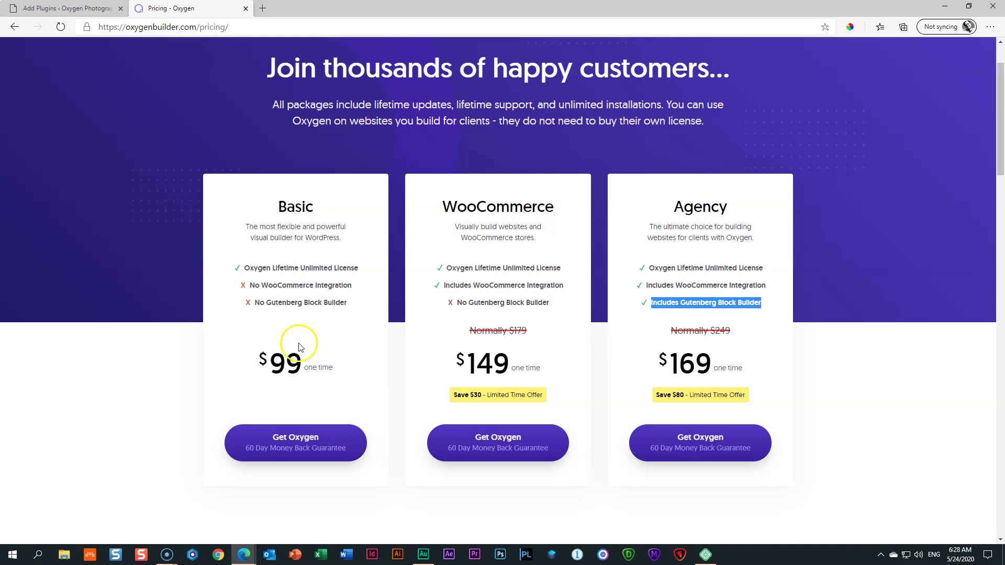
# Step: Highlight the Agency plan's Gutenberg Block Builder feature on Oxygen's pricing page
pyautogui.click(526, 356)
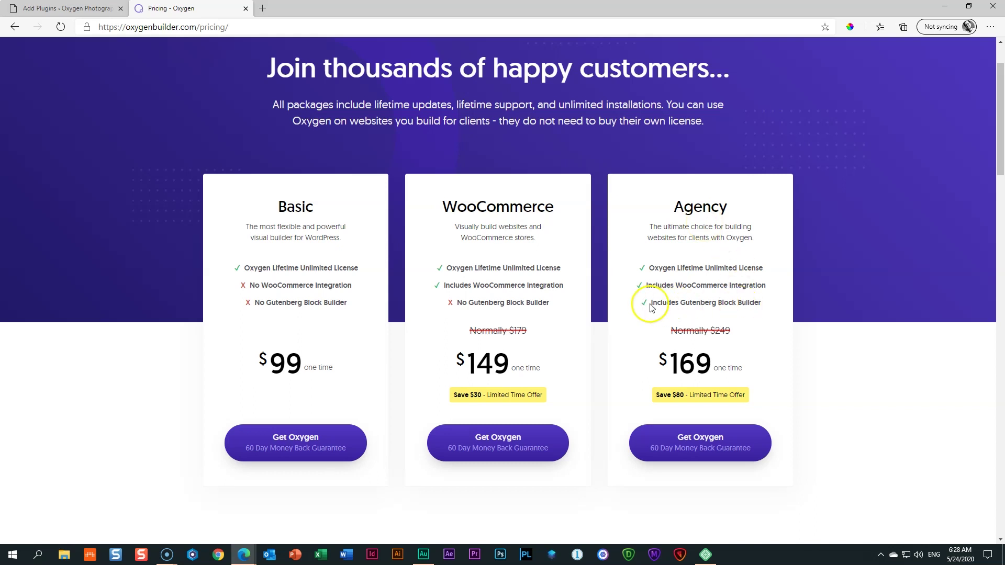
pyautogui.moveTo(653, 303); pyautogui.dragTo(764, 317)
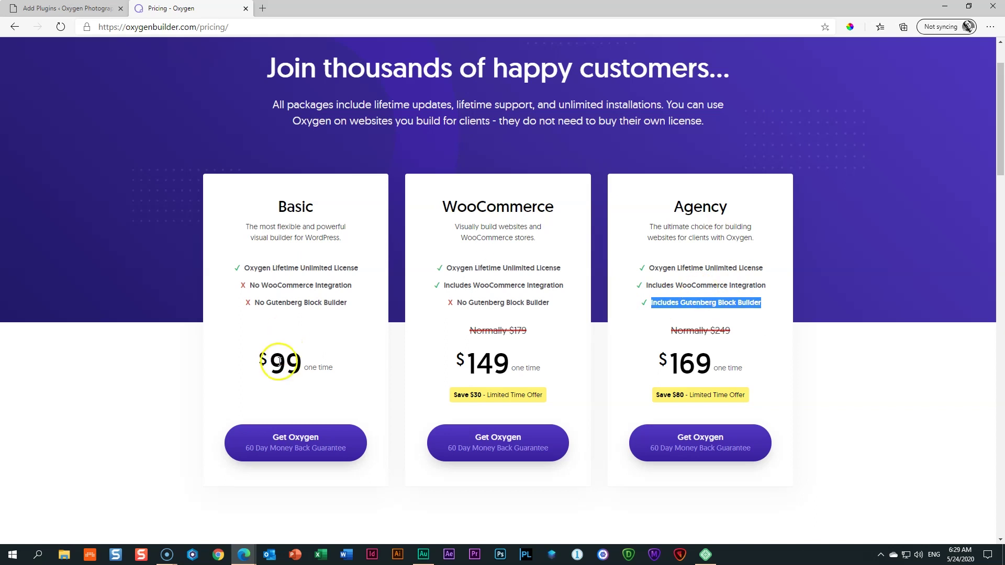
# Step: Upload oxygen.3.3.zip on the Add Plugins page, install it and activate the Oxygen plugin
pyautogui.click(86, 9)
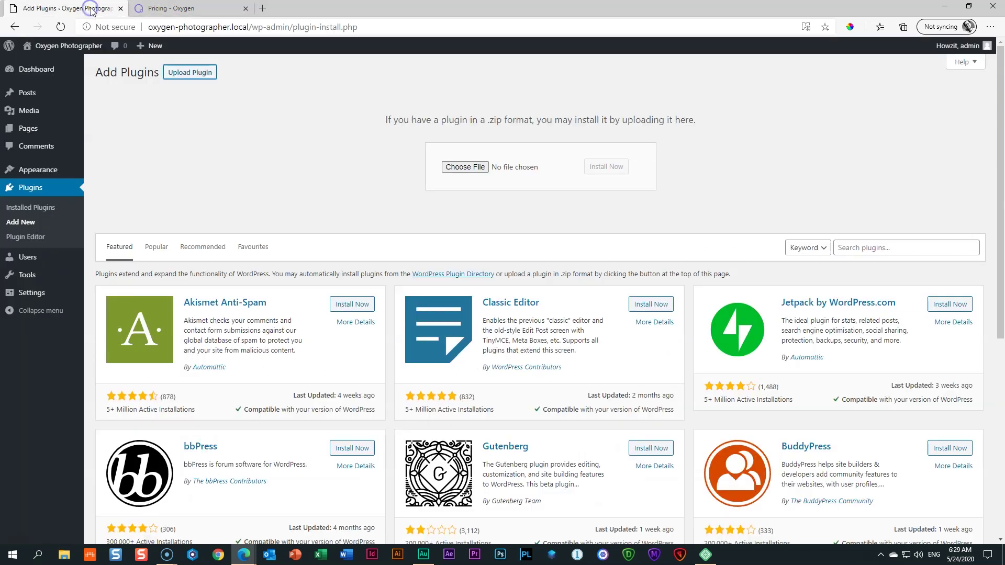
pyautogui.click(457, 168)
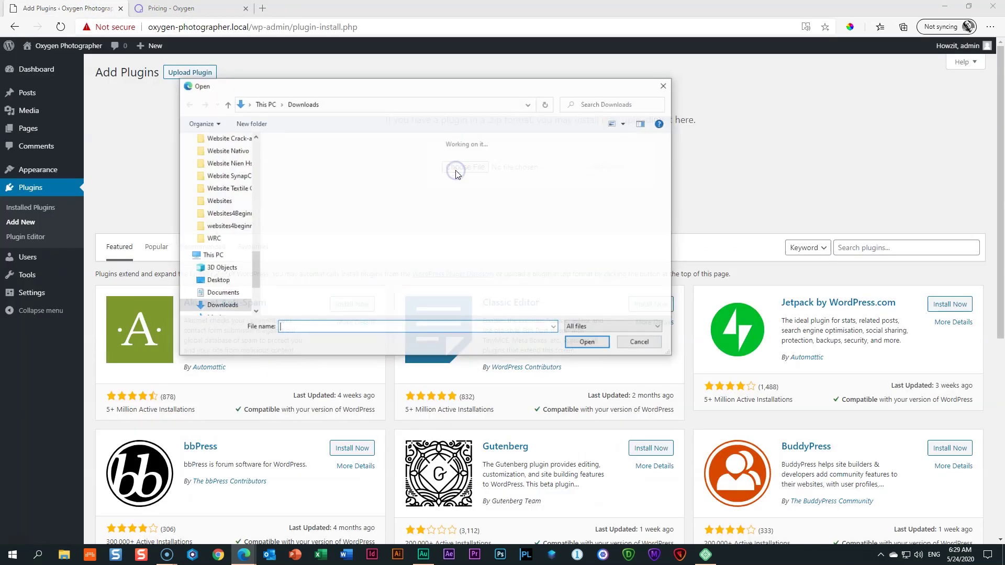
pyautogui.click(611, 197)
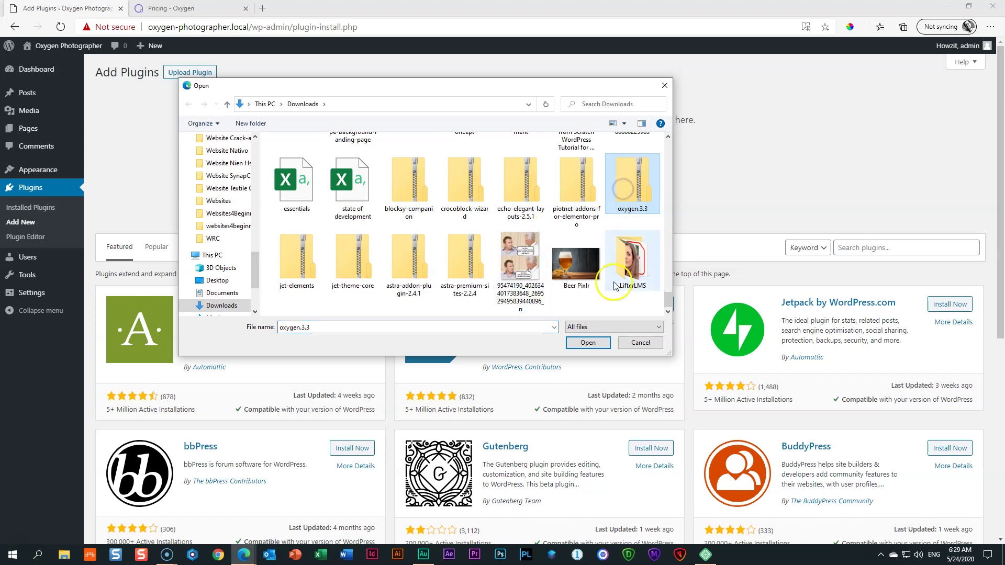
pyautogui.click(588, 343)
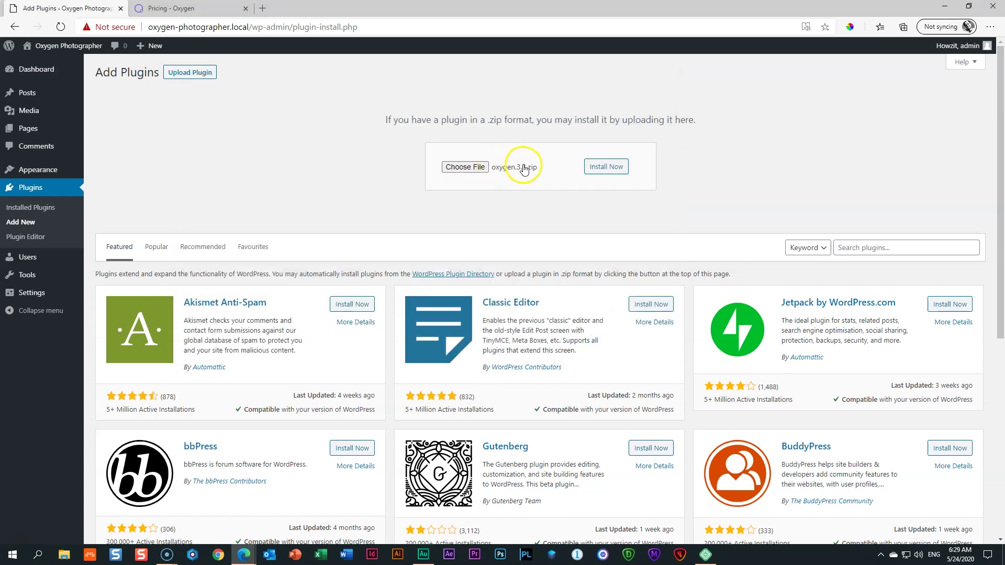
pyautogui.click(604, 168)
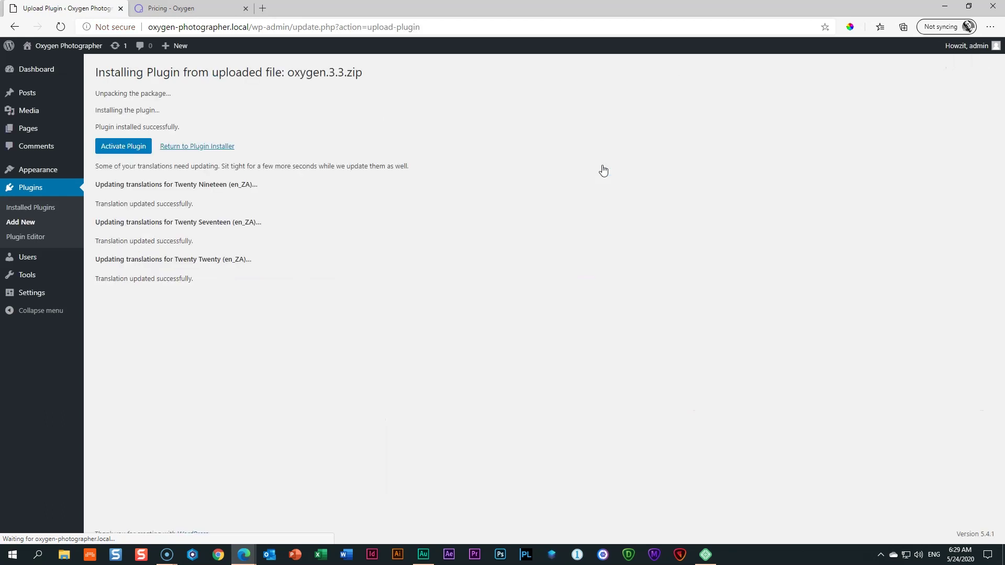
pyautogui.click(119, 146)
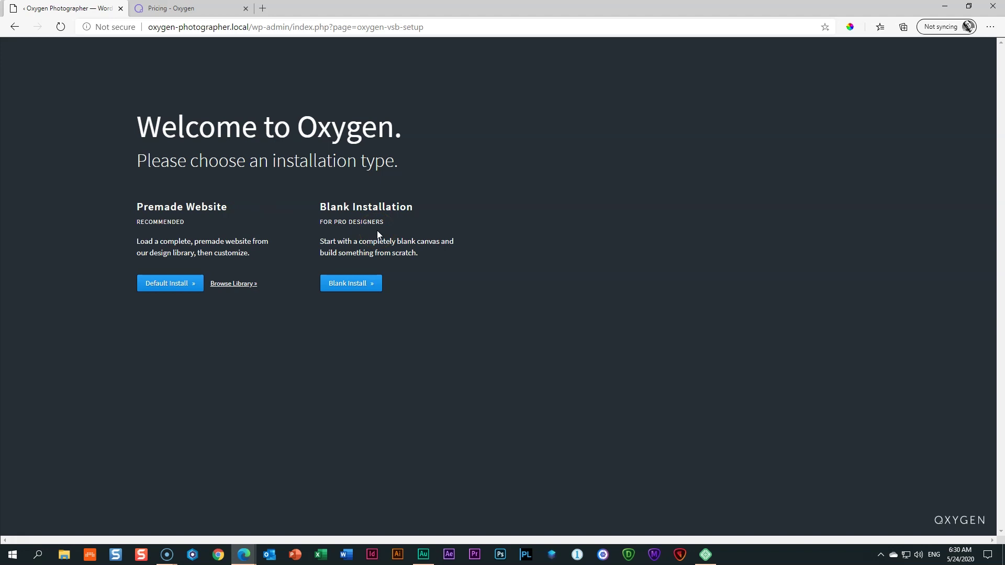
# Step: Choose Oxygen's Blank Installation and go back to the WordPress Dashboard
pyautogui.click(352, 285)
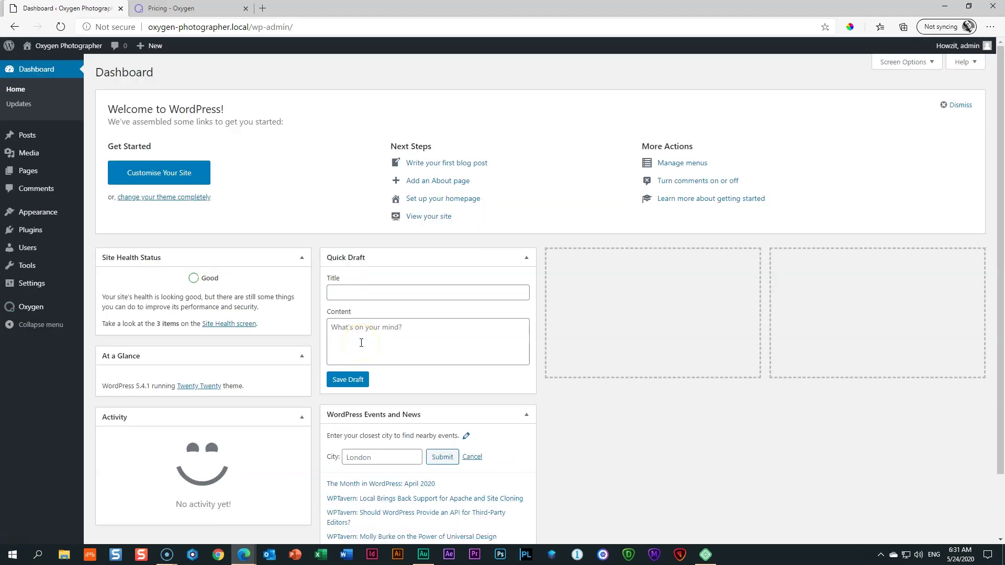
pyautogui.moveTo(39, 312)
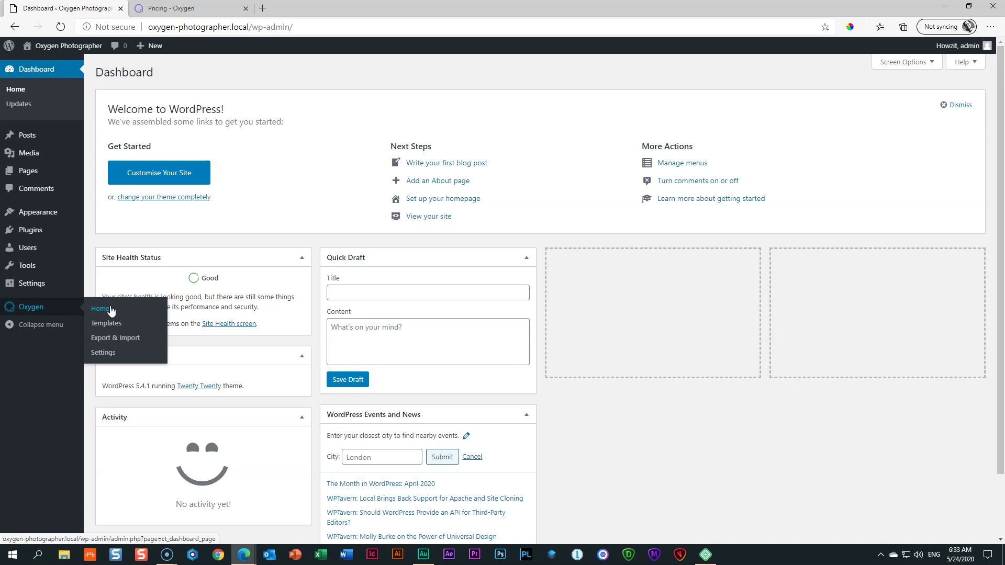
pyautogui.moveTo(44, 175)
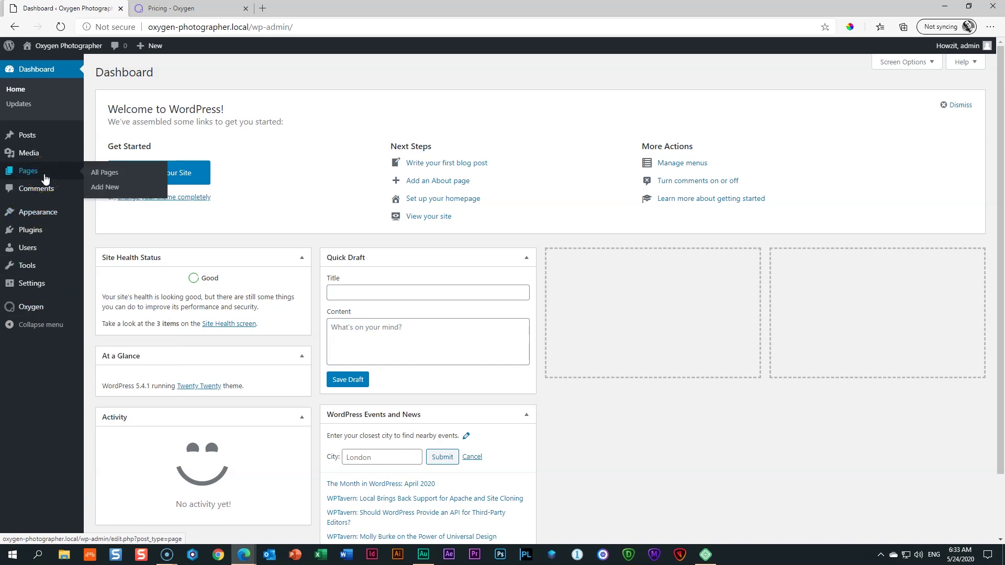
# Step: Add a new page titled 'Home Photographer' and bring up its pre-publish confirmation
pyautogui.click(94, 173)
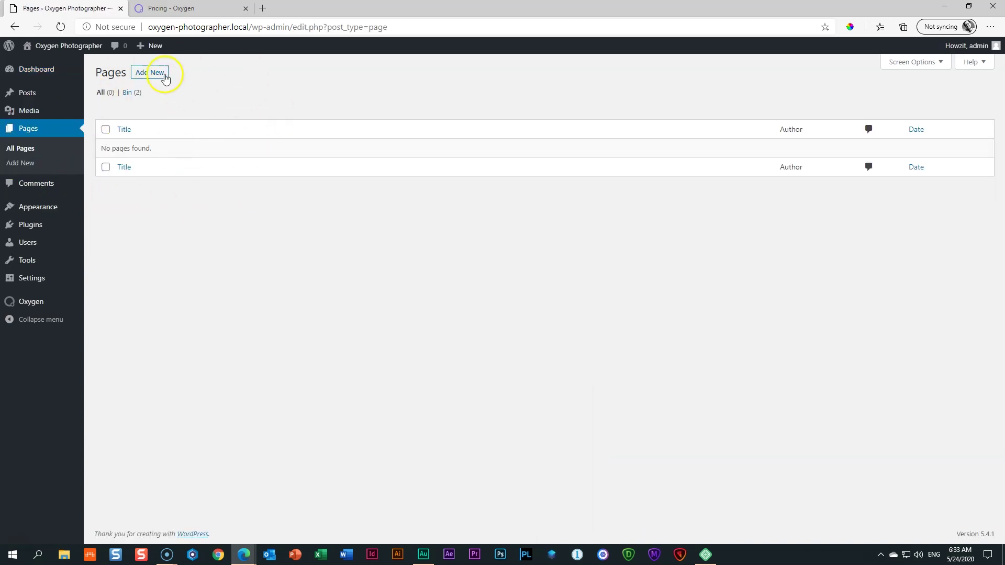
pyautogui.click(166, 78)
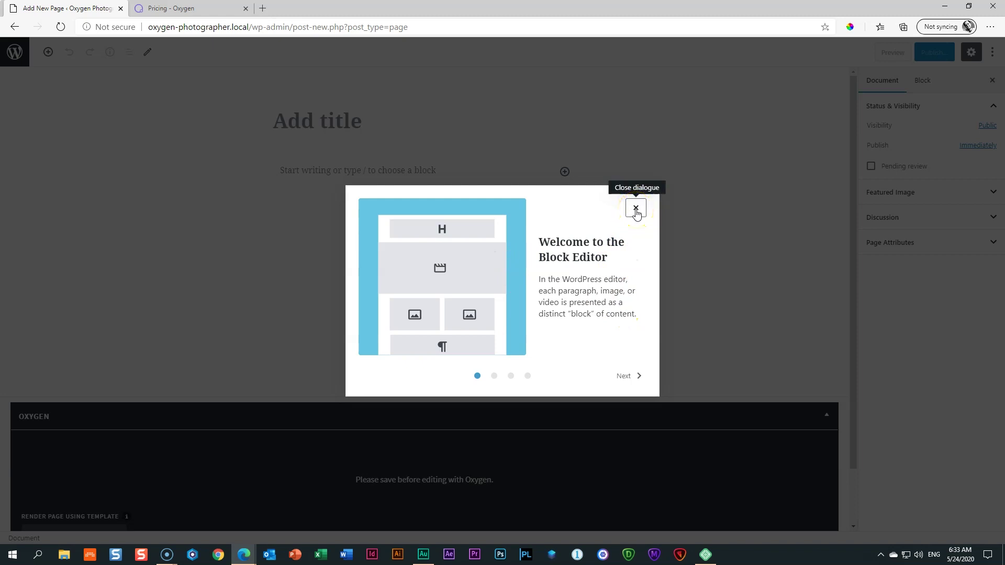
pyautogui.click(635, 209)
pyautogui.click(357, 120)
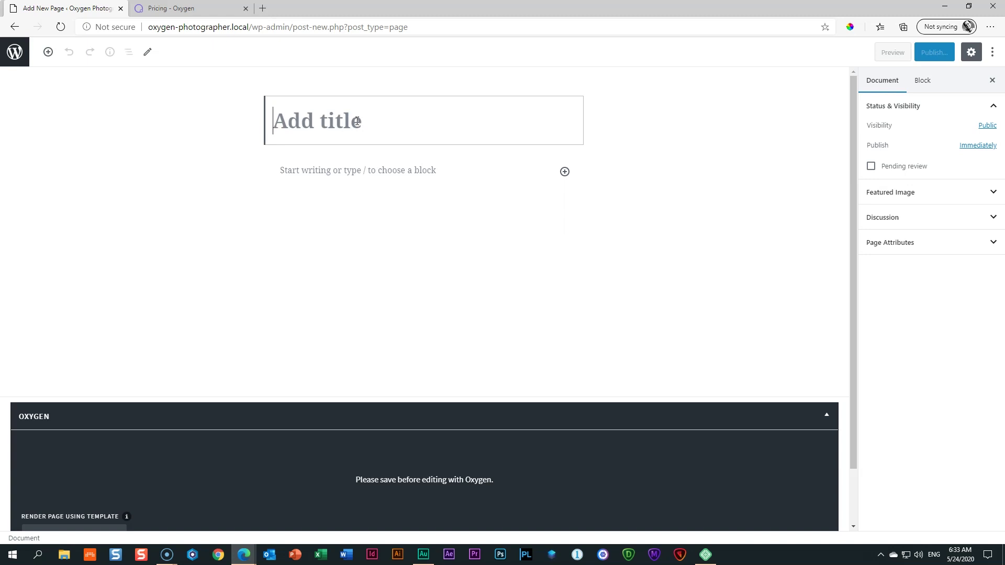
pyautogui.write('Home')
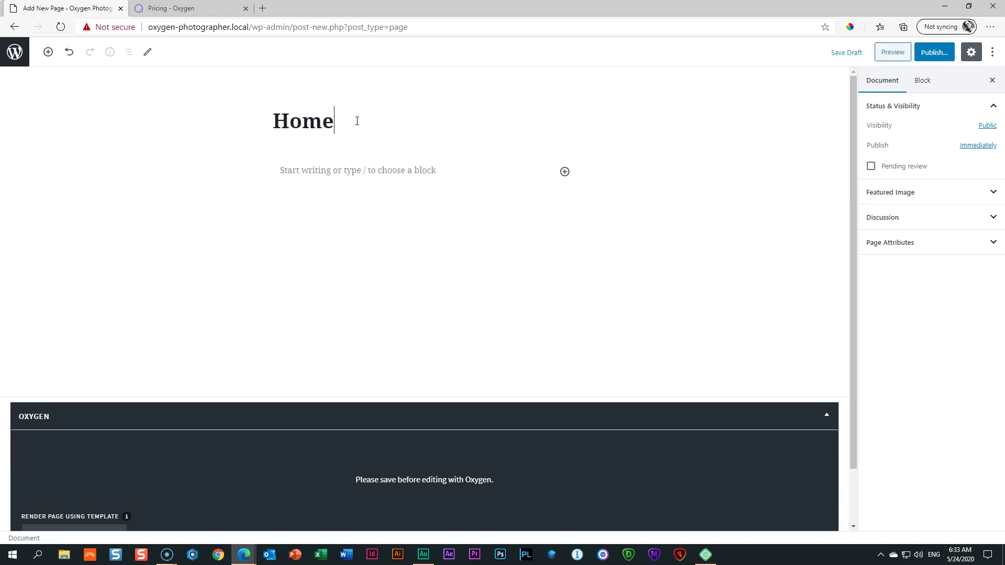
pyautogui.write(' Photographer')
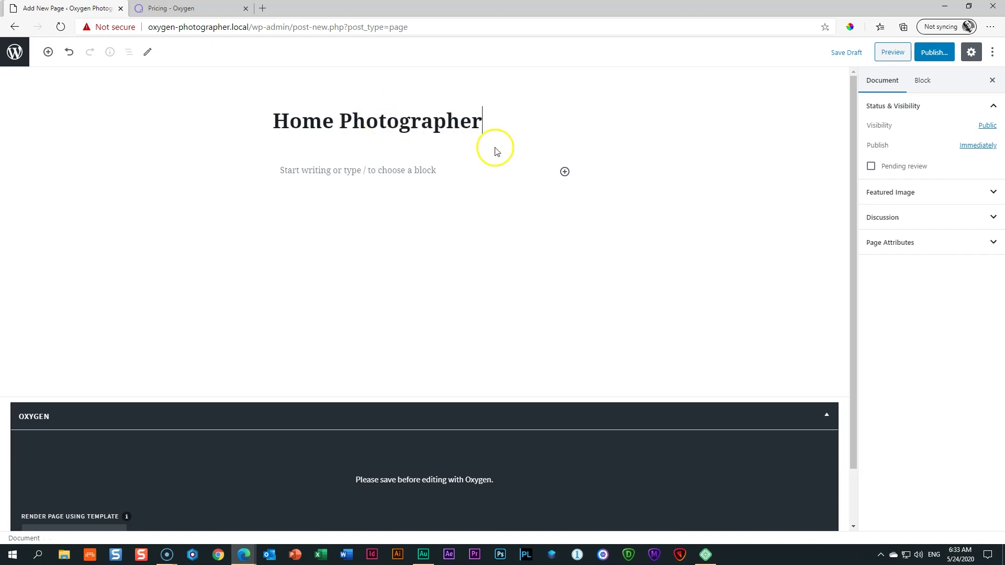
pyautogui.click(936, 53)
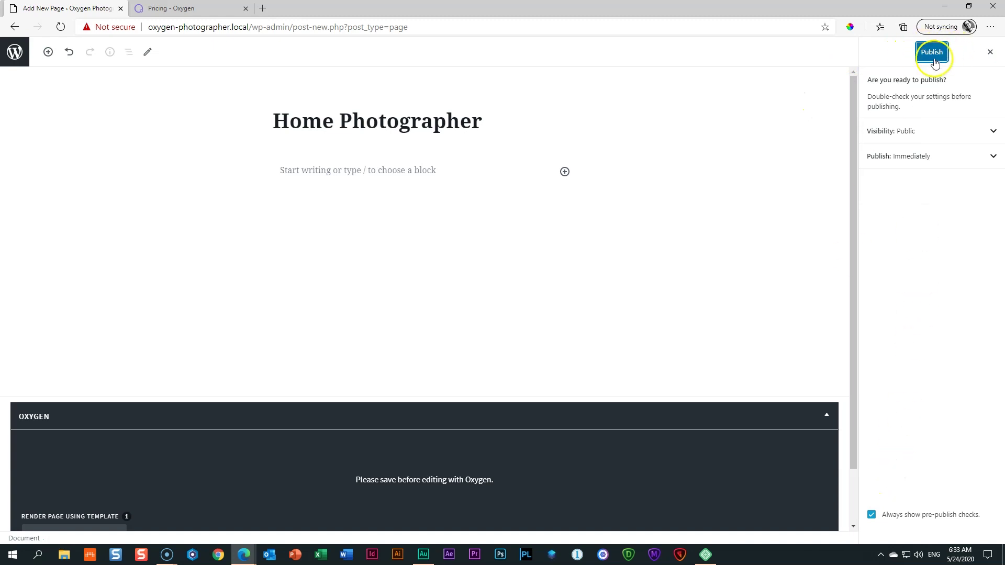
# Step: Publish the Home Photographer page and leave the editor for the Pages list
pyautogui.click(936, 57)
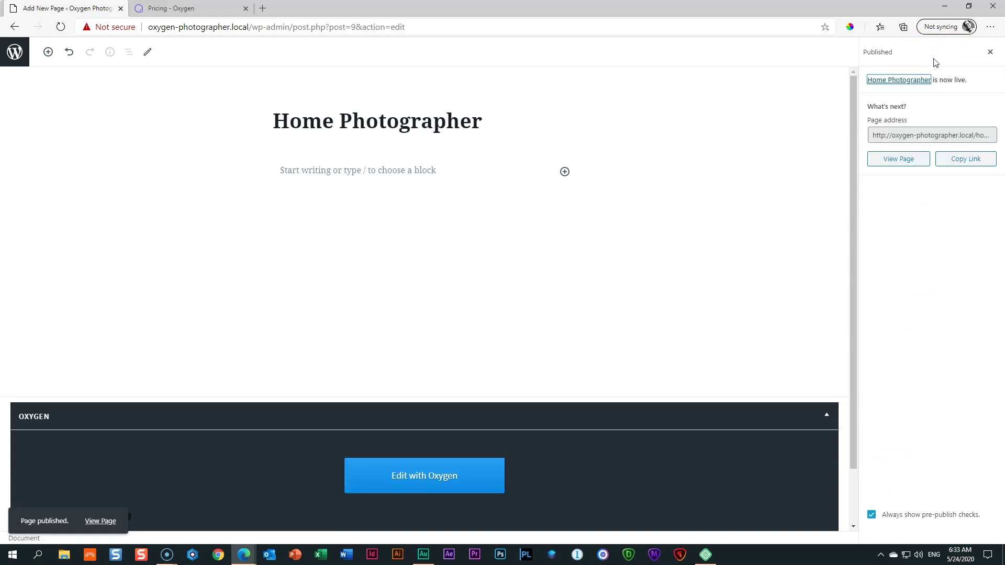
pyautogui.scroll(-1, 661, 204)
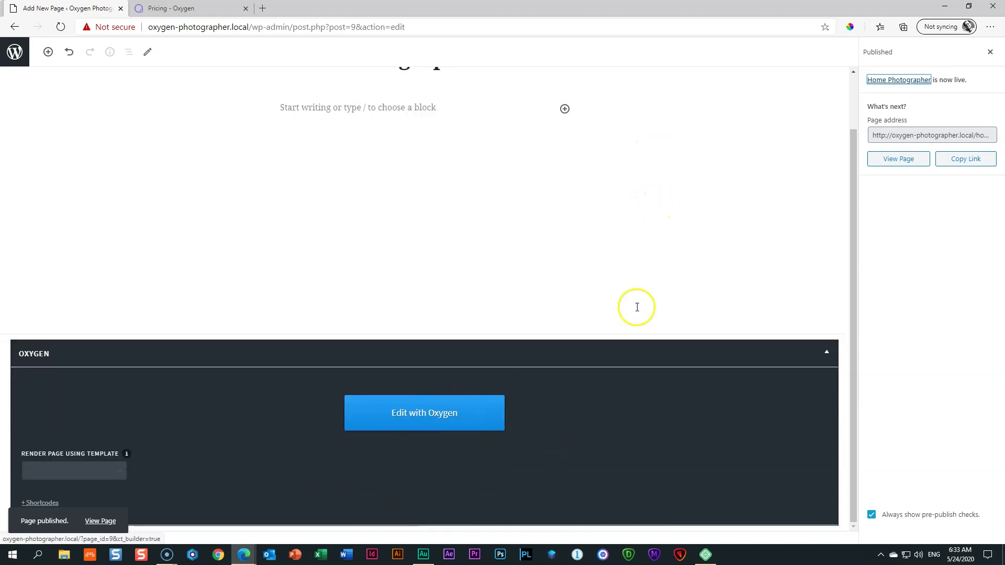
pyautogui.scroll(1, 686, 246)
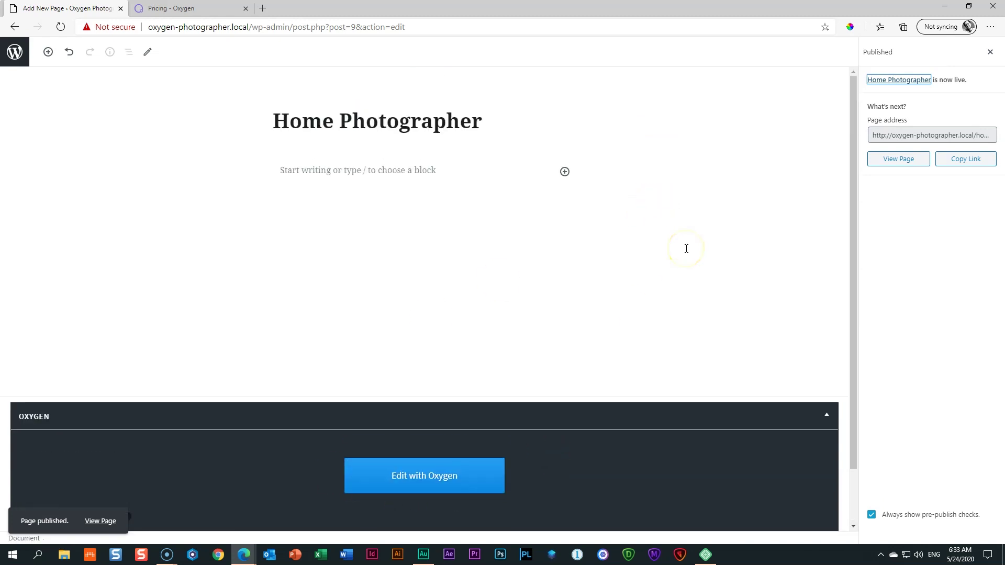
pyautogui.click(7, 53)
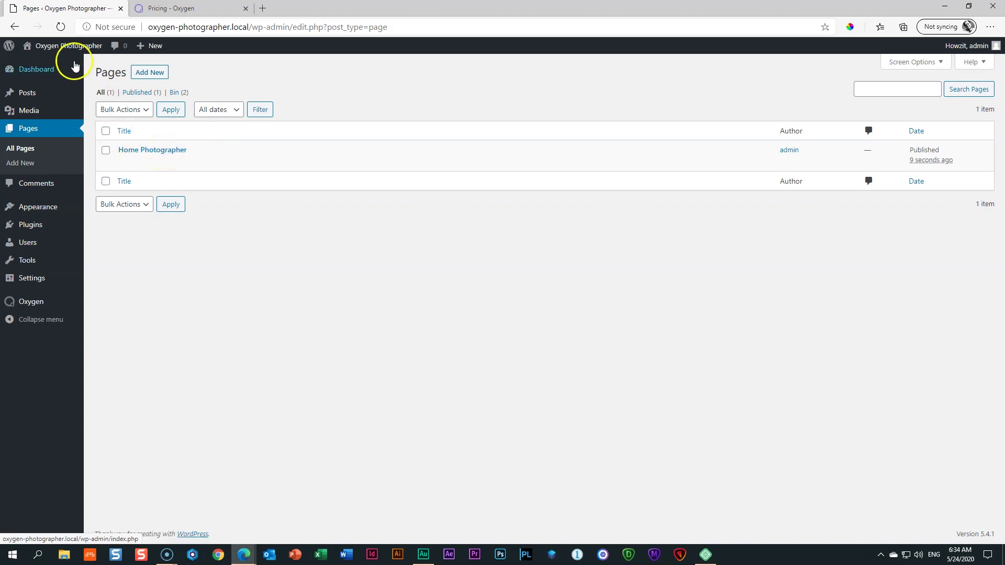
# Step: Set Reading to a static homepage of Home Photographer, save, and view the live site
pyautogui.moveTo(59, 300)
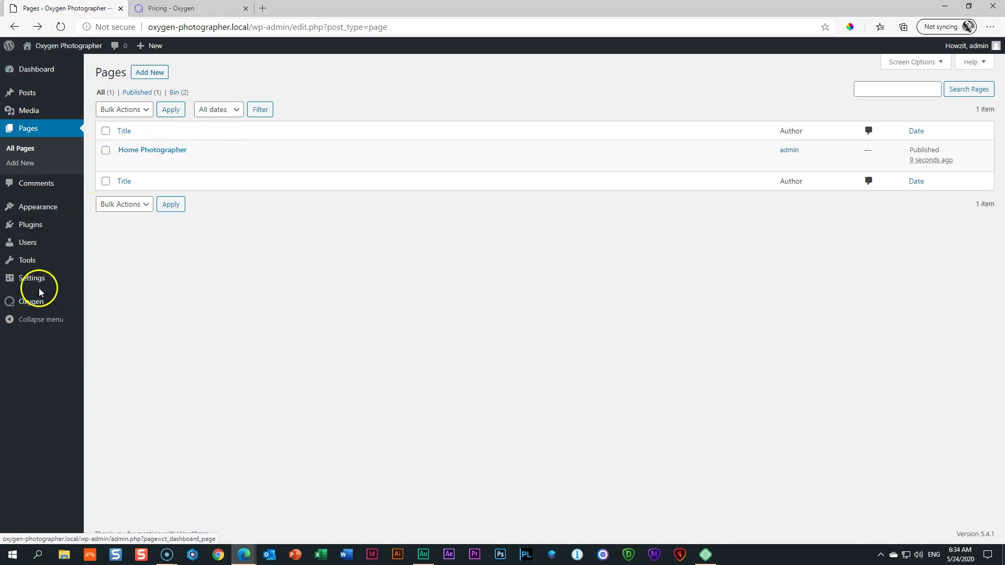
pyautogui.moveTo(39, 279)
pyautogui.click(99, 312)
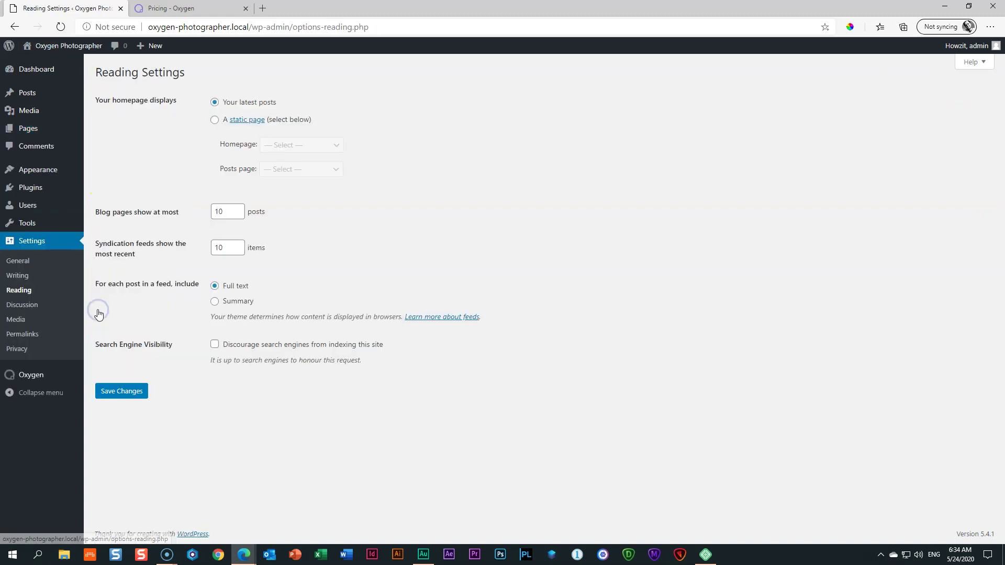
pyautogui.click(213, 121)
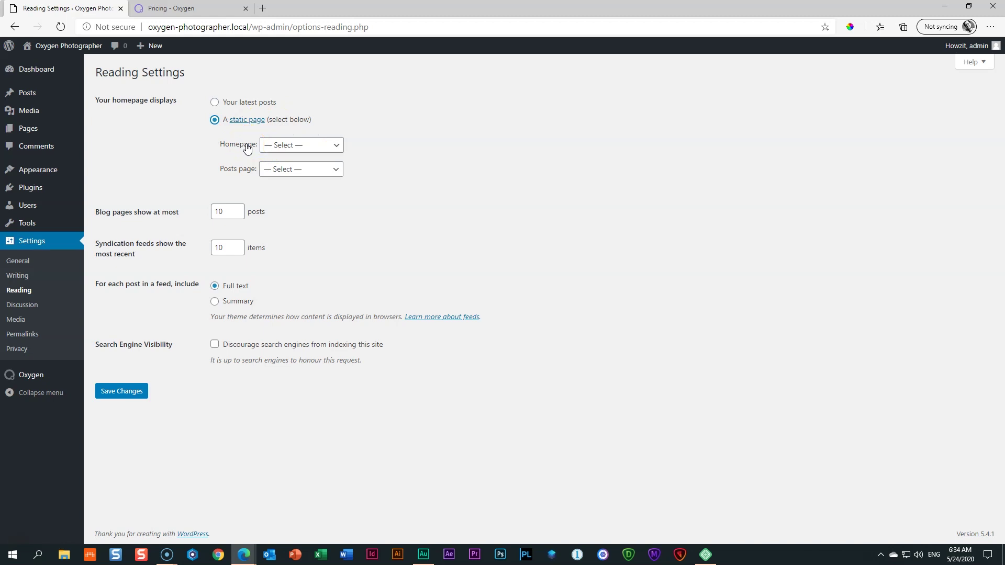
pyautogui.click(297, 145)
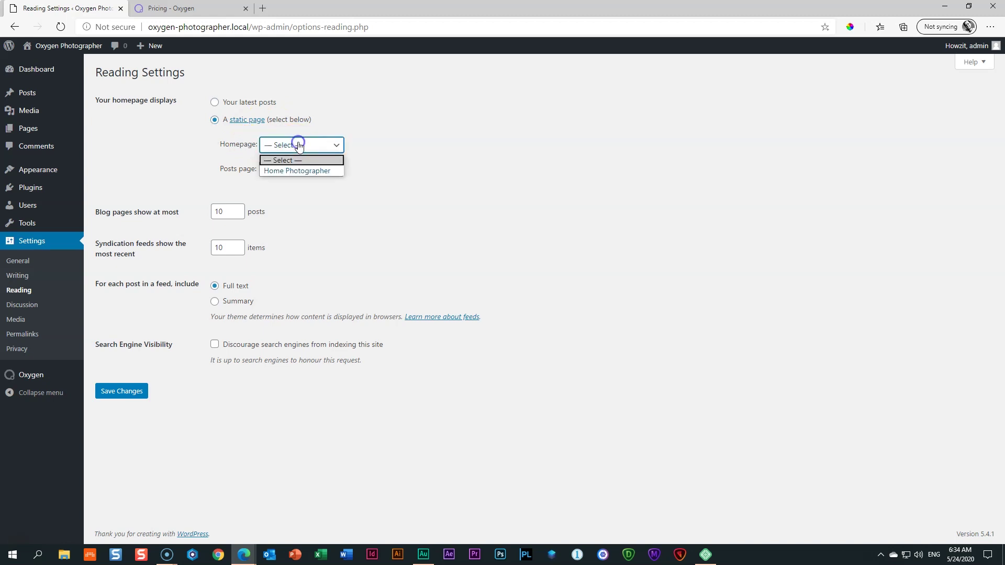
pyautogui.click(296, 171)
pyautogui.click(140, 398)
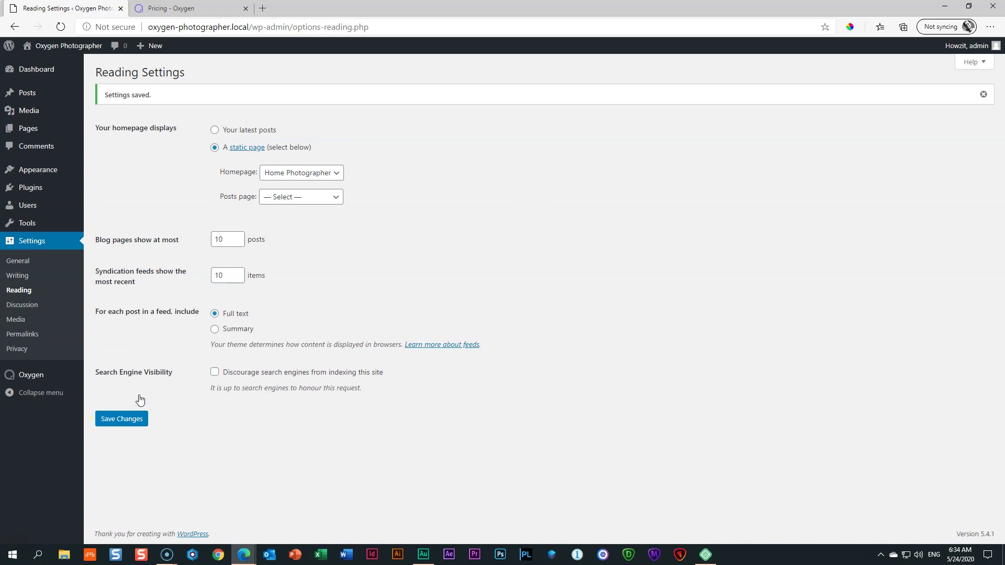
pyautogui.click(79, 46)
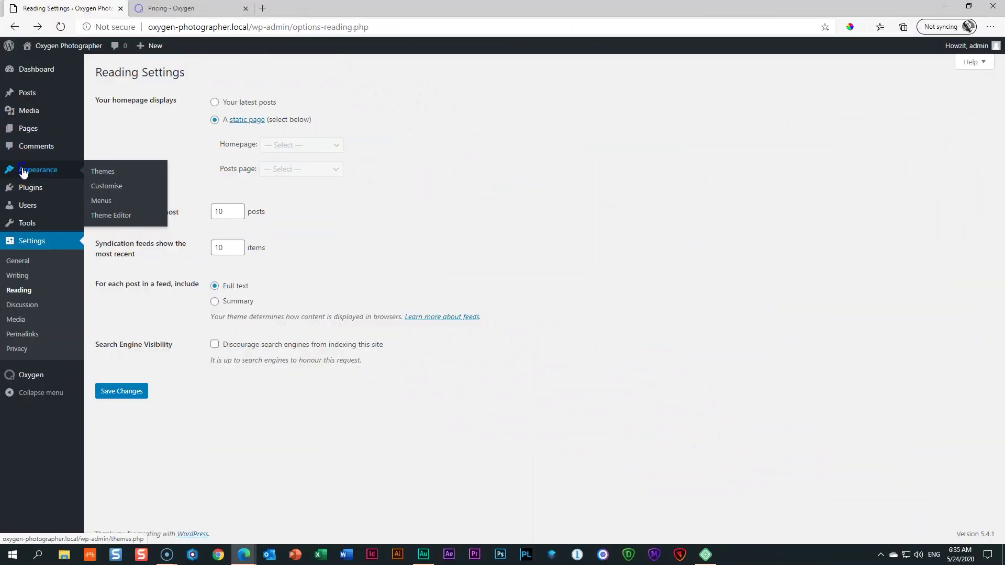
# Step: Open Appearance > Themes, showing Twenty Twenty active and Oxygen's theme-disabled notice
pyautogui.click(23, 172)
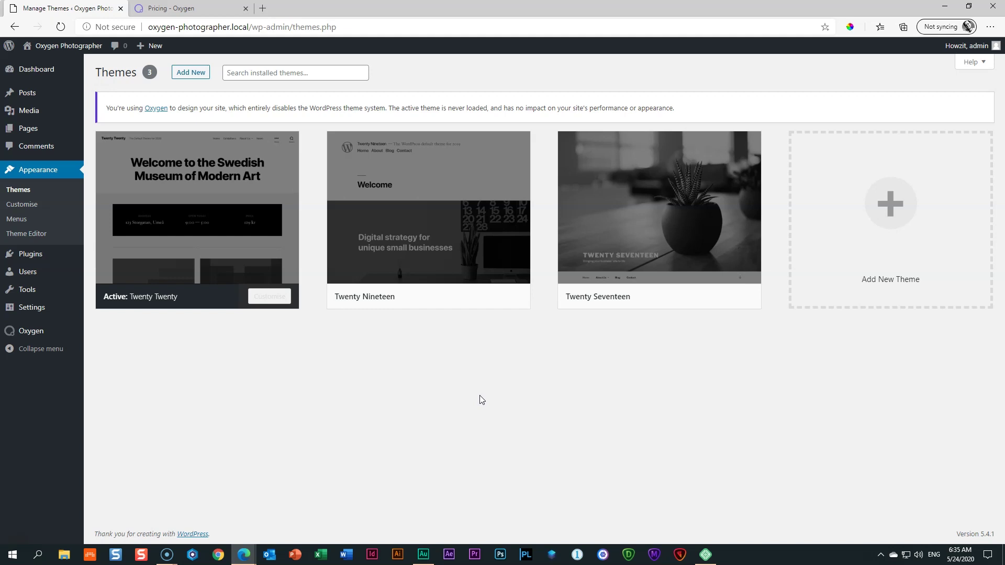
# Step: Open Home Photographer from All Pages and launch it in the Oxygen visual editor
pyautogui.click(22, 130)
pyautogui.click(147, 153)
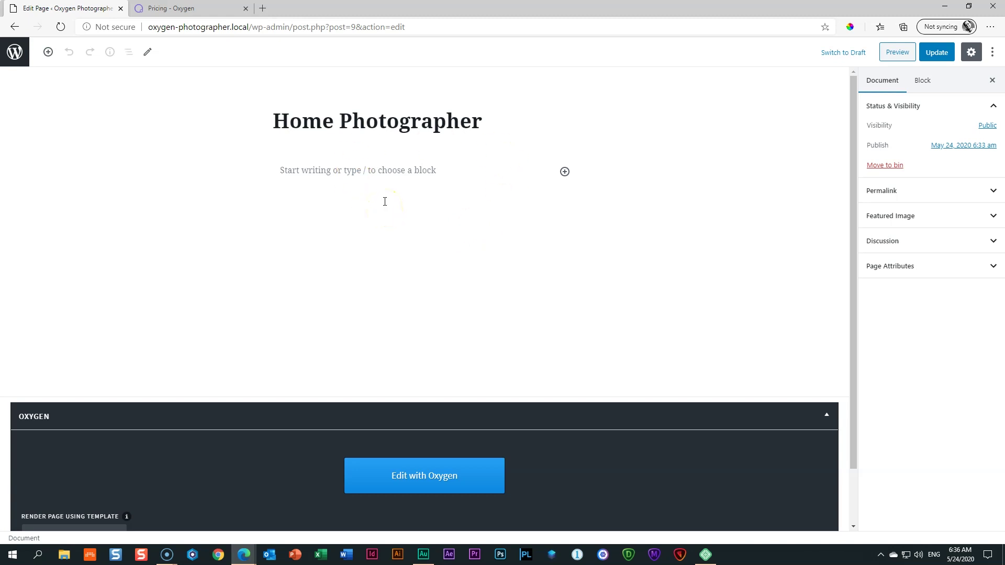
pyautogui.click(431, 479)
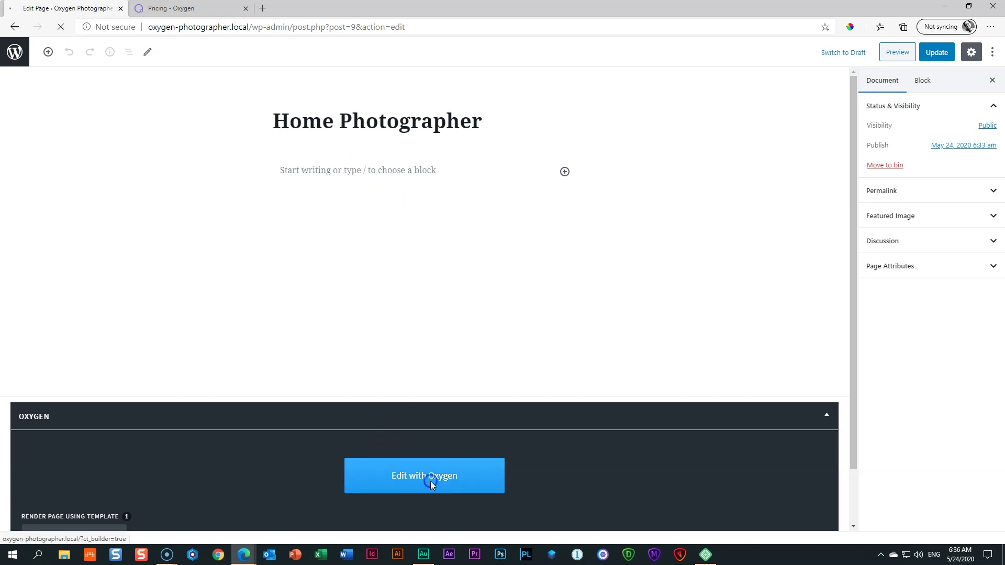
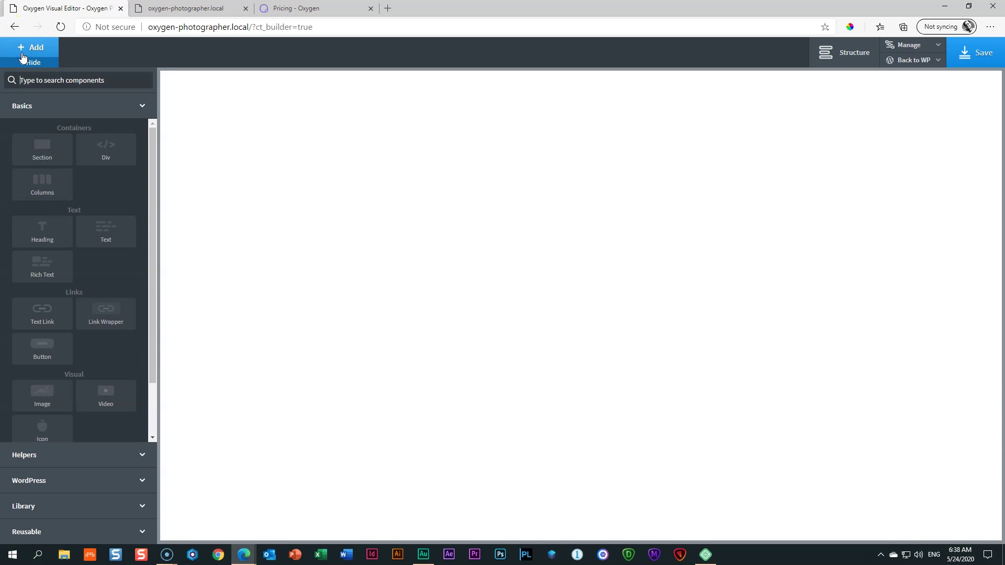
# Step: Browse the Helpers, WordPress, Library and Reusable component categories in the Add panel
pyautogui.click(131, 107)
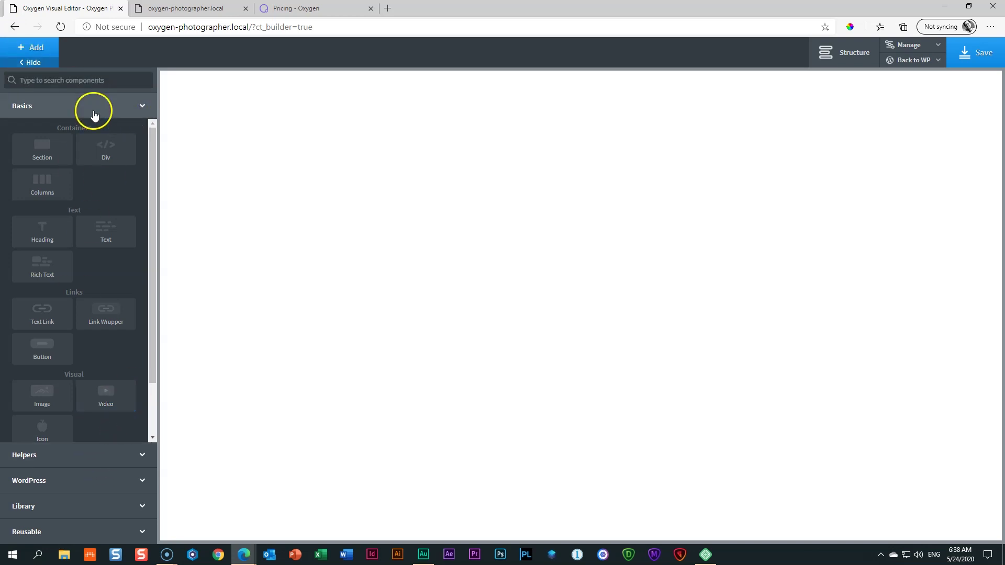
pyautogui.click(49, 460)
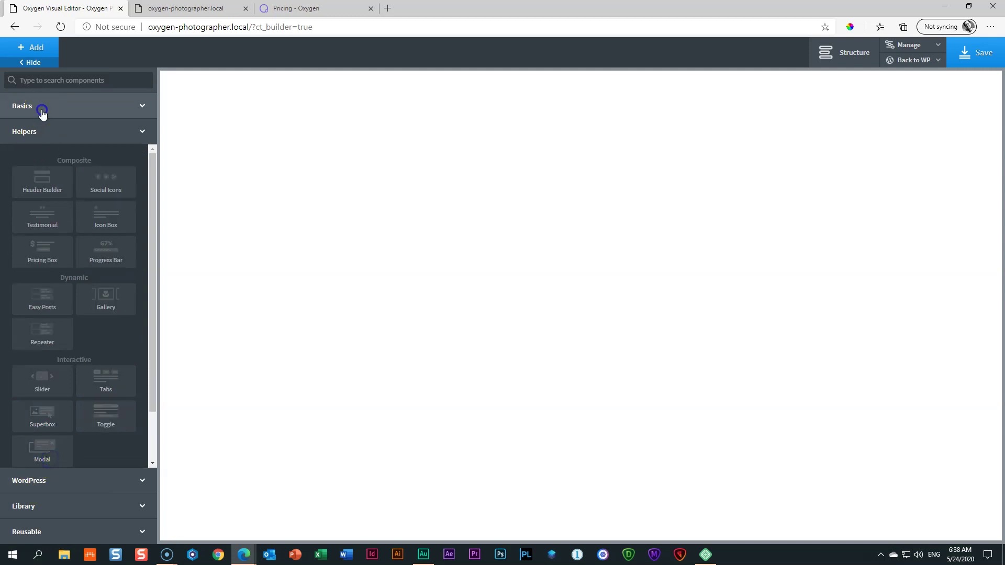
pyautogui.click(43, 113)
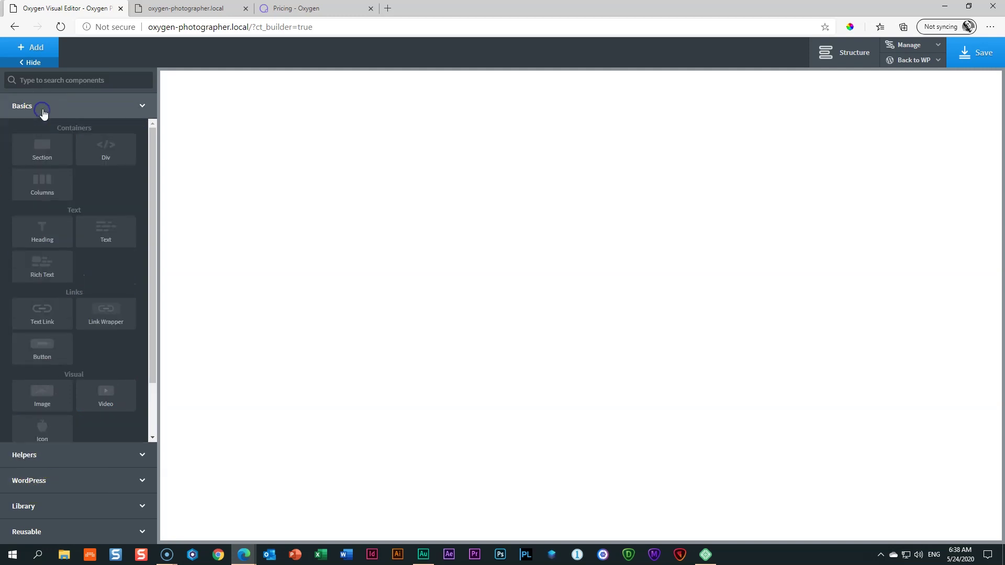
pyautogui.click(46, 456)
pyautogui.click(34, 477)
pyautogui.click(41, 505)
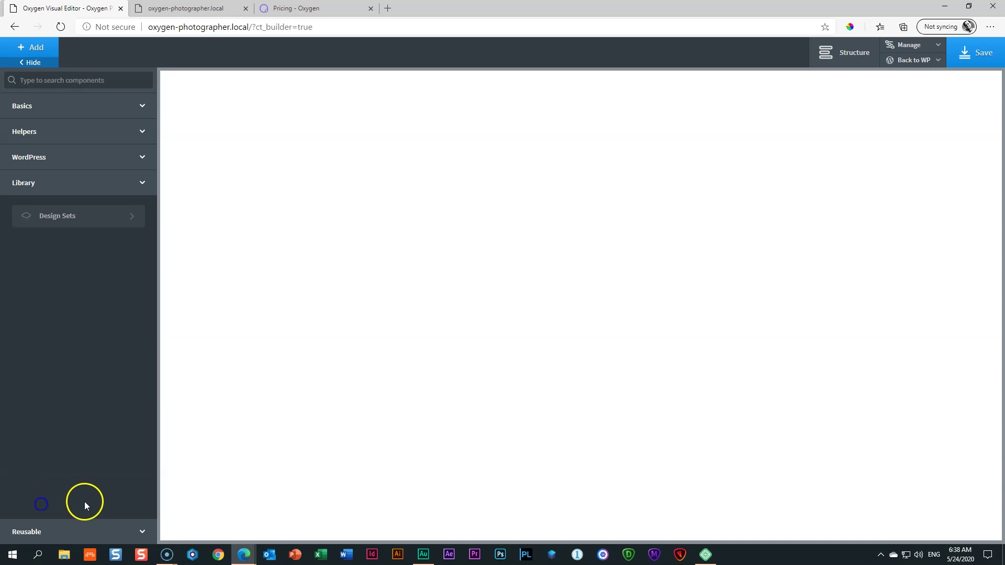
pyautogui.click(74, 532)
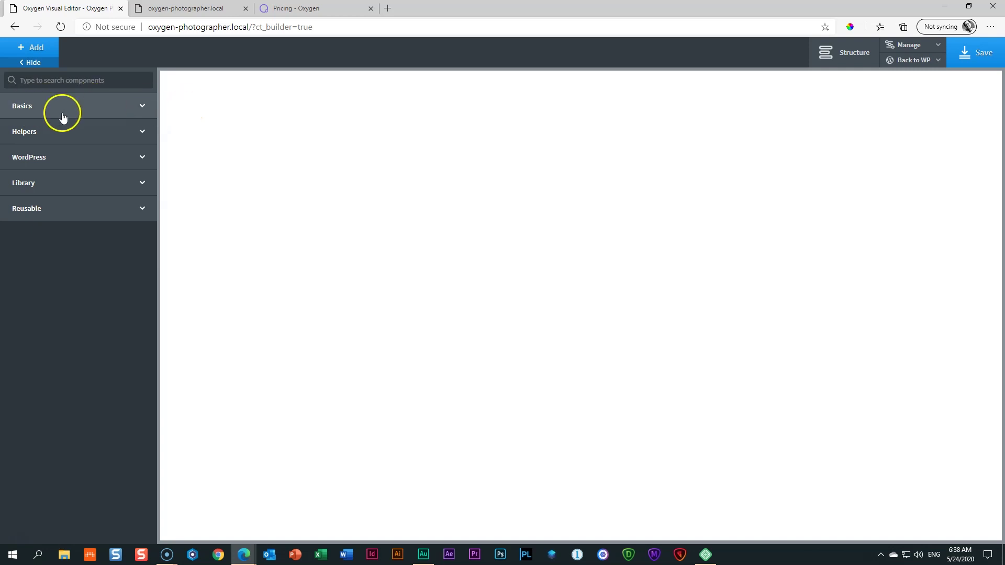
# Step: Return to Basics and insert a Section element at the top of the page
pyautogui.click(95, 113)
pyautogui.scroll(-2, 83, 203)
pyautogui.scroll(2, 84, 206)
pyautogui.scroll(-2, 84, 207)
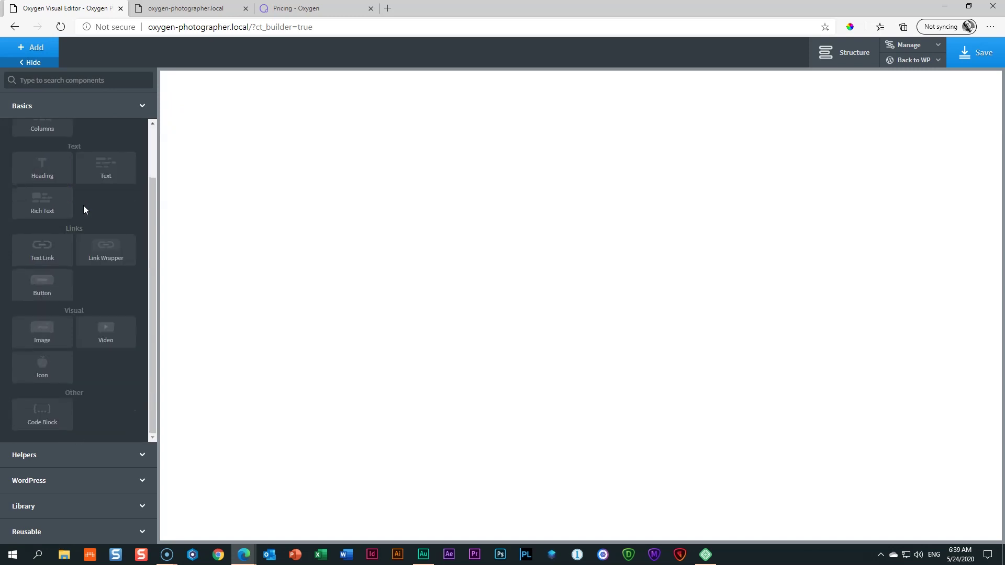
pyautogui.scroll(2, 84, 207)
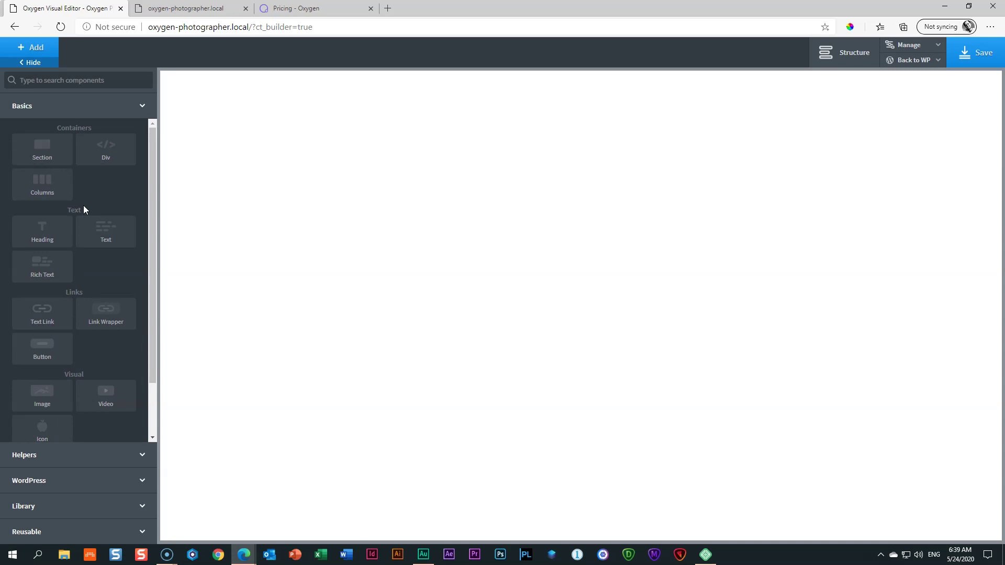
pyautogui.scroll(-2, 84, 206)
pyautogui.scroll(2, 84, 206)
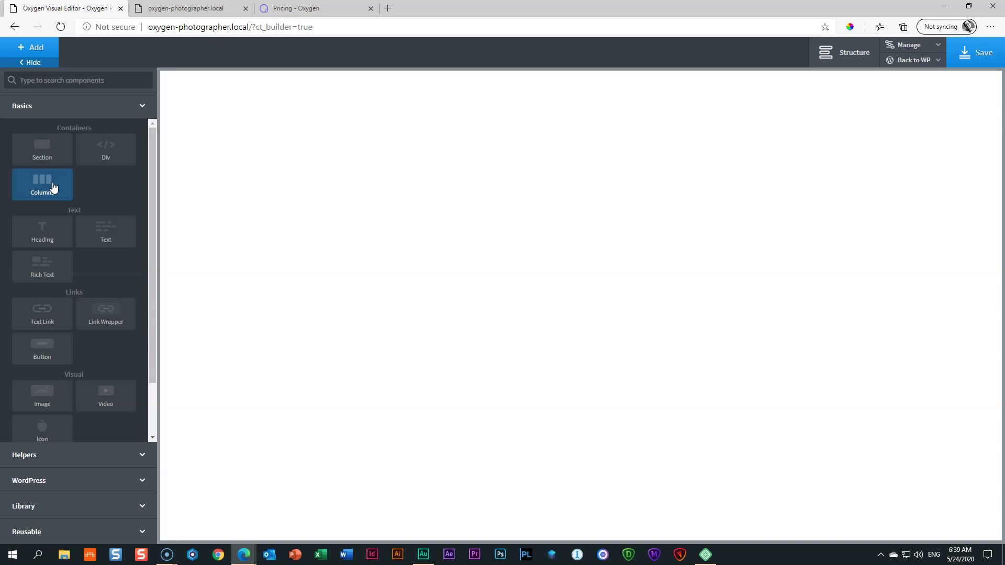
pyautogui.click(51, 162)
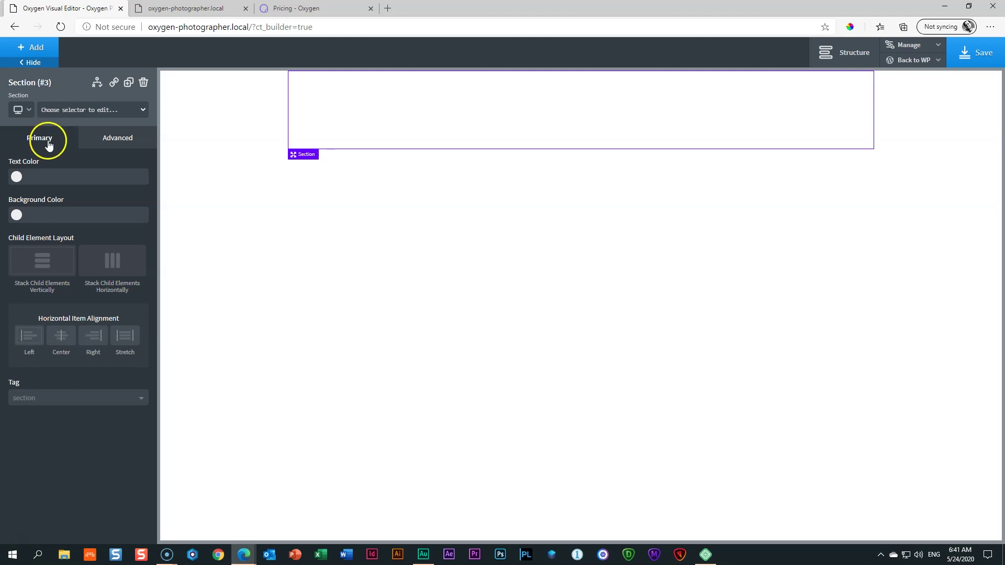
pyautogui.click(111, 141)
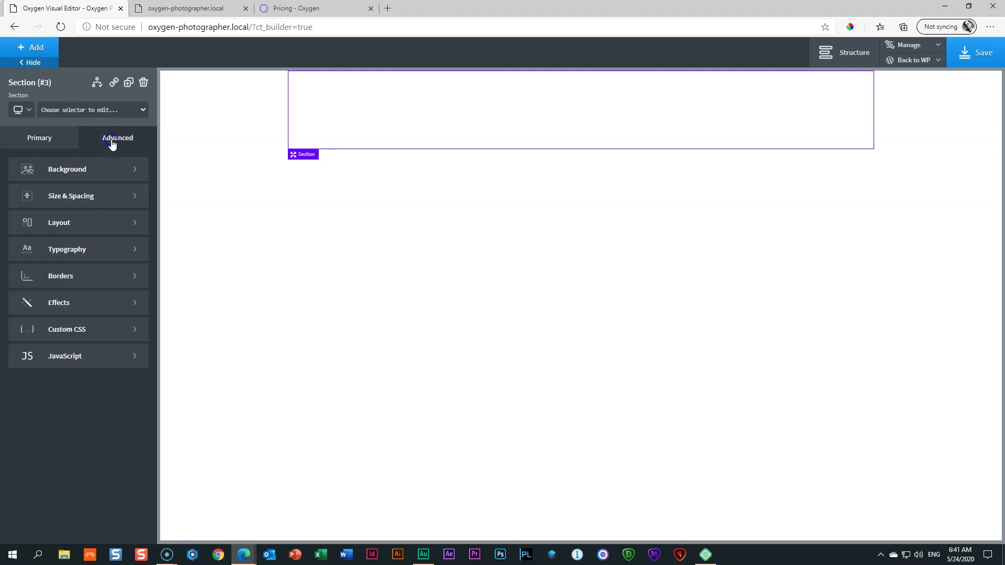
pyautogui.click(42, 146)
pyautogui.click(114, 144)
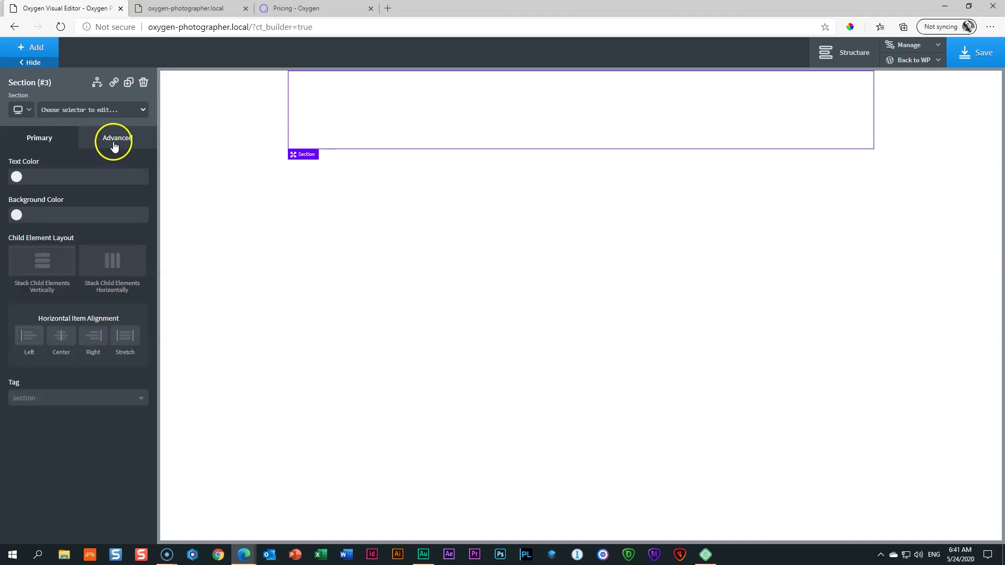
pyautogui.click(32, 146)
pyautogui.click(118, 139)
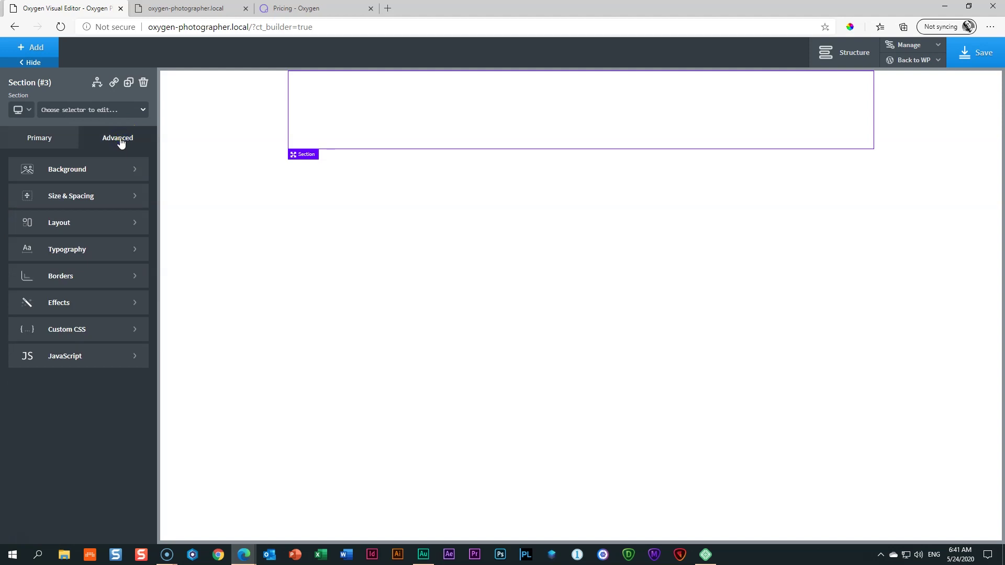
pyautogui.click(54, 141)
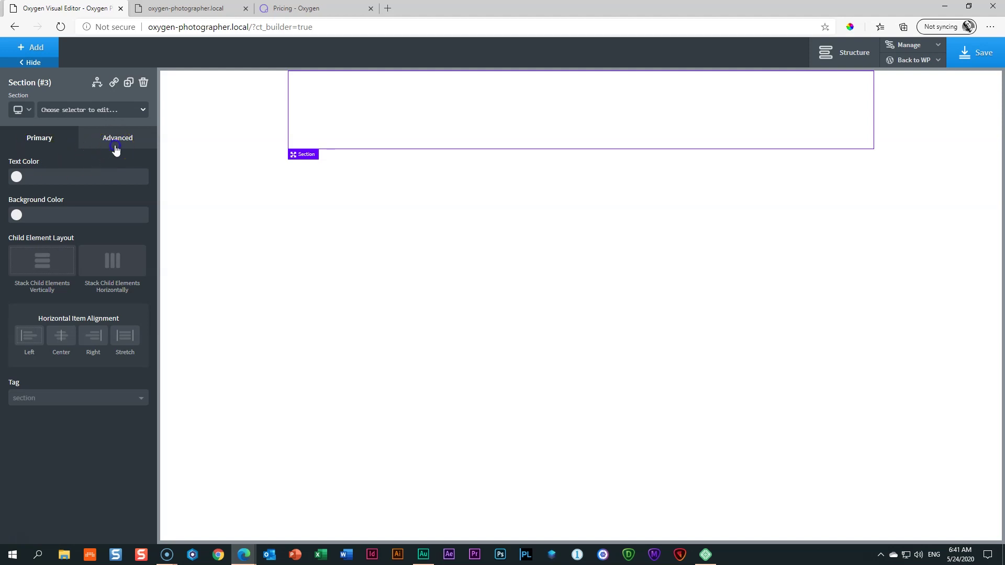
pyautogui.click(116, 149)
pyautogui.click(38, 147)
pyautogui.click(38, 140)
pyautogui.moveTo(544, 148)
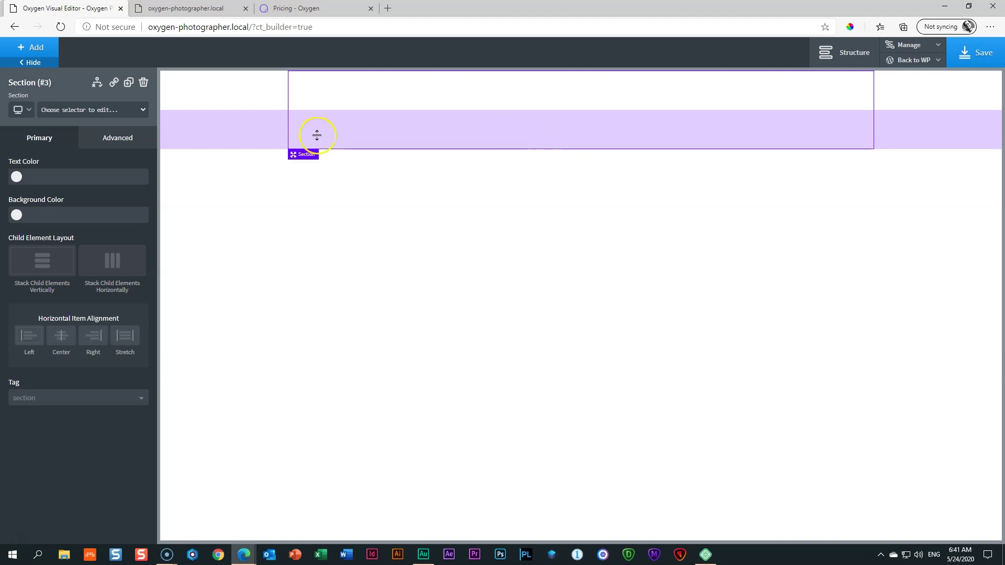
pyautogui.click(127, 137)
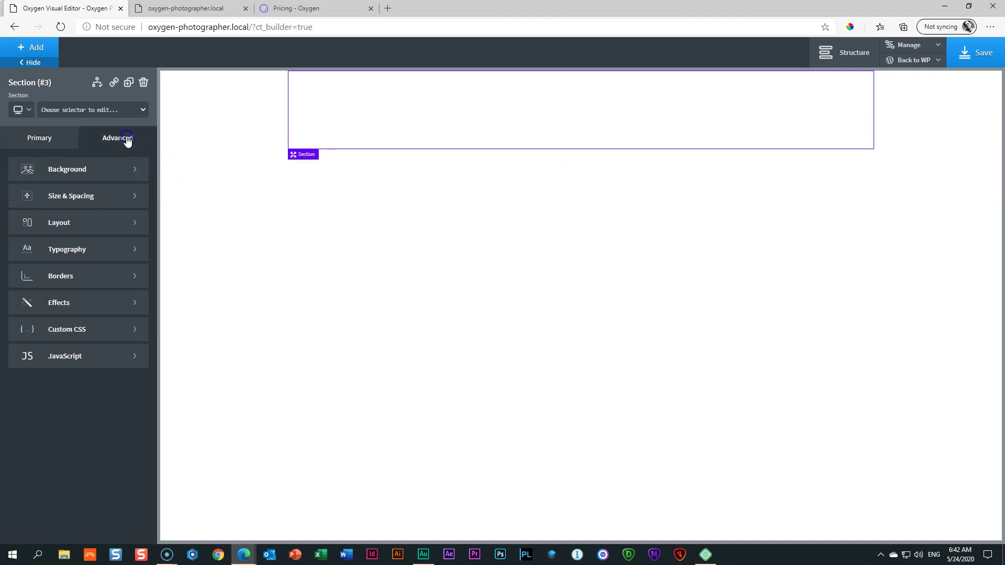
# Step: Open the section's Background options, showing colour, image, size and repeat settings
pyautogui.click(71, 173)
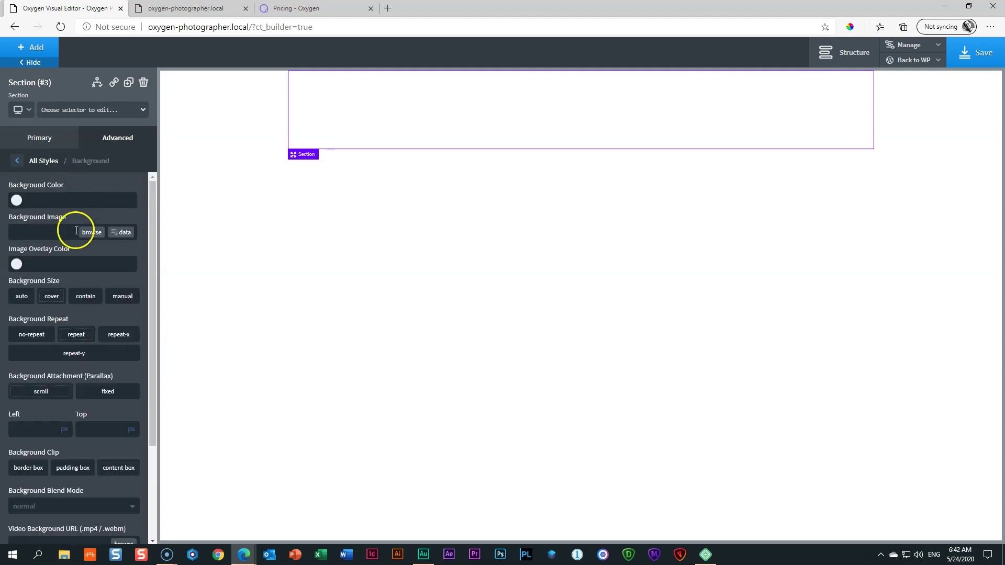
pyautogui.scroll(-2, 74, 224)
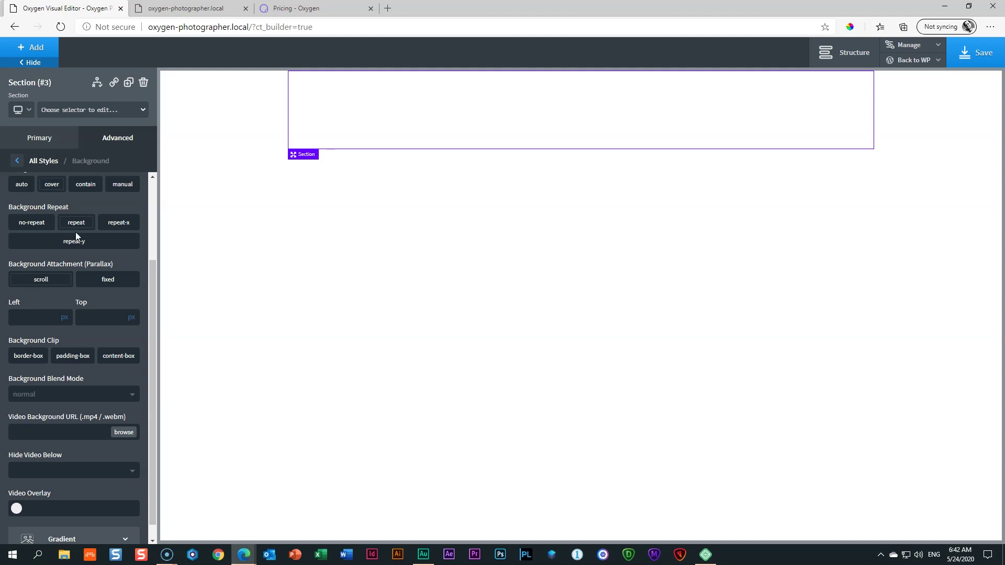
pyautogui.scroll(2, 76, 236)
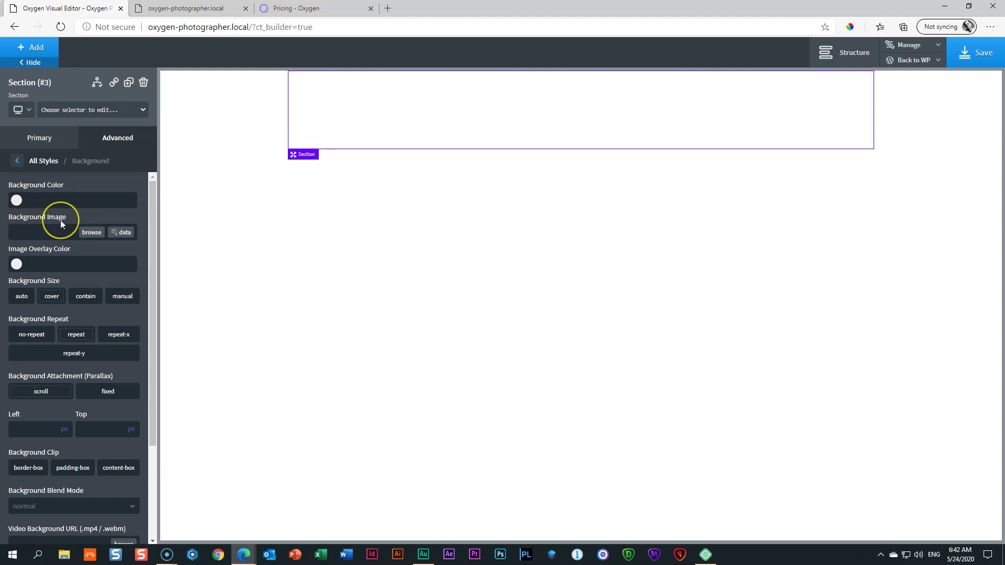
# Step: Upload all nine photographer files, including the 01 _ Hero camera photo, into the media library
pyautogui.click(89, 232)
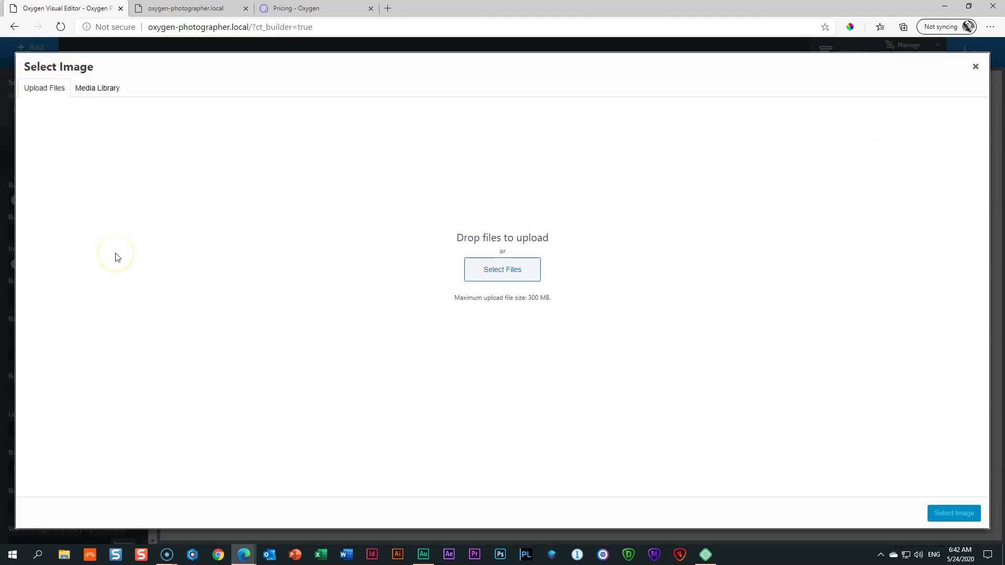
pyautogui.click(95, 87)
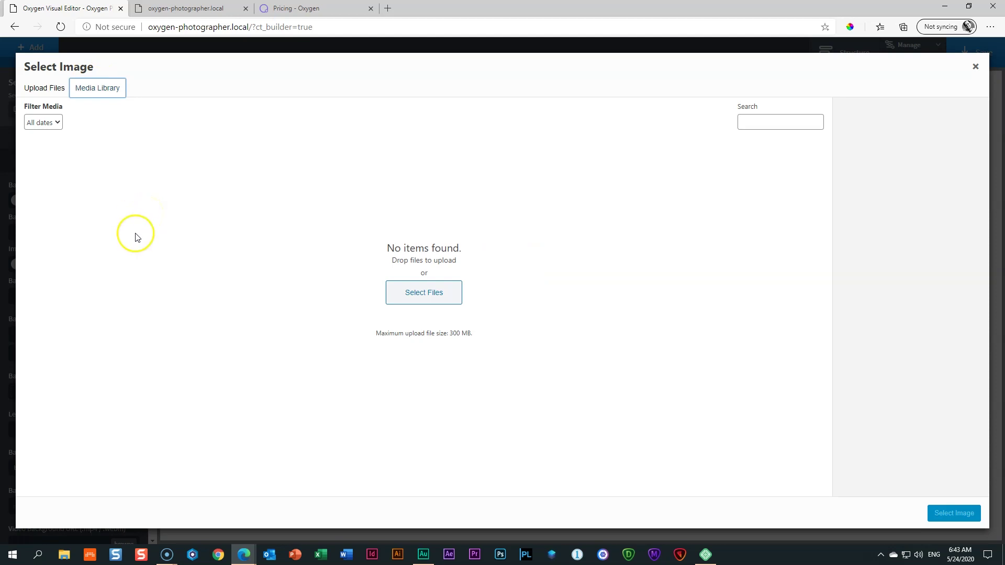
pyautogui.click(63, 554)
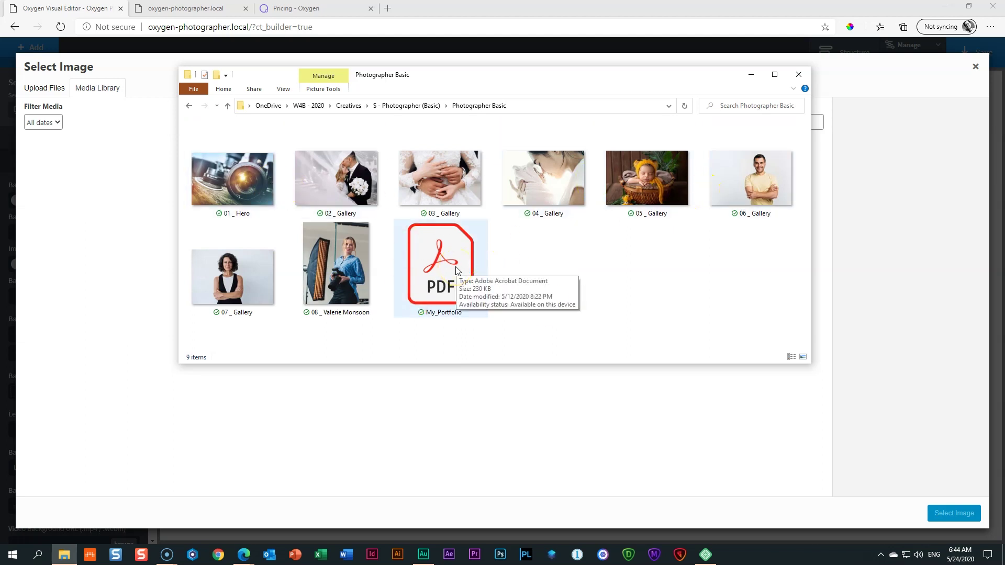
pyautogui.click(719, 178)
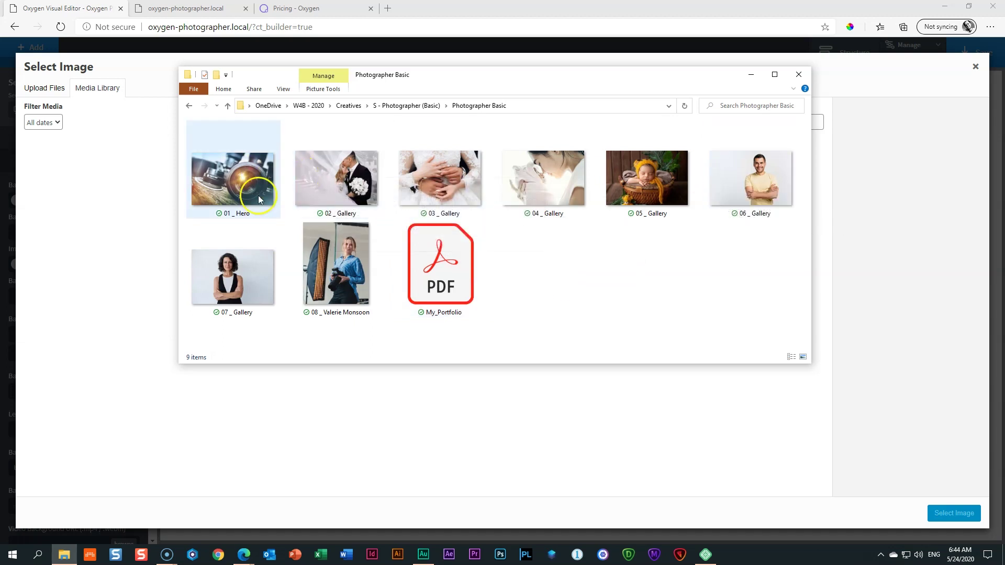
pyautogui.click(233, 180)
pyautogui.keyDown('shift'); pyautogui.click(436, 263); pyautogui.keyUp('shift')
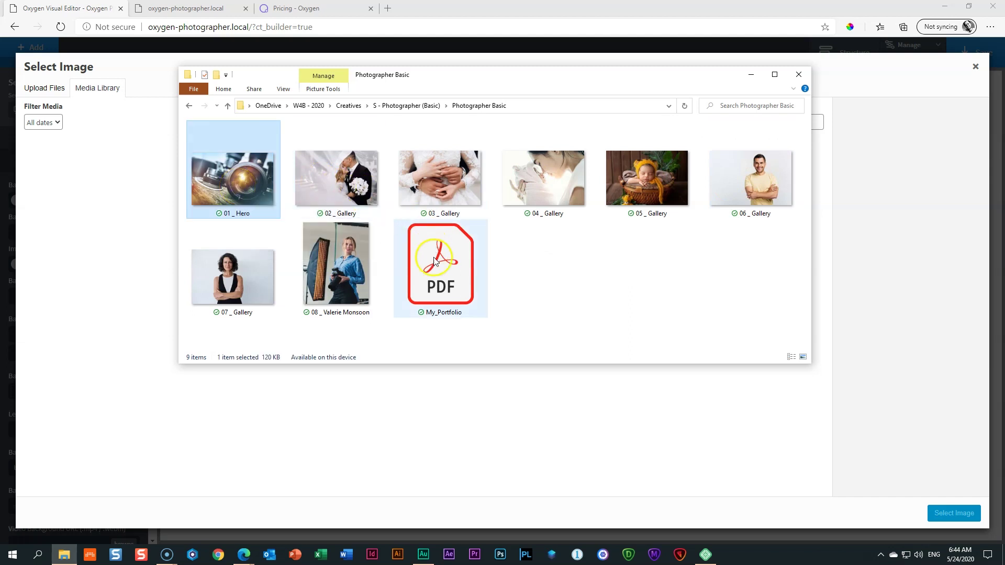
pyautogui.moveTo(250, 174); pyautogui.dragTo(103, 197)
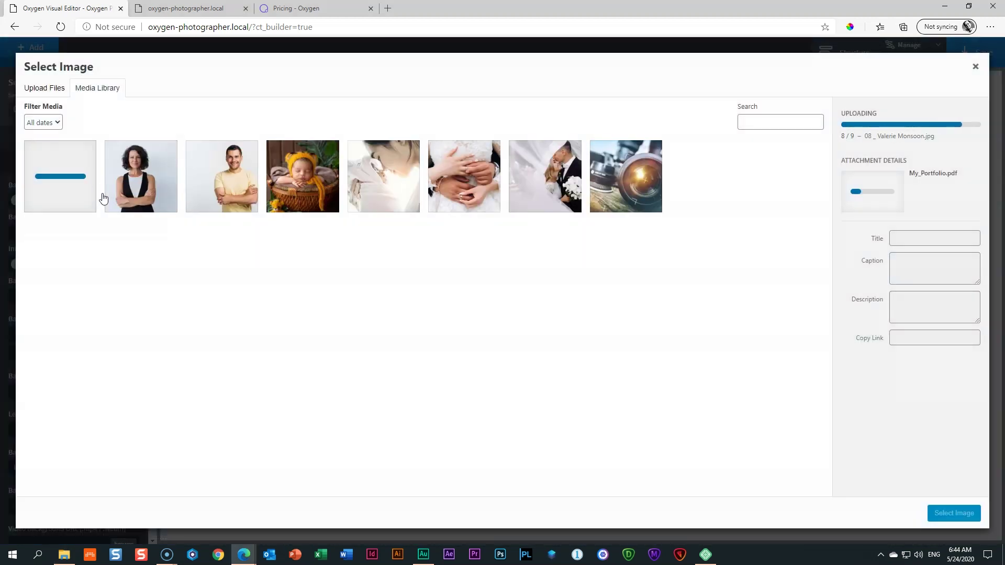
pyautogui.click(266, 195)
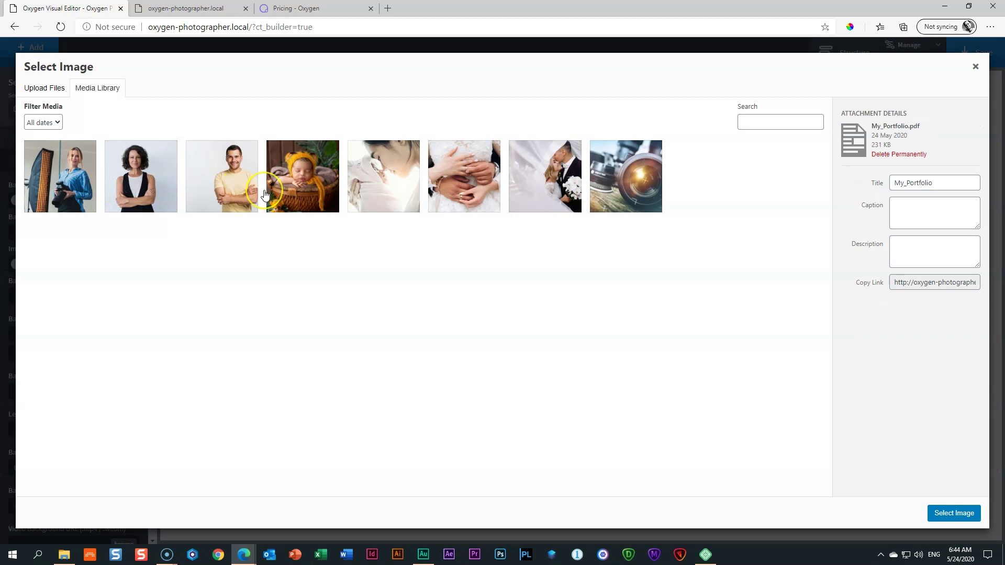
pyautogui.click(747, 203)
# Step: Go to freepik.com in a new tab and search 'photography' limited to Photos
pyautogui.click(388, 8)
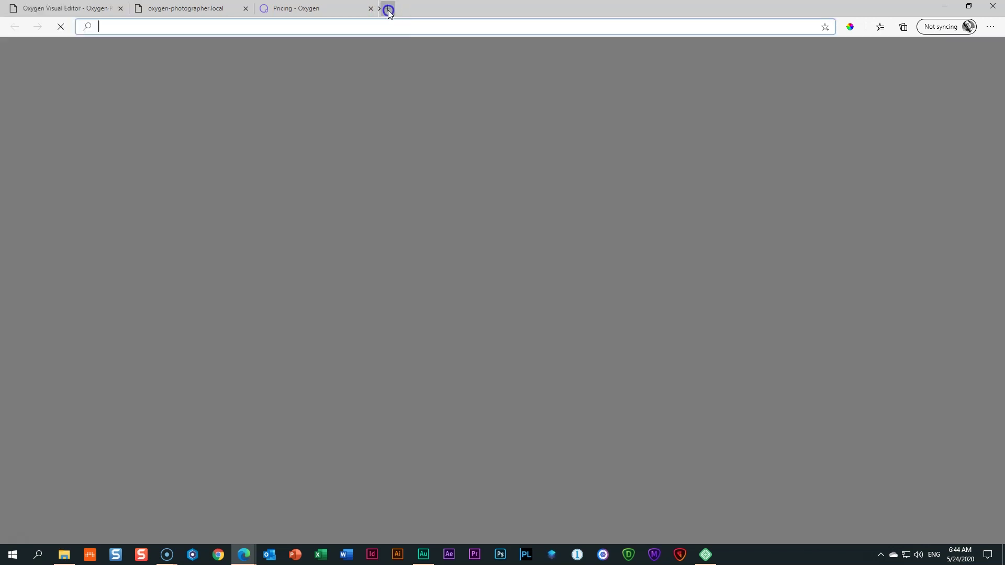
pyautogui.write('freepik.com')
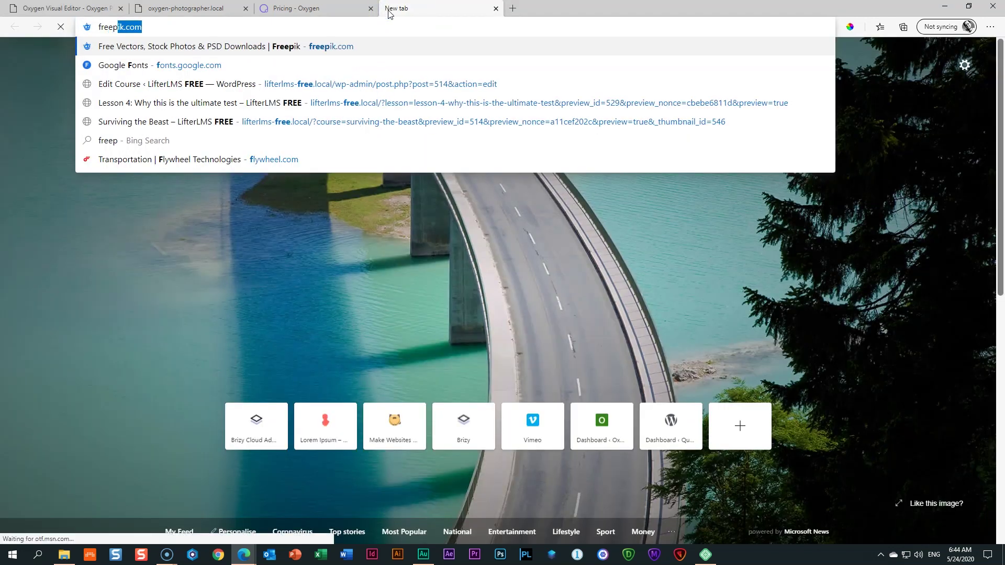
pyautogui.press('Return')
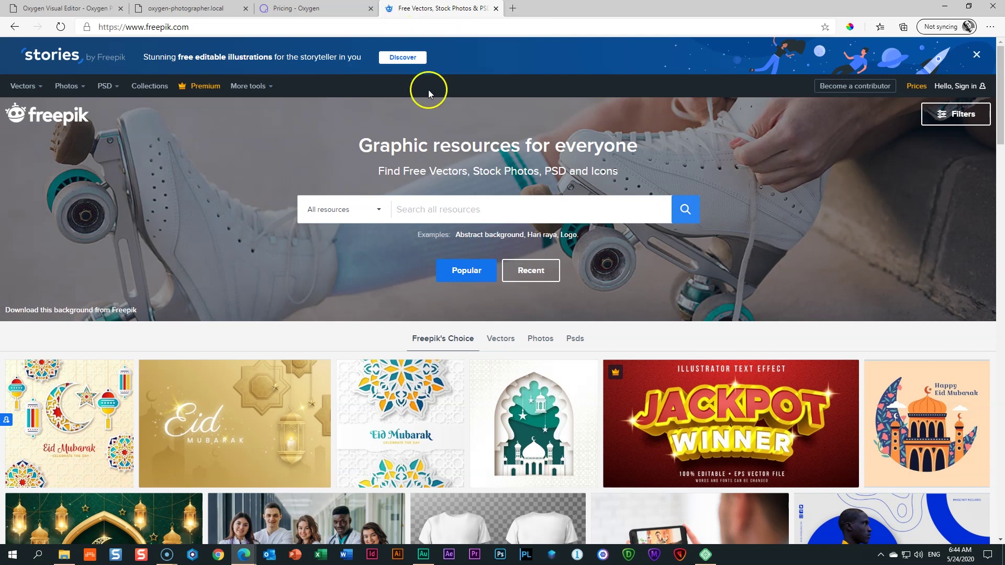
pyautogui.write('photography')
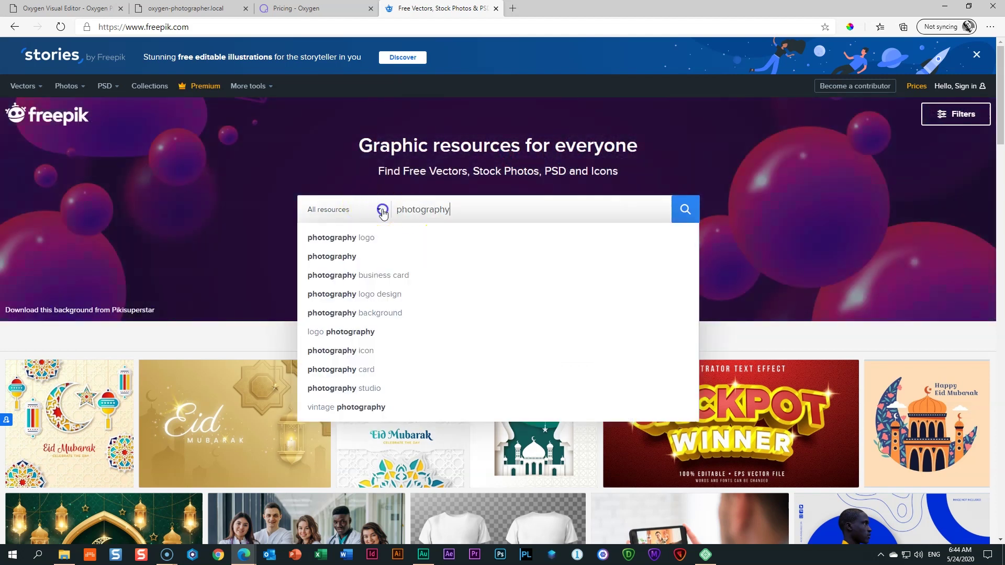
pyautogui.click(372, 209)
pyautogui.click(314, 327)
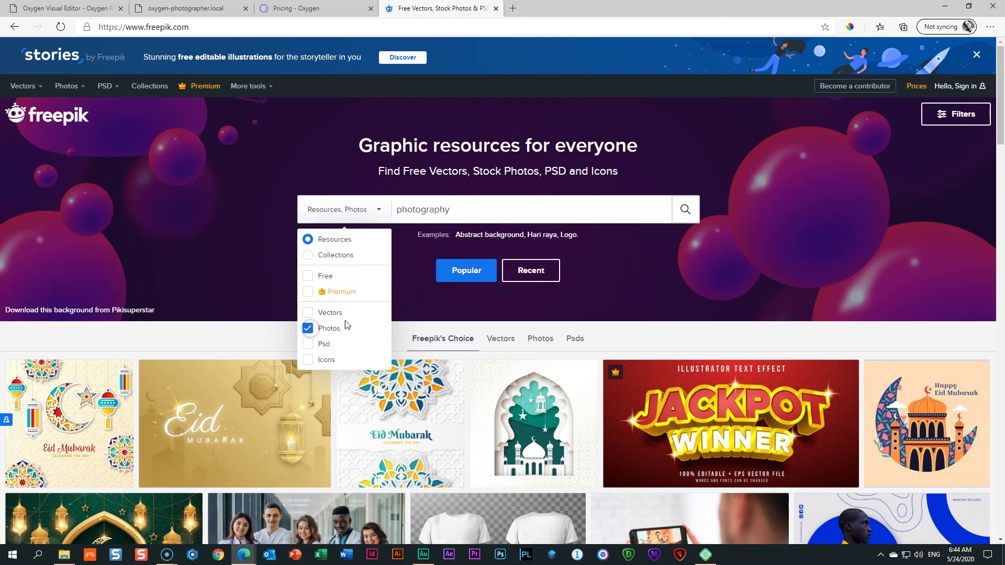
pyautogui.click(688, 209)
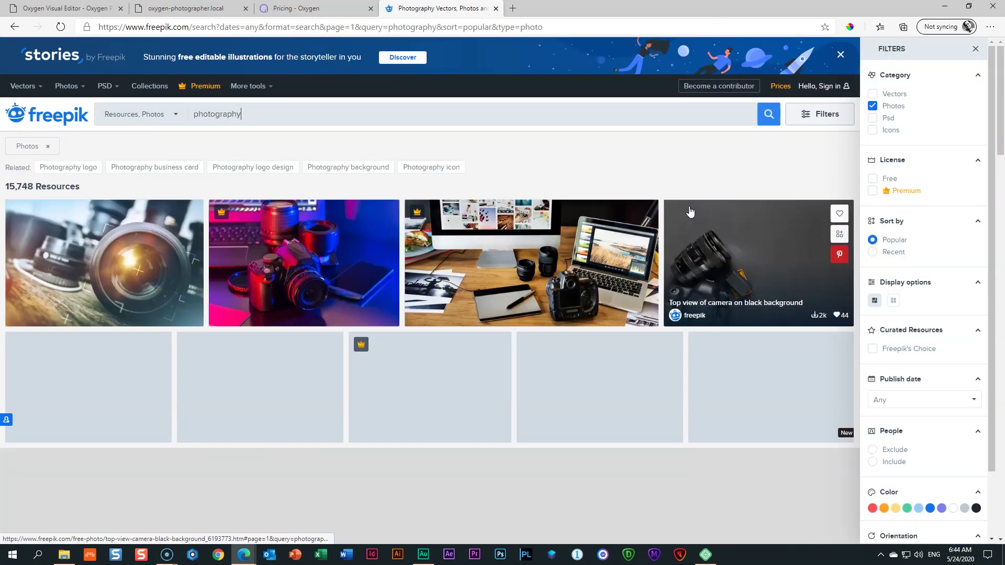
# Step: Close the filters sidebar, browse the camera photo results, and return to the Oxygen image picker
pyautogui.scroll(-3, 702, 208)
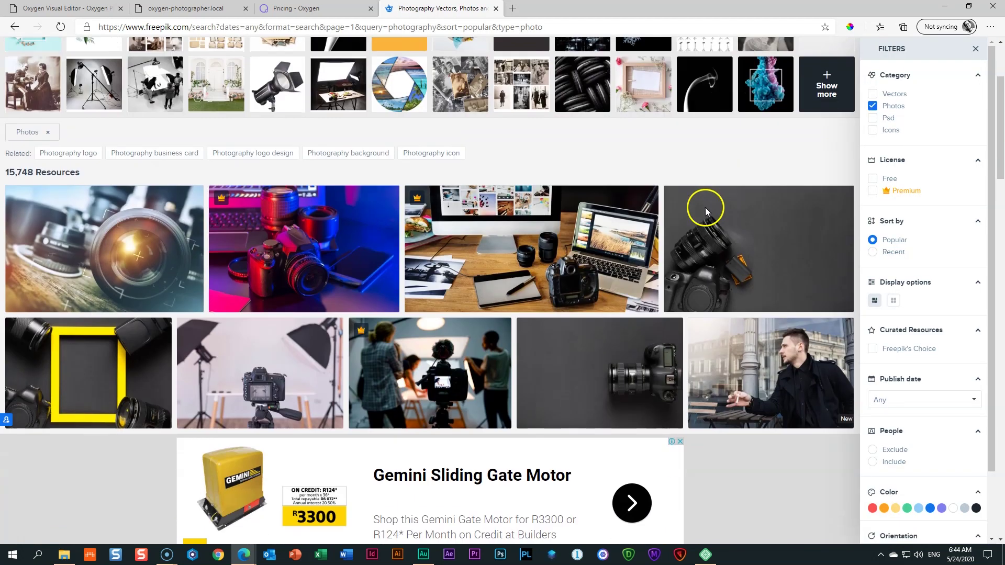
pyautogui.click(977, 51)
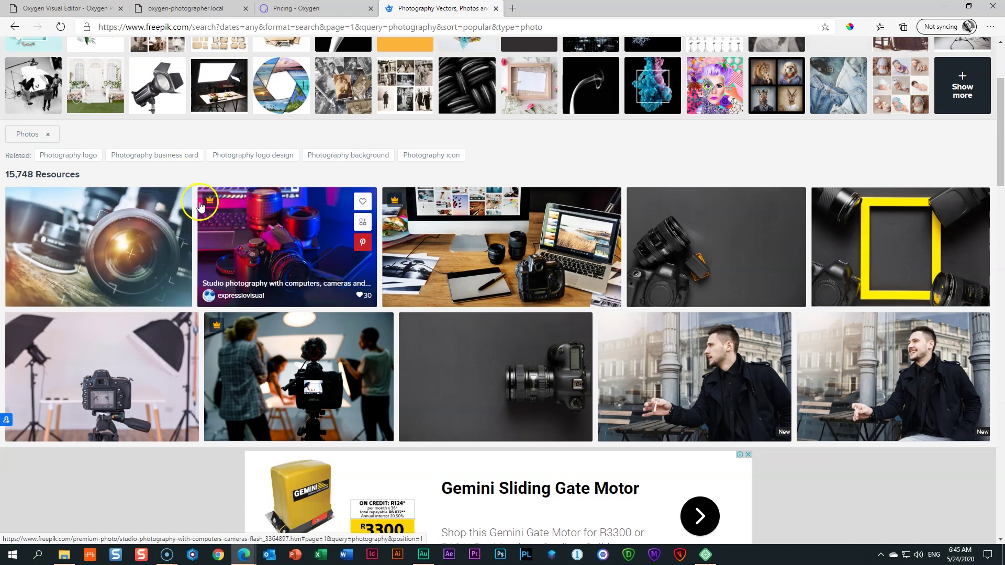
pyautogui.scroll(-10, 247, 236)
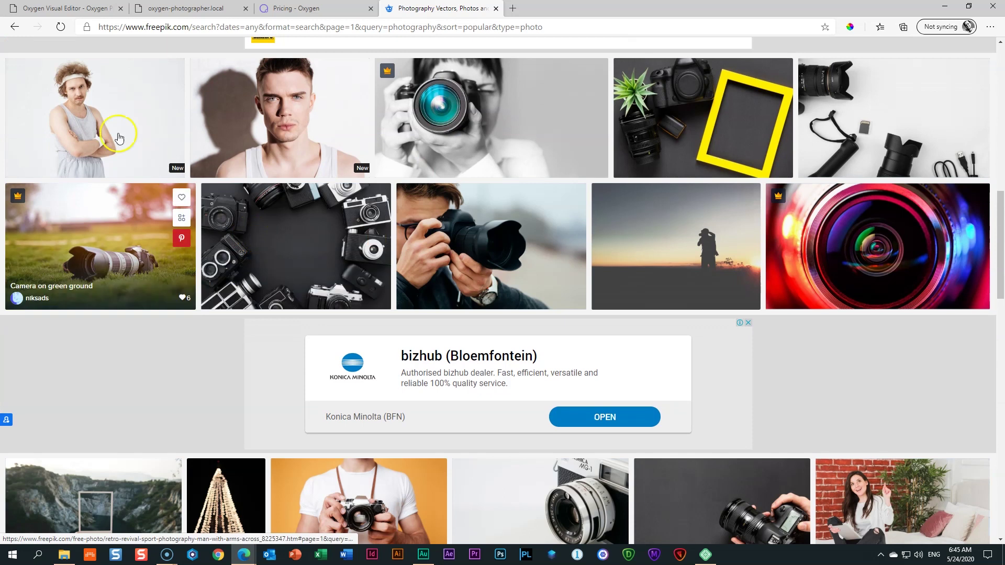
pyautogui.scroll(15, 449, 257)
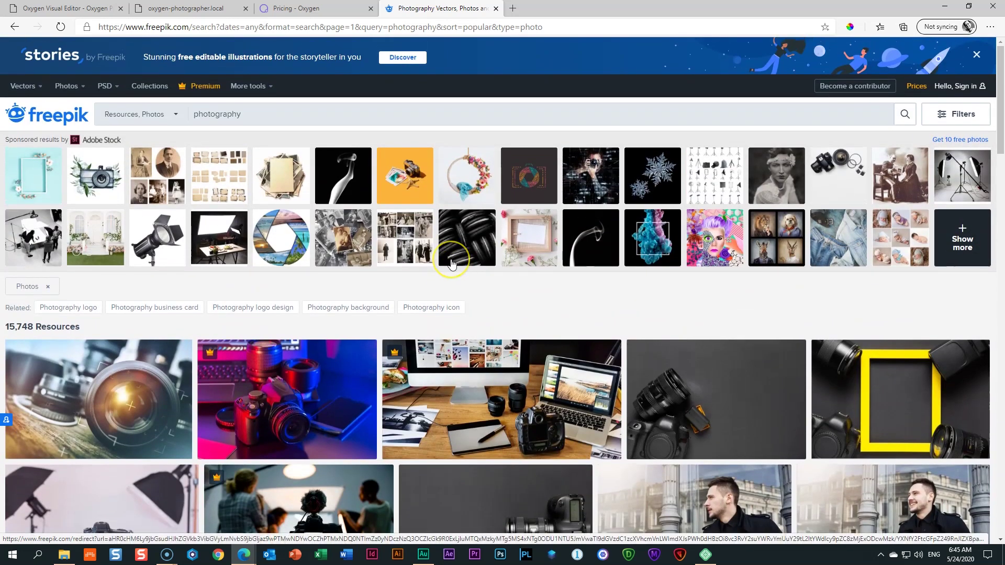
pyautogui.click(447, 265)
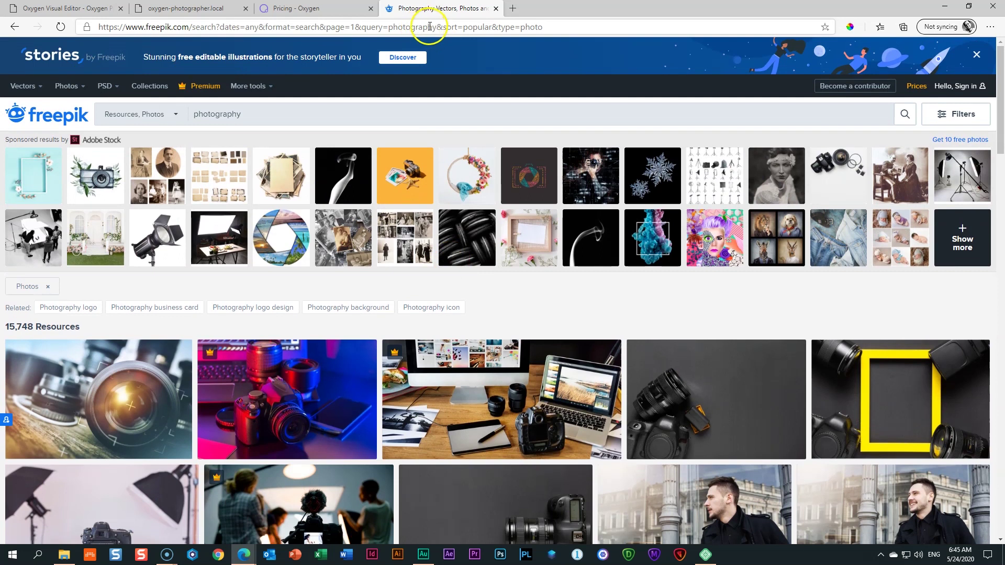
pyautogui.click(67, 7)
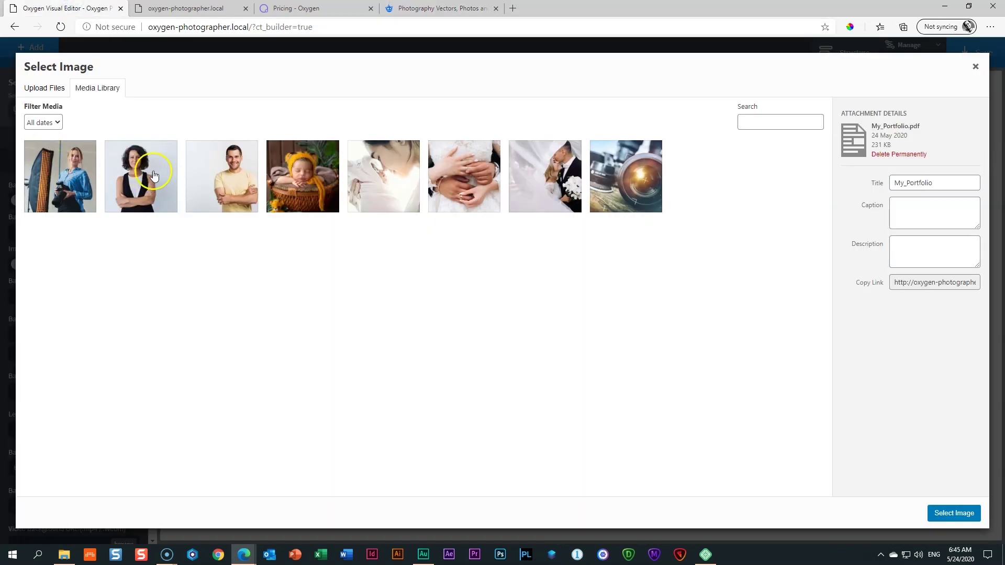
# Step: Close the Freepik tab and set 01-_-Hero.jpg as the section's background image
pyautogui.click(483, 8)
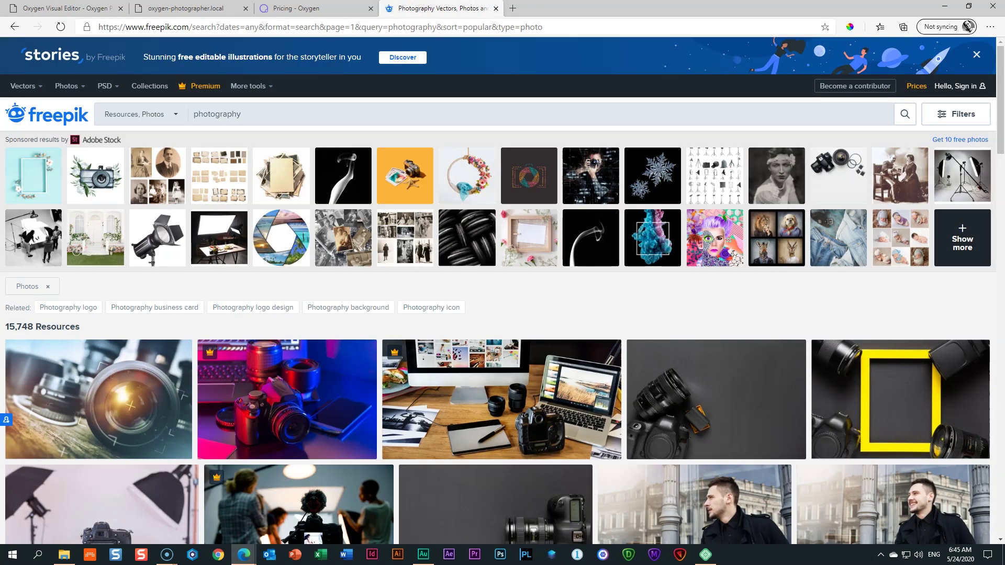
pyautogui.click(495, 8)
pyautogui.click(77, 5)
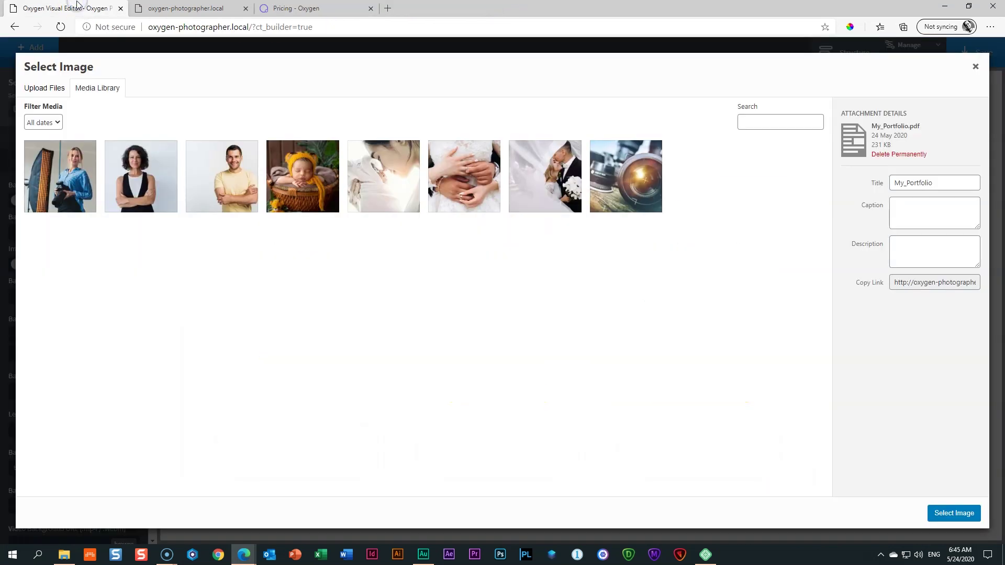
pyautogui.click(623, 192)
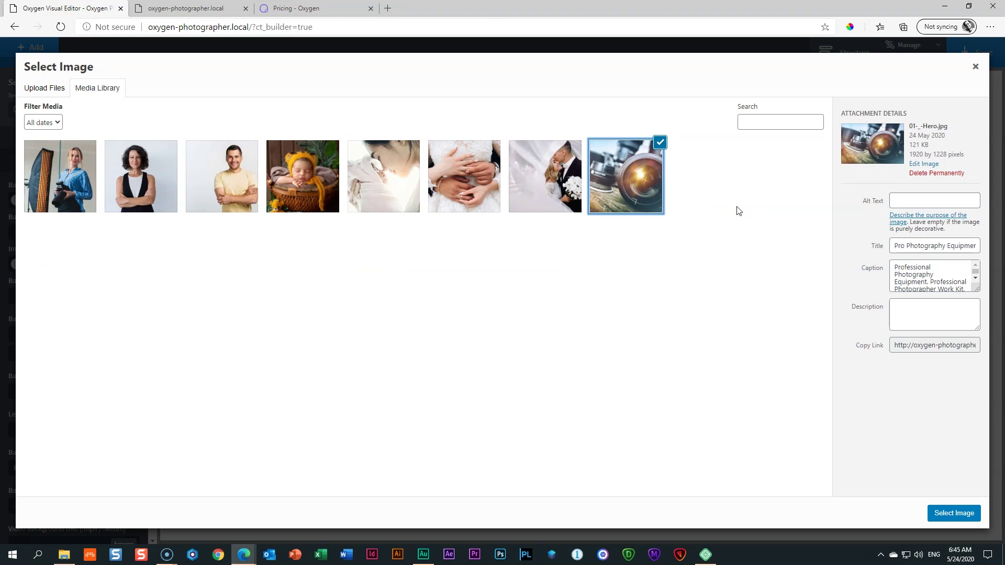
pyautogui.click(947, 518)
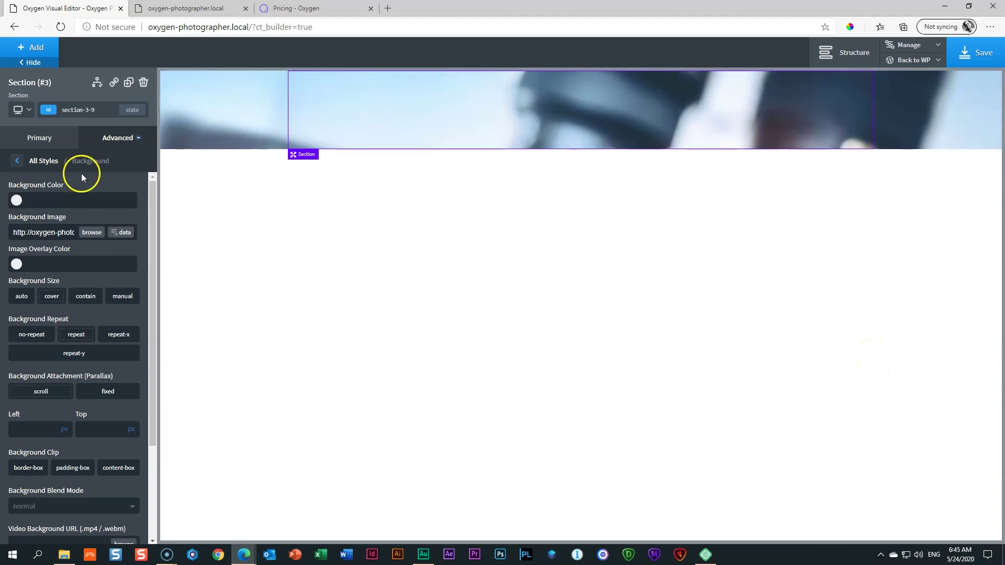
# Step: Set the section's Background Size to cover so the camera photo fills it
pyautogui.click(49, 298)
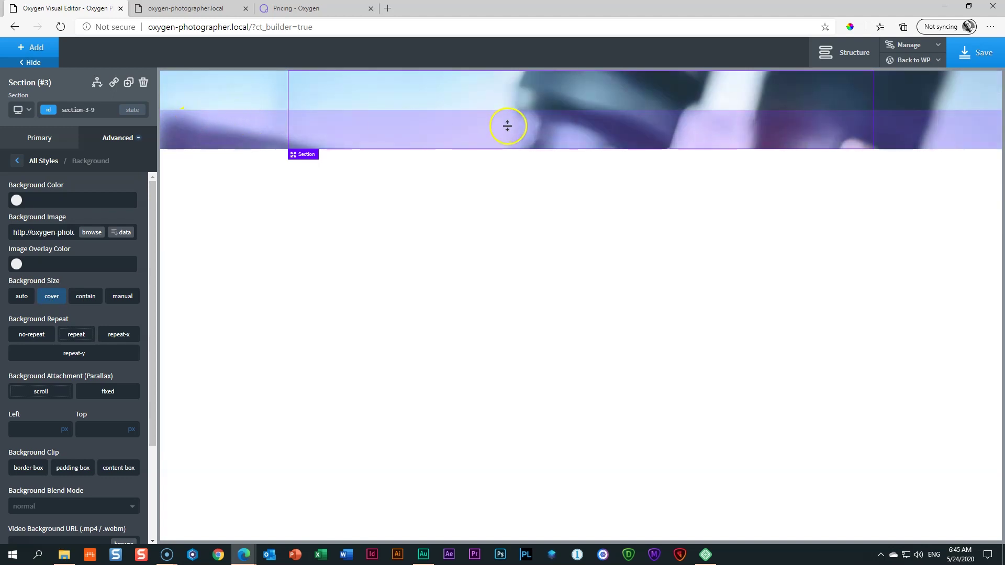
pyautogui.click(54, 299)
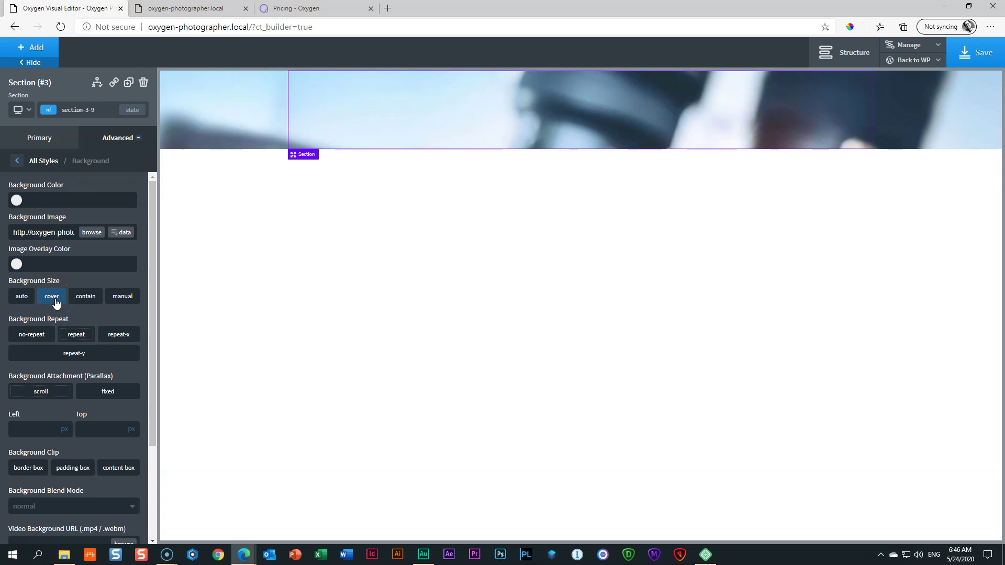
pyautogui.click(646, 105)
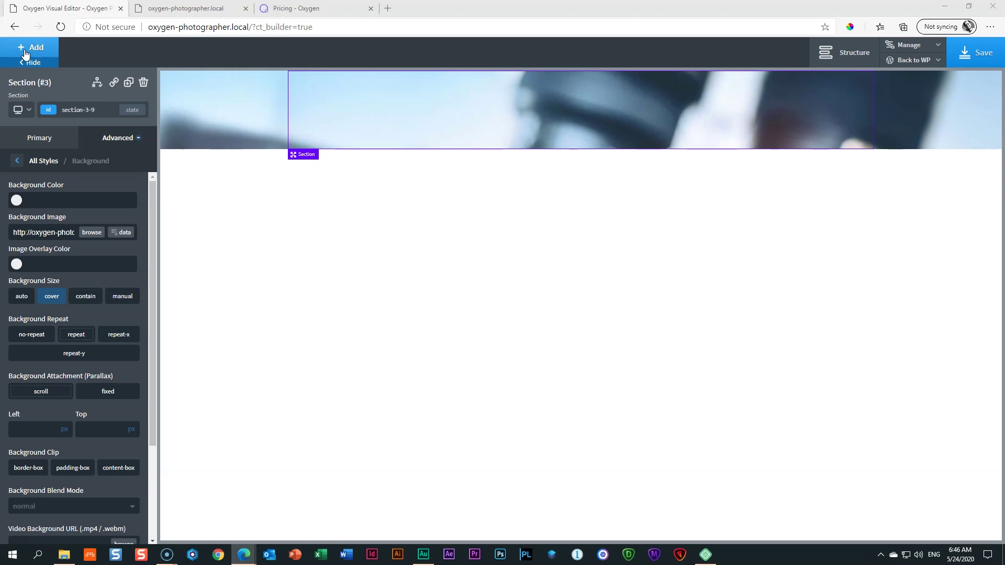
# Step: Add a Heading from Basics > Text into the hero section
pyautogui.click(24, 55)
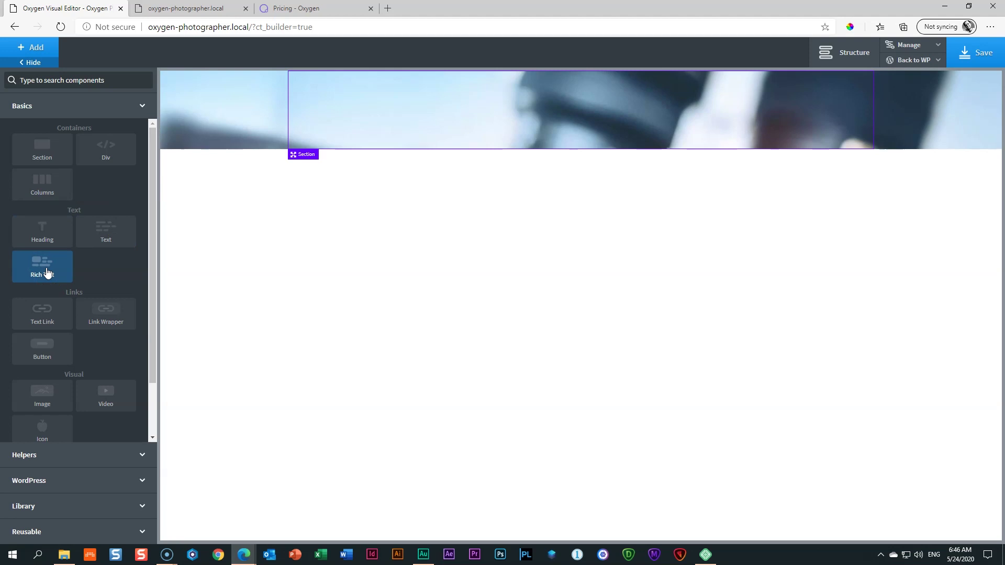
pyautogui.click(117, 240)
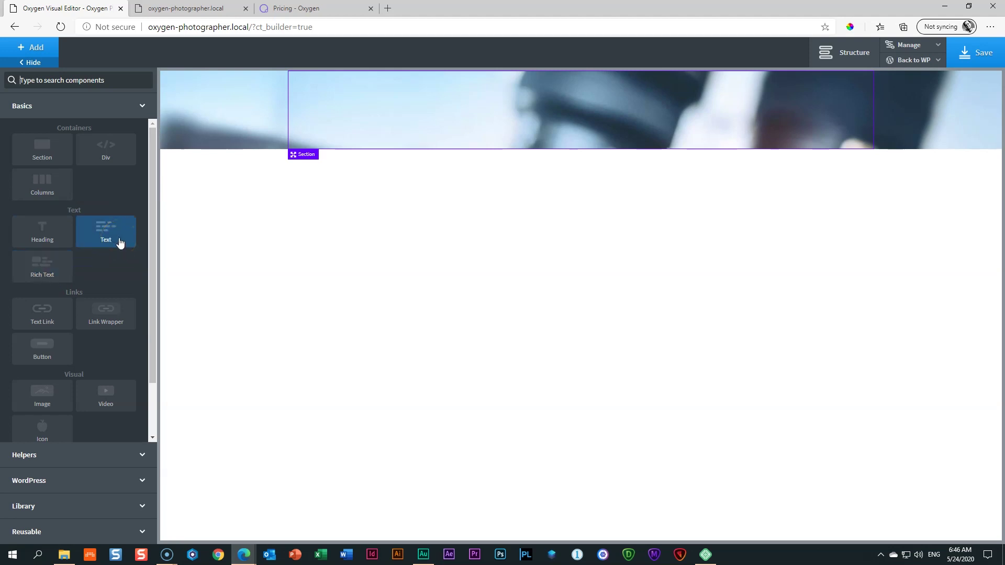
pyautogui.click(60, 243)
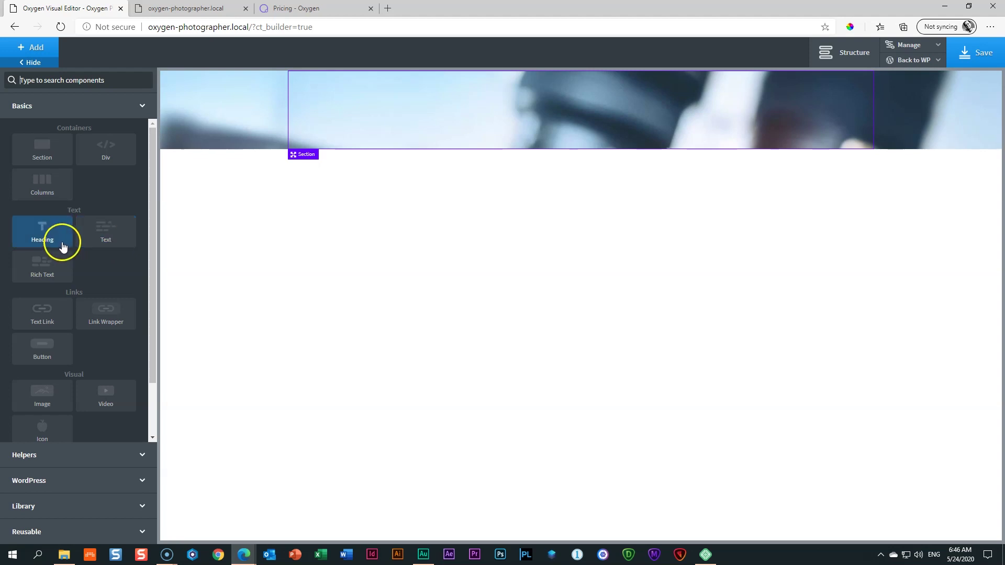
pyautogui.click(59, 241)
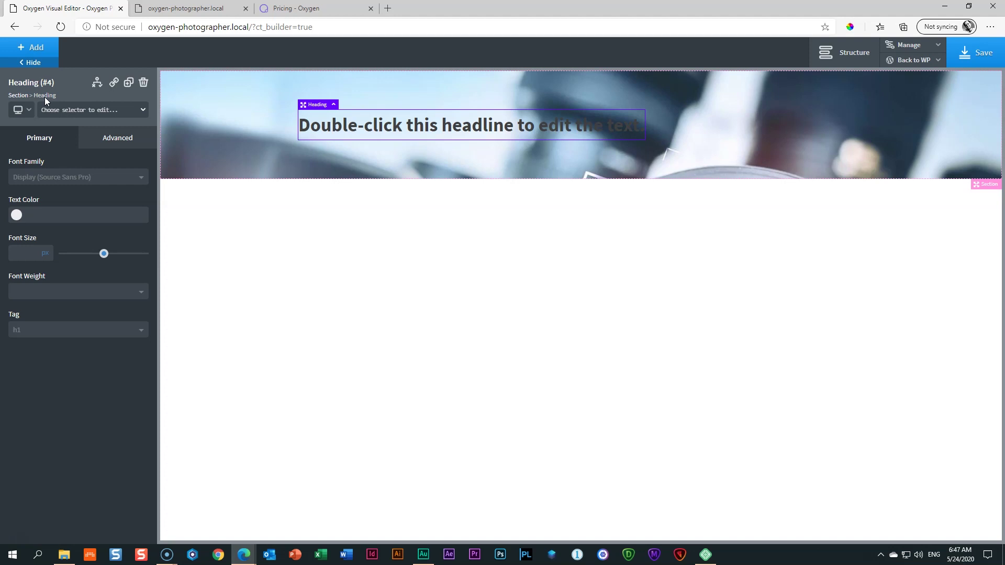
# Step: Select the section via the breadcrumb, reselect the heading, and check its Advanced and Primary tabs
pyautogui.click(15, 97)
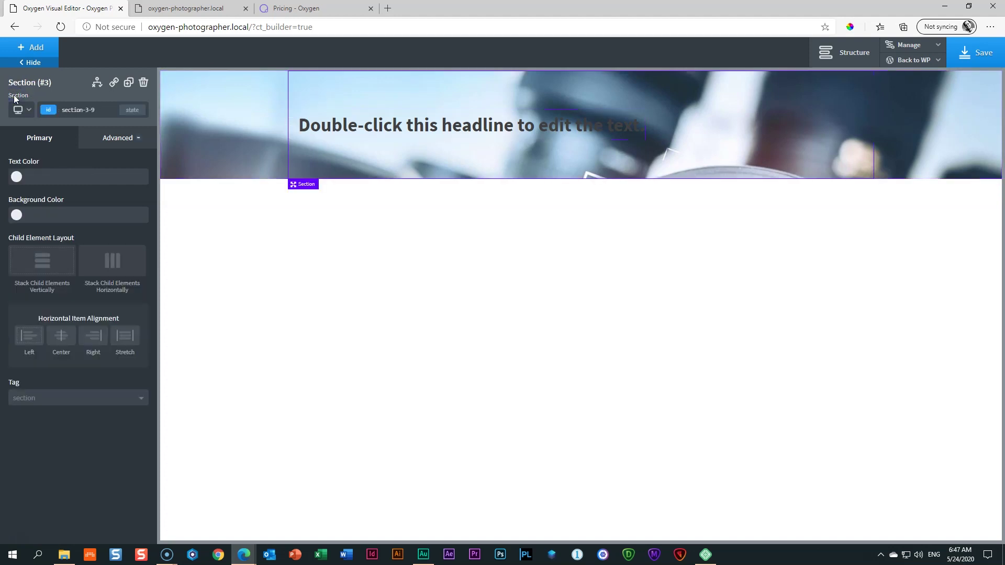
pyautogui.click(389, 134)
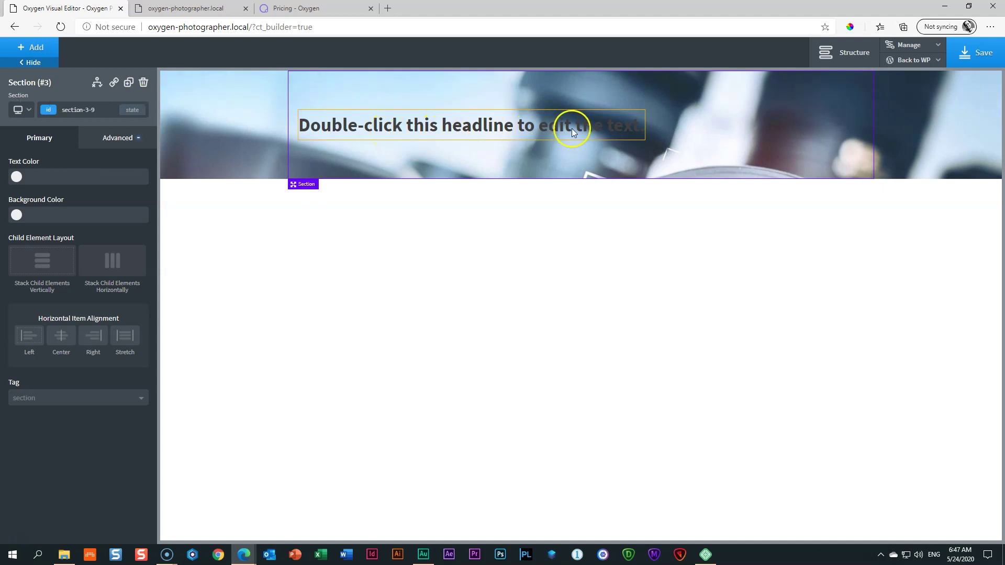
pyautogui.click(586, 130)
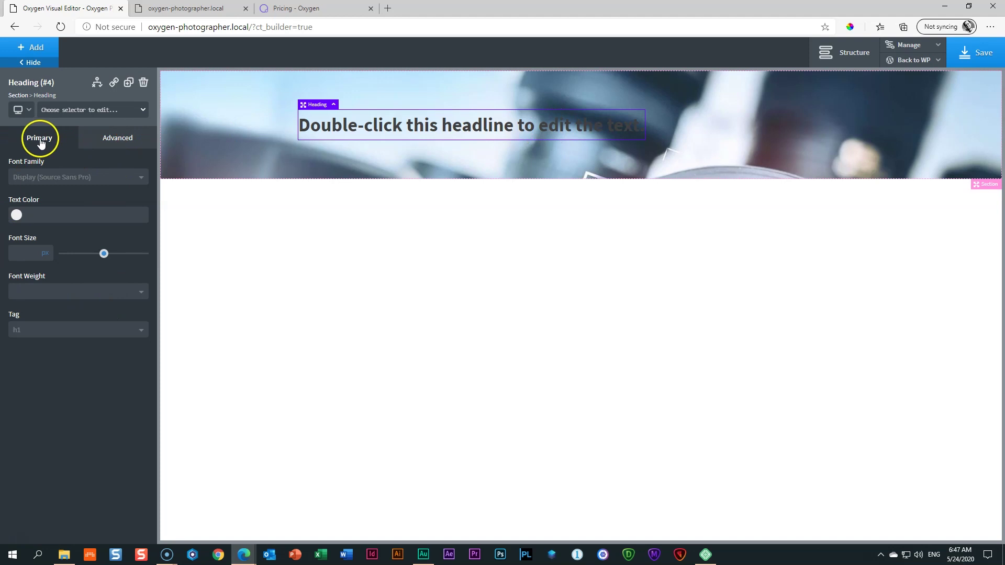
pyautogui.click(111, 139)
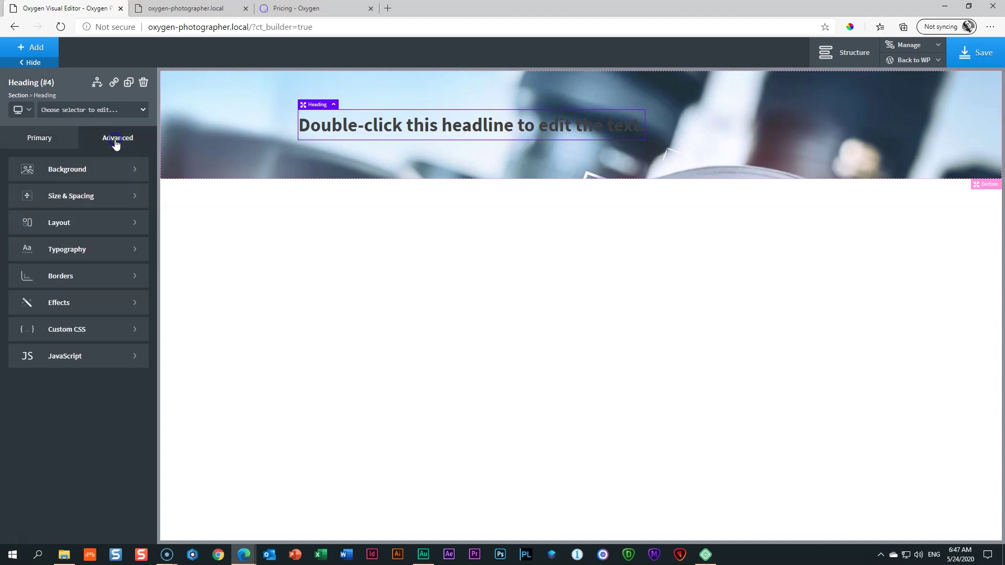
pyautogui.click(46, 142)
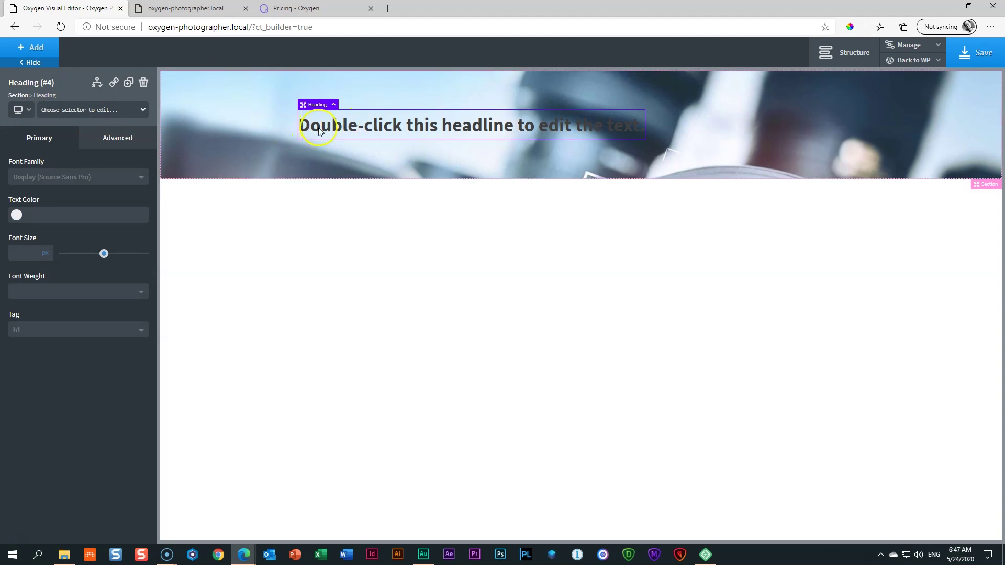
pyautogui.doubleClick(466, 127)
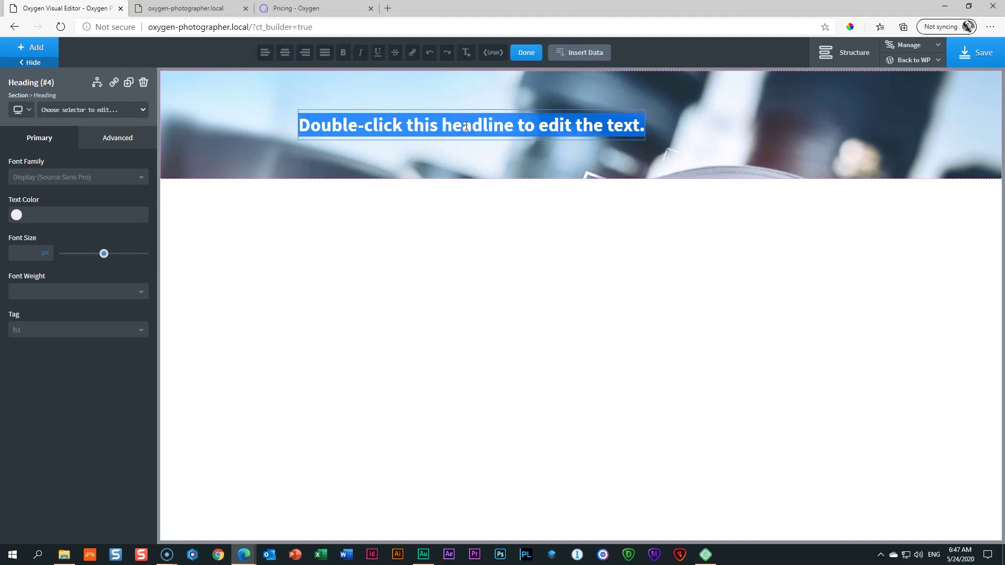
pyautogui.write('Photogrpah')
pyautogui.press('BackSpace')
pyautogui.press('BackSpace')
pyautogui.press('BackSpace')
pyautogui.press('BackSpace')
pyautogui.press('BackSpace')
pyautogui.press('BackSpace')
pyautogui.press('BackSpace')
pyautogui.press('BackSpace')
pyautogui.press('BackSpace')
pyautogui.press('BackSpace')
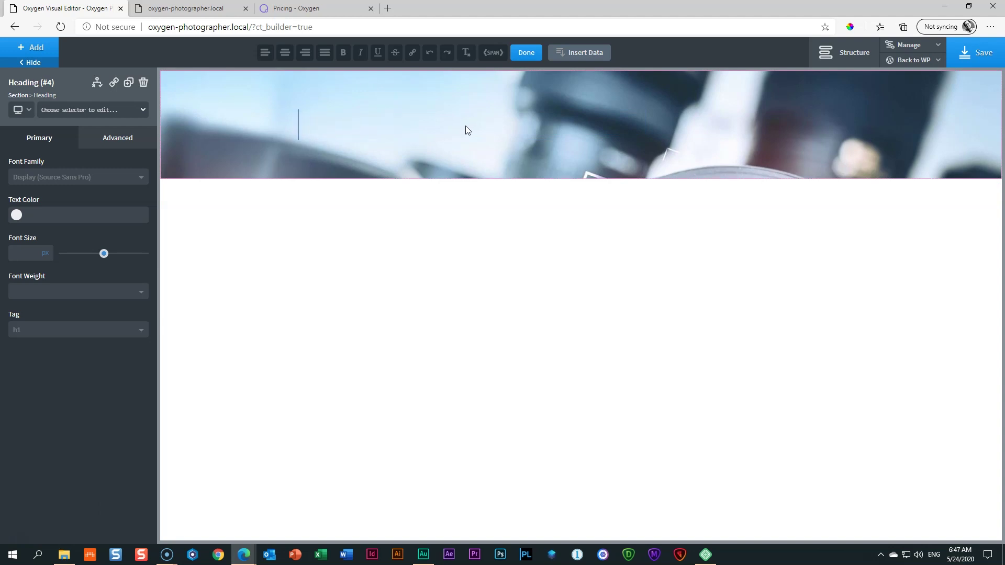
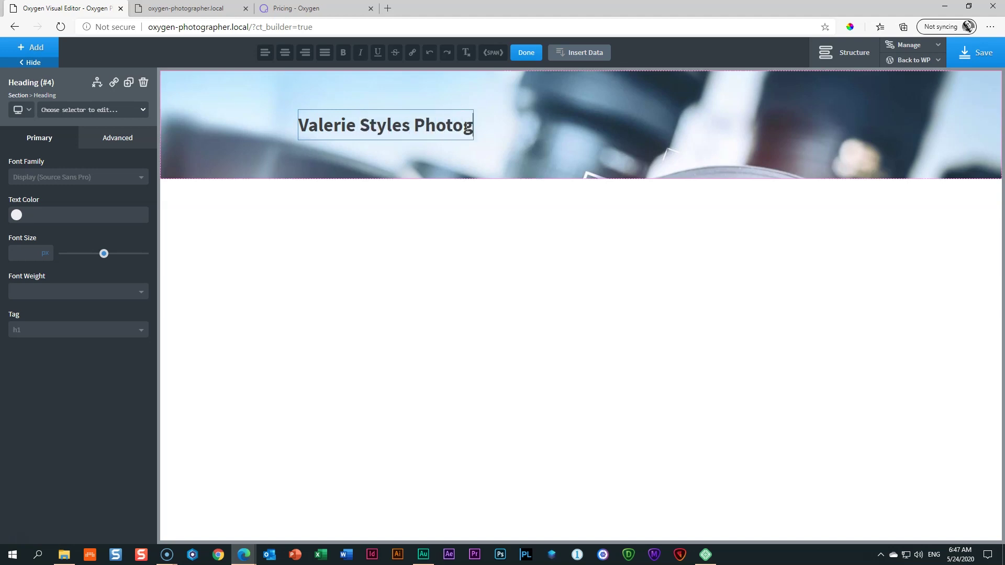
pyautogui.write('raphy')
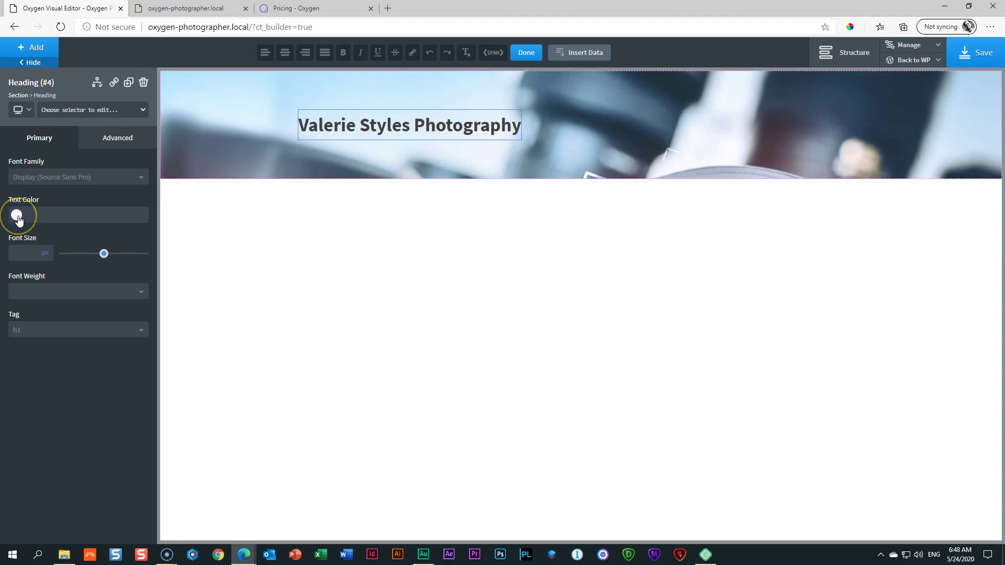
pyautogui.click(18, 216)
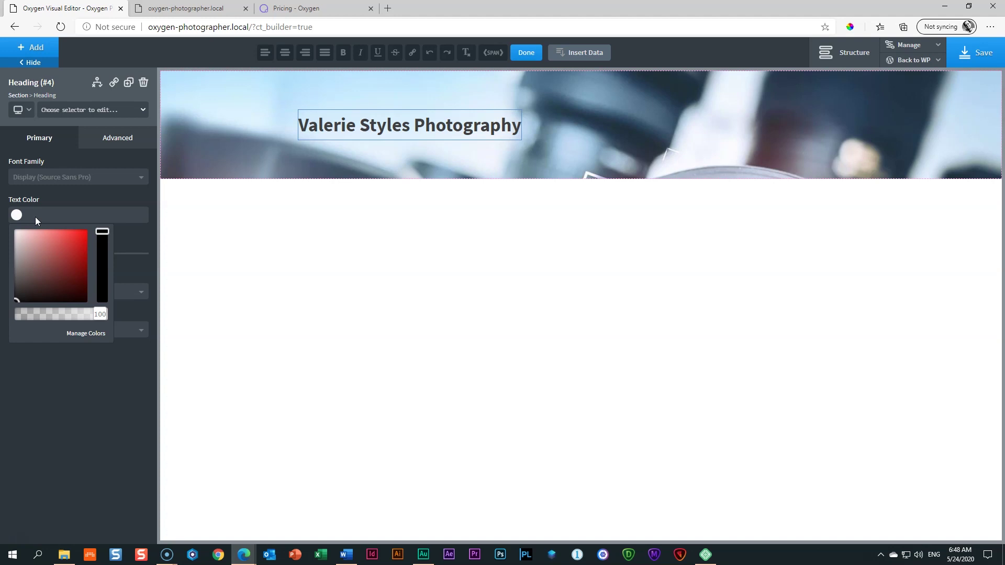
pyautogui.click(79, 205)
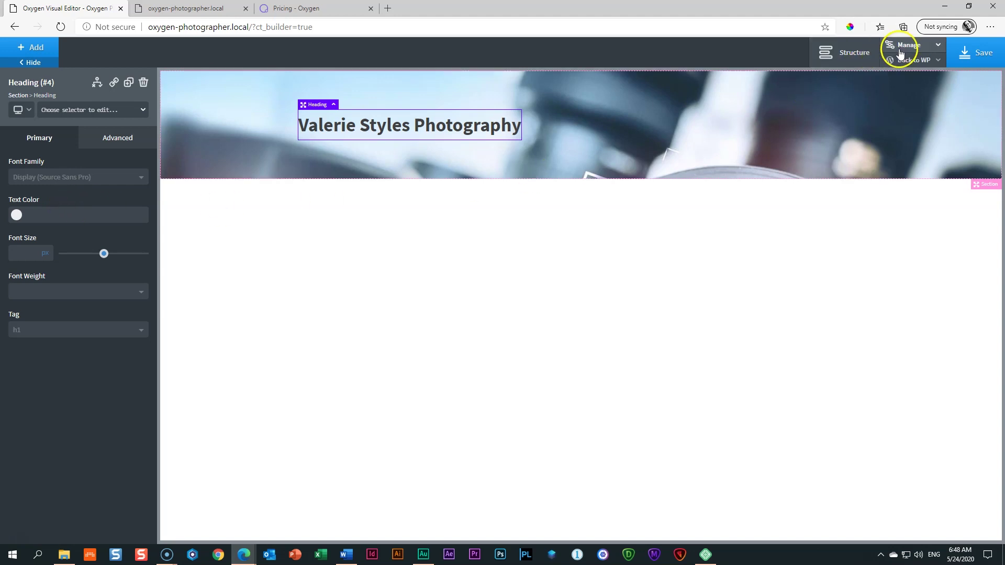
# Step: Add a global colour named White with value #ffffff under Global Styles > Colors
pyautogui.click(936, 48)
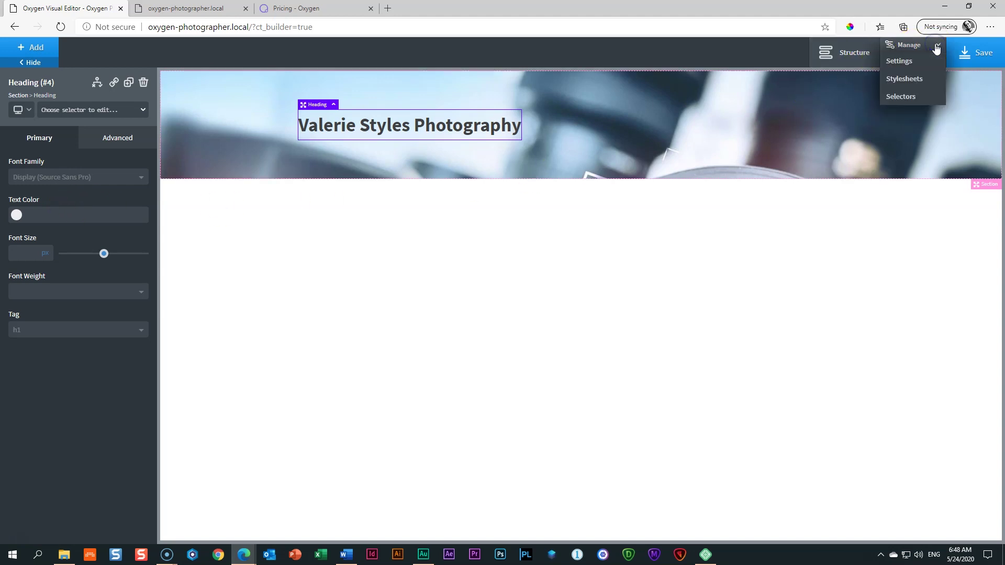
pyautogui.click(905, 62)
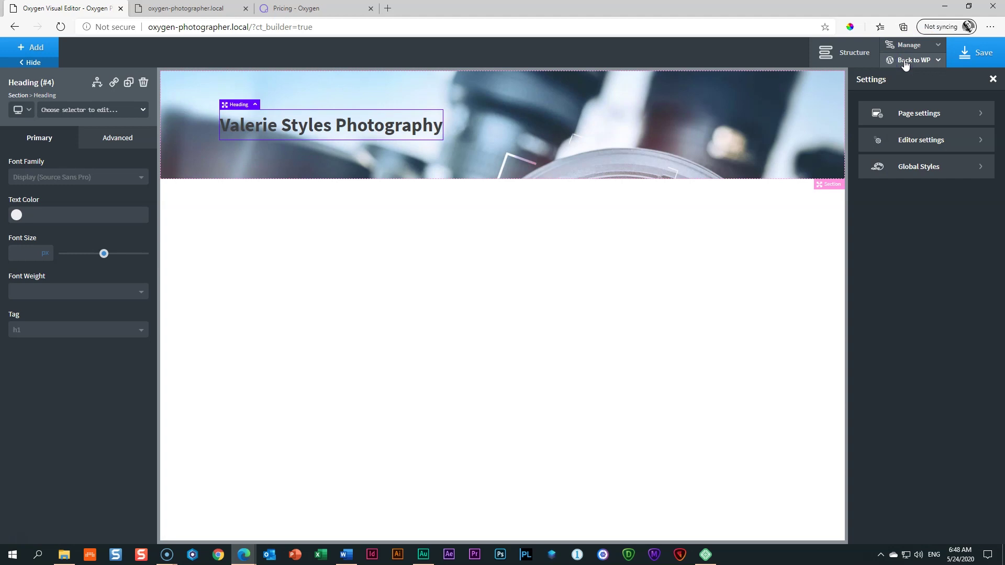
pyautogui.click(972, 169)
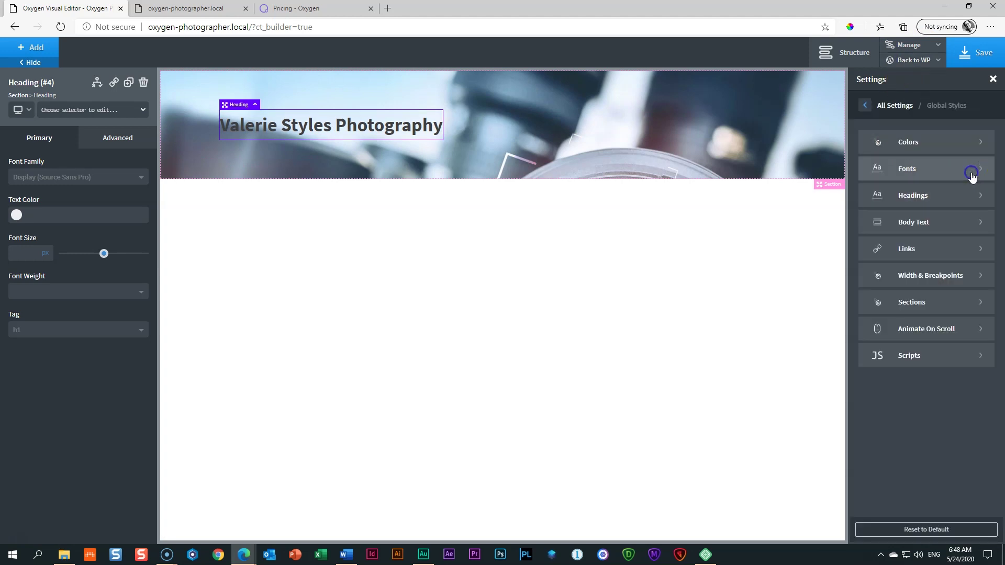
pyautogui.click(972, 143)
pyautogui.click(972, 145)
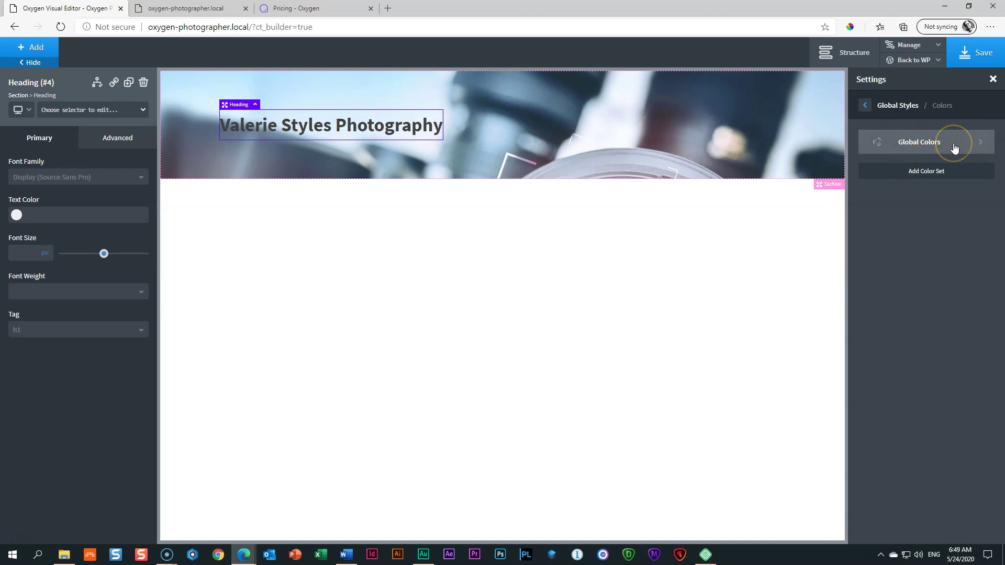
pyautogui.click(916, 141)
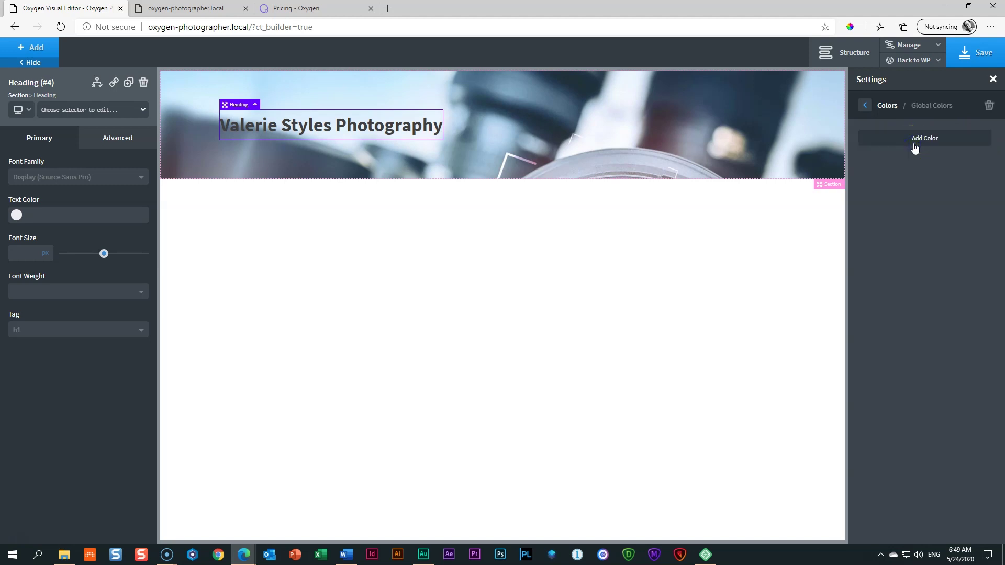
pyautogui.click(914, 147)
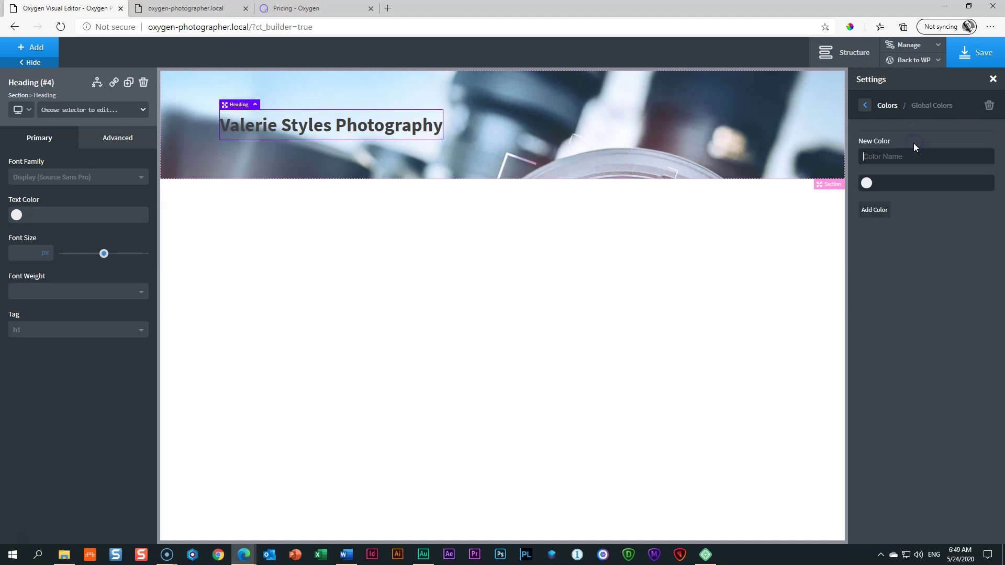
pyautogui.write('White')
pyautogui.click(867, 183)
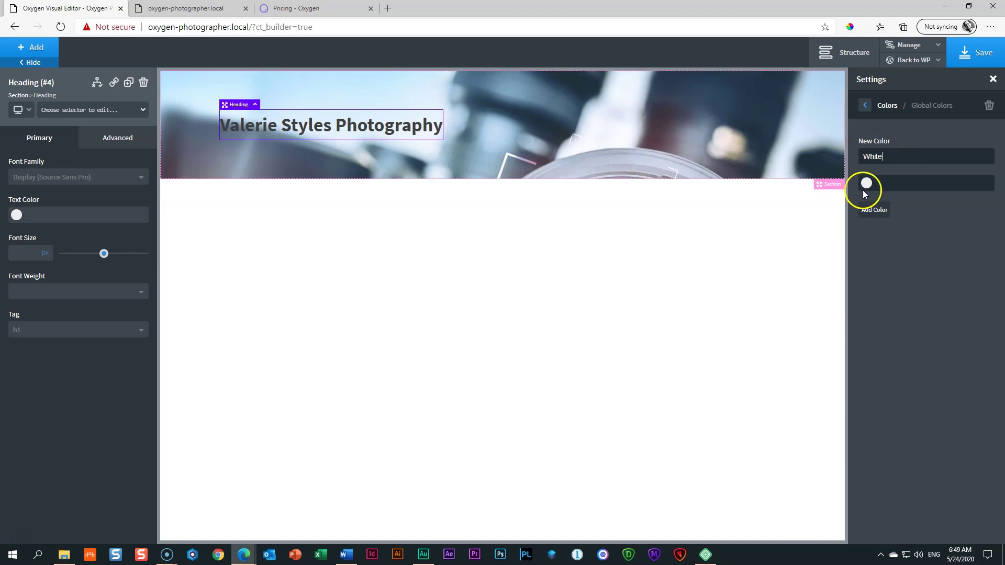
pyautogui.click(867, 218)
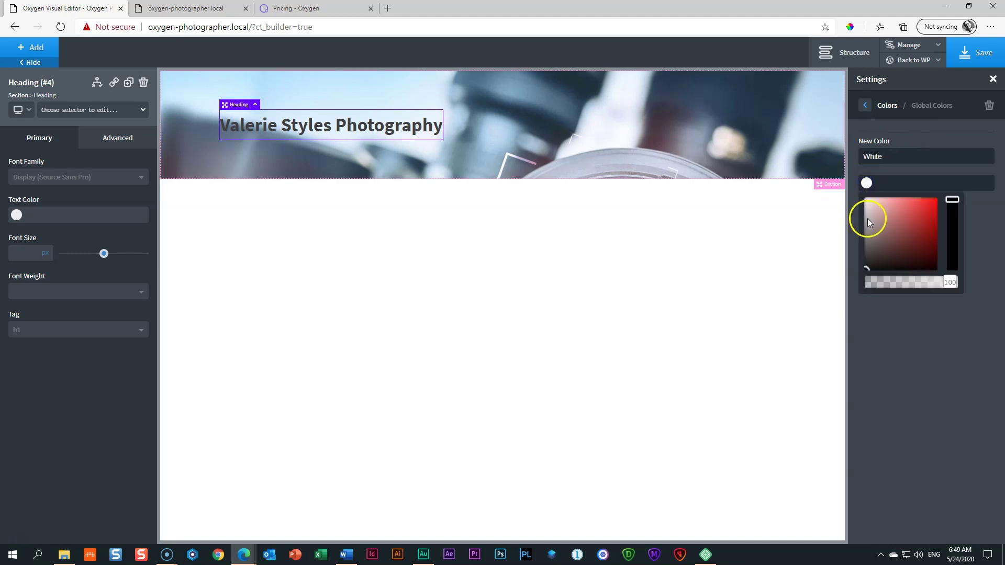
pyautogui.click(904, 190)
pyautogui.click(875, 211)
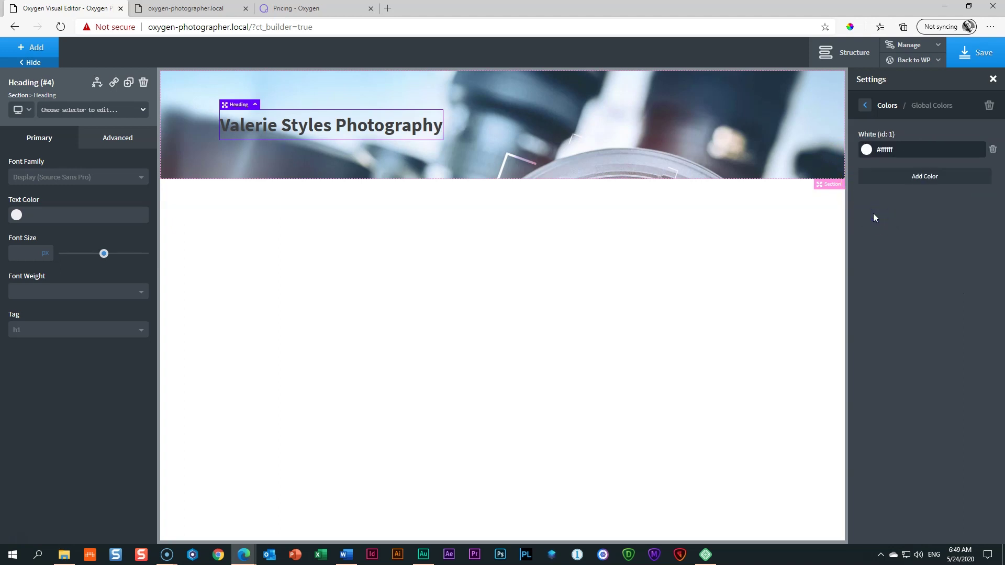
# Step: Add a second global colour named Black (#000000), then switch to the Word colour palette
pyautogui.click(916, 179)
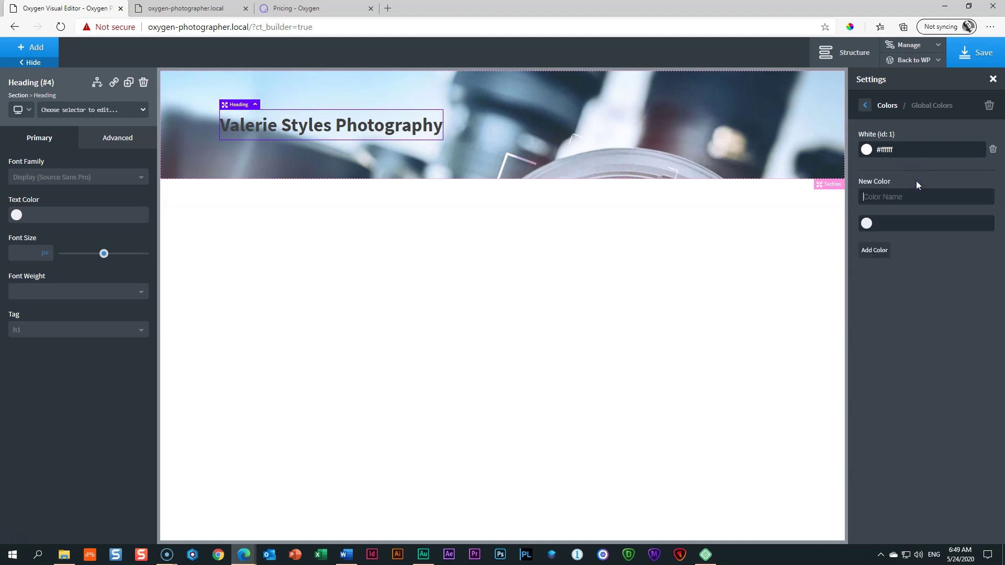
pyautogui.write('Bloack')
pyautogui.press('BackSpace')
pyautogui.press('BackSpace')
pyautogui.press('BackSpace')
pyautogui.press('BackSpace')
pyautogui.press('BackSpace')
pyautogui.write('lack')
pyautogui.click(867, 225)
pyautogui.moveTo(872, 294); pyautogui.dragTo(847, 329)
pyautogui.click(875, 250)
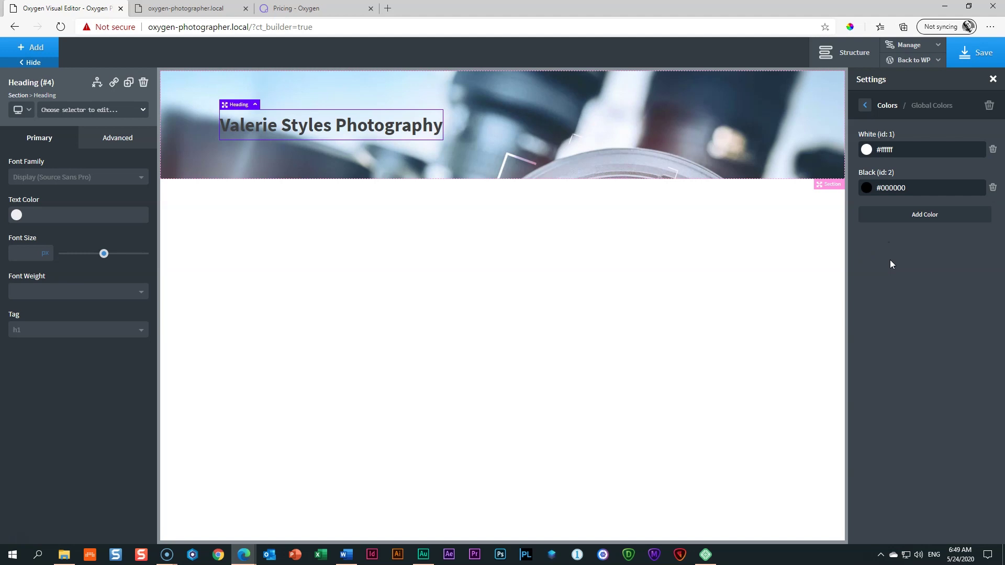
pyautogui.click(347, 554)
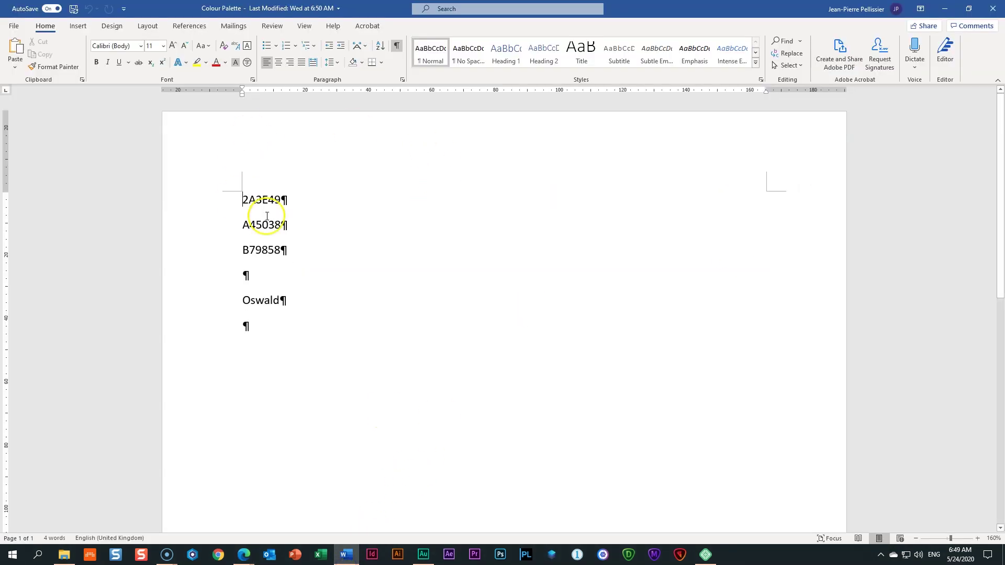
# Step: Select and copy the 2A3E49 hex code in Word, then return to the browser
pyautogui.click(218, 199)
pyautogui.click(219, 225)
pyautogui.click(219, 250)
pyautogui.click(194, 198)
pyautogui.click(203, 223)
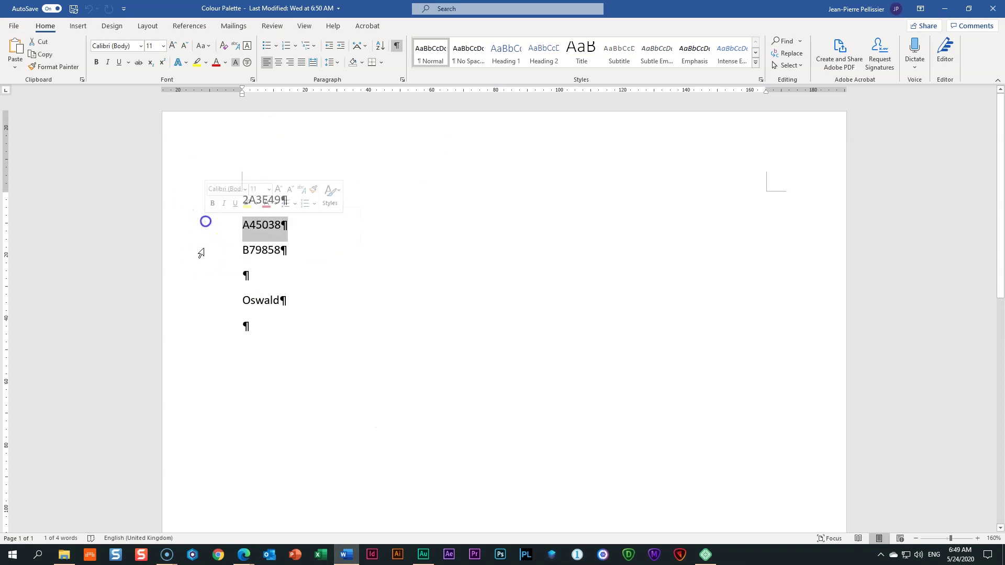
pyautogui.click(198, 252)
pyautogui.click(193, 225)
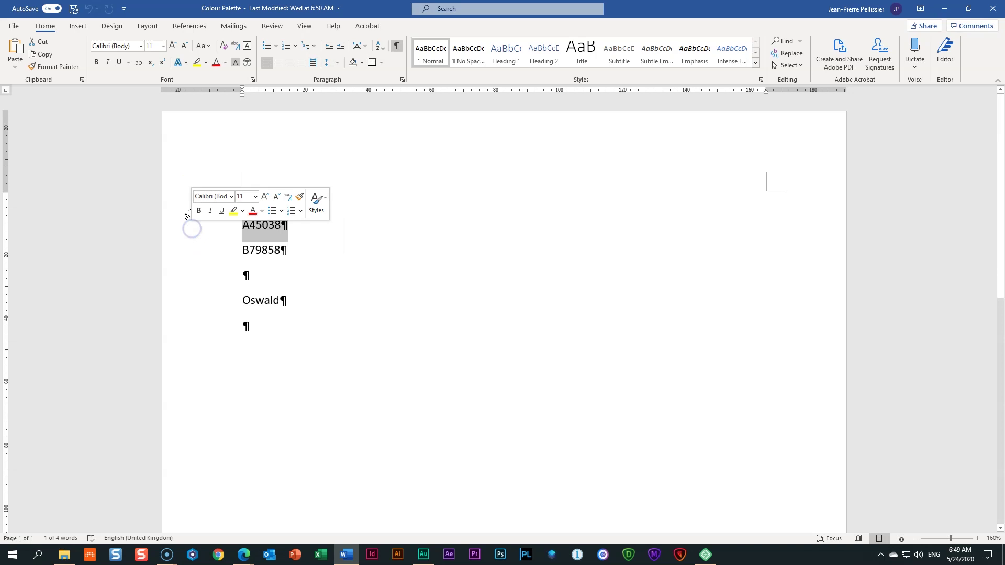
pyautogui.click(185, 202)
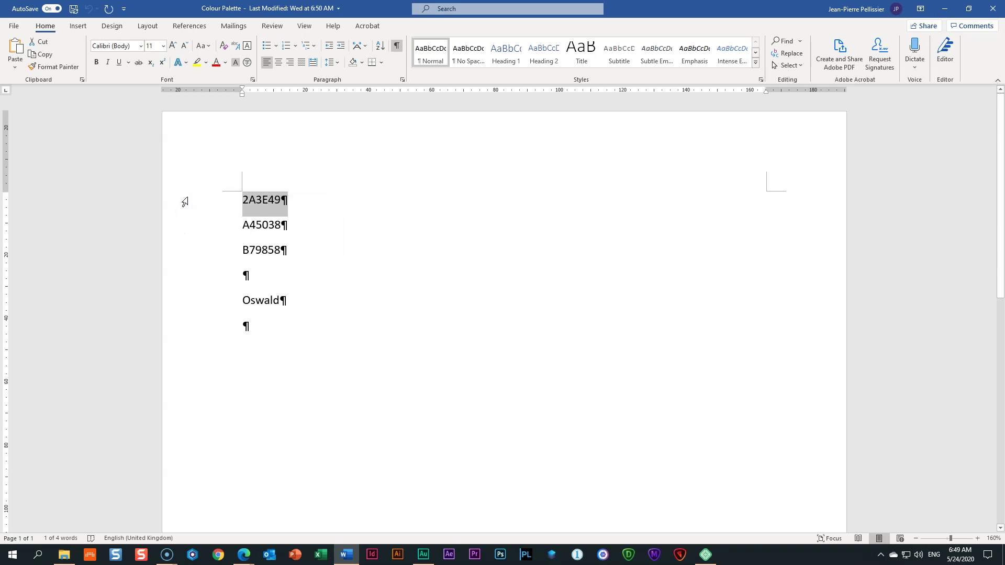
pyautogui.hotkey('alt', 'Tab')
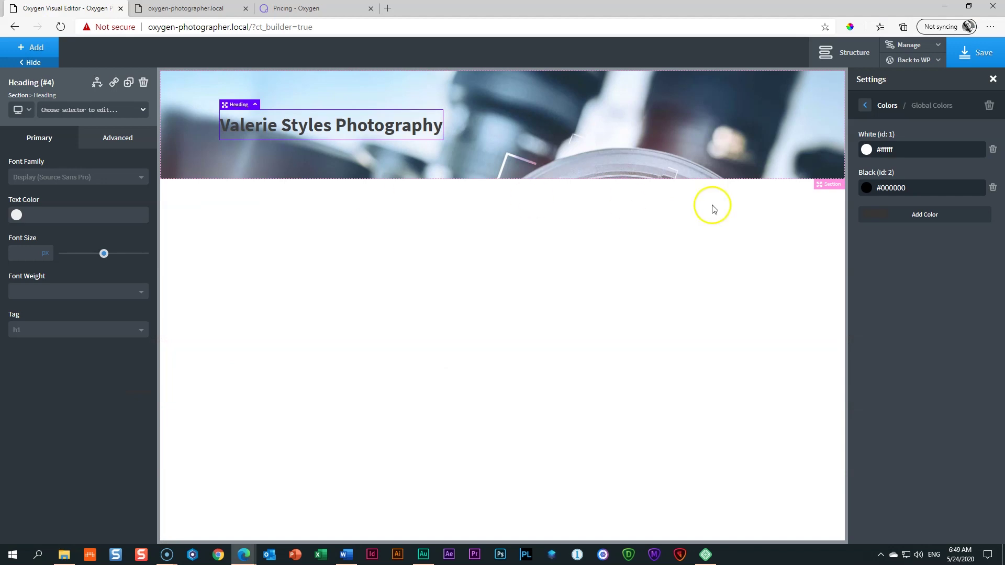
# Step: Add global colour Dirty Teal with the pasted hex value #2a3e49
pyautogui.click(927, 212)
pyautogui.click(871, 261)
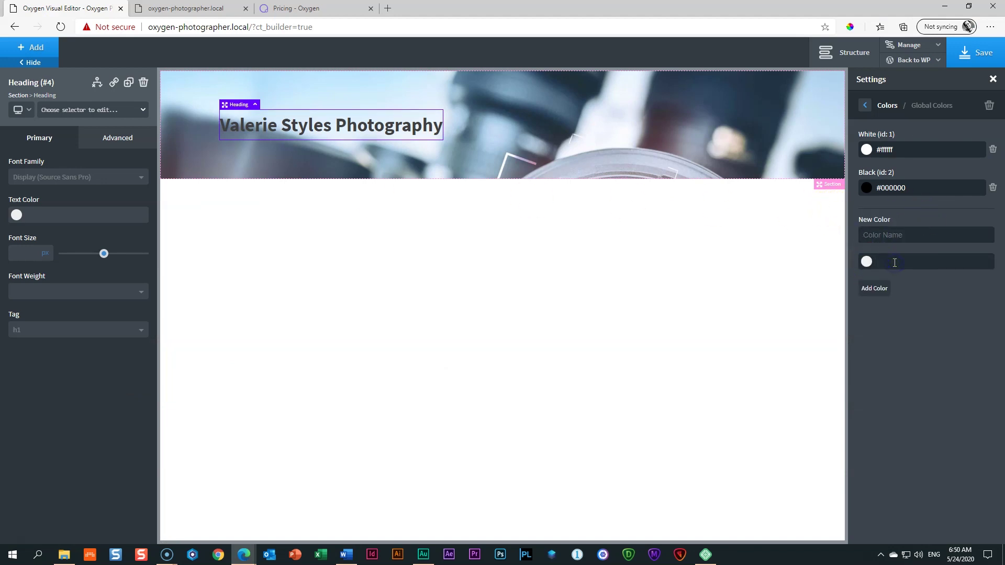
pyautogui.write('#')
pyautogui.write('2a3e49')
pyautogui.click(868, 266)
pyautogui.click(879, 237)
pyautogui.write('Dirty Tea')
pyautogui.click(875, 289)
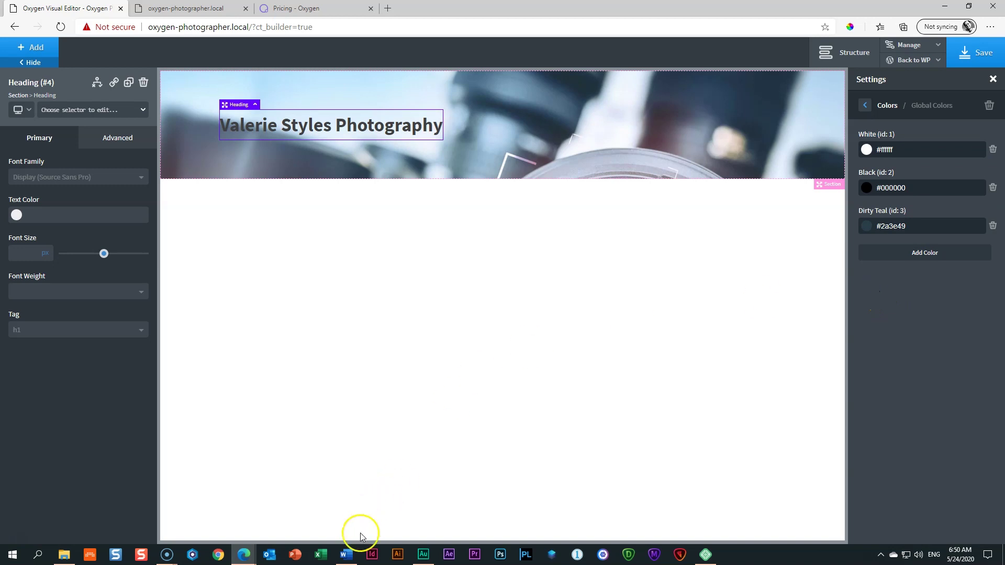
# Step: Copy A45038 from Word and add it as global colour Brown Tan (#a45038)
pyautogui.click(346, 555)
pyautogui.click(220, 226)
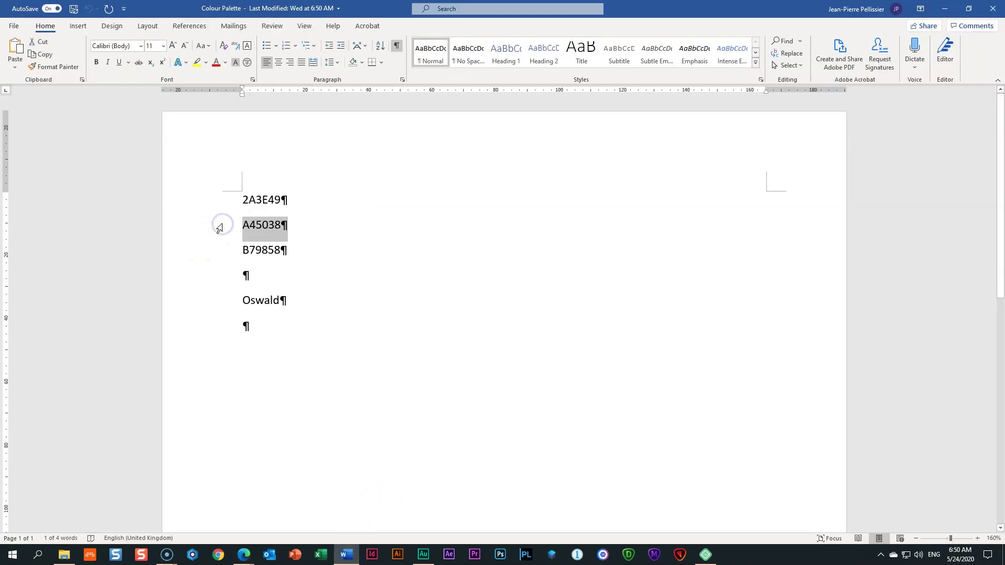
pyautogui.hotkey('alt', 'Tab')
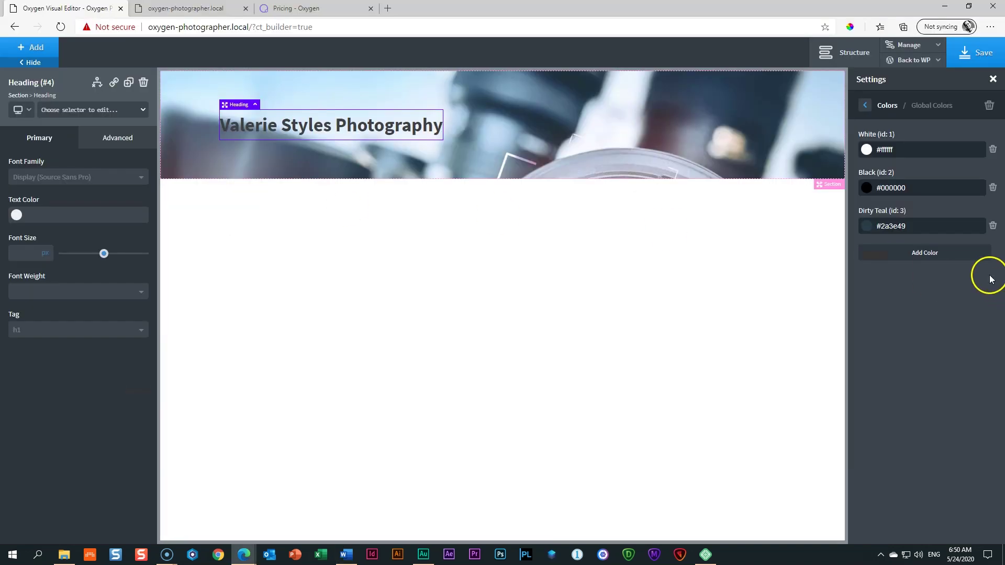
pyautogui.click(947, 257)
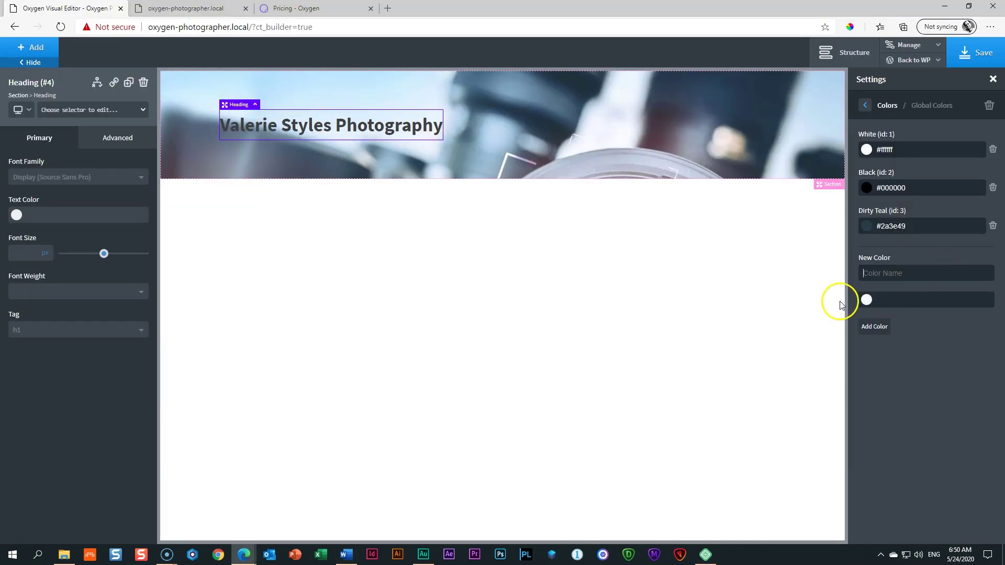
pyautogui.click(899, 298)
pyautogui.write('#')
pyautogui.write('a45038')
pyautogui.click(904, 273)
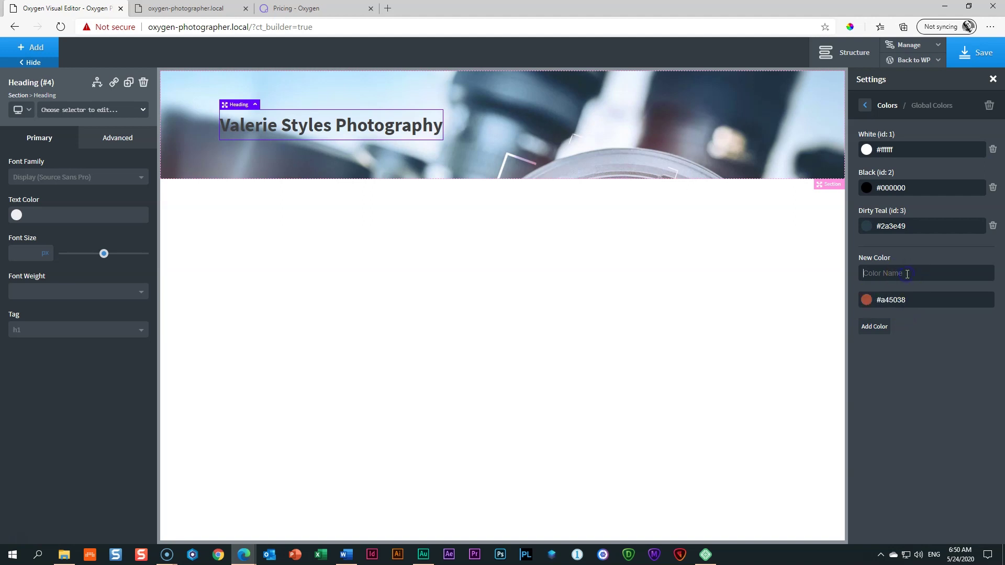
pyautogui.write('Brown Tan')
pyautogui.click(875, 327)
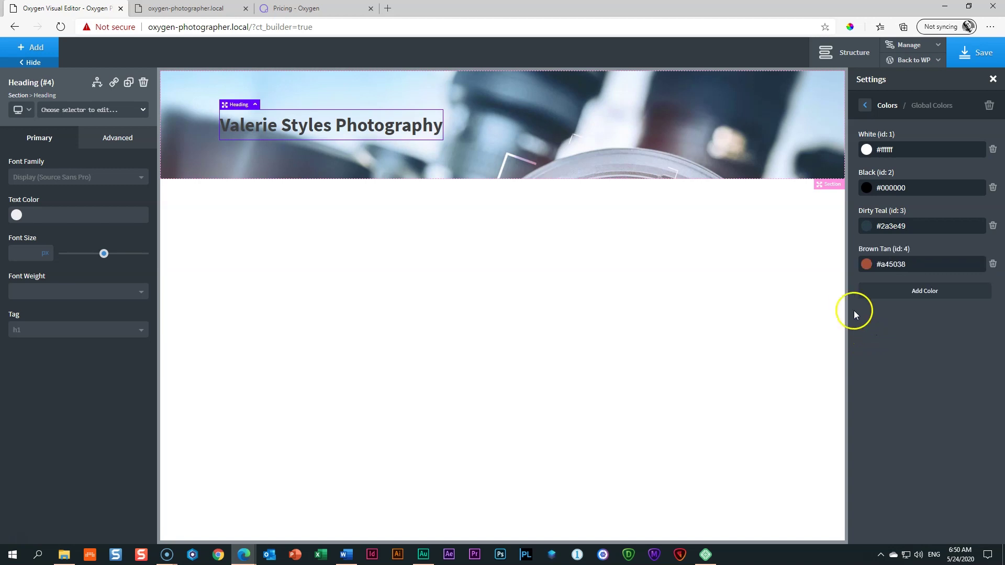
# Step: Copy B79858 from Word, add it as Gold, and review the five-colour Global Colors palette
pyautogui.click(346, 554)
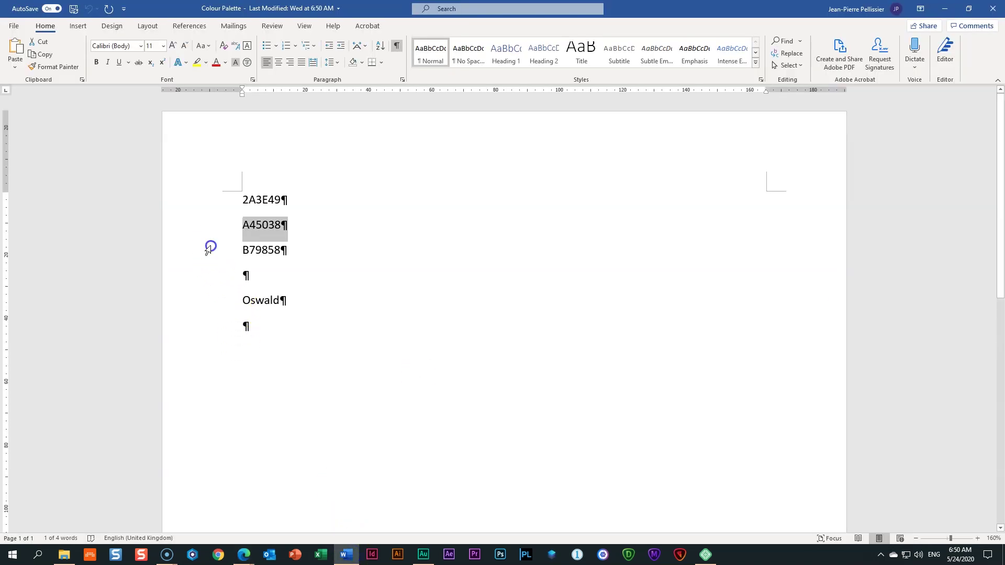
pyautogui.click(208, 251)
pyautogui.hotkey('alt', 'Tab')
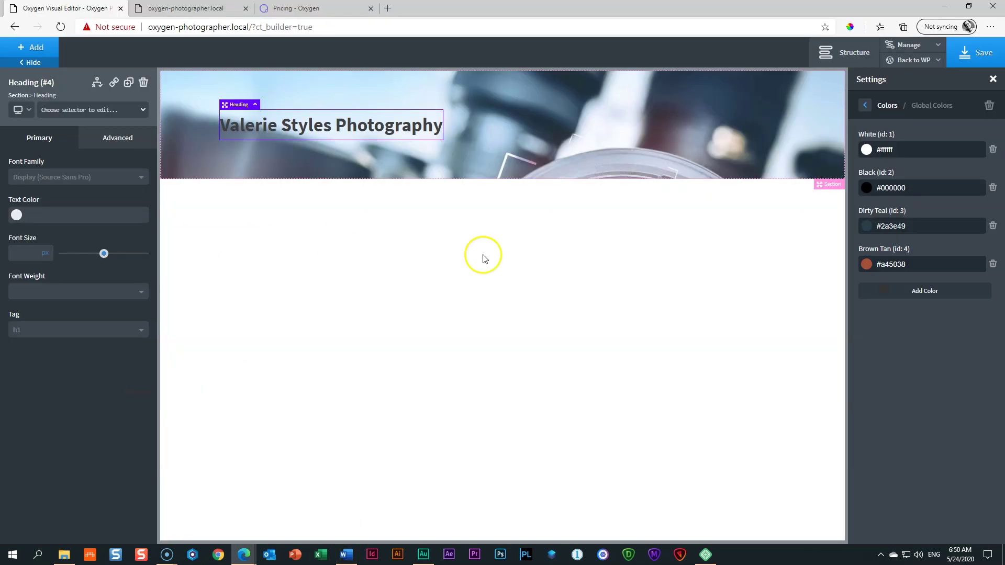
pyautogui.click(954, 292)
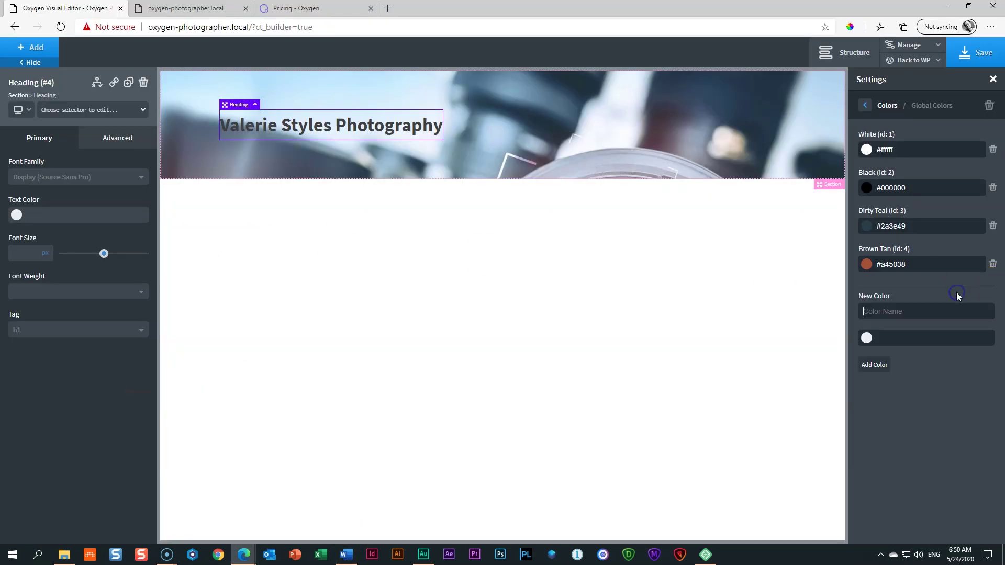
pyautogui.click(895, 337)
pyautogui.write('#')
pyautogui.write('b79858')
pyautogui.click(911, 308)
pyautogui.write('Gold')
pyautogui.click(902, 342)
pyautogui.click(882, 367)
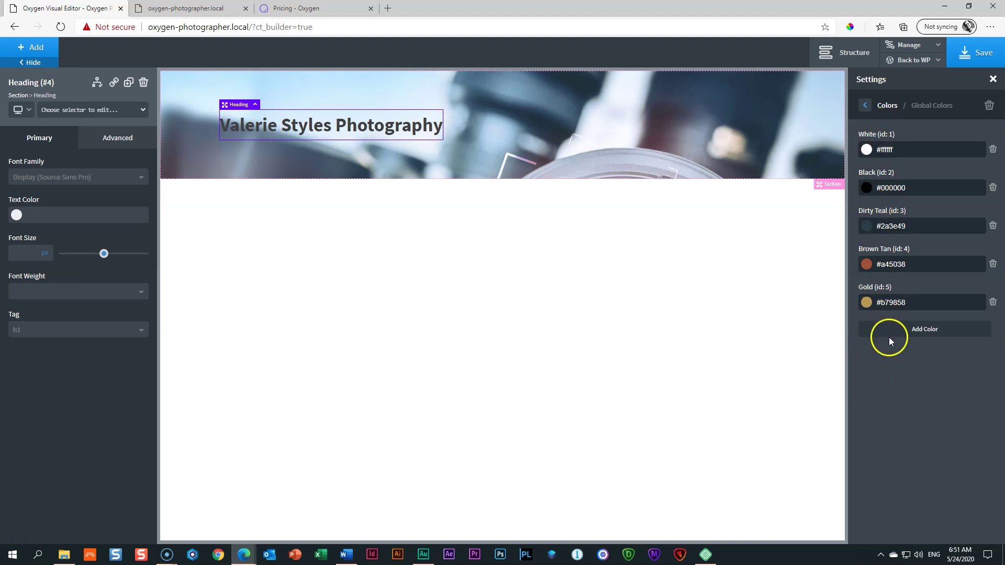
pyautogui.click(866, 107)
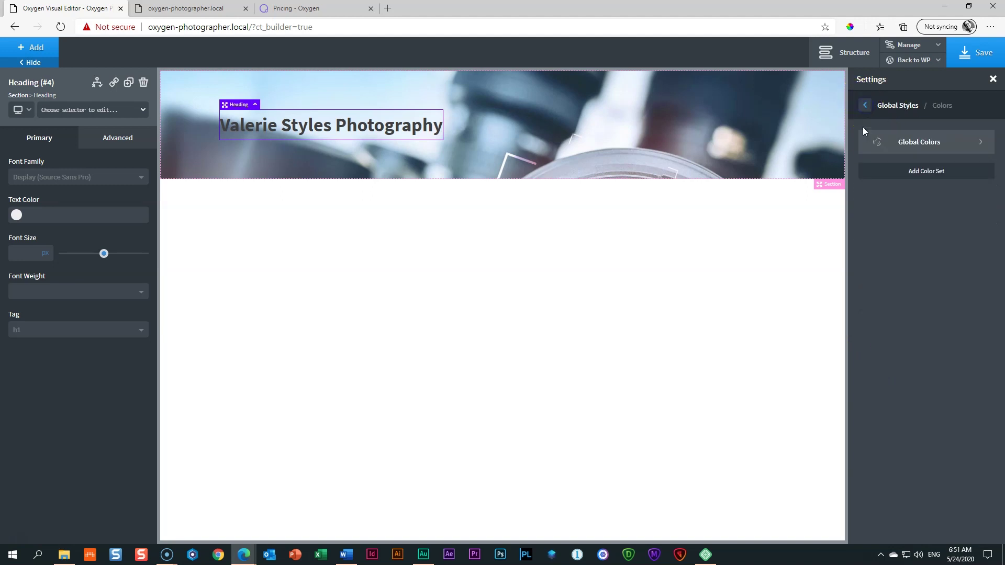
pyautogui.click(950, 143)
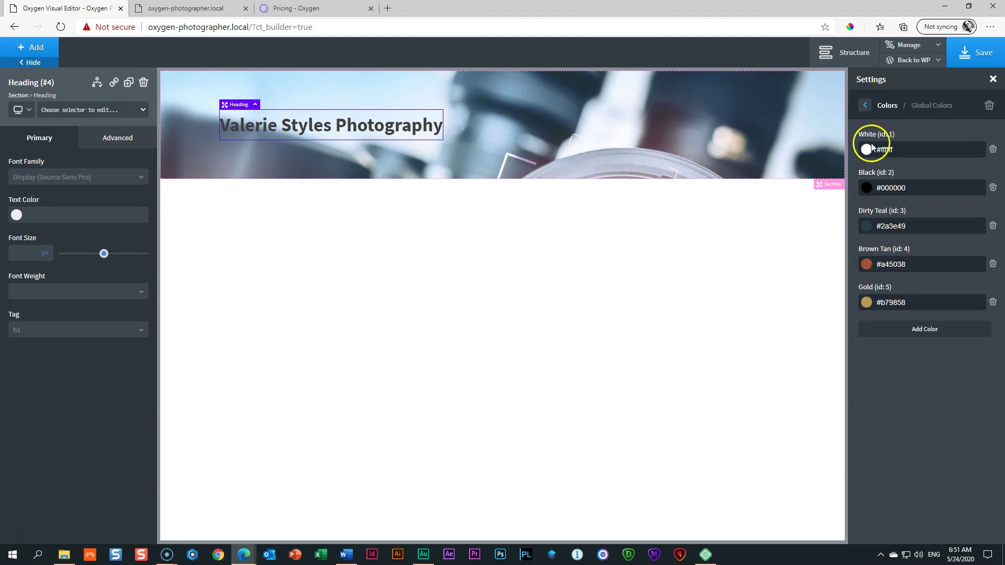
# Step: Close the Settings panel and give the hero heading the global White text colour
pyautogui.click(993, 80)
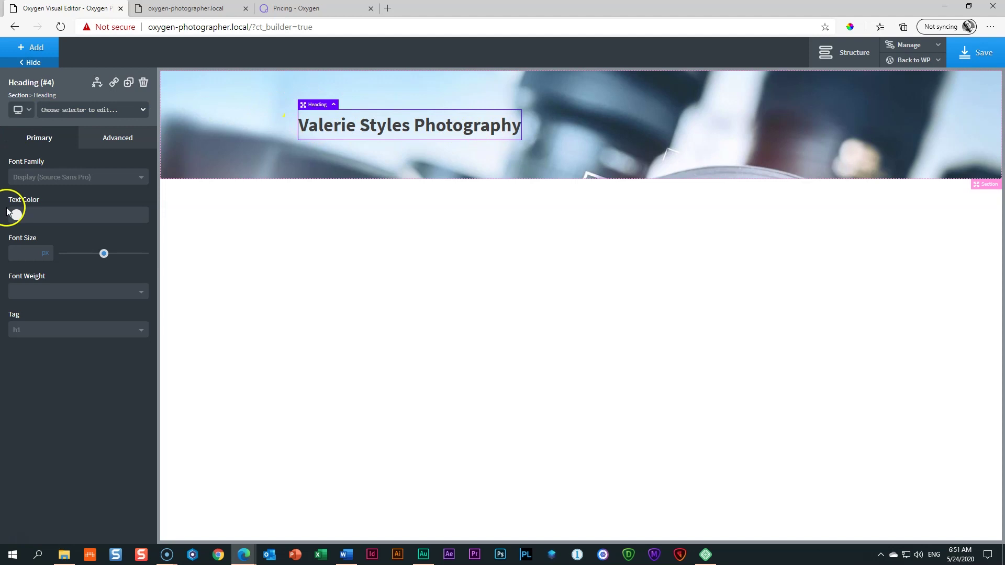
pyautogui.click(16, 215)
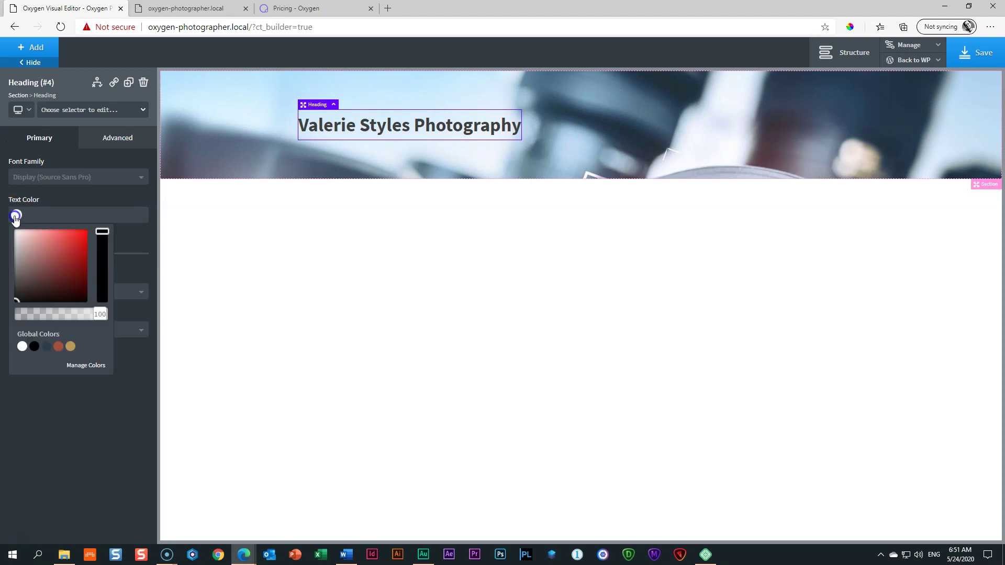
pyautogui.click(22, 347)
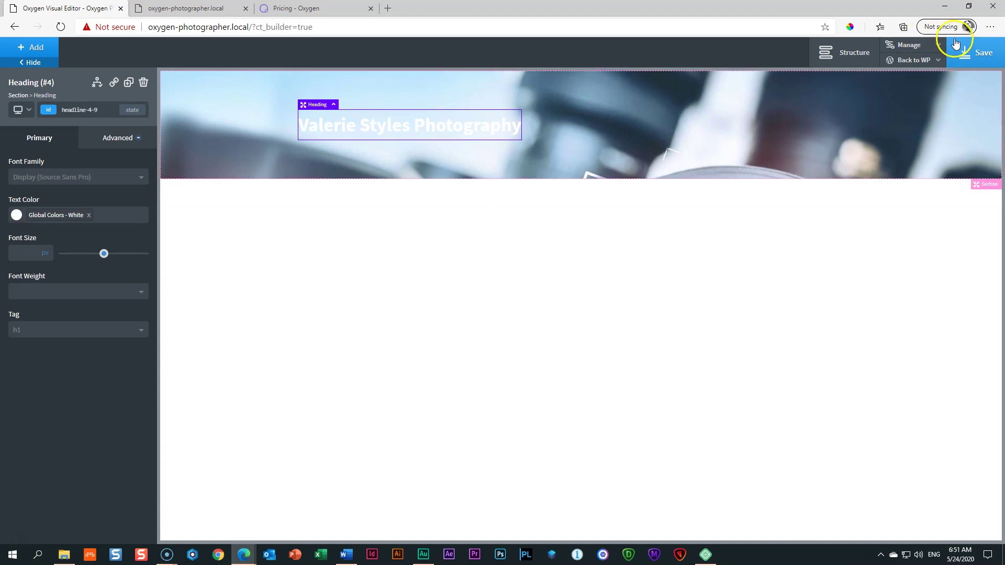
pyautogui.click(937, 46)
# Step: In Global Styles > Fonts, set the global Display font to Oswald
pyautogui.click(929, 61)
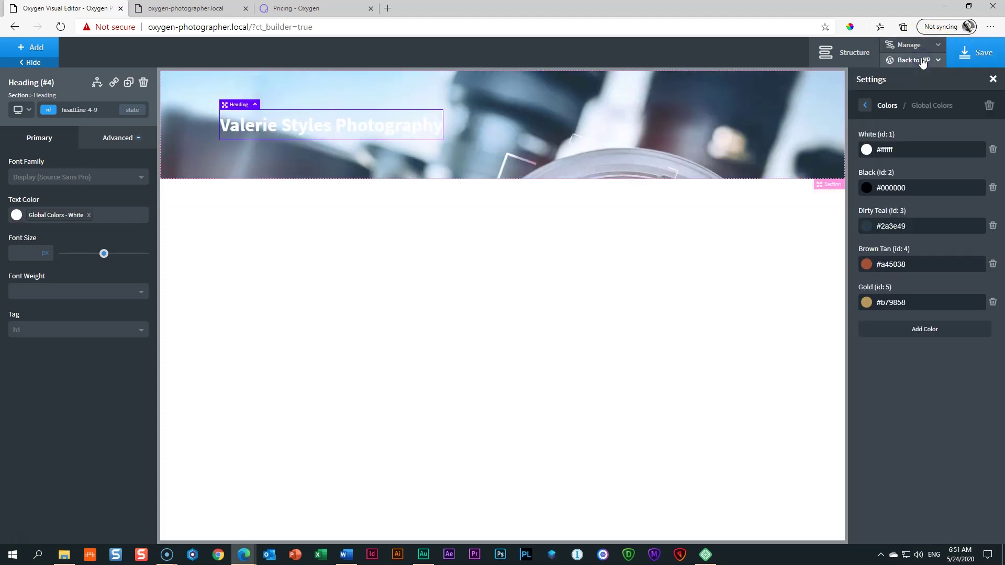
pyautogui.click(867, 107)
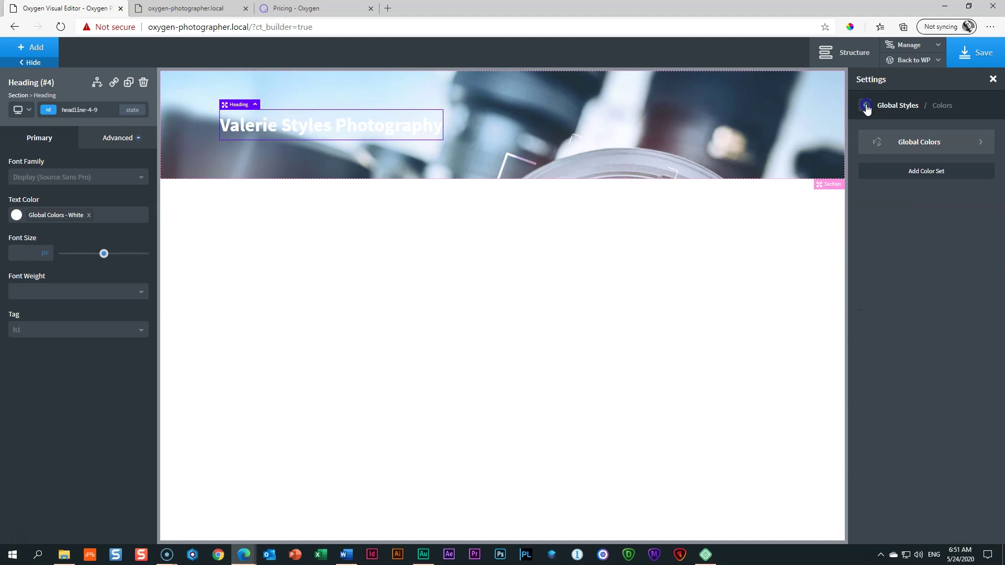
pyautogui.click(867, 107)
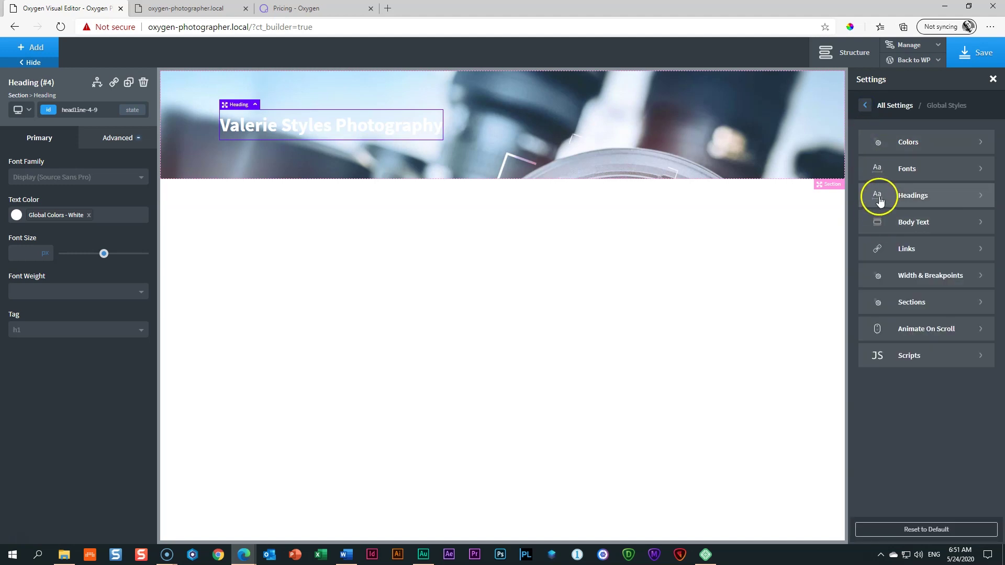
pyautogui.click(883, 174)
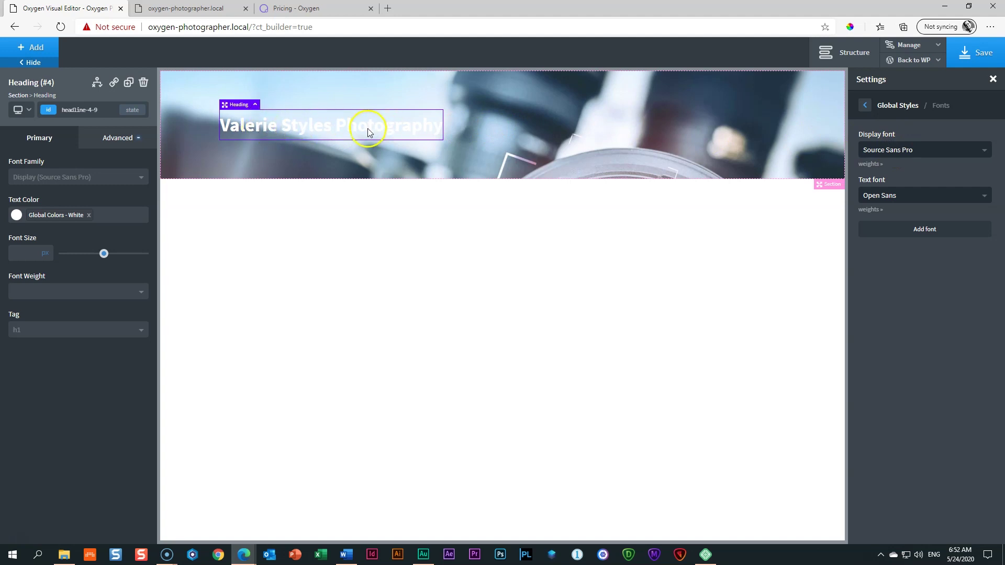
pyautogui.click(929, 151)
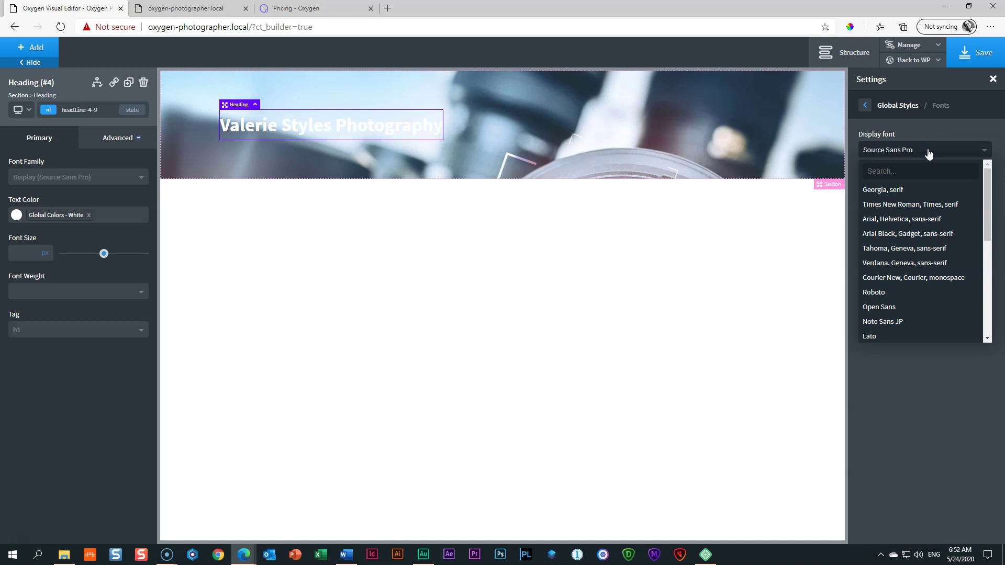
pyautogui.click(885, 171)
pyautogui.write('oswal')
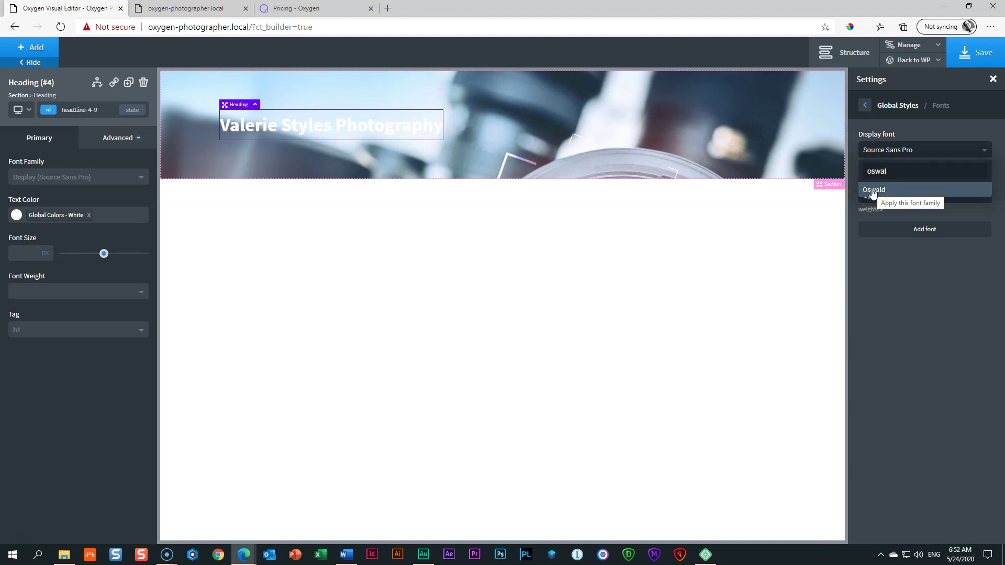
pyautogui.click(225, 125)
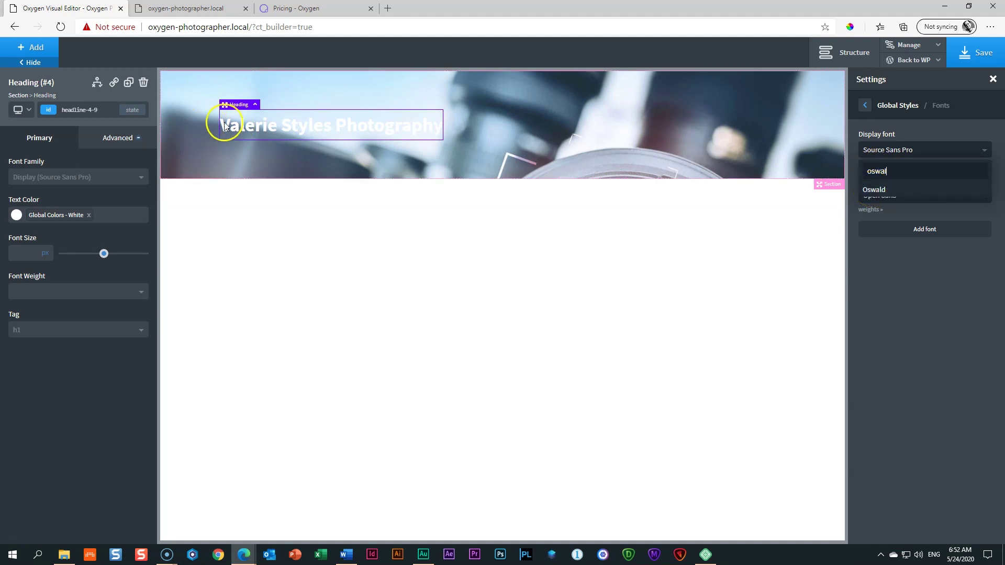
pyautogui.click(878, 191)
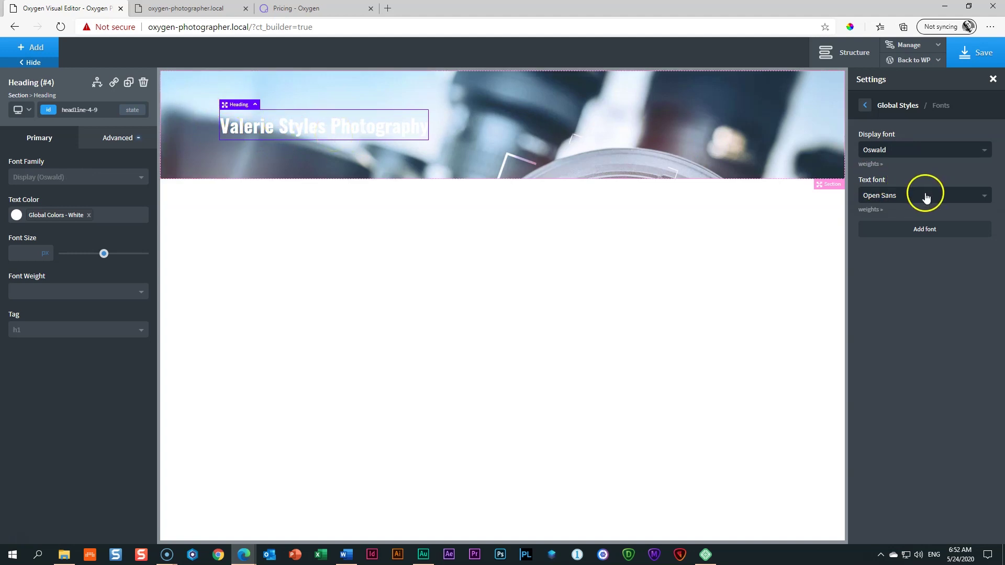
# Step: Set the global Text font to Oswald as well, then save the page
pyautogui.click(882, 196)
pyautogui.write('oswa')
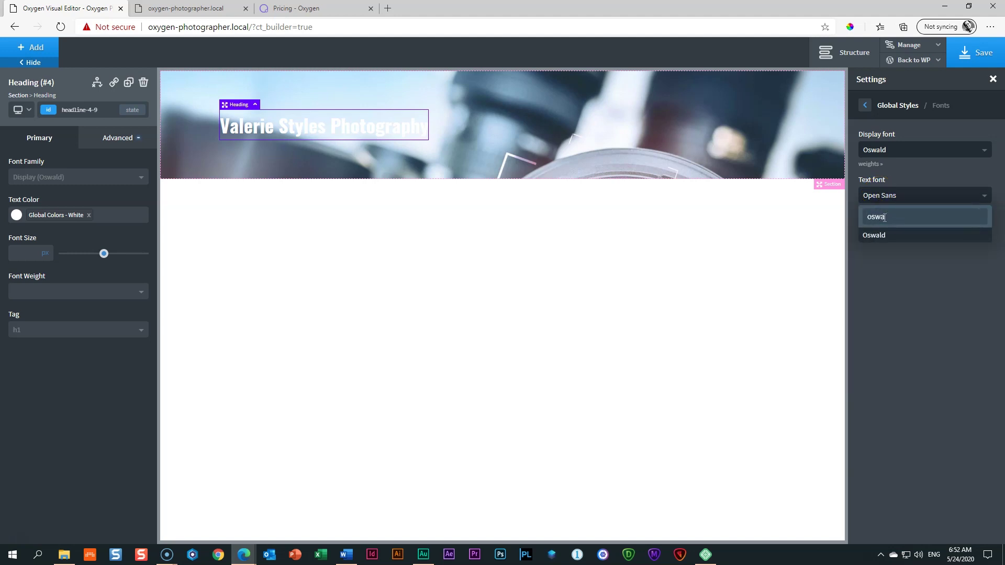
pyautogui.click(882, 235)
pyautogui.click(977, 51)
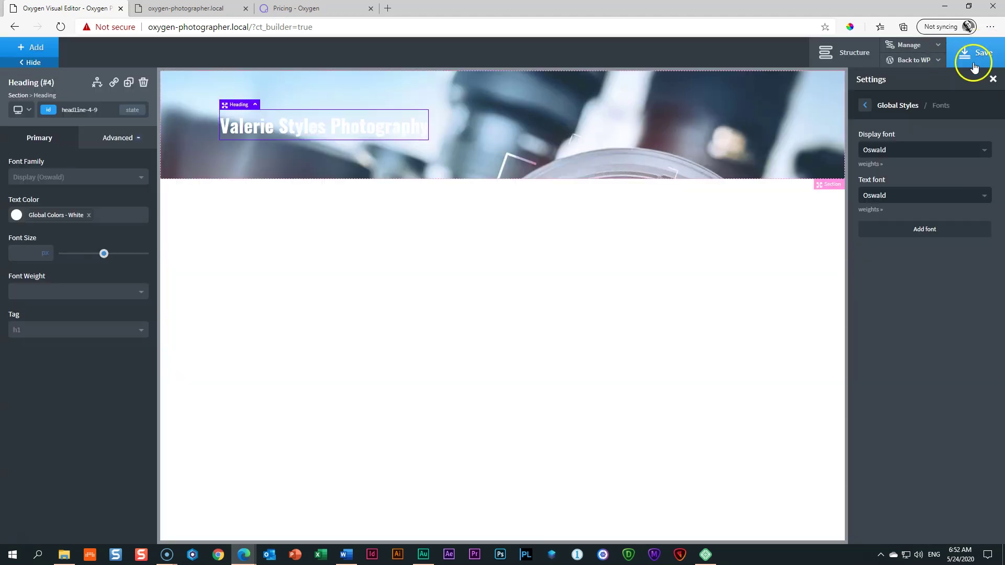
pyautogui.click(993, 80)
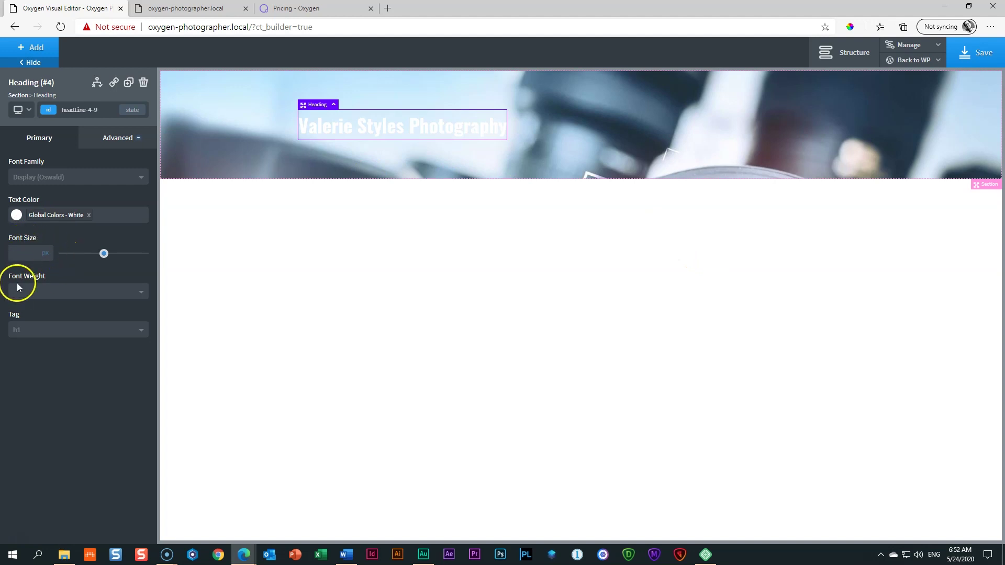
# Step: Under Typography, set the heading's Text Transform to uppercase and Font Weight to 300
pyautogui.click(114, 141)
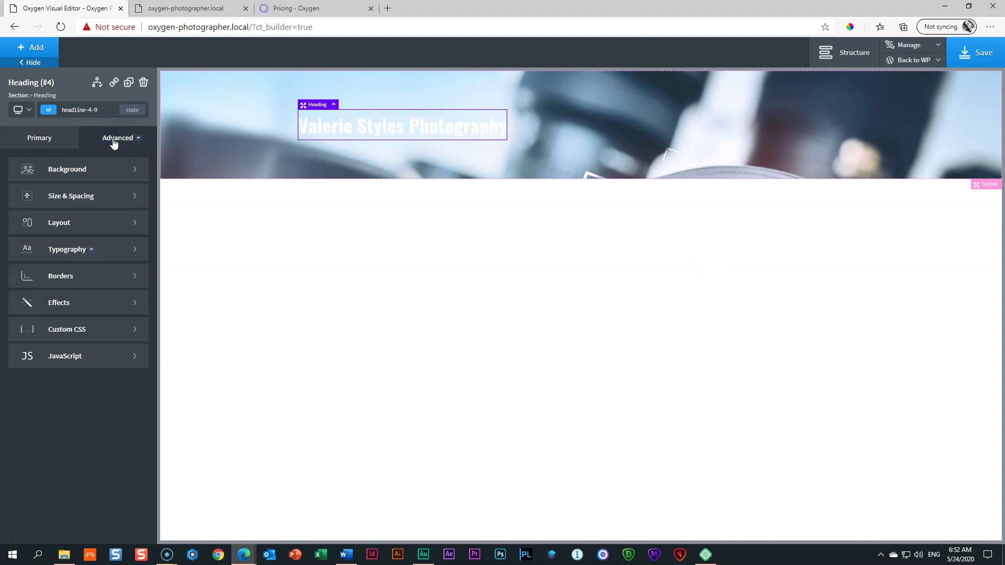
pyautogui.click(57, 250)
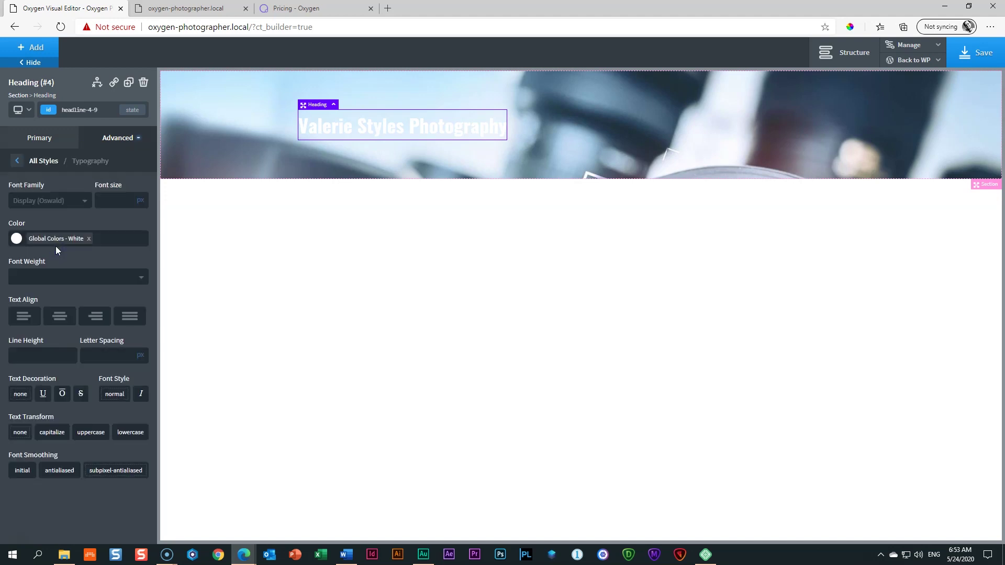
pyautogui.click(10, 195)
pyautogui.click(90, 434)
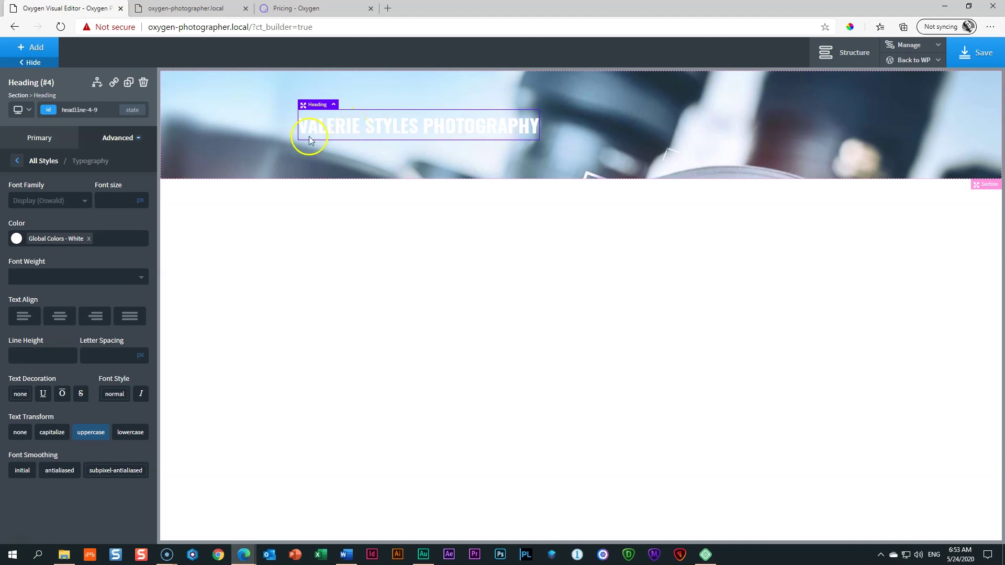
pyautogui.click(132, 279)
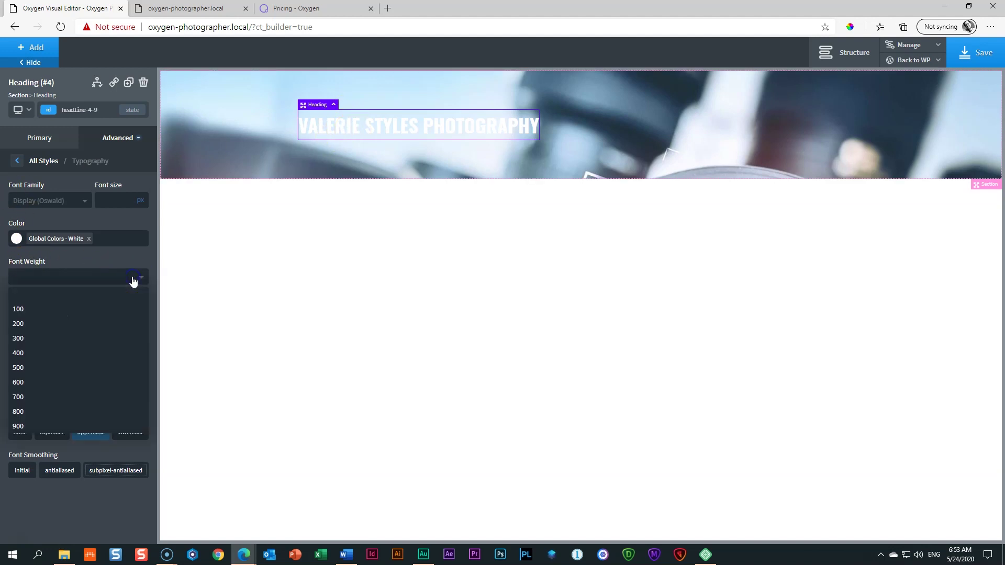
pyautogui.click(61, 338)
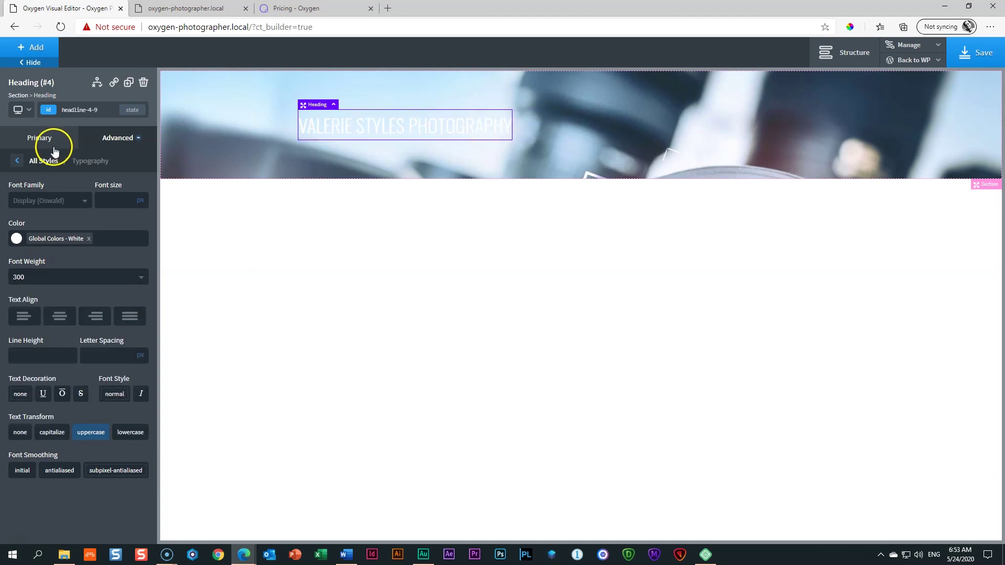
pyautogui.click(113, 198)
pyautogui.click(32, 139)
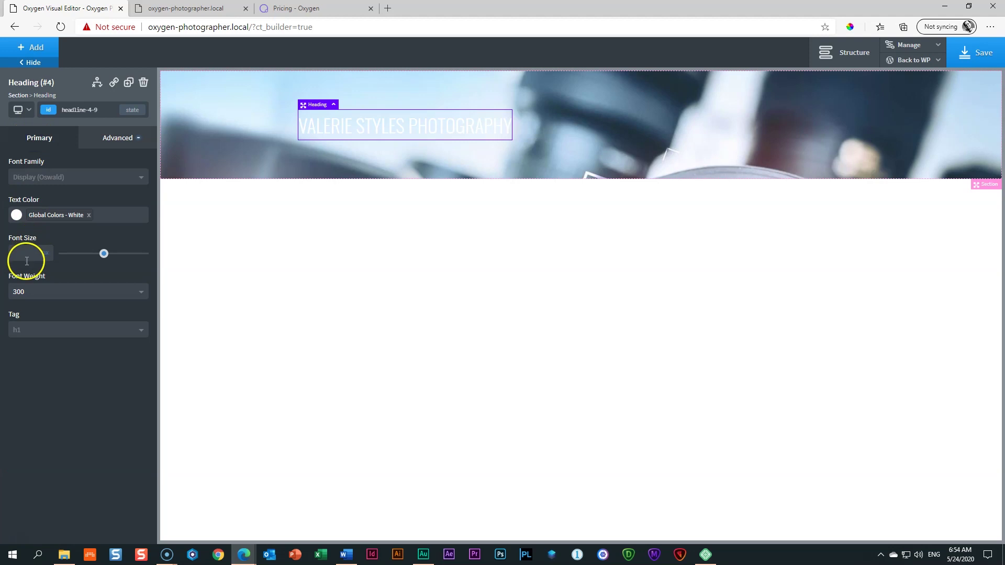
pyautogui.click(115, 138)
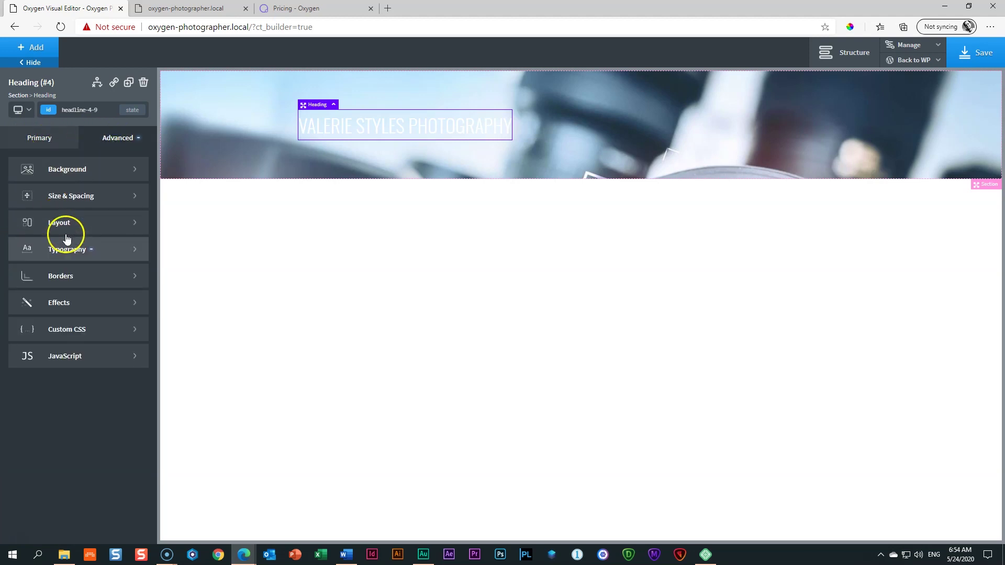
# Step: Change the heading's Font Size from 64 to 48 px in the Primary tab
pyautogui.click(43, 137)
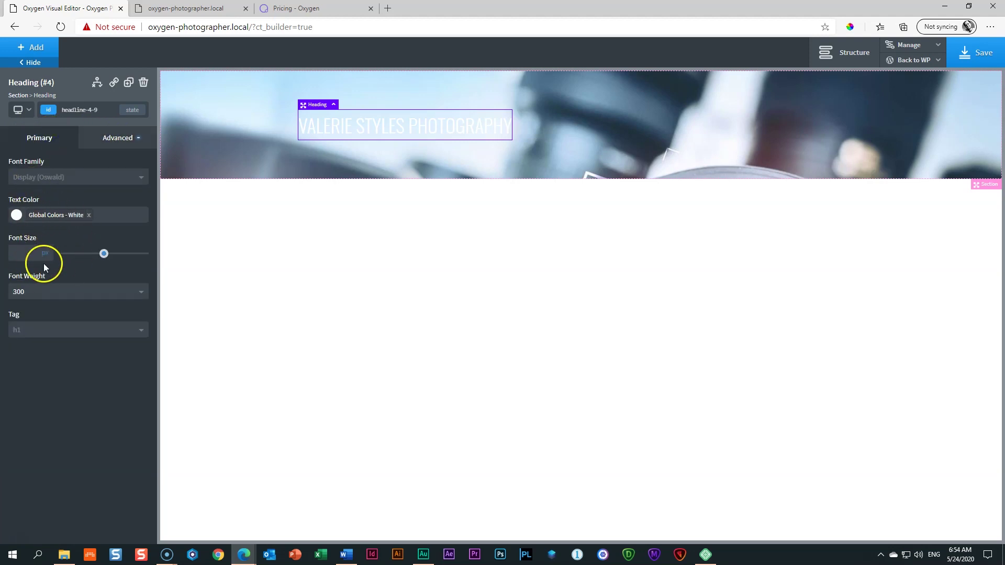
pyautogui.click(41, 253)
pyautogui.click(19, 252)
pyautogui.write('64')
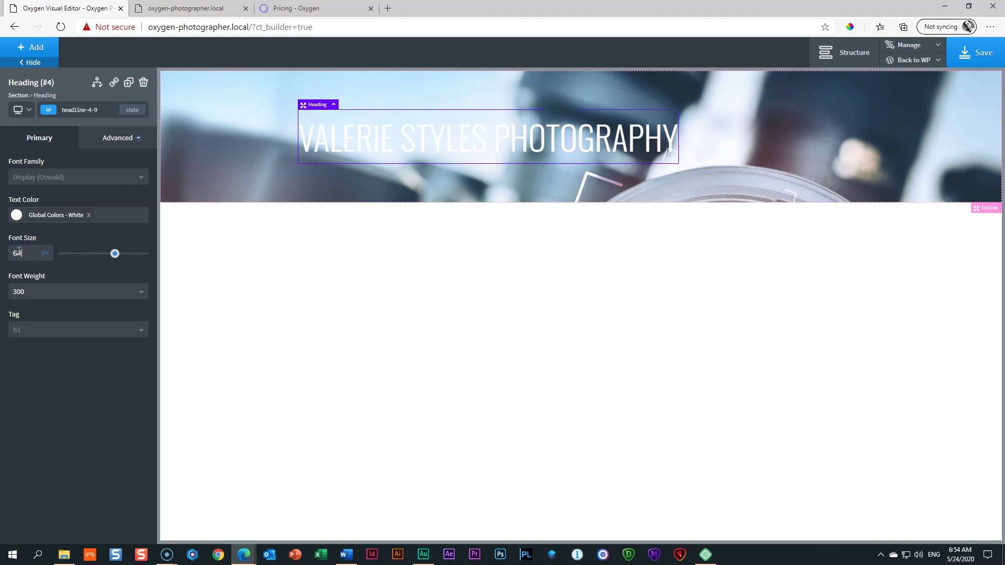
pyautogui.doubleClick(19, 253)
pyautogui.write('48')
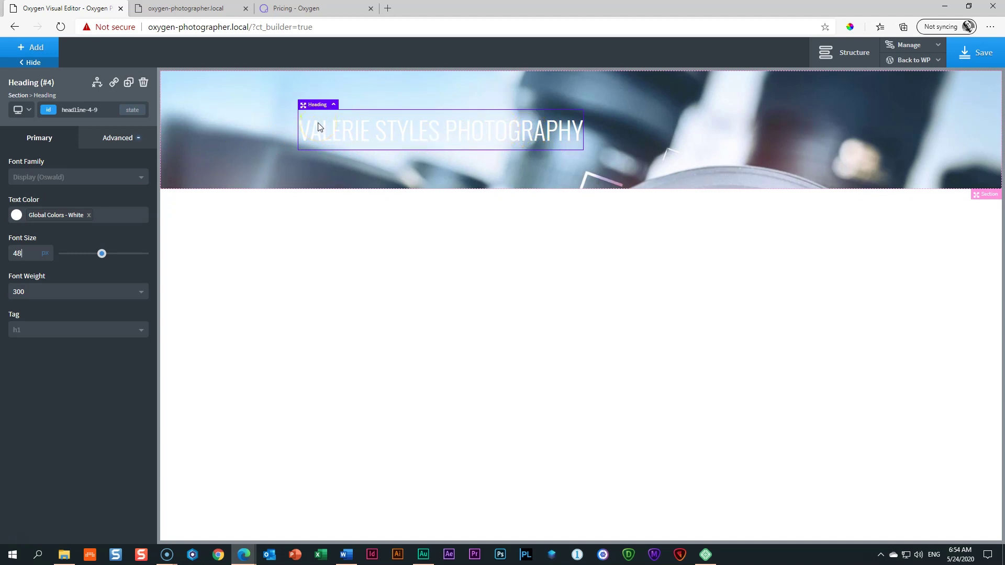
# Step: In Typography, set the title's Letter Spacing to 5 and Line Height to 1
pyautogui.click(114, 141)
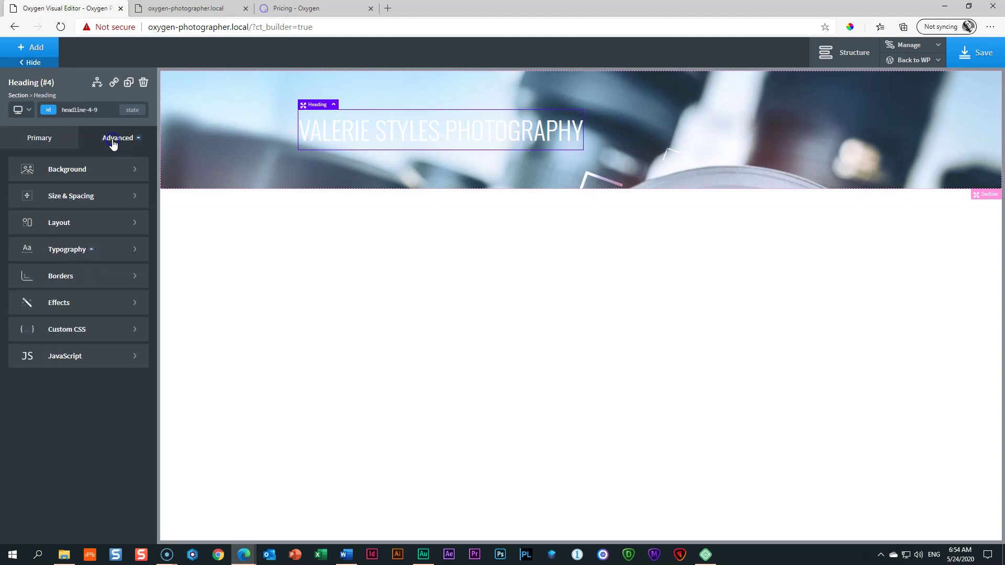
pyautogui.click(74, 250)
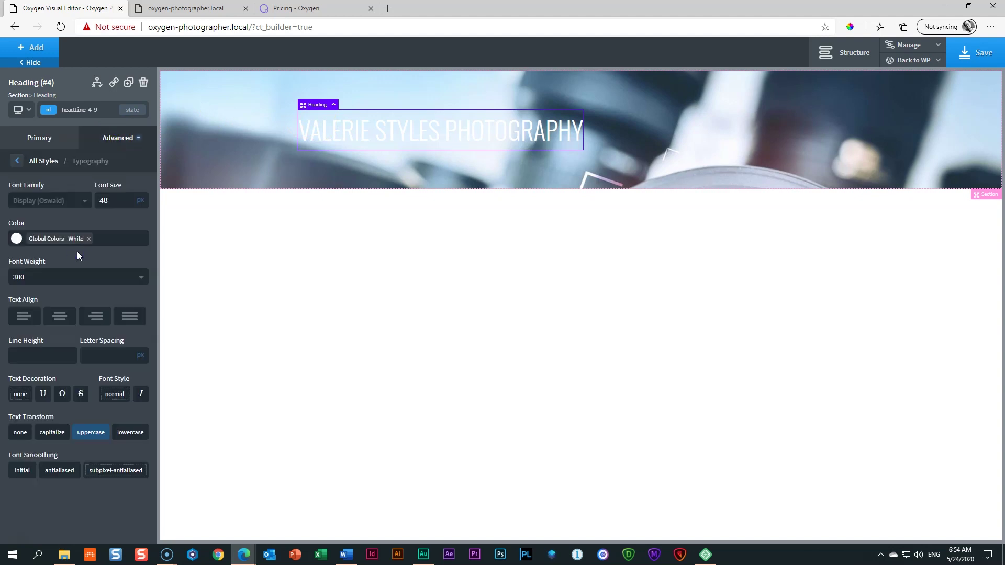
pyautogui.click(94, 356)
pyautogui.write('1')
pyautogui.moveTo(99, 354); pyautogui.dragTo(63, 360)
pyautogui.write('5')
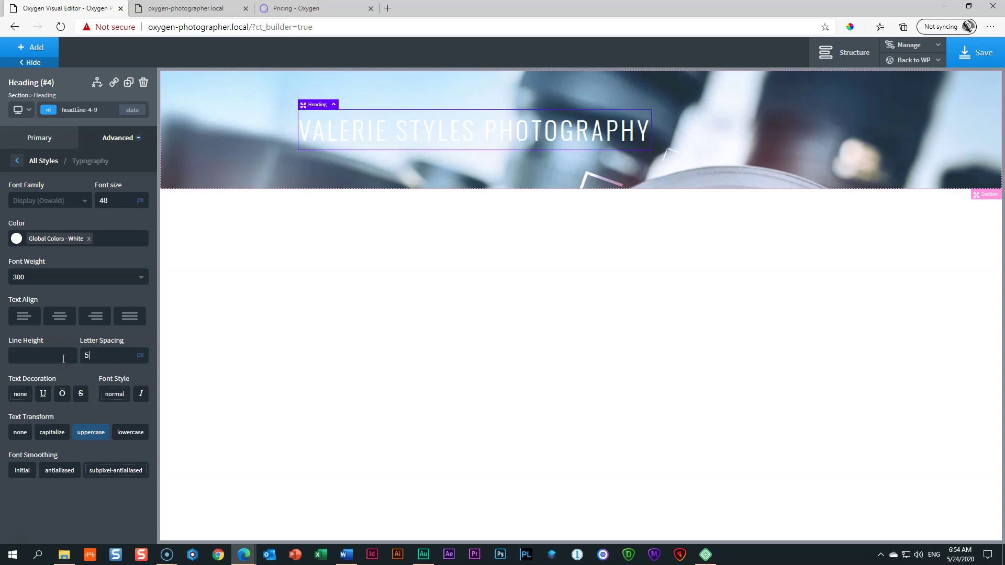
pyautogui.click(98, 350)
pyautogui.click(46, 352)
pyautogui.click(42, 350)
pyautogui.click(26, 358)
pyautogui.write('1')
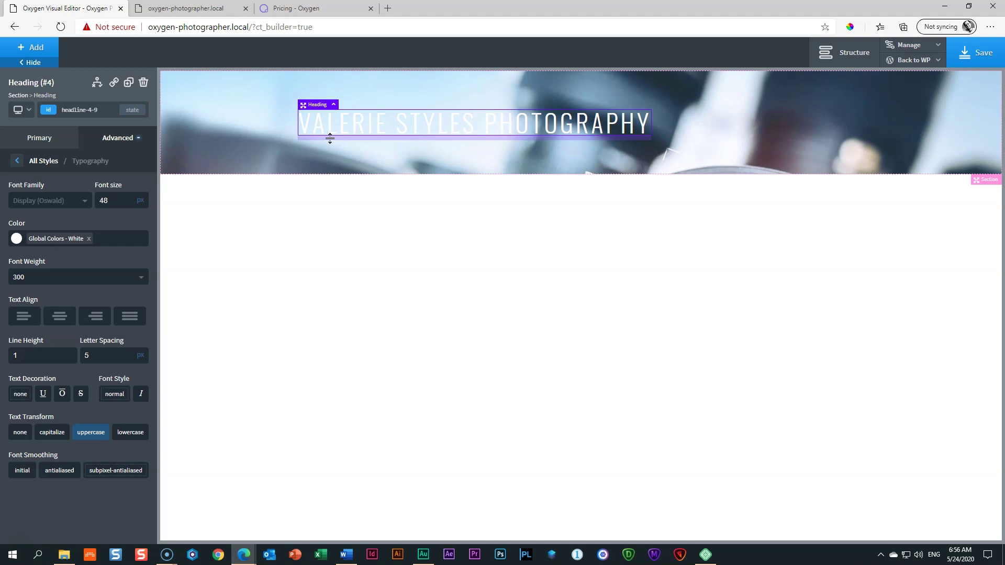
# Step: Select the hero Section and set its Horizontal Item Alignment to Center
pyautogui.click(352, 139)
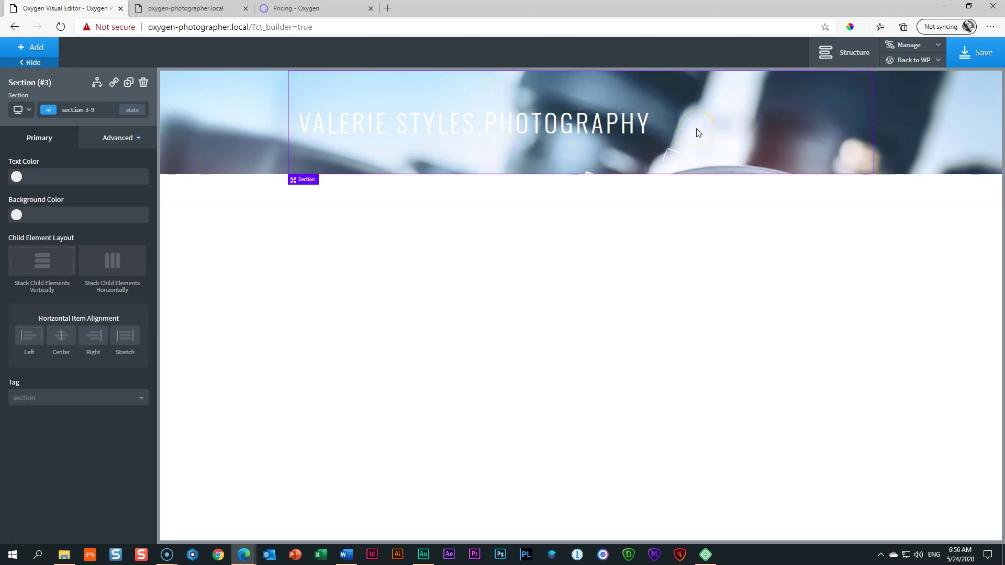
pyautogui.click(452, 129)
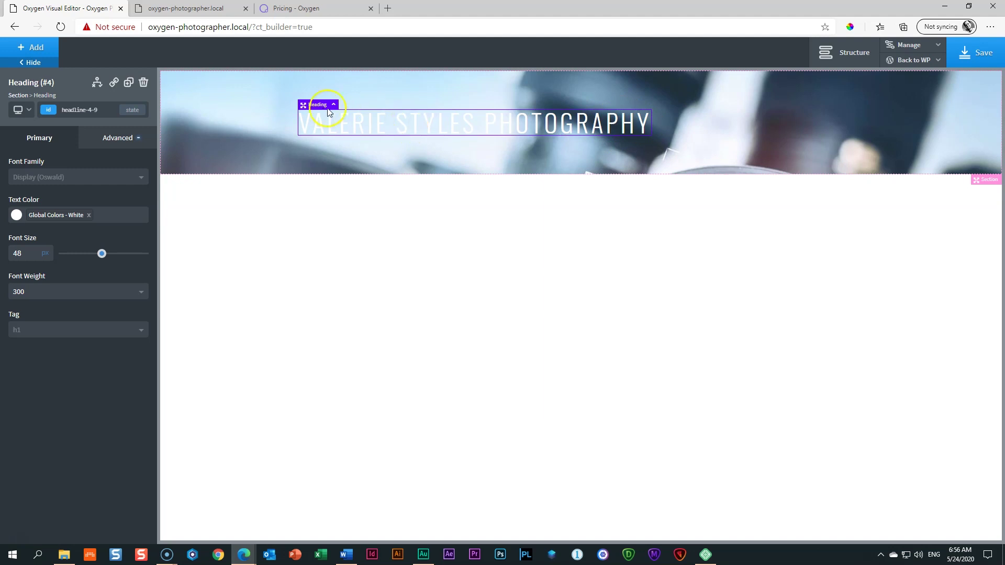
pyautogui.click(505, 92)
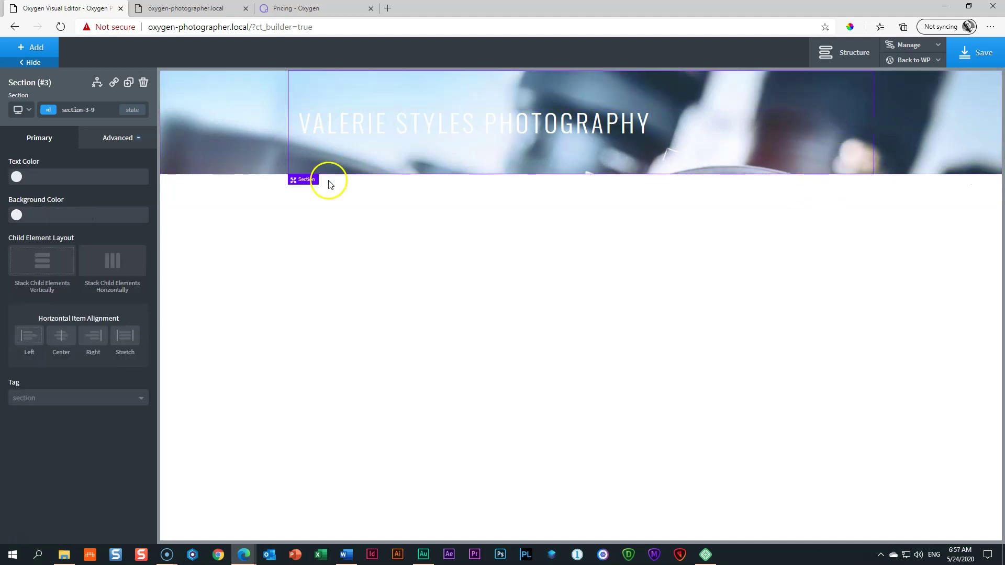
pyautogui.click(333, 127)
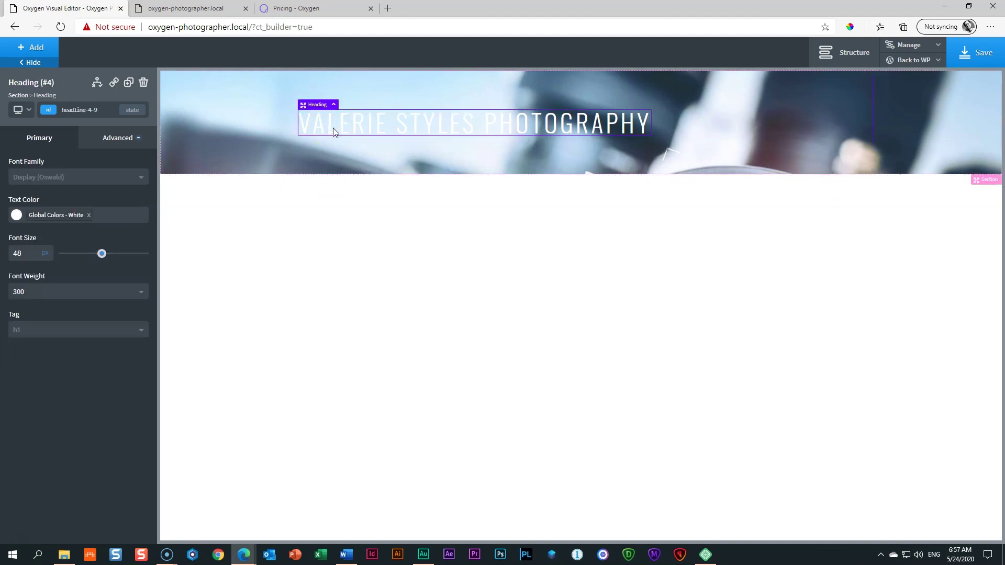
pyautogui.click(722, 116)
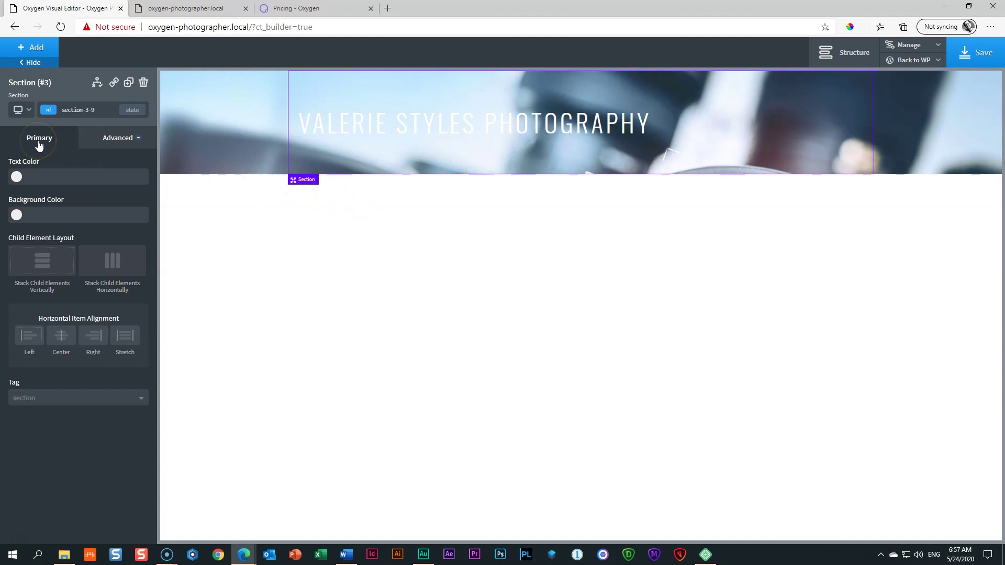
pyautogui.click(38, 326)
pyautogui.click(61, 338)
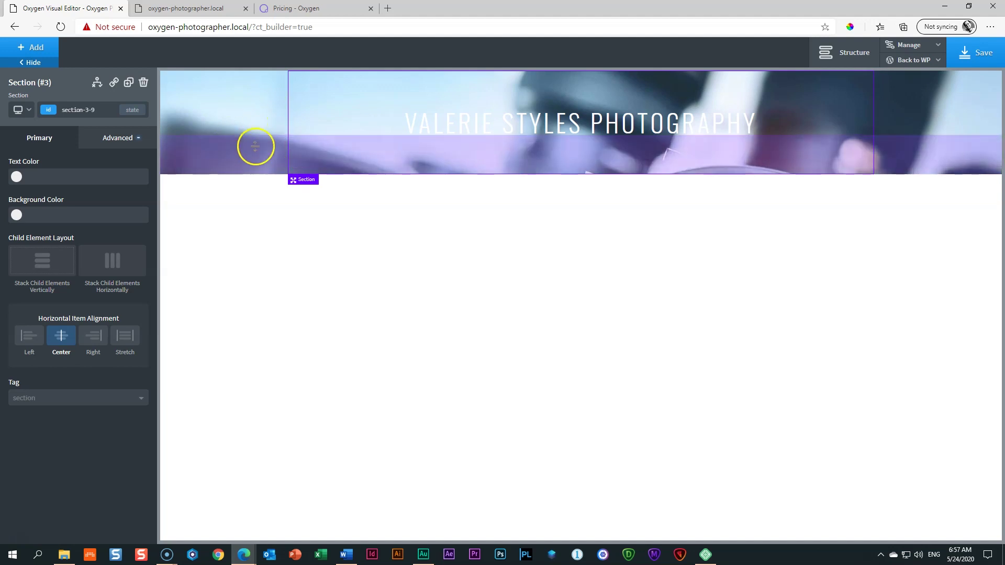
# Step: In the section's Background settings, try a semi-transparent Dirty Teal image overlay
pyautogui.click(110, 148)
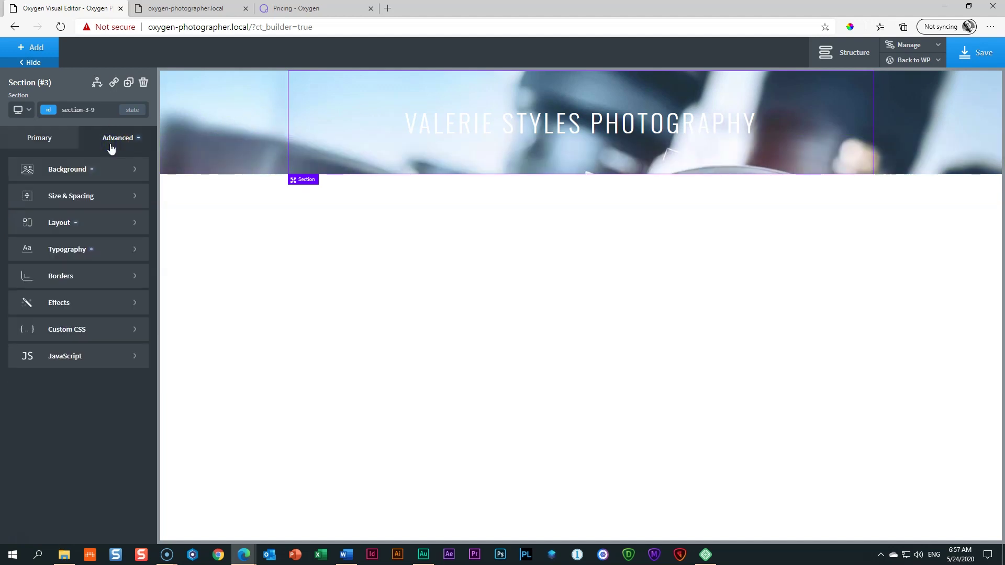
pyautogui.click(74, 168)
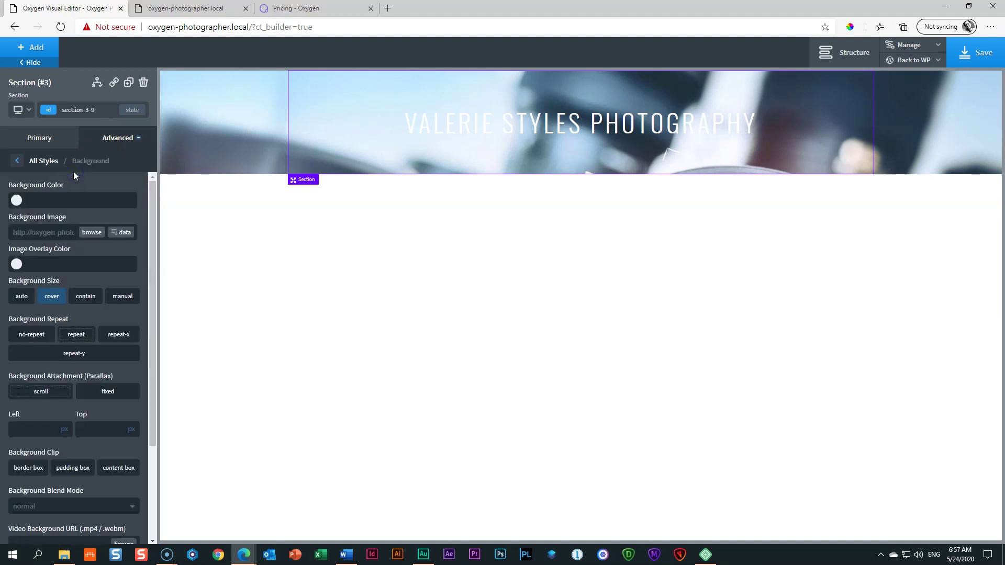
pyautogui.click(17, 266)
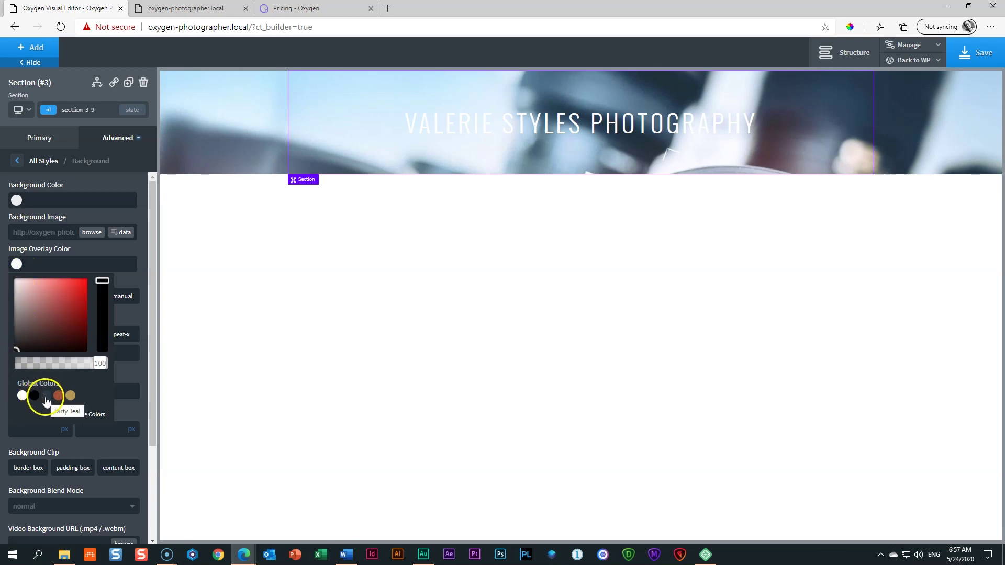
pyautogui.click(46, 397)
pyautogui.click(46, 396)
pyautogui.click(54, 312)
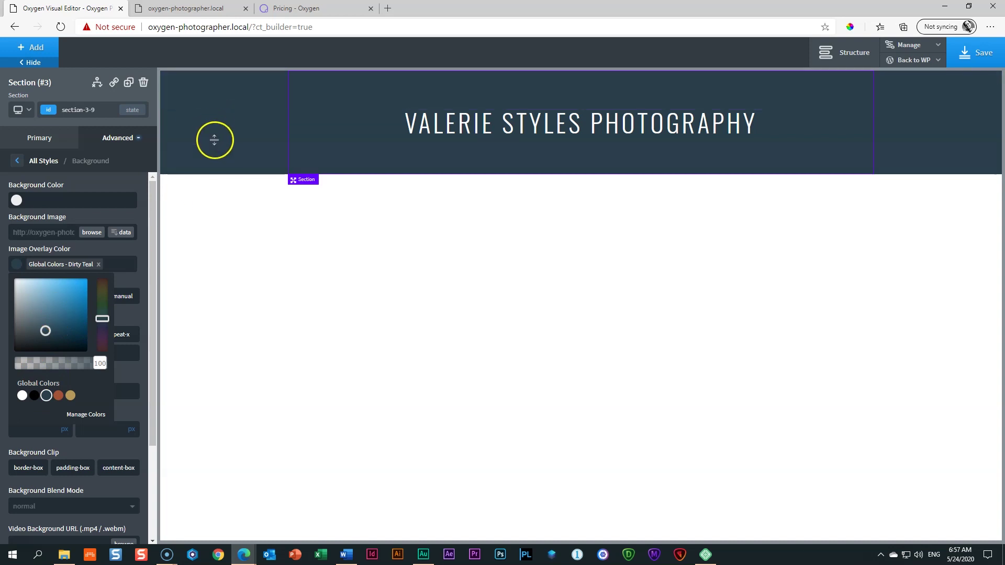
pyautogui.click(419, 135)
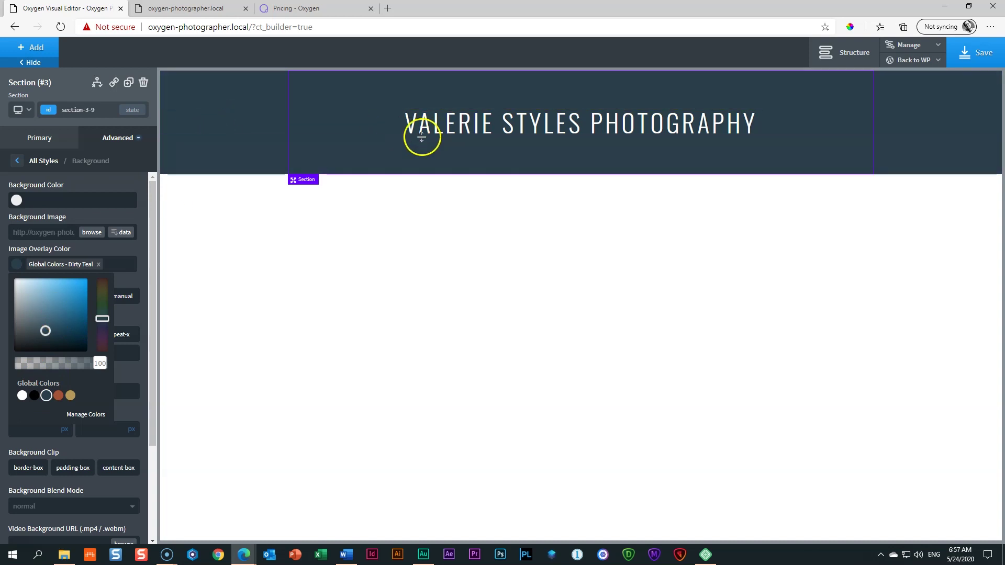
pyautogui.click(126, 147)
pyautogui.click(99, 363)
pyautogui.moveTo(100, 364); pyautogui.dragTo(72, 364)
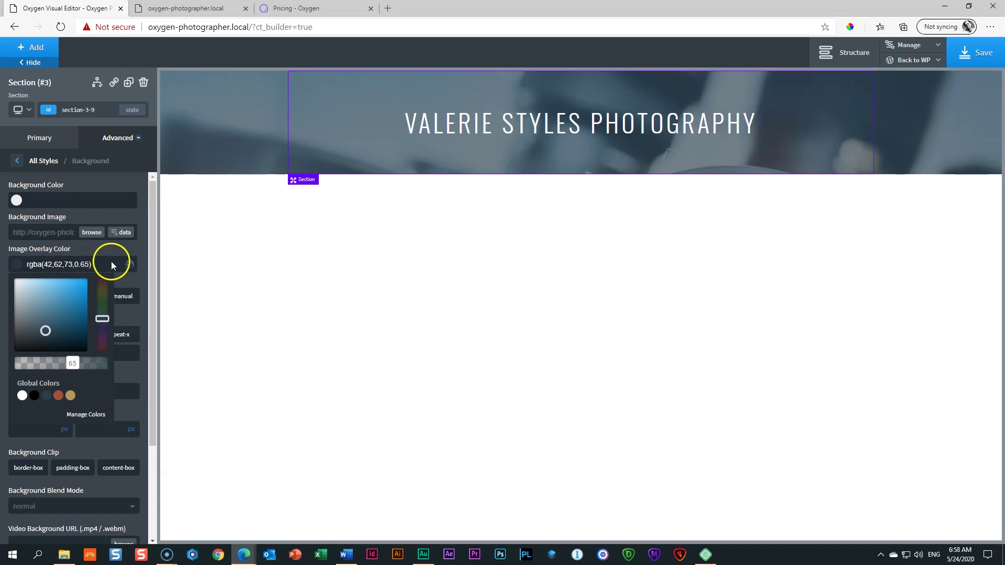
# Step: Delete the overlay colour value so the photo has no overlay
pyautogui.click(16, 265)
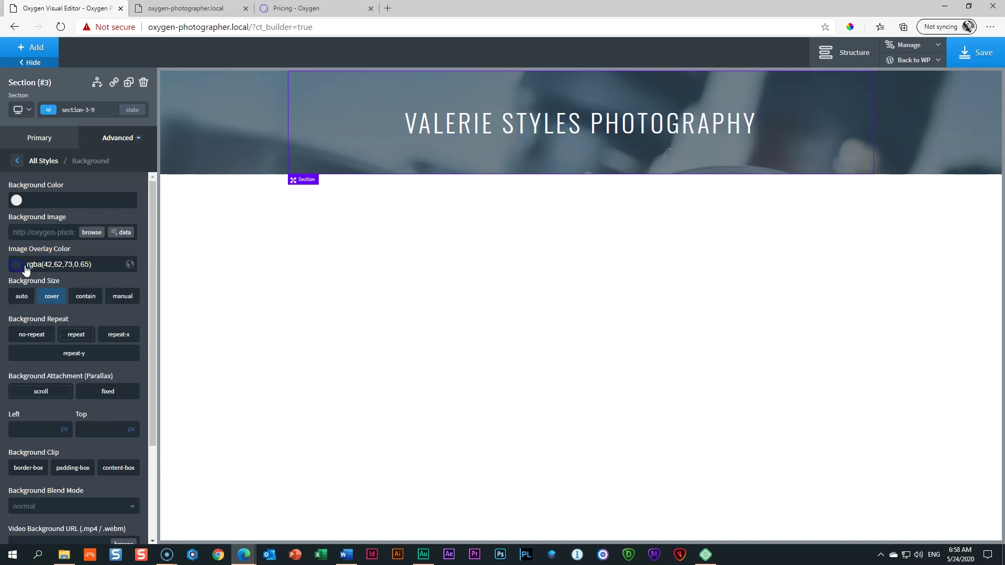
pyautogui.tripleClick(67, 270)
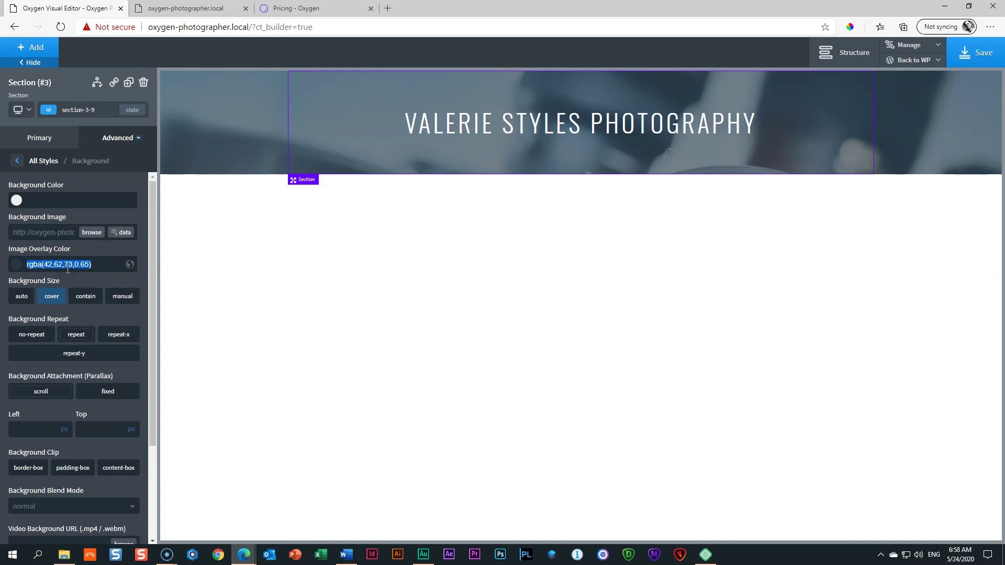
pyautogui.press('BackSpace')
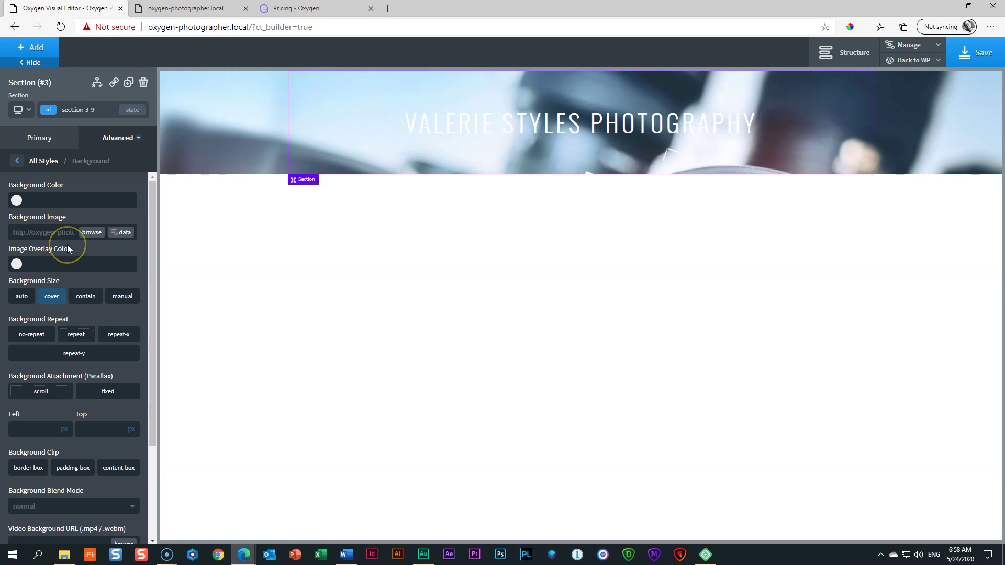
pyautogui.click(75, 216)
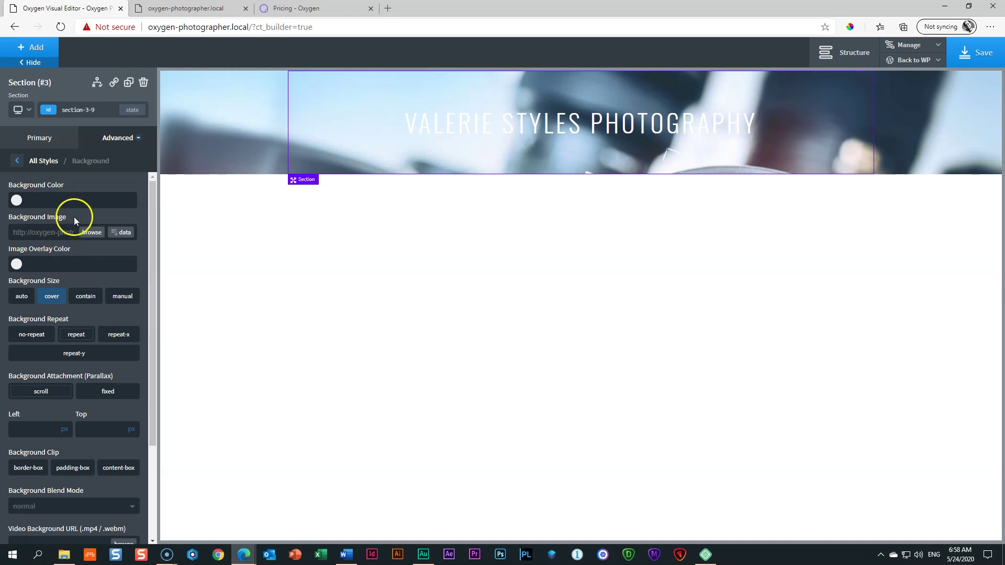
# Step: Add Gold and Brown Tan colour stops to the section's background gradient
pyautogui.scroll(-3, 74, 246)
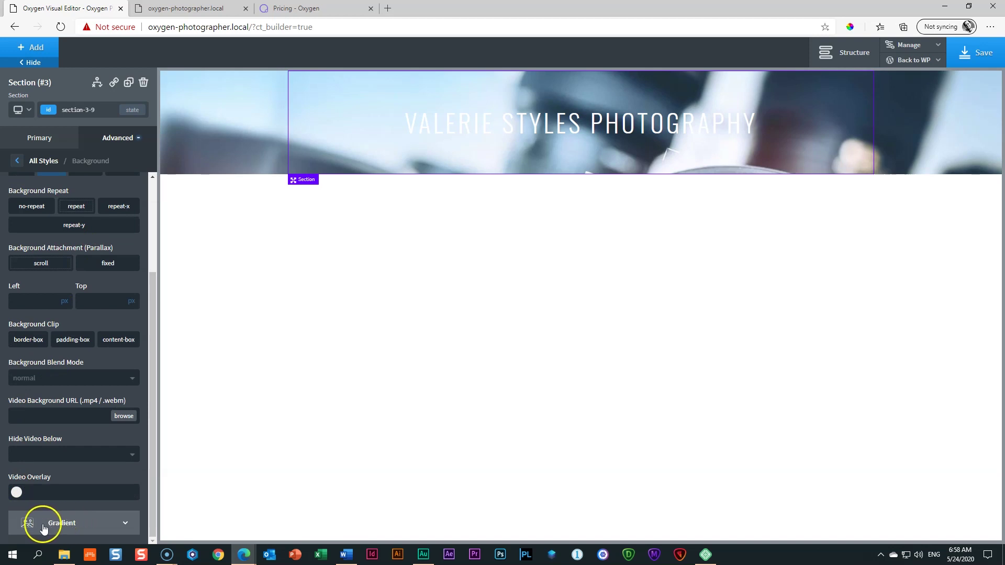
pyautogui.click(66, 528)
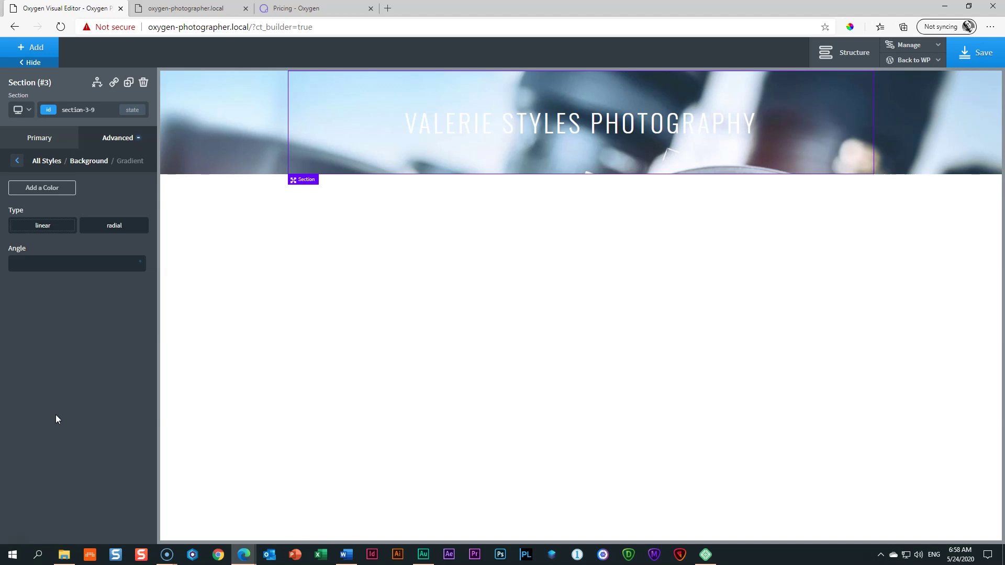
pyautogui.click(47, 189)
pyautogui.click(16, 213)
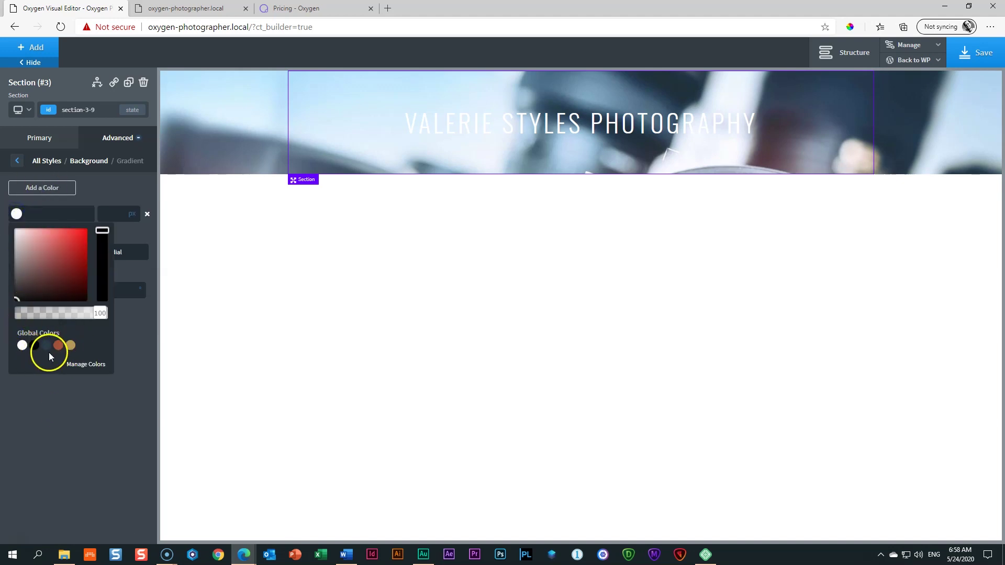
pyautogui.click(70, 346)
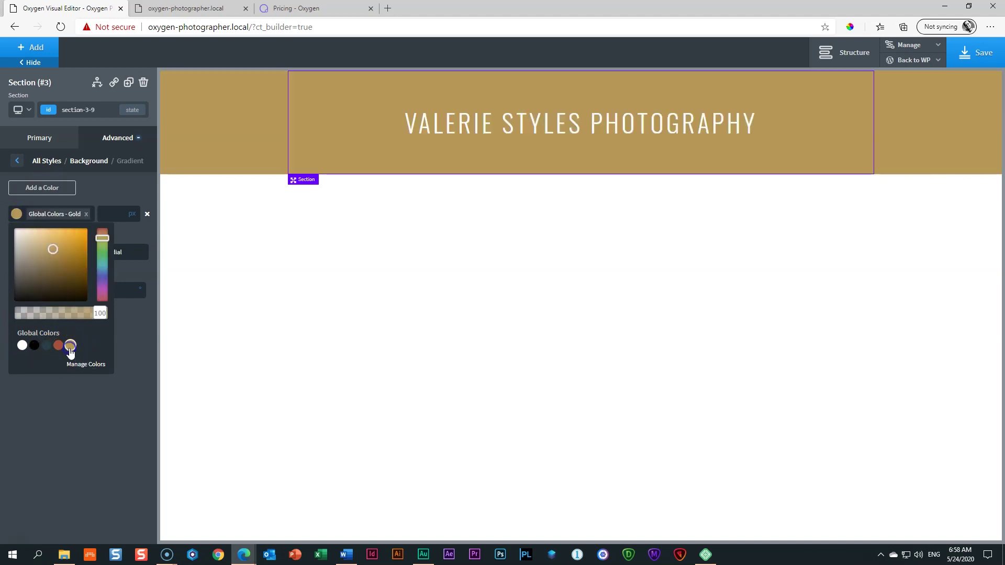
pyautogui.click(16, 214)
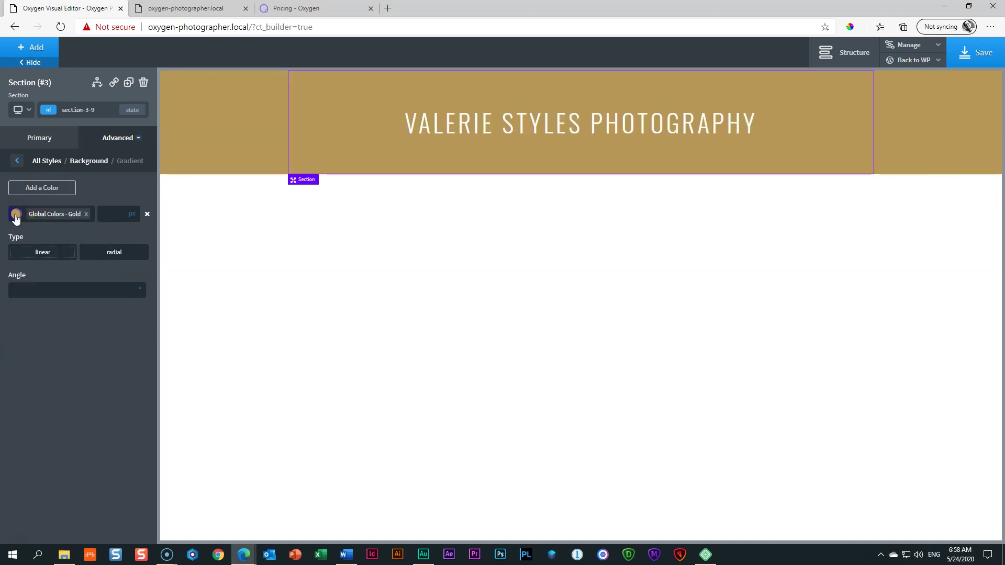
pyautogui.click(33, 192)
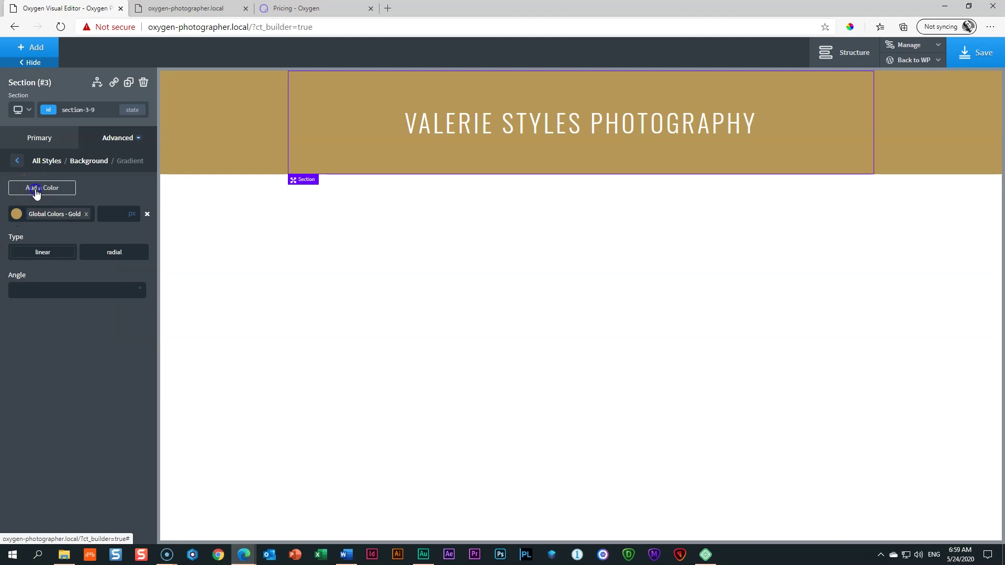
pyautogui.click(16, 240)
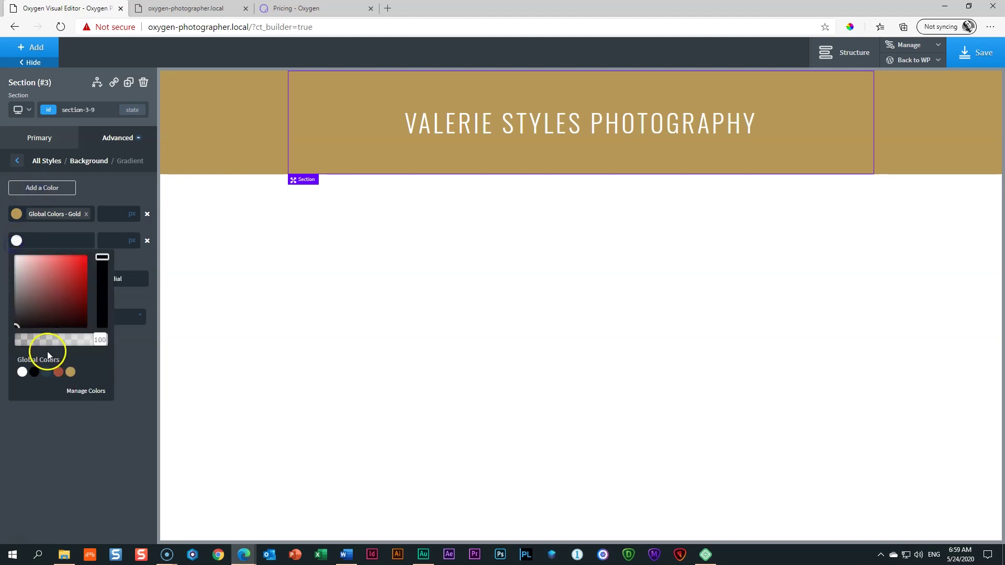
pyautogui.click(58, 372)
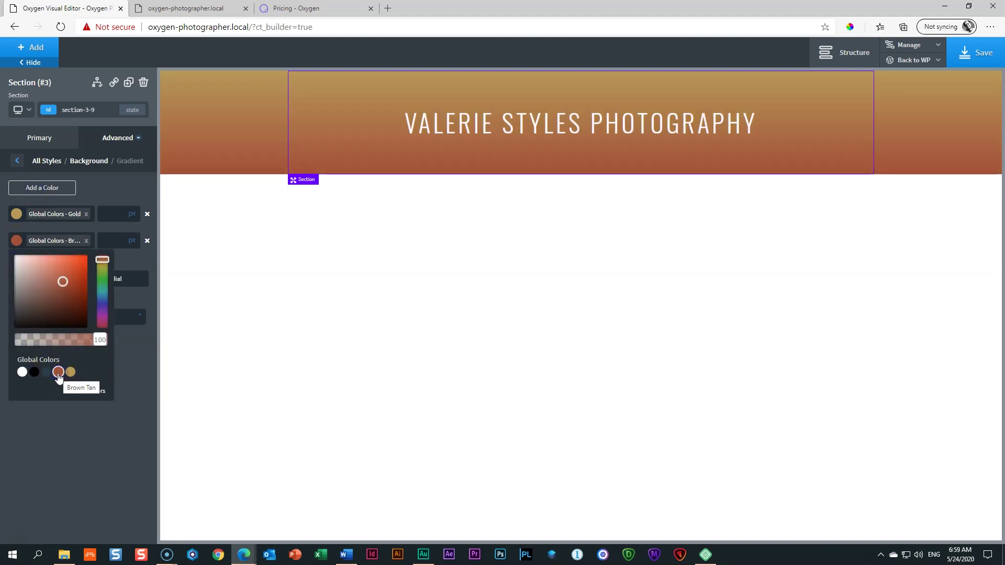
# Step: Add a third Dirty Teal stop, keep the type linear, and enter angle 135
pyautogui.click(30, 190)
pyautogui.click(16, 266)
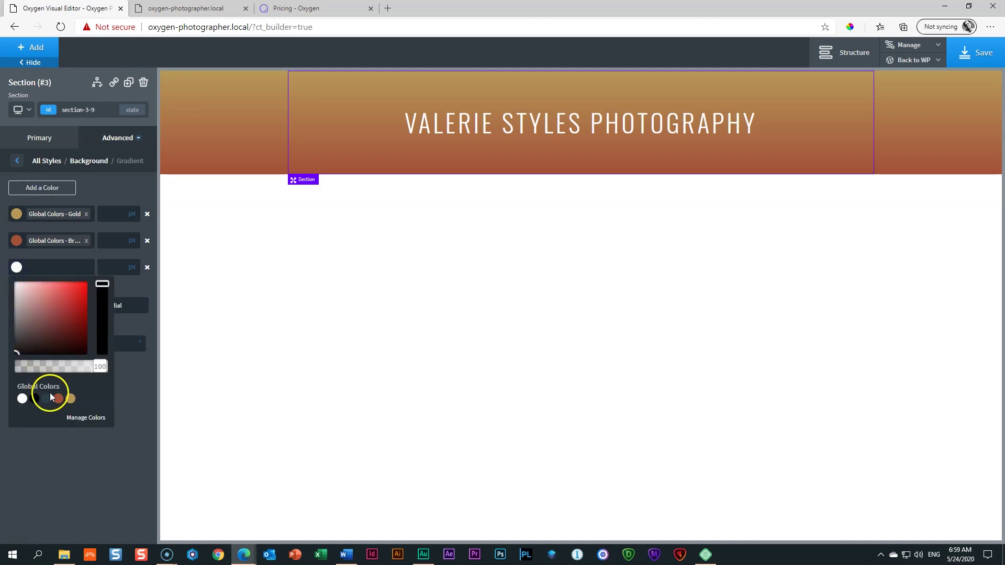
pyautogui.click(46, 401)
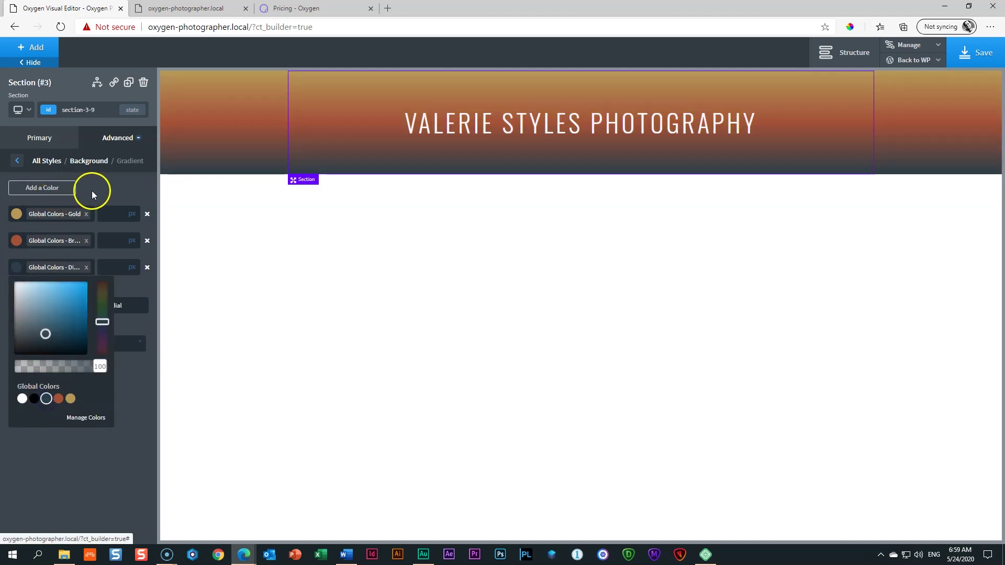
pyautogui.click(92, 192)
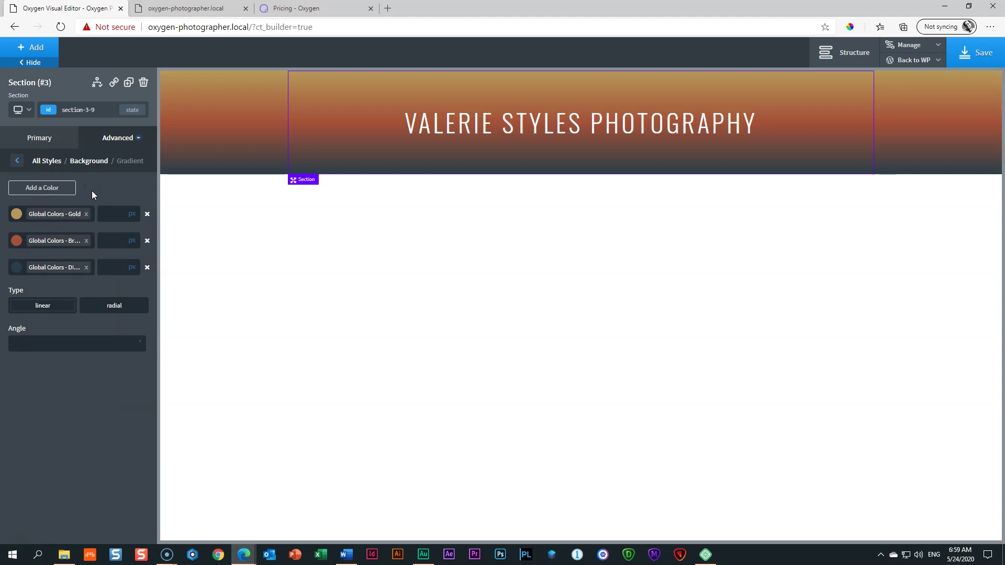
pyautogui.click(31, 308)
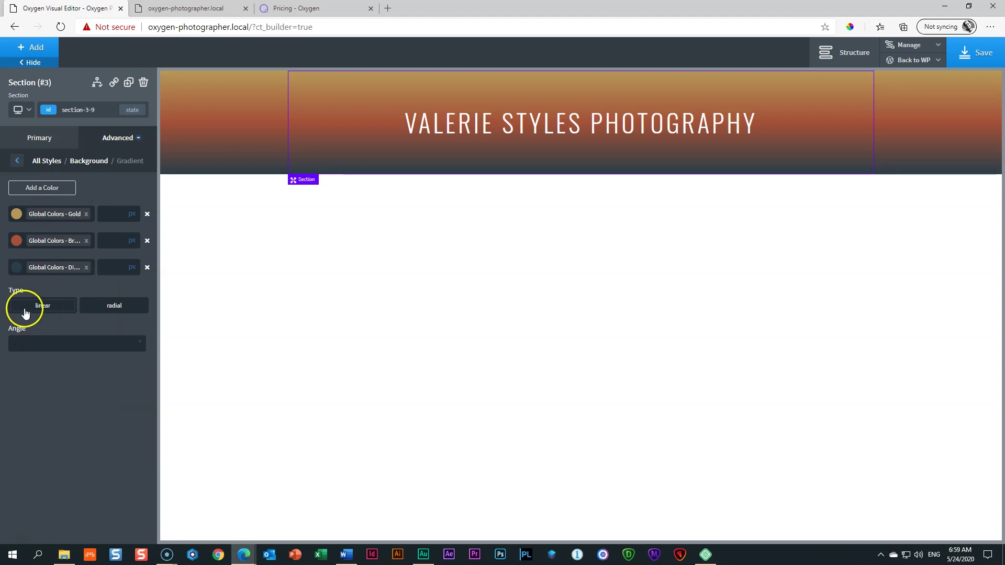
pyautogui.click(31, 342)
pyautogui.write('135')
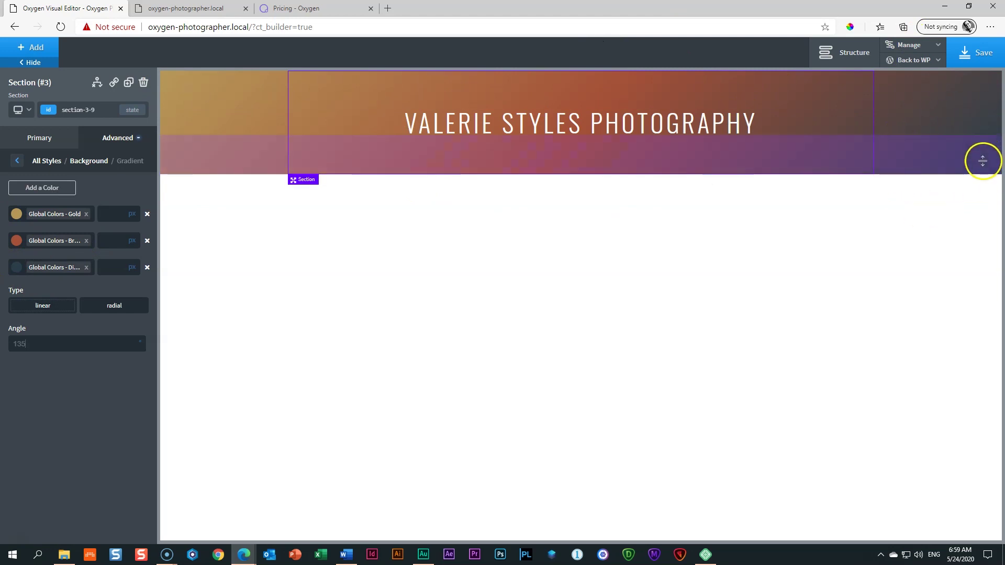
# Step: Confirm the 135° angle so the gradient runs diagonally
pyautogui.click(128, 345)
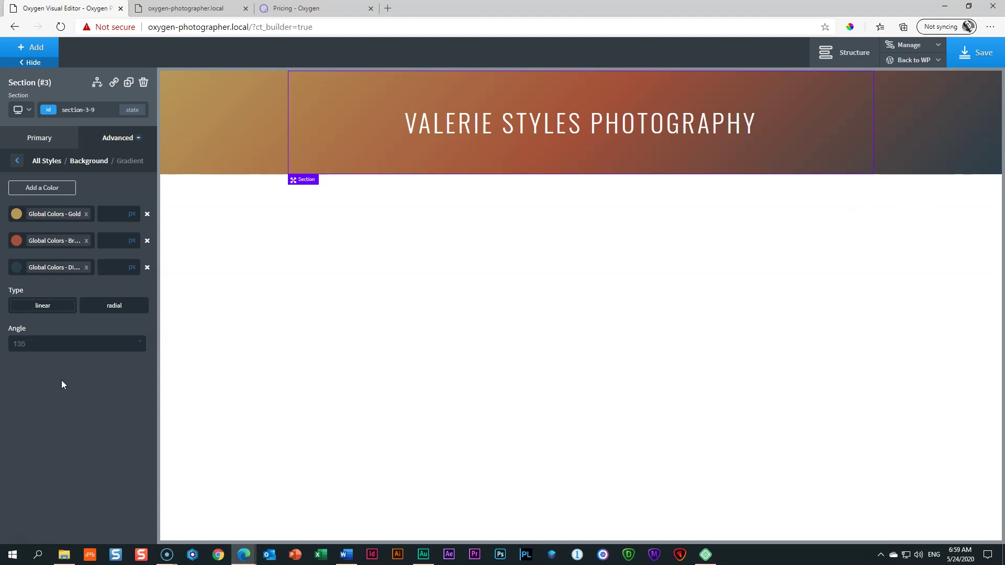
# Step: Lower the gradient stops' alpha: Gold to about 27, Brown Tan to 75, Dirty Teal to about 87
pyautogui.click(20, 216)
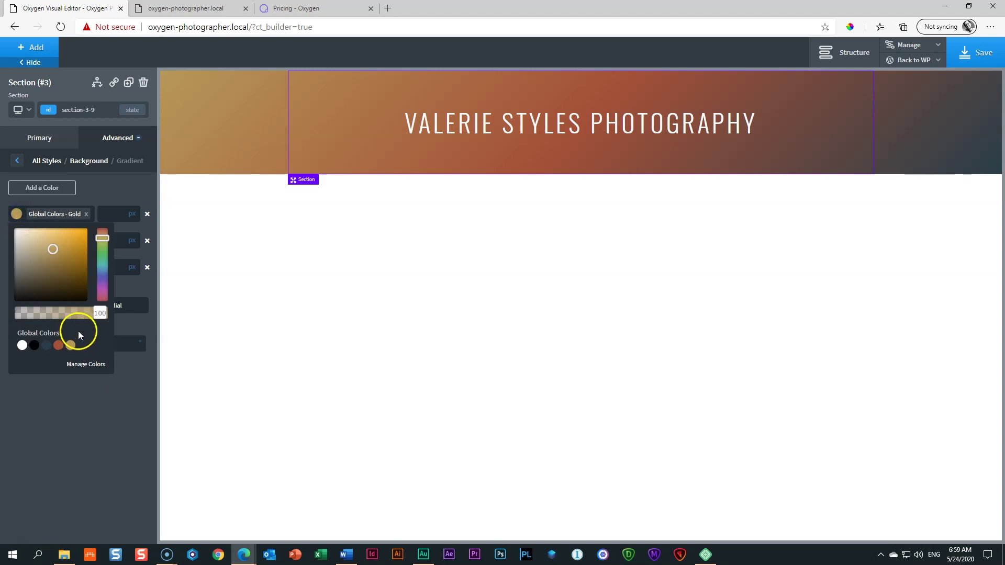
pyautogui.moveTo(93, 314)
pyautogui.mouseDown()
pyautogui.moveTo(11, 317)
pyautogui.moveTo(114, 313)
pyautogui.moveTo(28, 316)
pyautogui.moveTo(86, 317)
pyautogui.mouseUp()
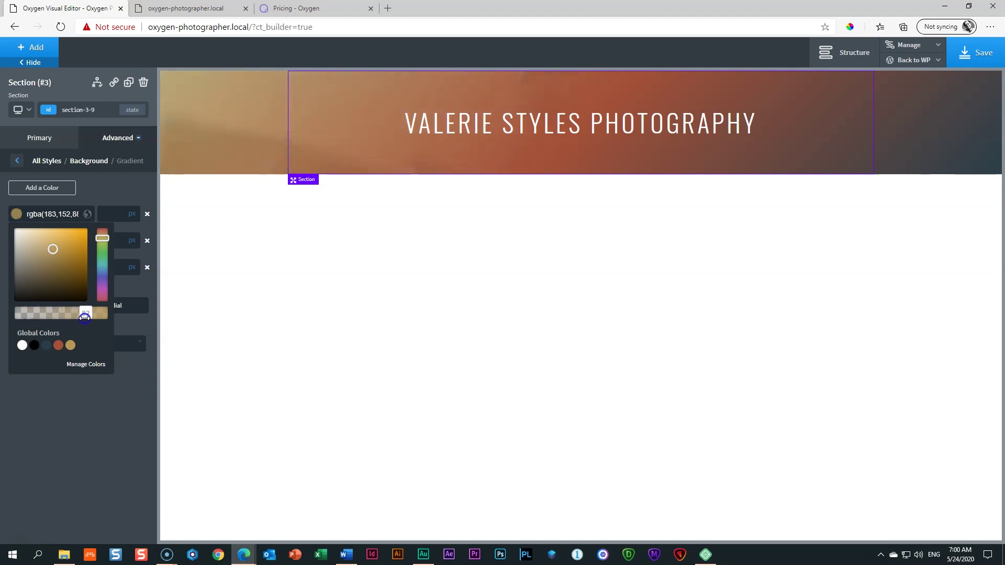
pyautogui.click(17, 214)
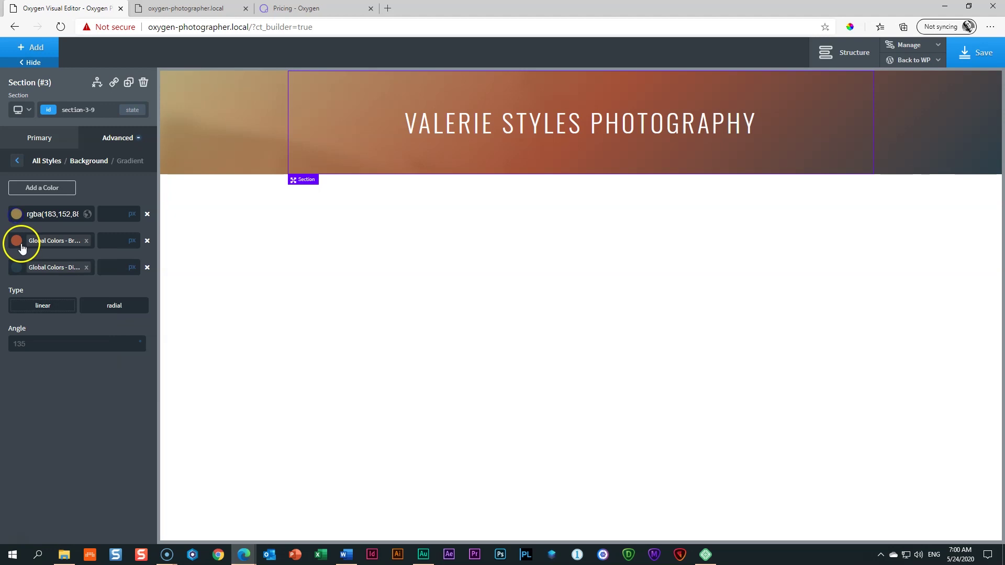
pyautogui.click(17, 241)
pyautogui.moveTo(89, 341); pyautogui.dragTo(79, 343)
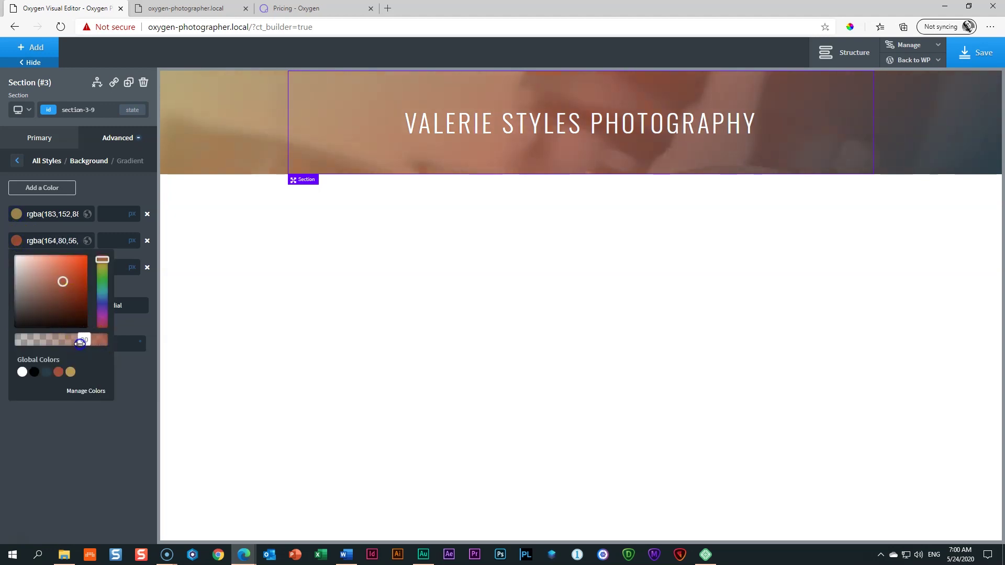
pyautogui.click(16, 242)
pyautogui.click(18, 270)
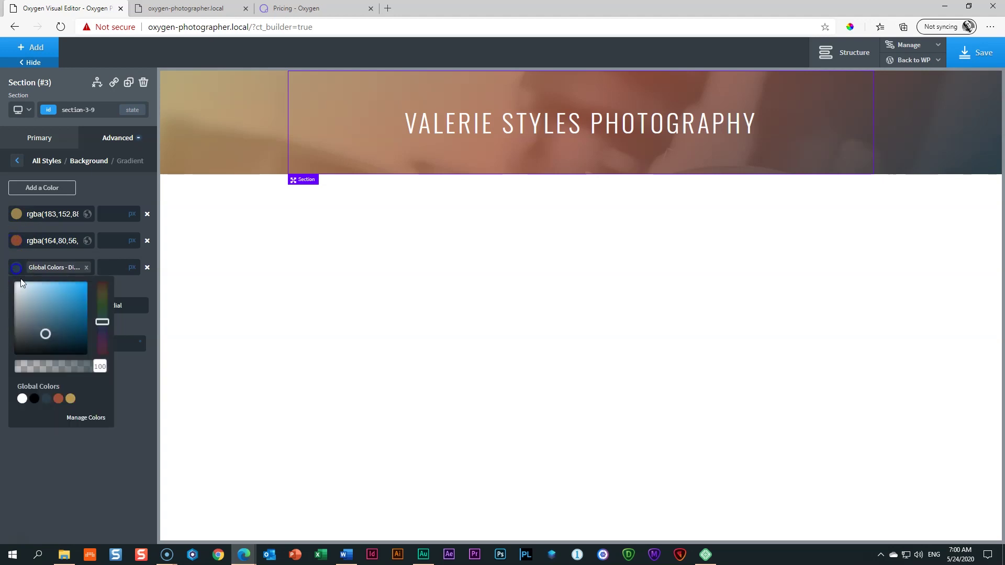
pyautogui.moveTo(97, 371); pyautogui.dragTo(87, 370)
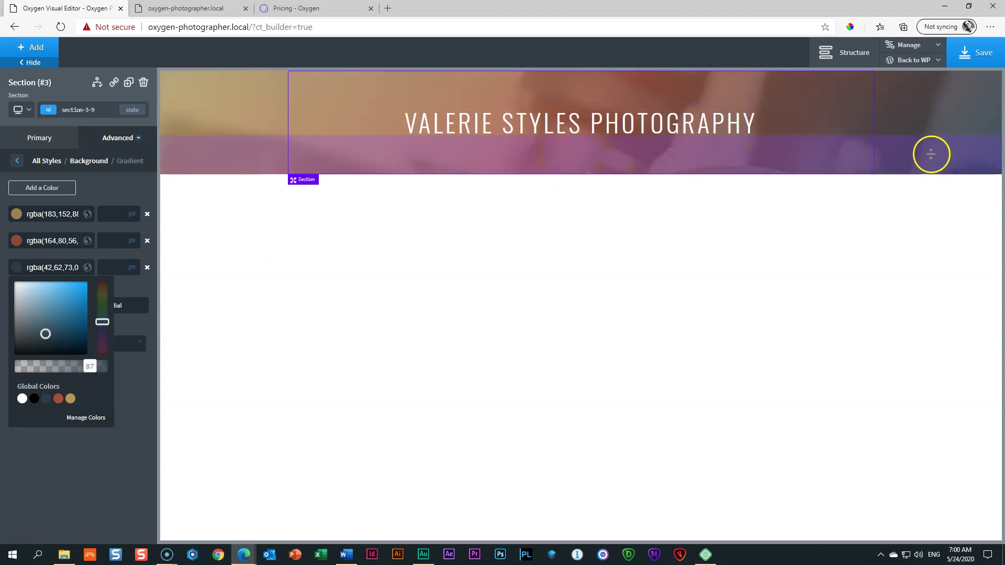
pyautogui.click(17, 268)
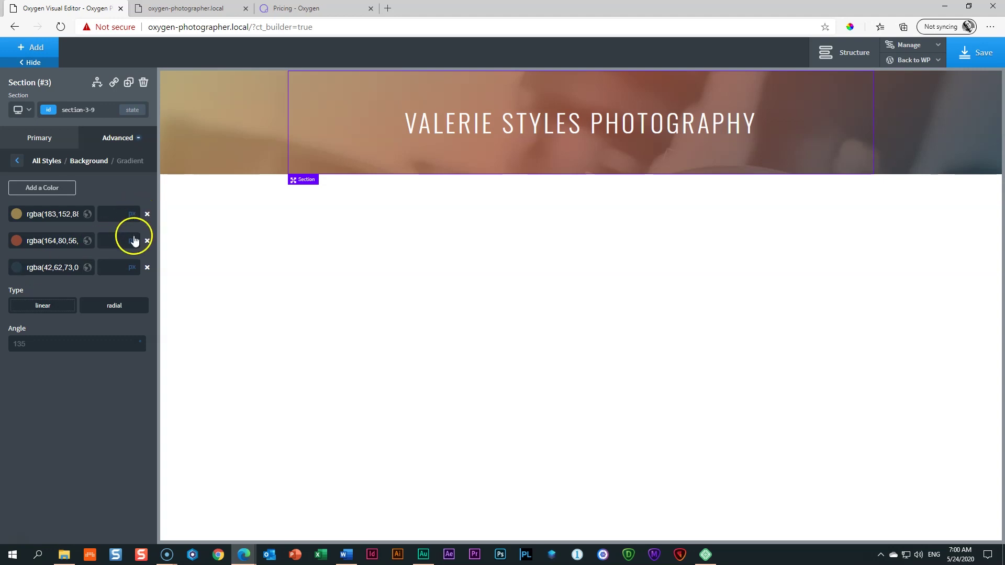
# Step: Switch the gold, brown and dark colour stop units from px to %
pyautogui.click(131, 220)
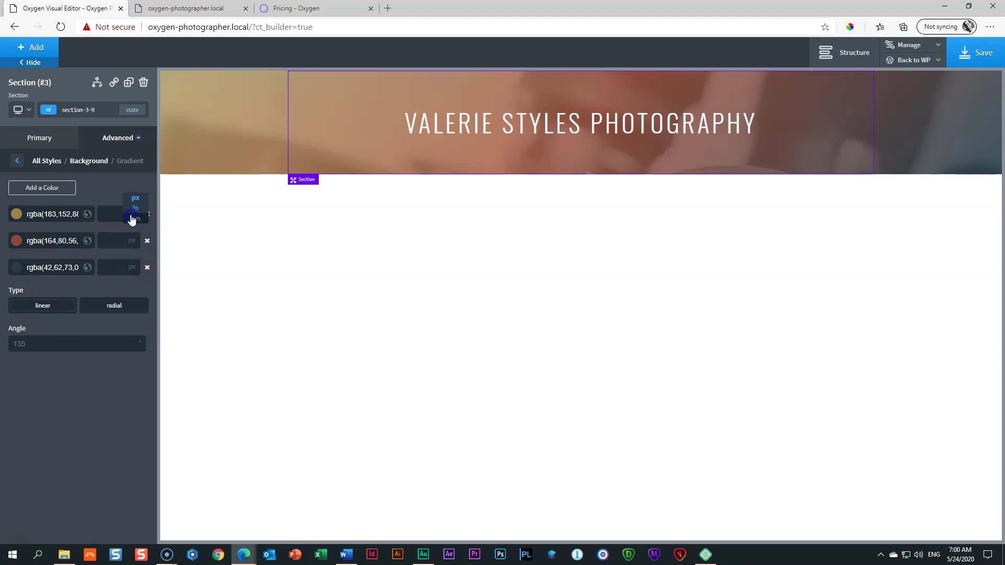
pyautogui.click(132, 206)
pyautogui.click(131, 243)
pyautogui.click(132, 249)
pyautogui.click(132, 271)
pyautogui.click(133, 262)
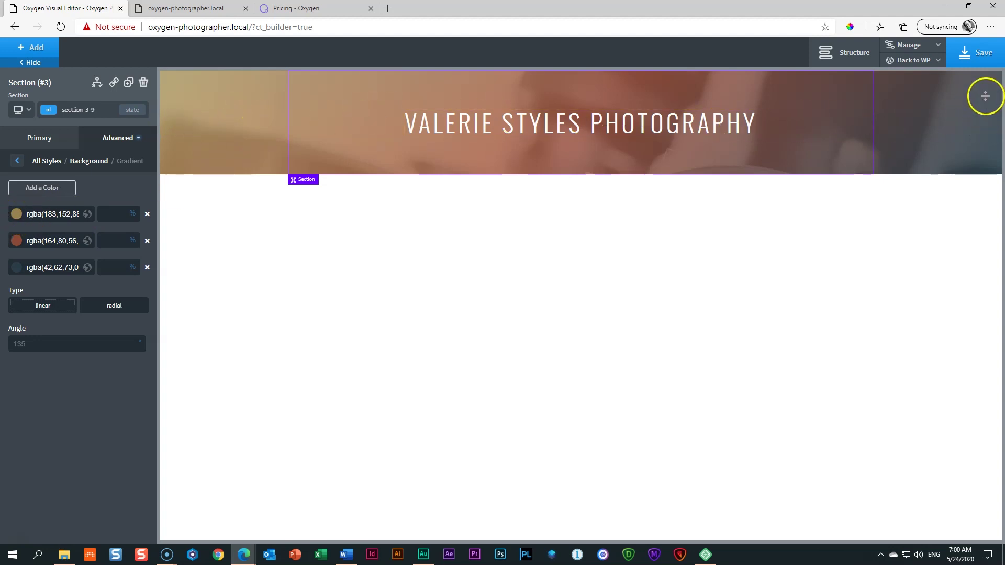
# Step: Enter stop positions of 50%, 90% and 100% for the gold, brown and dark colours
pyautogui.click(109, 218)
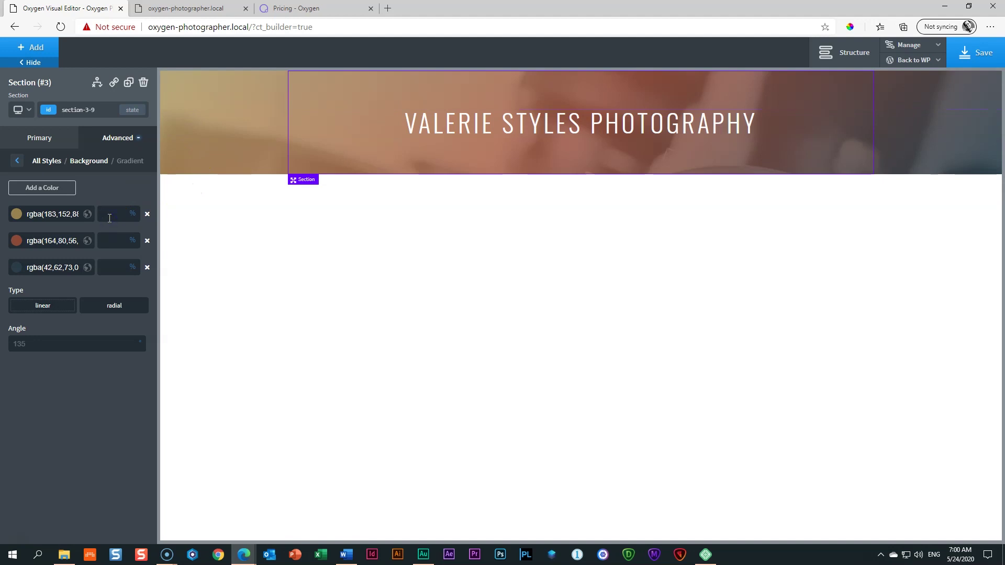
pyautogui.write('50')
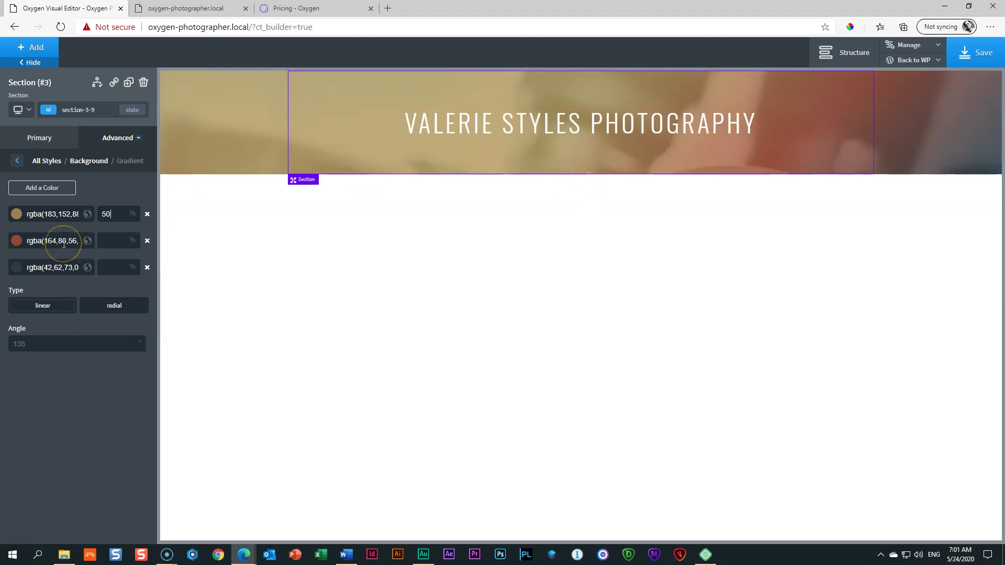
pyautogui.click(112, 244)
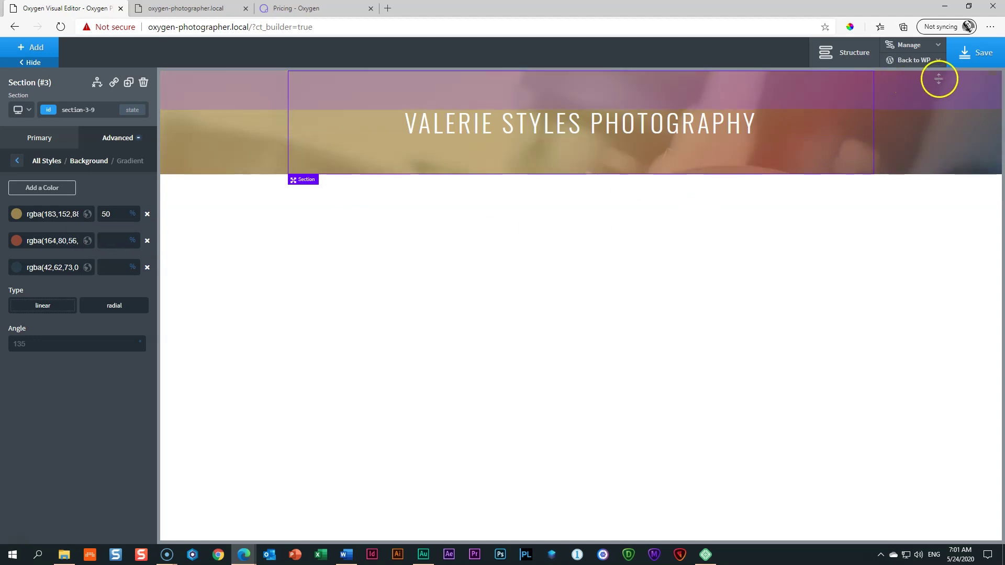
pyautogui.click(111, 241)
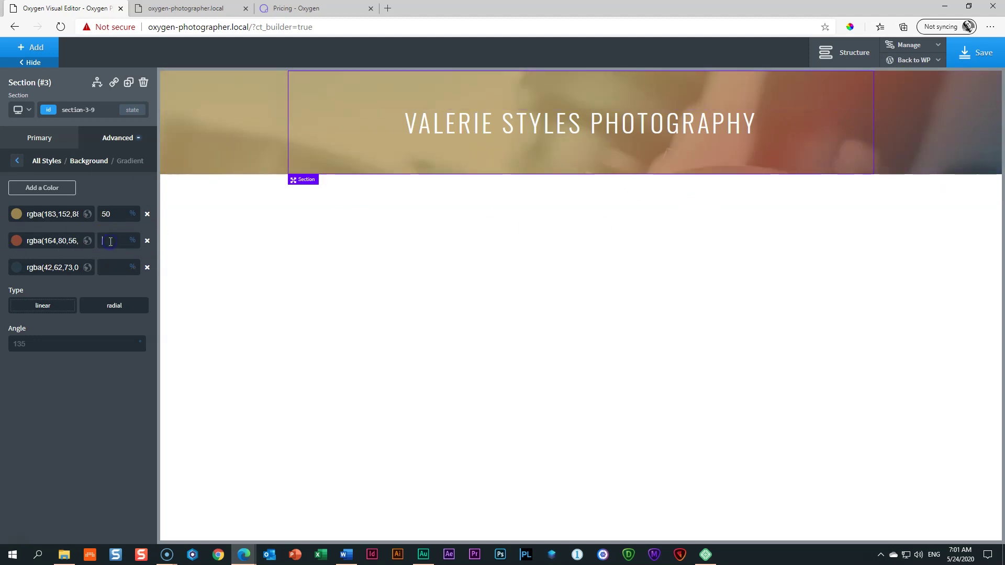
pyautogui.write('90')
pyautogui.click(114, 261)
pyautogui.write('100')
pyautogui.click(108, 212)
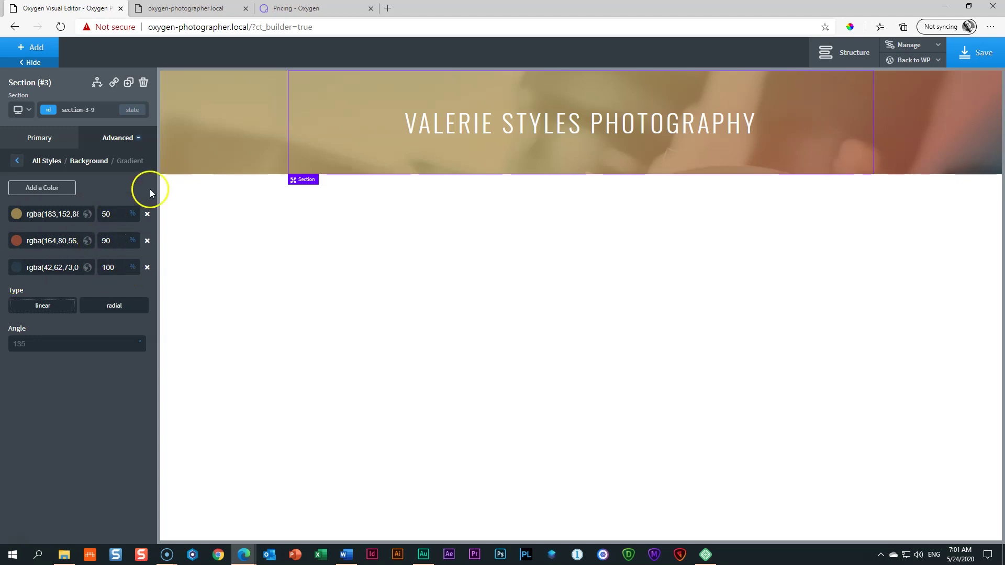
# Step: Change the gold colour stop to 25%, after briefly trying 10%
pyautogui.doubleClick(104, 214)
pyautogui.write('10')
pyautogui.click(126, 248)
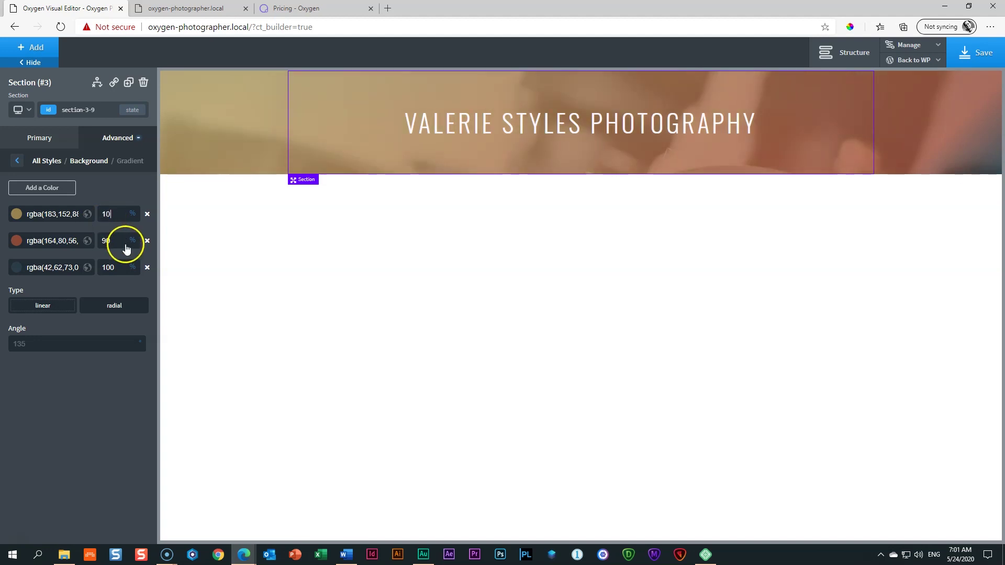
pyautogui.click(131, 244)
pyautogui.click(26, 242)
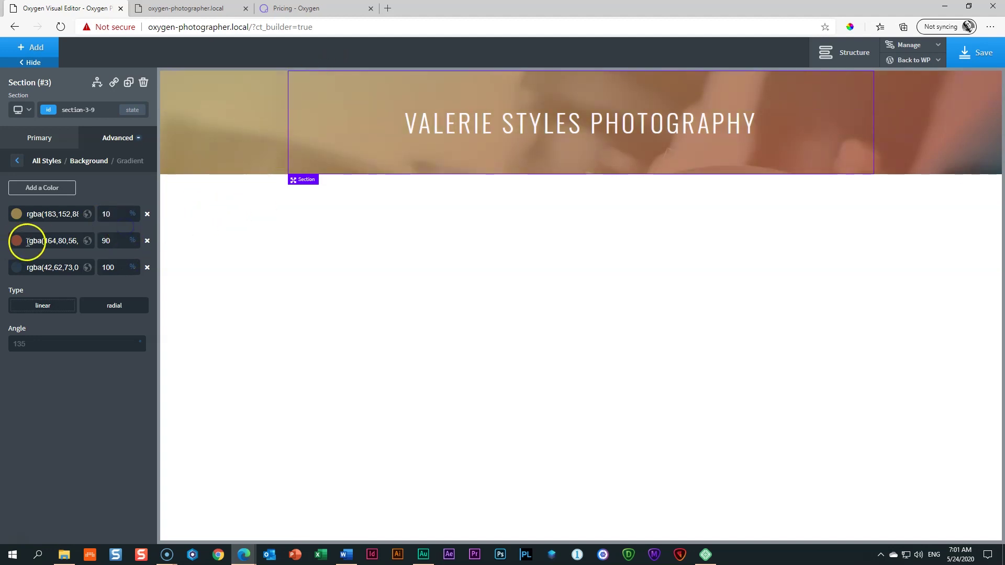
pyautogui.doubleClick(104, 242)
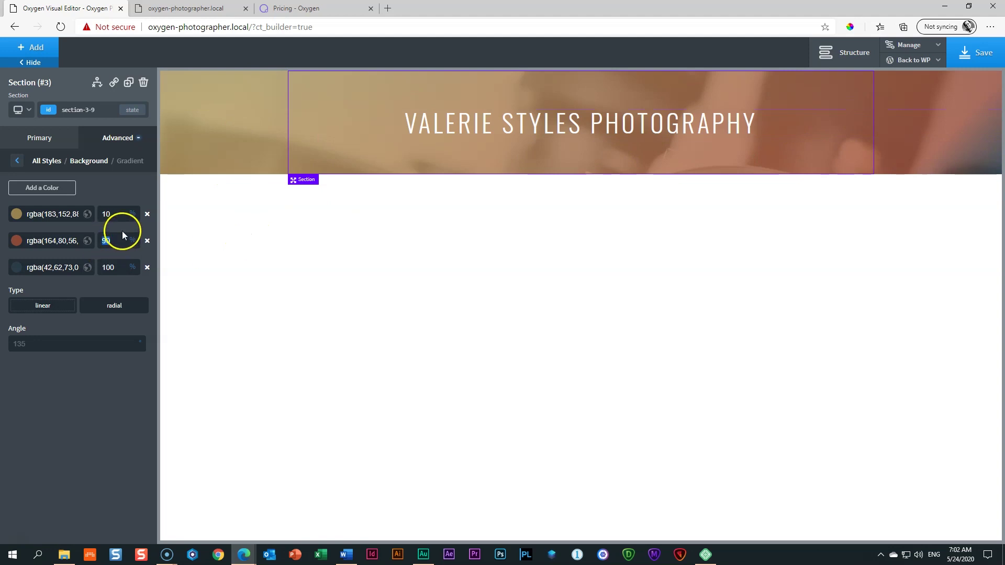
pyautogui.doubleClick(113, 212)
pyautogui.write('25')
# Step: Set the brown stop to 75% and restore its colour, then select the title heading
pyautogui.click(108, 252)
pyautogui.click(77, 242)
pyautogui.write('75')
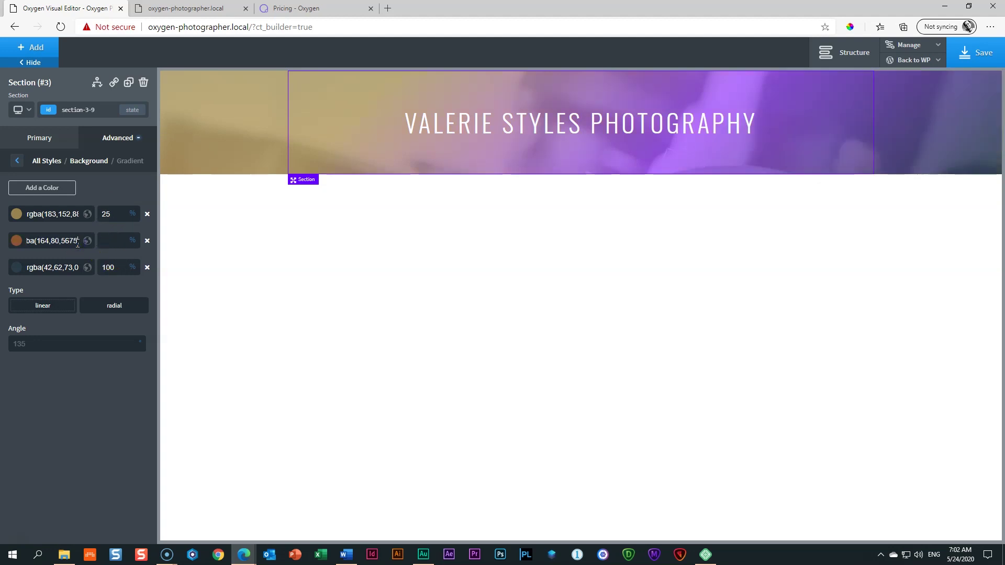
pyautogui.click(99, 281)
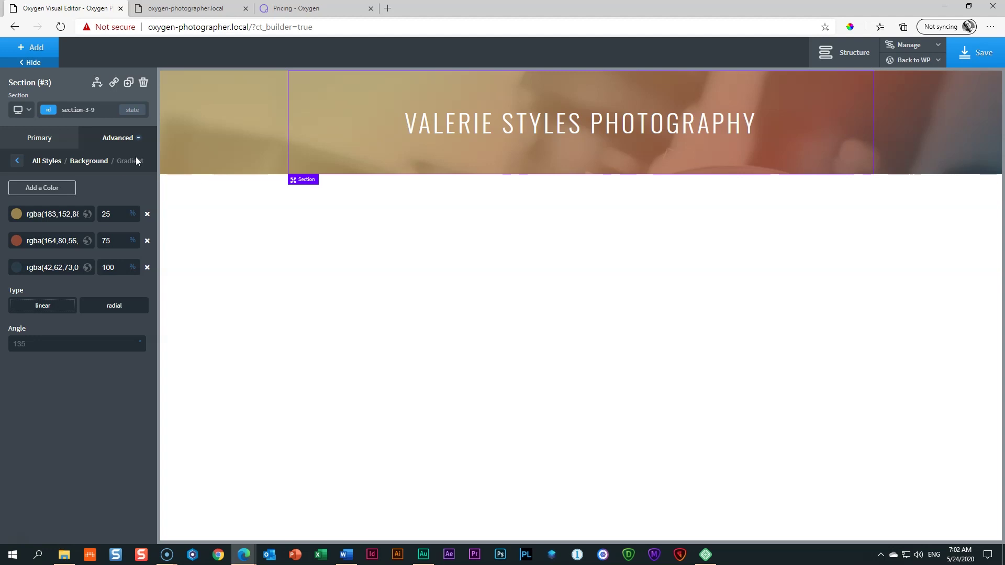
pyautogui.click(434, 130)
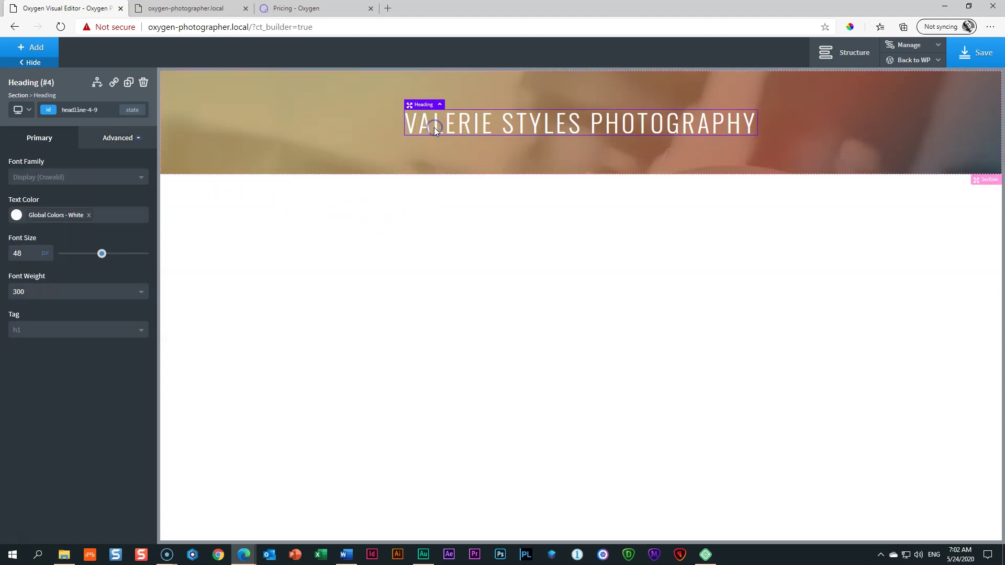
pyautogui.click(35, 50)
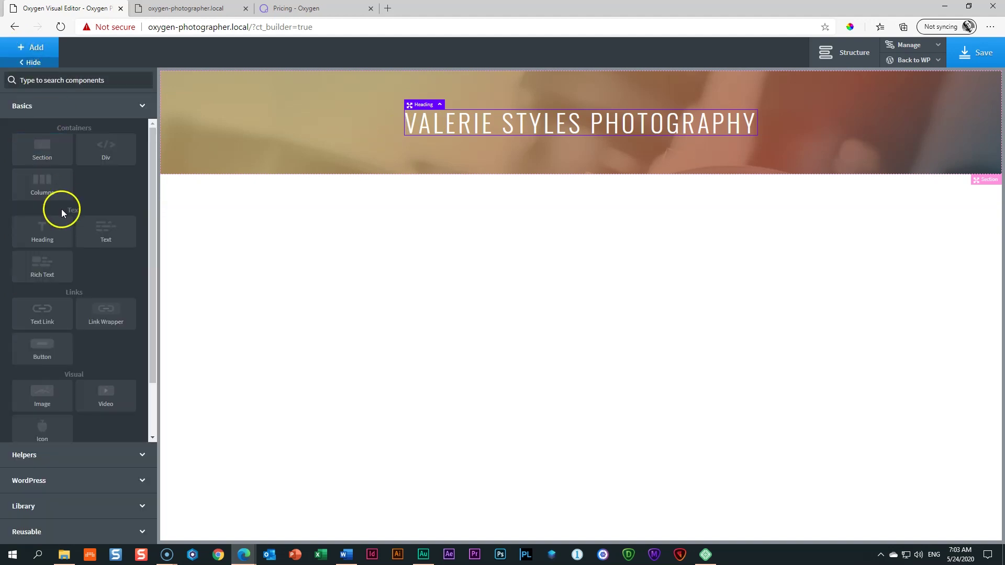
# Step: Insert a new heading below the photography title and set its tag to h3
pyautogui.click(45, 233)
pyautogui.click(47, 230)
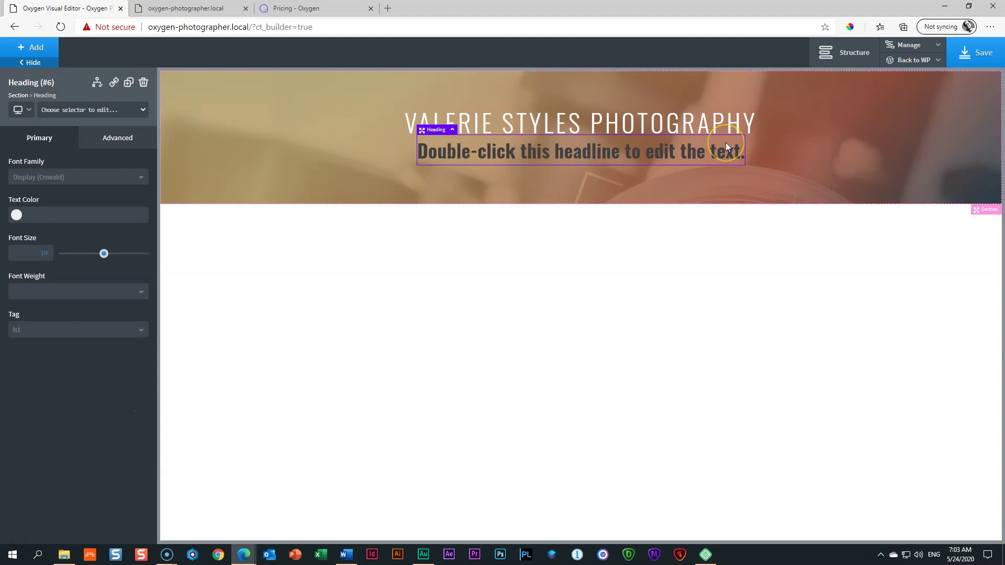
pyautogui.click(32, 334)
pyautogui.click(31, 373)
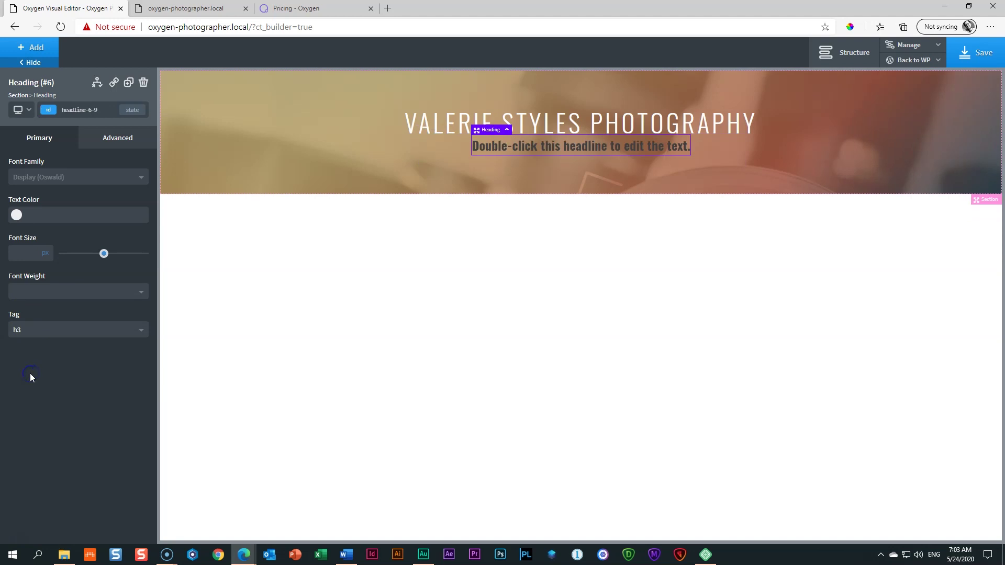
# Step: Review the global Headings styles under Manage > Settings, then close Settings
pyautogui.click(621, 140)
pyautogui.click(916, 45)
pyautogui.click(908, 63)
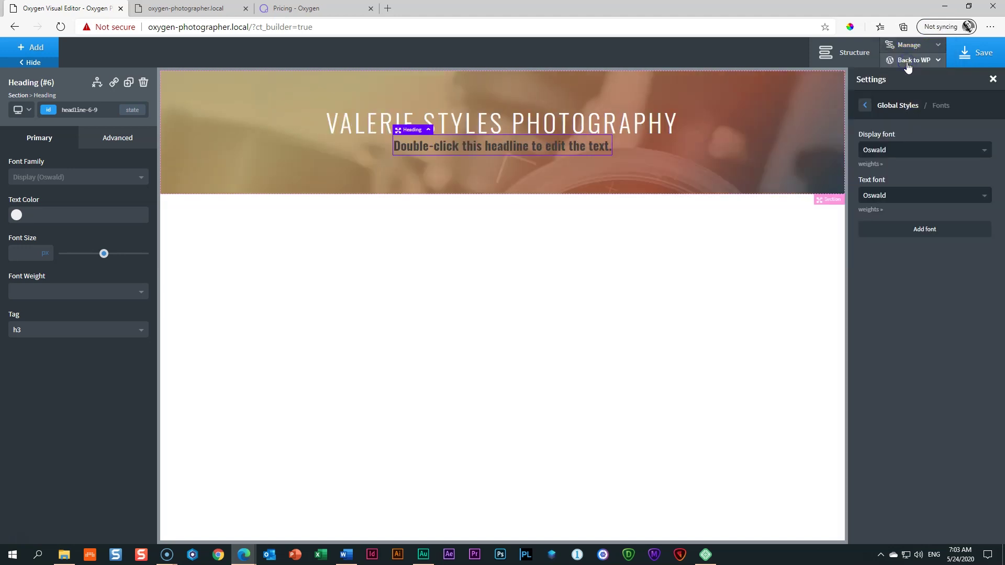
pyautogui.click(864, 107)
pyautogui.click(877, 195)
pyautogui.moveTo(1003, 138)
pyautogui.mouseDown()
pyautogui.moveTo(1000, 225)
pyautogui.moveTo(1001, 155)
pyautogui.mouseUp()
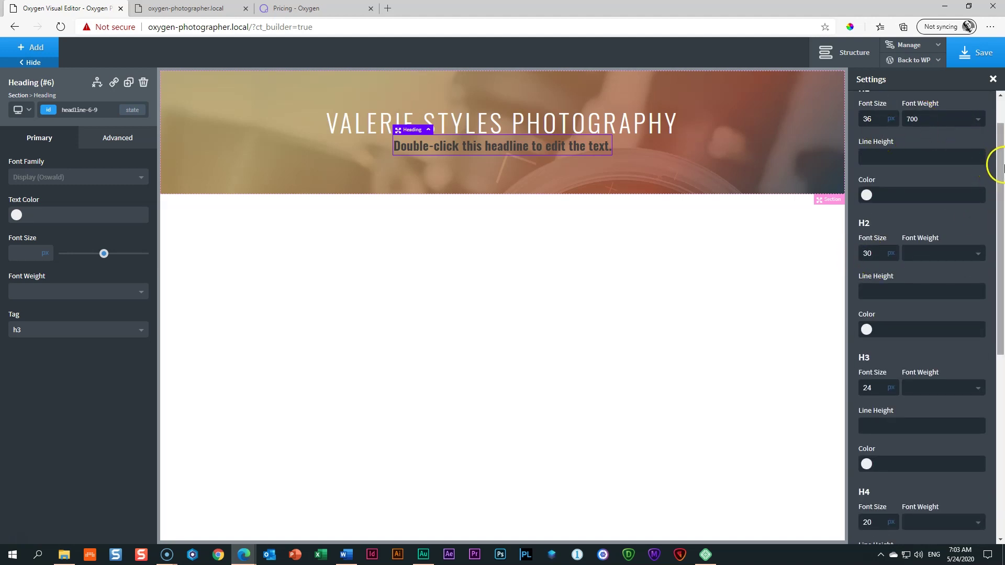
pyautogui.scroll(2, 1003, 167)
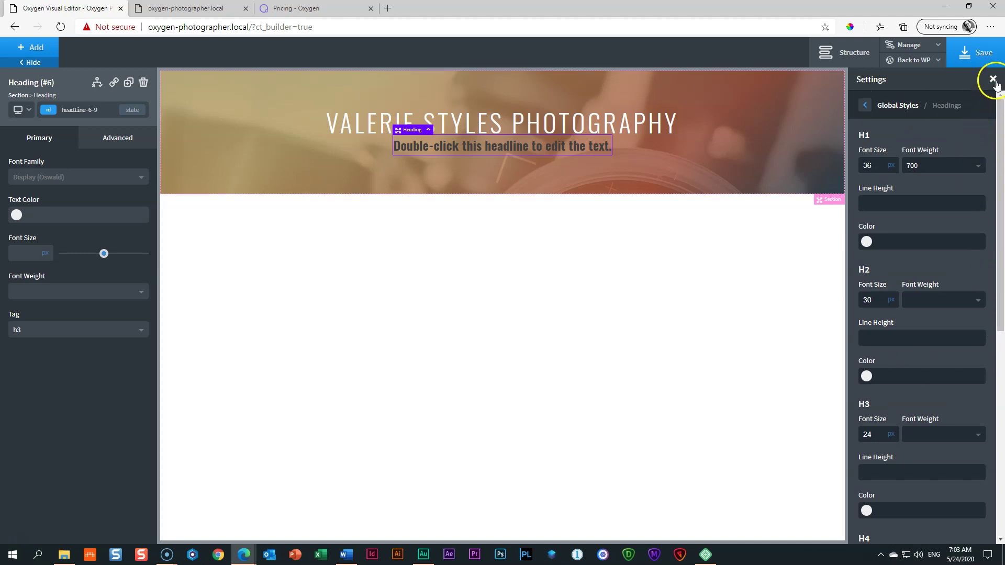
pyautogui.click(993, 80)
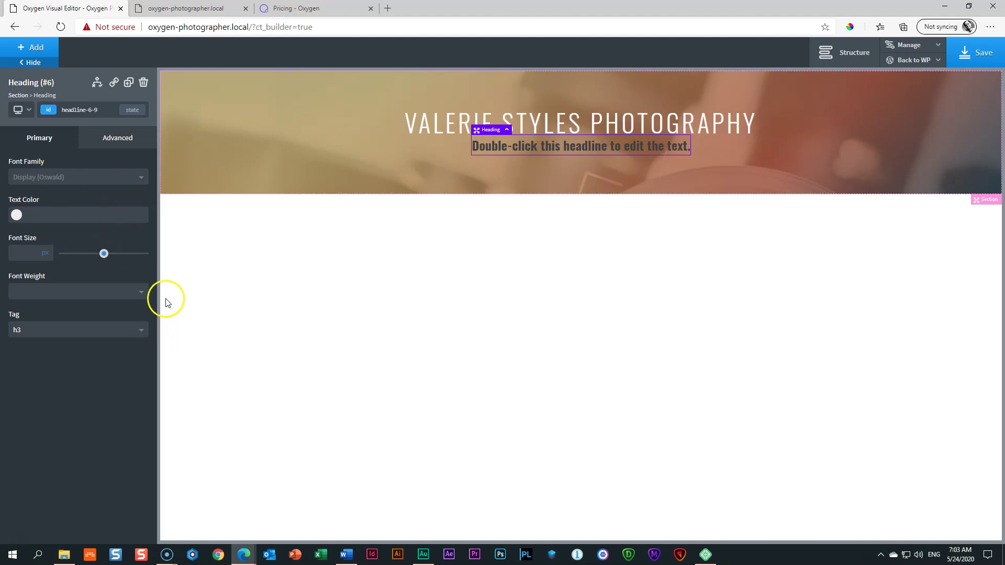
# Step: Make the new heading white and change its text to 'Award-winning Photographer'
pyautogui.click(17, 215)
pyautogui.click(21, 345)
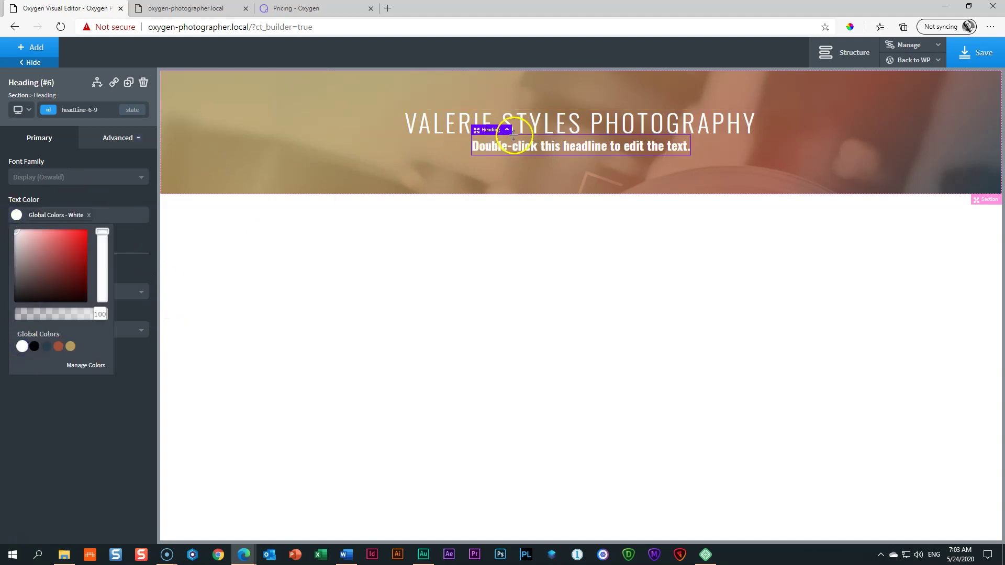
pyautogui.doubleClick(565, 147)
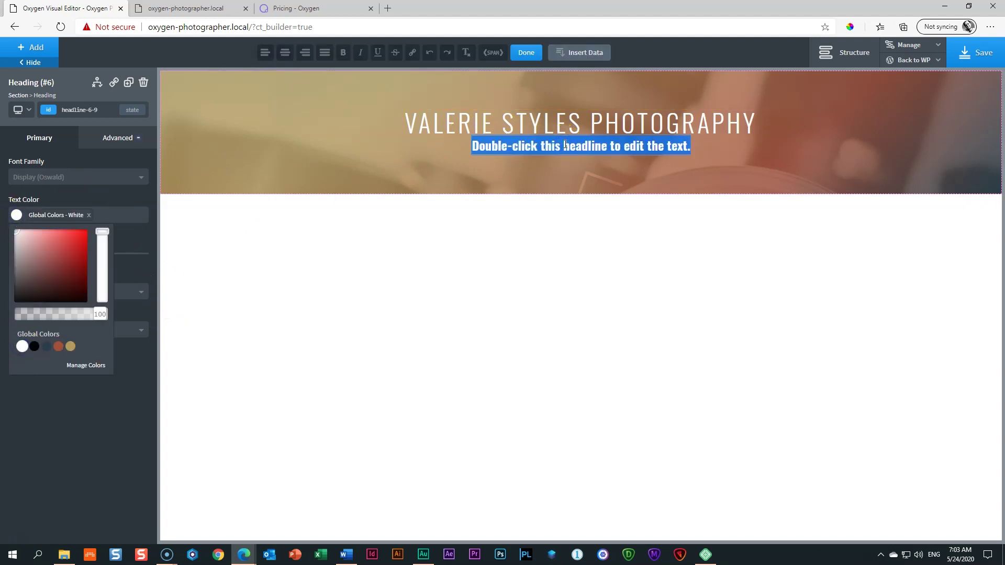
pyautogui.write('W')
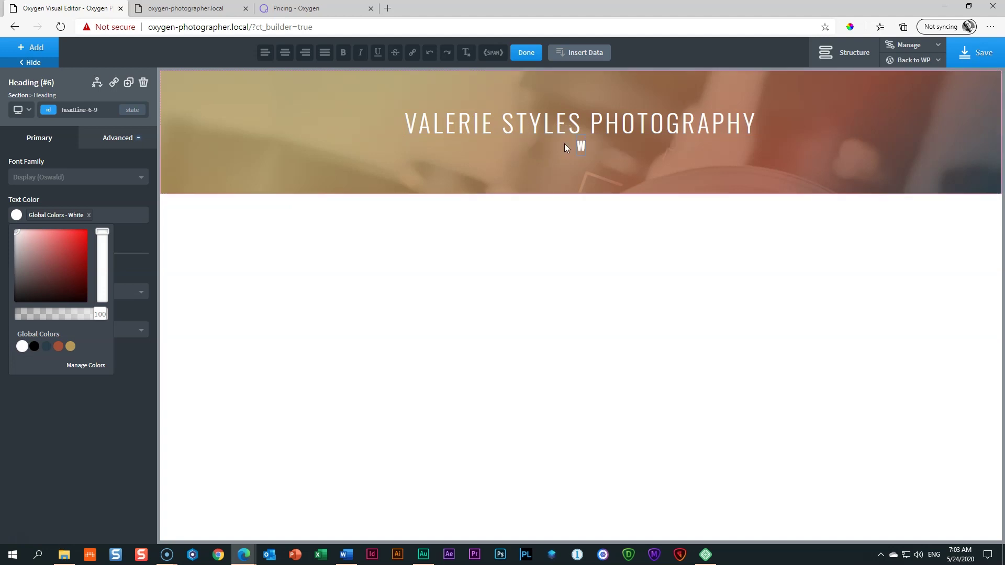
pyautogui.write('ward-winning Photographer')
pyautogui.click(545, 148)
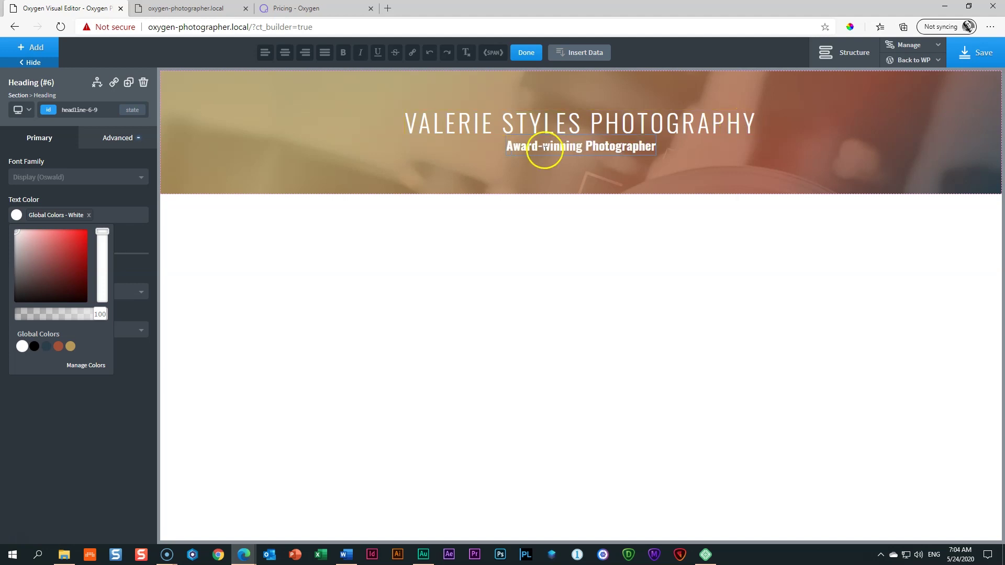
pyautogui.click(42, 143)
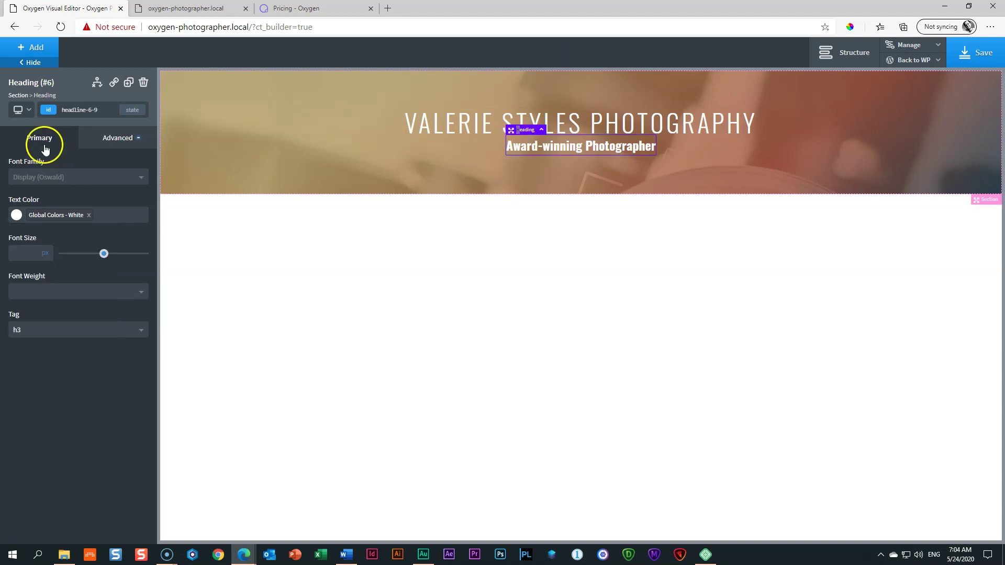
# Step: Set the subtitle's font weight to 300 and its font size to 20px
pyautogui.click(22, 291)
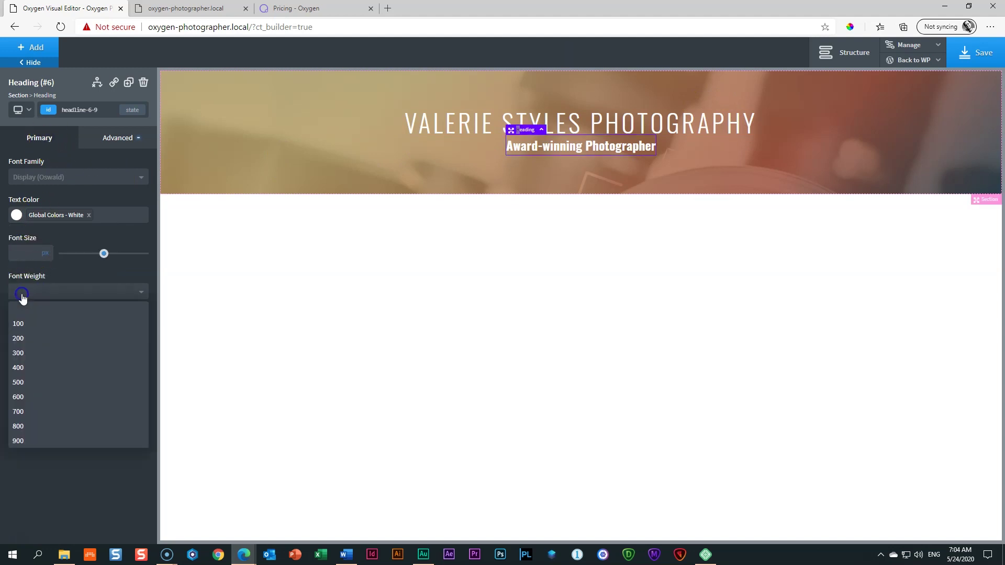
pyautogui.click(21, 353)
pyautogui.click(29, 259)
pyautogui.click(52, 255)
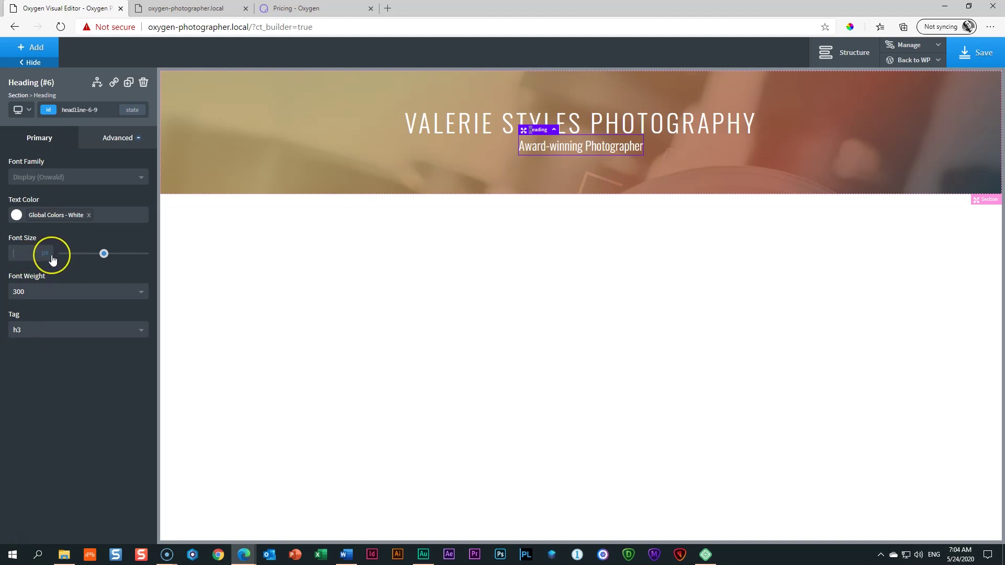
pyautogui.write('2')
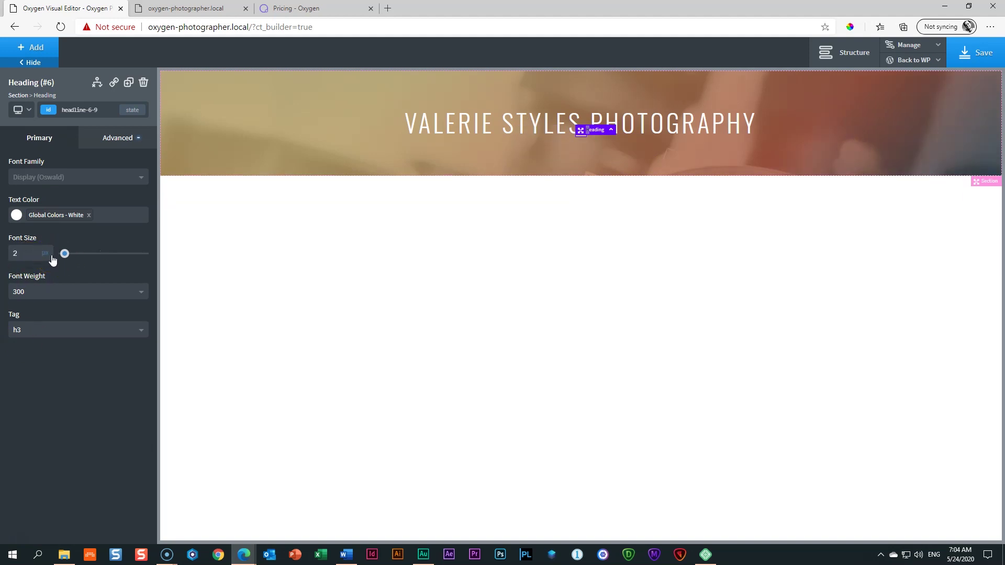
pyautogui.write('4')
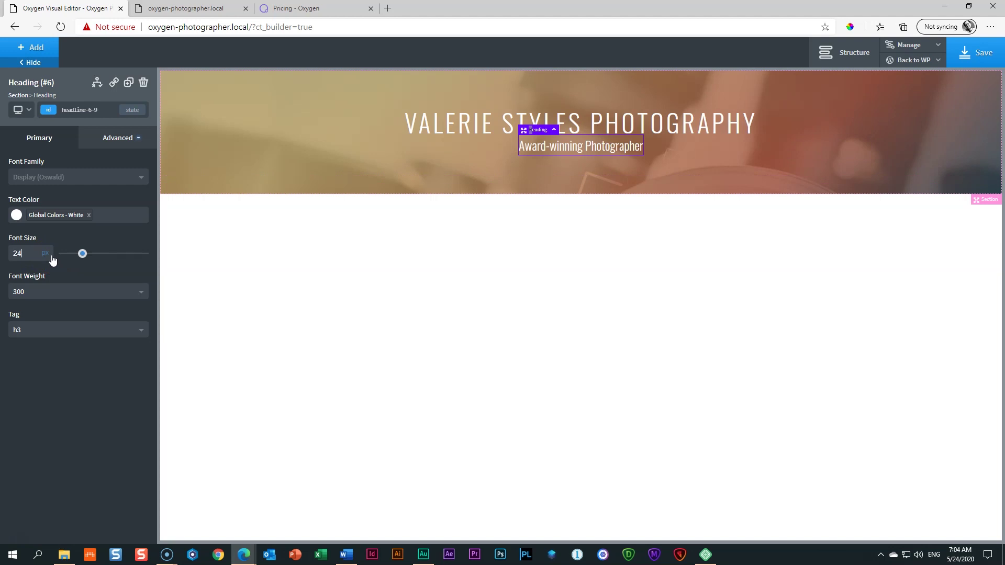
pyautogui.doubleClick(24, 255)
pyautogui.write('20')
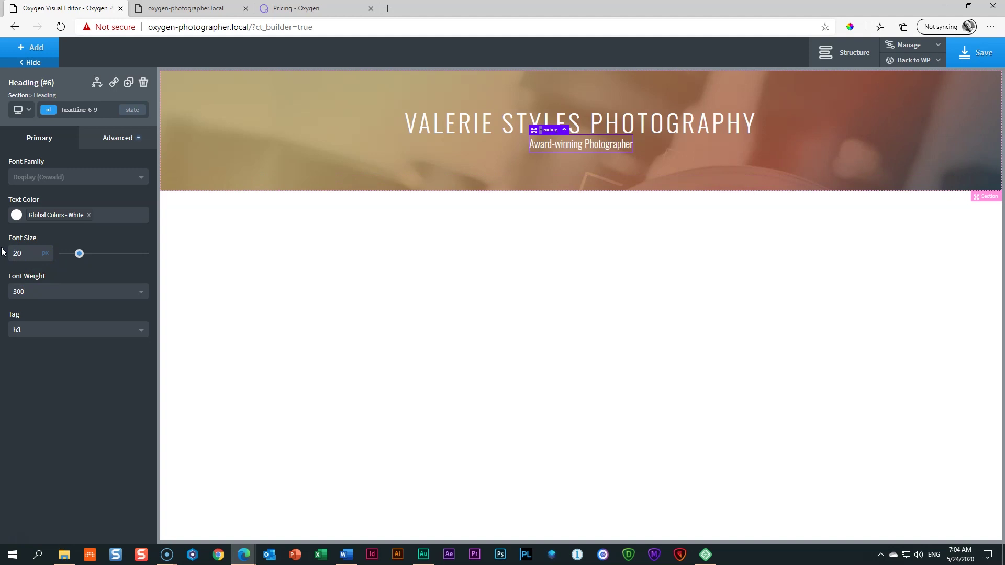
pyautogui.click(428, 186)
pyautogui.click(828, 150)
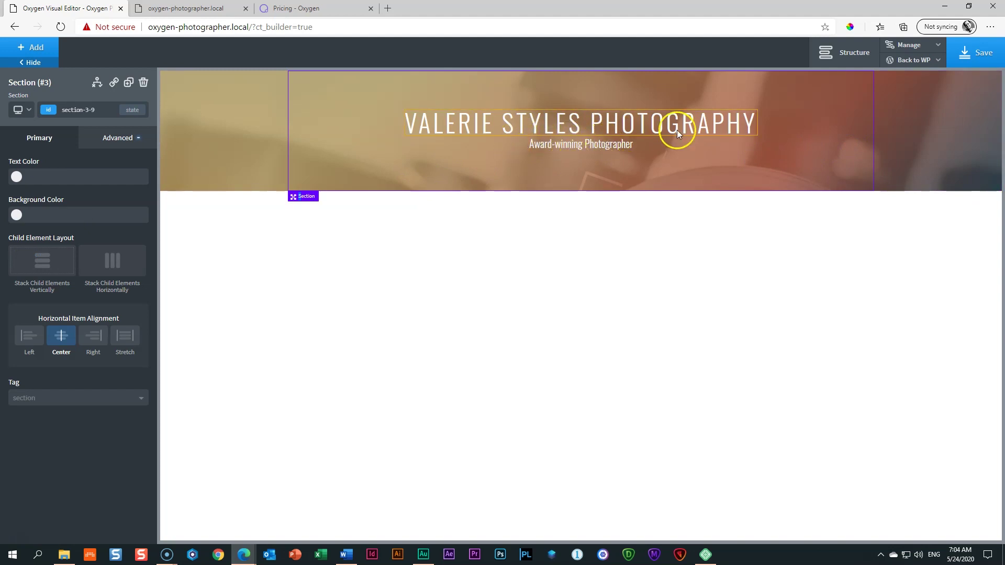
# Step: Drag the 'Award-winning Photographer' subtitle's top margin down about 14px, then open the Add components list
pyautogui.click(592, 148)
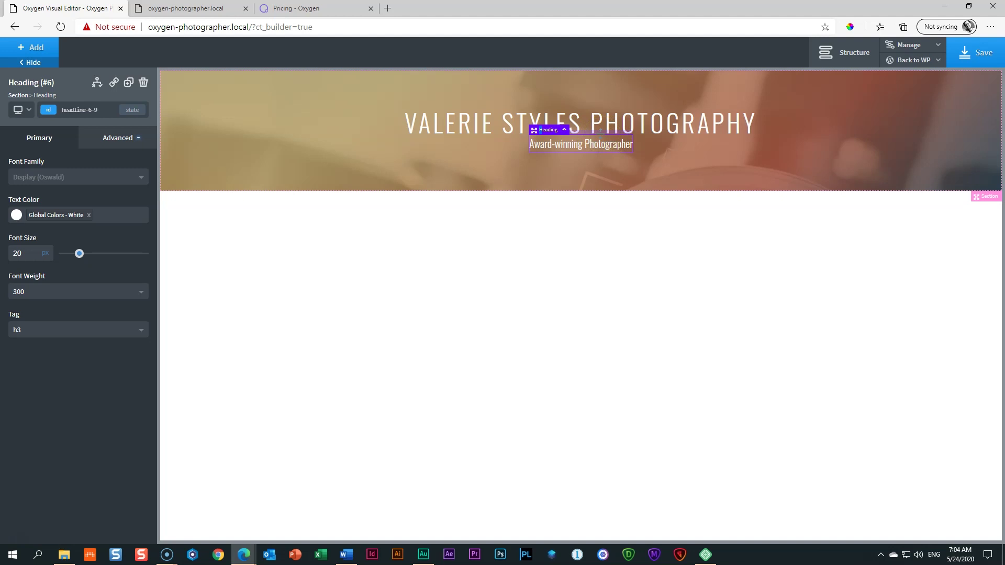
pyautogui.moveTo(601, 134)
pyautogui.mouseDown()
pyautogui.moveTo(590, 346)
pyautogui.moveTo(586, 150)
pyautogui.moveTo(577, 268)
pyautogui.moveTo(580, 324)
pyautogui.moveTo(591, 139)
pyautogui.mouseUp()
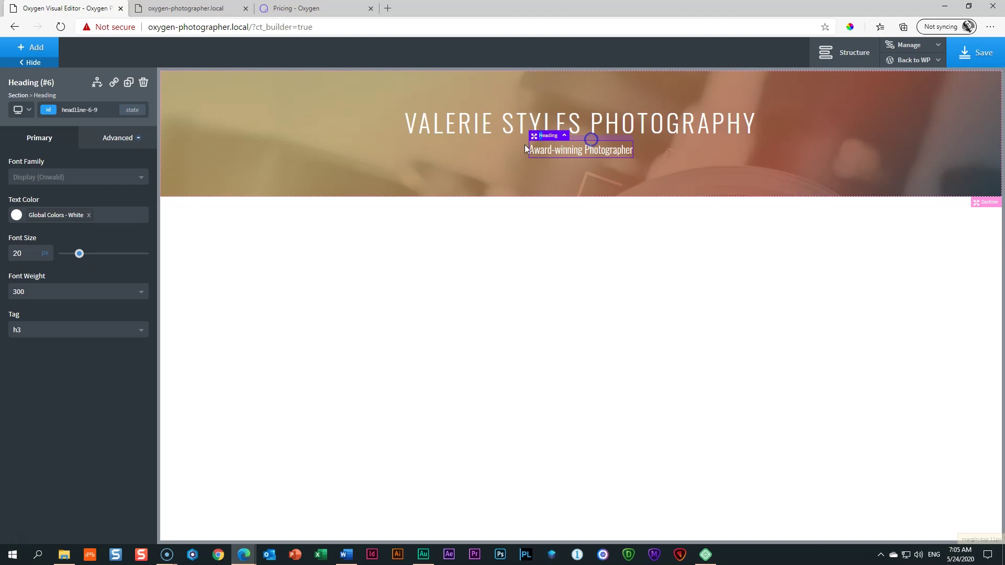
pyautogui.click(829, 146)
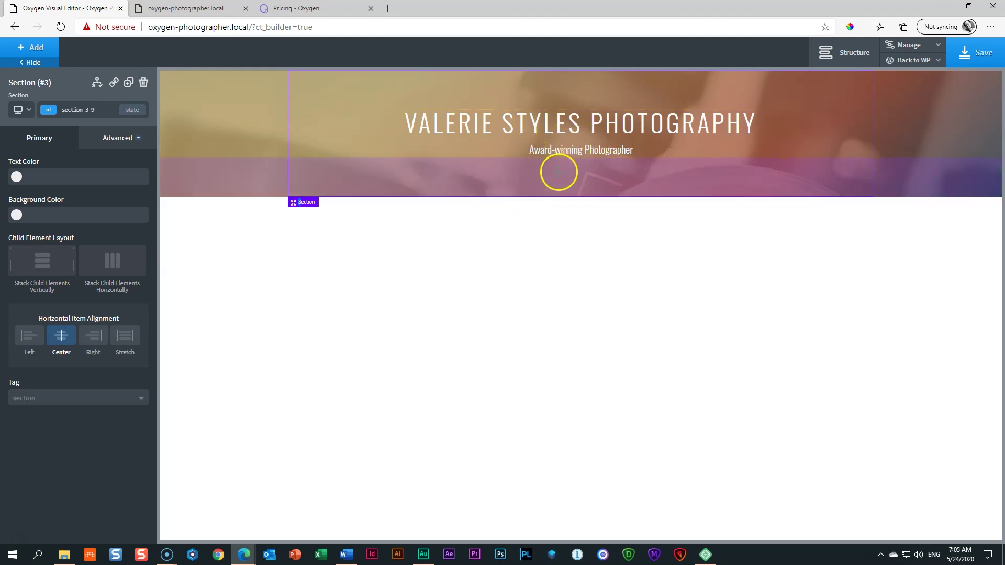
pyautogui.click(556, 151)
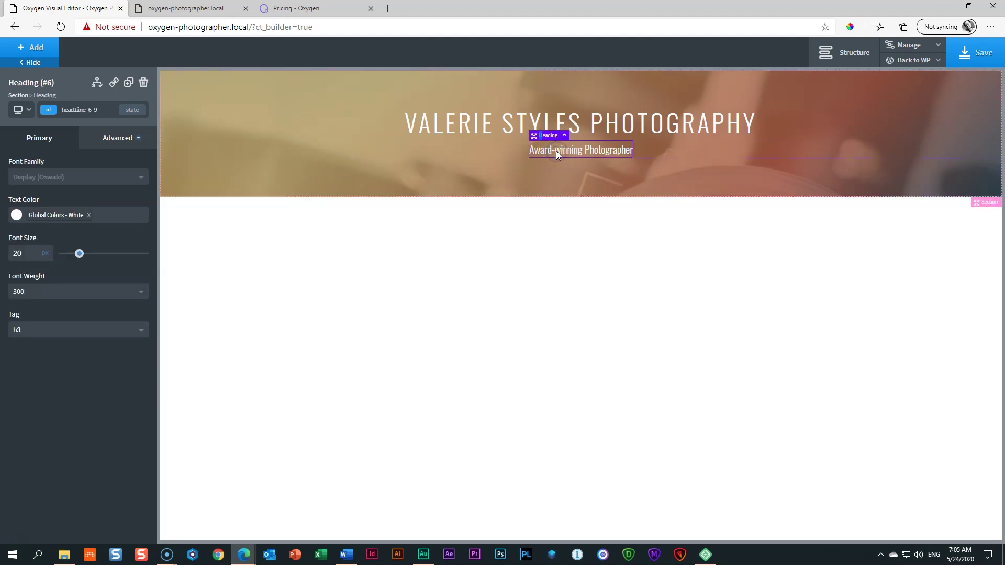
pyautogui.click(37, 51)
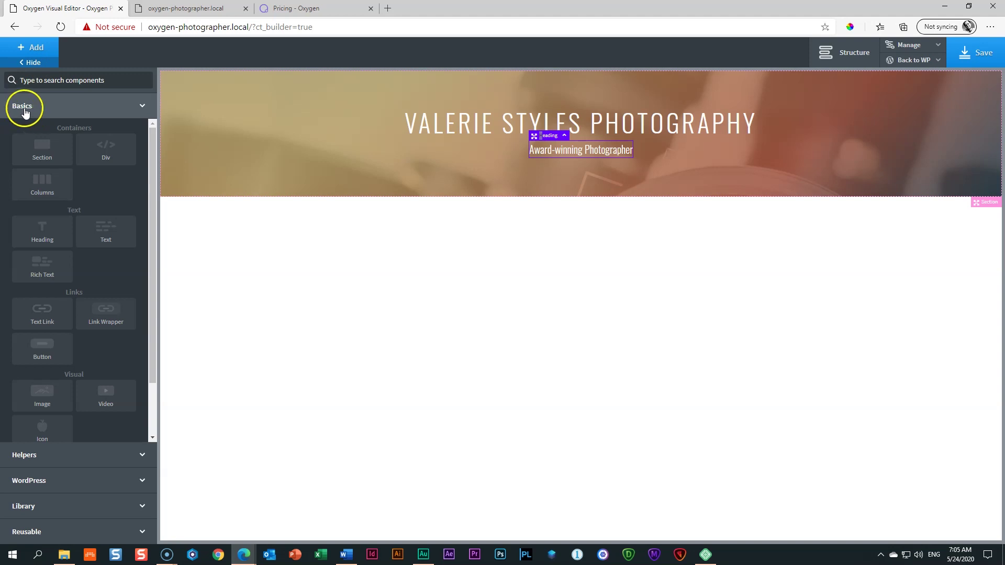
# Step: Add a Button from Basics below the subtitle and drag its top margin down
pyautogui.click(32, 350)
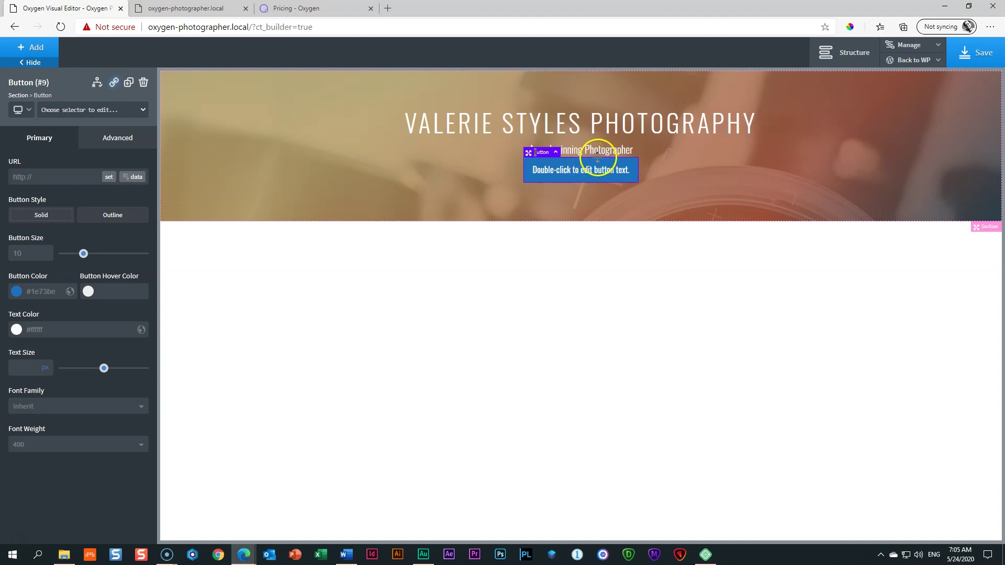
pyautogui.moveTo(614, 156); pyautogui.dragTo(616, 183)
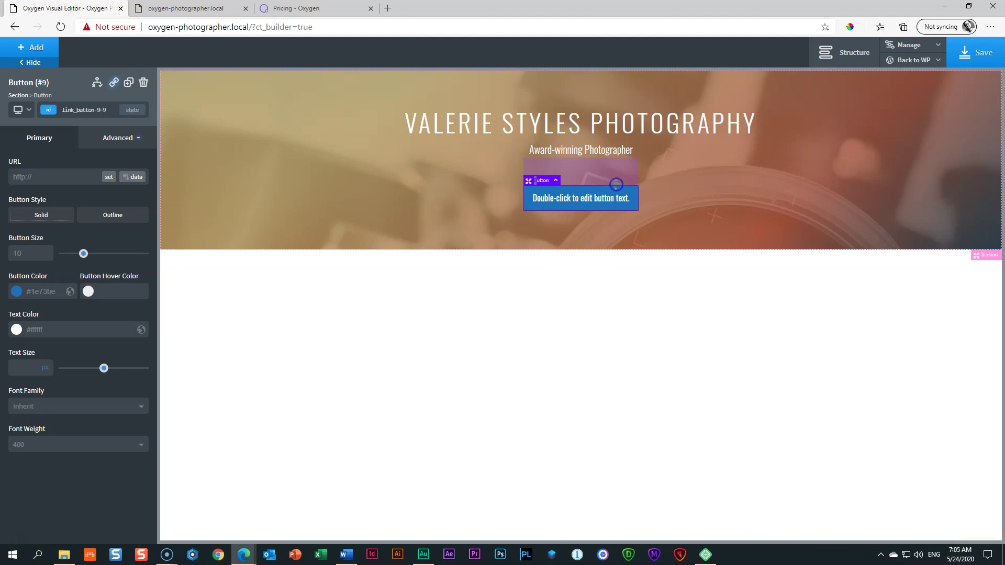
pyautogui.click(715, 193)
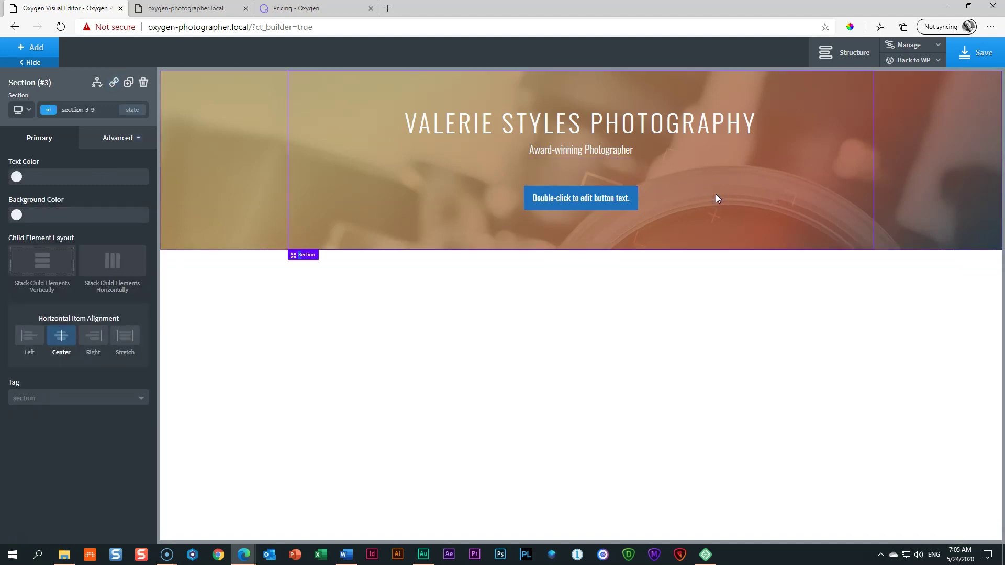
pyautogui.click(583, 202)
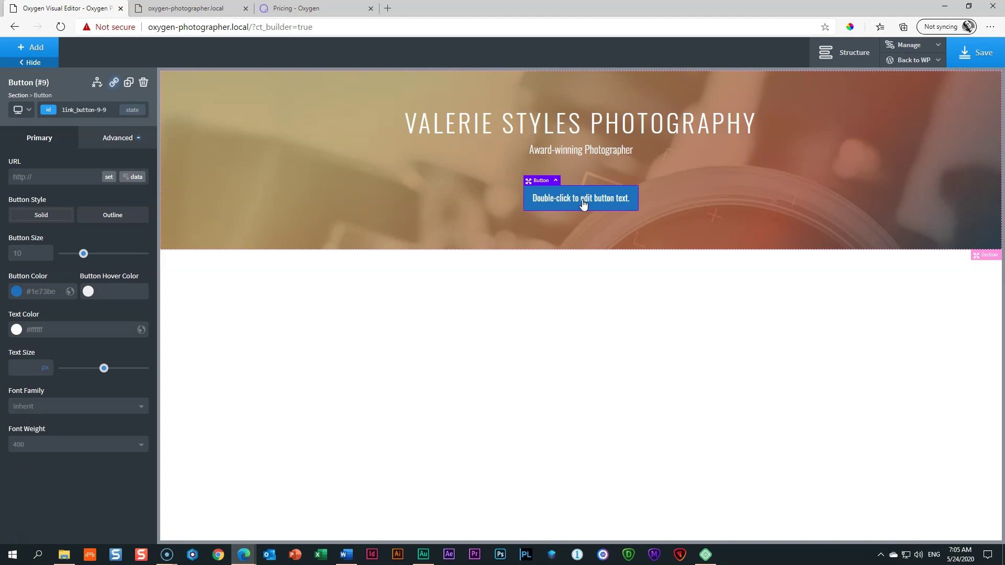
# Step: Give the button a 50px top margin in Advanced > Size & Spacing
pyautogui.click(113, 142)
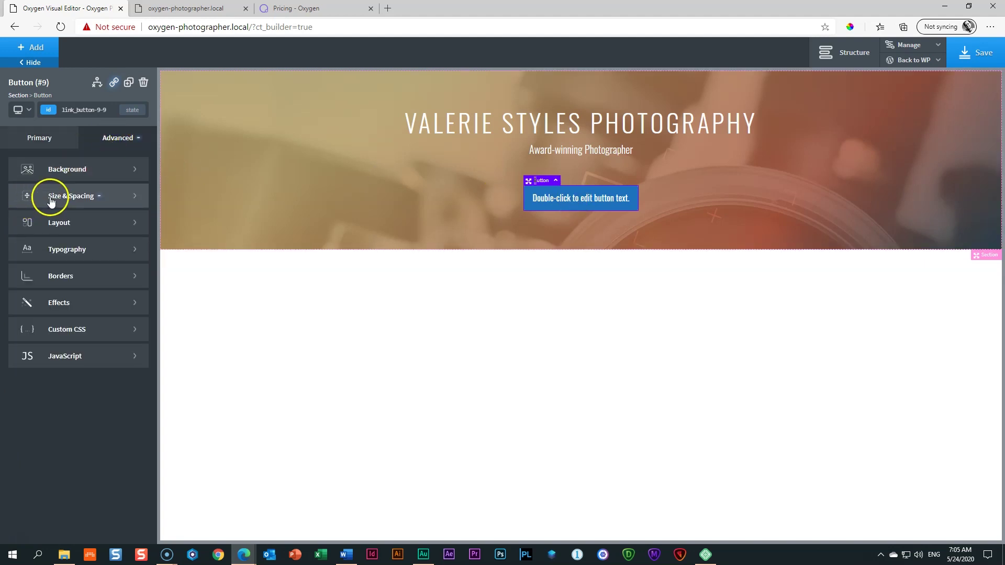
pyautogui.click(75, 202)
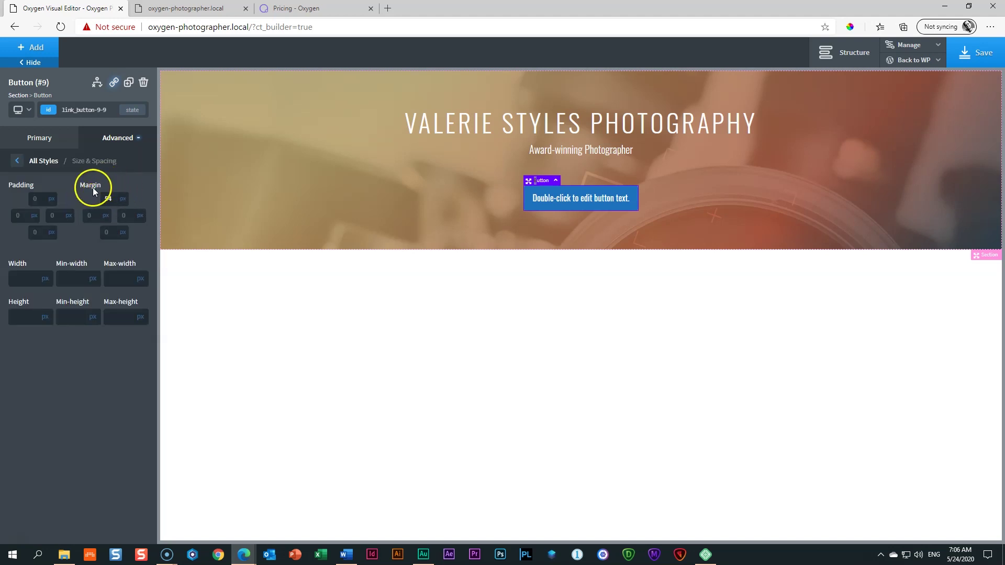
pyautogui.click(108, 199)
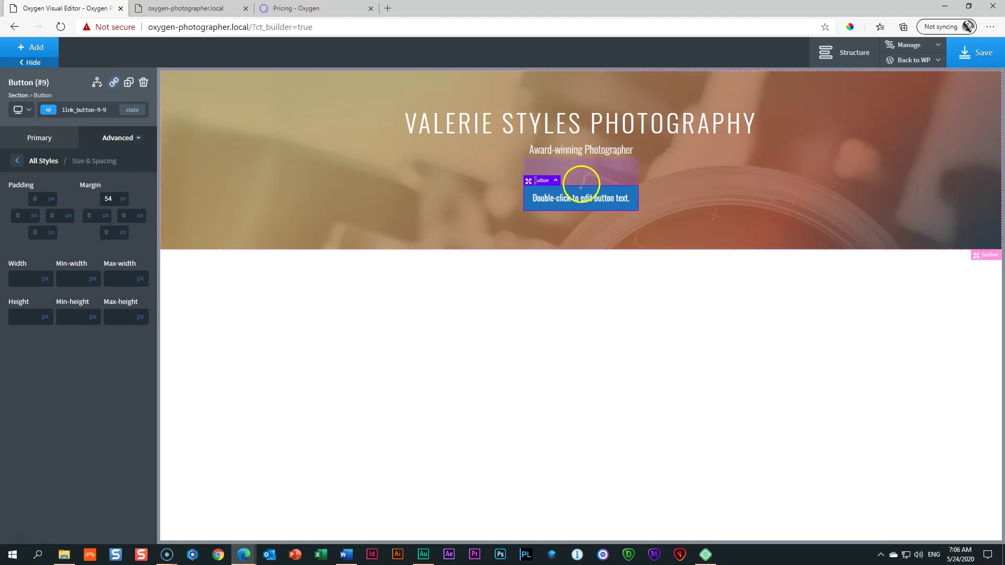
pyautogui.click(581, 181)
pyautogui.moveTo(582, 181); pyautogui.dragTo(579, 246)
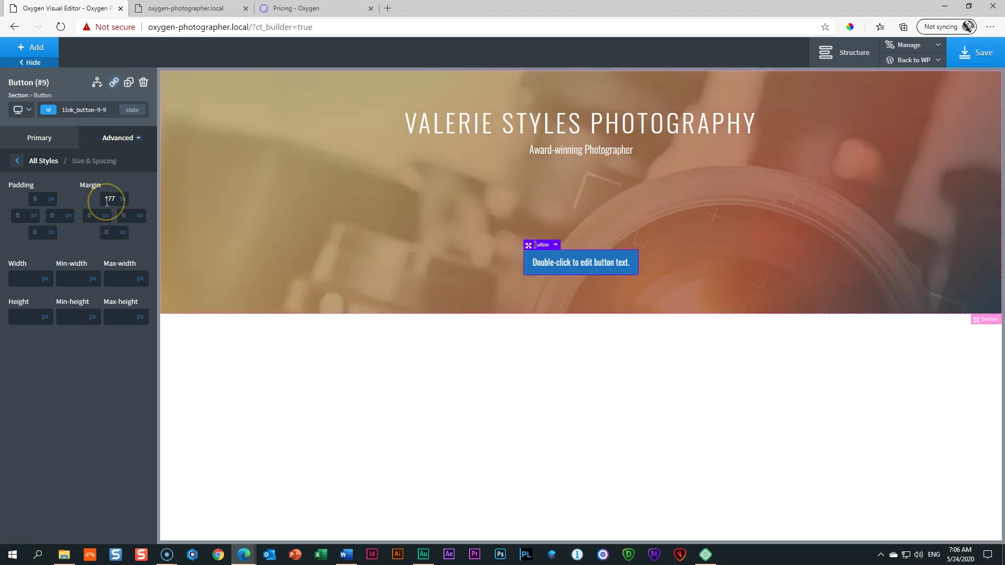
pyautogui.moveTo(591, 240); pyautogui.dragTo(592, 190)
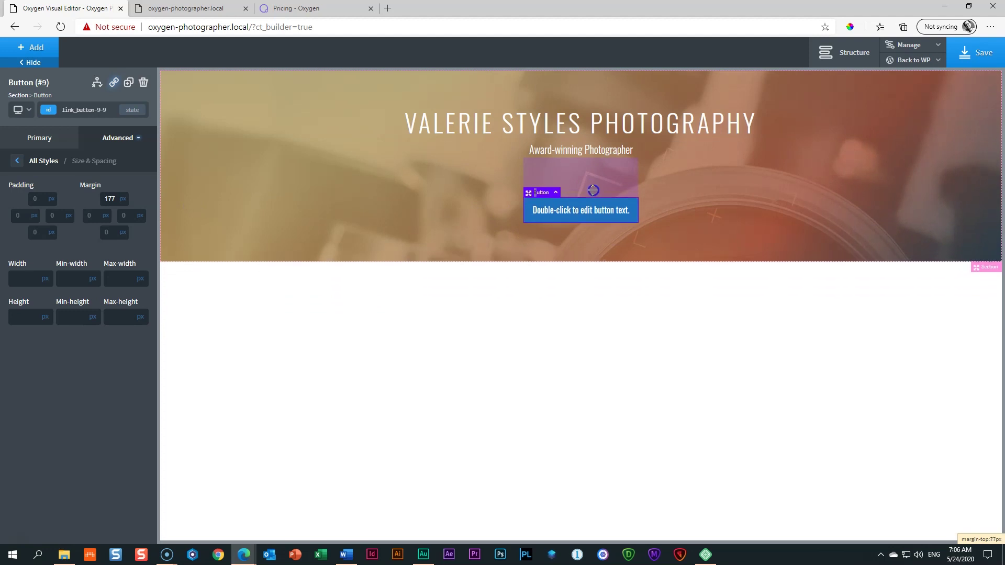
pyautogui.doubleClick(106, 198)
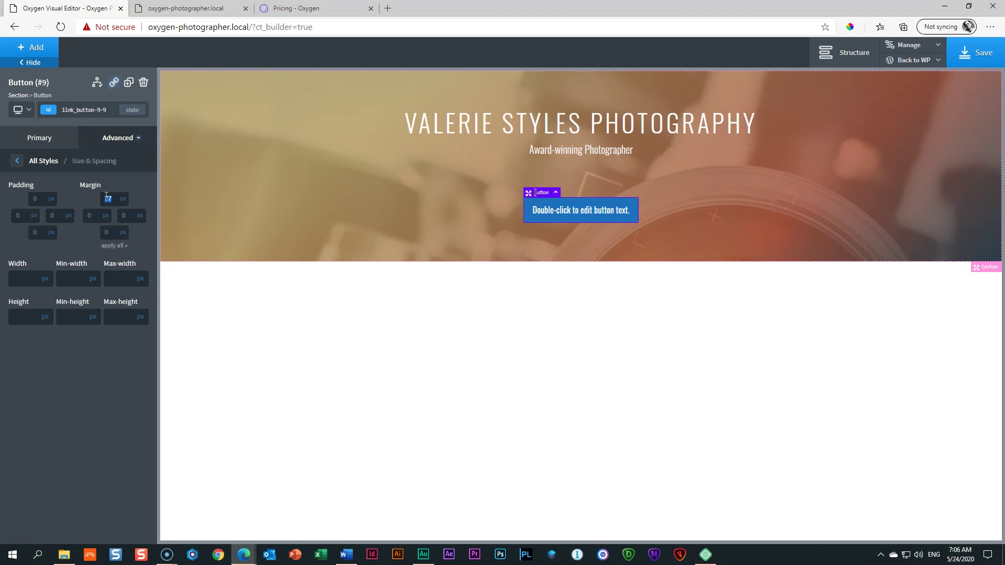
pyautogui.write('50')
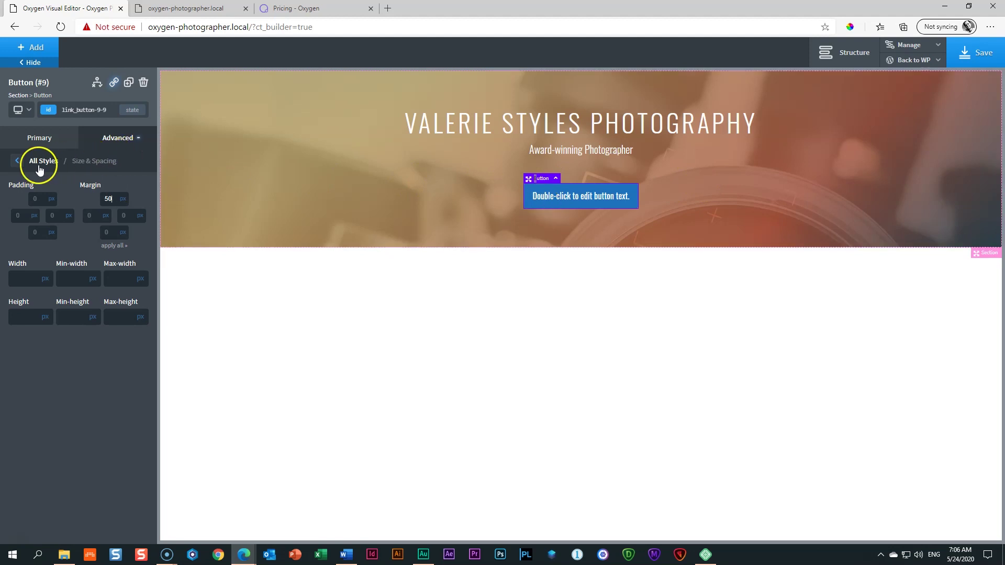
pyautogui.click(15, 165)
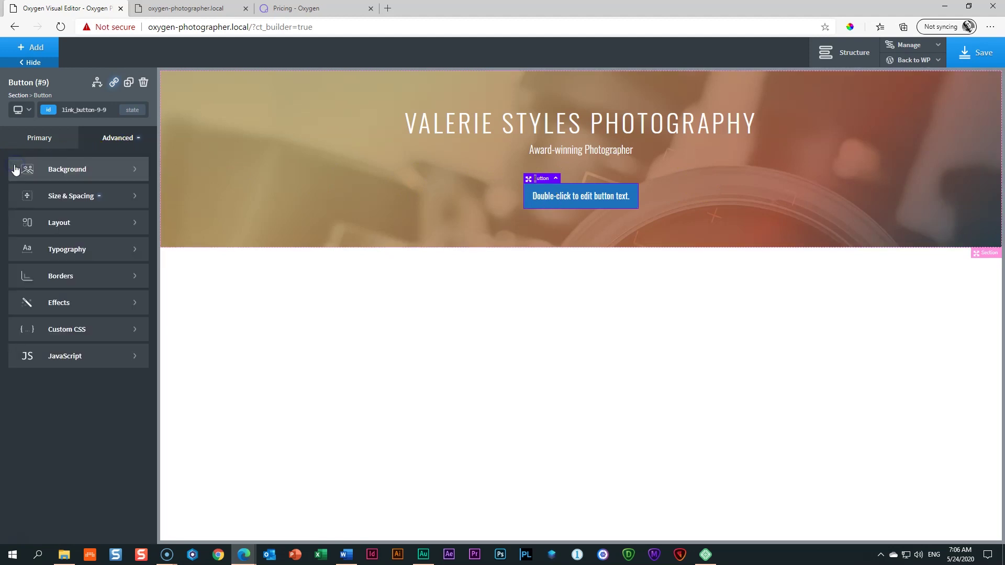
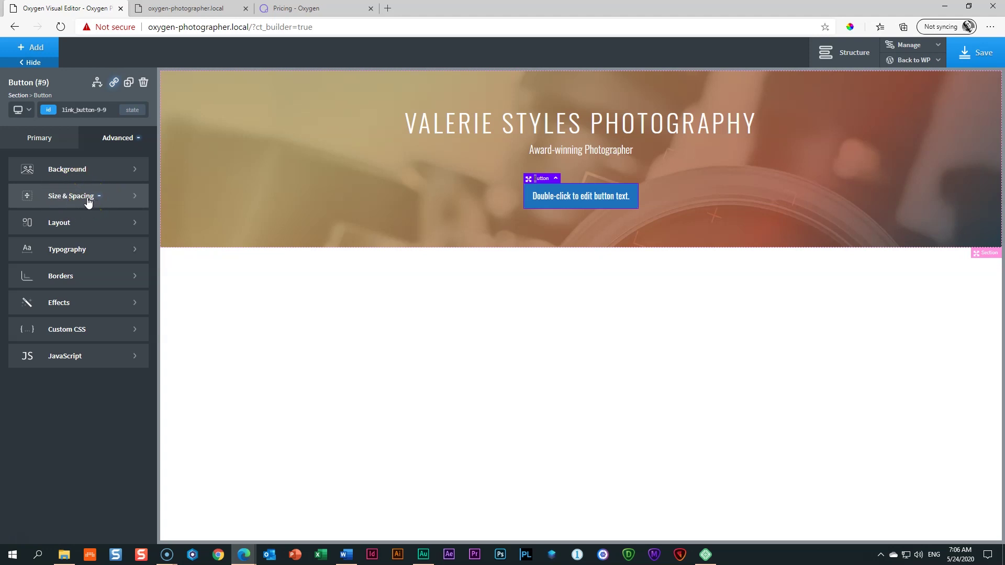
# Step: After checking the button's spacing, relabel the hero button 'Download my portfolio'
pyautogui.click(89, 203)
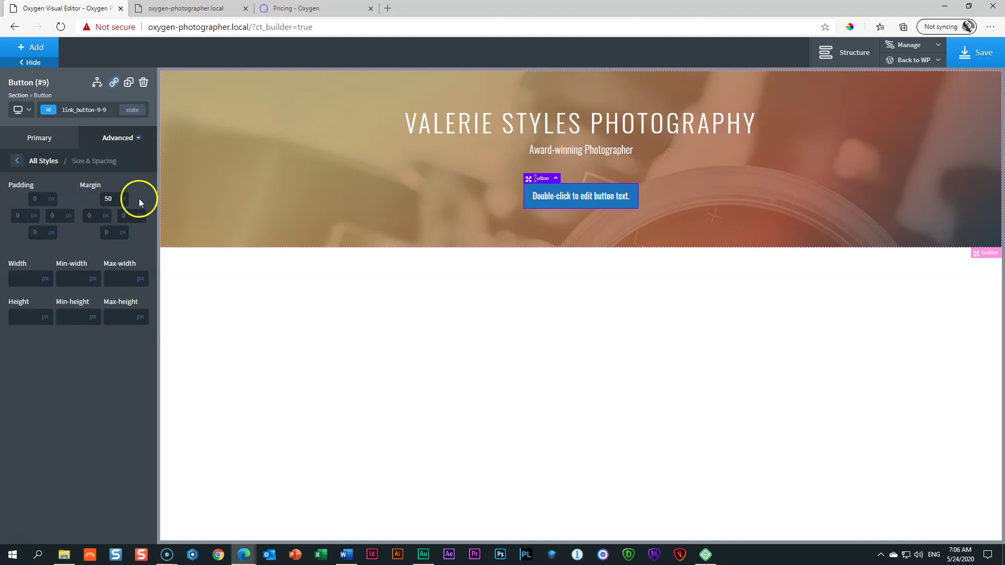
pyautogui.click(17, 160)
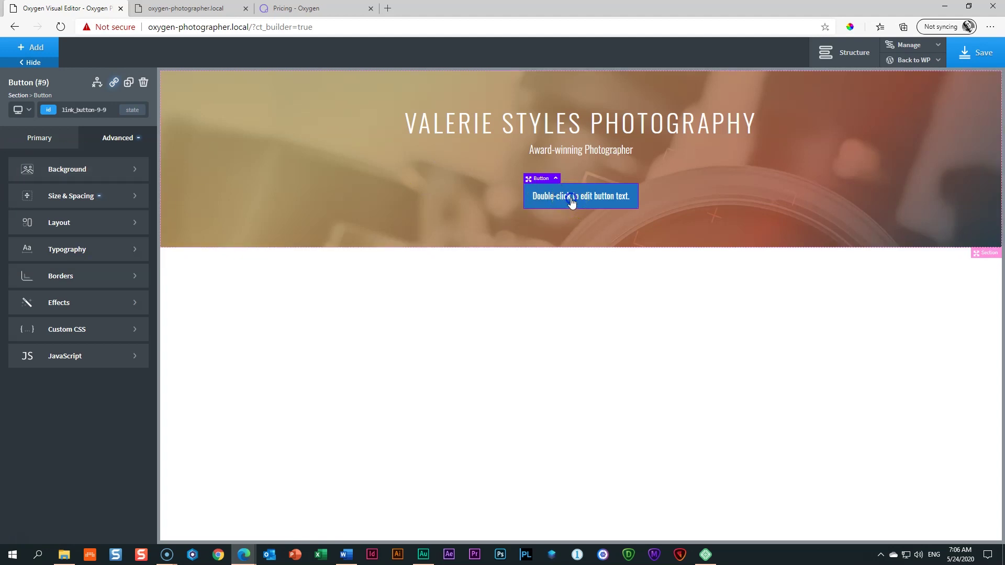
pyautogui.doubleClick(572, 201)
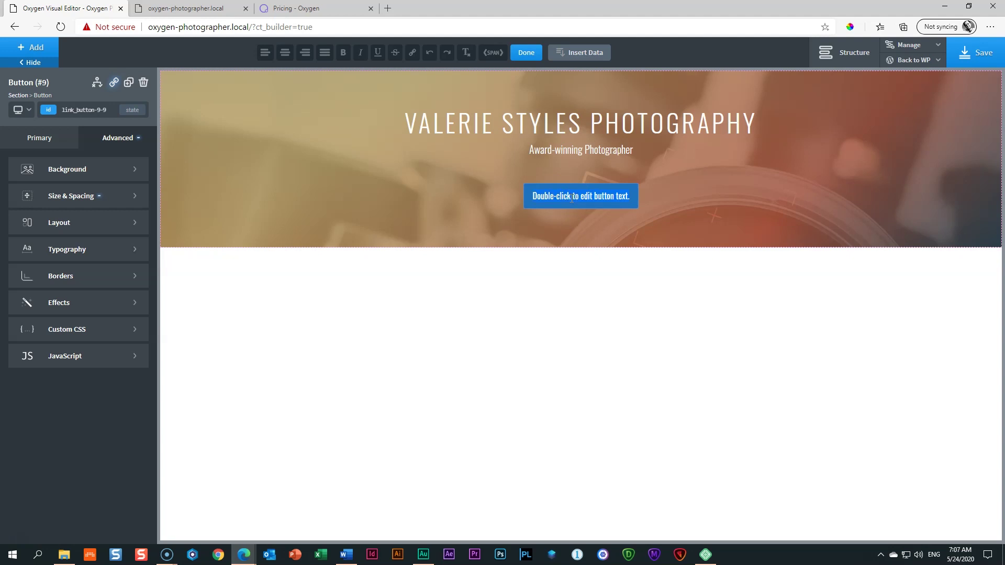
pyautogui.write('Download my portfolio')
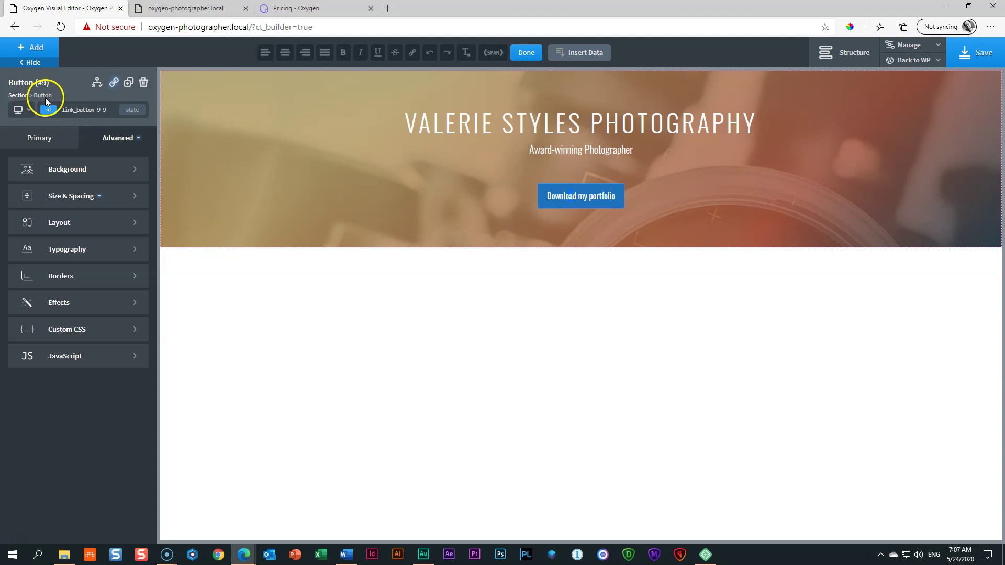
pyautogui.click(39, 139)
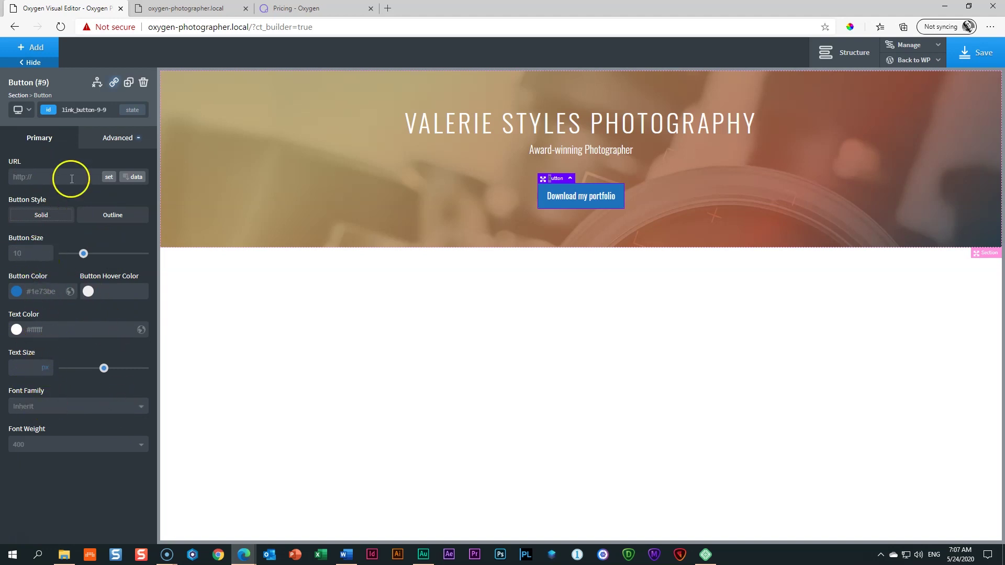
# Step: Make the button label uppercase with font weight 300 and 1px letter spacing in Typography
pyautogui.click(116, 139)
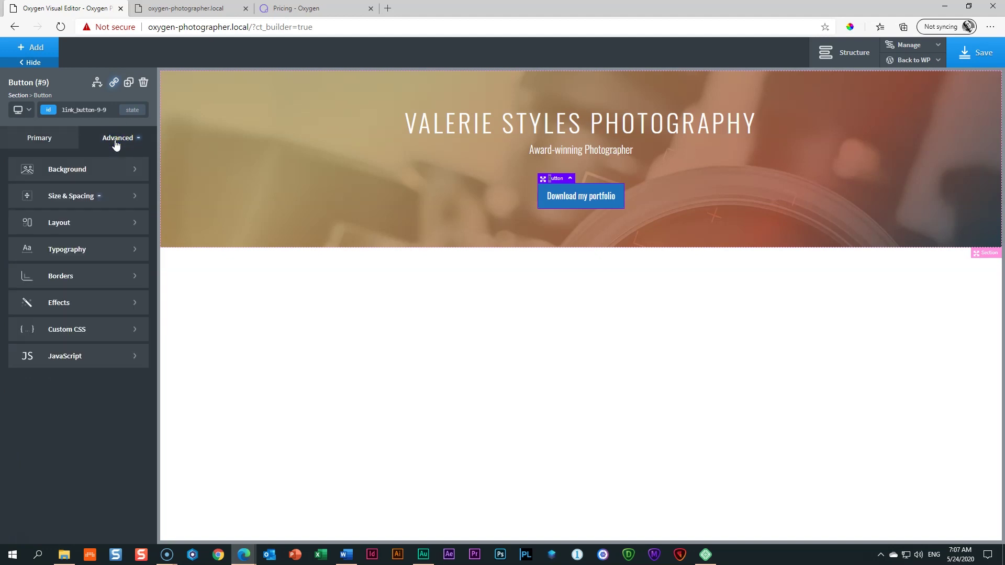
pyautogui.click(62, 251)
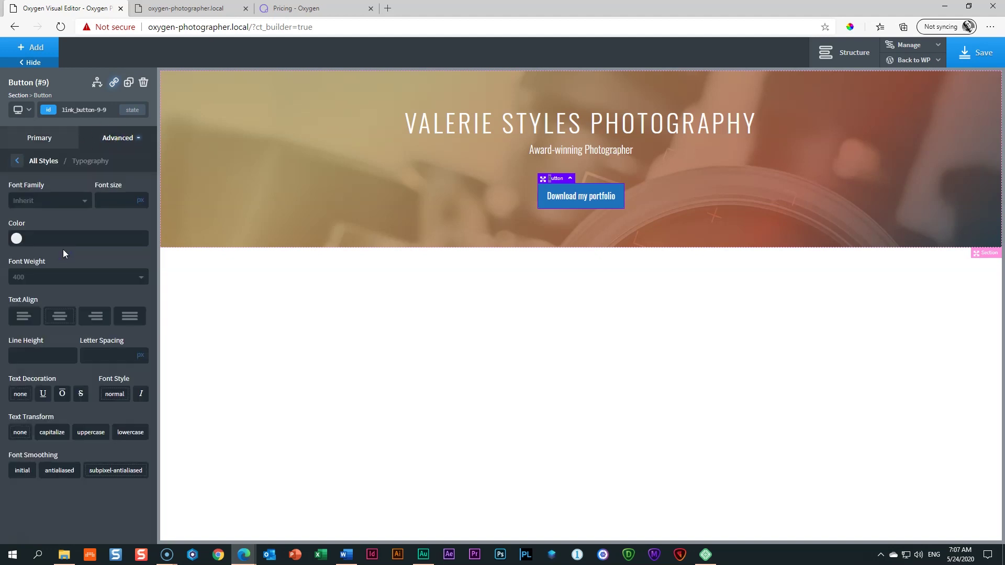
pyautogui.click(92, 432)
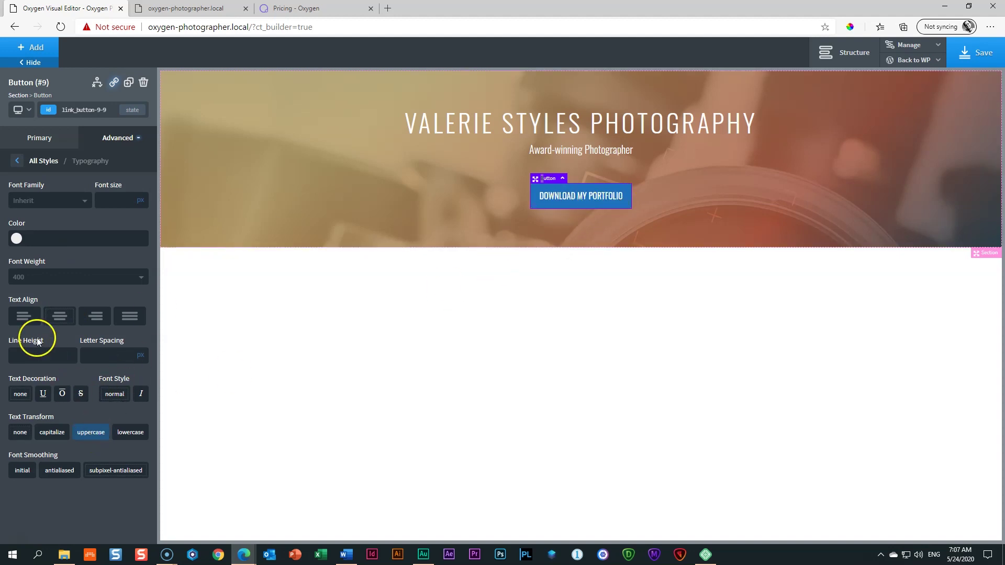
pyautogui.click(45, 282)
pyautogui.click(26, 336)
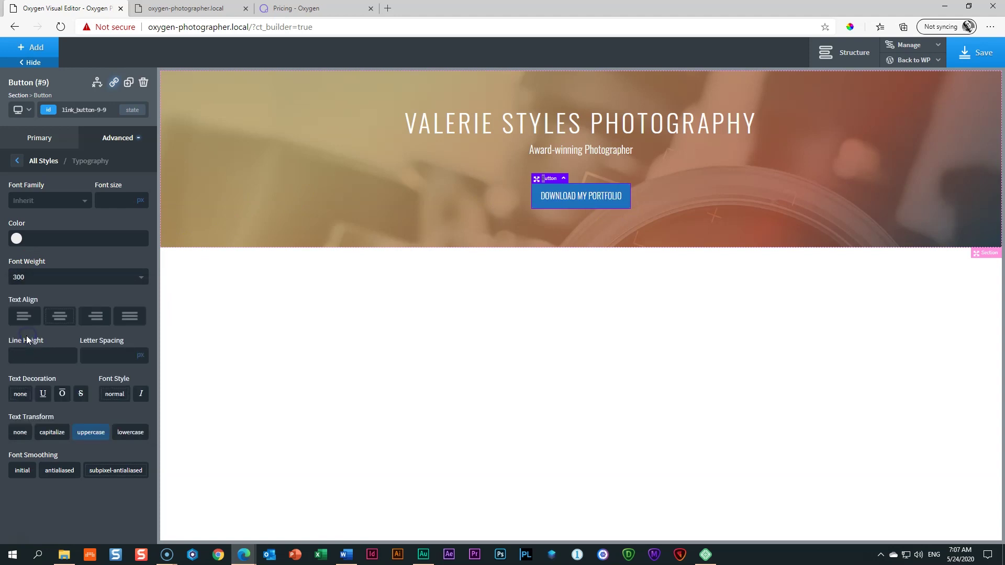
pyautogui.click(40, 279)
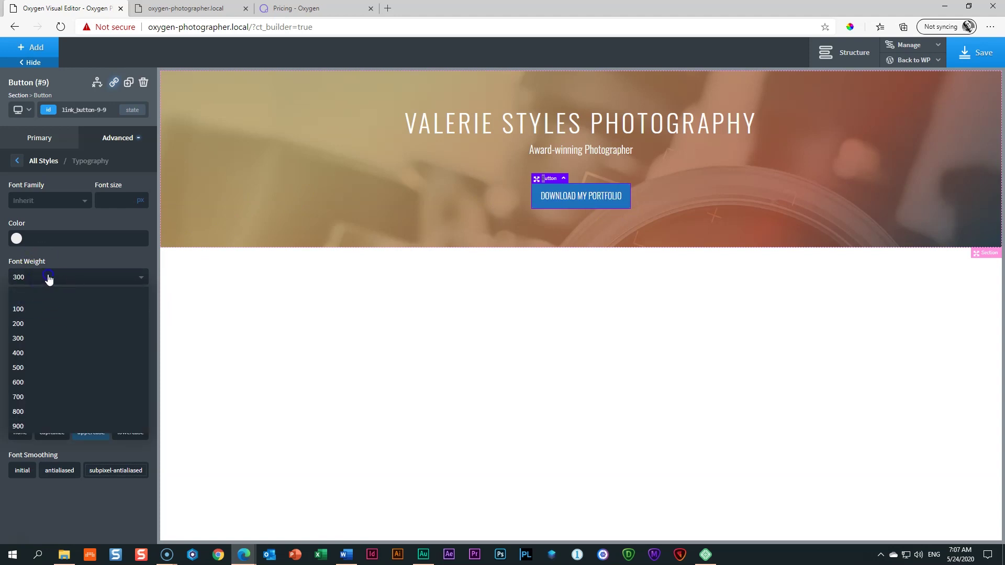
pyautogui.click(49, 279)
pyautogui.click(102, 359)
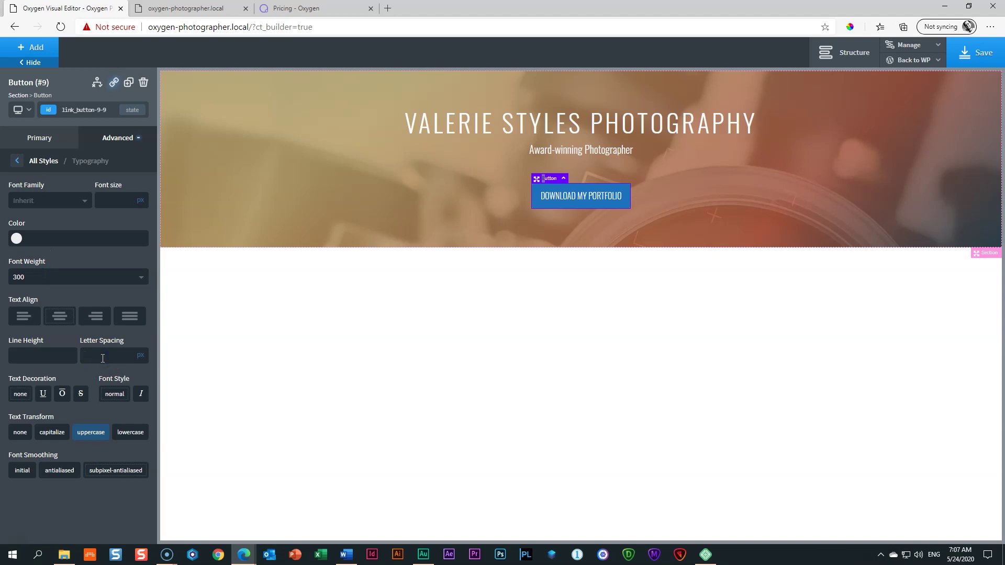
pyautogui.write('2')
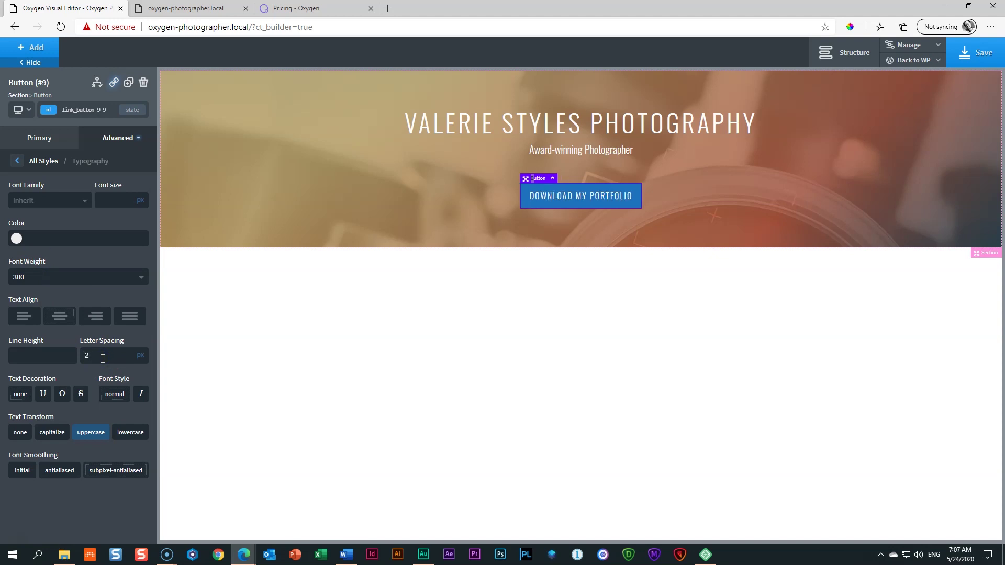
pyautogui.press('BackSpace')
pyautogui.write('1')
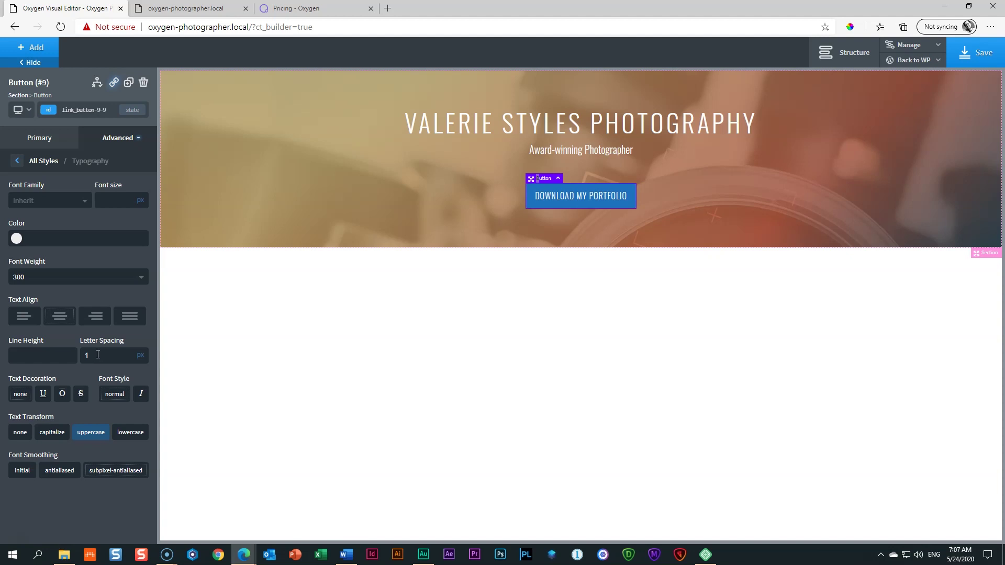
pyautogui.click(116, 350)
# Step: Set the button colour to the gold global colour with its alpha lowered for semi-transparency
pyautogui.click(38, 139)
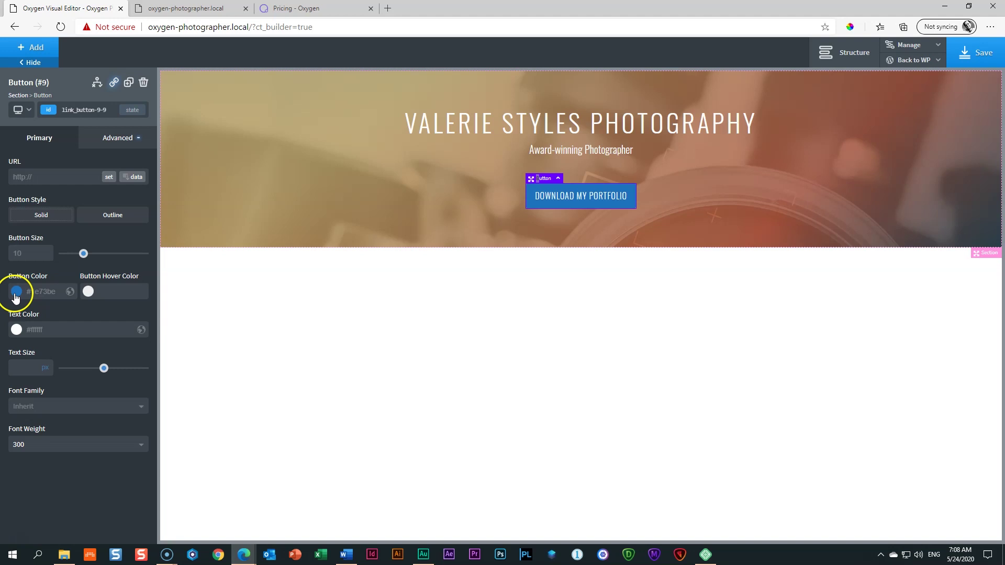
pyautogui.click(15, 293)
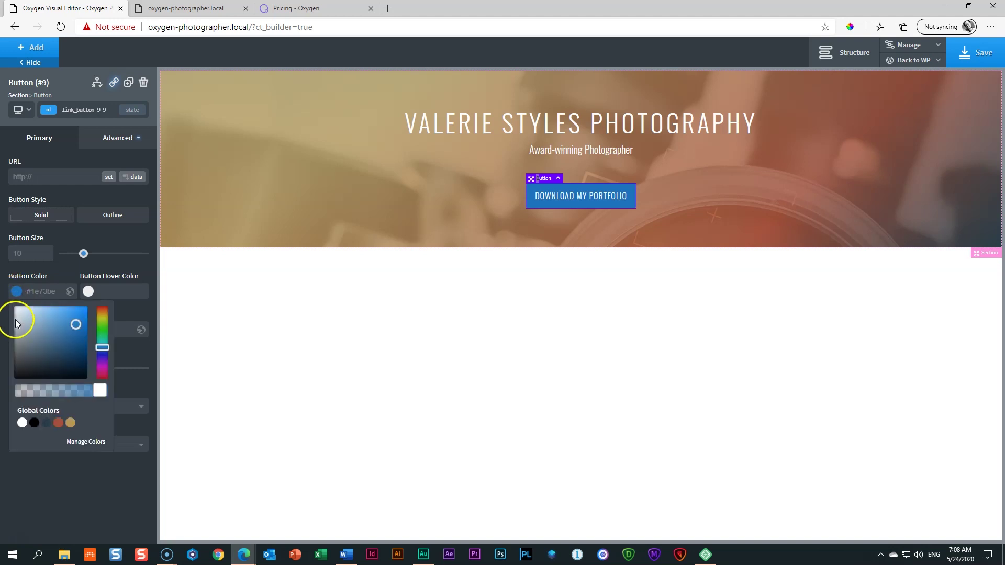
pyautogui.click(72, 424)
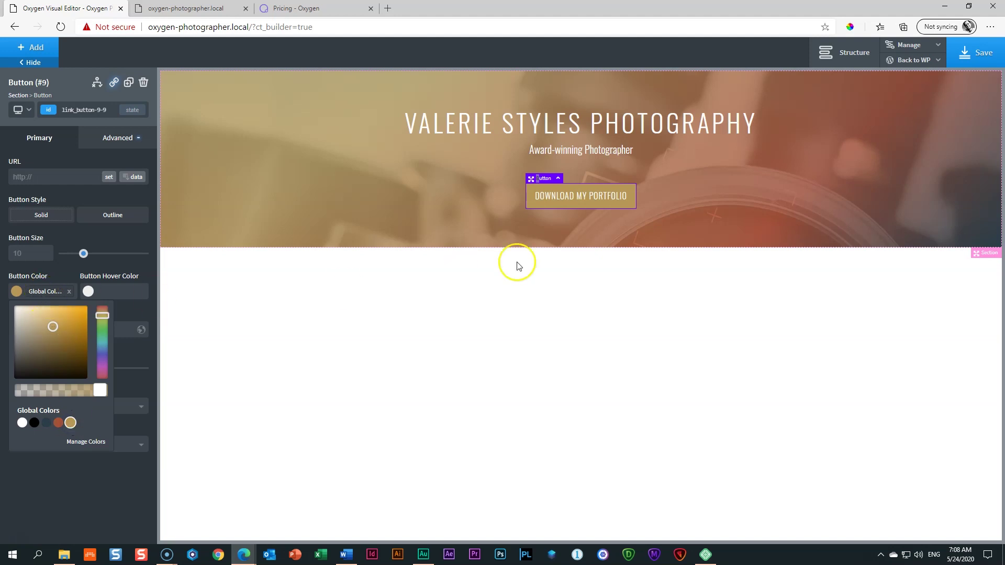
pyautogui.moveTo(95, 391); pyautogui.dragTo(71, 396)
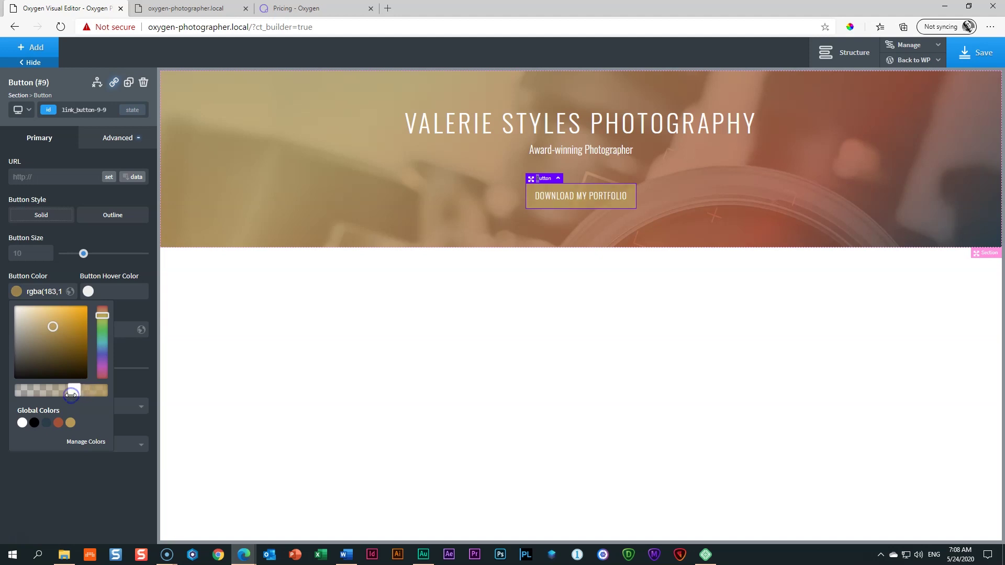
pyautogui.moveTo(75, 389); pyautogui.dragTo(70, 392)
pyautogui.click(397, 241)
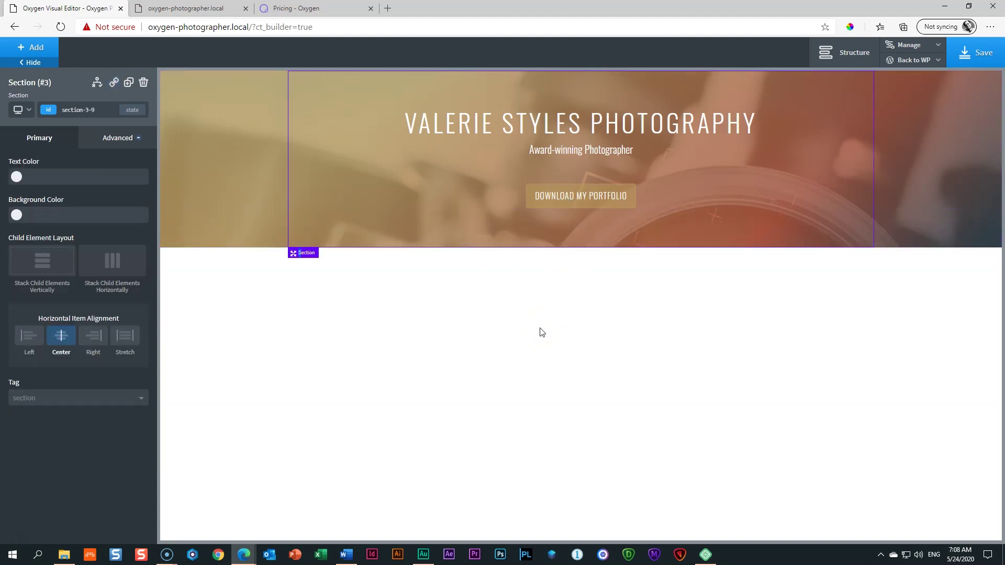
# Step: Save the design and refresh the live homepage to see the styled button
pyautogui.click(970, 51)
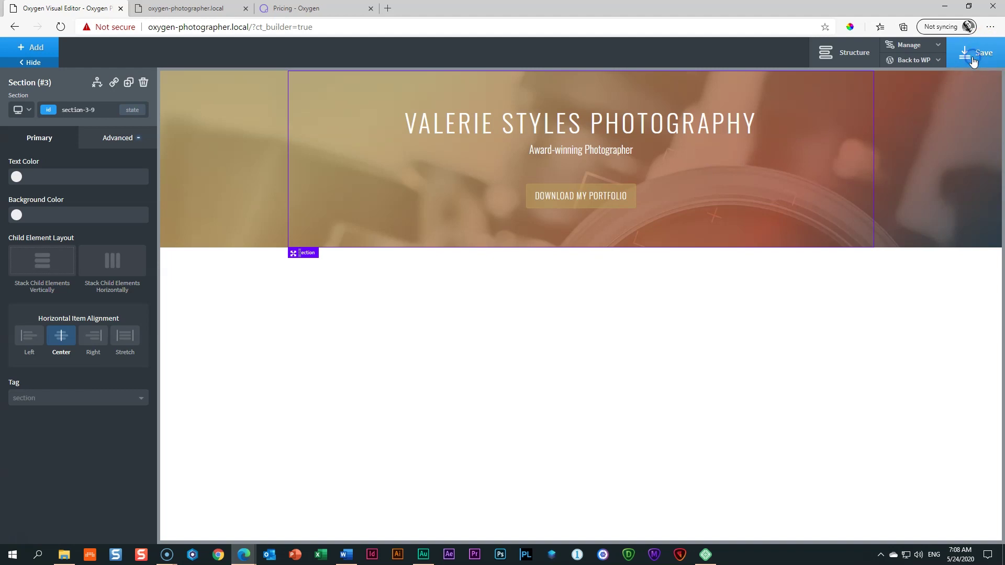
pyautogui.click(186, 8)
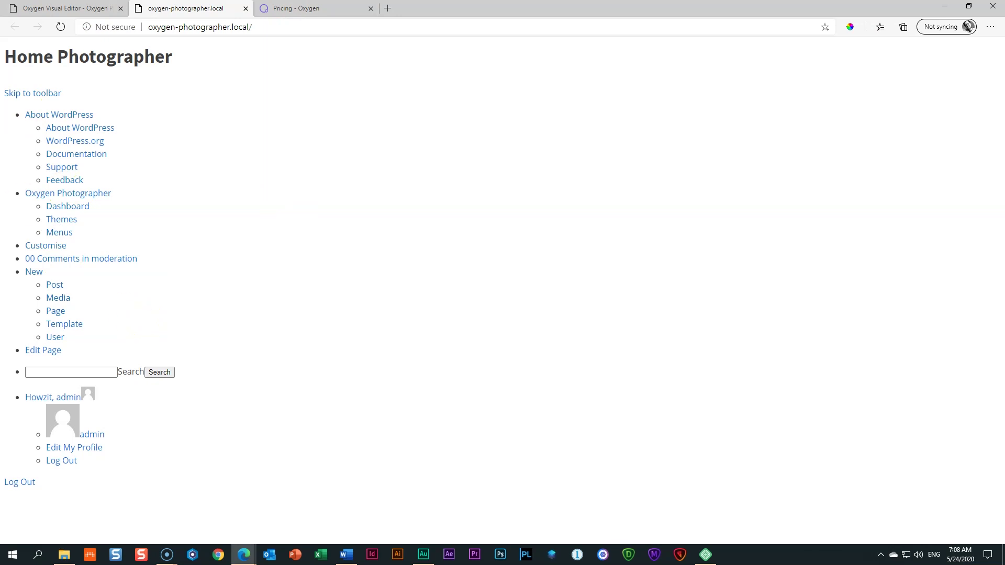
pyautogui.click(61, 27)
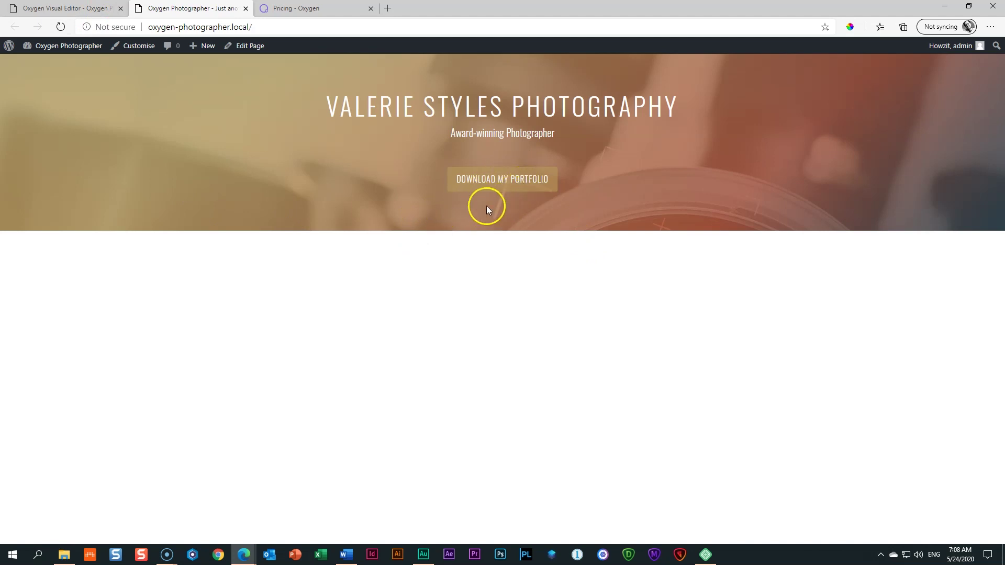
# Step: Give the portfolio button the gold #b79858 global colour as its hover colour and save
pyautogui.click(97, 9)
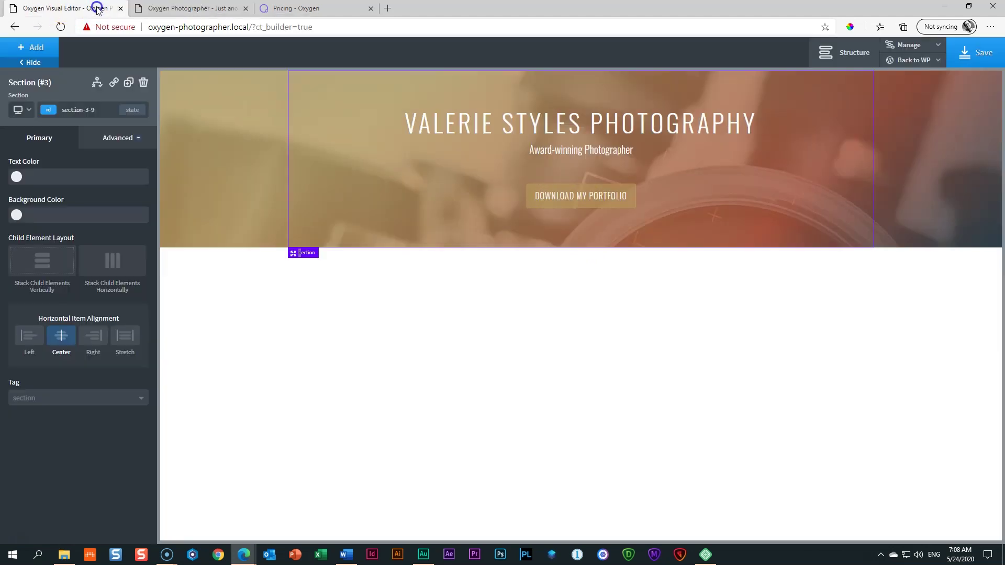
pyautogui.click(575, 200)
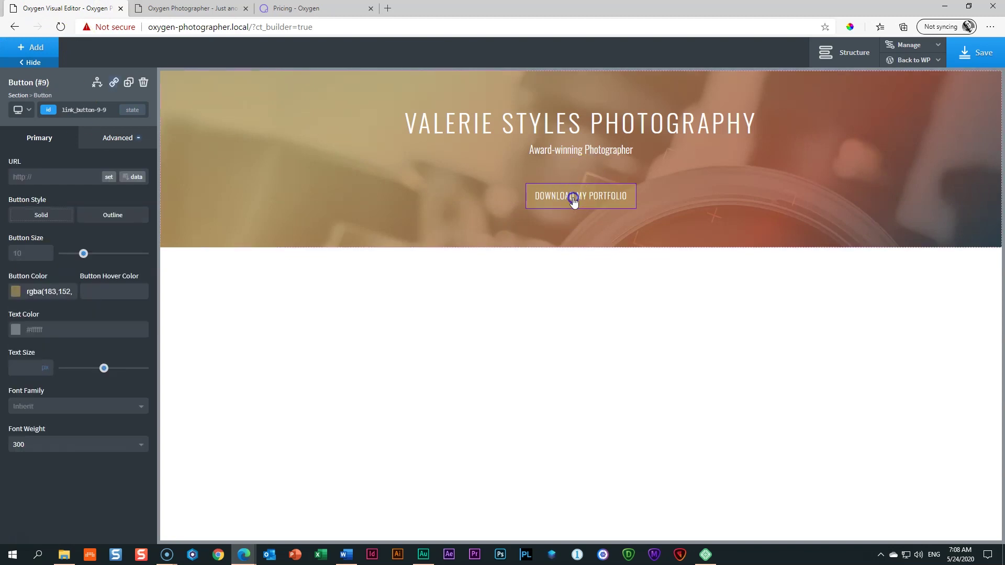
pyautogui.click(89, 292)
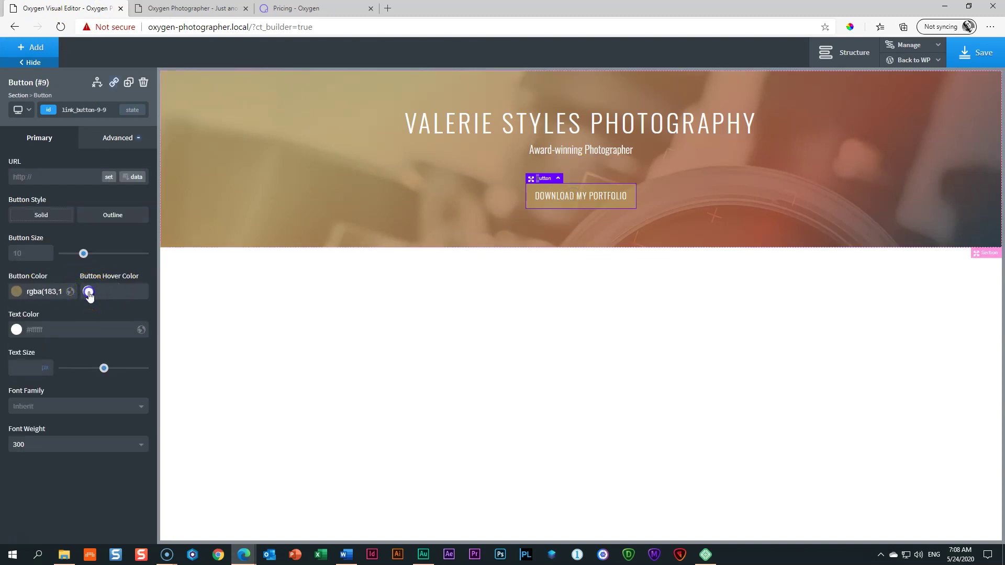
pyautogui.click(116, 423)
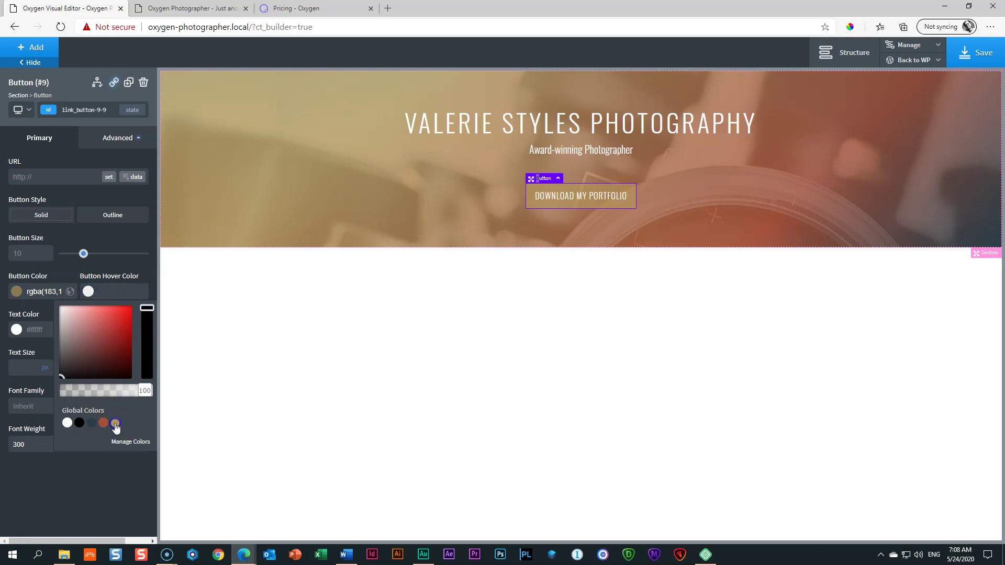
pyautogui.moveTo(142, 391); pyautogui.dragTo(164, 394)
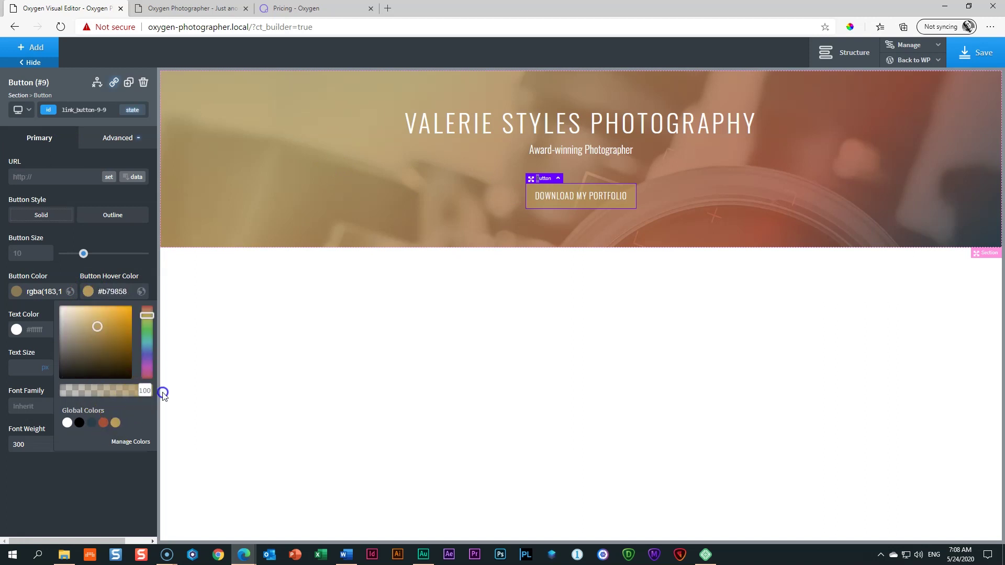
pyautogui.click(145, 272)
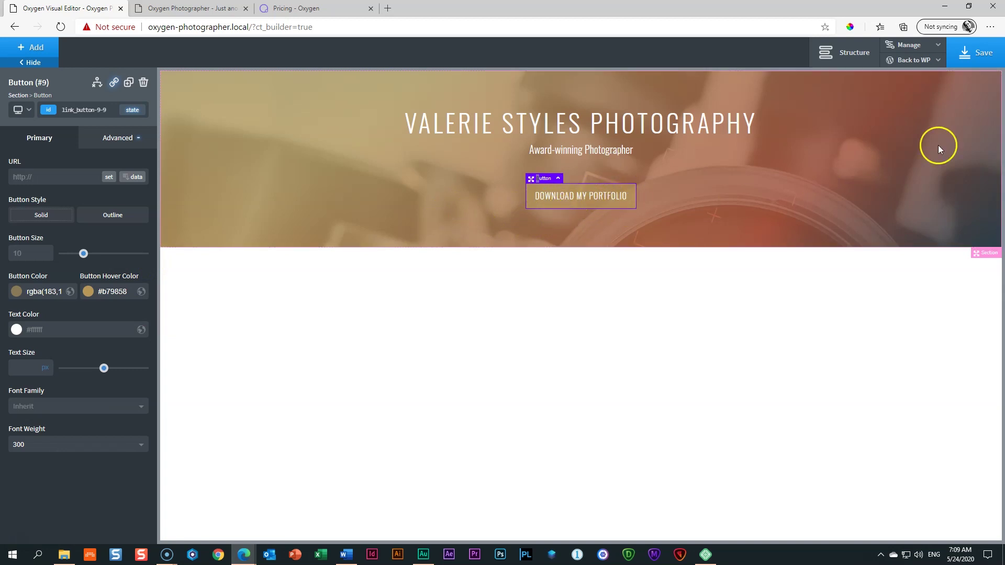
pyautogui.click(977, 51)
# Step: Reload the live homepage to check the button, revisit the editor, then return to the live site tab
pyautogui.click(157, 8)
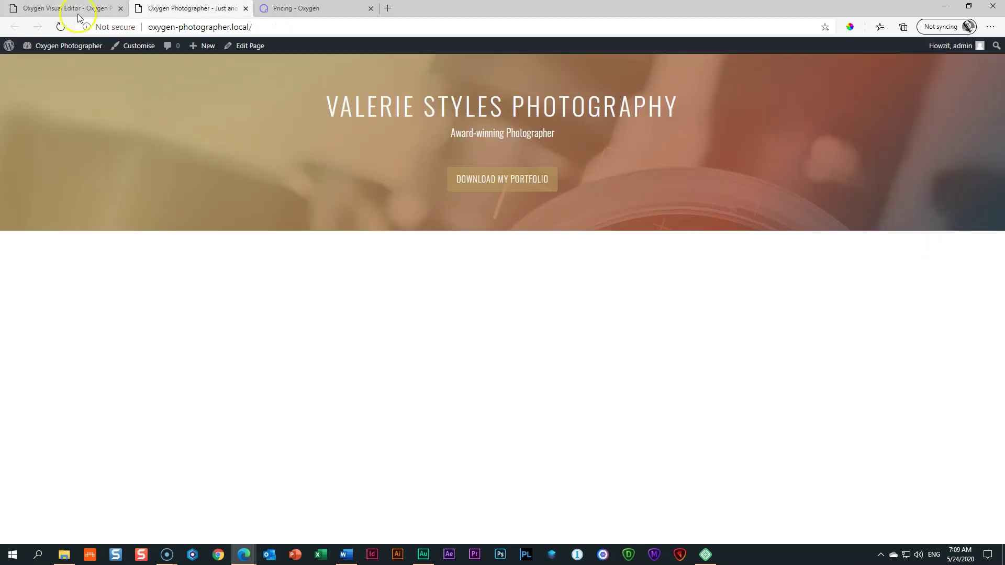
pyautogui.click(60, 27)
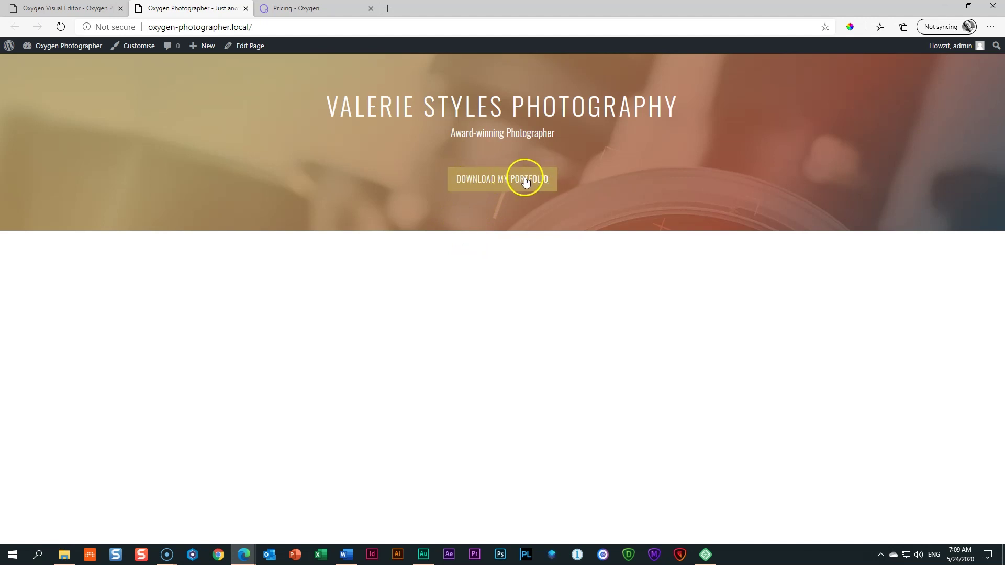
pyautogui.click(94, 8)
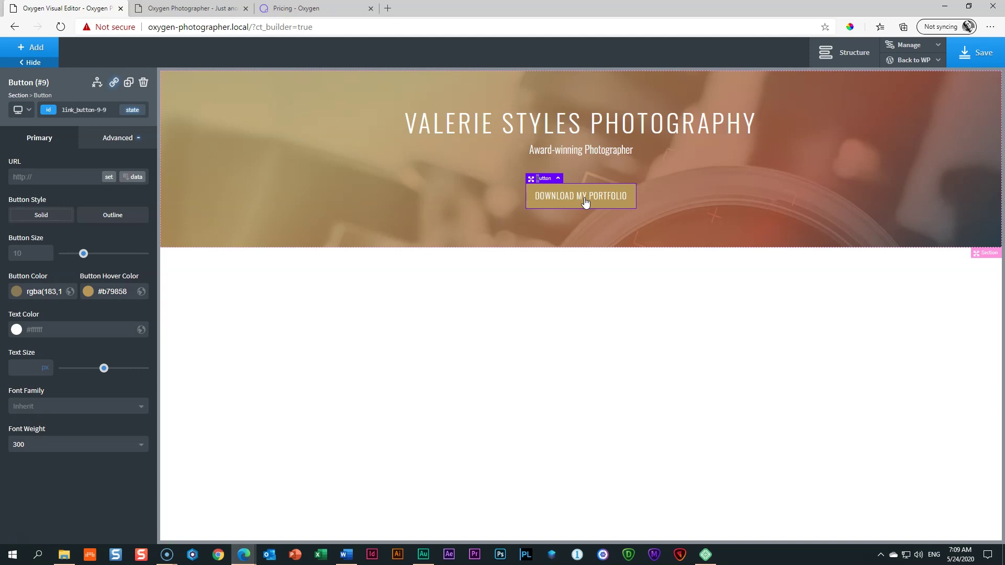
pyautogui.click(573, 199)
pyautogui.click(199, 6)
# Step: Copy My_Portfolio.pdf's link URL from the Media Library, then go back to the Oxygen editor
pyautogui.click(57, 47)
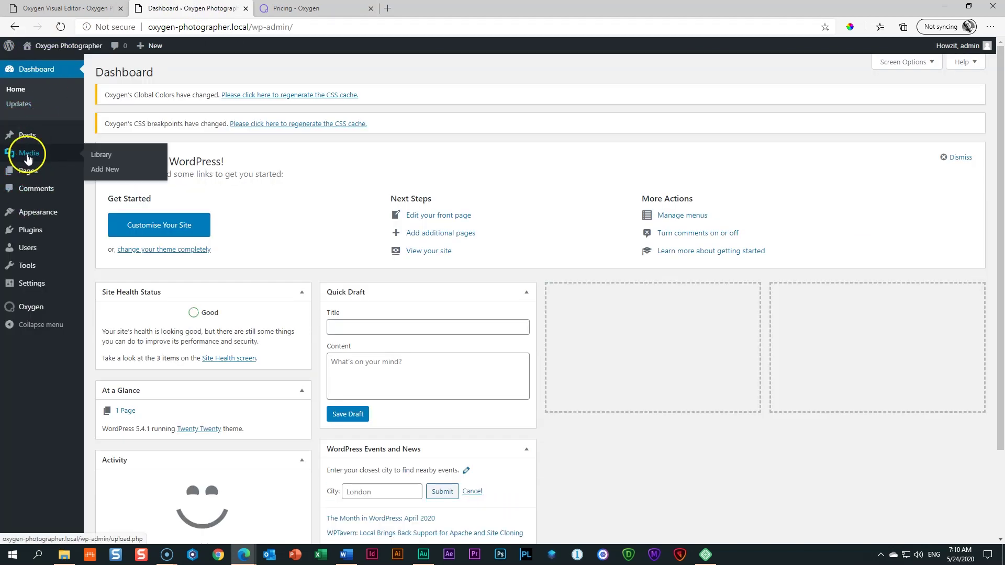
pyautogui.click(100, 156)
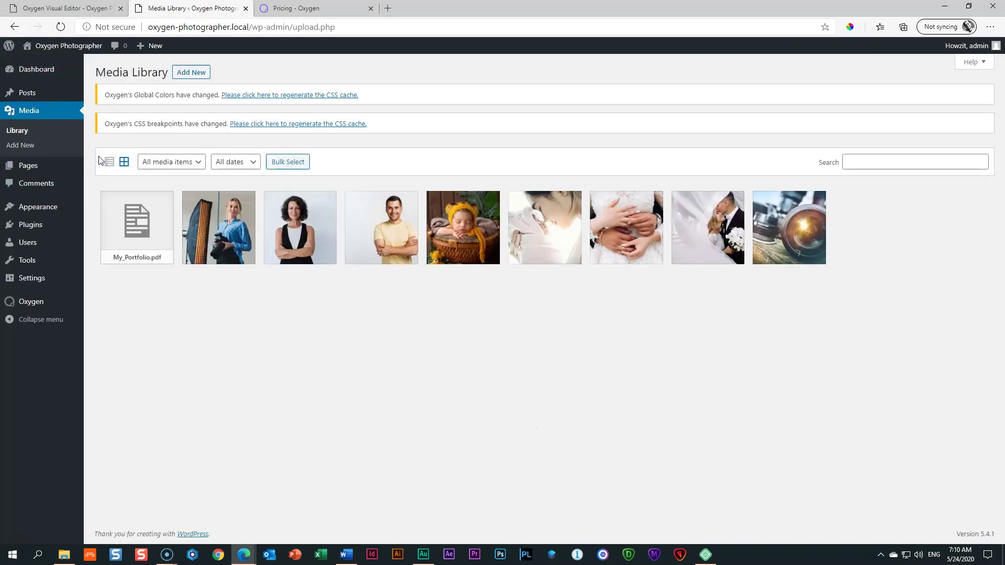
pyautogui.click(140, 237)
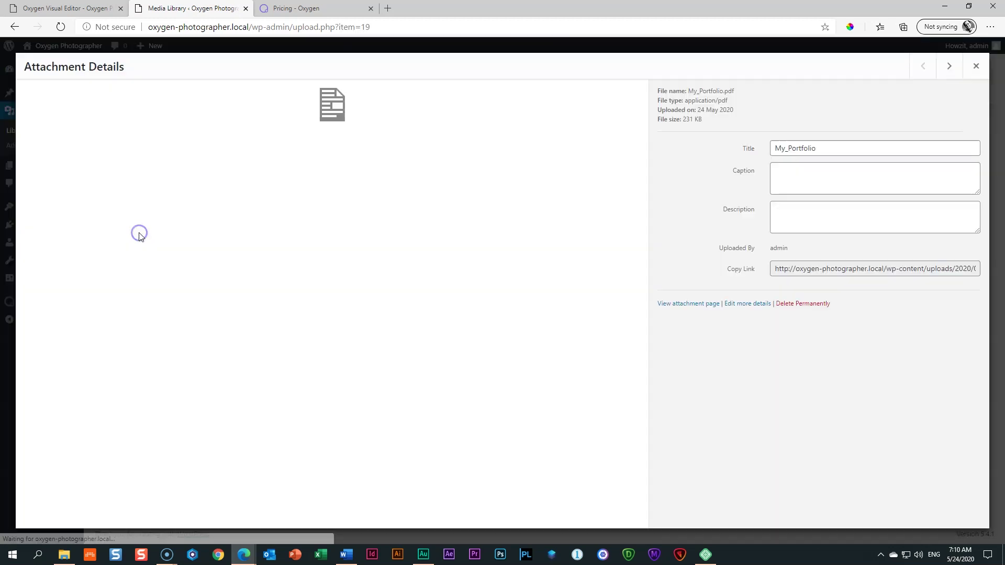
pyautogui.click(890, 272)
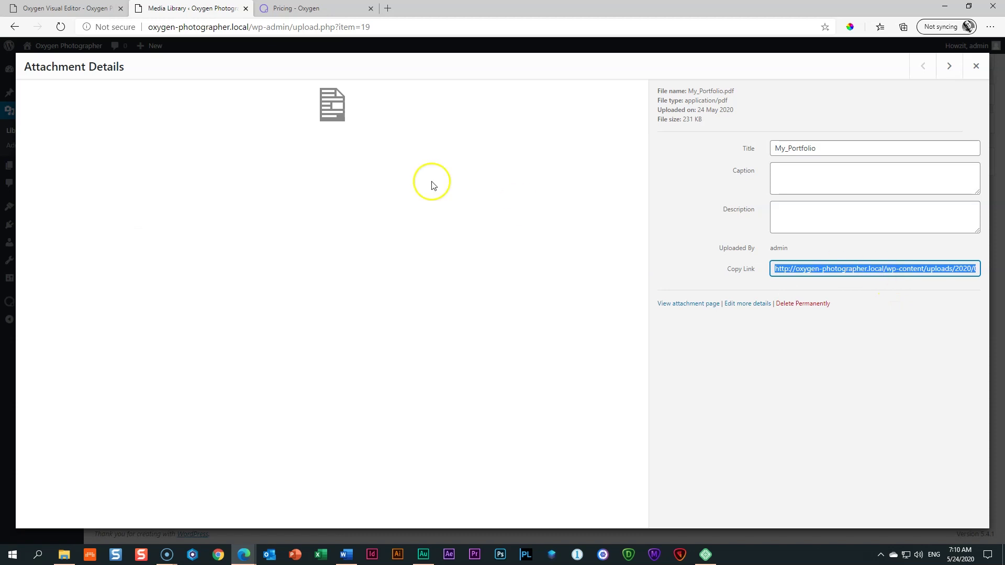
pyautogui.click(976, 65)
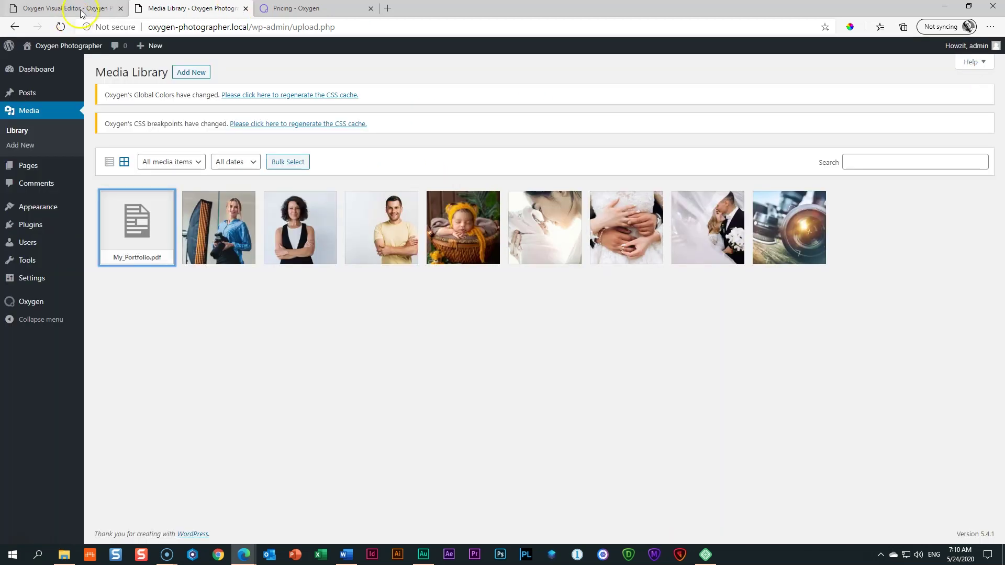
pyautogui.click(87, 8)
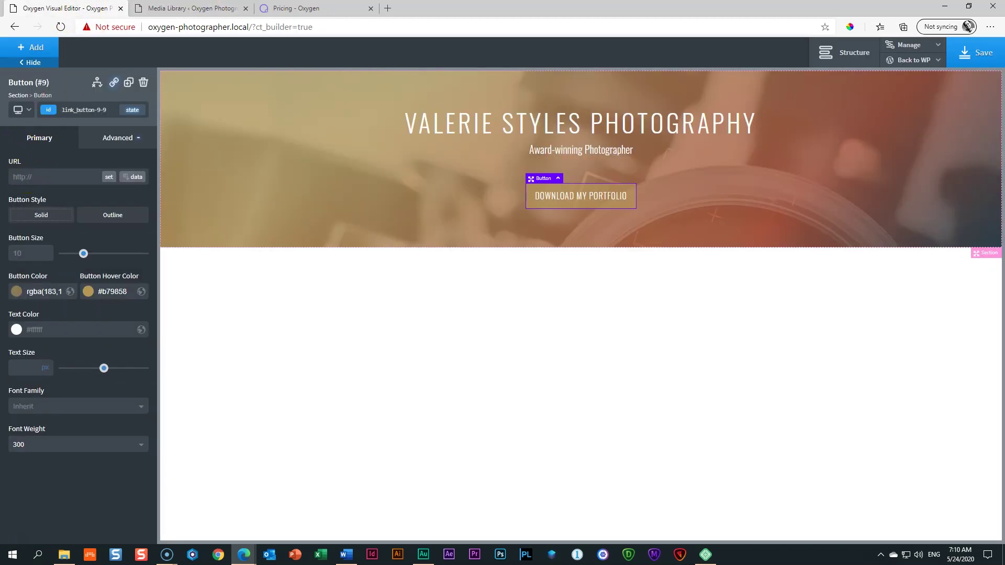
# Step: Paste the PDF URL as the button link, set it to open in a new tab, and save
pyautogui.click(42, 176)
pyautogui.hotkey('ctrl', 'v')
pyautogui.click(108, 178)
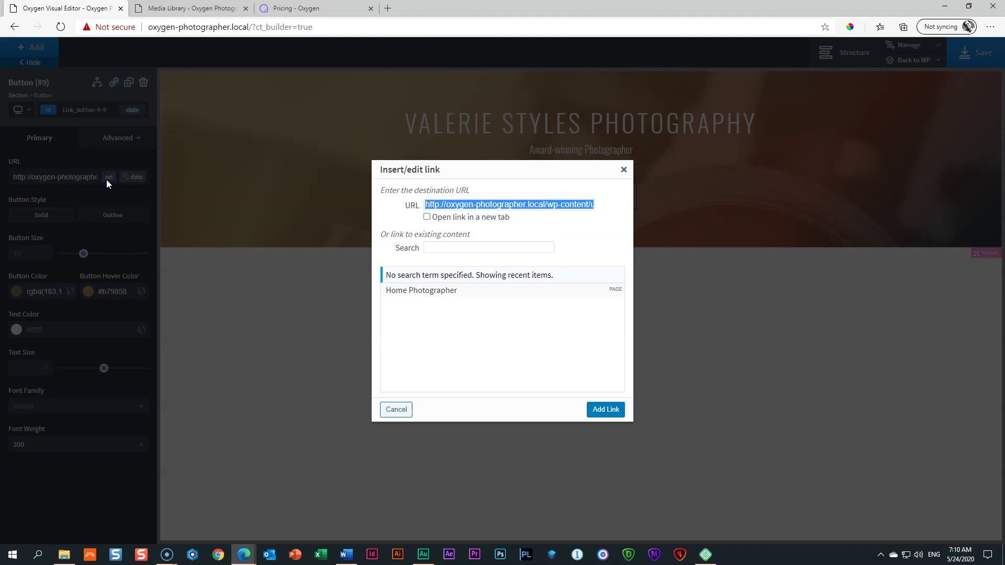
pyautogui.click(427, 217)
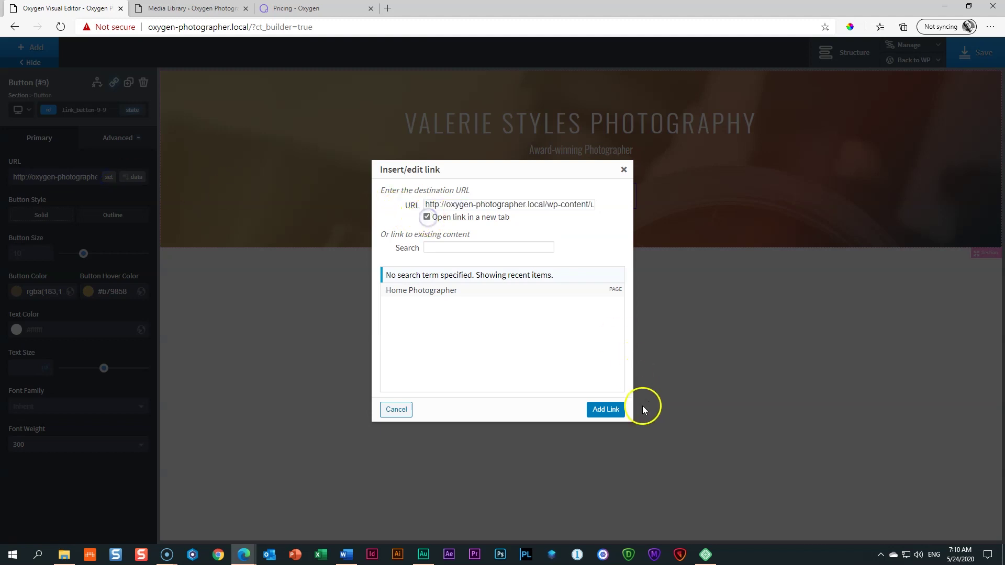
pyautogui.click(605, 410)
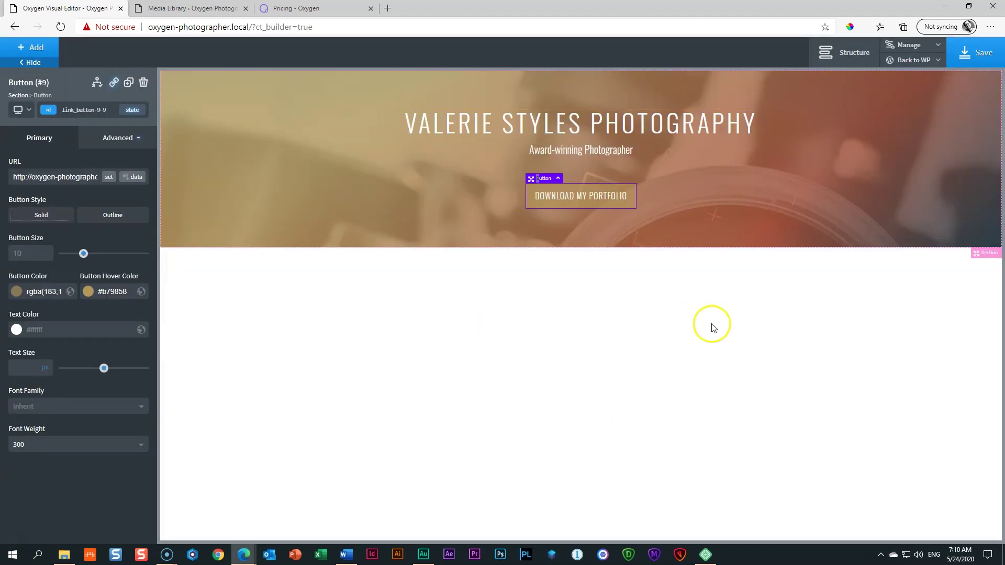
pyautogui.click(970, 53)
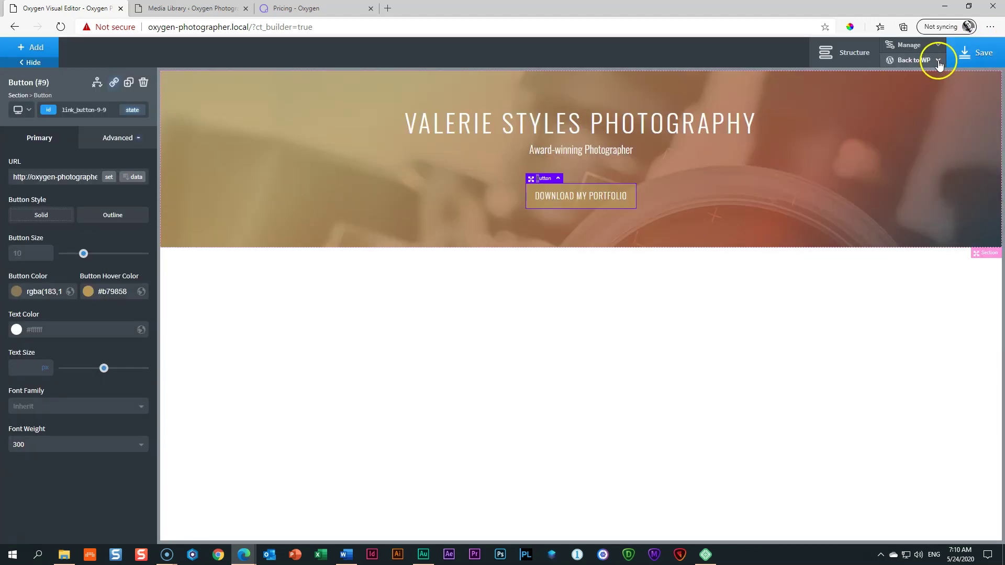
pyautogui.click(939, 61)
# Step: View the frontend and confirm the portfolio button opens My_Portfolio.pdf
pyautogui.click(914, 95)
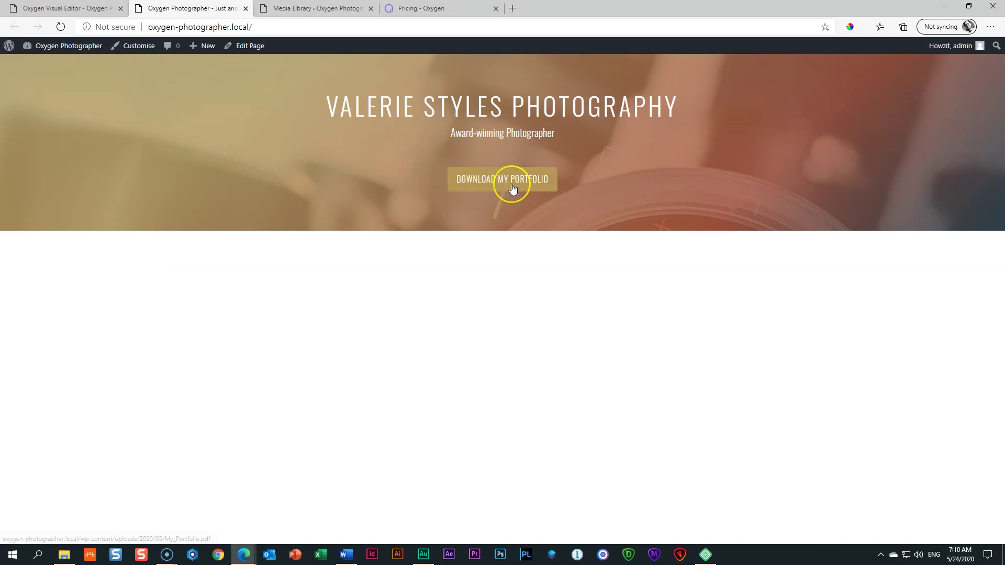
pyautogui.click(513, 187)
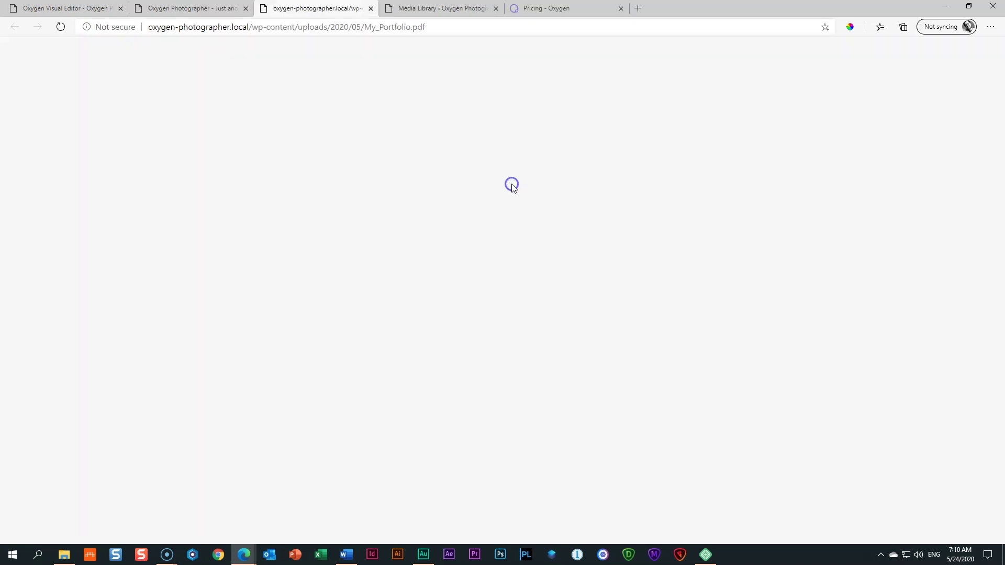
pyautogui.scroll(-15, 370, 283)
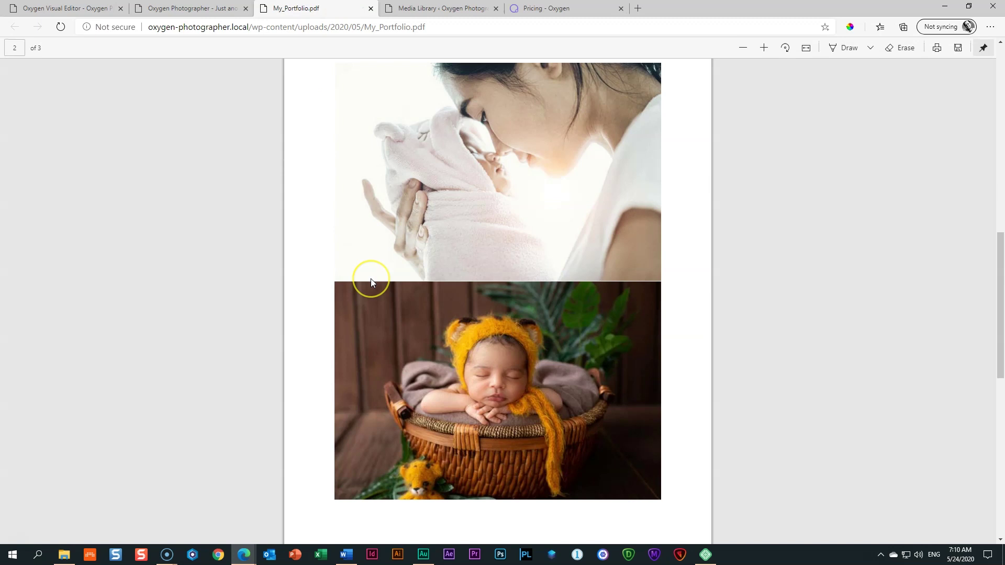
pyautogui.scroll(8, 372, 283)
pyautogui.scroll(5, 373, 283)
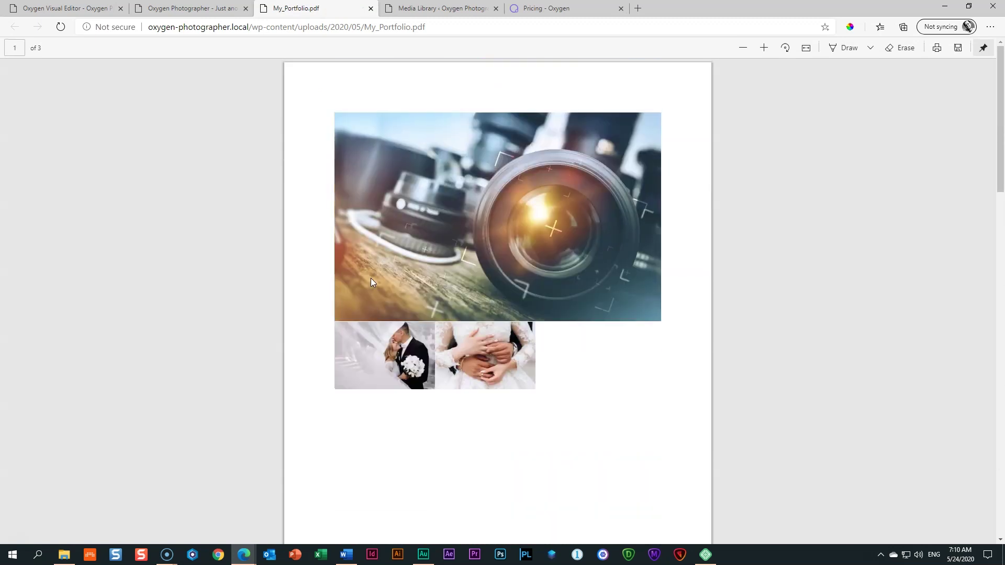
# Step: Close the PDF, Media Library and Pricing tabs and return to the Oxygen editor
pyautogui.click(371, 9)
pyautogui.click(296, 9)
pyautogui.click(372, 8)
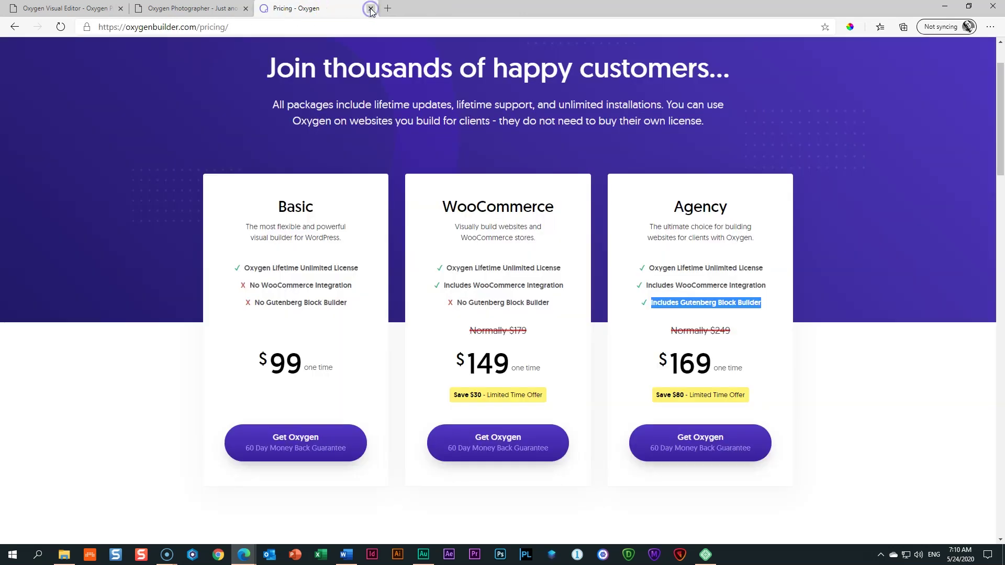
pyautogui.click(372, 8)
pyautogui.click(78, 8)
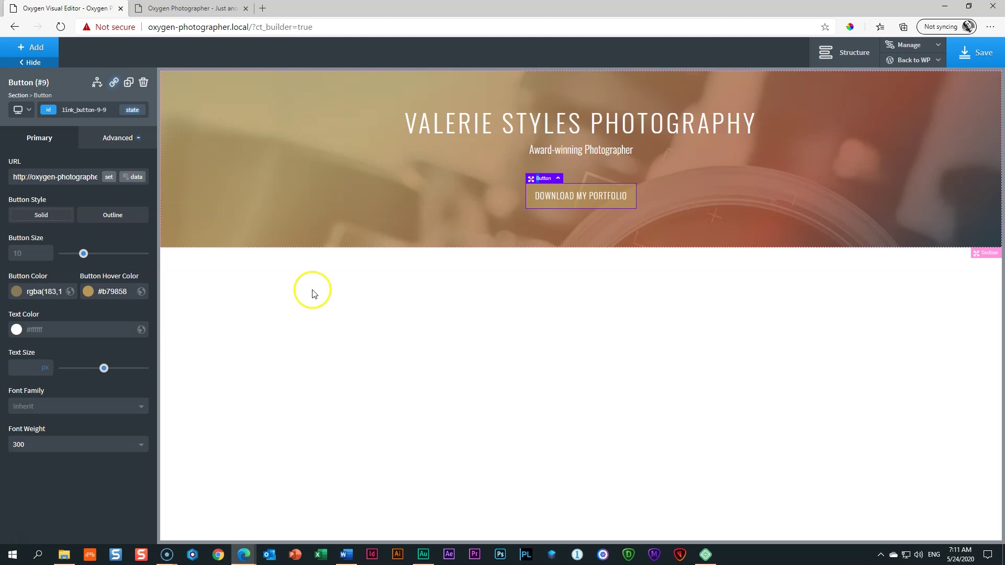
# Step: Drag the hero section's top and bottom padding handles to make the section noticeably taller
pyautogui.click(344, 148)
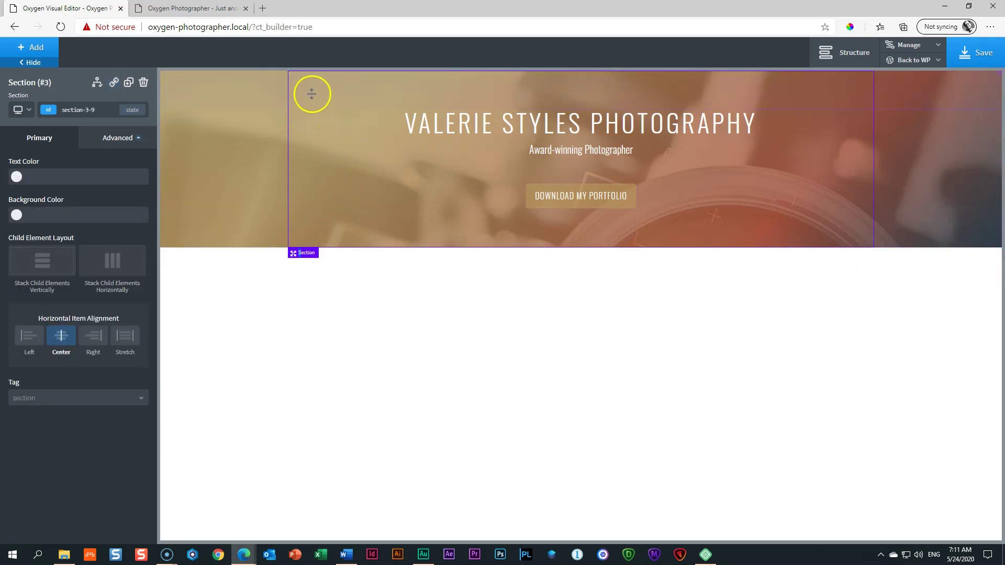
pyautogui.moveTo(316, 82); pyautogui.dragTo(306, 142)
pyautogui.moveTo(364, 296); pyautogui.dragTo(366, 354)
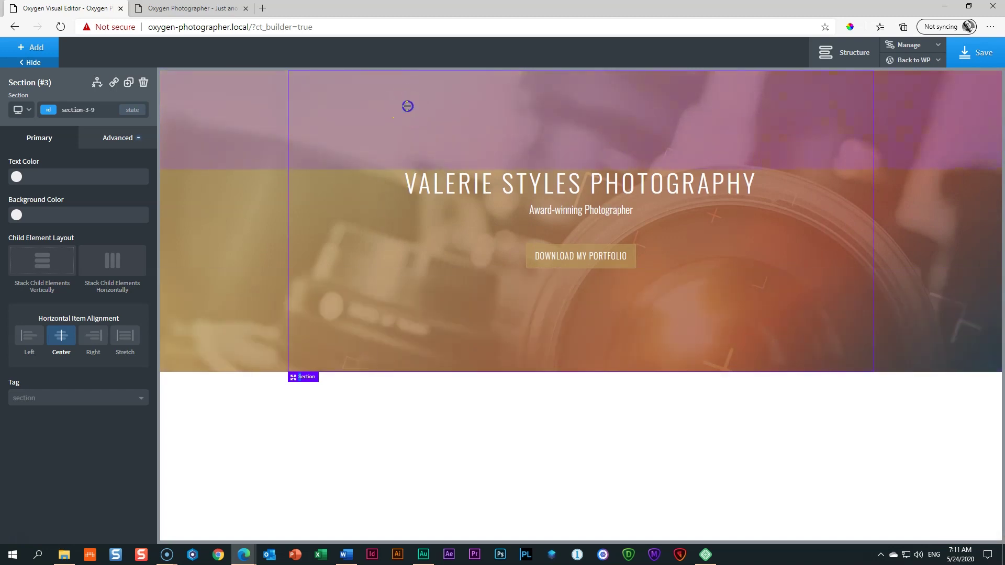
pyautogui.moveTo(408, 107); pyautogui.dragTo(406, 110)
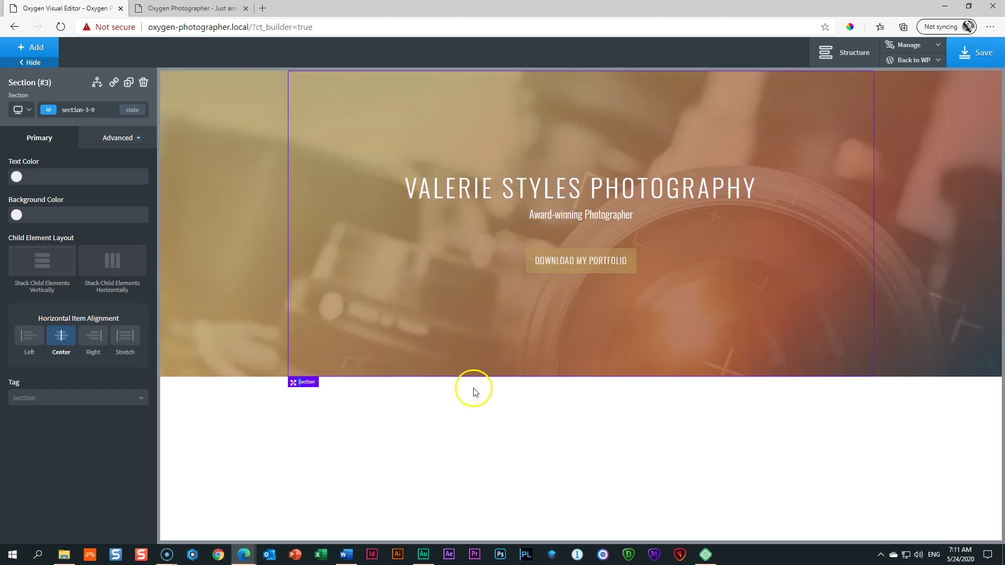
pyautogui.moveTo(465, 112); pyautogui.dragTo(466, 121)
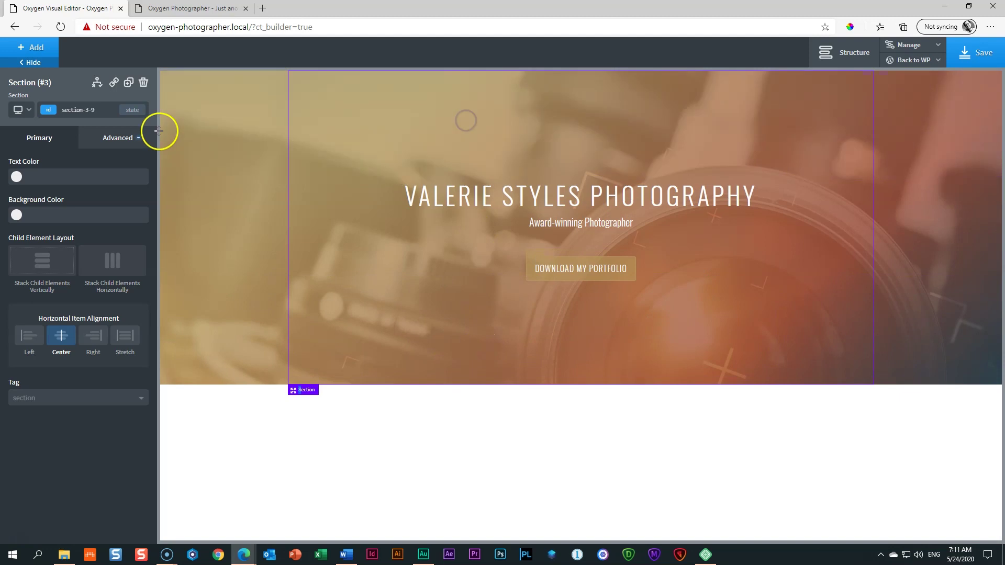
pyautogui.click(110, 139)
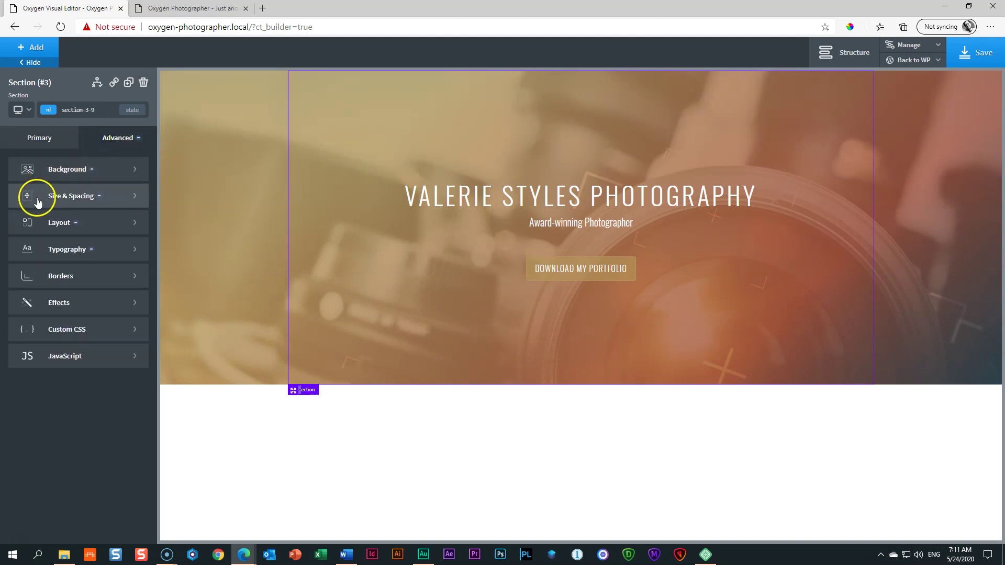
# Step: Give the hero section 200px top and bottom container padding, keeping 20px sides
pyautogui.click(78, 199)
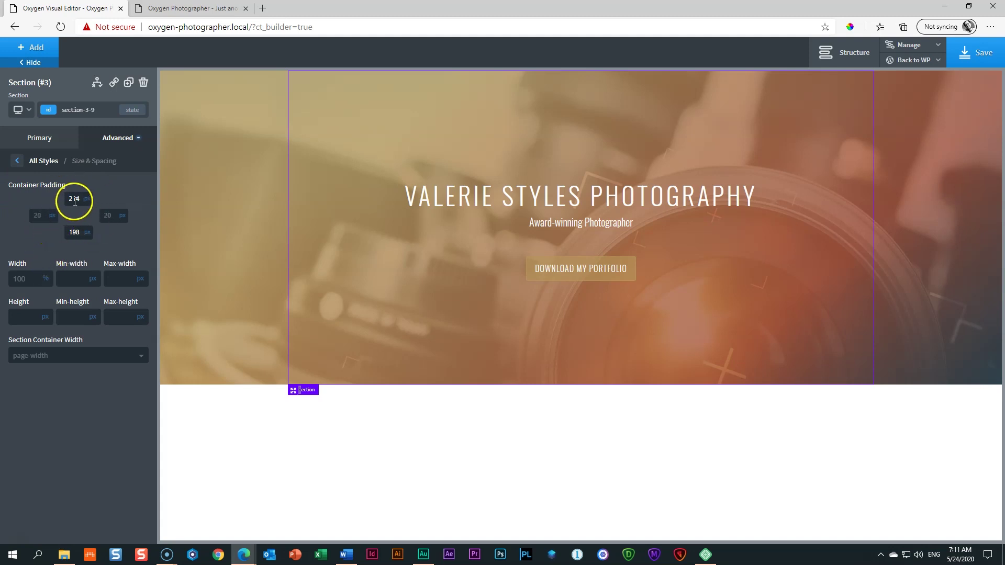
pyautogui.click(78, 233)
pyautogui.doubleClick(76, 197)
pyautogui.write('200')
pyautogui.doubleClick(74, 232)
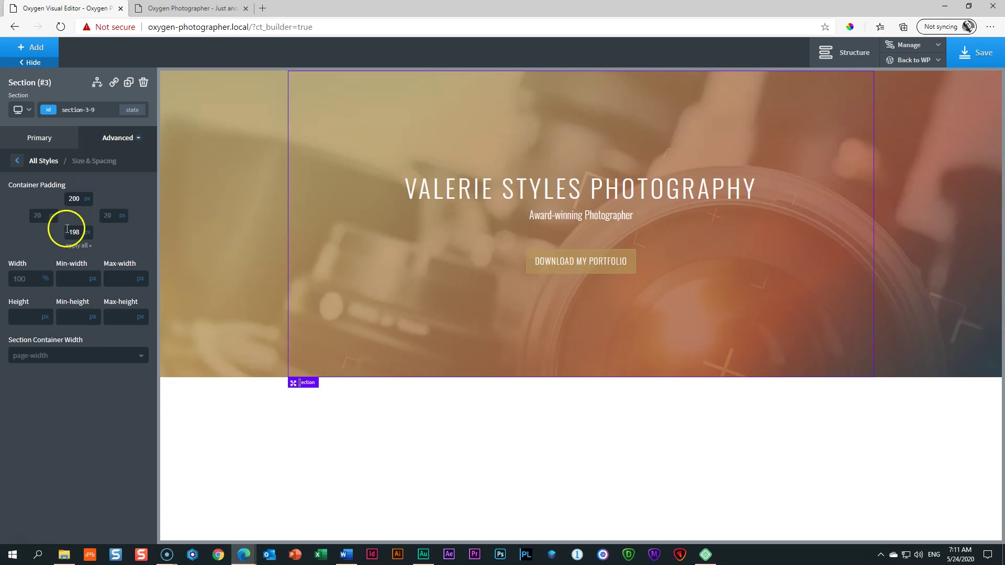
pyautogui.write('200')
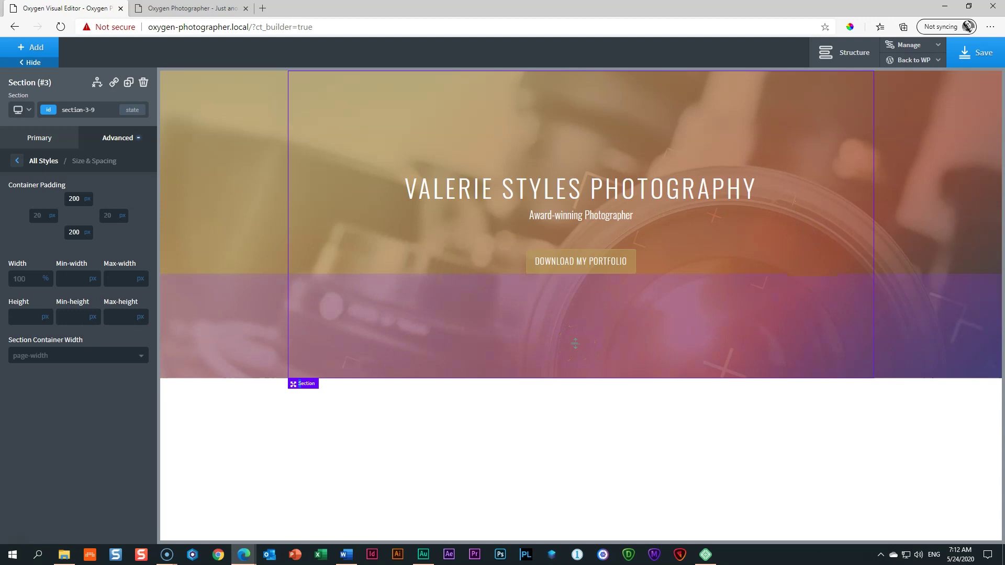
pyautogui.click(269, 242)
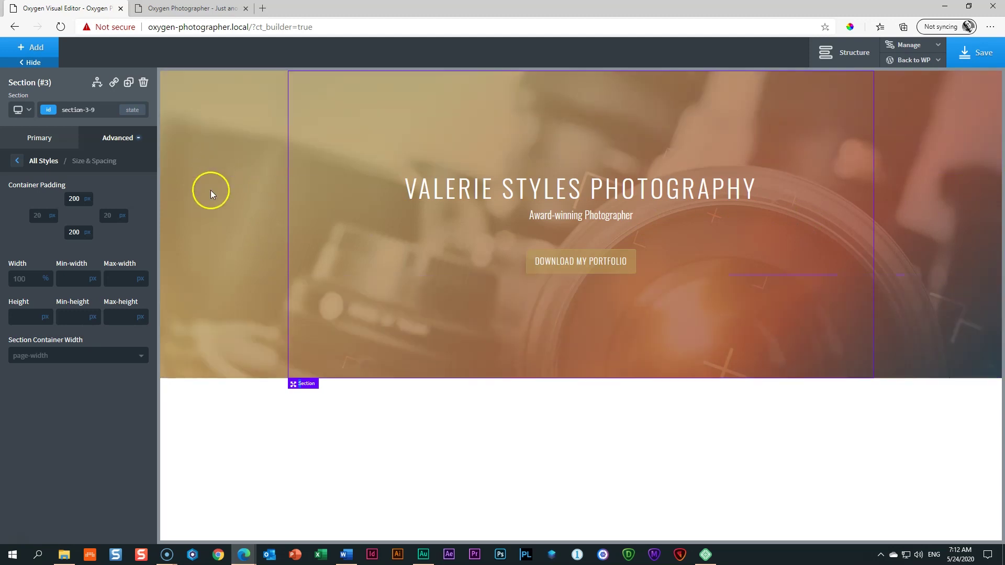
# Step: In the section's background gradient, move the first two stops to 15% and 35%
pyautogui.click(17, 161)
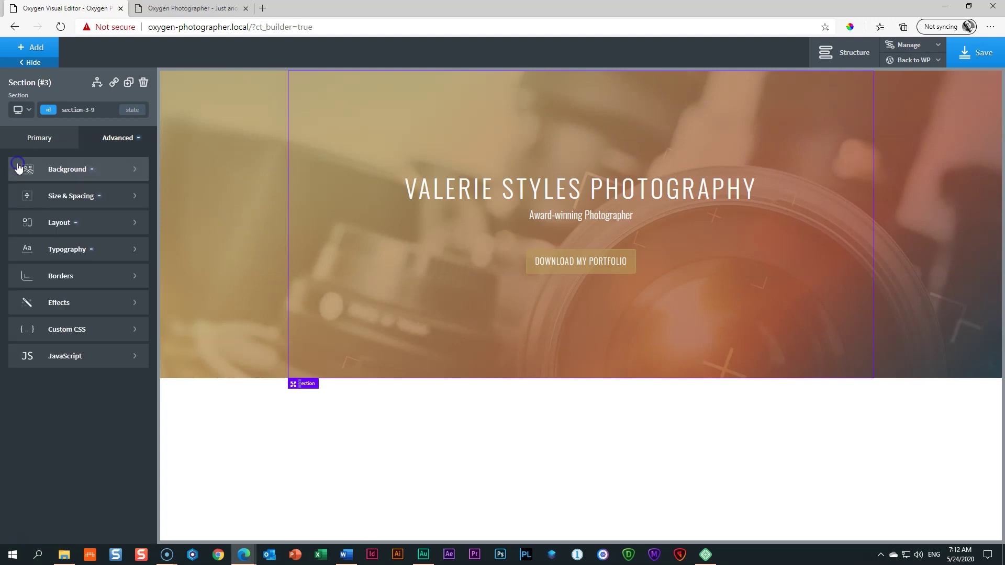
pyautogui.click(59, 173)
pyautogui.scroll(-5, 68, 379)
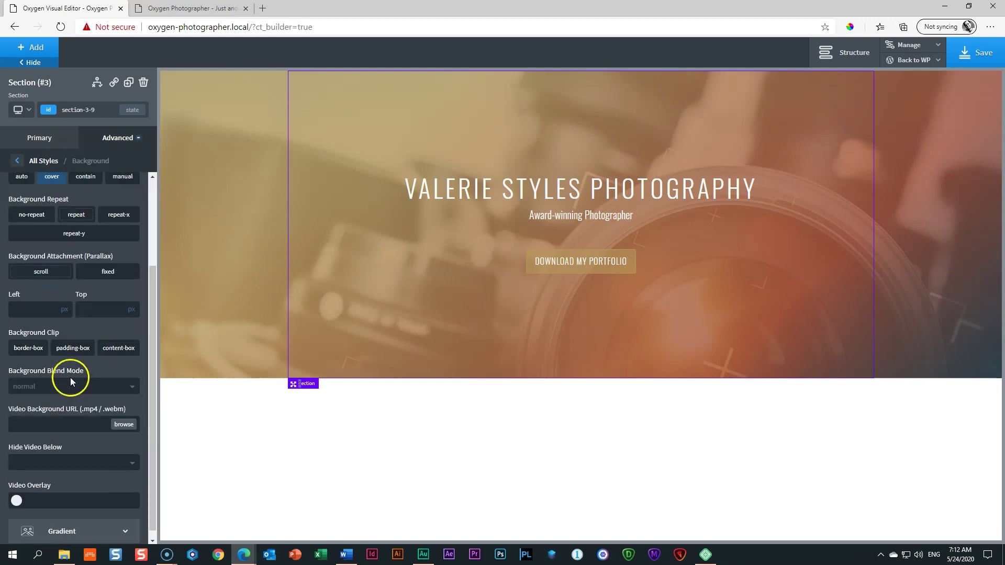
pyautogui.click(77, 523)
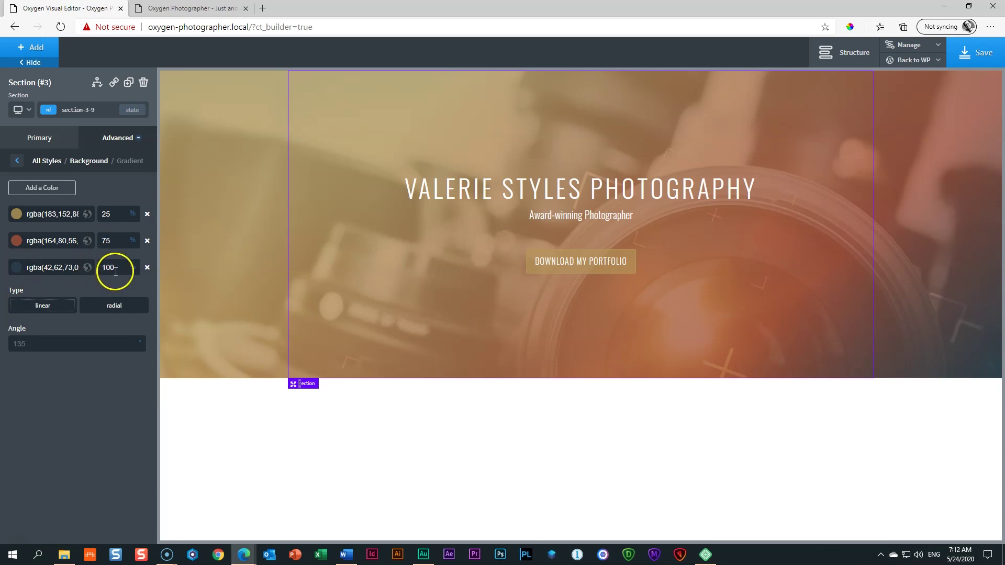
pyautogui.doubleClick(110, 214)
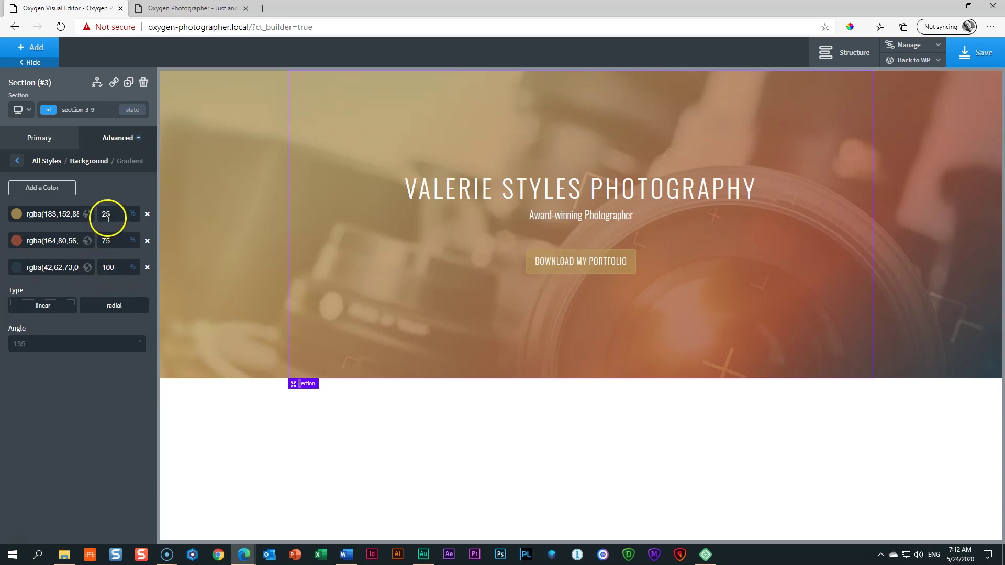
pyautogui.write('10')
pyautogui.doubleClick(117, 241)
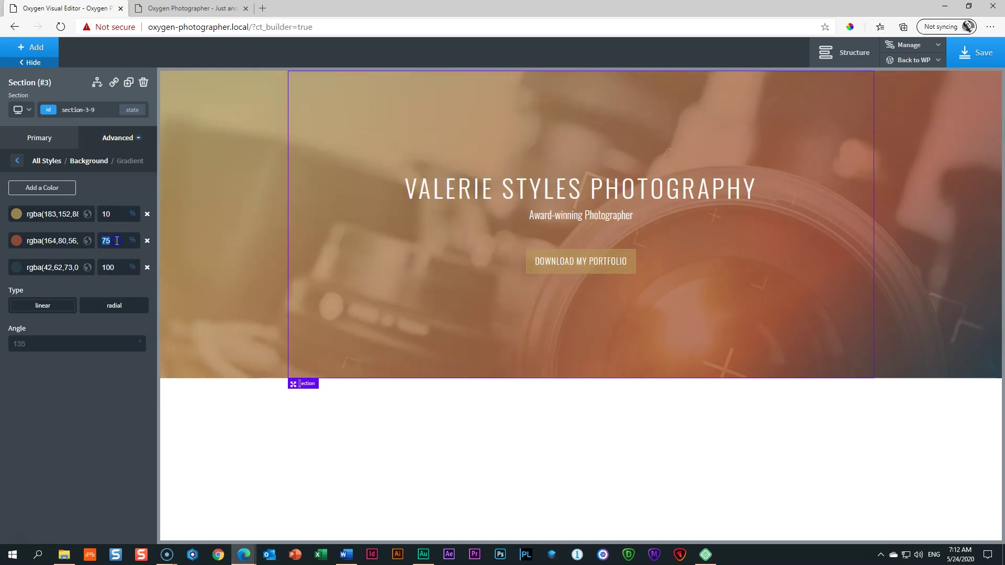
pyautogui.write('65')
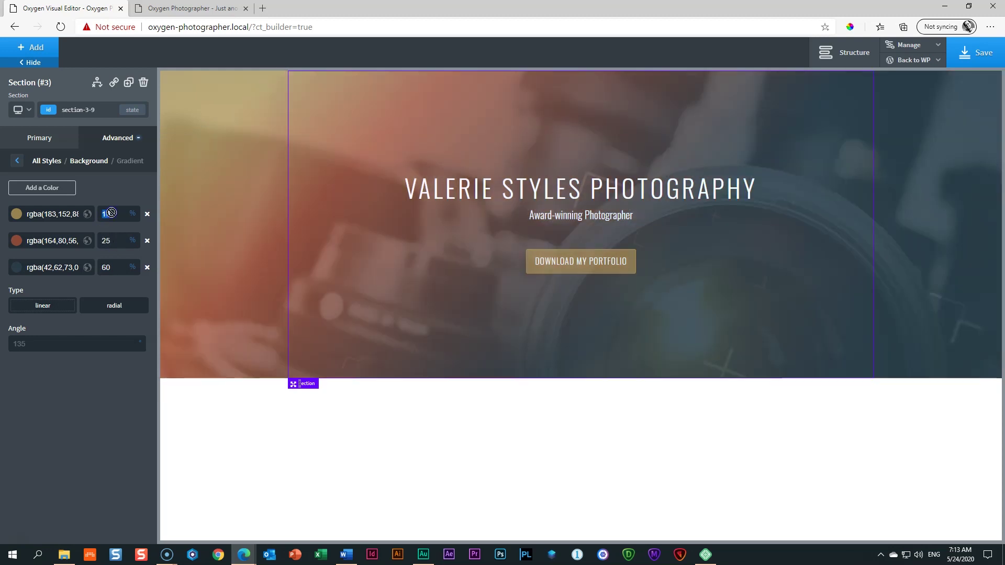
pyautogui.press('BackSpace')
pyautogui.write('5')
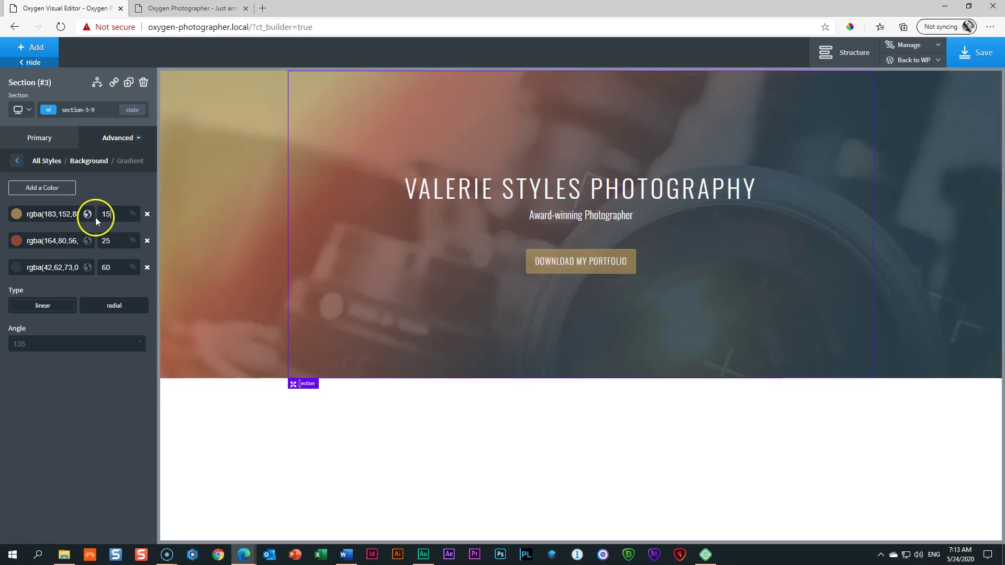
pyautogui.doubleClick(117, 241)
pyautogui.write('35')
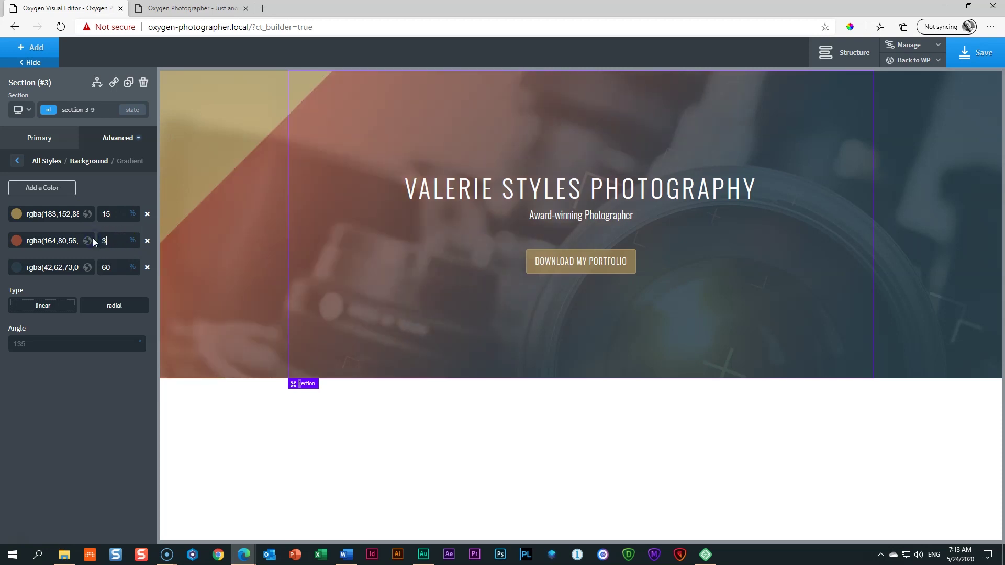
# Step: Move the third gradient stop to 90% and return to the style categories list
pyautogui.doubleClick(114, 268)
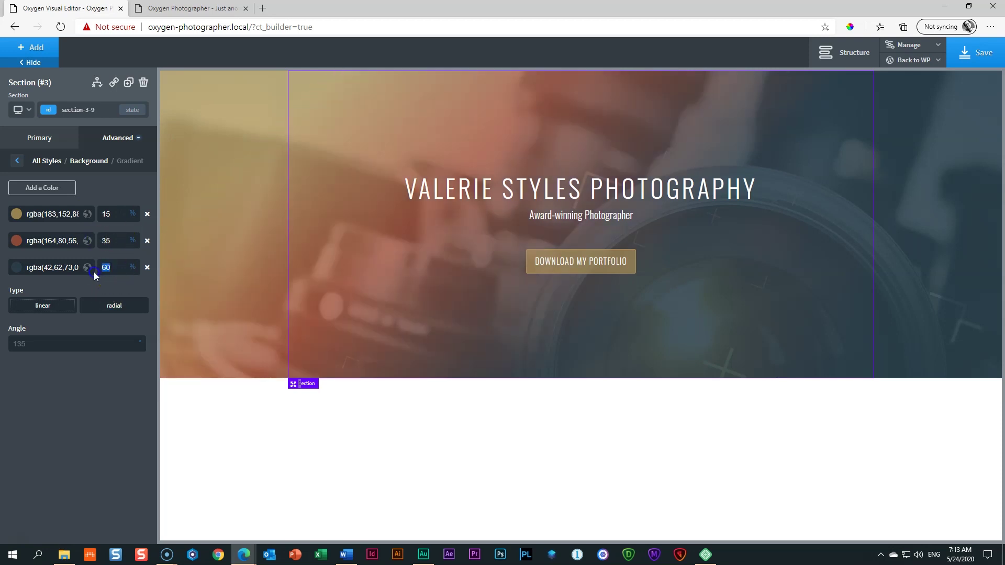
pyautogui.write('100')
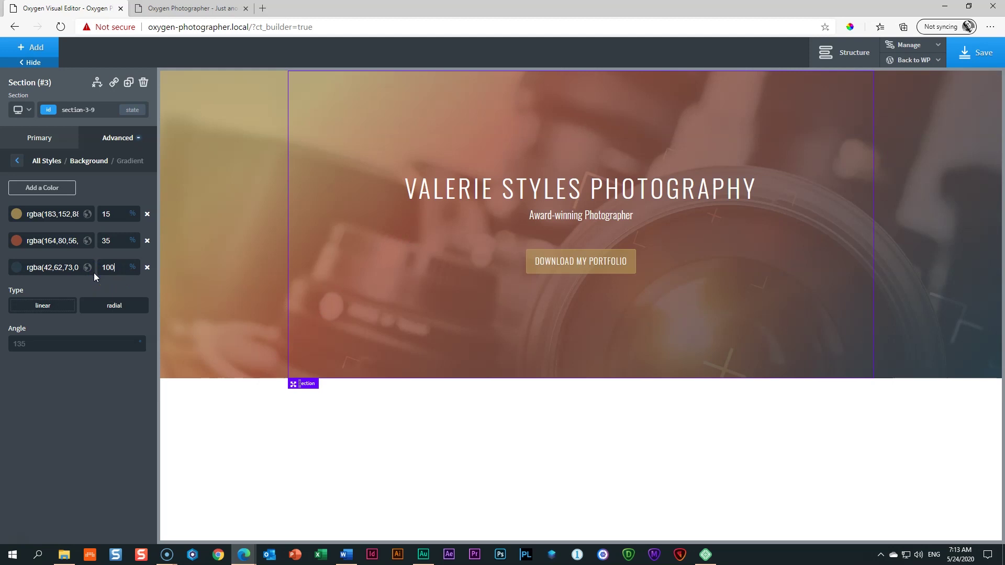
pyautogui.doubleClick(108, 268)
pyautogui.write('90')
pyautogui.click(134, 280)
pyautogui.click(121, 375)
pyautogui.click(17, 162)
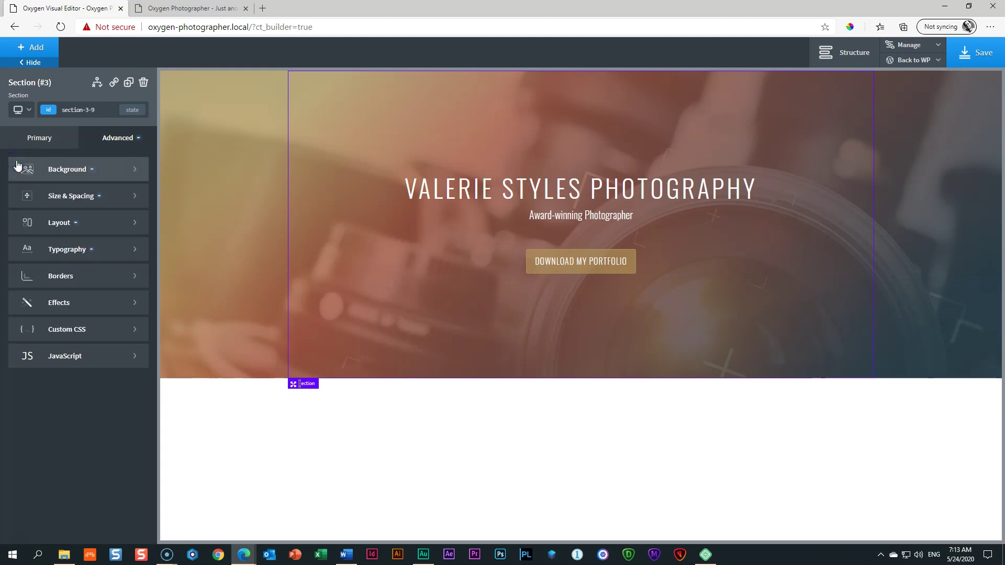
# Step: Switch the hero background's Left and Top position units to % and set Top to 100
pyautogui.click(59, 171)
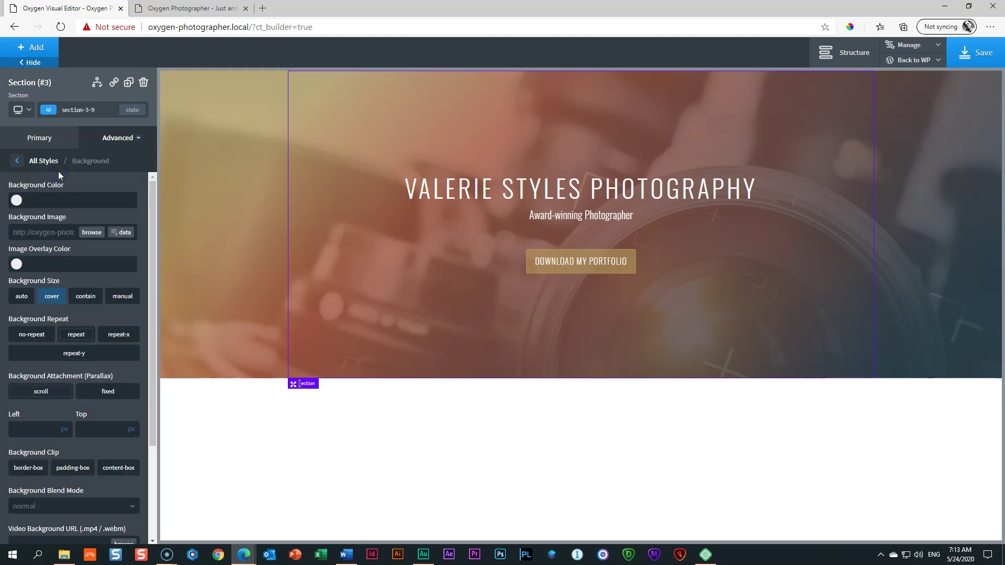
pyautogui.moveTo(151, 208); pyautogui.dragTo(160, 329)
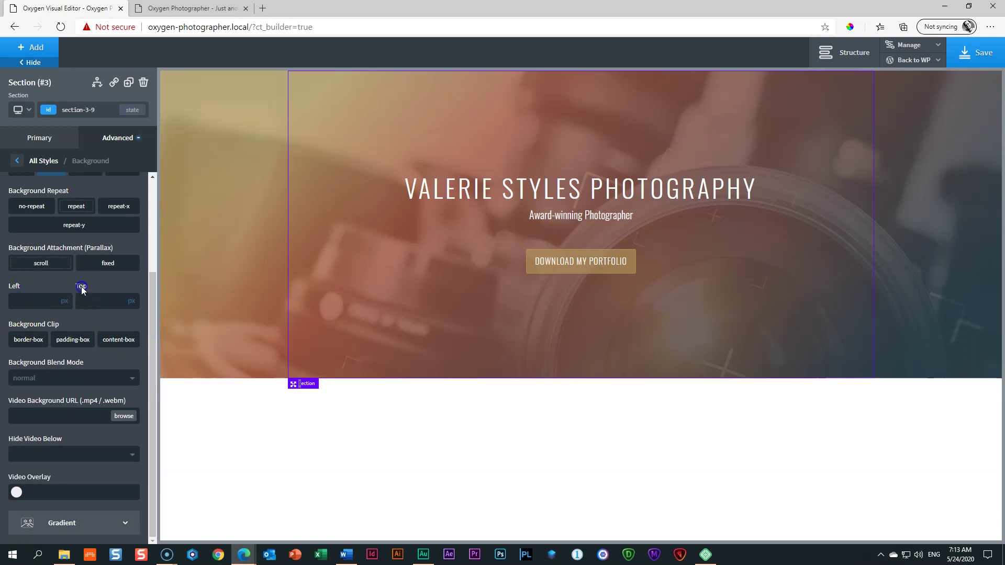
pyautogui.click(63, 302)
pyautogui.click(130, 307)
pyautogui.click(99, 301)
pyautogui.write('0')
pyautogui.moveTo(99, 302); pyautogui.dragTo(55, 302)
pyautogui.write('100')
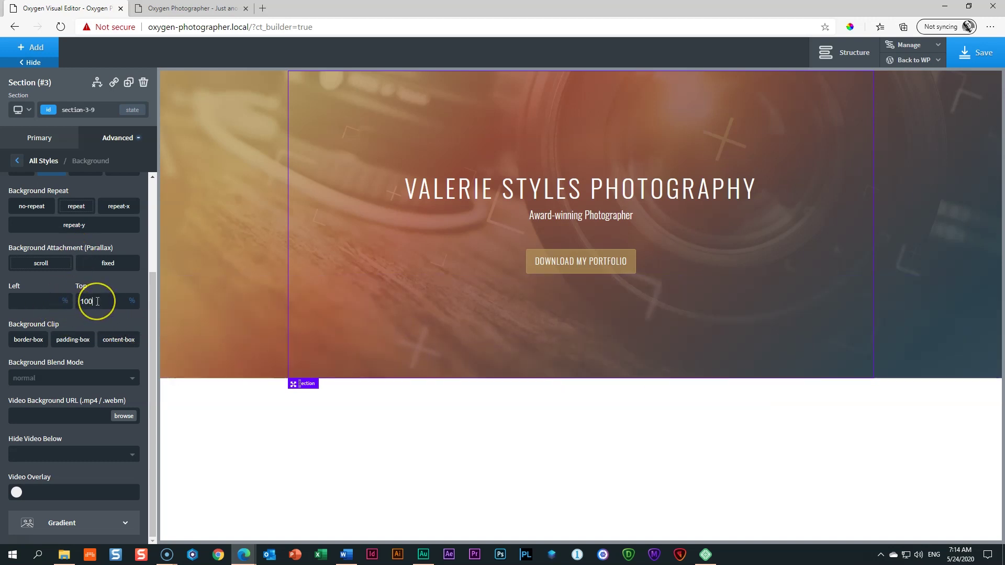
pyautogui.click(98, 299)
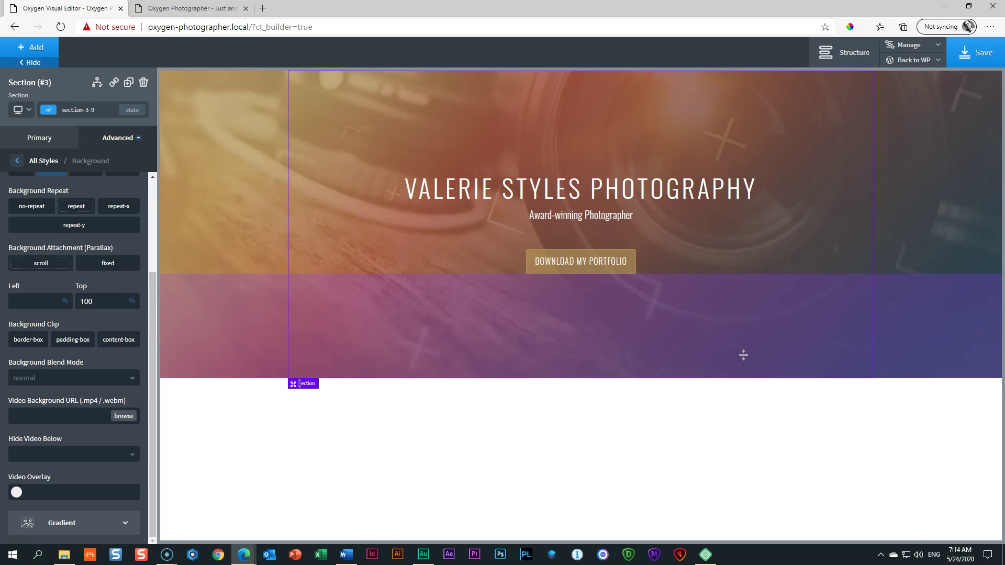
# Step: Change the background Top position from 100% to 50%, then to 65%
pyautogui.moveTo(96, 301); pyautogui.dragTo(72, 299)
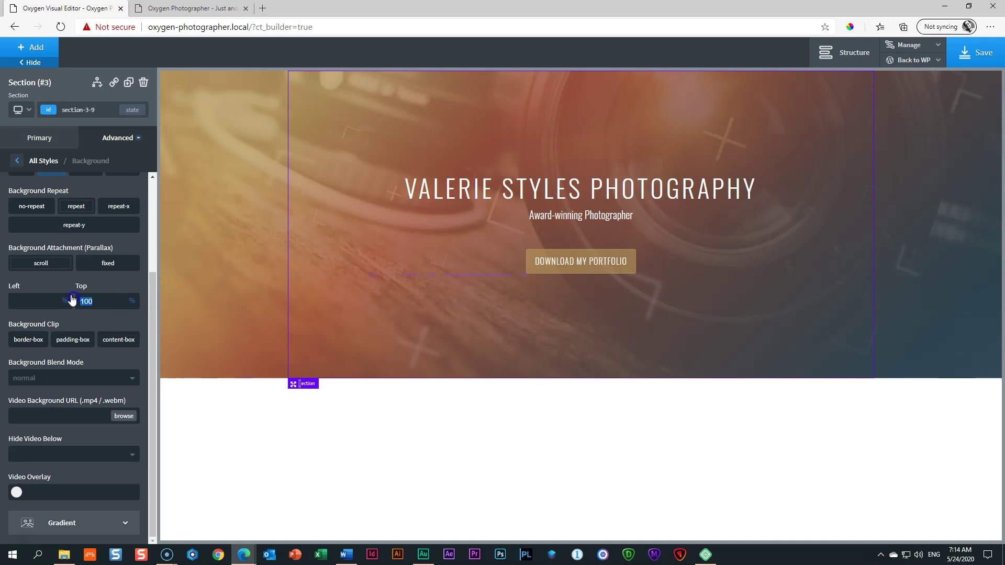
pyautogui.write('50')
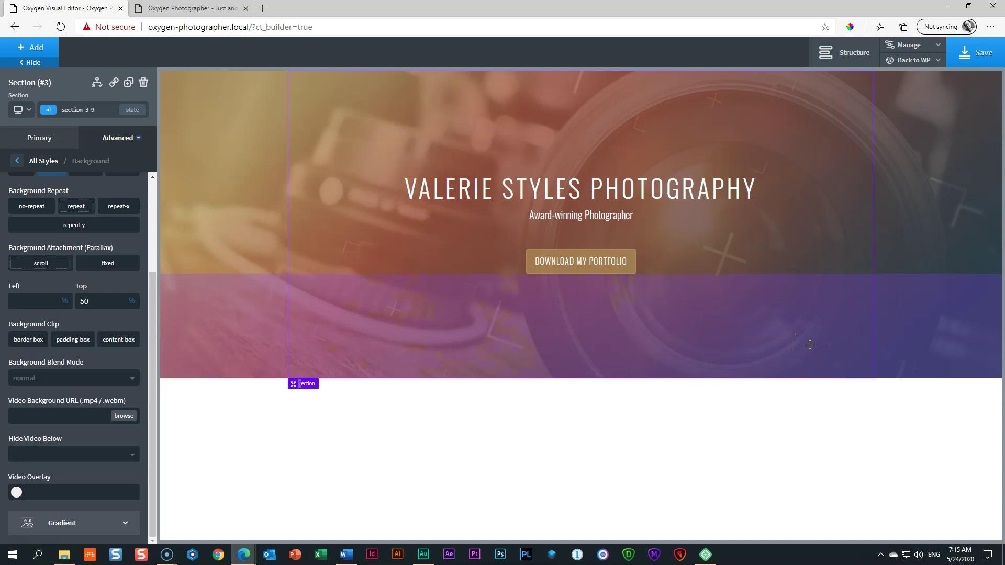
pyautogui.moveTo(96, 303); pyautogui.dragTo(78, 304)
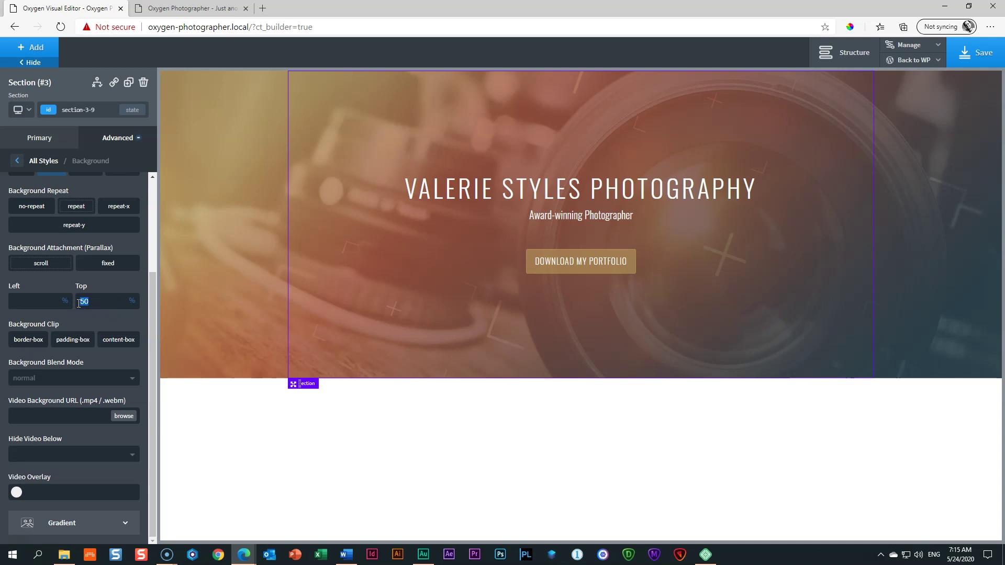
pyautogui.write('65')
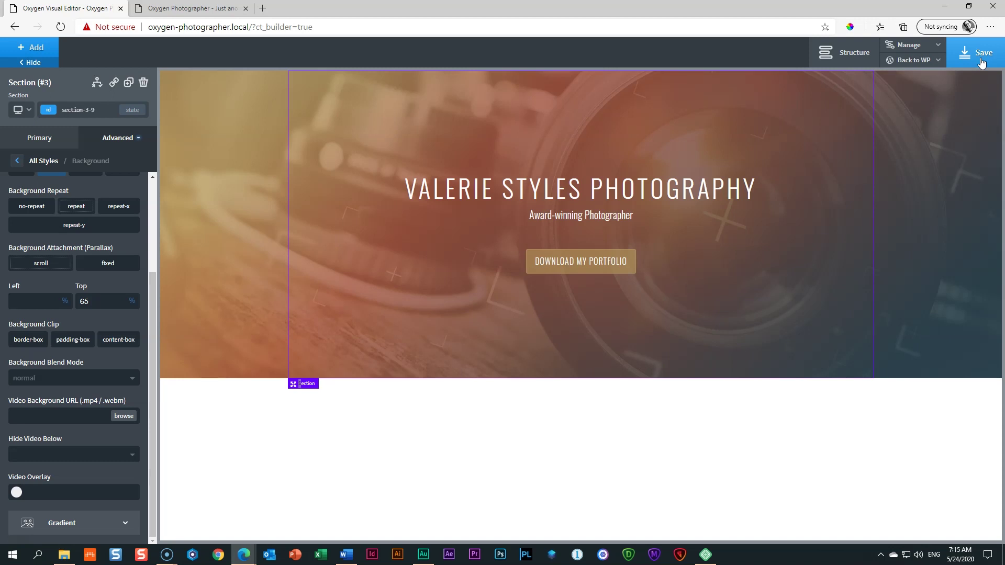
# Step: Switch the preview to the 'Page container (1120px) and below' breakpoint
pyautogui.click(234, 237)
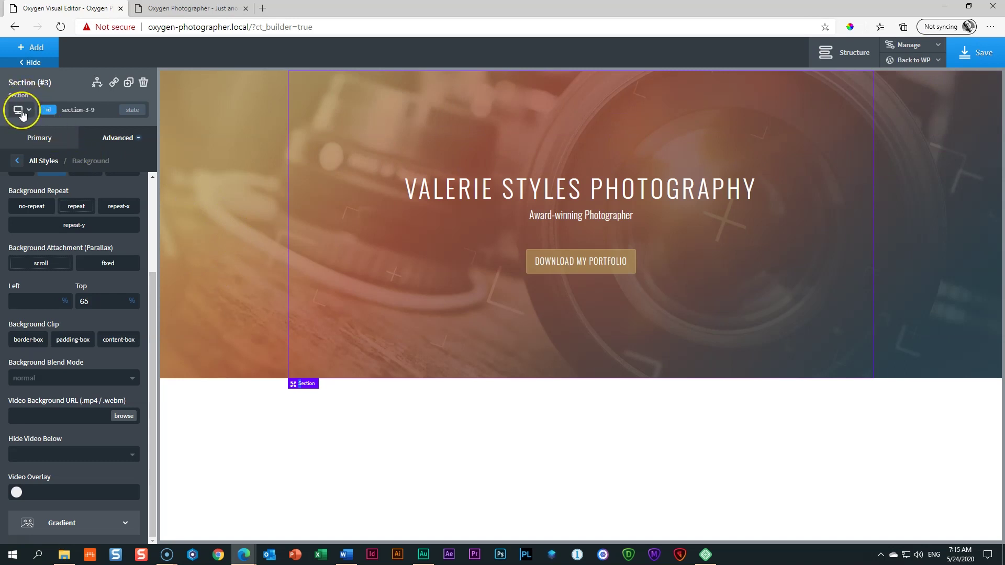
pyautogui.click(28, 111)
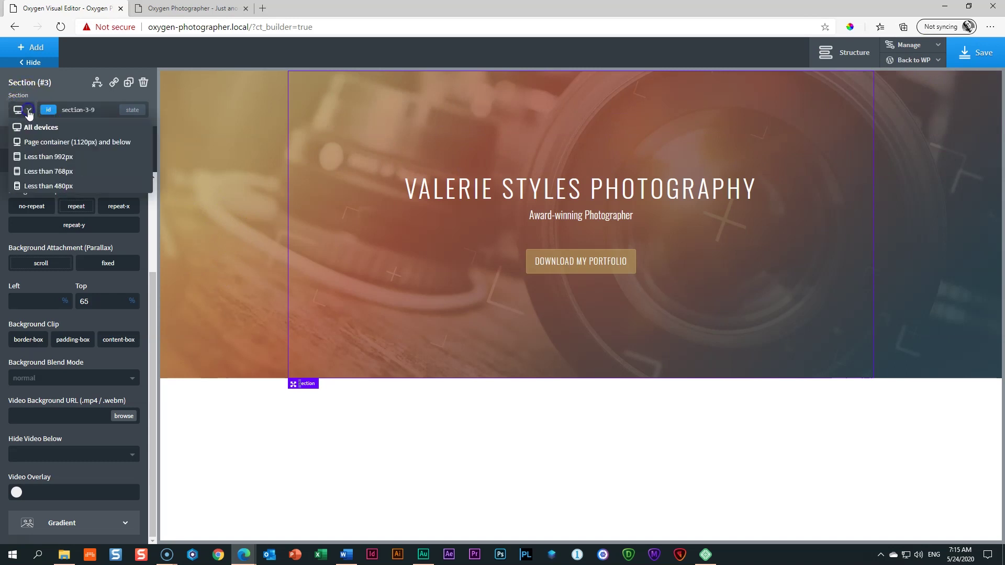
pyautogui.click(37, 144)
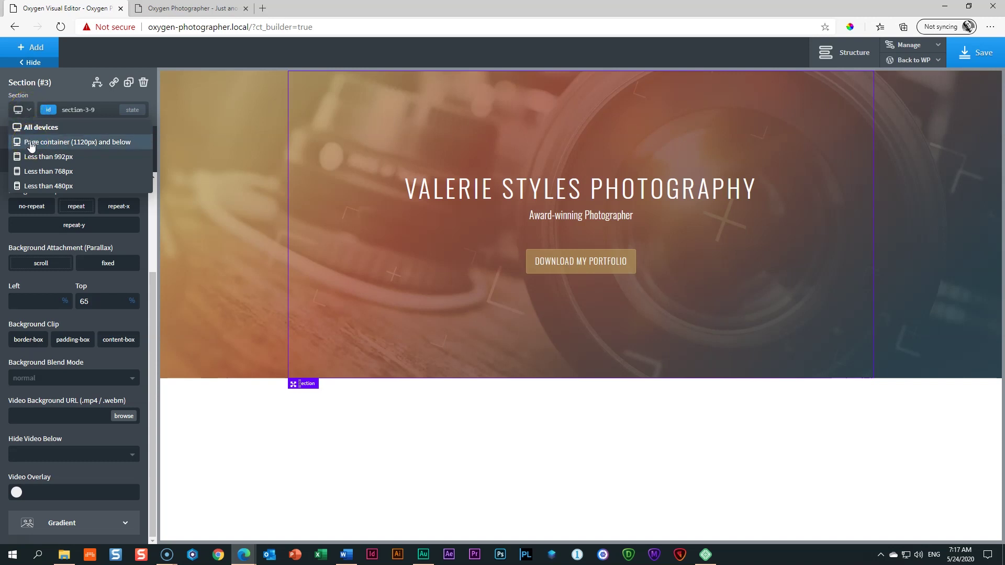
pyautogui.click(32, 142)
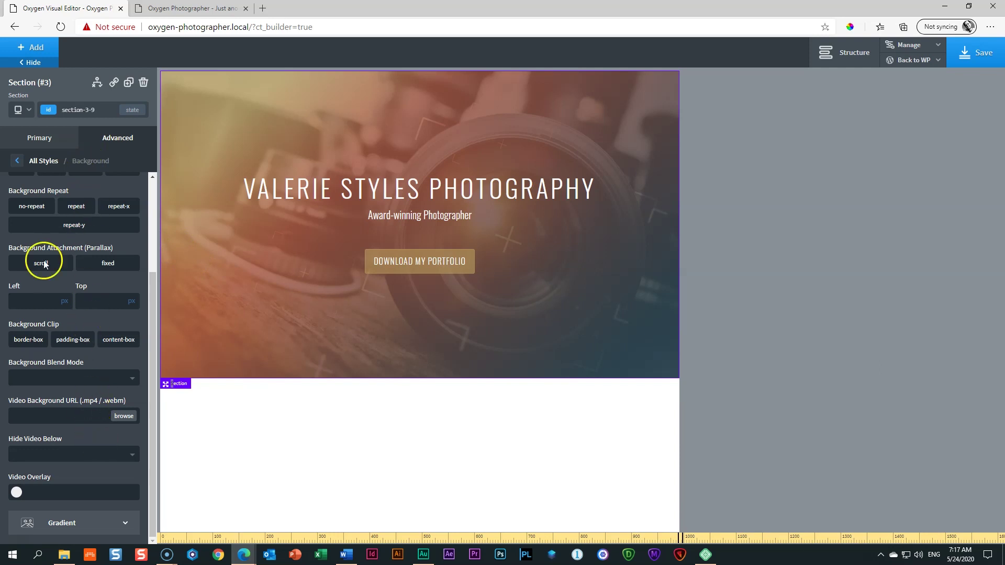
# Step: Compare the hero by toggling several times between All devices and the 1120px breakpoint
pyautogui.click(24, 109)
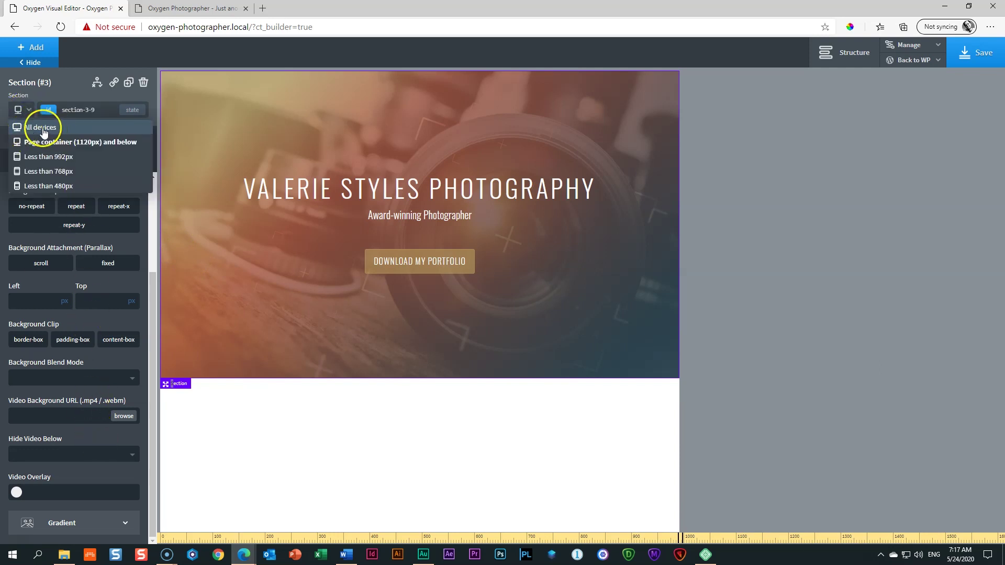
pyautogui.click(34, 130)
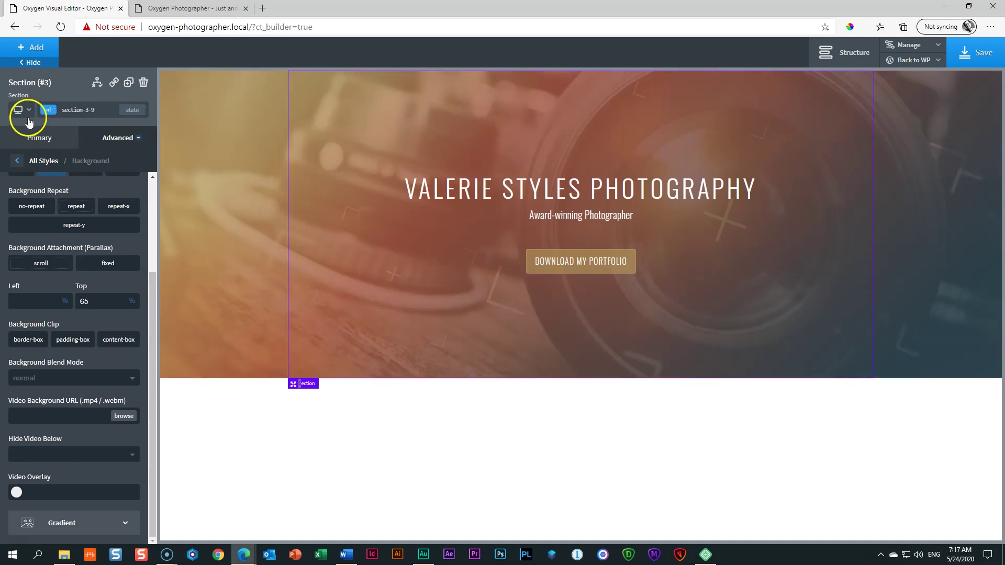
pyautogui.click(23, 110)
pyautogui.click(32, 144)
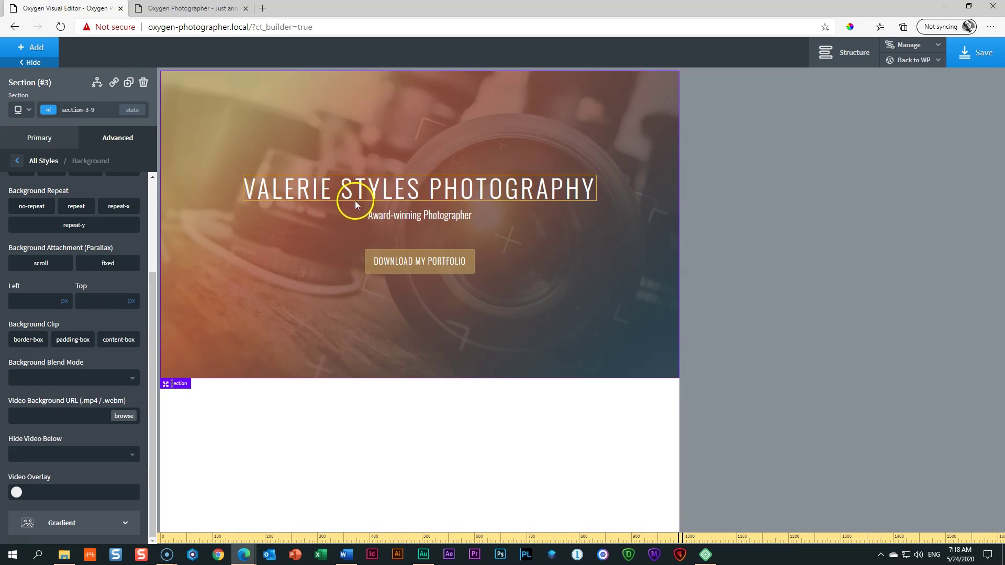
pyautogui.click(23, 110)
pyautogui.click(31, 137)
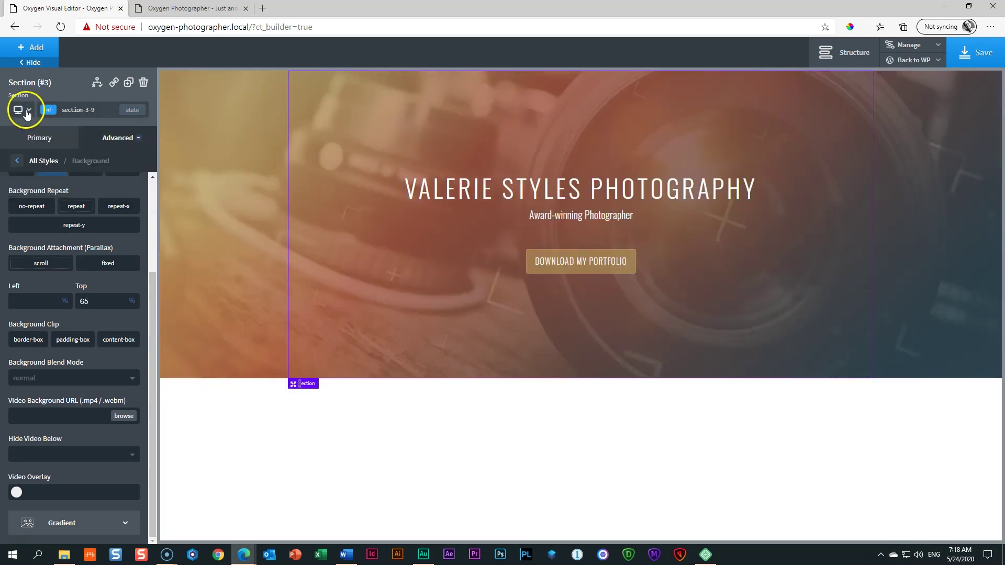
pyautogui.click(22, 110)
pyautogui.click(33, 142)
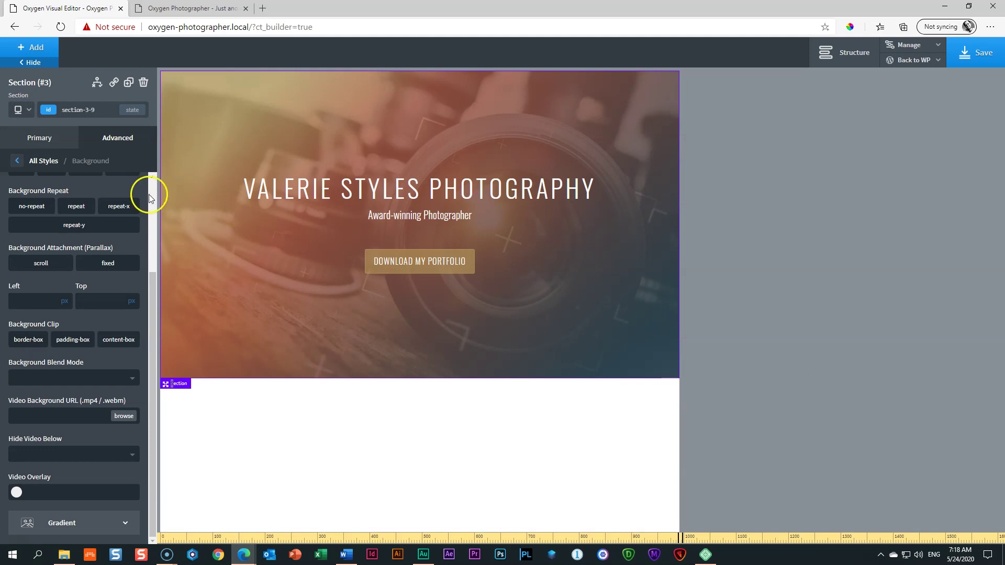
pyautogui.click(27, 116)
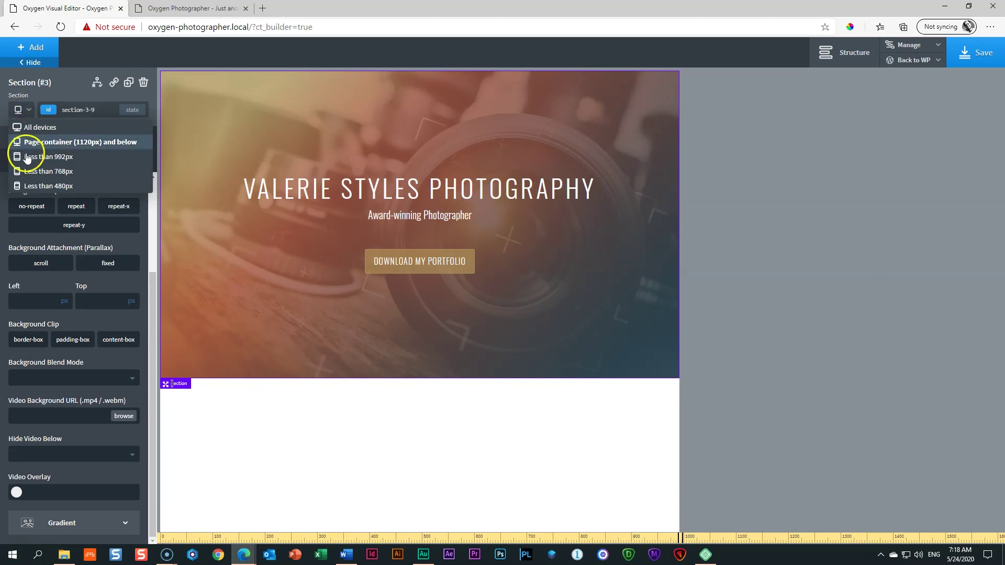
pyautogui.click(76, 158)
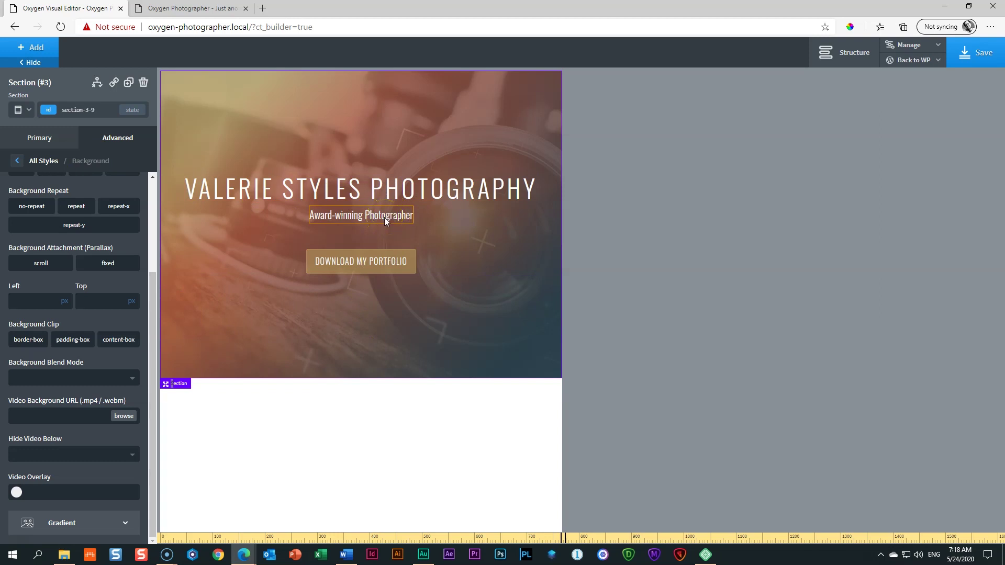
pyautogui.click(21, 110)
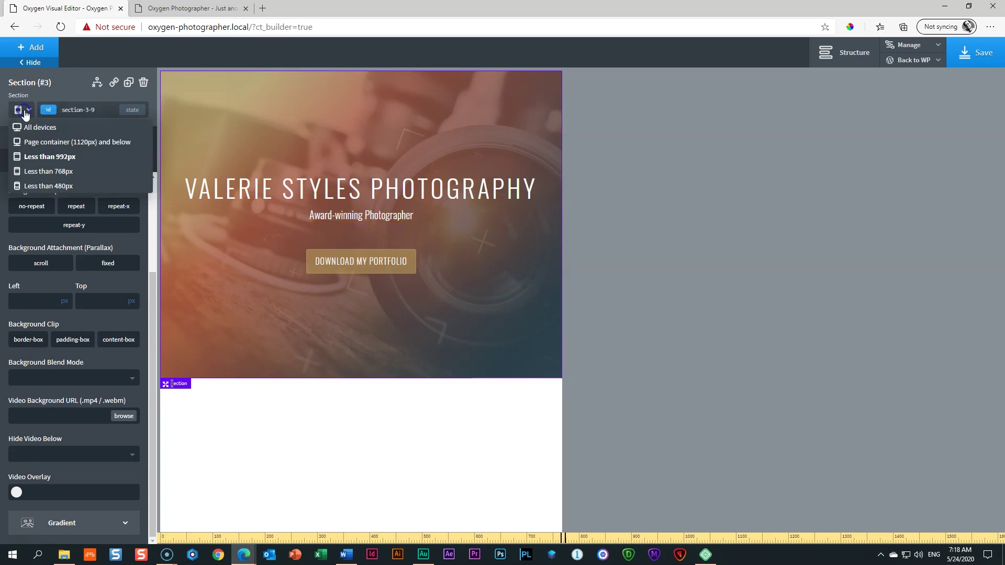
pyautogui.click(29, 173)
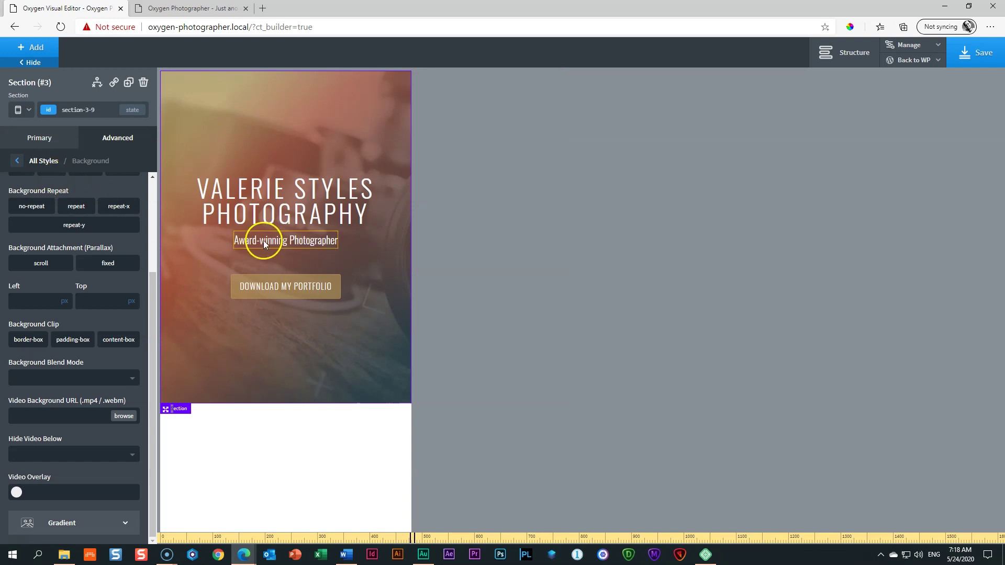
pyautogui.click(275, 205)
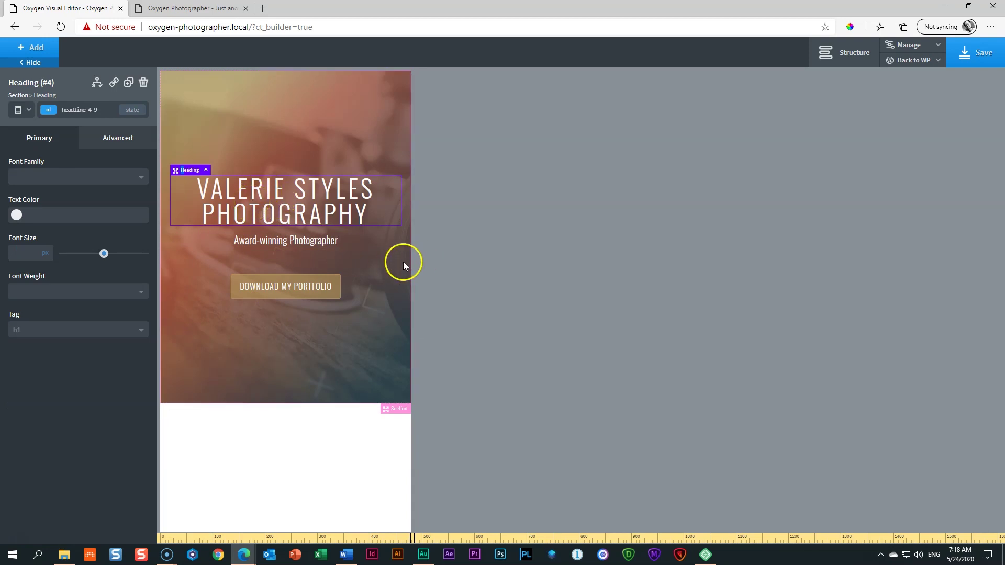
# Step: Return to the below-768px breakpoint and try new font sizes for the heading
pyautogui.click(20, 109)
pyautogui.click(36, 156)
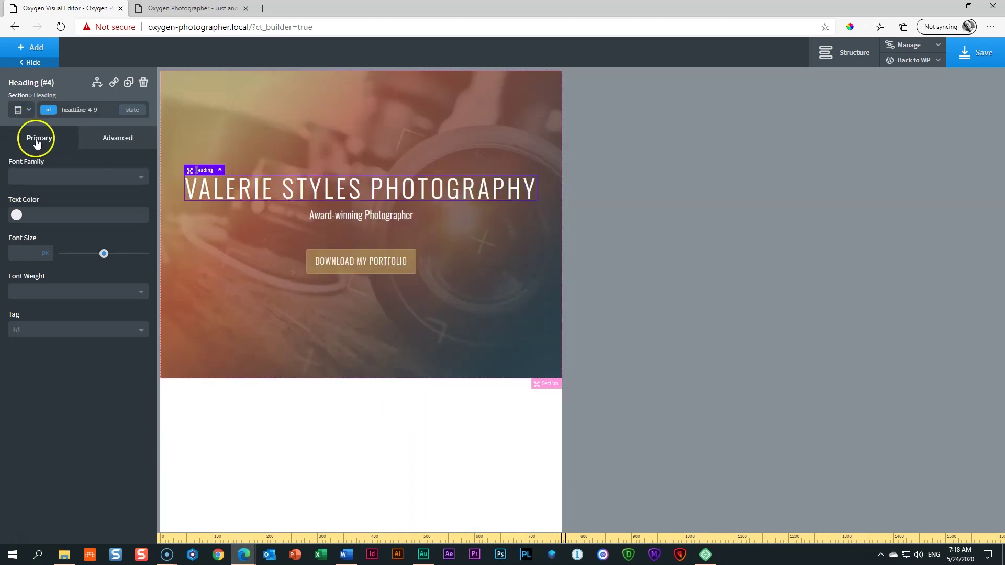
pyautogui.click(27, 108)
pyautogui.click(41, 171)
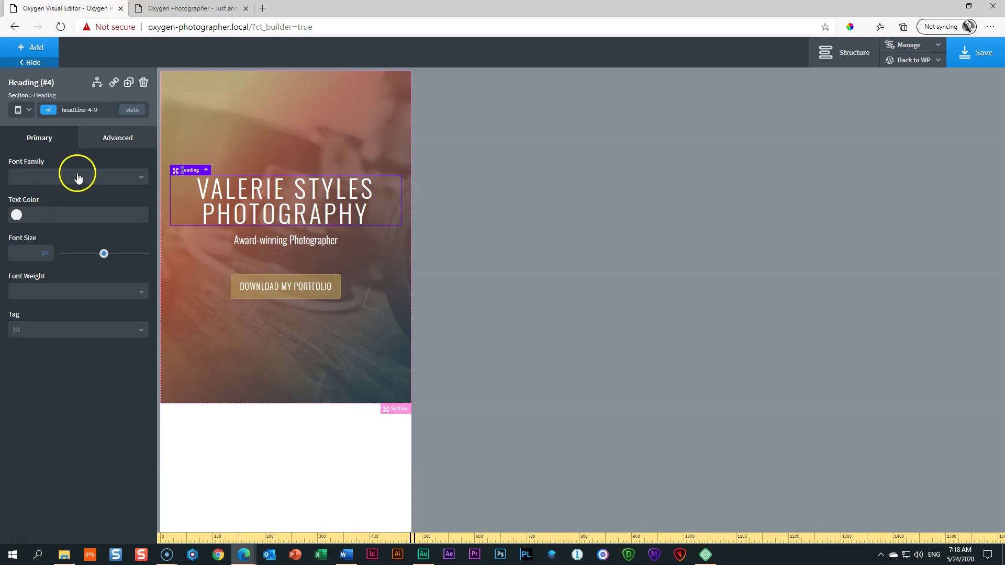
pyautogui.click(114, 147)
pyautogui.click(34, 255)
pyautogui.write('36')
pyautogui.moveTo(92, 254); pyautogui.dragTo(86, 256)
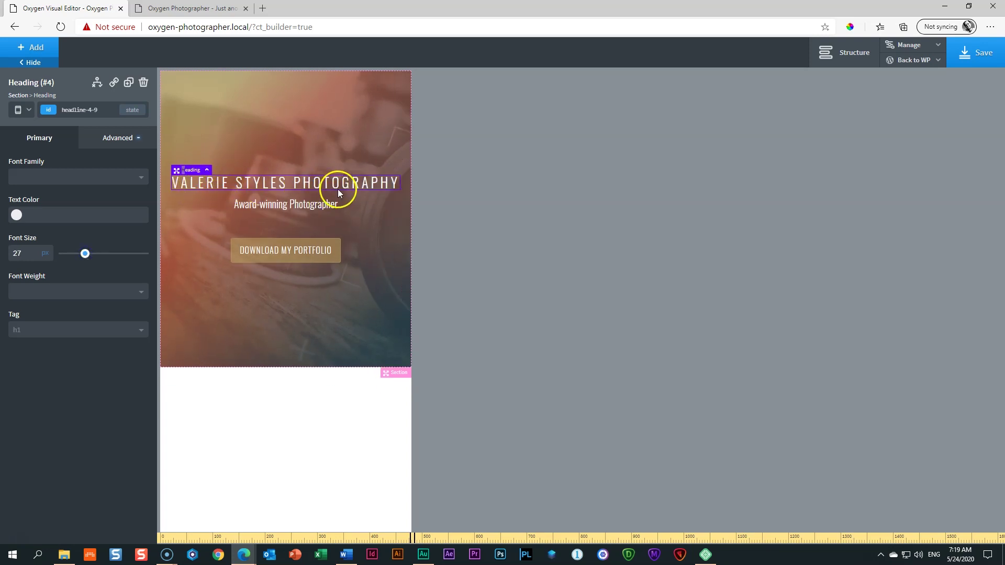
# Step: In Typography, give the heading 1px letter spacing and 36px font size, then select the section
pyautogui.click(110, 139)
pyautogui.click(57, 250)
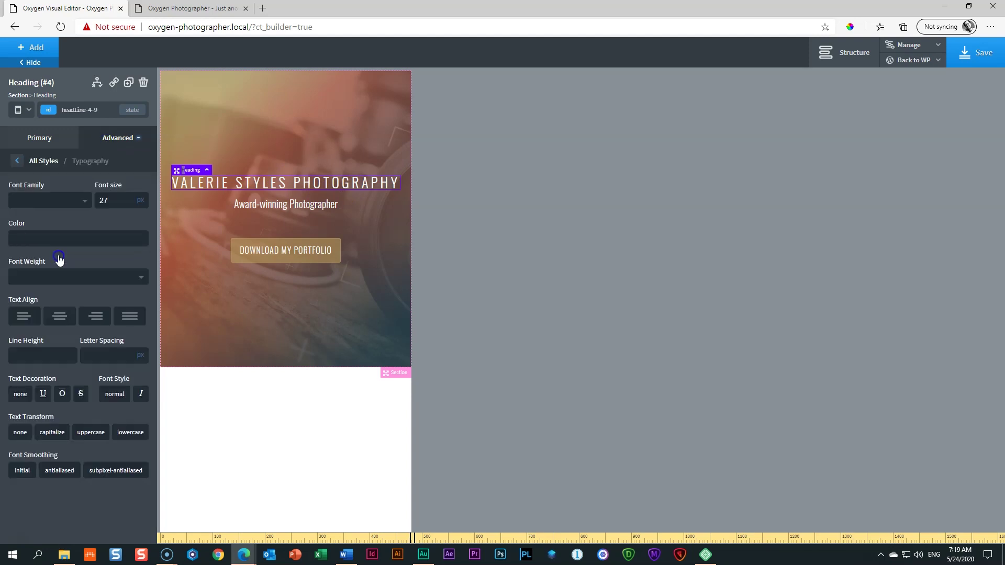
pyautogui.click(97, 353)
pyautogui.write('1')
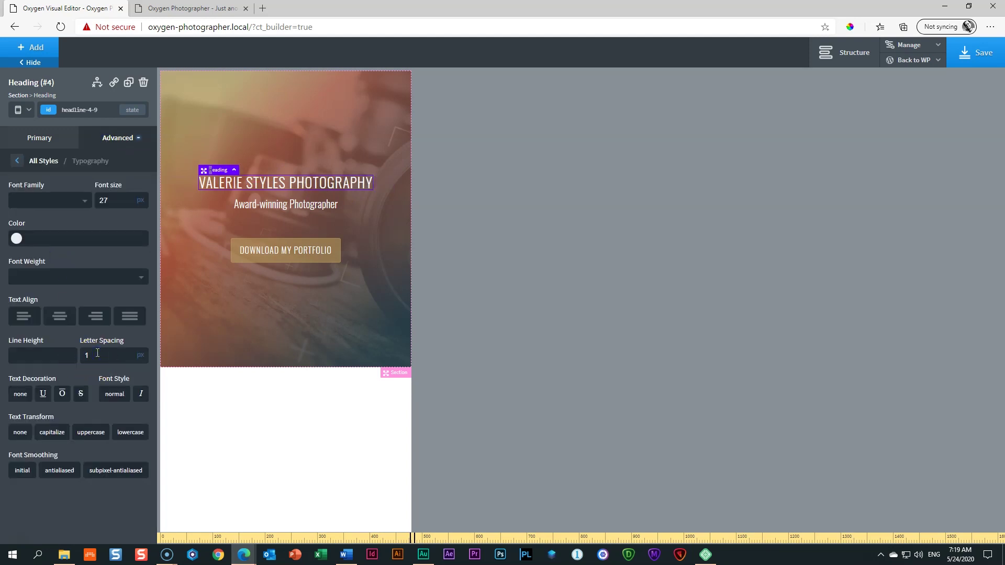
pyautogui.doubleClick(96, 201)
pyautogui.write('36')
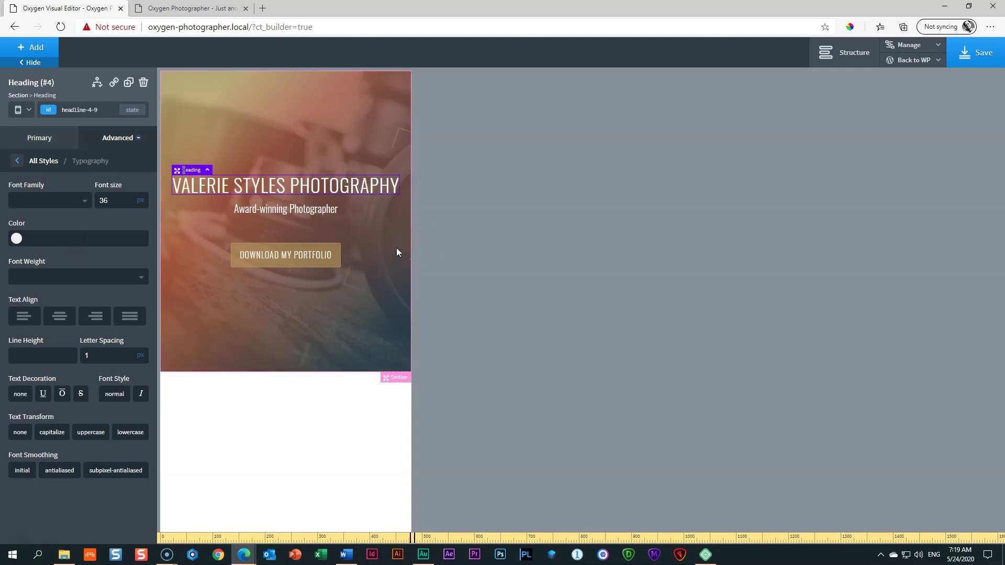
pyautogui.click(327, 320)
pyautogui.click(118, 139)
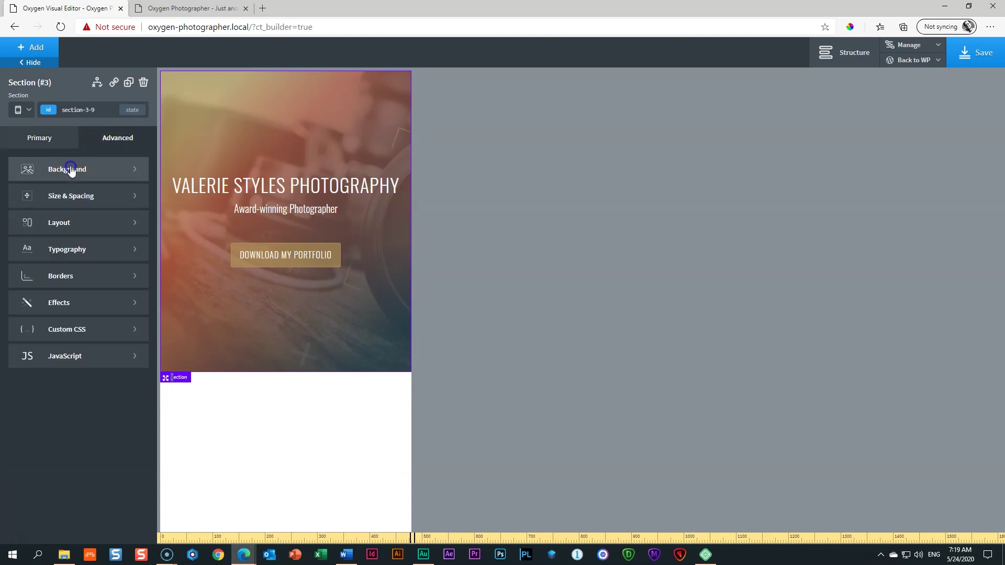
# Step: Switch the section background's Left position unit to percent
pyautogui.click(70, 169)
pyautogui.scroll(-3, 68, 293)
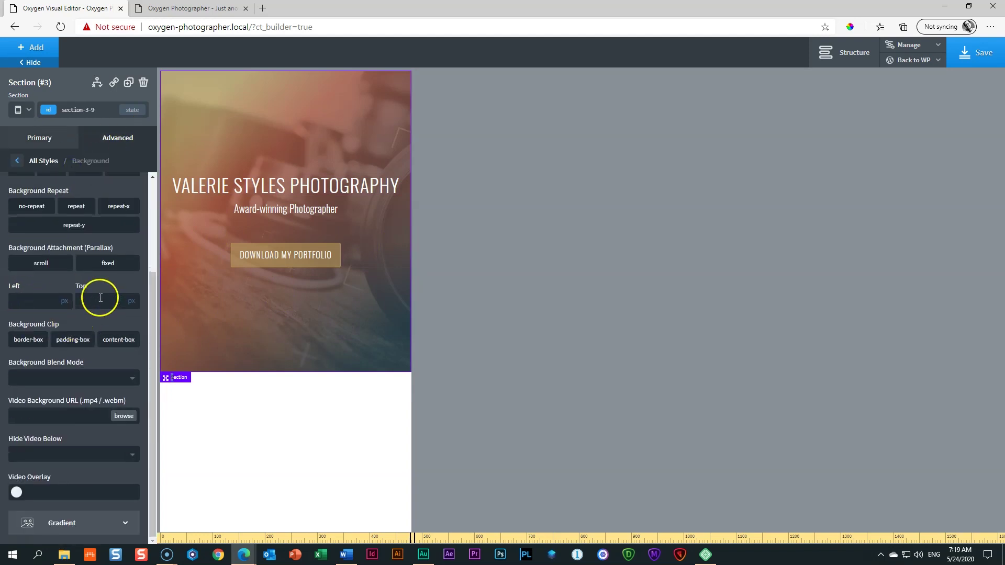
pyautogui.click(31, 300)
pyautogui.click(90, 299)
pyautogui.click(65, 301)
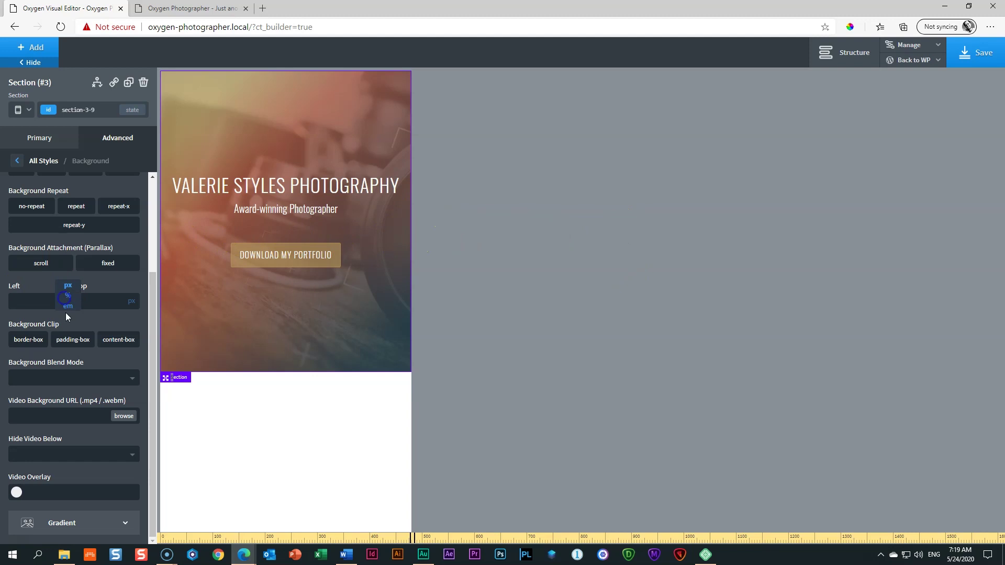
pyautogui.click(66, 297)
# Step: Set the background Left position to 60%, then return to the All devices breakpoint
pyautogui.click(37, 306)
pyautogui.write('50')
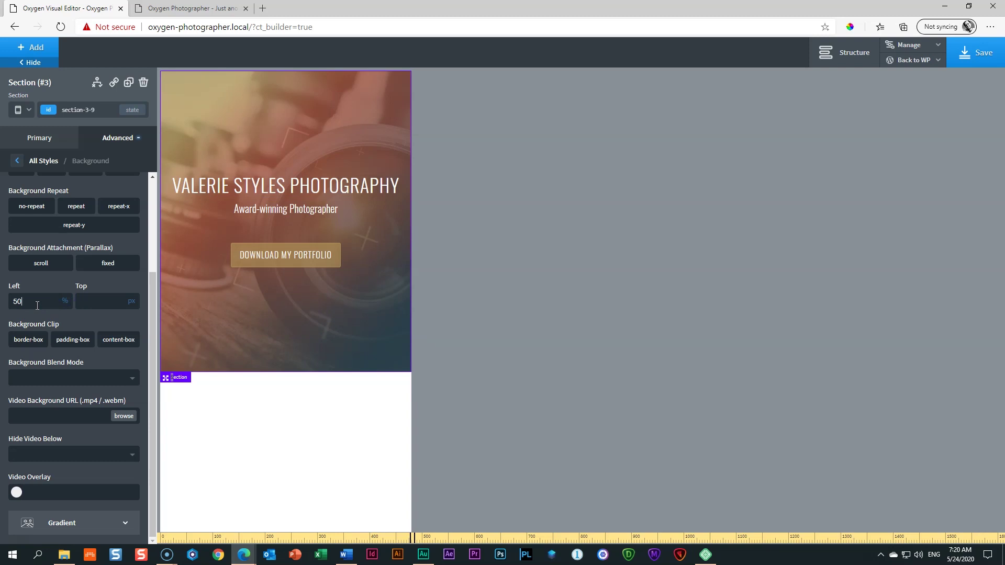
pyautogui.press('BackSpace')
pyautogui.press('BackSpace')
pyautogui.write('75')
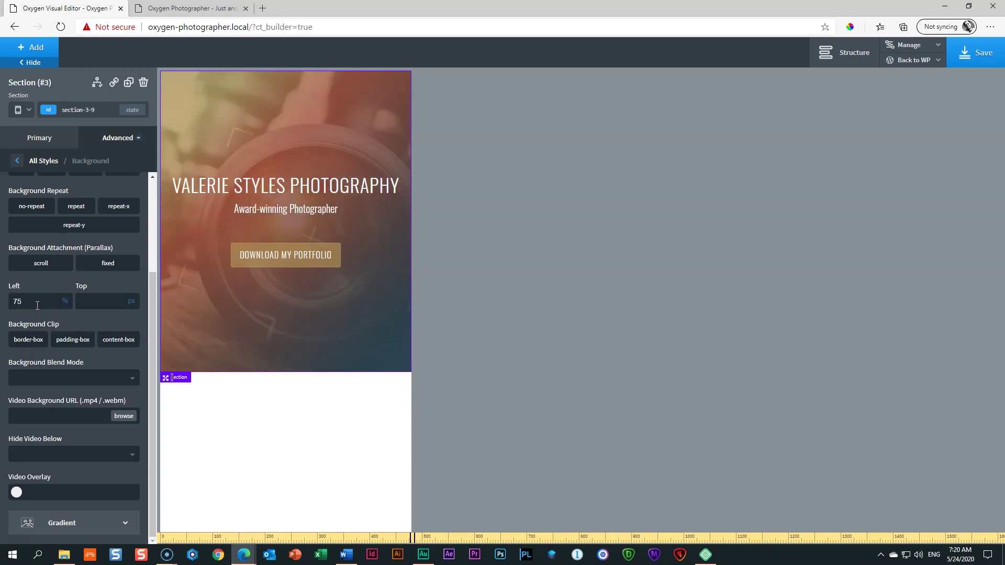
pyautogui.press('BackSpace')
pyautogui.press('BackSpace')
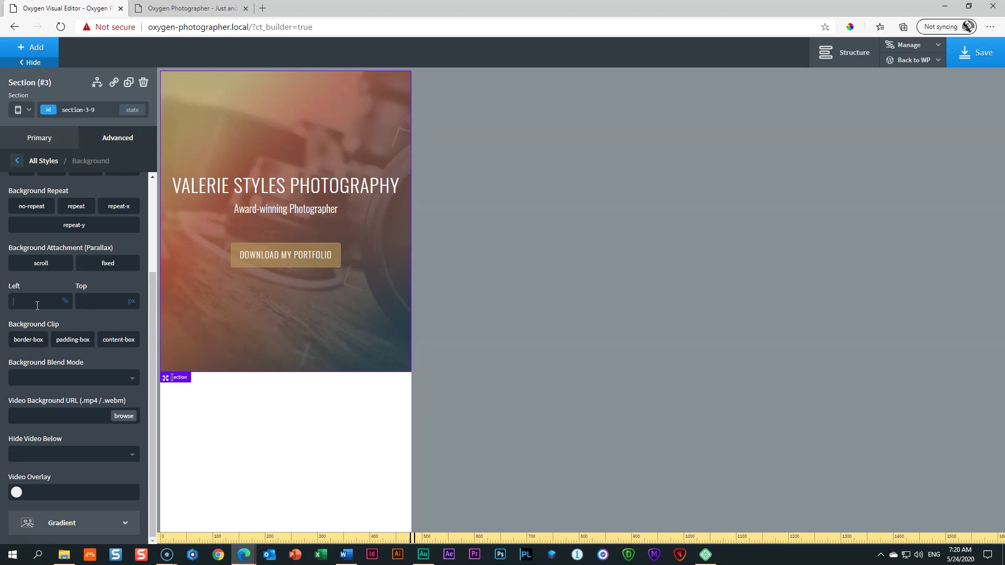
pyautogui.write('60')
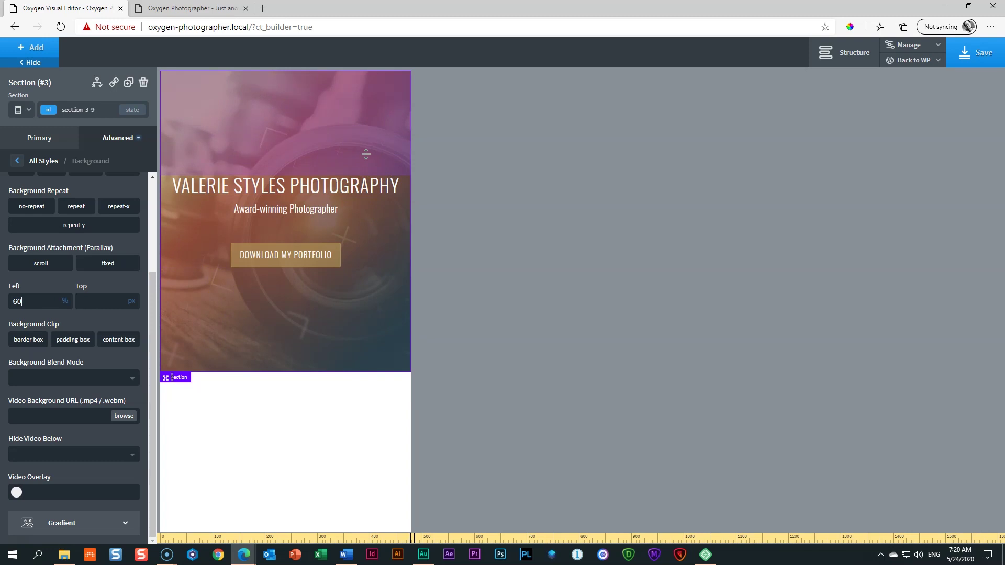
pyautogui.click(365, 206)
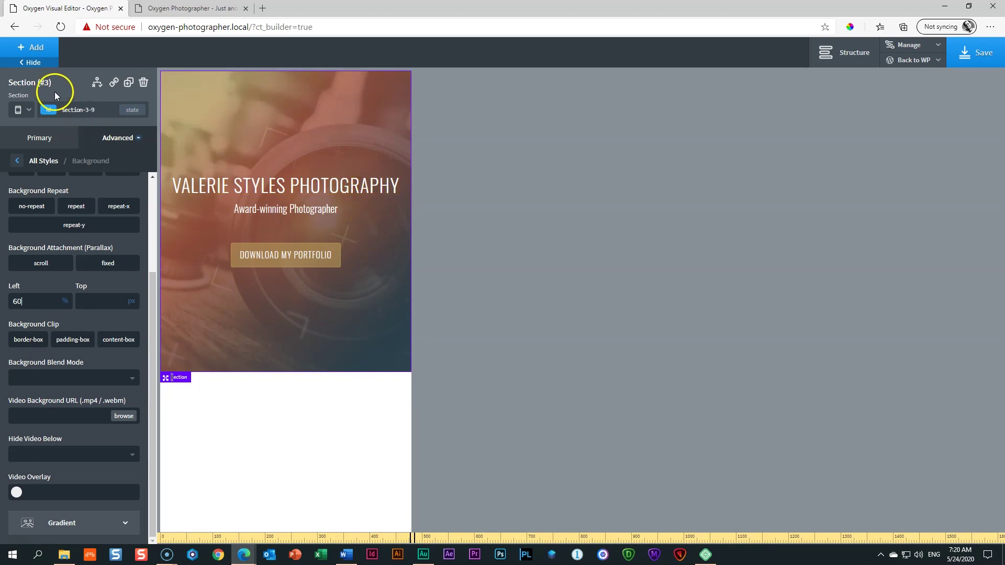
pyautogui.click(28, 111)
pyautogui.click(34, 125)
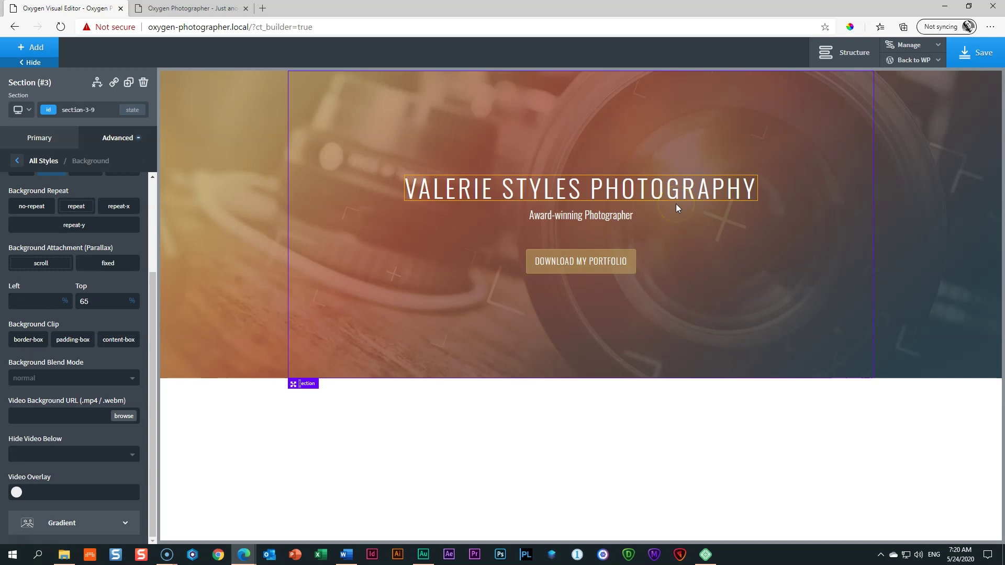
# Step: Preview the page at Less than 480px and select the hero's main heading
pyautogui.click(21, 109)
pyautogui.click(46, 188)
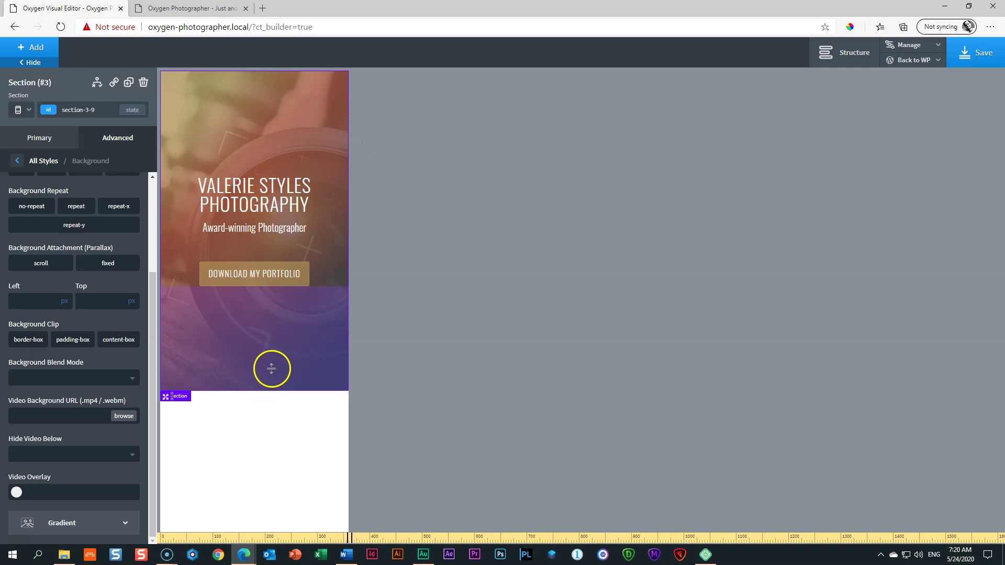
pyautogui.click(20, 110)
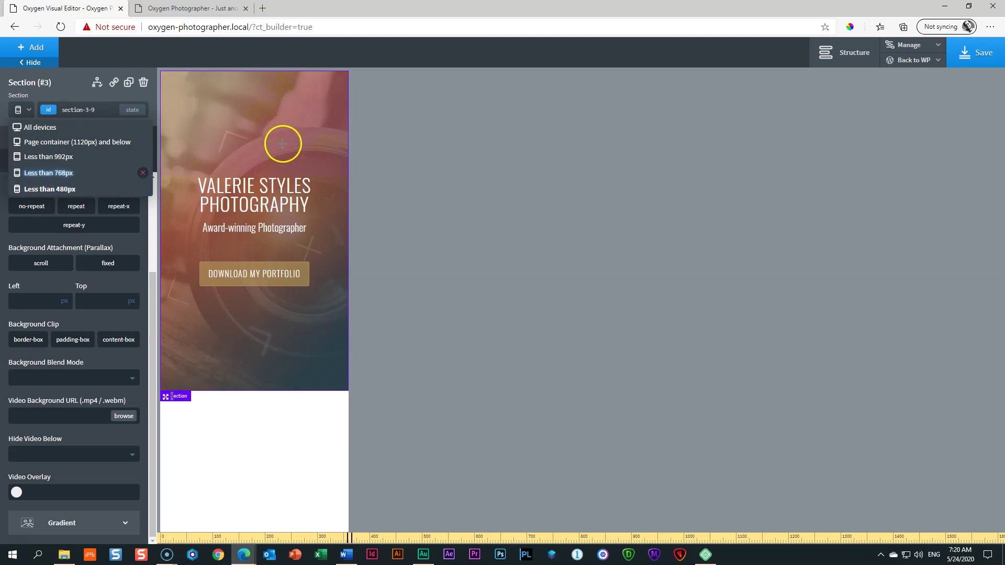
pyautogui.click(263, 202)
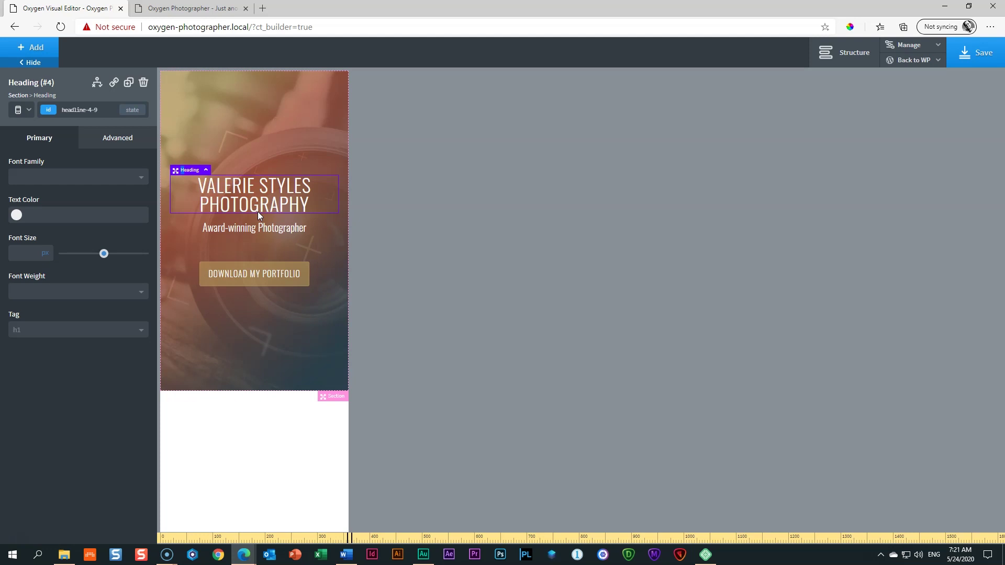
# Step: Give the hero heading a 1.2 line height in its Typography settings
pyautogui.click(234, 170)
pyautogui.click(114, 144)
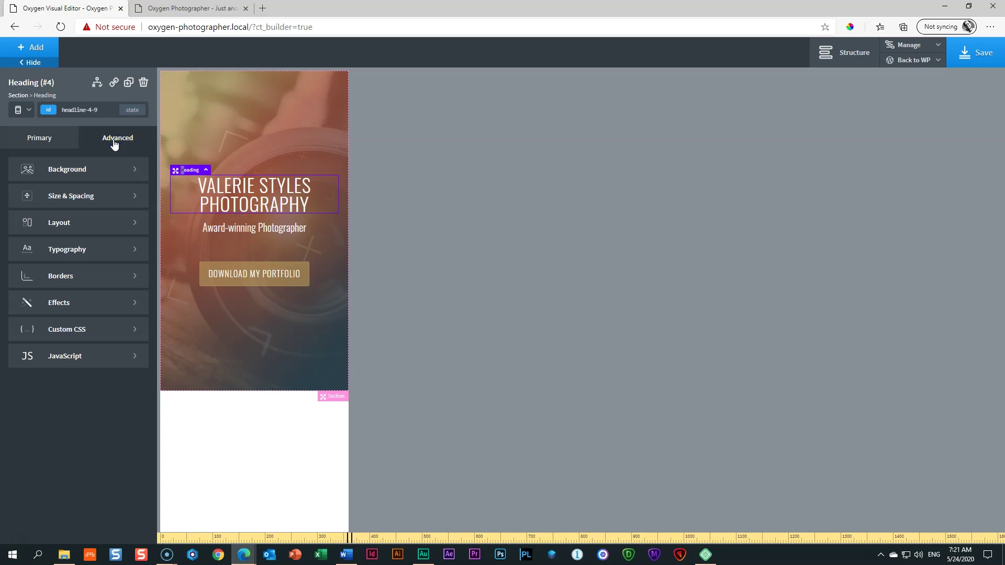
pyautogui.click(77, 246)
pyautogui.click(20, 360)
pyautogui.write('1.2')
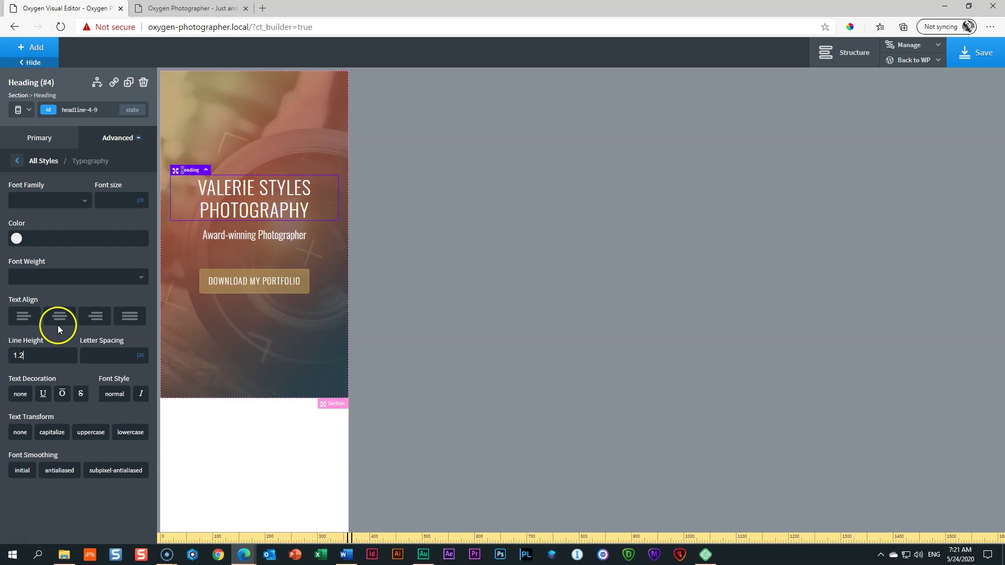
# Step: Select the hero section and switch the preview to 768px, then the 1120px page container
pyautogui.click(288, 148)
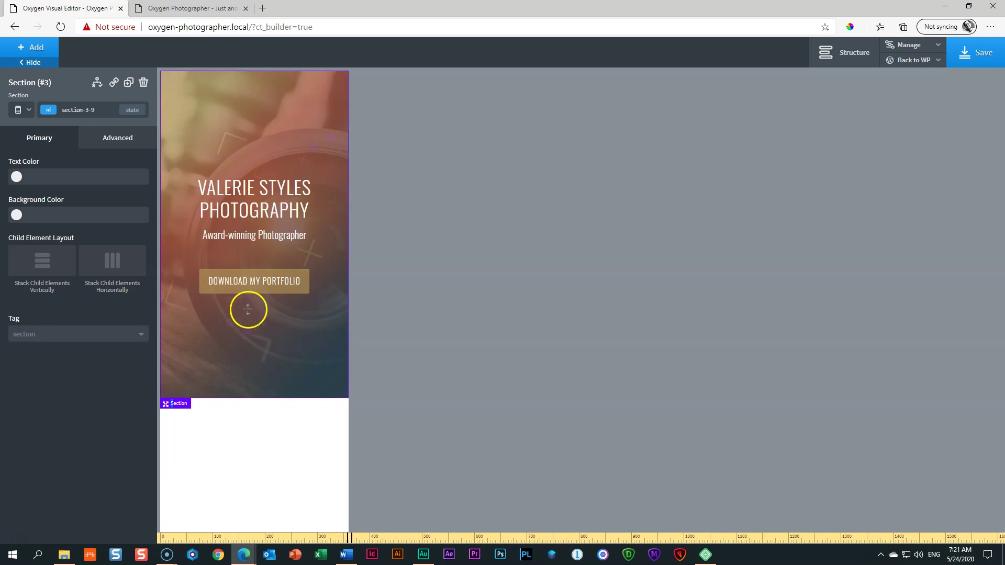
pyautogui.click(25, 110)
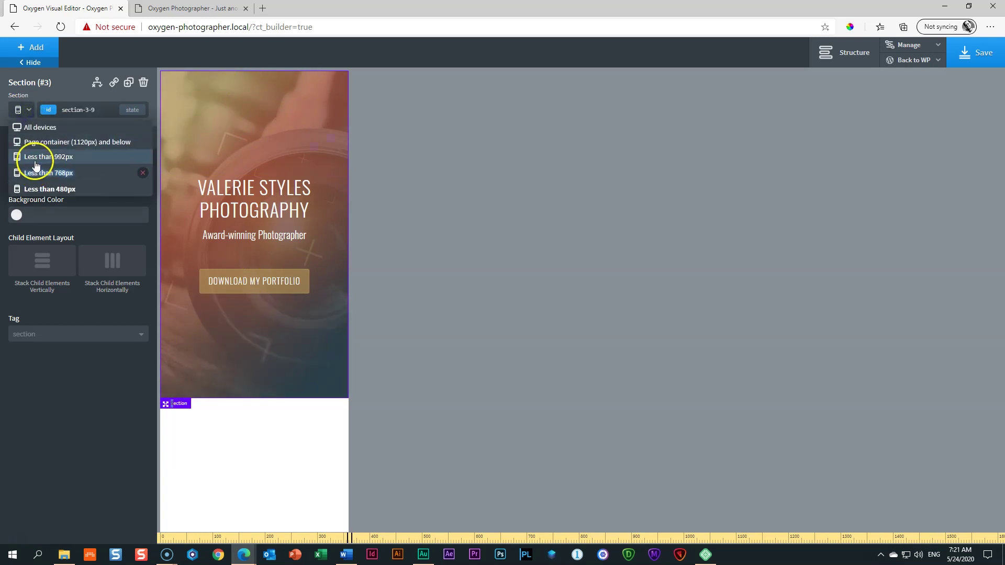
pyautogui.click(36, 163)
pyautogui.click(23, 109)
pyautogui.click(30, 142)
pyautogui.click(22, 109)
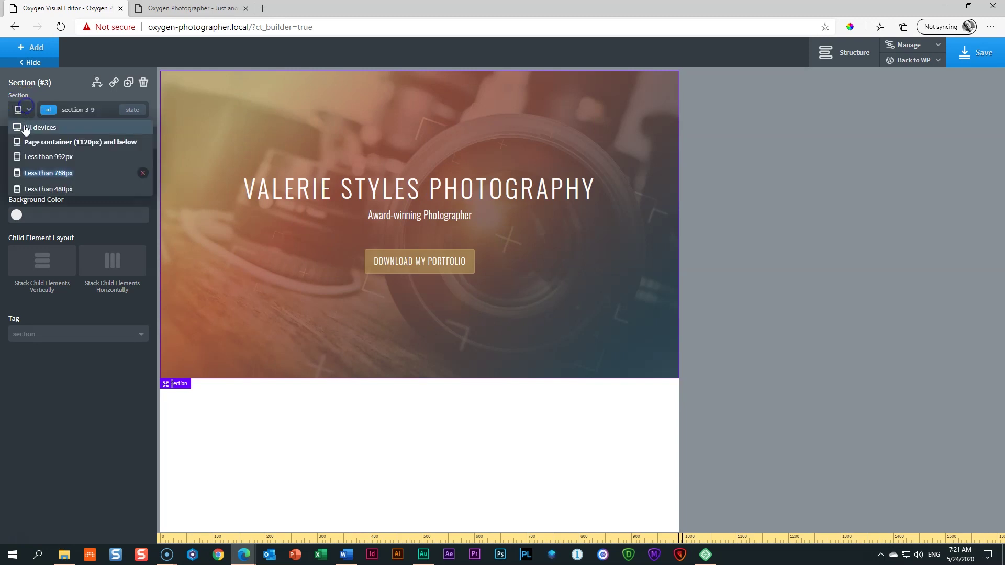
pyautogui.click(24, 128)
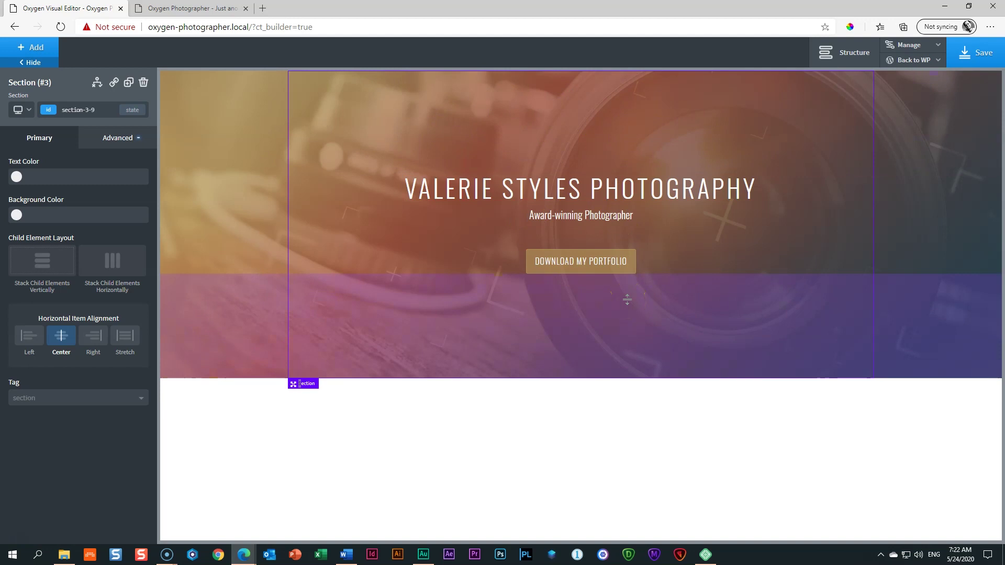
# Step: Save the page so the responsive heading and background changes are stored
pyautogui.click(977, 56)
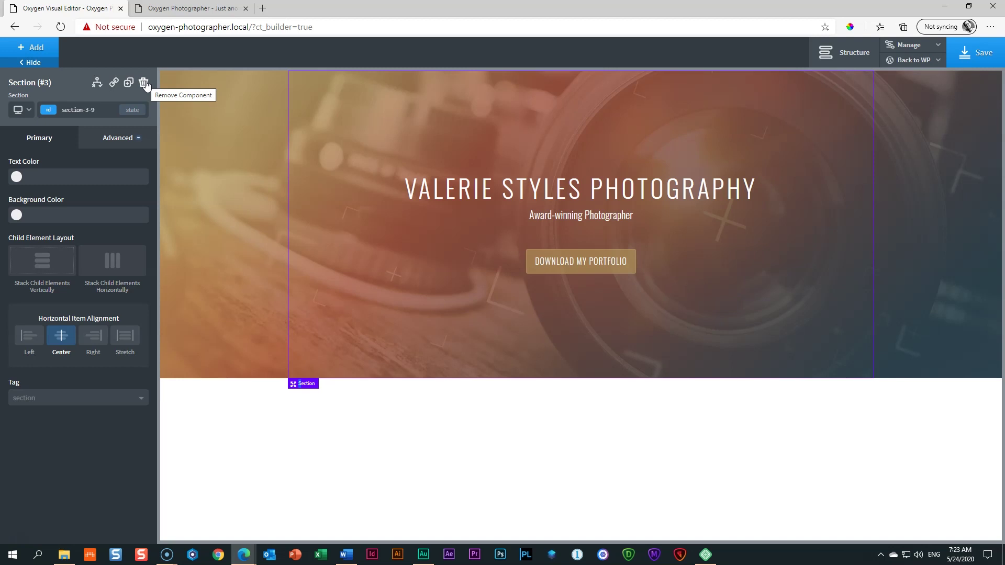
pyautogui.click(188, 90)
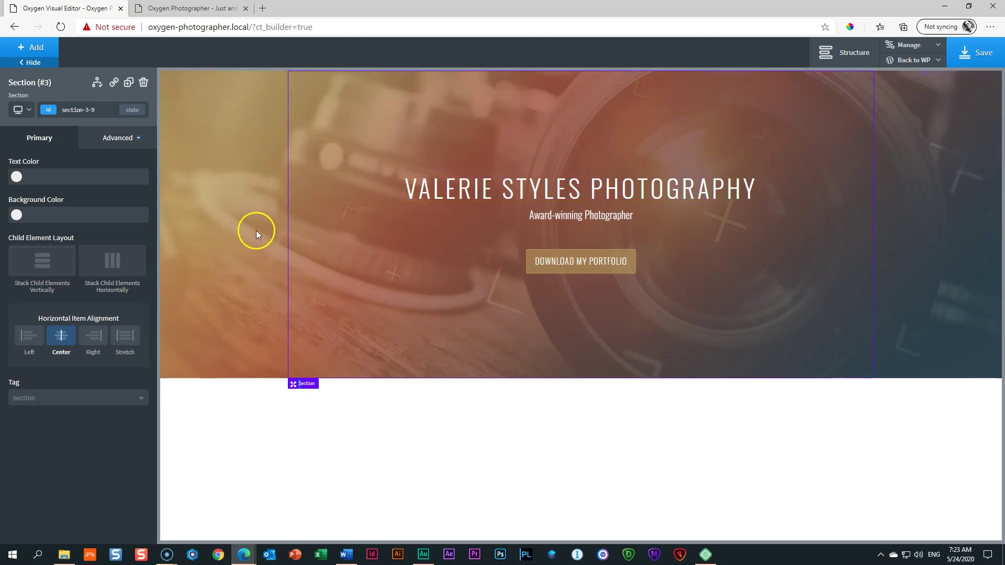
pyautogui.click(33, 46)
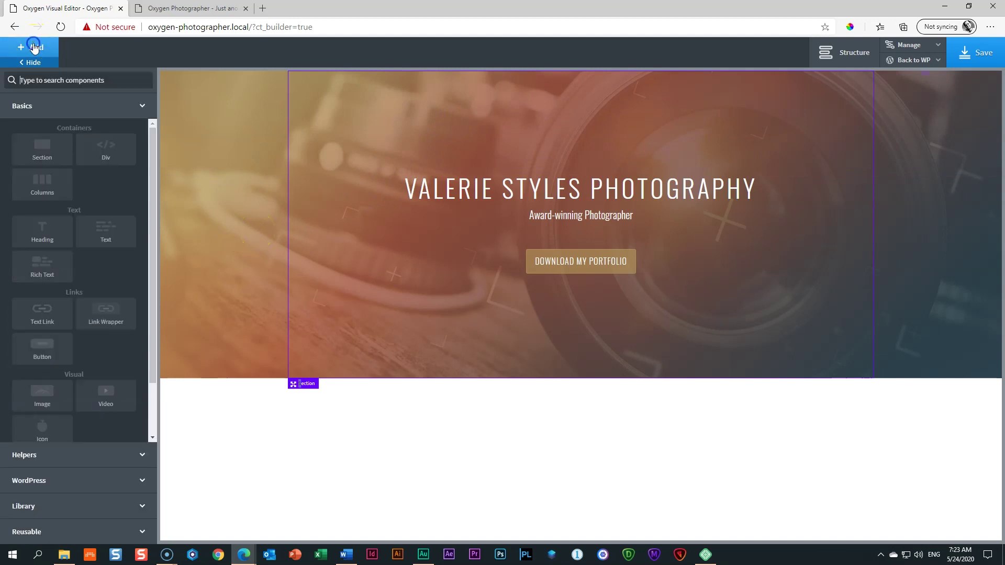
pyautogui.click(35, 154)
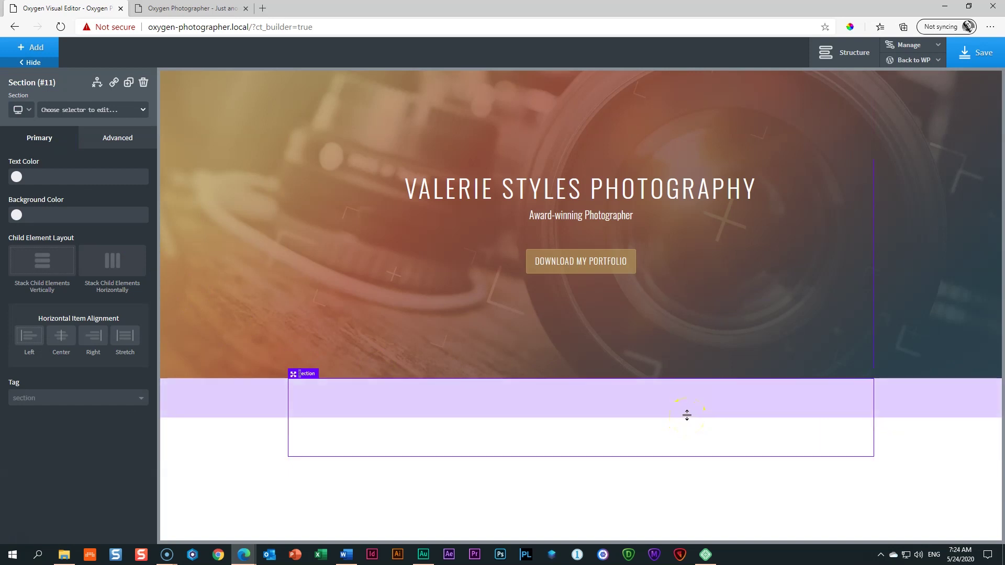
pyautogui.click(524, 406)
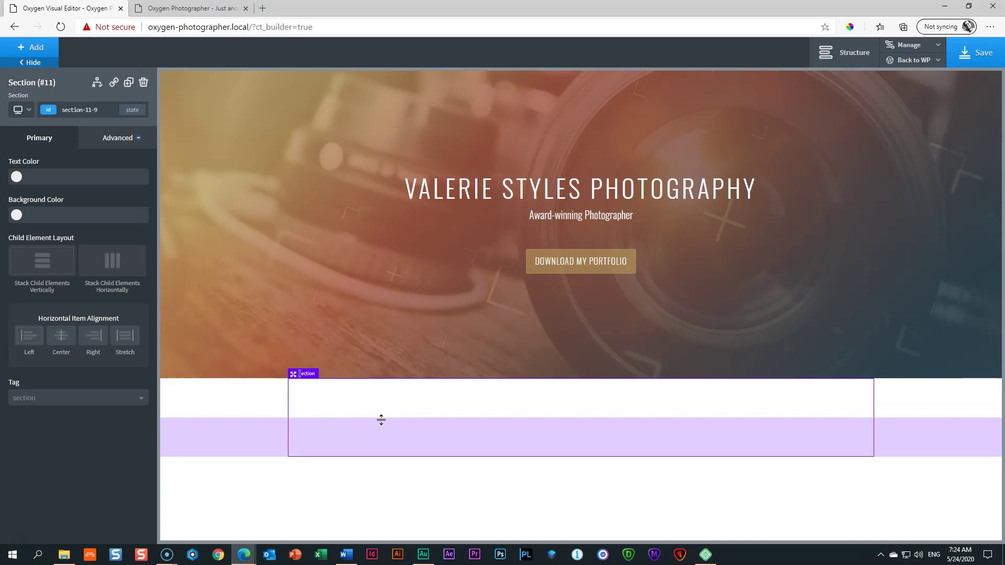
# Step: Add a heading reading 'What do I do' to the empty section
pyautogui.click(31, 47)
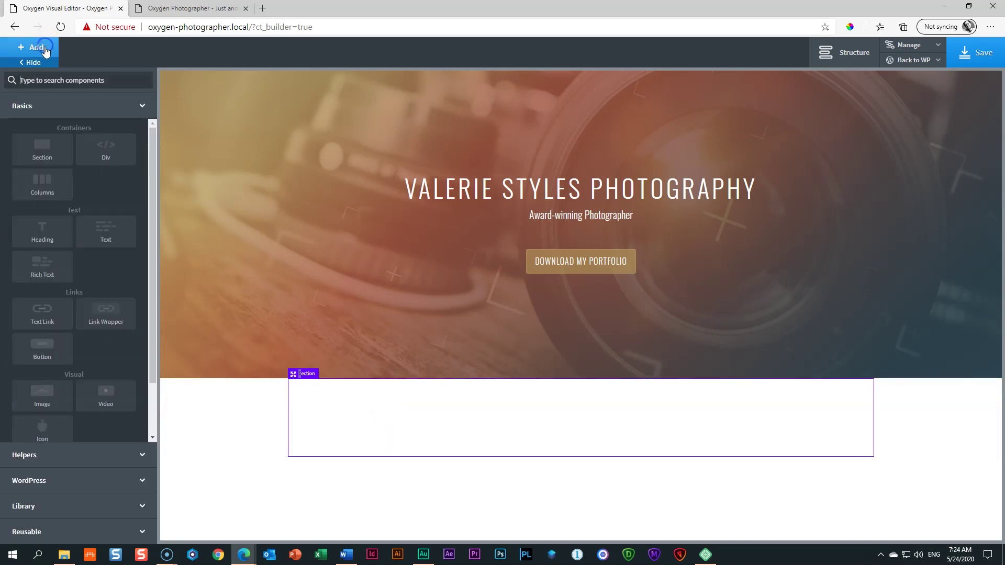
pyautogui.click(57, 233)
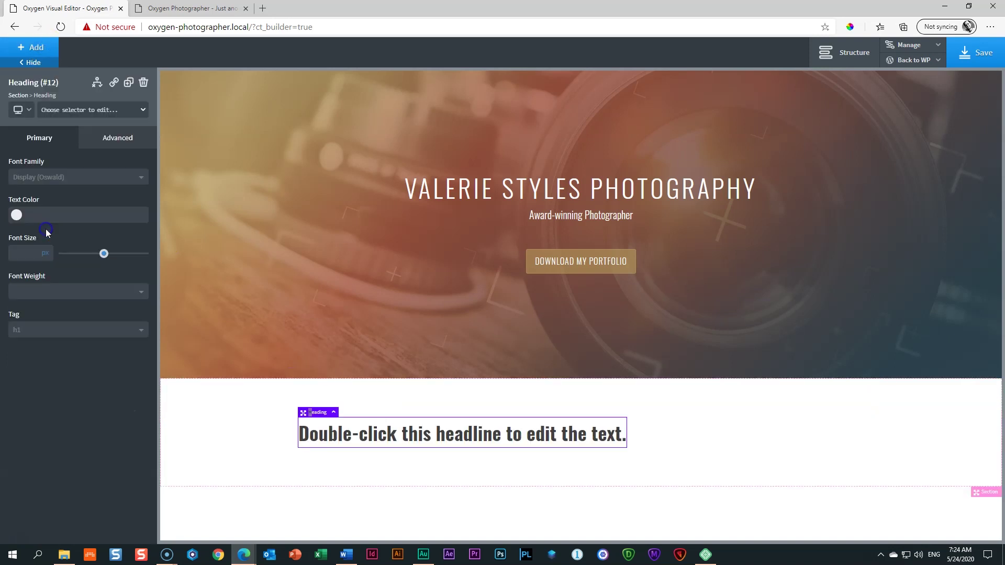
pyautogui.doubleClick(431, 440)
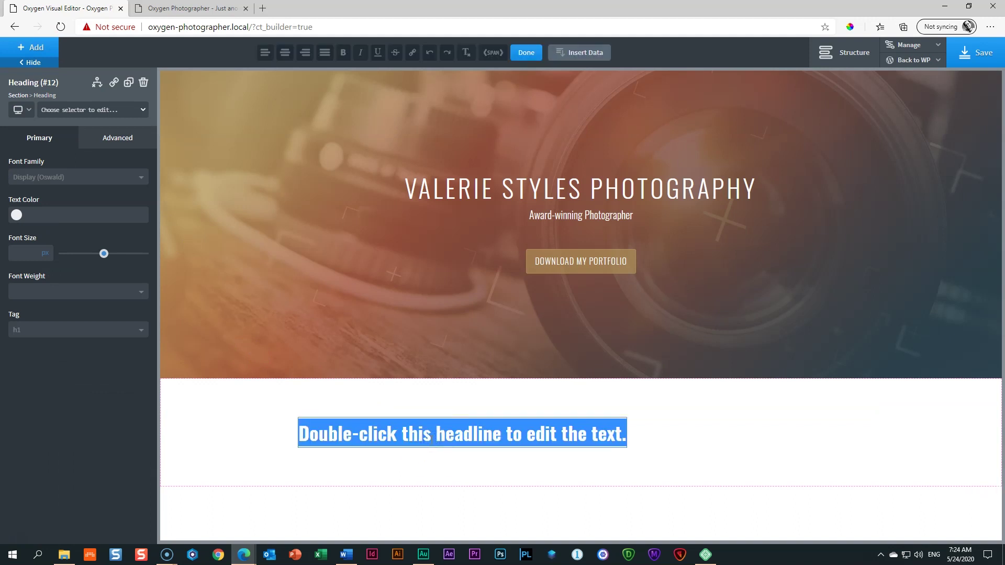
pyautogui.write('What do I do')
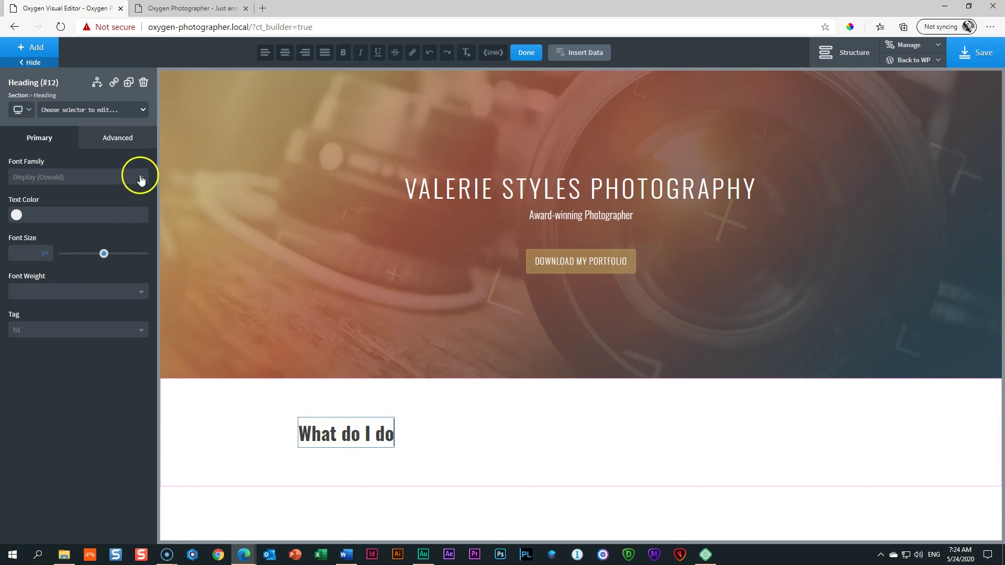
# Step: Make the heading uppercase with font weight 400
pyautogui.click(128, 143)
pyautogui.click(82, 252)
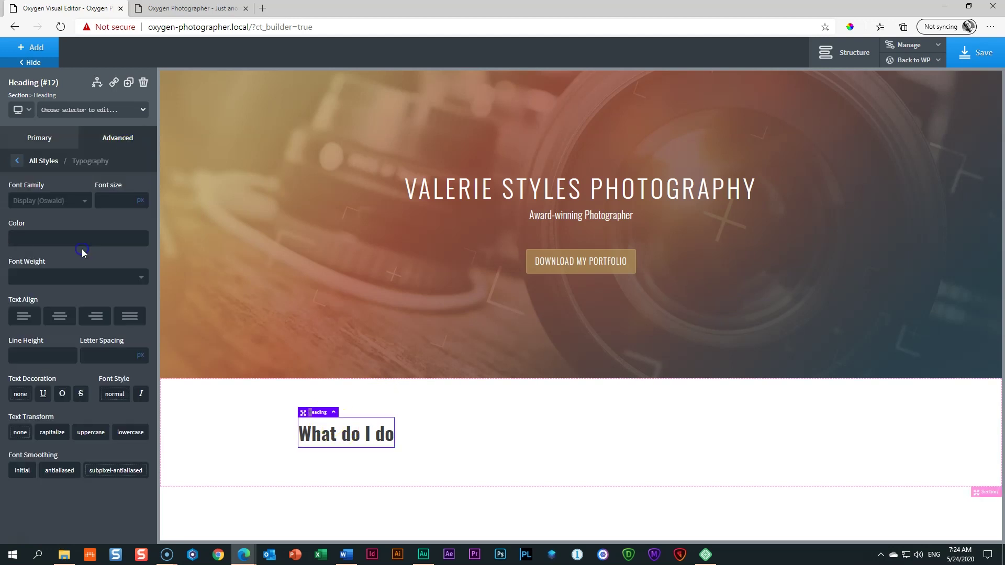
pyautogui.click(92, 435)
pyautogui.click(40, 276)
pyautogui.click(28, 335)
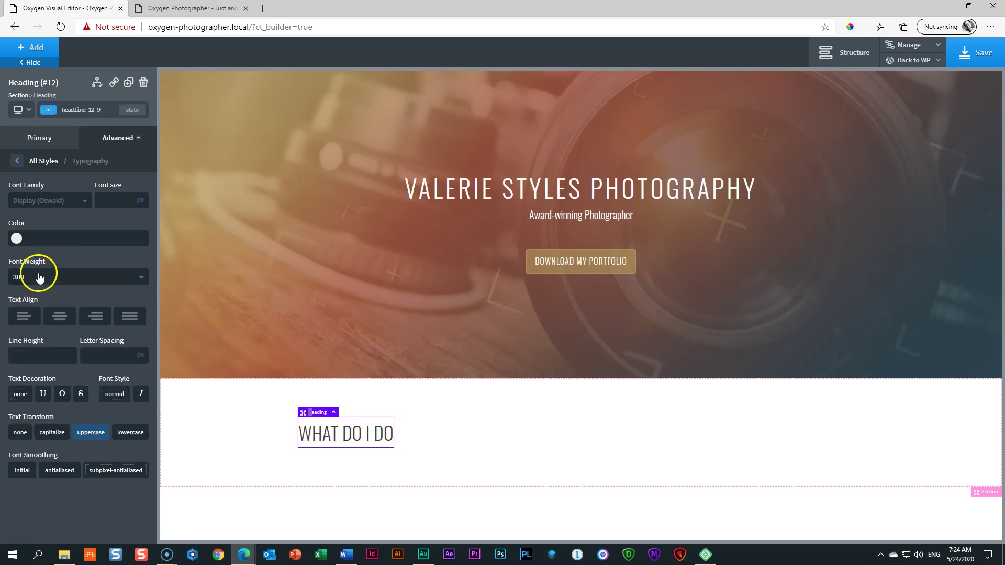
pyautogui.click(37, 276)
pyautogui.click(26, 353)
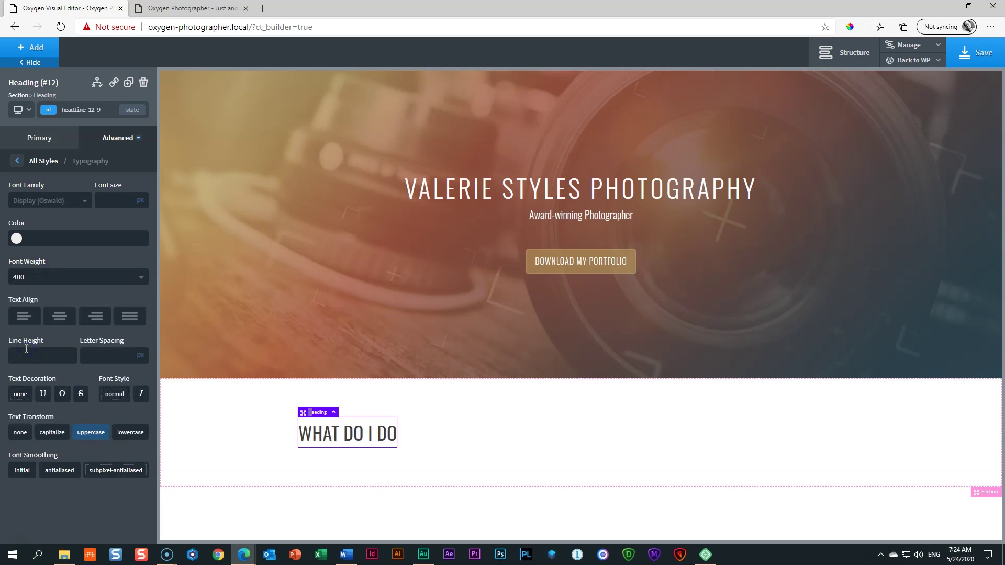
# Step: Set the heading font size to 36px and colour it Dirty Teal
pyautogui.click(113, 202)
pyautogui.write('36')
pyautogui.doubleClick(104, 201)
pyautogui.write('48')
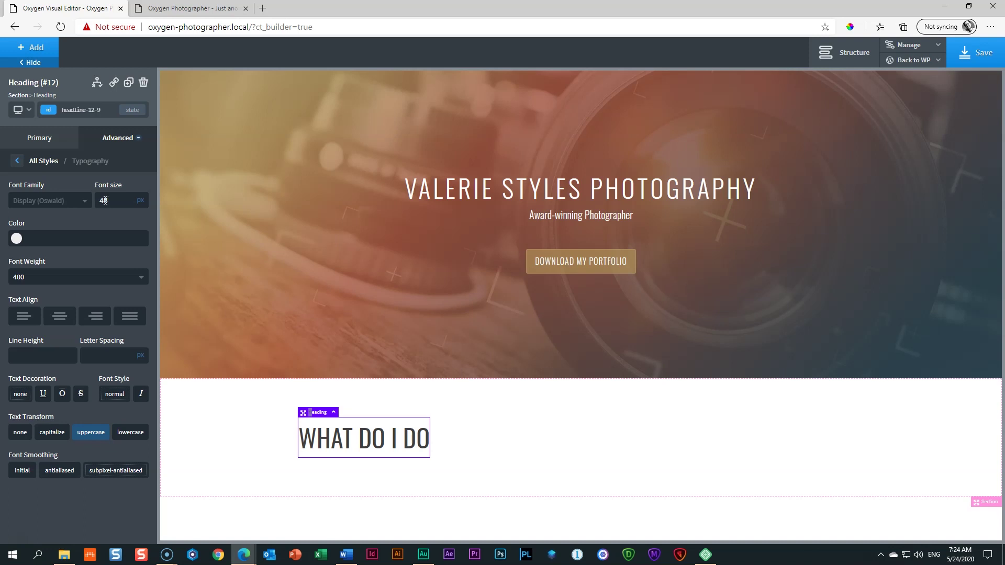
pyautogui.doubleClick(104, 201)
pyautogui.write('36')
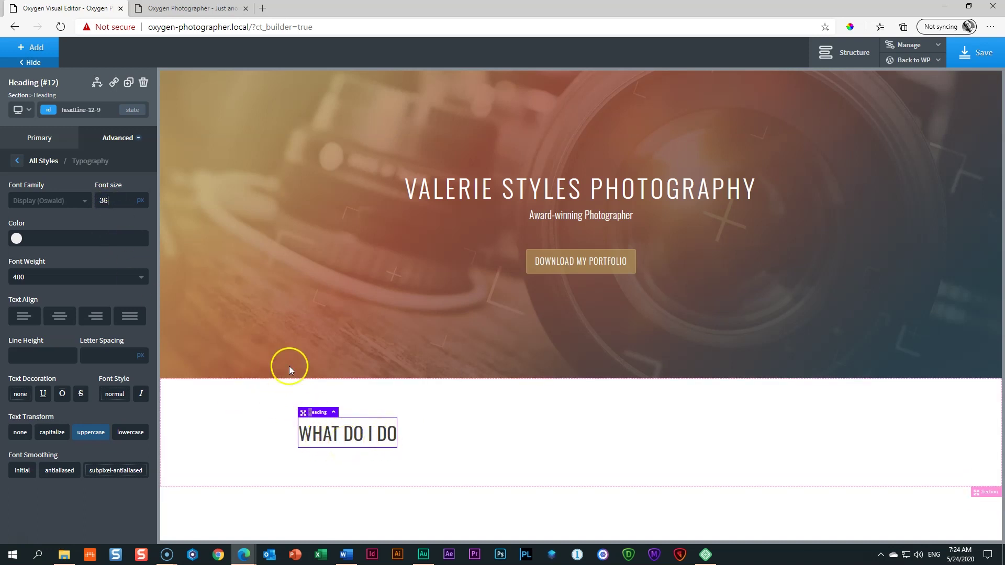
pyautogui.click(16, 238)
pyautogui.click(45, 370)
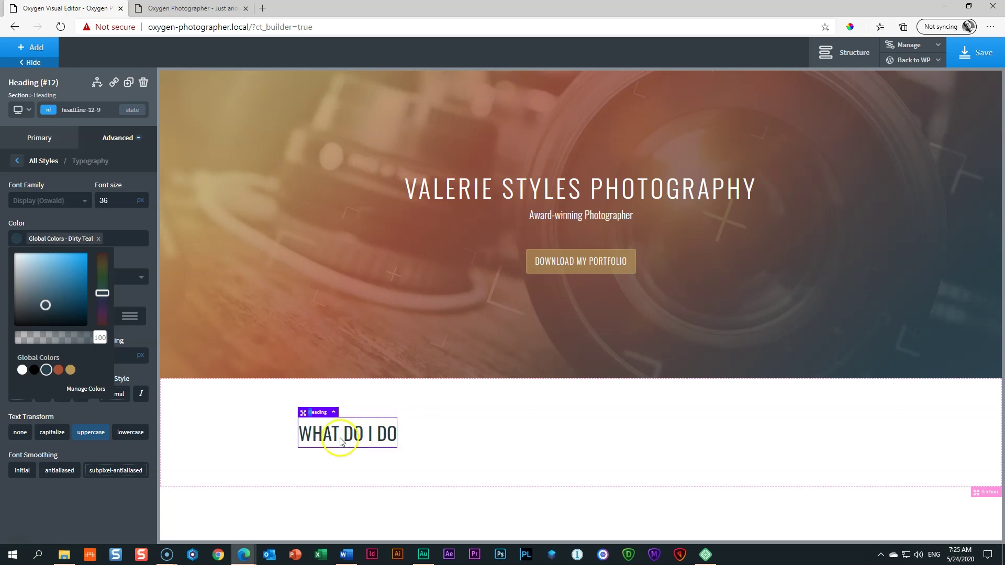
# Step: Centre the section's items horizontally and reselect the WHAT DO I DO heading
pyautogui.click(485, 427)
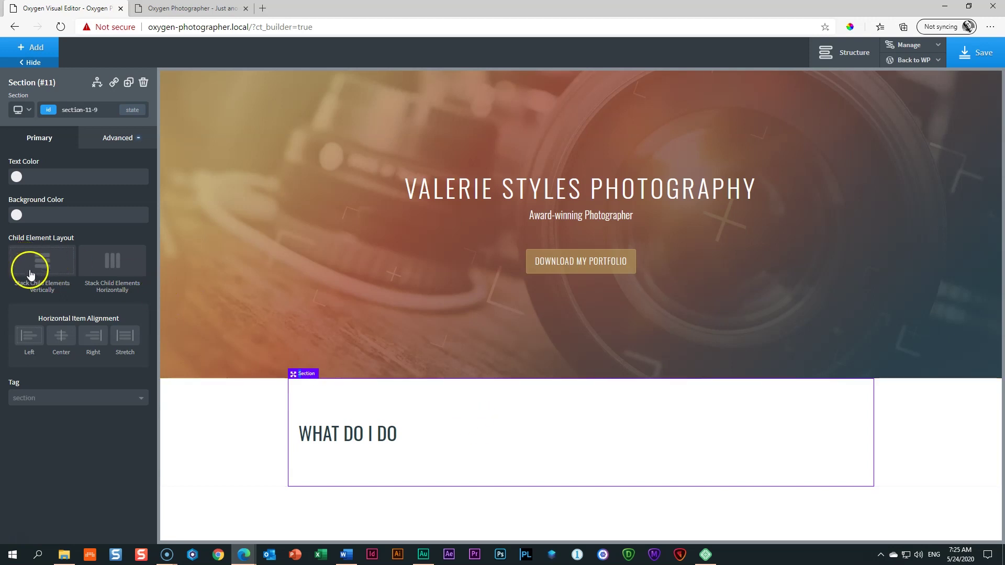
pyautogui.click(61, 335)
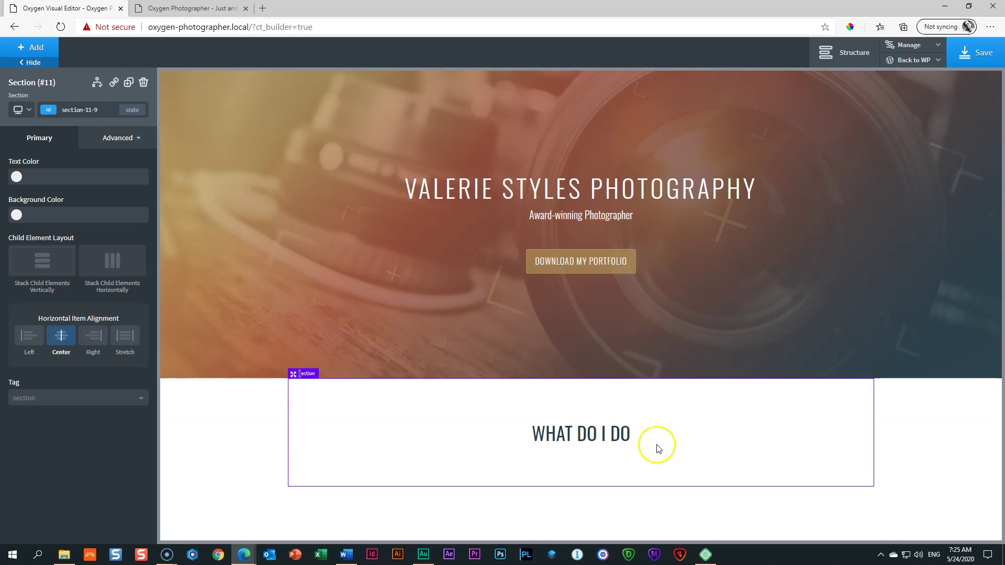
pyautogui.click(609, 443)
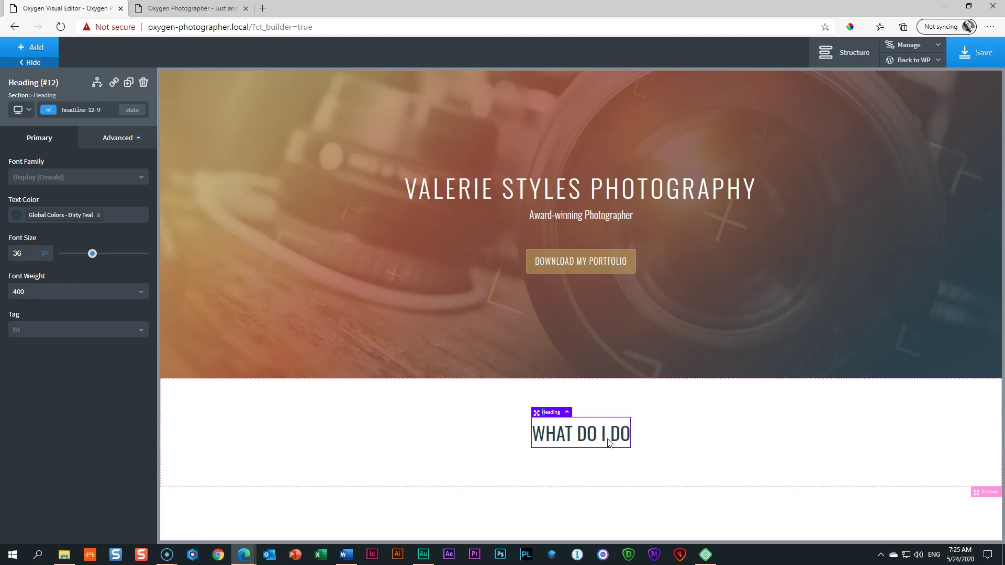
pyautogui.click(49, 54)
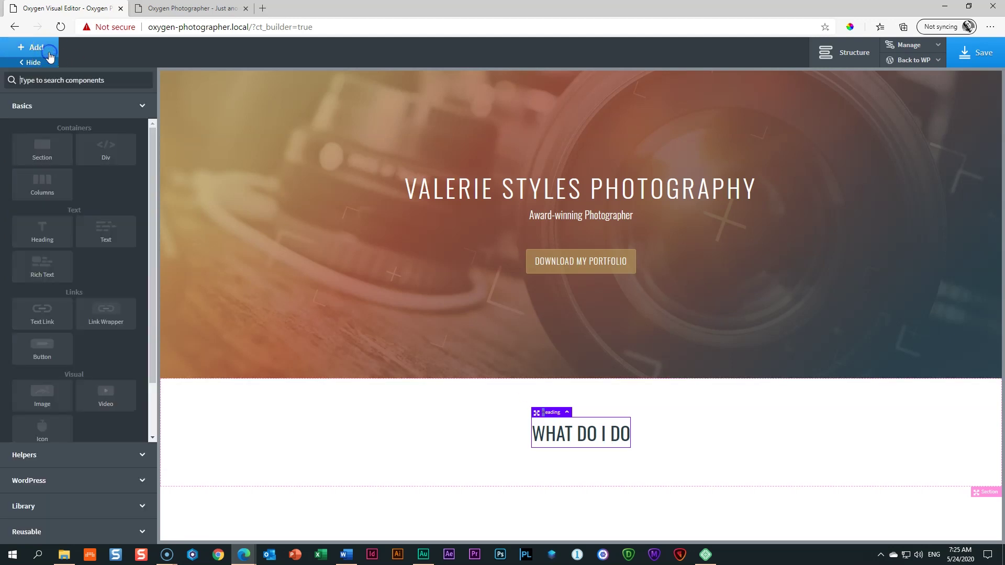
# Step: Add a second heading reading 'Award-winning Services' below WHAT DO I DO
pyautogui.click(47, 226)
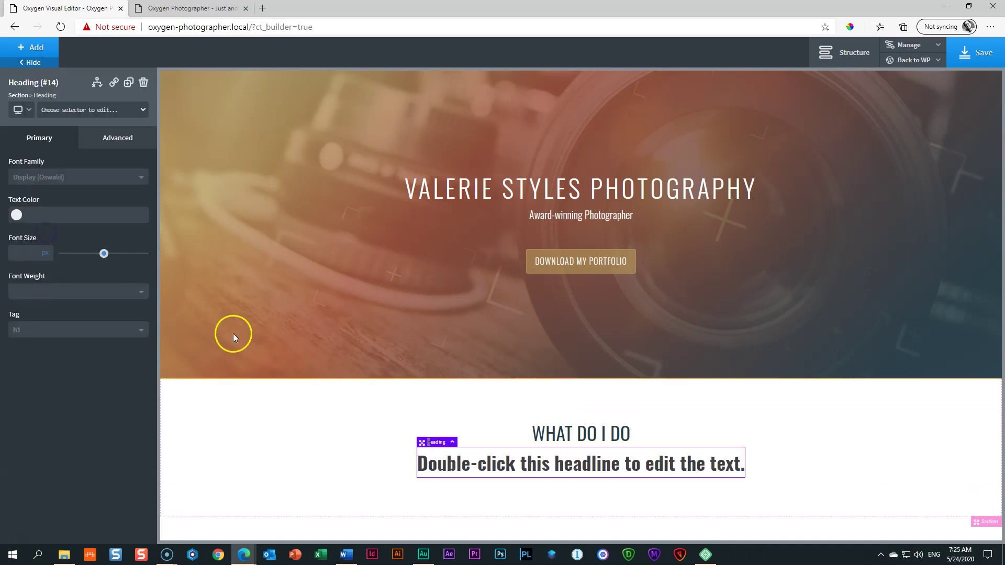
pyautogui.doubleClick(561, 461)
pyautogui.write('Award')
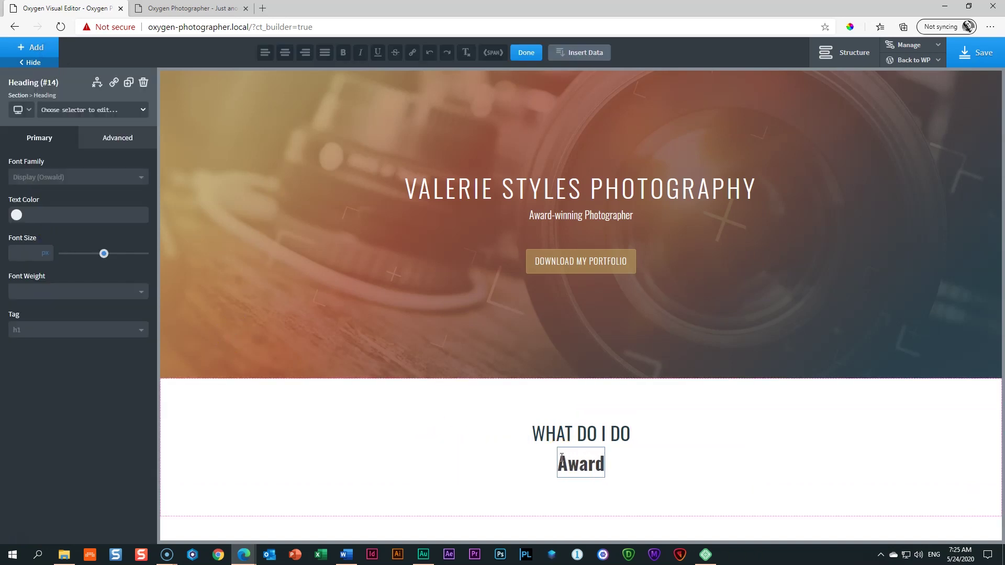
pyautogui.write('-winning Servc')
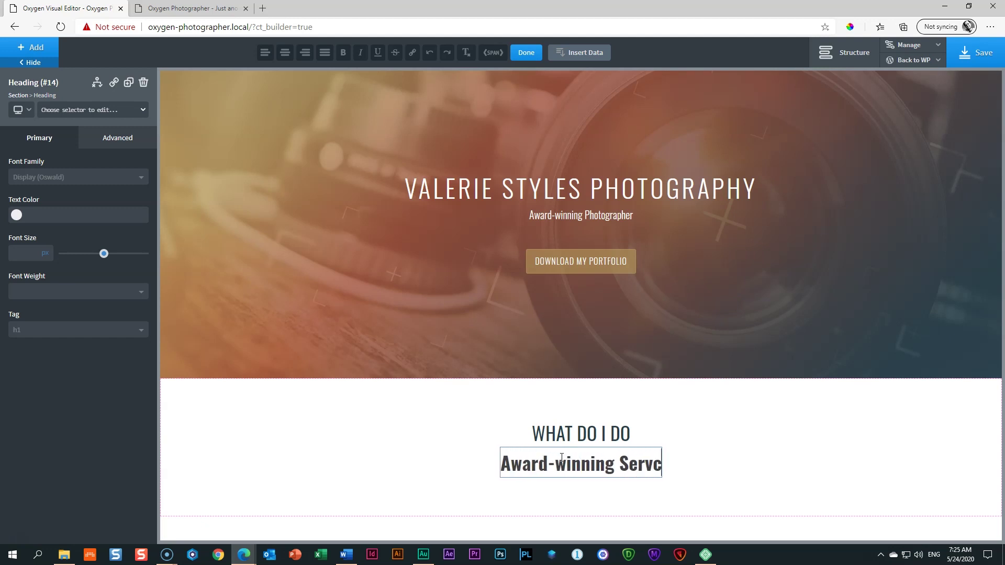
pyautogui.press('BackSpace')
pyautogui.write('ices')
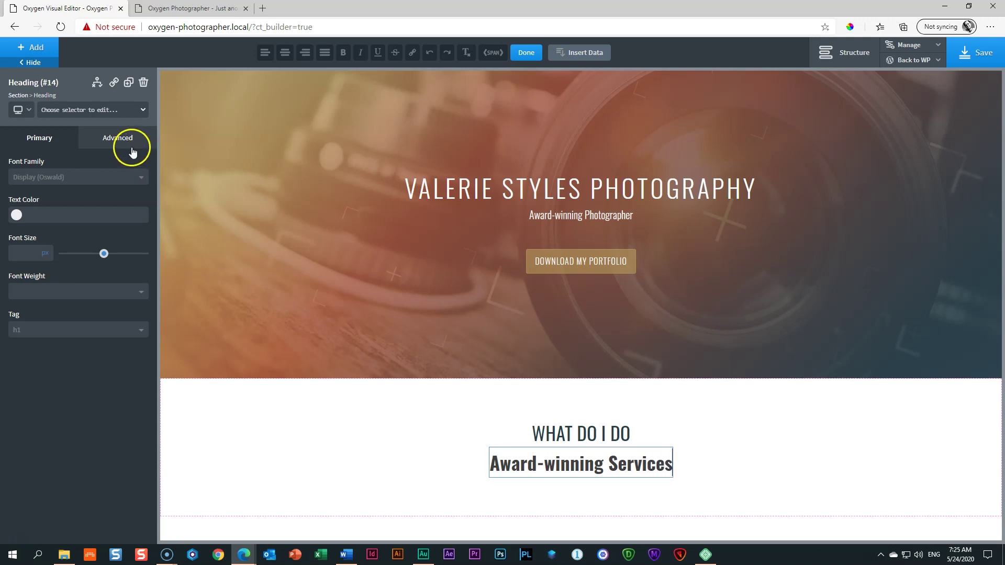
# Step: Make the subheading uppercase, weight 300, at 16px font size
pyautogui.click(132, 151)
pyautogui.click(67, 252)
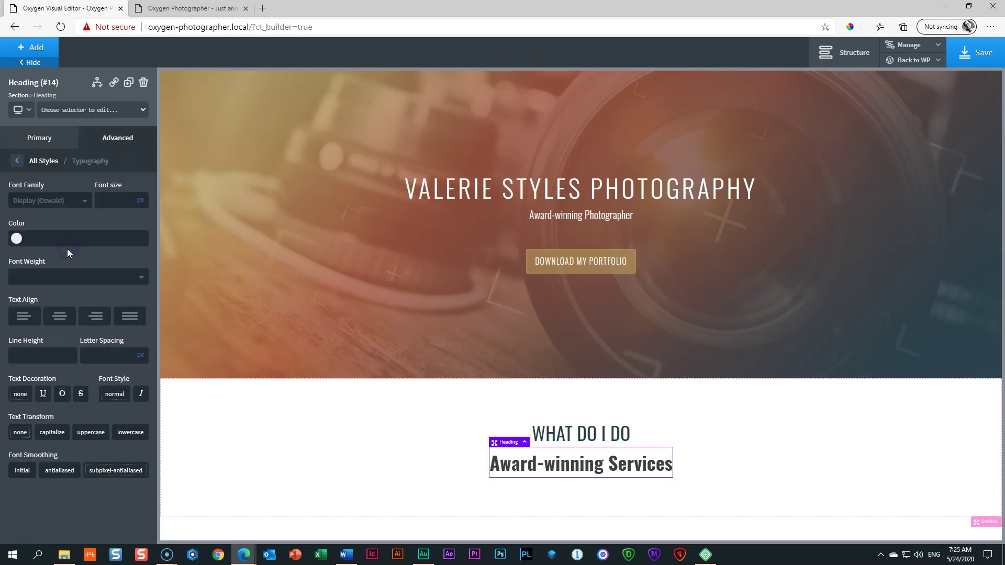
pyautogui.click(91, 433)
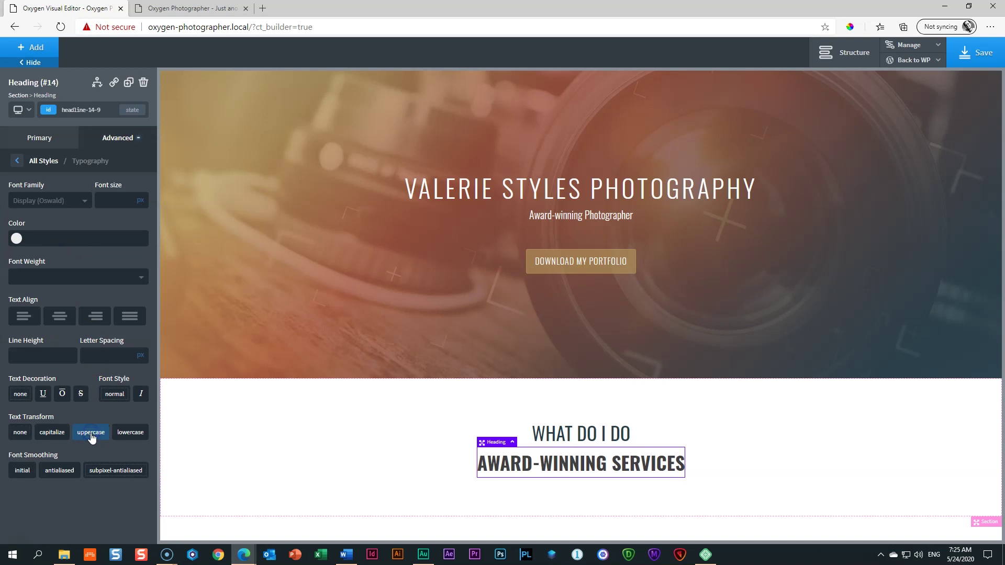
pyautogui.click(61, 288)
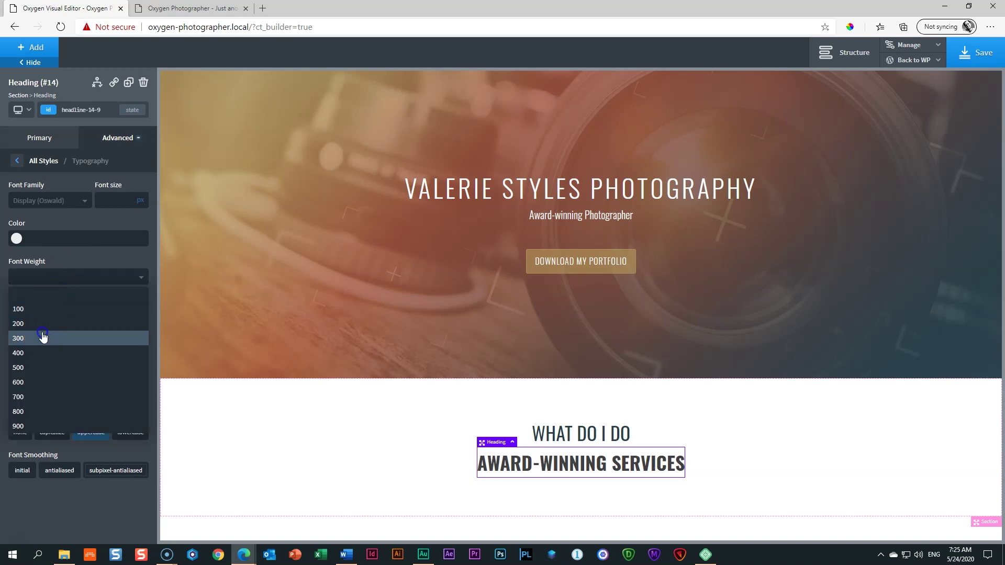
pyautogui.click(43, 336)
pyautogui.click(117, 198)
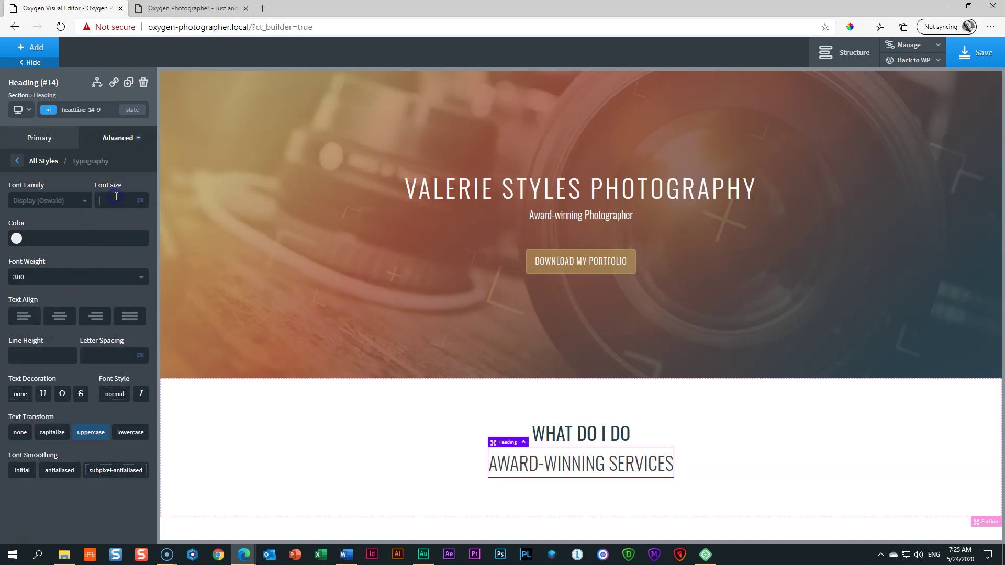
pyautogui.write('20')
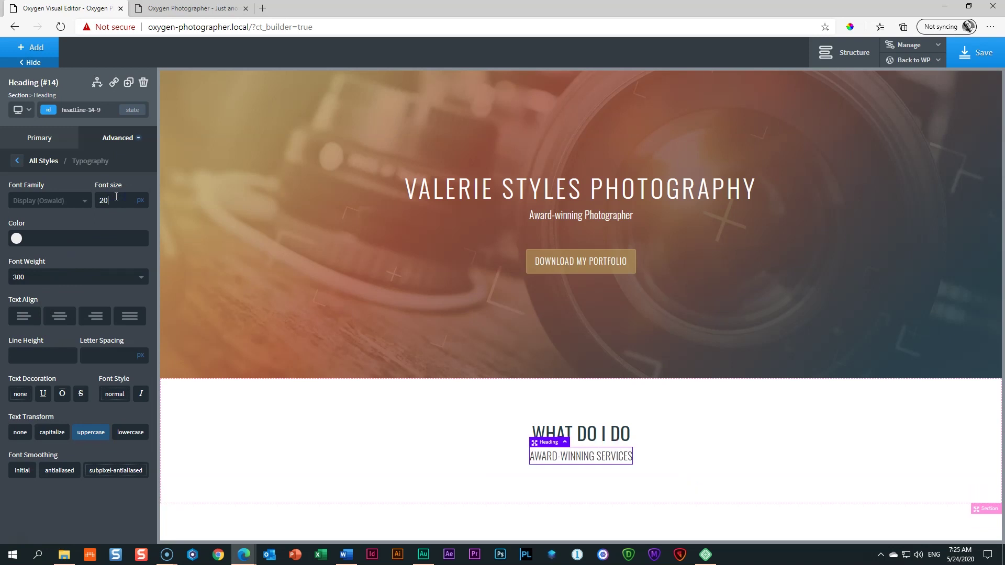
pyautogui.doubleClick(102, 201)
pyautogui.write('16')
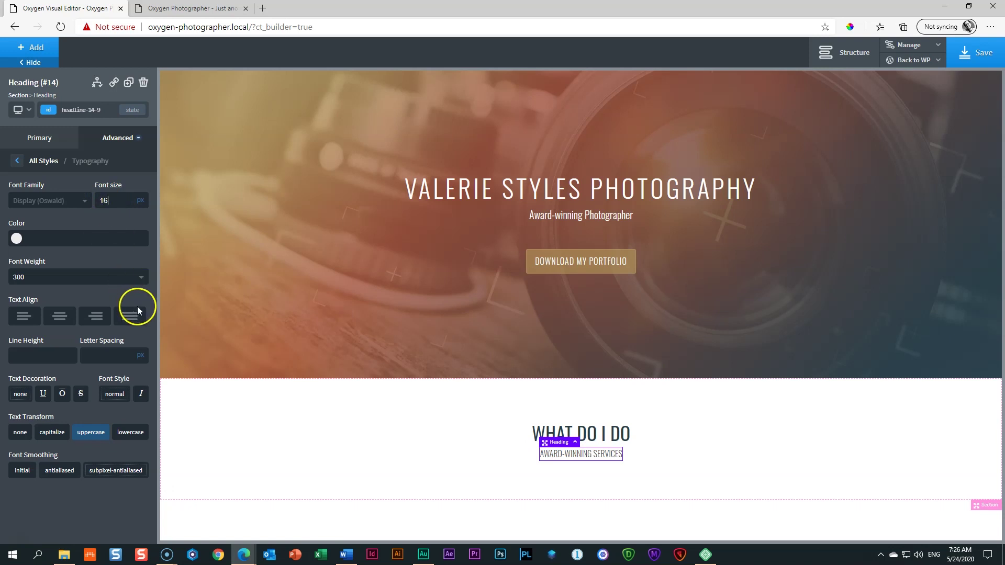
# Step: Try weight 400 on the subheading, then revert it to 300
pyautogui.click(35, 276)
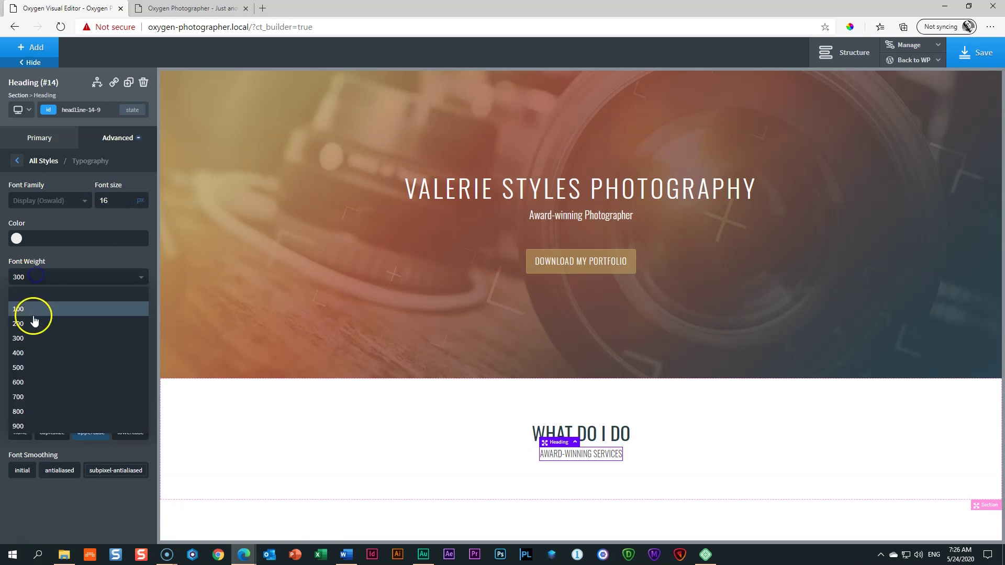
pyautogui.click(33, 353)
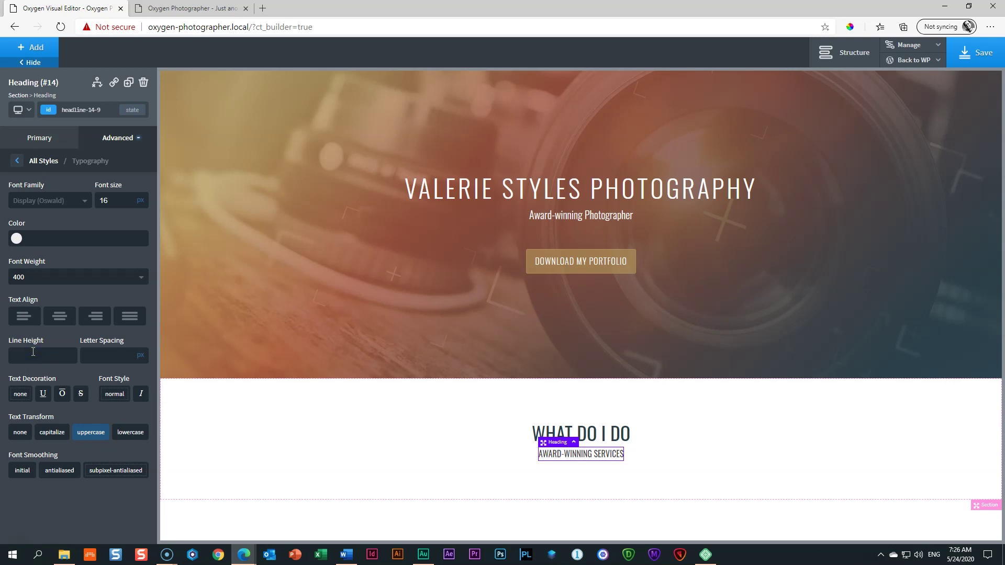
pyautogui.click(38, 283)
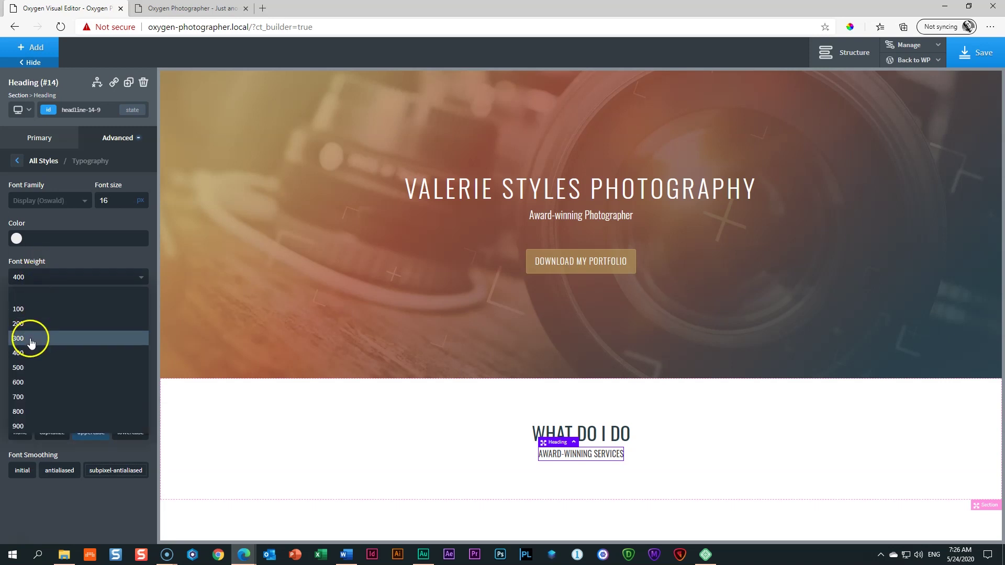
pyautogui.click(30, 341)
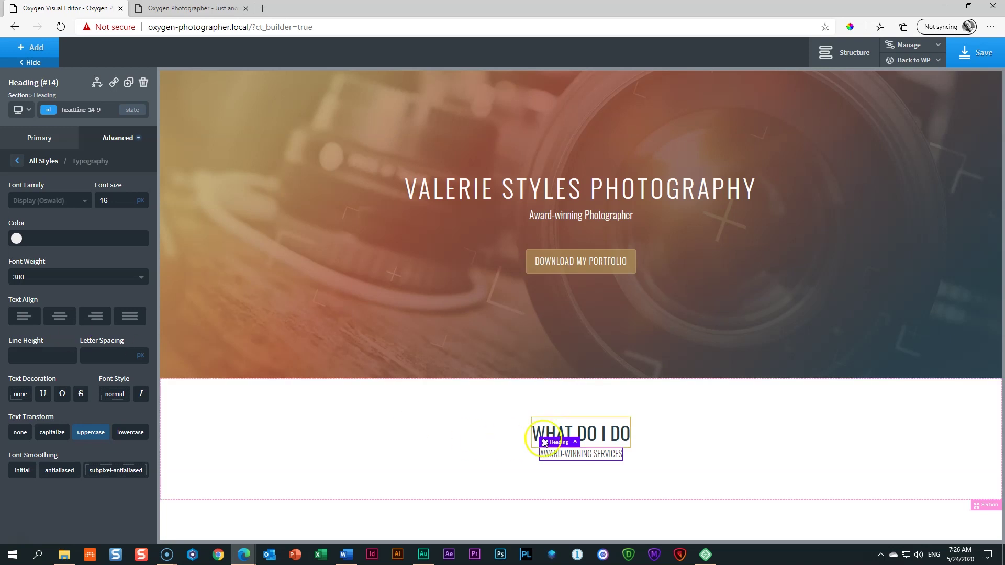
# Step: Push the AWARD-WINNING SERVICES subtitle about 17px lower with its top margin
pyautogui.click(581, 434)
pyautogui.click(712, 448)
pyautogui.click(580, 460)
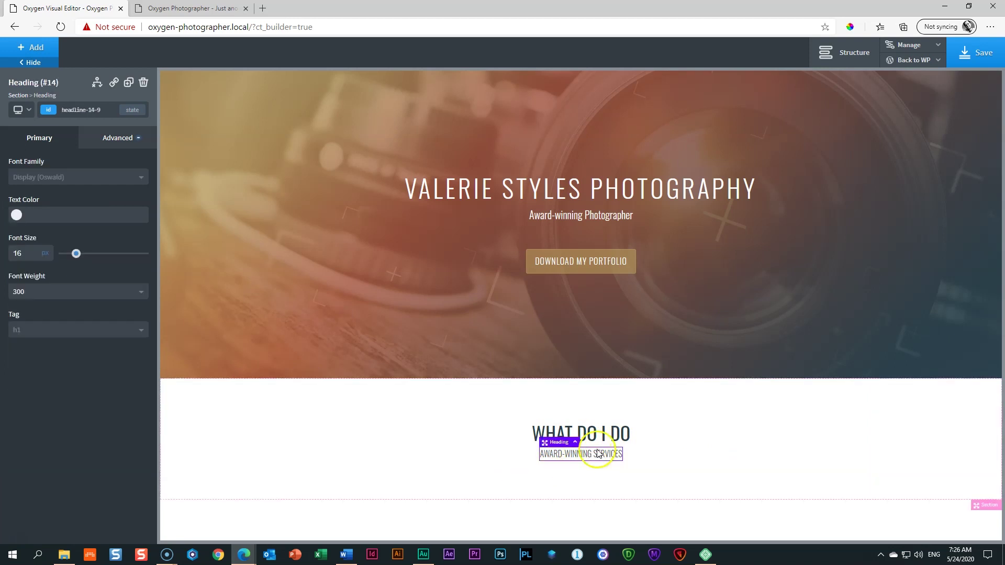
pyautogui.moveTo(599, 445); pyautogui.dragTo(598, 453)
pyautogui.click(736, 456)
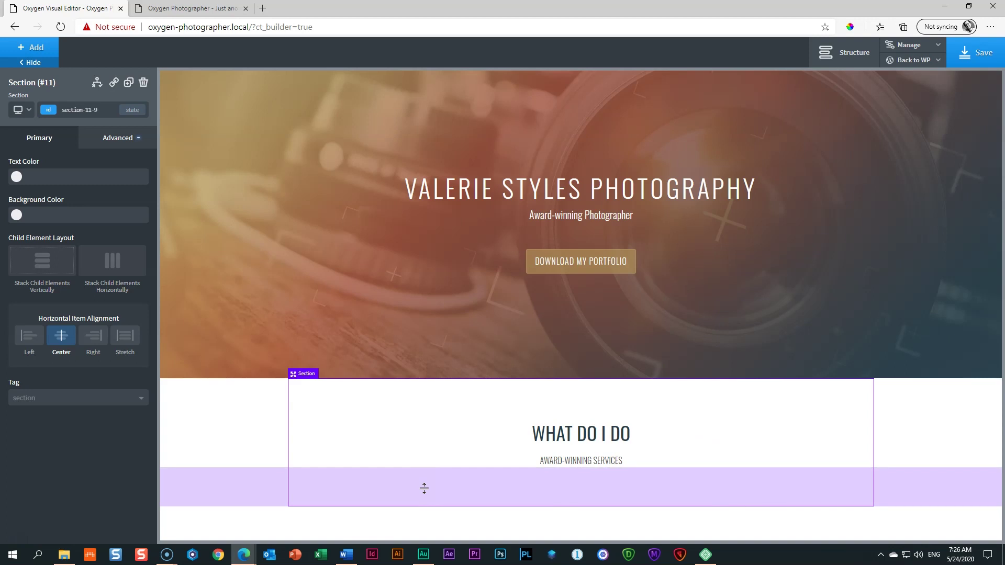
pyautogui.click(576, 467)
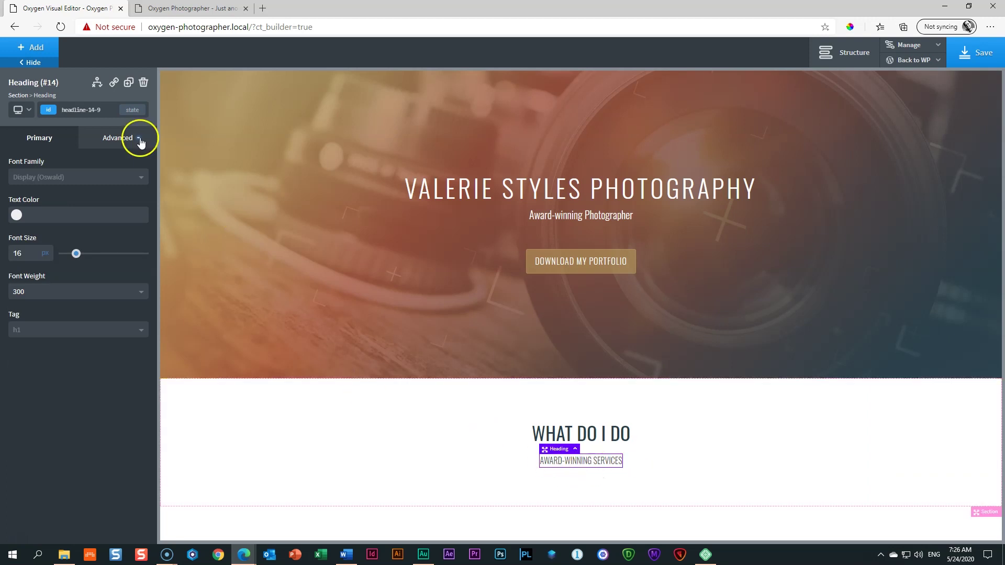
pyautogui.click(33, 50)
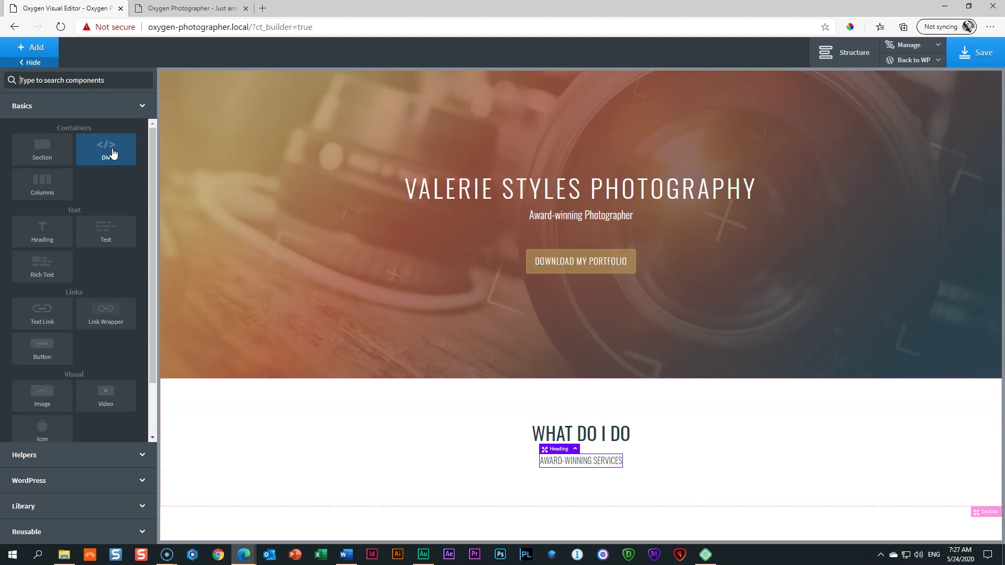
# Step: Add a columns row split into three equal 33/33/33 columns below the subtitle
pyautogui.click(48, 186)
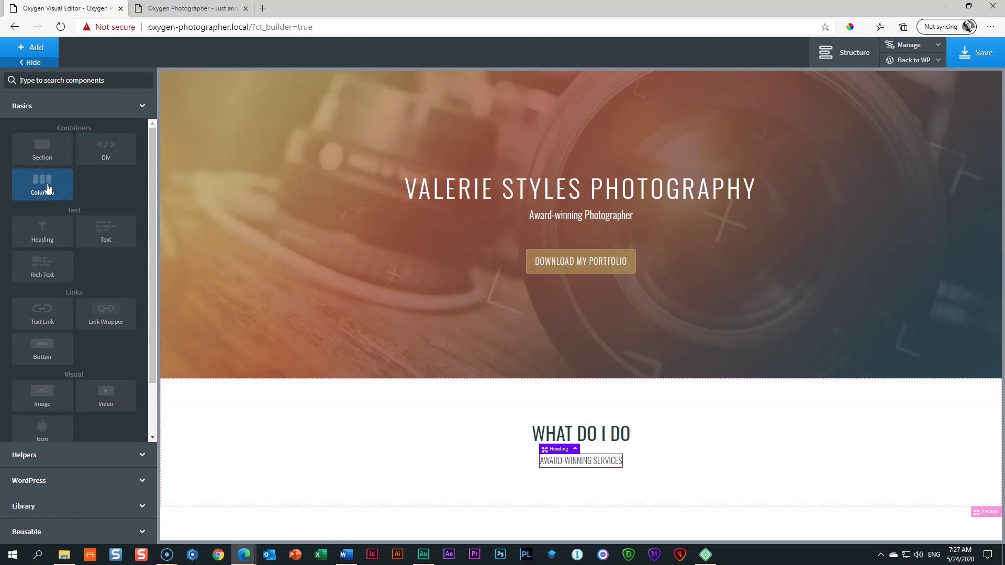
pyautogui.click(47, 188)
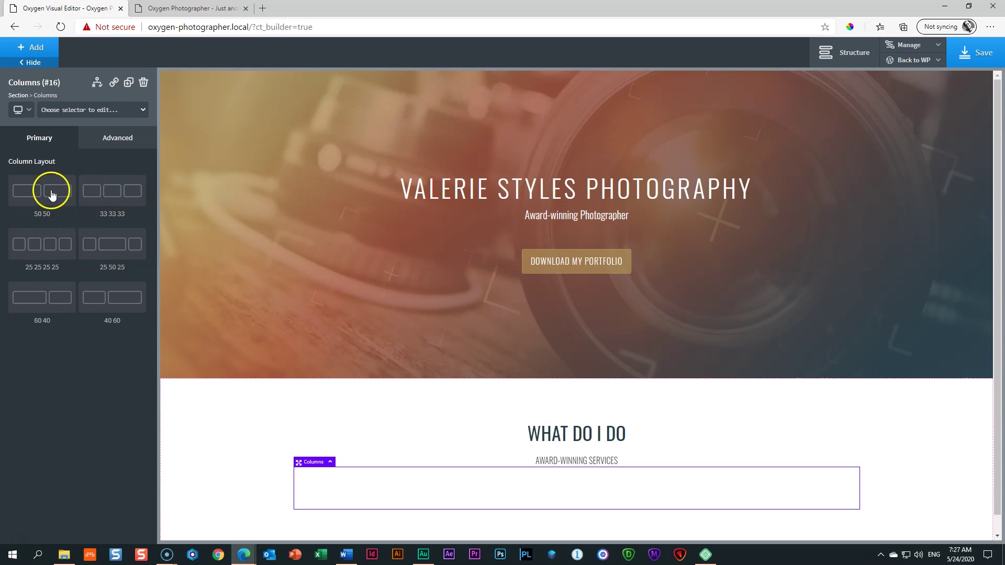
pyautogui.click(111, 192)
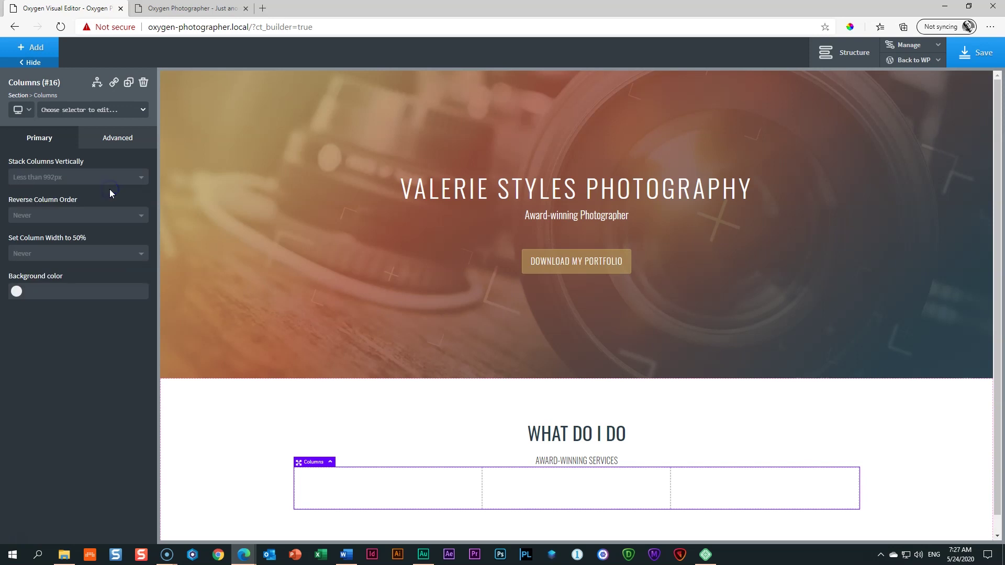
pyautogui.scroll(-1, 243, 341)
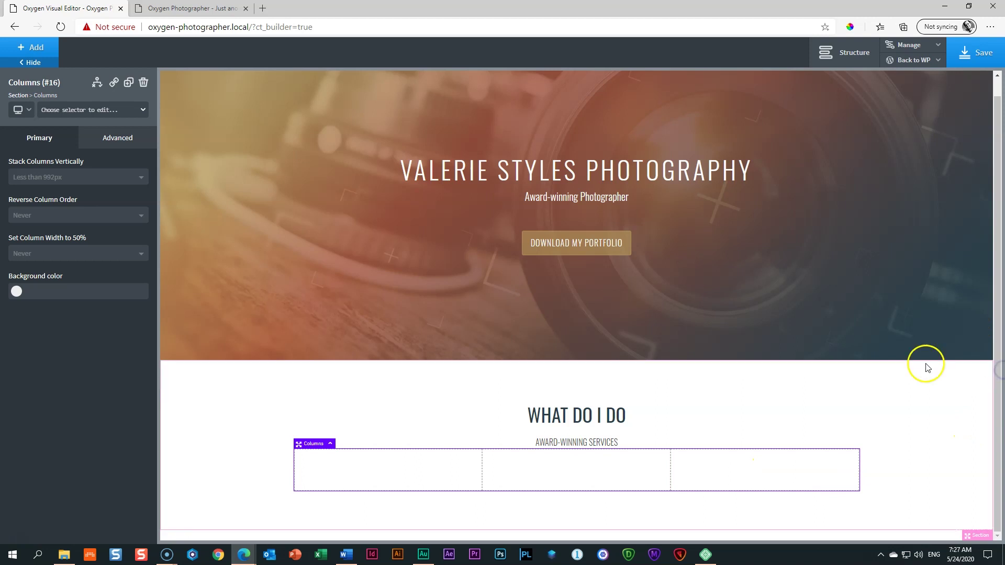
# Step: Give the subtitle 40px of bottom margin and select the first column
pyautogui.click(562, 444)
pyautogui.click(530, 473)
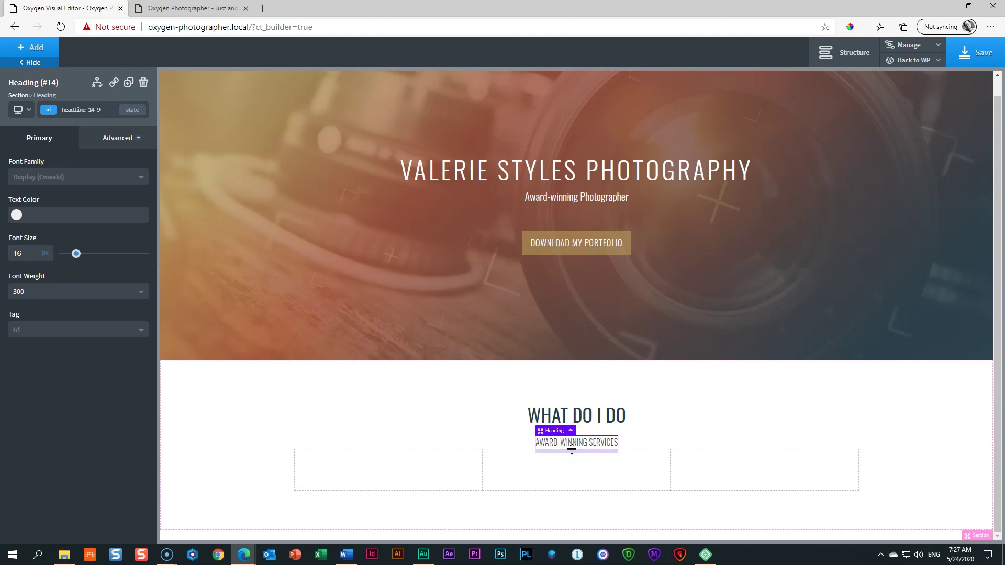
pyautogui.moveTo(572, 448); pyautogui.dragTo(570, 478)
pyautogui.moveTo(996, 300); pyautogui.dragTo(996, 341)
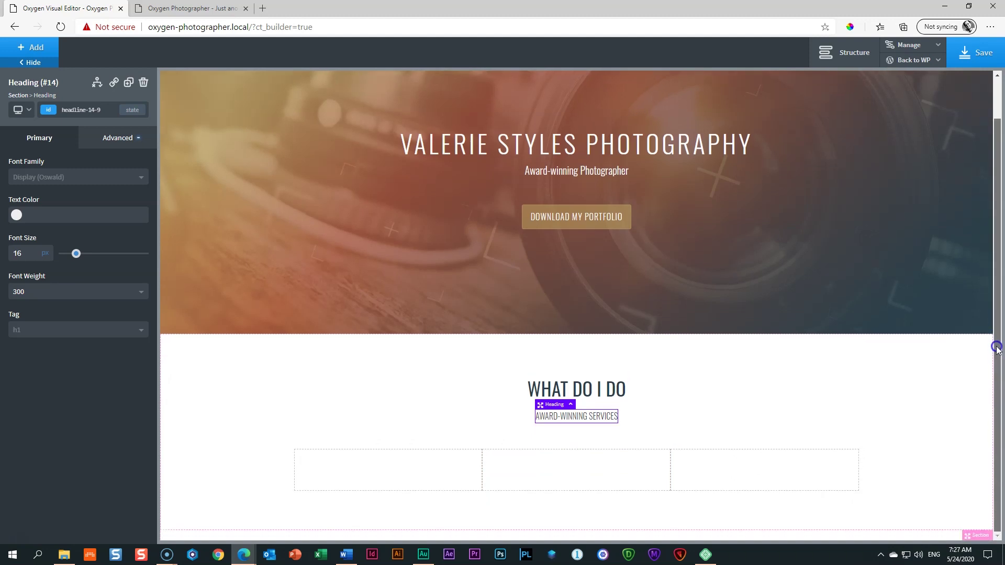
pyautogui.click(582, 437)
pyautogui.click(393, 484)
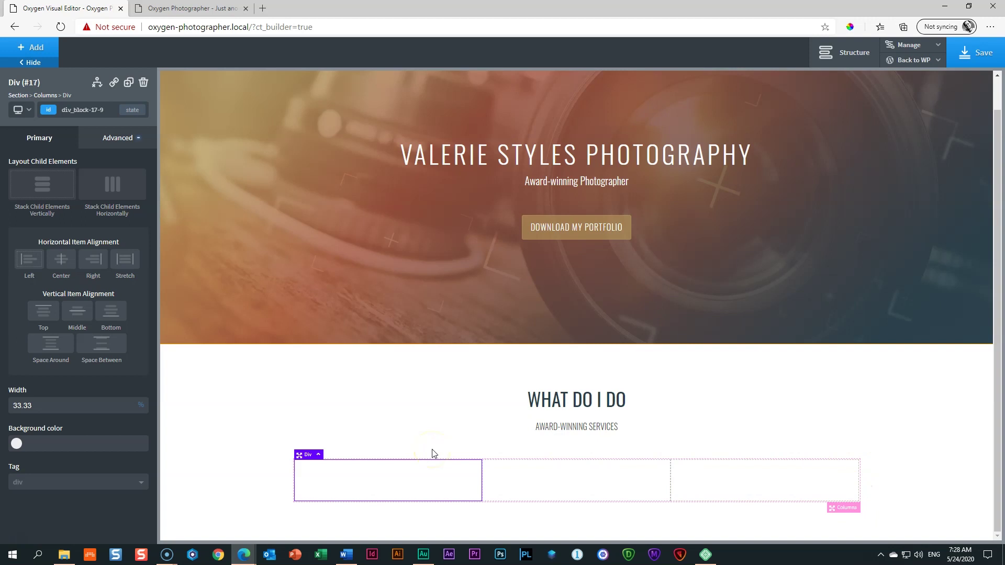
pyautogui.click(565, 473)
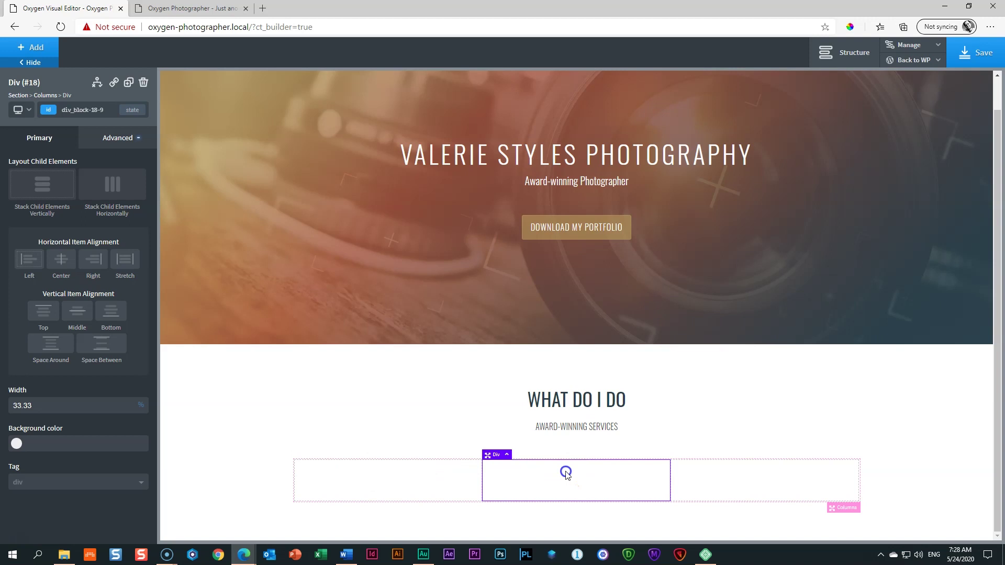
pyautogui.click(704, 477)
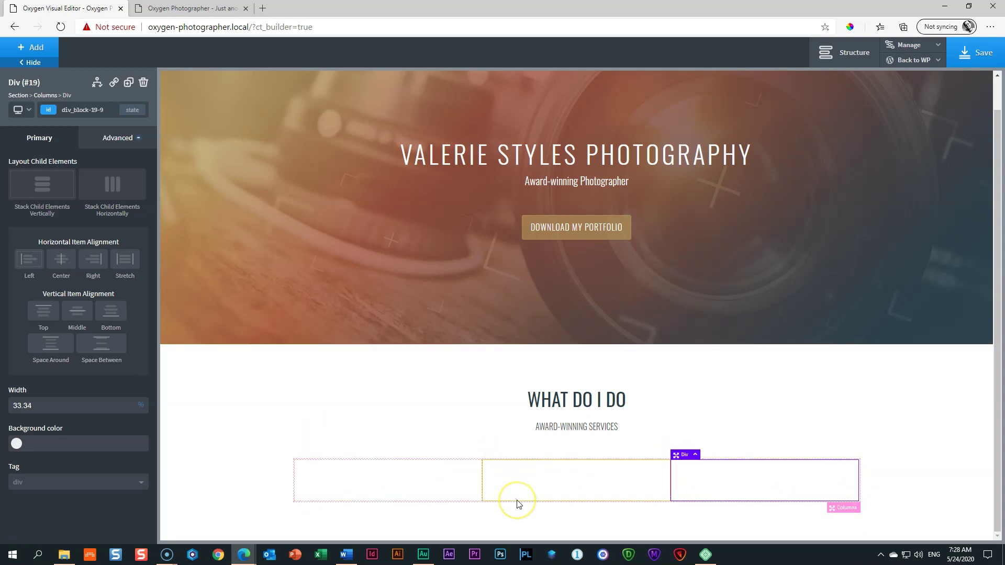
pyautogui.click(377, 482)
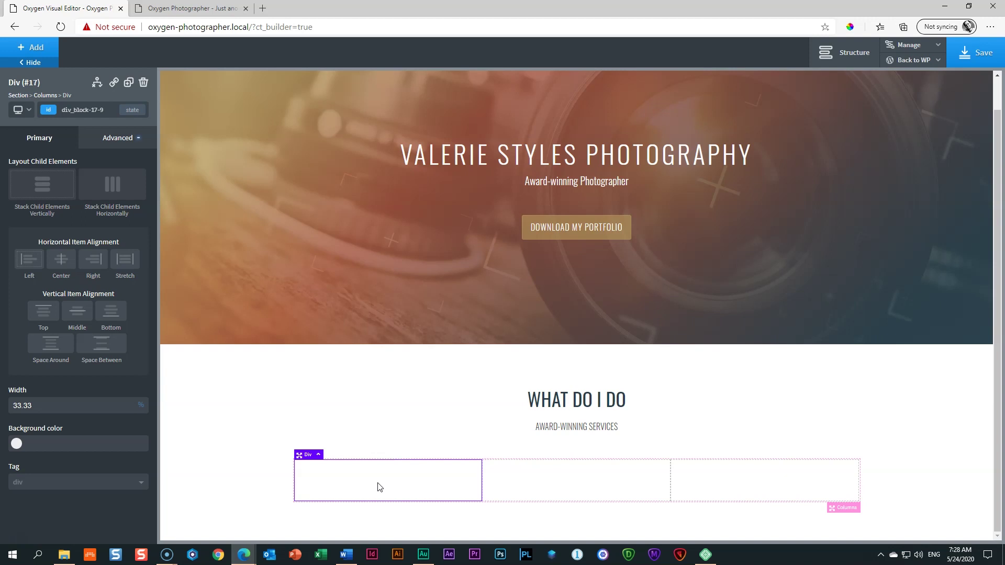
pyautogui.click(301, 453)
pyautogui.click(858, 511)
# Step: Insert an inner div in the first column holding a thumbs-up icon, heading and text
pyautogui.click(36, 47)
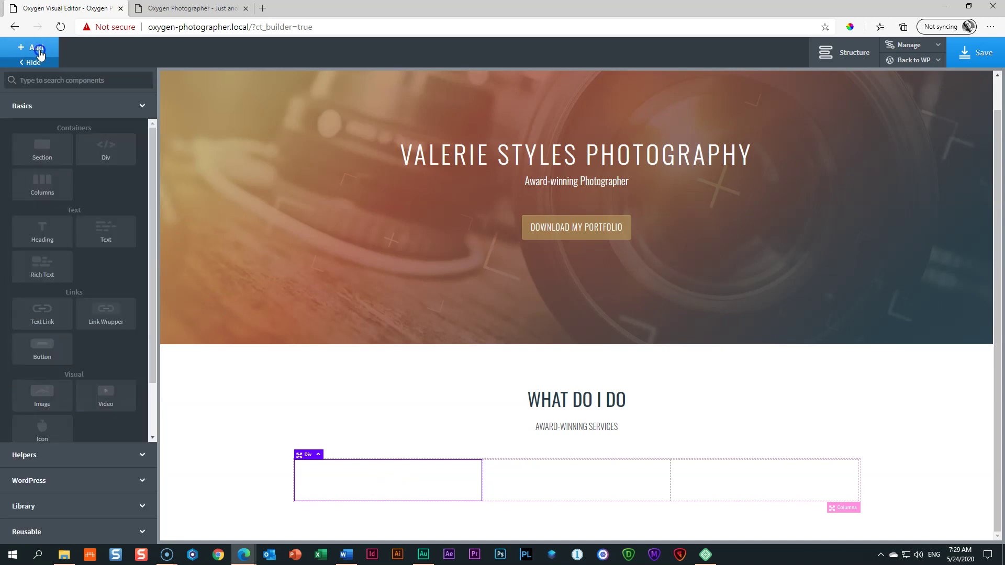
pyautogui.click(100, 166)
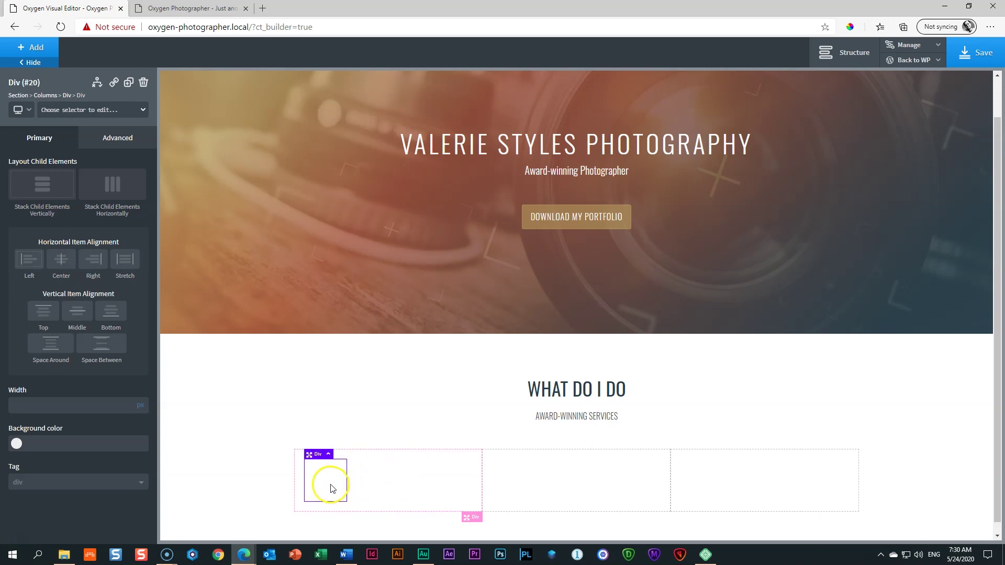
pyautogui.click(36, 48)
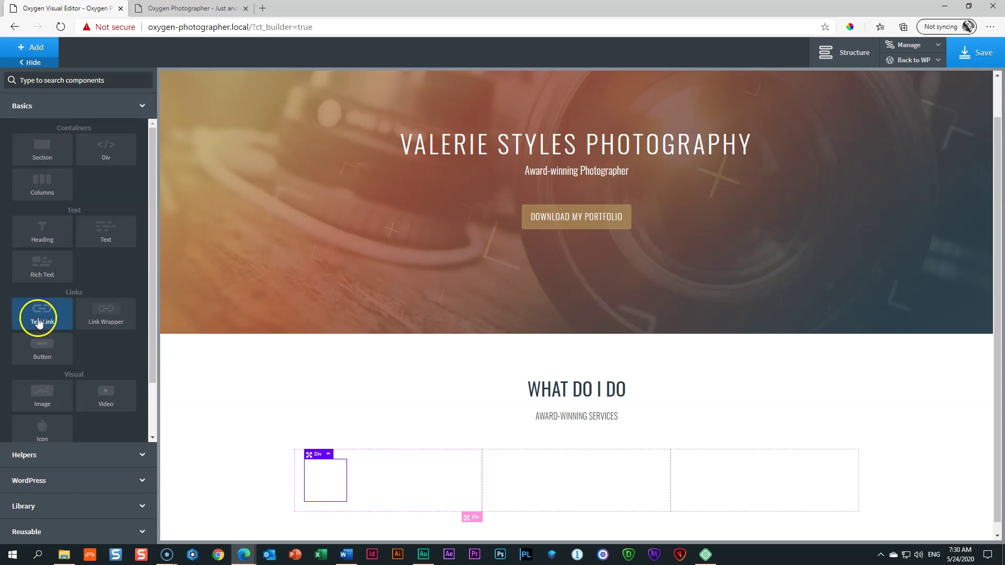
pyautogui.scroll(-2, 42, 417)
pyautogui.click(40, 376)
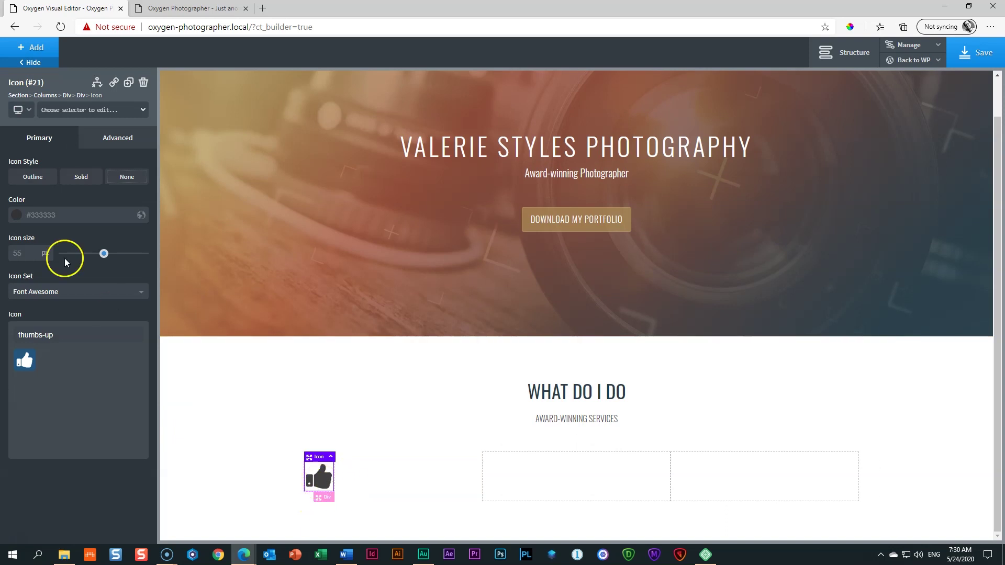
pyautogui.click(34, 50)
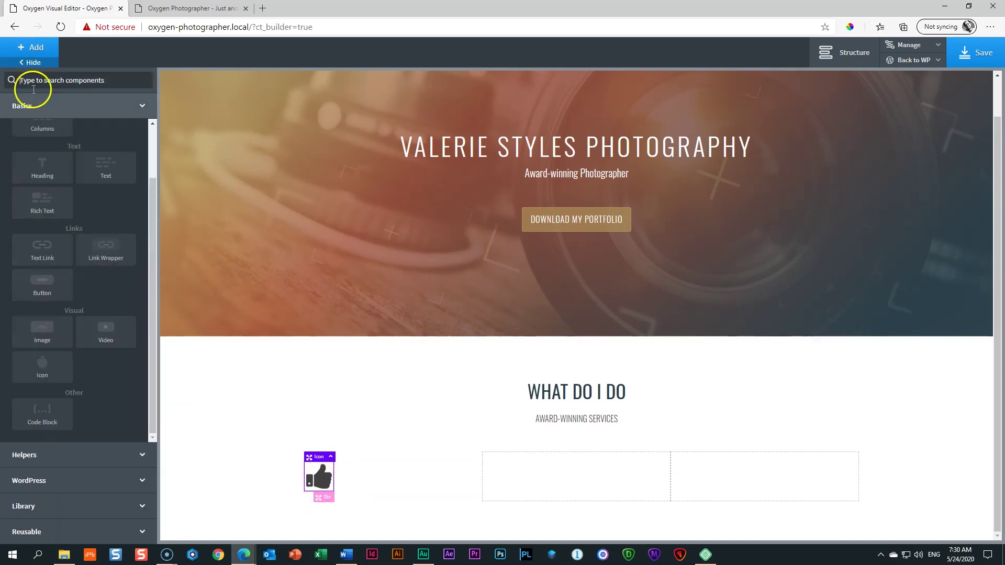
pyautogui.click(55, 170)
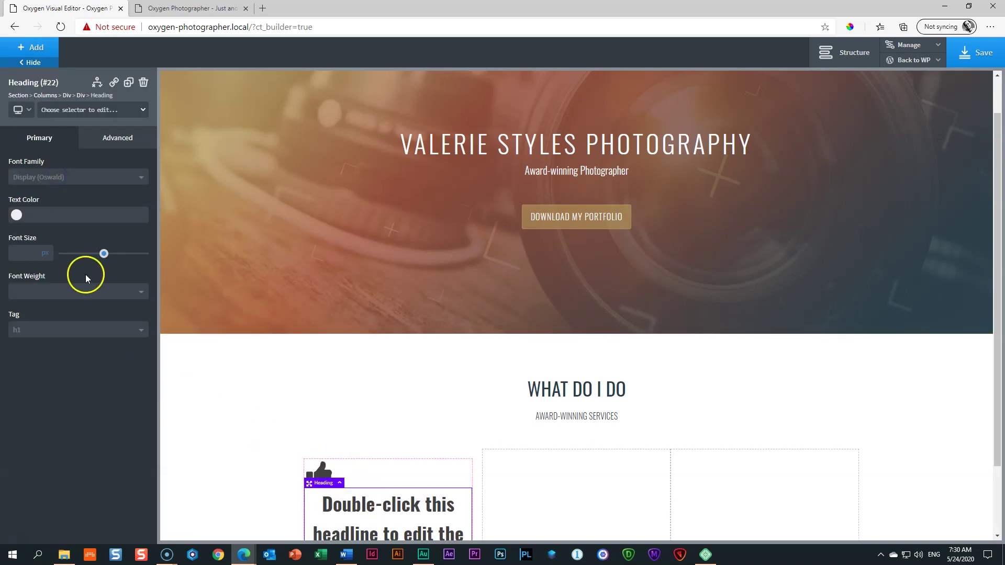
pyautogui.click(32, 50)
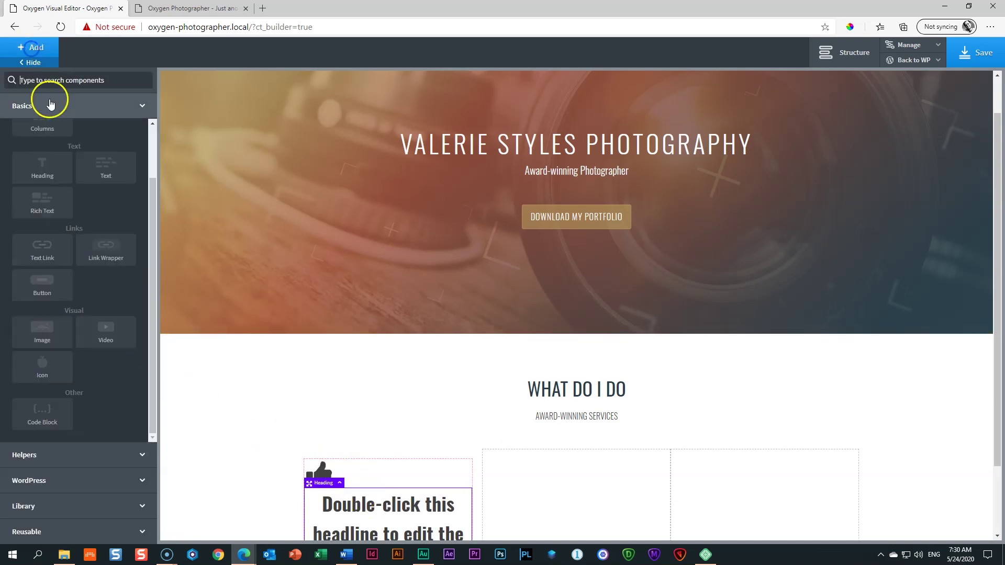
pyautogui.click(102, 167)
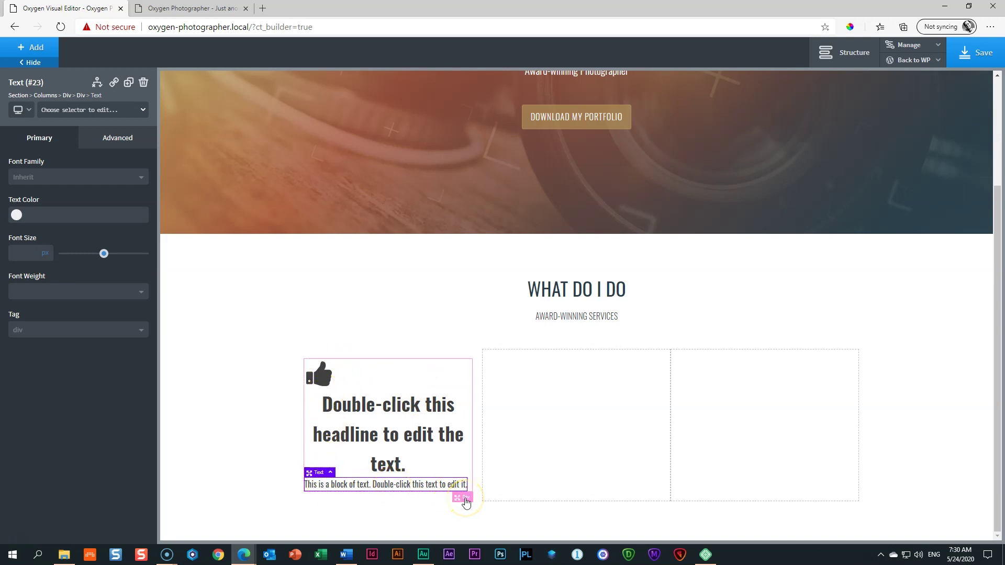
# Step: Set the inner block's horizontal item alignment to Center, then select the thumbs-up icon
pyautogui.click(465, 500)
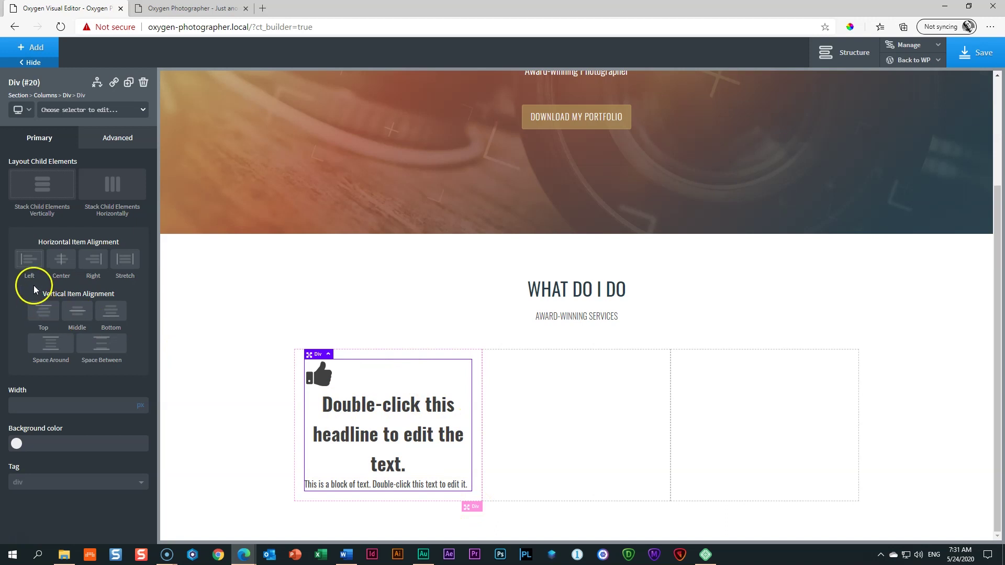
pyautogui.click(63, 266)
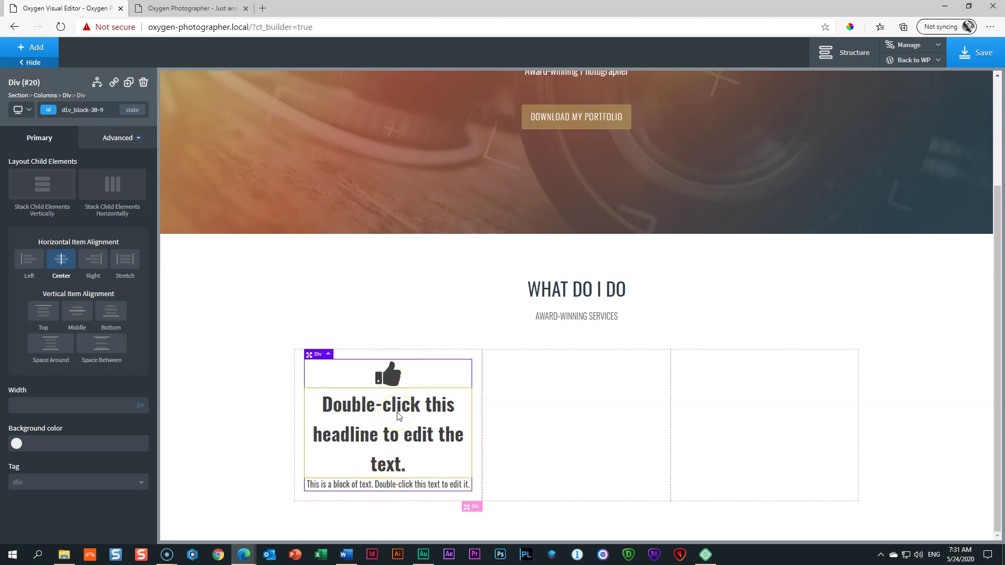
pyautogui.click(391, 382)
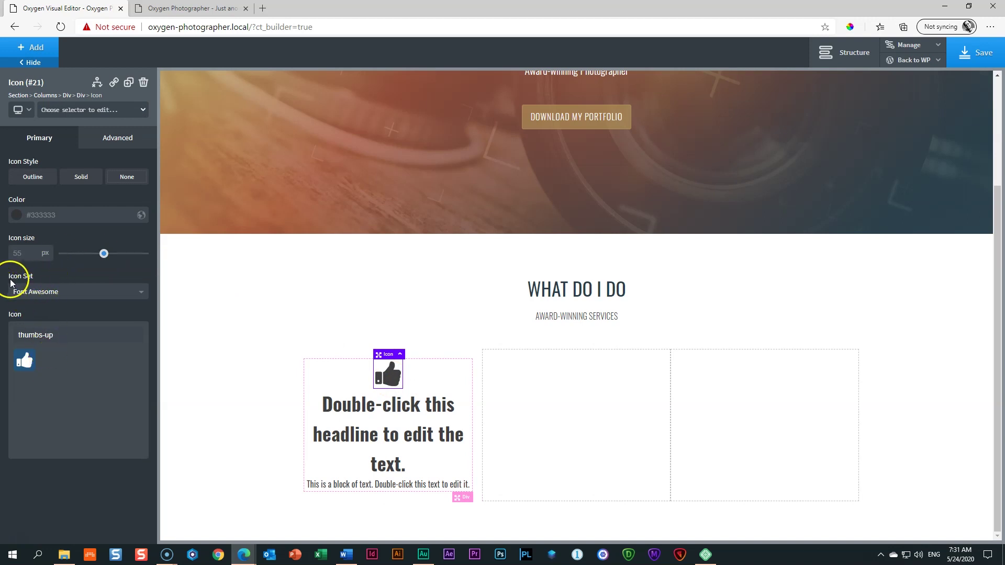
# Step: Keep Font Awesome as the icon set and clear the thumbs-up search term
pyautogui.click(44, 292)
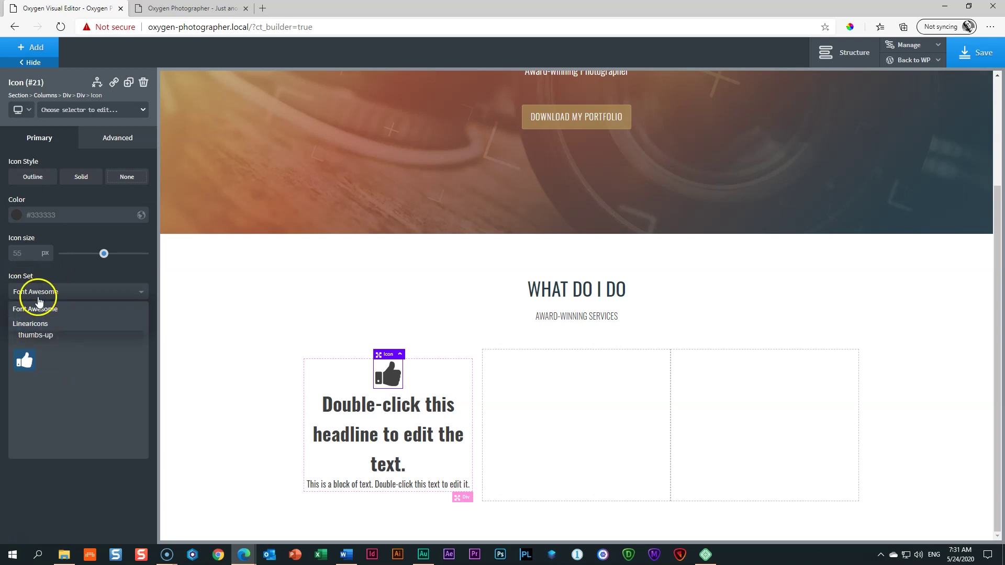
pyautogui.click(36, 306)
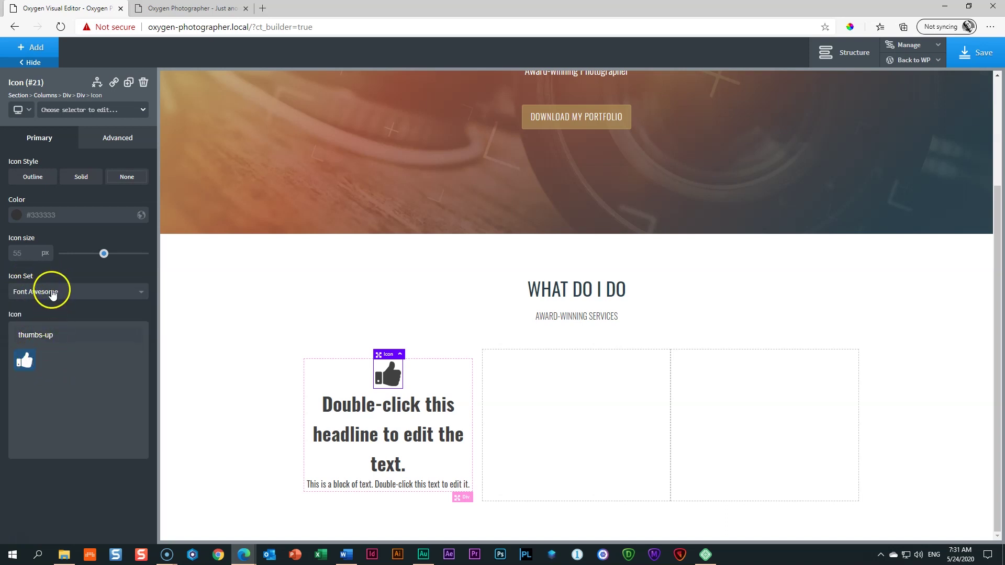
pyautogui.click(62, 334)
pyautogui.tripleClick(63, 334)
pyautogui.press('BackSpace')
pyautogui.moveTo(139, 361)
pyautogui.mouseDown()
pyautogui.moveTo(140, 440)
pyautogui.moveTo(147, 357)
pyautogui.mouseUp()
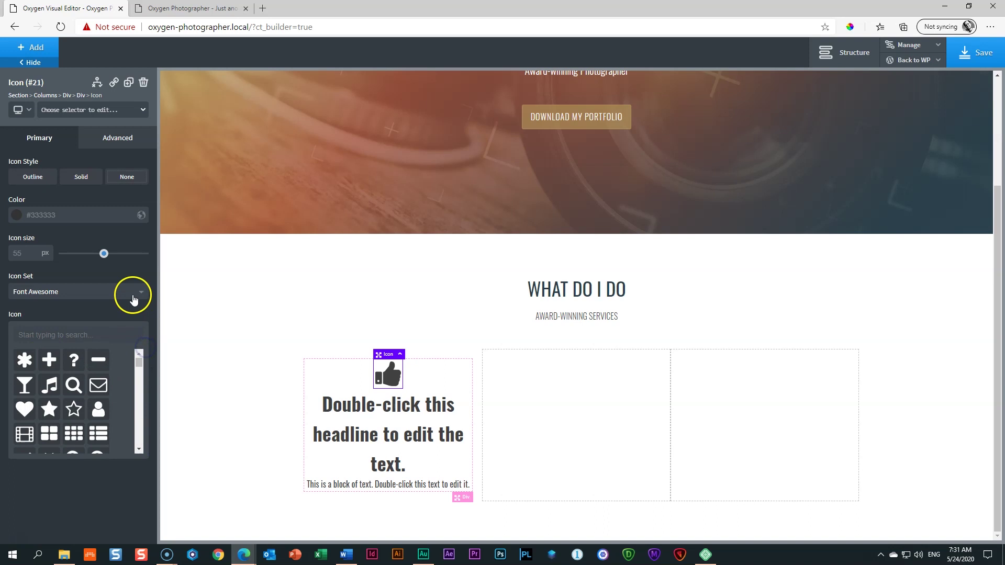
# Step: Browse Linearicons, return to Font Awesome, and choose the cocktail glass icon
pyautogui.click(133, 295)
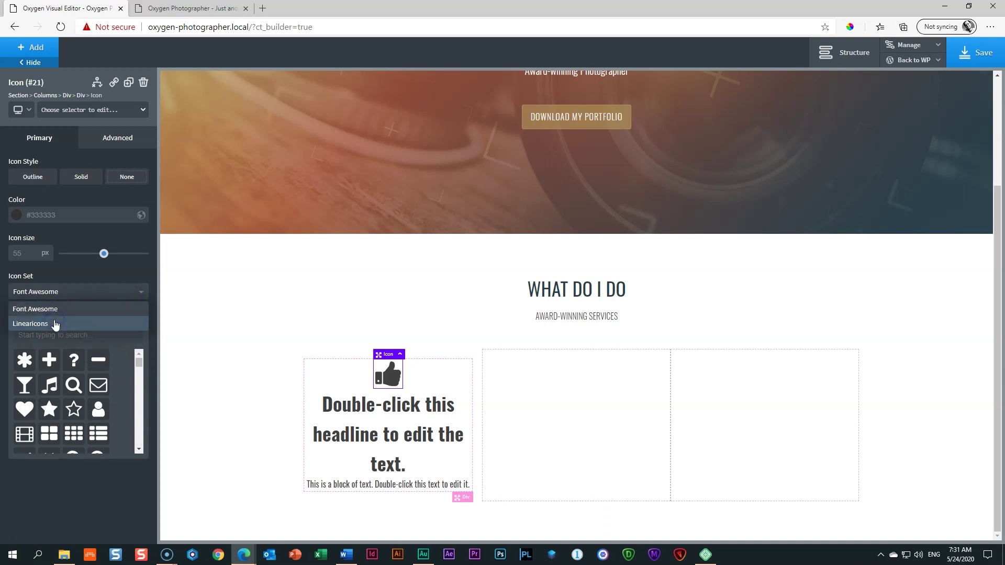
pyautogui.click(56, 323)
pyautogui.moveTo(137, 361)
pyautogui.mouseDown()
pyautogui.moveTo(136, 444)
pyautogui.moveTo(146, 344)
pyautogui.mouseUp()
pyautogui.click(135, 291)
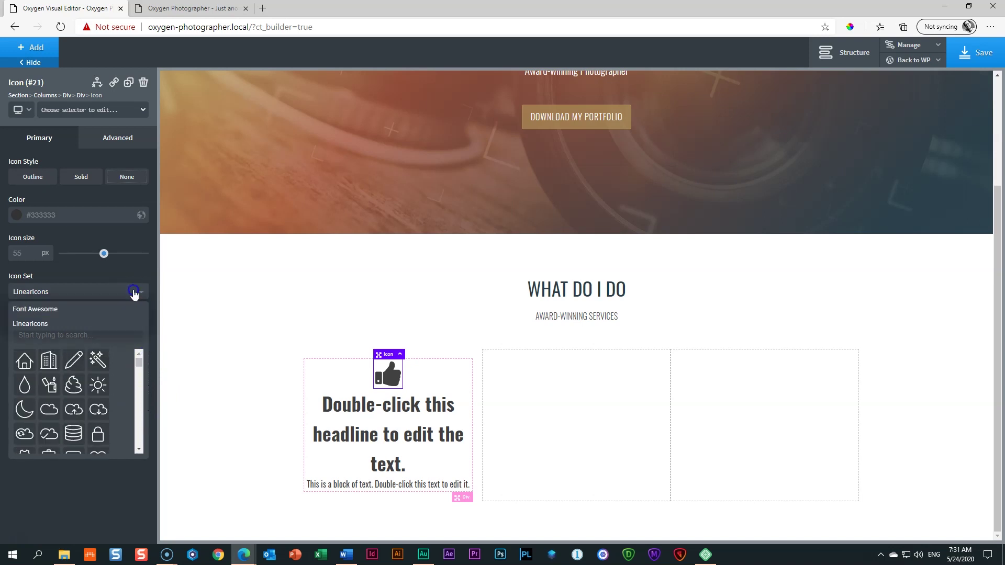
pyautogui.click(87, 309)
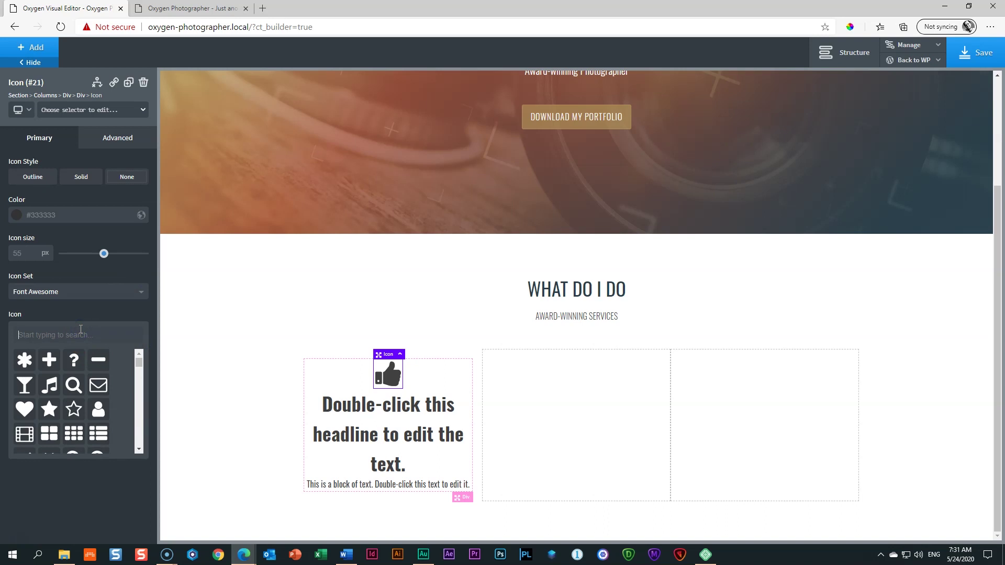
pyautogui.click(80, 329)
pyautogui.write('wed')
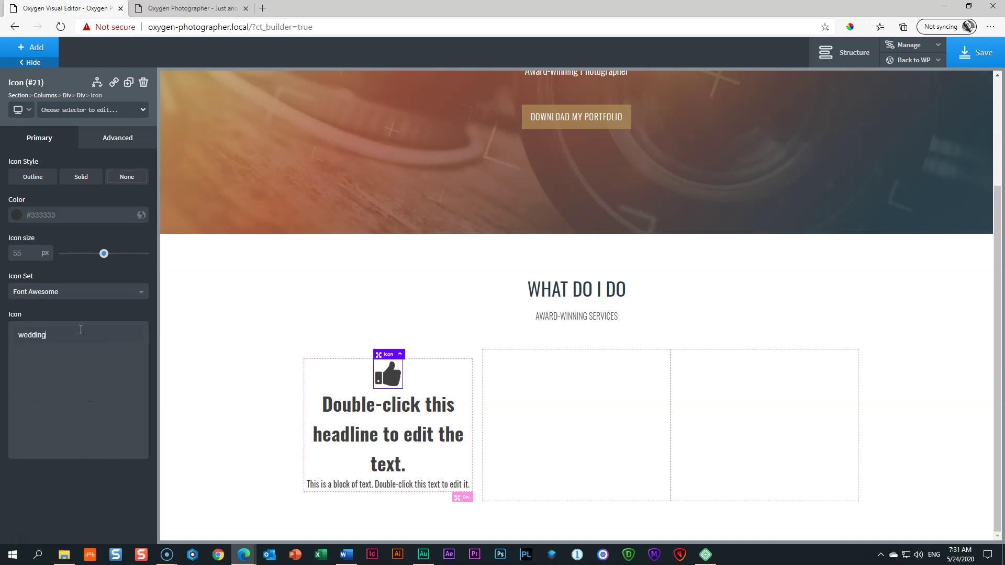
pyautogui.write('din')
pyautogui.press('BackSpace')
pyautogui.press('BackSpace')
pyautogui.press('BackSpace')
pyautogui.press('BackSpace')
pyautogui.press('BackSpace')
pyautogui.press('BackSpace')
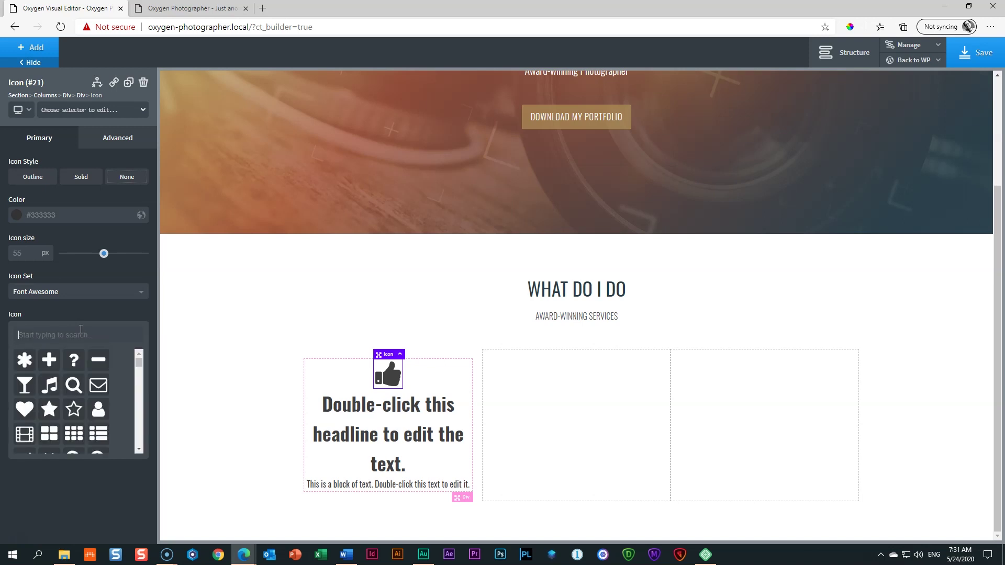
pyautogui.click(24, 386)
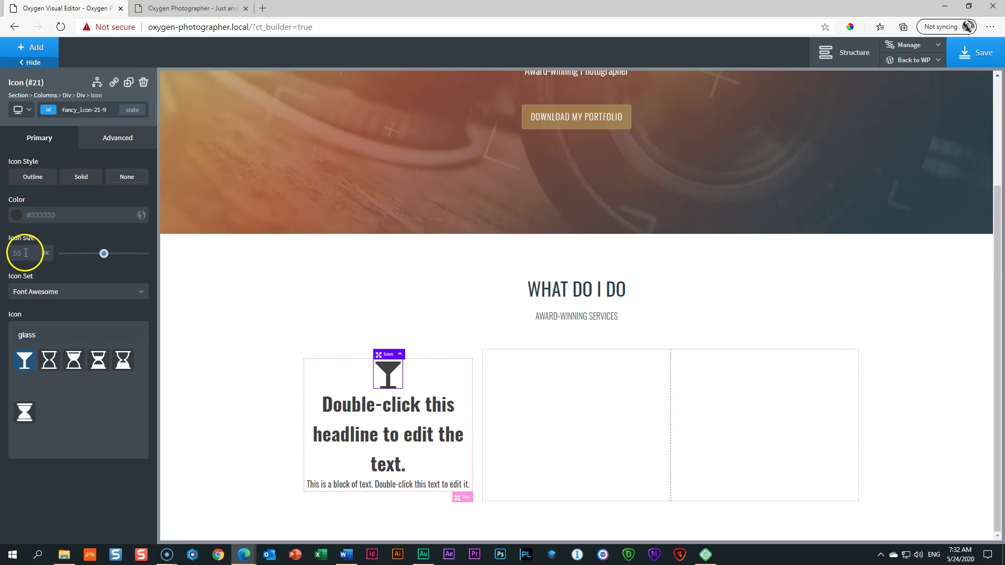
# Step: Colour the cocktail glass icon with the global Gold and set its size to 36 px
pyautogui.click(16, 217)
pyautogui.click(70, 347)
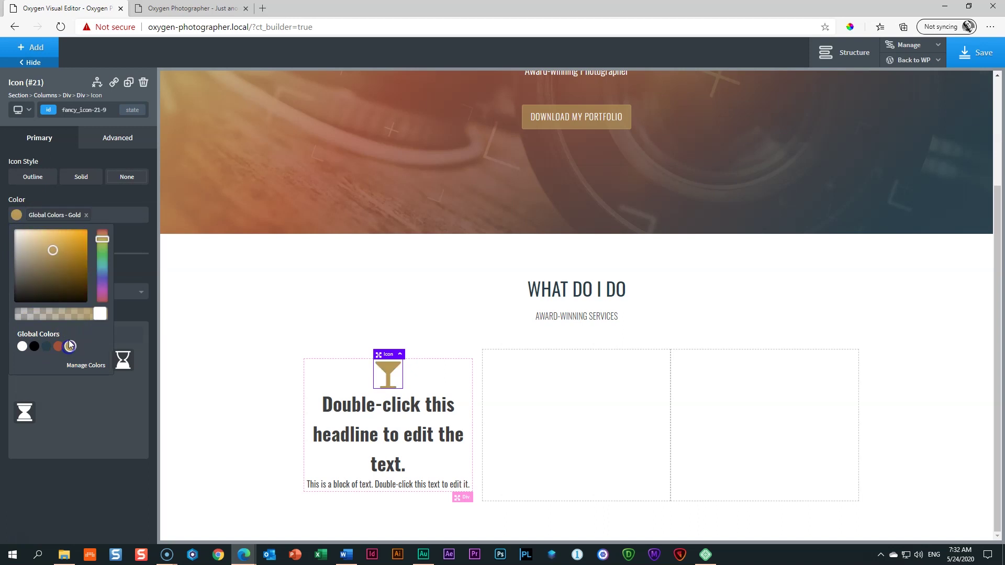
pyautogui.click(16, 217)
pyautogui.doubleClick(28, 252)
pyautogui.write('24')
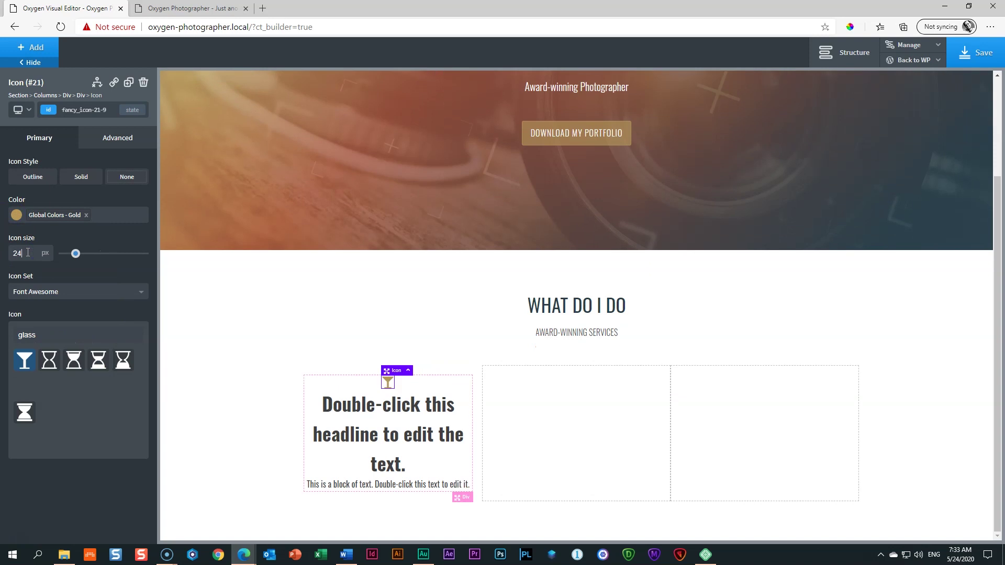
pyautogui.doubleClick(32, 255)
pyautogui.write('36')
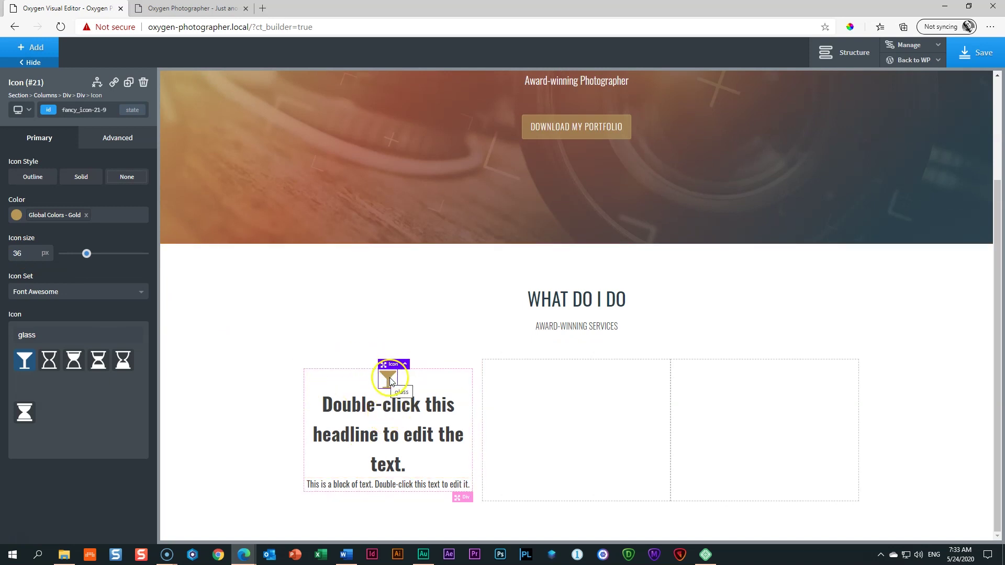
pyautogui.click(388, 433)
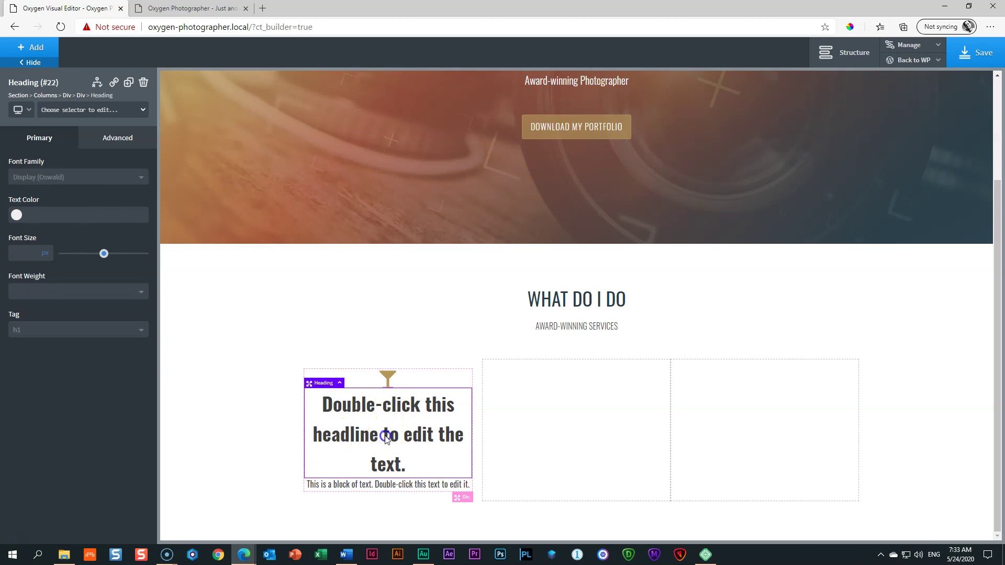
# Step: Rename the headline to 'Weddings' and make it uppercase with font weight 500
pyautogui.doubleClick(385, 436)
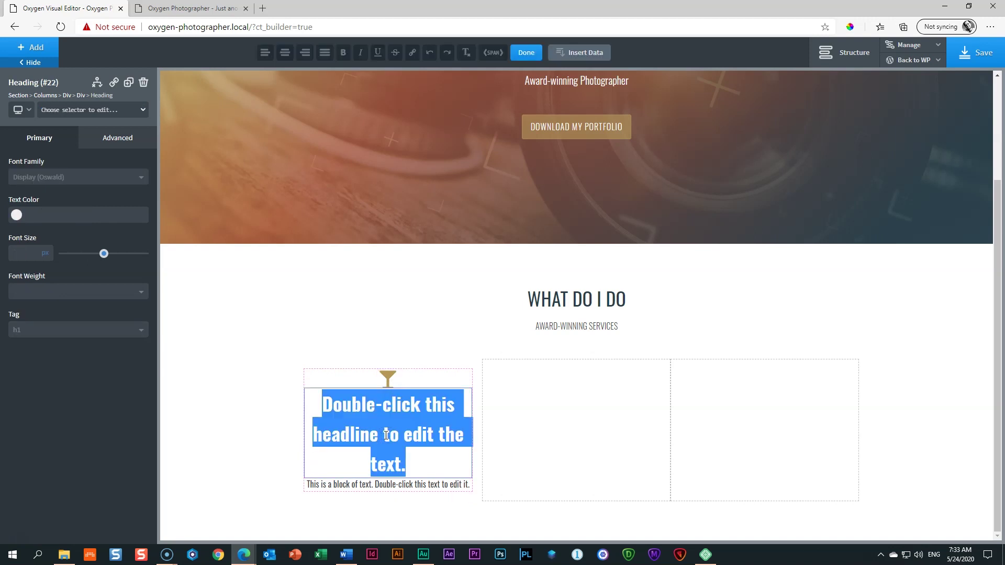
pyautogui.write('Weddings')
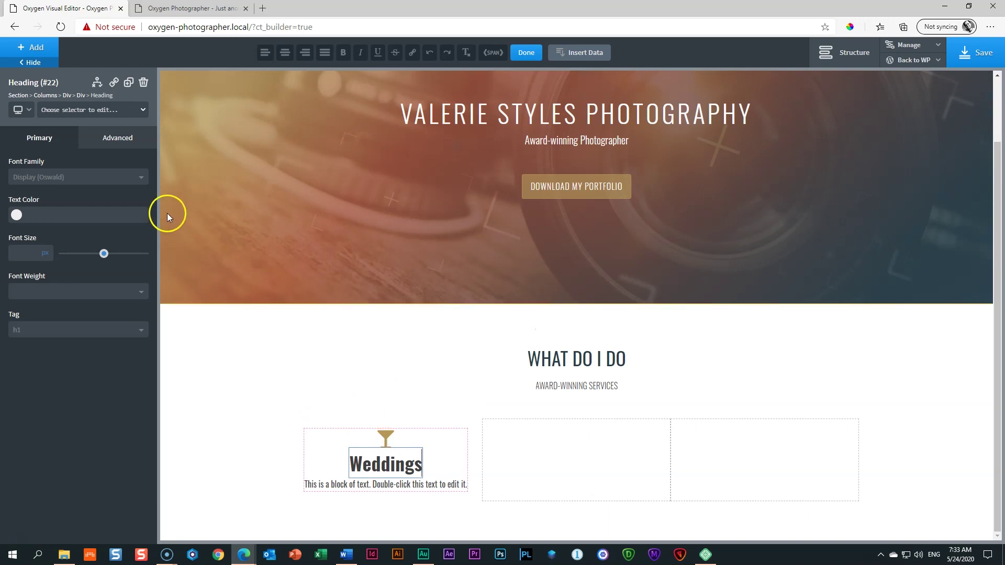
pyautogui.click(103, 141)
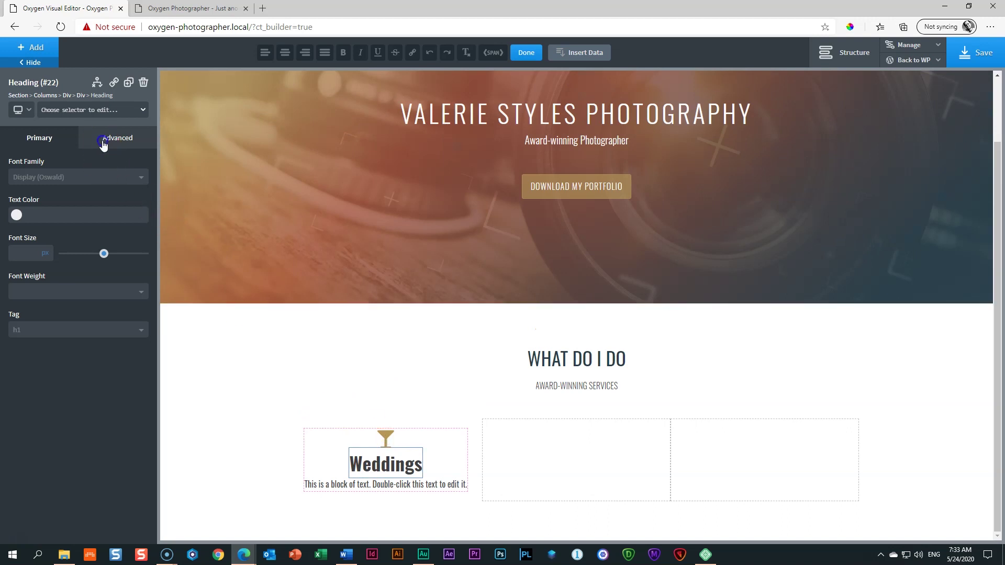
pyautogui.click(68, 250)
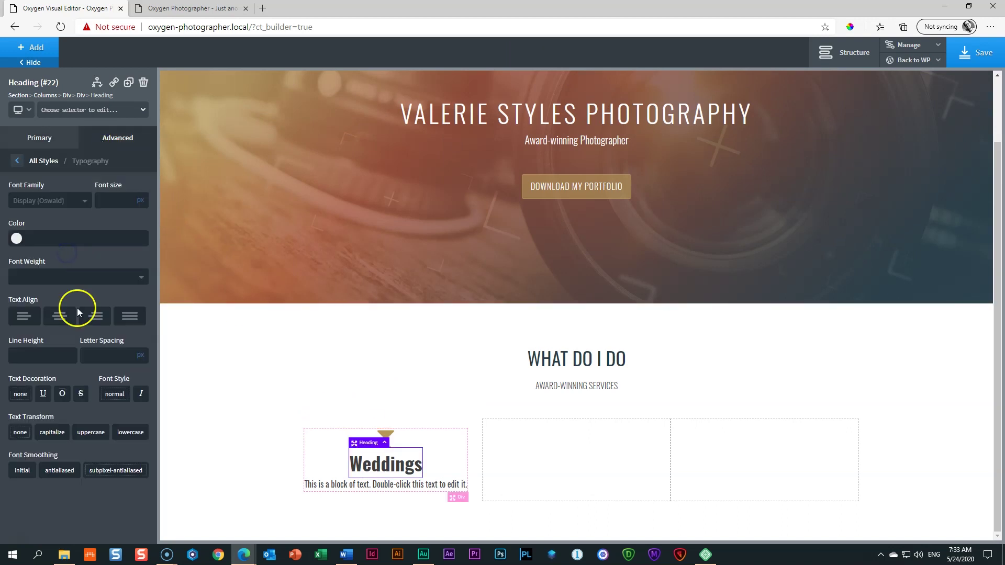
pyautogui.click(92, 433)
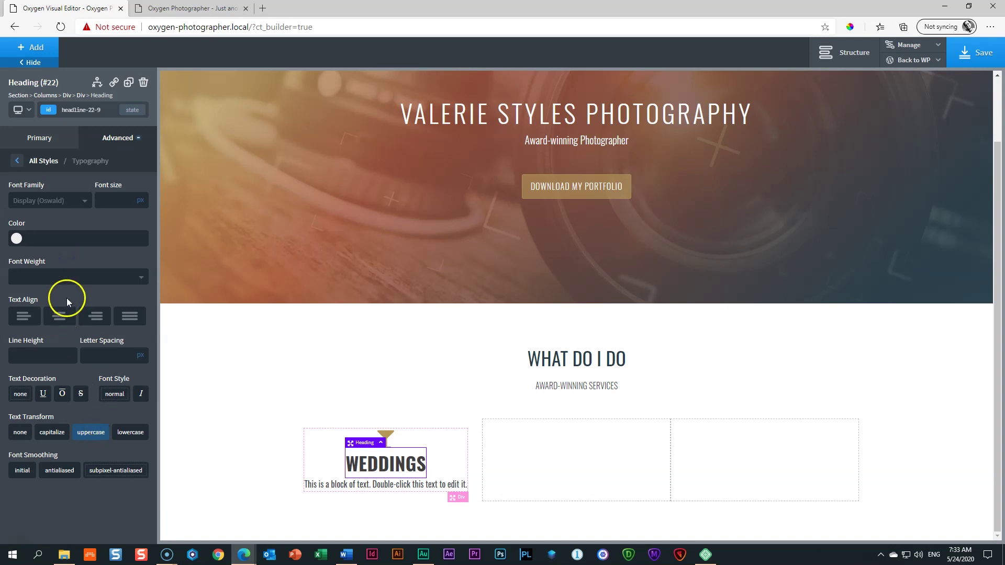
pyautogui.click(61, 278)
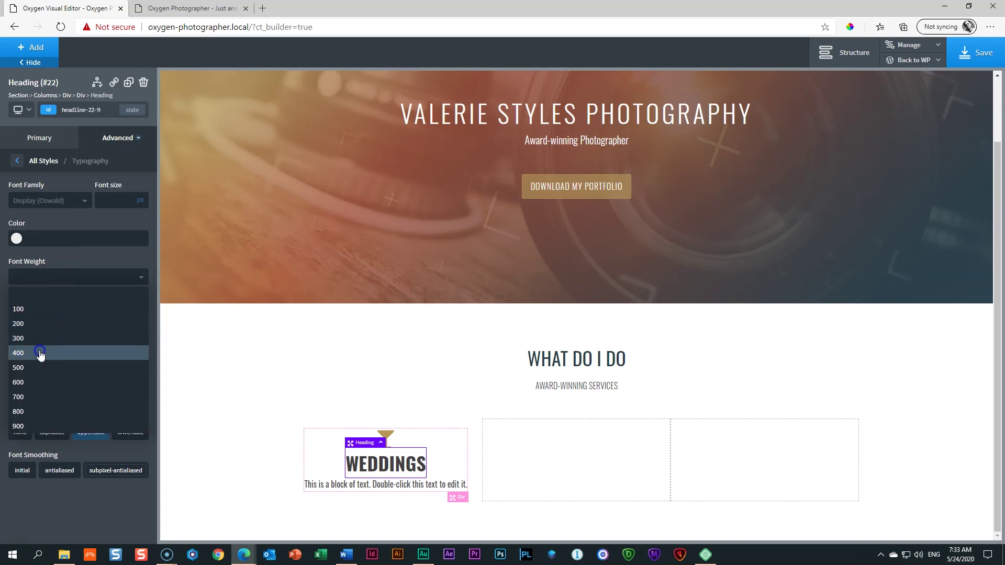
pyautogui.click(40, 352)
pyautogui.click(42, 279)
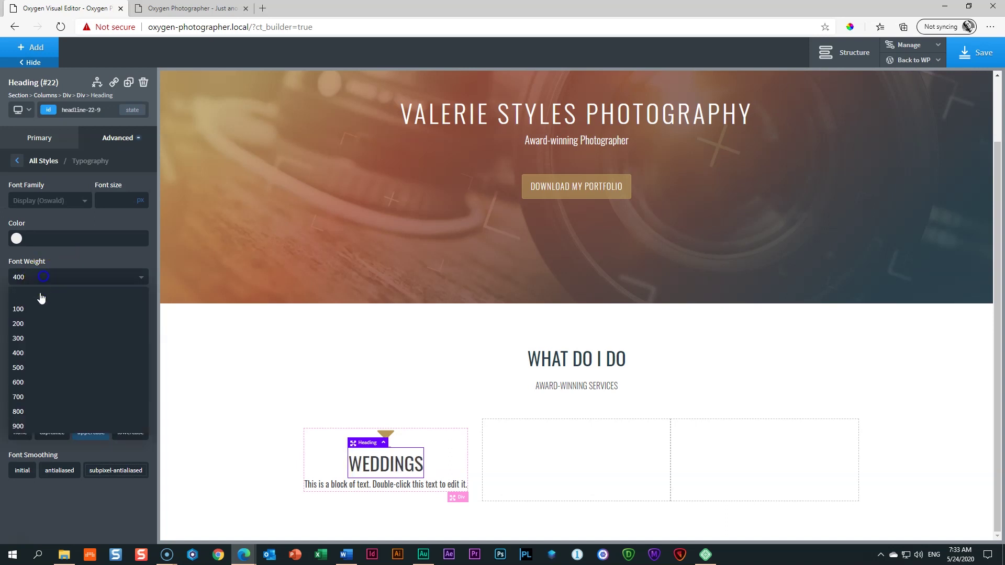
pyautogui.click(28, 368)
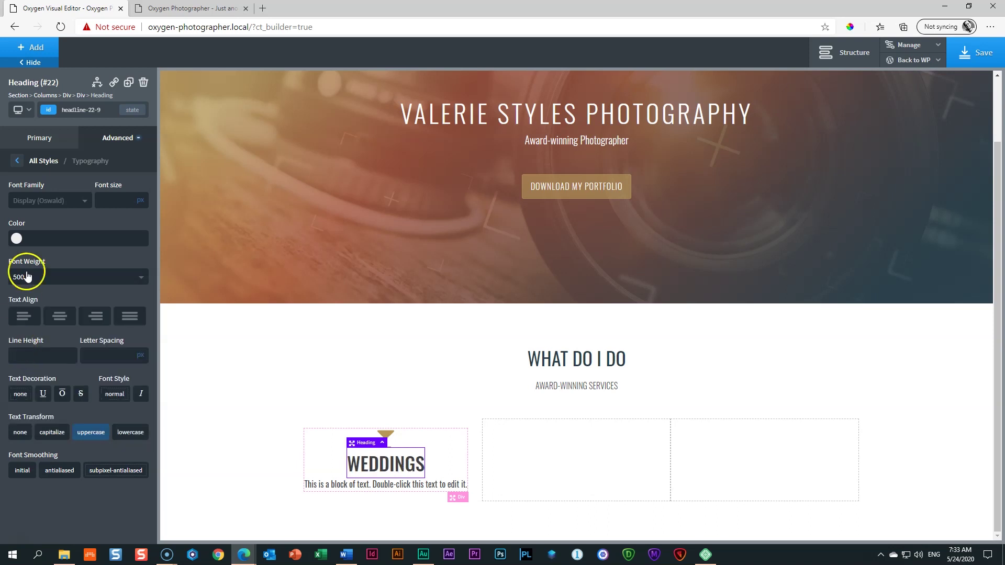
# Step: Set the WEDDINGS font size to 24 px, select the placeholder paragraph, and open a new tab
pyautogui.click(107, 203)
pyautogui.write('36')
pyautogui.press('BackSpace')
pyautogui.press('BackSpace')
pyautogui.write('24')
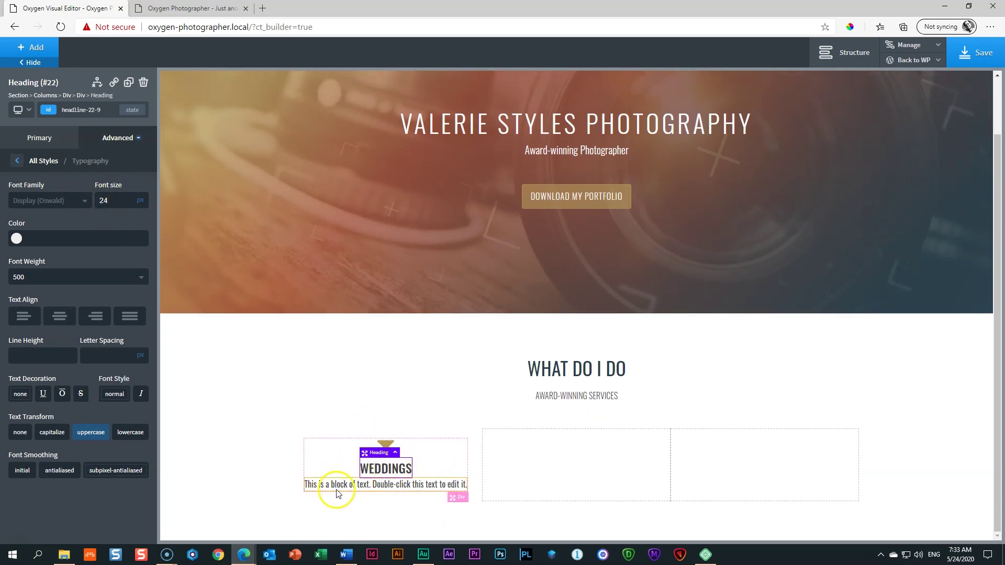
pyautogui.click(355, 487)
pyautogui.doubleClick(355, 487)
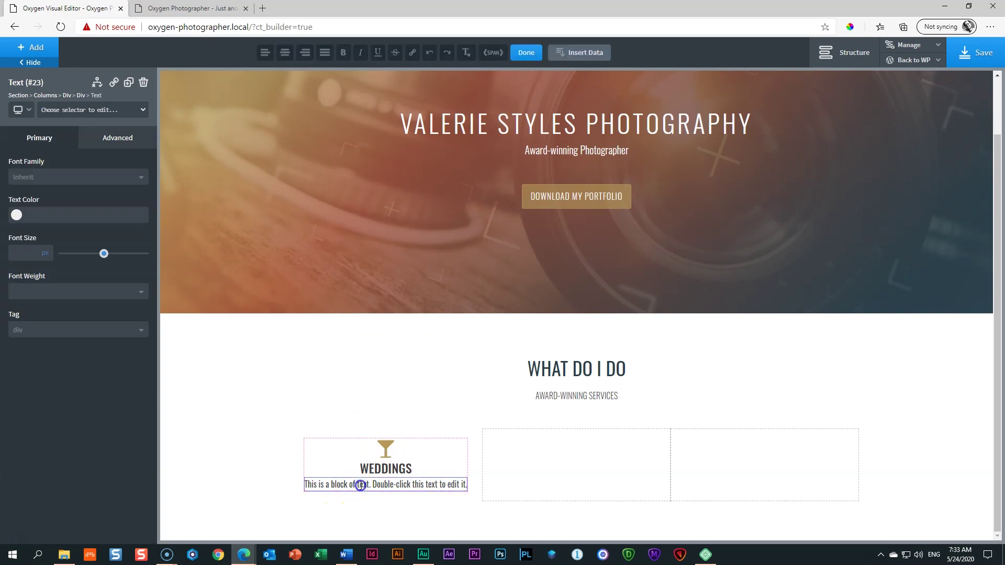
pyautogui.tripleClick(359, 485)
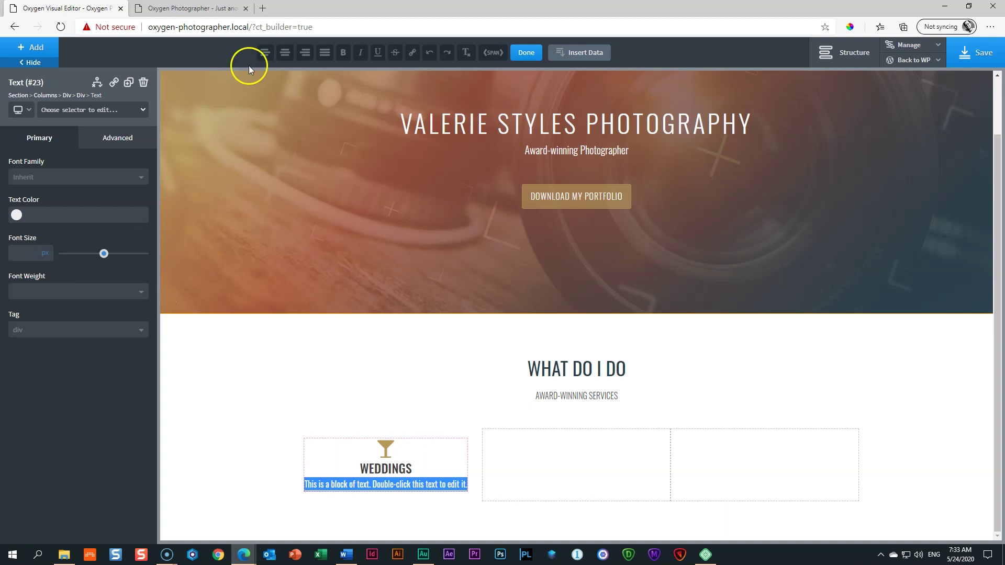
pyautogui.click(262, 7)
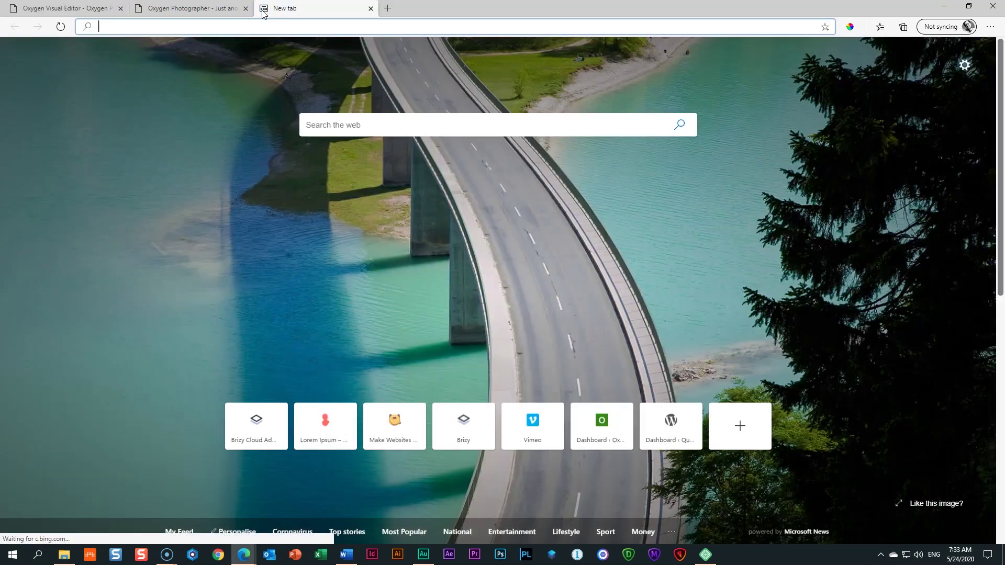
# Step: Go to the lorem ipsum generator site and generate placeholder paragraphs
pyautogui.write('loremipsum.io')
pyautogui.press('Return')
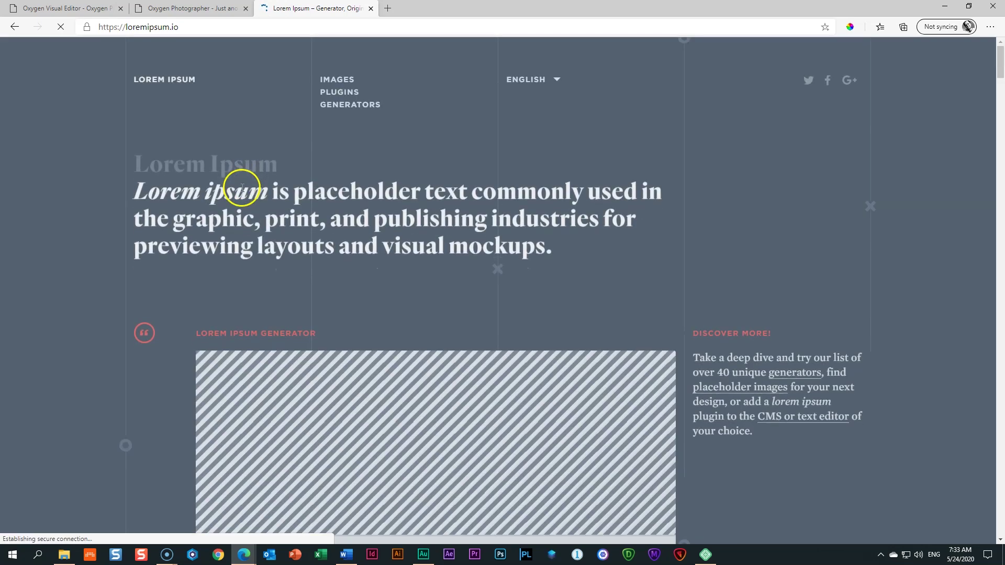
pyautogui.scroll(-4, 261, 251)
pyautogui.scroll(1, 274, 313)
pyautogui.click(404, 402)
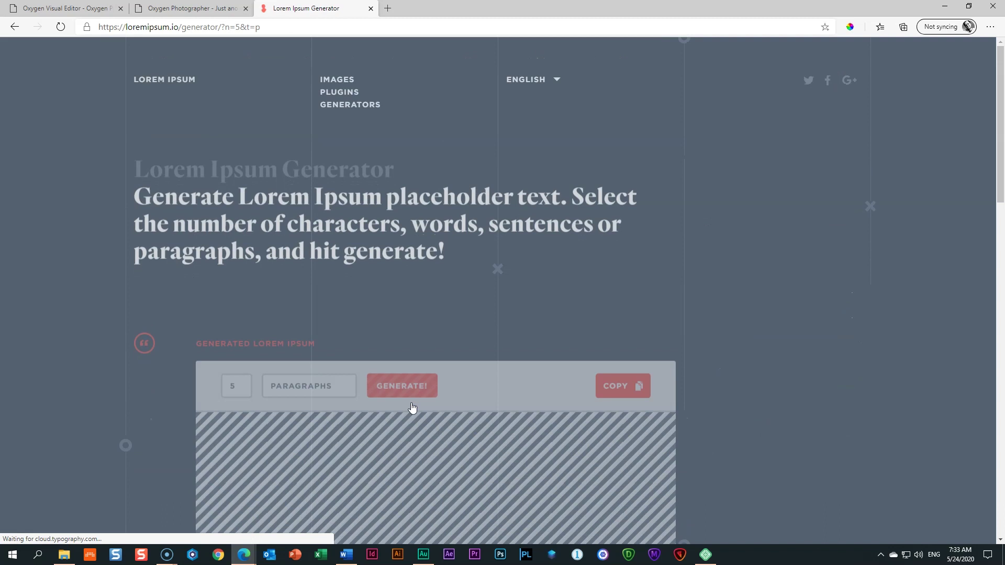
pyautogui.scroll(-10, 413, 408)
# Step: Copy the two sentences beginning 'Mauris sit amet' and return to the Oxygen editor tab
pyautogui.click(501, 352)
pyautogui.moveTo(525, 344); pyautogui.dragTo(268, 379)
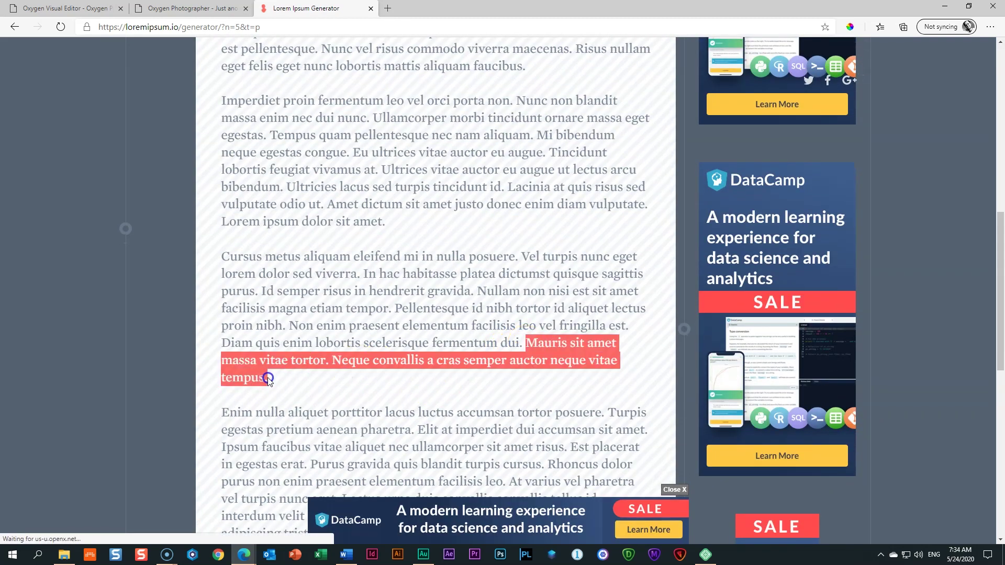
pyautogui.rightClick(268, 379)
pyautogui.click(292, 386)
pyautogui.hotkey('ctrl', '1')
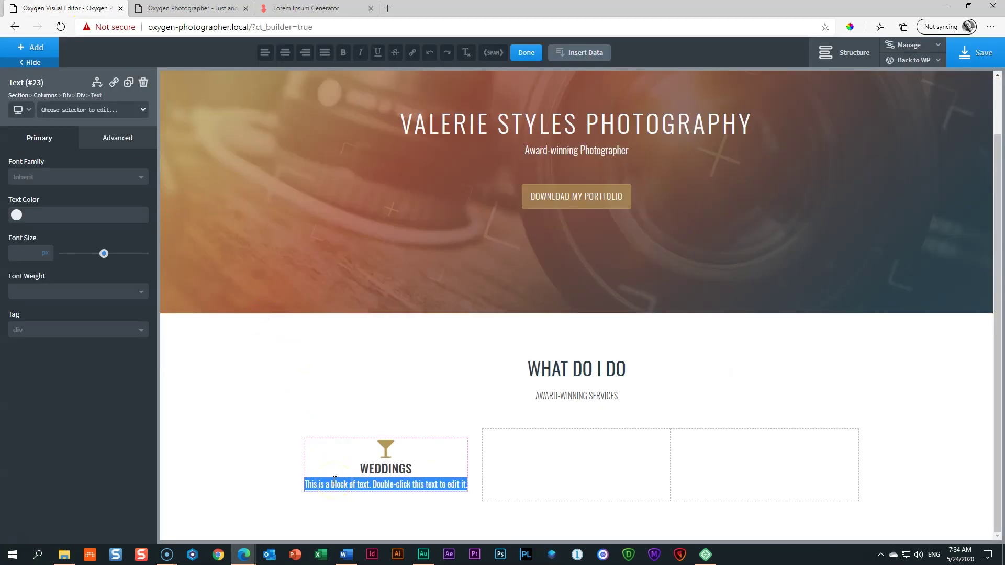
# Step: Paste the lorem ipsum text into the paragraph and add more space below the gold glass icon
pyautogui.hotkey('ctrl', 'v')
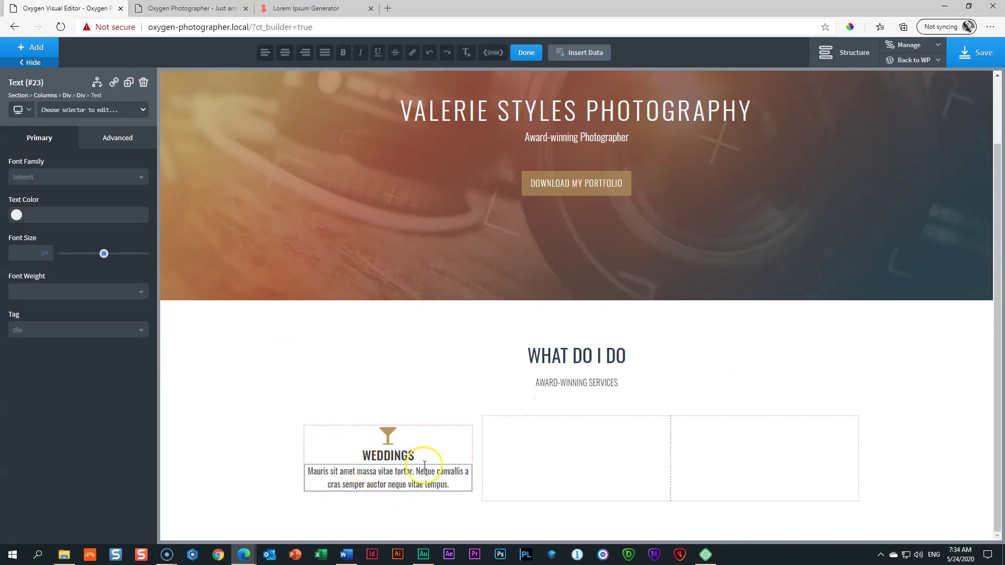
pyautogui.click(178, 400)
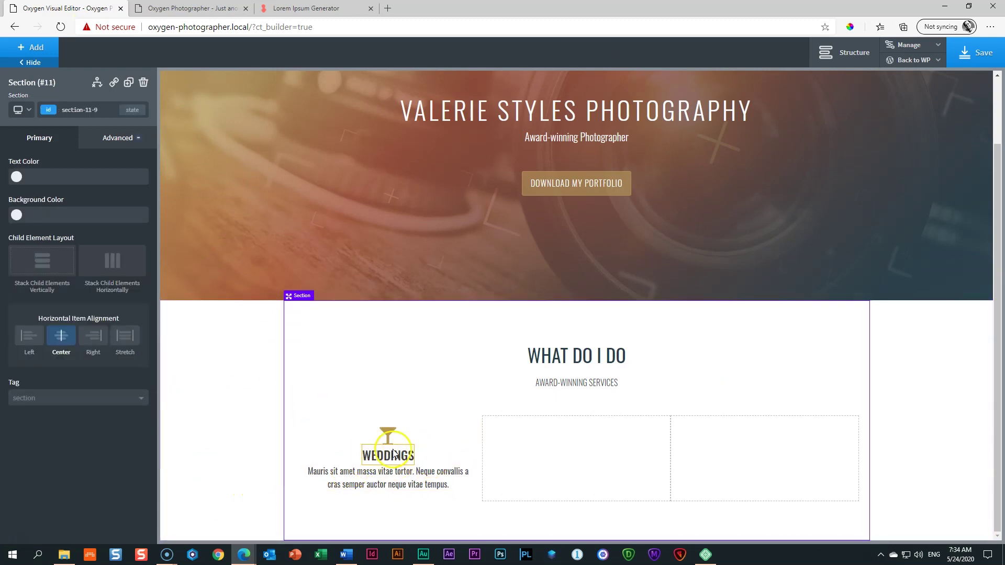
pyautogui.click(390, 435)
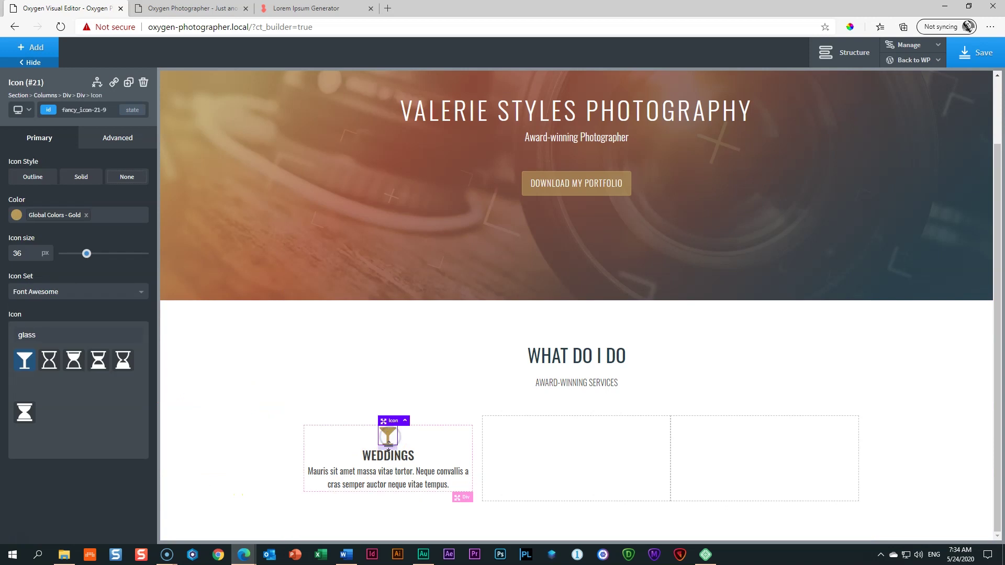
pyautogui.moveTo(390, 453); pyautogui.dragTo(390, 458)
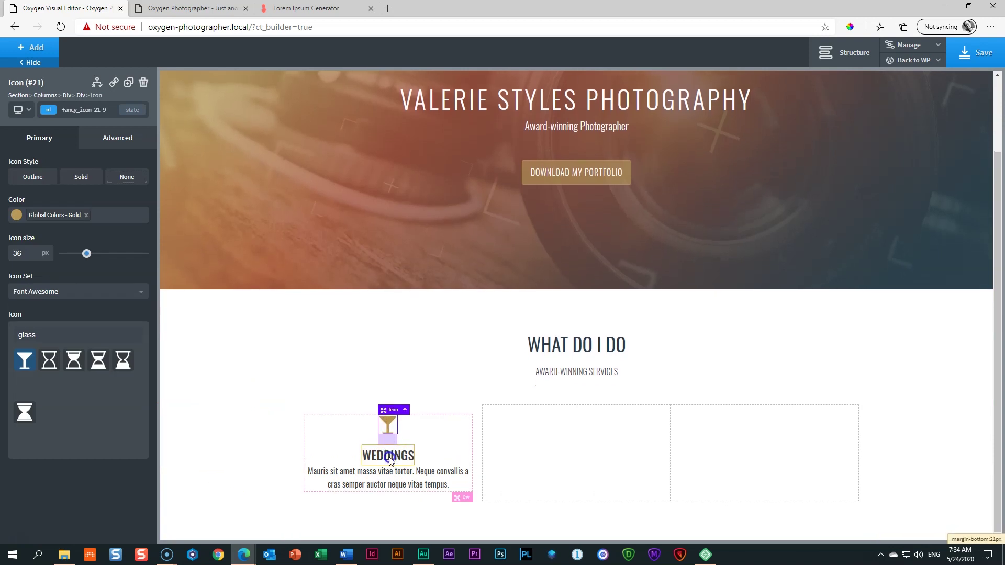
# Step: Give the WEDDINGS heading a 5px bottom margin, then bring up the paragraph's Advanced styling groups
pyautogui.click(250, 455)
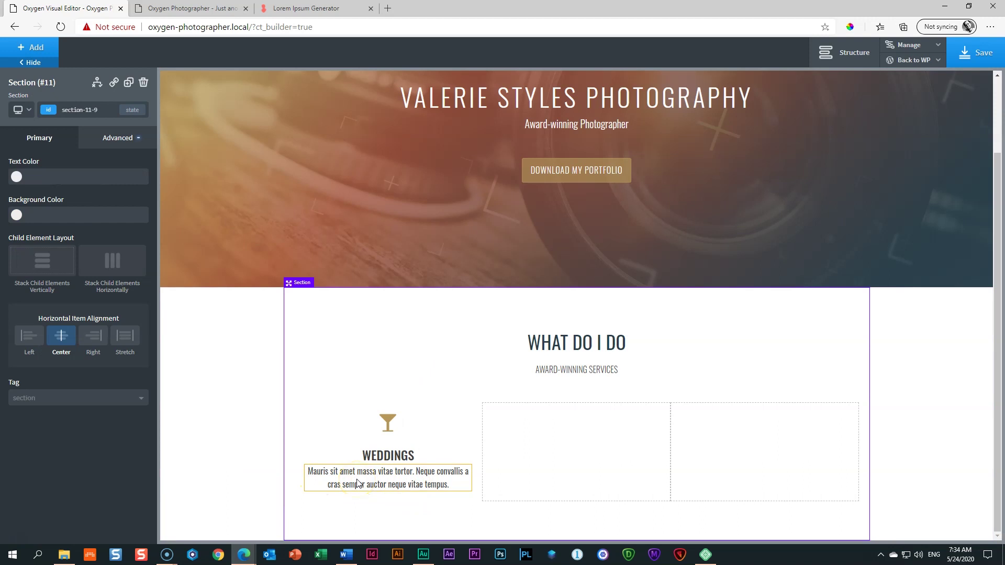
pyautogui.click(386, 459)
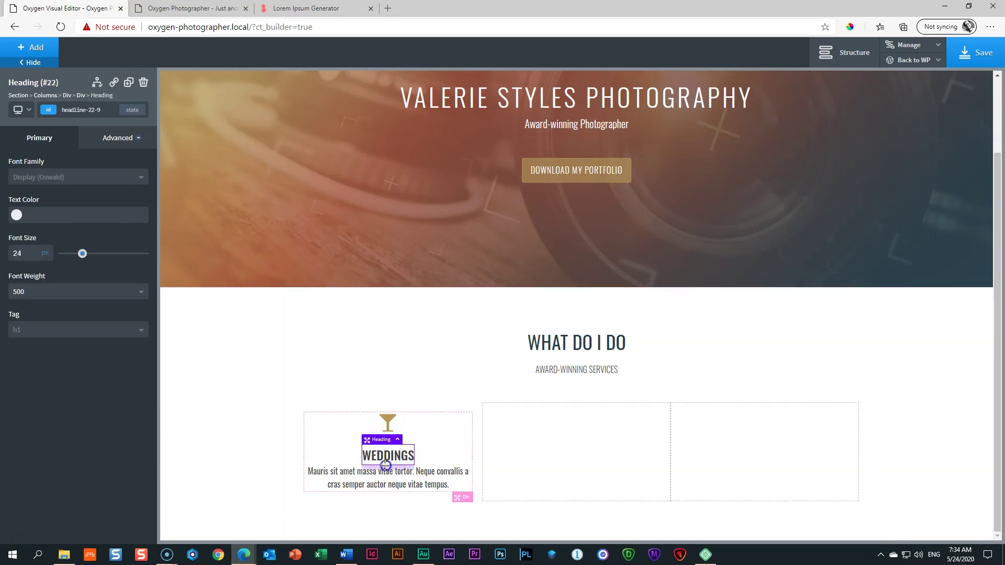
pyautogui.moveTo(386, 465); pyautogui.dragTo(386, 471)
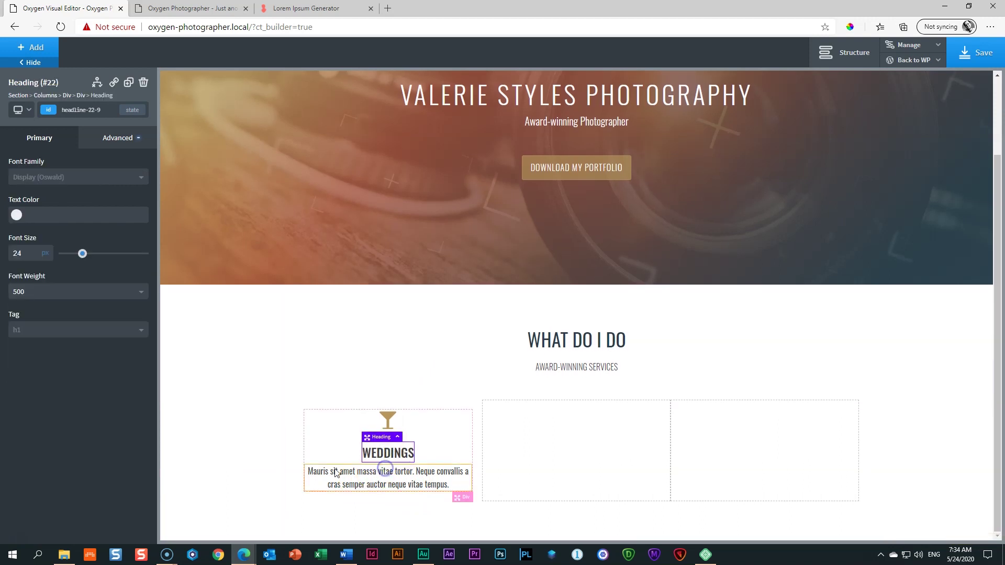
pyautogui.click(310, 475)
pyautogui.click(422, 481)
pyautogui.click(388, 478)
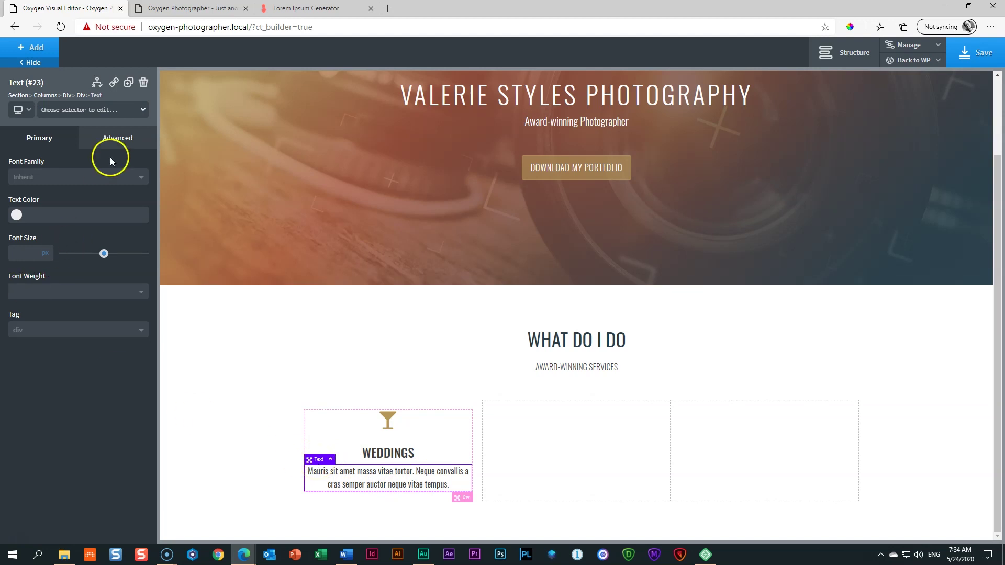
pyautogui.click(120, 141)
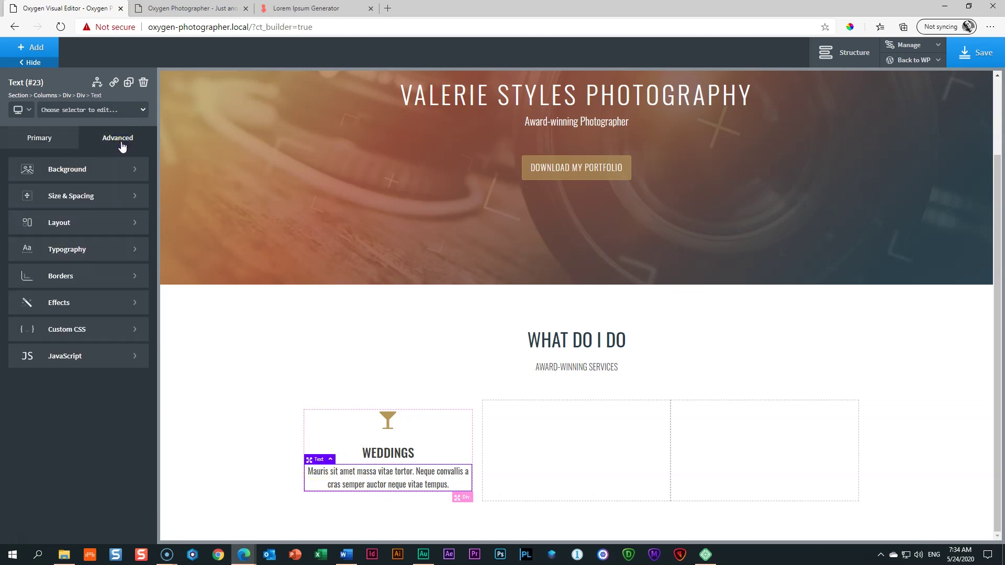
# Step: In Size & Spacing, set the lorem ipsum paragraph's width to 80%
pyautogui.click(71, 200)
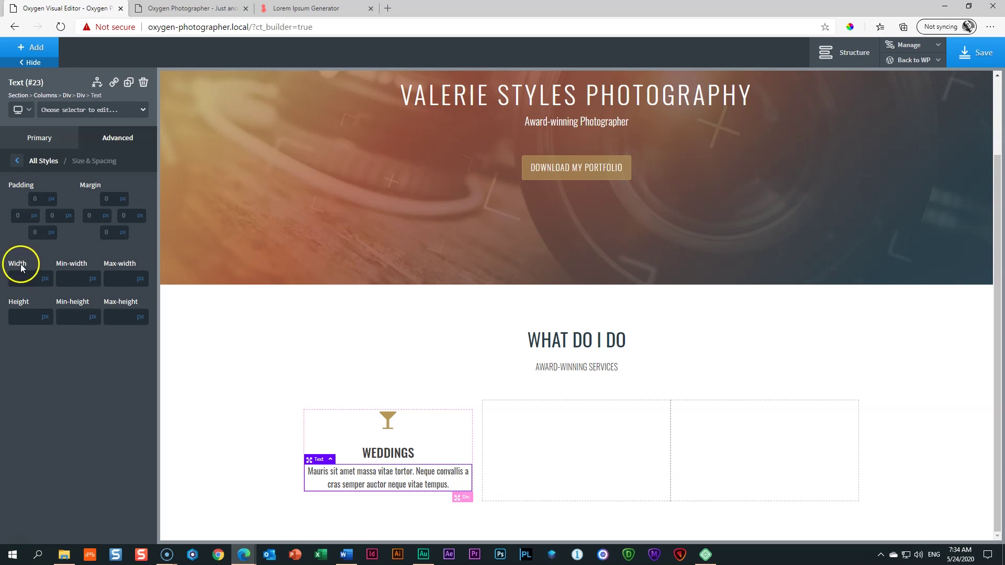
pyautogui.click(47, 279)
pyautogui.click(49, 273)
pyautogui.click(27, 277)
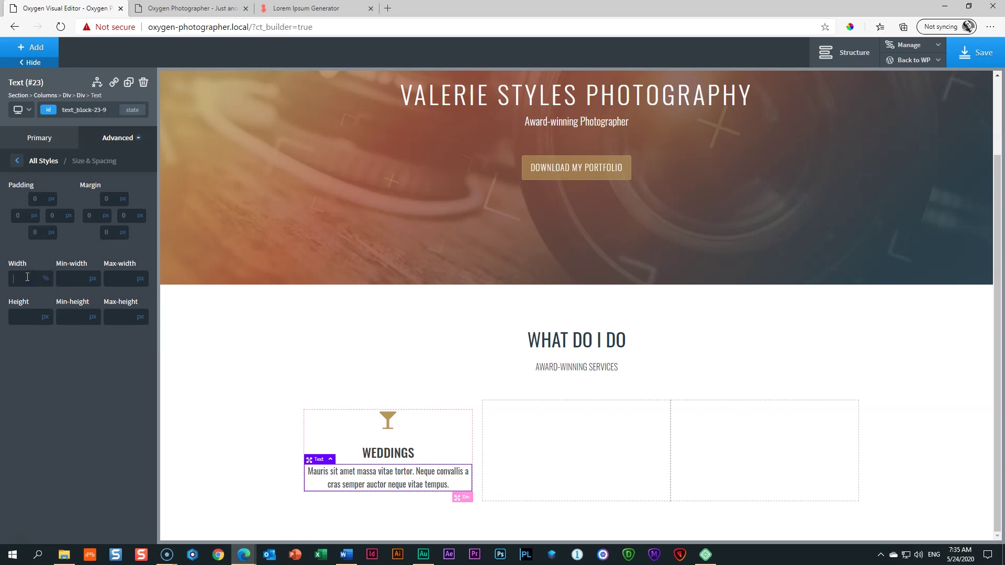
pyautogui.write('10')
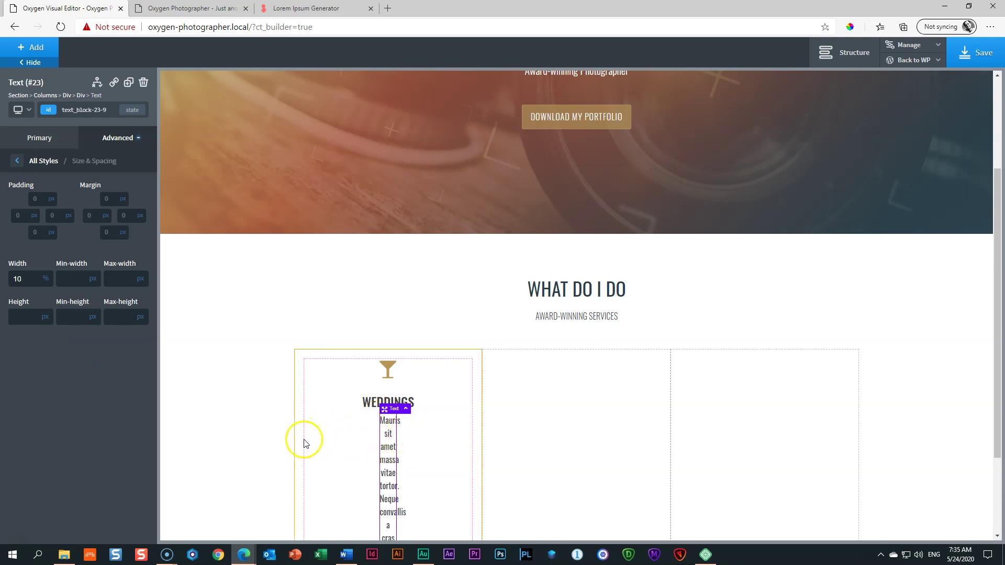
pyautogui.moveTo(25, 279); pyautogui.dragTo(7, 282)
pyautogui.write('85')
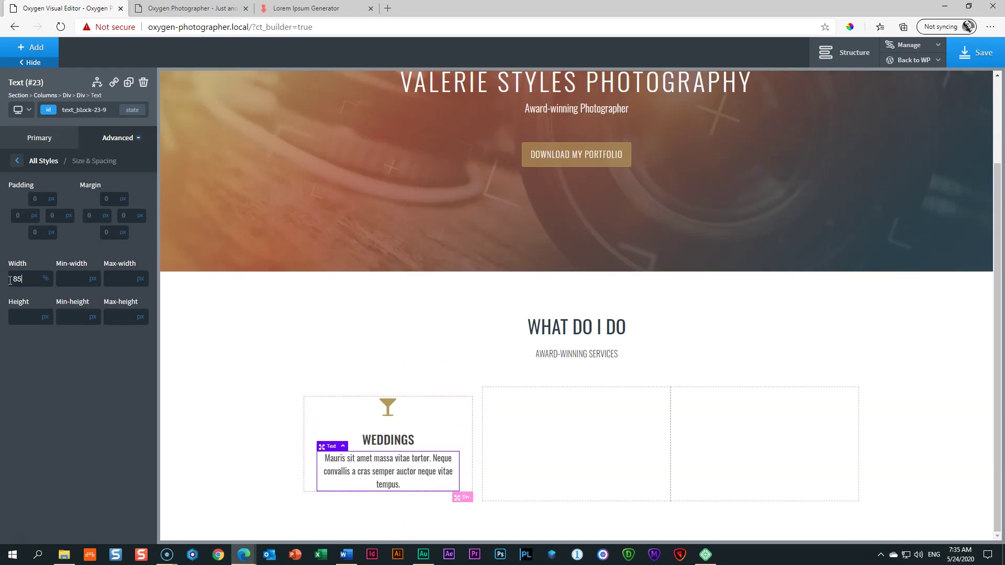
pyautogui.doubleClick(22, 280)
pyautogui.write('80')
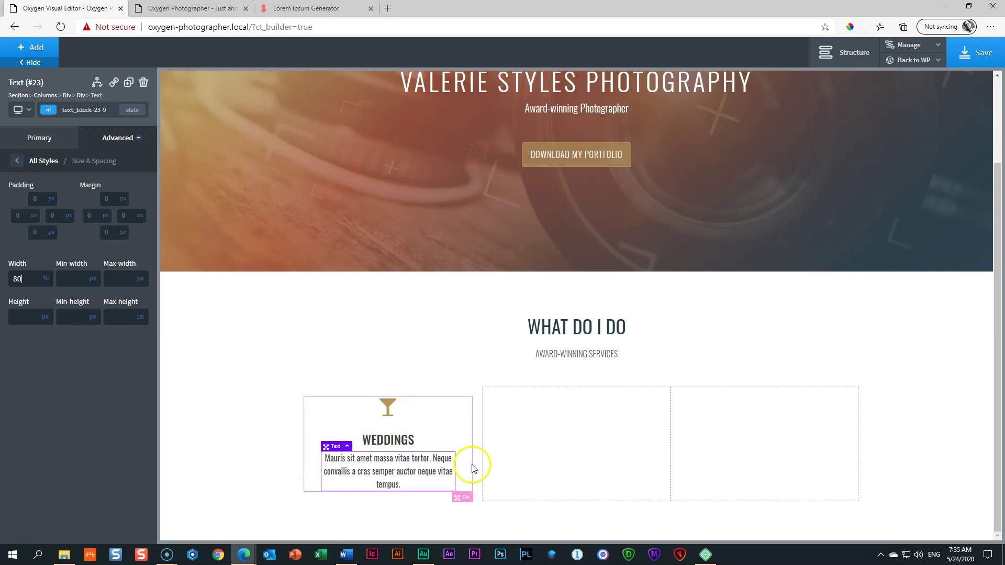
pyautogui.click(231, 463)
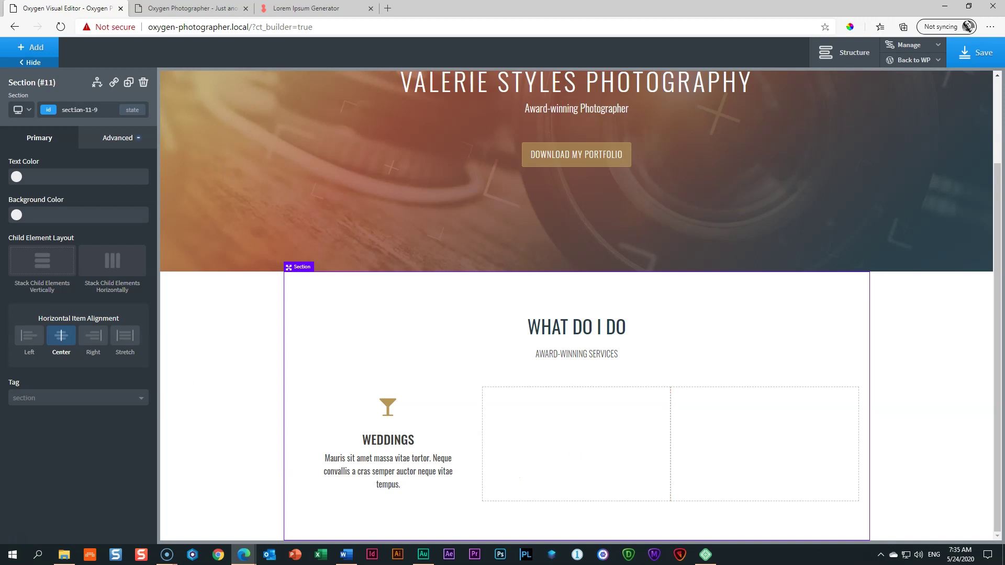
# Step: Preview the page at the 1120px and below-992px breakpoints
pyautogui.click(25, 109)
pyautogui.click(32, 142)
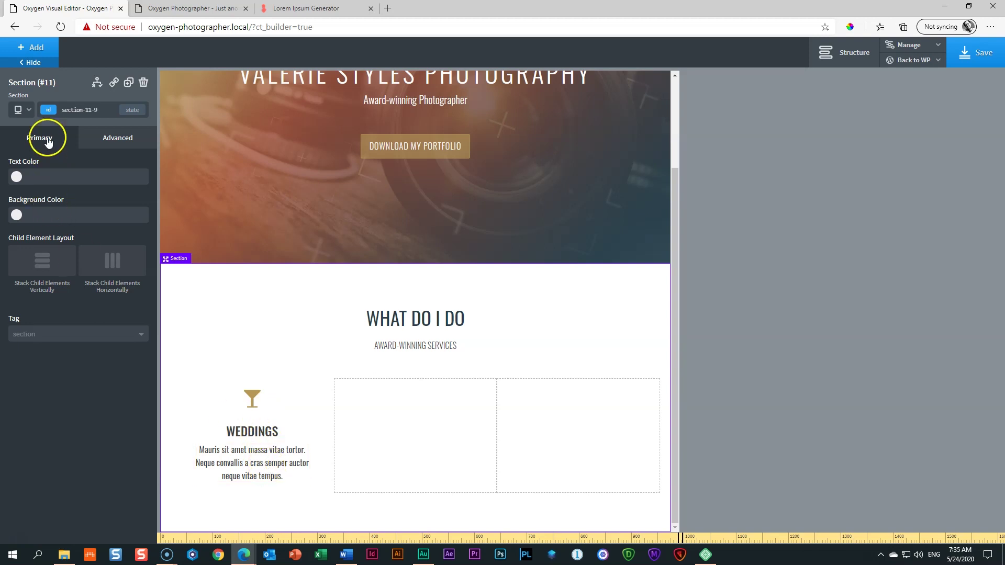
pyautogui.click(24, 110)
pyautogui.click(27, 157)
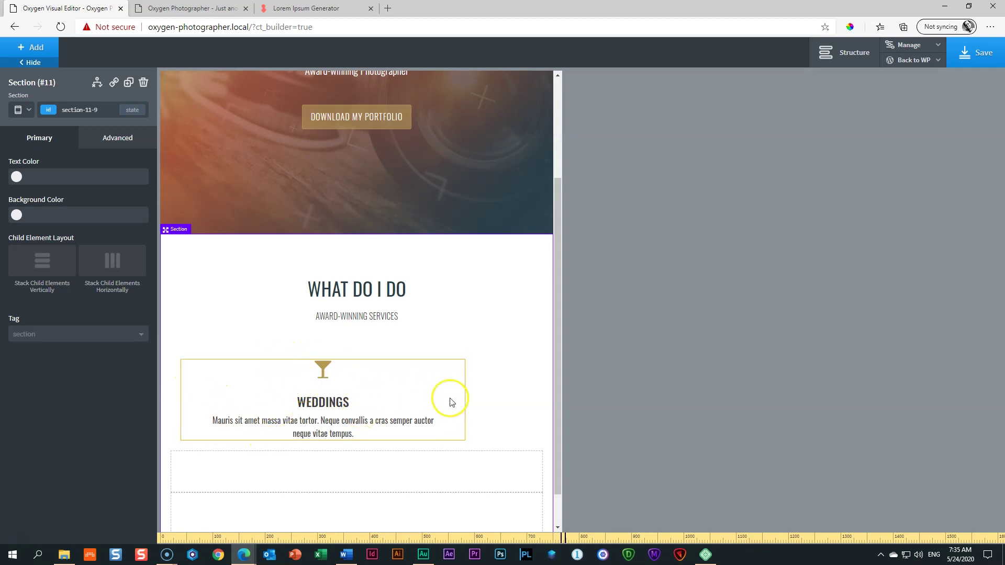
pyautogui.scroll(-1, 419, 430)
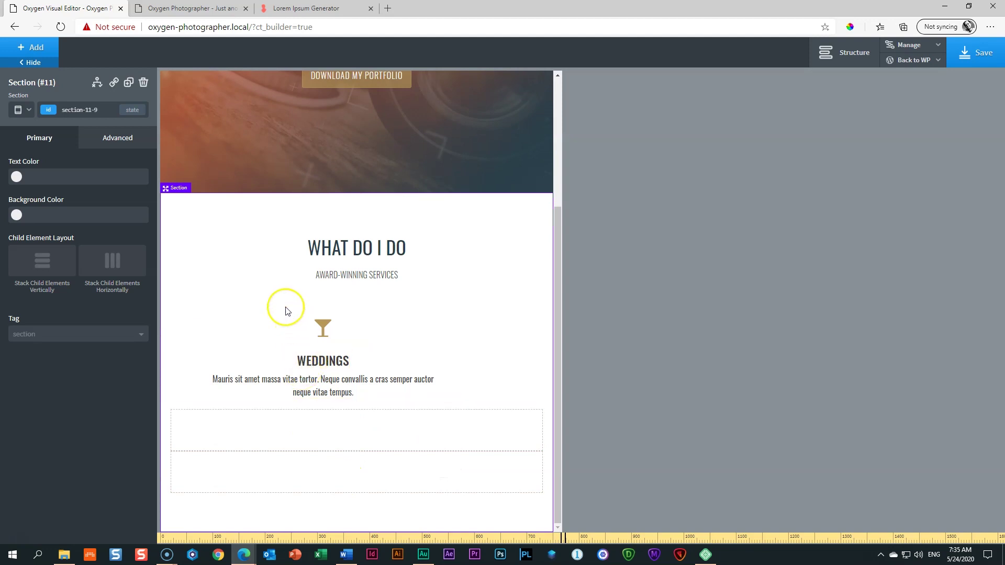
# Step: Set the three-column row's Stack Columns Vertically option to 'Less than 768px'
pyautogui.click(257, 341)
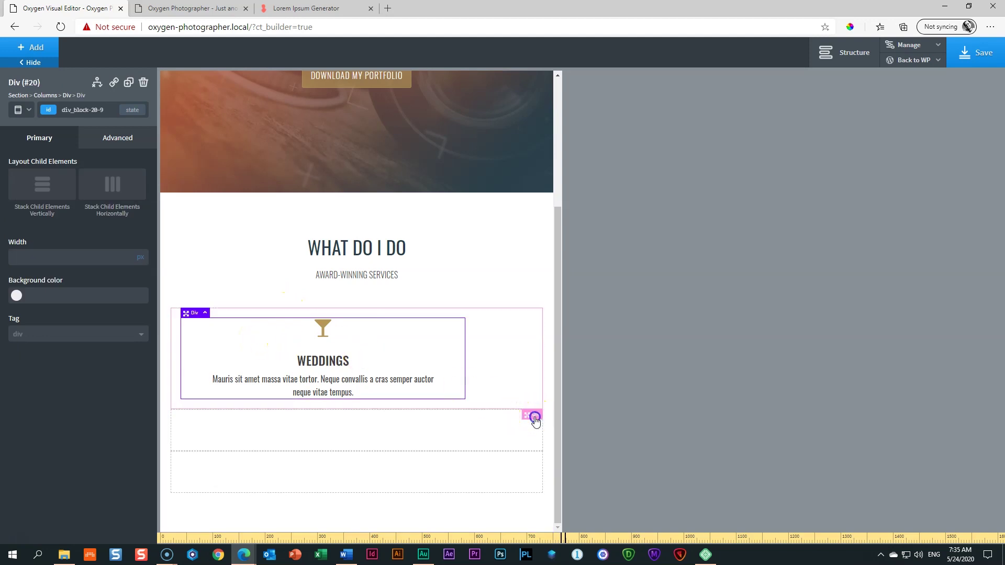
pyautogui.click(534, 417)
pyautogui.click(527, 499)
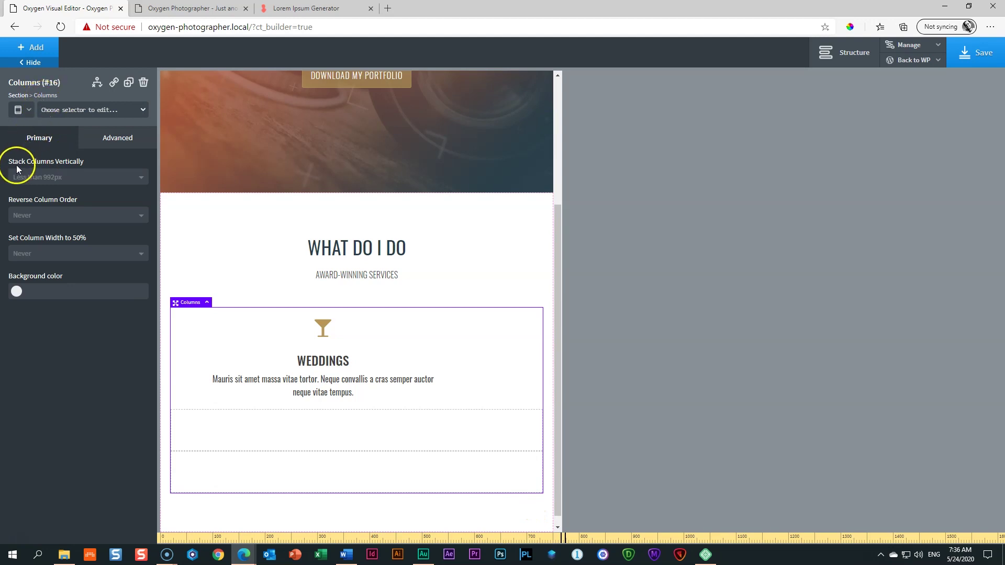
pyautogui.click(40, 178)
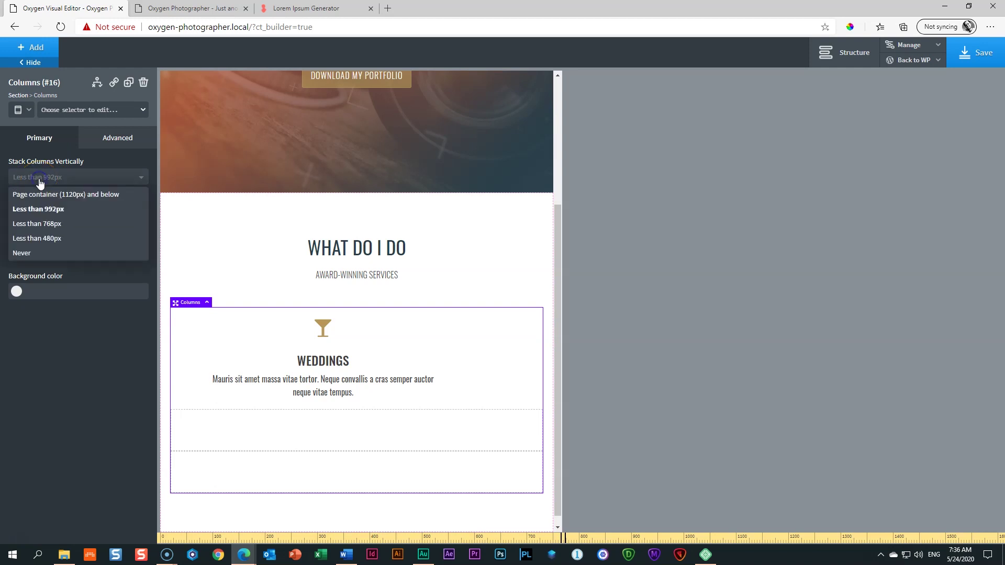
pyautogui.click(30, 225)
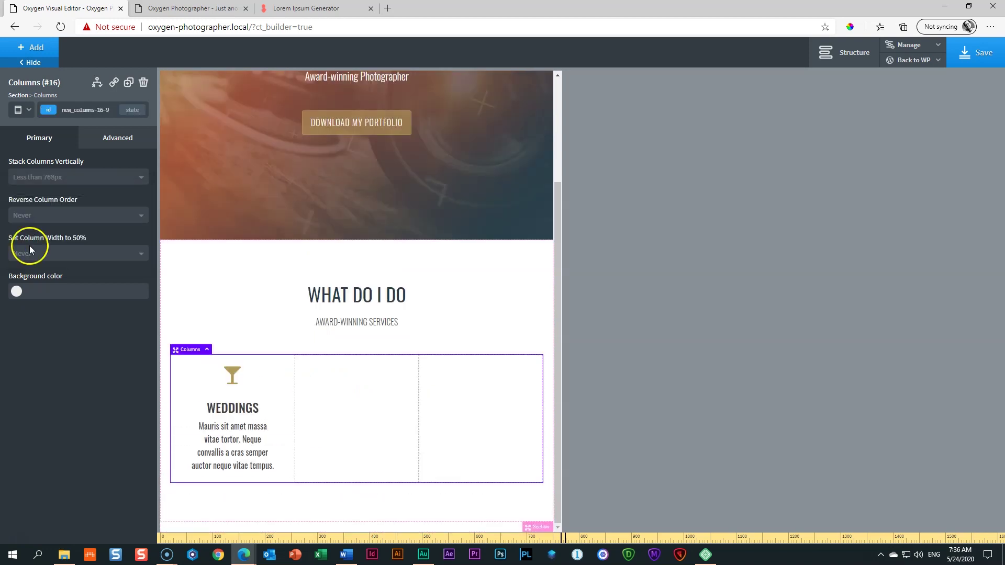
# Step: Check the below-768px and below-480px previews, then return to the full desktop view
pyautogui.click(23, 111)
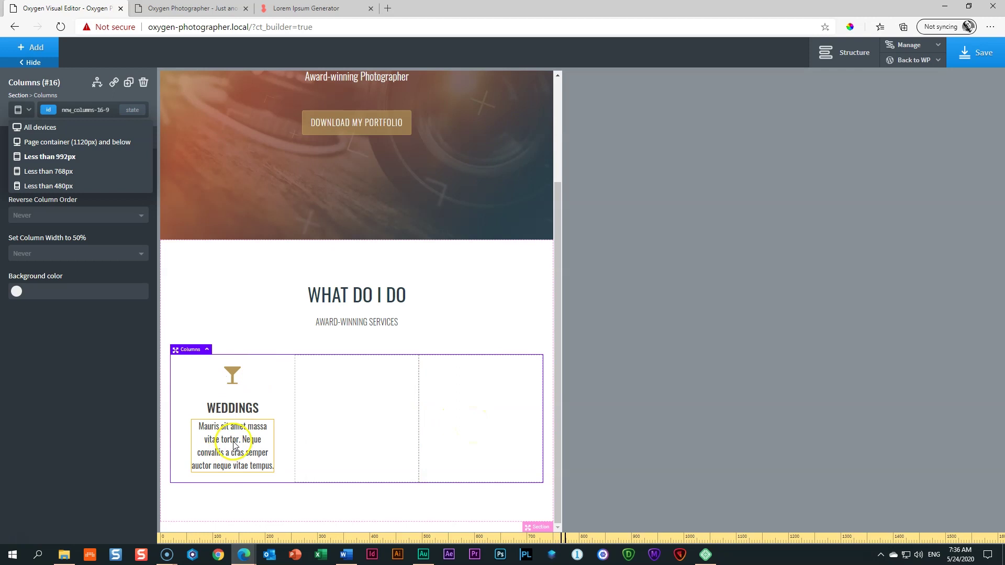
pyautogui.click(36, 171)
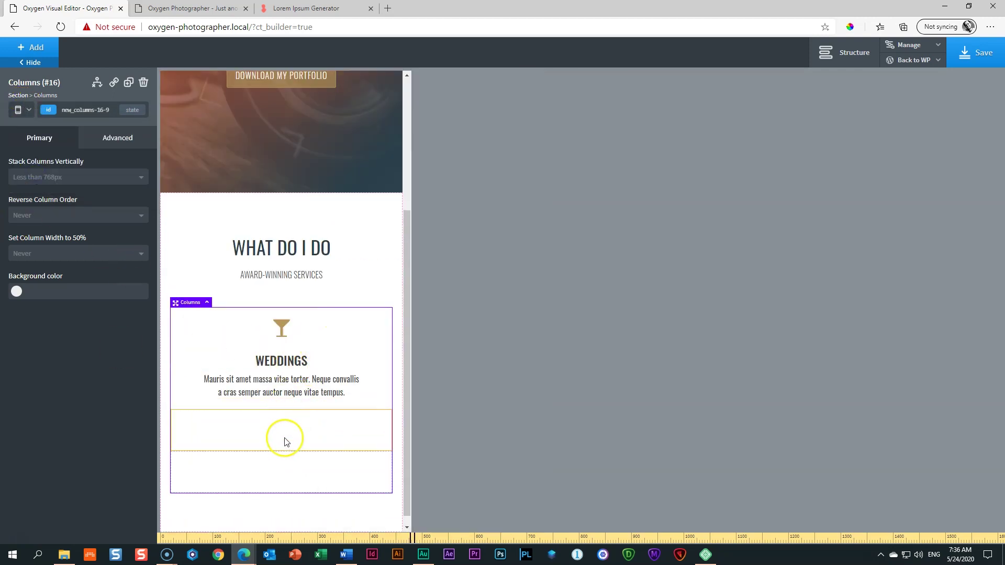
pyautogui.click(19, 110)
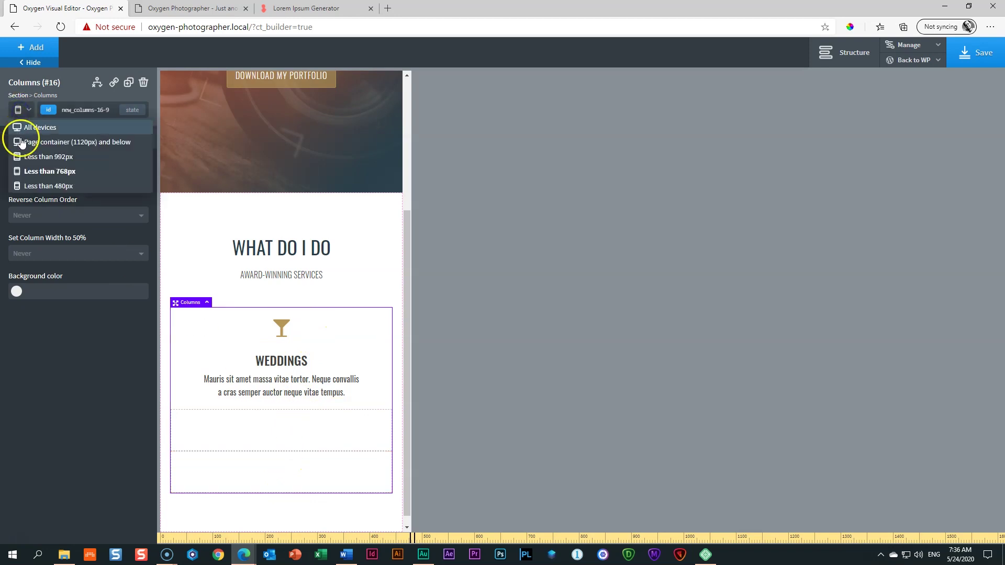
pyautogui.click(35, 186)
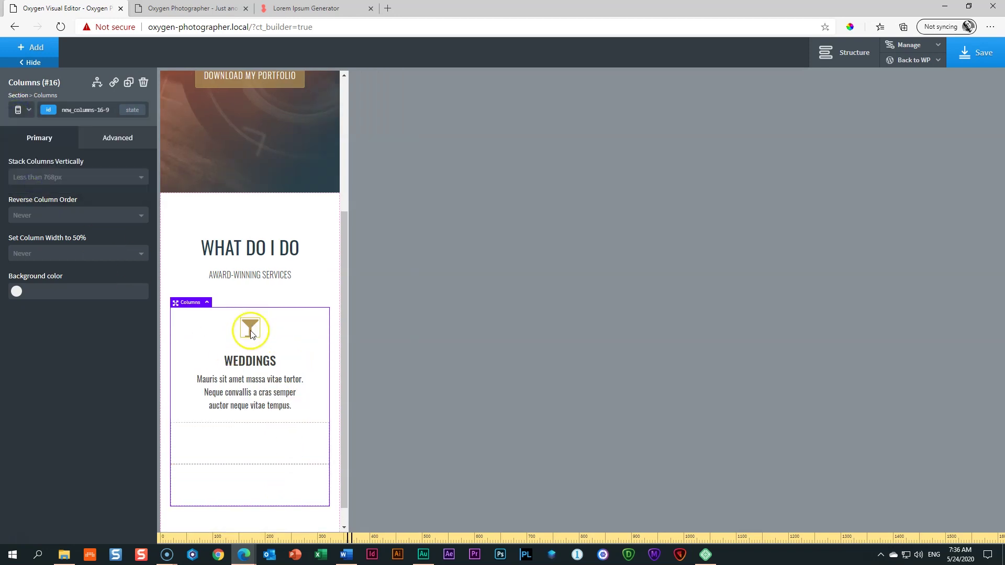
pyautogui.click(18, 109)
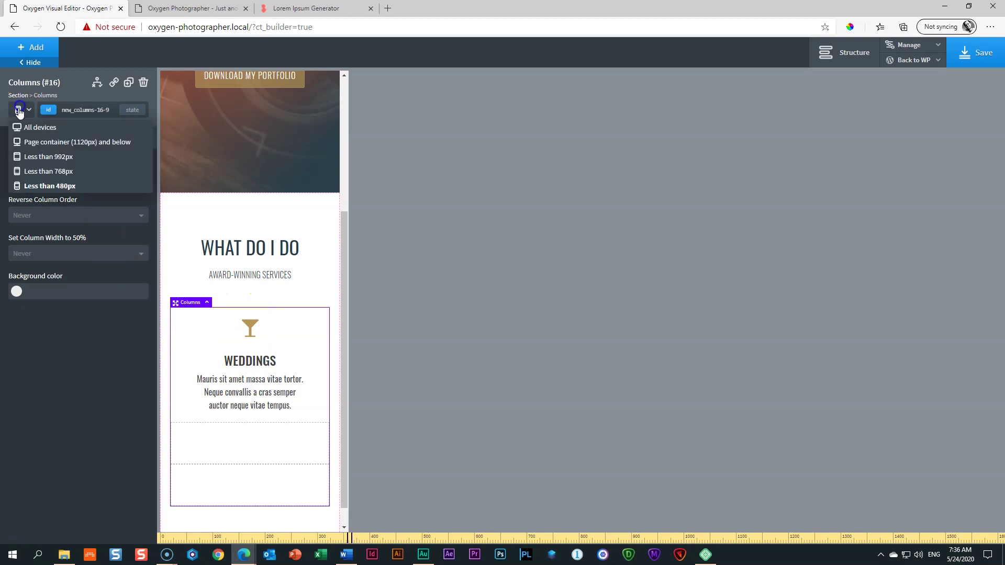
pyautogui.click(19, 127)
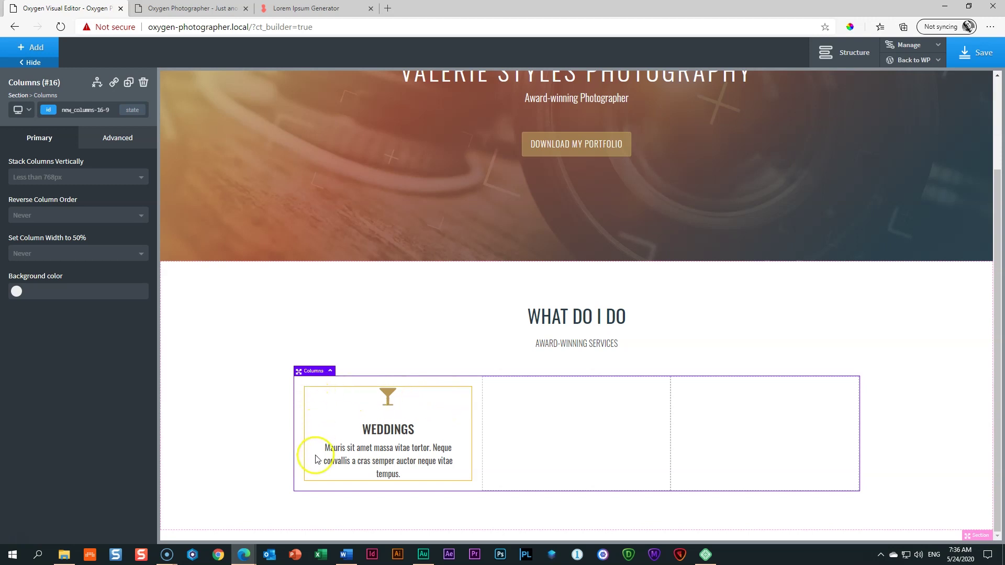
pyautogui.click(463, 398)
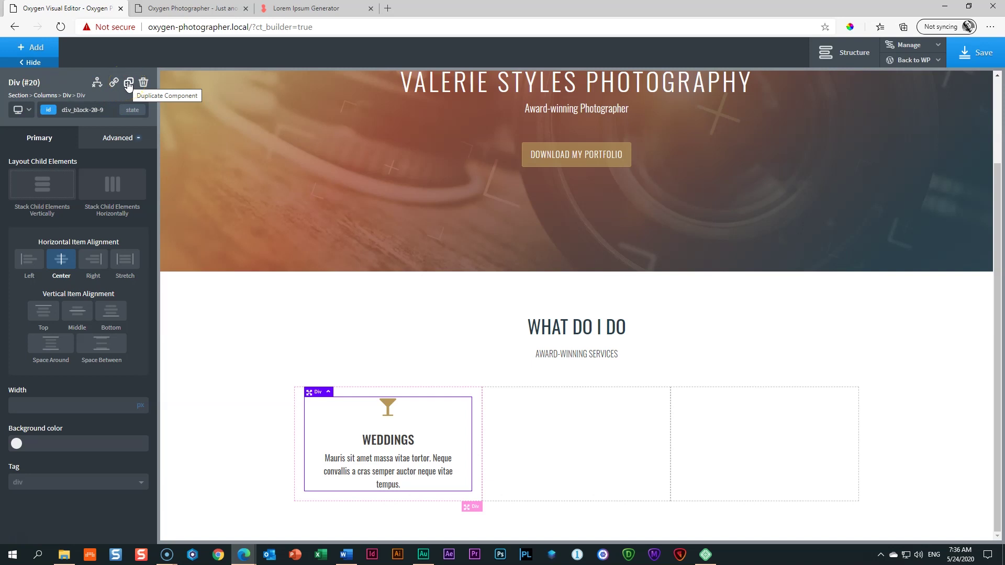
# Step: Duplicate the Weddings Div and move the copy into the services row's middle column
pyautogui.click(128, 84)
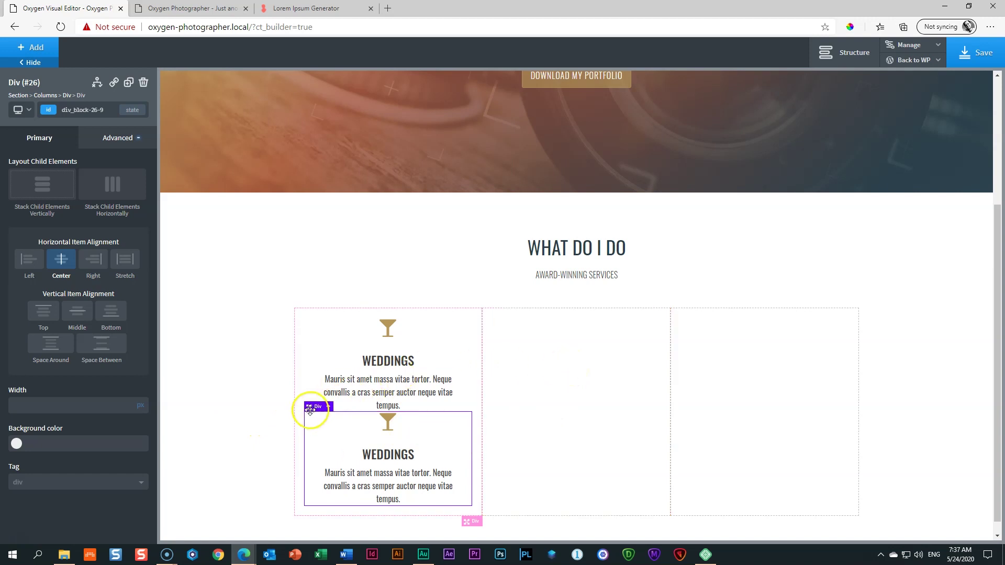
pyautogui.moveTo(309, 408); pyautogui.dragTo(580, 444)
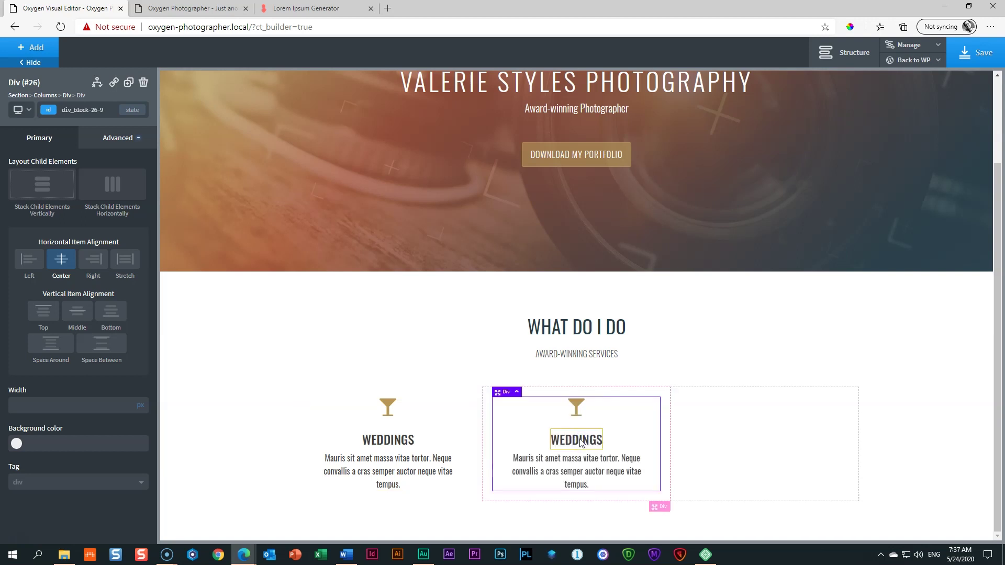
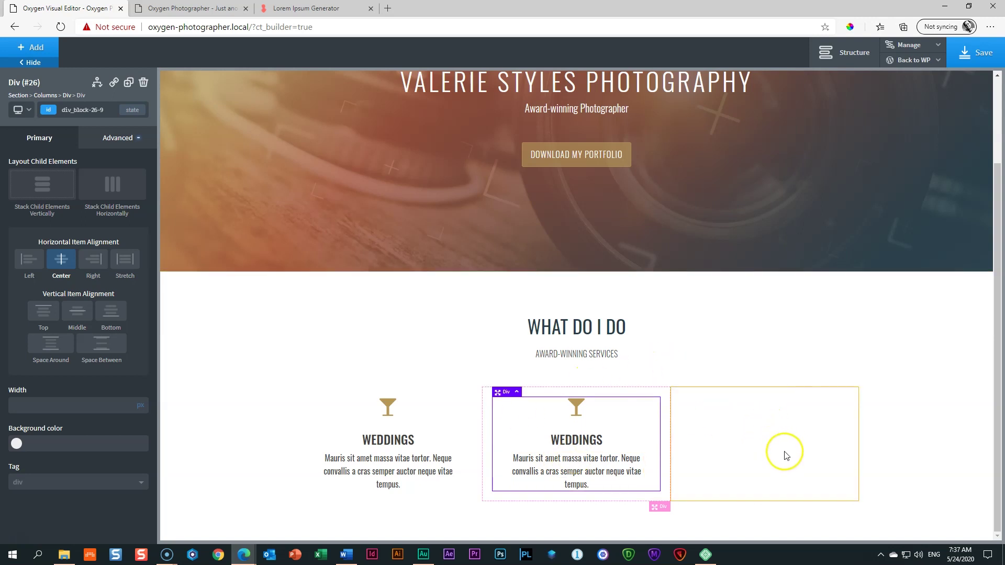
# Step: Duplicate the Weddings service box and place the copy in the empty right column
pyautogui.click(128, 82)
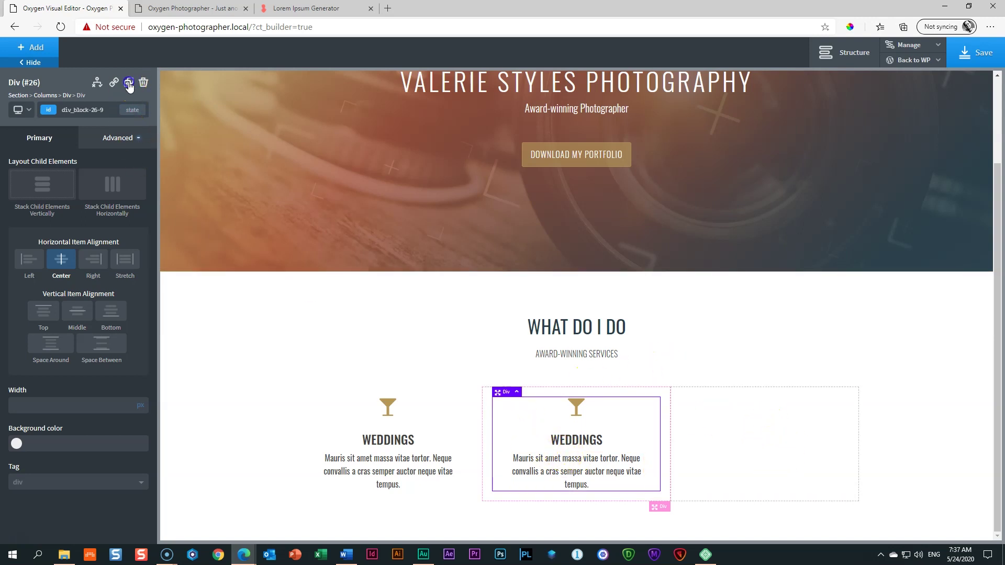
pyautogui.moveTo(498, 407); pyautogui.dragTo(770, 426)
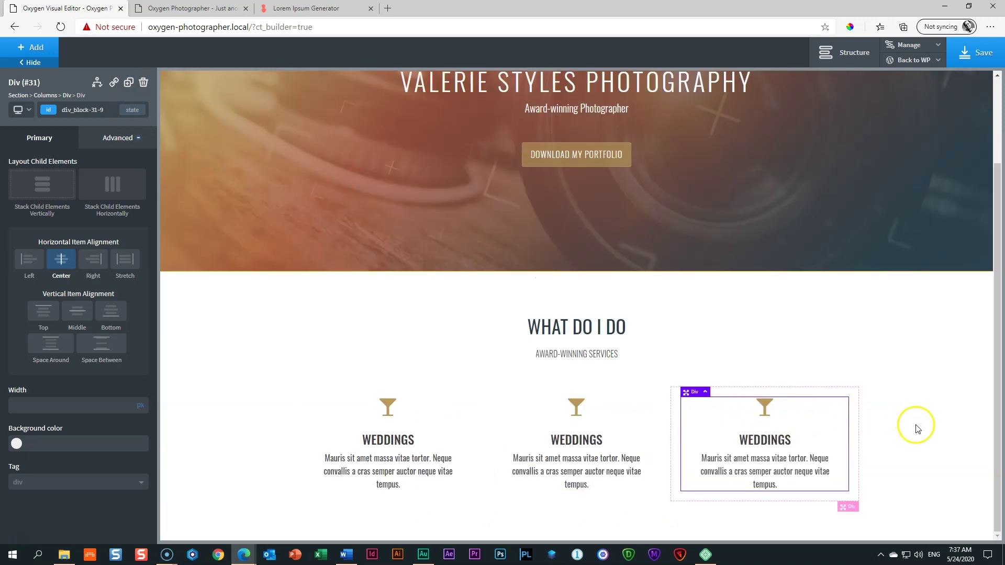
# Step: Retitle the middle heading PORTRAITS and the right heading NEWBORNS
pyautogui.click(573, 440)
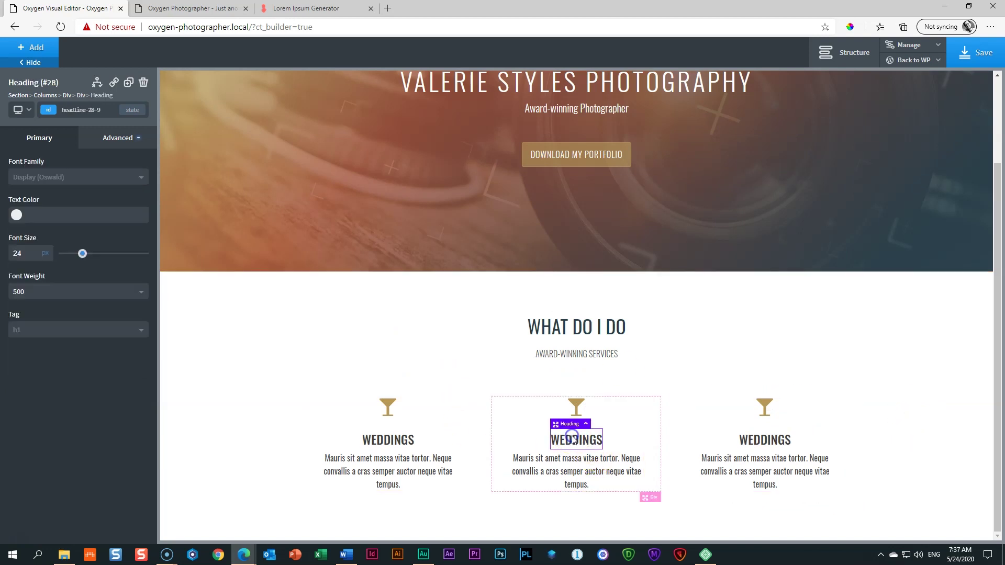
pyautogui.doubleClick(573, 439)
pyautogui.write('PORTR')
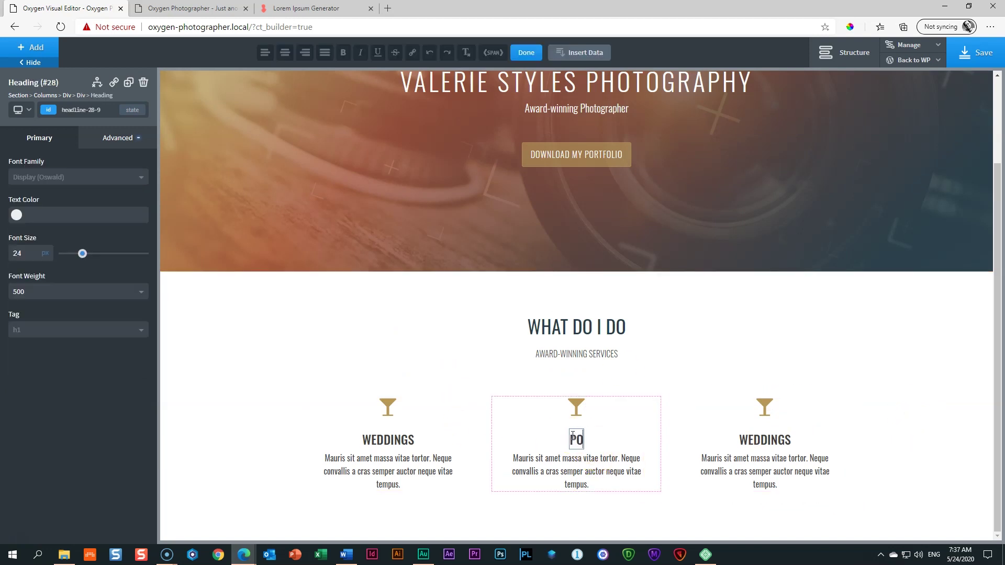
pyautogui.write('S')
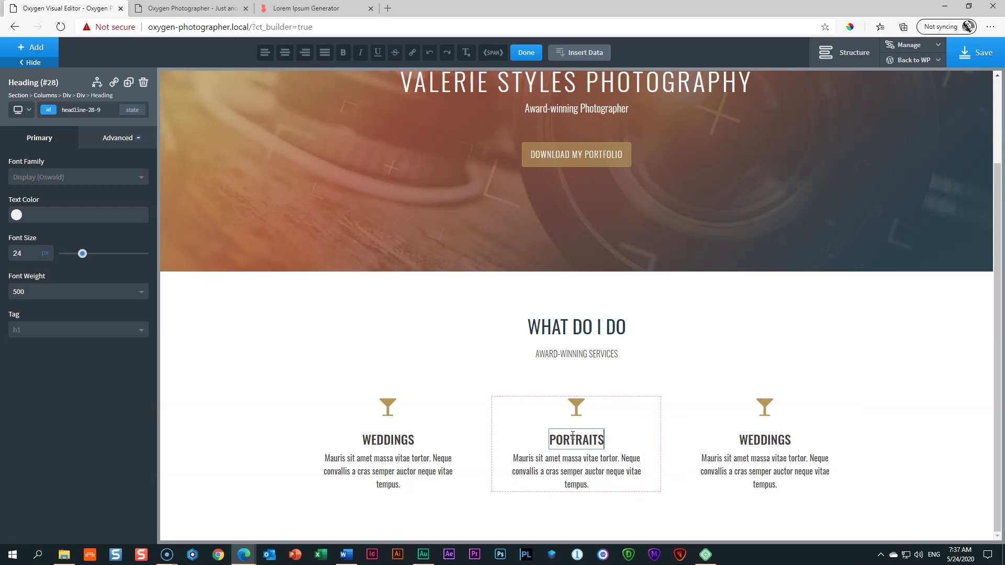
pyautogui.click(774, 442)
pyautogui.doubleClick(774, 440)
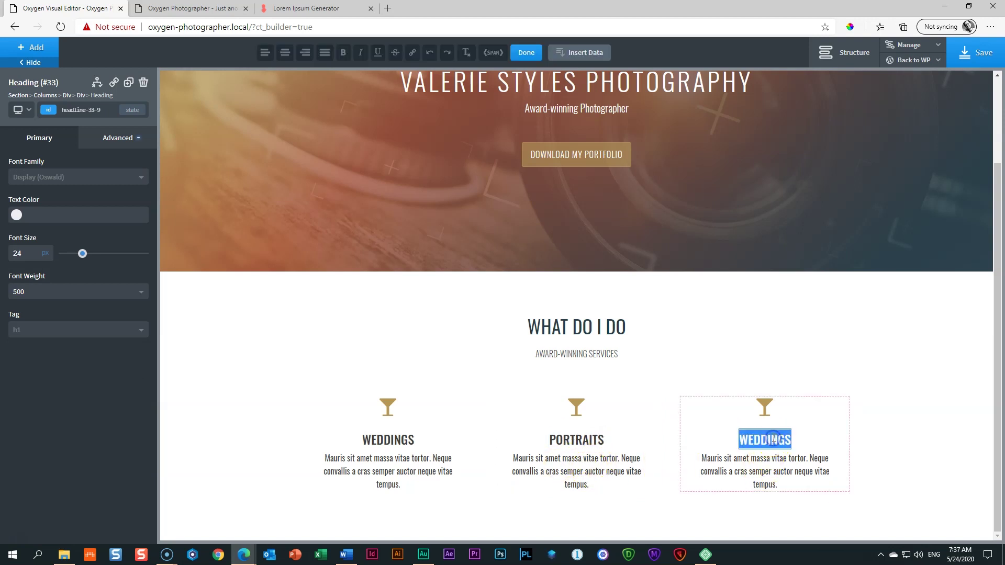
pyautogui.write('NEWBORM')
pyautogui.press('BackSpace')
pyautogui.write('NS')
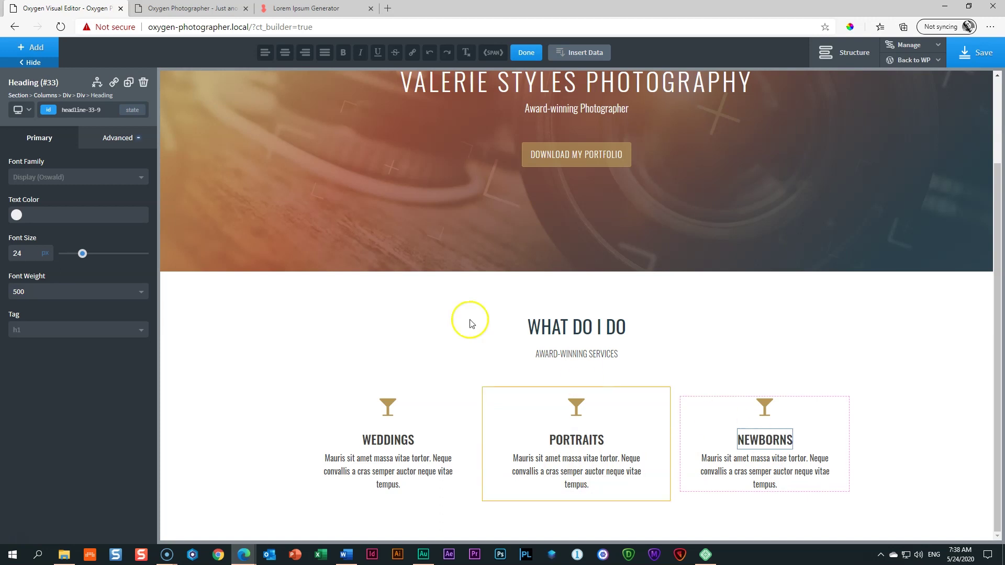
# Step: Copy two lorem ipsum sentences and paste them as the Portraits description
pyautogui.hotkey('ctrl', '3')
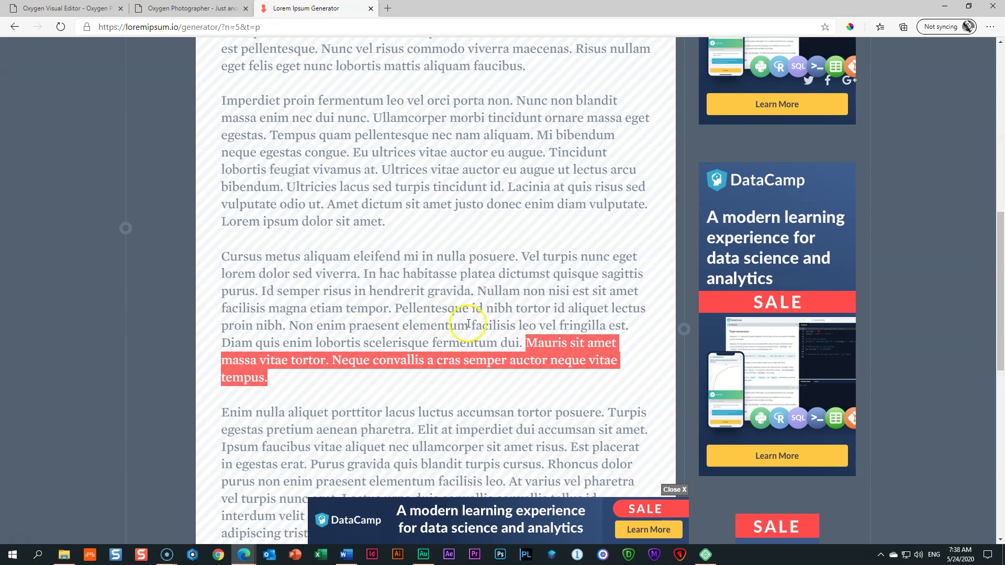
pyautogui.moveTo(294, 325); pyautogui.dragTo(531, 348)
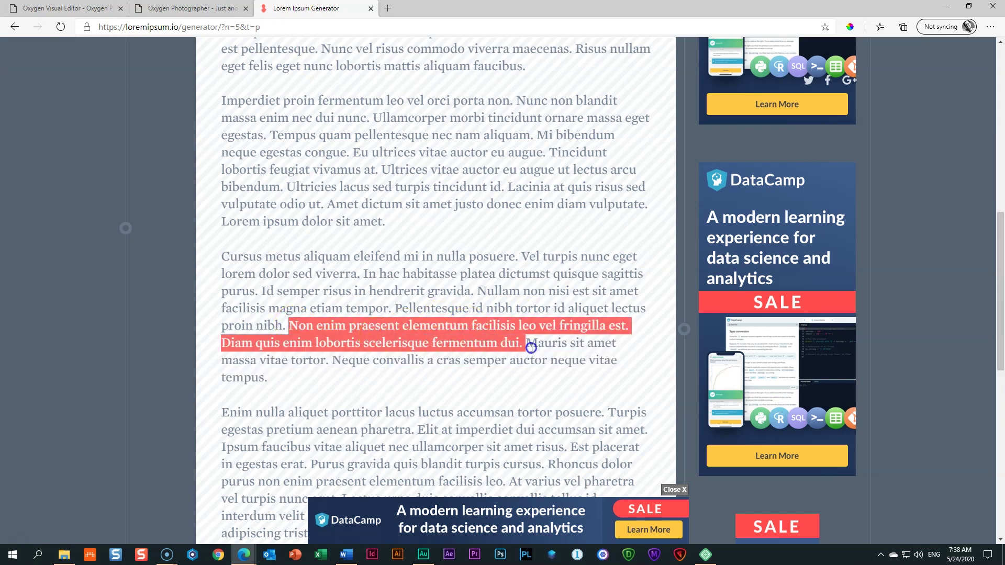
pyautogui.rightClick(493, 330)
pyautogui.click(508, 340)
pyautogui.hotkey('ctrl', '1')
pyautogui.doubleClick(567, 477)
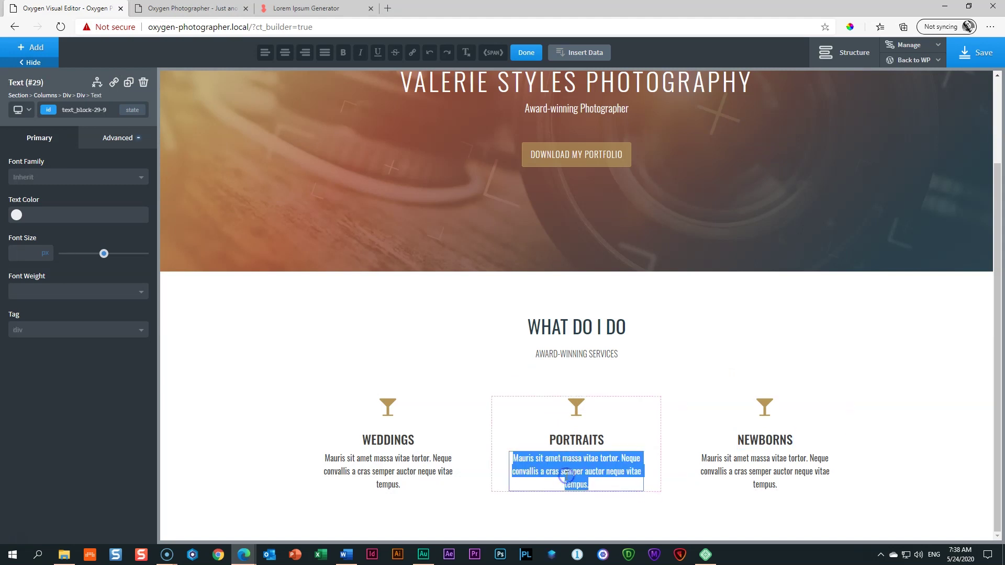
pyautogui.hotkey('ctrl', 'v')
# Step: Copy a lorem ipsum paragraph and paste it as the Newborns description
pyautogui.click(330, 8)
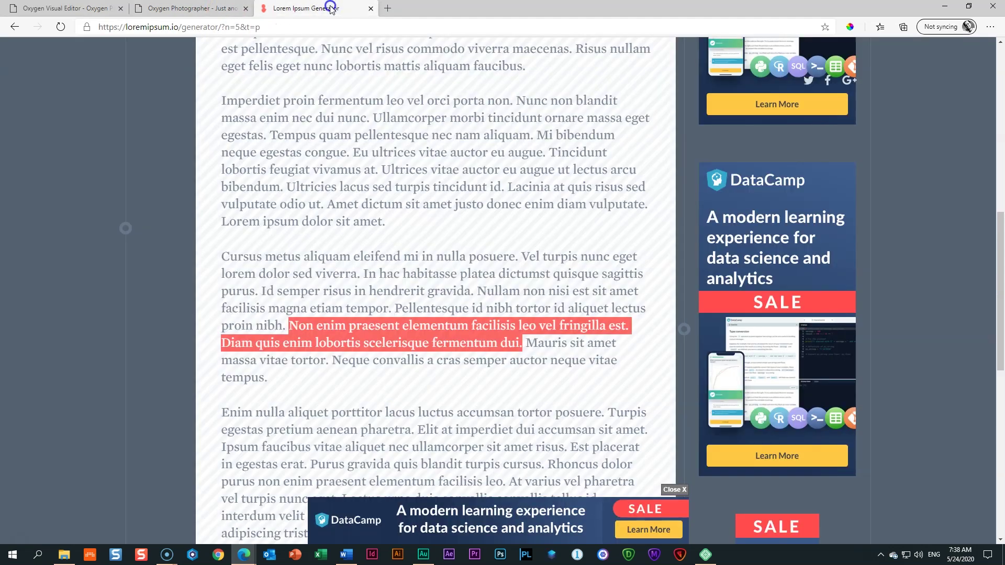
pyautogui.moveTo(221, 413); pyautogui.dragTo(654, 441)
pyautogui.rightClick(579, 412)
pyautogui.click(602, 415)
pyautogui.click(188, 8)
pyautogui.click(66, 8)
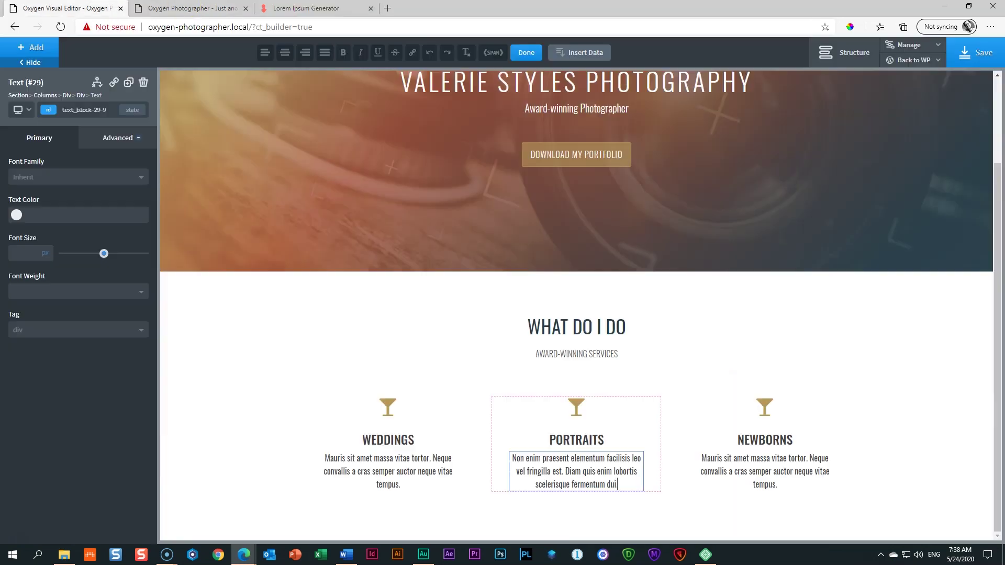
pyautogui.click(748, 472)
pyautogui.tripleClick(747, 469)
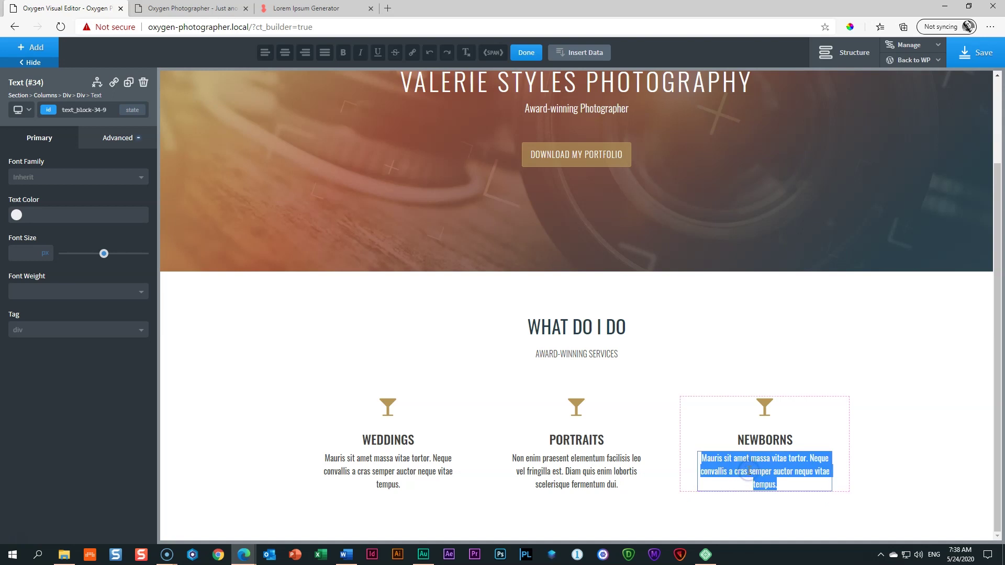
pyautogui.hotkey('ctrl', 'v')
pyautogui.click(859, 493)
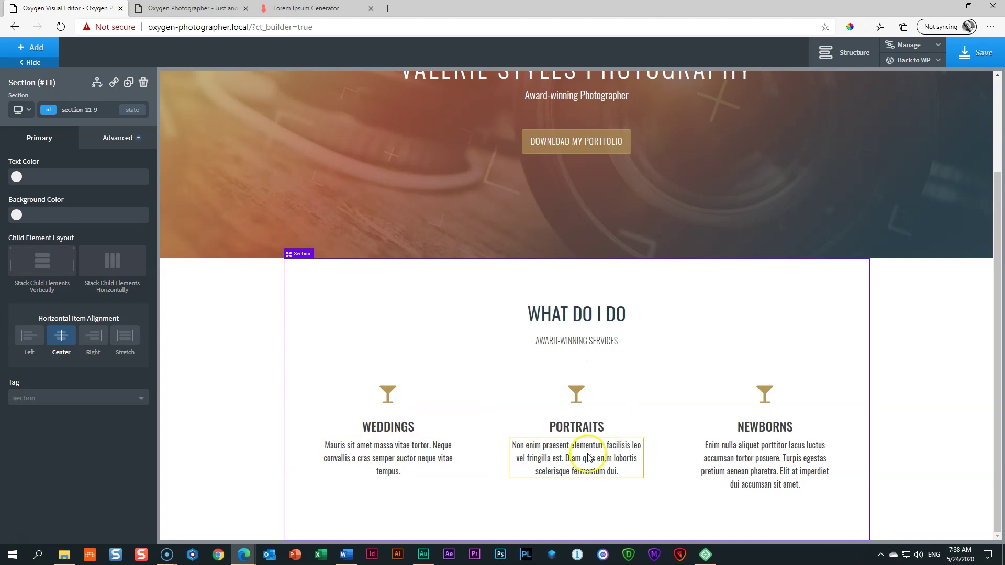
# Step: Save the page and reload the live front end to review the changes
pyautogui.click(936, 450)
pyautogui.click(975, 53)
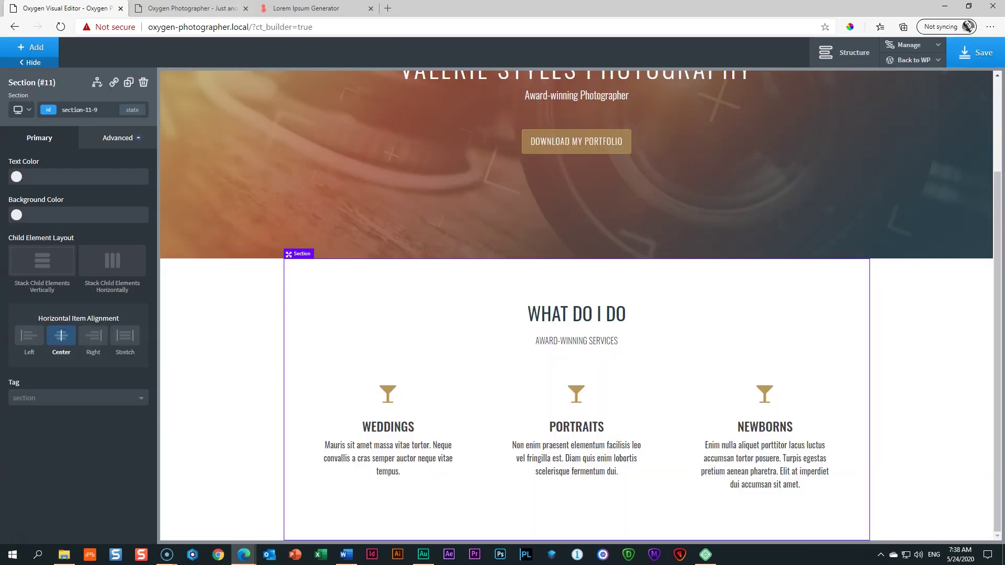
pyautogui.click(191, 8)
pyautogui.click(62, 27)
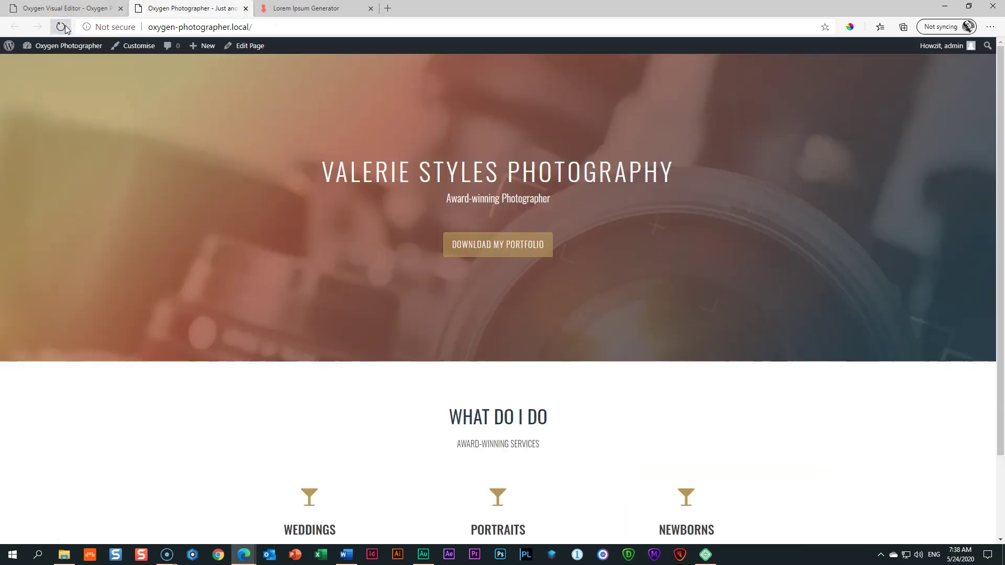
pyautogui.scroll(-2, 233, 330)
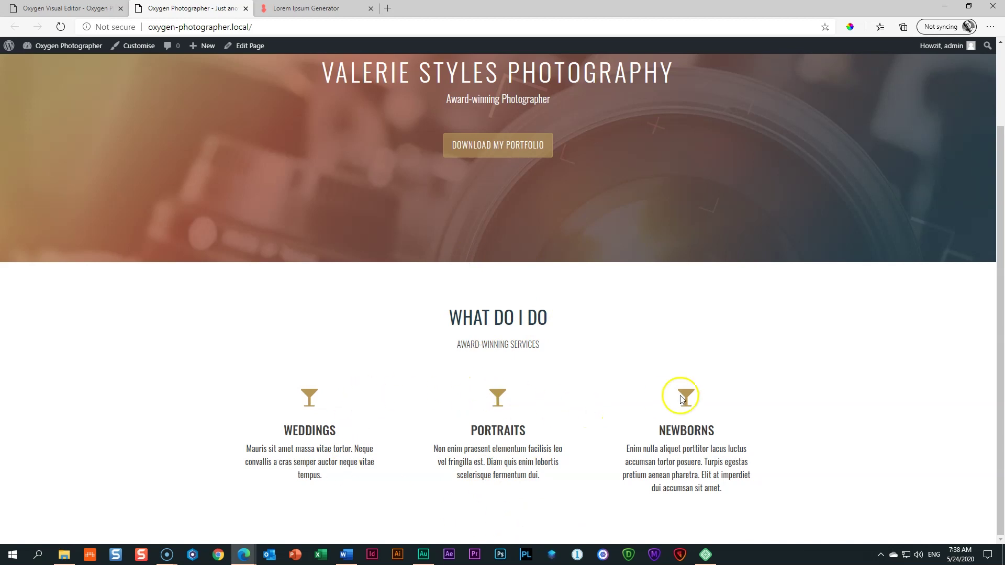
# Step: Increase the section's top padding to about 114px and bottom padding to about 117px
pyautogui.click(67, 8)
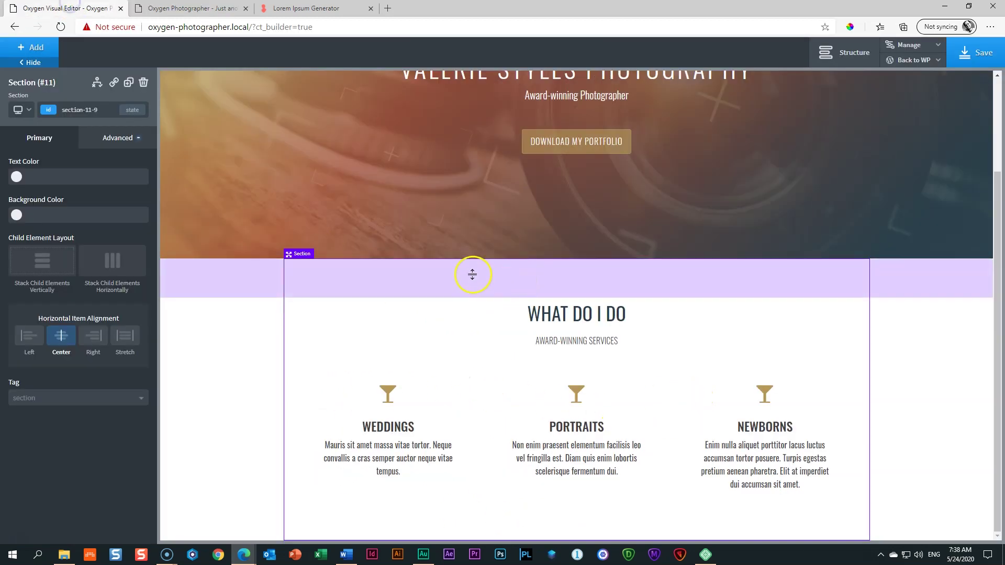
pyautogui.moveTo(324, 283); pyautogui.dragTo(356, 297)
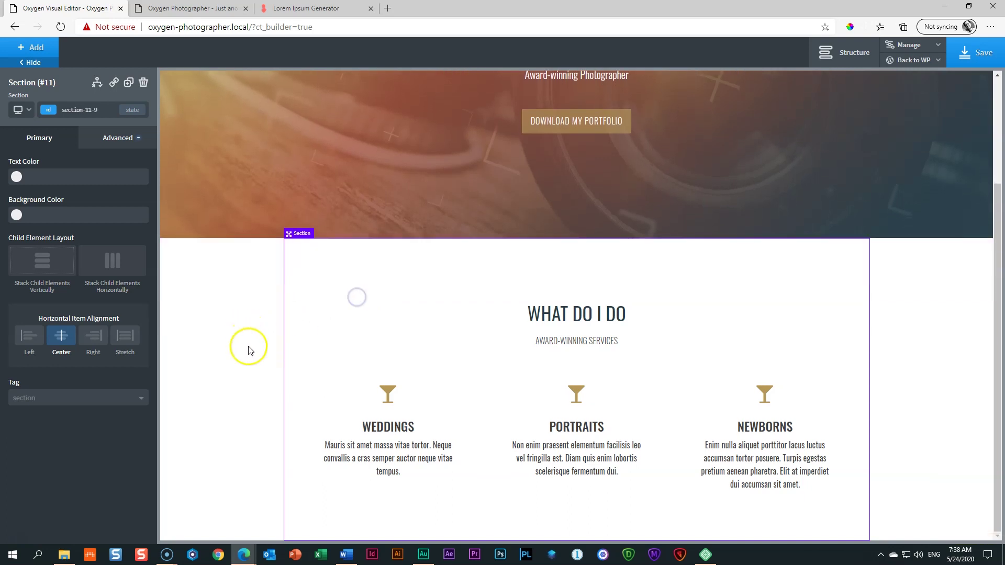
pyautogui.moveTo(281, 530); pyautogui.dragTo(286, 562)
pyautogui.moveTo(297, 512); pyautogui.dragTo(298, 526)
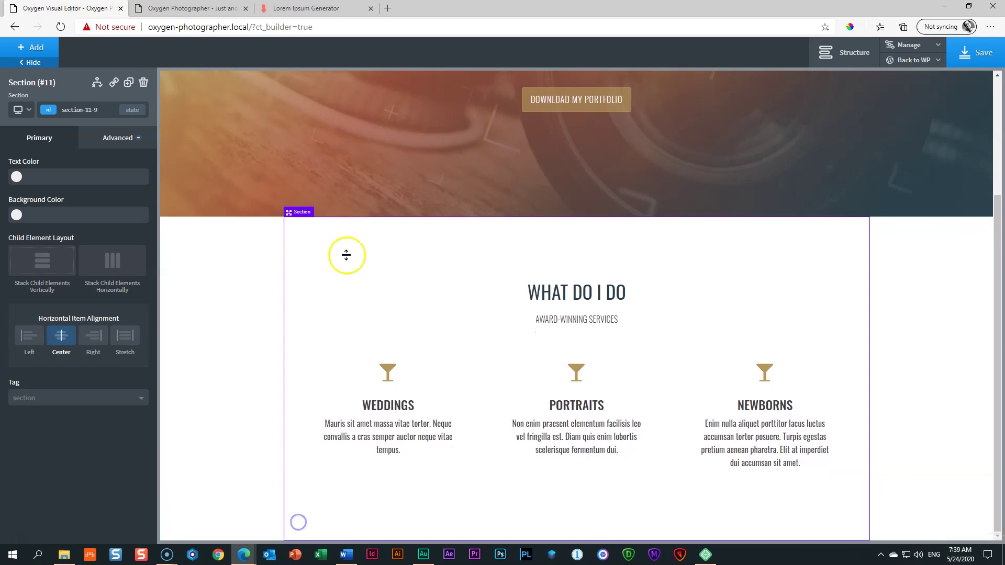
pyautogui.click(365, 250)
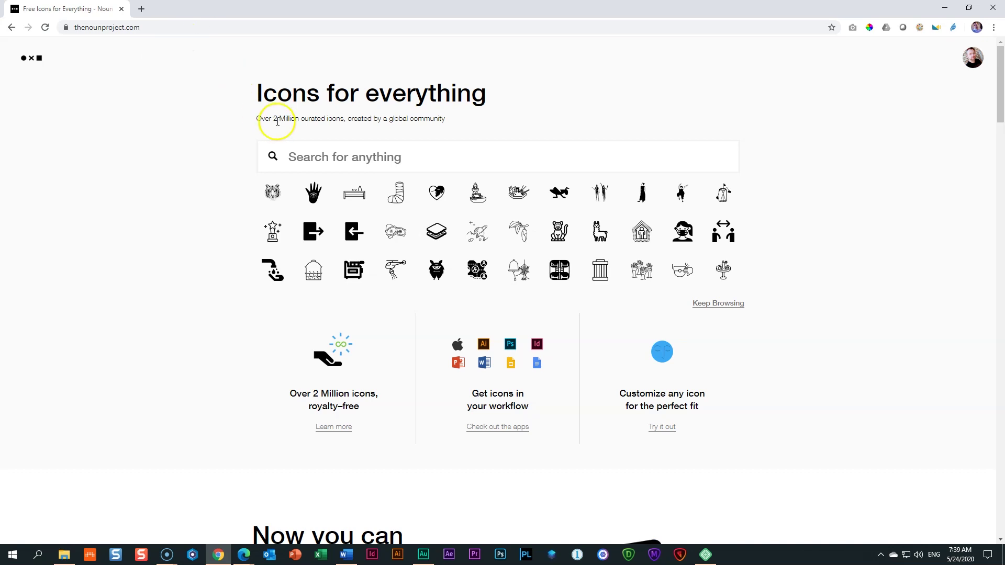
# Step: Search The Noun Project for 'weddings' and open the bride-and-groom icon
pyautogui.click(351, 155)
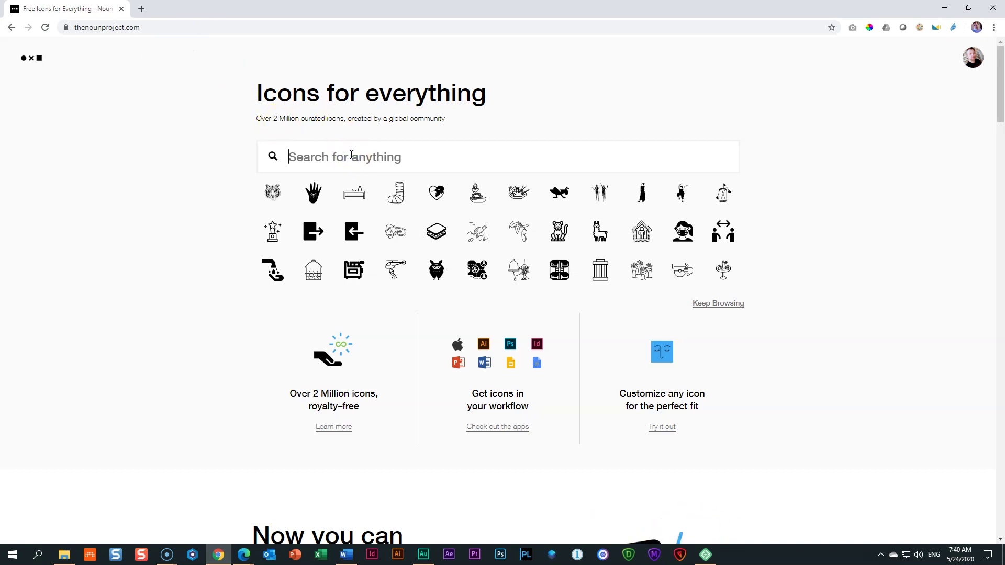
pyautogui.write('weddings')
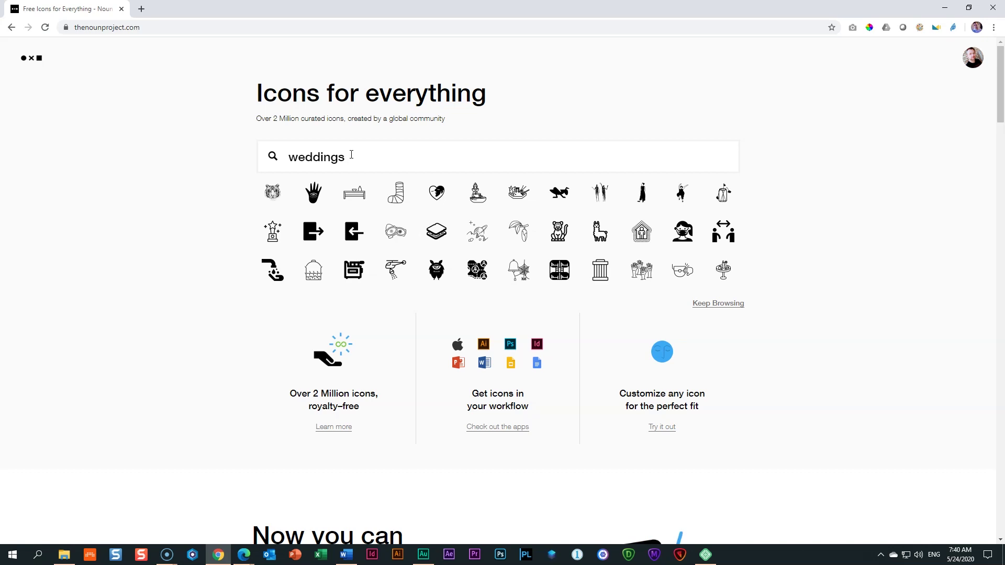
pyautogui.press('Return')
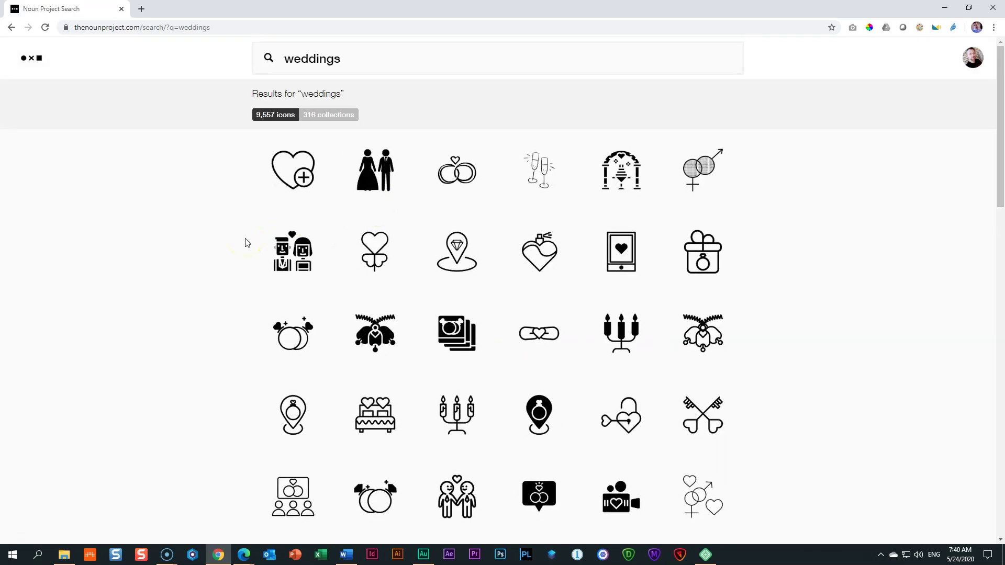
pyautogui.scroll(-8, 247, 243)
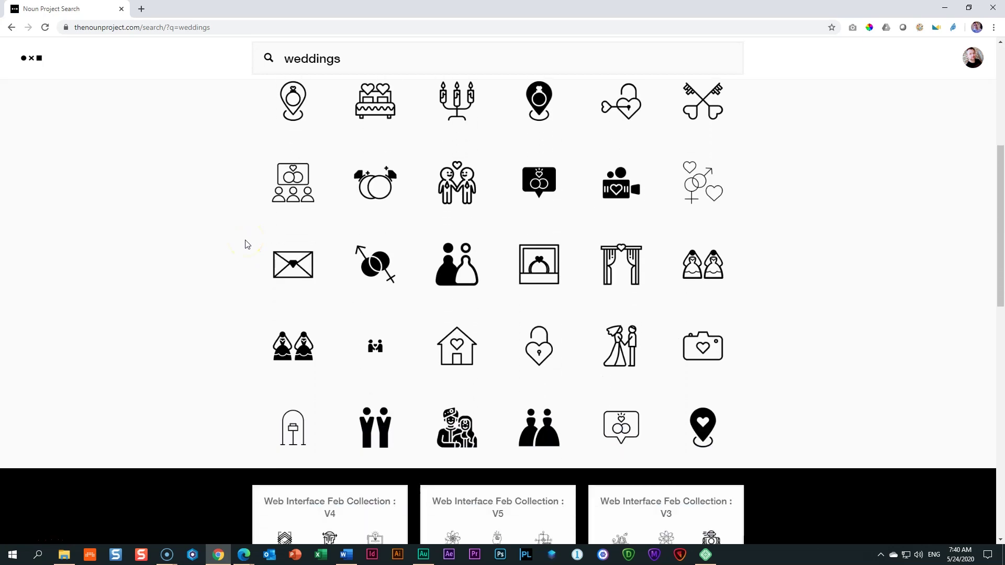
pyautogui.scroll(-6, 247, 242)
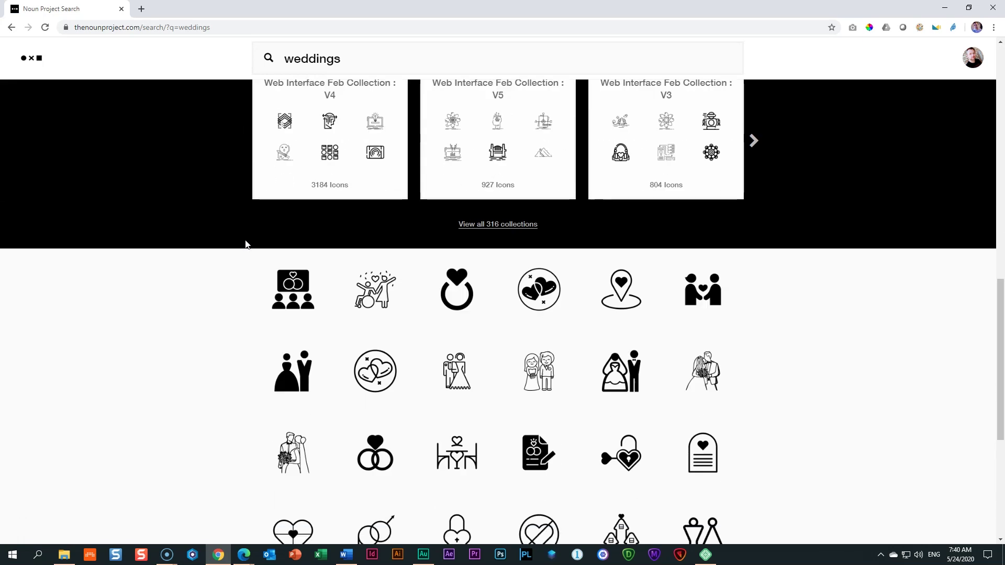
pyautogui.click(276, 374)
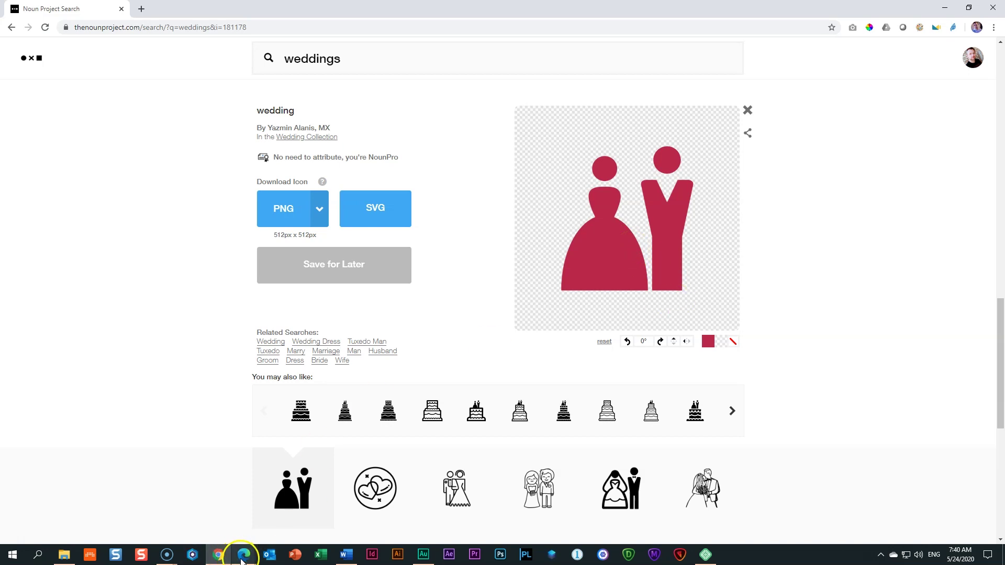
# Step: Copy the gold colour code B79858 from the colour palette document
pyautogui.moveTo(242, 561)
pyautogui.click(187, 510)
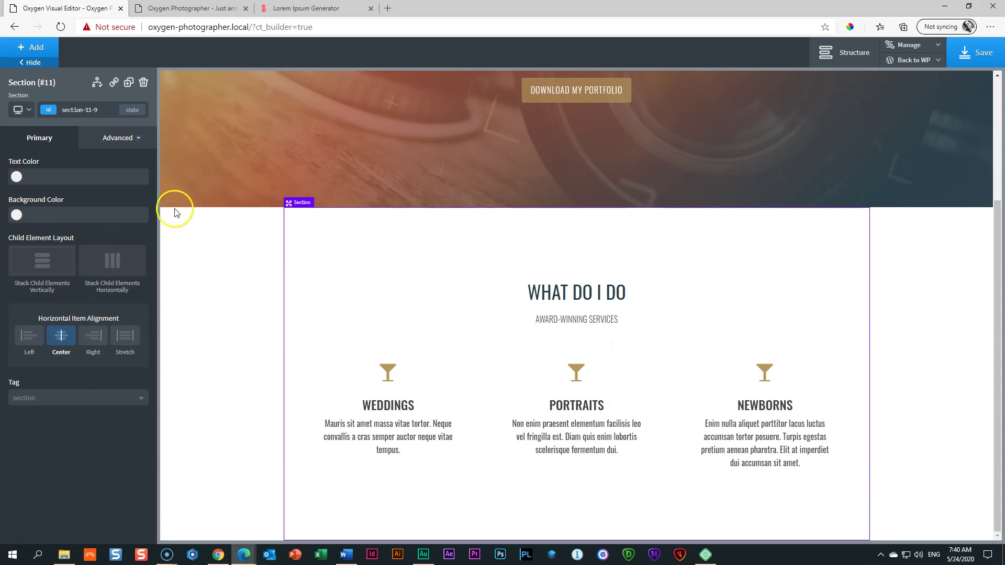
pyautogui.moveTo(352, 561)
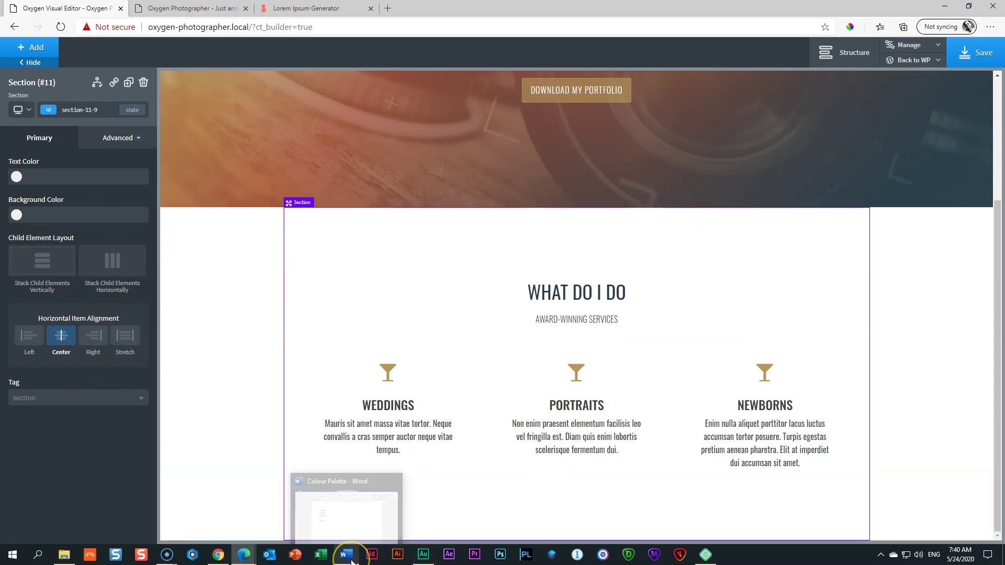
pyautogui.click(342, 513)
pyautogui.click(215, 248)
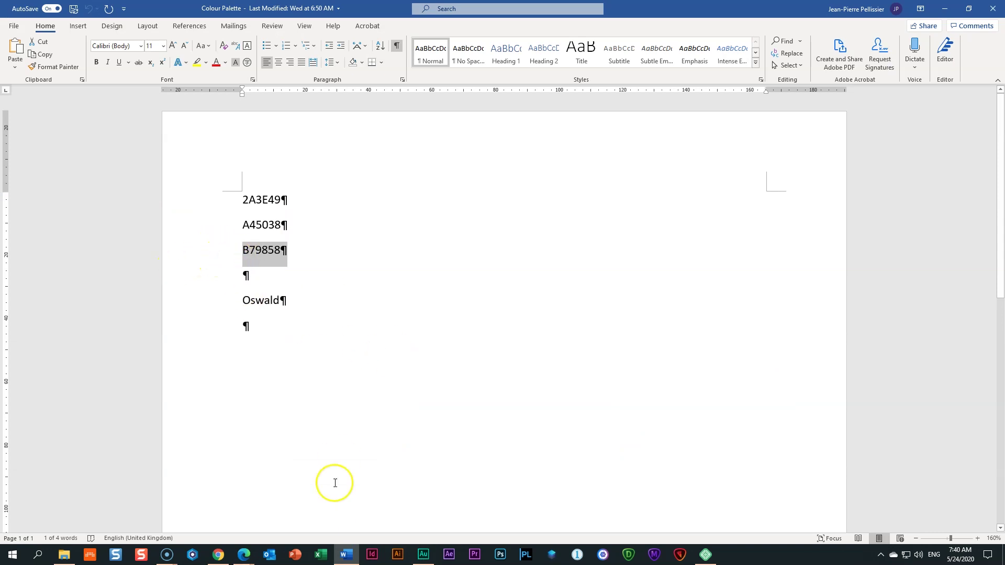
# Step: Recolour the bride-and-groom icon gold (B79858) and download it as an SVG
pyautogui.click(219, 555)
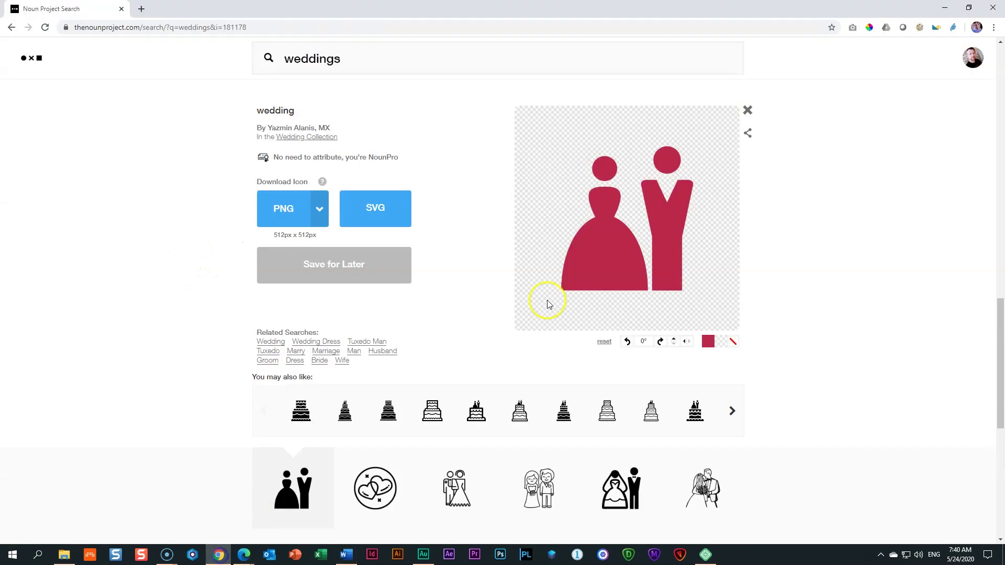
pyautogui.click(709, 345)
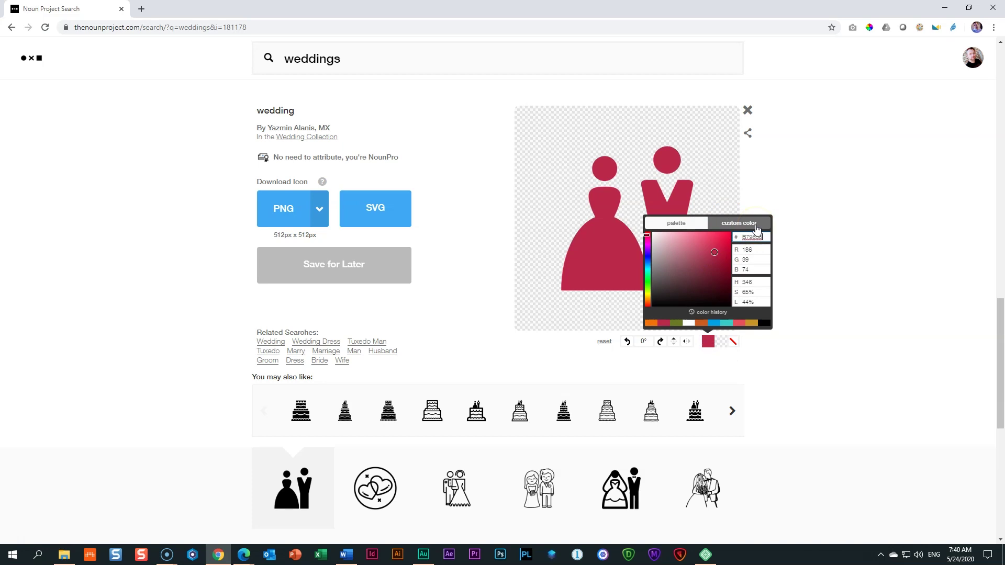
pyautogui.hotkey('ctrl', 'v')
pyautogui.click(803, 218)
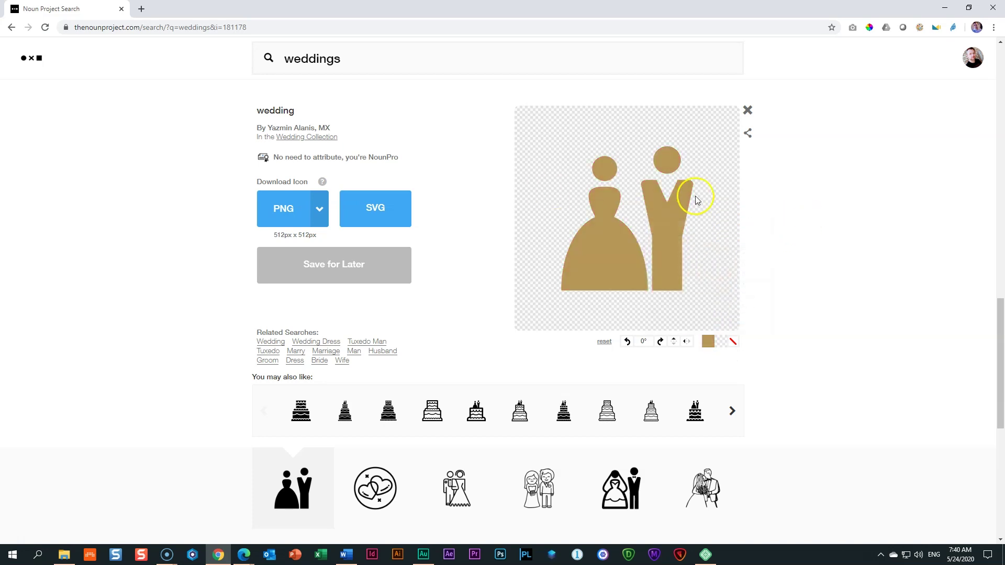
pyautogui.click(377, 214)
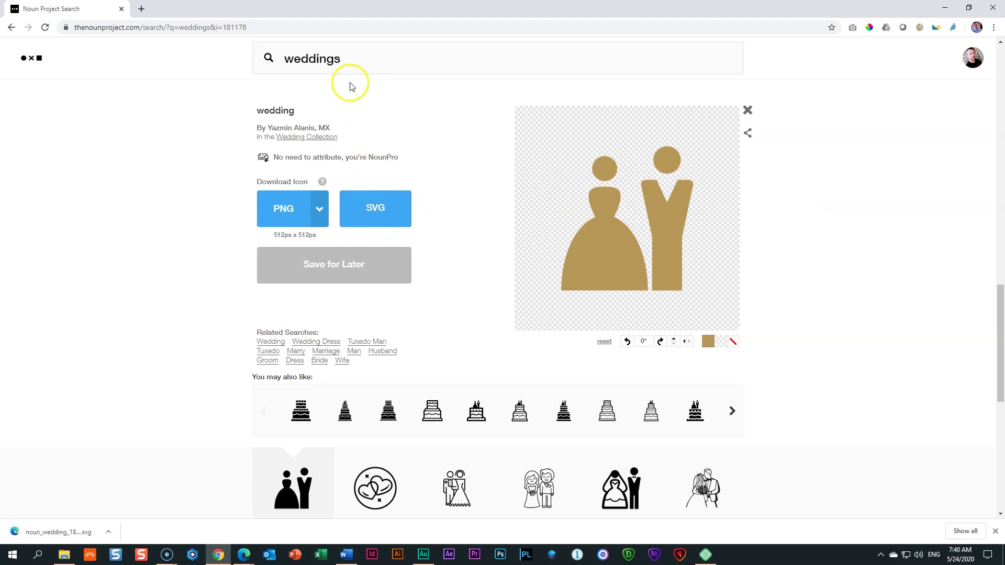
pyautogui.moveTo(348, 59); pyautogui.dragTo(226, 65)
# Step: Search for 'portraits' and download the framed portrait icon as a gold SVG
pyautogui.write('portraits')
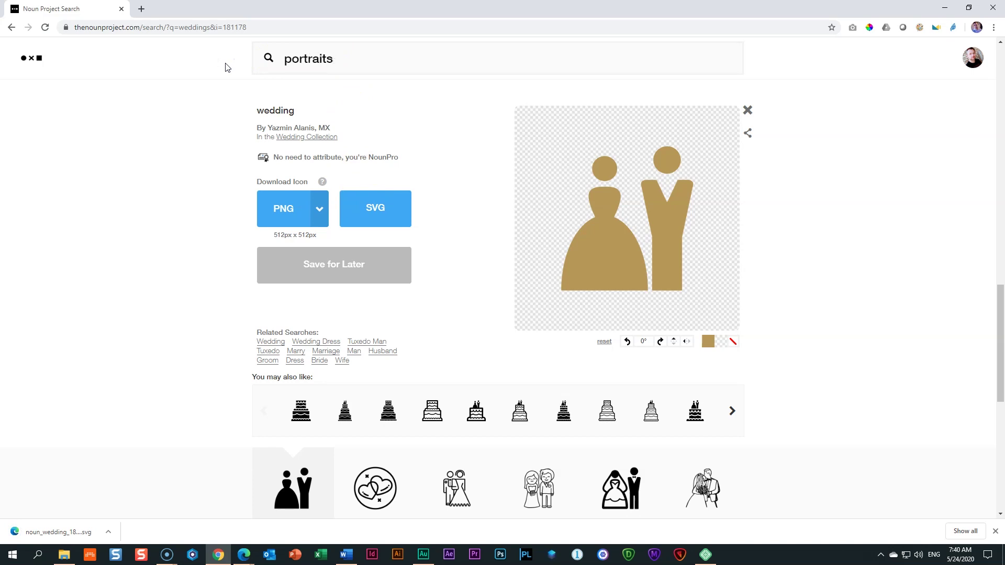
pyautogui.press('Return')
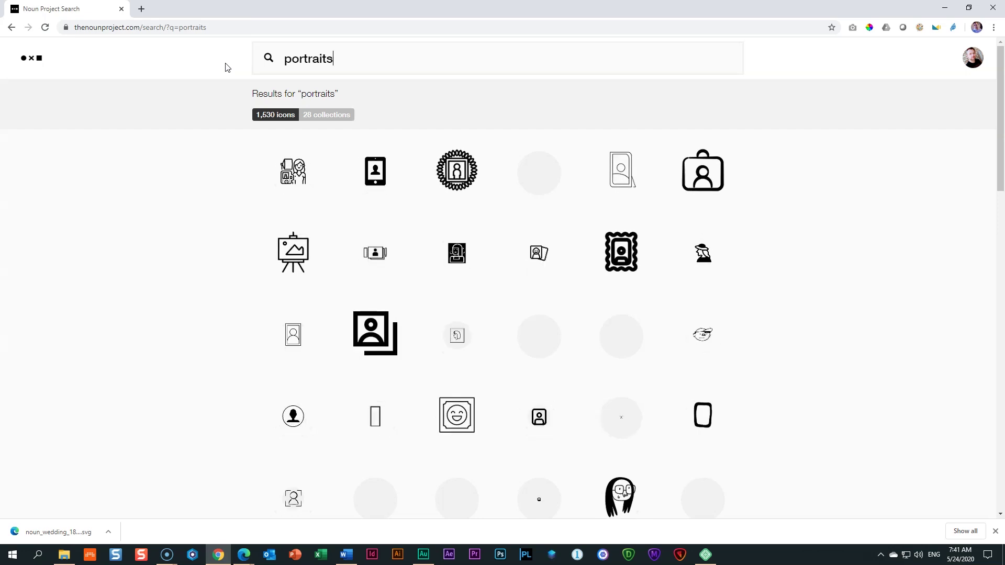
pyautogui.click(169, 237)
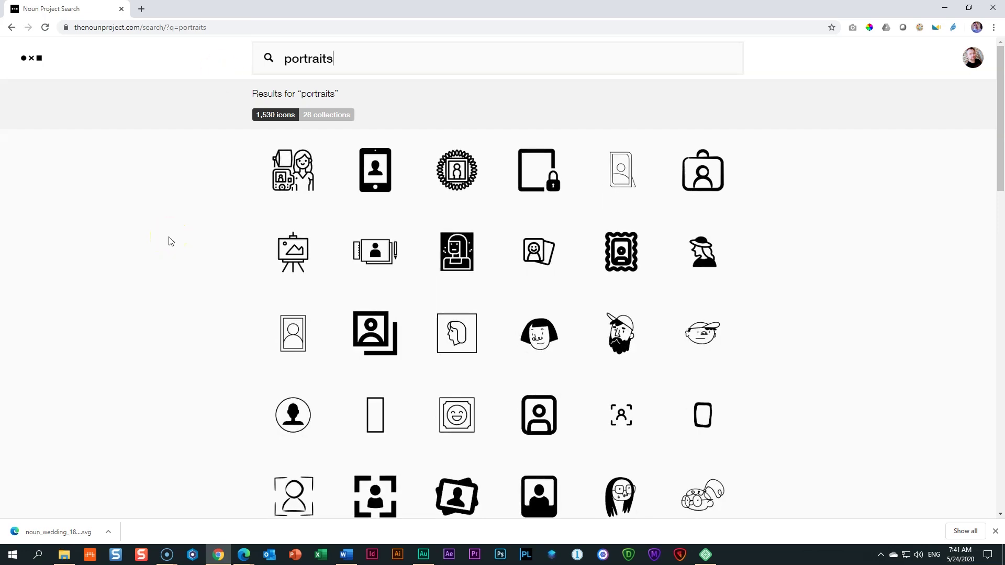
pyautogui.scroll(-3, 169, 241)
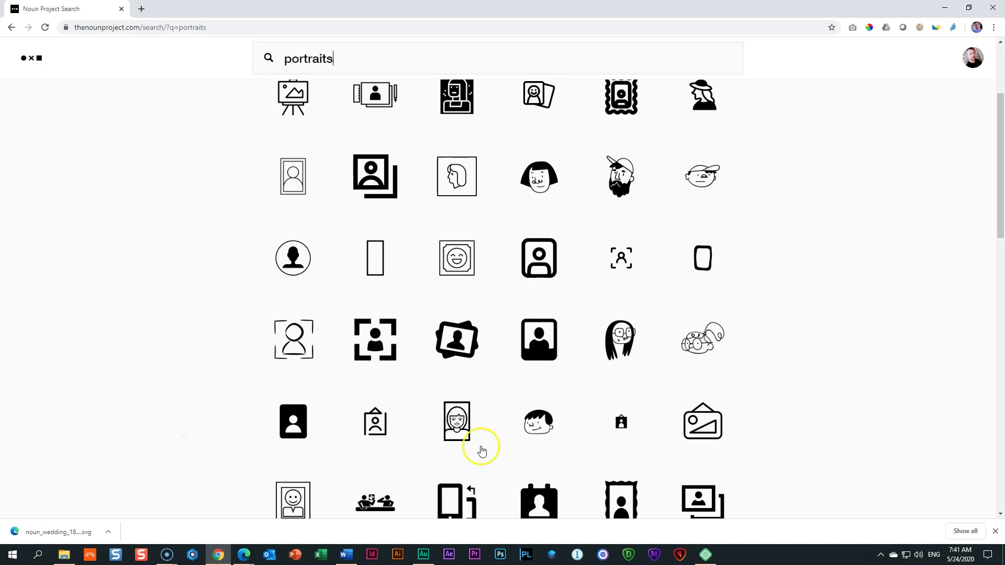
pyautogui.click(539, 343)
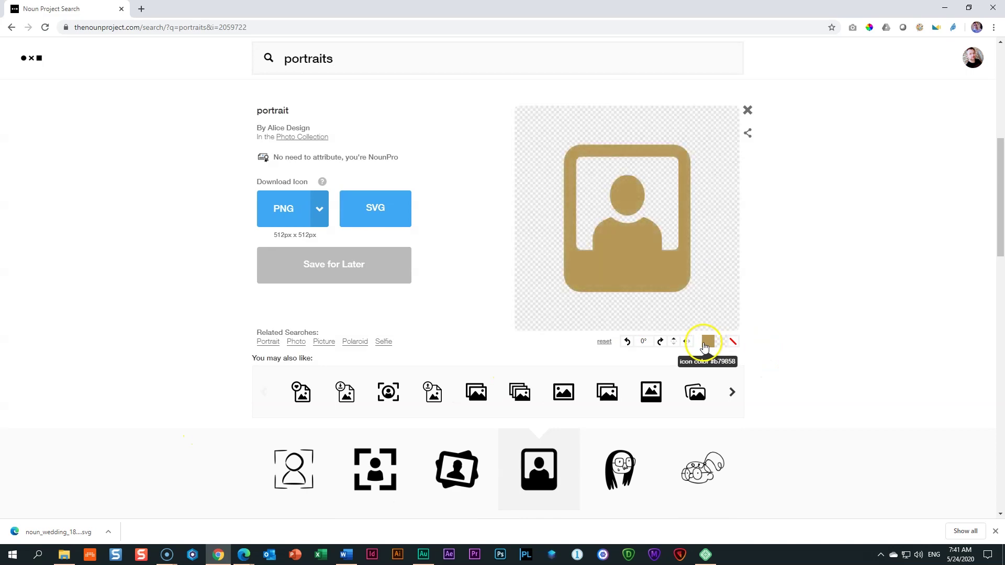
pyautogui.click(370, 209)
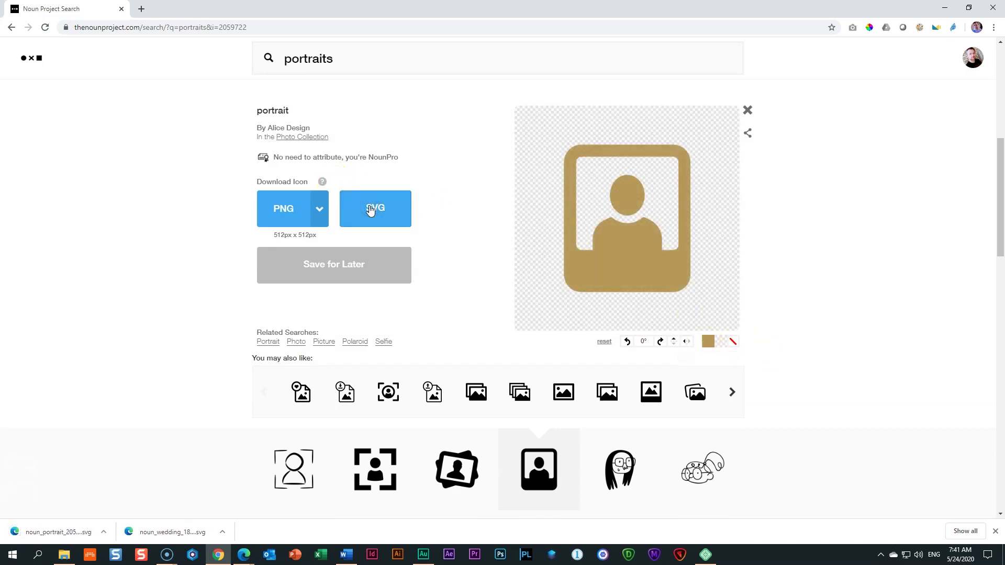
# Step: Download the dark baby-face icon from a 'baby' search as a gold SVG, then open icomoon.io
pyautogui.moveTo(343, 58); pyautogui.dragTo(237, 61)
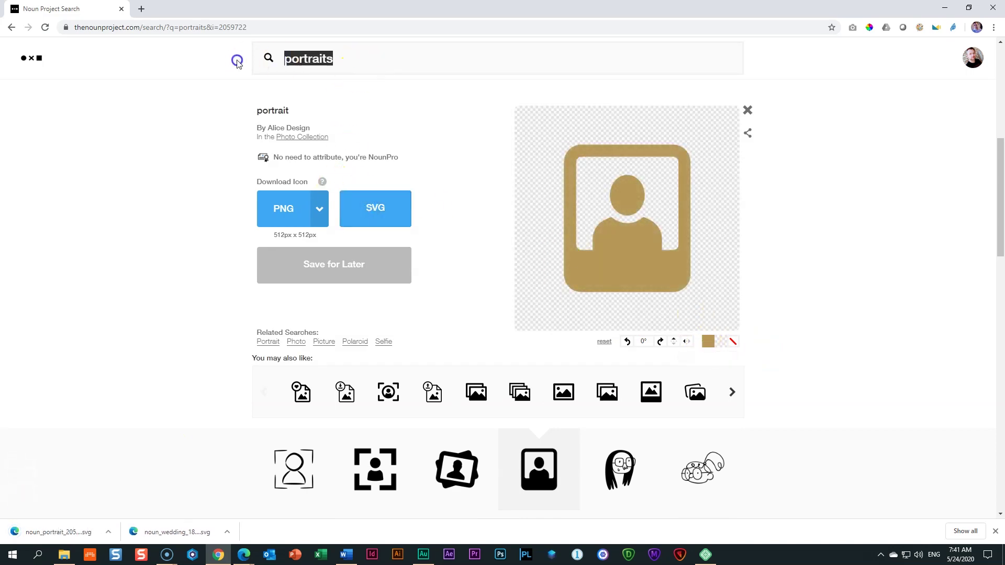
pyautogui.write('baby')
pyautogui.press('Return')
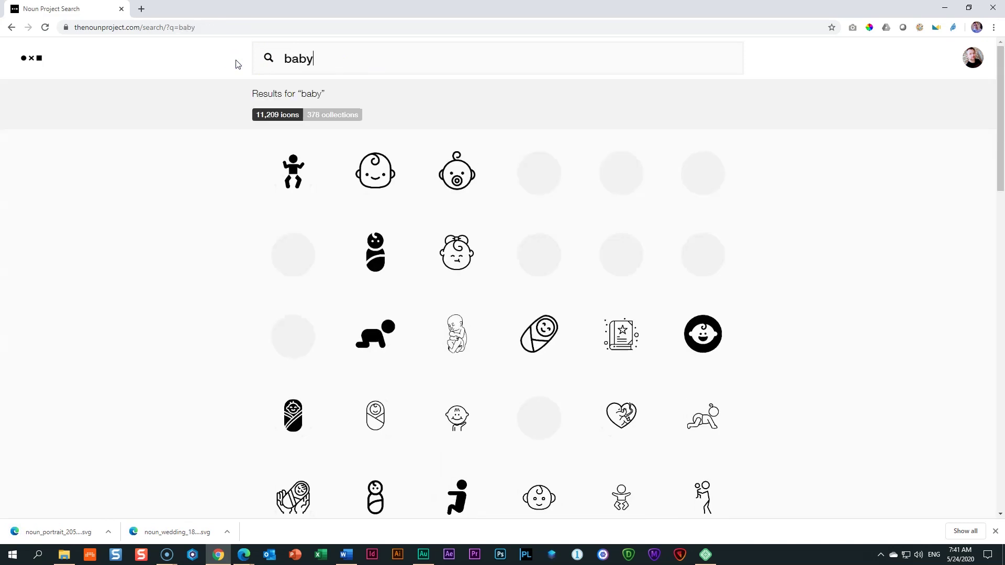
pyautogui.scroll(-6, 220, 246)
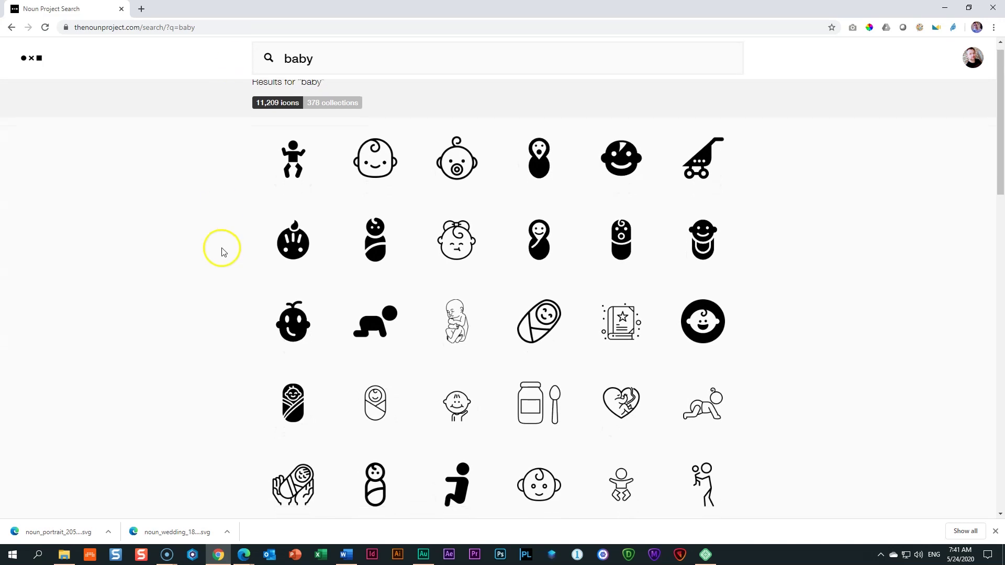
pyautogui.scroll(-3, 222, 252)
pyautogui.click(209, 215)
pyautogui.click(293, 187)
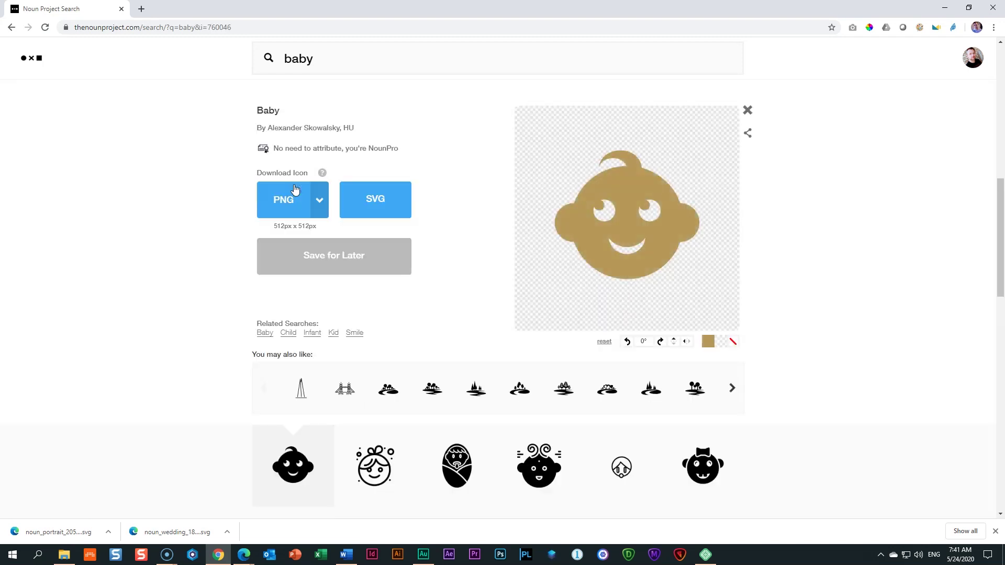
pyautogui.click(379, 209)
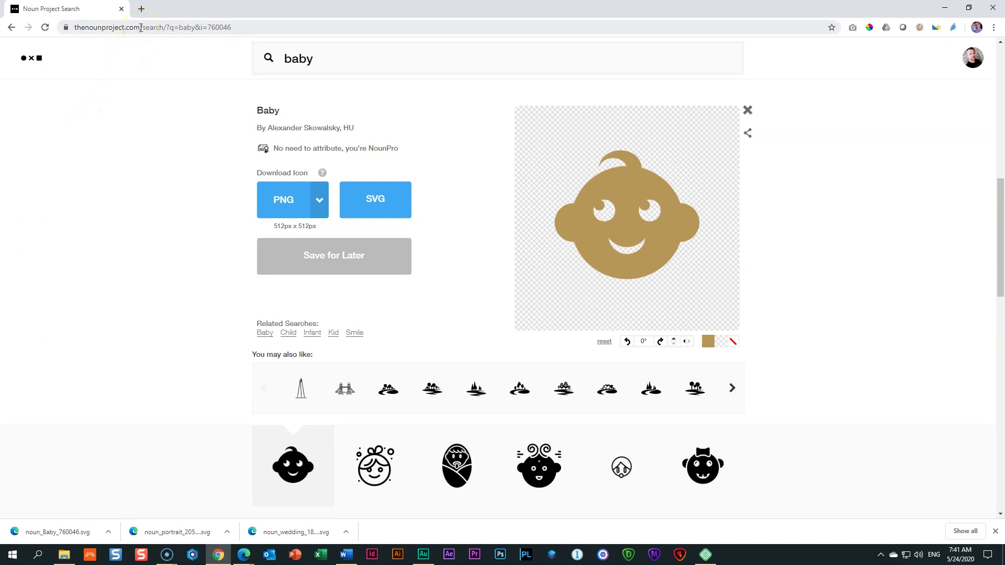
pyautogui.click(141, 9)
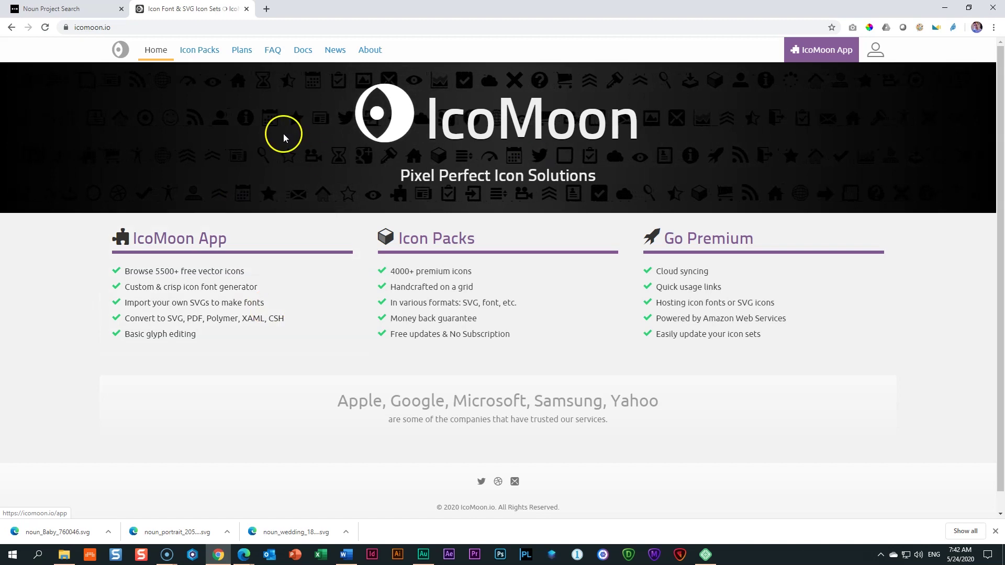
# Step: Launch the IcoMoon App and deselect the four previously chosen icons in the Untitled Set
pyautogui.click(838, 60)
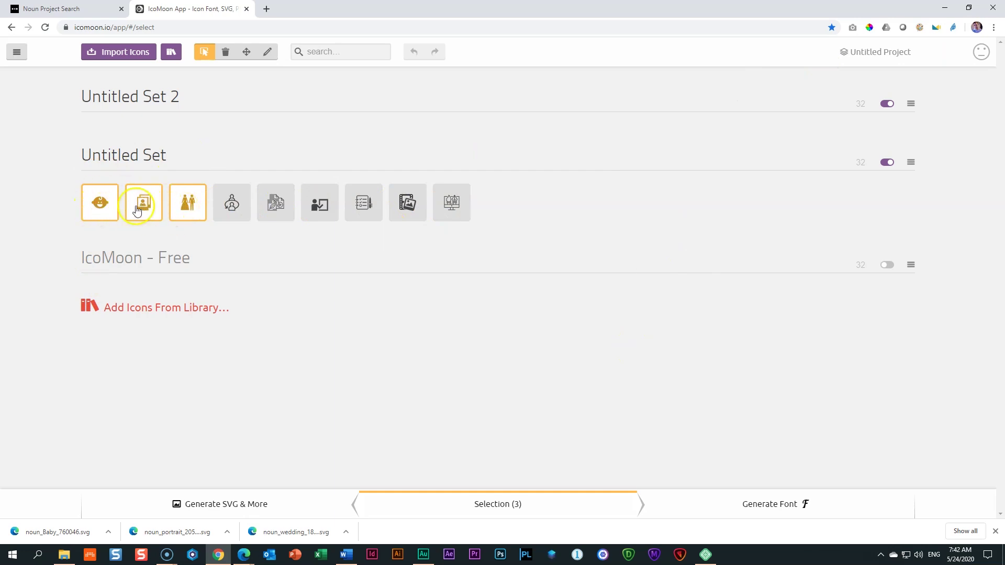
pyautogui.click(188, 207)
pyautogui.click(145, 206)
pyautogui.click(102, 205)
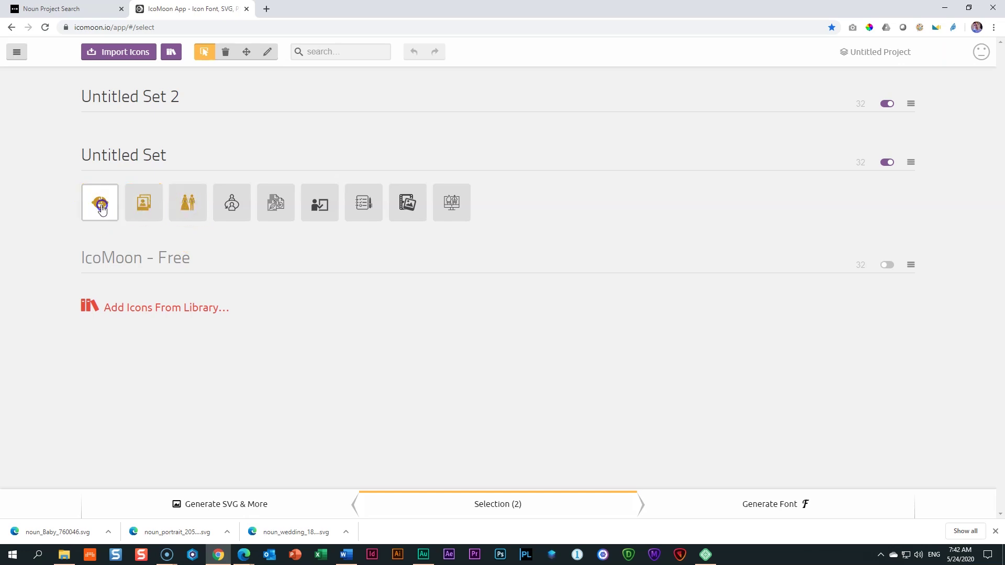
pyautogui.click(52, 236)
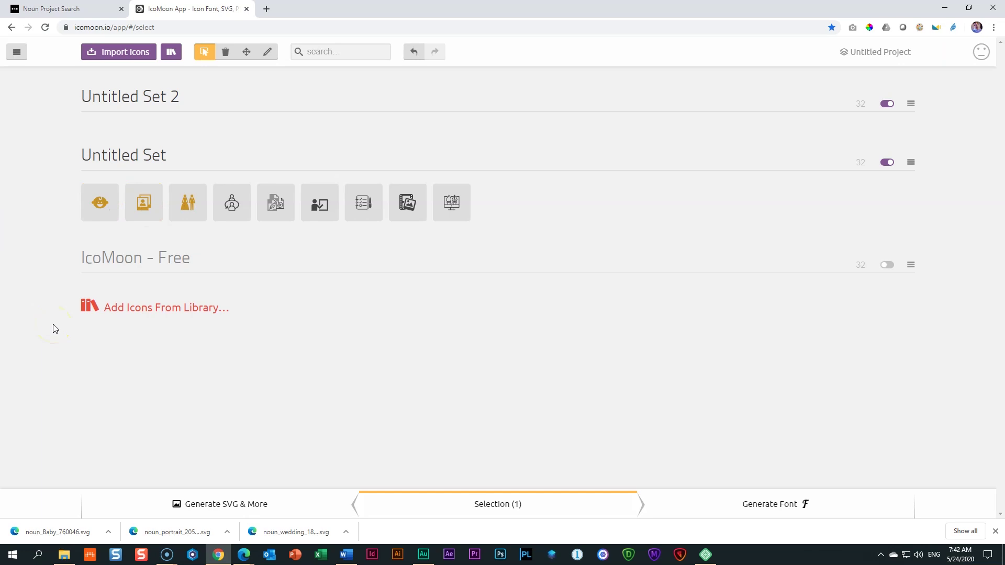
pyautogui.click(115, 55)
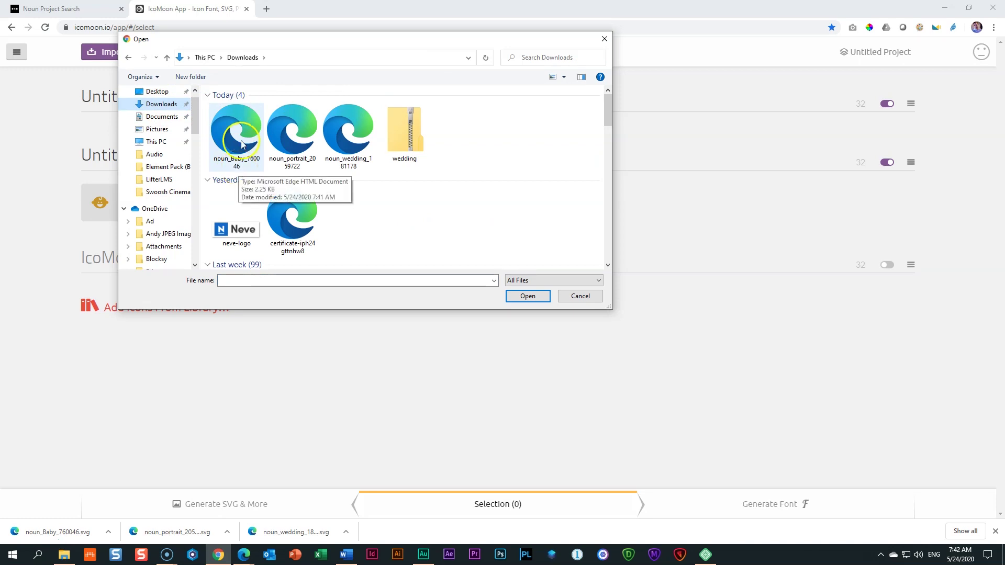
# Step: Import the three downloaded noun_ SVG files (baby, portrait, wedding) into IcoMoon
pyautogui.click(254, 130)
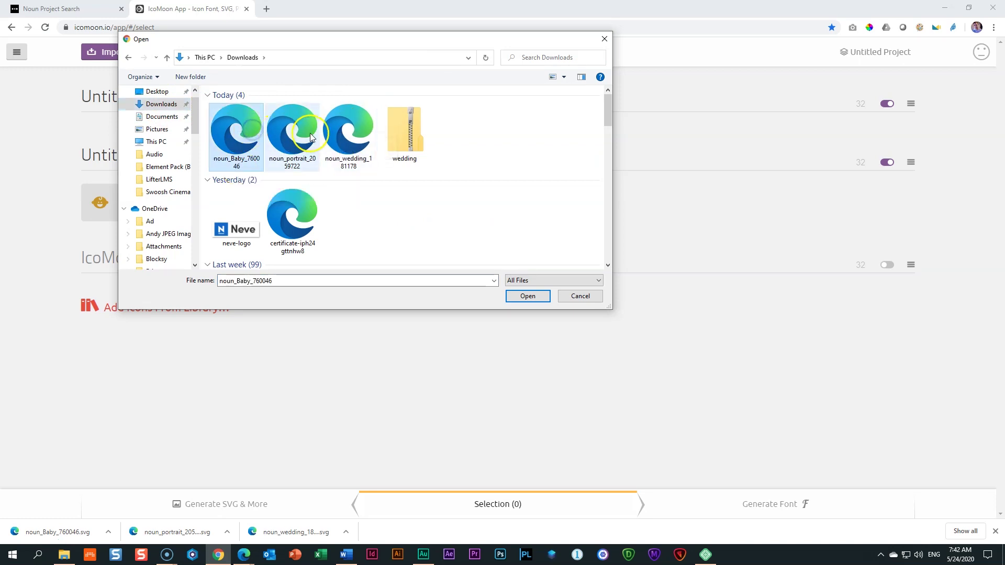
pyautogui.keyDown('shift'); pyautogui.click(342, 131); pyautogui.keyUp('shift')
pyautogui.click(537, 294)
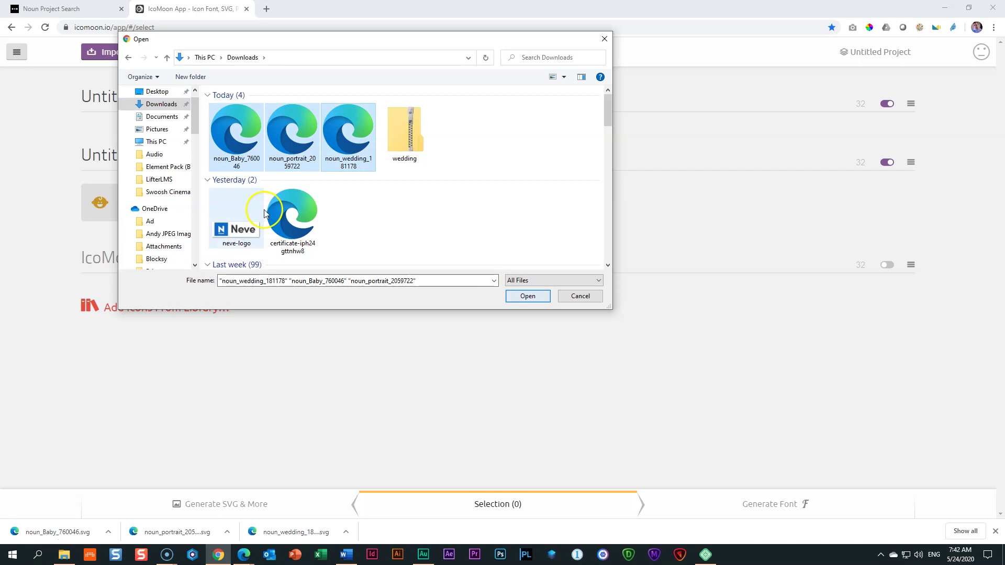
pyautogui.click(521, 296)
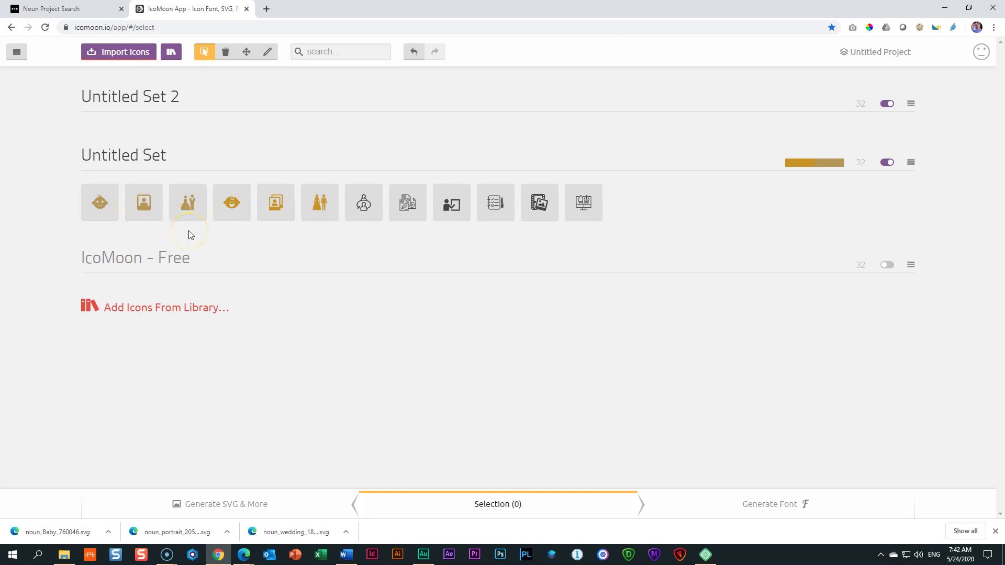
# Step: Select the three newly imported icons and open the SVG export view
pyautogui.click(87, 201)
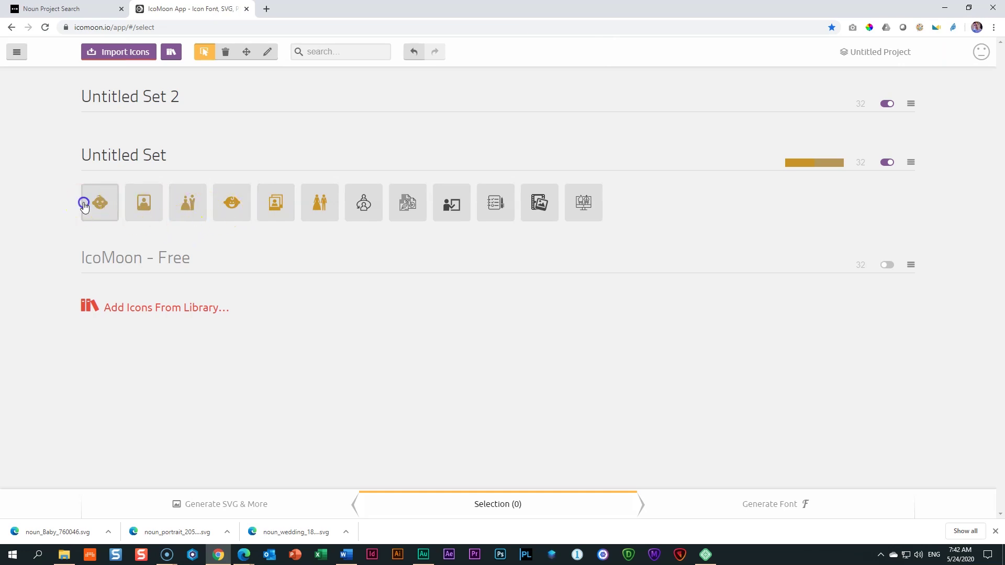
pyautogui.click(138, 202)
pyautogui.click(186, 204)
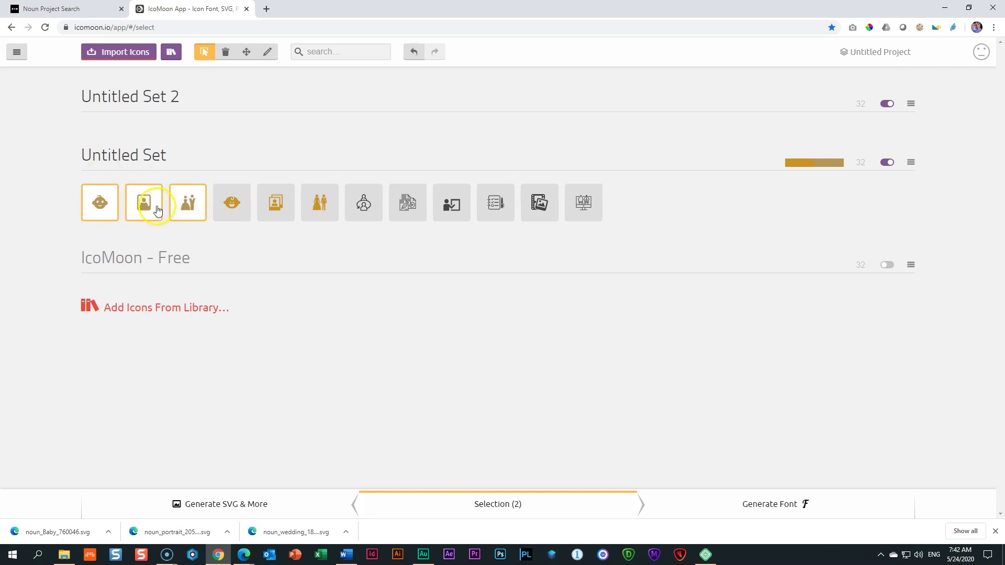
pyautogui.click(231, 510)
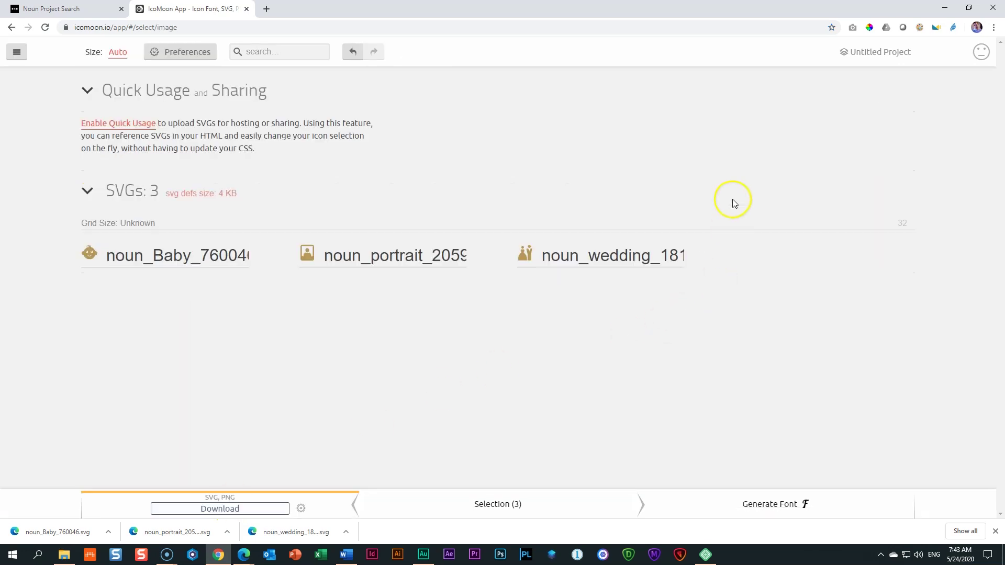
# Step: Rename the baby, portrait and wedding icons to newborns, portraits and weddings
pyautogui.doubleClick(181, 257)
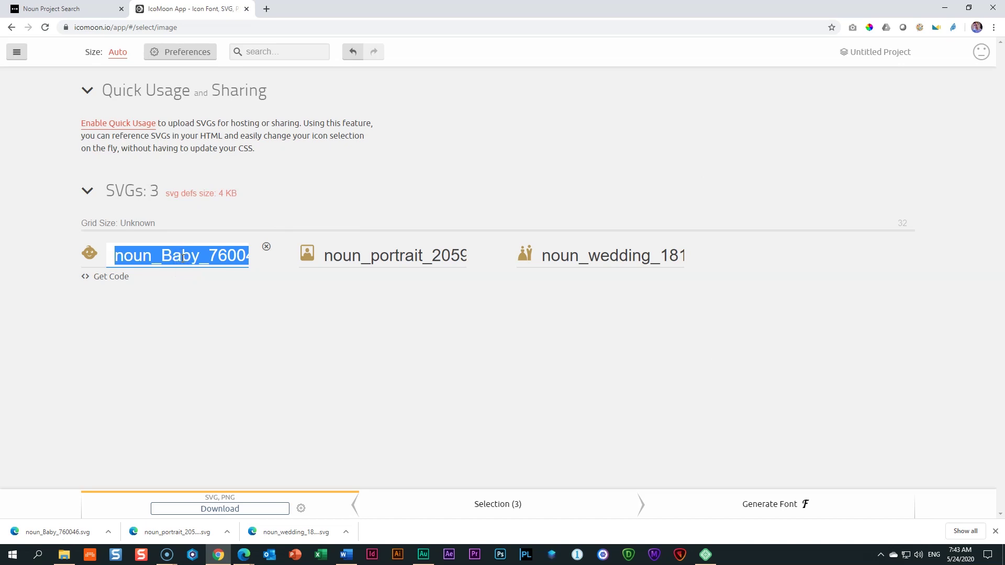
pyautogui.write('newborns')
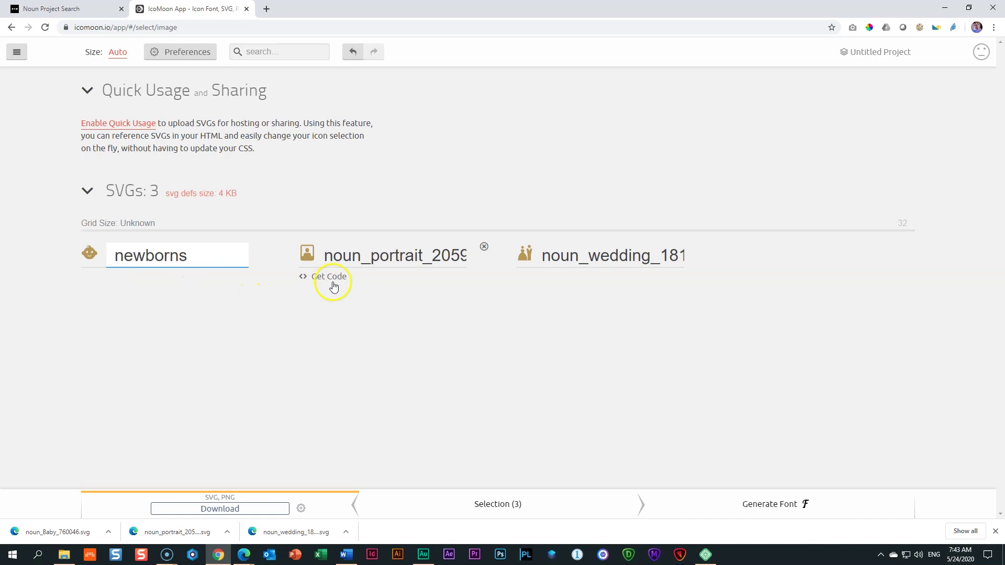
pyautogui.doubleClick(352, 256)
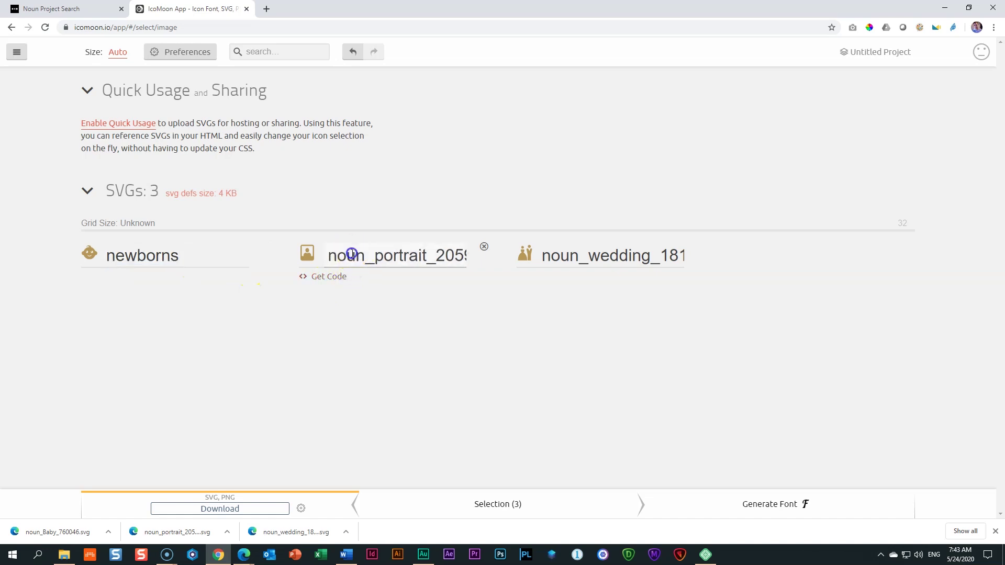
pyautogui.write('portraits')
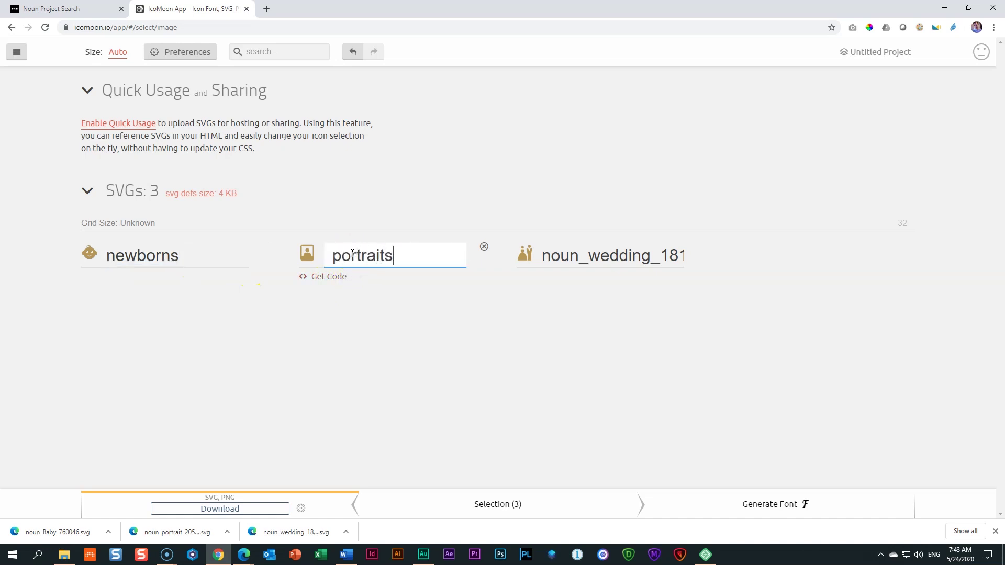
pyautogui.doubleClick(599, 256)
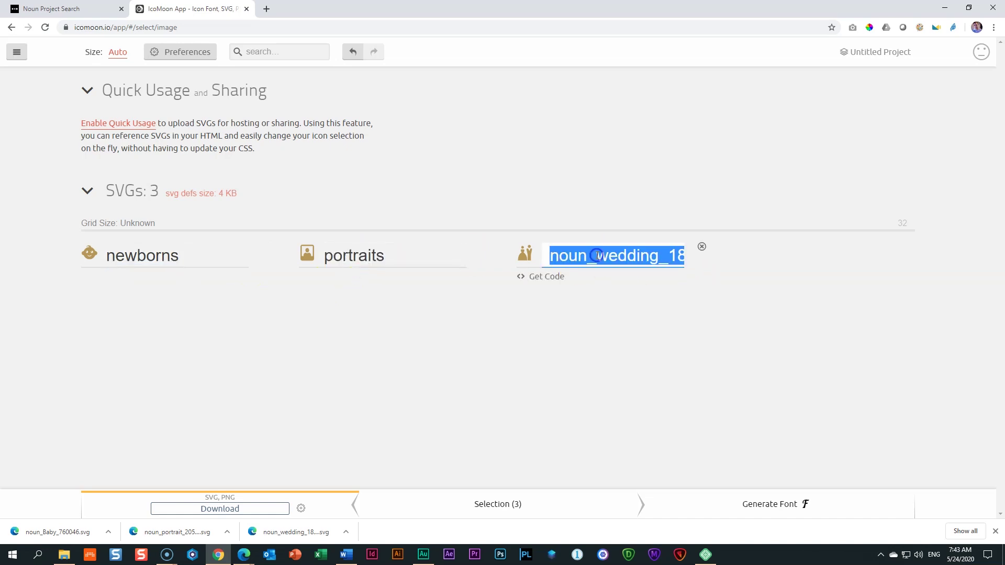
pyautogui.write('wed')
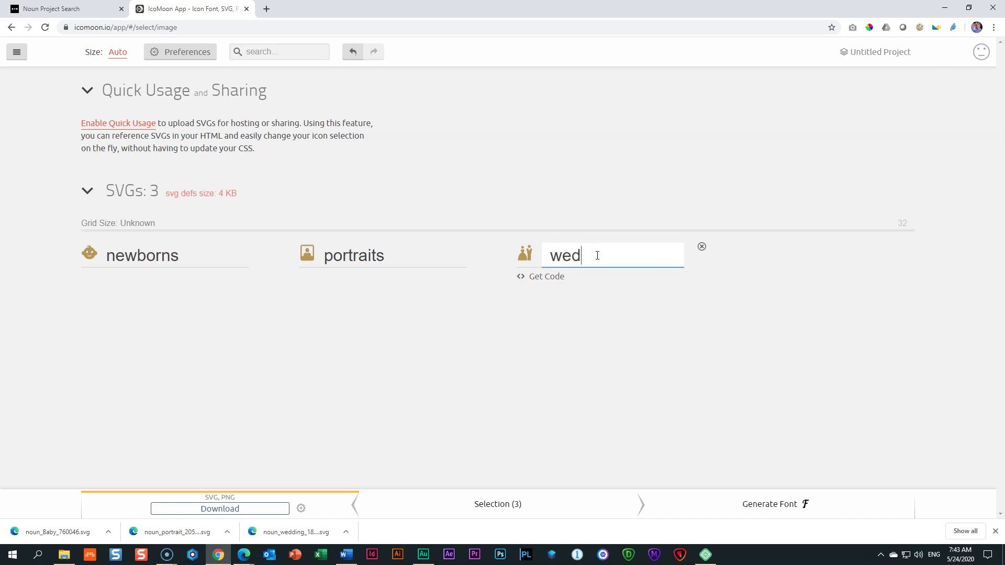
pyautogui.write('dings')
pyautogui.click(455, 335)
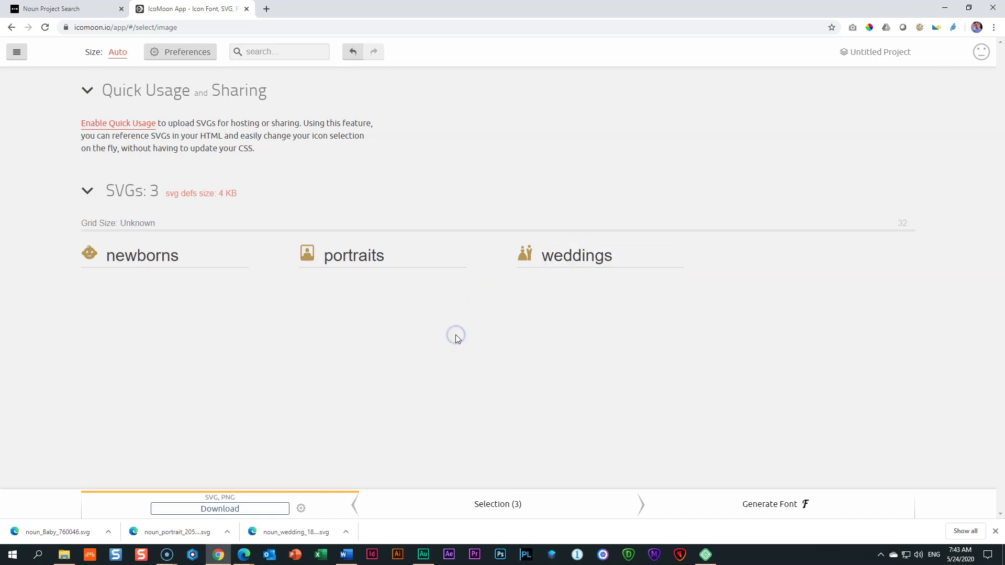
pyautogui.click(235, 510)
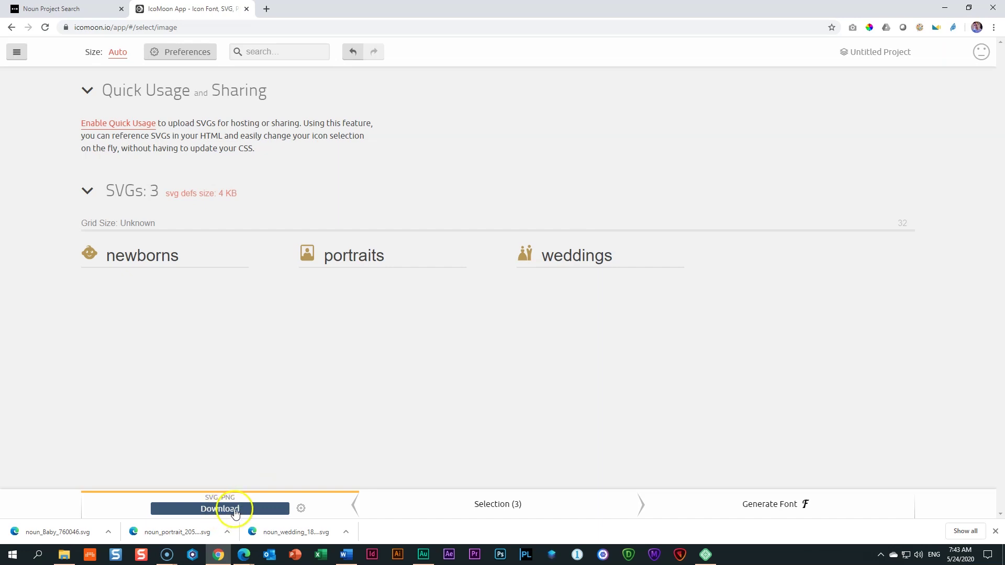
# Step: Check IcoMoon's export preferences, keeping titles on symbol definitions enabled
pyautogui.click(205, 56)
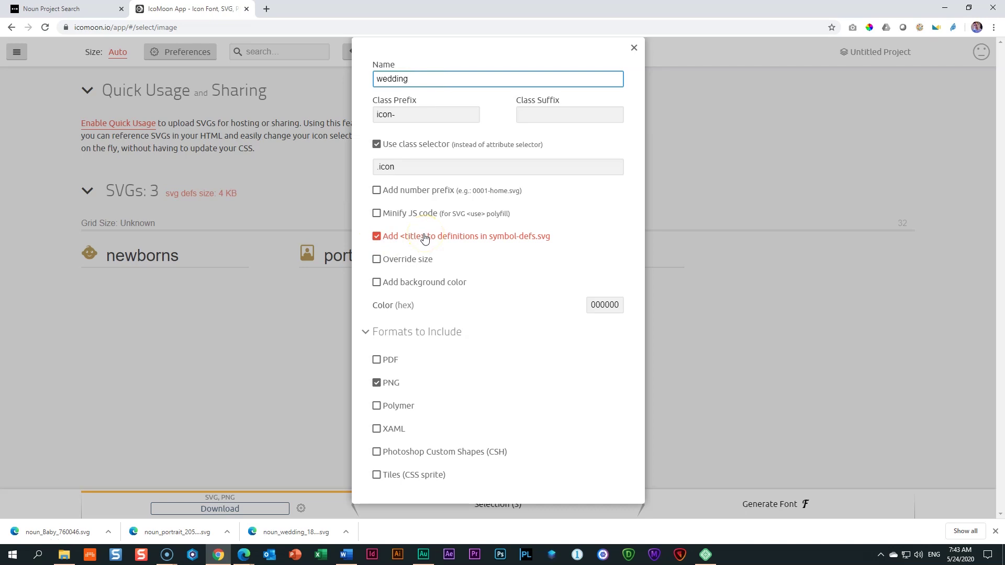
pyautogui.click(376, 236)
pyautogui.click(377, 236)
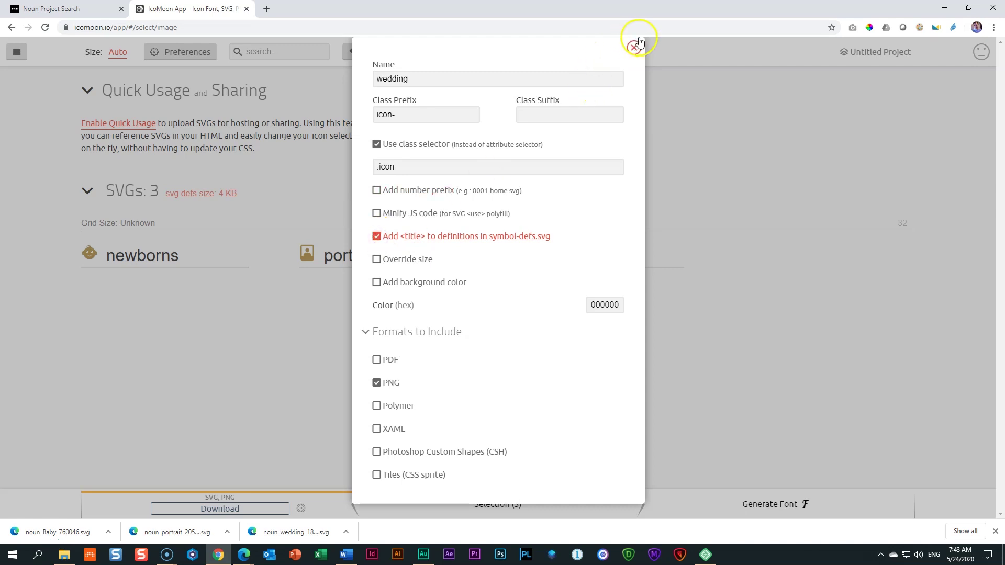
pyautogui.click(635, 47)
# Step: Rename the icon set from 'wedding' to 'Photography' and download it as Photography.zip
pyautogui.click(185, 55)
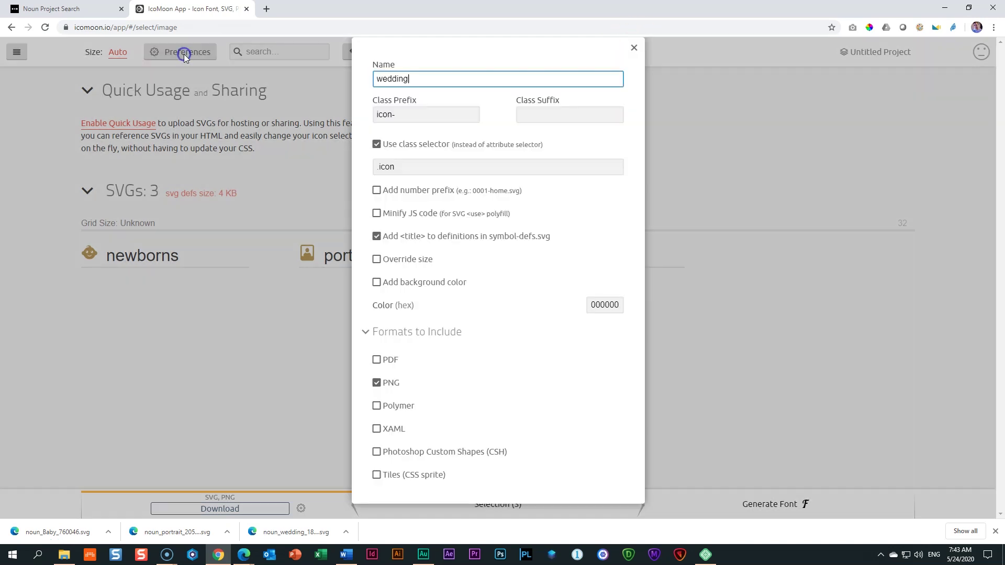
pyautogui.doubleClick(443, 81)
pyautogui.click(346, 81)
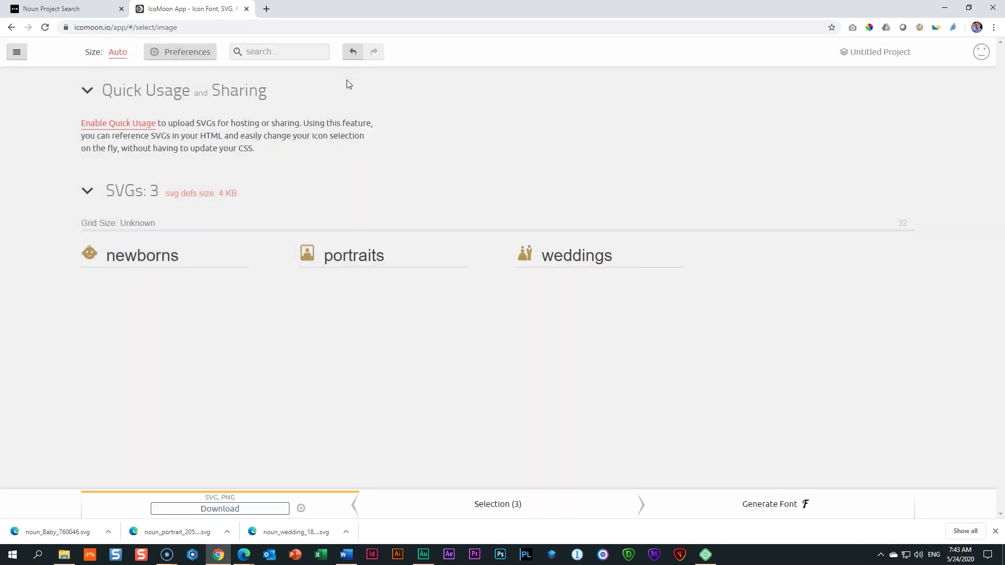
pyautogui.click(174, 56)
pyautogui.moveTo(409, 79); pyautogui.dragTo(376, 78)
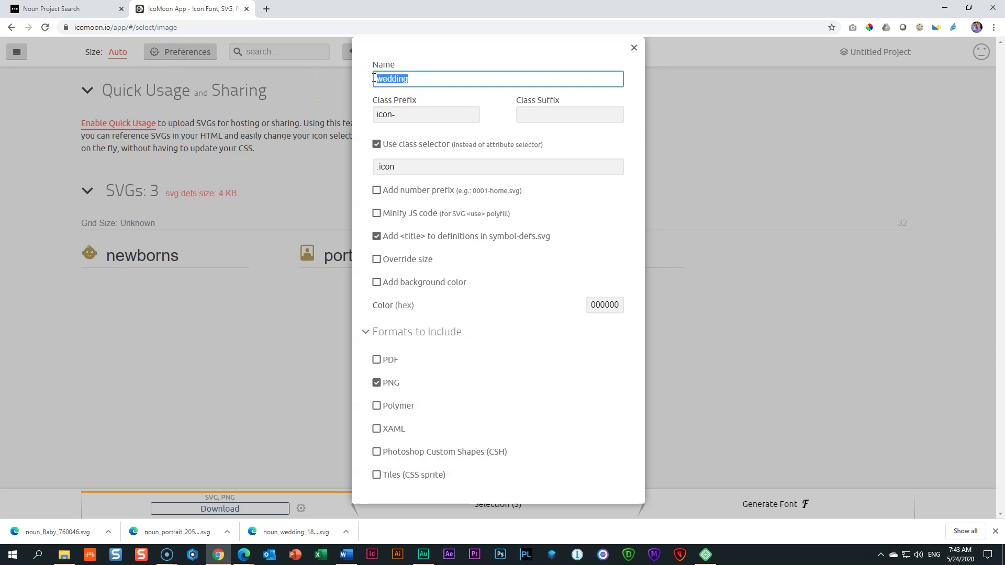
pyautogui.write('Photography')
pyautogui.click(634, 48)
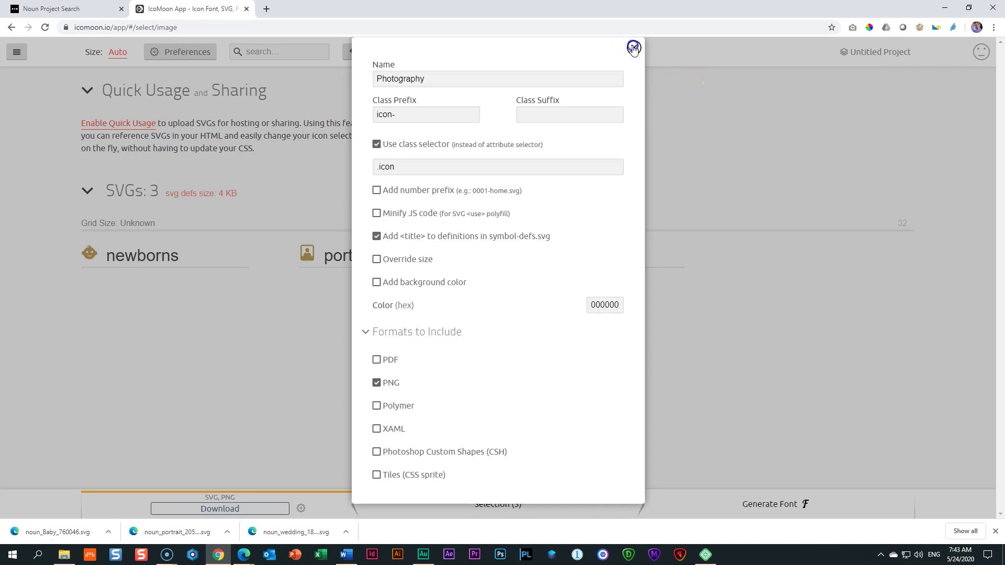
pyautogui.click(231, 508)
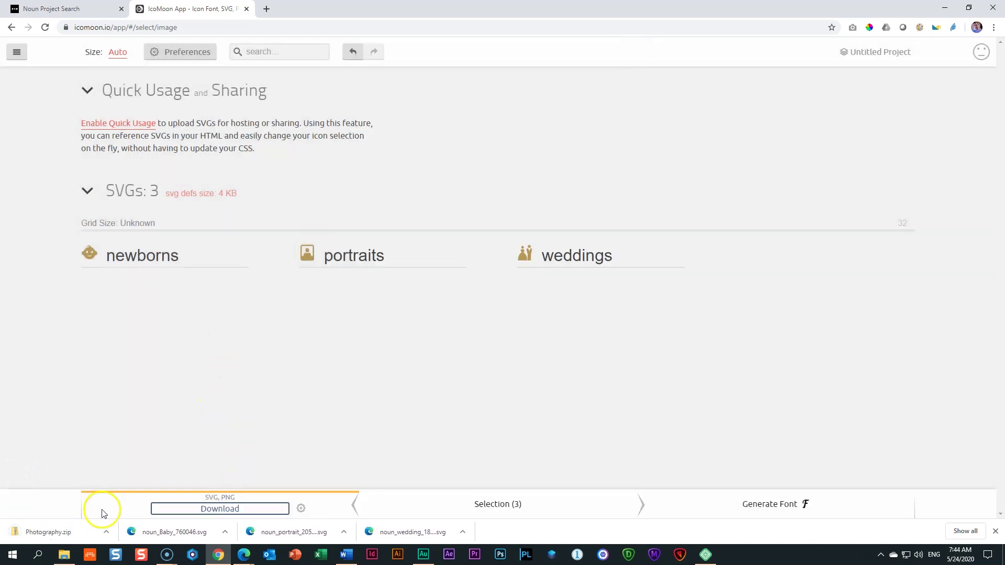
# Step: Copy symbol-defs from Photography.zip into Downloads, then minimize File Explorer
pyautogui.click(55, 533)
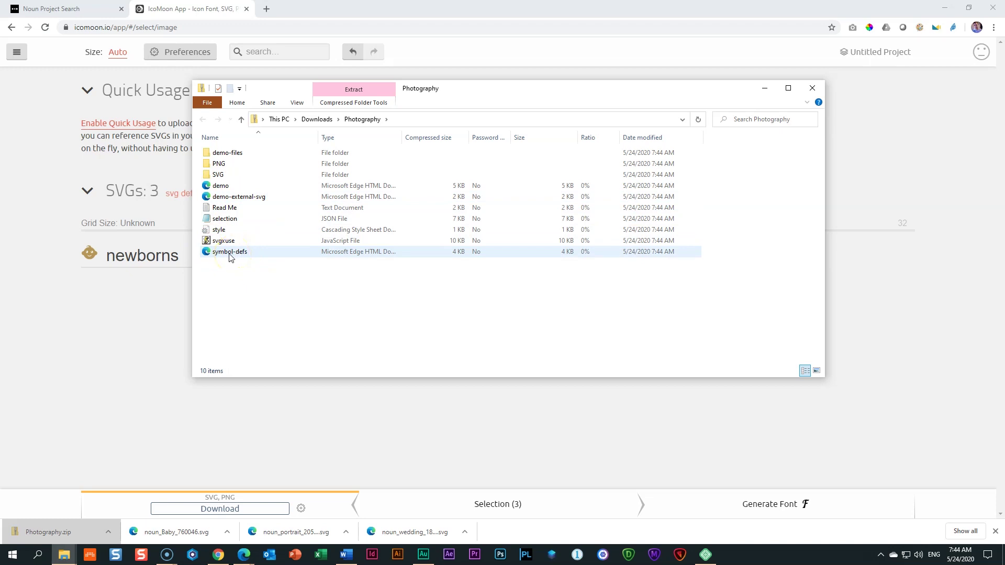
pyautogui.click(218, 256)
pyautogui.moveTo(218, 257); pyautogui.dragTo(317, 120)
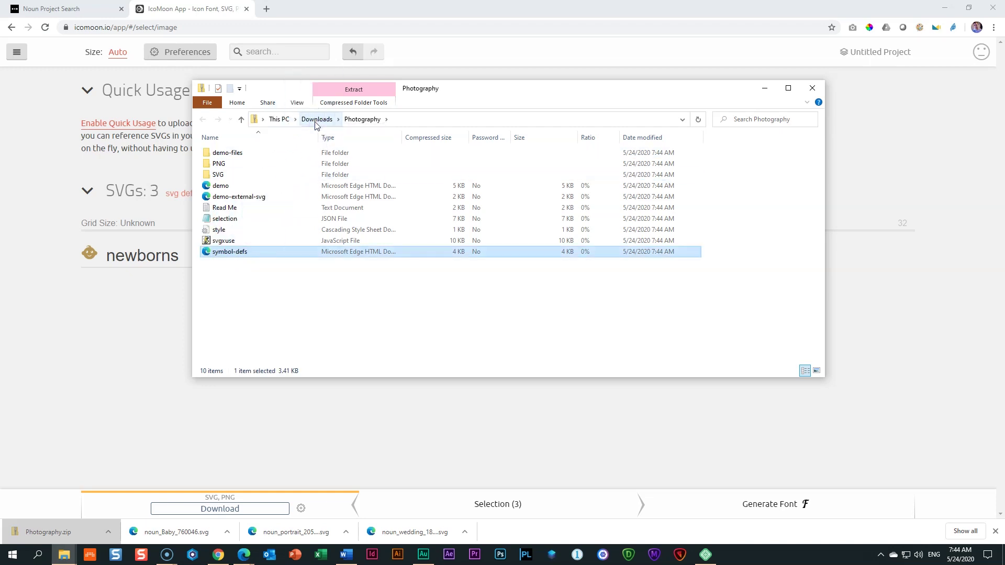
pyautogui.click(316, 121)
pyautogui.click(574, 192)
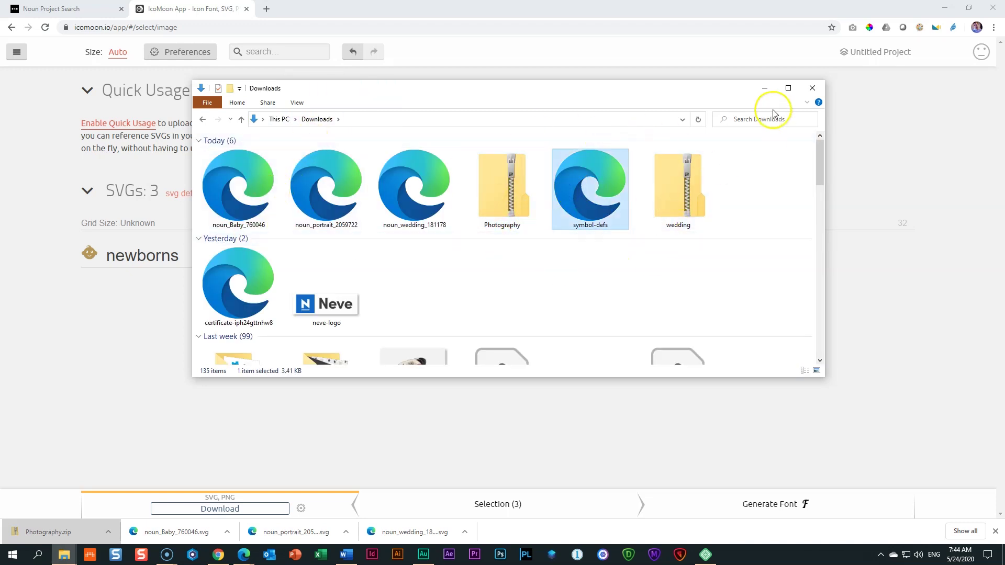
pyautogui.click(764, 88)
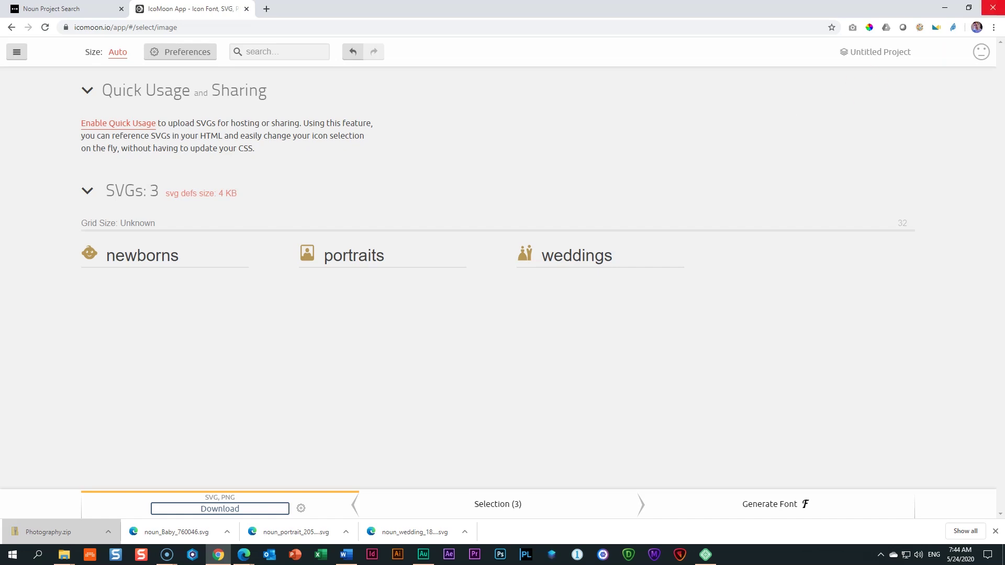
# Step: Save the page in Oxygen Builder and go back to the WordPress admin
pyautogui.click(993, 8)
pyautogui.click(941, 15)
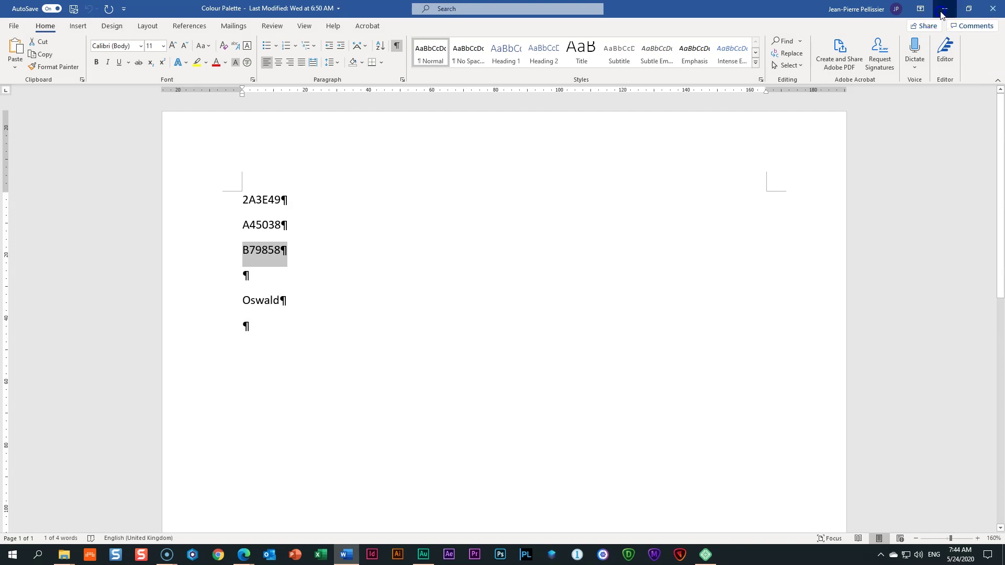
pyautogui.click(366, 334)
pyautogui.click(971, 62)
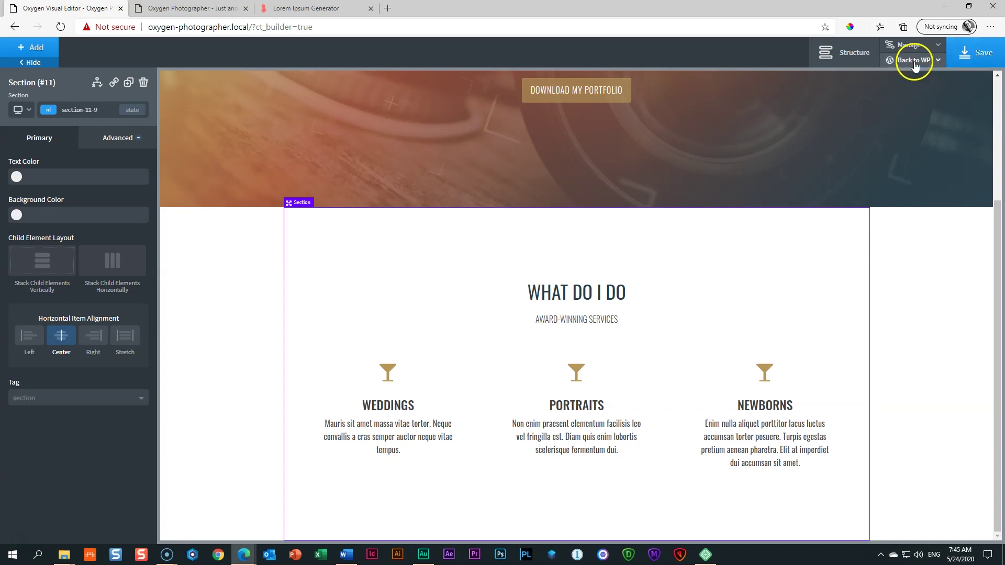
pyautogui.click(932, 63)
pyautogui.click(908, 77)
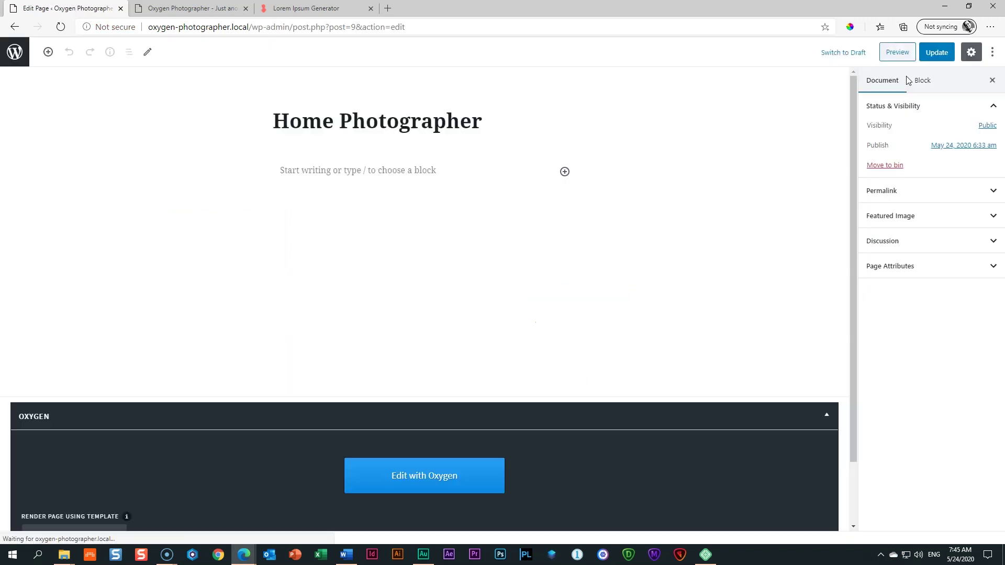
# Step: In Oxygen Settings > SVG Sets, upload symbol-defs.svg as a new set named Photography
pyautogui.click(16, 51)
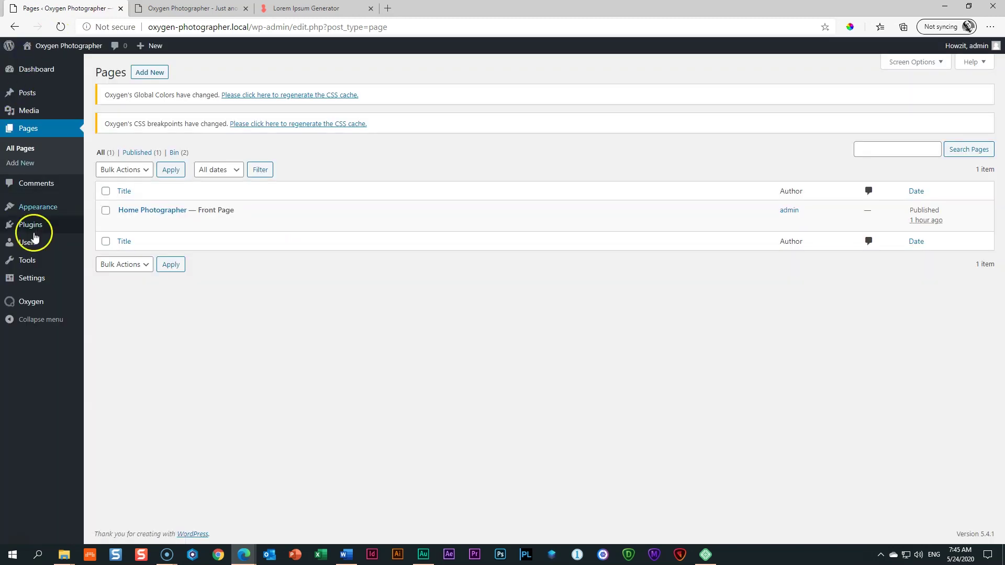
pyautogui.moveTo(29, 301)
pyautogui.click(99, 347)
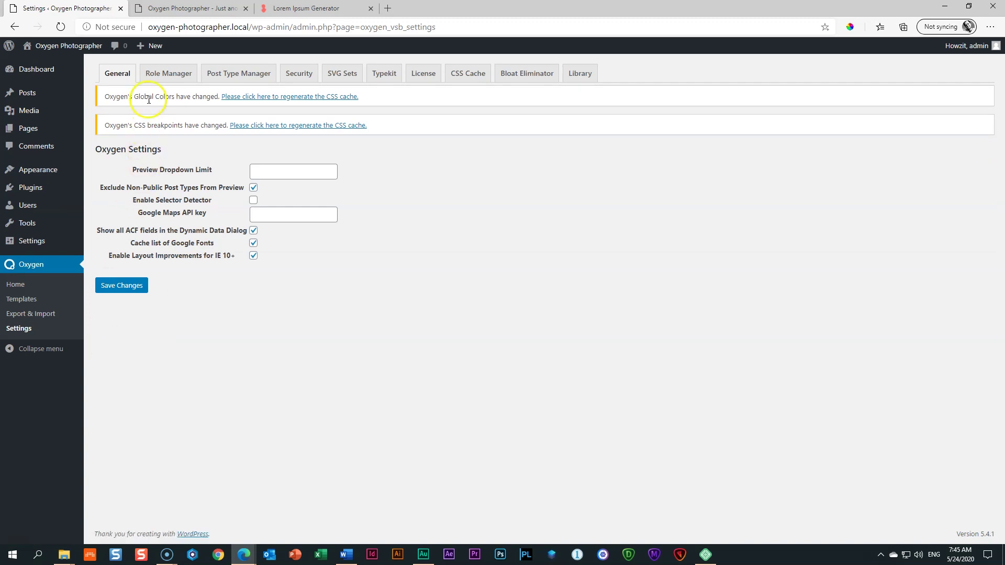
pyautogui.click(340, 79)
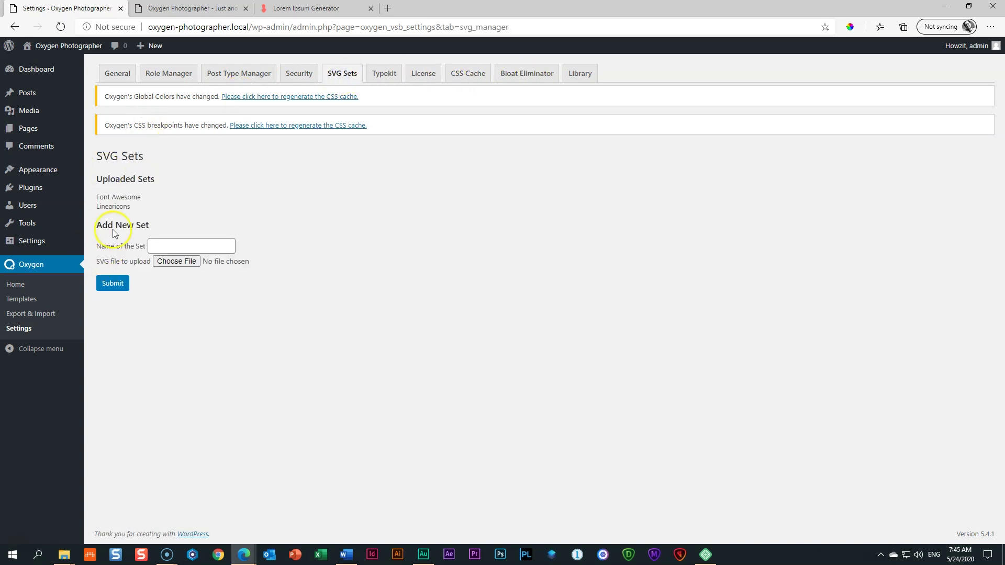
pyautogui.click(186, 248)
pyautogui.write('Photography')
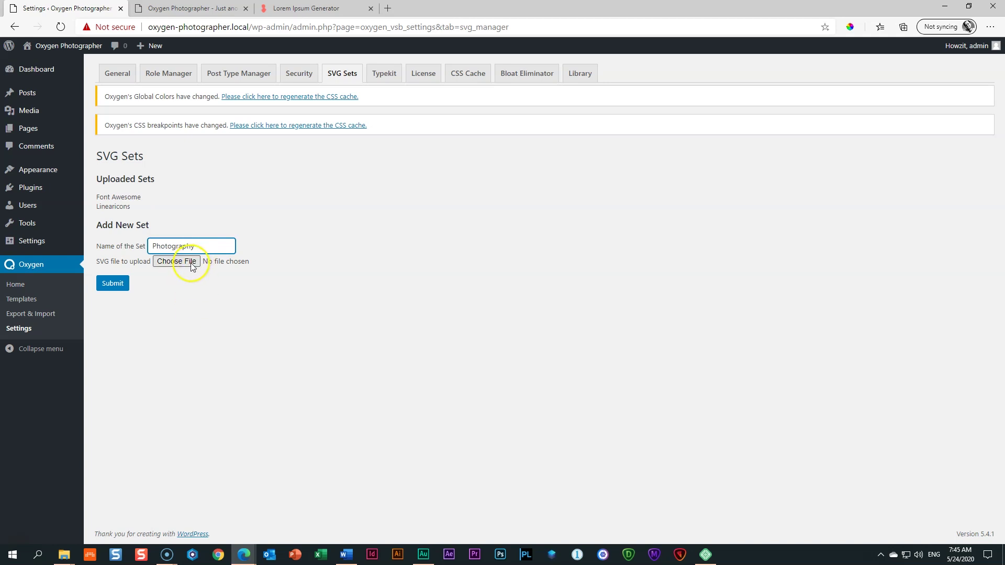
pyautogui.click(190, 262)
pyautogui.click(338, 262)
pyautogui.click(305, 177)
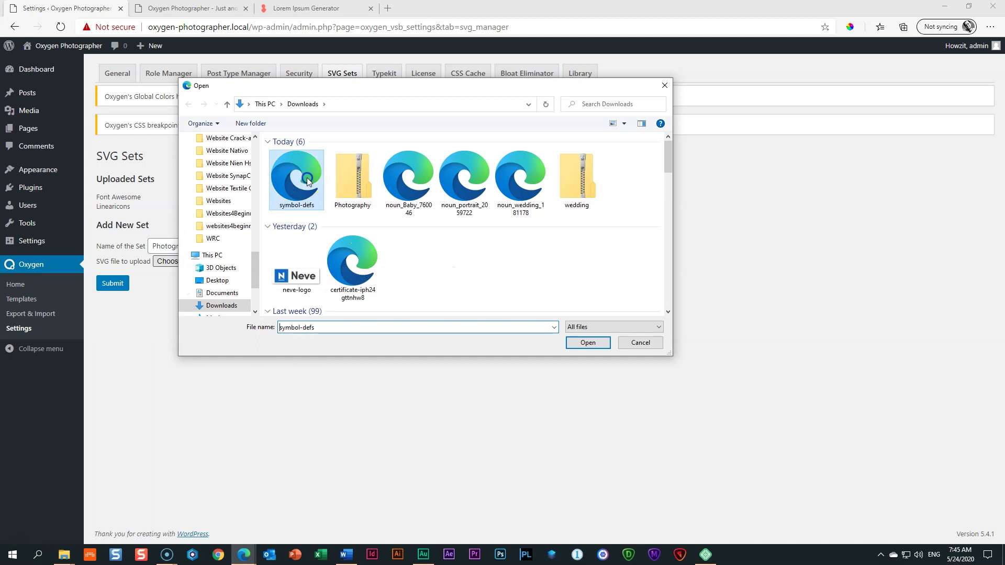
pyautogui.click(589, 343)
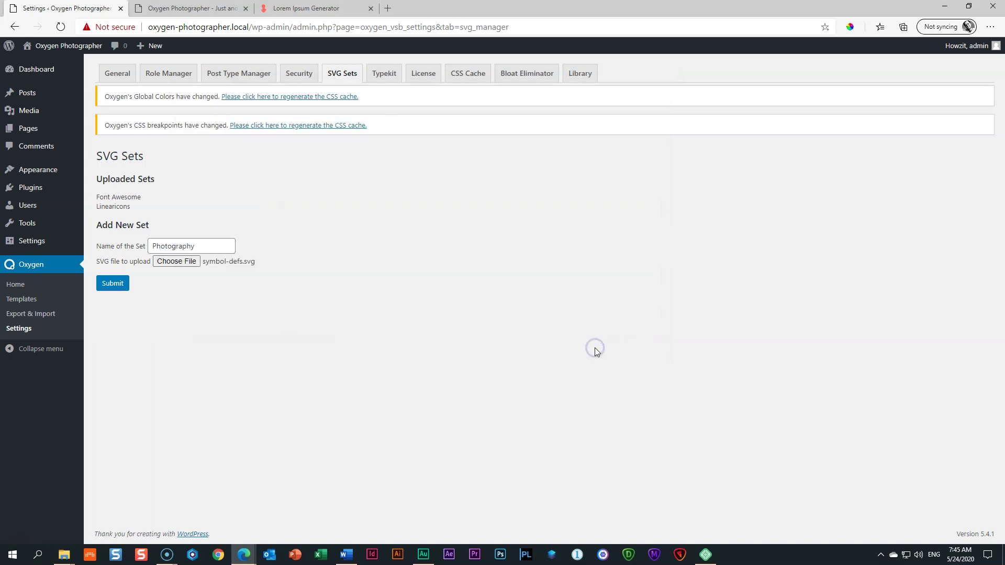
pyautogui.click(112, 289)
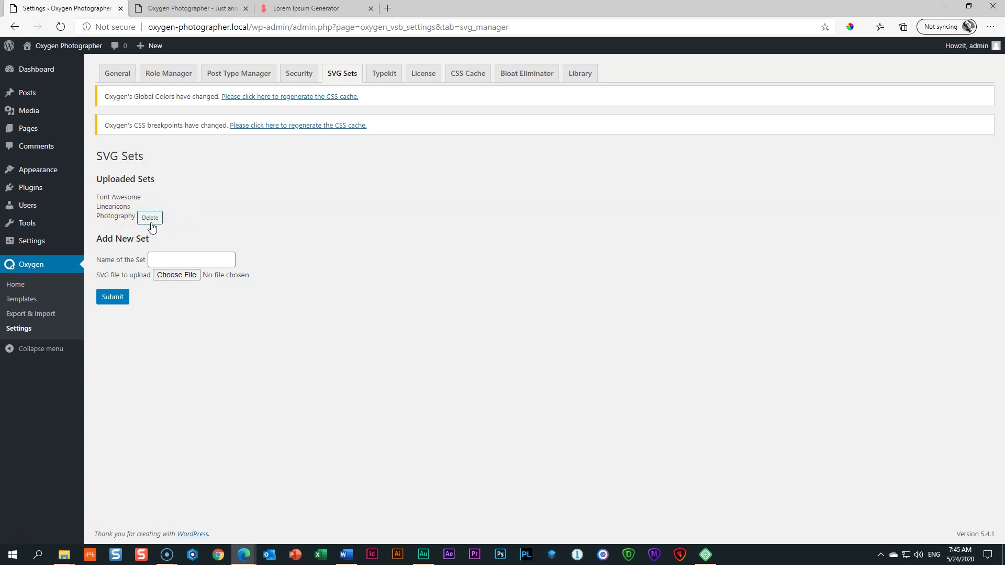
pyautogui.moveTo(13, 128)
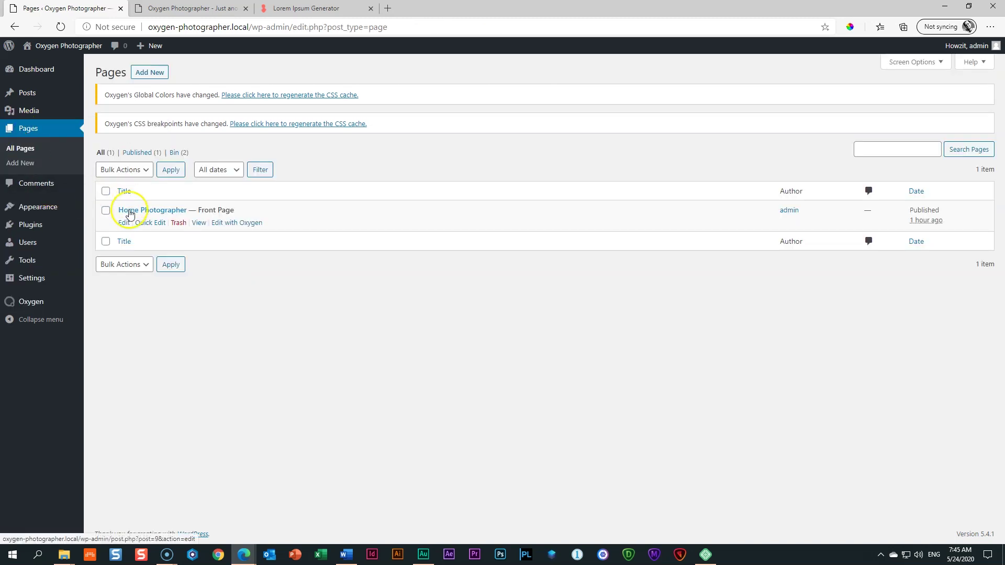
# Step: Open the front page in the builder and set the Weddings icon to the Photography couple icon
pyautogui.click(235, 225)
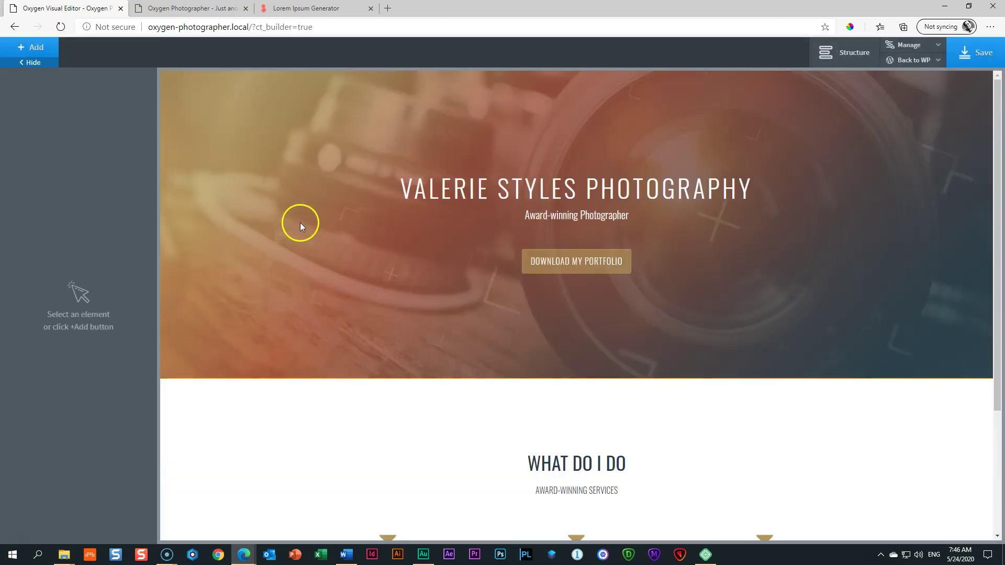
pyautogui.scroll(-3, 300, 222)
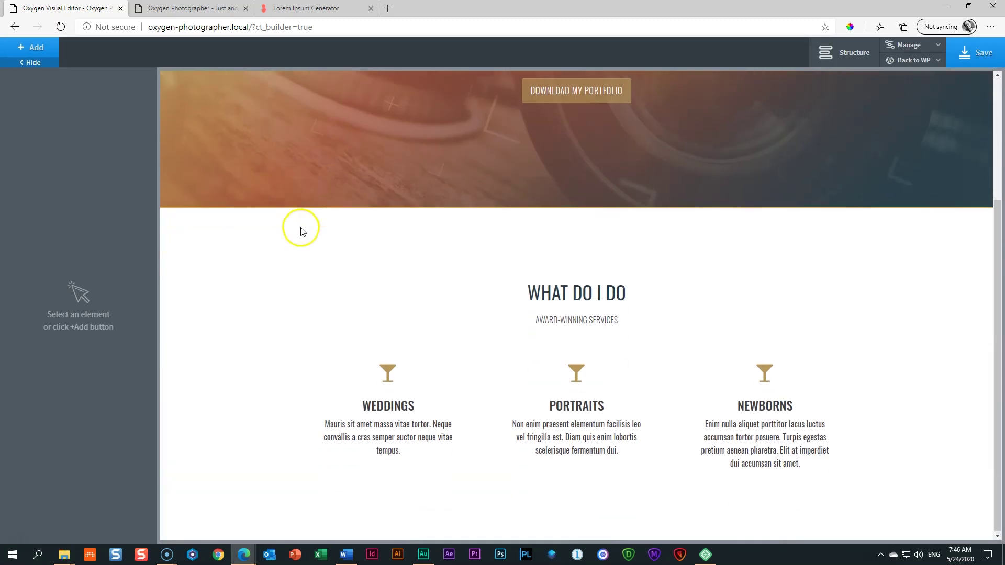
pyautogui.click(385, 375)
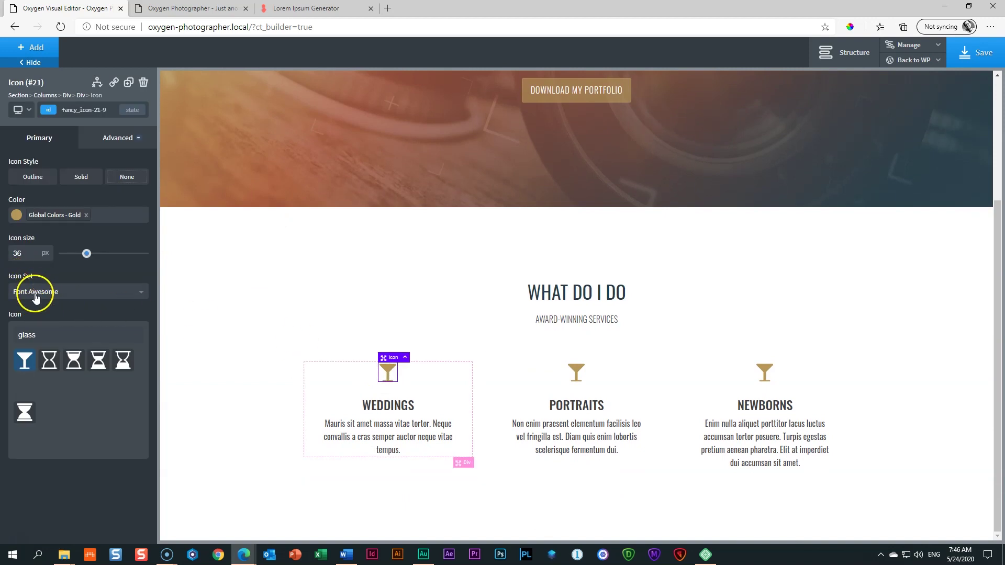
pyautogui.click(35, 295)
pyautogui.click(30, 339)
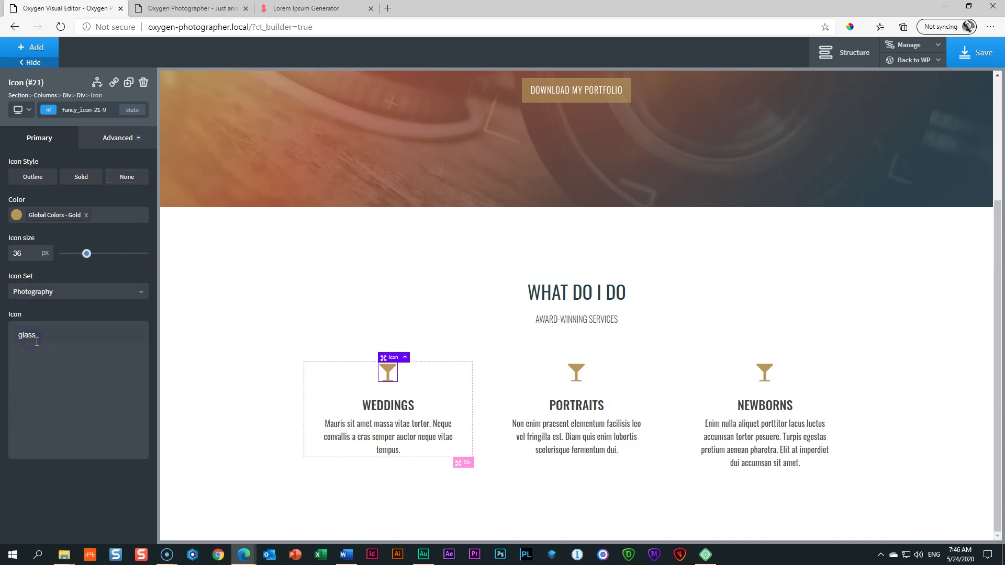
pyautogui.doubleClick(22, 335)
pyautogui.press('BackSpace')
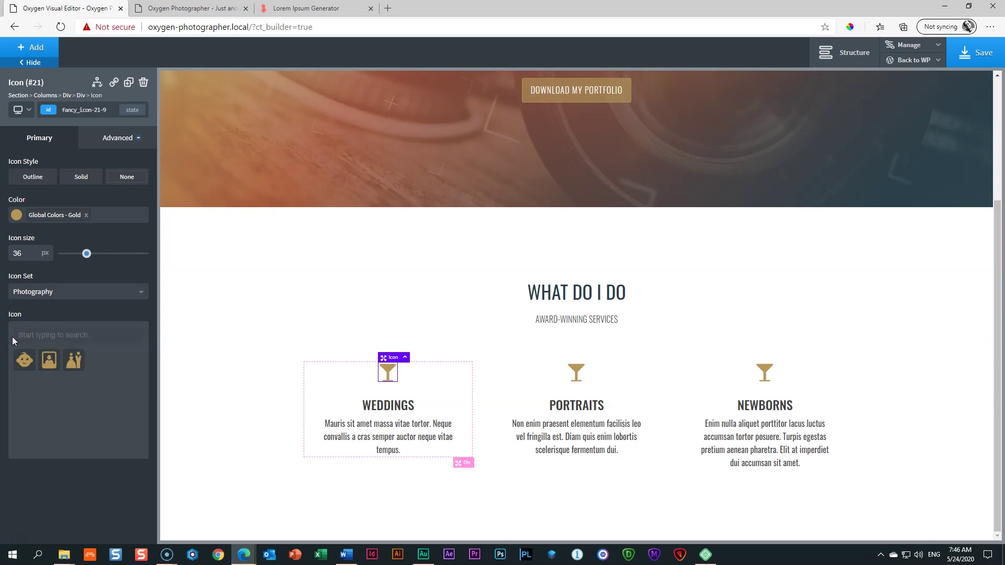
pyautogui.click(74, 360)
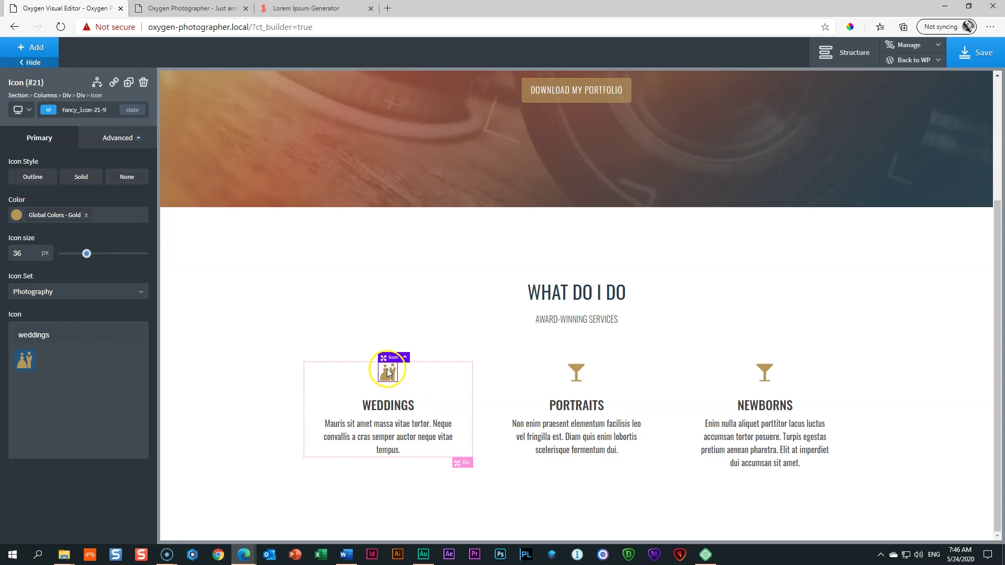
# Step: Set the Portraits icon to the Photography set's portrait picture
pyautogui.click(576, 373)
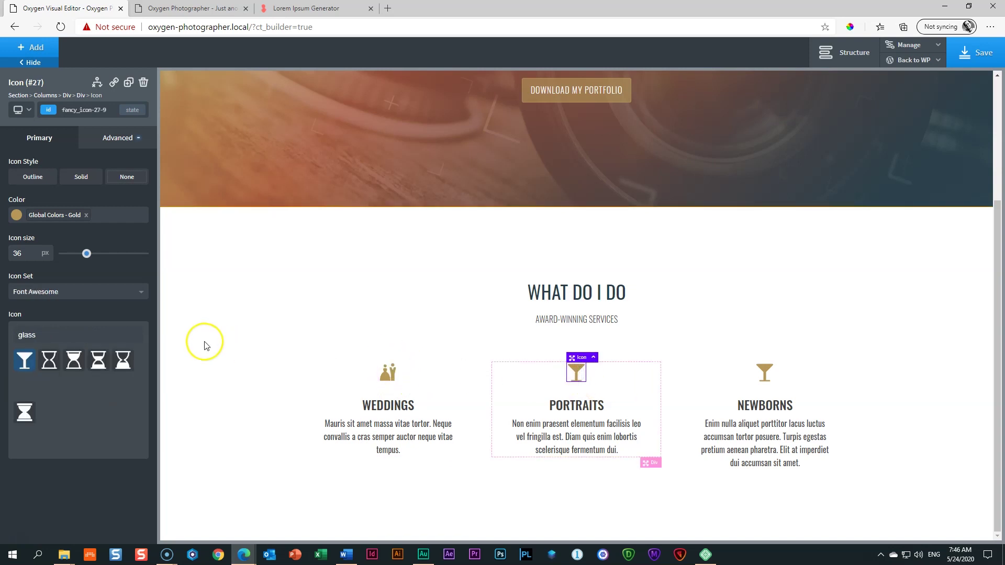
pyautogui.click(70, 294)
pyautogui.click(50, 336)
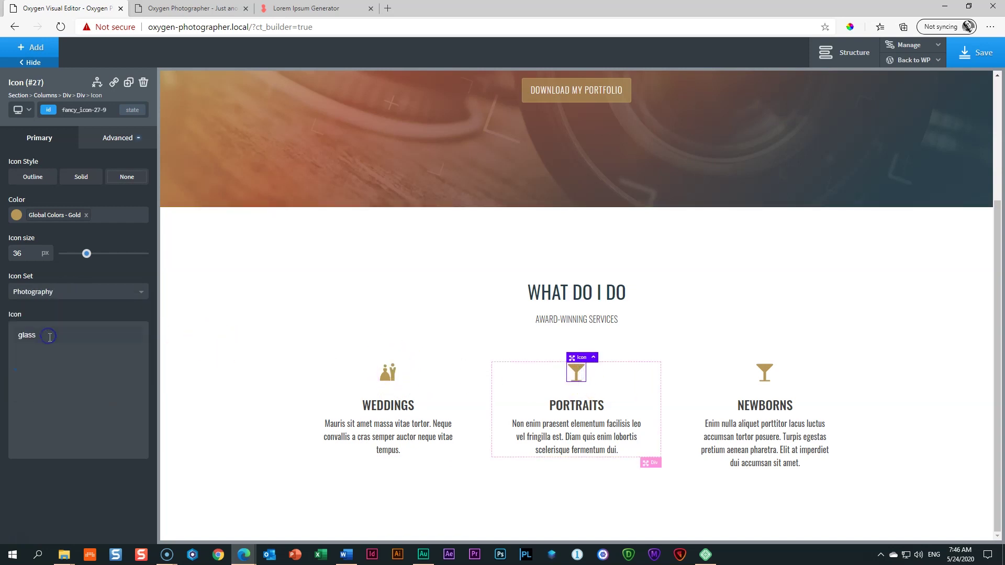
pyautogui.press('BackSpace')
pyautogui.click(45, 360)
# Step: Set the Newborns icon to the Photography set's baby face
pyautogui.click(765, 373)
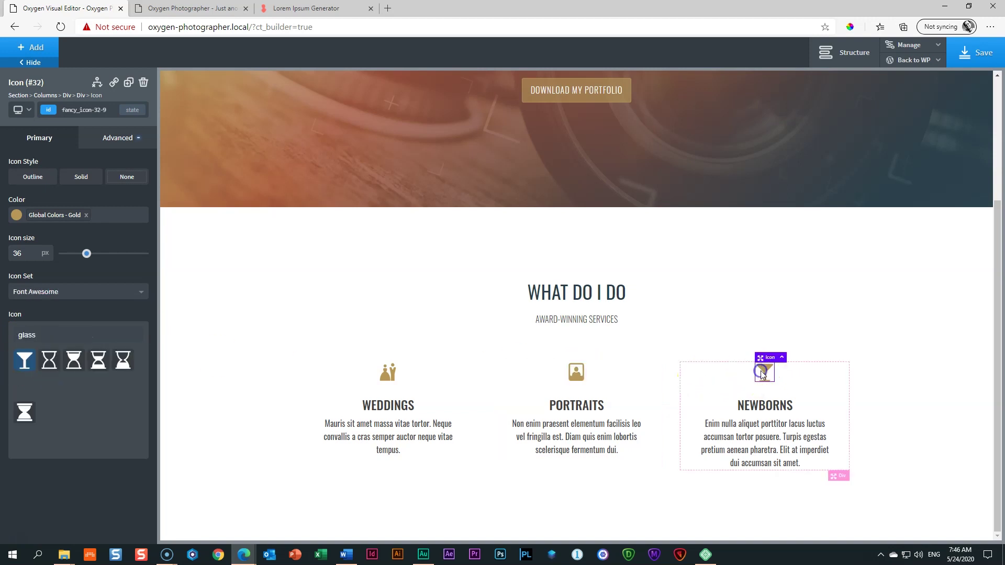
pyautogui.click(91, 296)
pyautogui.click(45, 337)
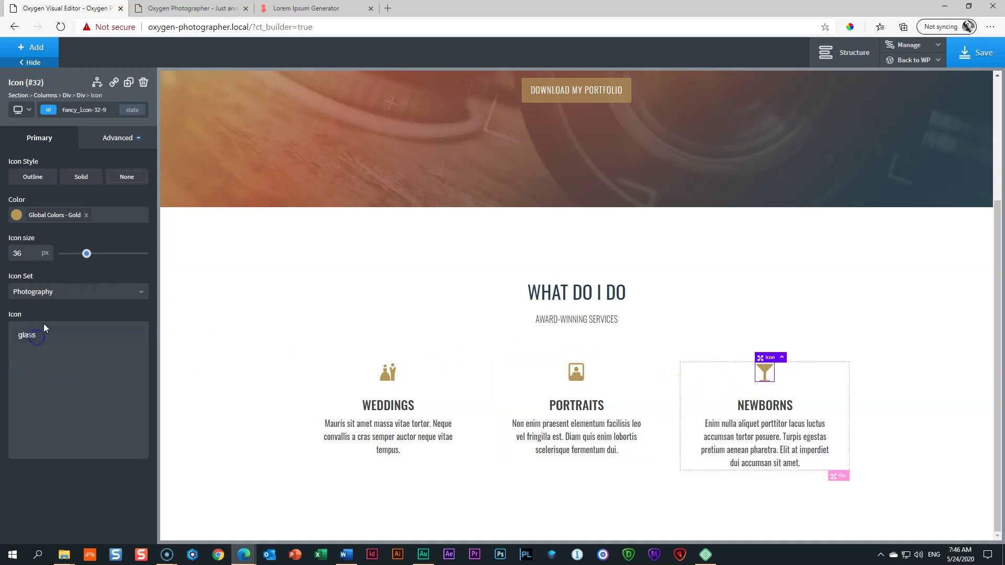
pyautogui.hotkey('ctrl', 'a')
pyautogui.press('BackSpace')
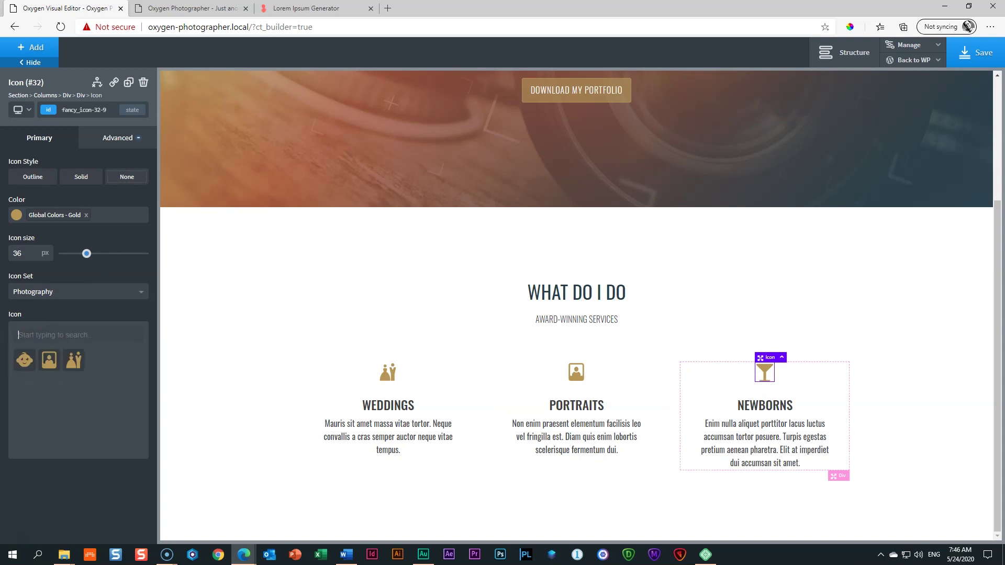
pyautogui.click(20, 365)
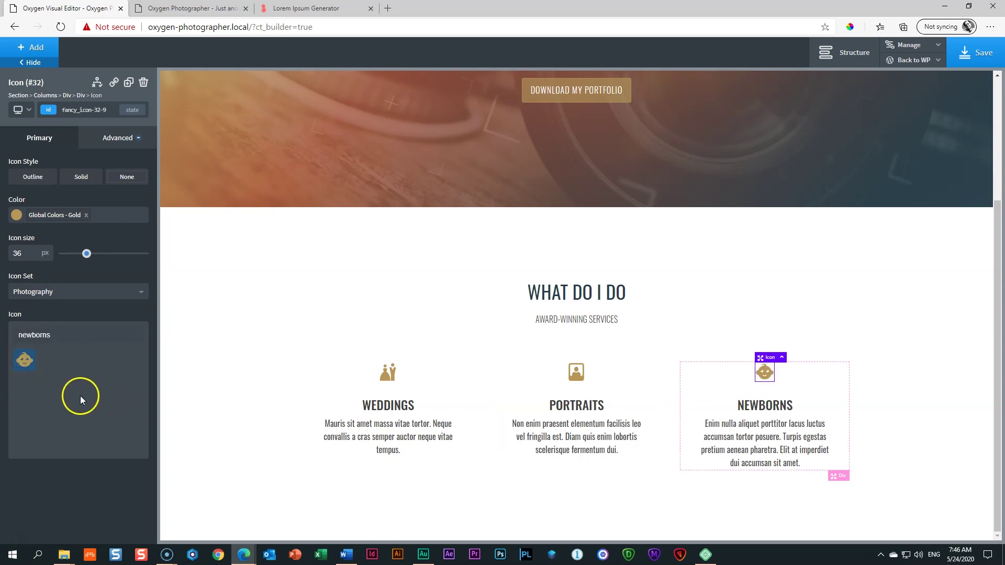
pyautogui.click(219, 396)
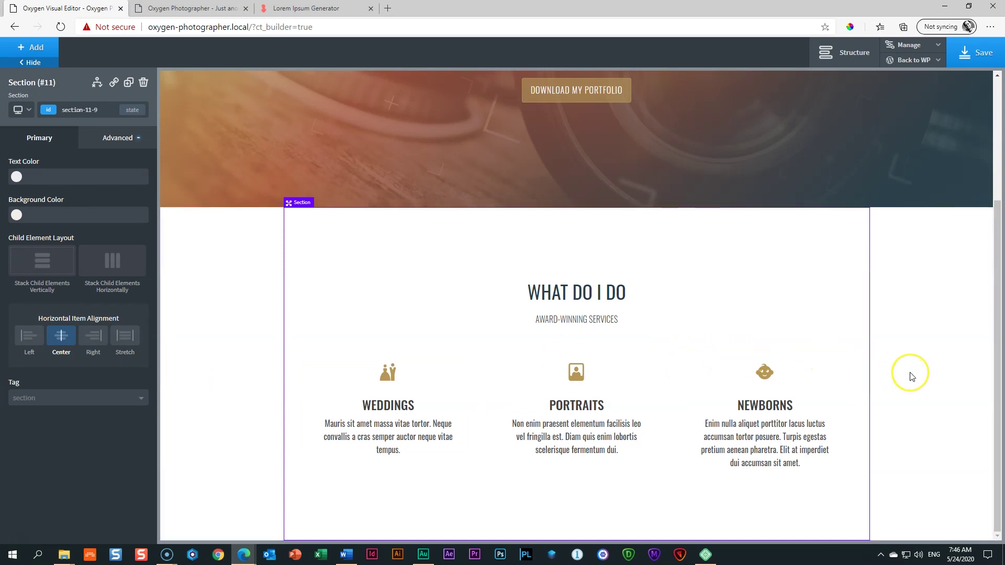
# Step: Preview the services layout at the 1120px, 992px and 768px breakpoints
pyautogui.click(33, 111)
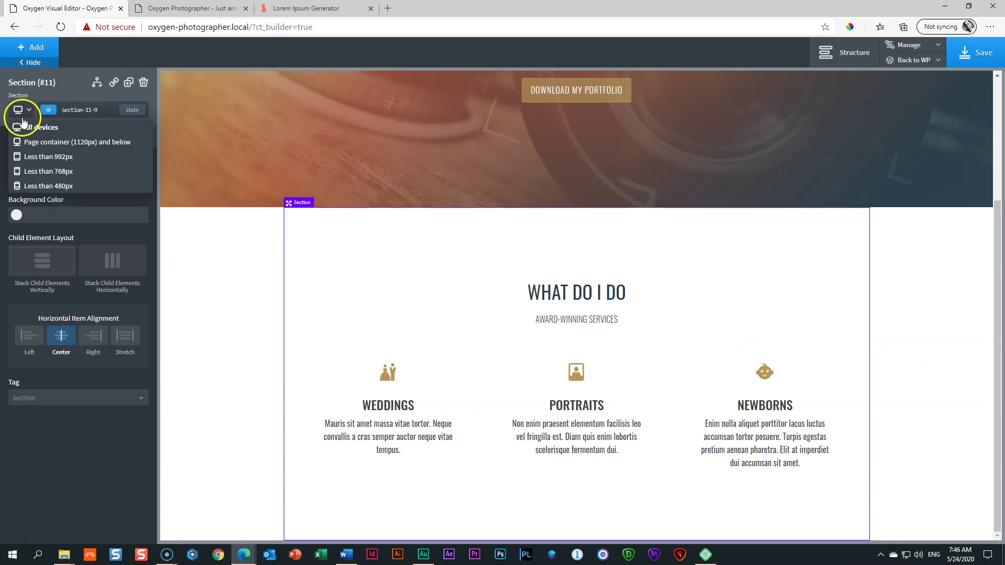
pyautogui.click(35, 142)
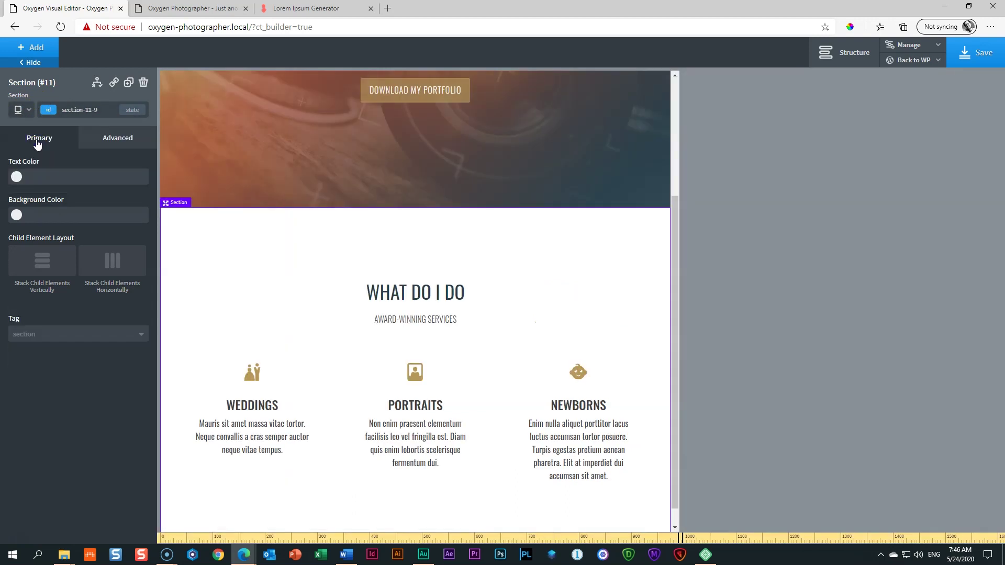
pyautogui.click(21, 108)
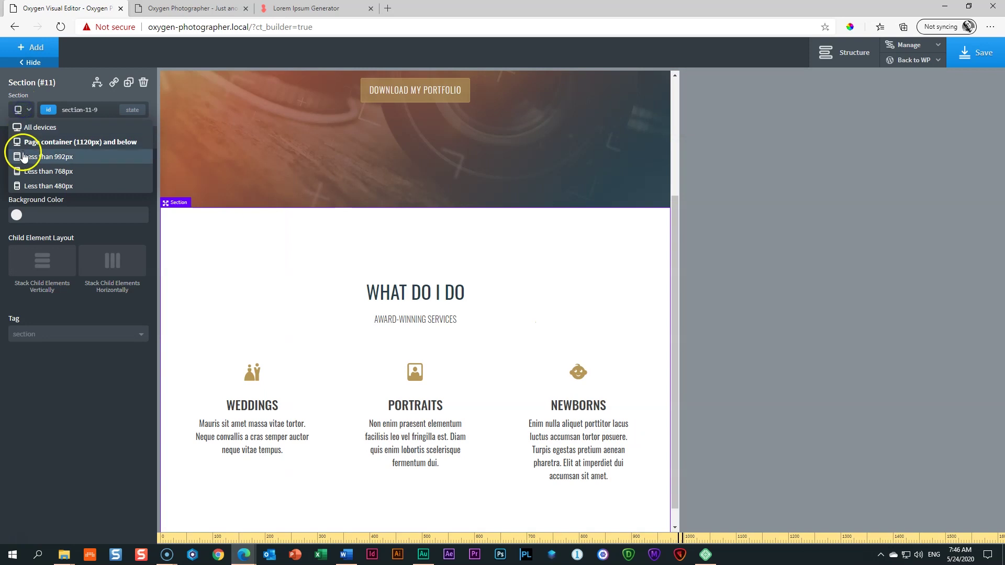
pyautogui.click(23, 155)
pyautogui.click(20, 109)
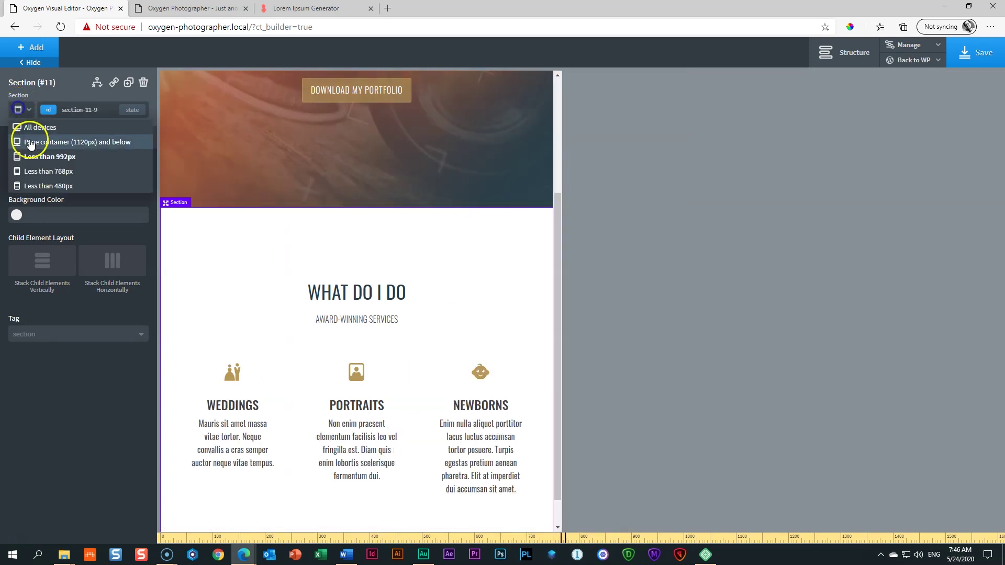
pyautogui.click(30, 167)
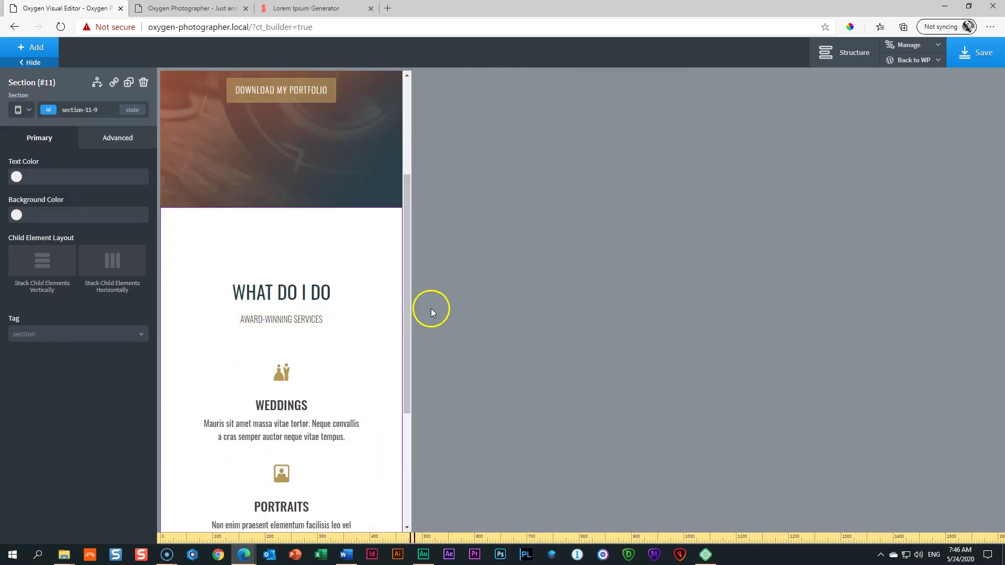
pyautogui.moveTo(404, 294); pyautogui.dragTo(414, 436)
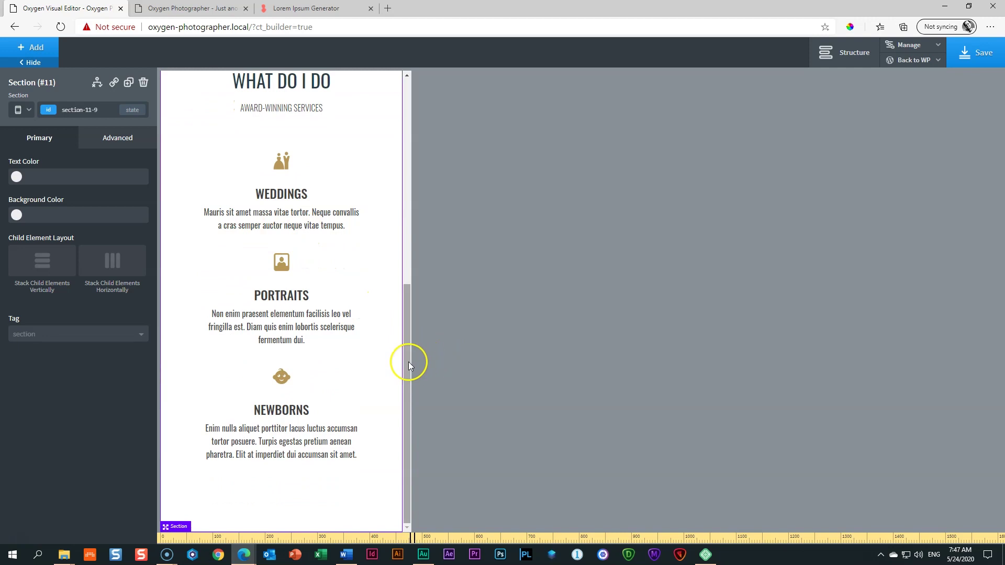
pyautogui.scroll(1, 408, 361)
pyautogui.moveTo(408, 355)
pyautogui.mouseDown()
pyautogui.moveTo(404, 271)
pyautogui.moveTo(408, 363)
pyautogui.mouseUp()
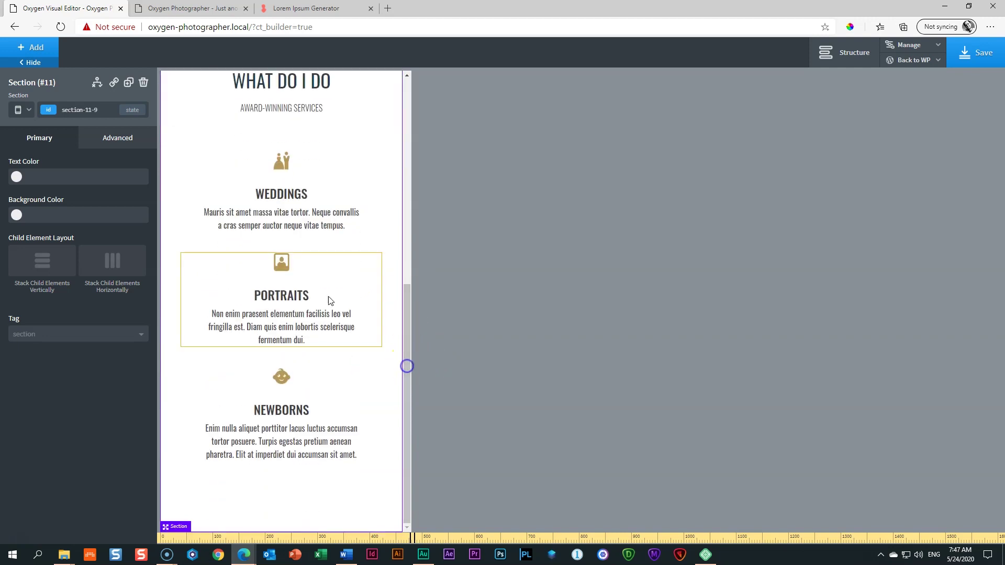
# Step: Preview the services columns at the 480px phone breakpoint
pyautogui.click(21, 109)
pyautogui.click(29, 184)
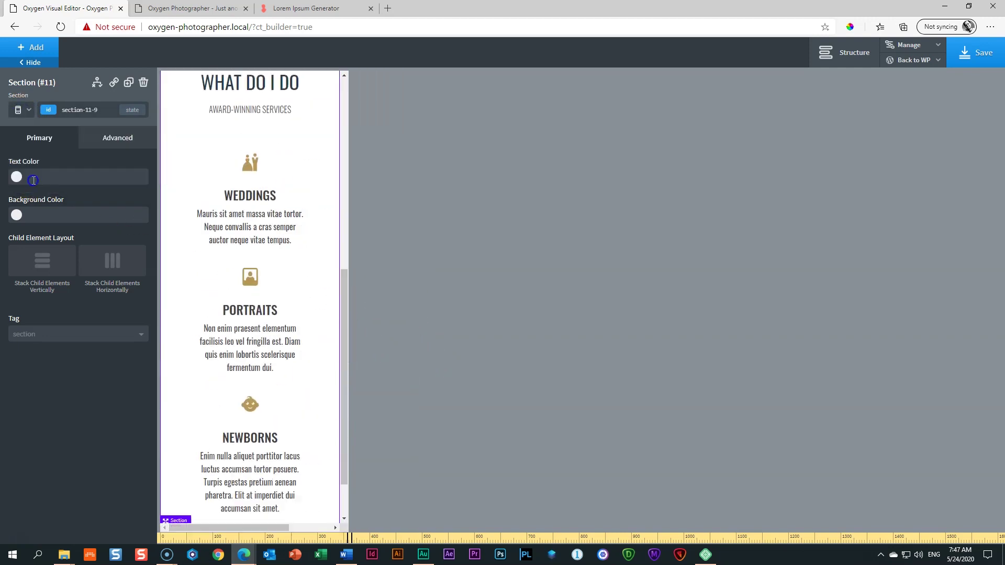
pyautogui.moveTo(343, 293); pyautogui.dragTo(345, 357)
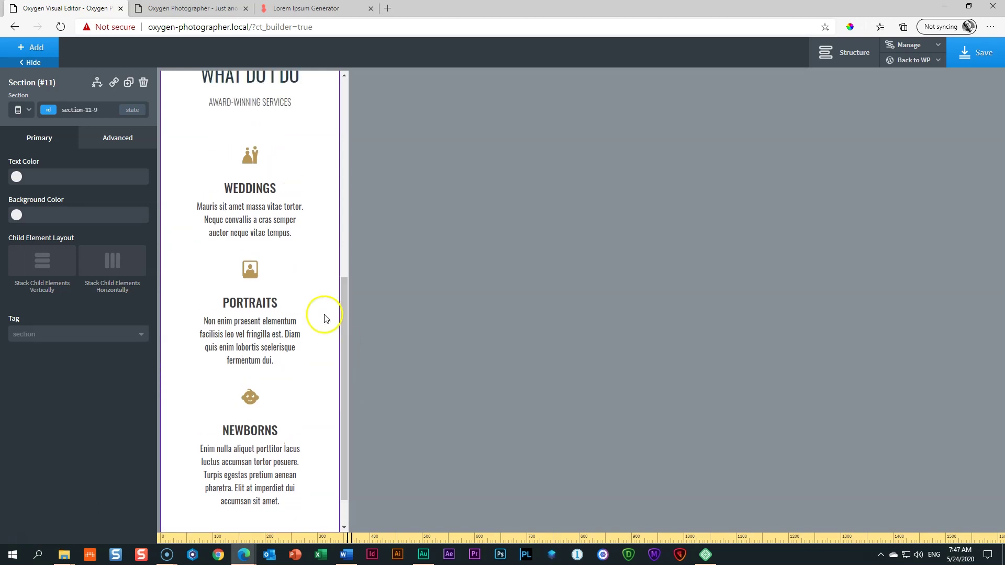
pyautogui.click(194, 170)
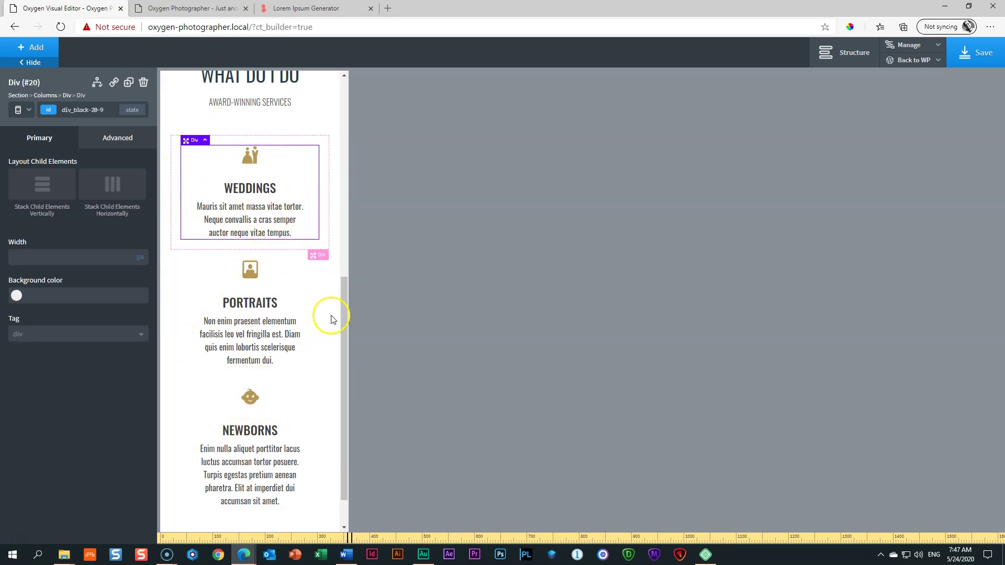
pyautogui.moveTo(343, 294); pyautogui.dragTo(339, 103)
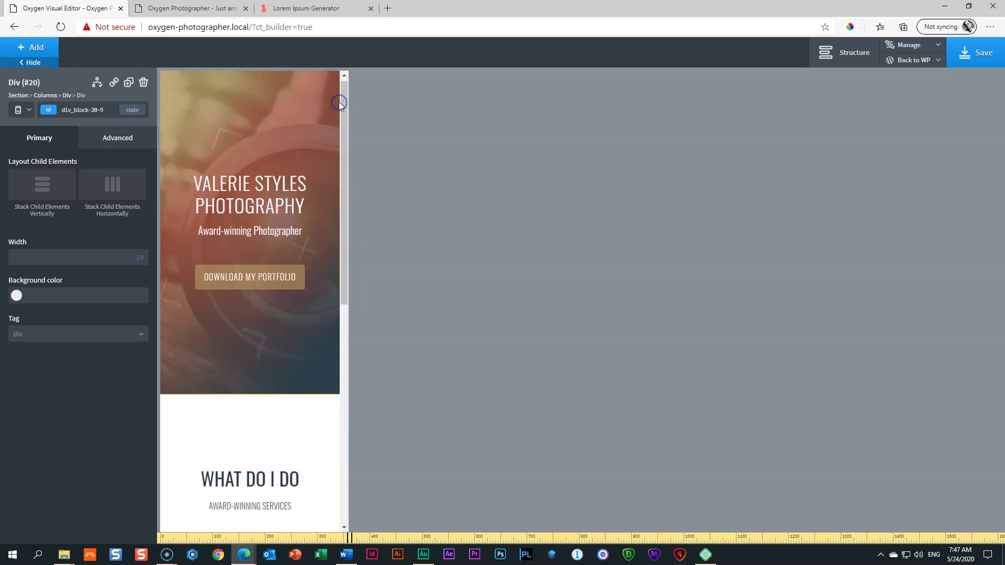
pyautogui.click(54, 110)
# Step: Switch back to All devices and save the page
pyautogui.click(29, 111)
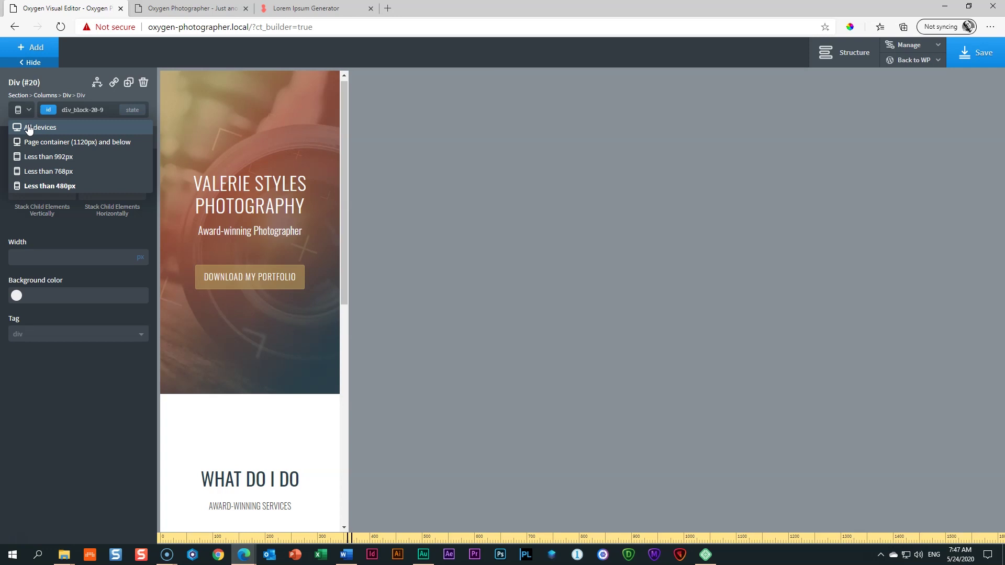
pyautogui.click(28, 129)
pyautogui.click(966, 64)
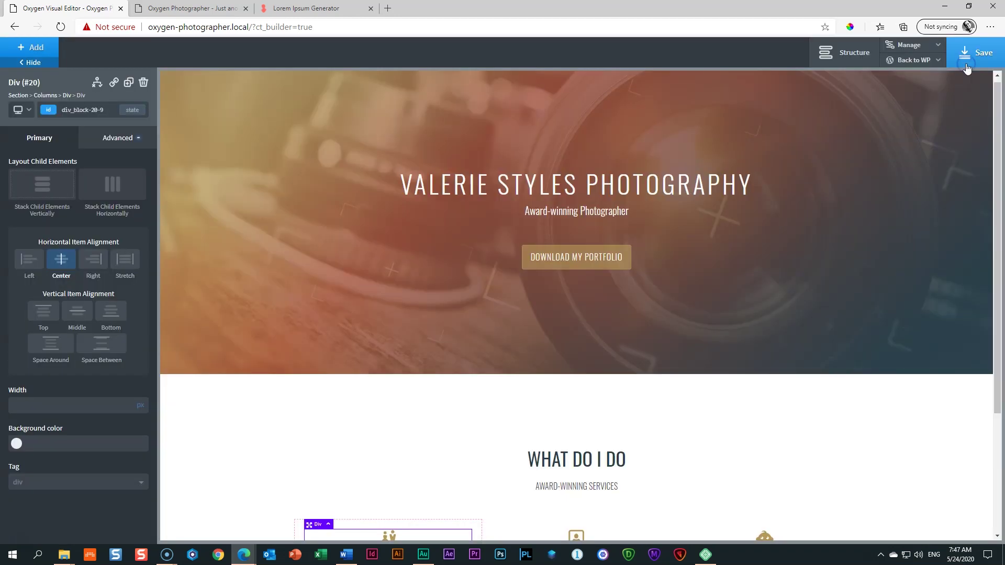
pyautogui.scroll(-3, 836, 267)
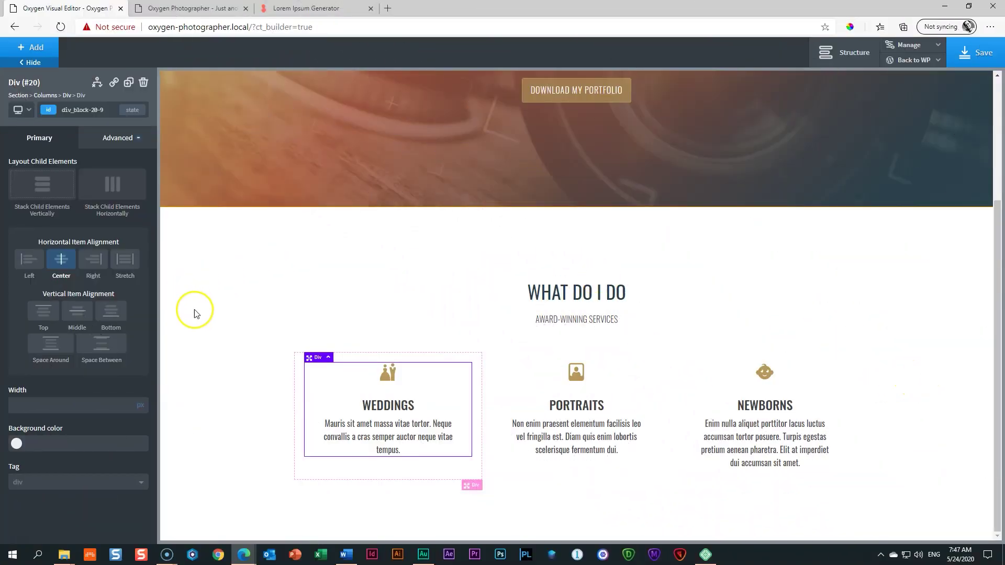
# Step: Add a new section below the services with a Dirty Teal background
pyautogui.click(207, 285)
pyautogui.click(31, 47)
pyautogui.click(40, 137)
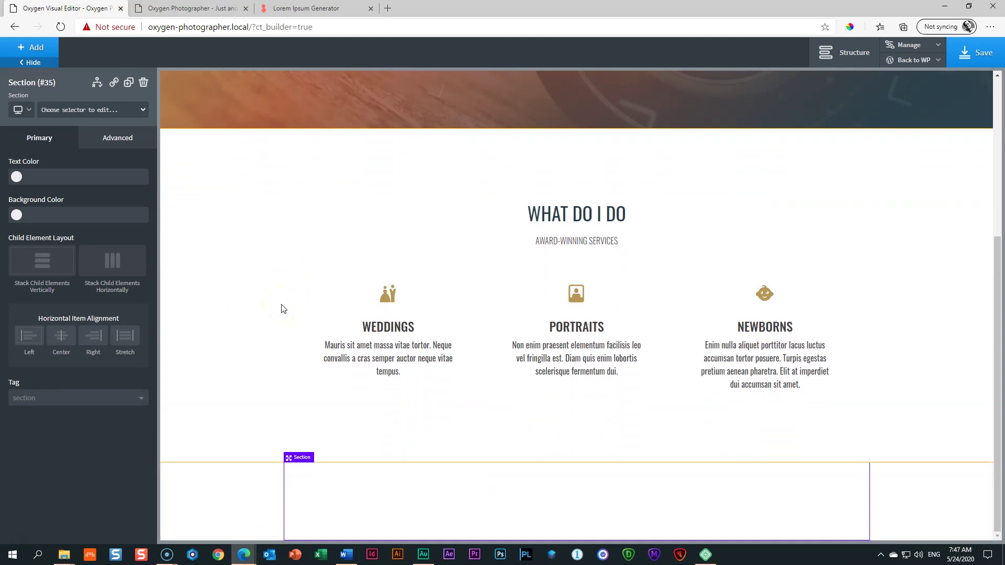
pyautogui.click(17, 215)
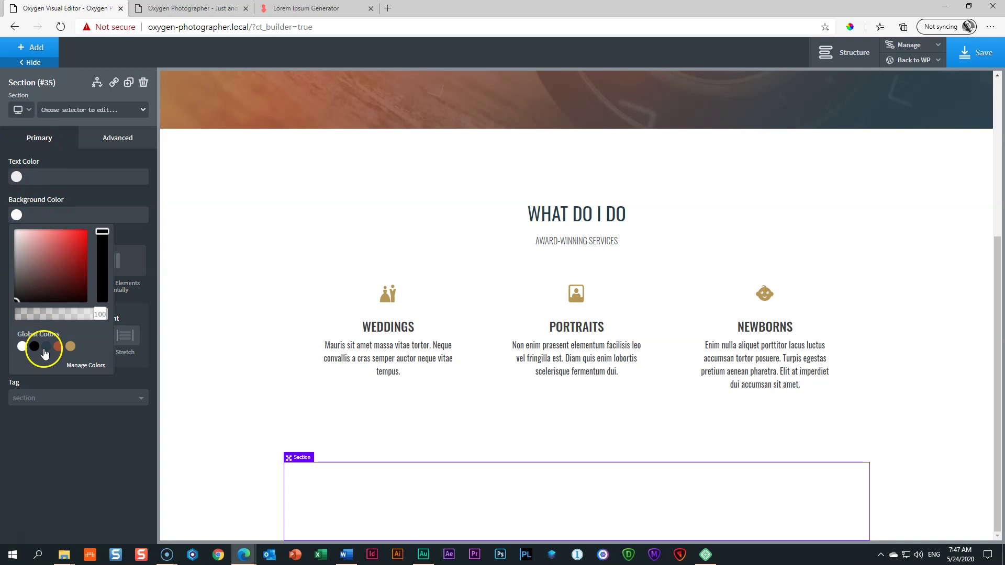
pyautogui.click(45, 348)
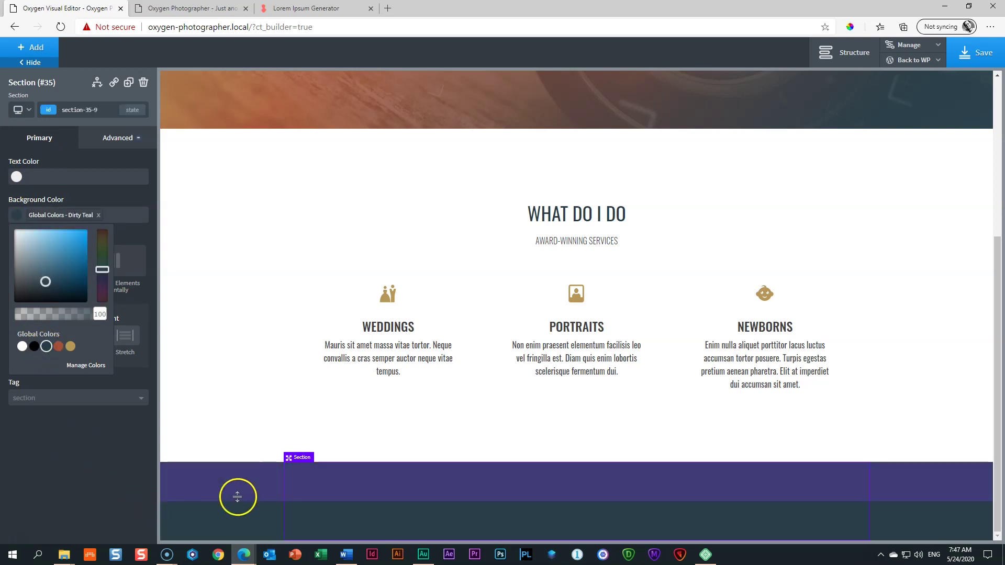
pyautogui.click(237, 497)
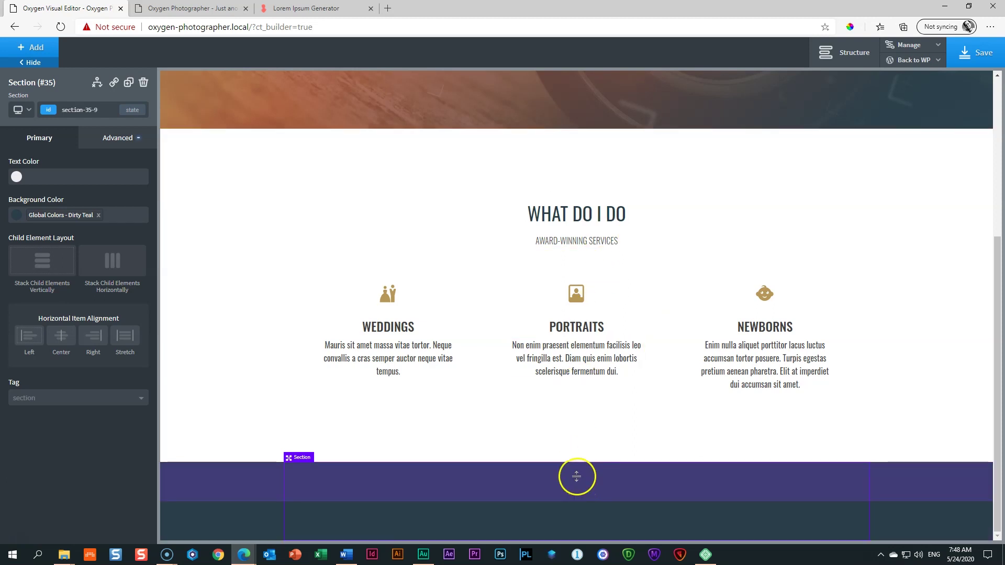
# Step: Duplicate the WHAT DO I DO heading into the teal section, coloured white and centred
pyautogui.click(561, 215)
pyautogui.click(128, 82)
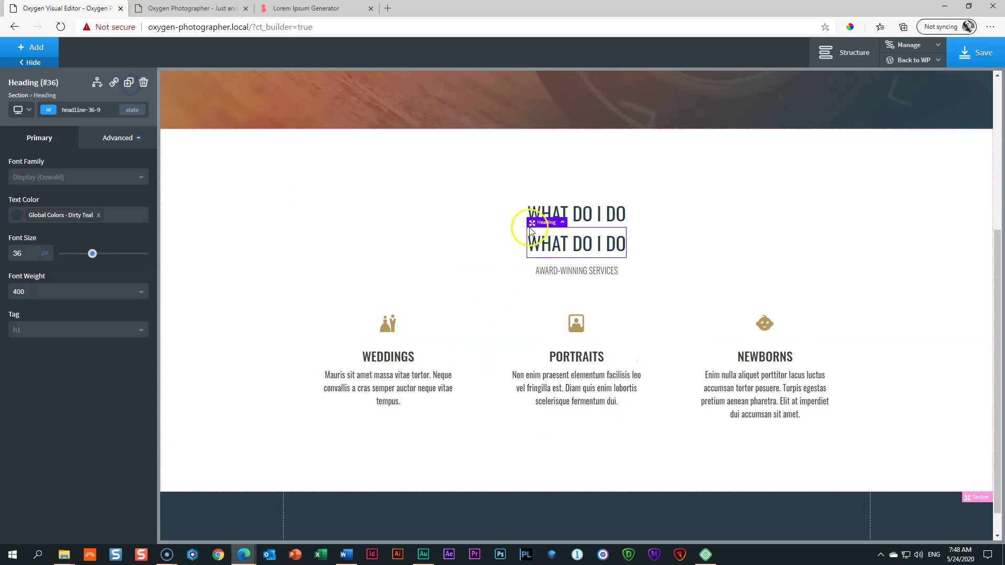
pyautogui.moveTo(532, 223); pyautogui.dragTo(570, 521)
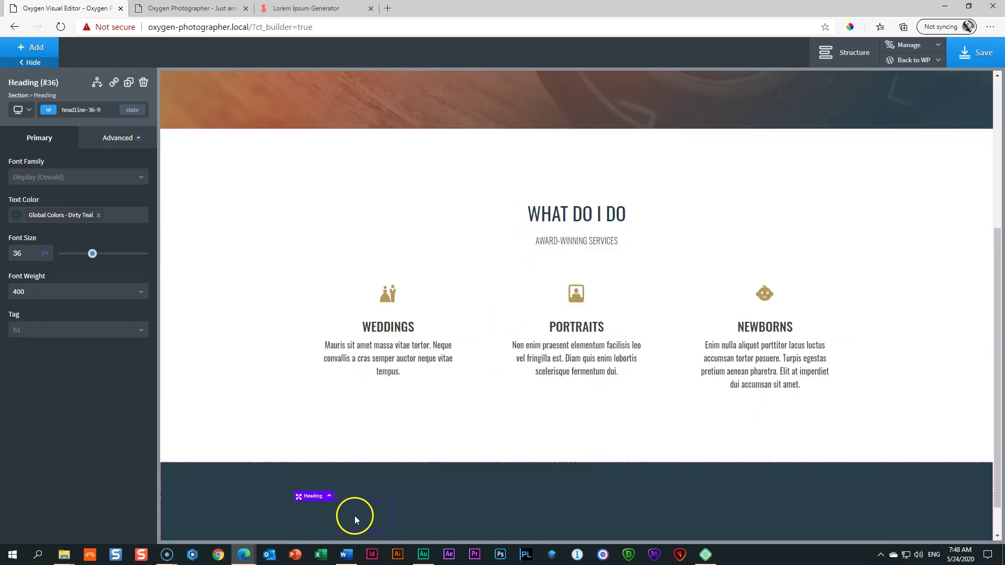
pyautogui.click(15, 215)
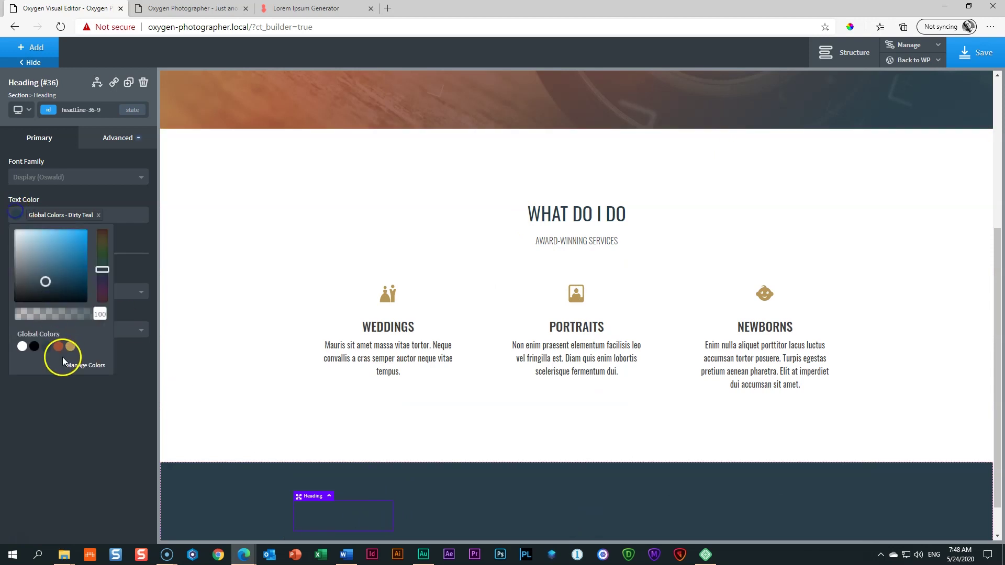
pyautogui.click(22, 346)
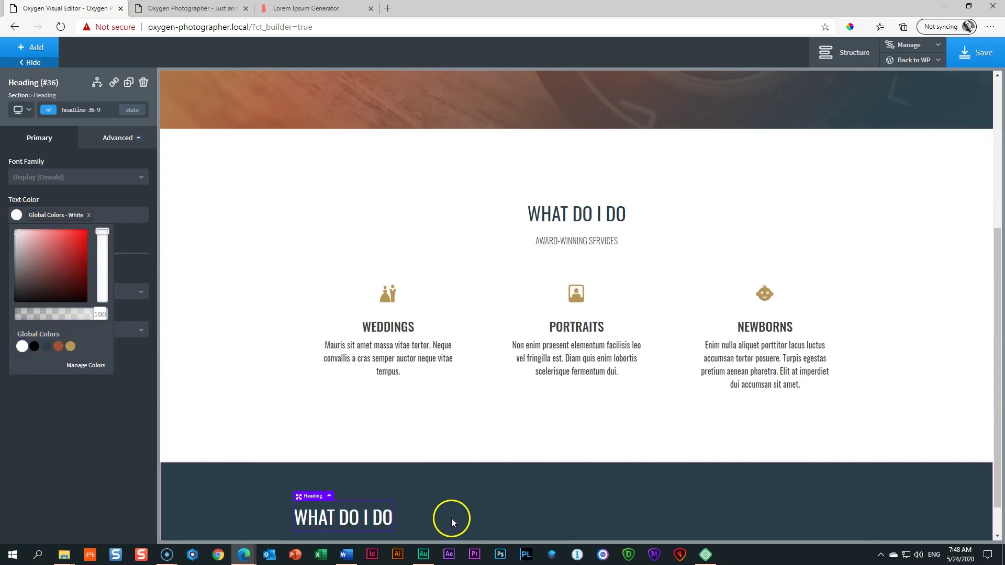
pyautogui.click(248, 497)
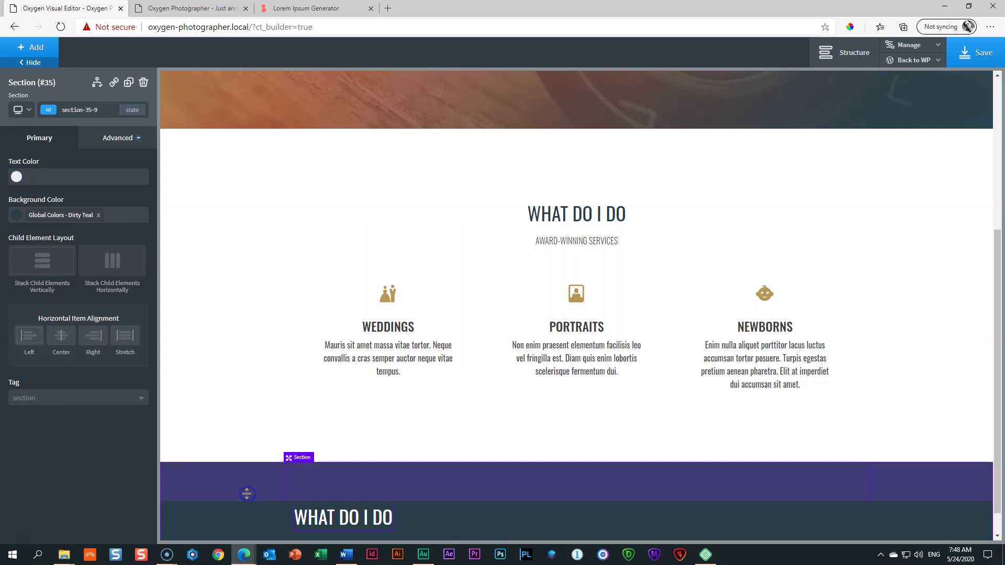
pyautogui.click(62, 340)
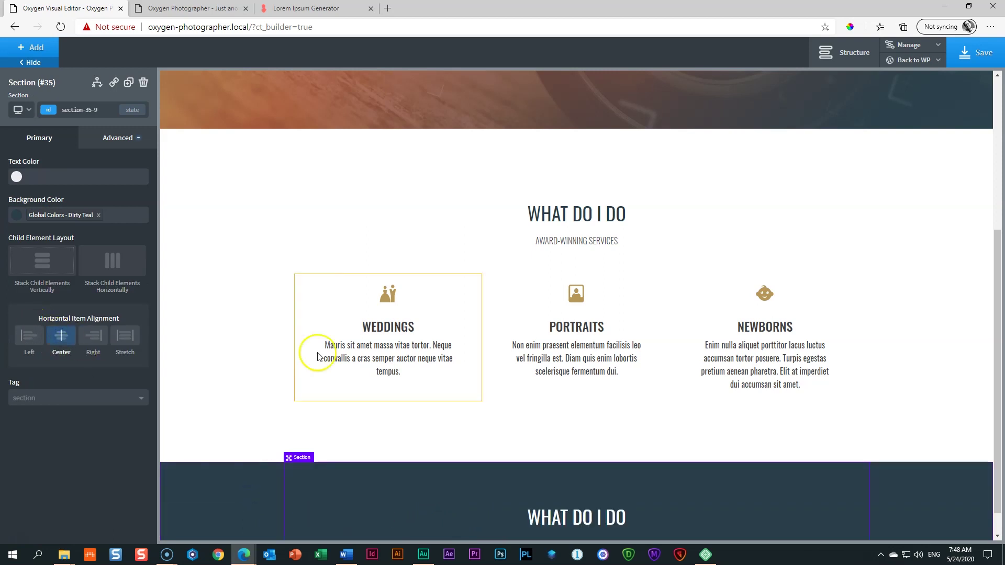
# Step: Duplicate the AWARD-WINNING SERVICES subheading into the teal section and make it white
pyautogui.click(591, 240)
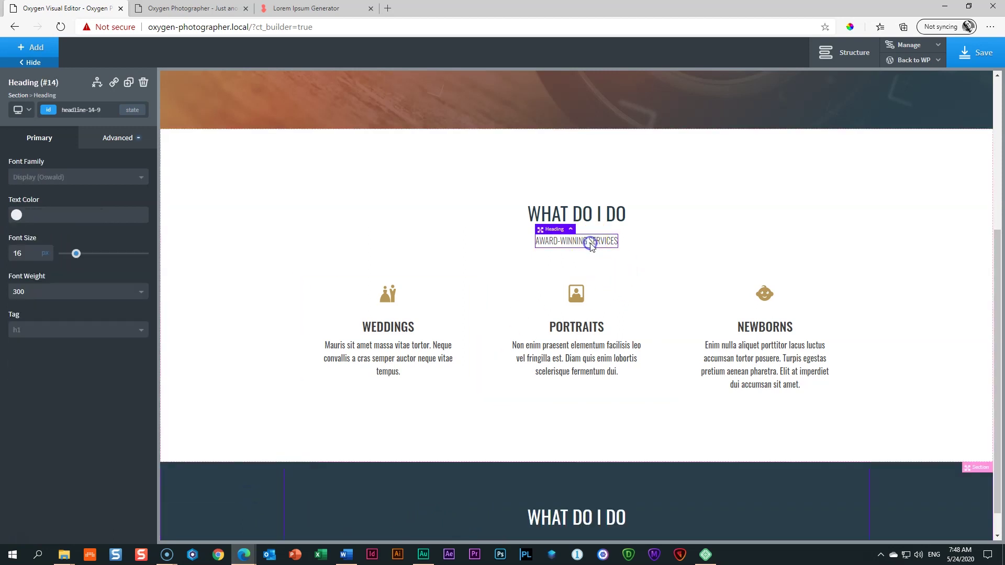
pyautogui.click(129, 83)
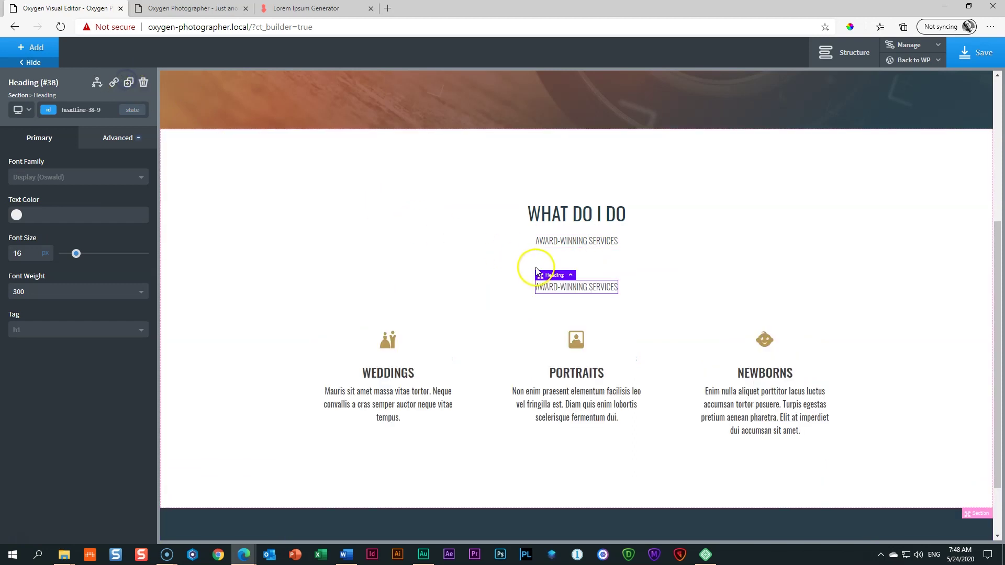
pyautogui.scroll(-1, 652, 281)
pyautogui.moveTo(540, 200); pyautogui.dragTo(576, 509)
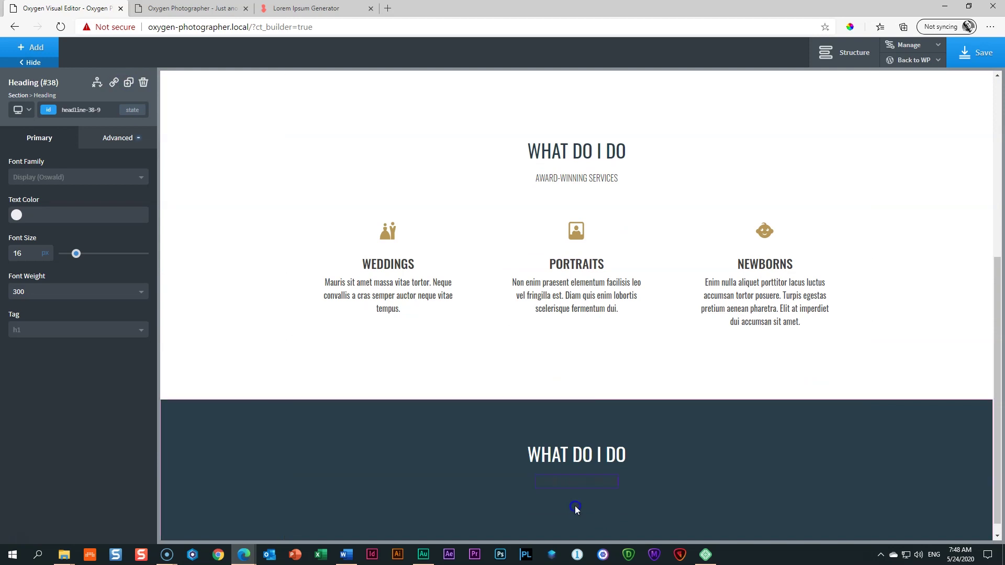
pyautogui.click(17, 215)
pyautogui.click(22, 347)
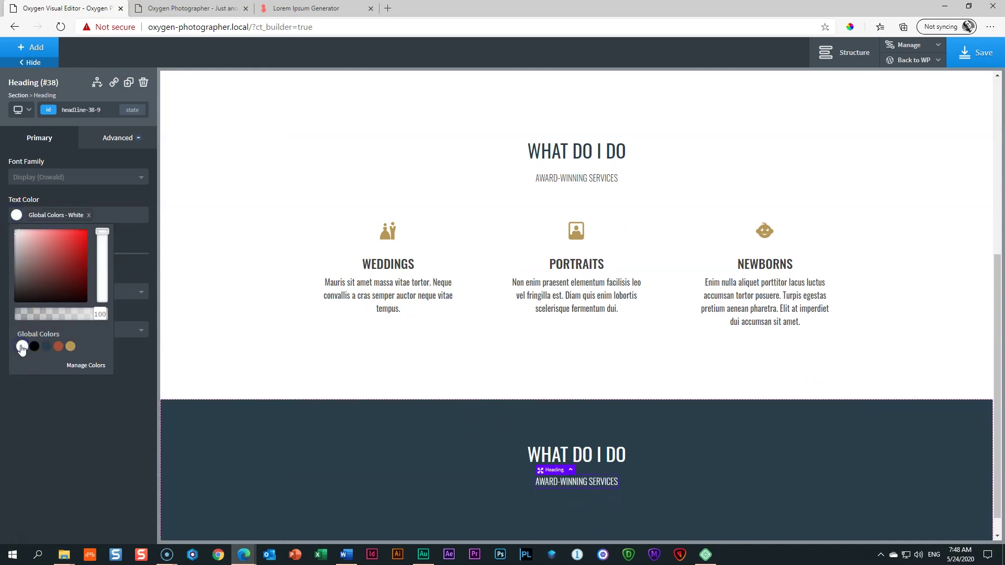
# Step: Change the copied heading to PORTFOLIO and the subheading to SELECTED WORDS
pyautogui.click(584, 457)
pyautogui.doubleClick(587, 456)
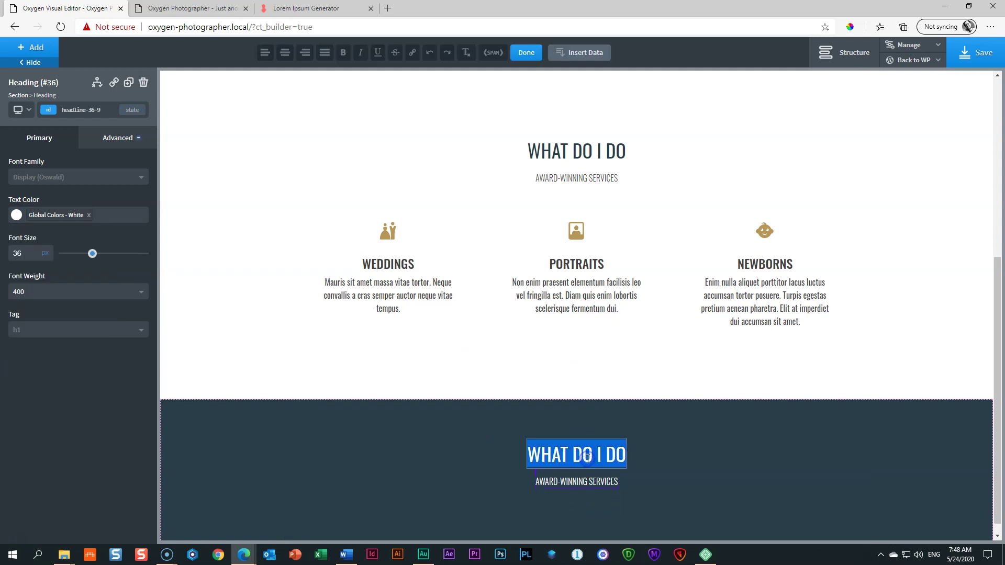
pyautogui.write('POR')
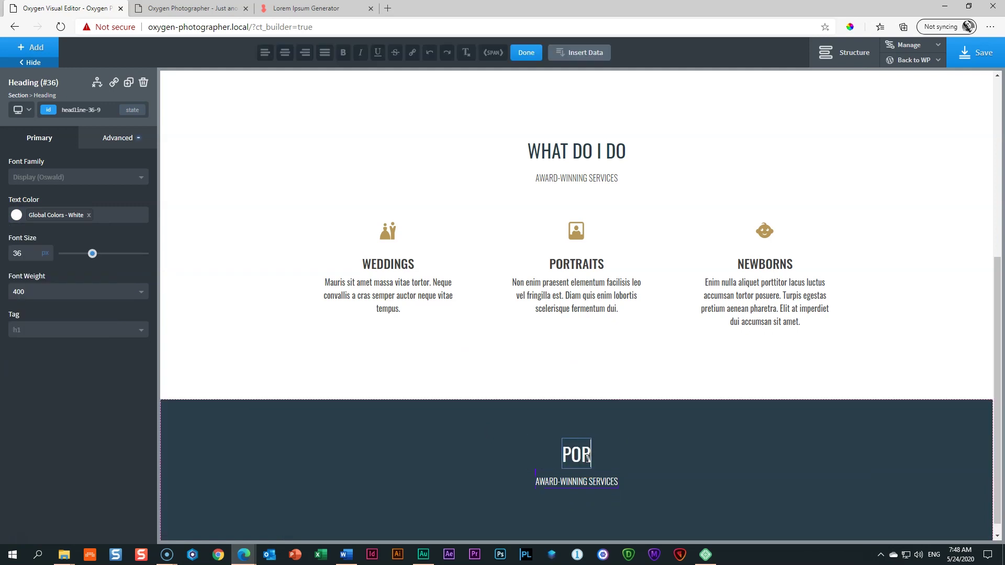
pyautogui.write('TFOLIO')
pyautogui.click(602, 480)
pyautogui.doubleClick(601, 480)
pyautogui.write('SELECTED WORDS')
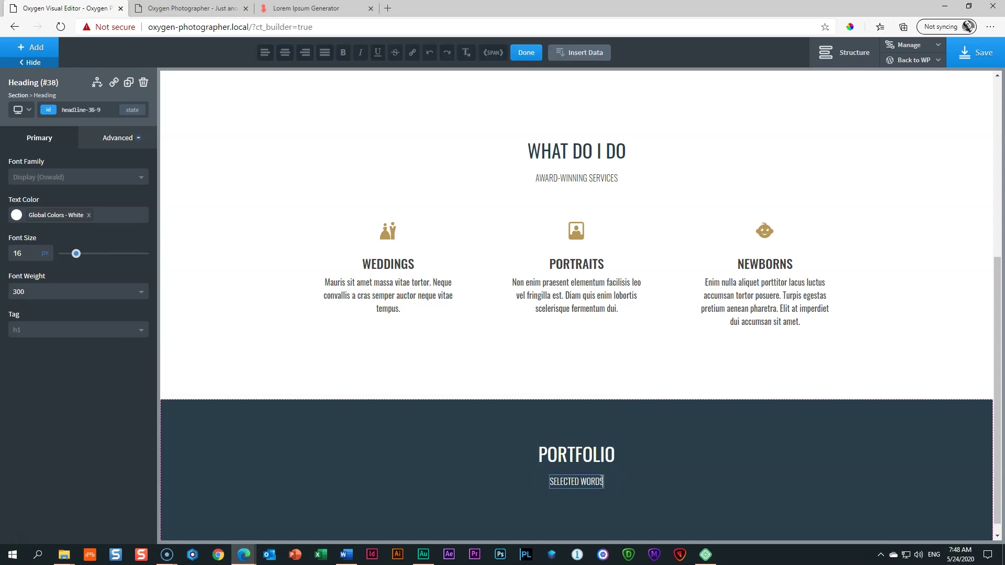
pyautogui.scroll(-1, 994, 387)
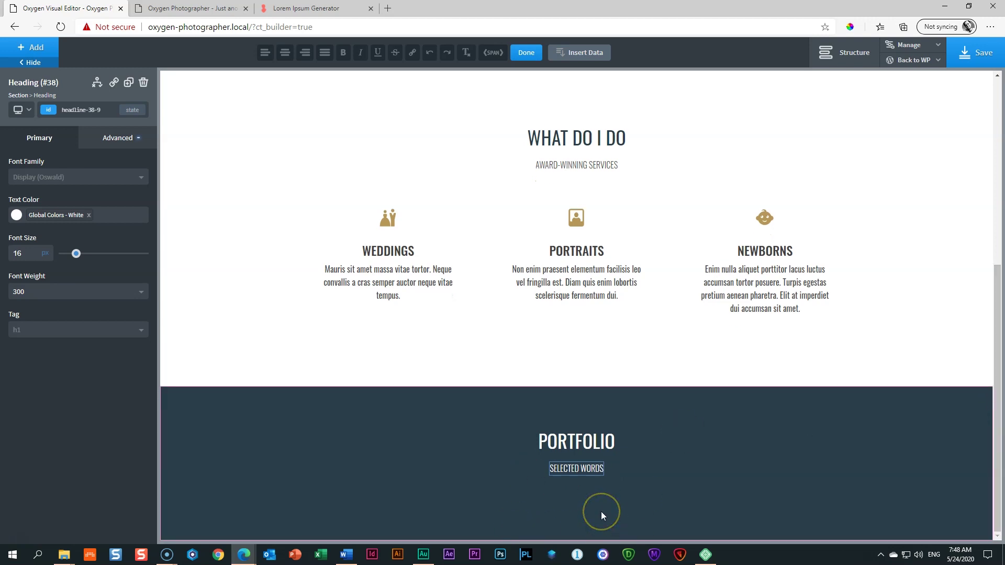
pyautogui.click(37, 47)
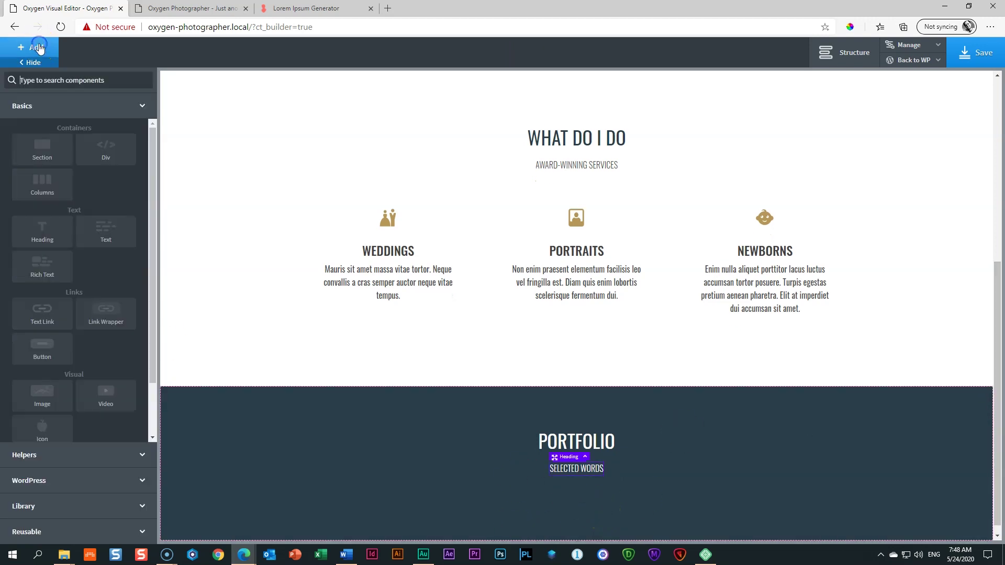
# Step: Insert a Gallery of six photos, curly-haired woman through the couple (IDs 17–12), under PORTFOLIO
pyautogui.click(31, 455)
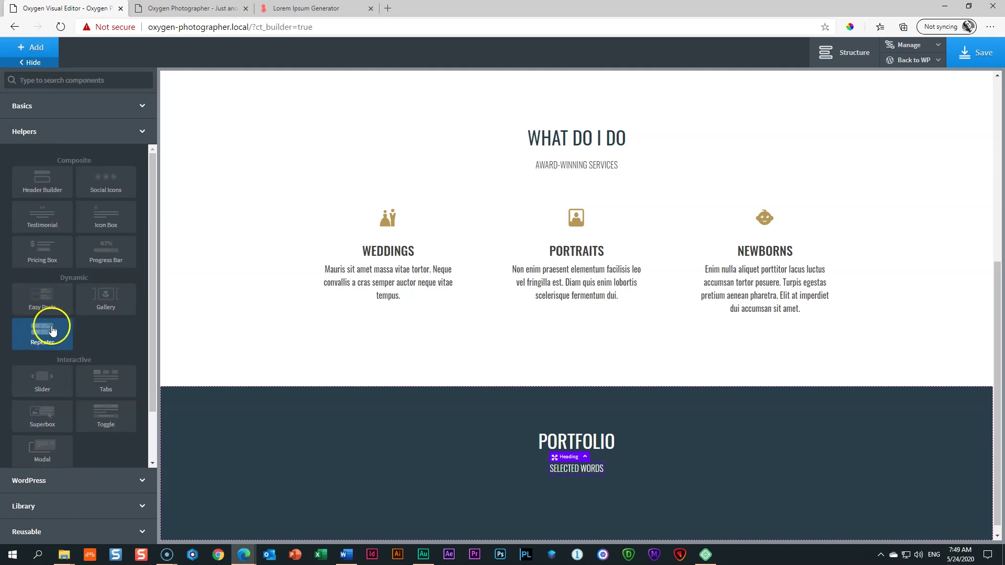
pyautogui.click(106, 309)
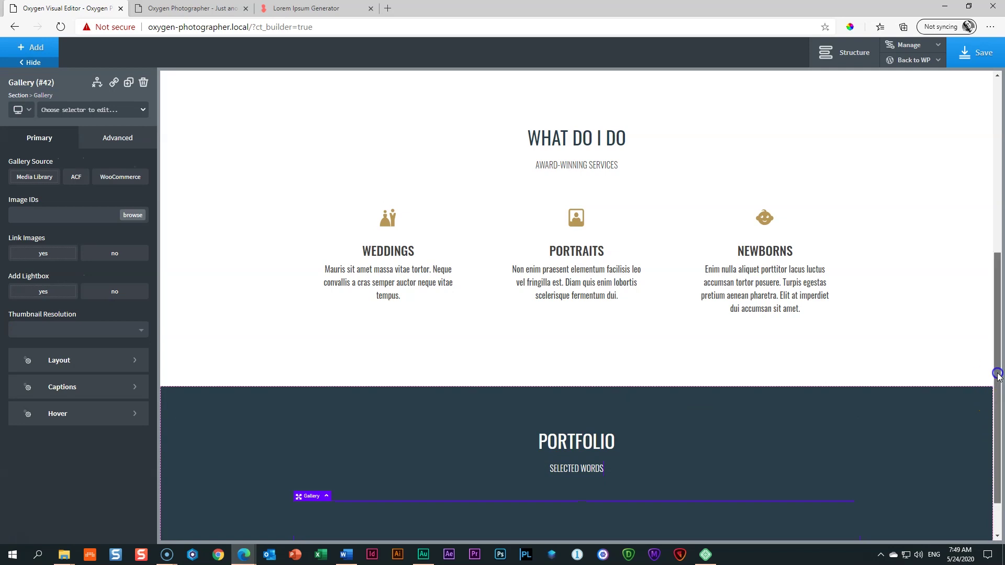
pyautogui.scroll(-1, 991, 396)
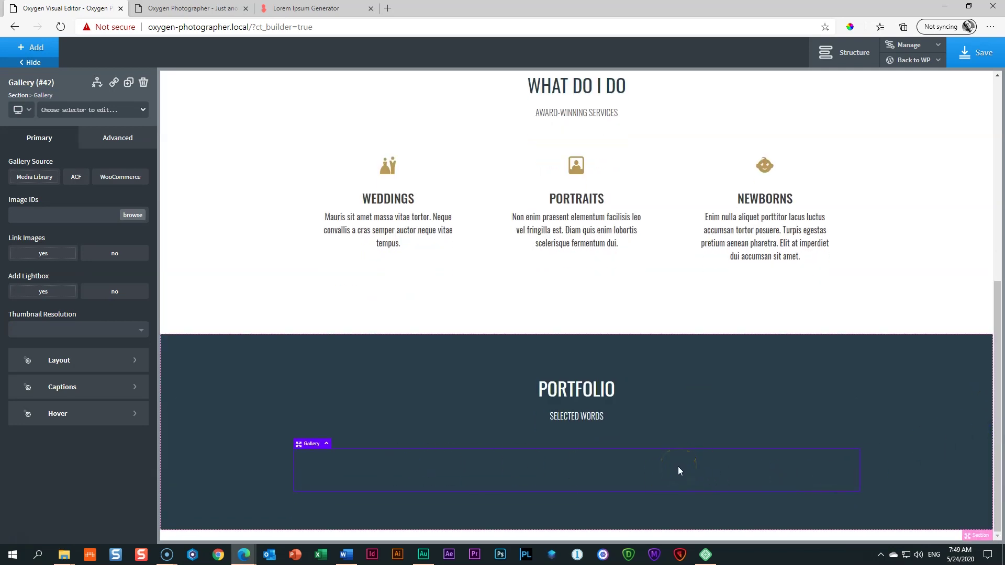
pyautogui.click(133, 215)
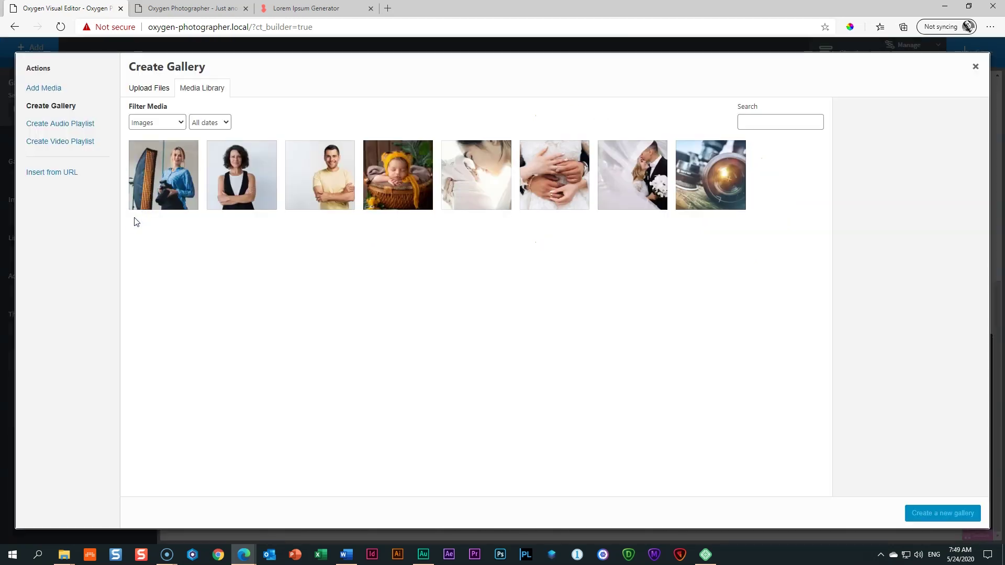
pyautogui.click(228, 180)
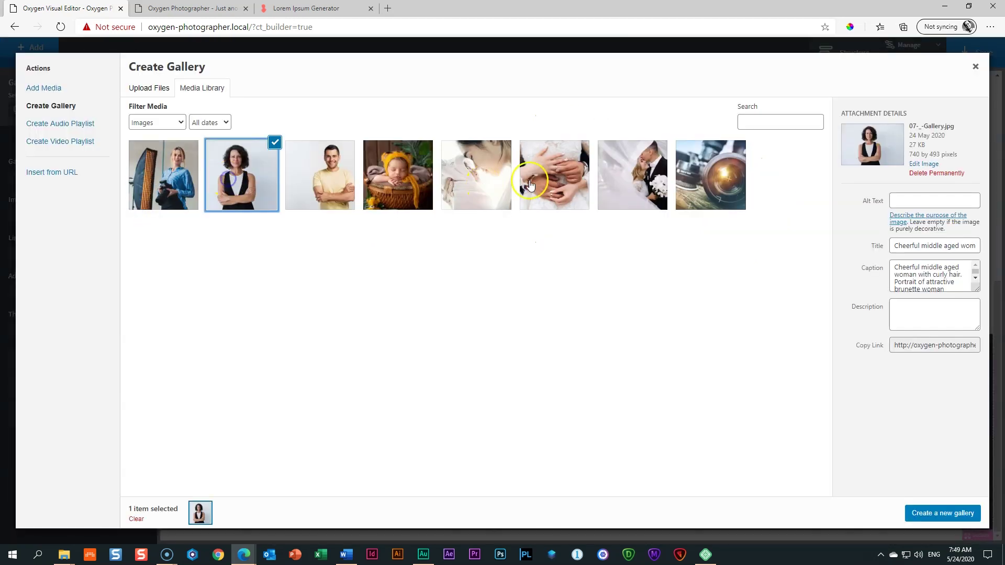
pyautogui.keyDown('shift'); pyautogui.click(620, 190); pyautogui.keyUp('shift')
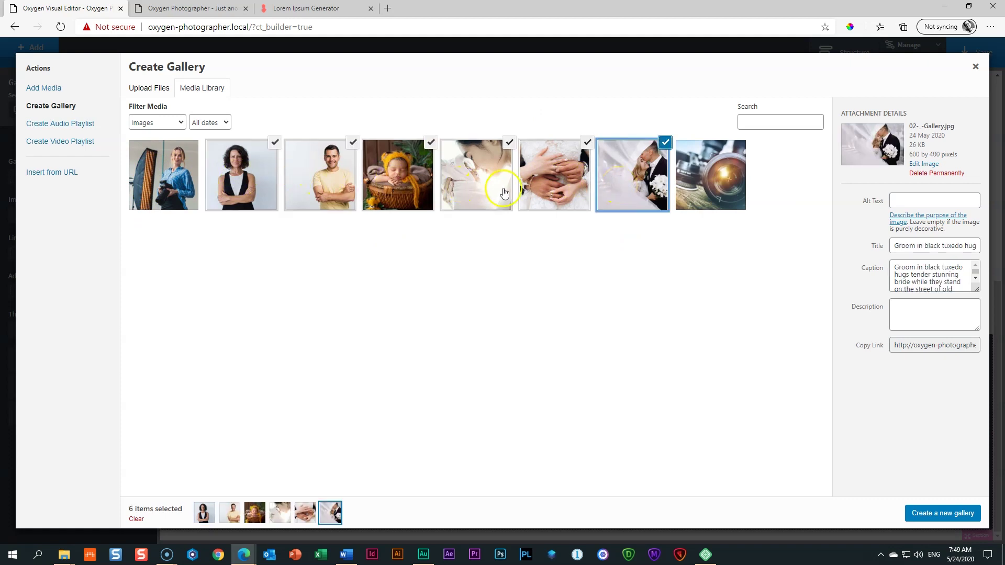
pyautogui.click(941, 514)
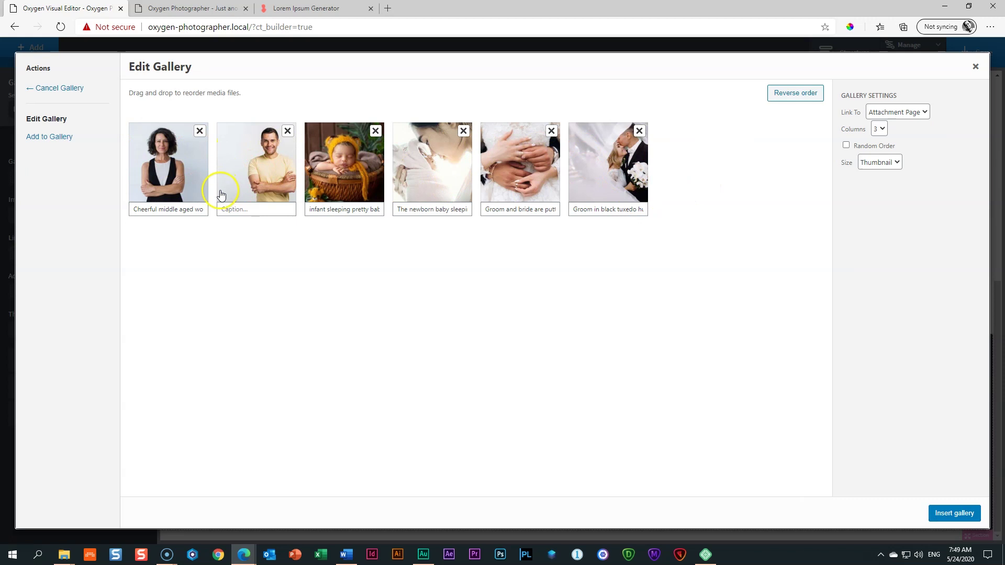
pyautogui.click(945, 514)
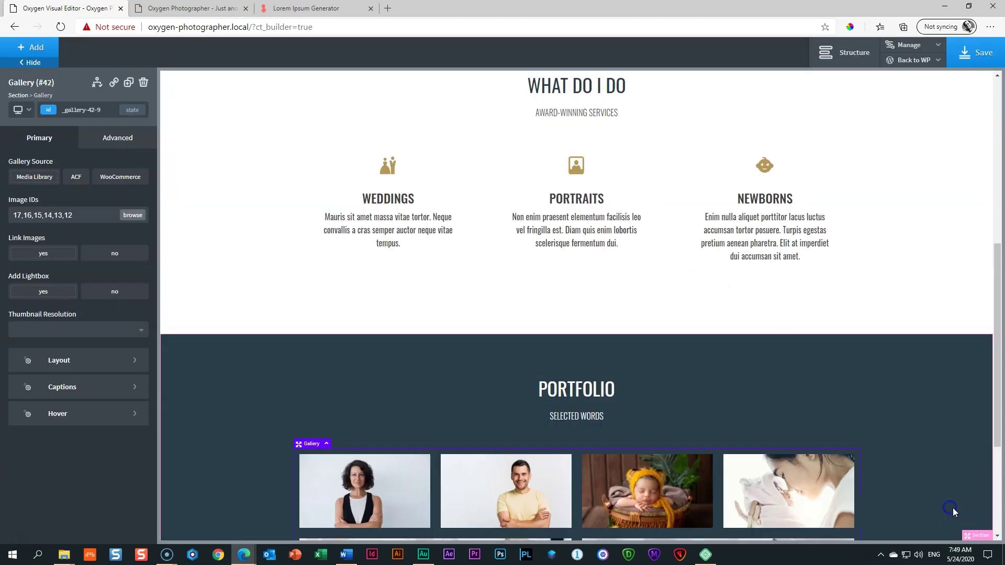
# Step: Change the gallery's image aspect ratio from 16:9 to 4:3
pyautogui.scroll(-4, 995, 387)
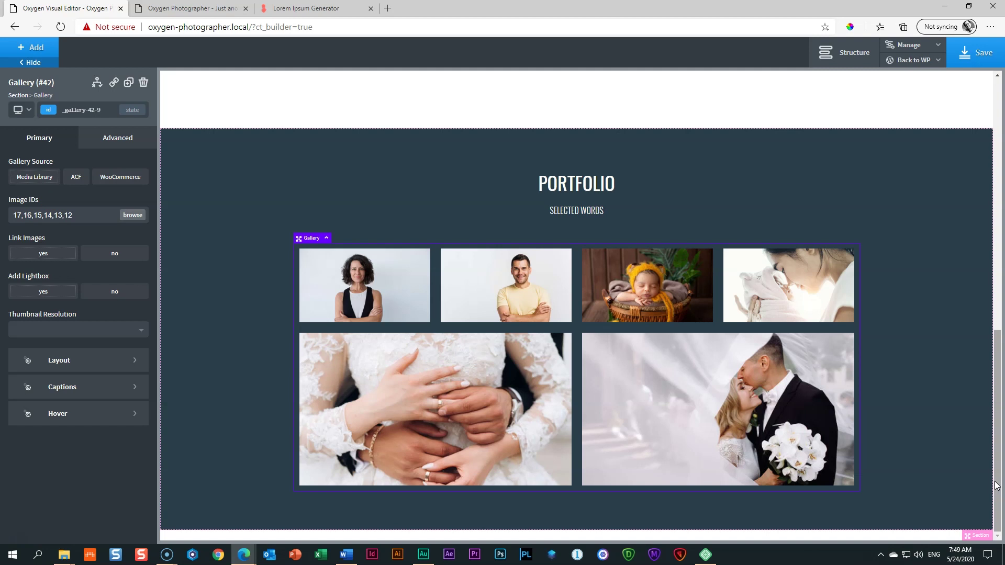
pyautogui.click(89, 363)
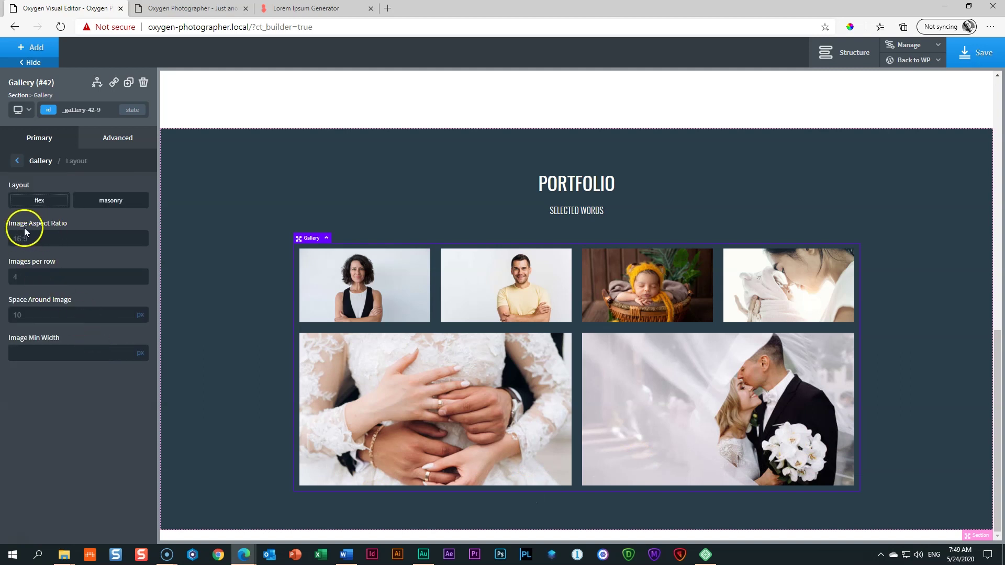
pyautogui.click(43, 237)
pyautogui.click(19, 240)
pyautogui.click(33, 241)
pyautogui.write('4:3')
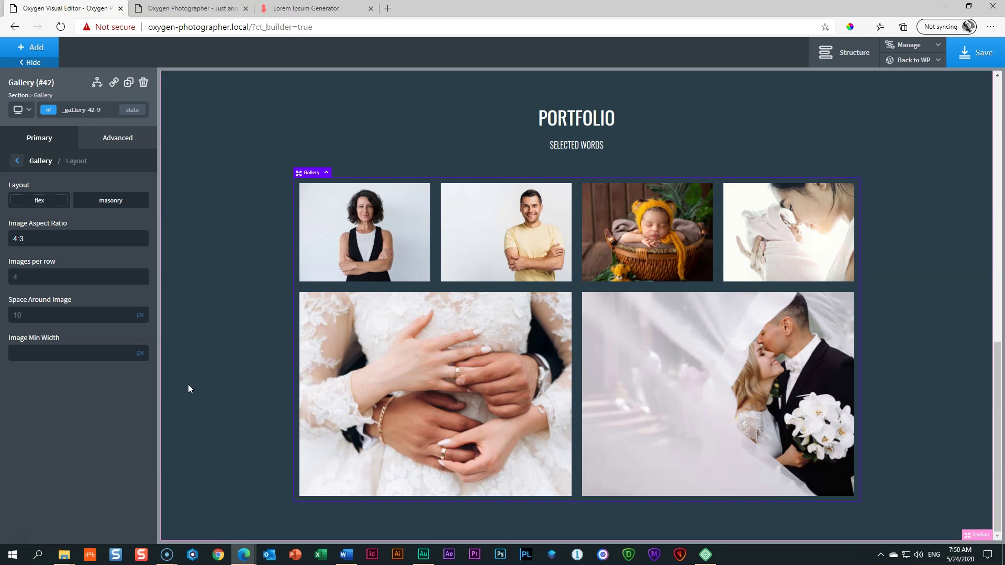
# Step: Set the gallery to show 4 images per row
pyautogui.click(13, 276)
pyautogui.write('3')
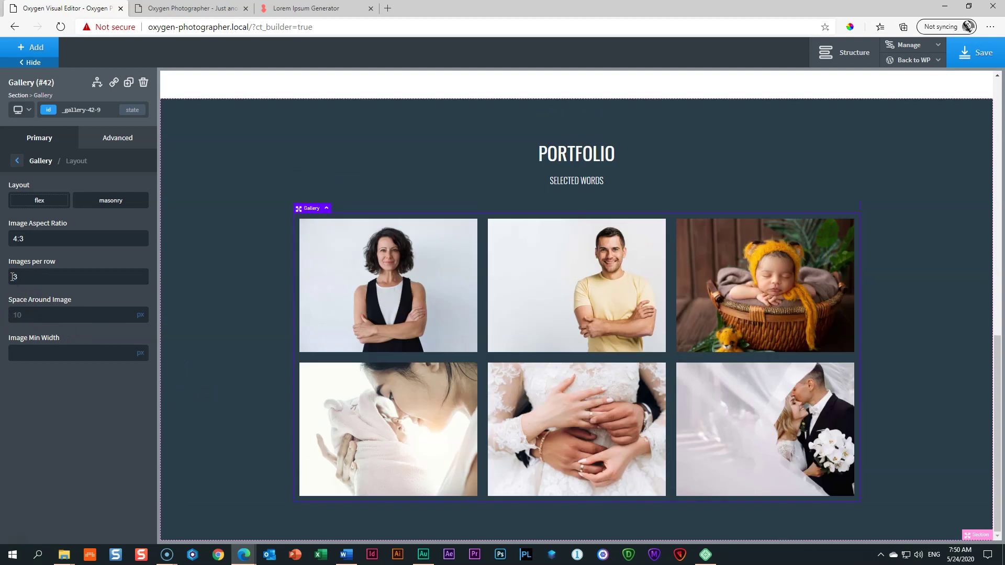
pyautogui.moveTo(24, 282); pyautogui.dragTo(12, 280)
pyautogui.write('5')
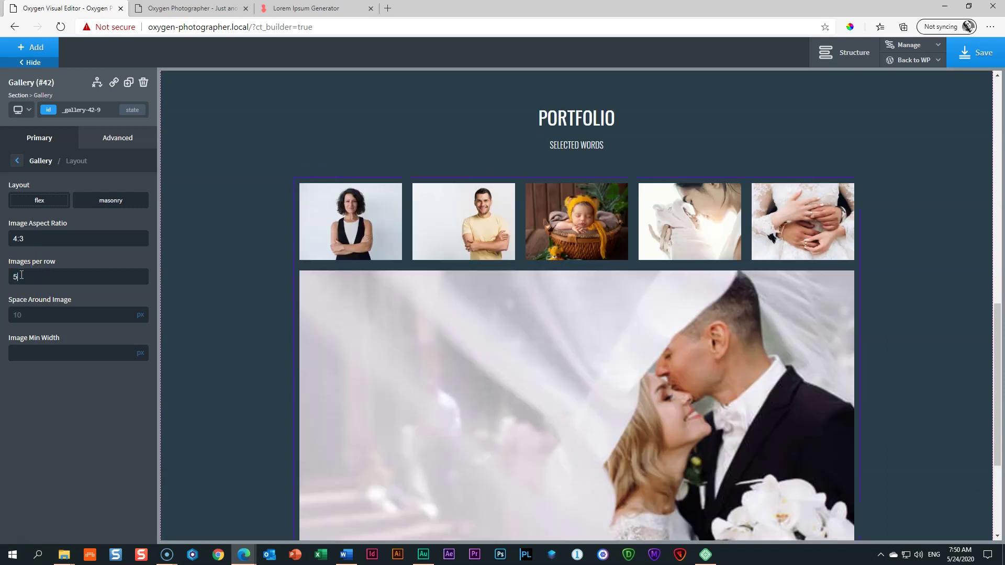
pyautogui.scroll(-3, 512, 442)
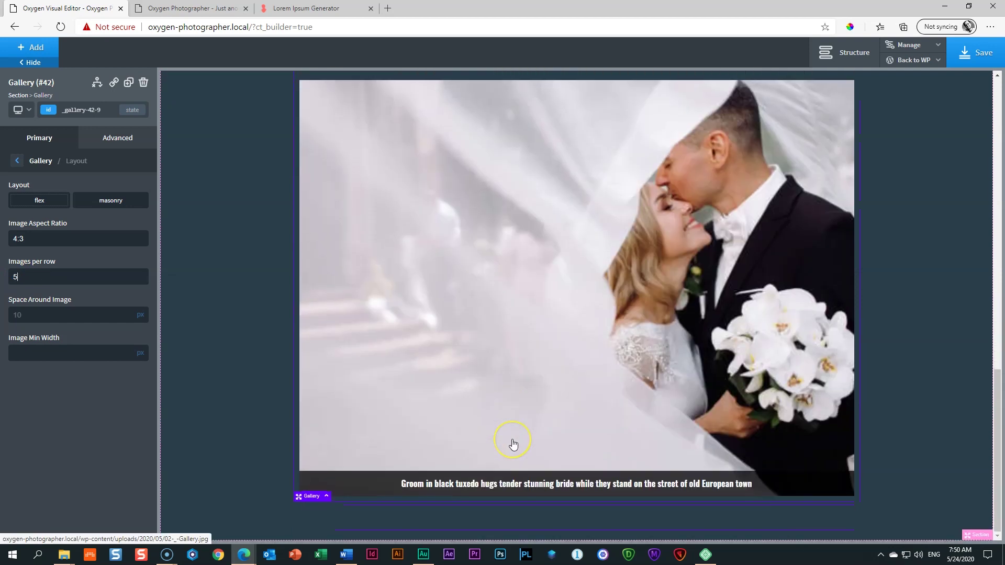
pyautogui.scroll(4, 512, 442)
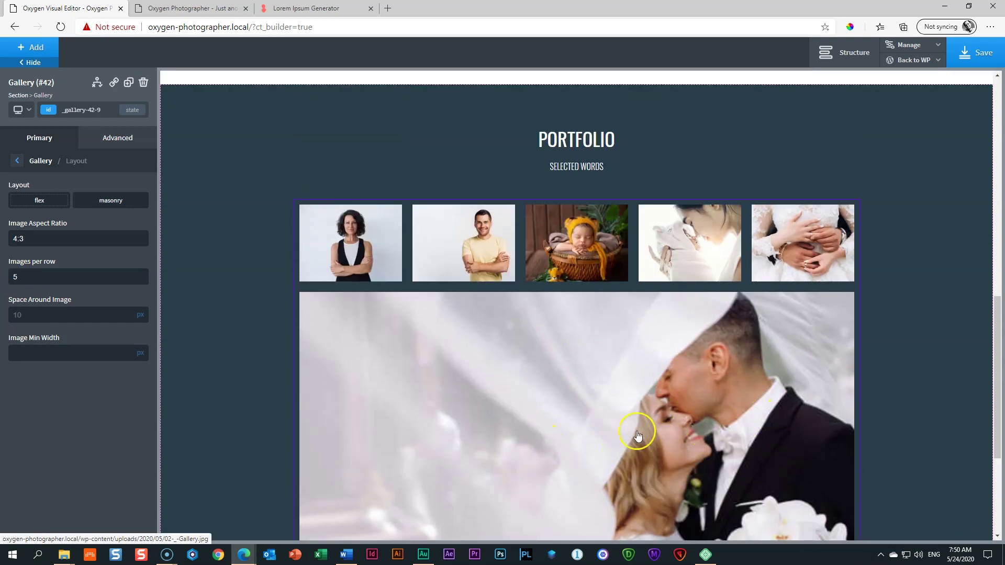
pyautogui.moveTo(18, 281); pyautogui.dragTo(4, 280)
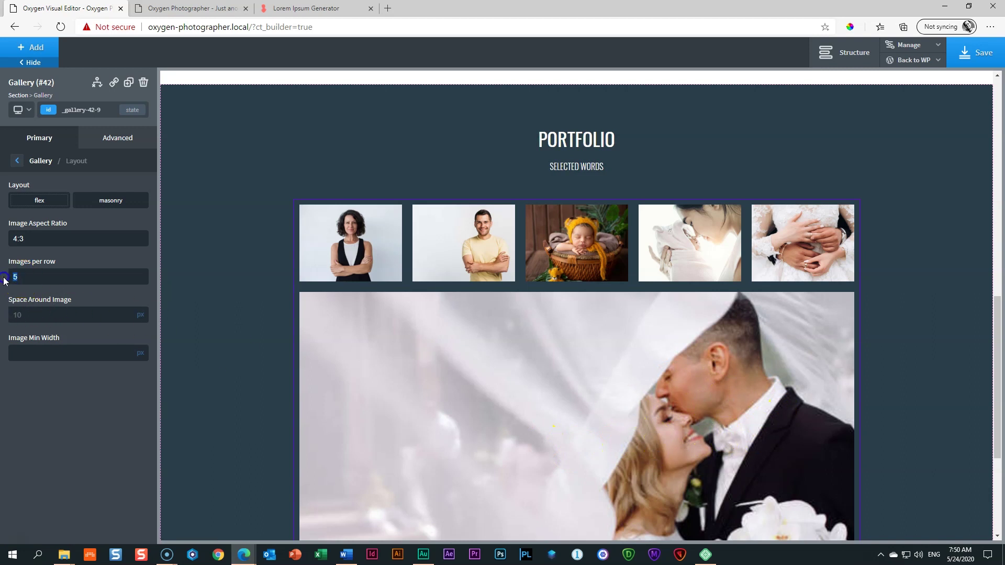
pyautogui.write('4')
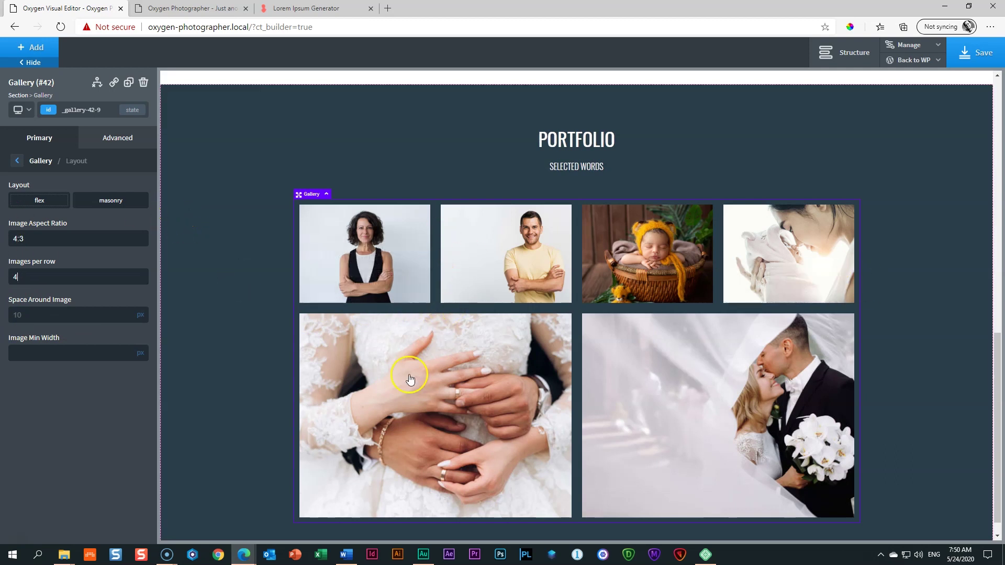
# Step: Make gallery images open in a lightbox and hide their captions
pyautogui.click(16, 161)
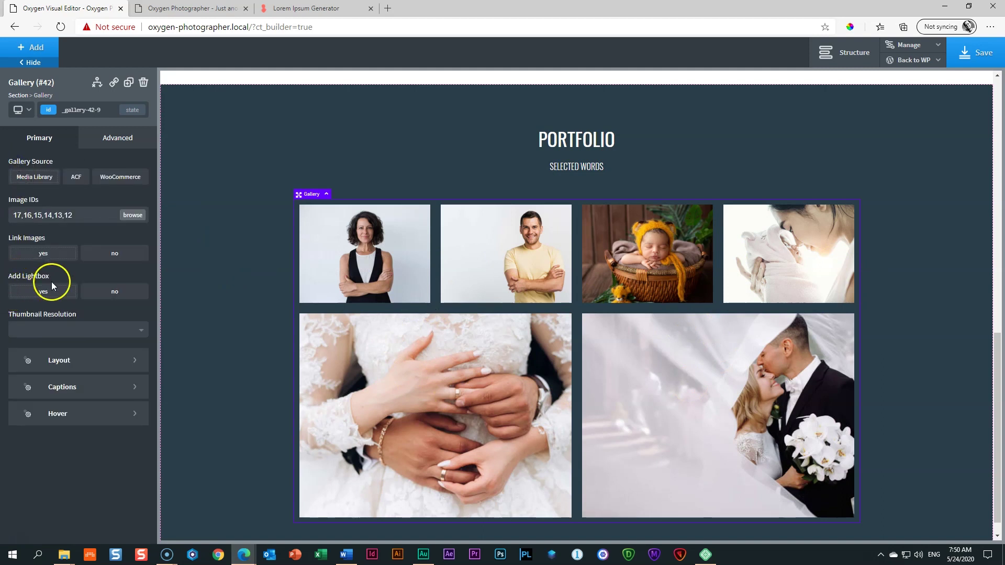
pyautogui.click(37, 293)
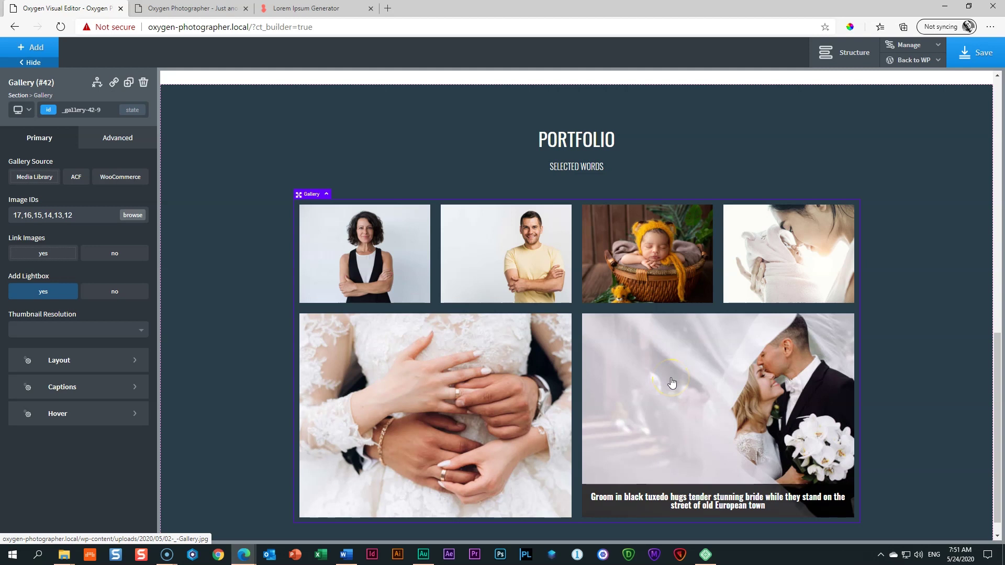
pyautogui.click(101, 390)
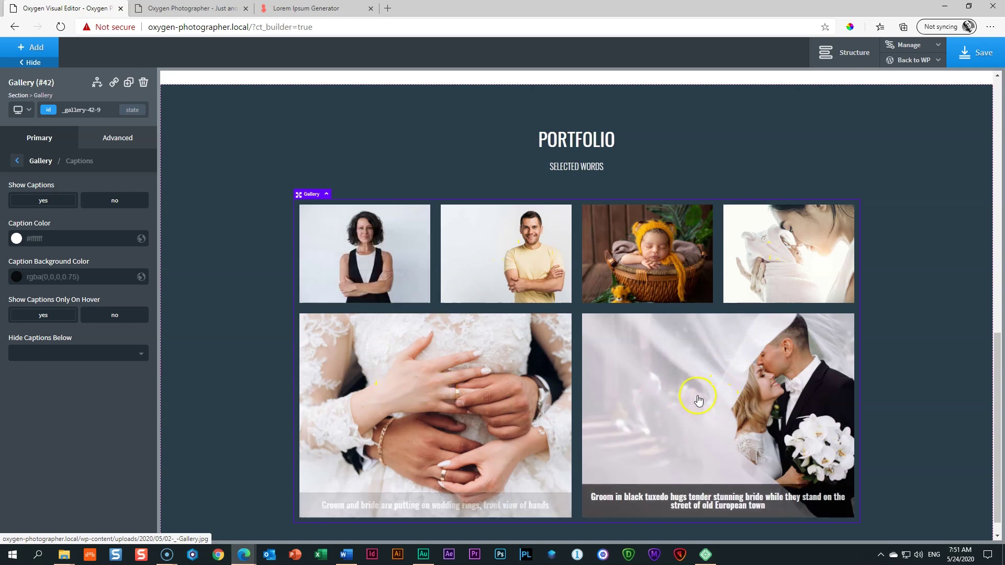
pyautogui.click(110, 201)
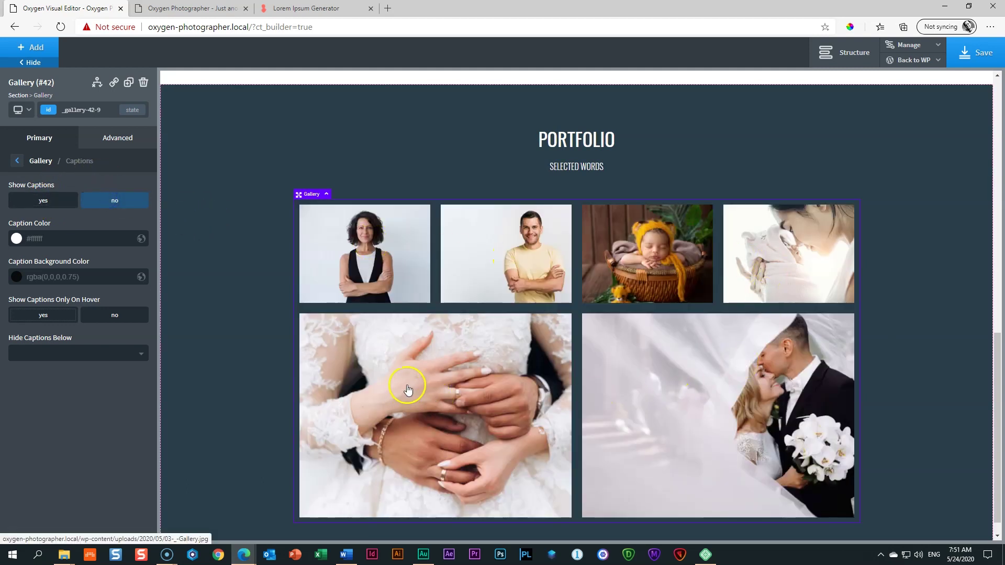
pyautogui.click(17, 162)
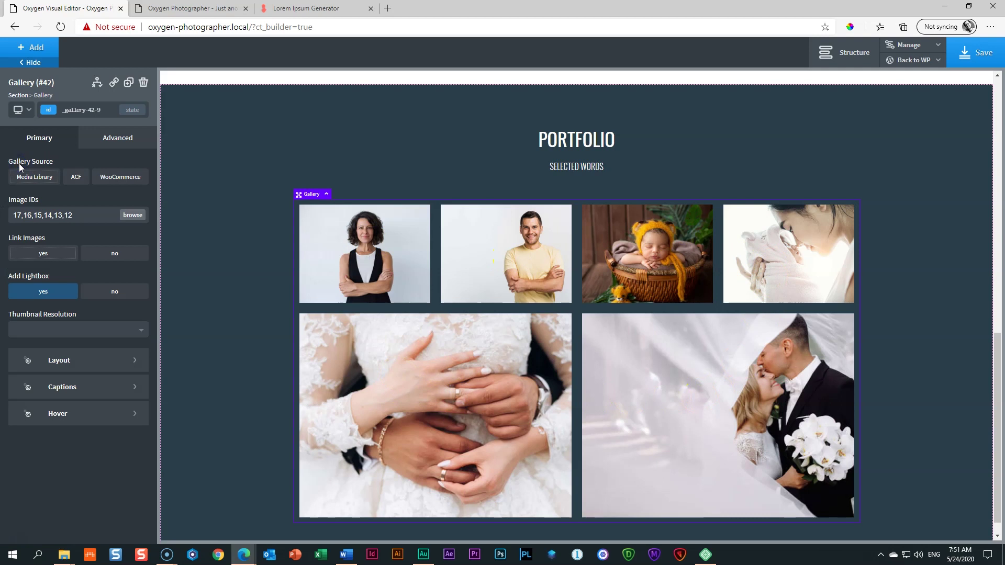
# Step: Set the gallery's hover image opacity to 0.6
pyautogui.click(50, 423)
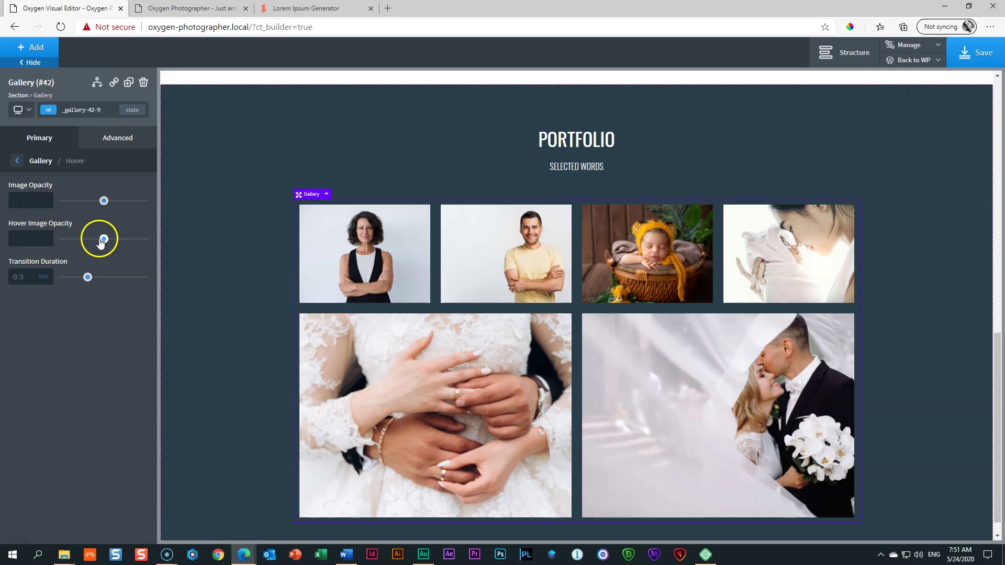
pyautogui.moveTo(105, 239); pyautogui.dragTo(114, 239)
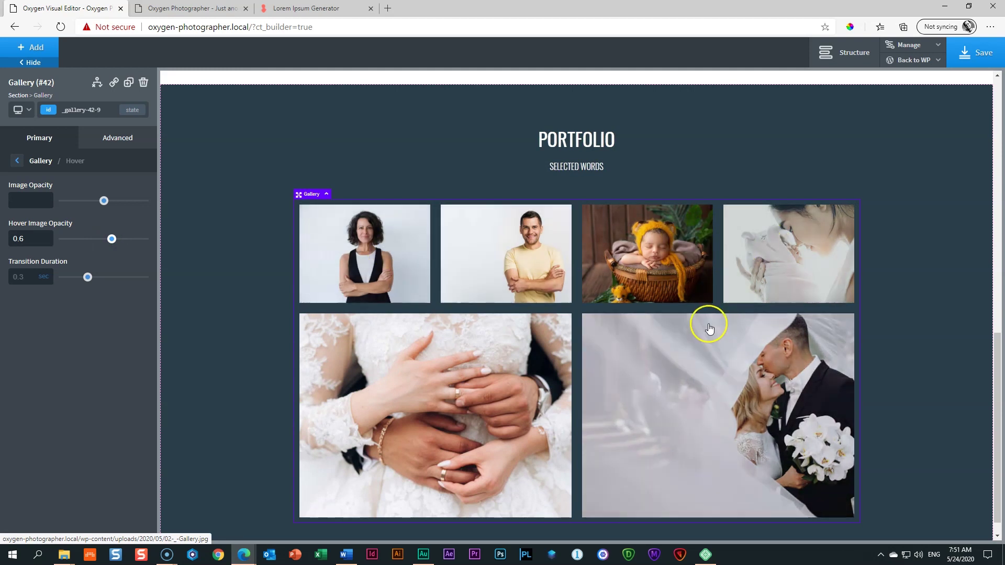
pyautogui.click(17, 162)
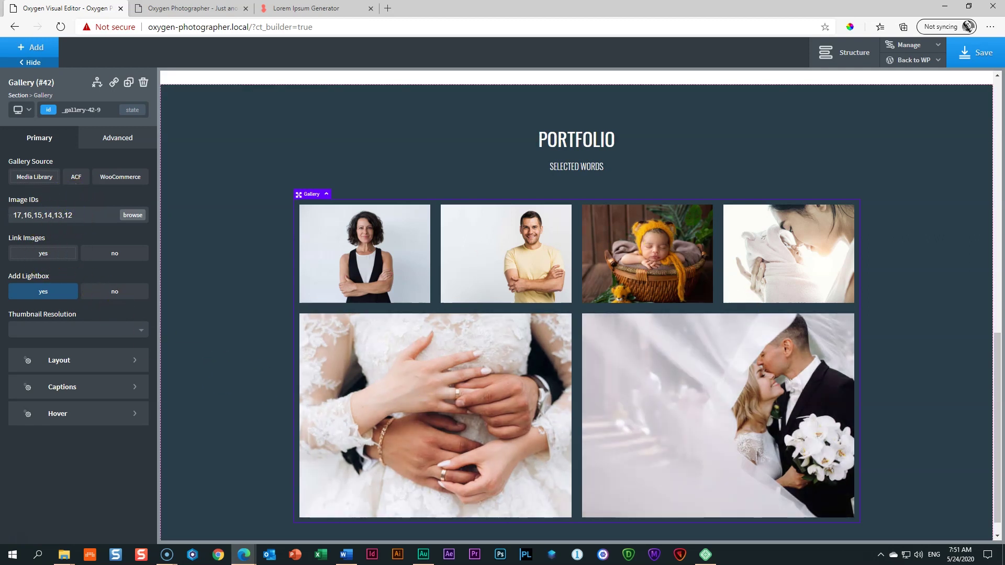
# Step: Change the gallery's image IDs to 12,13,15,14,16,17
pyautogui.click(86, 215)
pyautogui.hotkey('ctrl', 'a')
pyautogui.write('1')
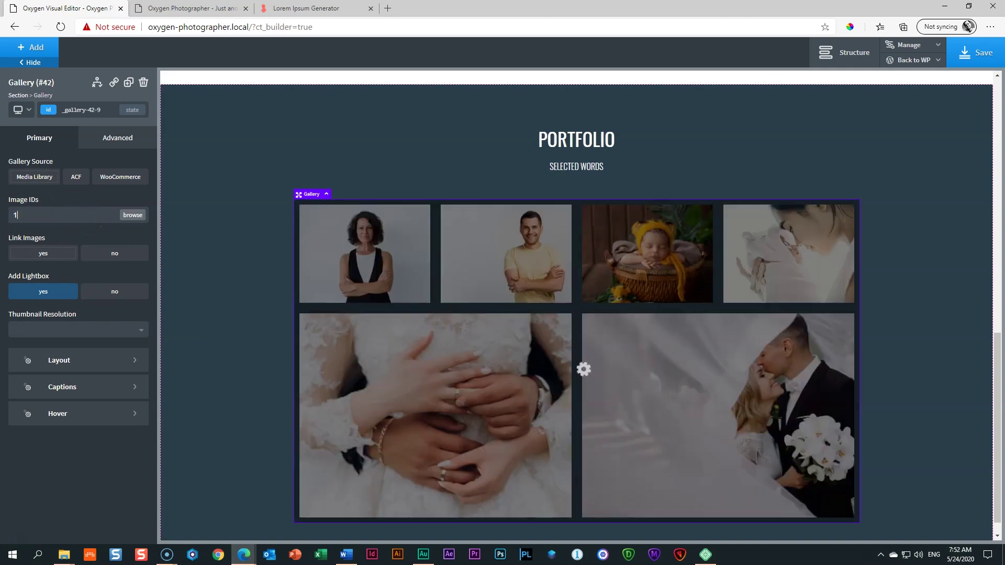
pyautogui.write('2,13')
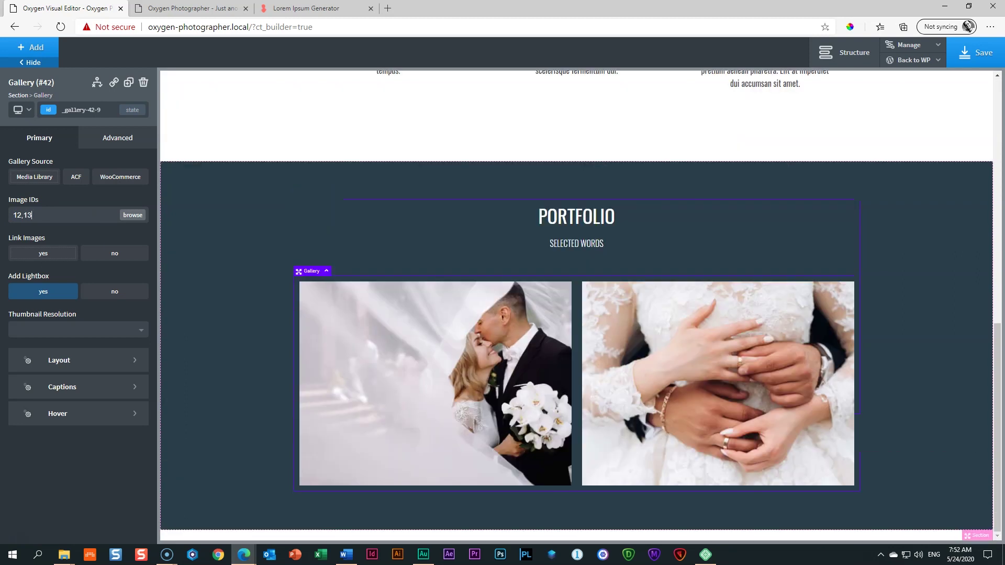
pyautogui.write(',15')
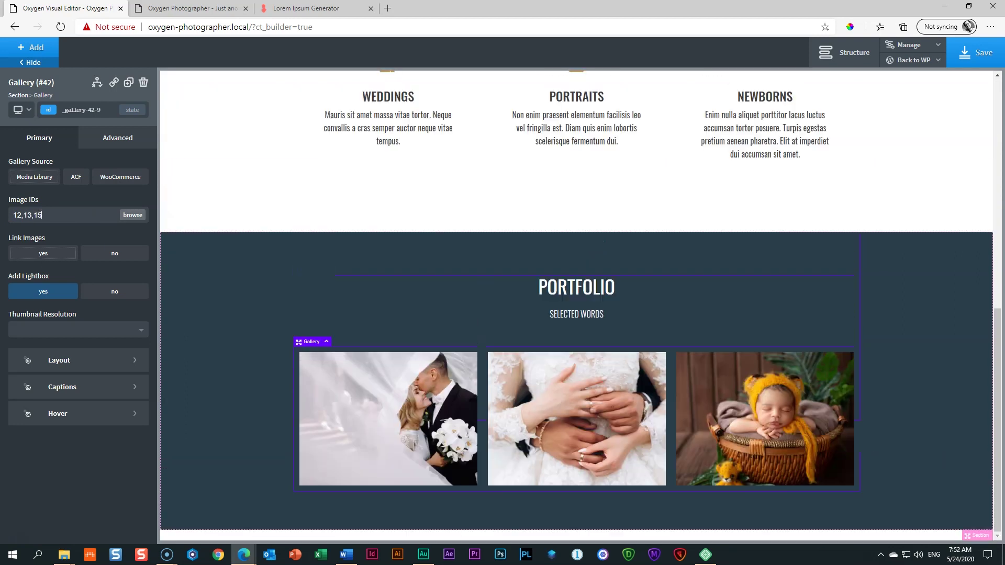
pyautogui.write(',16')
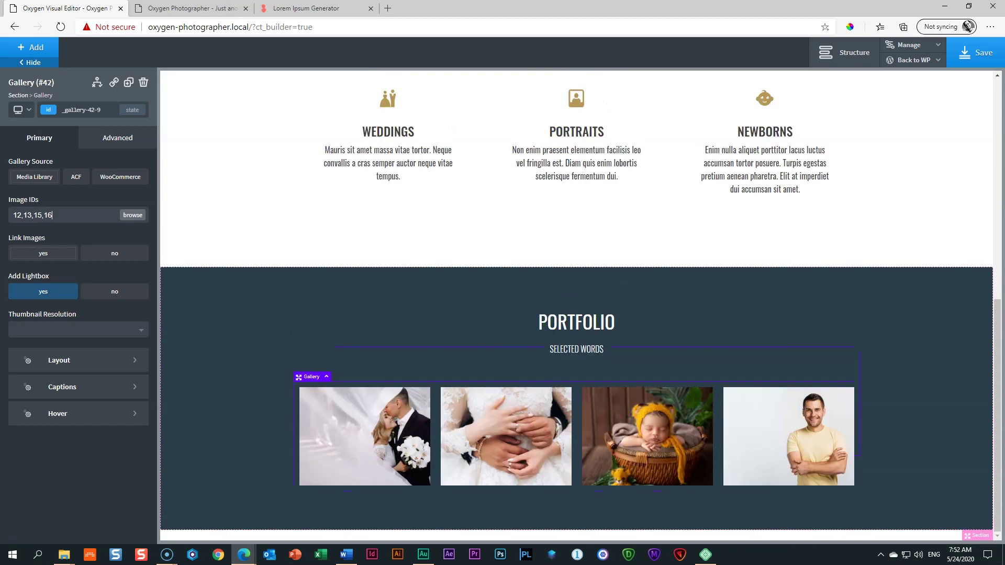
pyautogui.press('BackSpace')
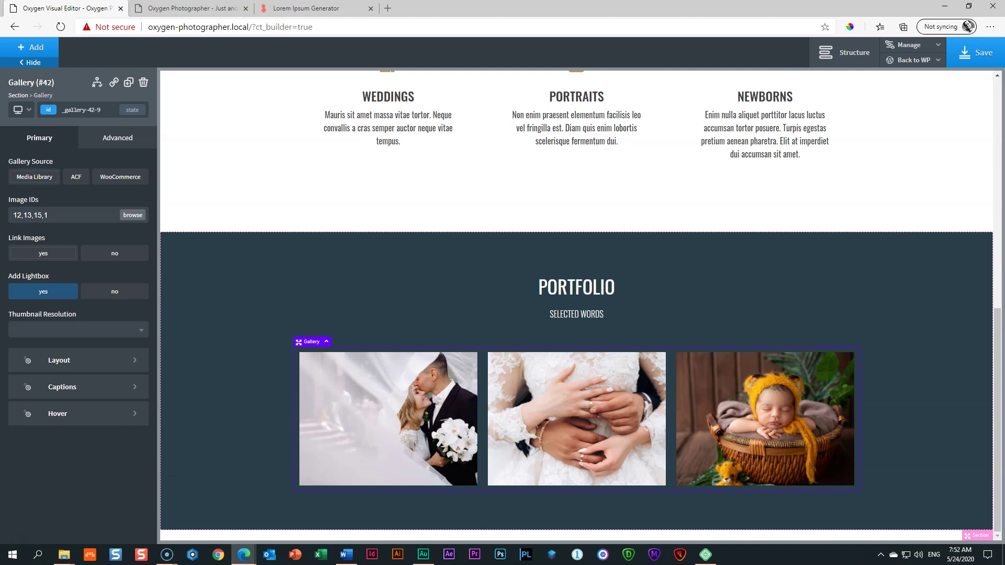
pyautogui.write('4')
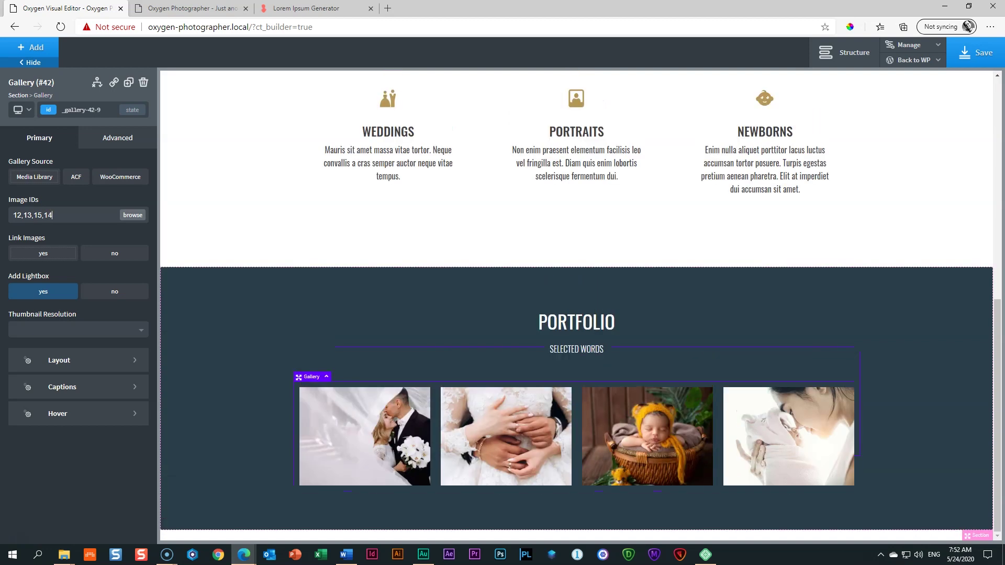
pyautogui.write(',16,17')
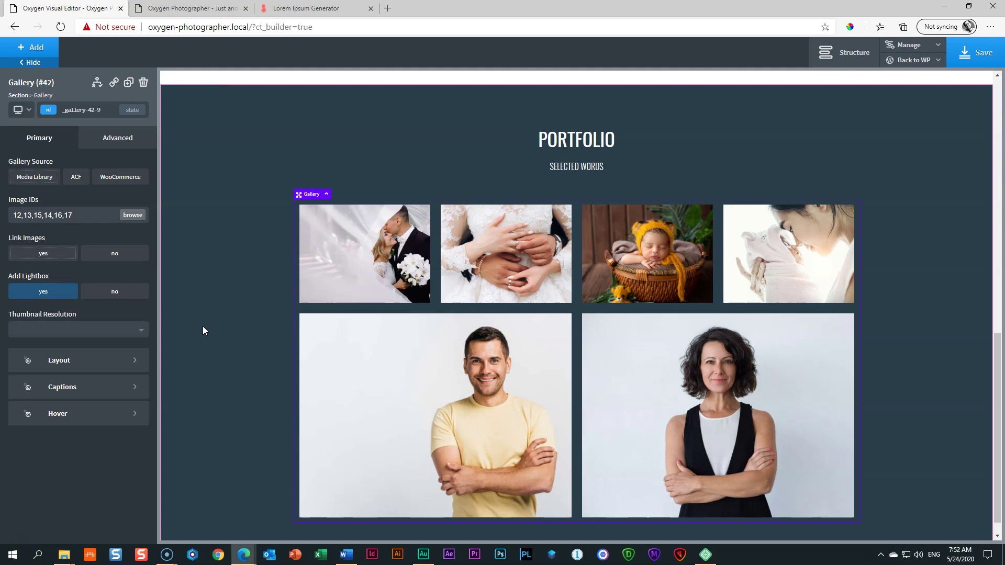
pyautogui.click(477, 256)
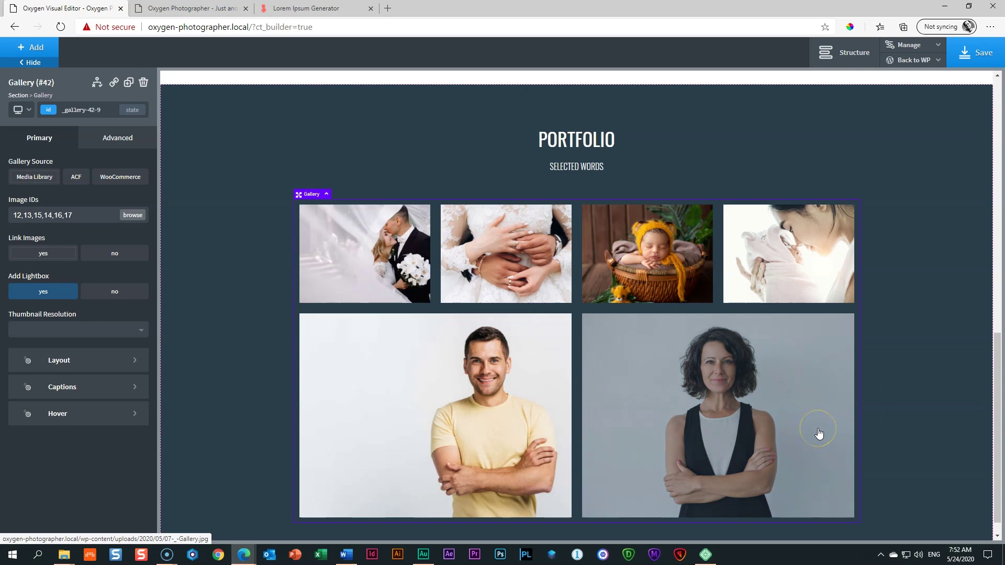
# Step: Save the page and view the live site in a new tab
pyautogui.click(975, 55)
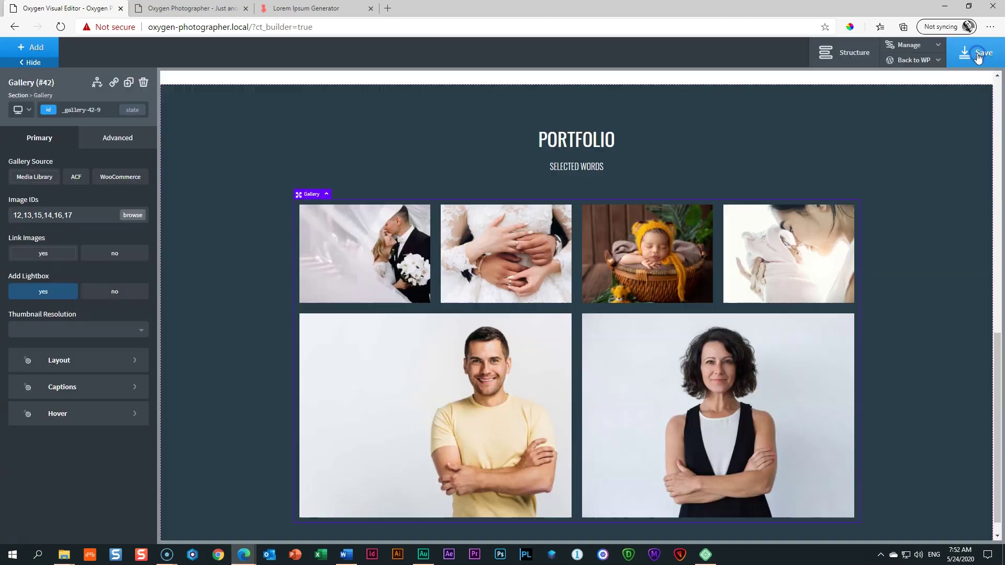
pyautogui.click(937, 61)
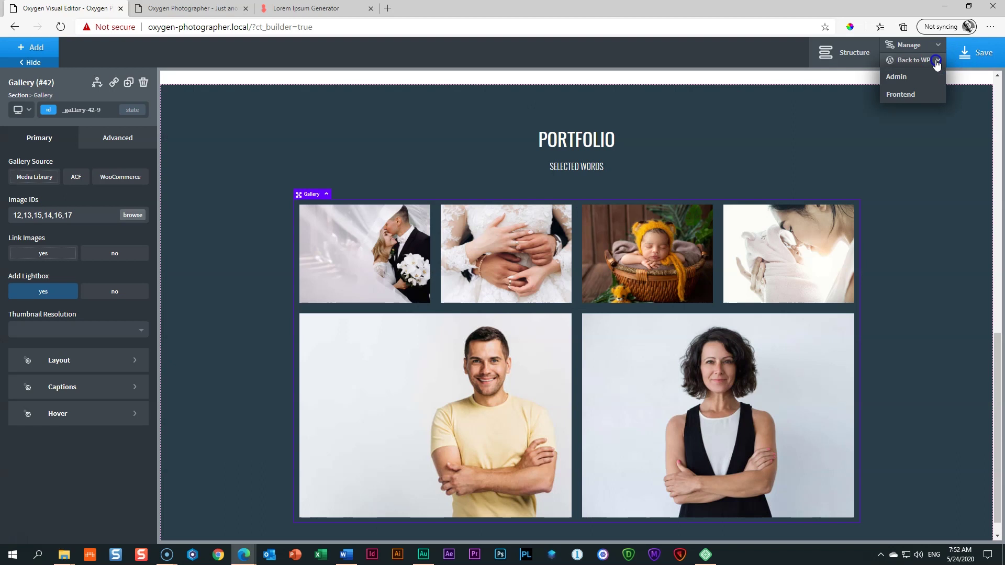
pyautogui.click(918, 100)
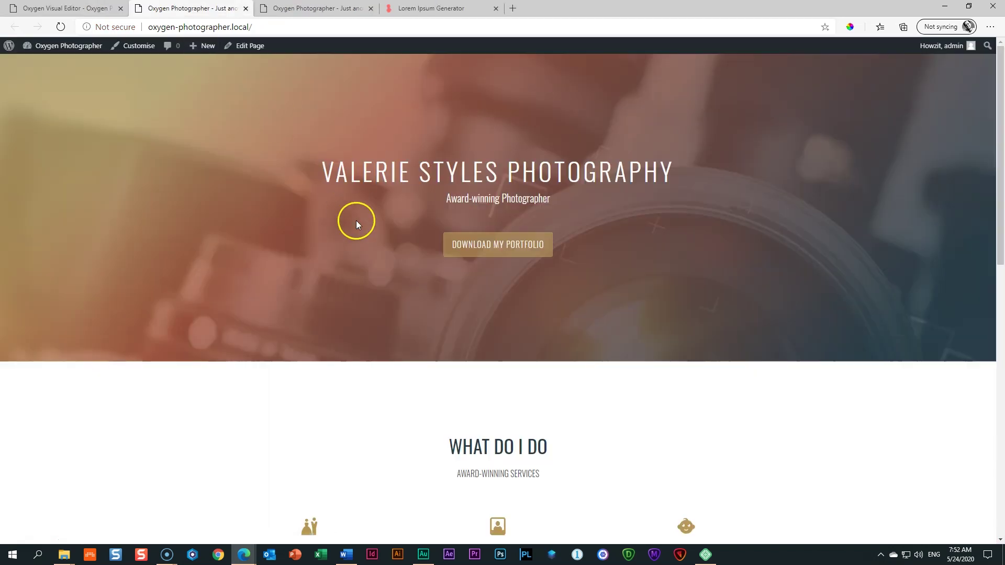
pyautogui.scroll(-7, 357, 205)
pyautogui.scroll(2, 361, 197)
pyautogui.scroll(-5, 361, 198)
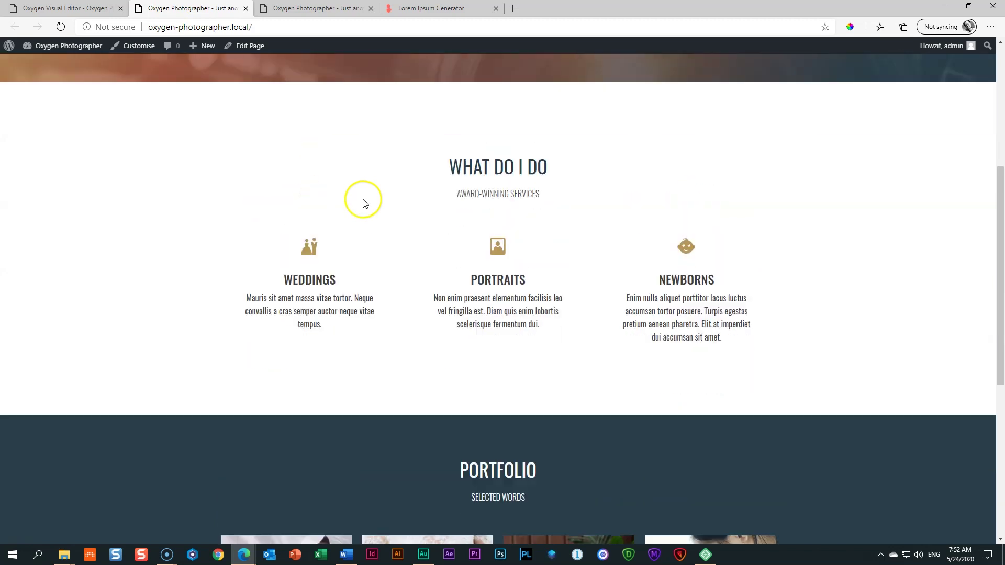
pyautogui.scroll(-2, 365, 204)
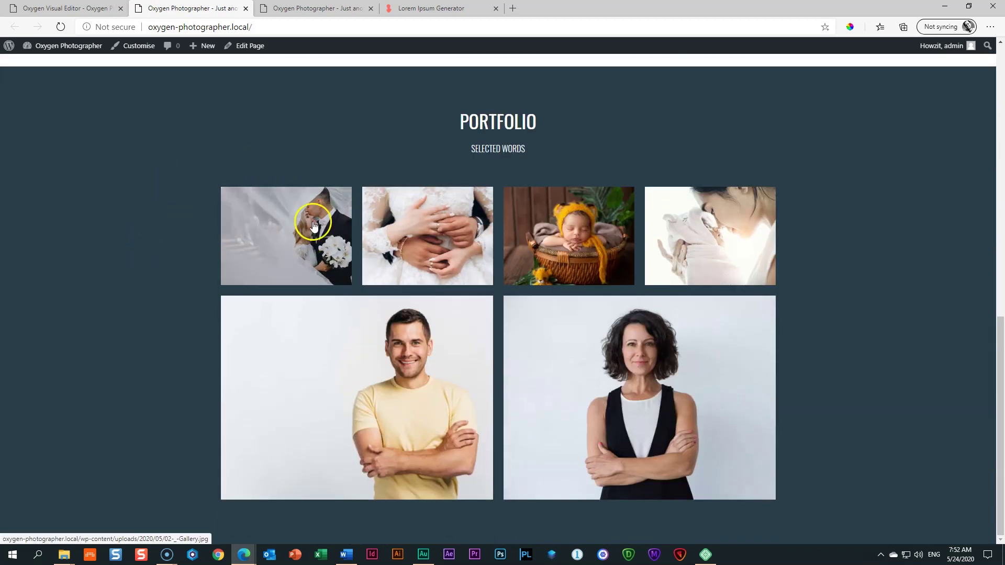
pyautogui.click(296, 226)
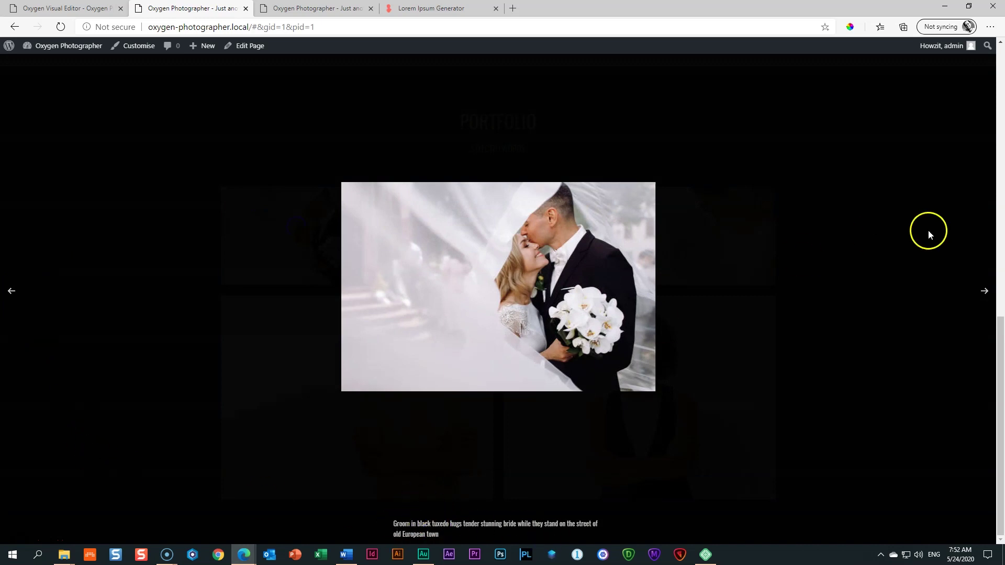
pyautogui.click(984, 292)
pyautogui.click(984, 291)
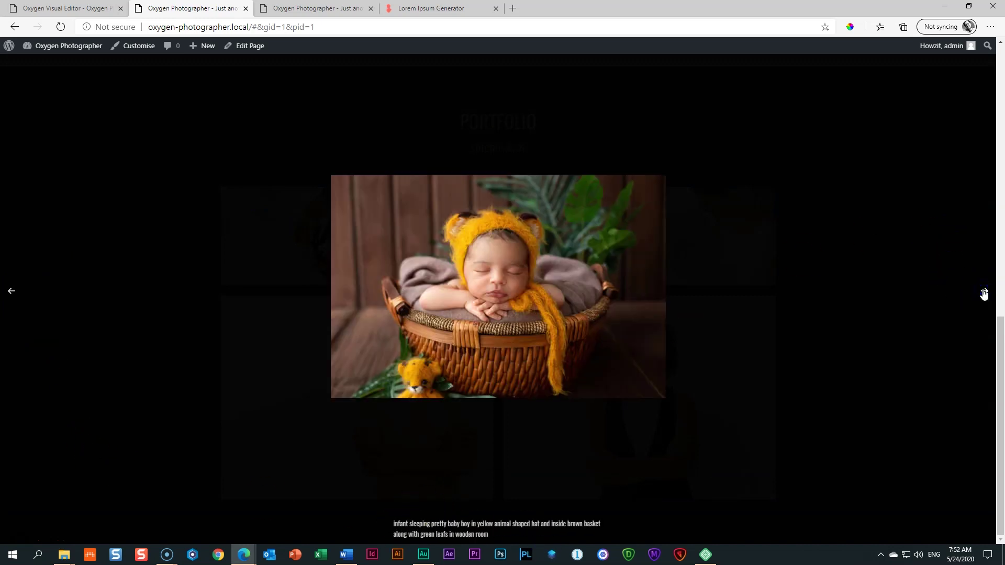
pyautogui.click(985, 291)
pyautogui.click(984, 291)
pyautogui.click(985, 291)
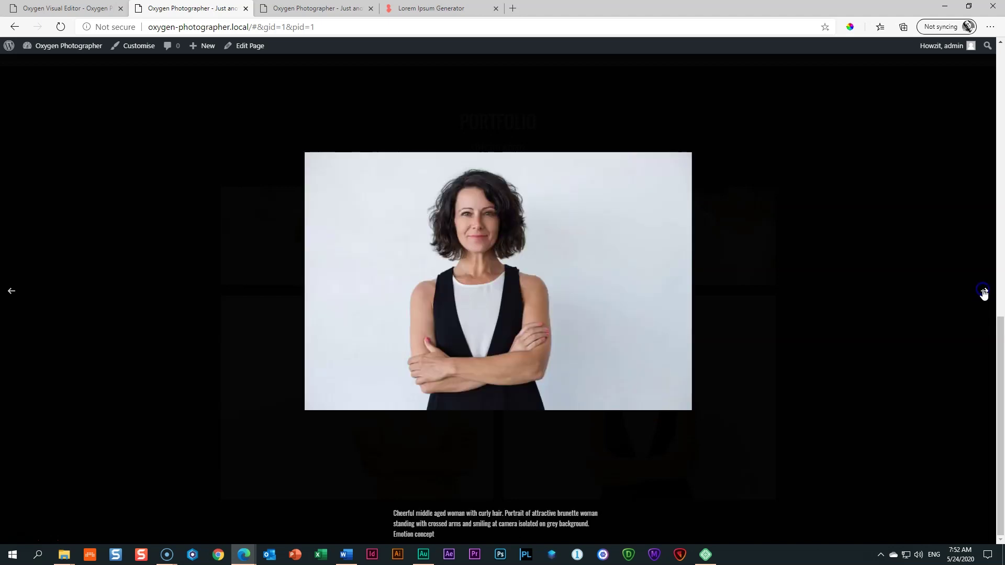
pyautogui.click(984, 291)
pyautogui.click(984, 292)
pyautogui.click(984, 291)
pyautogui.click(984, 291)
pyautogui.click(984, 291)
pyautogui.click(919, 298)
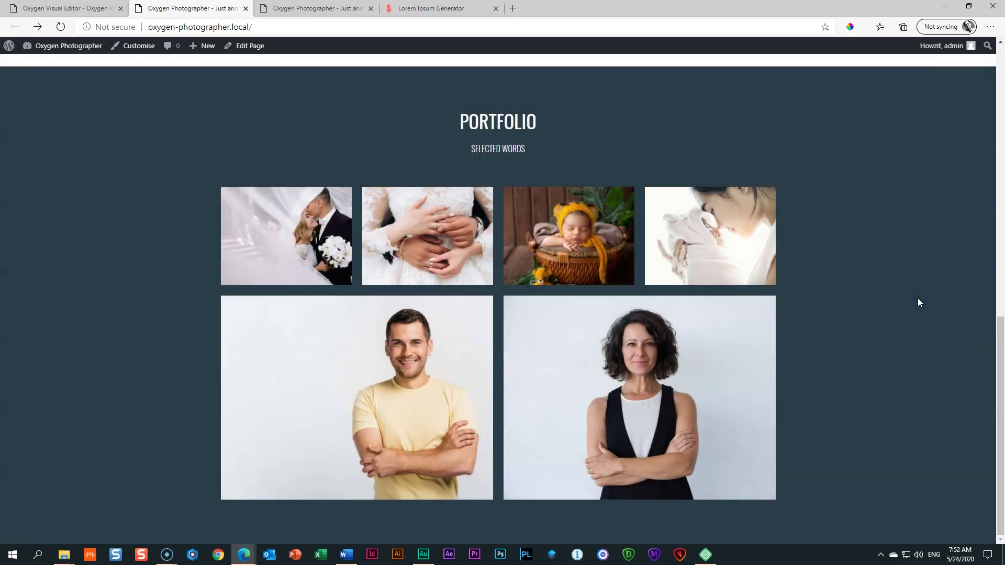
pyautogui.scroll(10, 919, 297)
pyautogui.scroll(-8, 918, 297)
pyautogui.scroll(-2, 918, 303)
pyautogui.scroll(4, 919, 303)
pyautogui.scroll(-4, 918, 303)
pyautogui.click(488, 113)
pyautogui.scroll(6, 800, 423)
# Step: Select the Portfolio section and set its top container padding to 100 px
pyautogui.click(89, 8)
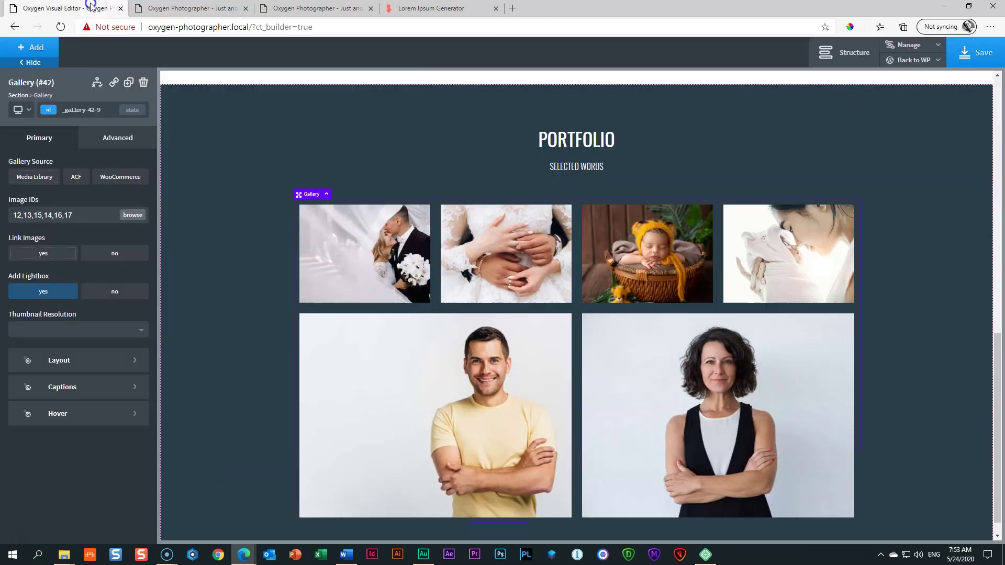
pyautogui.click(543, 105)
pyautogui.moveTo(353, 106); pyautogui.dragTo(348, 130)
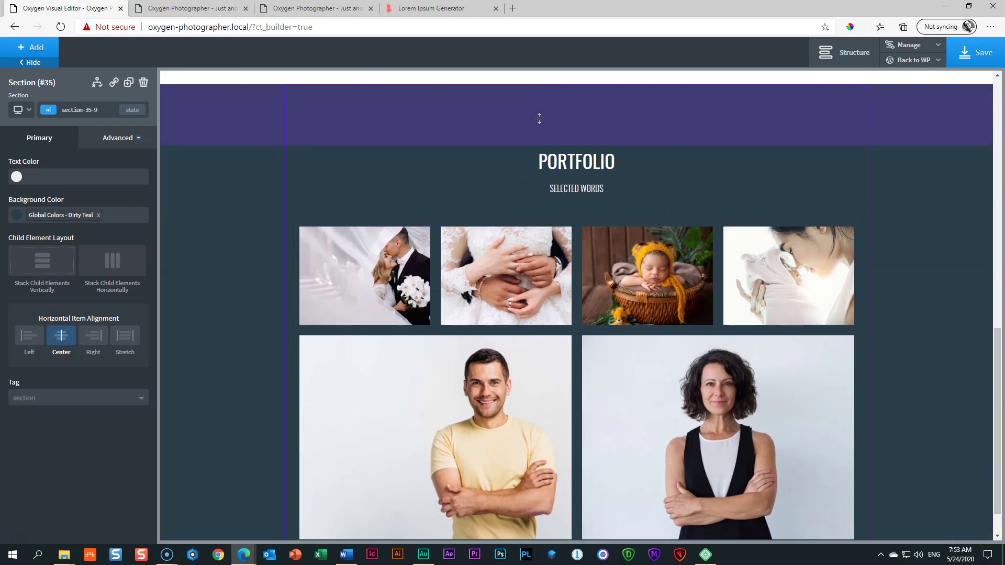
pyautogui.click(116, 138)
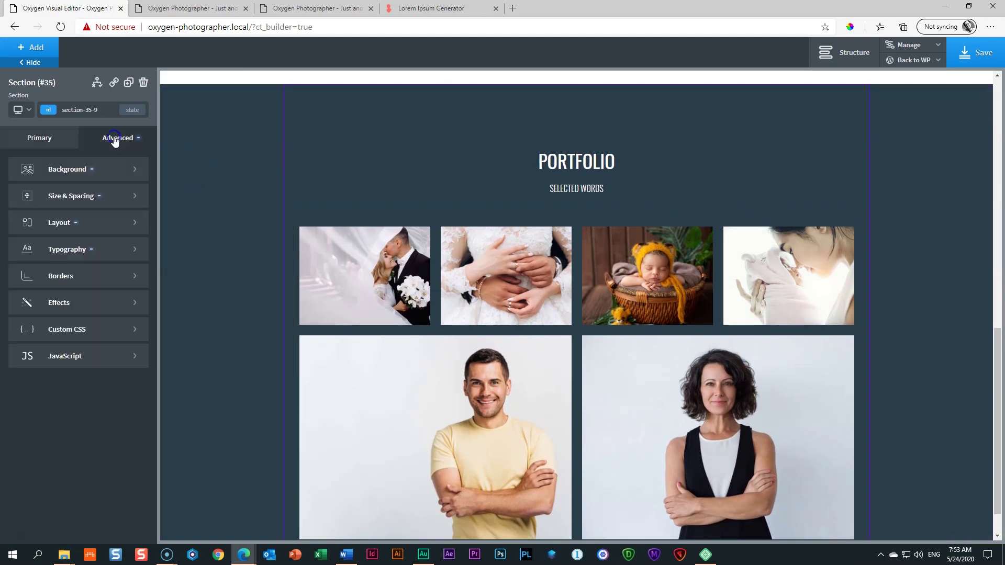
pyautogui.click(67, 197)
pyautogui.doubleClick(73, 199)
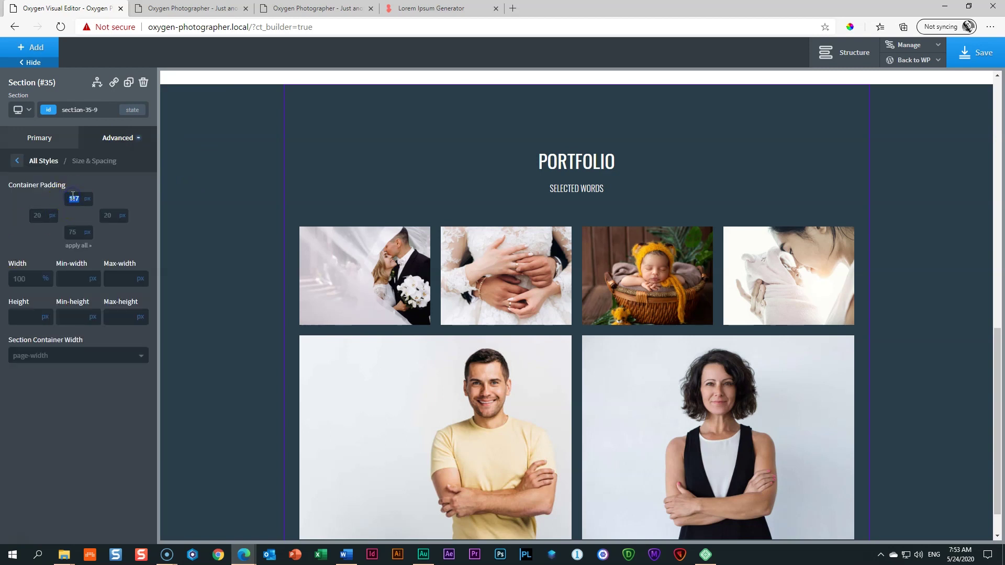
pyautogui.write('150')
pyautogui.click(73, 233)
pyautogui.doubleClick(73, 234)
pyautogui.click(74, 198)
pyautogui.doubleClick(74, 197)
pyautogui.write('100')
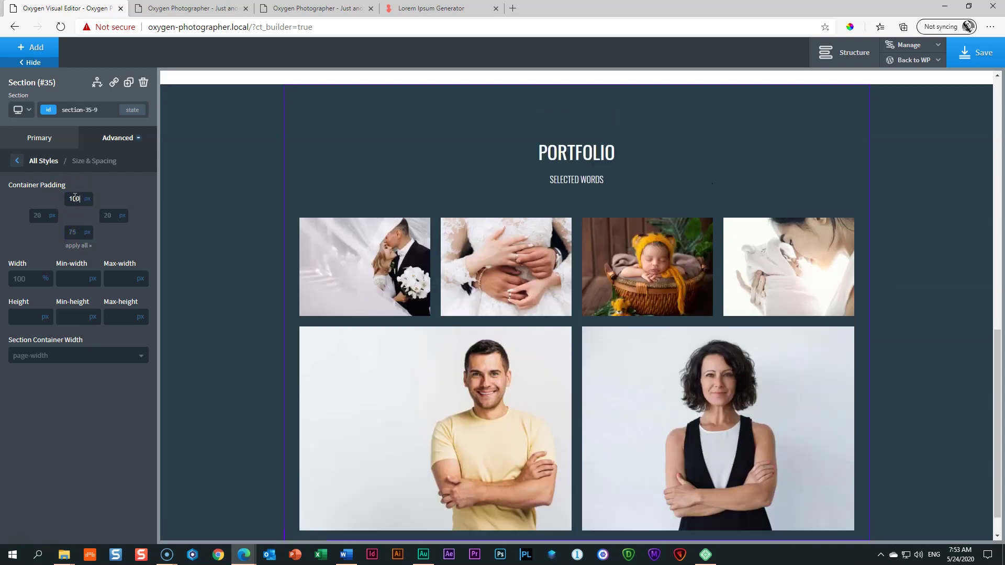
# Step: Set the section's bottom padding to 100 px and save the page
pyautogui.click(74, 234)
pyautogui.doubleClick(74, 234)
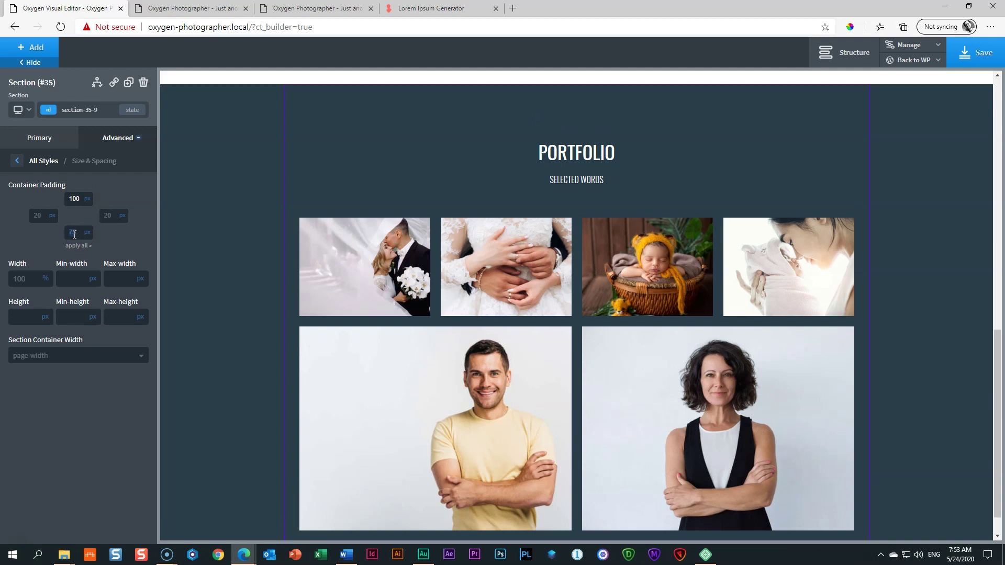
pyautogui.click(948, 312)
pyautogui.scroll(-1, 957, 322)
pyautogui.scroll(5, 959, 322)
pyautogui.scroll(-5, 958, 325)
pyautogui.click(74, 230)
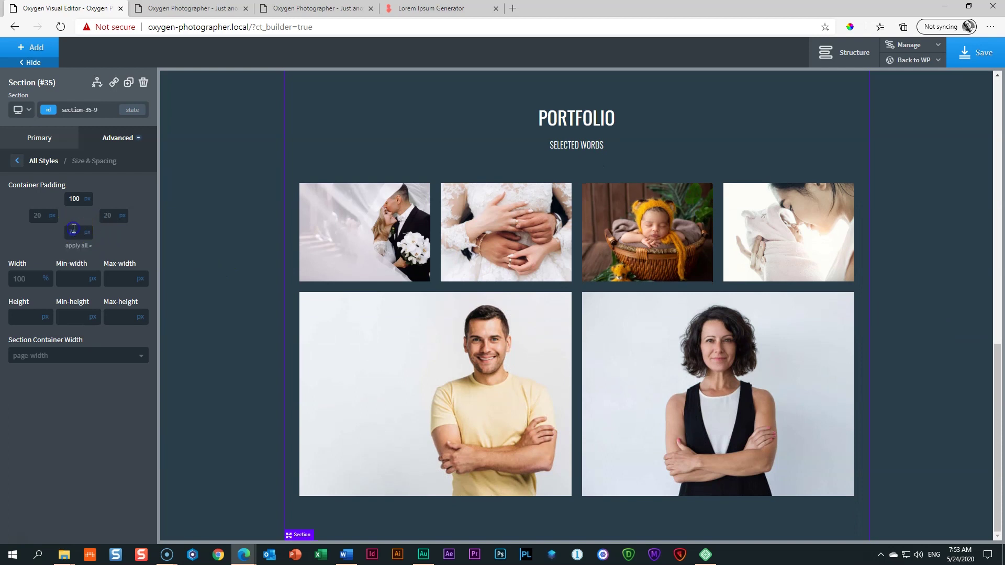
pyautogui.write('100')
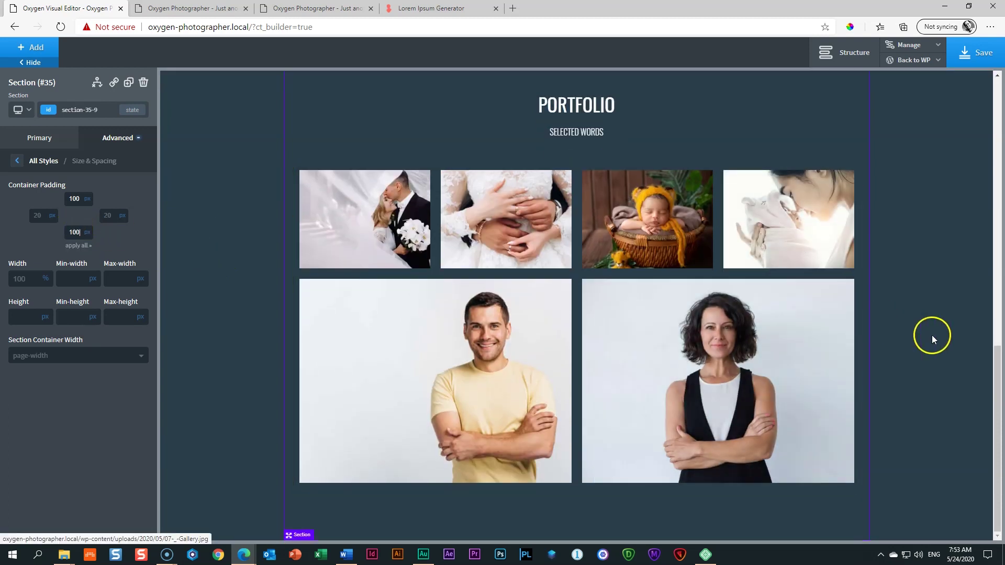
pyautogui.scroll(4, 932, 335)
pyautogui.scroll(-4, 932, 335)
pyautogui.scroll(3, 934, 348)
pyautogui.scroll(-3, 935, 359)
pyautogui.scroll(1, 935, 360)
pyautogui.scroll(-1, 935, 360)
pyautogui.click(990, 57)
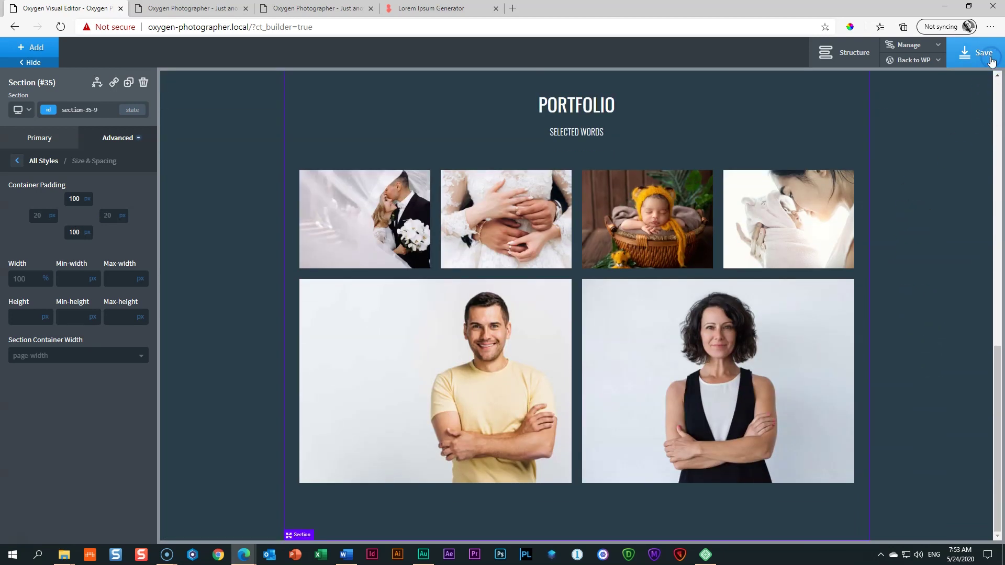
# Step: Preview the page at the 1120px, 992px and 768px breakpoints
pyautogui.click(22, 110)
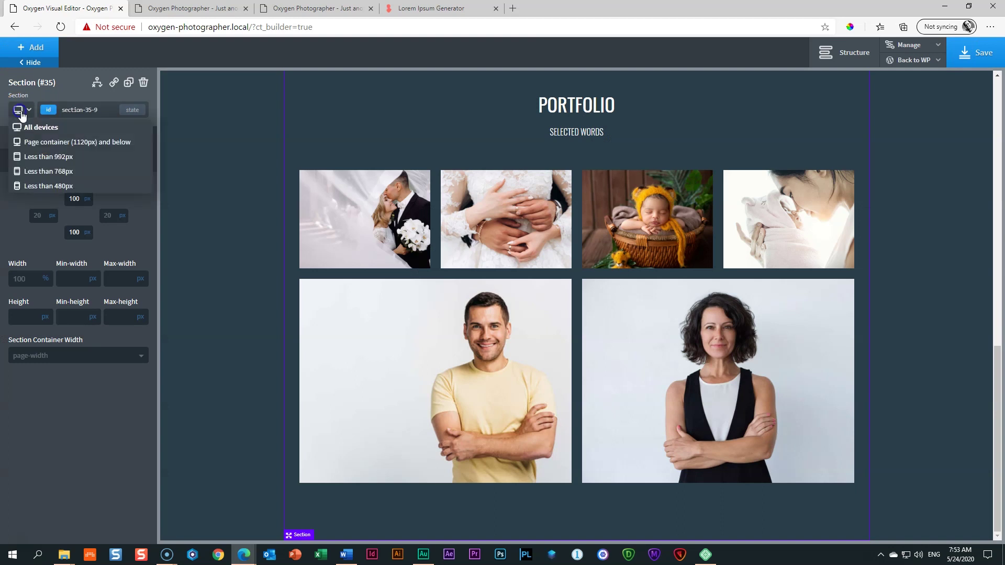
pyautogui.click(25, 143)
pyautogui.click(21, 110)
pyautogui.click(22, 157)
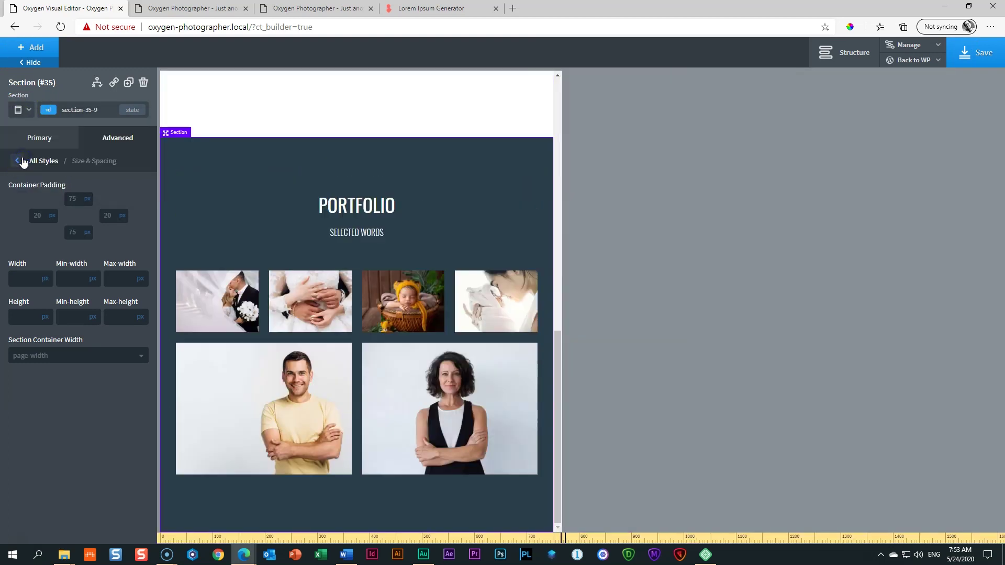
pyautogui.click(21, 110)
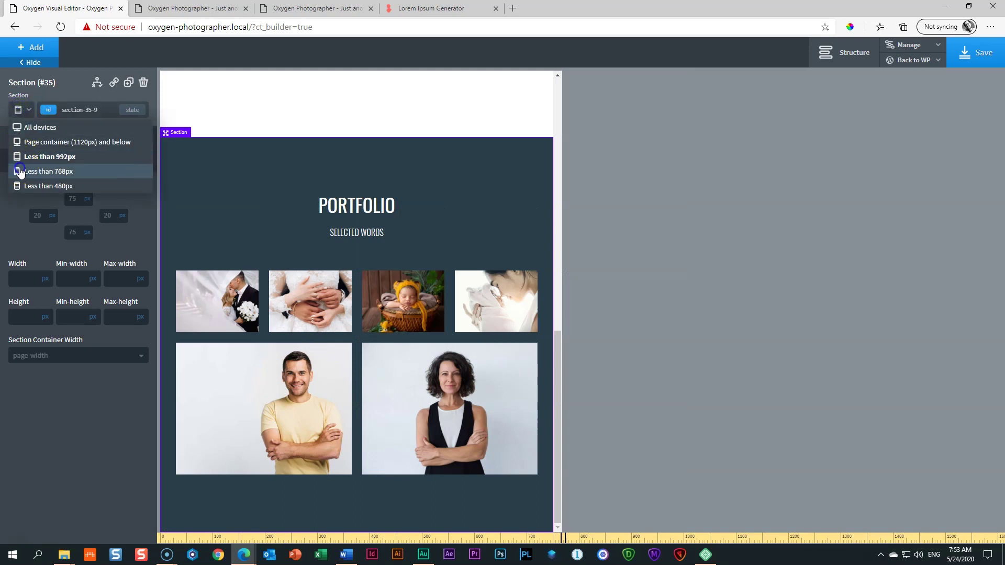
pyautogui.click(20, 171)
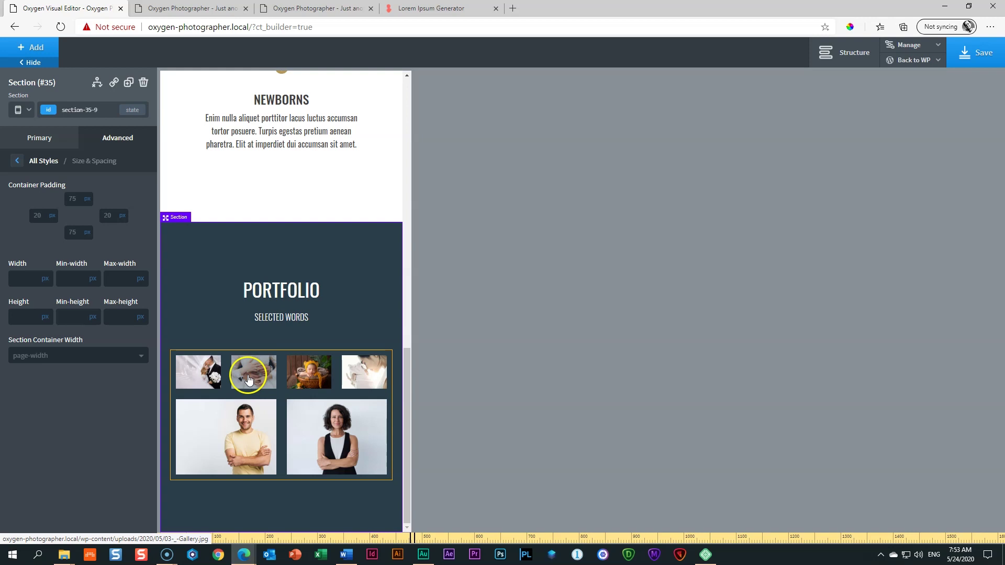
# Step: Set the portfolio gallery to 2 images per row for screens under 480px
pyautogui.click(247, 391)
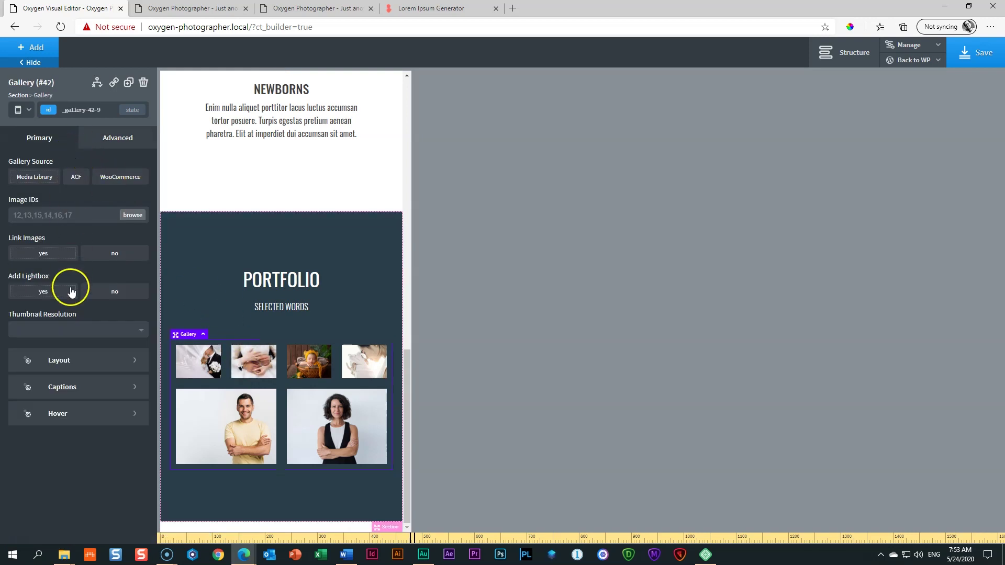
pyautogui.click(63, 362)
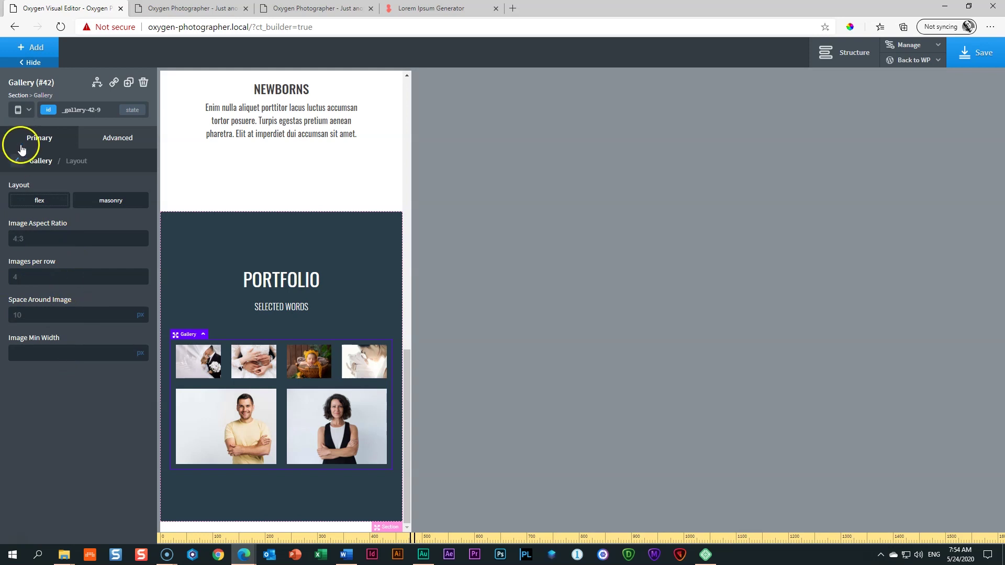
pyautogui.click(22, 111)
pyautogui.click(35, 191)
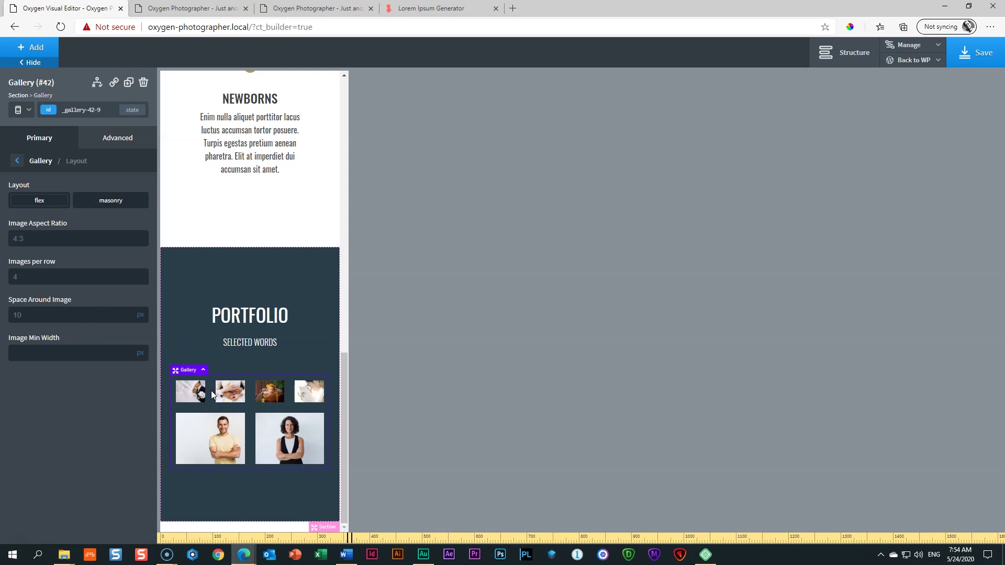
pyautogui.click(26, 110)
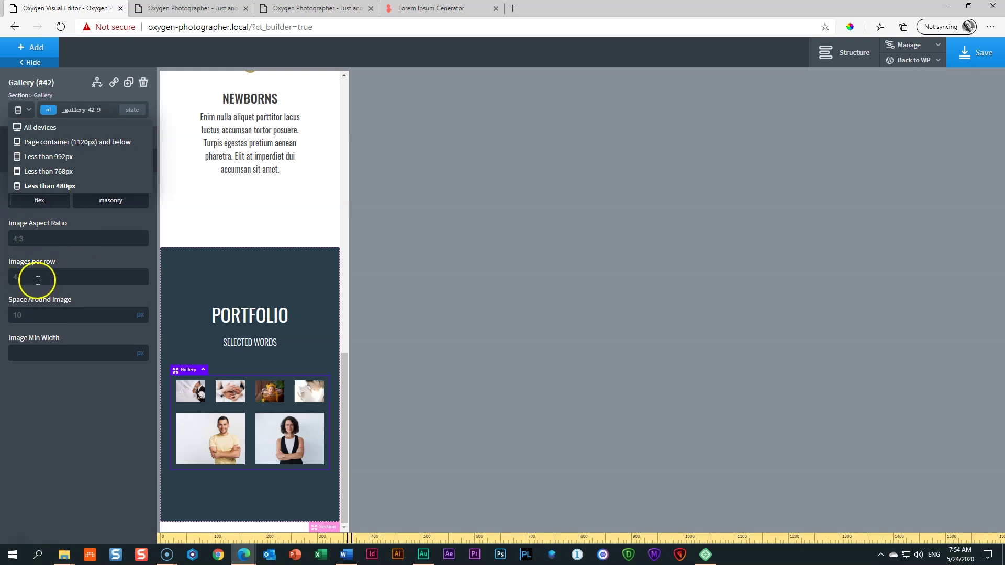
pyautogui.click(41, 257)
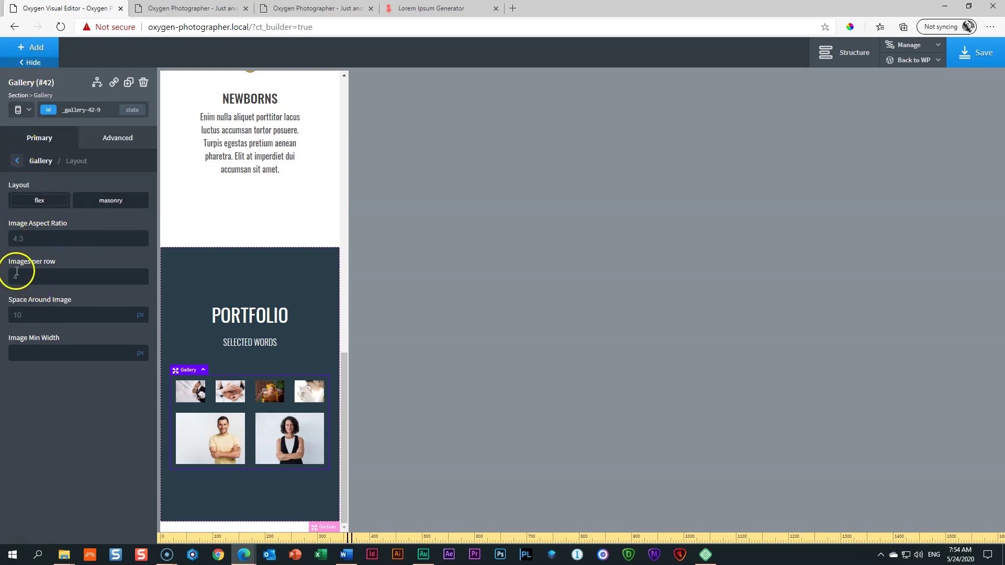
pyautogui.hotkey('ctrl', 'a')
pyautogui.write('2')
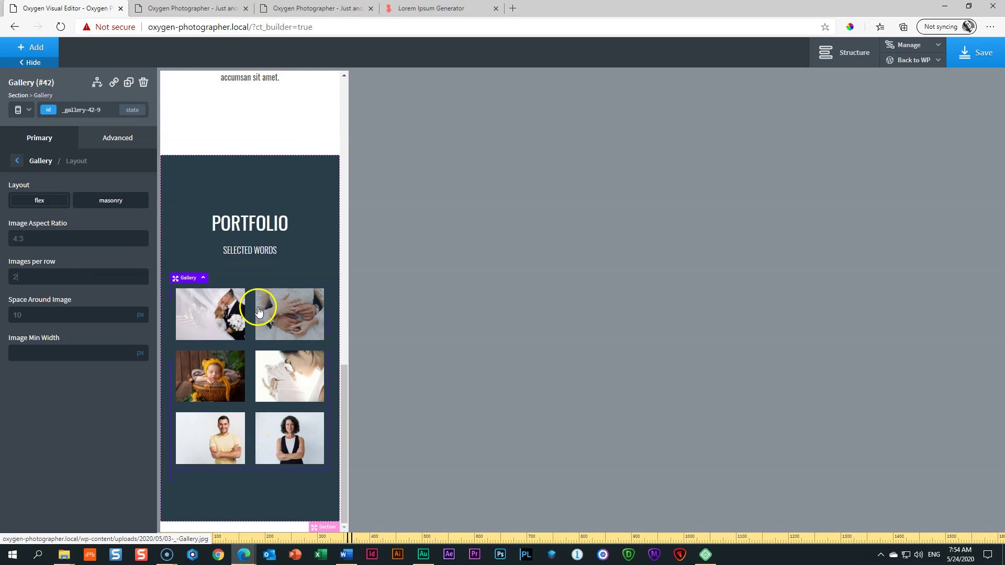
pyautogui.click(29, 111)
# Step: At full width, set the gallery back to 4 images per row, save, and select the portfolio section
pyautogui.click(27, 128)
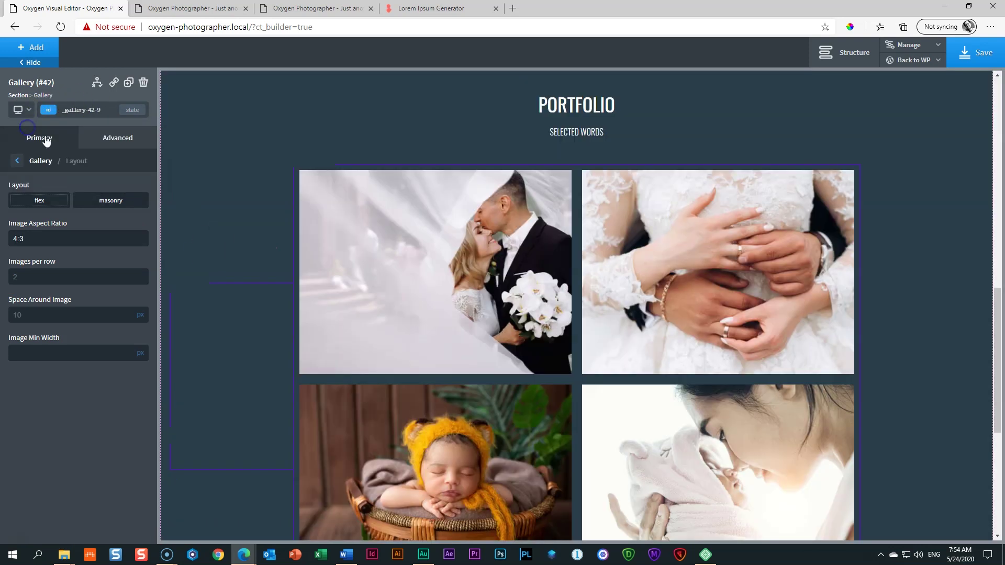
pyautogui.scroll(-6, 690, 408)
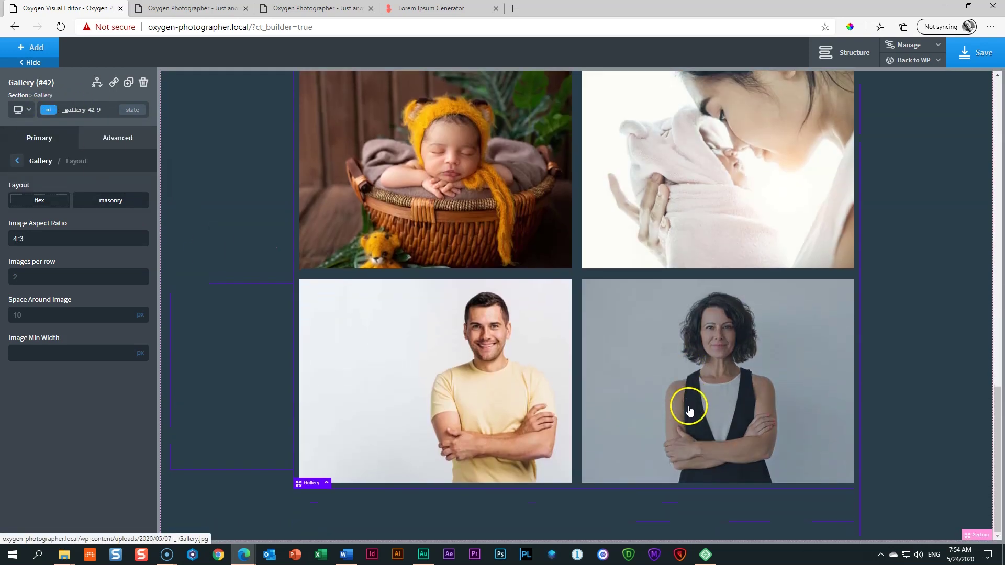
pyautogui.scroll(7, 689, 406)
pyautogui.scroll(4, 688, 406)
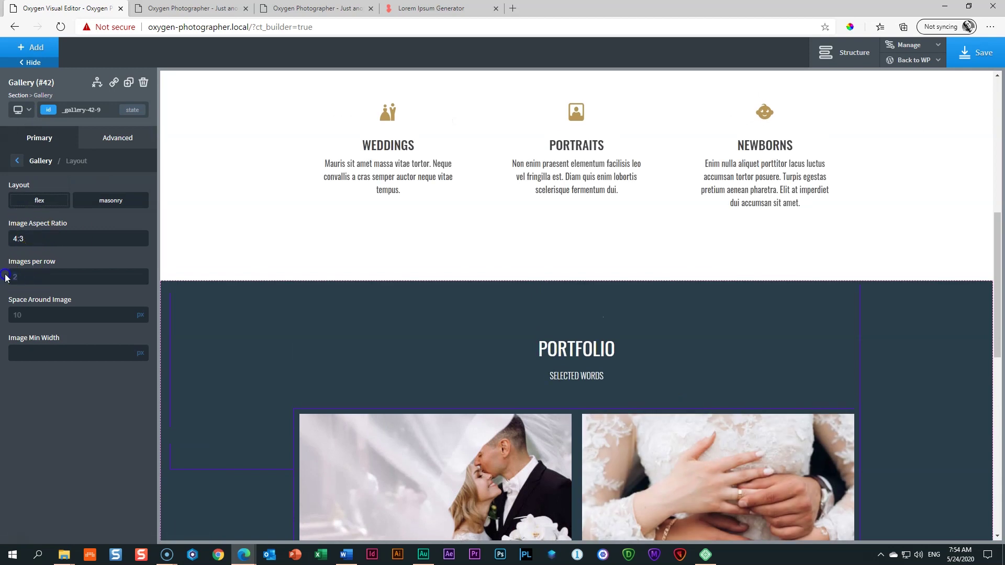
pyautogui.write('4')
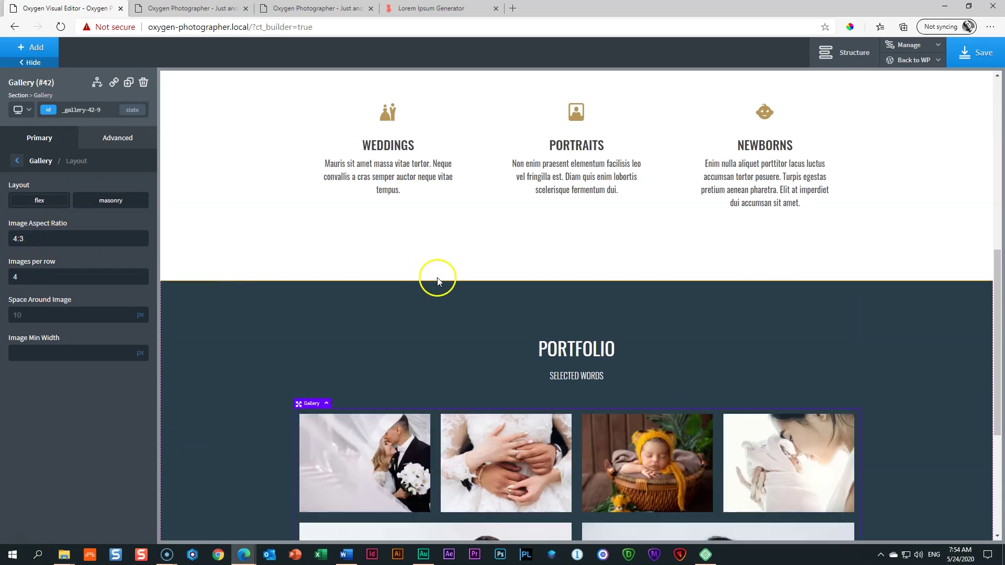
pyautogui.scroll(-5, 438, 277)
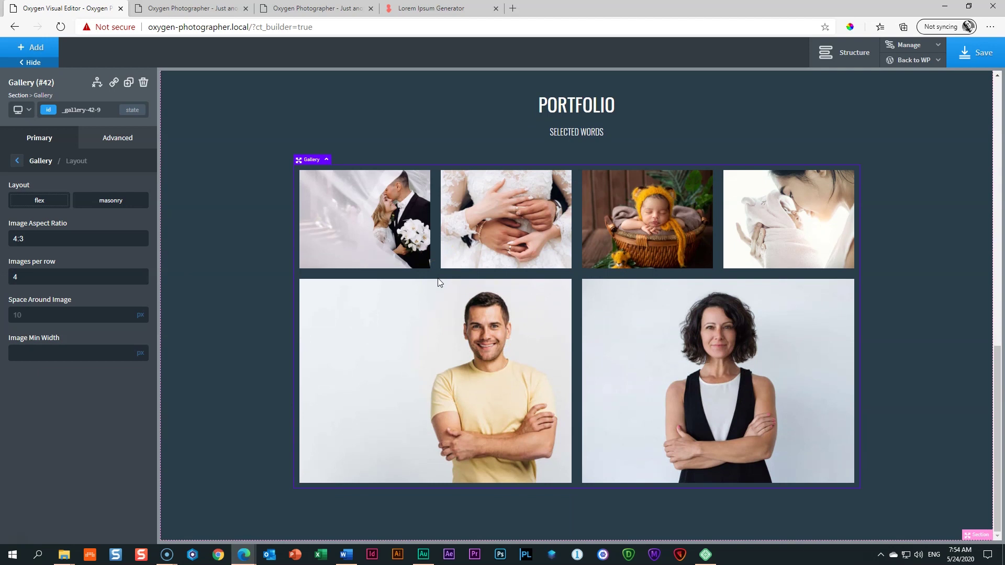
pyautogui.scroll(3, 552, 231)
pyautogui.scroll(-2, 516, 233)
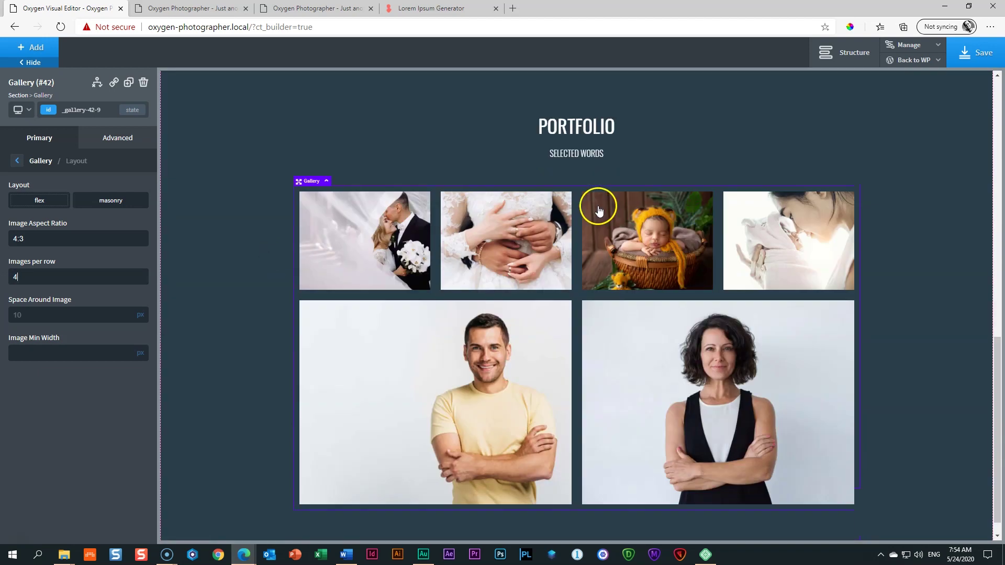
pyautogui.scroll(-1, 600, 211)
pyautogui.click(985, 54)
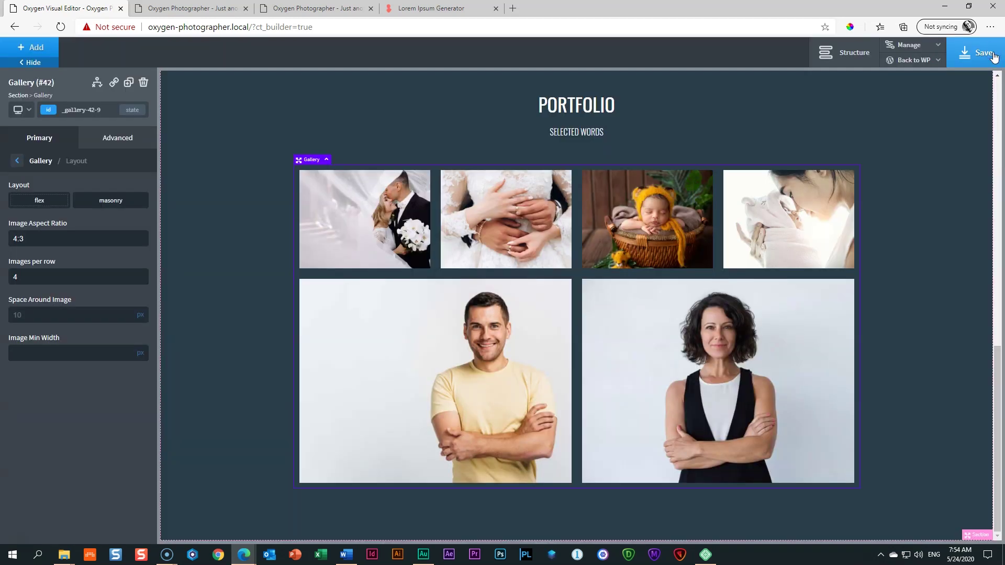
pyautogui.click(481, 195)
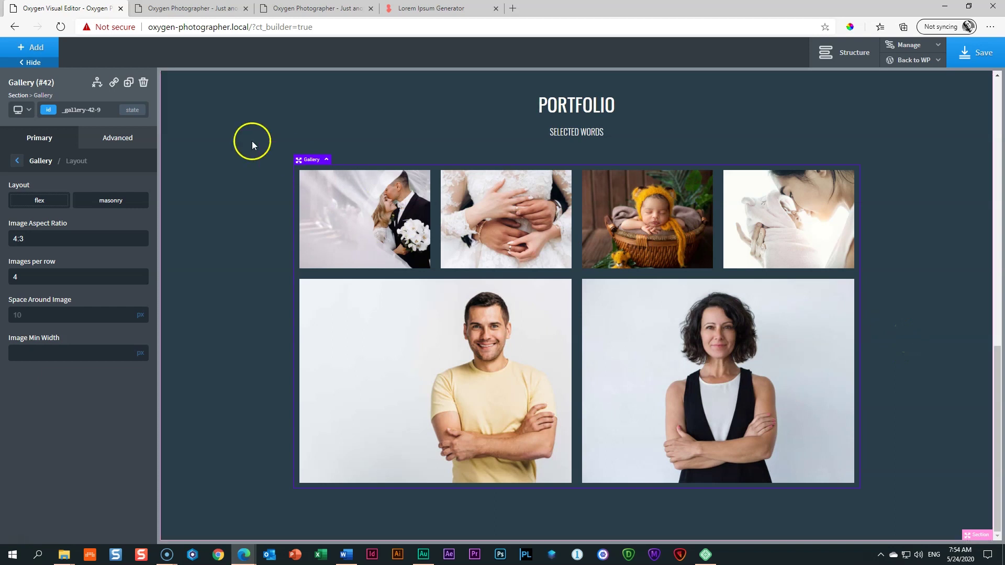
pyautogui.click(215, 151)
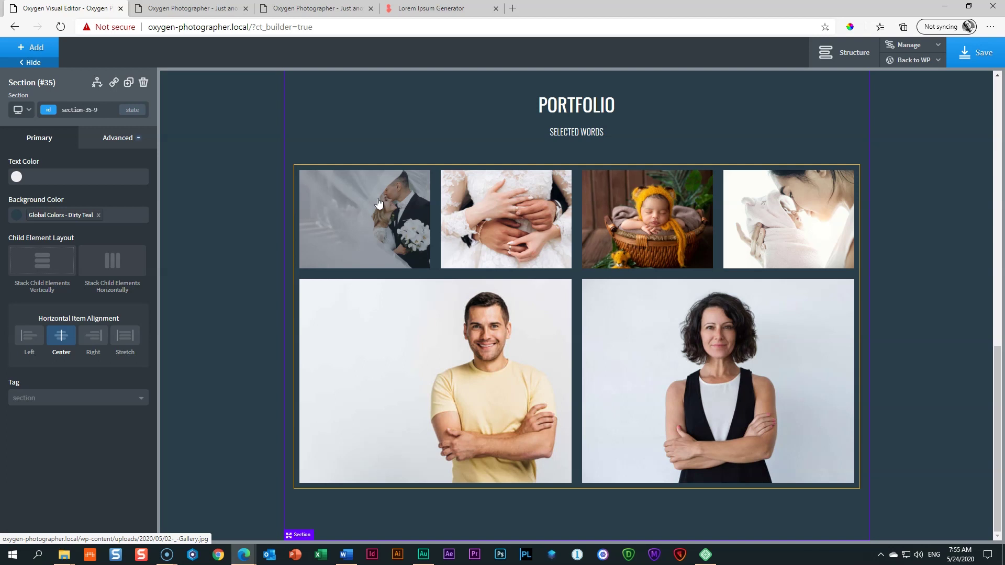
# Step: Add a new Section from the Basics components beneath the portfolio
pyautogui.click(34, 50)
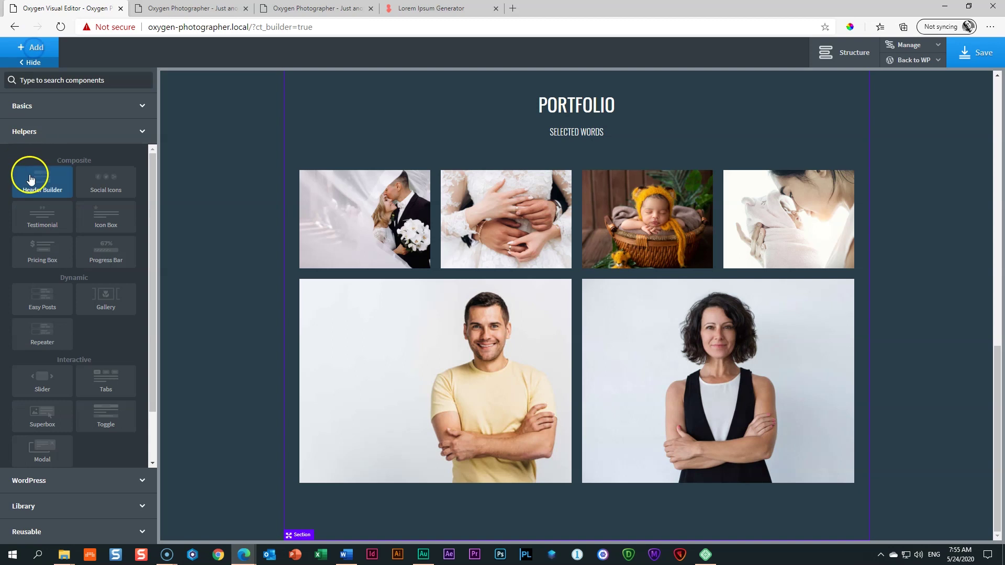
pyautogui.click(23, 105)
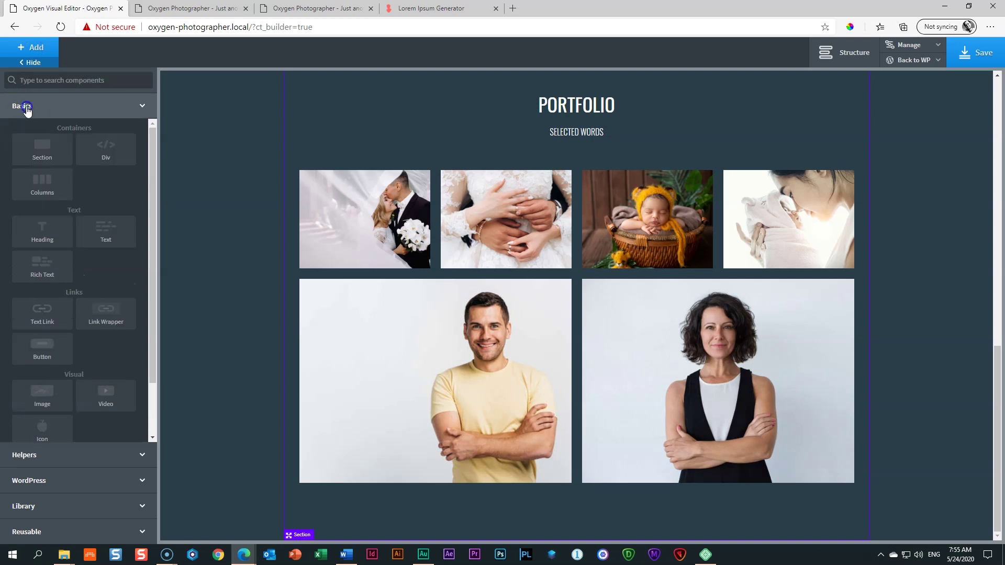
pyautogui.click(31, 150)
pyautogui.scroll(-2, 253, 217)
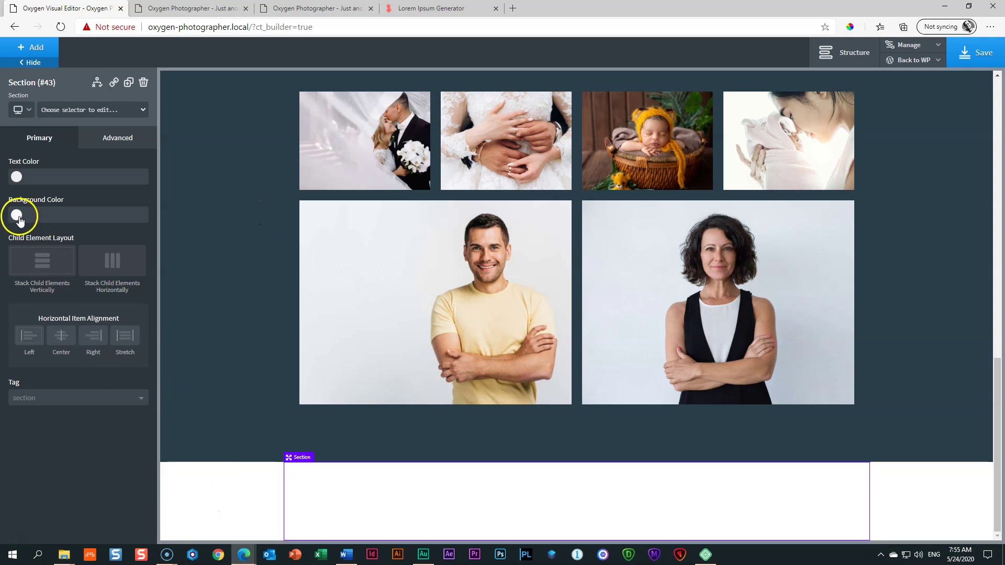
pyautogui.click(17, 215)
# Step: Apply the global Gold colour to the new section's background
pyautogui.click(70, 347)
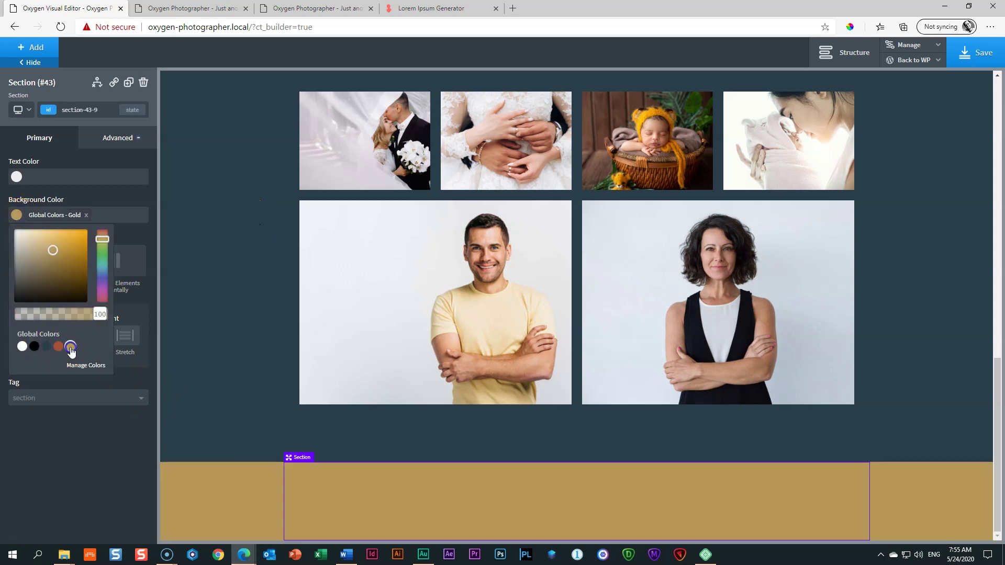
pyautogui.click(16, 216)
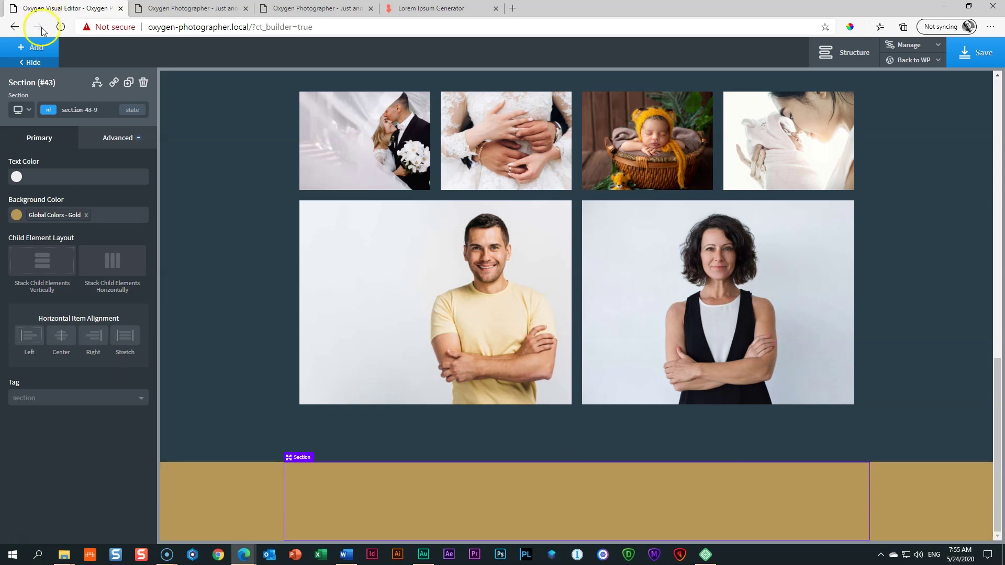
pyautogui.click(32, 47)
# Step: Add a heading reading 'do you want to work with me?' to the gold section
pyautogui.click(39, 231)
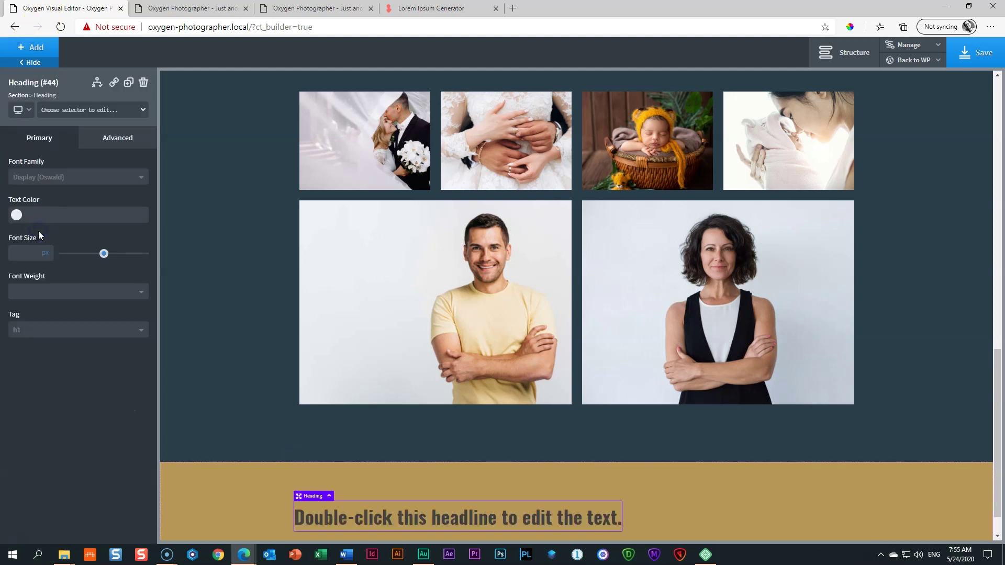
pyautogui.doubleClick(401, 514)
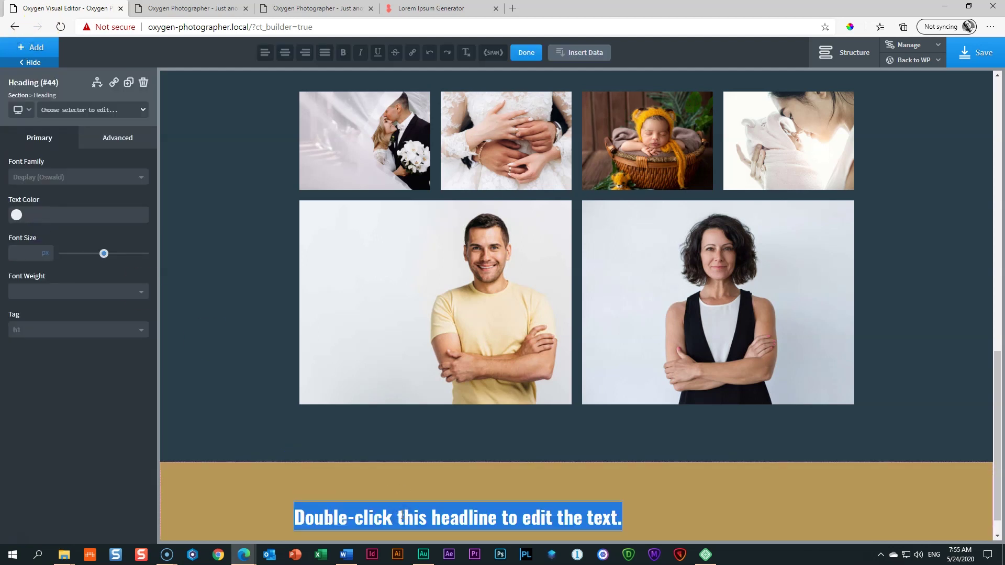
pyautogui.write('do you wa')
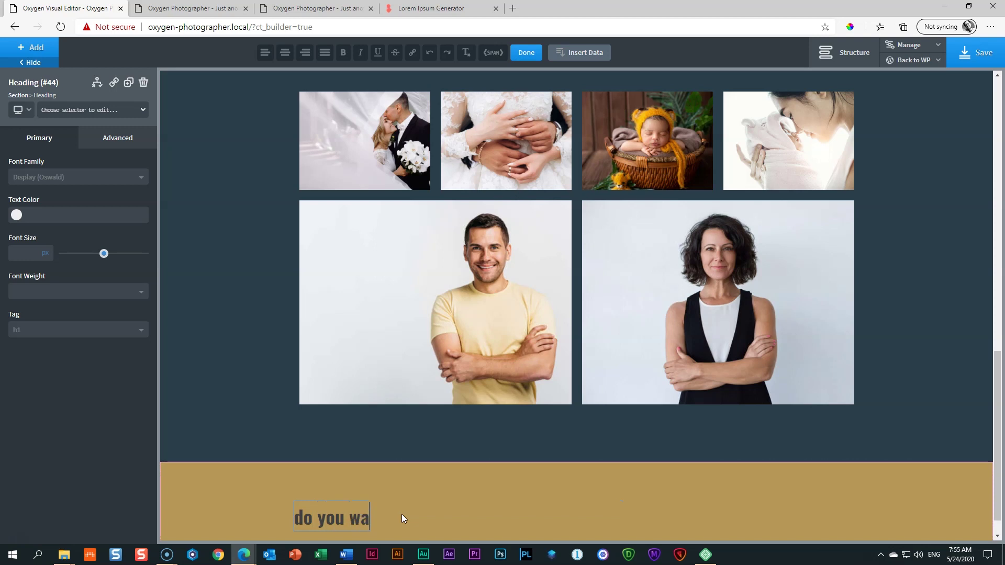
pyautogui.write('nt to work with me?')
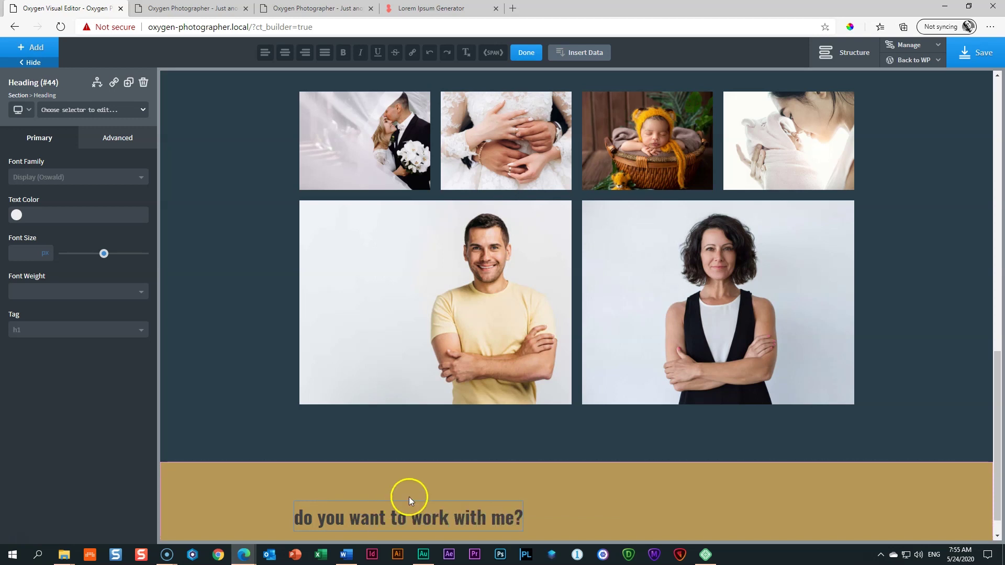
# Step: Style the heading uppercase with font size 24, weight 500 and 1px letter spacing
pyautogui.click(117, 138)
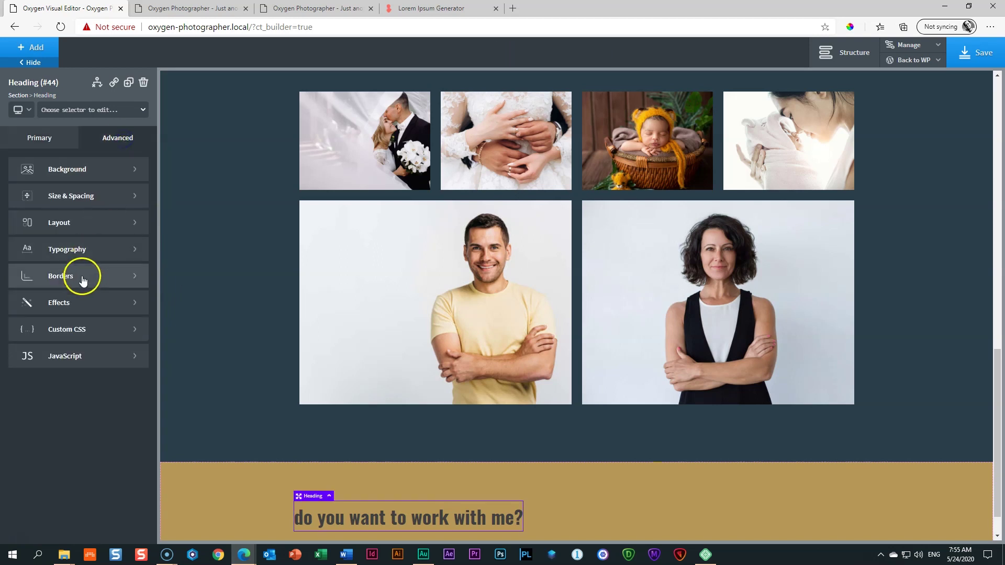
pyautogui.click(75, 251)
pyautogui.click(89, 432)
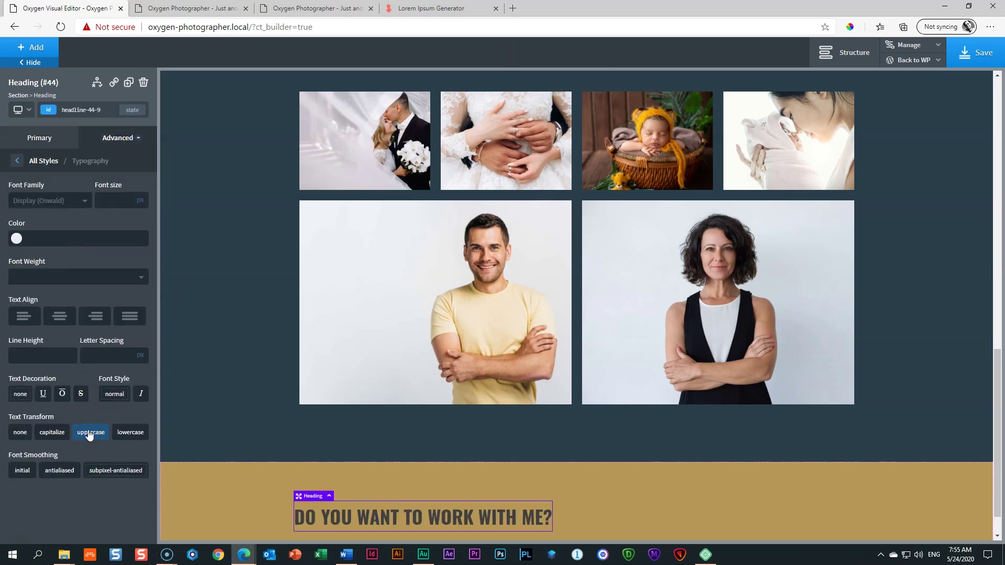
pyautogui.click(116, 199)
pyautogui.write('24')
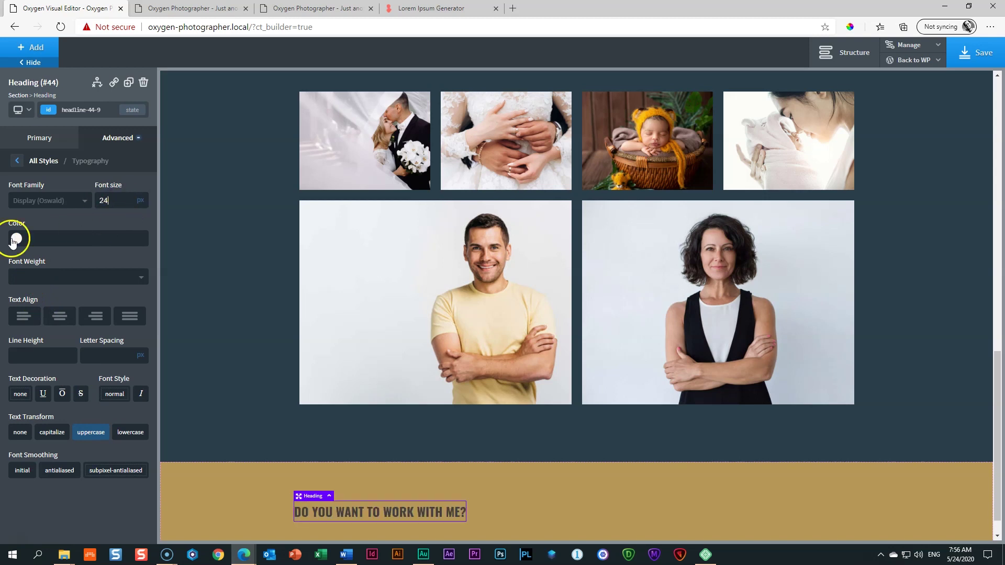
pyautogui.click(16, 277)
pyautogui.click(21, 354)
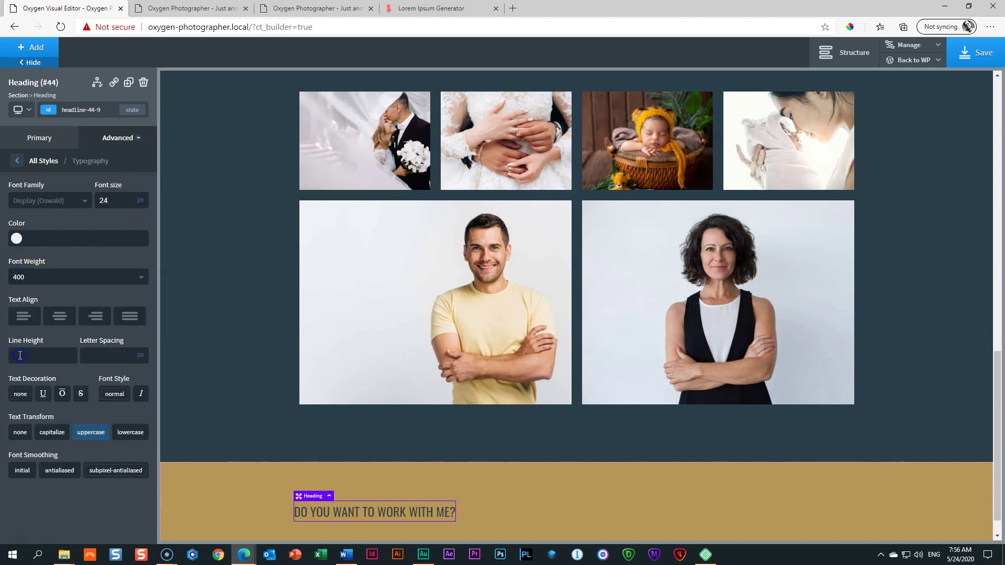
pyautogui.click(32, 278)
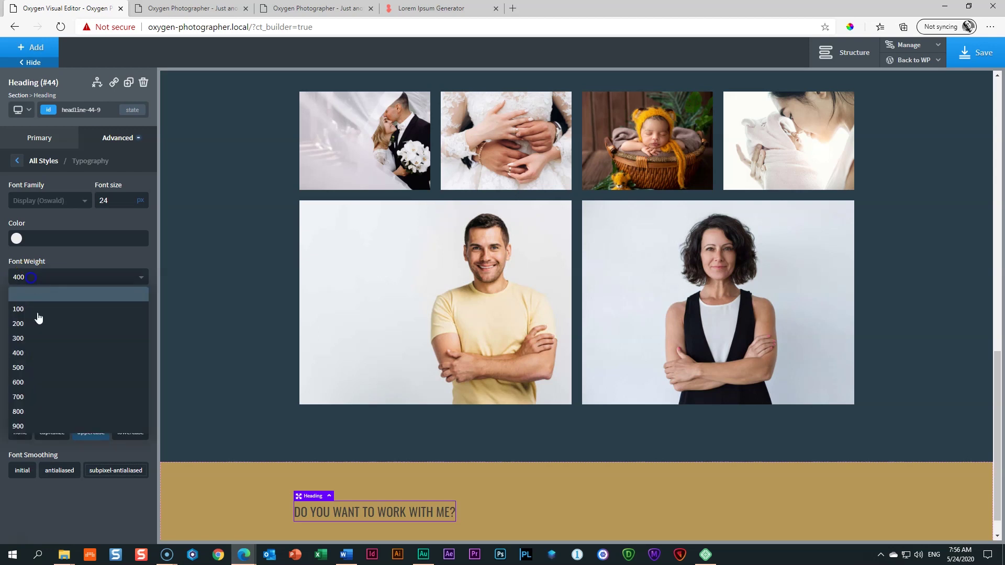
pyautogui.click(33, 355)
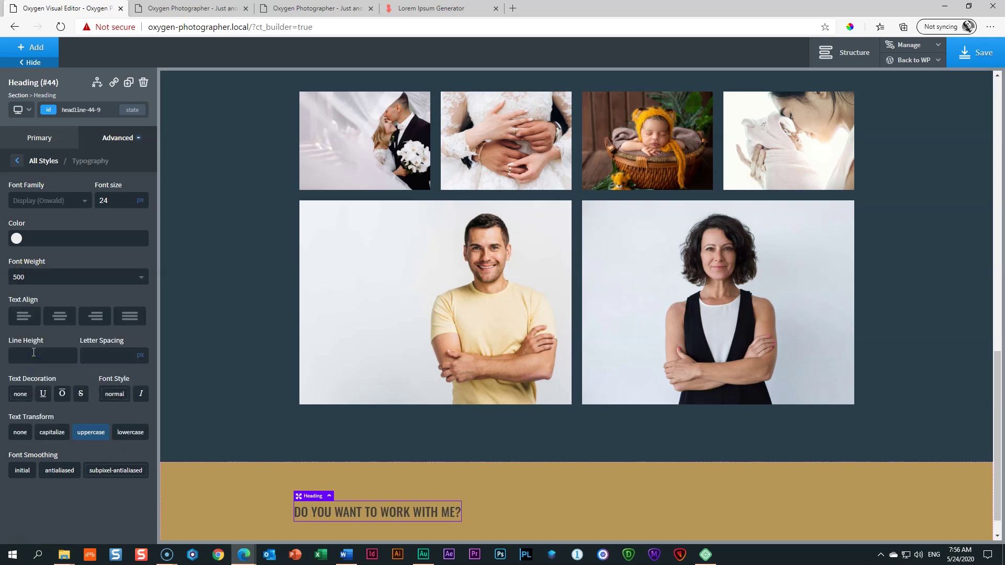
pyautogui.click(111, 353)
pyautogui.write('1')
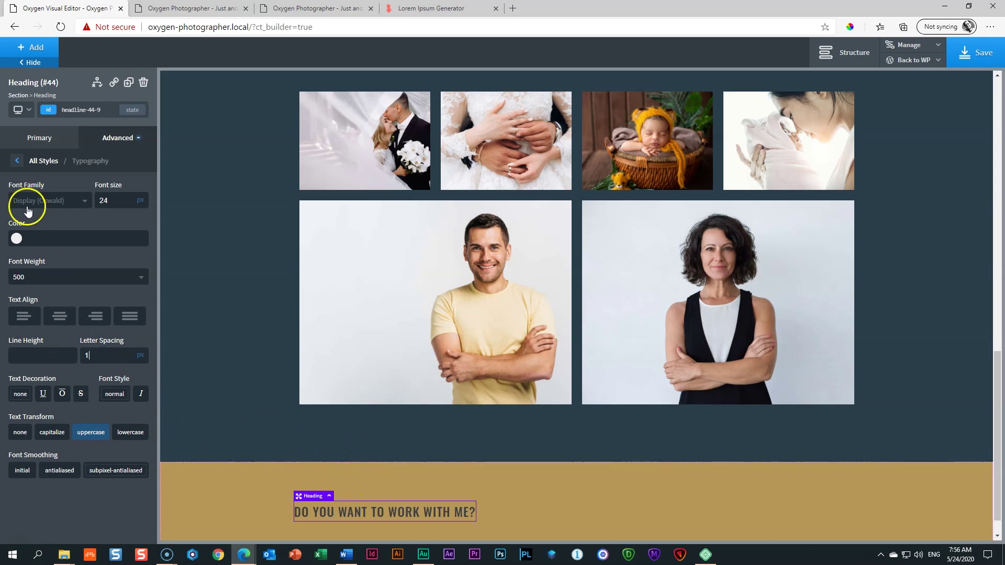
# Step: Colour the heading with the Dirty Teal global colour
pyautogui.click(15, 240)
pyautogui.click(46, 370)
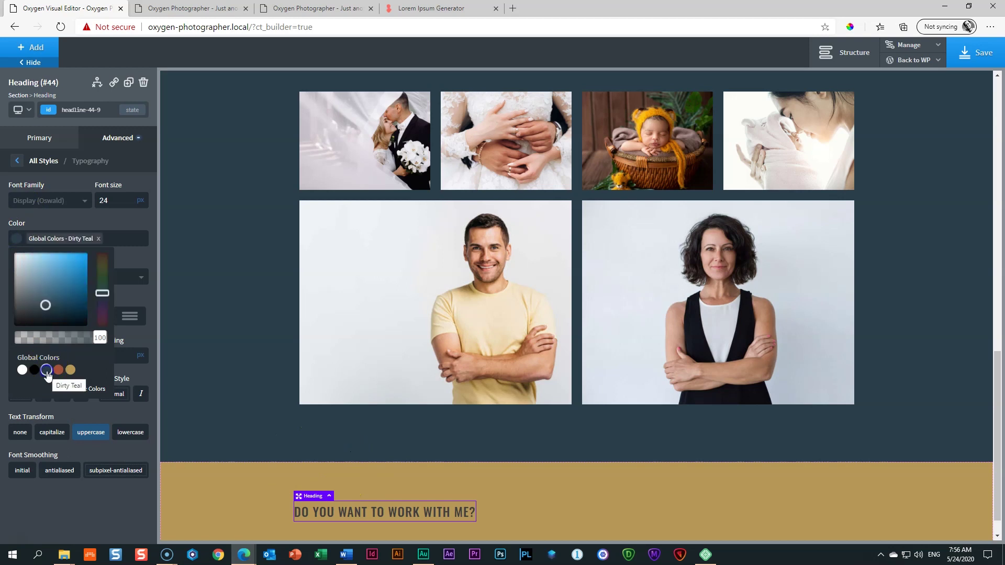
pyautogui.click(70, 222)
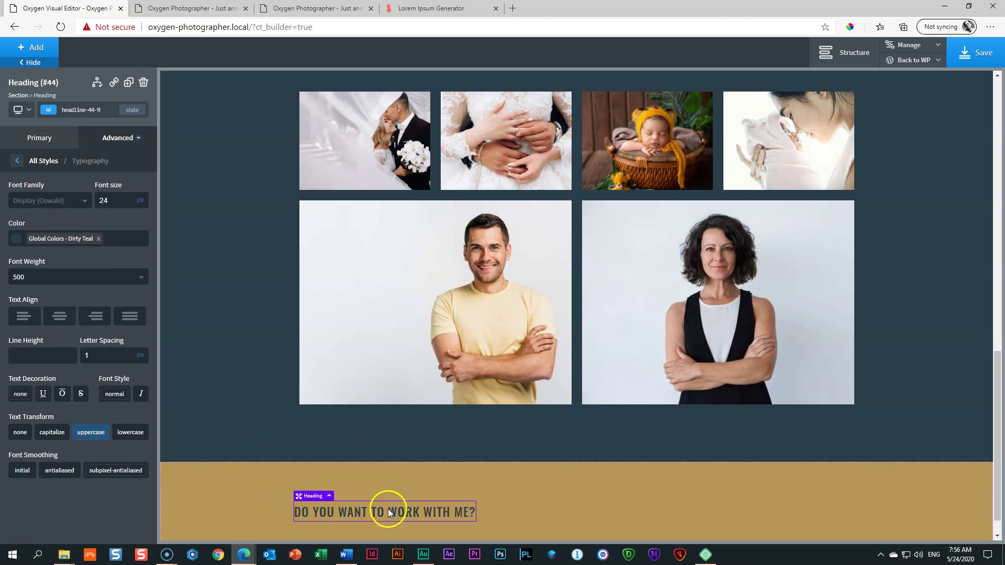
pyautogui.scroll(-1, 400, 503)
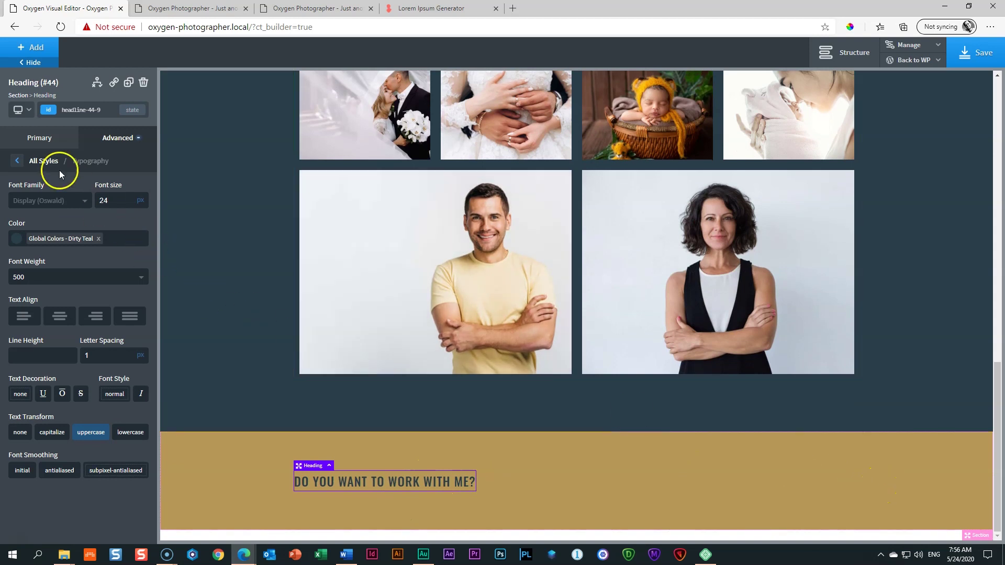
pyautogui.click(36, 49)
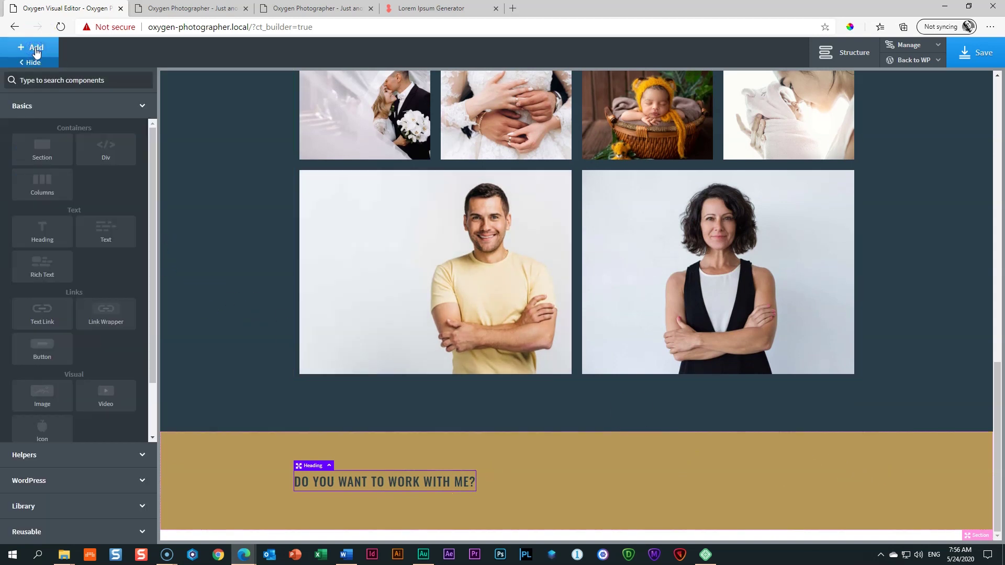
# Step: Add a button labelled 'Get in touch' below the heading
pyautogui.click(54, 348)
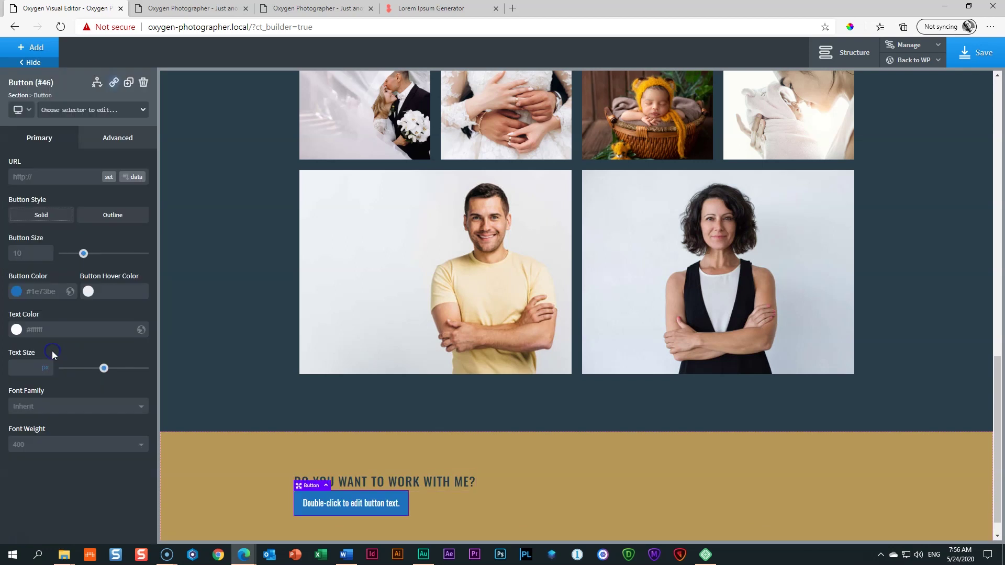
pyautogui.doubleClick(354, 511)
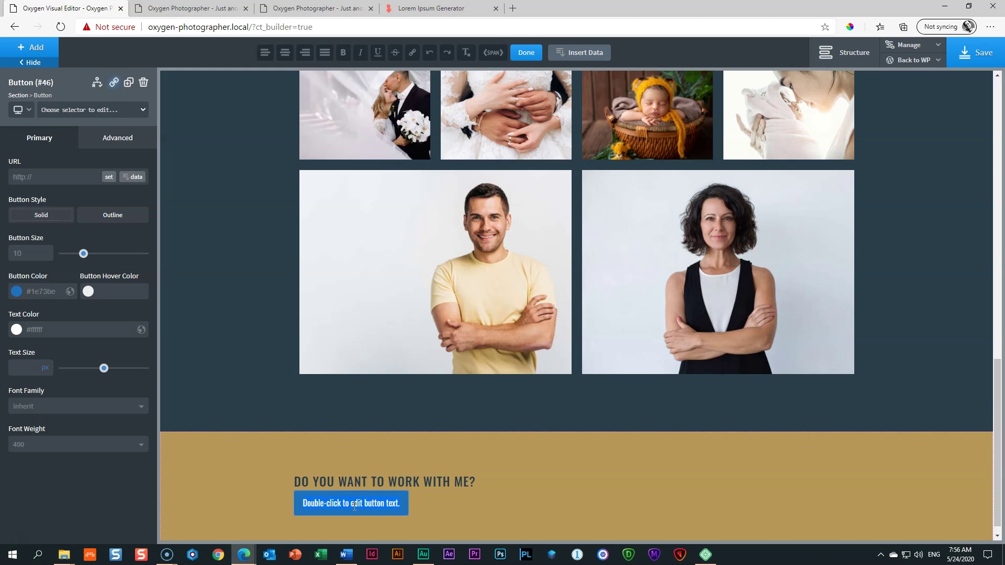
pyautogui.write('gET')
pyautogui.press('BackSpace')
pyautogui.press('BackSpace')
pyautogui.press('BackSpace')
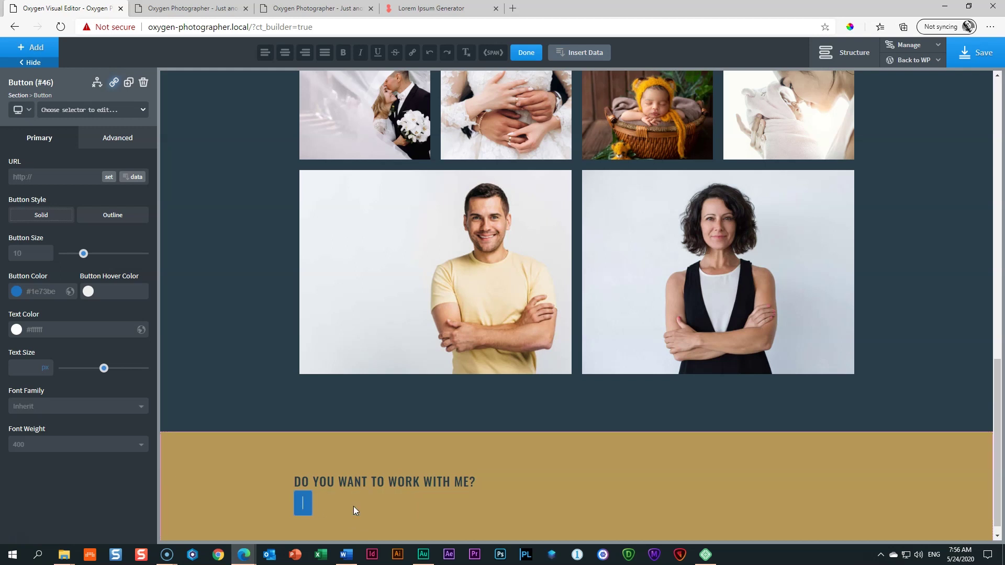
pyautogui.write('Get in touch')
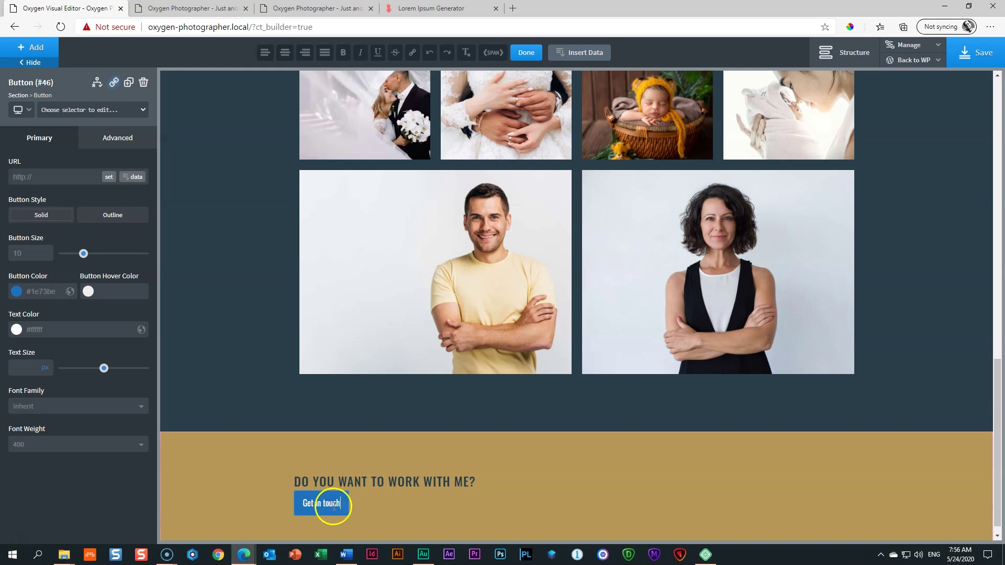
# Step: Set the button colour to the dark global swatch and hover to semi-transparent navy
pyautogui.click(17, 291)
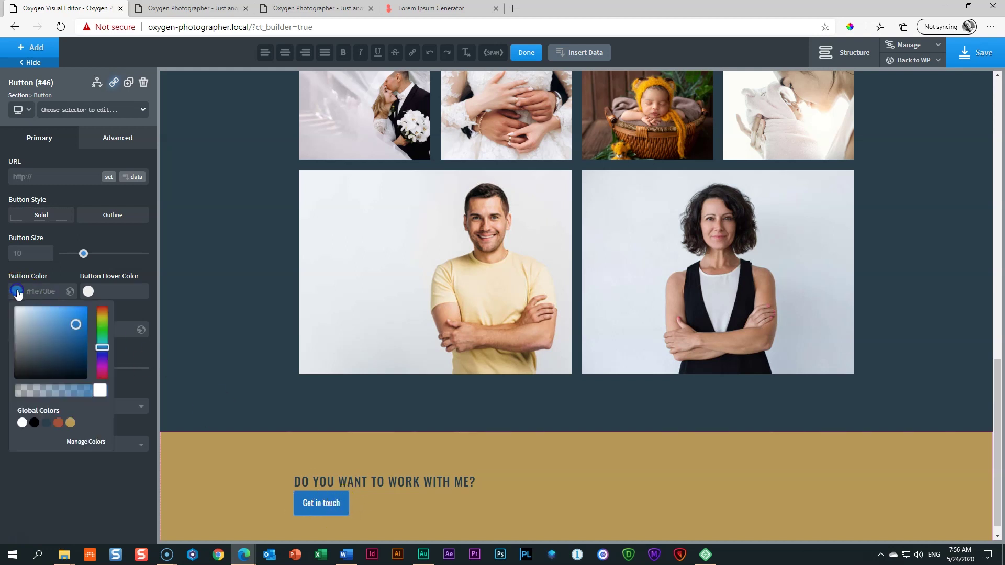
pyautogui.click(47, 424)
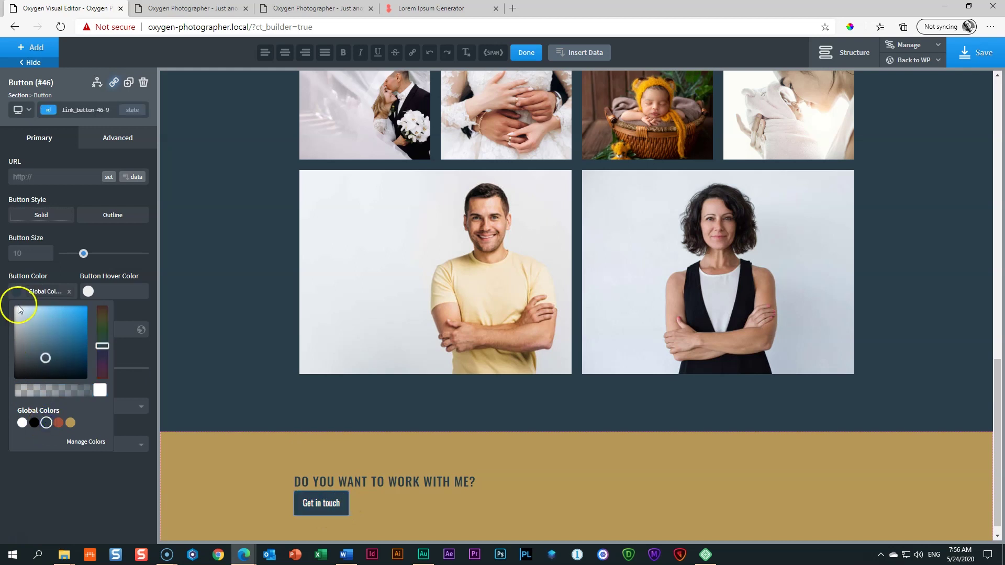
pyautogui.click(88, 291)
pyautogui.click(91, 423)
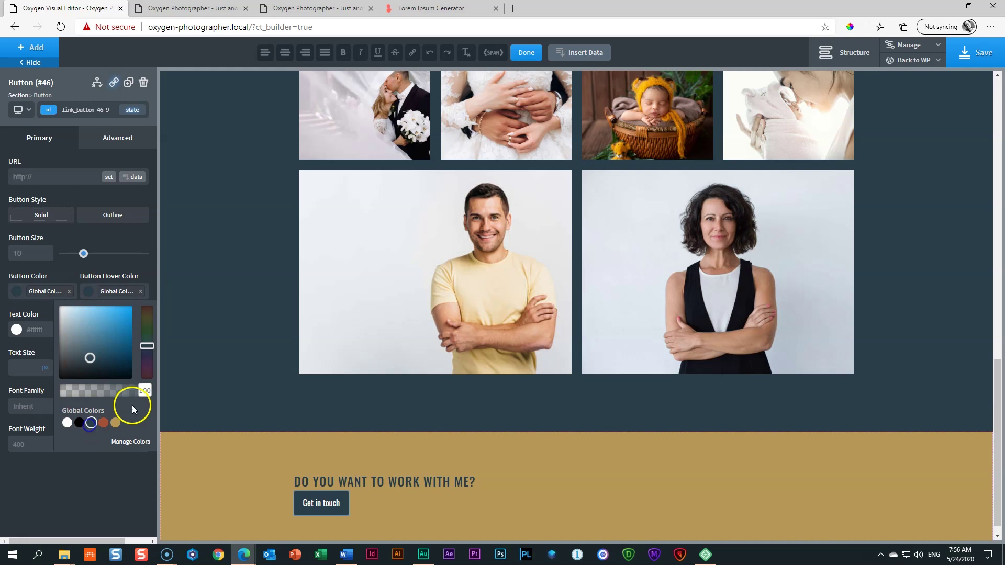
pyautogui.moveTo(137, 393); pyautogui.dragTo(116, 394)
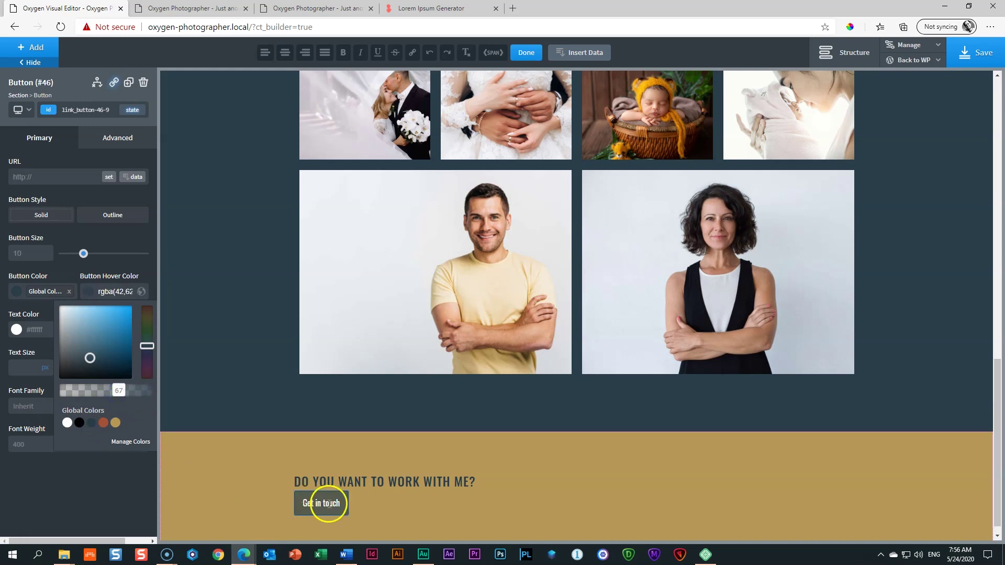
pyautogui.click(188, 516)
pyautogui.click(245, 515)
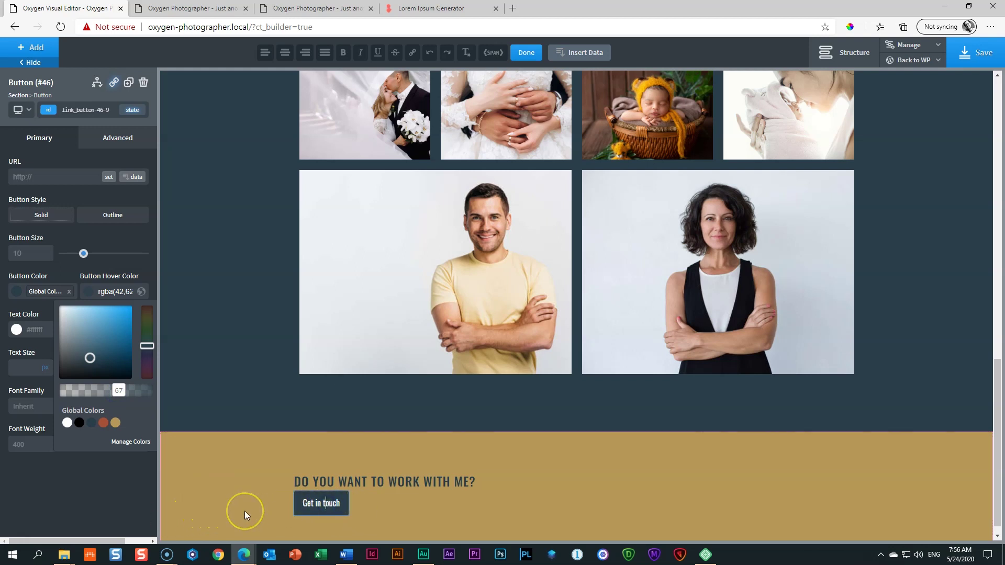
pyautogui.click(324, 504)
pyautogui.click(290, 513)
pyautogui.click(325, 504)
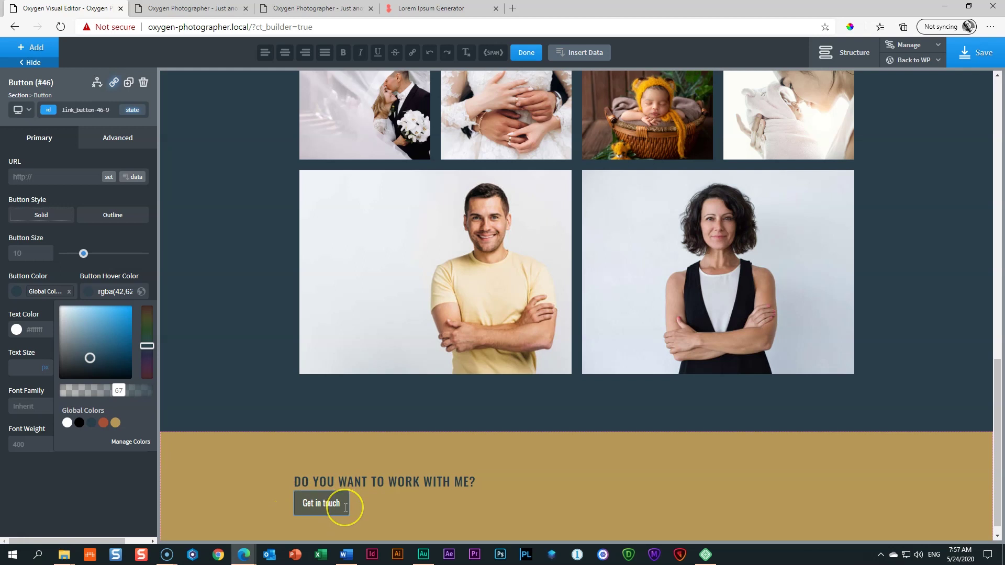
# Step: Give the button 15 px top and bottom and 25 px left and right padding
pyautogui.click(112, 138)
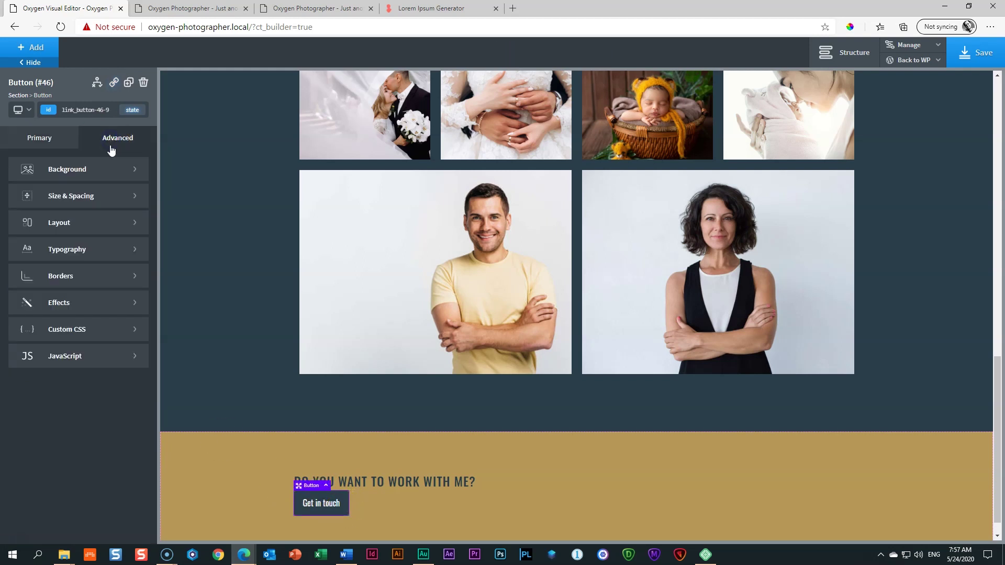
pyautogui.click(64, 193)
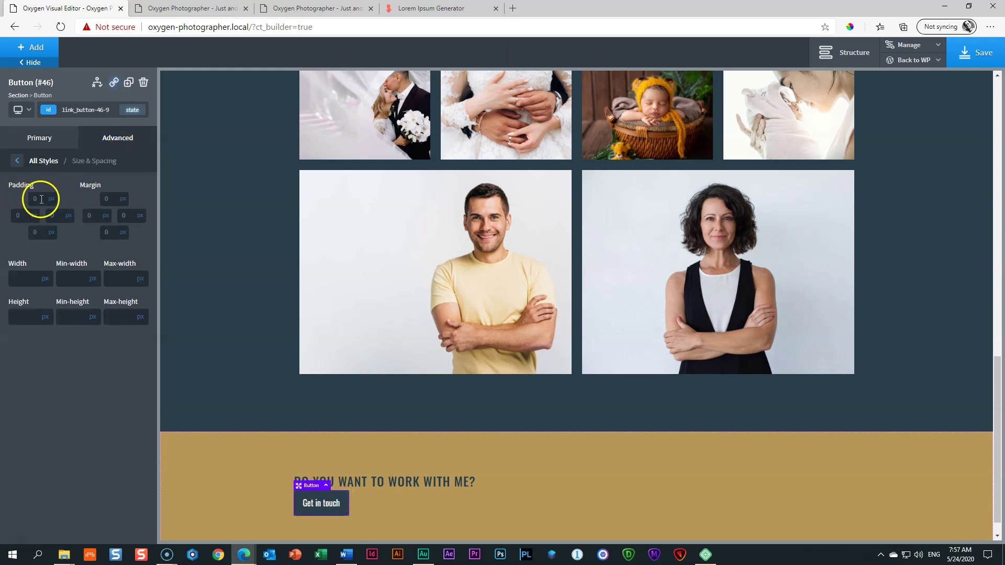
pyautogui.write('15')
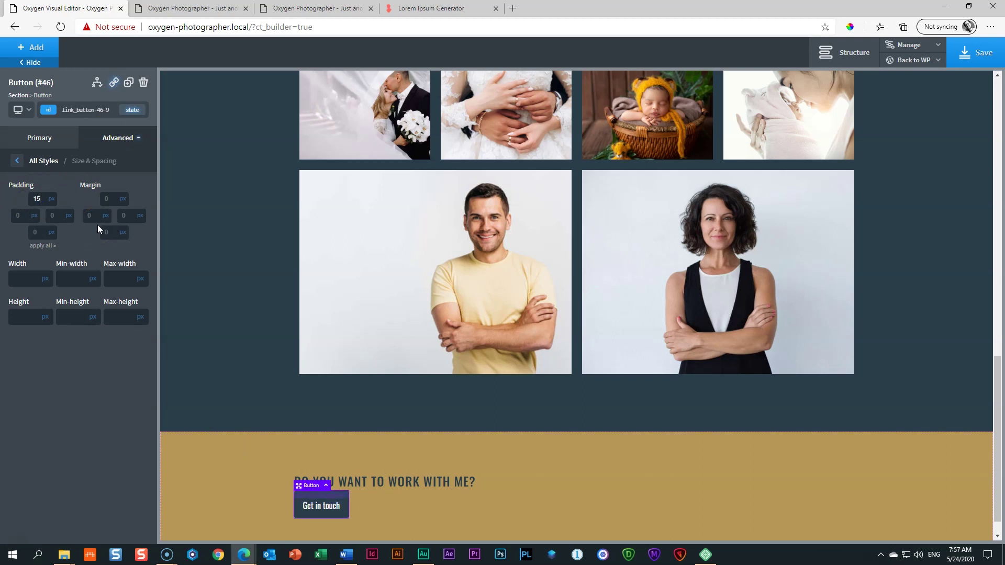
pyautogui.click(33, 231)
pyautogui.write('15')
pyautogui.click(17, 216)
pyautogui.write('25')
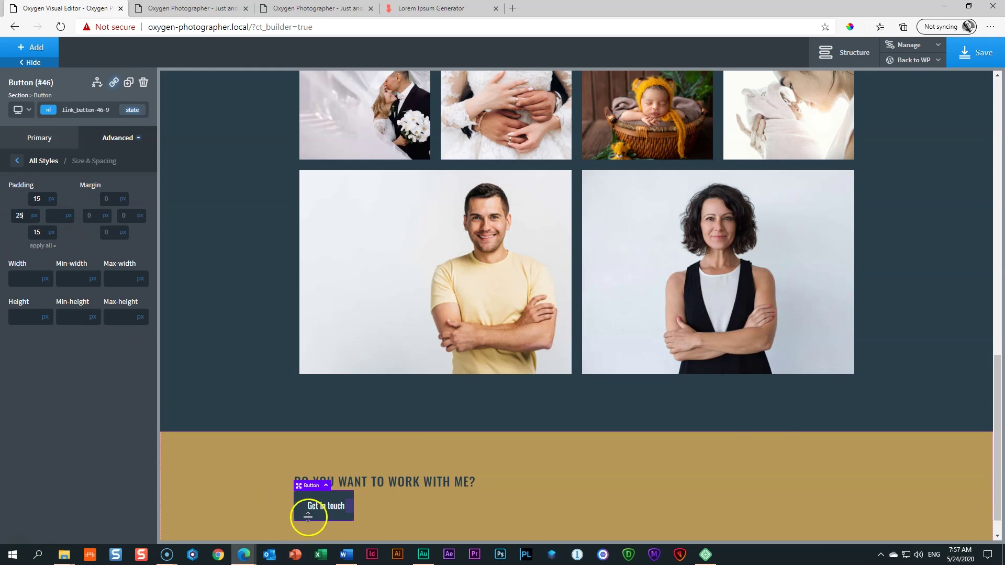
pyautogui.click(255, 507)
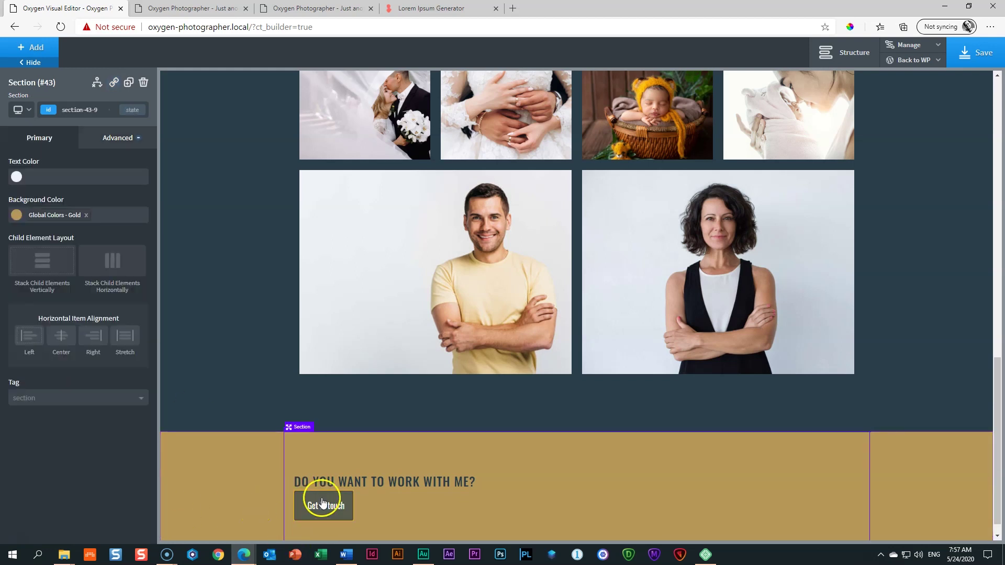
pyautogui.click(304, 503)
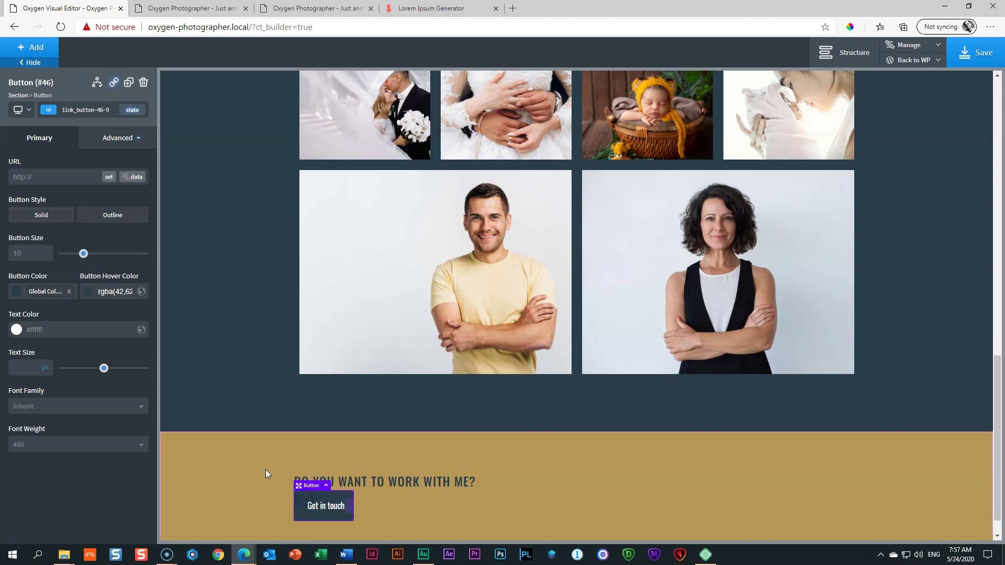
pyautogui.click(111, 135)
pyautogui.click(73, 197)
pyautogui.click(56, 213)
pyautogui.write('25')
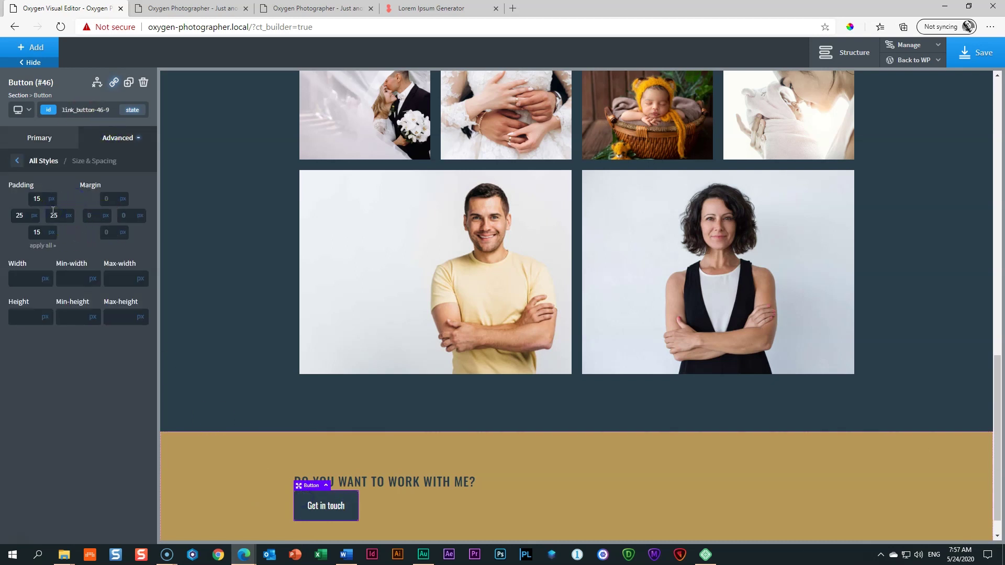
pyautogui.click(212, 481)
pyautogui.click(326, 508)
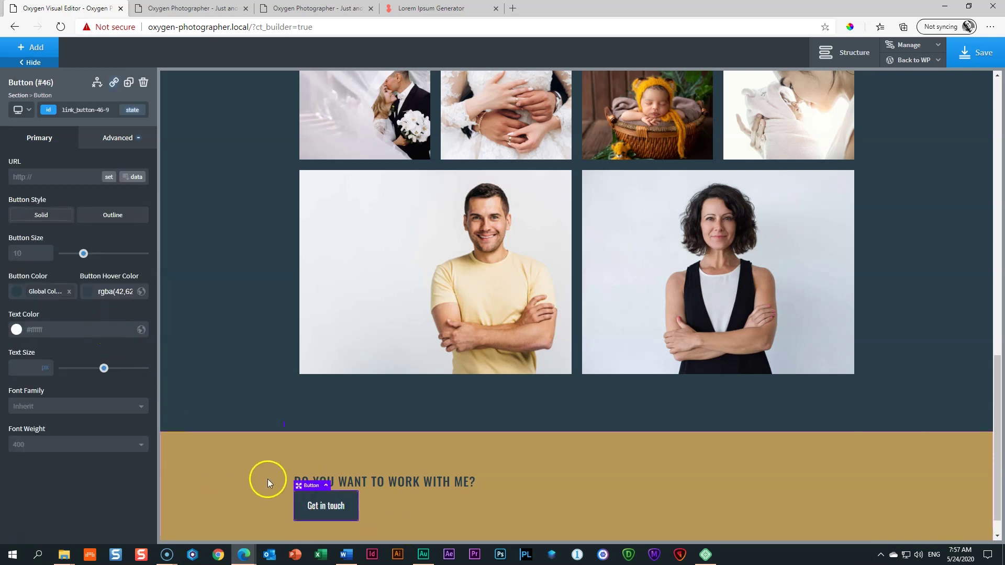
# Step: Set the button text's letter spacing to 1 px
pyautogui.click(124, 152)
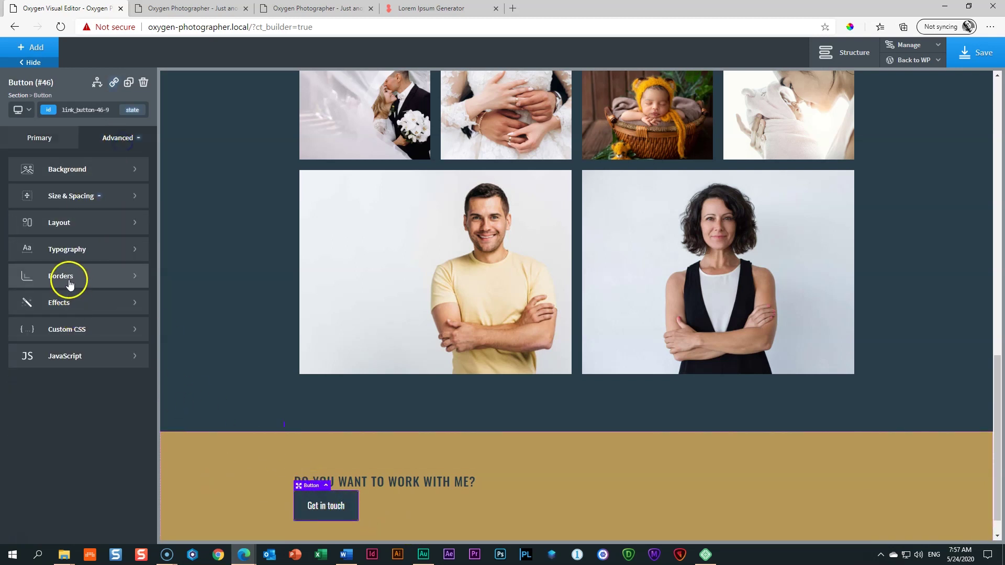
pyautogui.click(67, 250)
pyautogui.click(97, 356)
pyautogui.write('1')
pyautogui.click(310, 512)
pyautogui.click(388, 489)
pyautogui.click(384, 481)
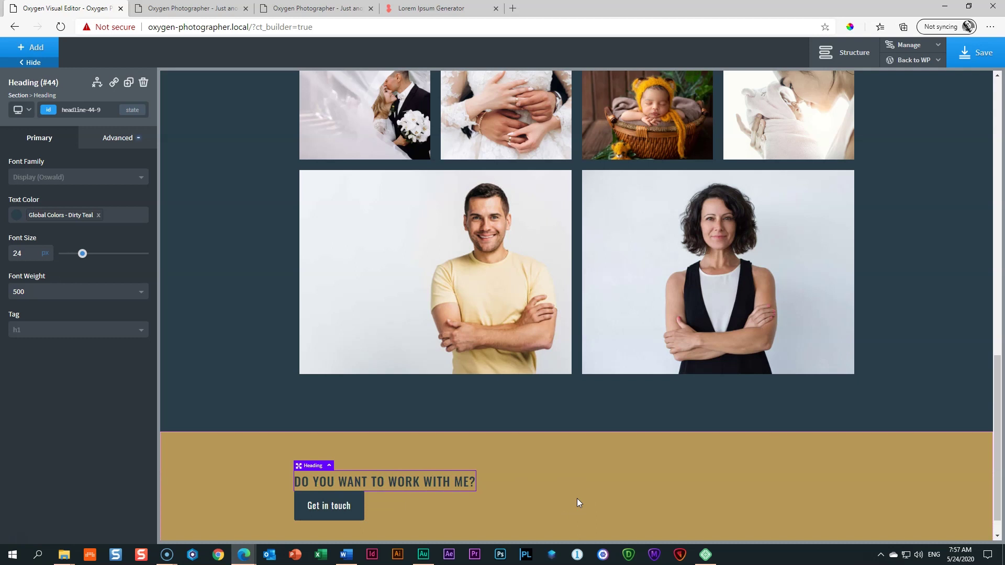
# Step: Select the gold section and set its horizontal item alignment to Center
pyautogui.click(476, 448)
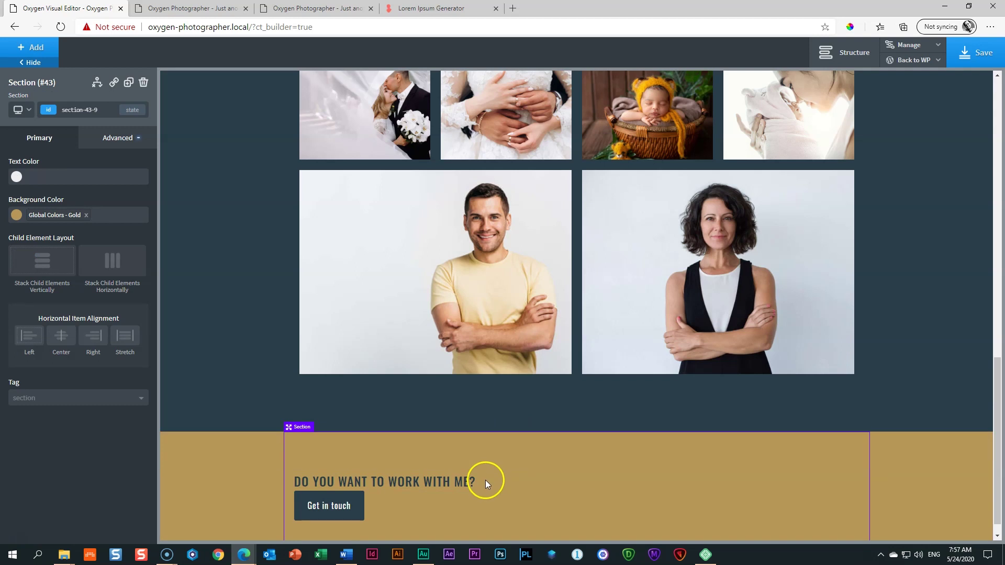
pyautogui.click(59, 342)
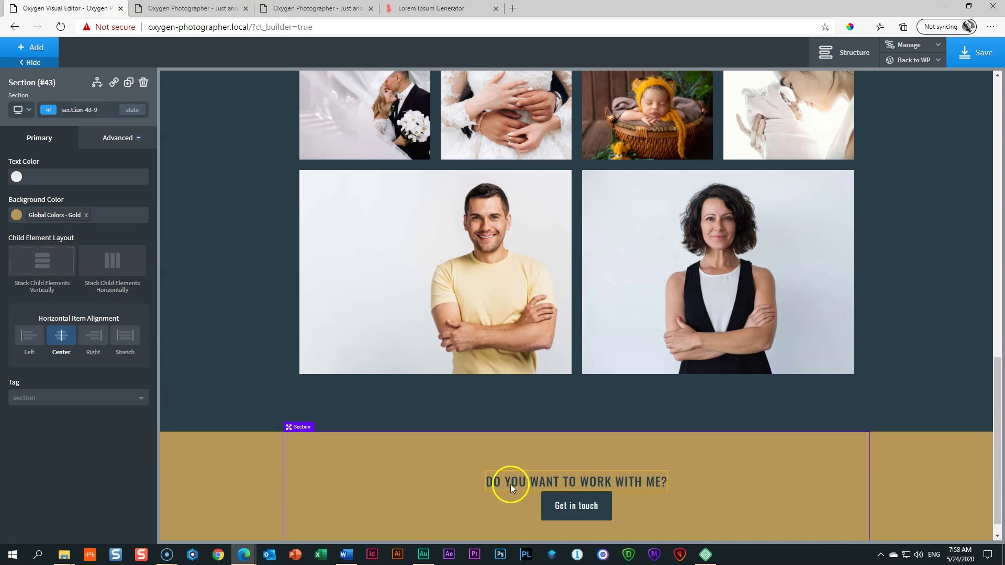
# Step: Stack the gold section's heading and button horizontally with Space Between alignment
pyautogui.click(557, 486)
pyautogui.click(557, 507)
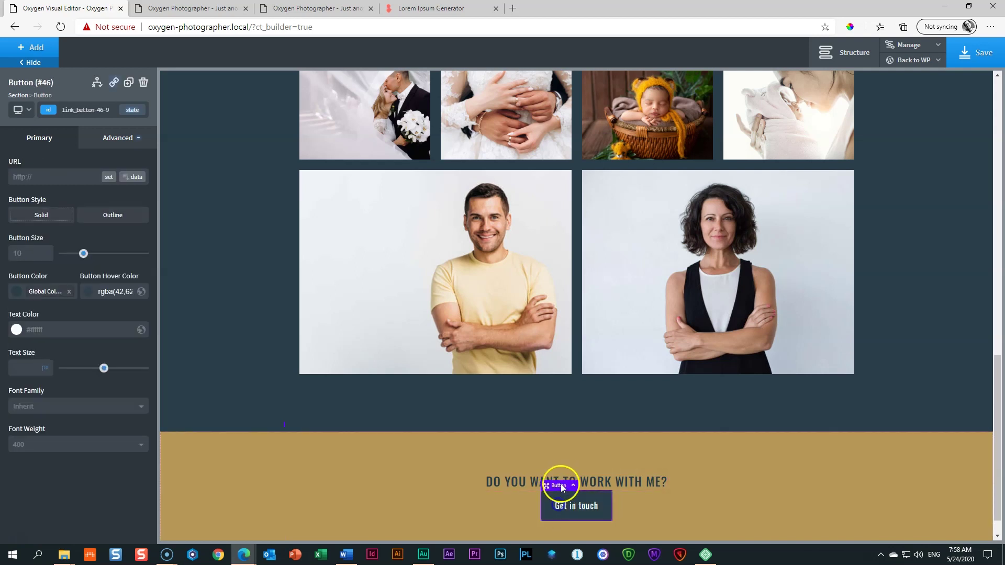
pyautogui.click(515, 481)
pyautogui.click(557, 506)
pyautogui.click(342, 466)
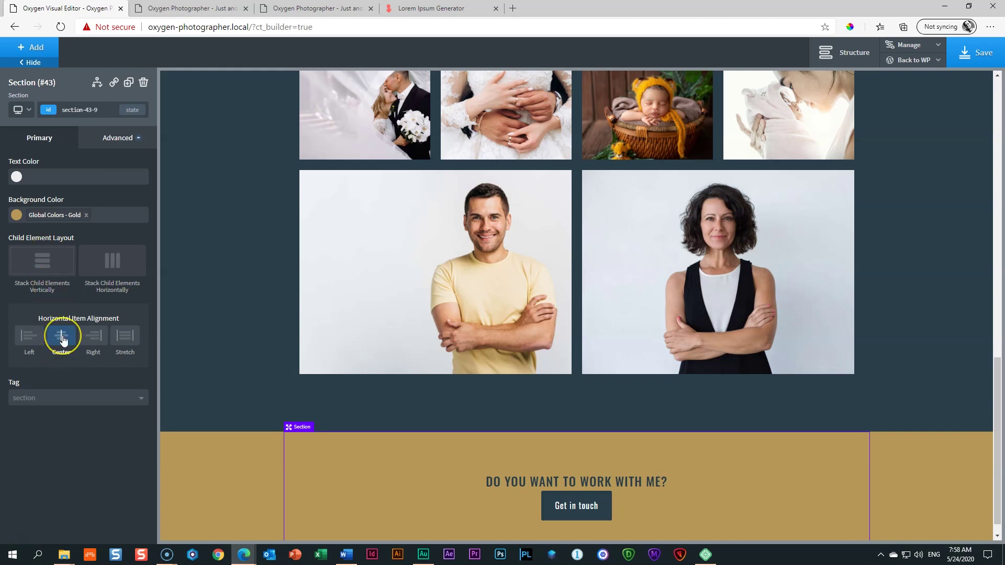
pyautogui.click(113, 266)
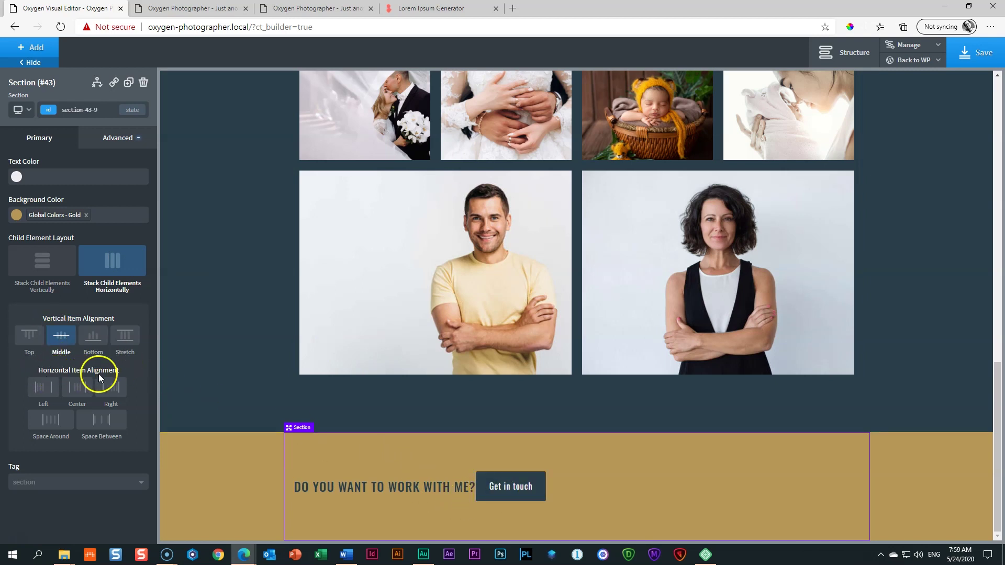
pyautogui.click(99, 425)
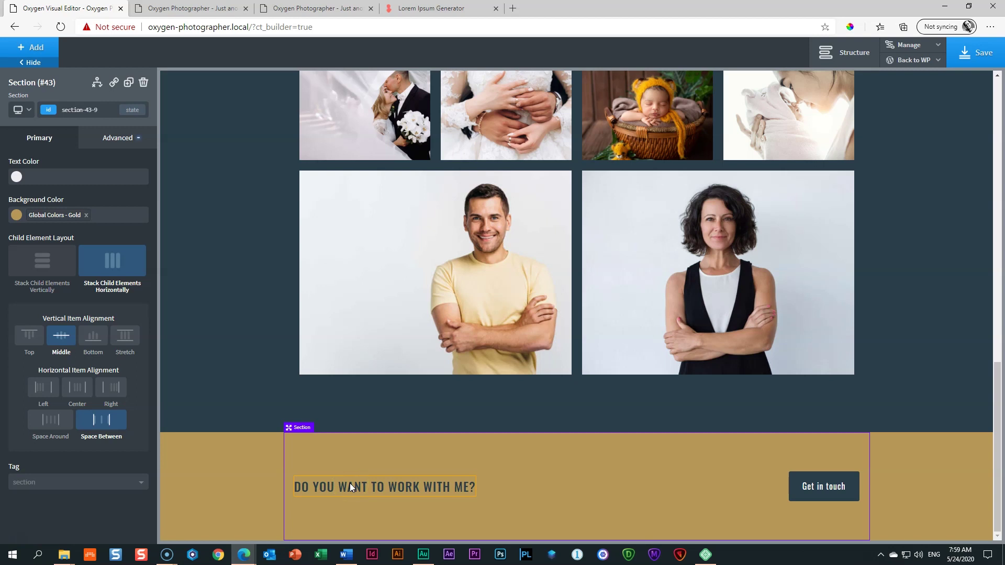
# Step: Drag the gold section's top and bottom padding handles to resize it into a slimmer row
pyautogui.moveTo(330, 467); pyautogui.dragTo(329, 469)
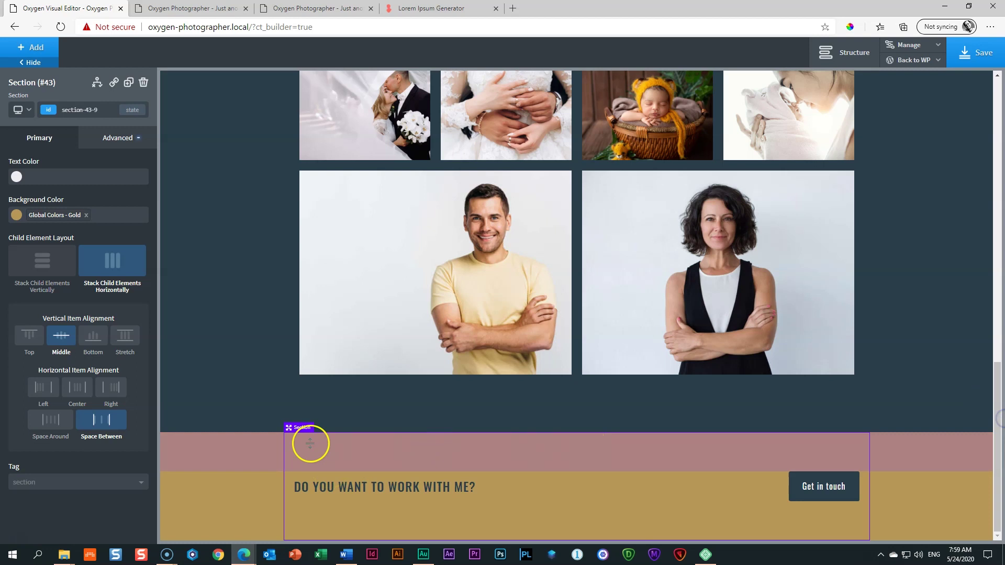
pyautogui.moveTo(241, 465); pyautogui.dragTo(240, 440)
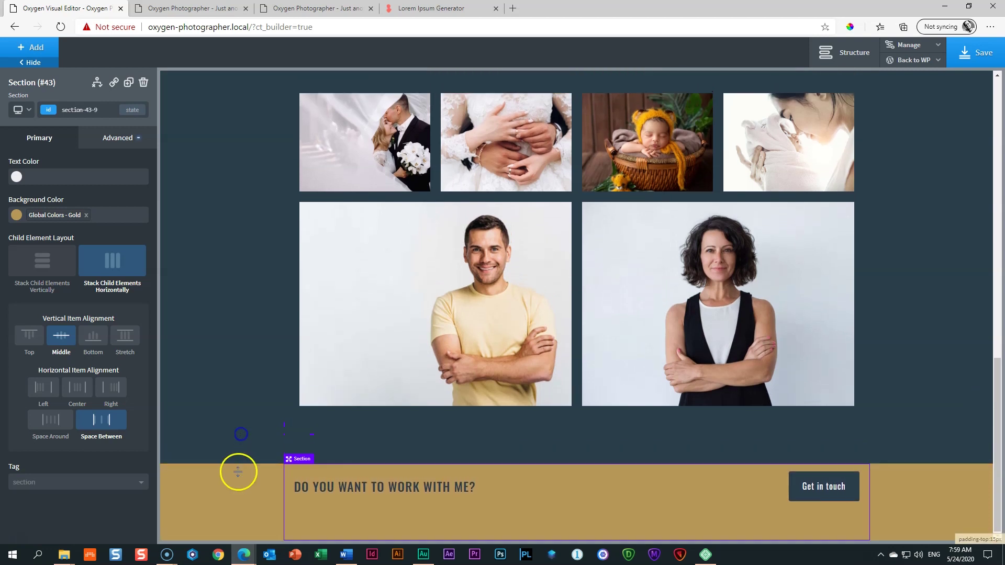
pyautogui.moveTo(249, 534); pyautogui.dragTo(245, 501)
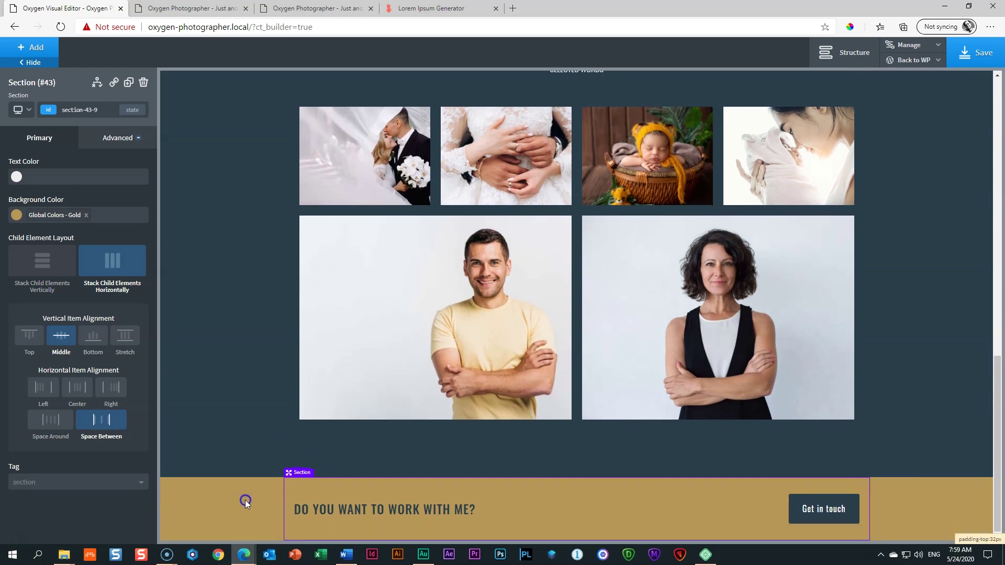
pyautogui.click(251, 534)
pyautogui.click(291, 522)
pyautogui.click(990, 453)
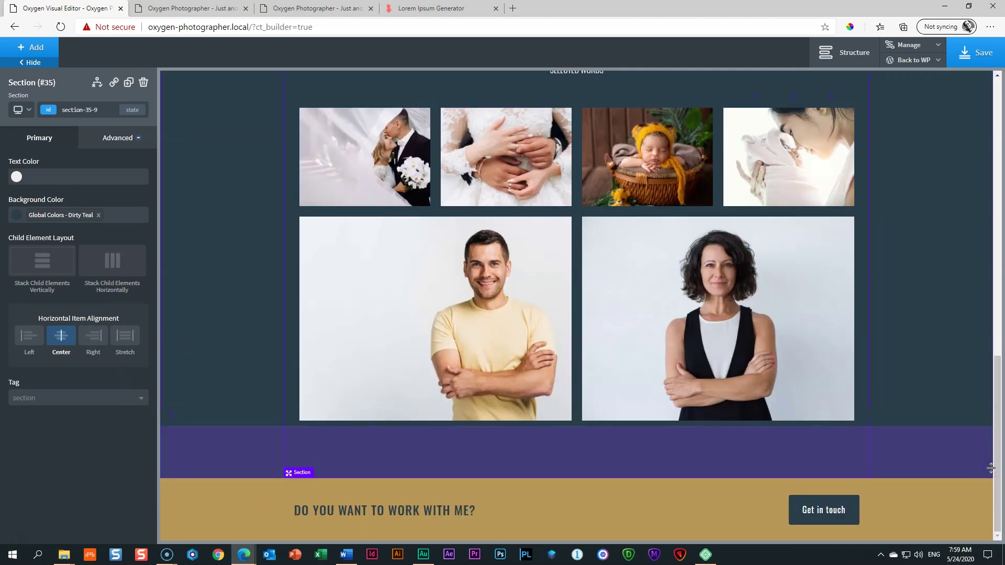
pyautogui.click(257, 485)
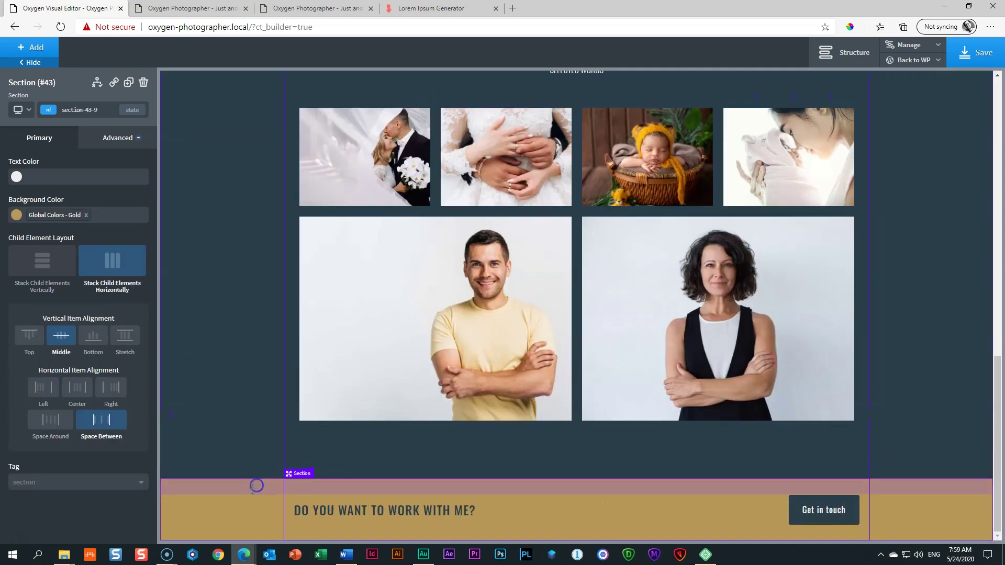
pyautogui.moveTo(253, 487); pyautogui.dragTo(254, 492)
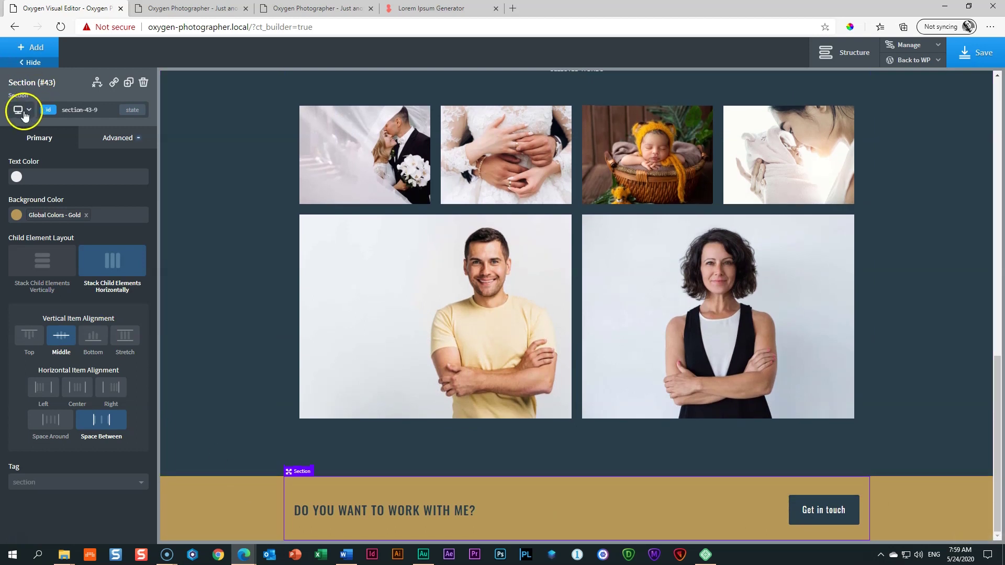
pyautogui.click(21, 110)
# Step: Preview the gold section at page-container, below-992px and below-768px widths
pyautogui.click(28, 144)
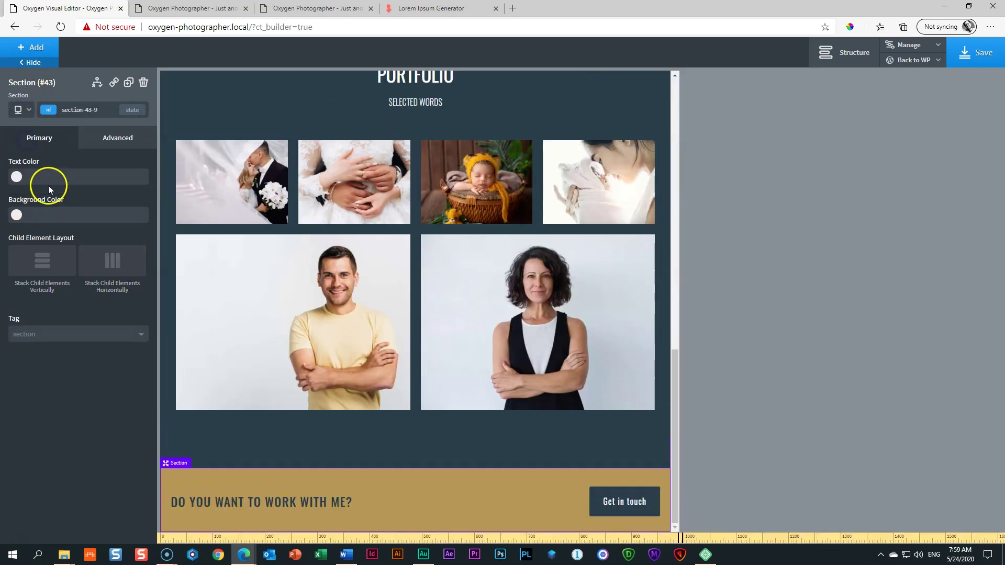
pyautogui.click(20, 110)
pyautogui.click(30, 159)
pyautogui.click(18, 107)
pyautogui.click(22, 168)
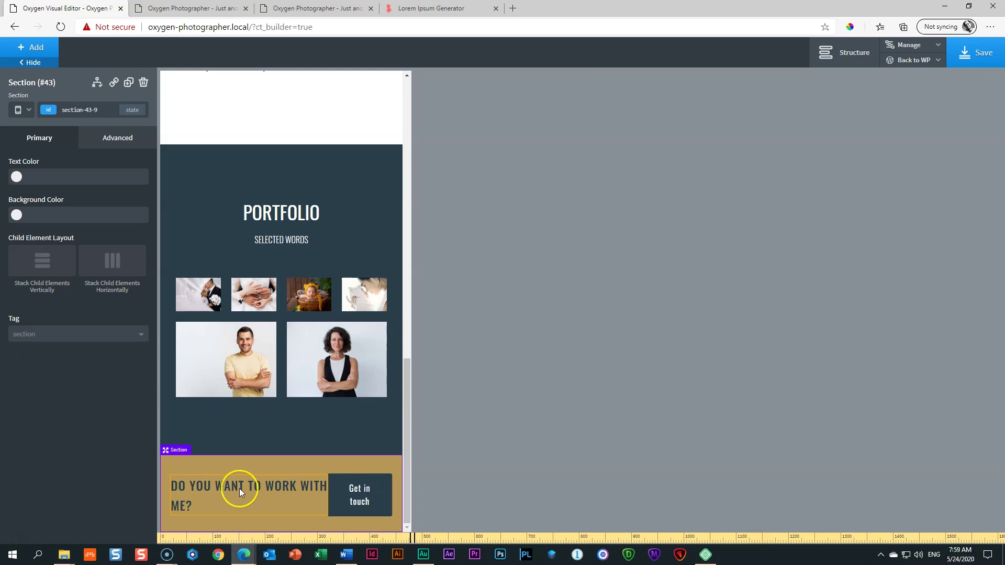
# Step: Set the call-to-action heading's letter spacing to 0 and font size to 20
pyautogui.click(240, 489)
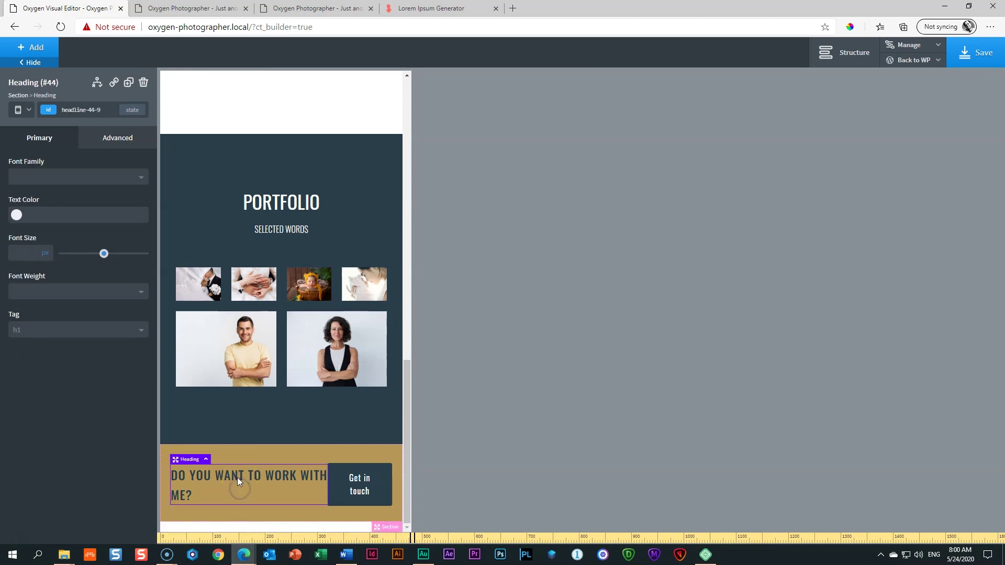
pyautogui.click(113, 139)
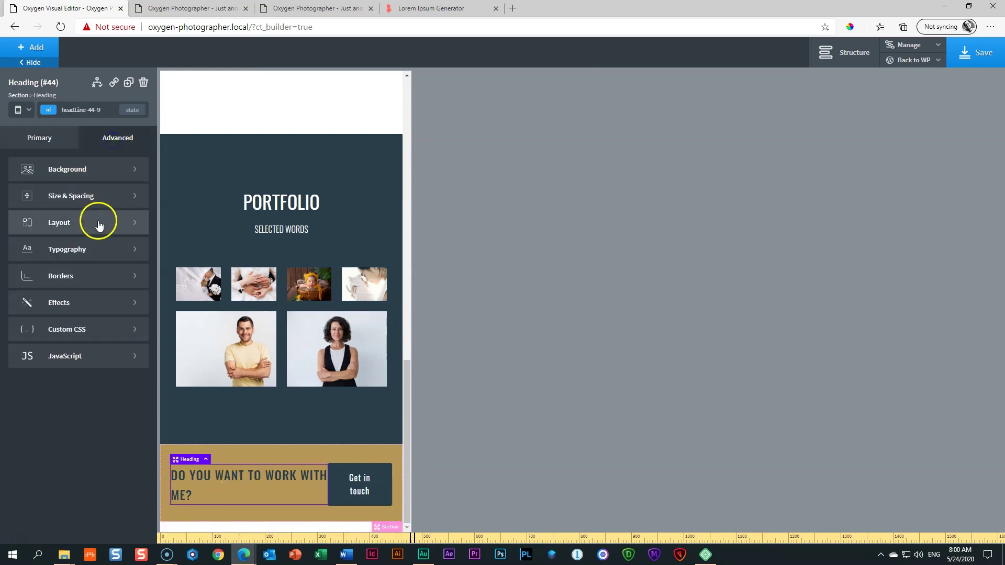
pyautogui.click(74, 253)
pyautogui.click(108, 358)
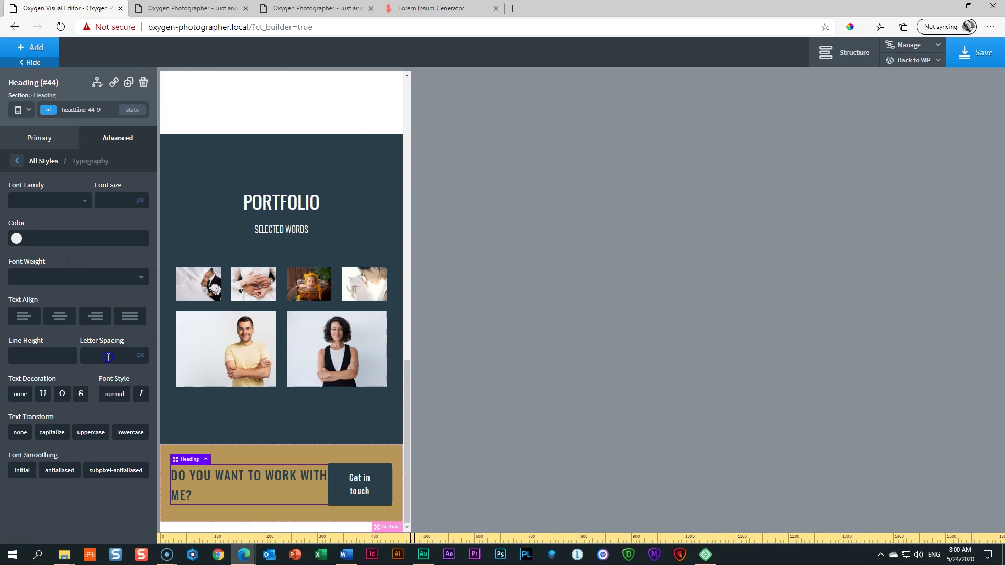
pyautogui.write('0')
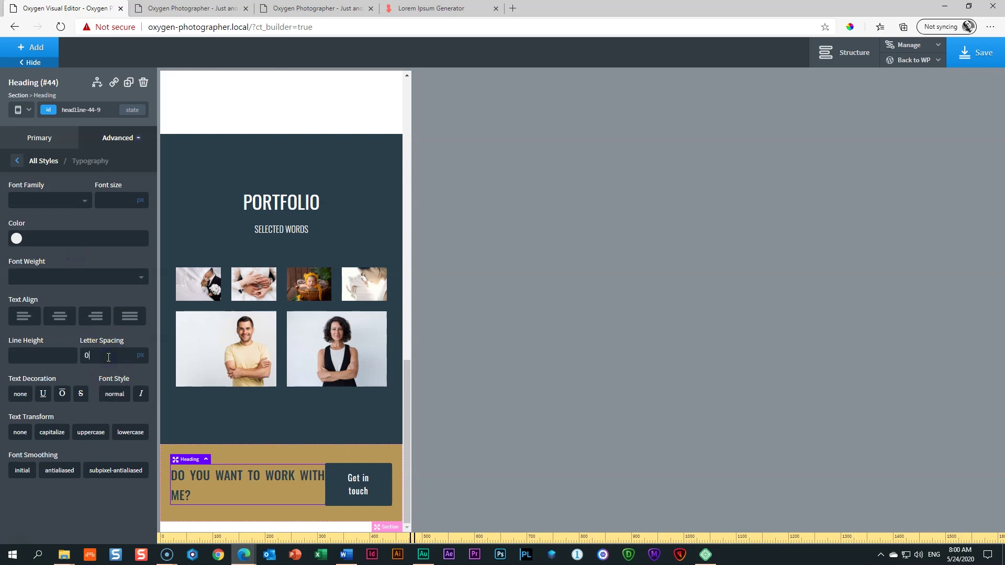
pyautogui.click(112, 197)
pyautogui.write('24')
pyautogui.press('BackSpace')
pyautogui.write('0')
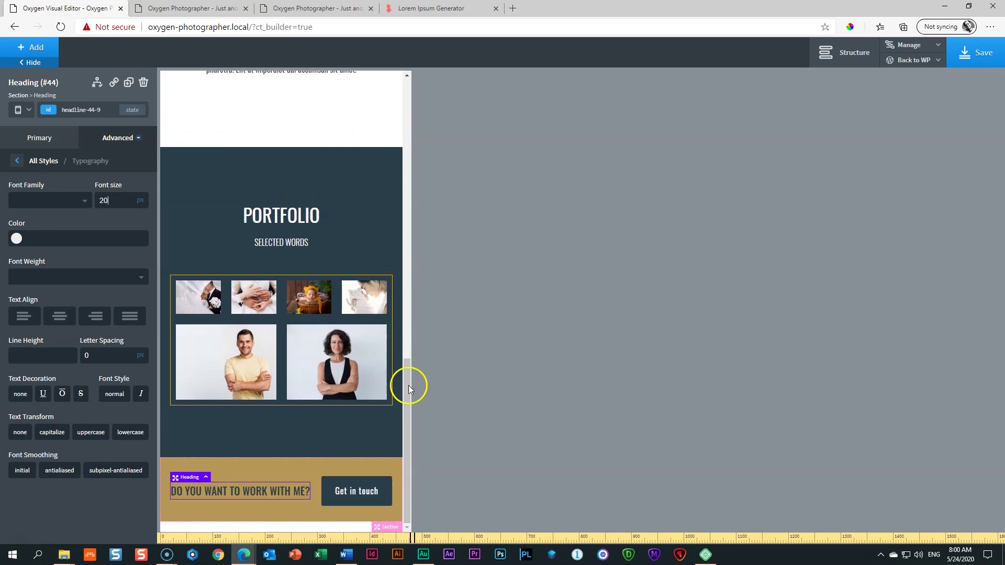
# Step: At the below-480px breakpoint, stack the section's heading and button vertically
pyautogui.click(340, 470)
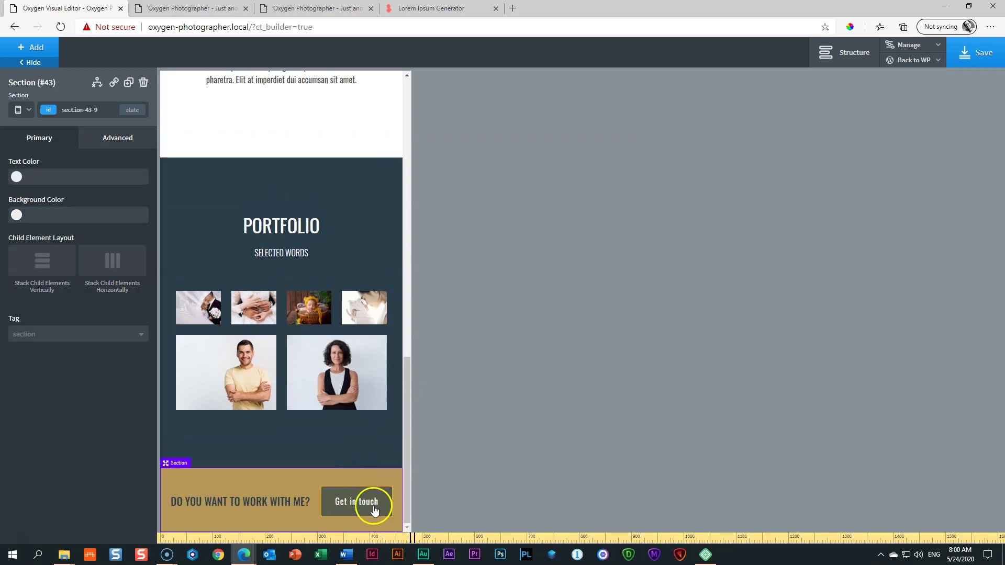
pyautogui.click(406, 494)
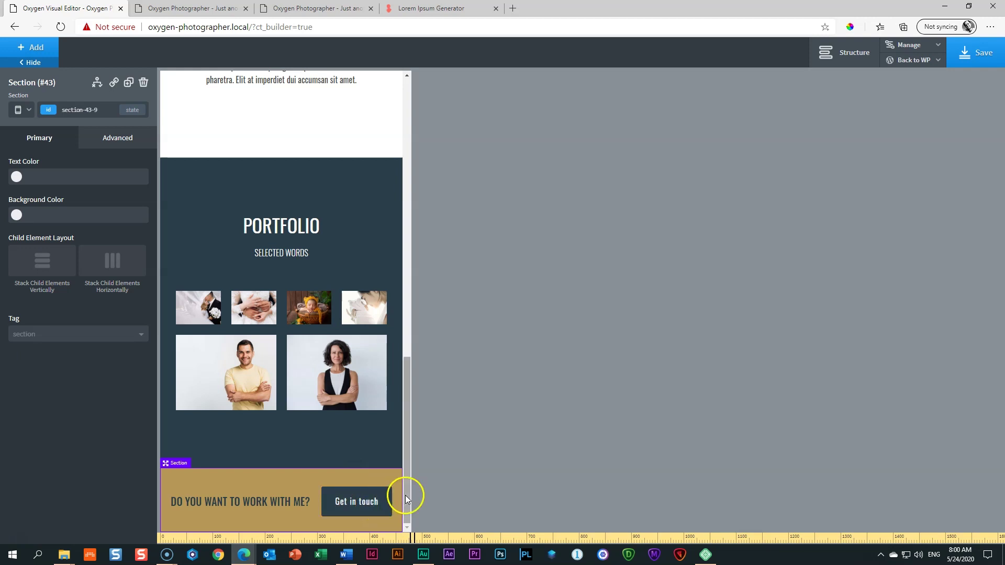
pyautogui.click(89, 143)
pyautogui.click(22, 110)
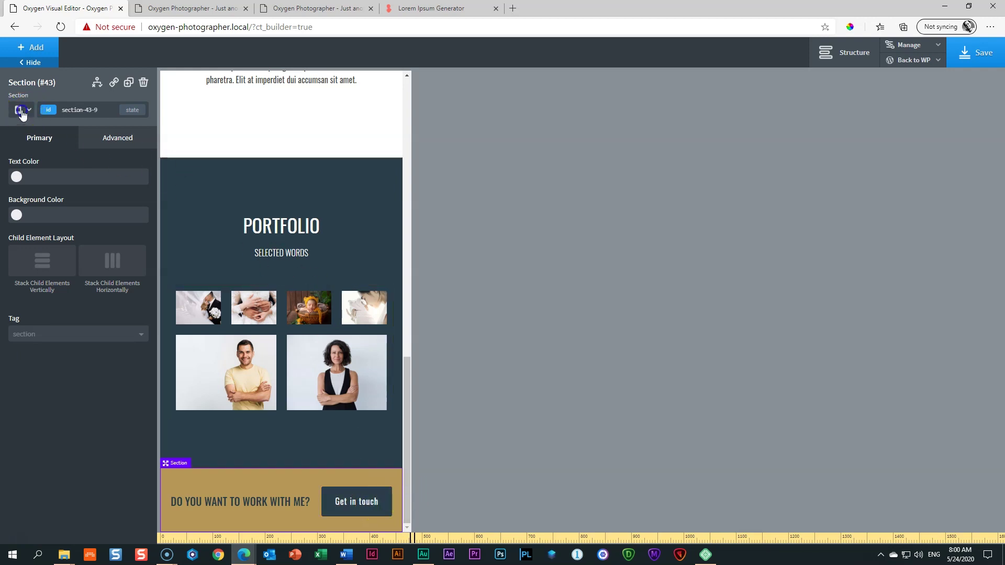
pyautogui.click(46, 186)
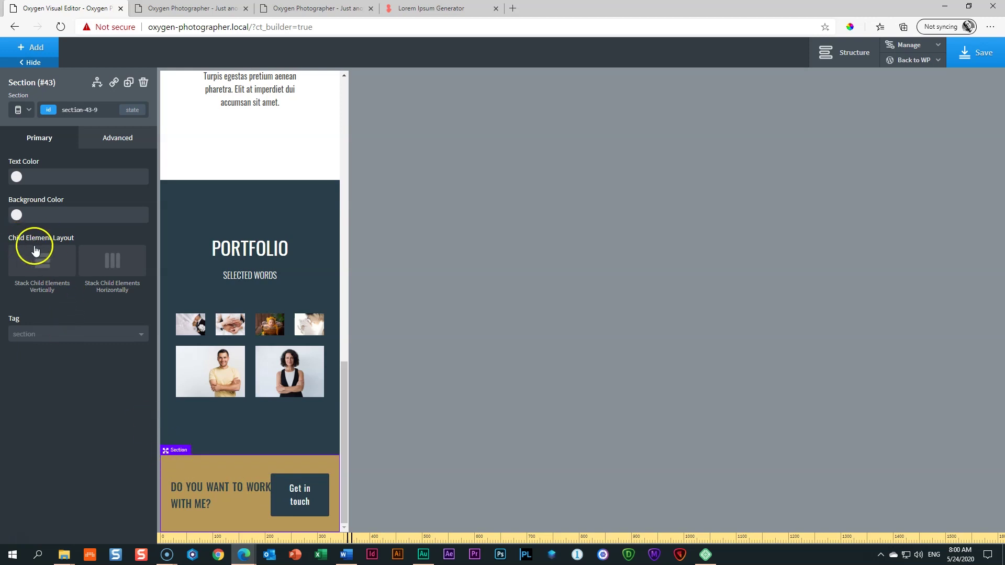
pyautogui.click(40, 264)
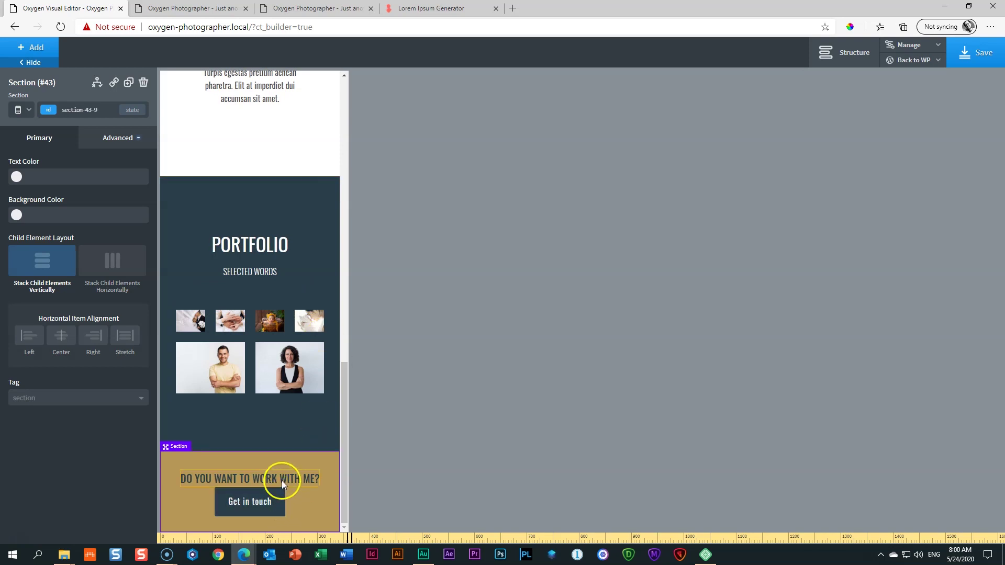
# Step: Check the layout at desktop, below-768px and below-480px widths, then save the page
pyautogui.click(255, 481)
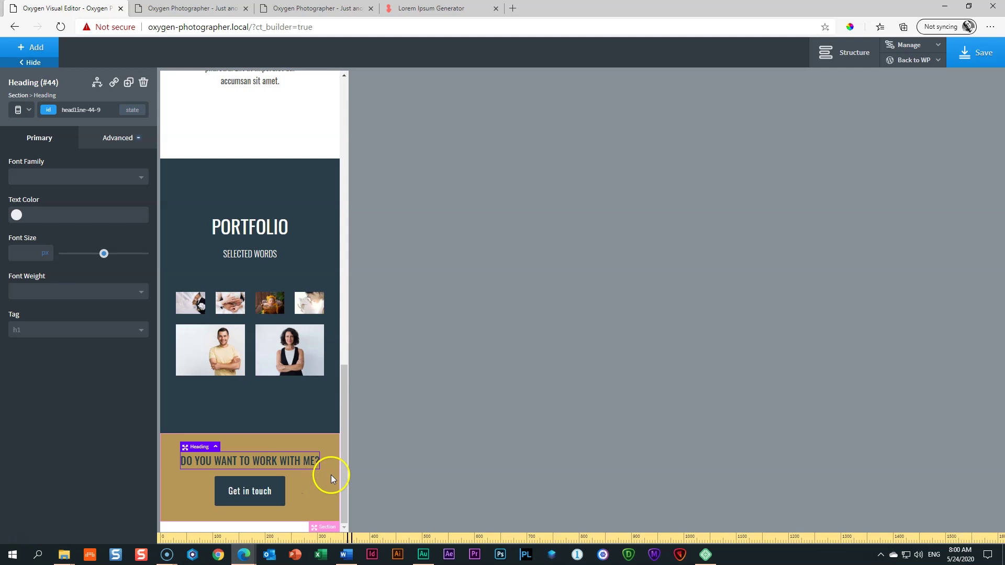
pyautogui.click(313, 445)
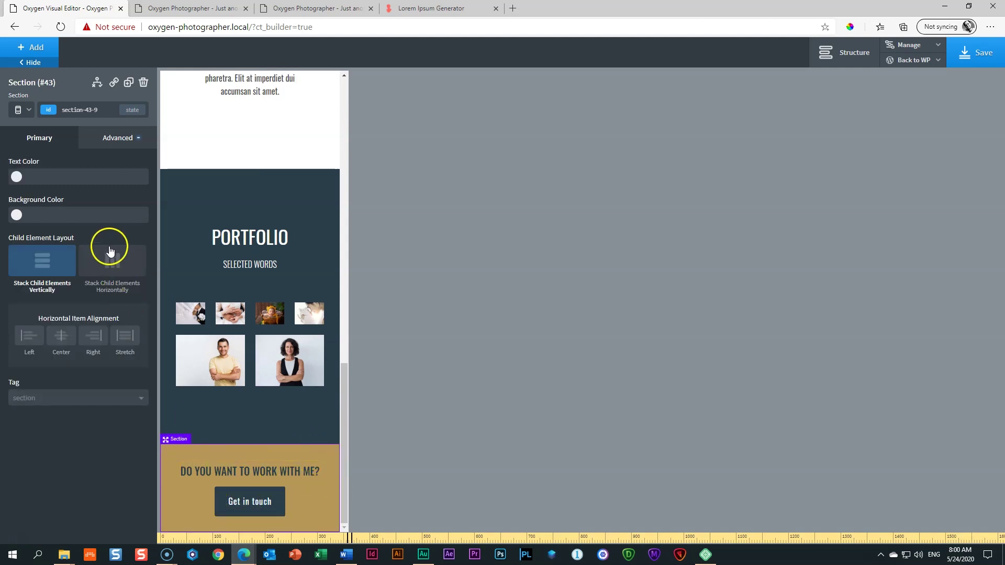
pyautogui.click(23, 112)
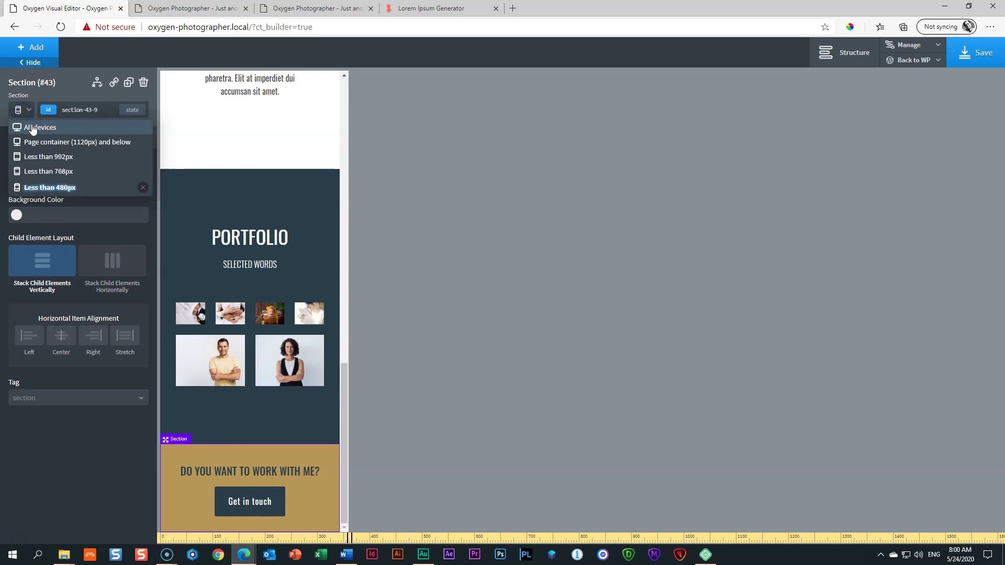
pyautogui.click(32, 126)
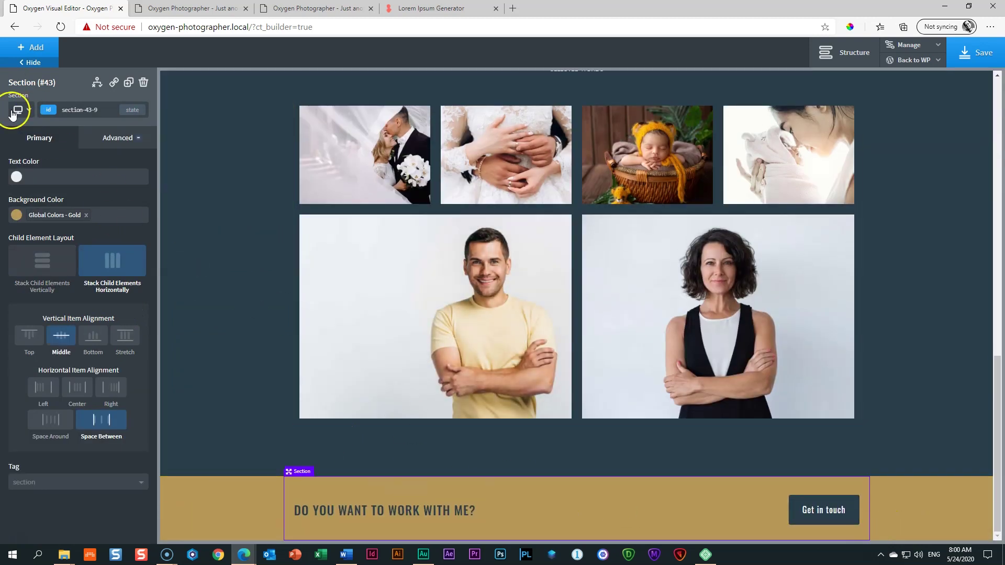
pyautogui.click(18, 110)
pyautogui.click(28, 171)
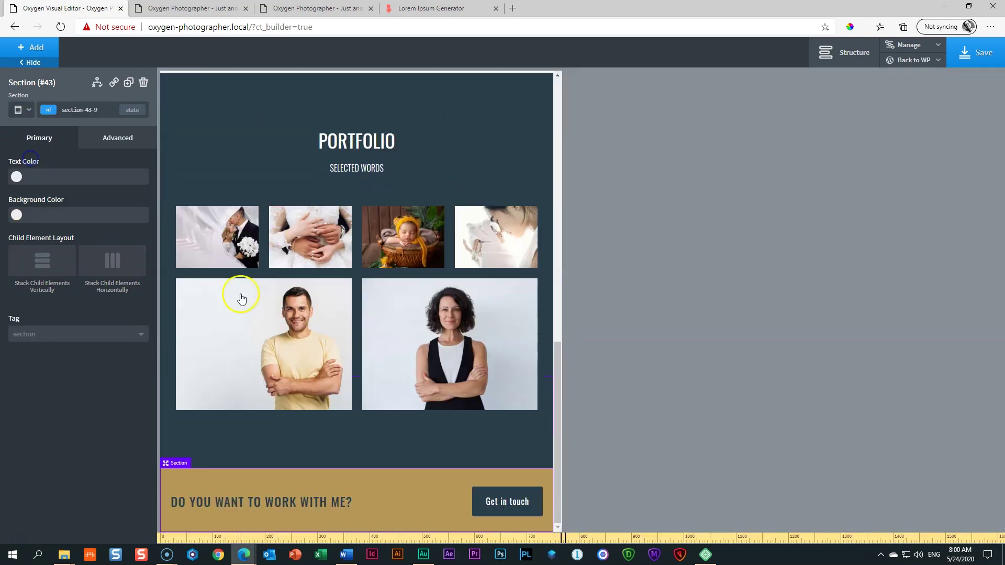
pyautogui.click(19, 111)
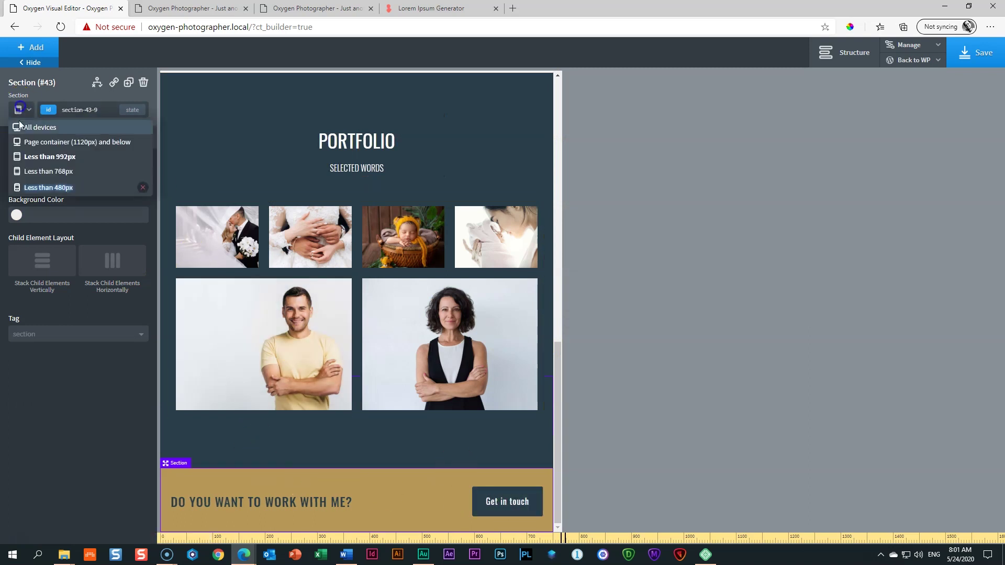
pyautogui.click(32, 185)
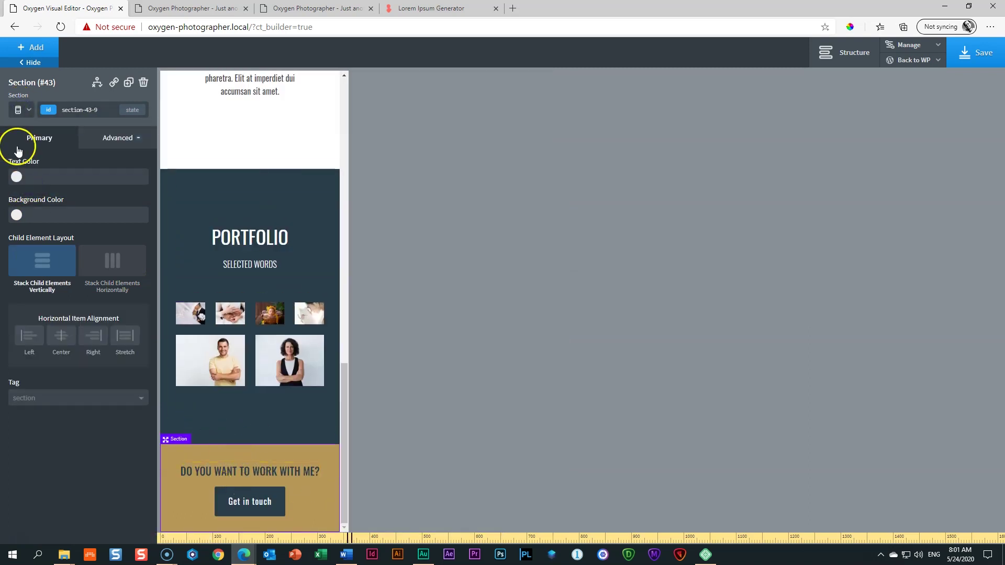
pyautogui.click(18, 111)
pyautogui.click(28, 128)
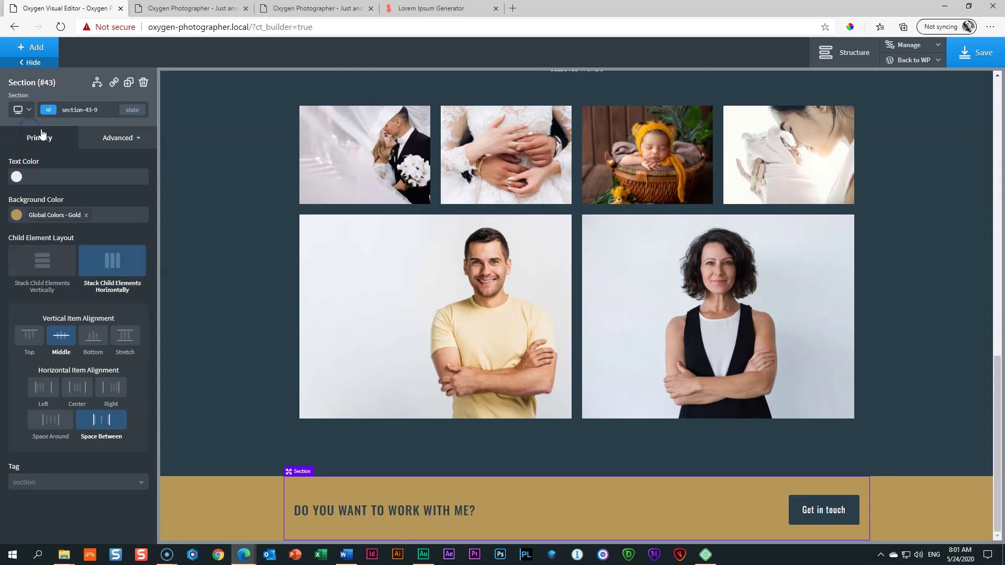
pyautogui.click(981, 54)
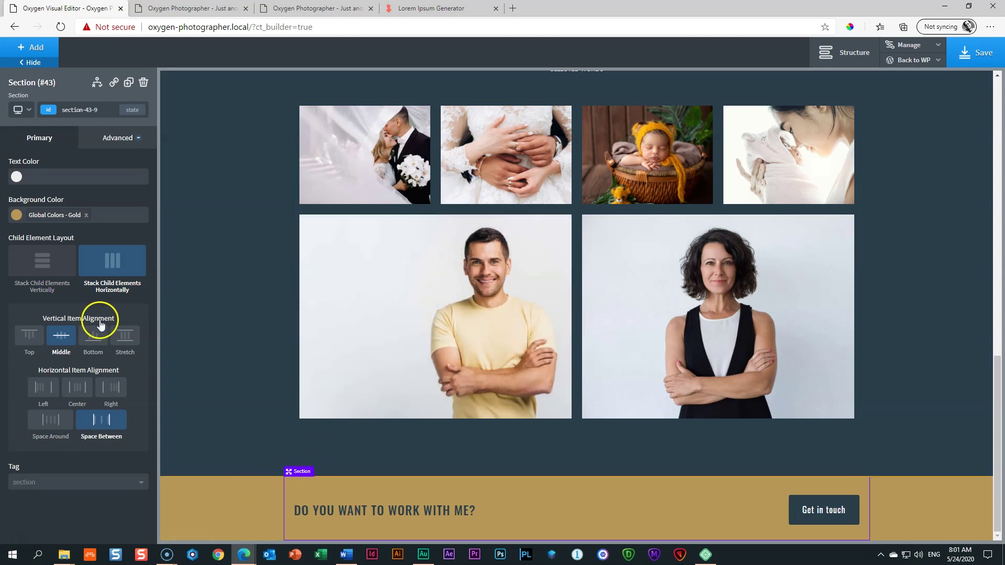
# Step: Add a new section at the page bottom with a Dirty Teal background
pyautogui.click(46, 47)
pyautogui.click(27, 145)
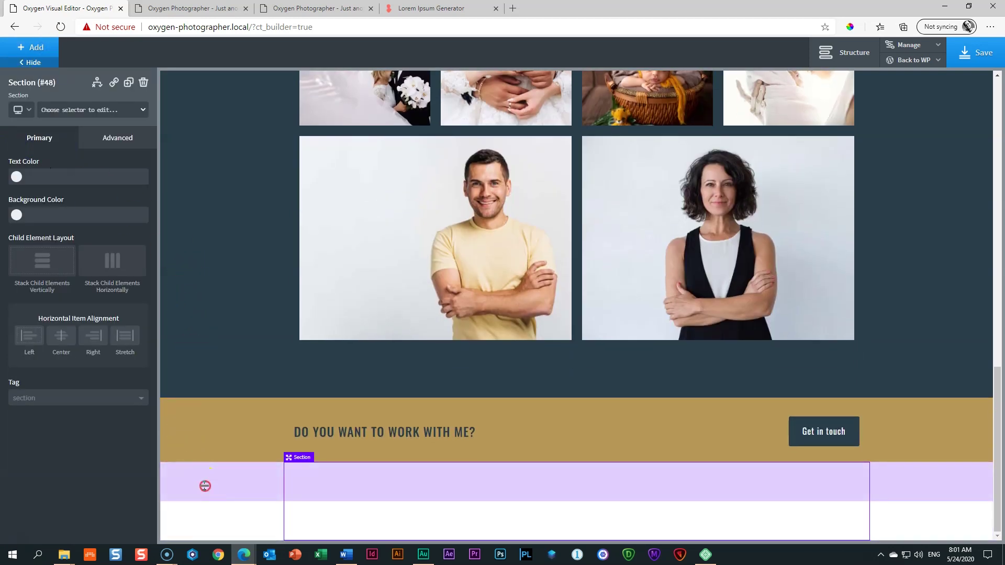
pyautogui.rightClick(205, 487)
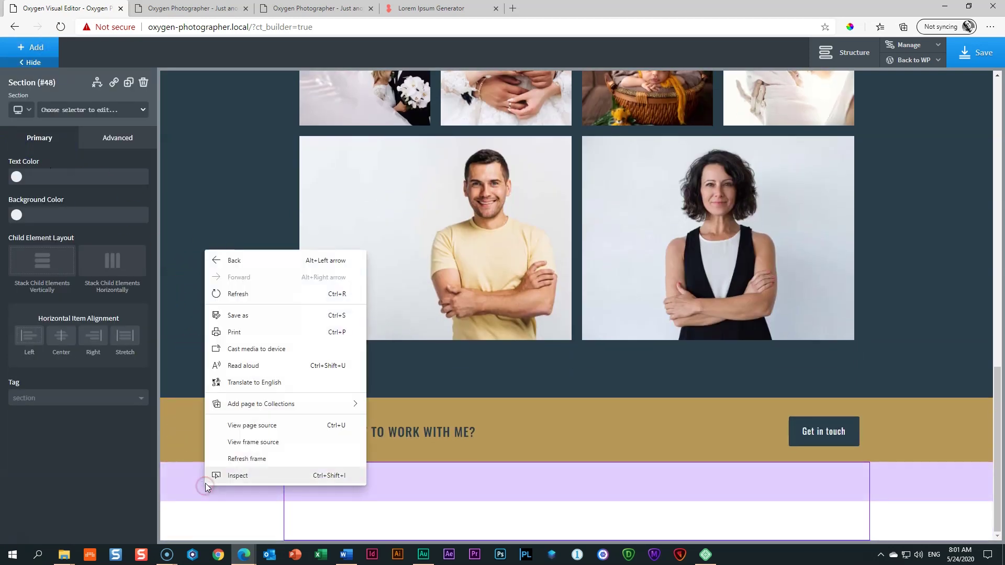
pyautogui.click(196, 505)
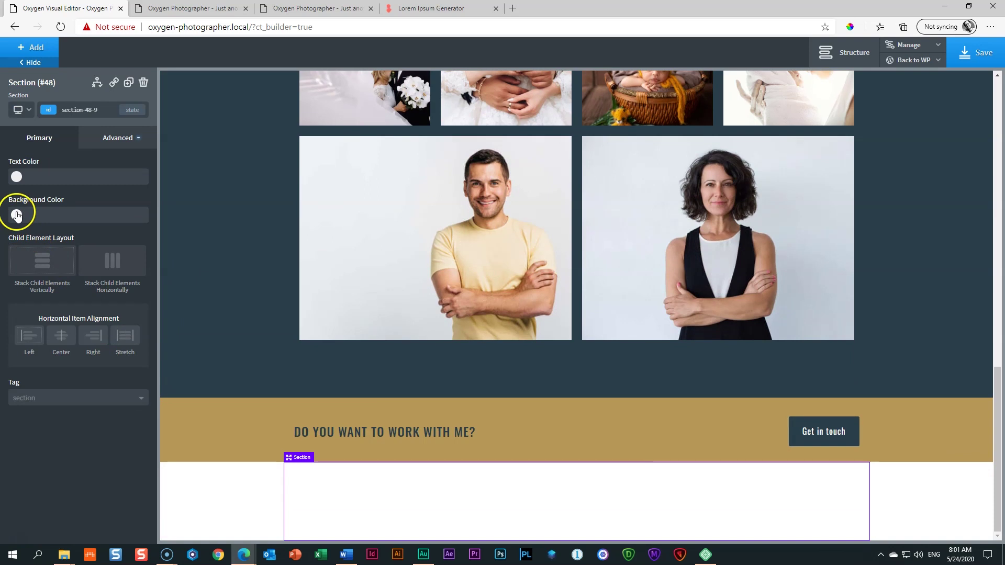
pyautogui.click(16, 214)
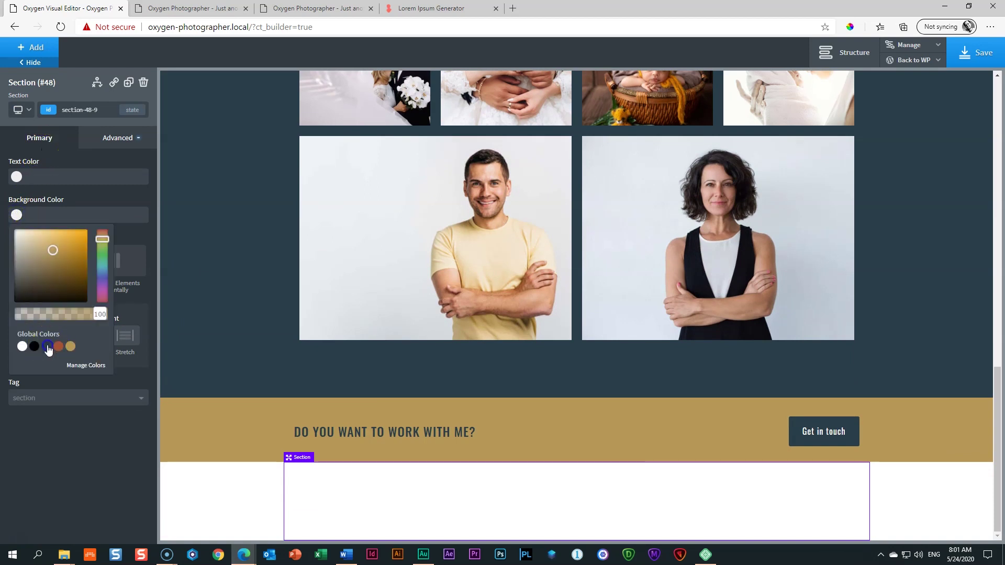
pyautogui.click(47, 345)
pyautogui.click(74, 444)
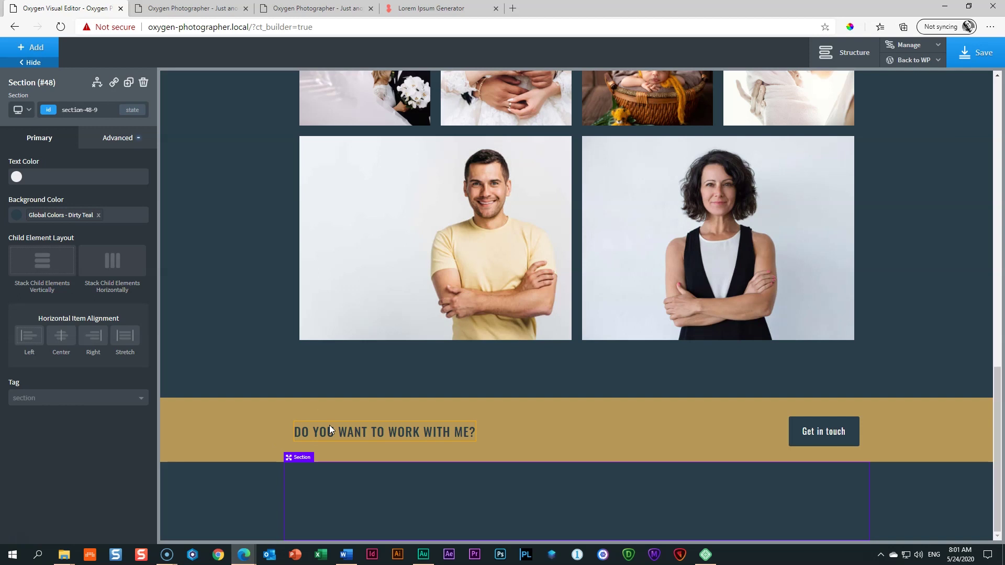
# Step: Insert a 50/50 two-column layout into the section and select the left column
pyautogui.click(32, 47)
pyautogui.click(44, 189)
pyautogui.click(46, 192)
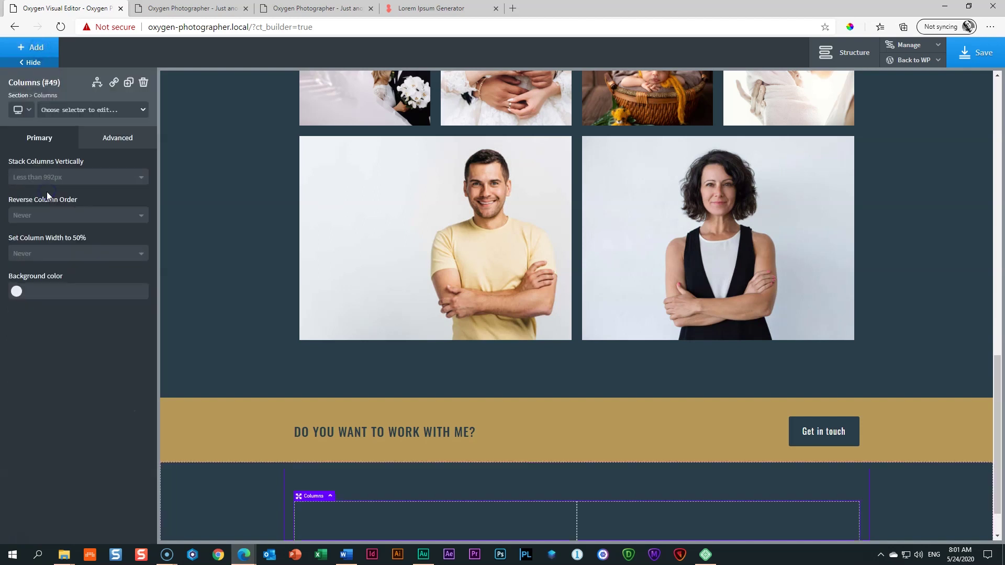
pyautogui.scroll(-1, 430, 492)
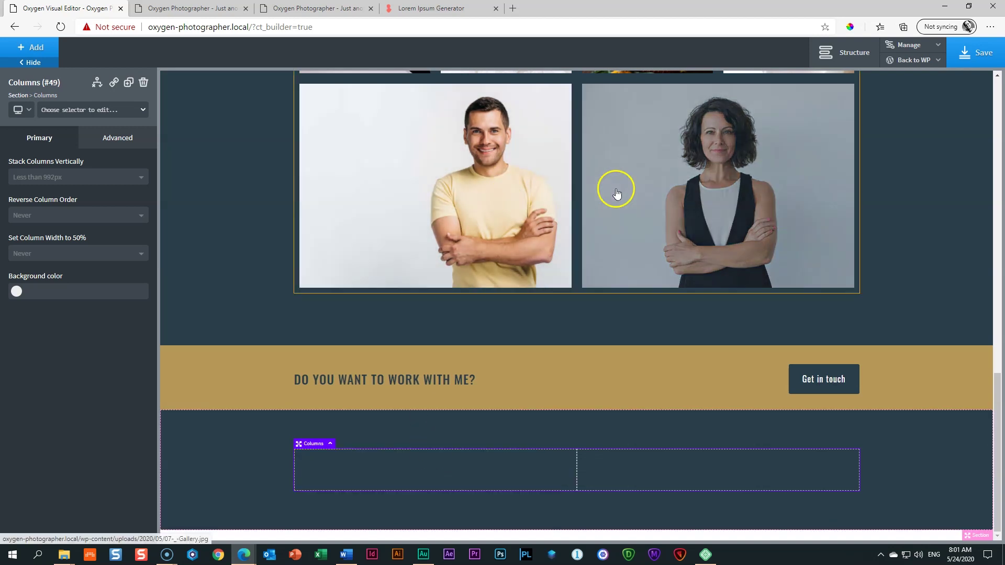
pyautogui.click(380, 480)
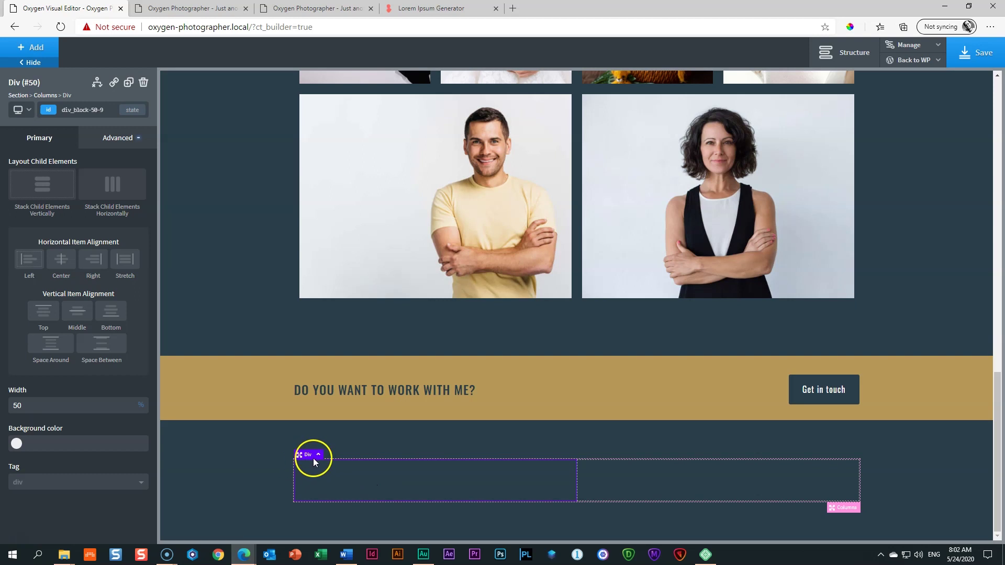
pyautogui.click(843, 508)
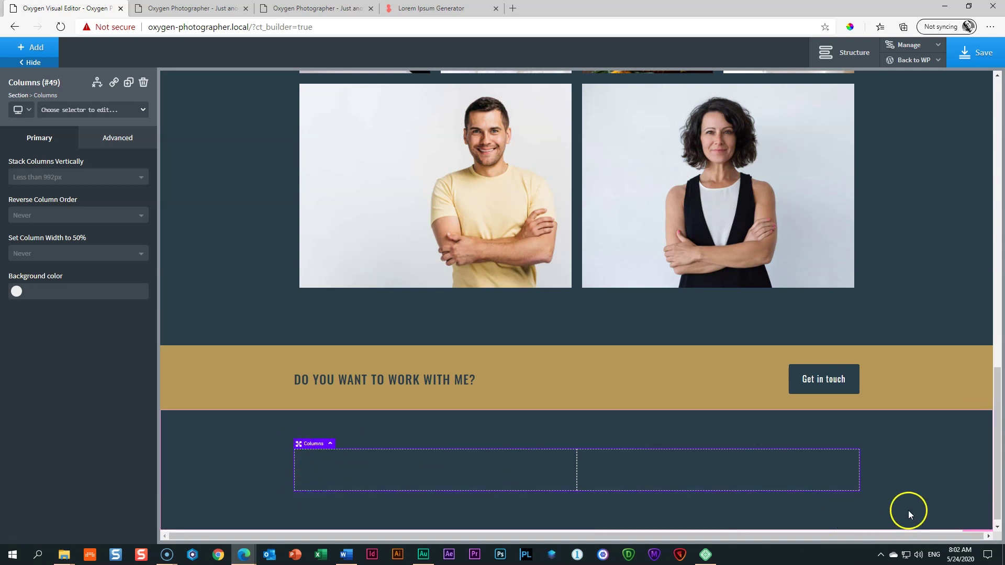
pyautogui.click(428, 475)
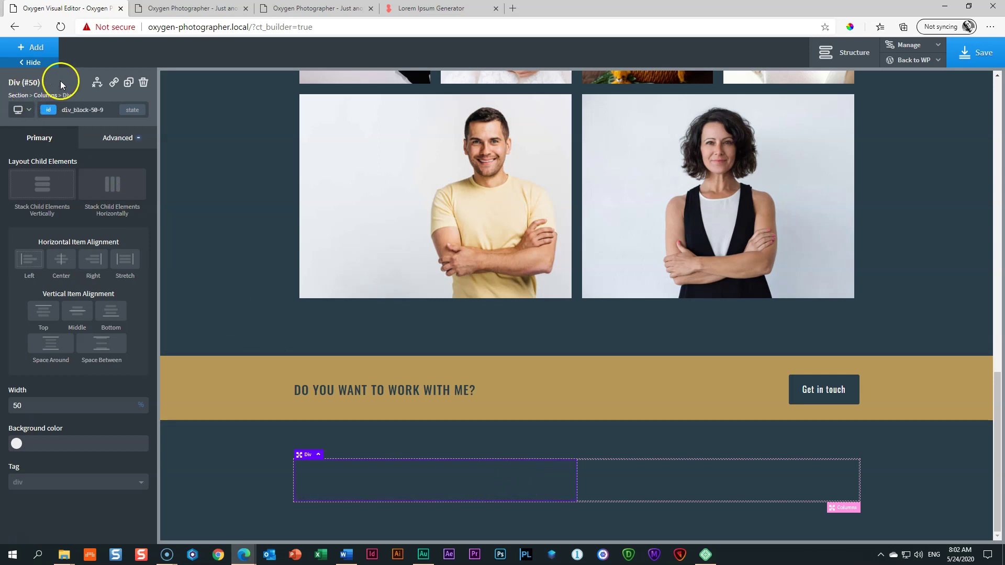
# Step: Insert the woman-with-camera photo from the Media Library into the left column
pyautogui.click(31, 47)
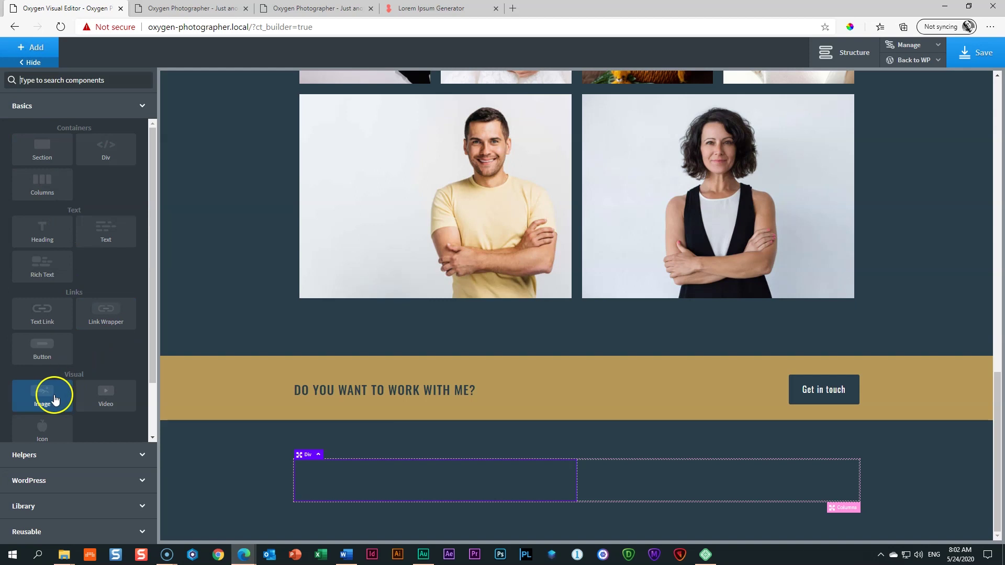
pyautogui.click(55, 399)
pyautogui.scroll(-3, 358, 373)
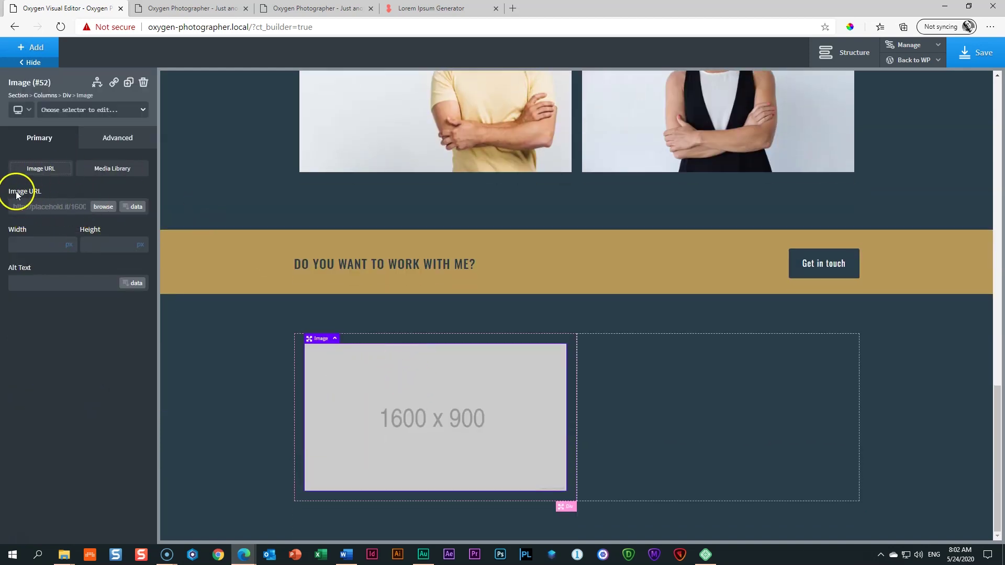
pyautogui.click(102, 207)
pyautogui.click(59, 175)
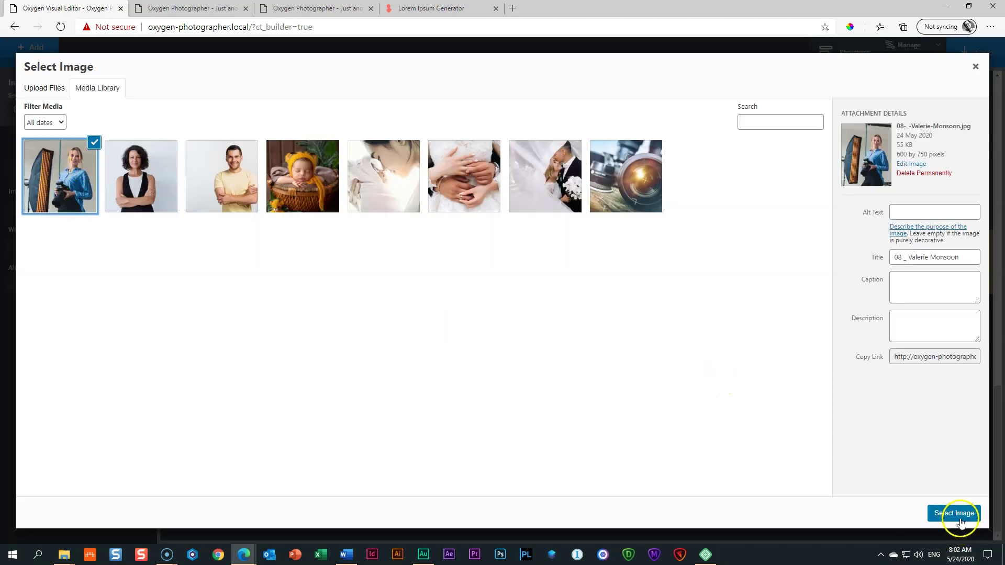
pyautogui.click(958, 513)
pyautogui.scroll(-3, 588, 403)
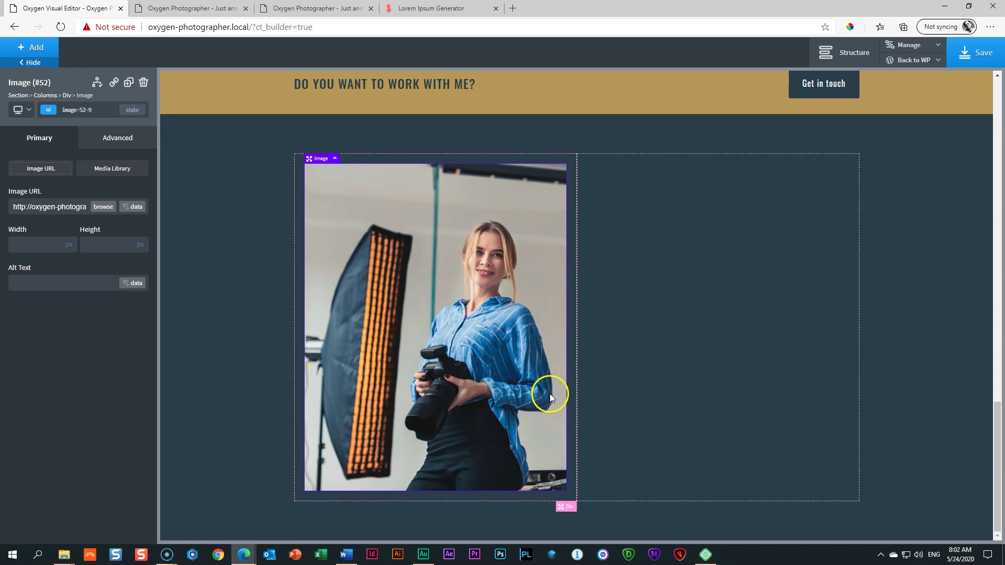
pyautogui.click(751, 328)
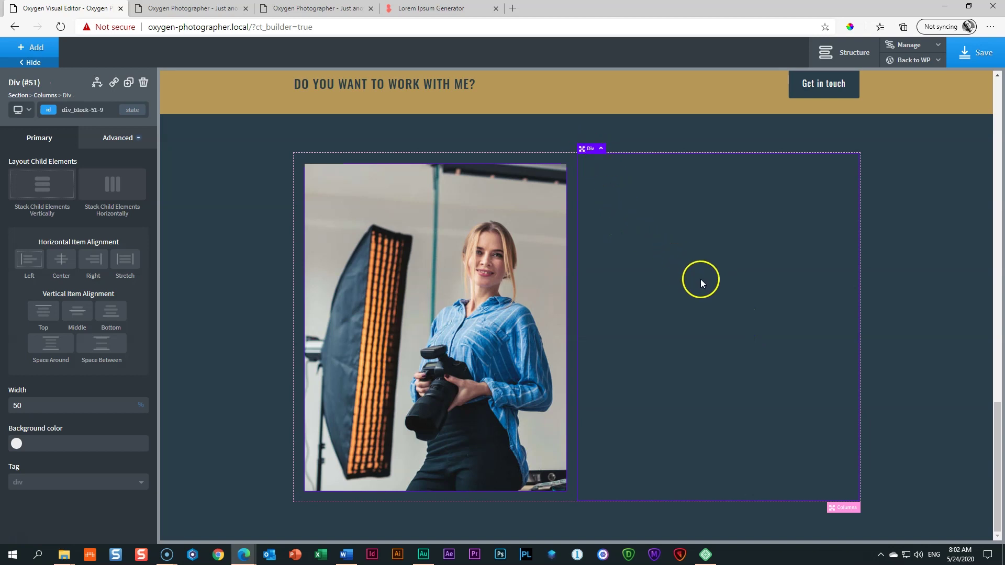
pyautogui.click(42, 47)
# Step: Add a white heading to the right column reading the photographer's name
pyautogui.click(53, 225)
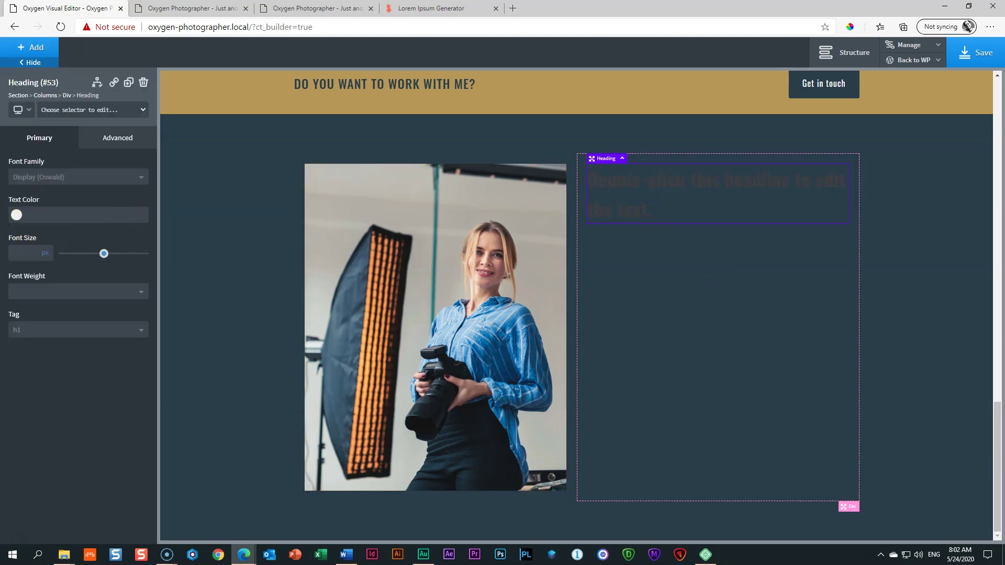
pyautogui.click(16, 214)
pyautogui.click(22, 346)
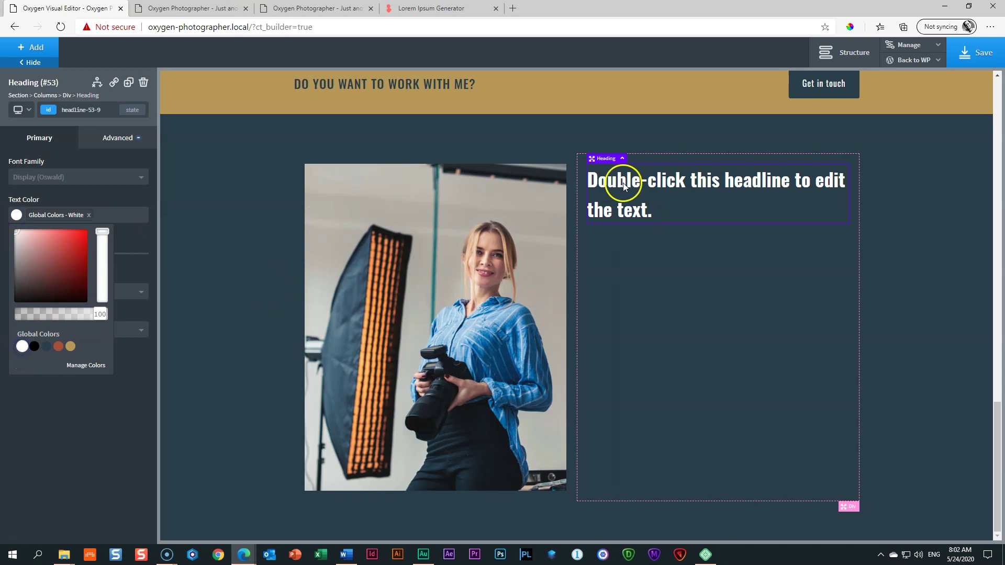
pyautogui.doubleClick(626, 182)
pyautogui.tripleClick(629, 184)
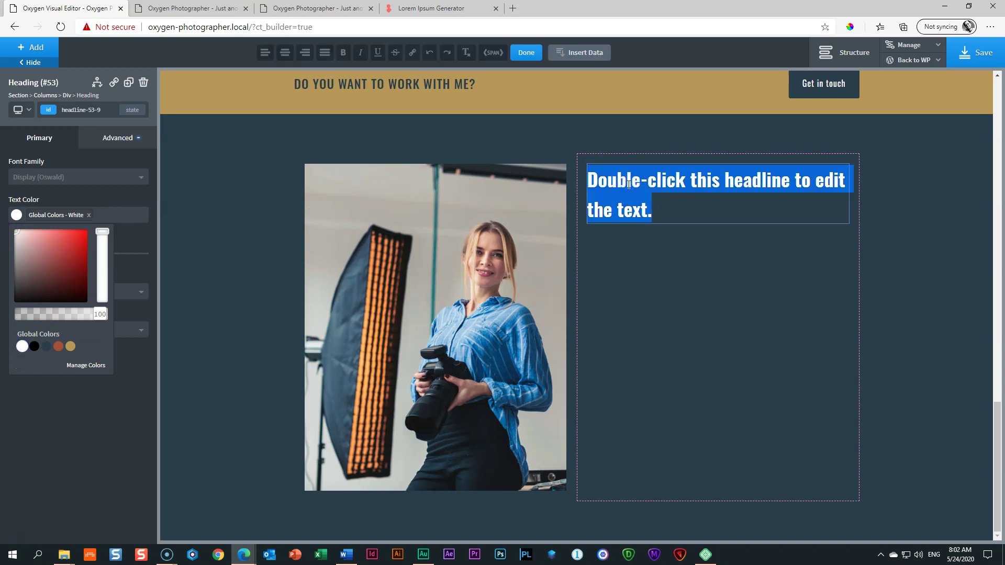
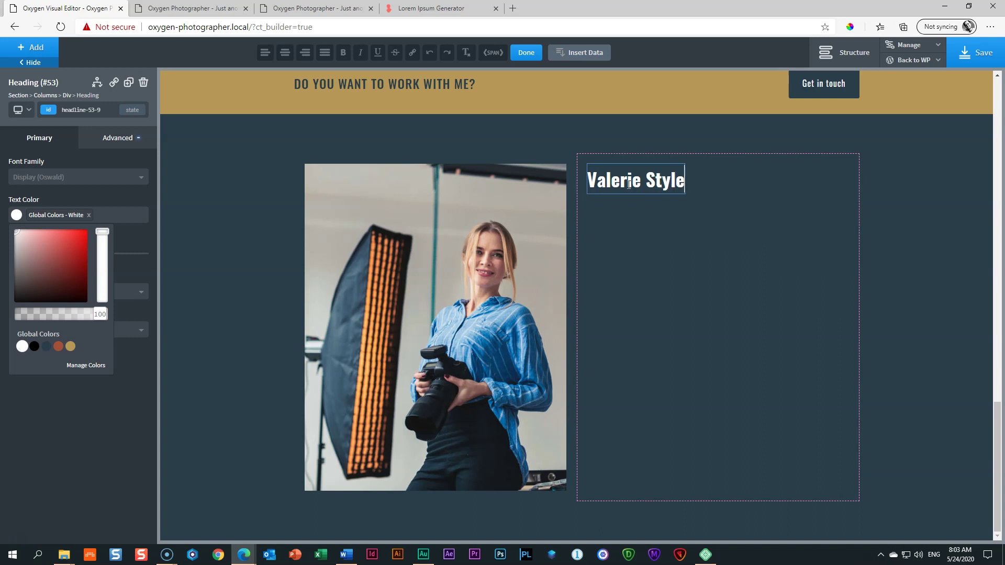
# Step: Make the heading uppercase at 48 px with font weight 400
pyautogui.click(140, 139)
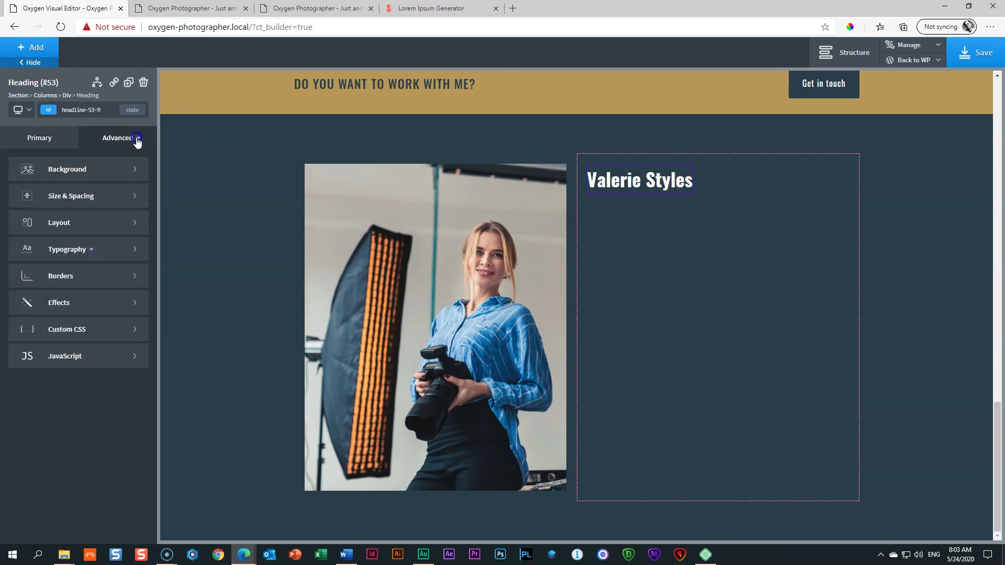
pyautogui.click(78, 247)
pyautogui.click(91, 433)
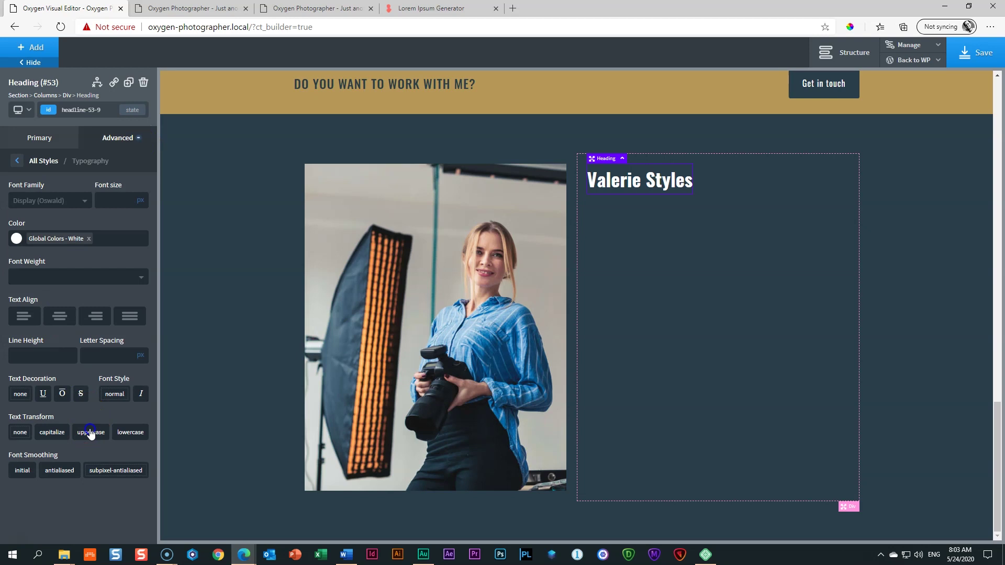
pyautogui.click(112, 196)
pyautogui.write('48')
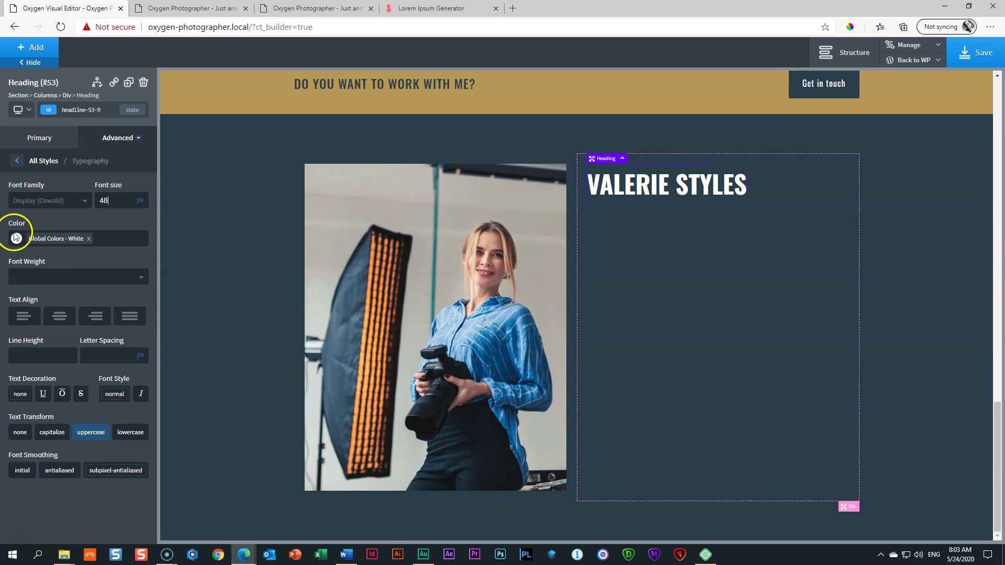
pyautogui.click(33, 274)
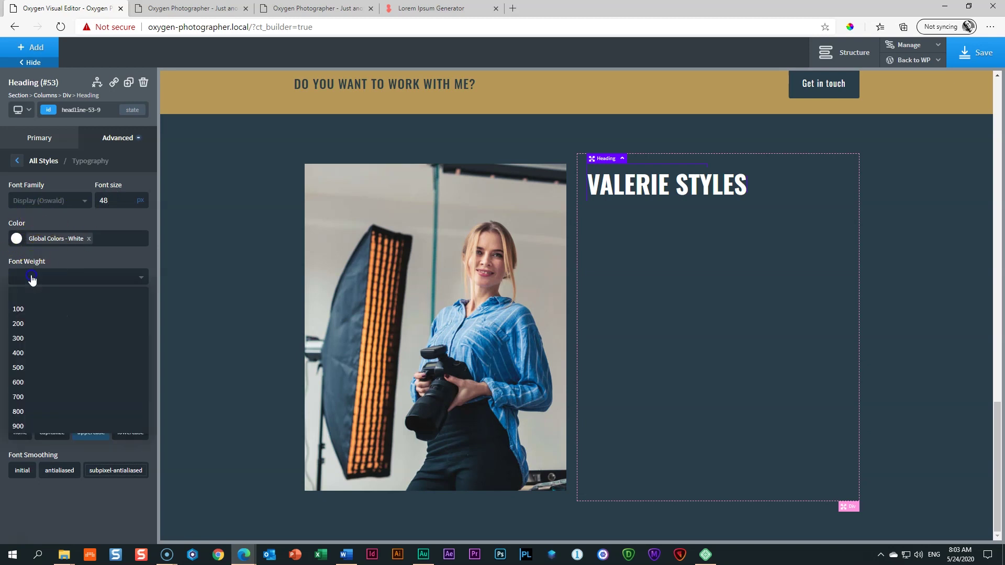
pyautogui.click(19, 352)
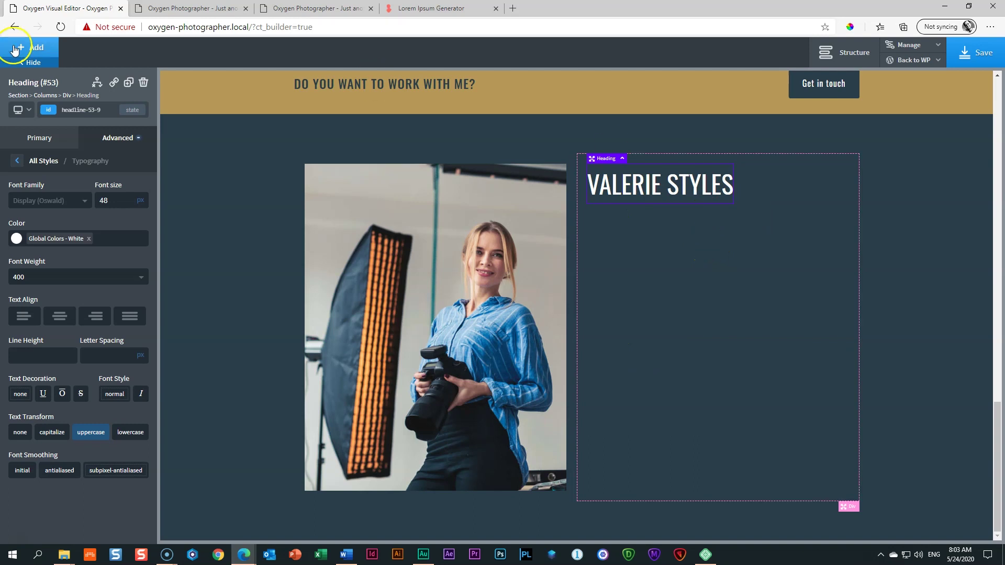
# Step: Add a white text block below and copy a lorem ipsum paragraph from the generator page
pyautogui.click(32, 49)
pyautogui.click(105, 240)
pyautogui.click(17, 214)
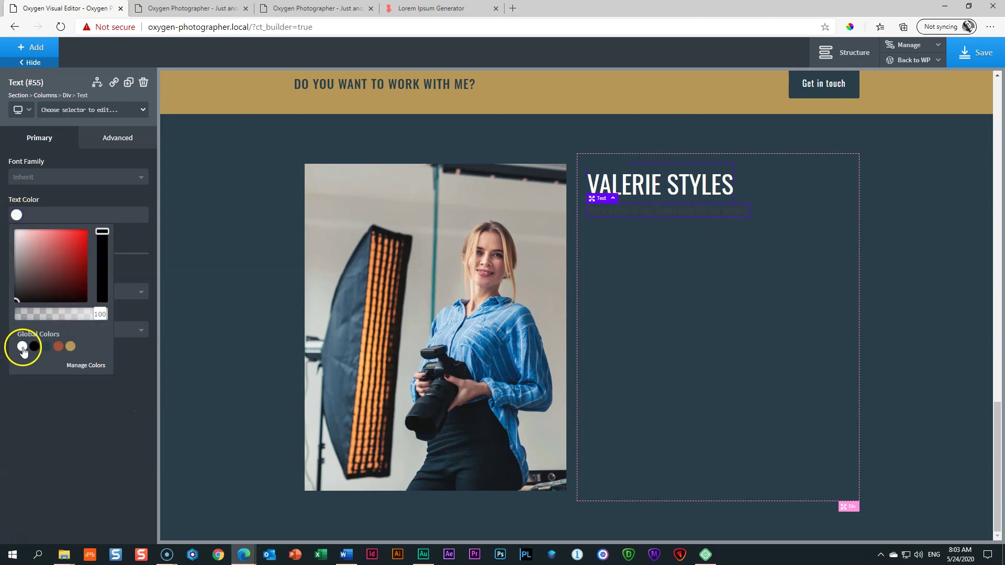
pyautogui.click(22, 347)
pyautogui.click(429, 8)
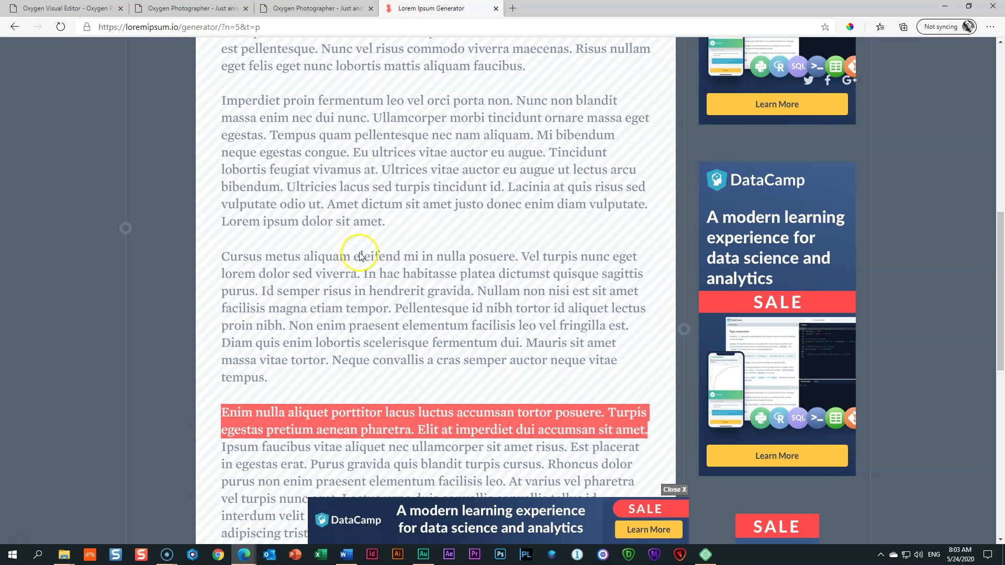
pyautogui.scroll(-7, 359, 246)
pyautogui.moveTo(219, 292); pyautogui.dragTo(519, 382)
pyautogui.rightClick(521, 382)
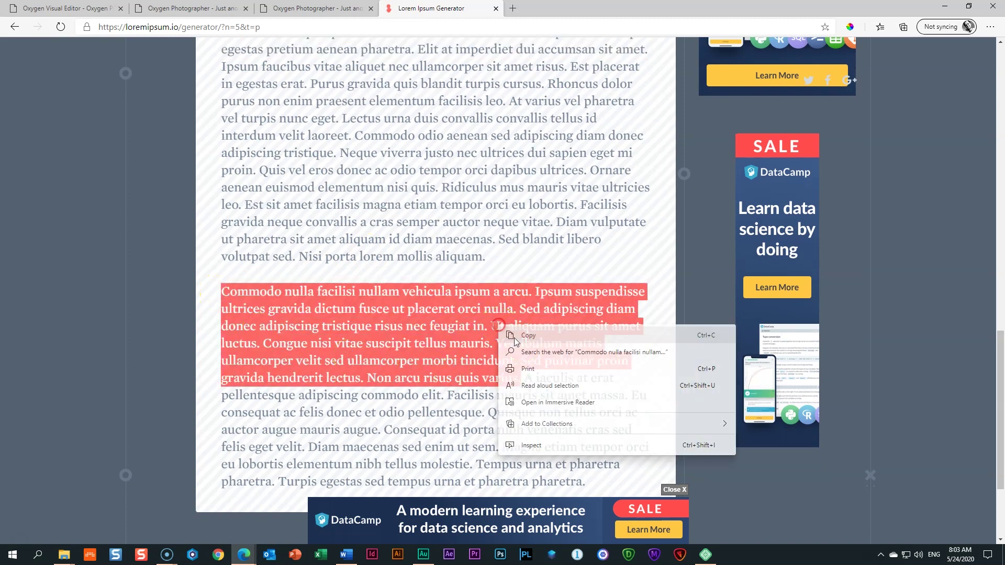
pyautogui.click(519, 332)
# Step: Replace the text block's placeholder with the copied lorem ipsum paragraph
pyautogui.click(47, 9)
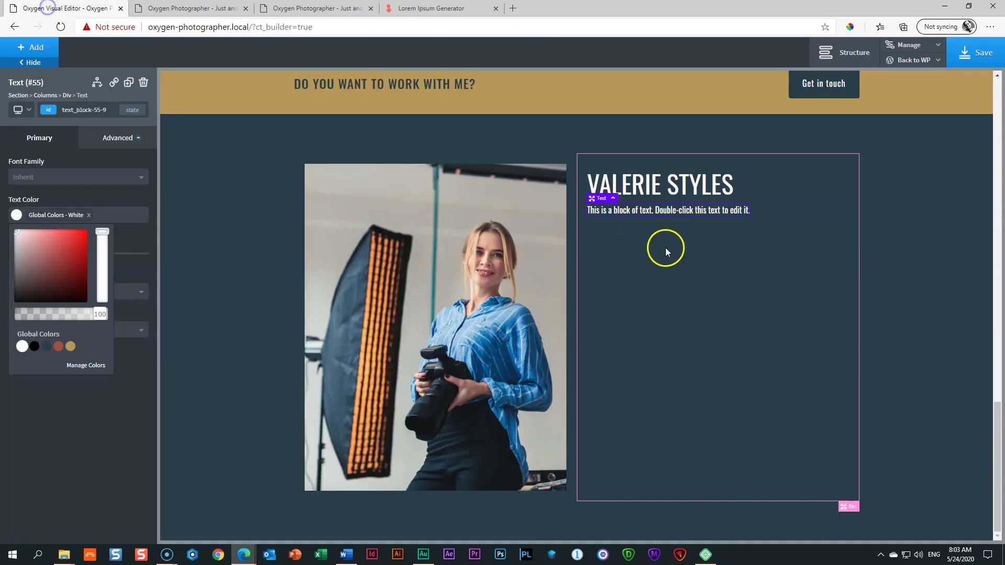
pyautogui.doubleClick(656, 208)
pyautogui.tripleClick(653, 209)
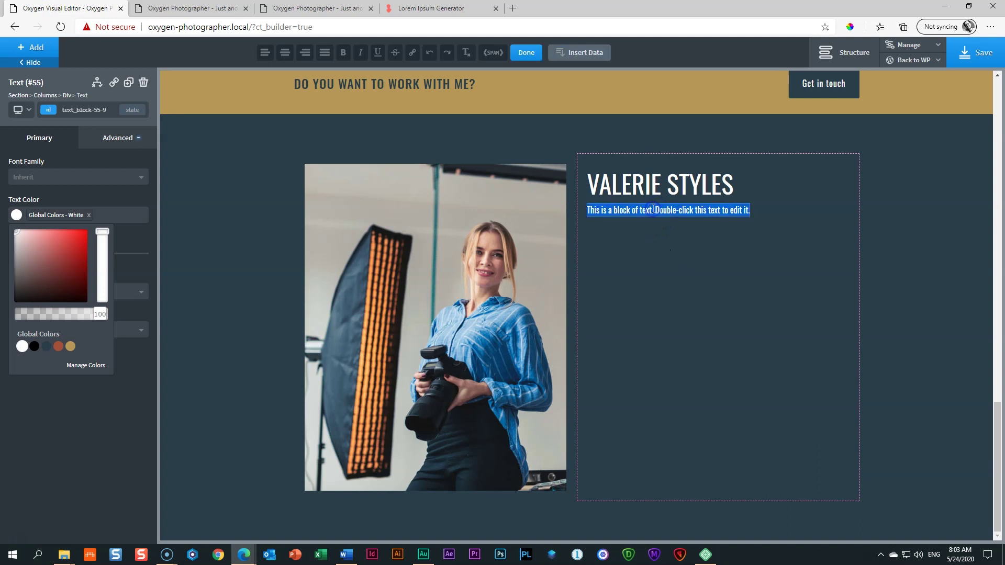
pyautogui.hotkey('ctrl', 'v')
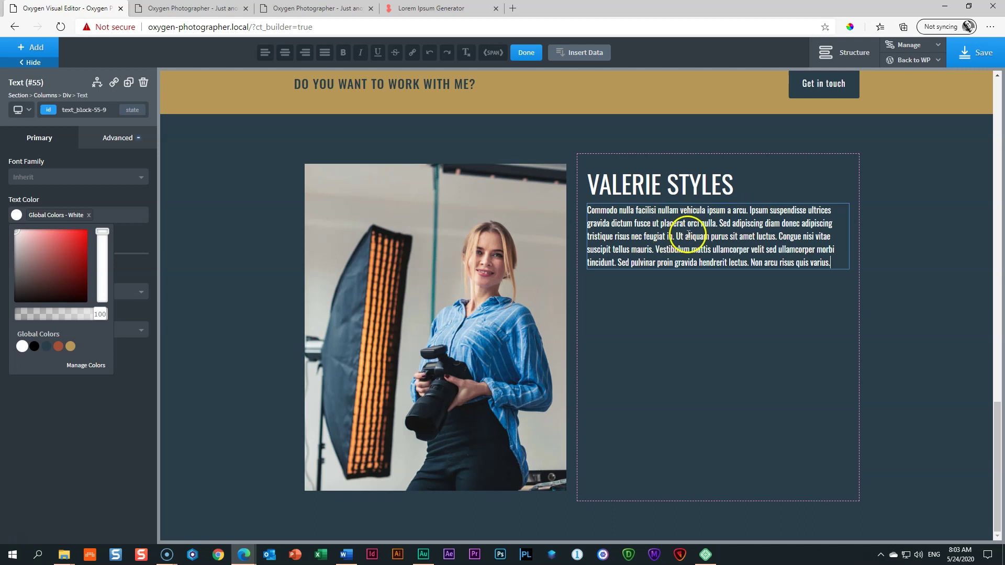
# Step: Set the paragraph's font weight to 300 and font size to 18
pyautogui.click(15, 216)
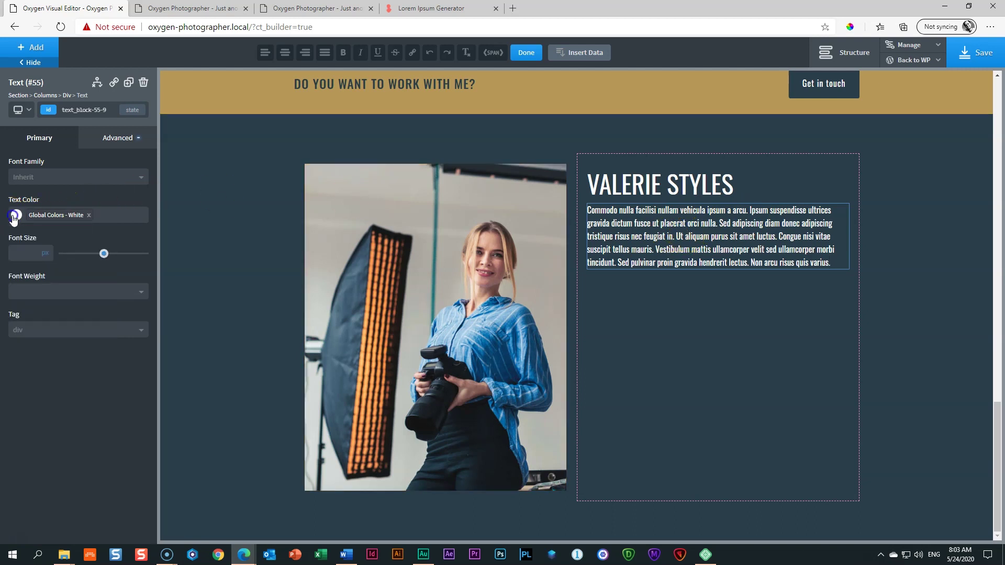
pyautogui.click(19, 292)
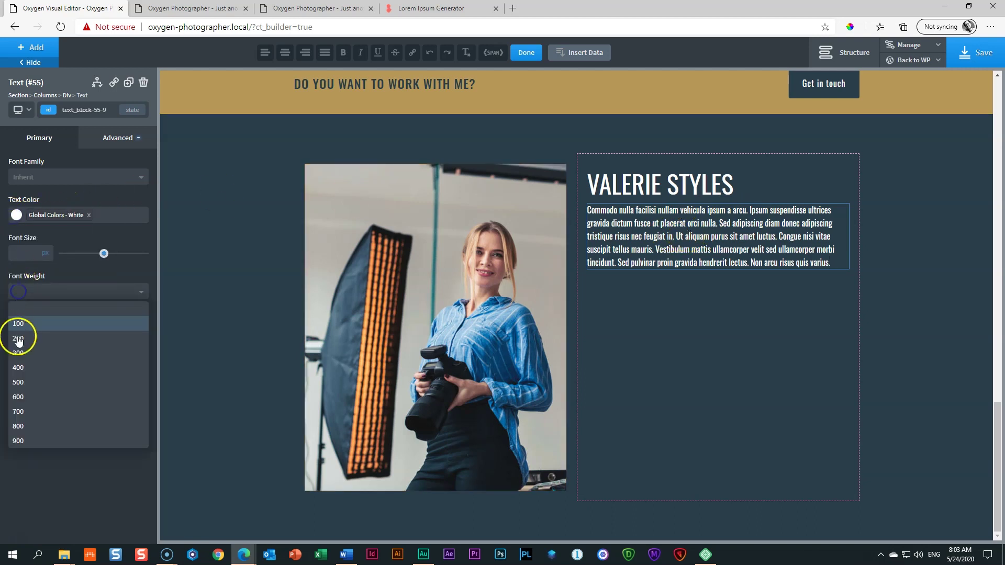
pyautogui.click(21, 366)
pyautogui.click(26, 293)
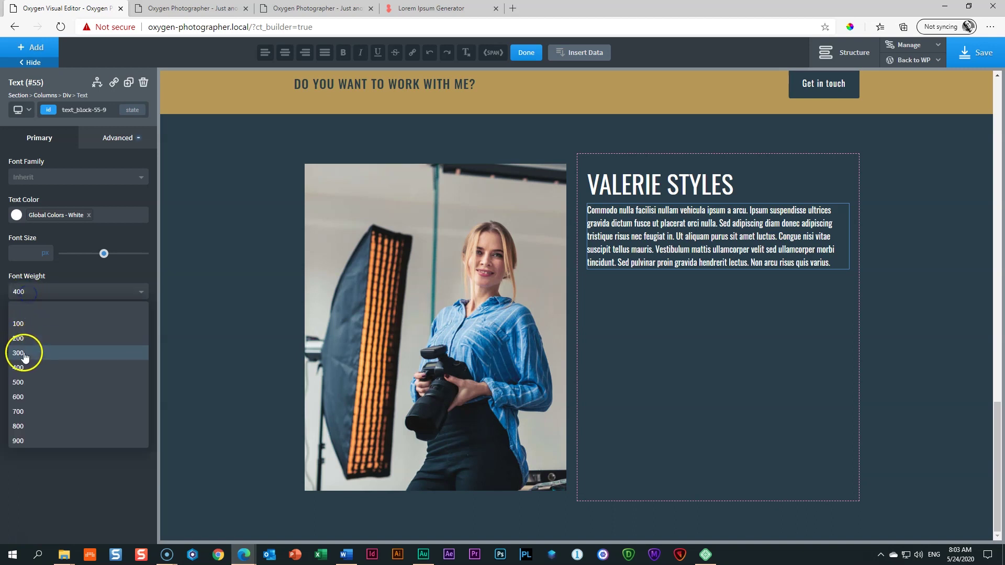
pyautogui.click(23, 354)
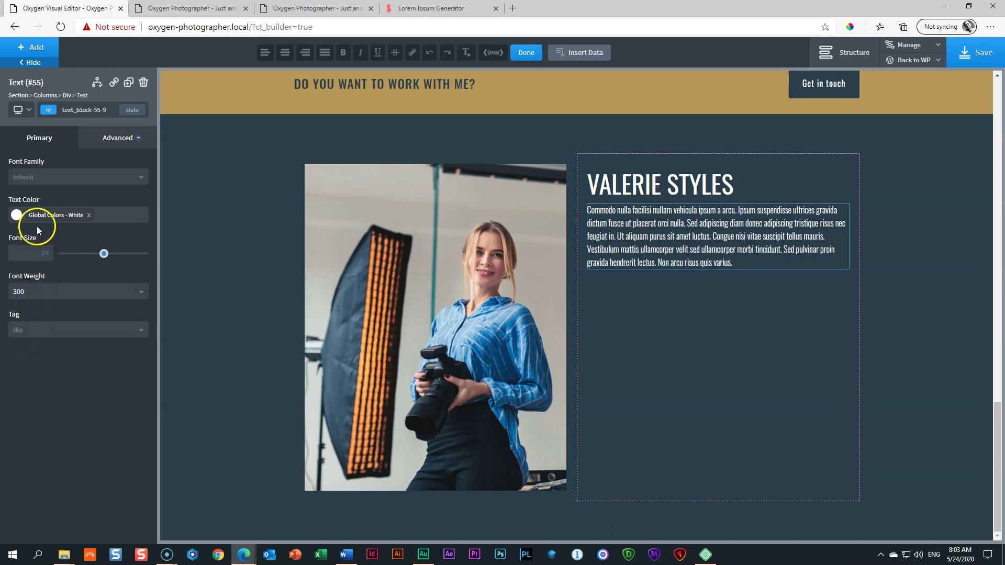
pyautogui.click(22, 251)
pyautogui.write('18')
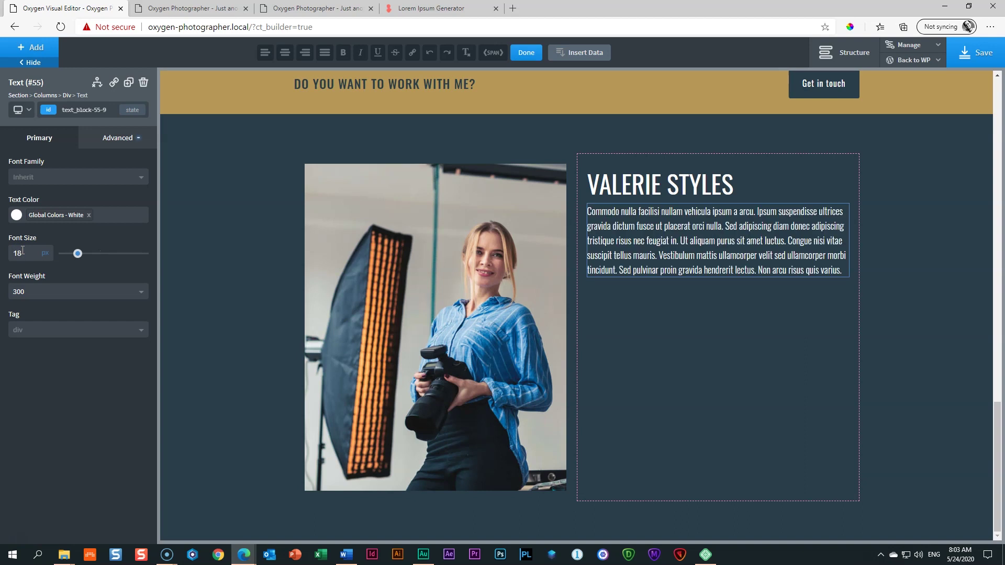
pyautogui.click(667, 268)
pyautogui.click(674, 252)
pyautogui.click(611, 235)
# Step: Limit the paragraph's width to 80% so it rewraps
pyautogui.click(126, 141)
pyautogui.click(34, 197)
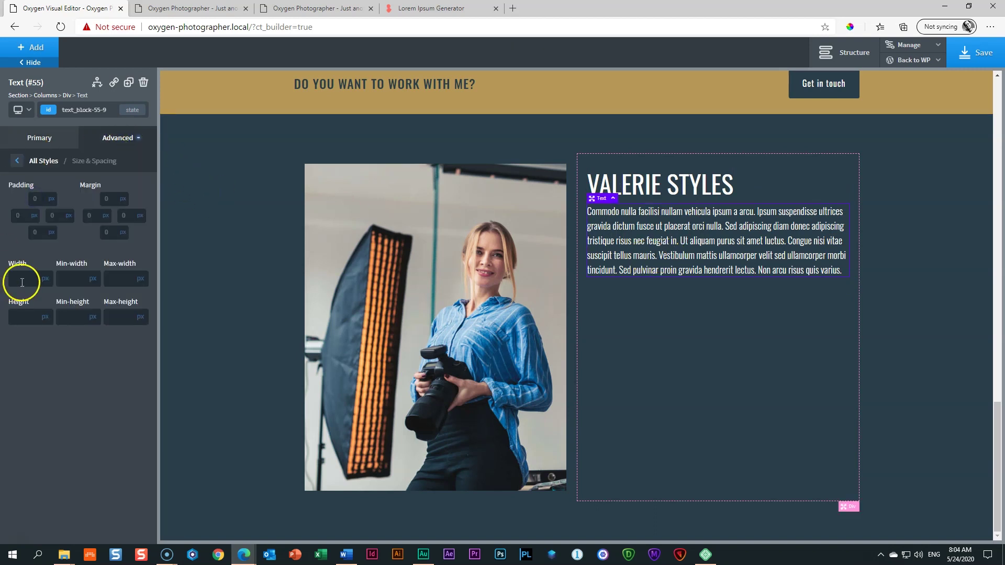
pyautogui.click(46, 279)
pyautogui.click(50, 274)
pyautogui.click(14, 278)
pyautogui.write('80')
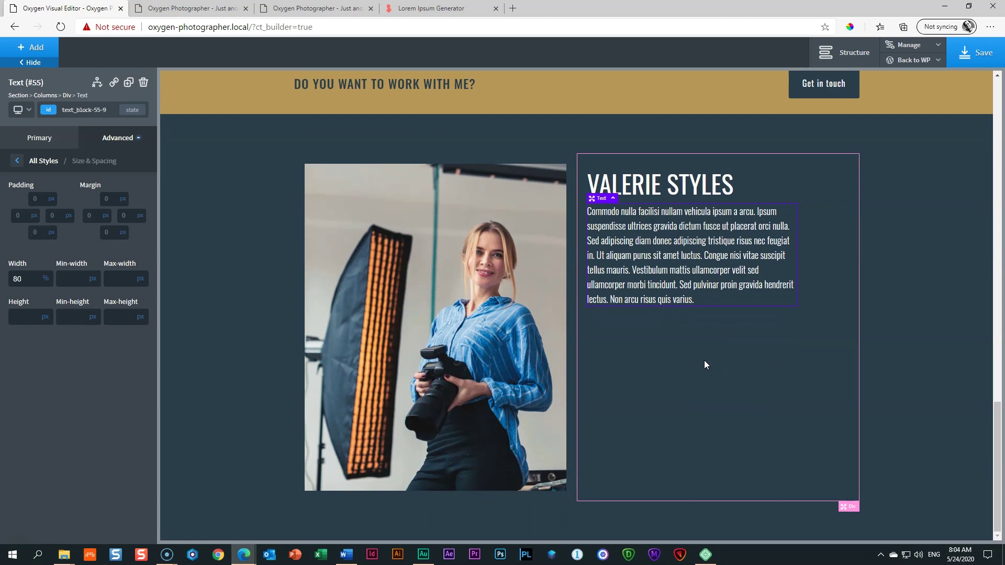
pyautogui.scroll(15, 705, 363)
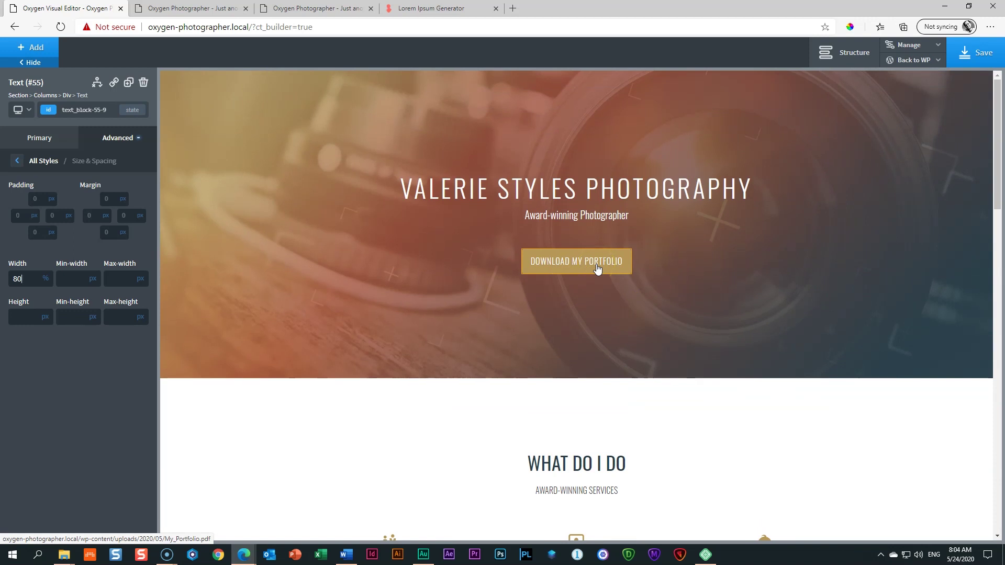
# Step: Duplicate the Download My Portfolio button, place the copy below the original, and show the structure tree
pyautogui.click(563, 268)
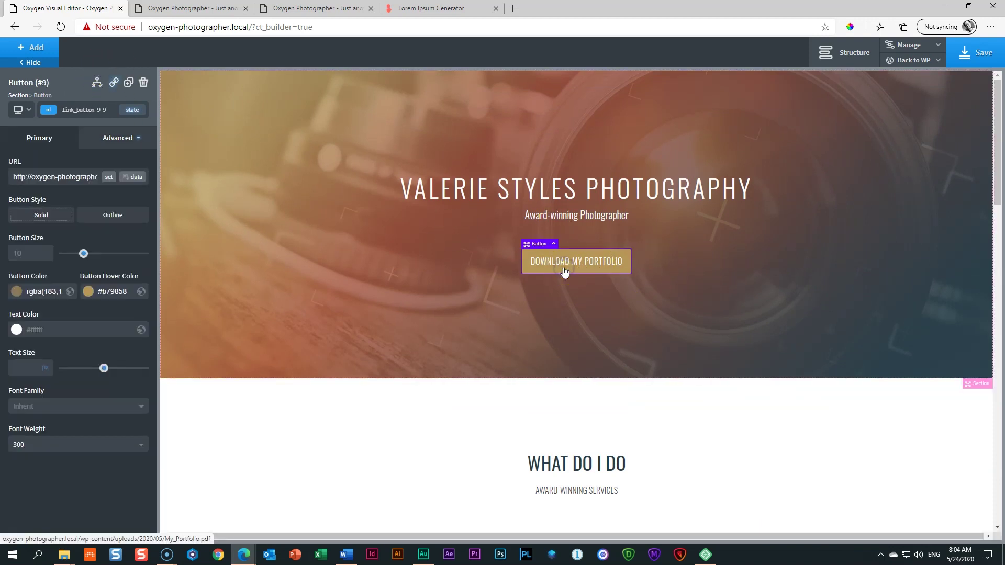
pyautogui.click(128, 83)
pyautogui.moveTo(528, 294); pyautogui.dragTo(571, 301)
pyautogui.scroll(-15, 687, 386)
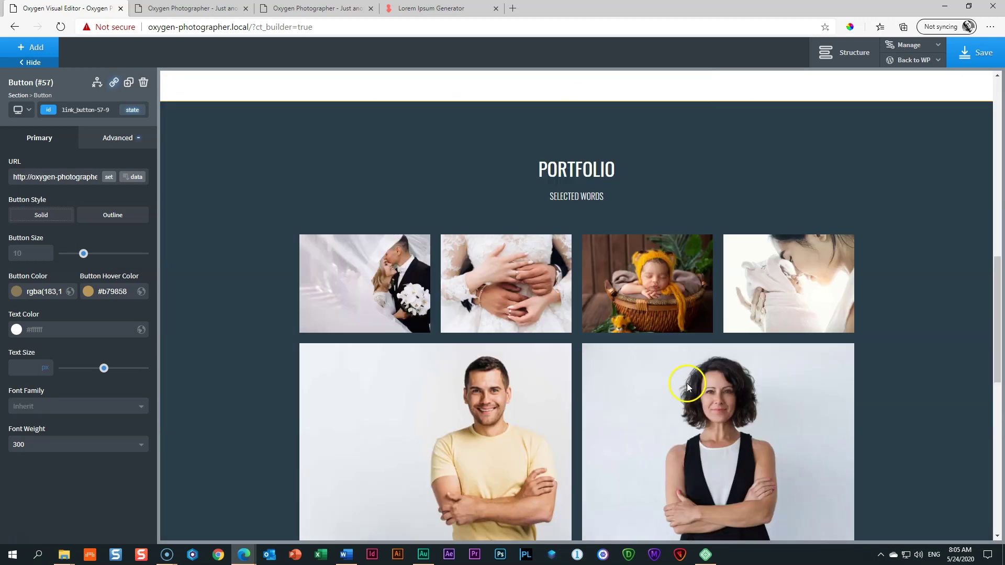
pyautogui.scroll(8, 689, 389)
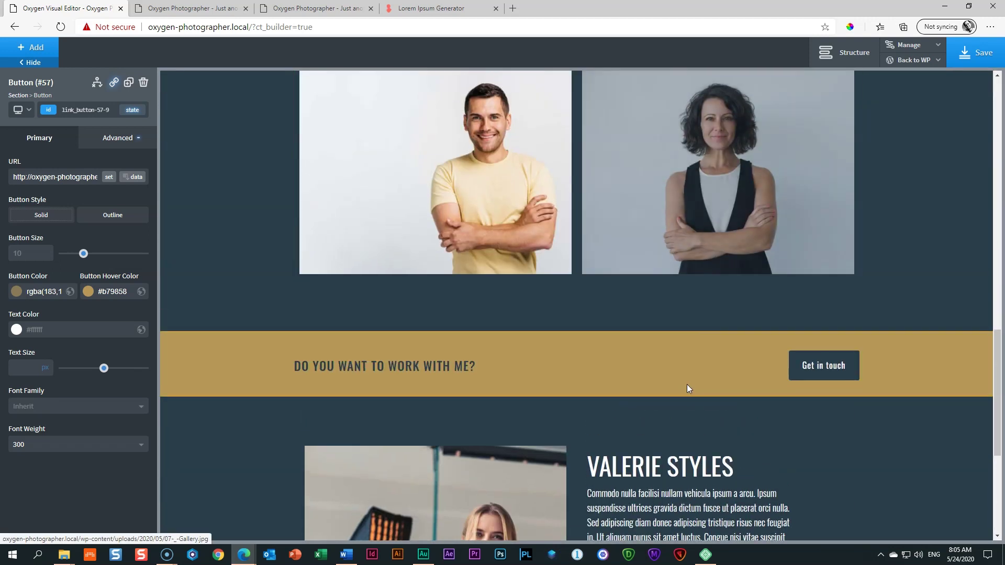
pyautogui.scroll(7, 688, 387)
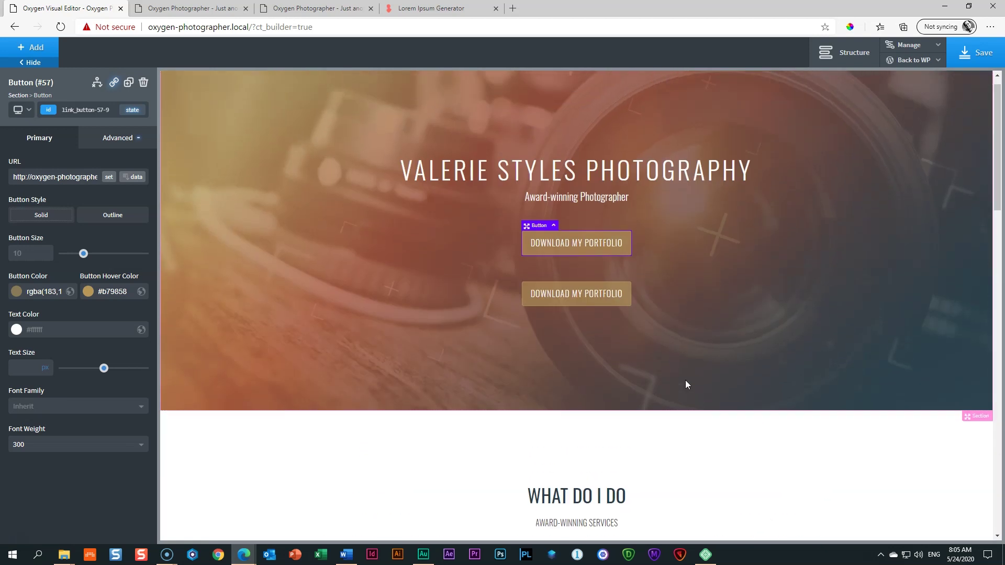
pyautogui.click(569, 294)
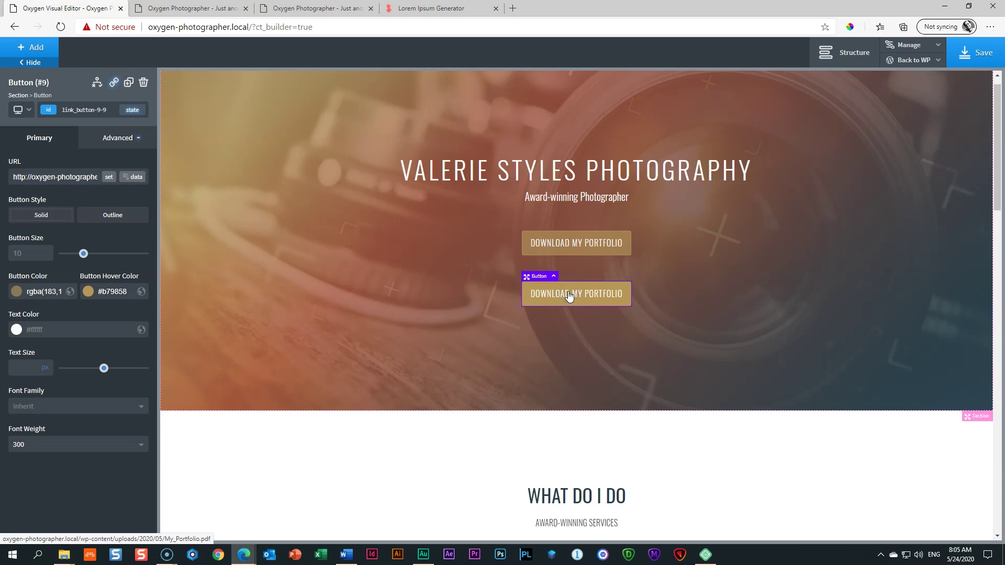
pyautogui.click(855, 52)
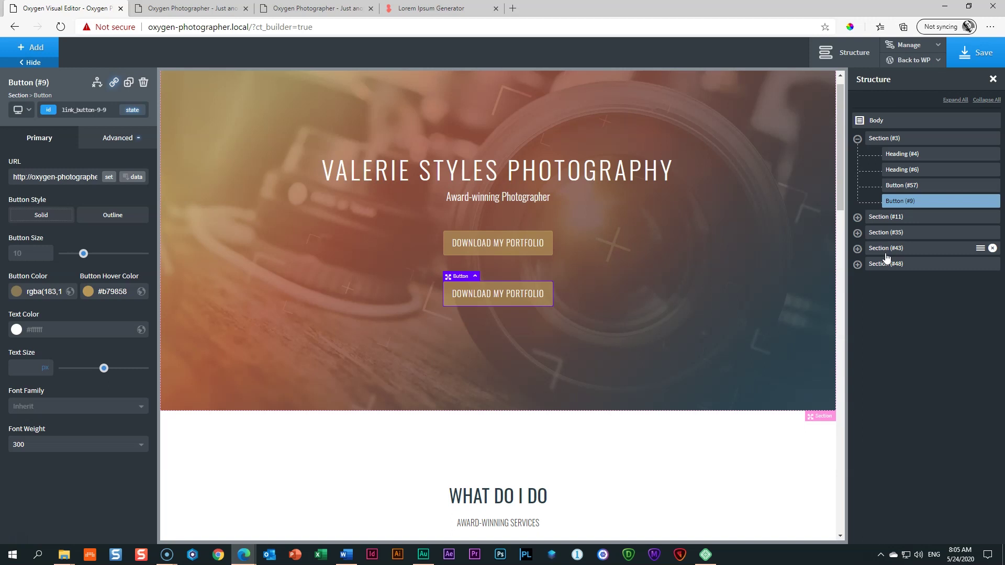
# Step: Expand the hero section in the structure tree and step through its headings and two buttons
pyautogui.click(858, 141)
pyautogui.click(884, 139)
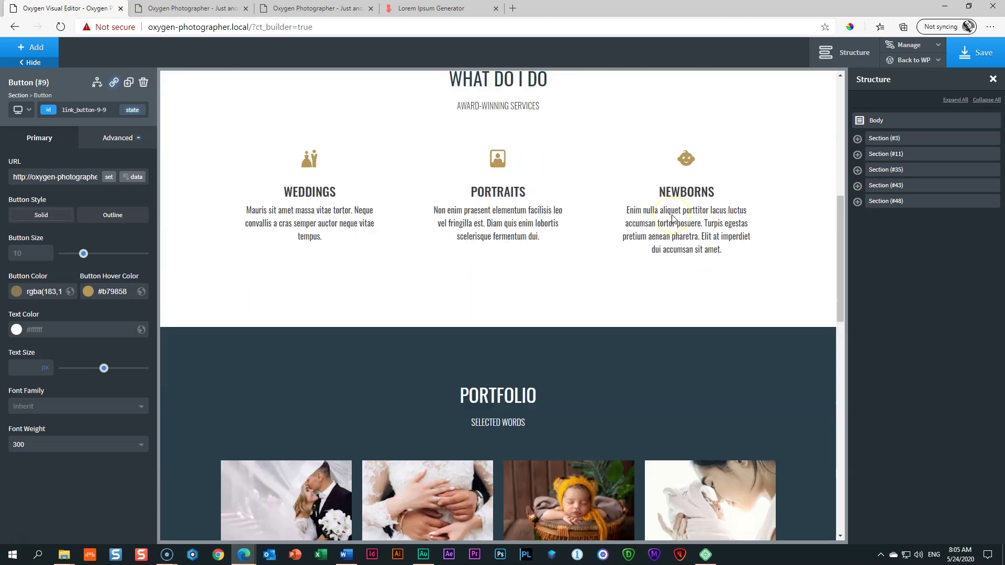
pyautogui.scroll(15, 673, 219)
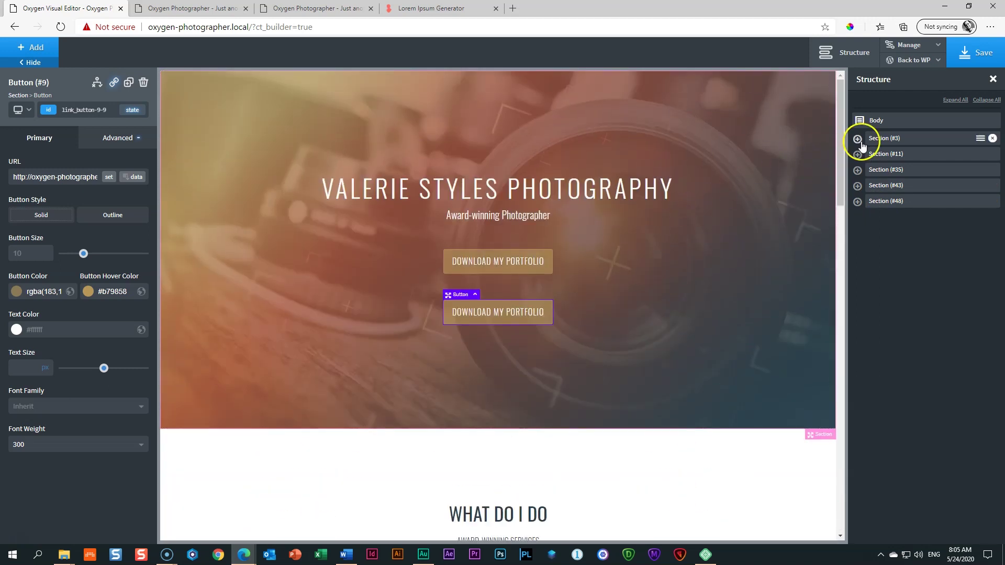
pyautogui.click(858, 139)
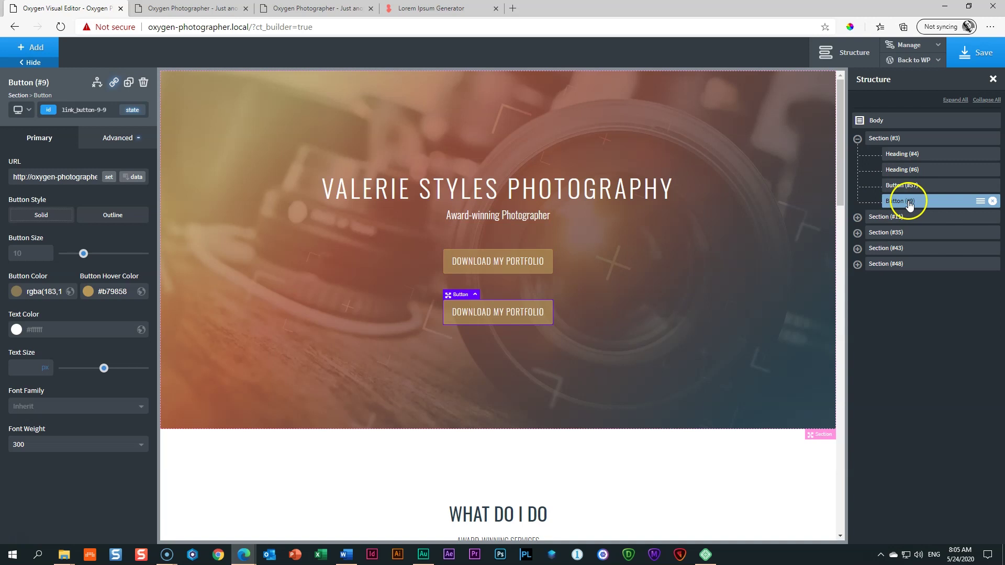
pyautogui.click(900, 158)
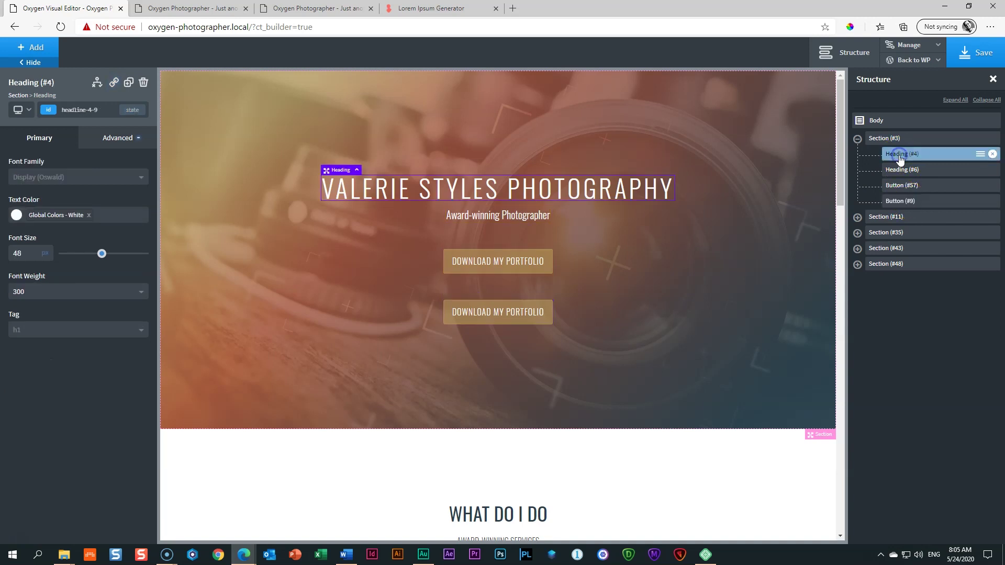
pyautogui.click(924, 170)
pyautogui.click(923, 186)
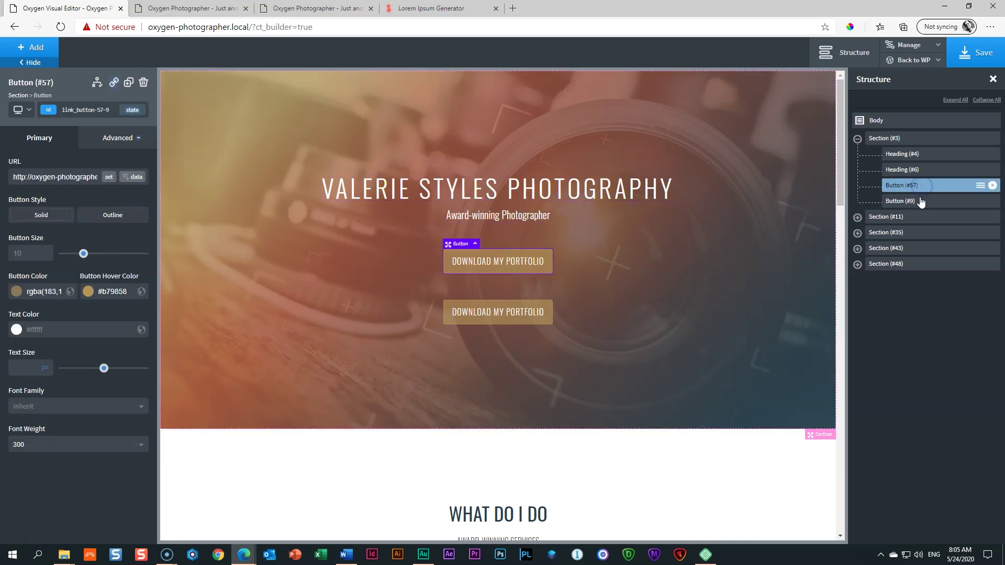
pyautogui.click(921, 202)
pyautogui.click(920, 186)
pyautogui.click(917, 170)
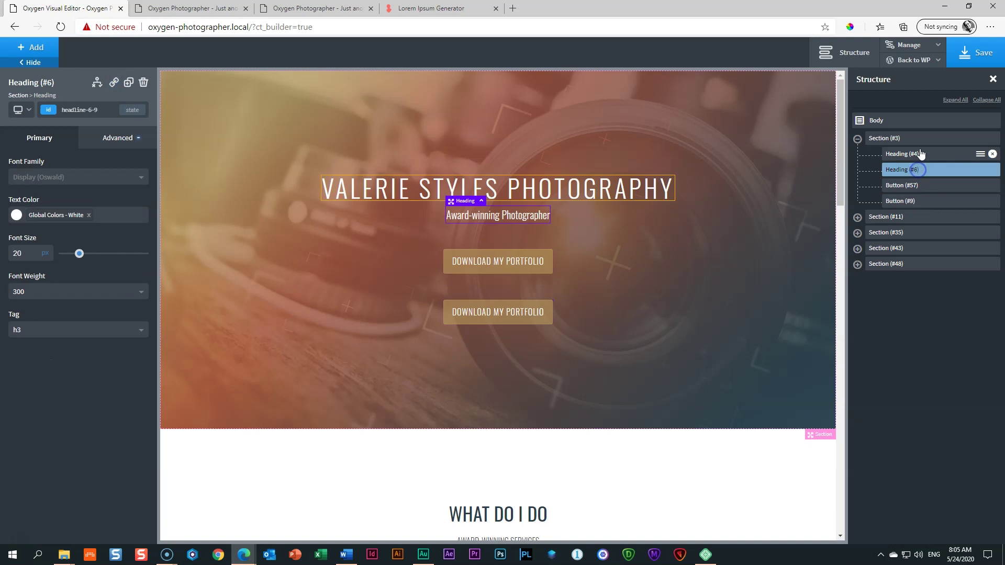
pyautogui.click(921, 153)
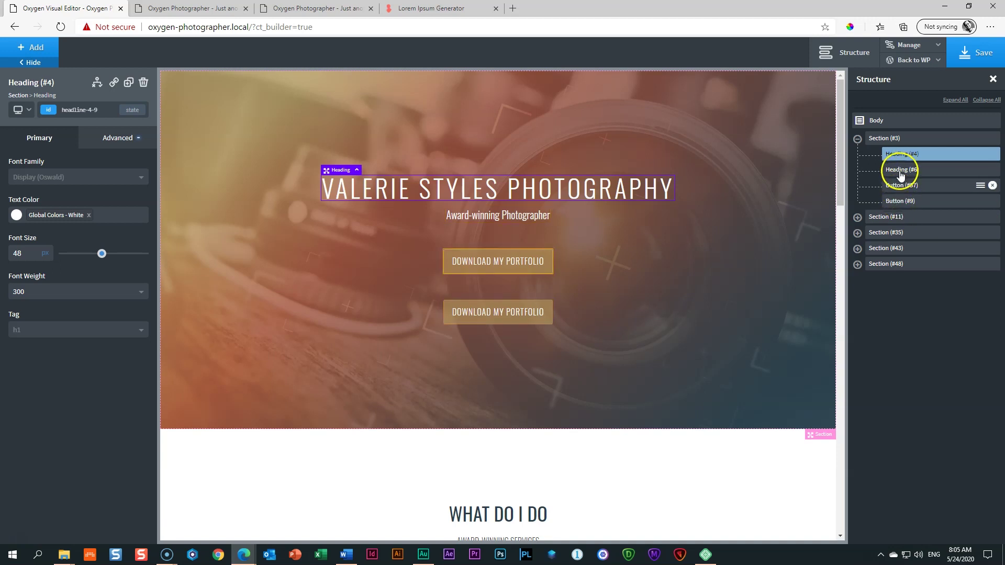
pyautogui.click(897, 201)
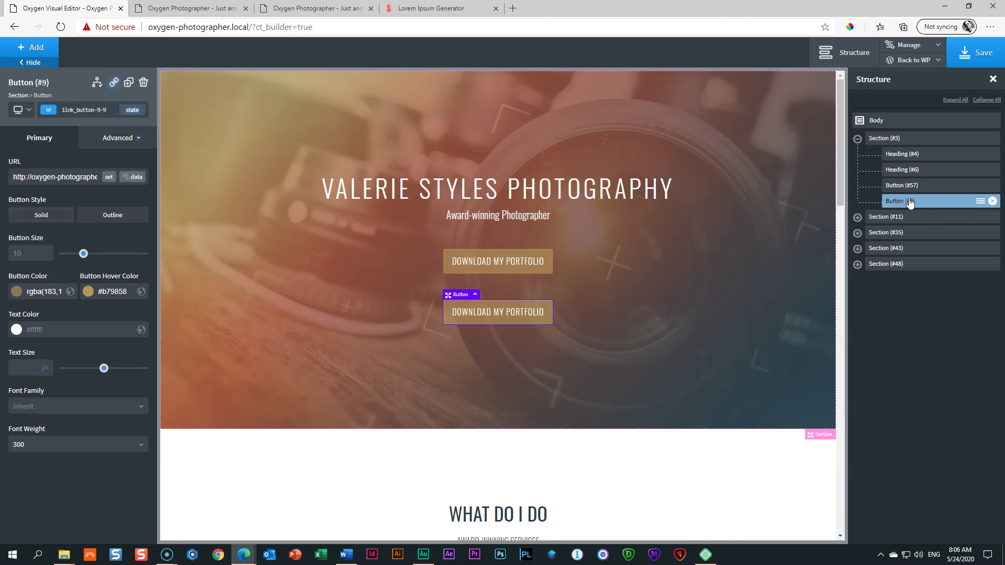
pyautogui.scroll(-20, 684, 228)
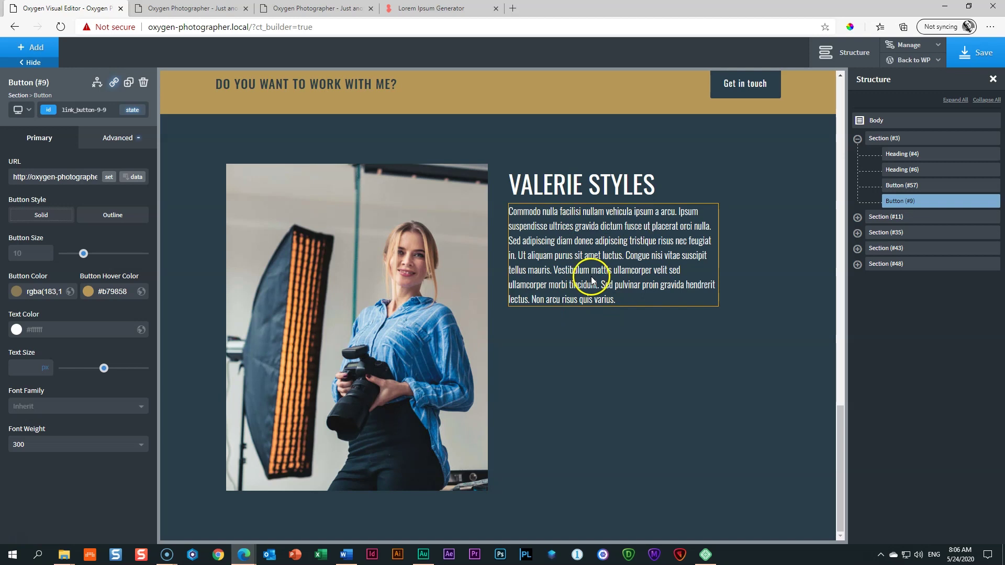
# Step: Expand the about section's columns to select the name heading and paragraph, then the second button
pyautogui.click(857, 264)
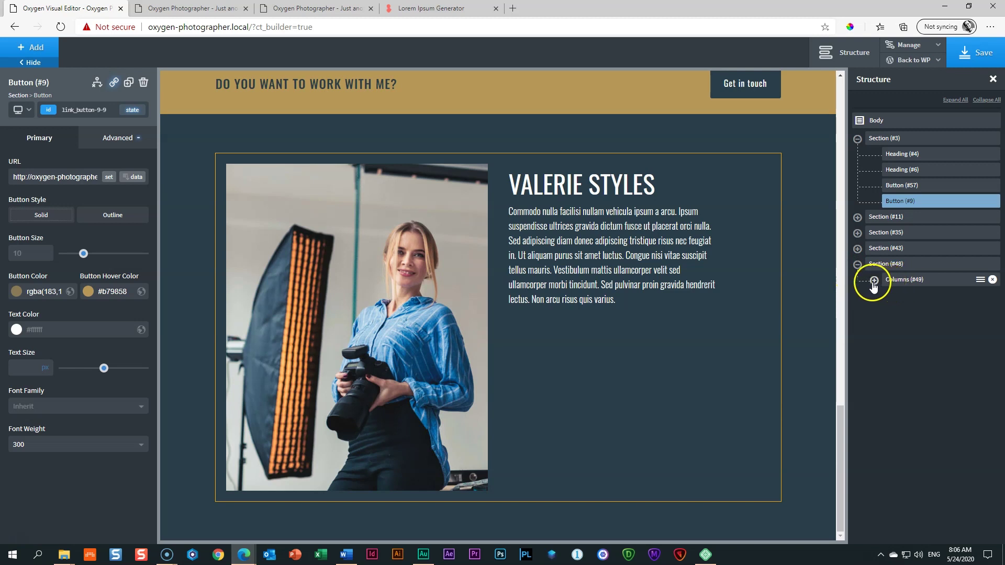
pyautogui.click(874, 281)
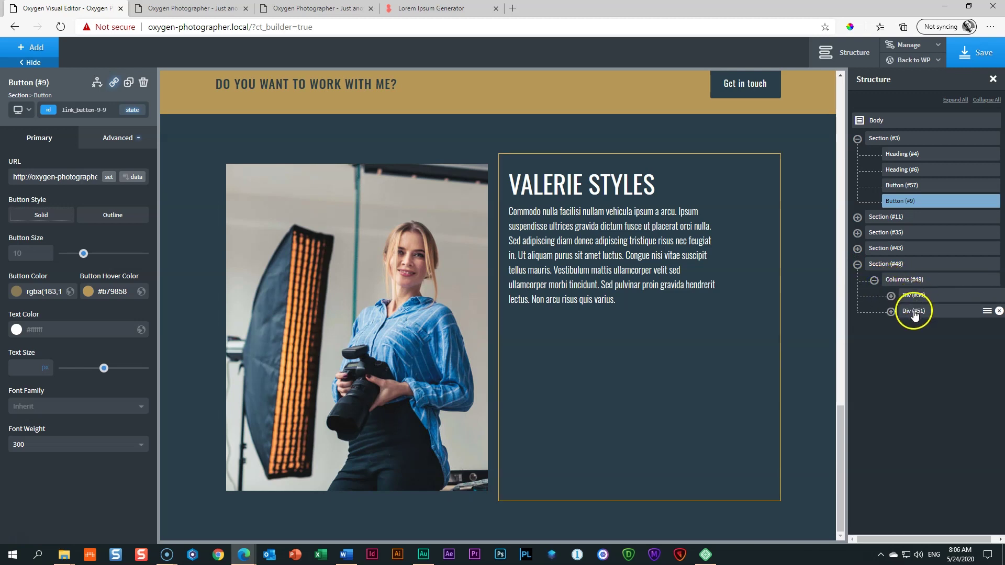
pyautogui.click(891, 313)
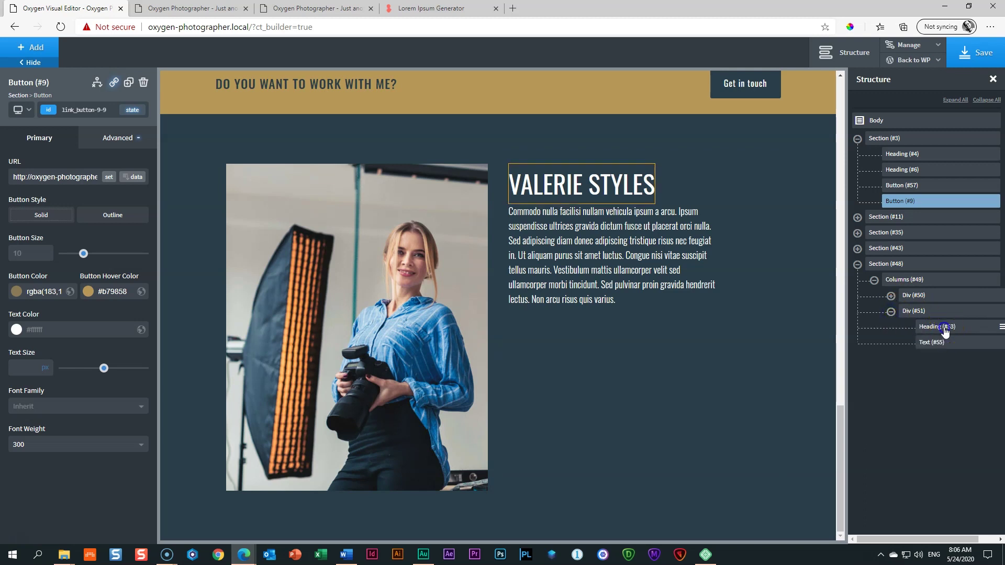
pyautogui.click(946, 328)
pyautogui.click(935, 342)
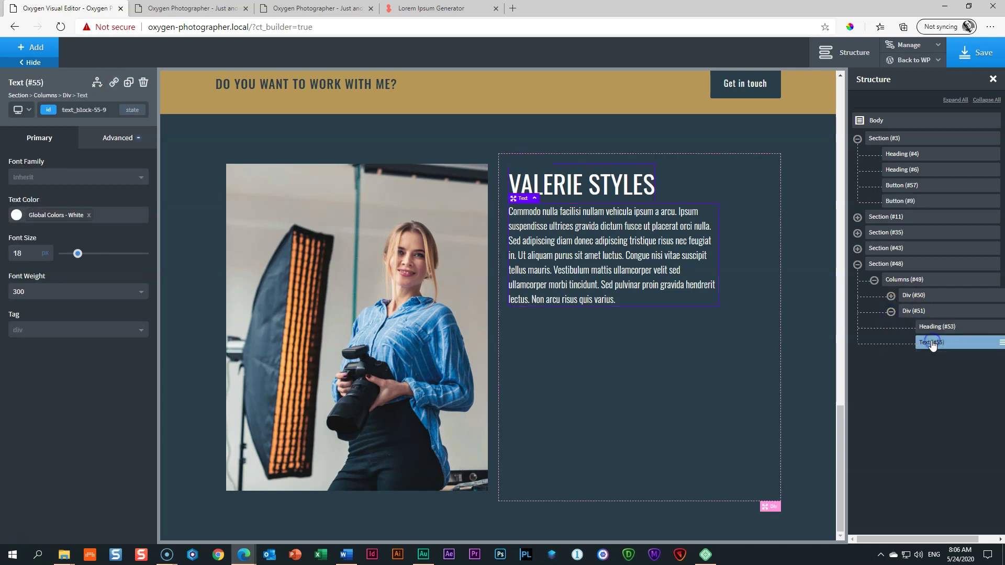
pyautogui.click(897, 203)
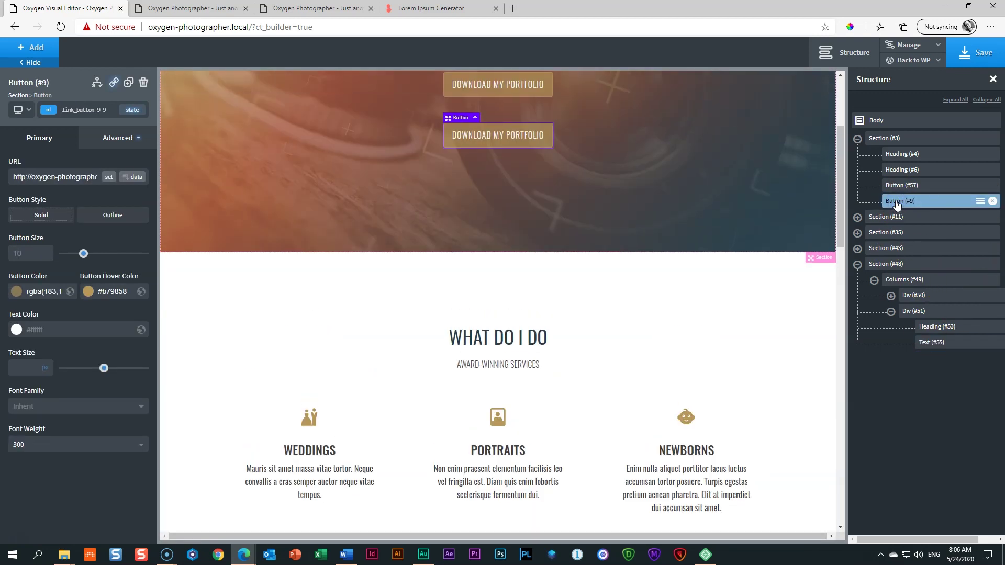
pyautogui.moveTo(897, 203); pyautogui.dragTo(923, 349)
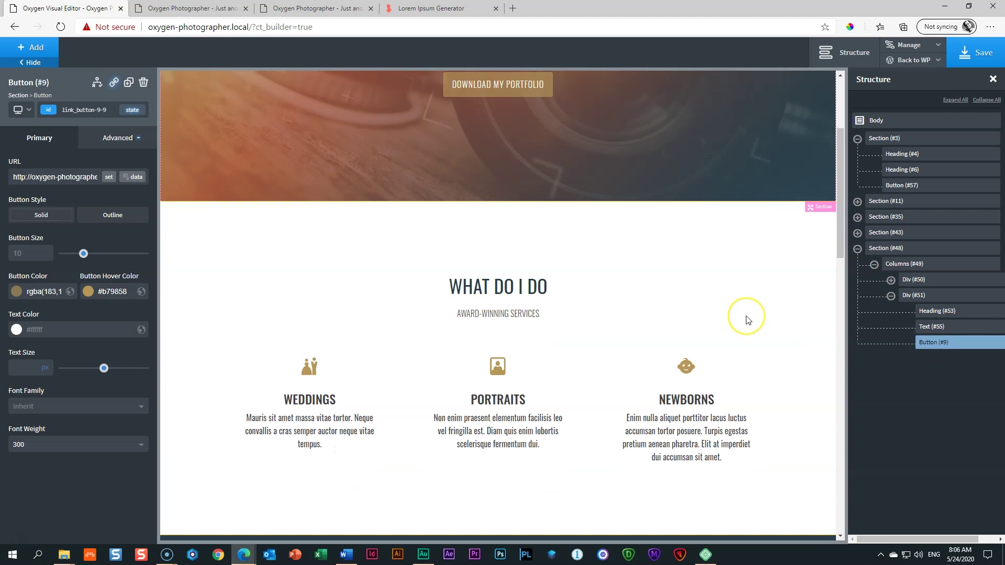
pyautogui.scroll(-10, 746, 316)
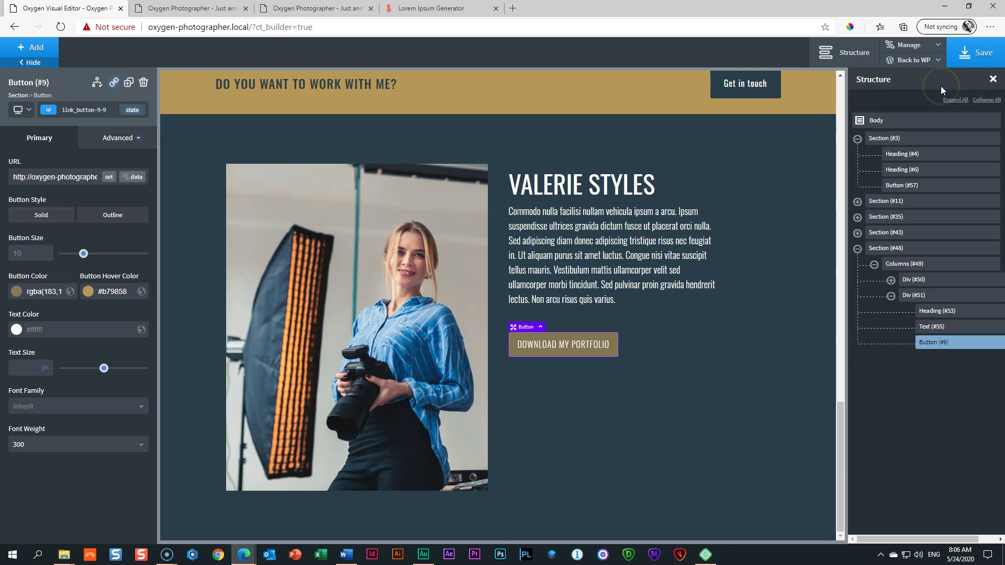
pyautogui.click(993, 79)
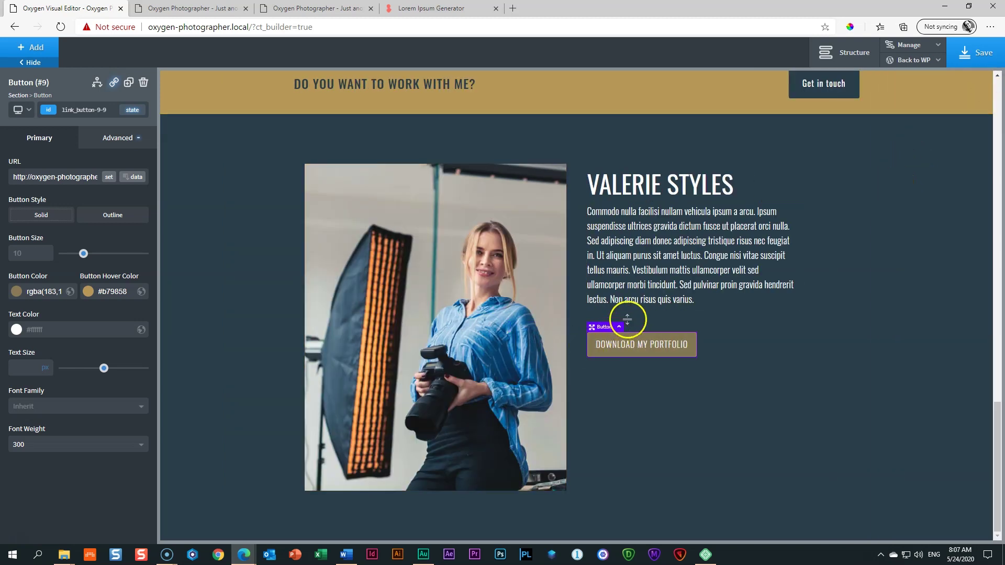
# Step: Push the portfolio button about 15px further below the paragraph and select the text column
pyautogui.moveTo(635, 313); pyautogui.dragTo(636, 322)
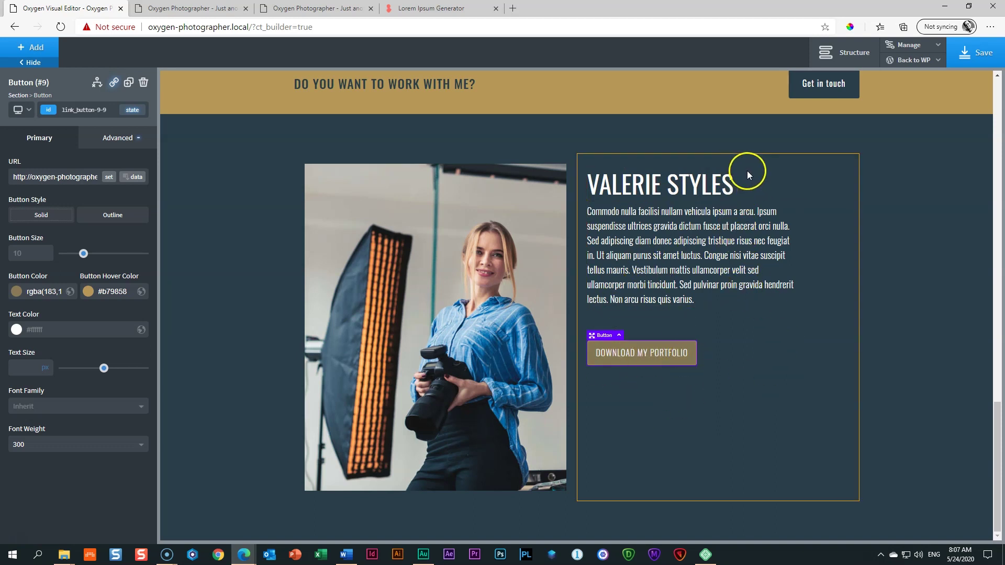
pyautogui.click(828, 174)
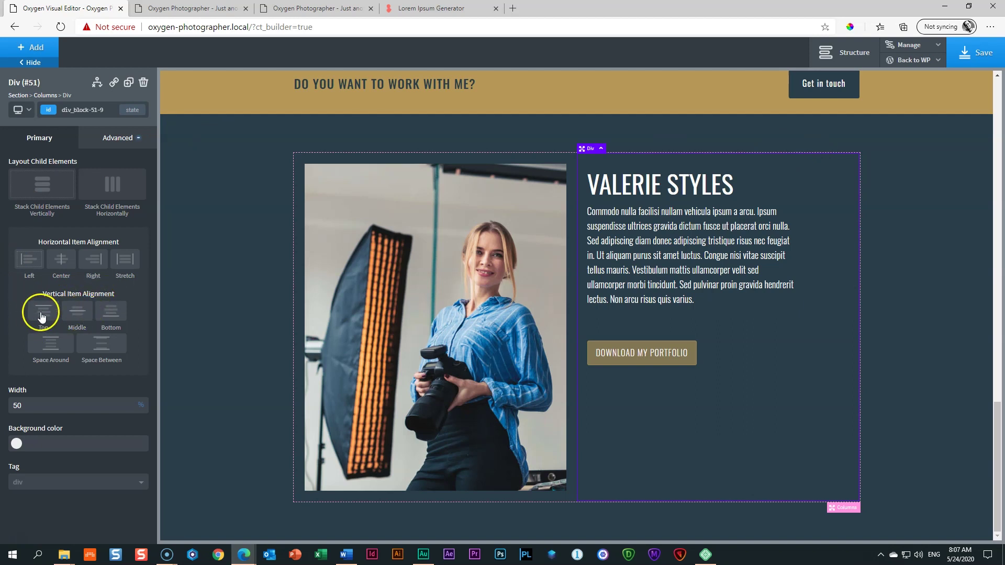
# Step: Set the text column's Vertical Item Alignment to Middle
pyautogui.click(77, 314)
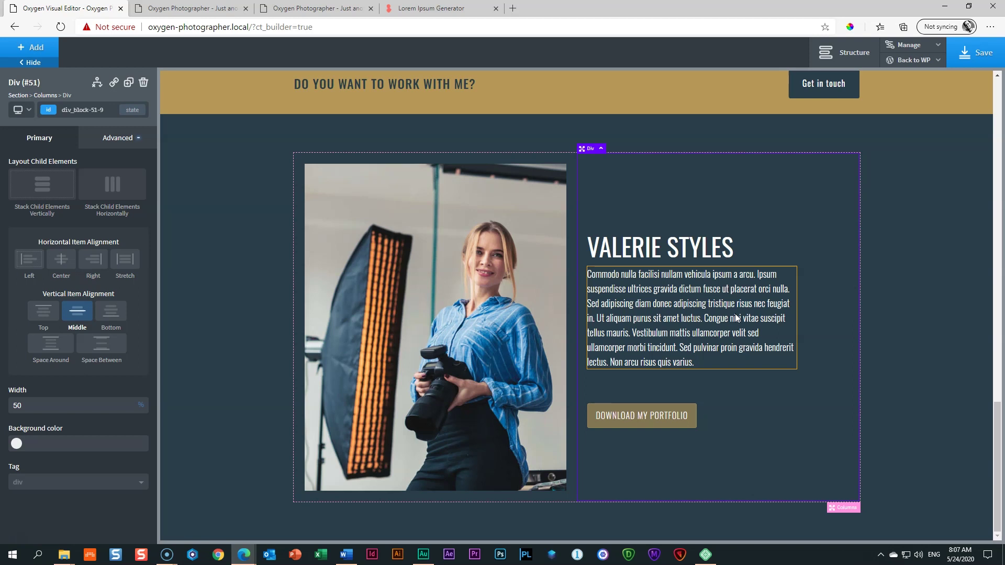
pyautogui.click(960, 308)
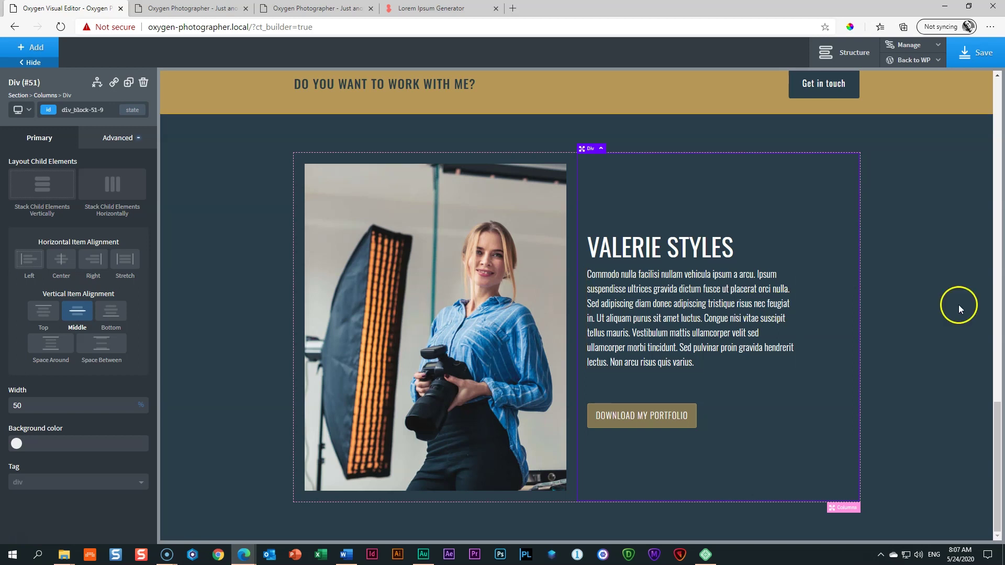
pyautogui.click(931, 299)
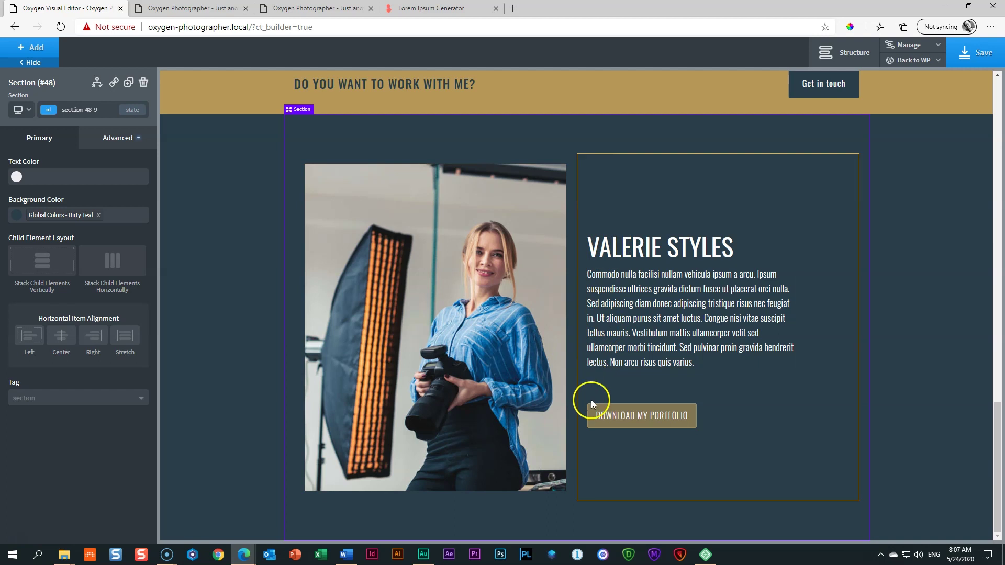
pyautogui.click(591, 458)
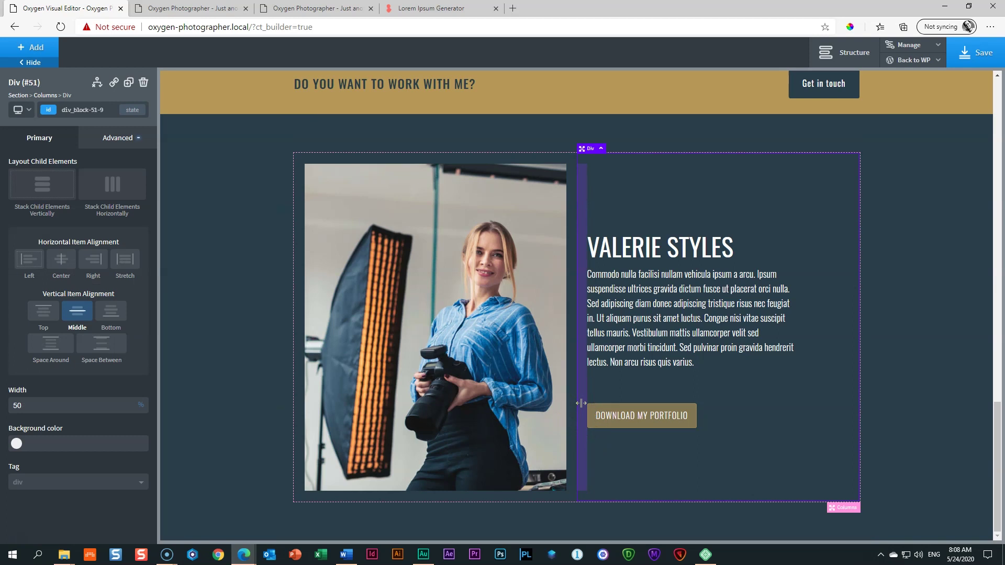
# Step: Give the text column 44px left padding and Section #48 a 100px top container padding
pyautogui.moveTo(582, 403); pyautogui.dragTo(613, 407)
pyautogui.click(924, 381)
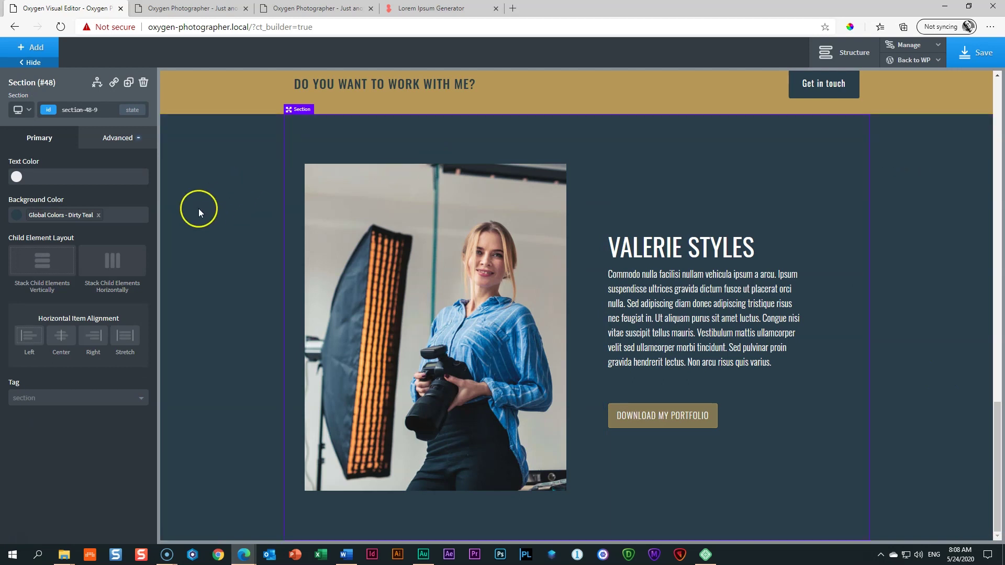
pyautogui.scroll(10, 199, 209)
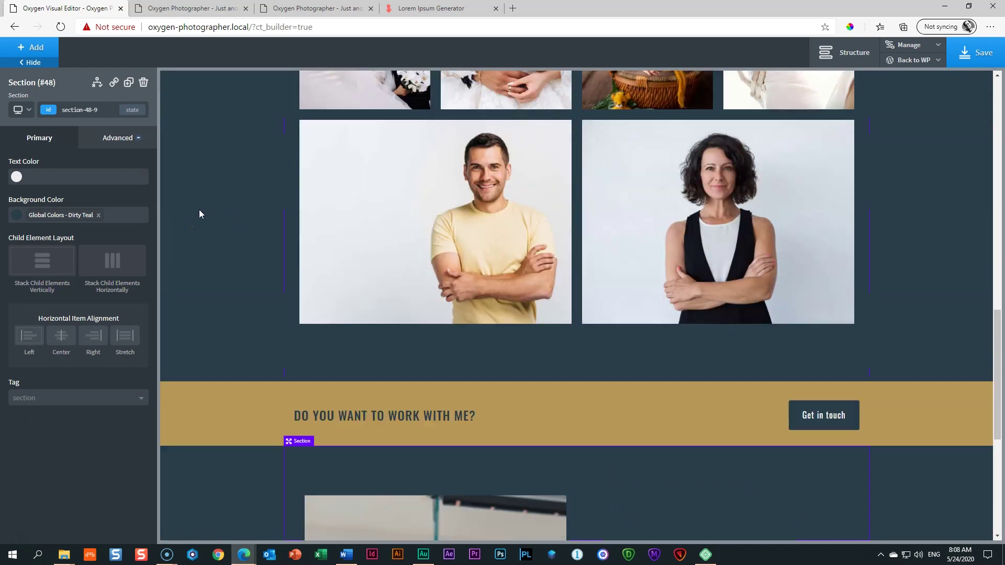
pyautogui.scroll(-7, 388, 285)
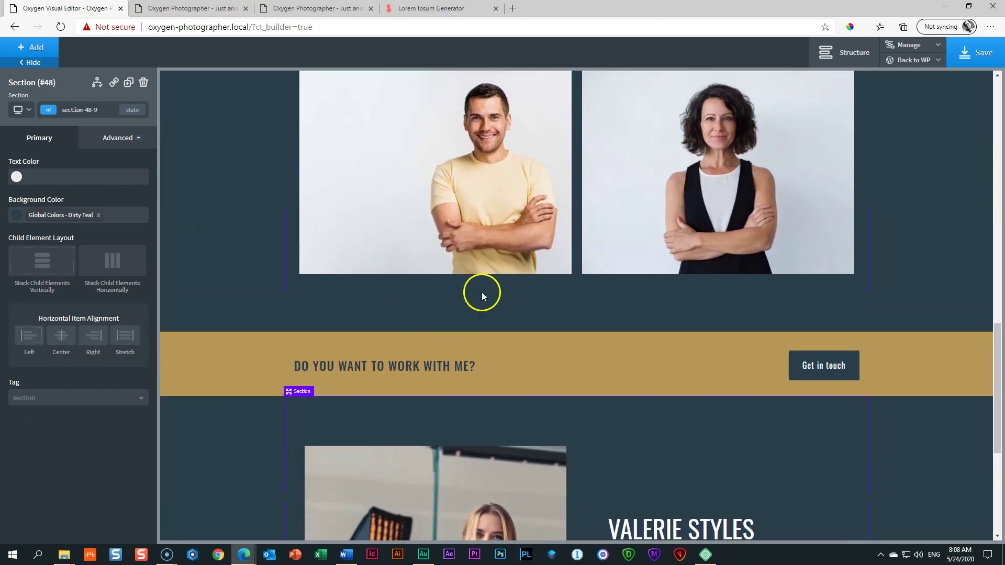
pyautogui.scroll(9, 265, 219)
pyautogui.scroll(-14, 551, 213)
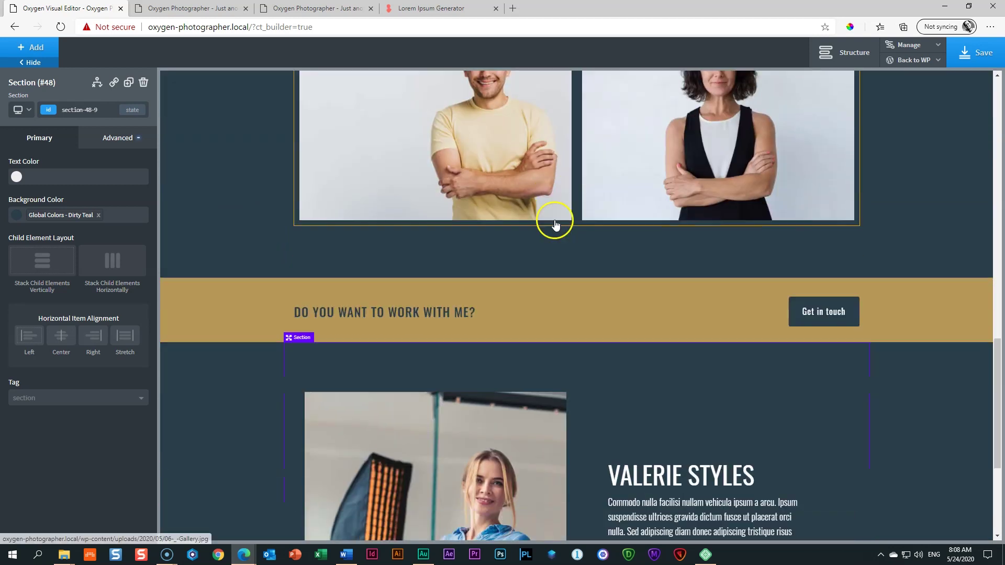
pyautogui.click(114, 133)
pyautogui.click(78, 196)
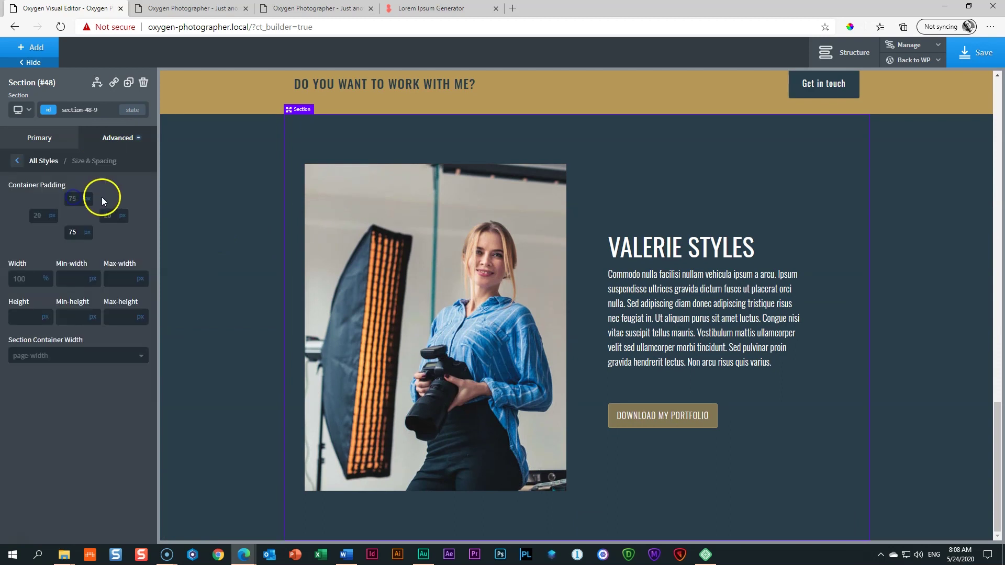
pyautogui.write('100')
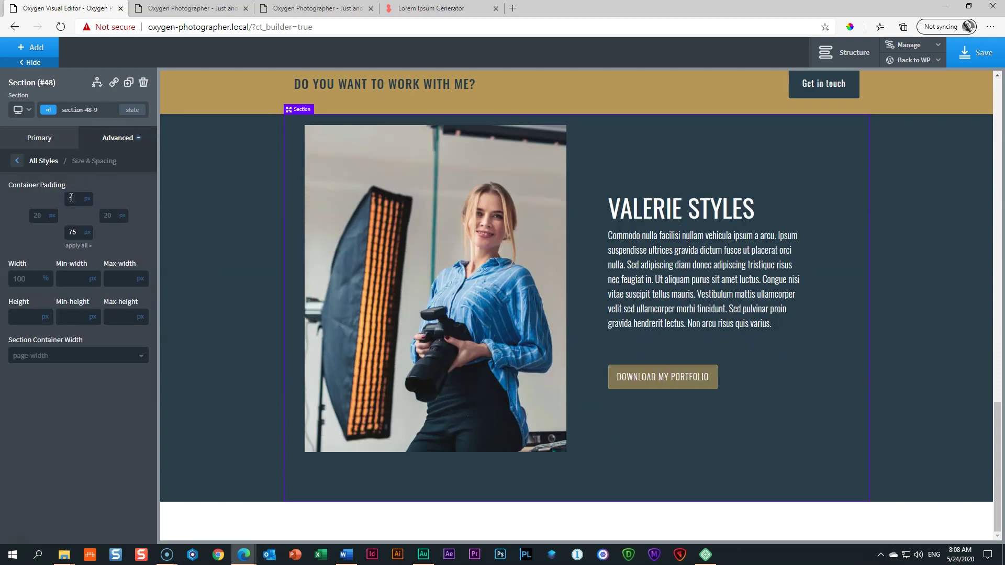
pyautogui.click(193, 294)
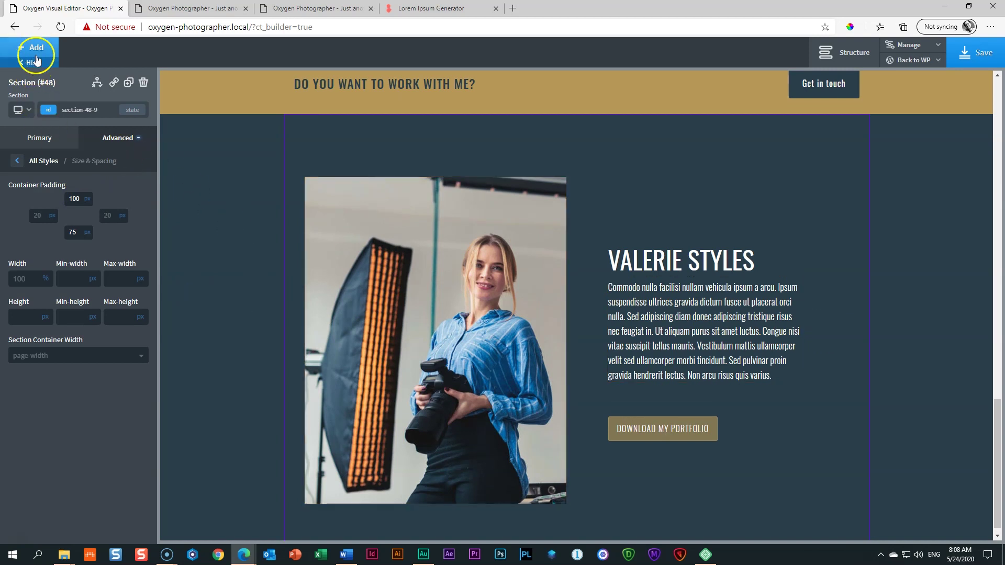
pyautogui.click(21, 109)
pyautogui.click(26, 143)
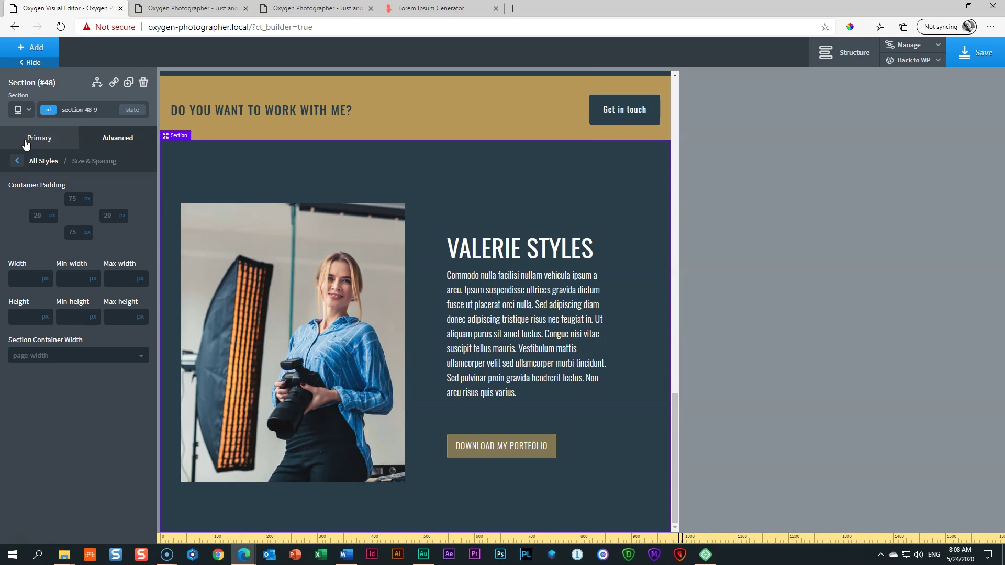
pyautogui.click(566, 308)
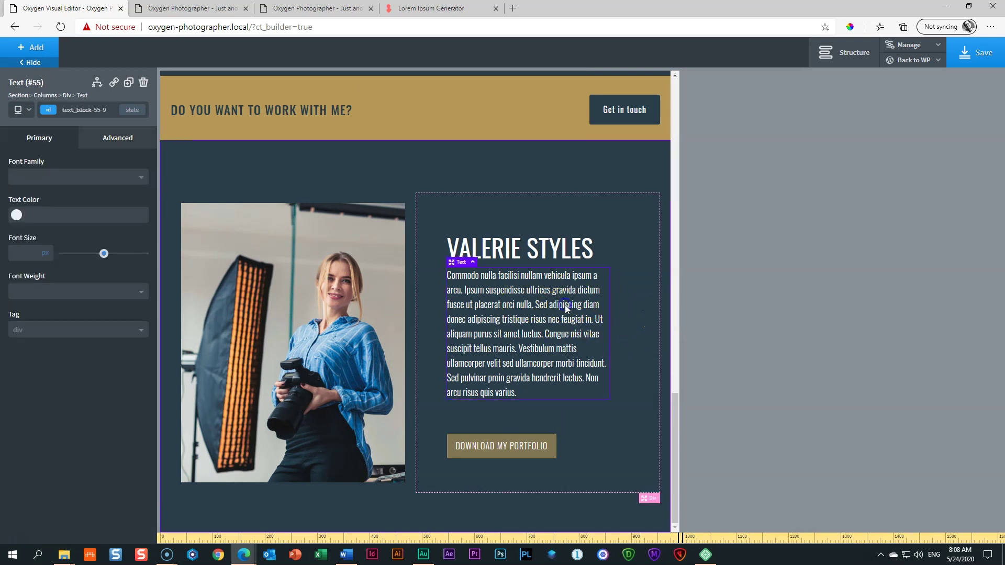
pyautogui.click(117, 137)
pyautogui.click(74, 197)
pyautogui.moveTo(46, 269)
pyautogui.click(48, 273)
pyautogui.click(28, 281)
pyautogui.write('100')
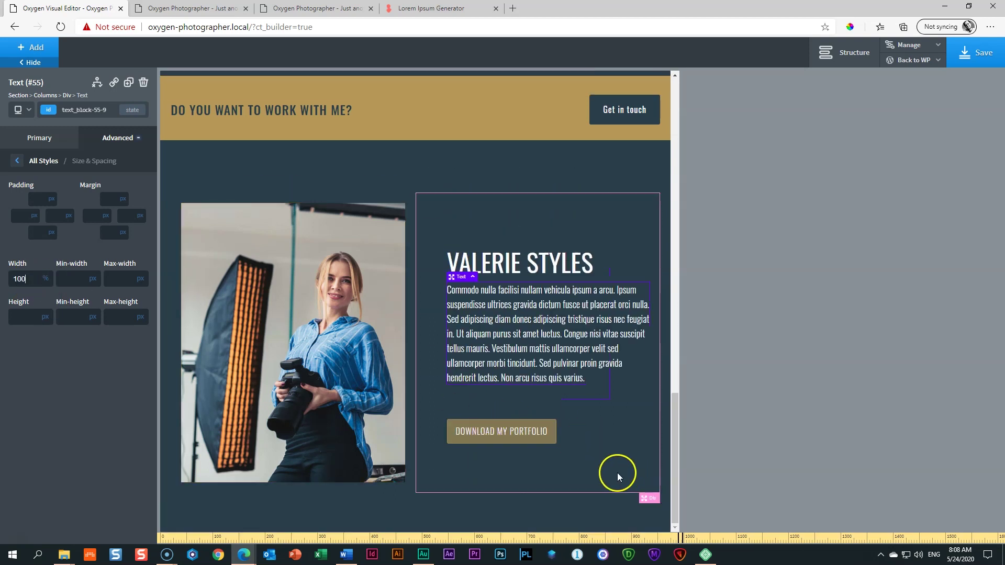
pyautogui.click(581, 506)
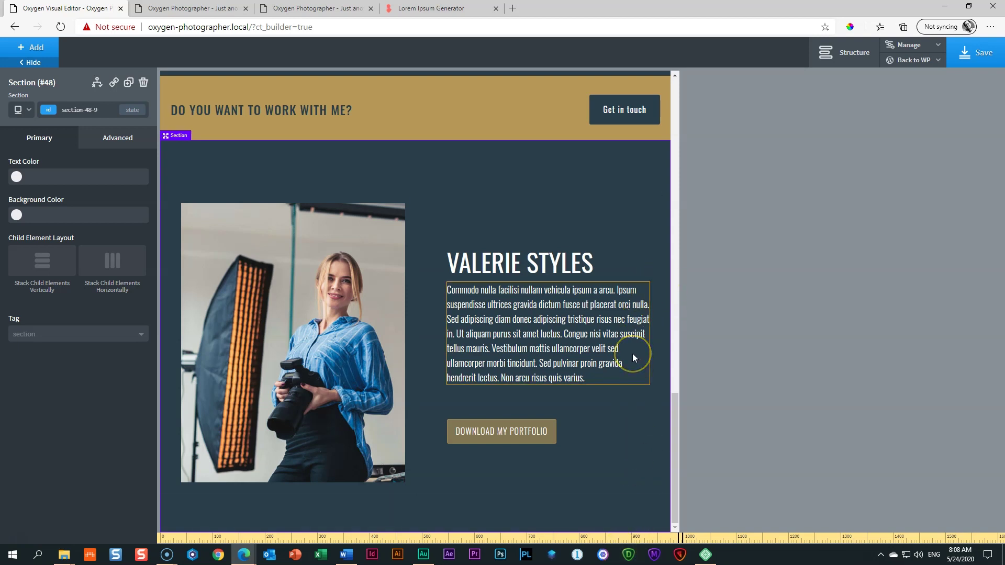
# Step: Change the paragraph width to 95% and preview the tablet breakpoint
pyautogui.click(633, 355)
pyautogui.click(111, 140)
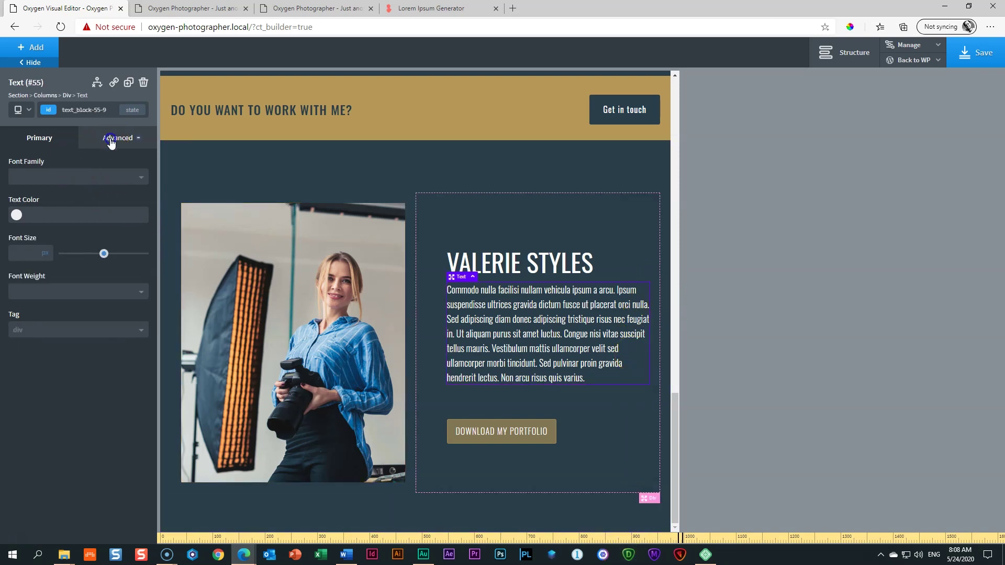
pyautogui.click(61, 199)
pyautogui.doubleClick(20, 279)
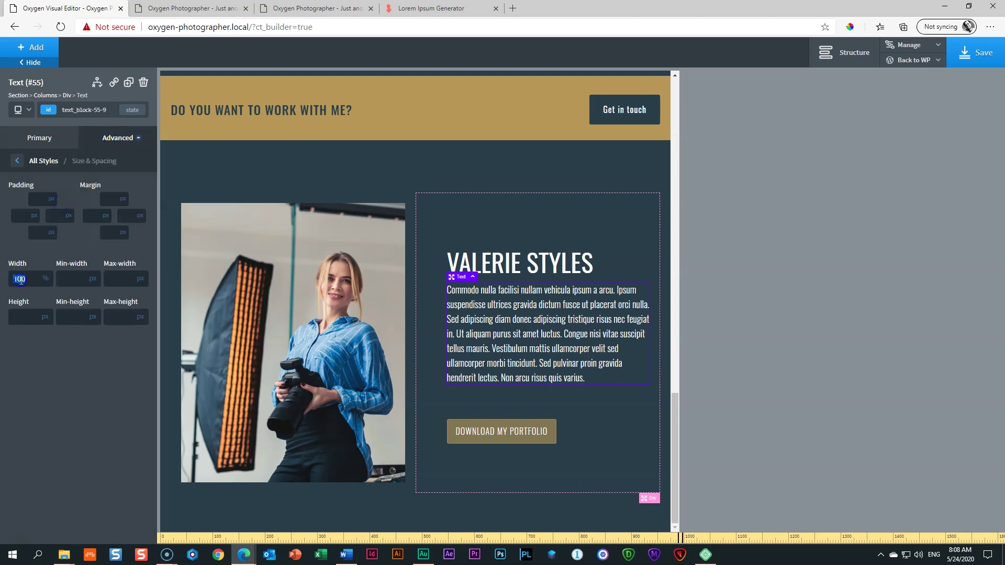
pyautogui.write('90')
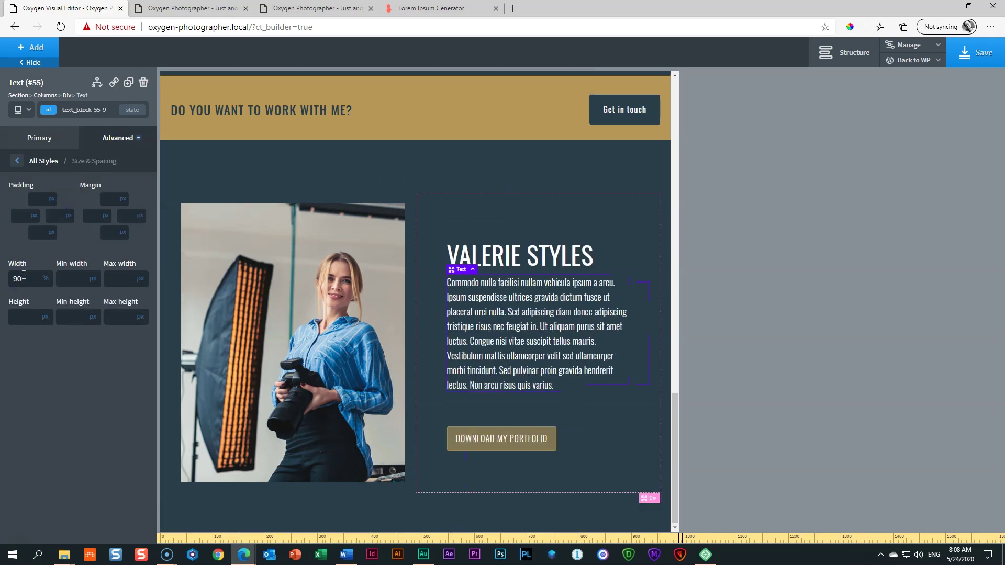
pyautogui.press('BackSpace')
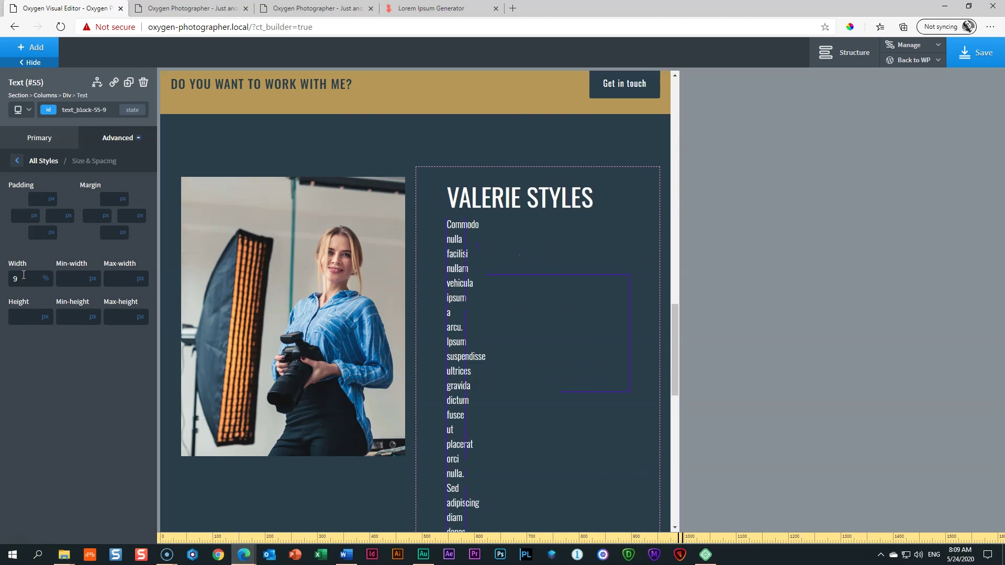
pyautogui.write('5')
pyautogui.click(613, 518)
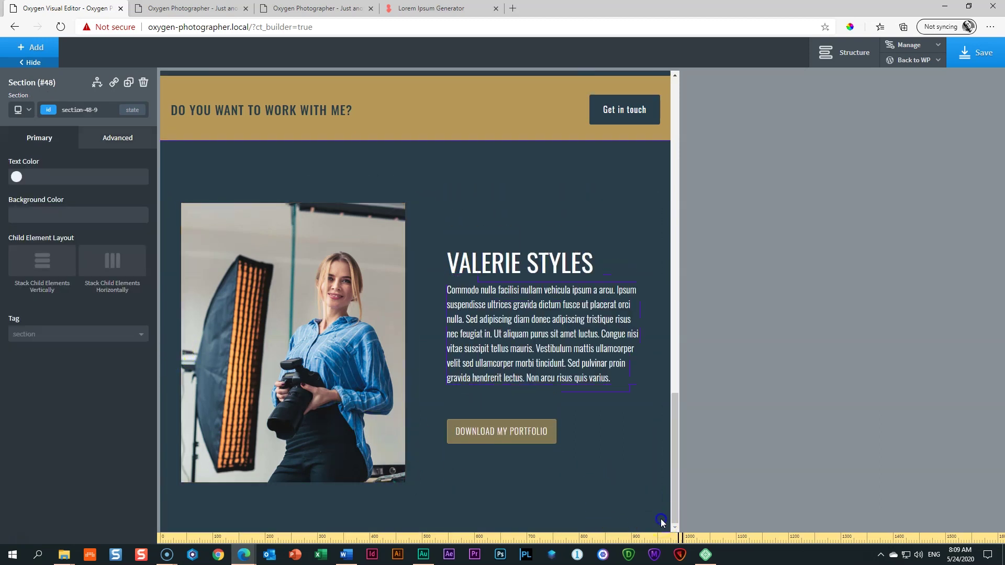
pyautogui.click(29, 111)
pyautogui.click(32, 160)
# Step: Set Columns #49 to stack vertically only at less than 480px
pyautogui.scroll(-2, 347, 252)
pyautogui.scroll(7, 373, 282)
pyautogui.scroll(-7, 373, 282)
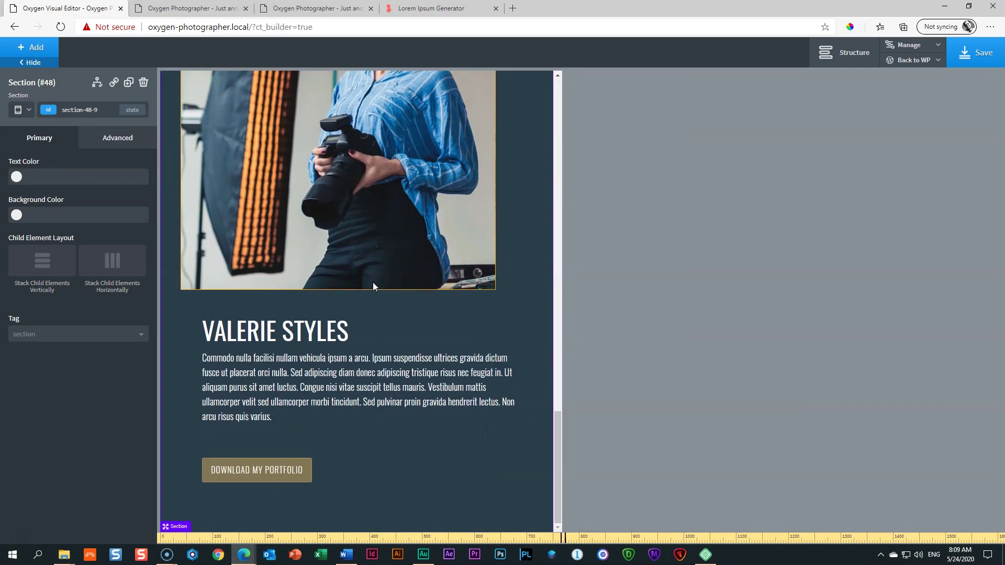
pyautogui.scroll(8, 373, 281)
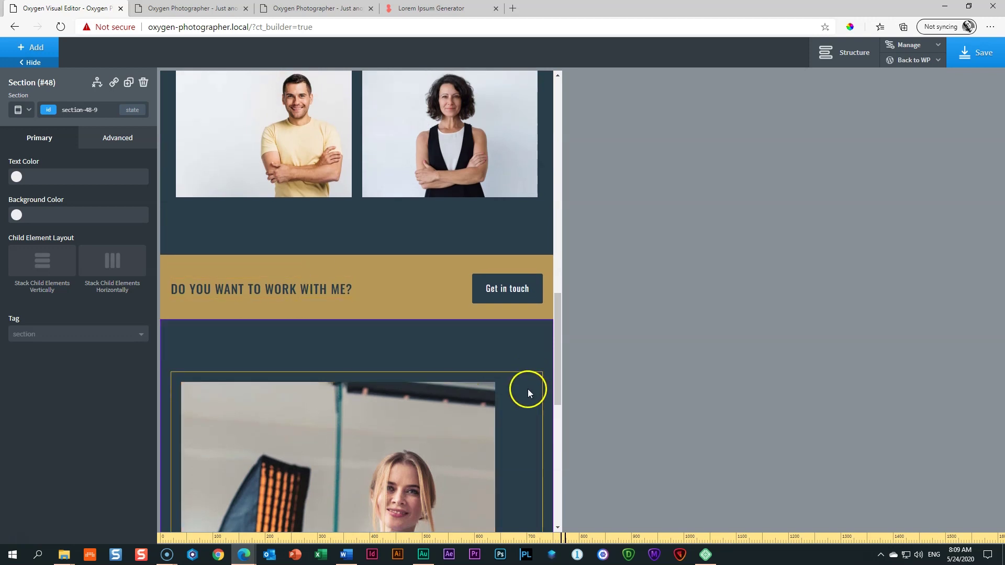
pyautogui.click(528, 390)
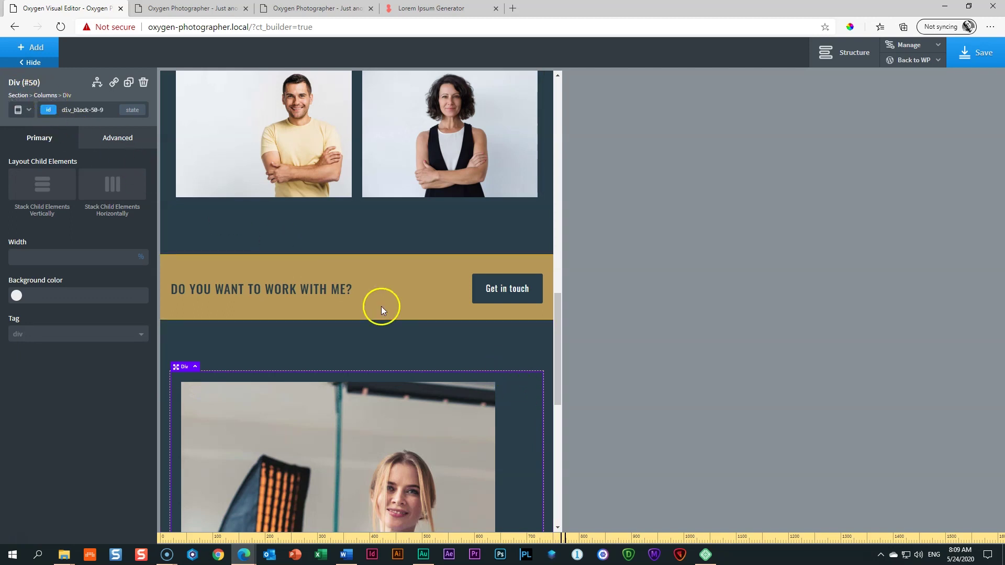
pyautogui.click(48, 96)
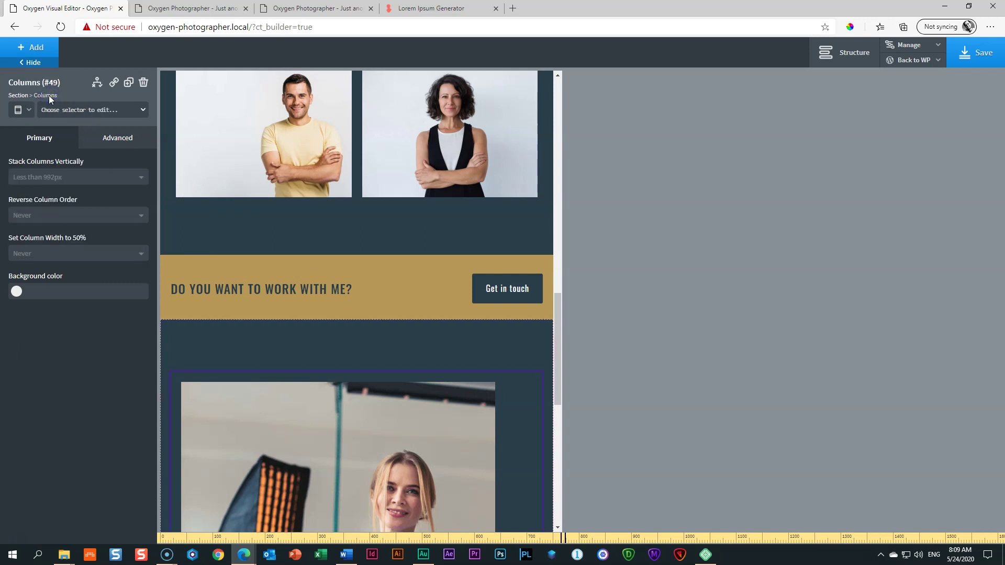
pyautogui.click(841, 51)
pyautogui.click(902, 264)
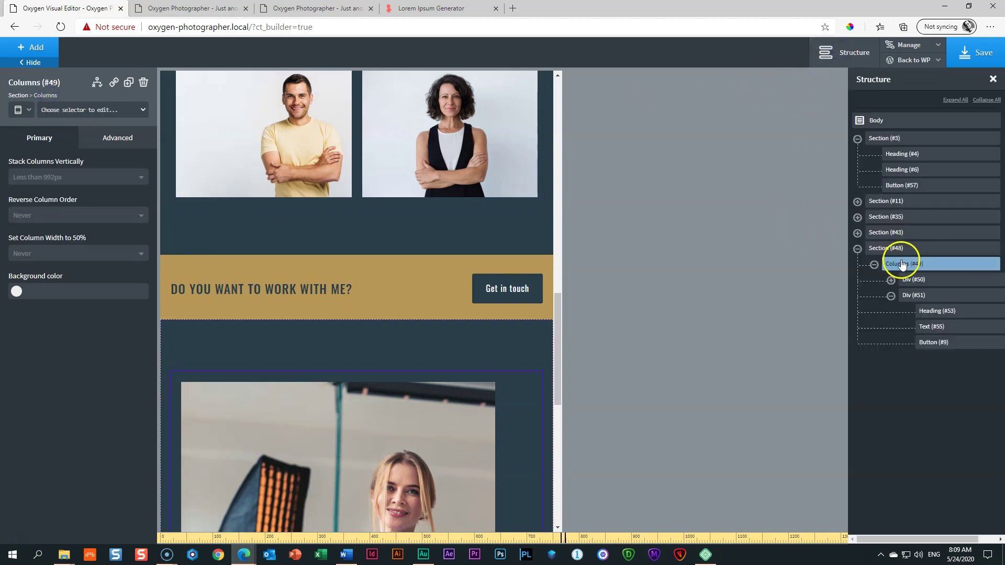
pyautogui.click(851, 54)
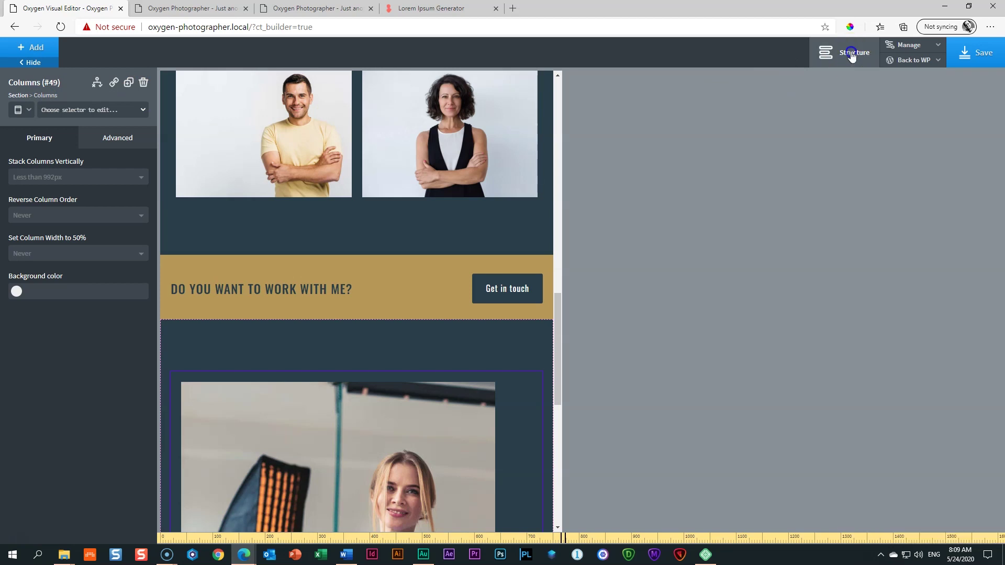
pyautogui.click(28, 177)
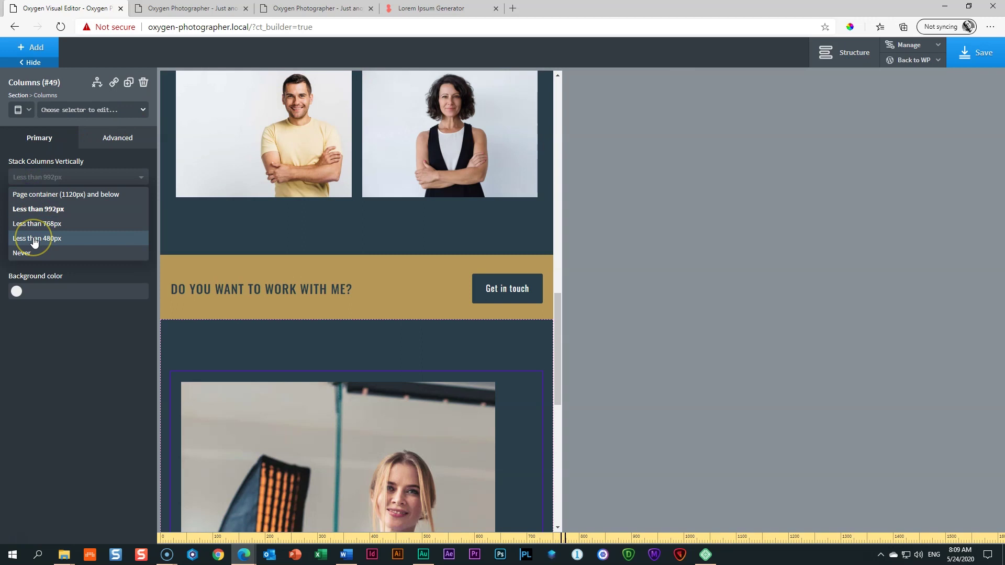
pyautogui.click(34, 239)
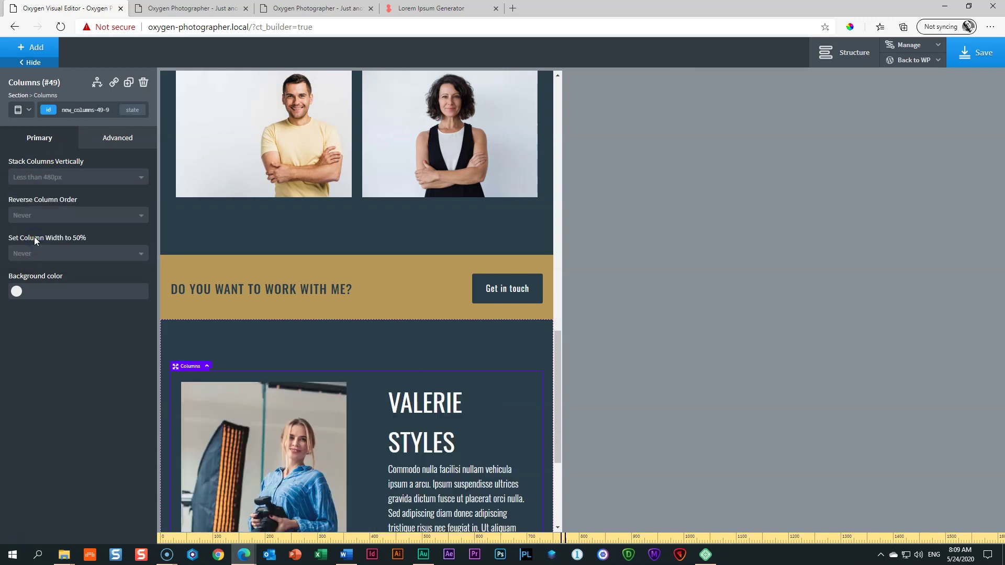
# Step: Set the paragraph beside the photo to a 16px font size
pyautogui.scroll(-4, 360, 354)
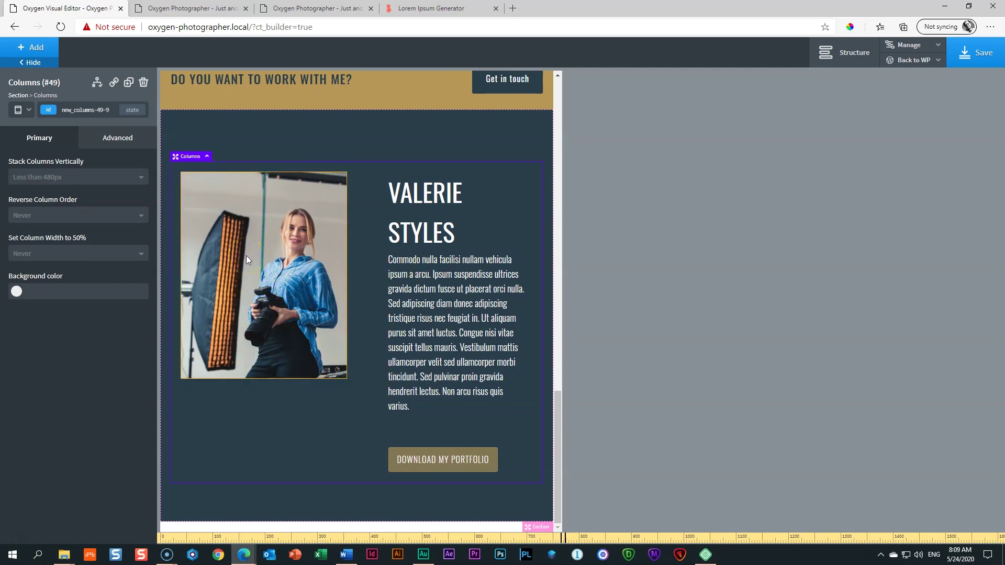
pyautogui.click(427, 308)
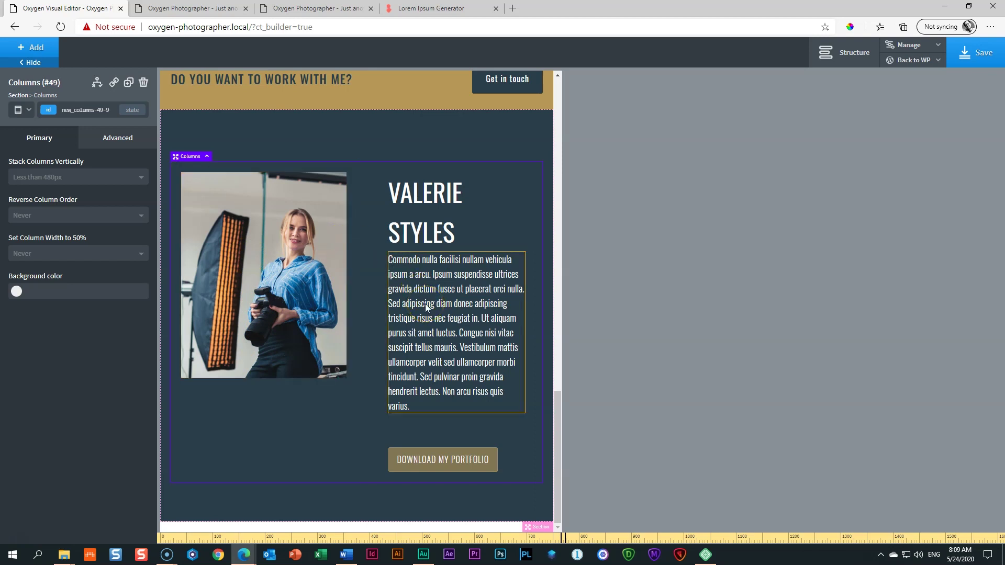
pyautogui.click(425, 304)
pyautogui.click(19, 249)
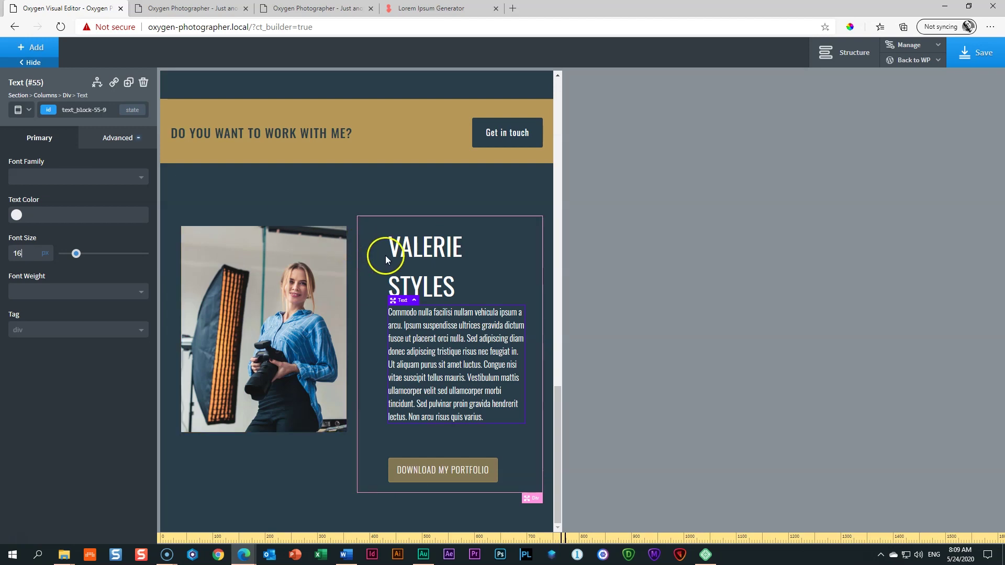
pyautogui.click(399, 256)
pyautogui.click(14, 249)
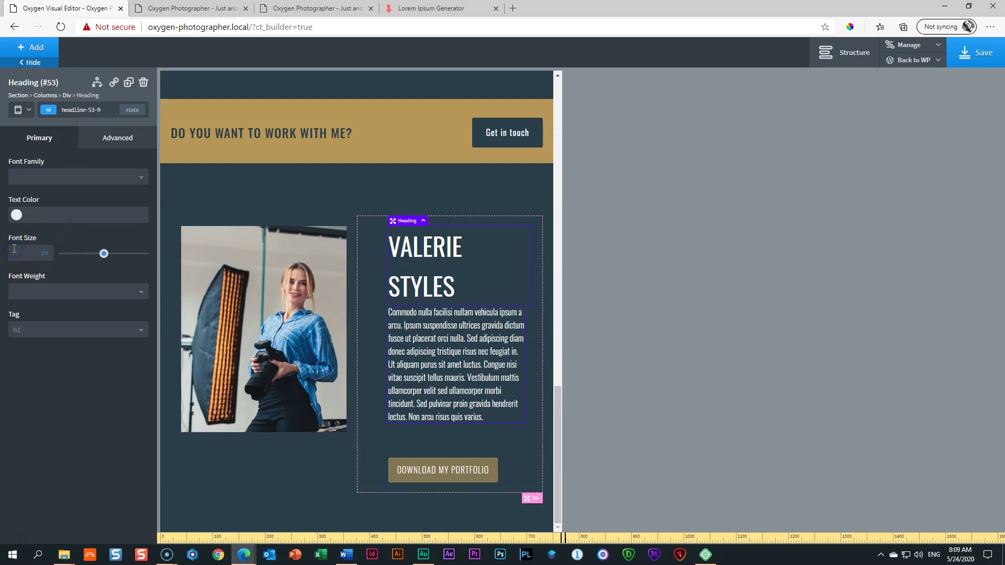
pyautogui.write('36')
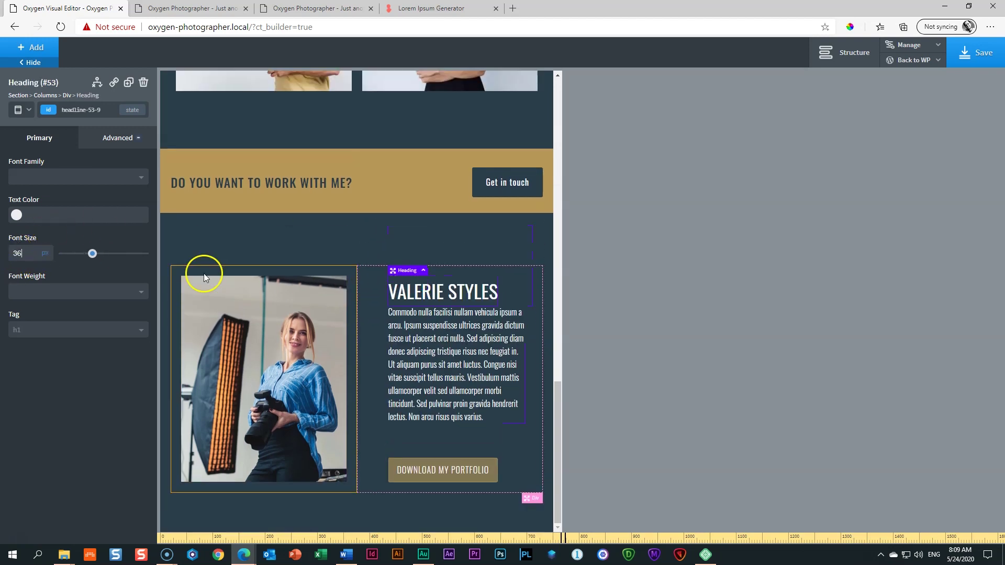
pyautogui.click(418, 313)
pyautogui.click(425, 442)
pyautogui.click(425, 468)
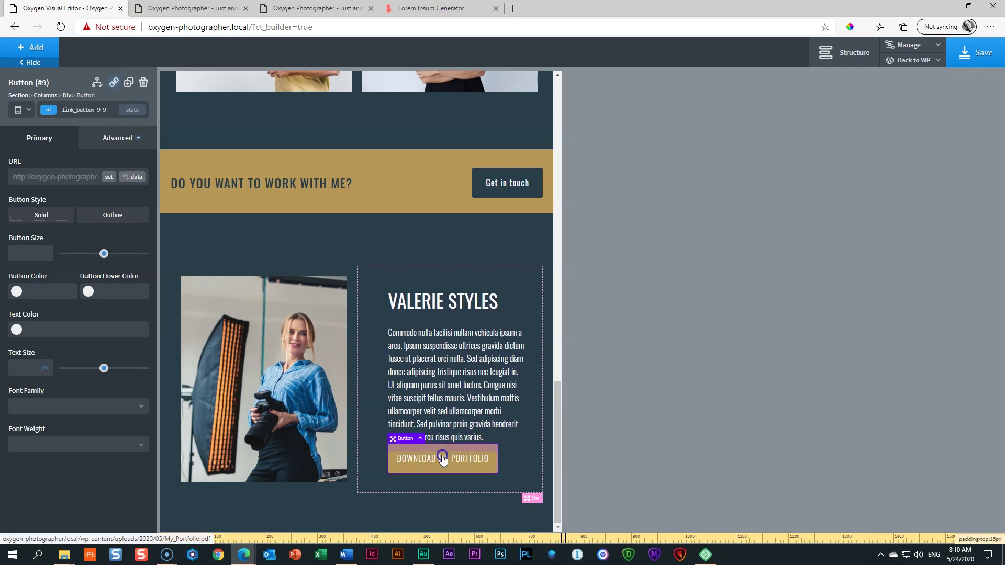
pyautogui.click(476, 441)
pyautogui.moveTo(475, 441); pyautogui.dragTo(485, 458)
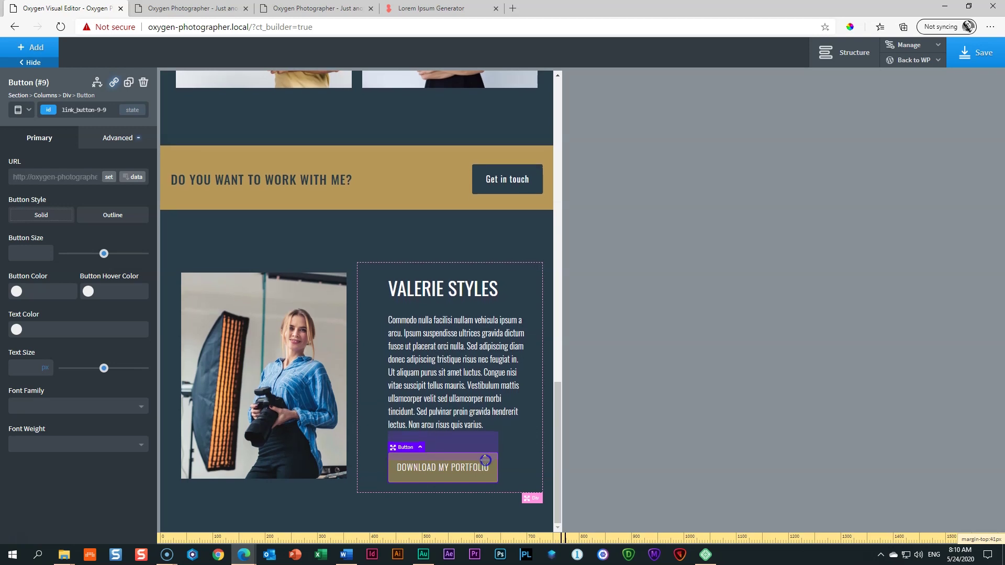
pyautogui.click(486, 457)
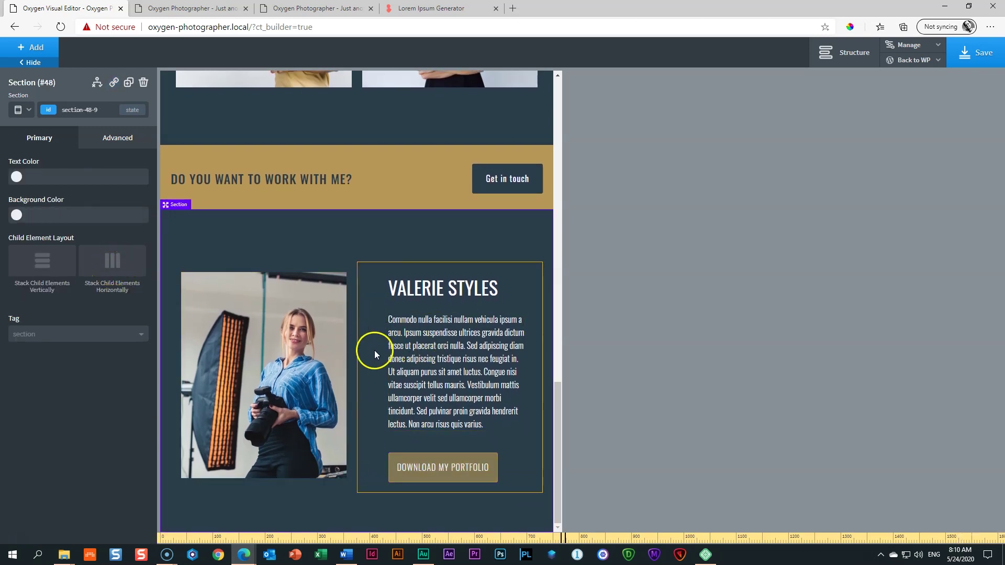
# Step: Reset the text column's left padding to 14px and preview at phone width
pyautogui.click(370, 338)
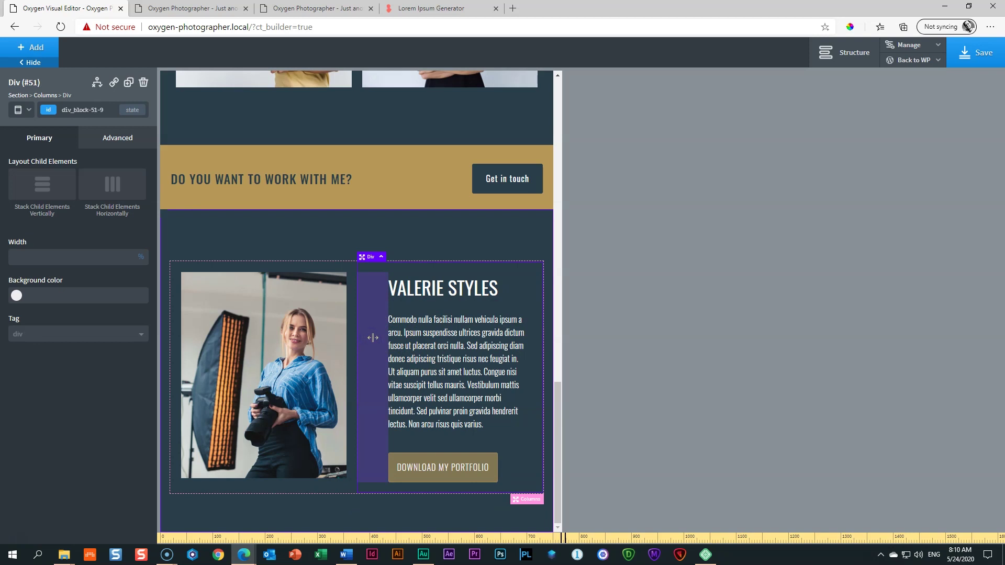
pyautogui.moveTo(373, 337); pyautogui.dragTo(341, 338)
pyautogui.click(263, 245)
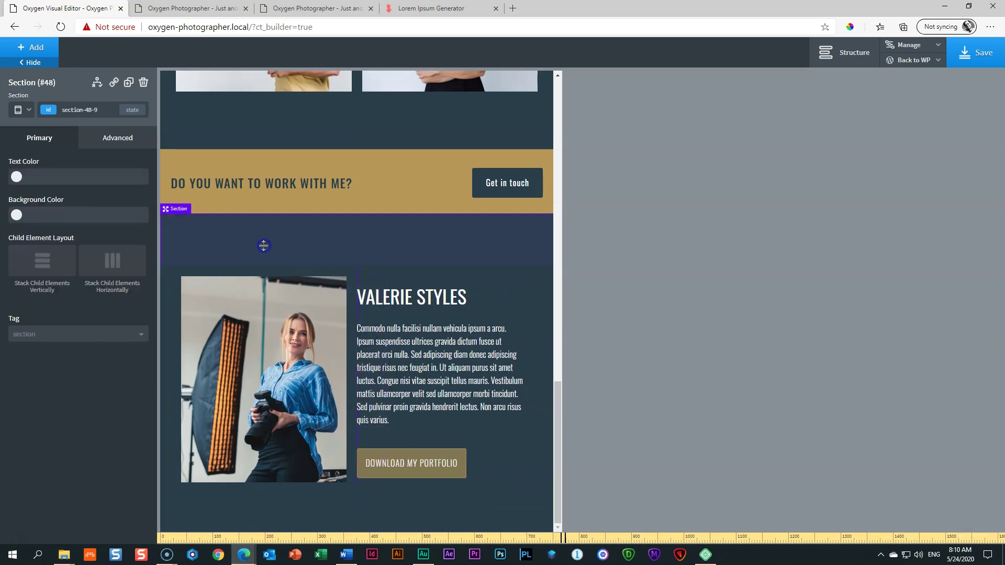
pyautogui.click(370, 388)
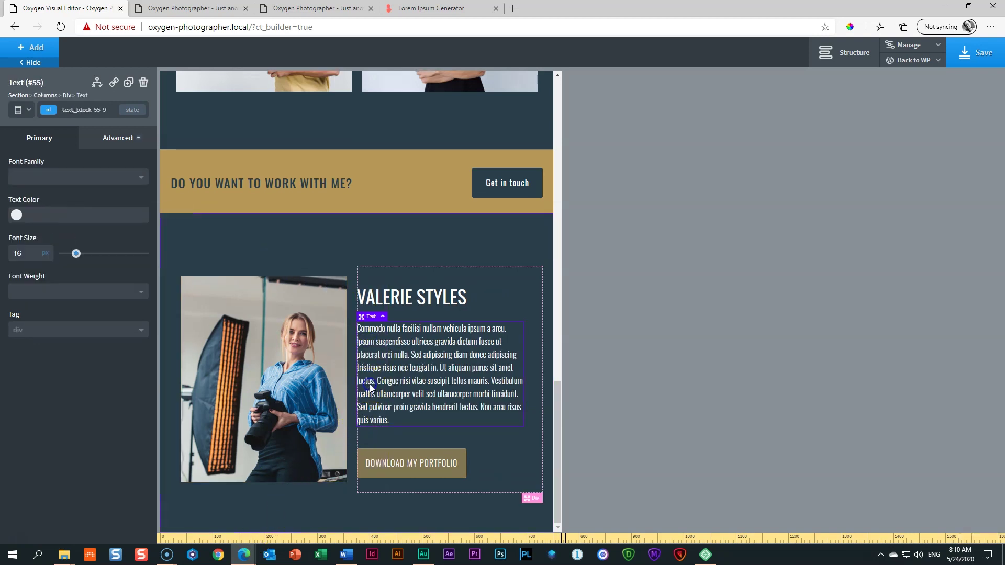
pyautogui.click(369, 272)
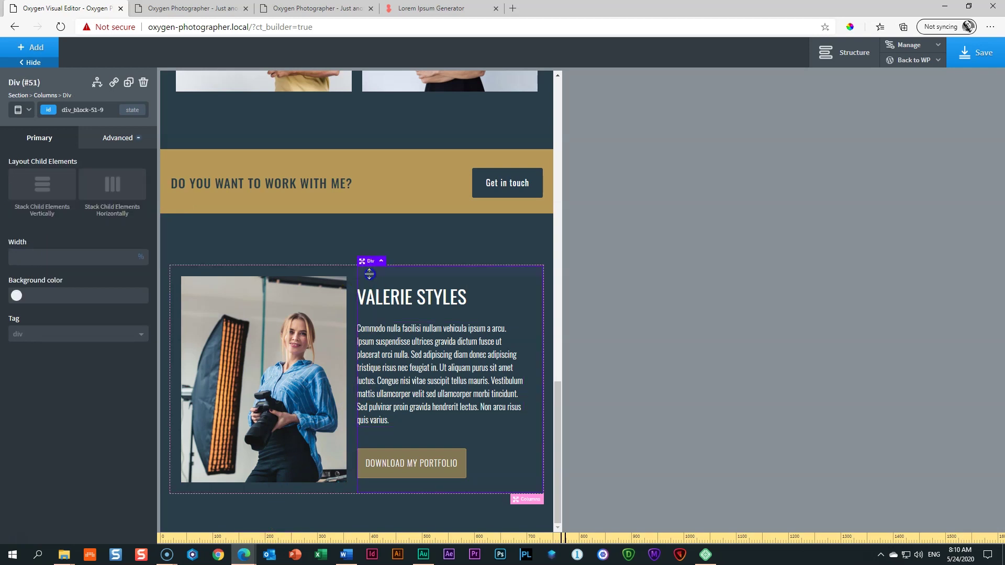
pyautogui.moveTo(362, 274); pyautogui.dragTo(366, 281)
pyautogui.click(463, 255)
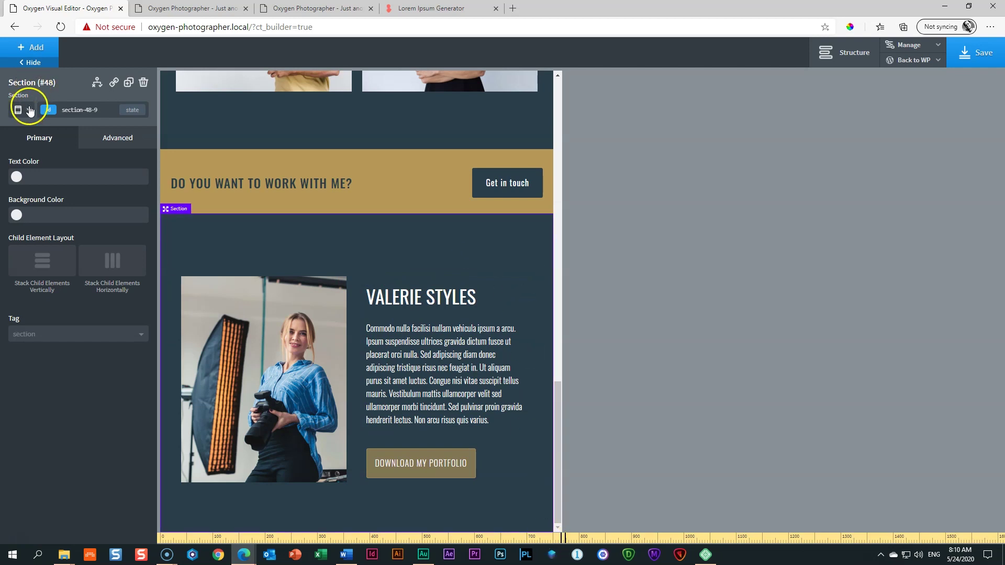
pyautogui.click(30, 110)
pyautogui.click(44, 171)
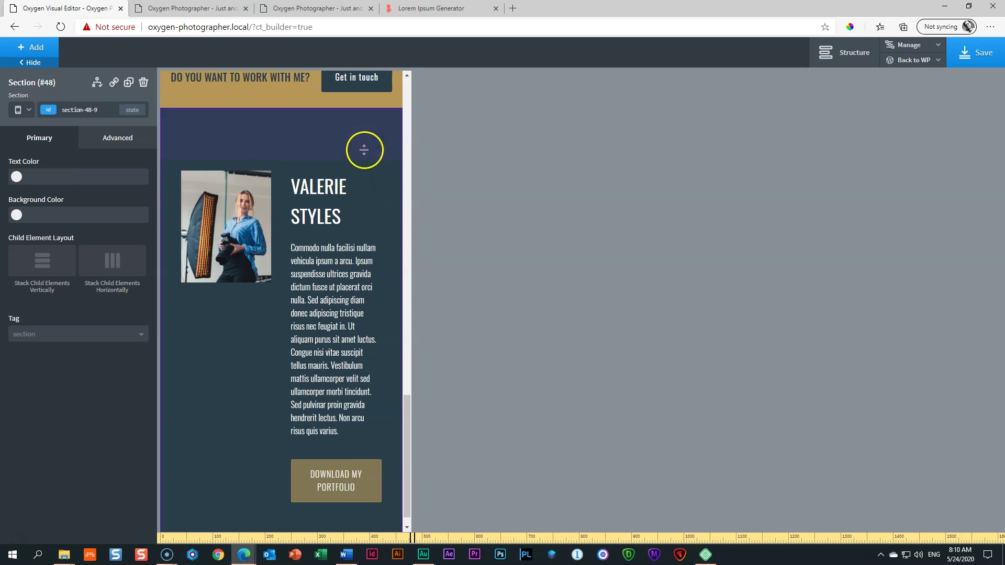
# Step: Make the photo and text columns stack below 768px
pyautogui.click(345, 202)
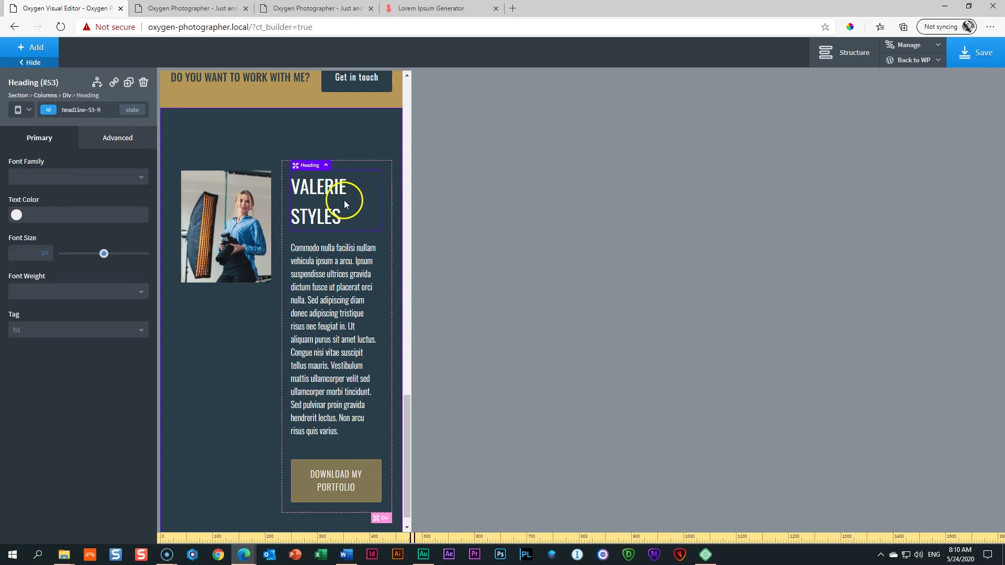
pyautogui.click(53, 95)
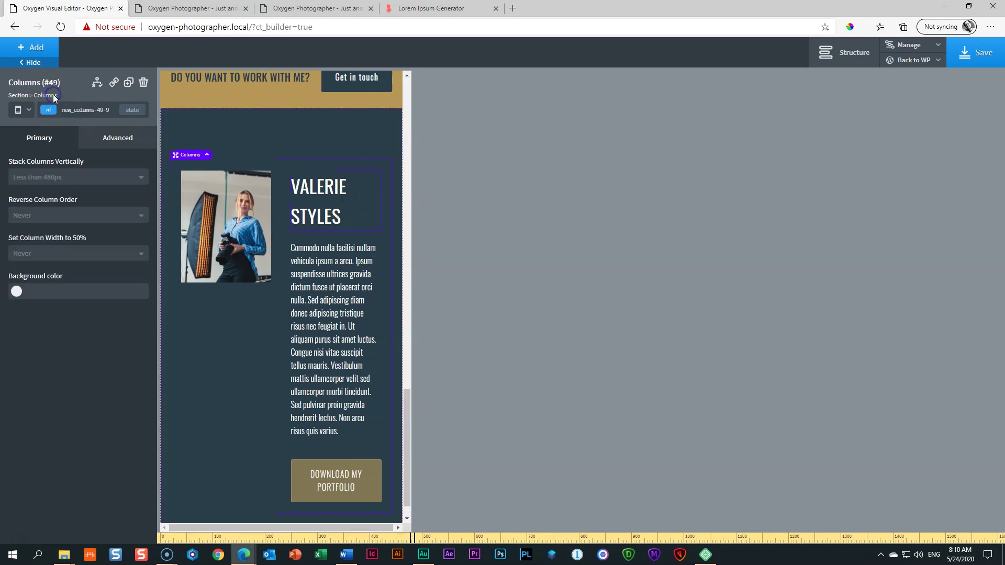
pyautogui.click(40, 177)
pyautogui.click(32, 224)
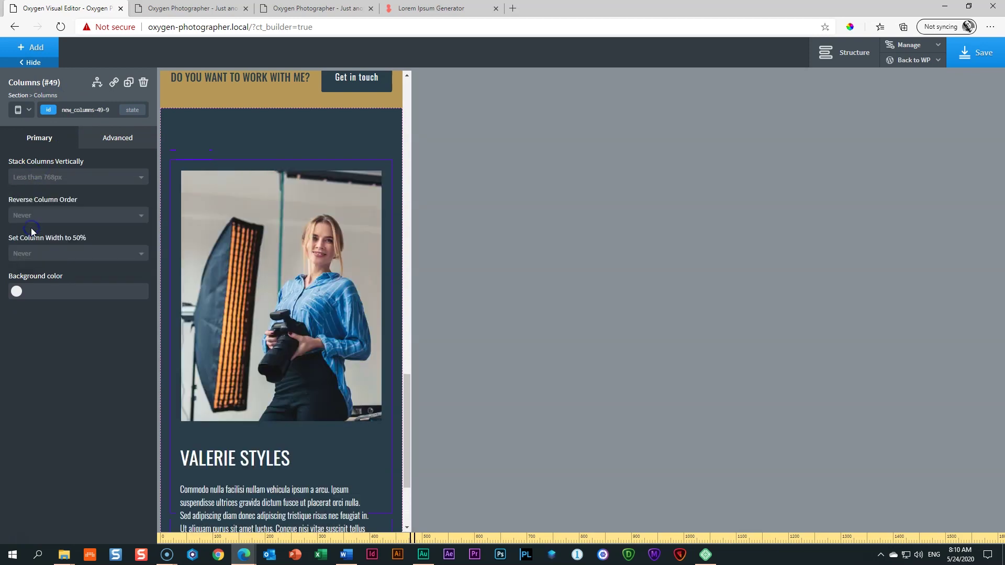
pyautogui.scroll(-2, 360, 266)
pyautogui.scroll(4, 359, 265)
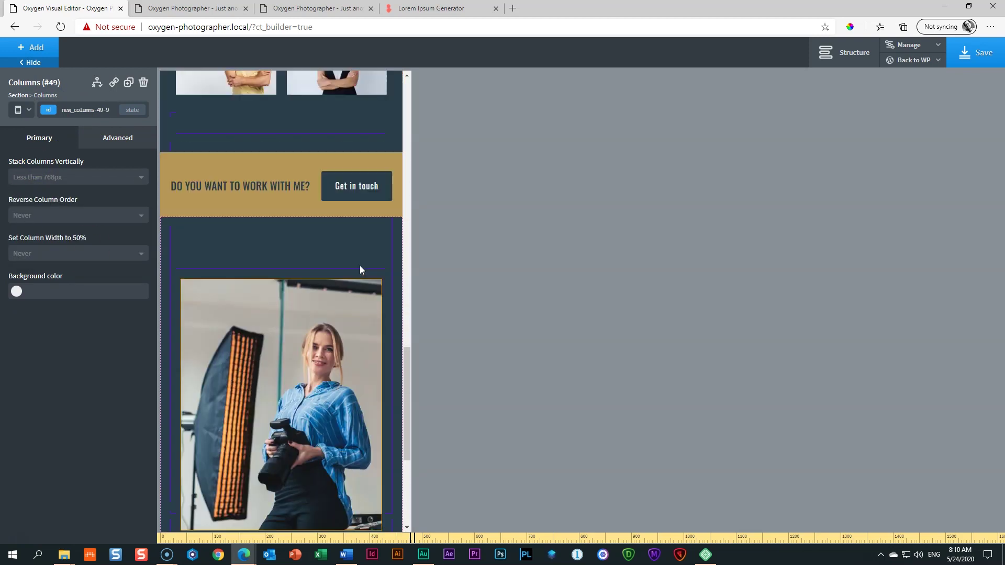
pyautogui.scroll(-4, 360, 265)
pyautogui.click(192, 303)
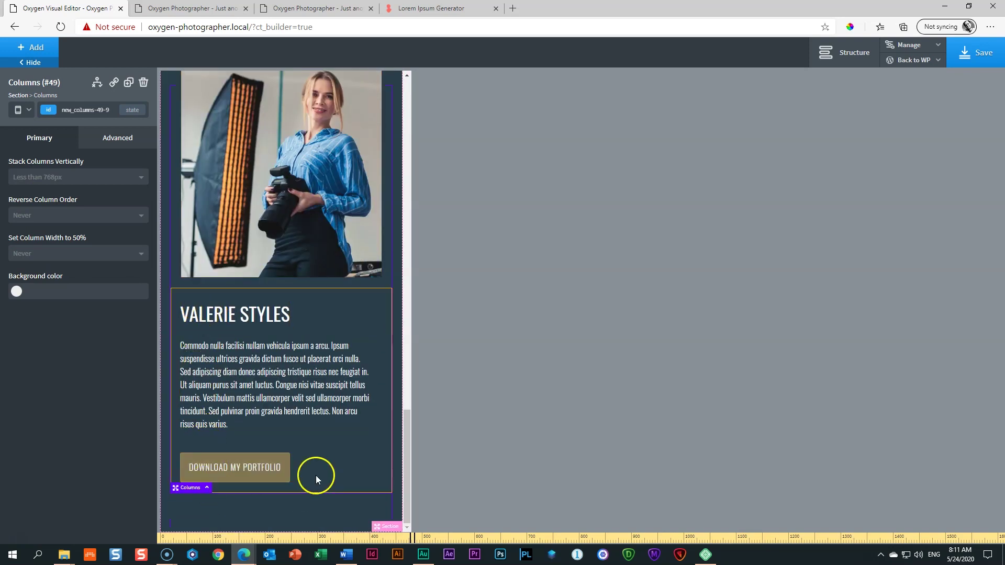
# Step: Give the text column a vertical layout with its heading, paragraph and button centred
pyautogui.click(365, 314)
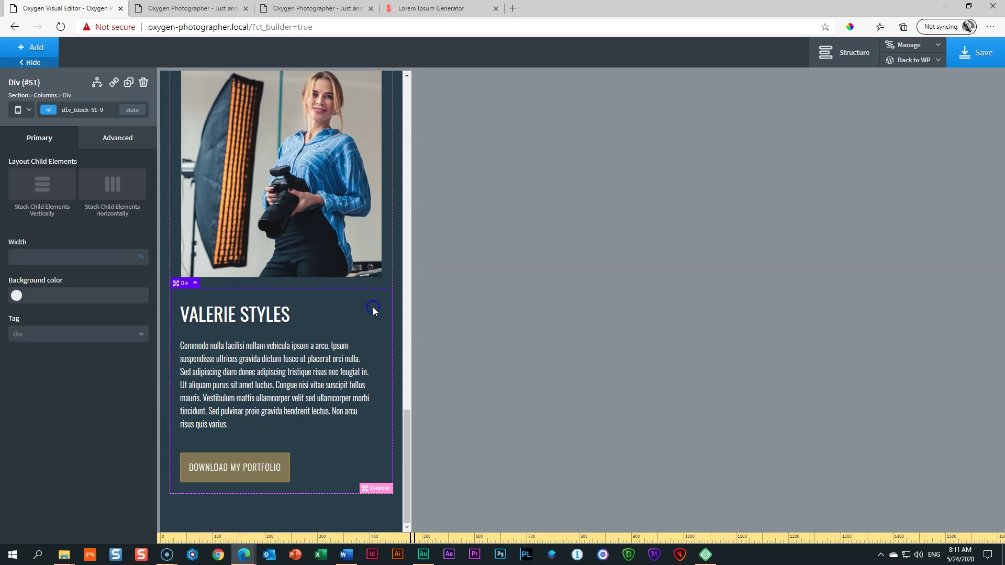
pyautogui.click(46, 189)
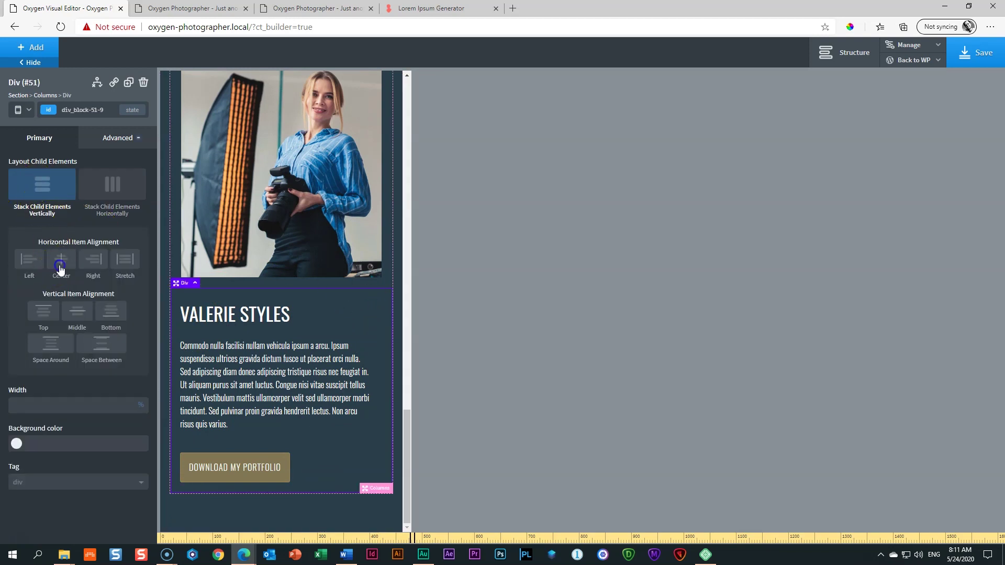
pyautogui.click(61, 268)
# Step: Check the layout at each breakpoint, return to full width, and save the page
pyautogui.click(21, 112)
pyautogui.click(29, 190)
pyautogui.scroll(9, 302, 352)
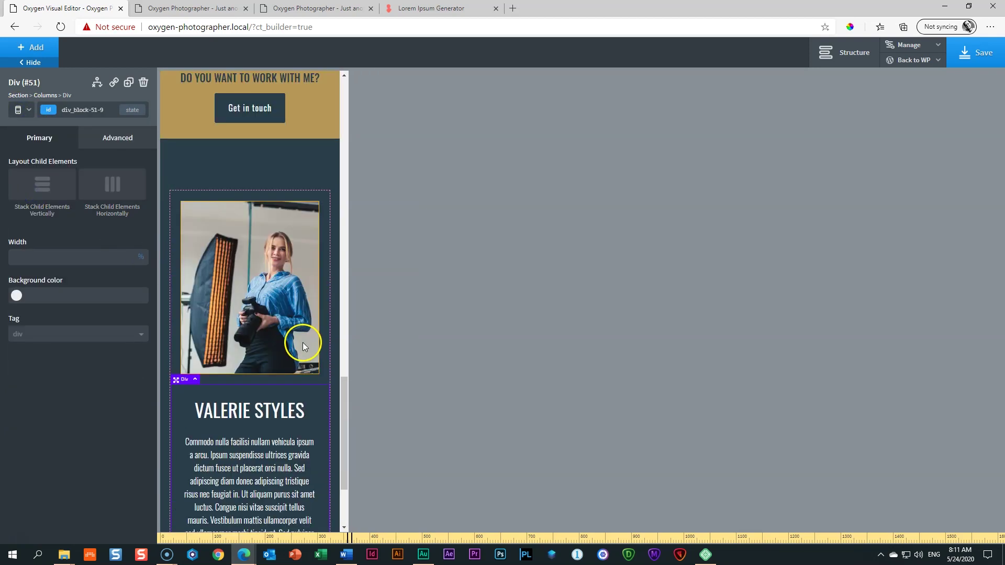
pyautogui.click(19, 109)
pyautogui.click(26, 128)
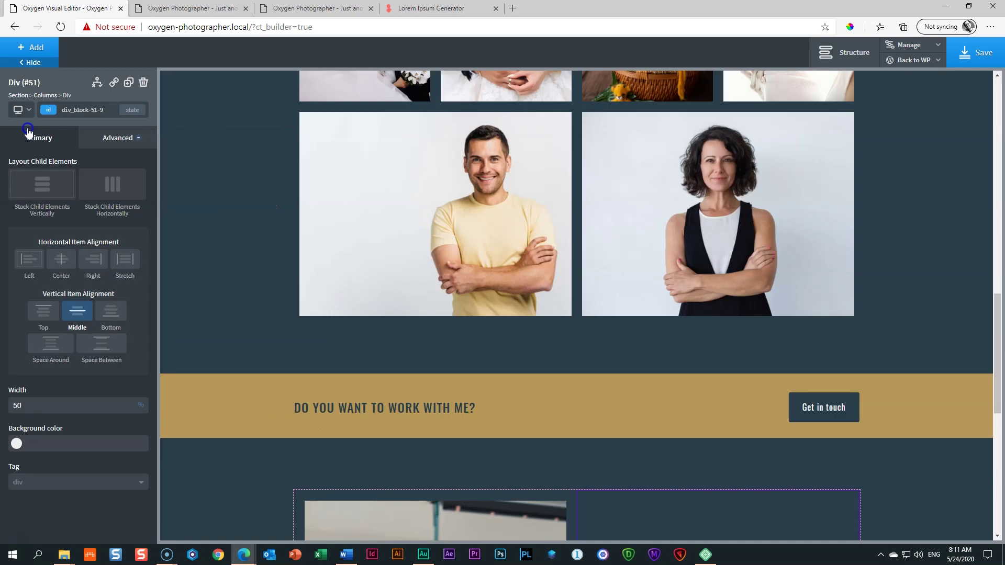
pyautogui.scroll(-6, 425, 286)
pyautogui.click(31, 114)
pyautogui.click(29, 144)
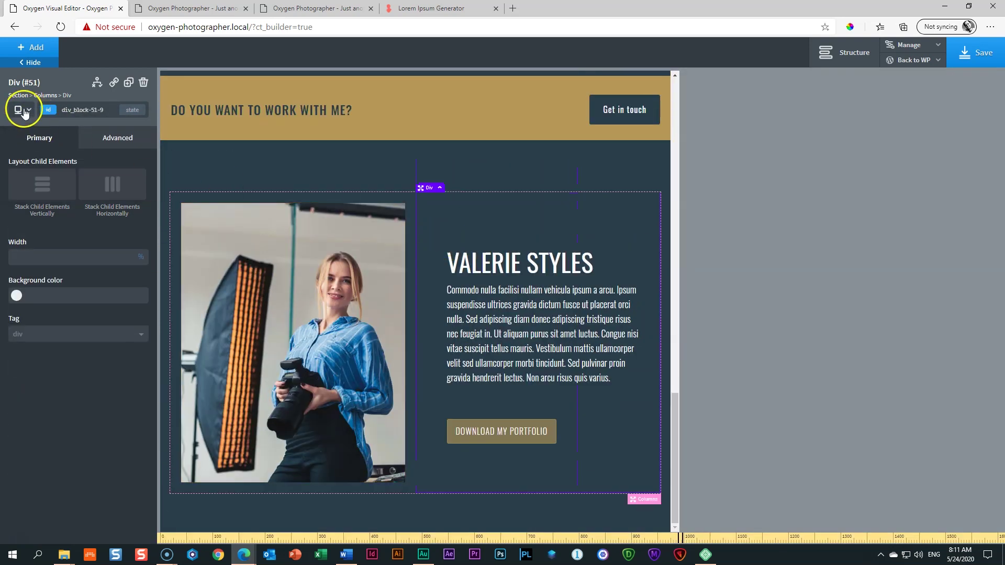
pyautogui.click(24, 111)
pyautogui.click(33, 158)
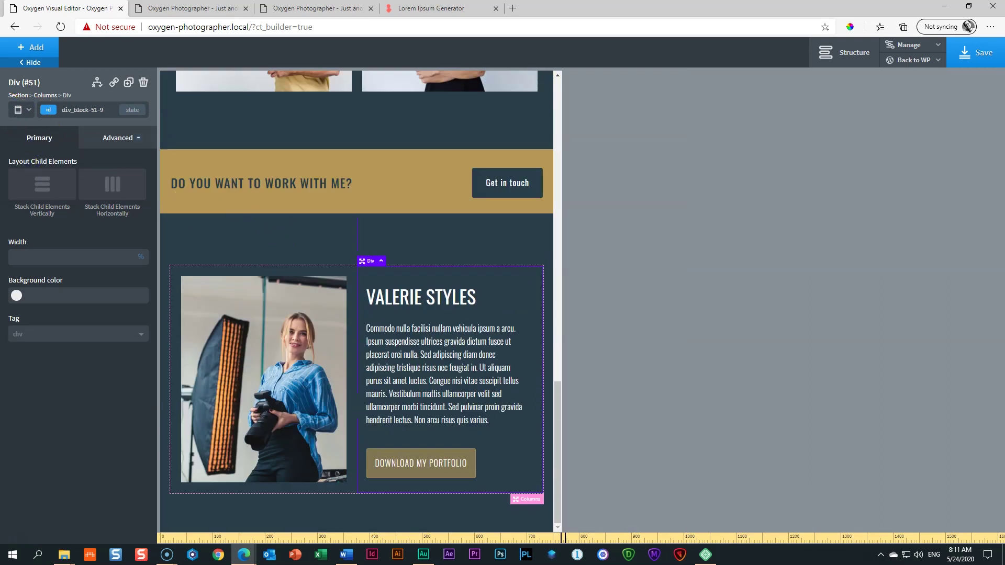
pyautogui.click(23, 111)
pyautogui.click(29, 173)
pyautogui.scroll(-3, 296, 224)
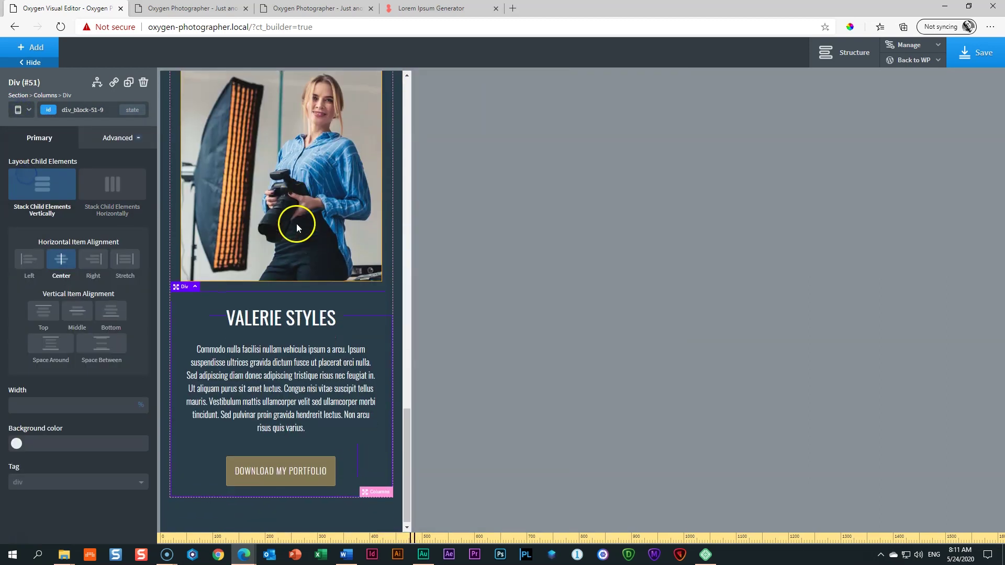
pyautogui.click(23, 111)
pyautogui.click(40, 189)
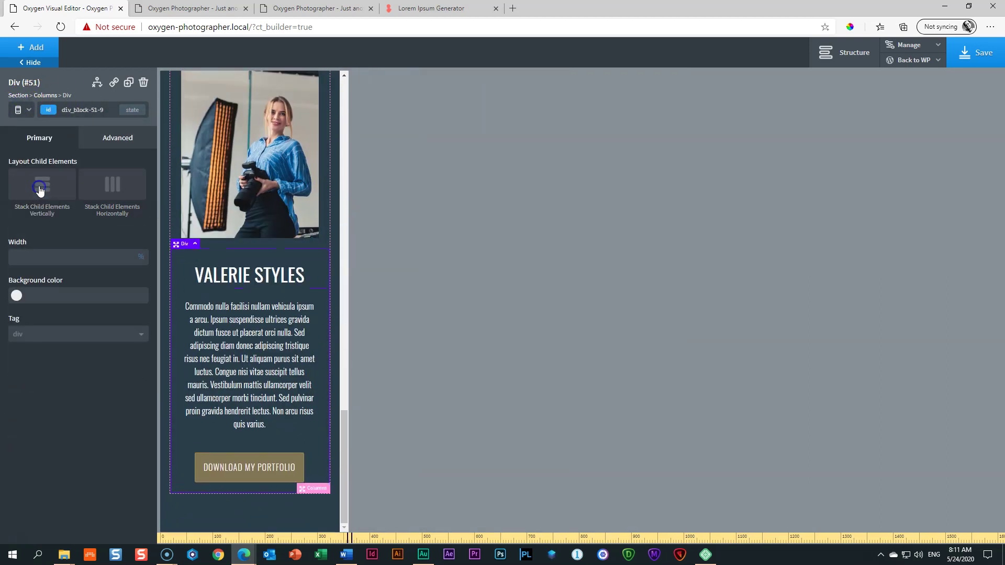
pyautogui.click(22, 110)
pyautogui.click(25, 127)
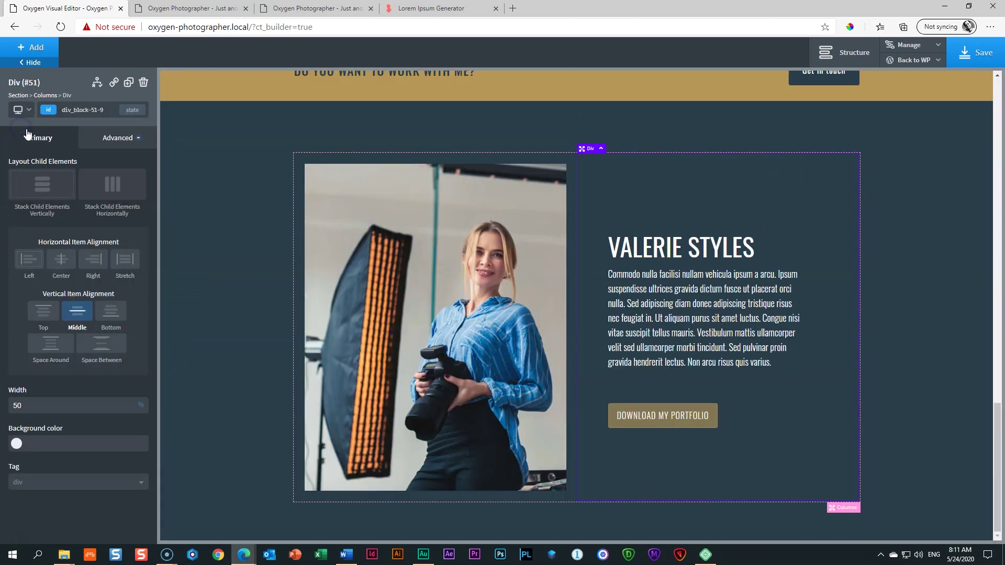
pyautogui.click(983, 58)
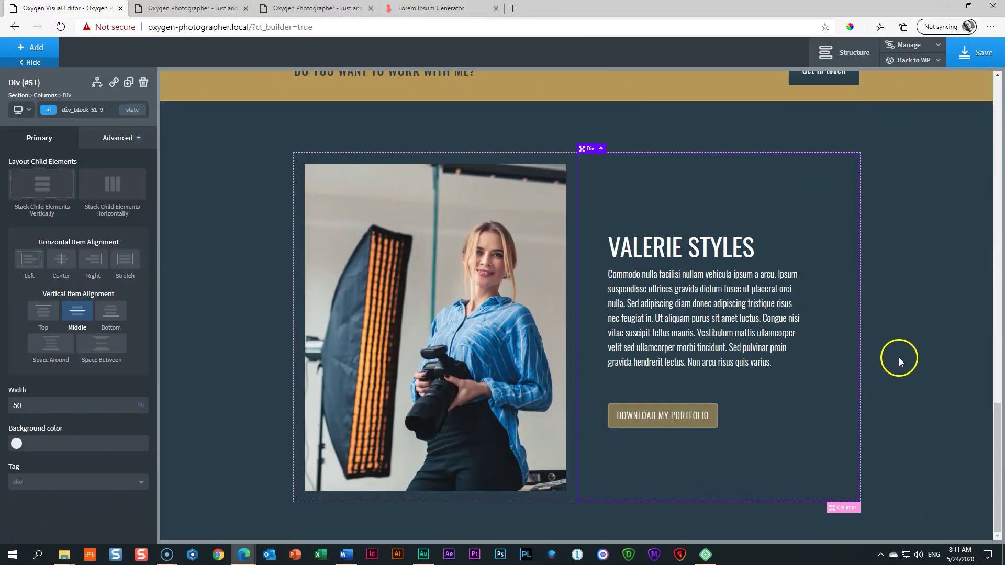
pyautogui.moveTo(1000, 480); pyautogui.dragTo(1000, 480)
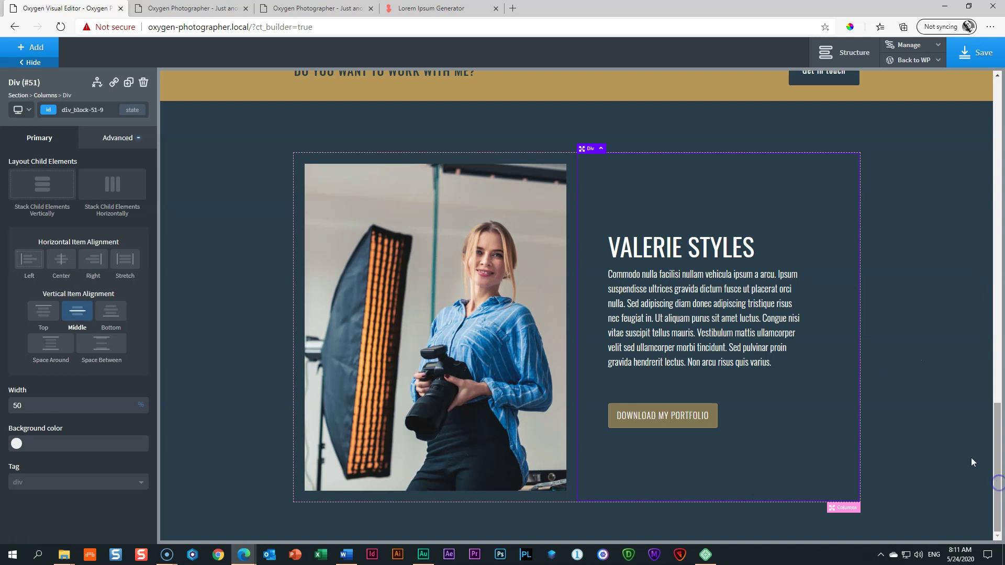
pyautogui.click(204, 201)
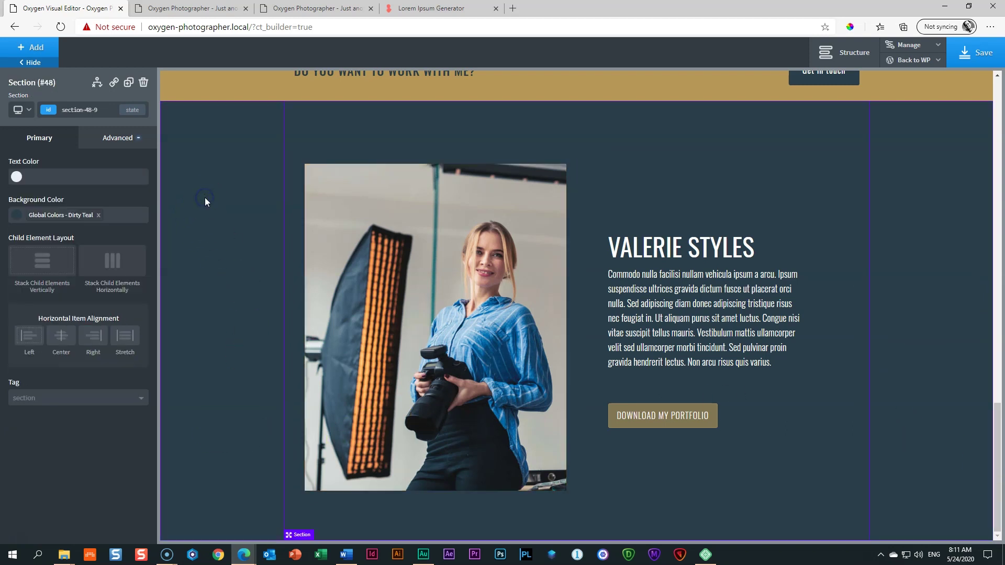
pyautogui.click(35, 51)
pyautogui.click(38, 149)
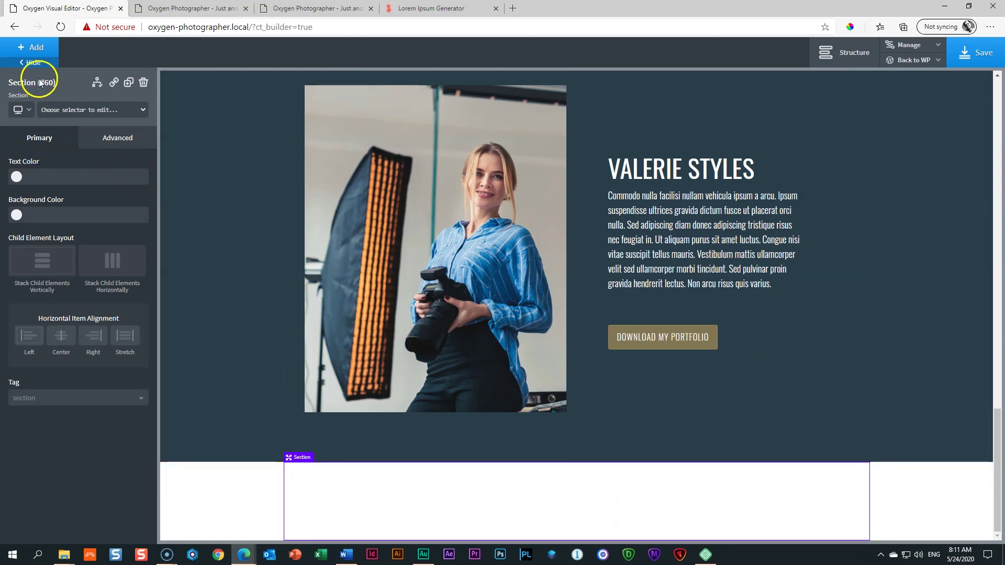
pyautogui.click(45, 53)
pyautogui.click(42, 186)
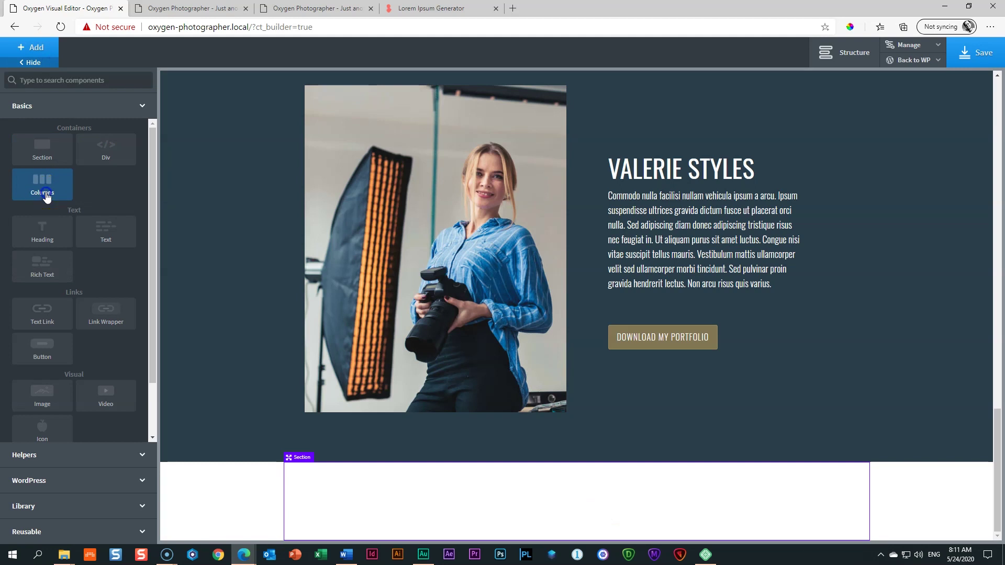
pyautogui.click(38, 191)
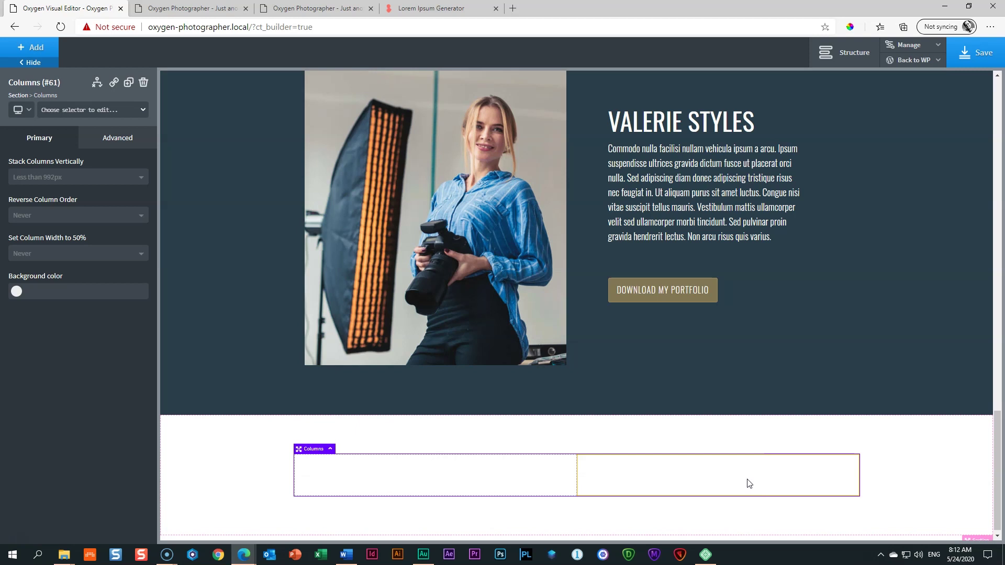
pyautogui.click(622, 481)
pyautogui.click(465, 480)
pyautogui.click(345, 492)
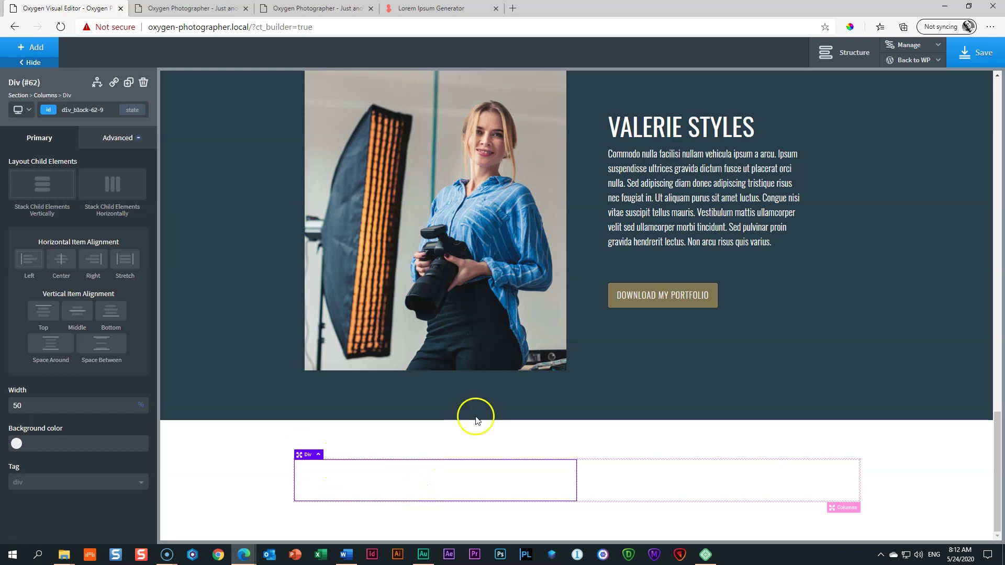
pyautogui.click(667, 127)
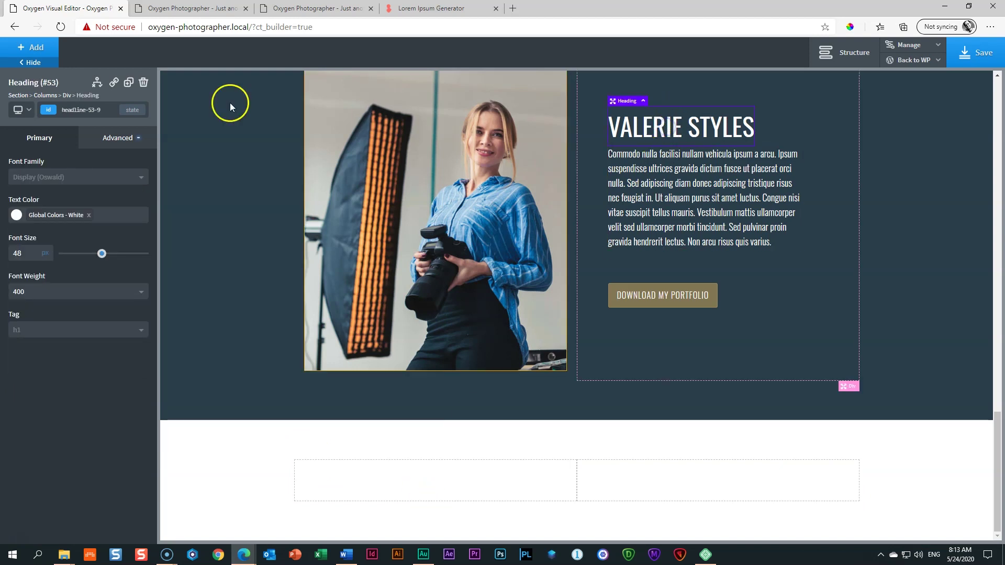
pyautogui.click(129, 82)
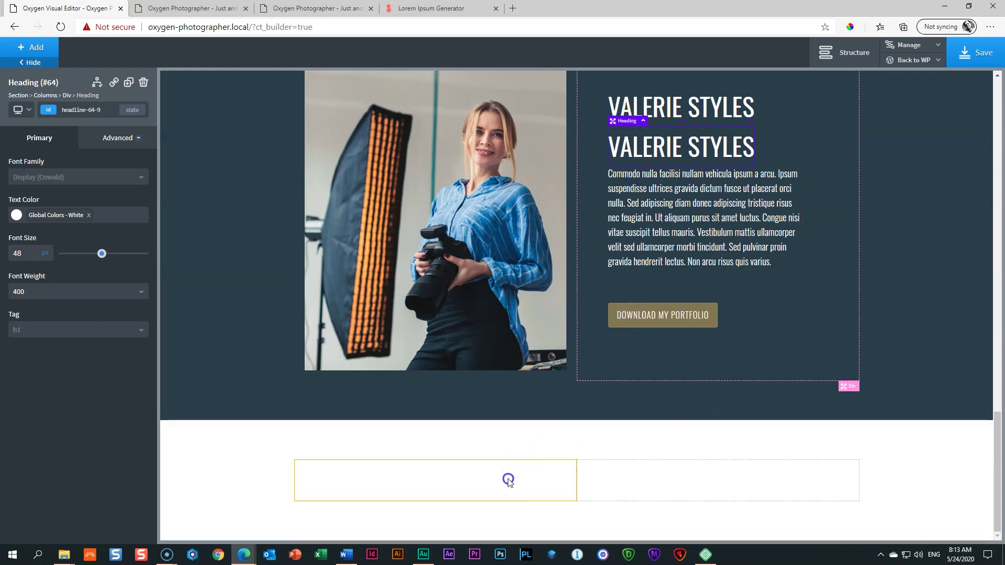
pyautogui.click(652, 102)
pyautogui.click(655, 147)
# Step: Move the copied heading into the new section's left column using the structure tree
pyautogui.click(846, 53)
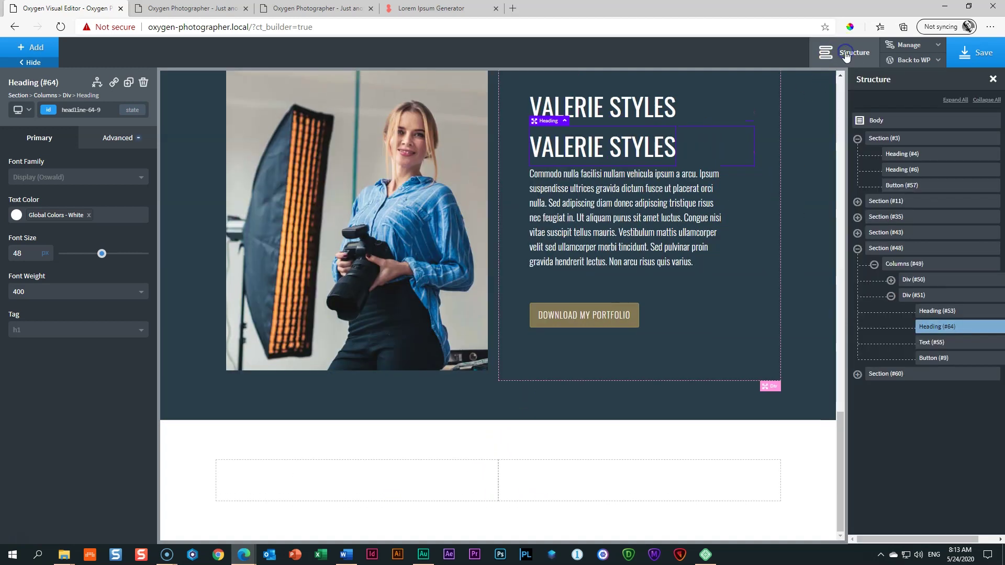
pyautogui.click(858, 374)
pyautogui.click(874, 390)
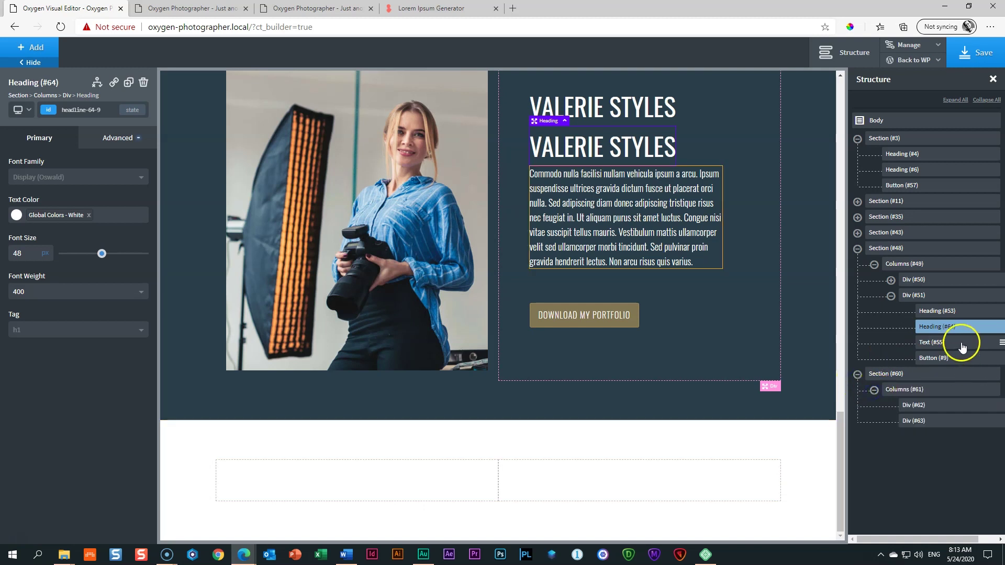
pyautogui.moveTo(936, 329); pyautogui.dragTo(920, 404)
# Step: Color the moved heading Dirty Teal and change its text to 'SEND ME A MESSAGE!'
pyautogui.click(319, 489)
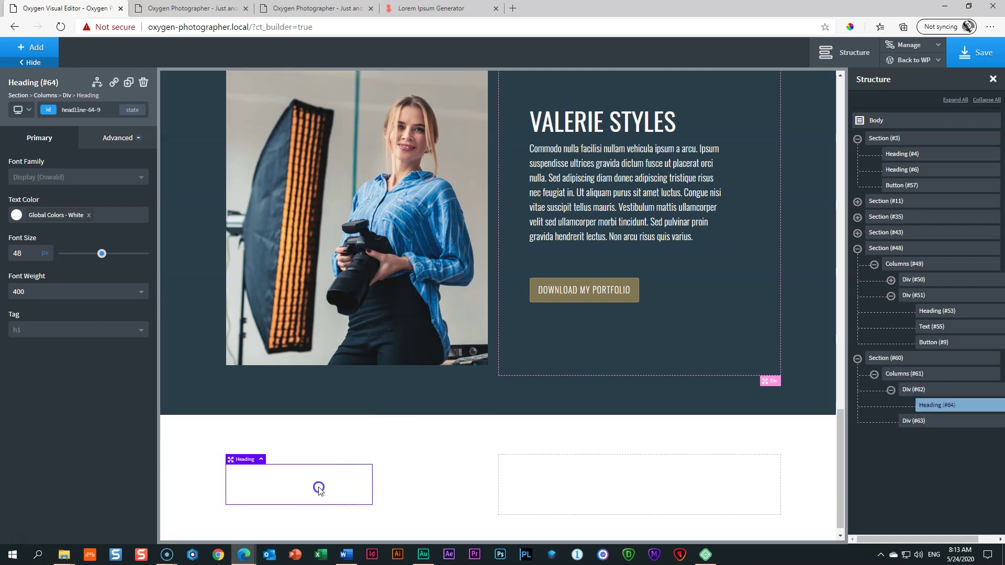
pyautogui.click(17, 215)
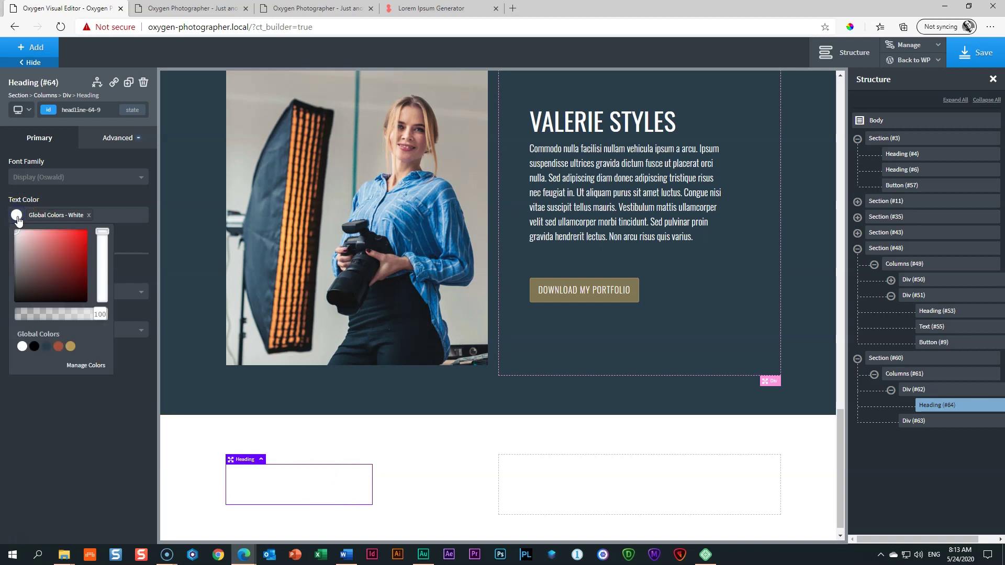
pyautogui.click(46, 347)
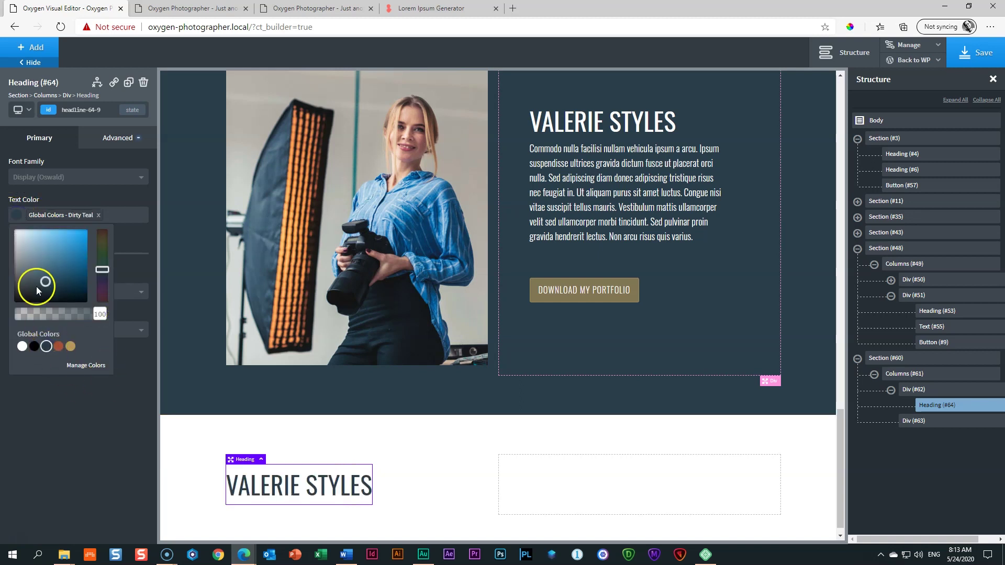
pyautogui.doubleClick(292, 485)
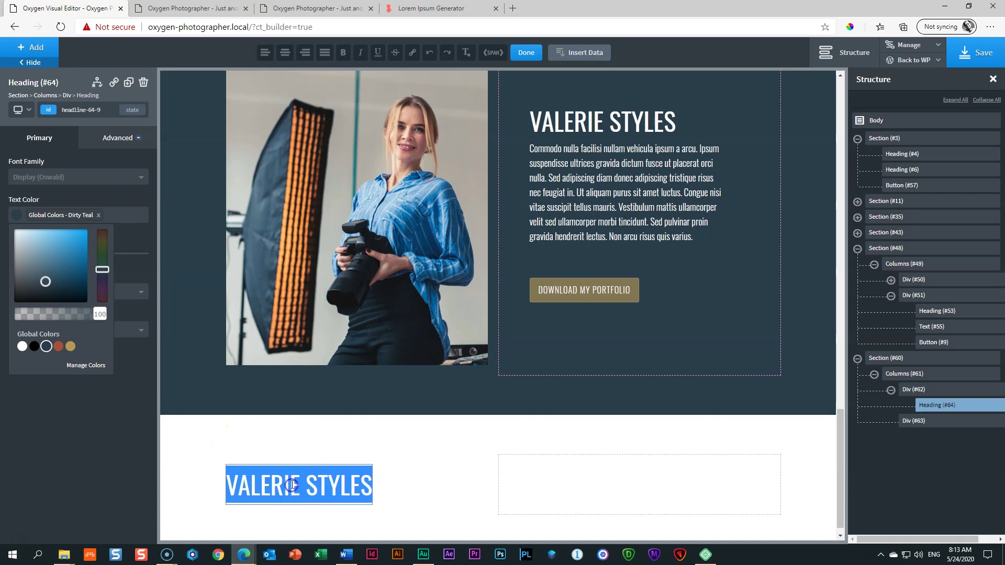
pyautogui.write('SEN')
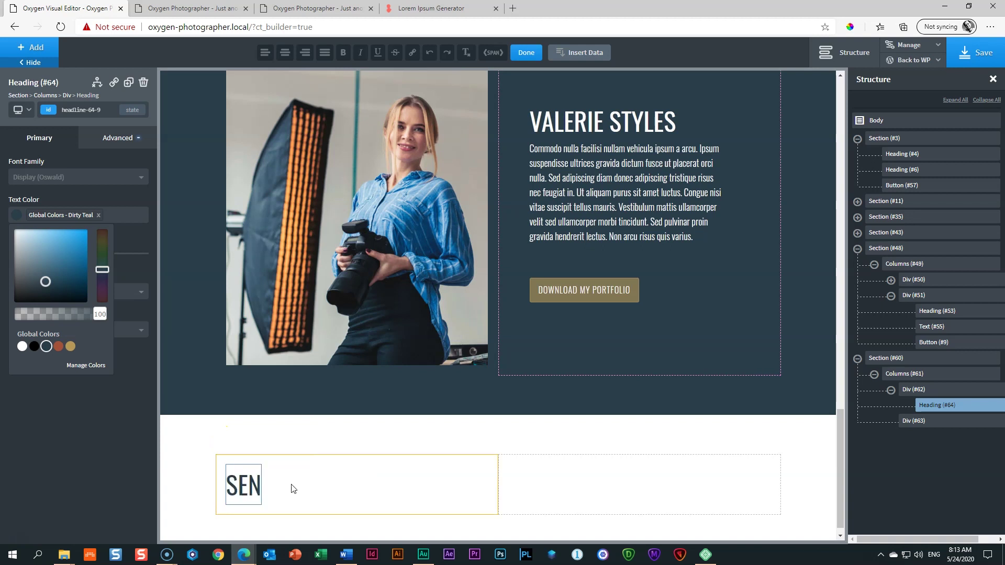
pyautogui.write('D ME A MESSAGF')
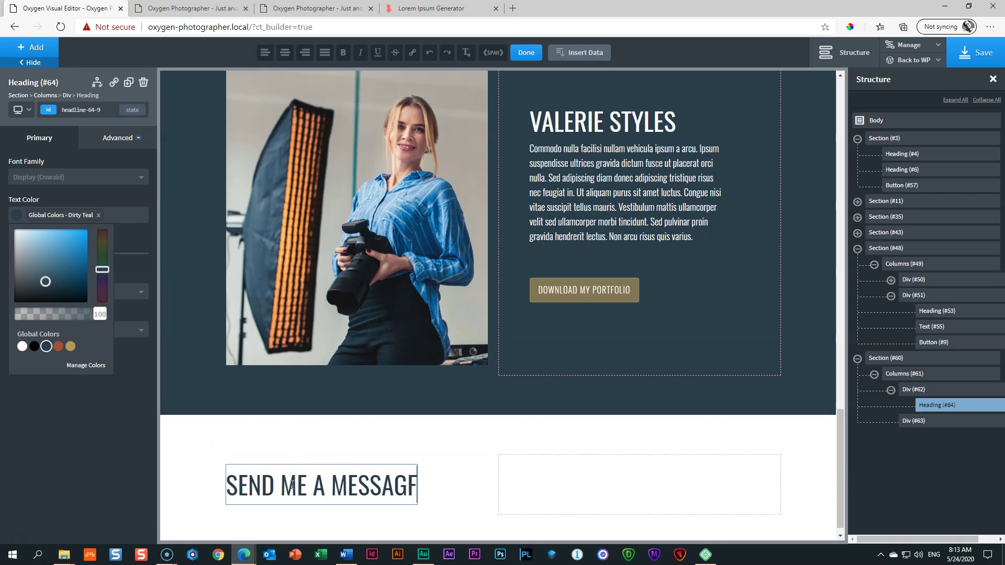
pyautogui.press('BackSpace')
pyautogui.write('E!')
pyautogui.click(613, 182)
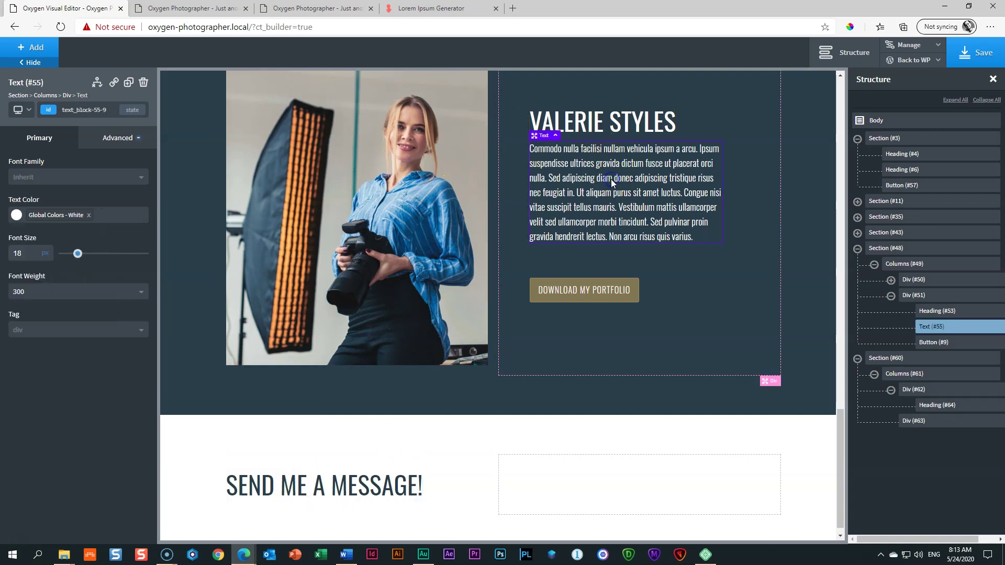
pyautogui.click(128, 82)
pyautogui.moveTo(551, 186); pyautogui.dragTo(622, 296)
pyautogui.moveTo(924, 340); pyautogui.dragTo(933, 422)
pyautogui.scroll(-2, 246, 397)
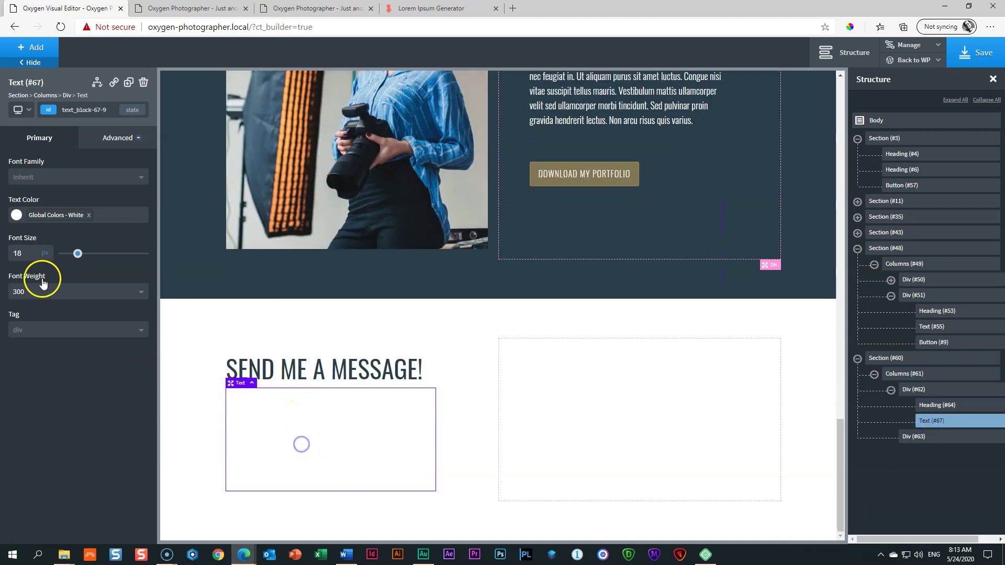
pyautogui.click(16, 215)
pyautogui.click(48, 347)
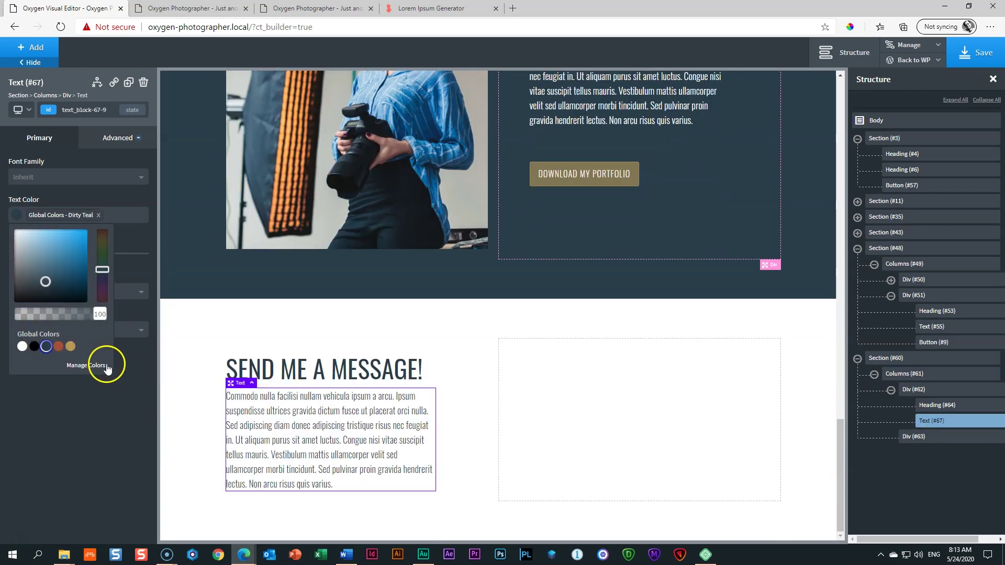
# Step: Add an h4 heading reading 'CONTACT DETAILS' below the paragraph
pyautogui.click(457, 419)
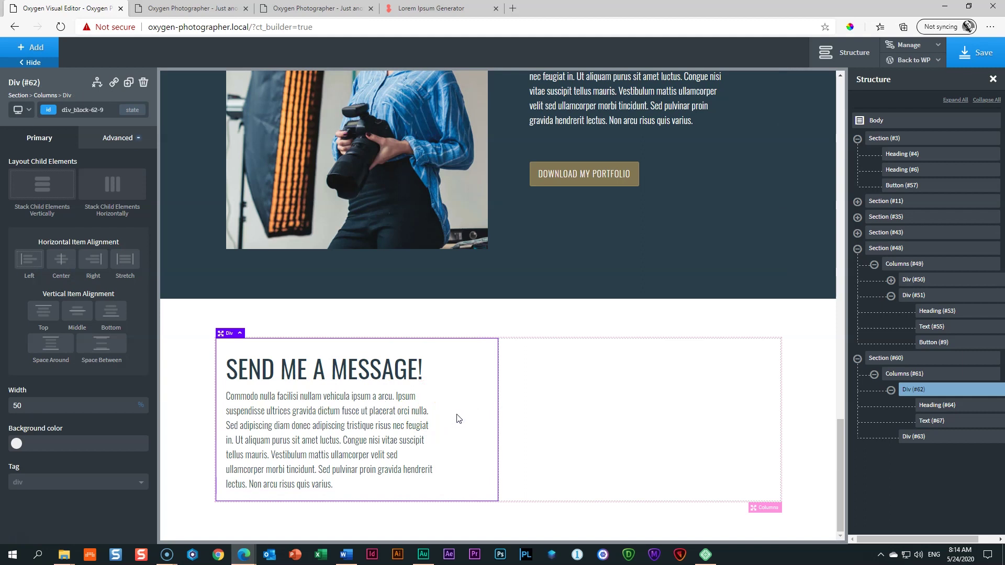
pyautogui.click(337, 442)
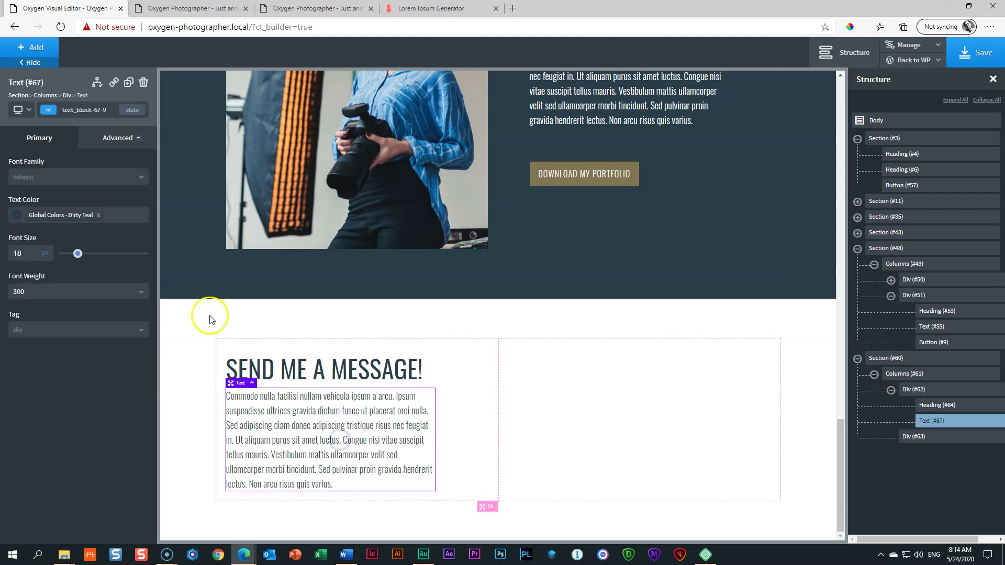
pyautogui.click(45, 53)
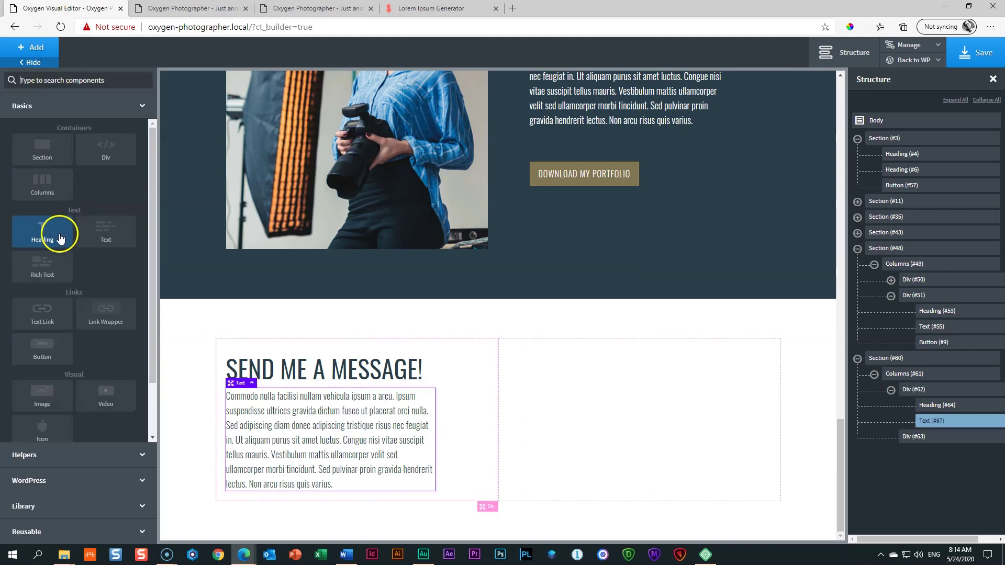
pyautogui.click(59, 234)
pyautogui.click(58, 338)
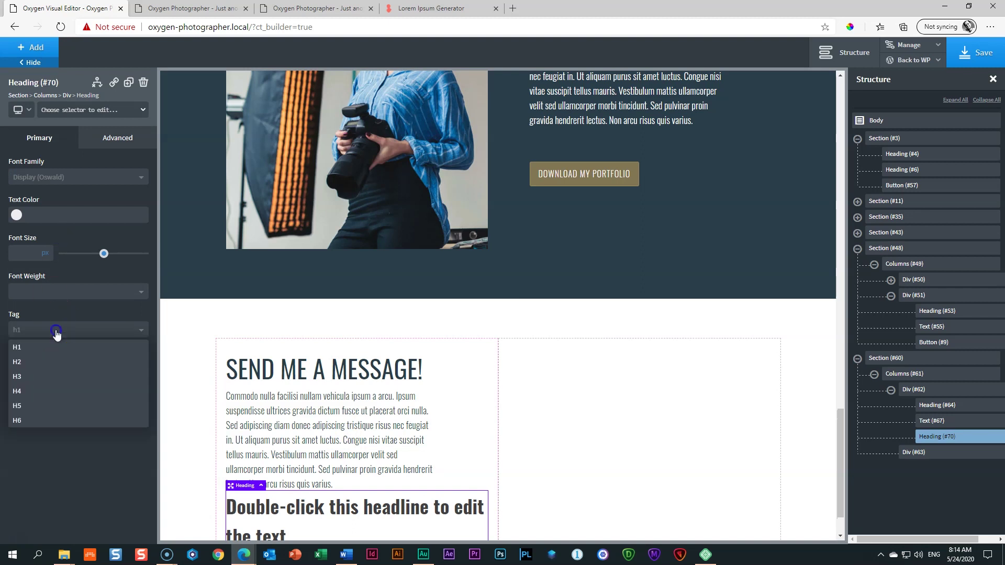
pyautogui.click(33, 391)
pyautogui.doubleClick(310, 501)
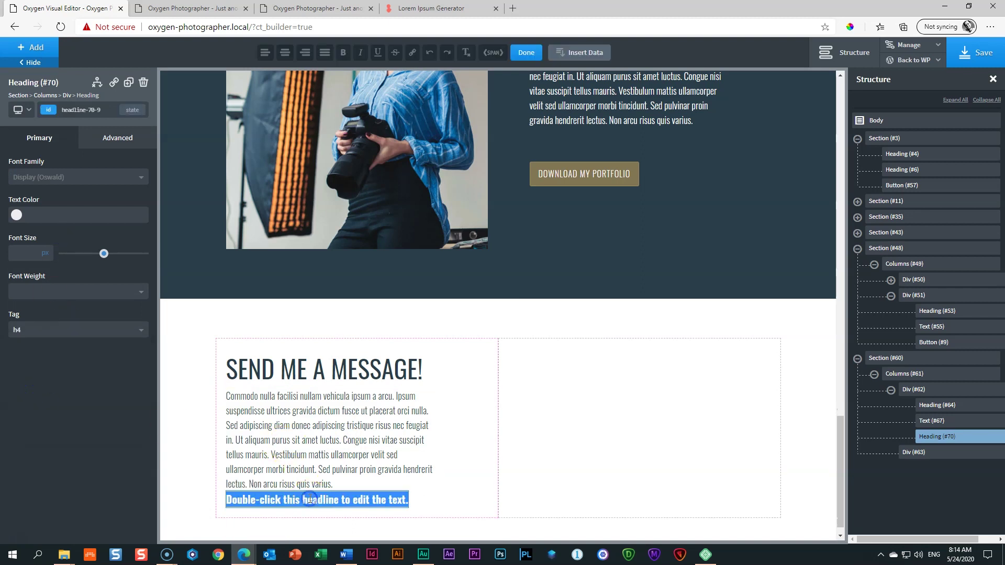
pyautogui.write('CONTACT DETAILS')
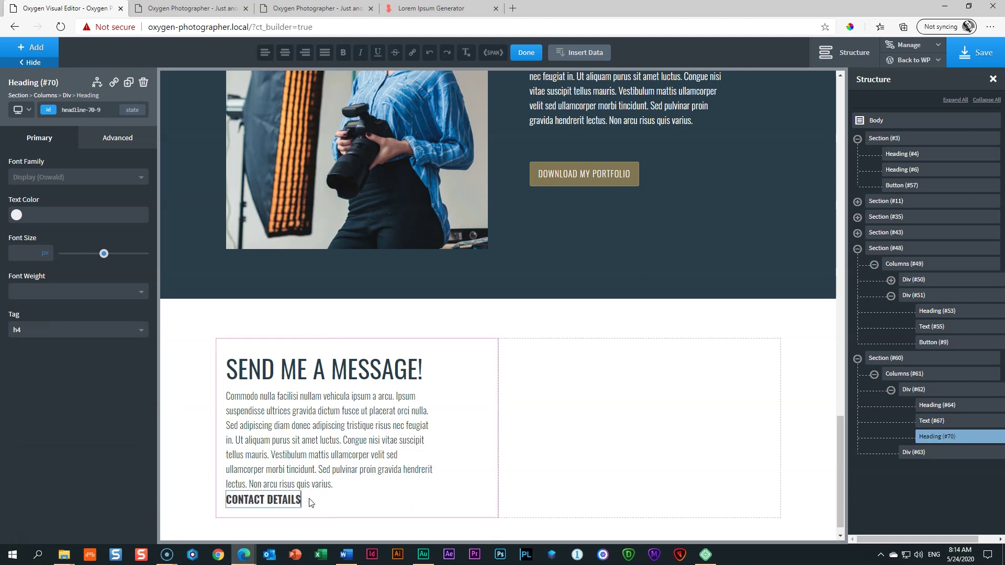
pyautogui.click(268, 498)
pyautogui.click(365, 493)
# Step: Give CONTACT DETAILS an 8px top margin and Dirty Teal text color
pyautogui.click(286, 507)
pyautogui.moveTo(283, 491); pyautogui.dragTo(281, 508)
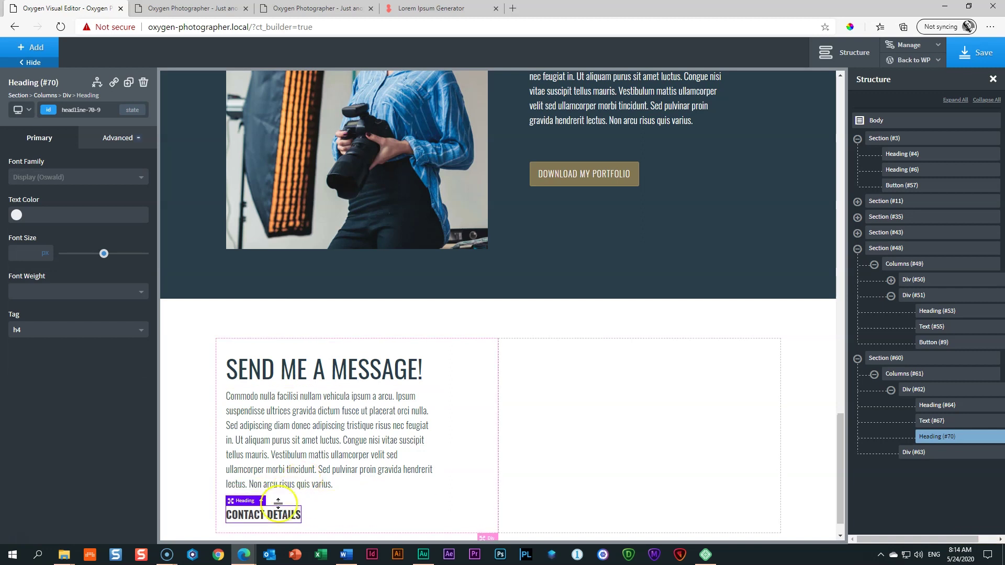
pyautogui.click(16, 215)
pyautogui.click(46, 346)
pyautogui.scroll(-1, 389, 460)
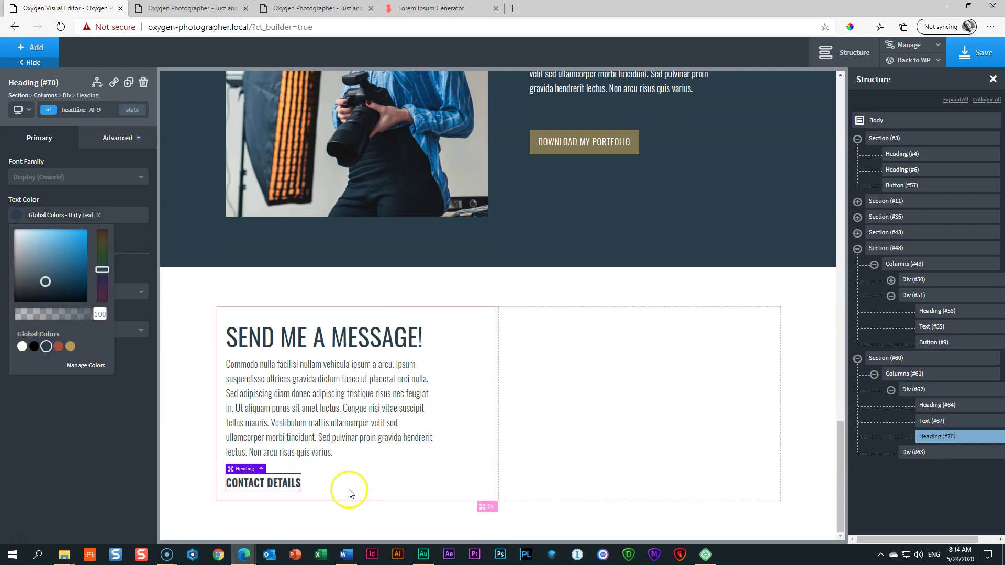
pyautogui.click(313, 482)
# Step: Add a Helpers Icon Box under CONTACT DETAILS, then delete it
pyautogui.click(272, 487)
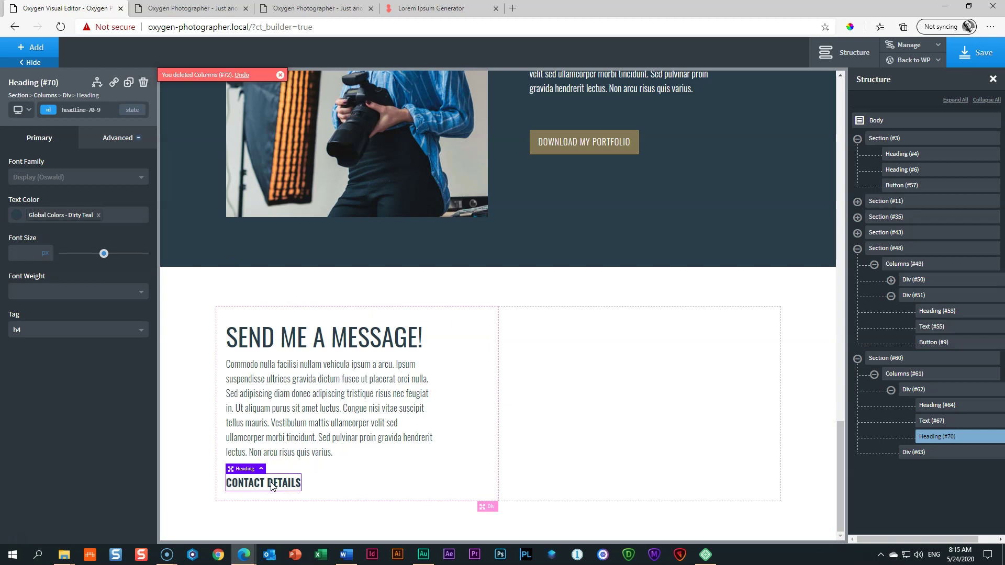
pyautogui.click(32, 46)
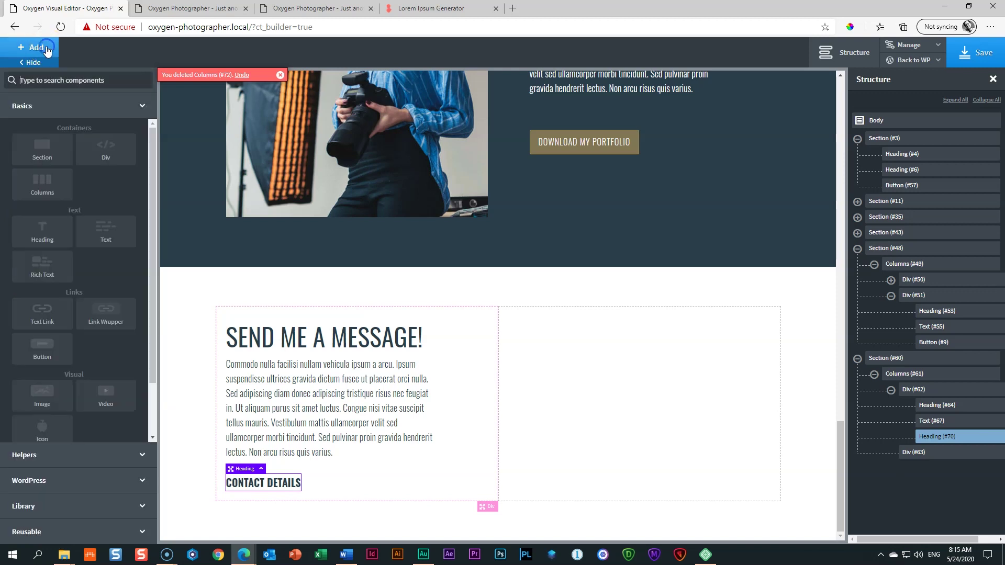
pyautogui.click(48, 455)
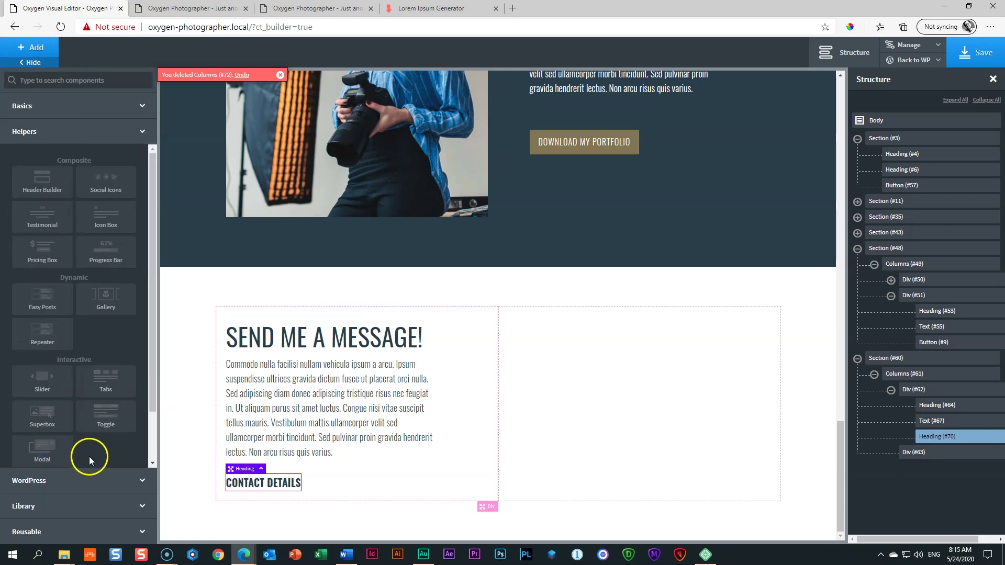
pyautogui.scroll(-1, 102, 444)
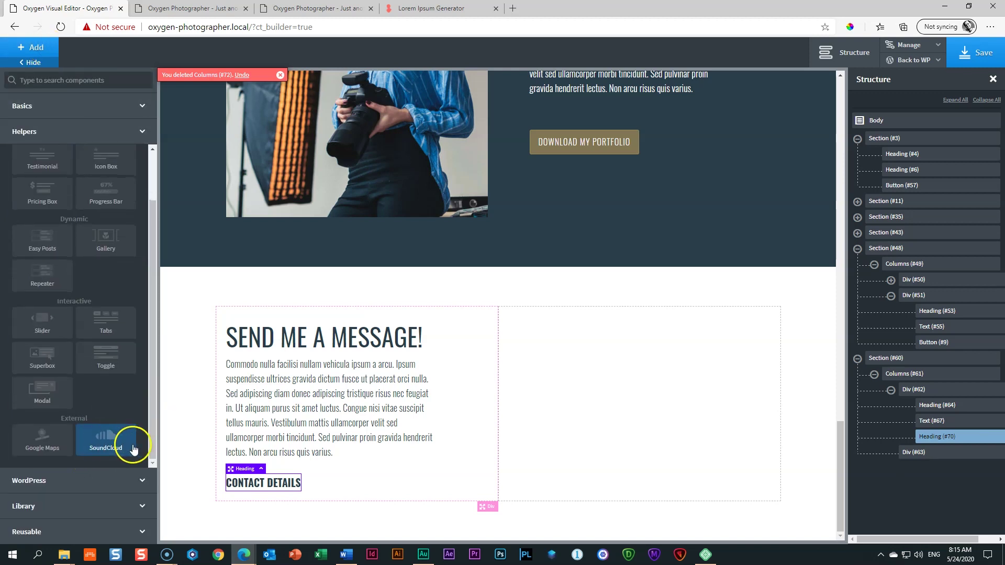
pyautogui.scroll(1, 114, 448)
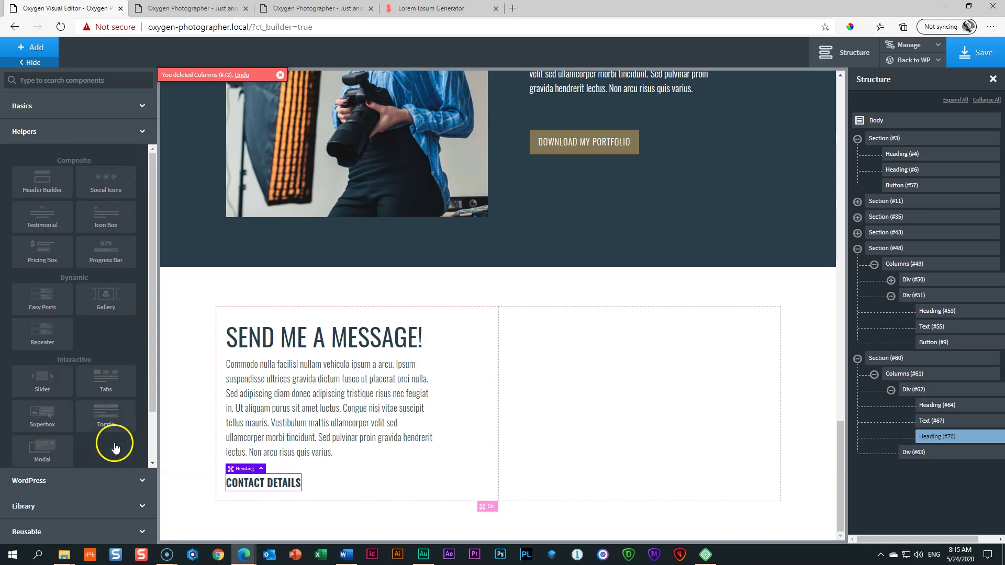
pyautogui.click(106, 225)
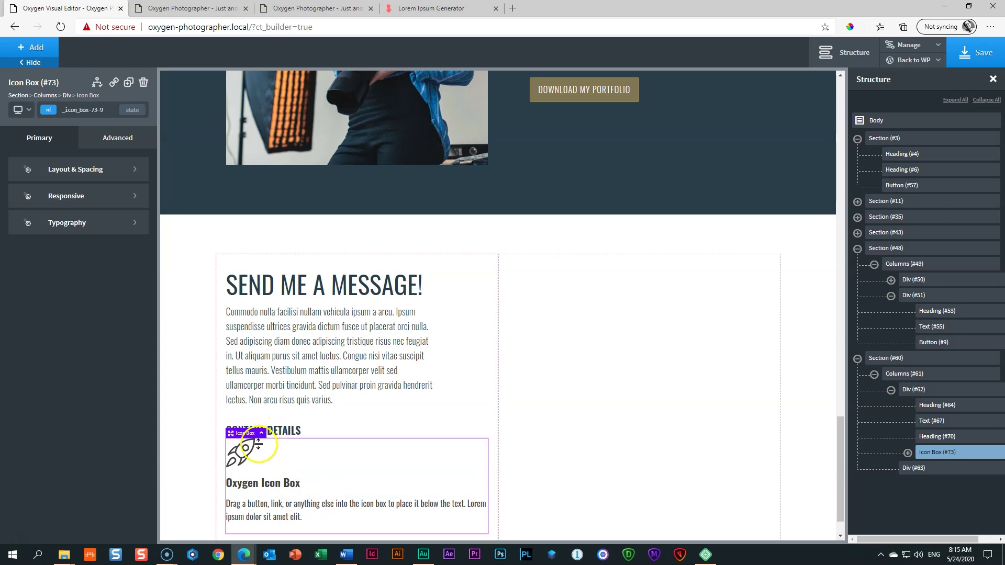
pyautogui.click(145, 84)
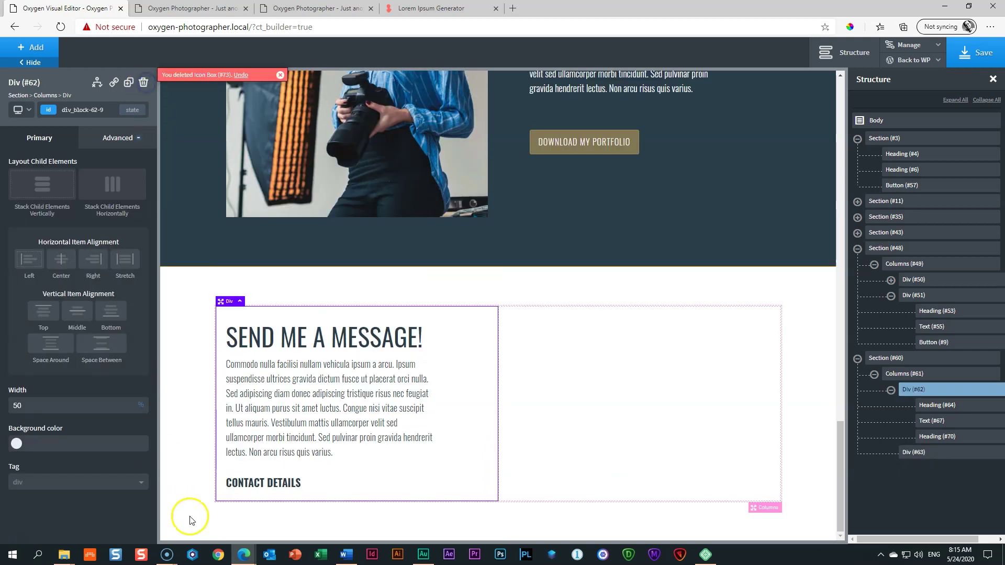
# Step: Add a Basics Div beneath the CONTACT DETAILS heading
pyautogui.click(240, 487)
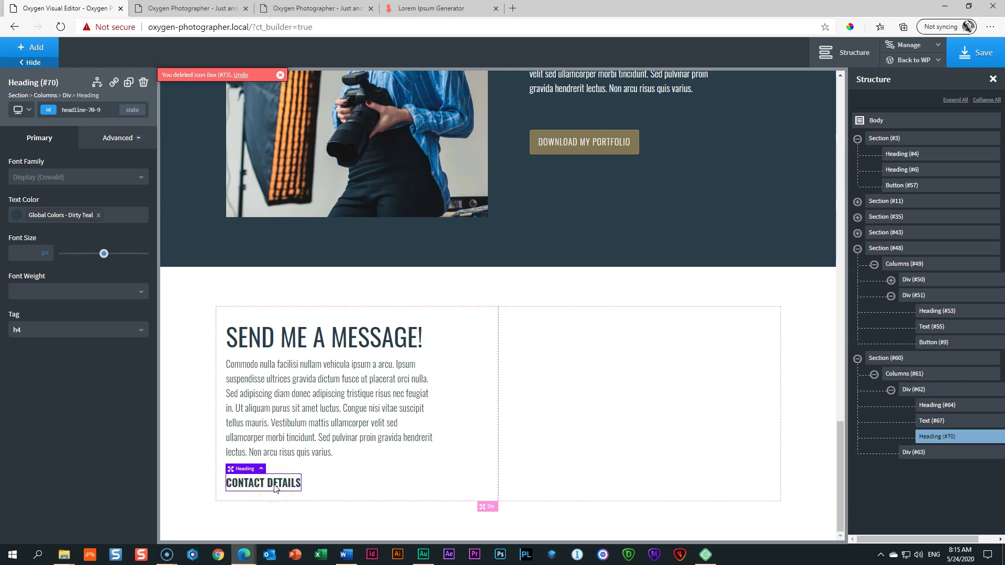
pyautogui.click(32, 47)
pyautogui.click(33, 105)
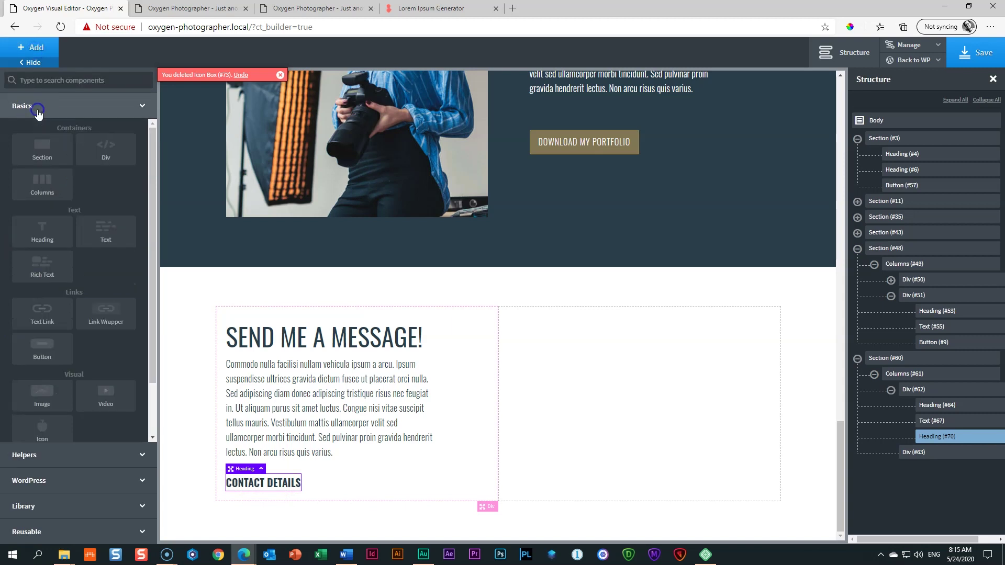
pyautogui.click(98, 154)
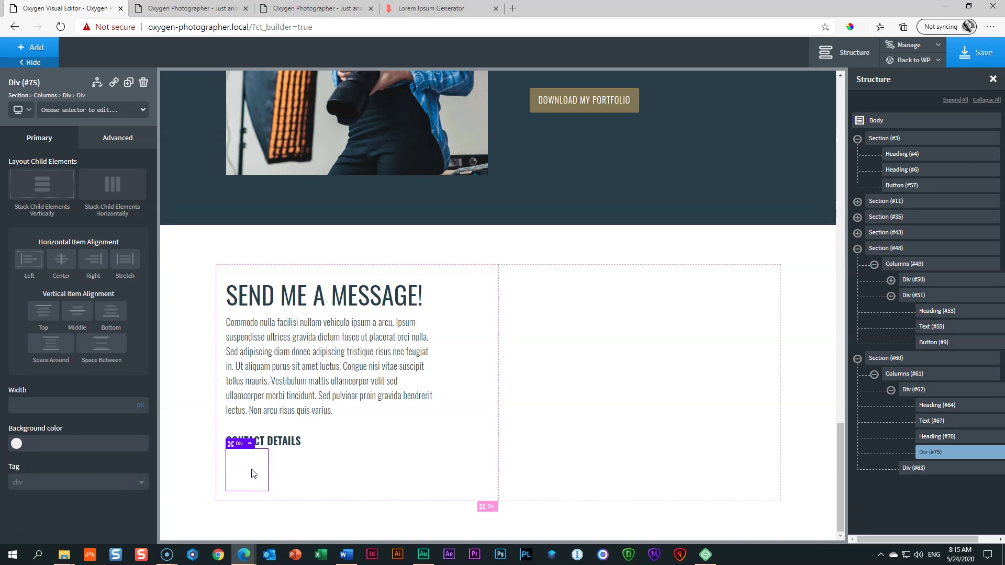
# Step: Add an icon and a heading inside the new div, setting the icon size to 20
pyautogui.click(32, 47)
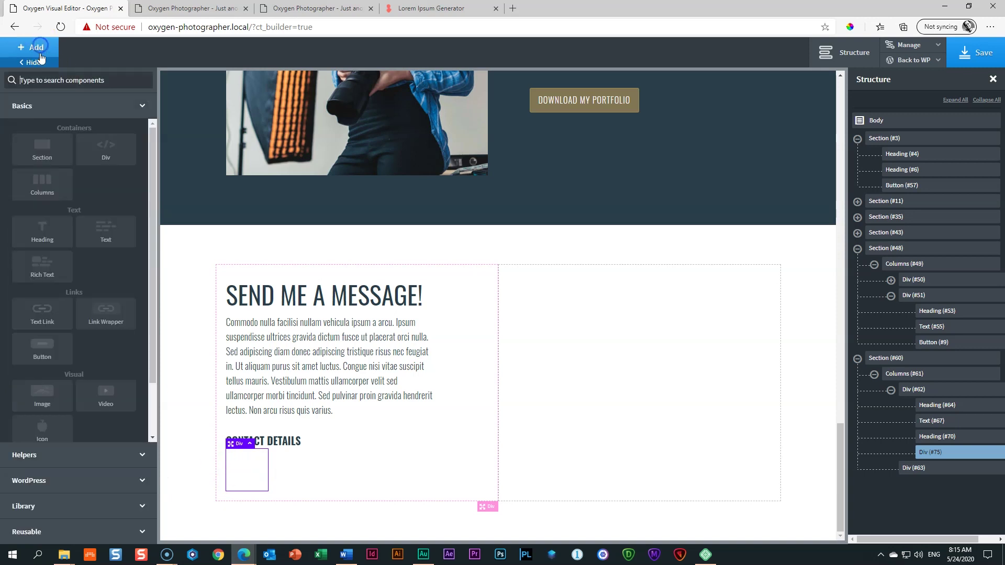
pyautogui.scroll(-1, 80, 309)
pyautogui.click(44, 374)
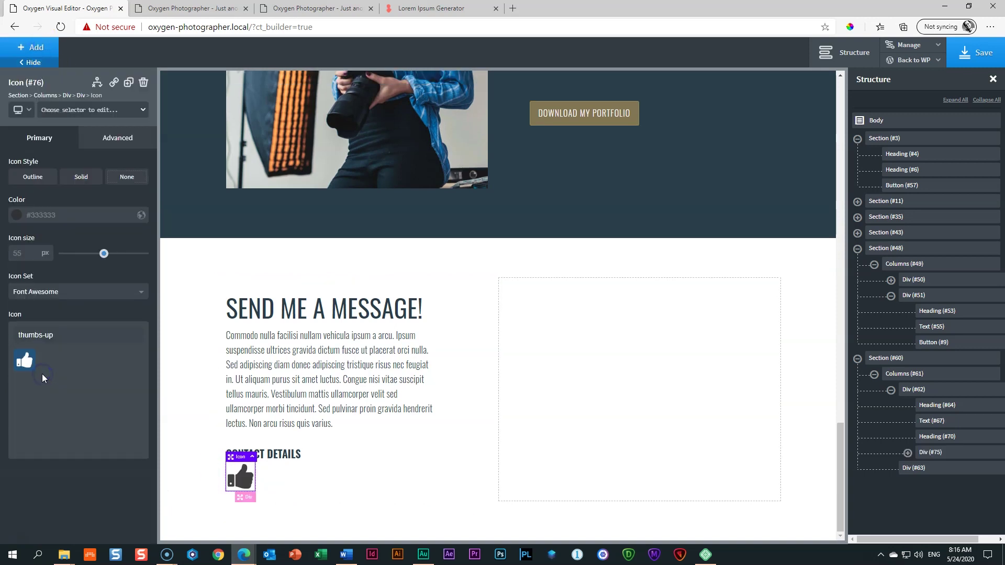
pyautogui.click(35, 52)
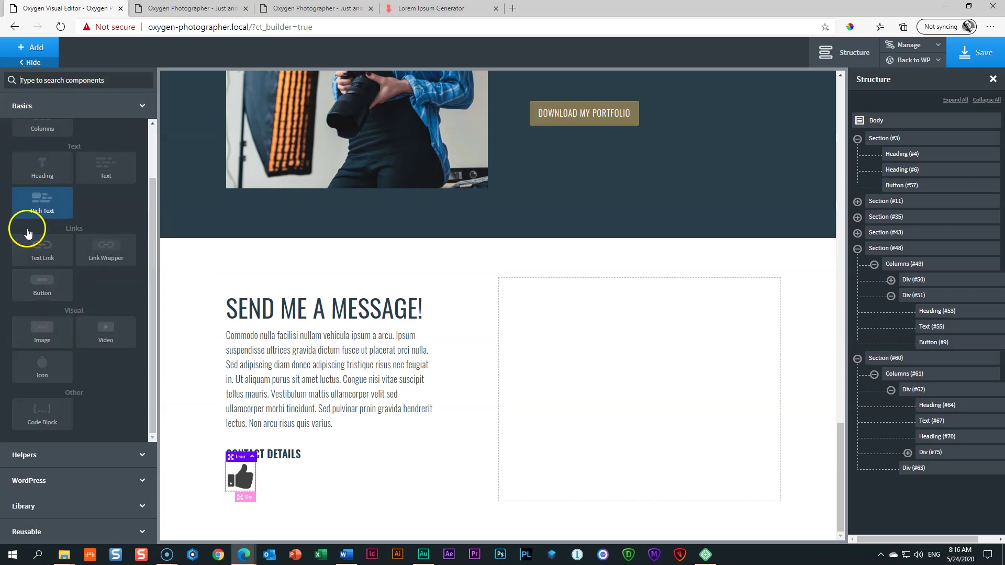
pyautogui.click(42, 169)
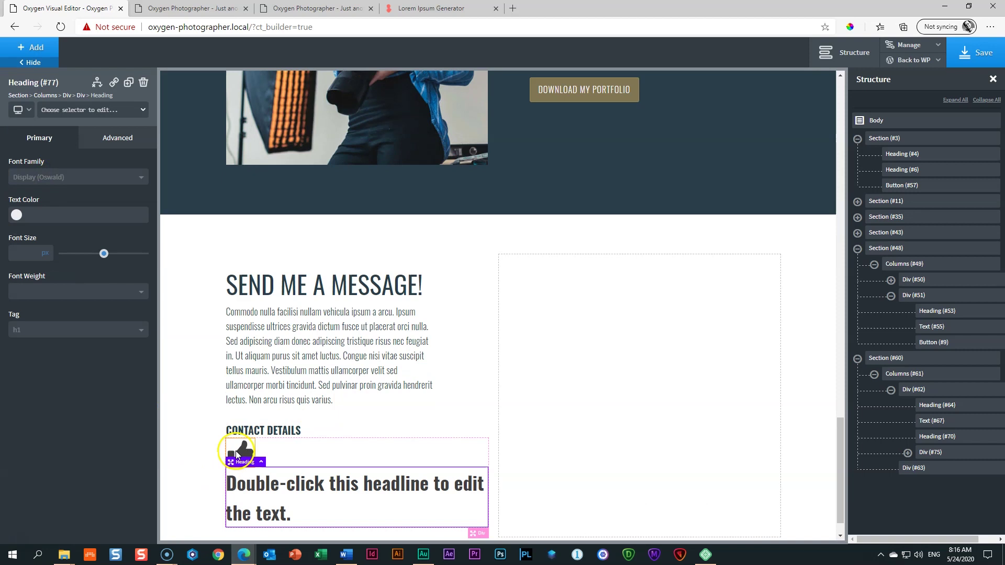
pyautogui.click(236, 451)
pyautogui.doubleClick(25, 255)
pyautogui.write('16')
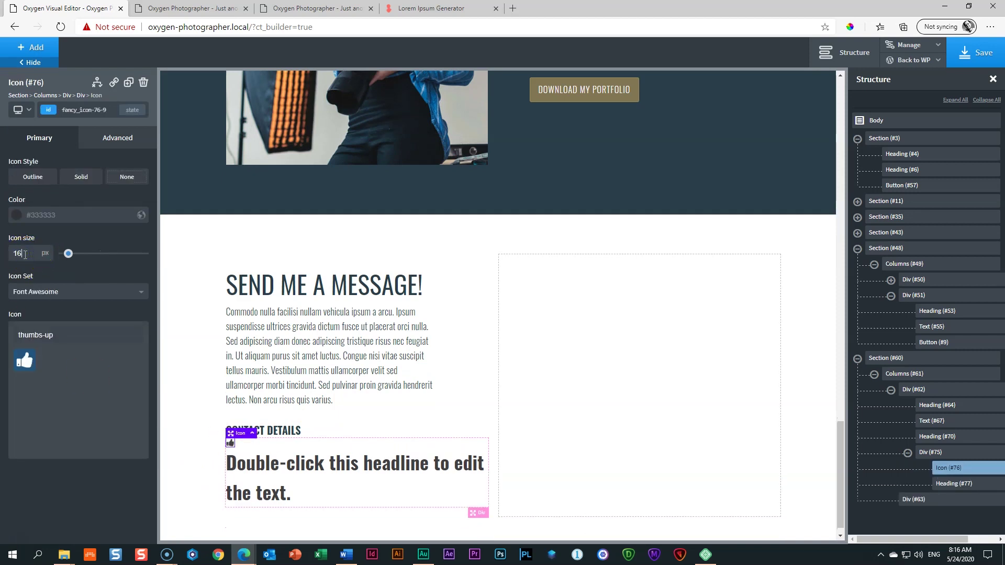
pyautogui.doubleClick(25, 254)
pyautogui.write('20')
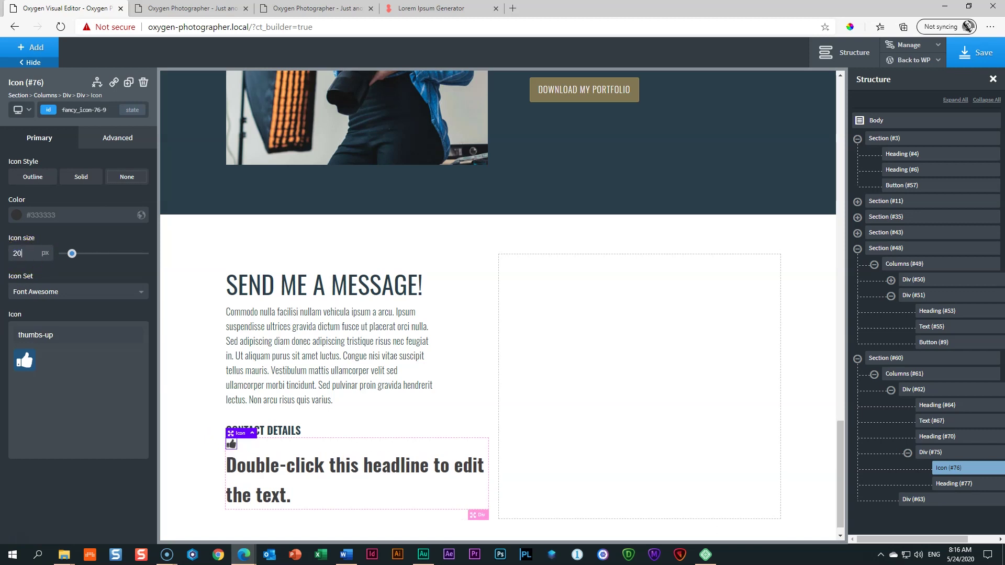
# Step: Replace the heading text with a phone number at font size 20, weight 400
pyautogui.doubleClick(258, 475)
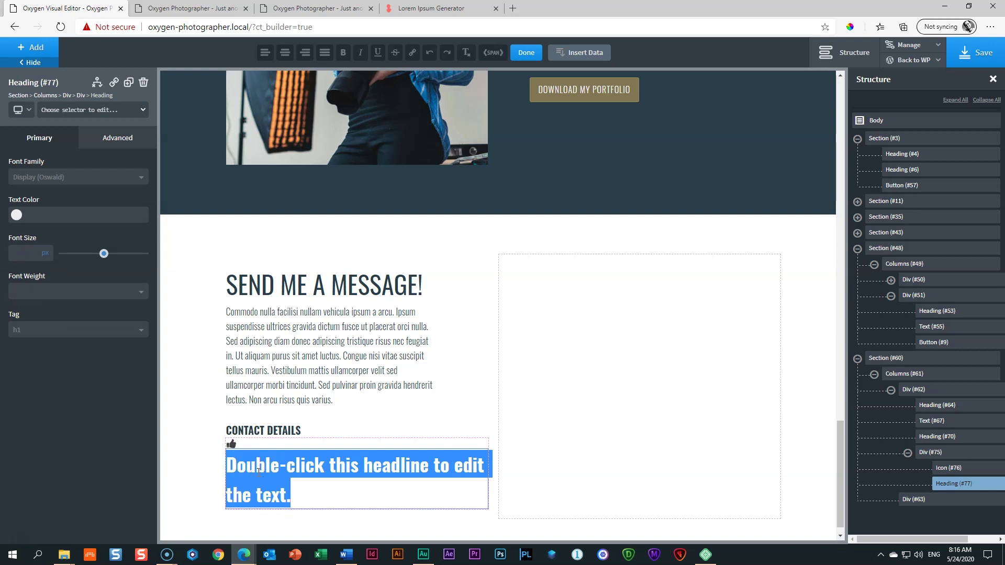
pyautogui.press('BackSpace')
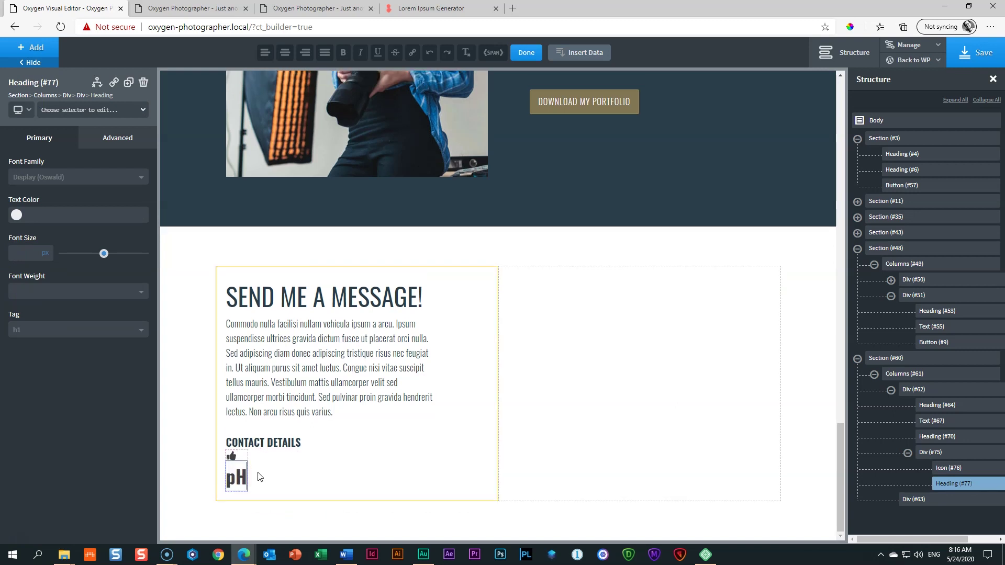
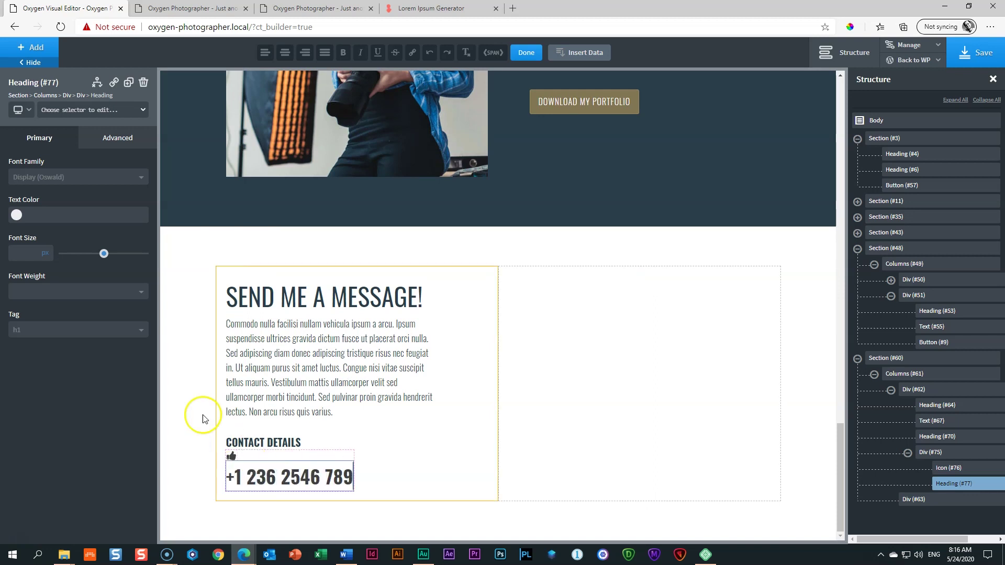
pyautogui.click(20, 253)
pyautogui.write('20')
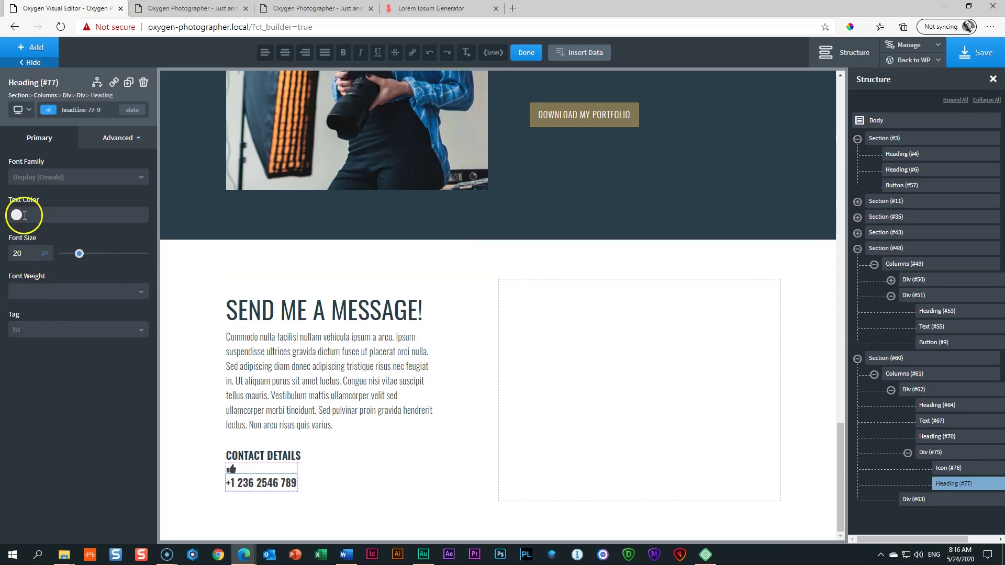
pyautogui.click(17, 296)
pyautogui.click(17, 368)
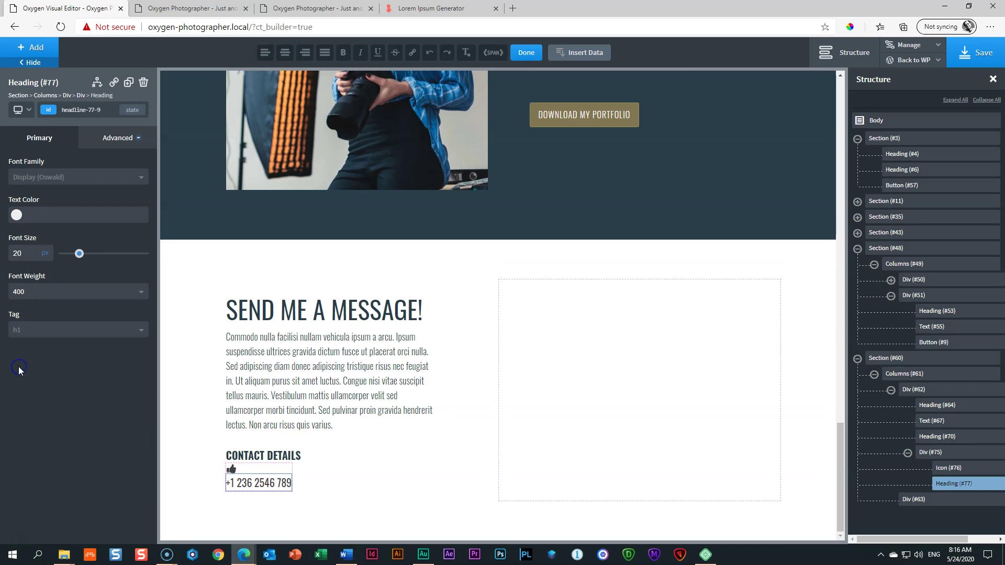
# Step: Set the div to a horizontal, middle-aligned layout so icon and number sit side by side
pyautogui.click(256, 470)
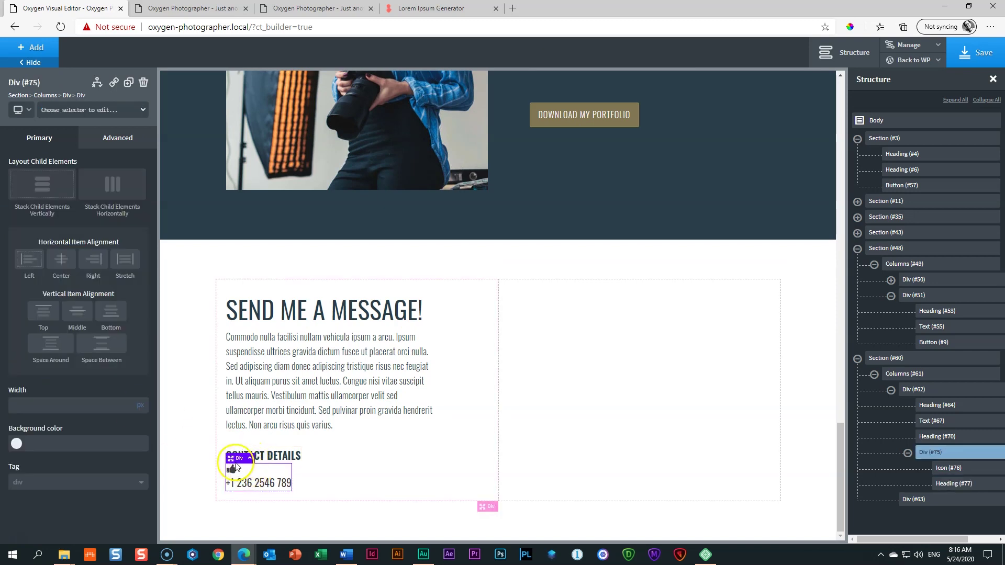
pyautogui.click(252, 486)
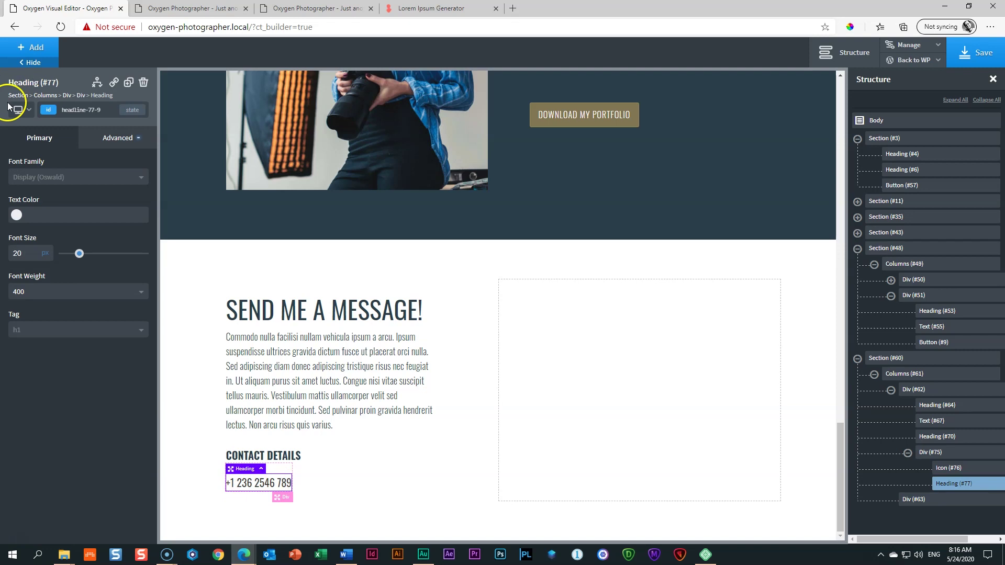
pyautogui.click(81, 95)
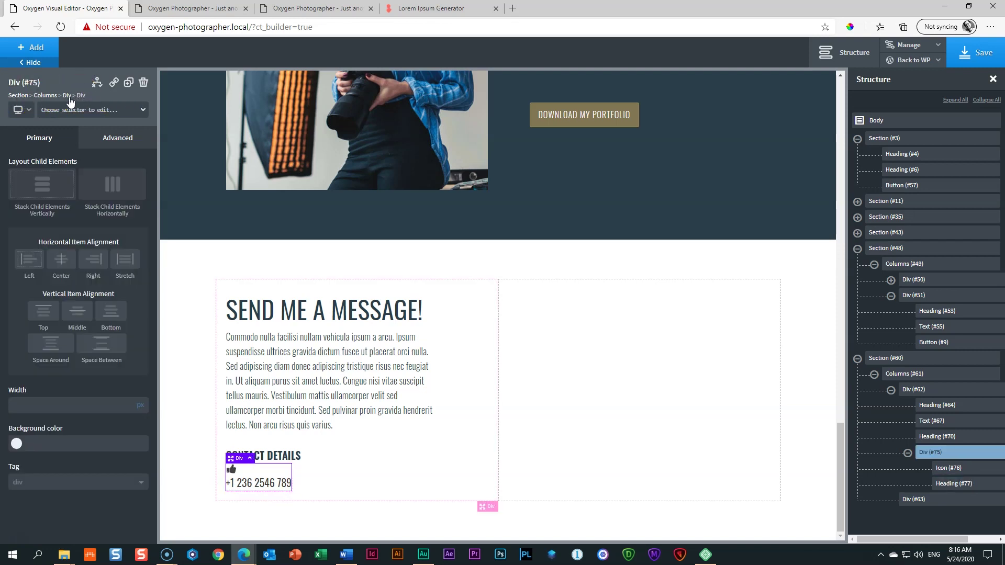
pyautogui.click(107, 195)
pyautogui.click(107, 191)
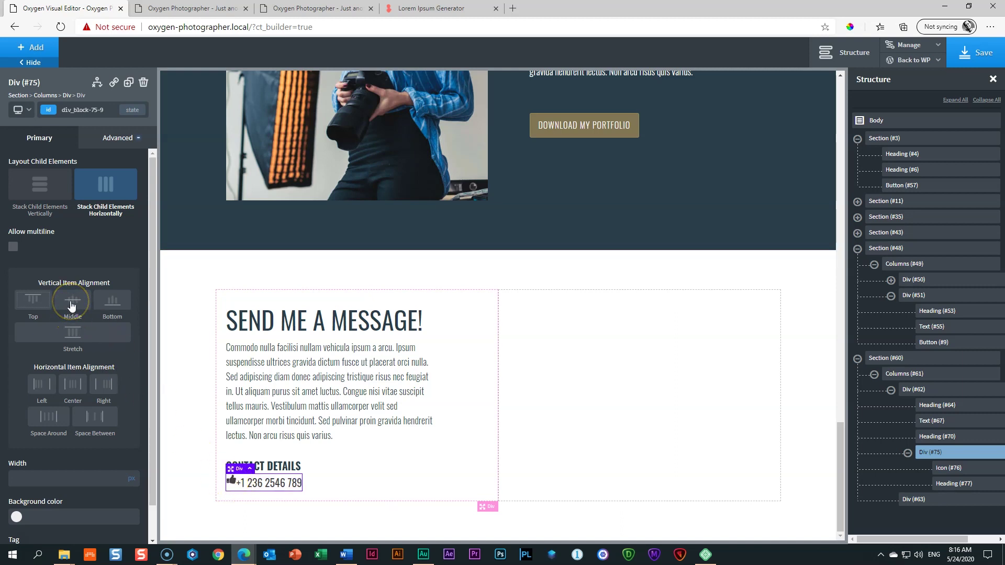
pyautogui.click(72, 303)
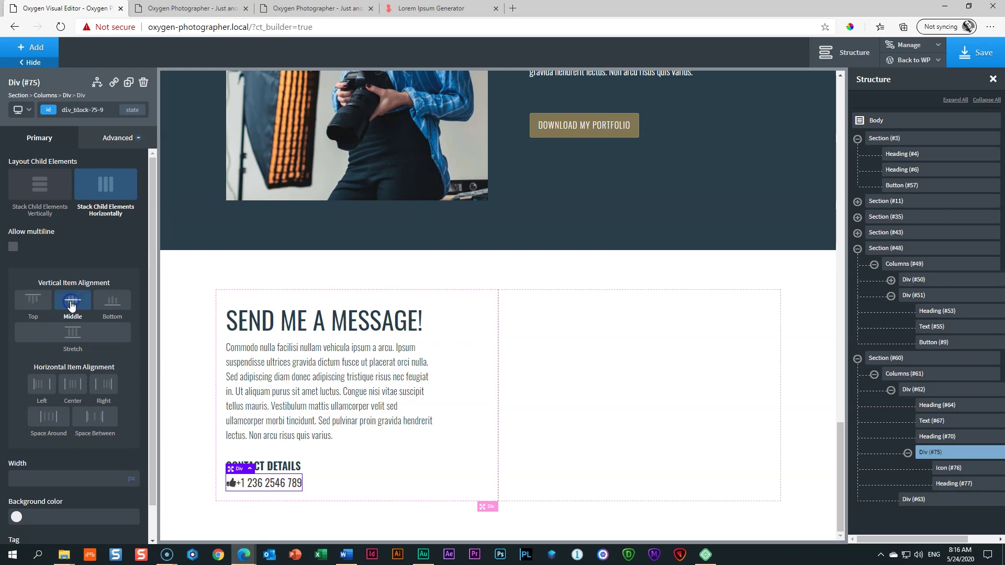
pyautogui.click(231, 483)
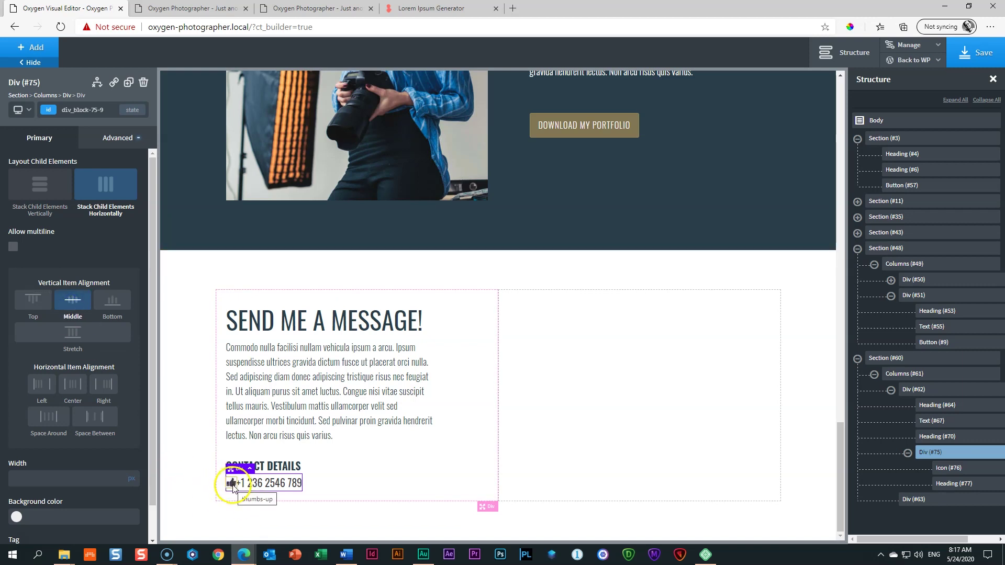
pyautogui.click(232, 484)
# Step: Swap the thumbs-up icon for the volume-control-phone icon
pyautogui.tripleClick(68, 336)
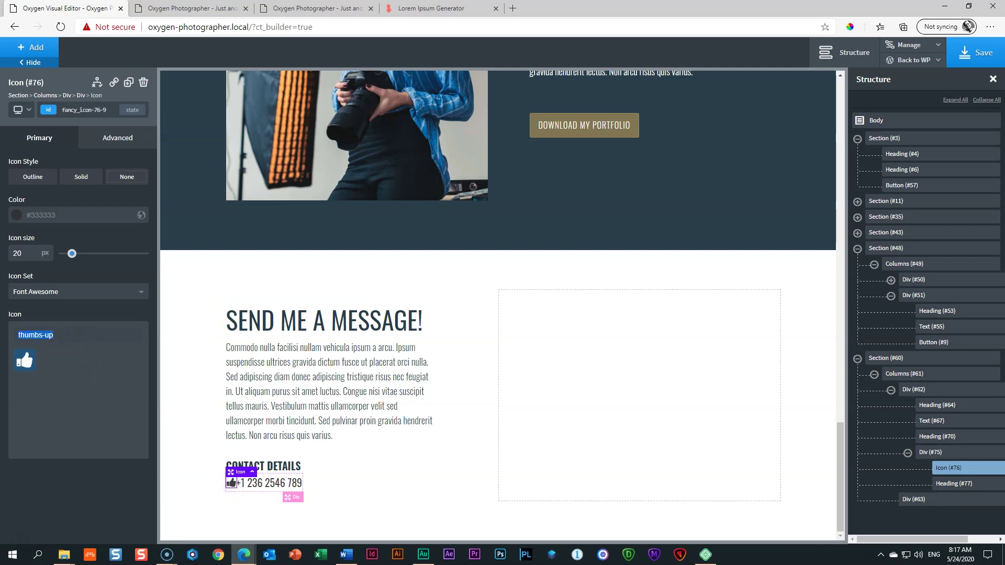
pyautogui.press('BackSpace')
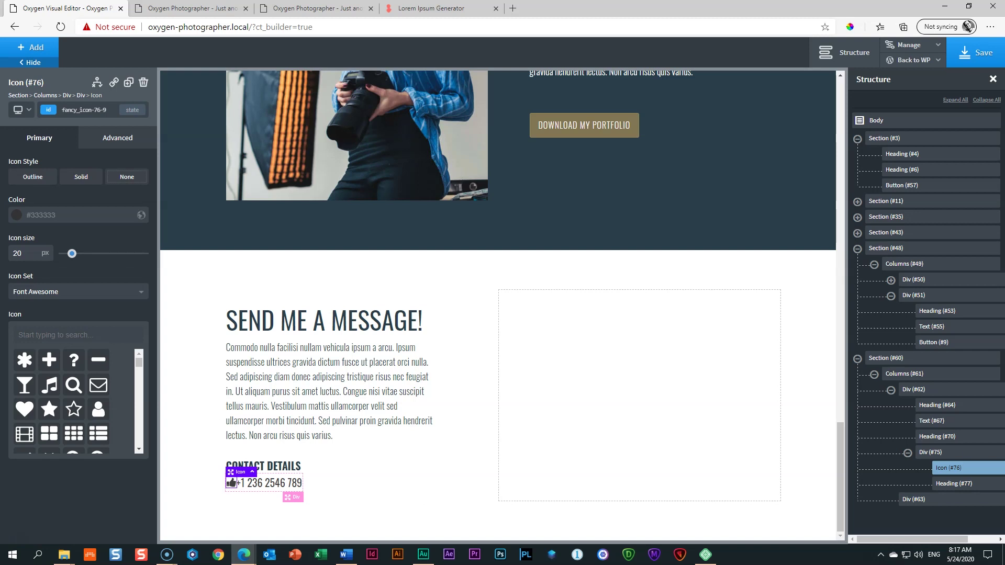
pyautogui.write('PHON')
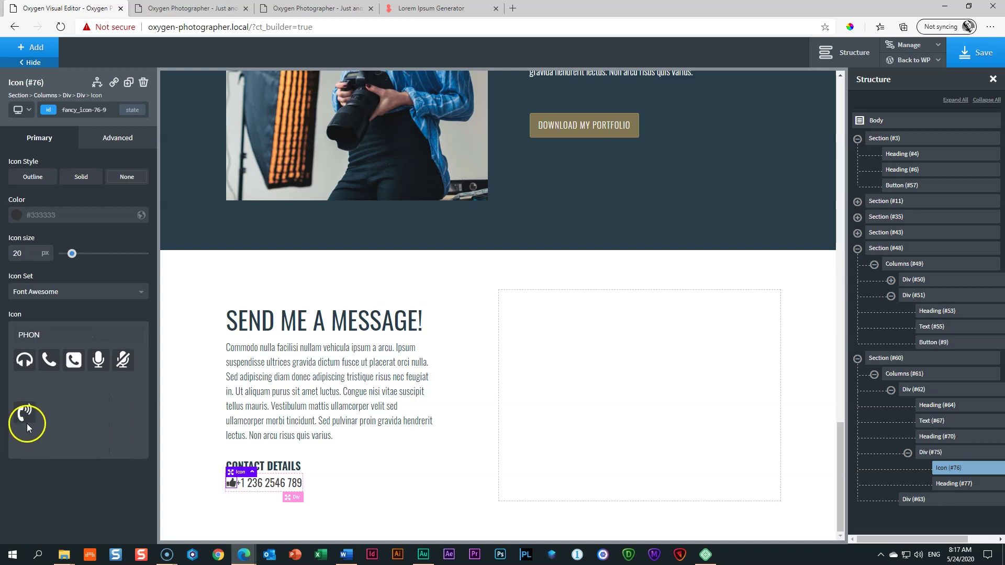
pyautogui.click(26, 422)
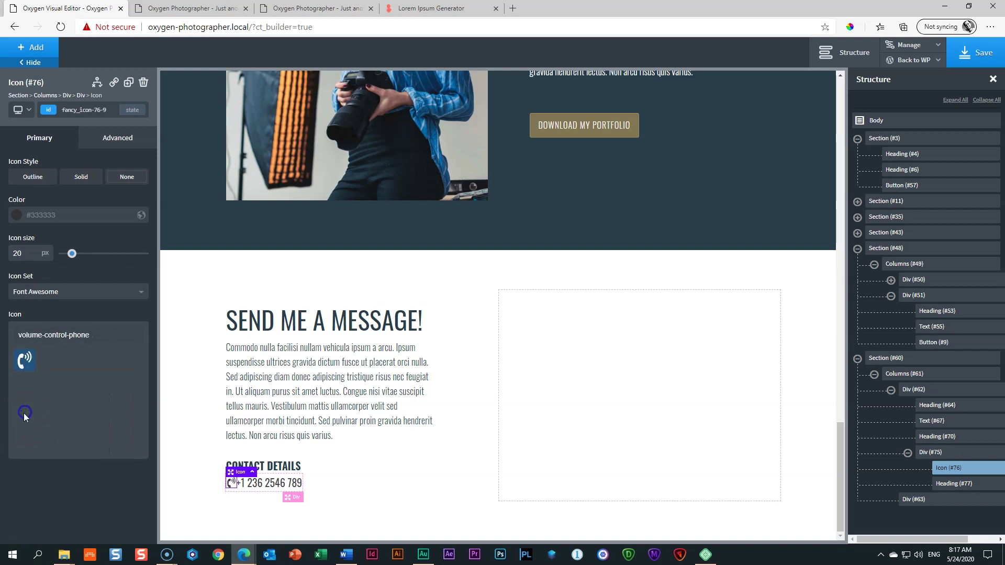
# Step: Give the phone icon a 15px right margin under Advanced > Size & Spacing
pyautogui.click(113, 147)
pyautogui.click(53, 198)
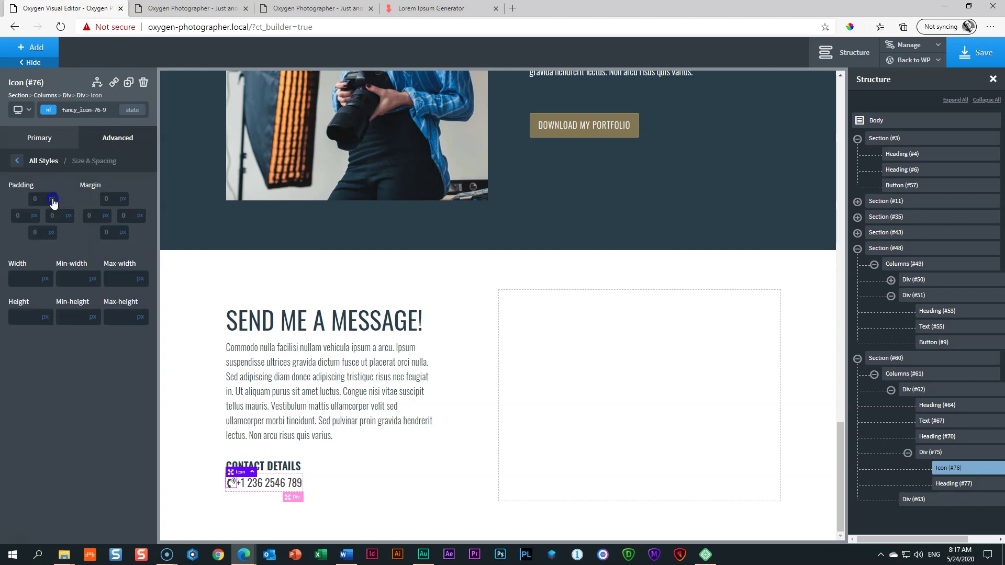
pyautogui.click(123, 214)
pyautogui.write('10')
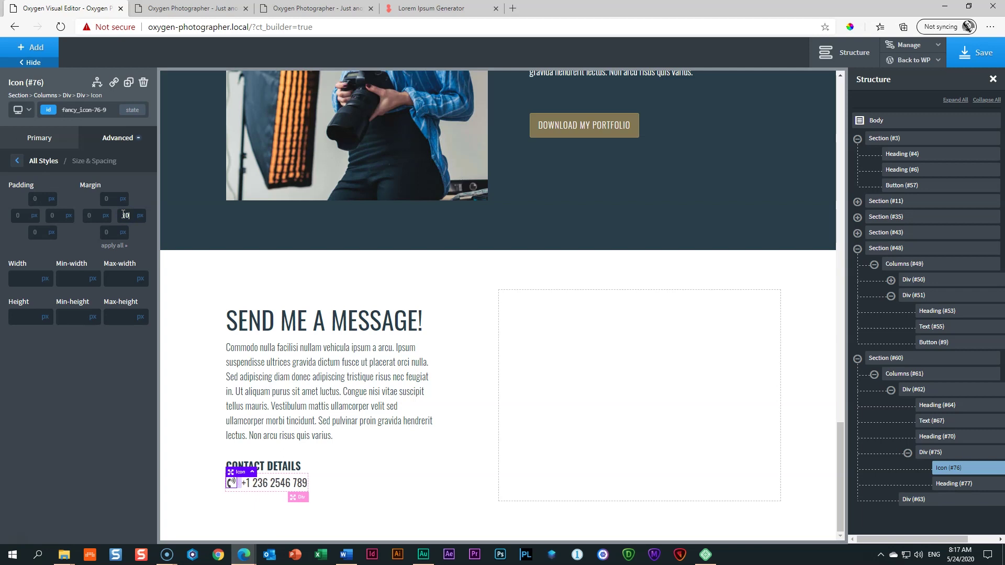
pyautogui.doubleClick(128, 213)
pyautogui.write('15')
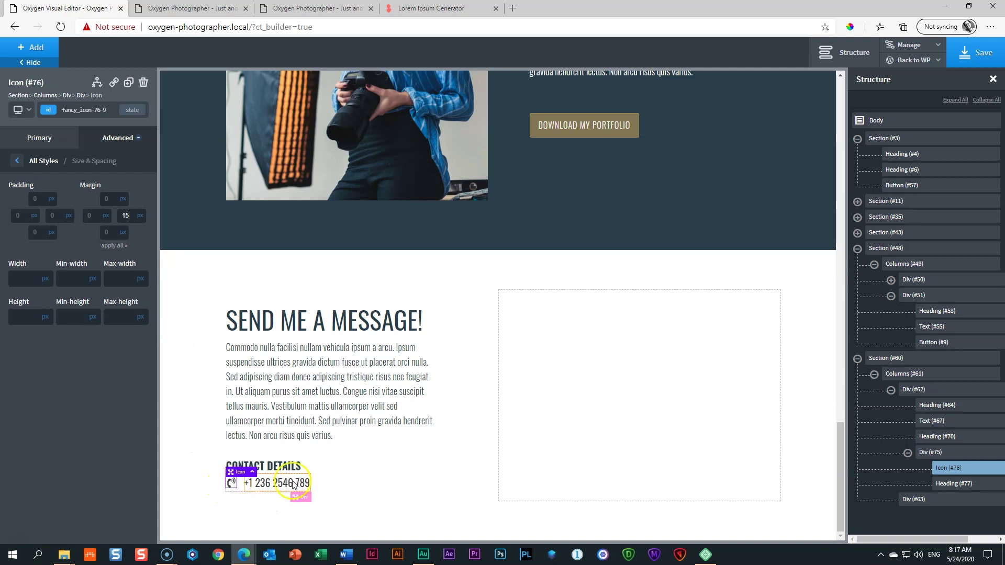
pyautogui.click(332, 484)
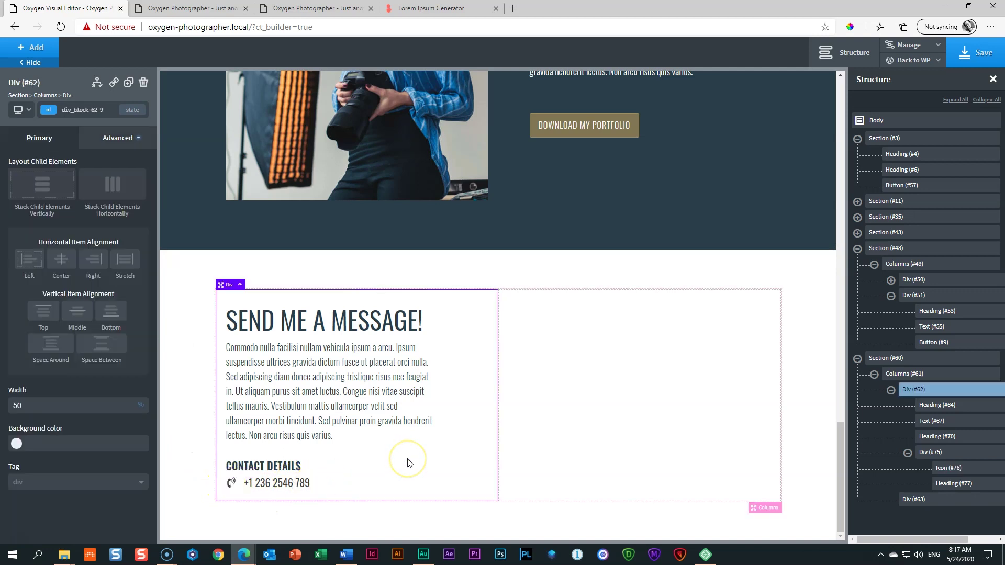
# Step: Duplicate the phone row and change the copy's icon to 'envelope'
pyautogui.click(398, 437)
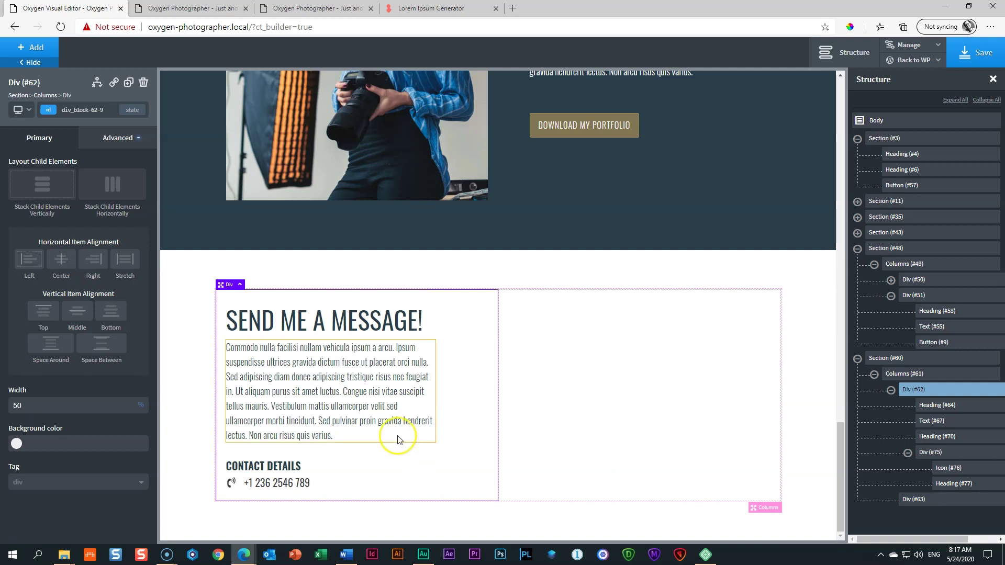
pyautogui.click(231, 477)
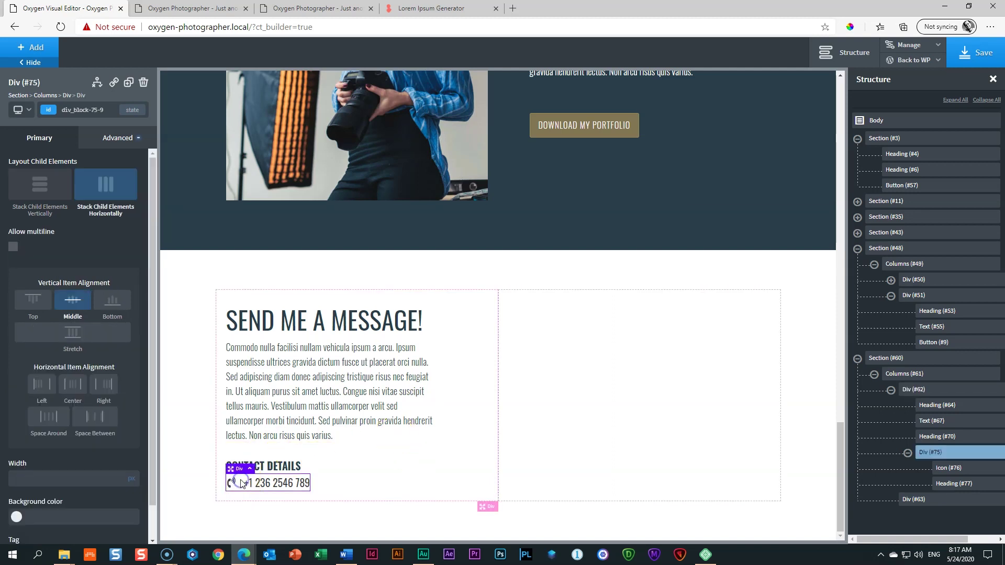
pyautogui.moveTo(234, 469); pyautogui.dragTo(239, 478)
pyautogui.click(128, 83)
pyautogui.click(231, 482)
pyautogui.click(58, 334)
pyautogui.hotkey('ctrl', 'a')
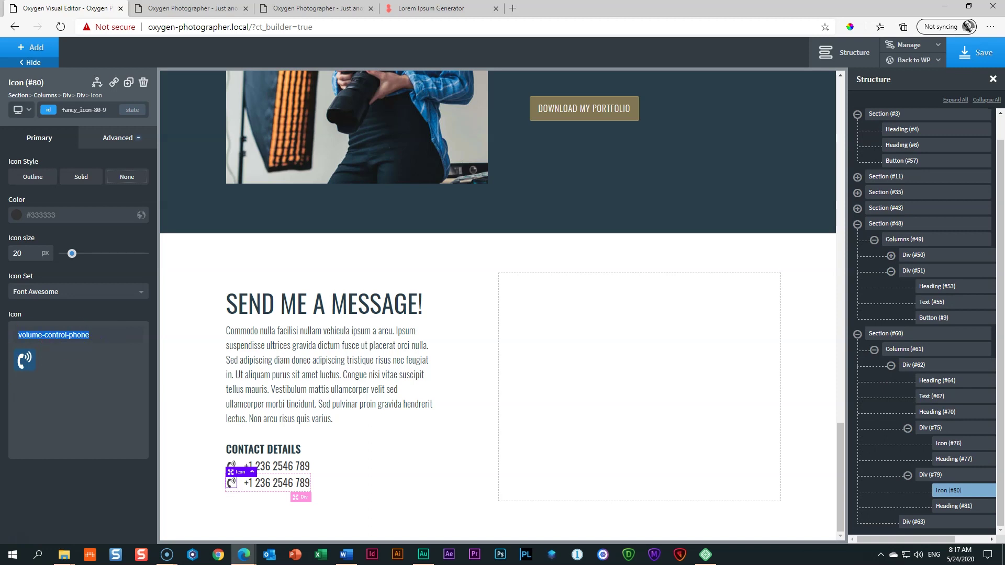
pyautogui.write('ENV')
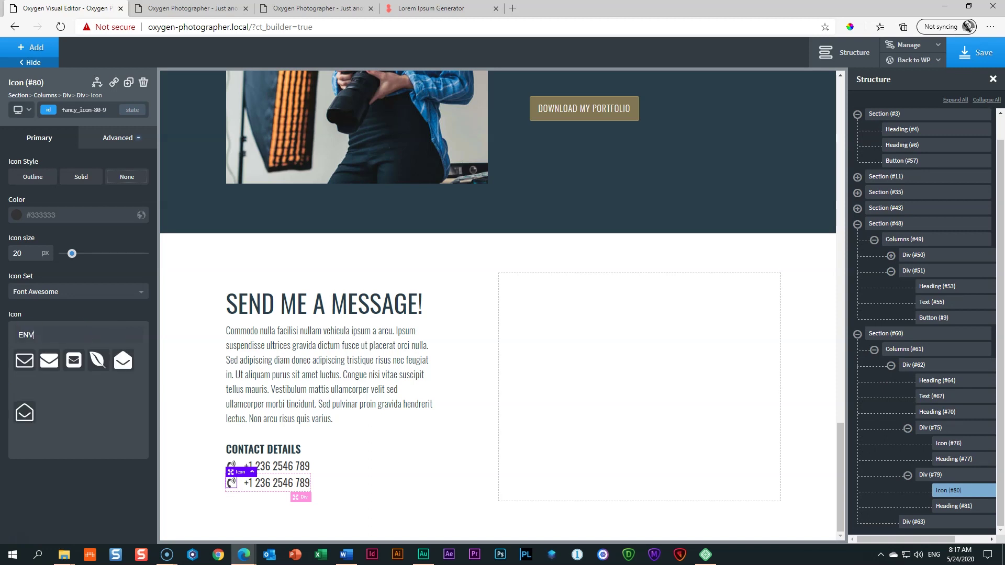
pyautogui.click(50, 360)
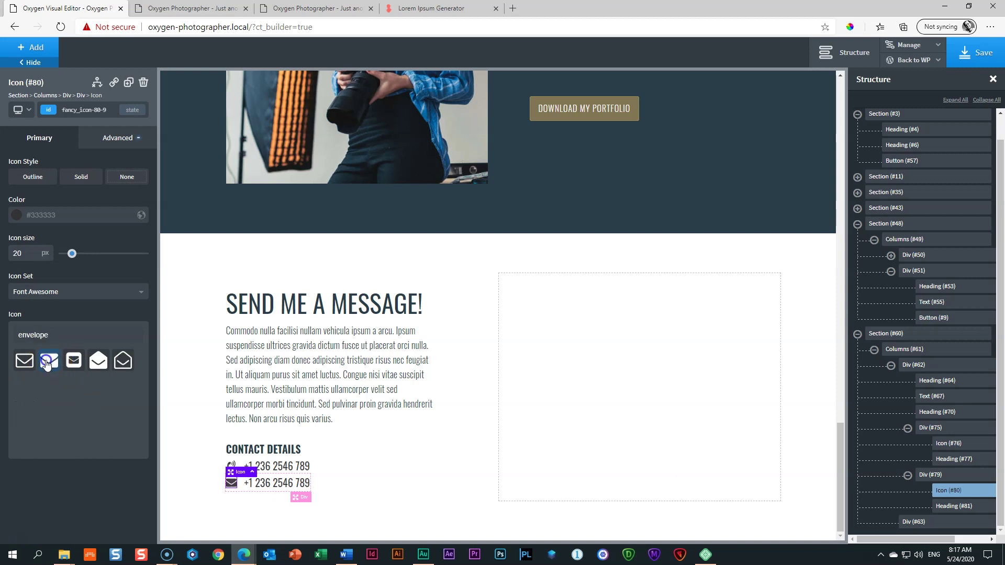
# Step: Replace the copied row's phone number with a street address
pyautogui.doubleClick(279, 485)
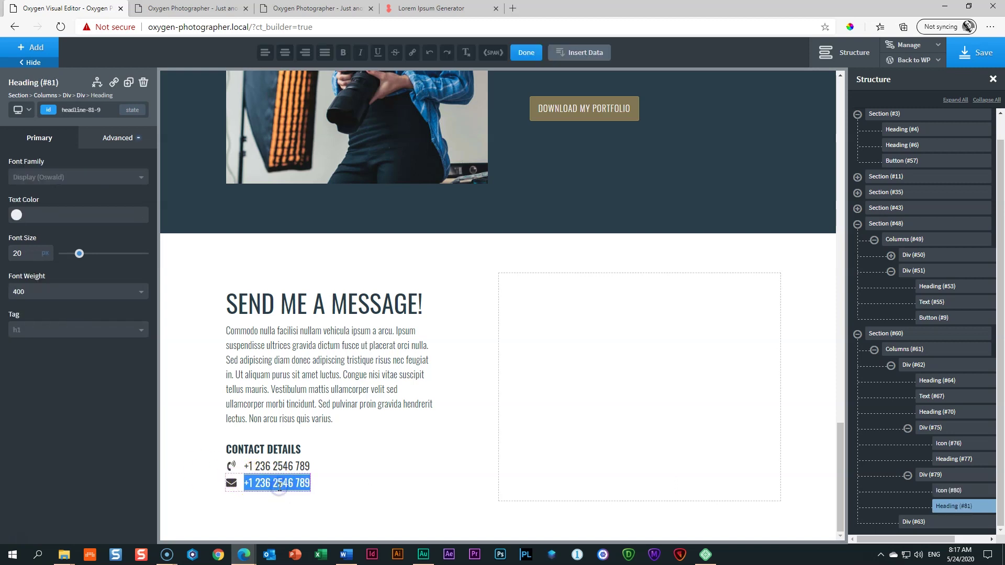
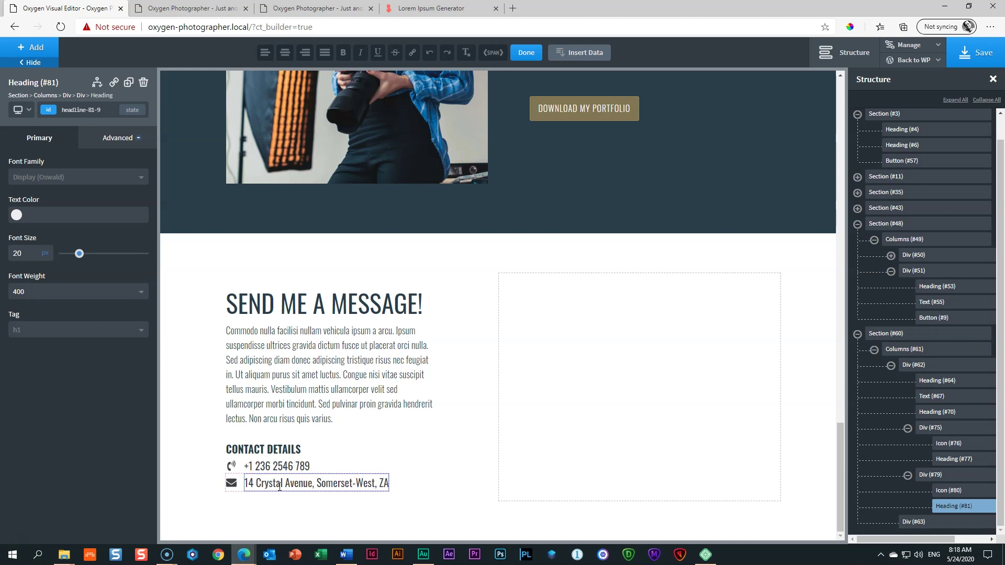
pyautogui.click(197, 449)
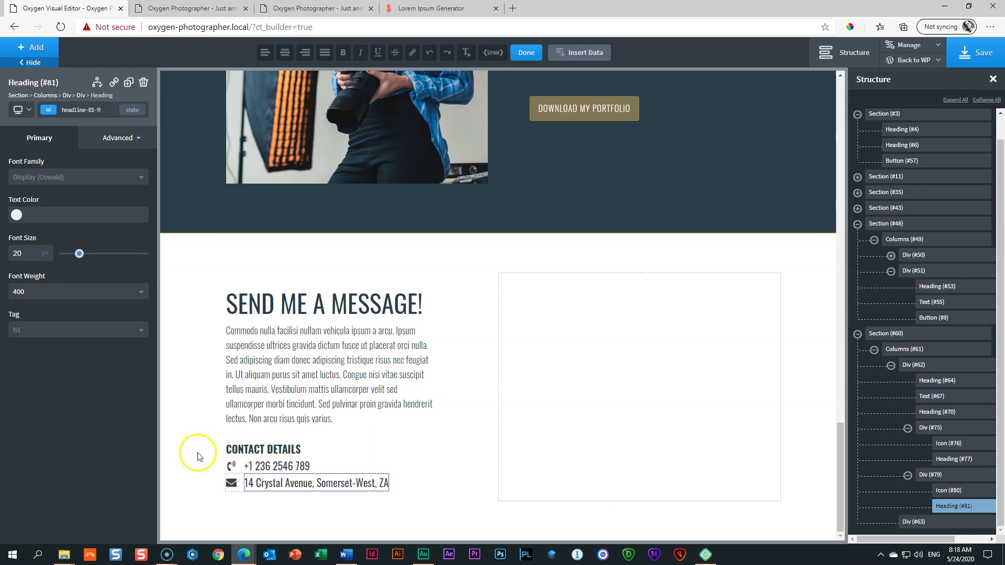
pyautogui.click(257, 453)
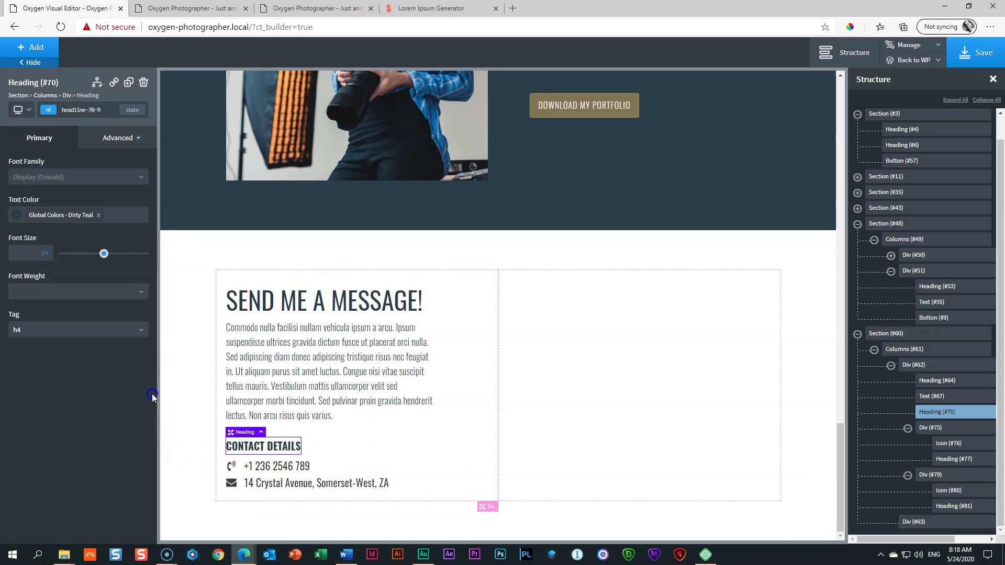
pyautogui.click(586, 306)
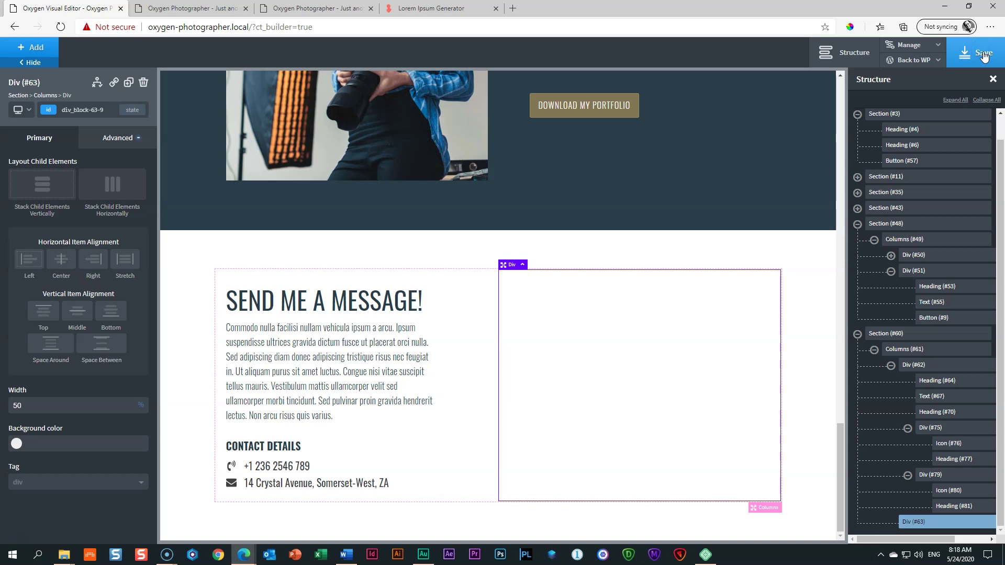
pyautogui.click(930, 60)
# Step: Return to WordPress, regenerate Oxygen's CSS cache via the pages-list notice, and open the Dashboard
pyautogui.click(910, 83)
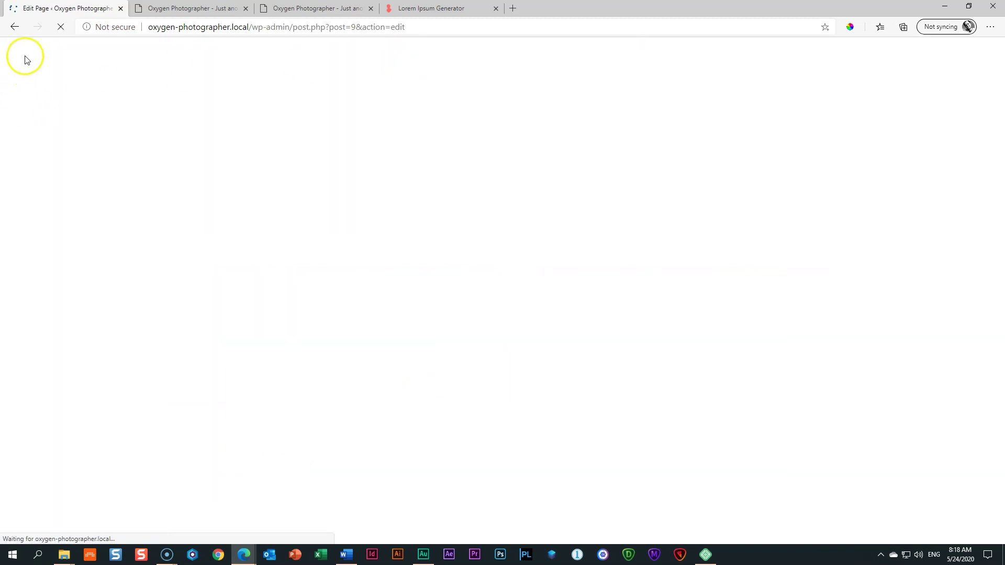
pyautogui.click(16, 53)
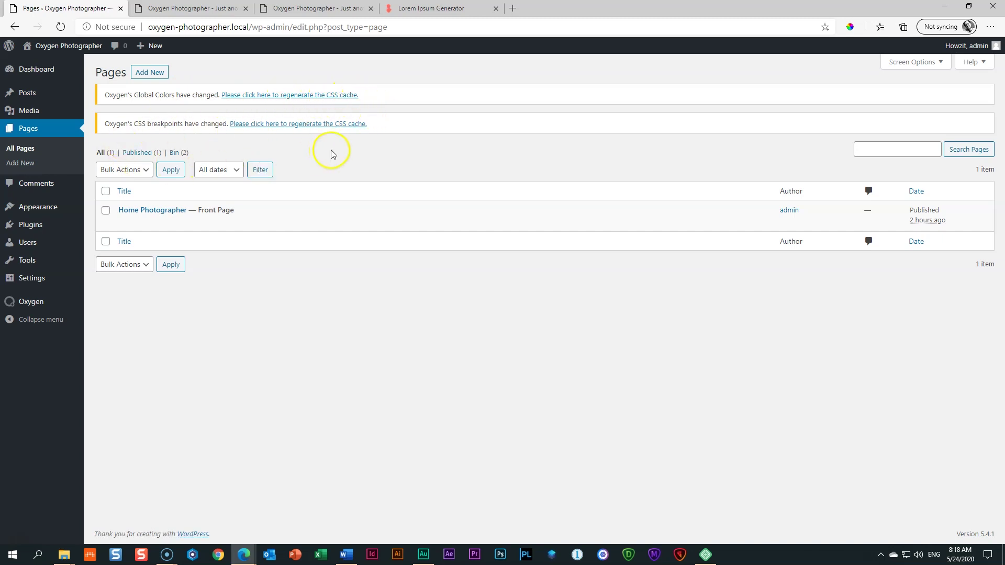
pyautogui.click(307, 96)
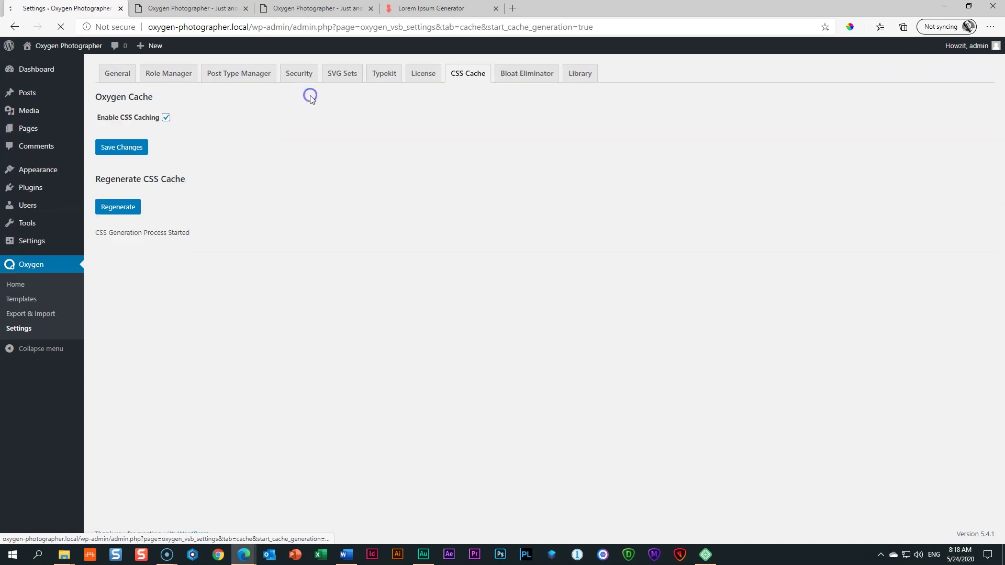
pyautogui.click(126, 205)
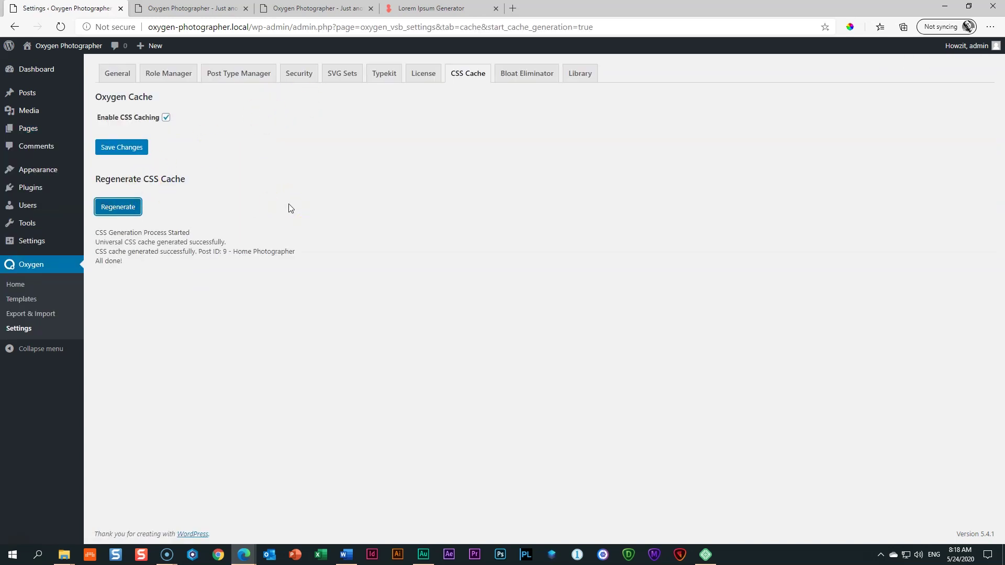
pyautogui.click(53, 75)
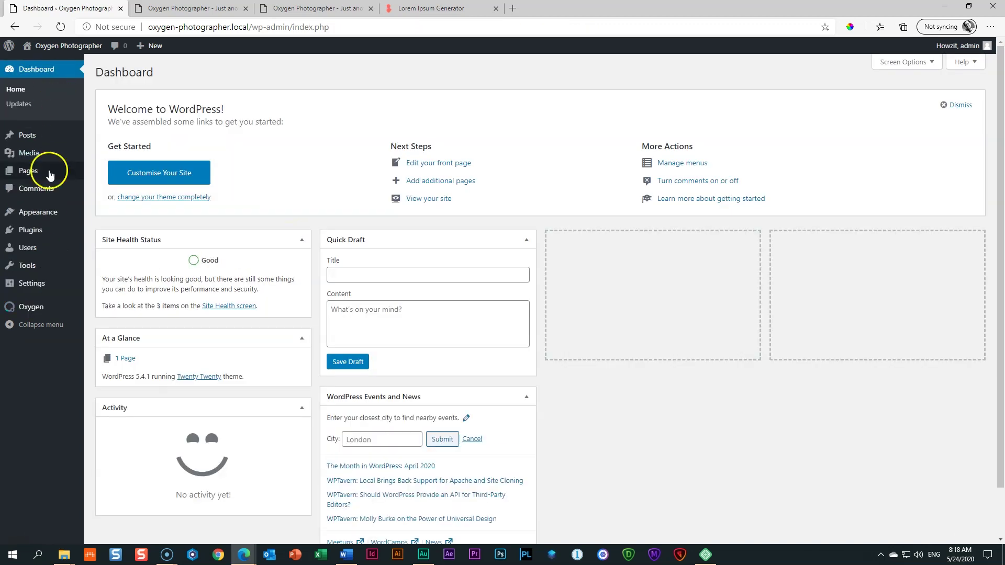
# Step: Go to Plugins > Add New and search the plugin directory for 'happyforms'
pyautogui.click(40, 218)
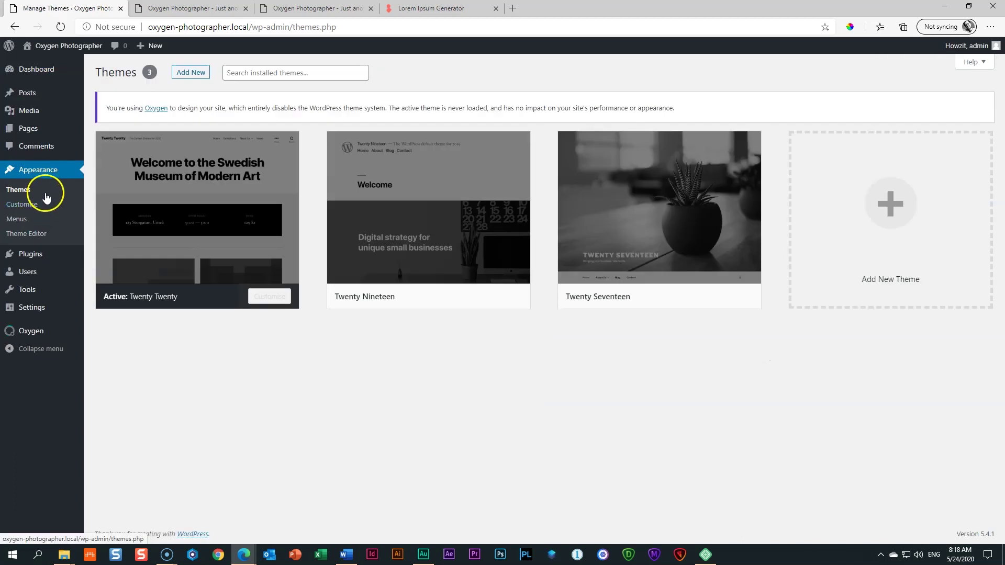
pyautogui.moveTo(30, 262)
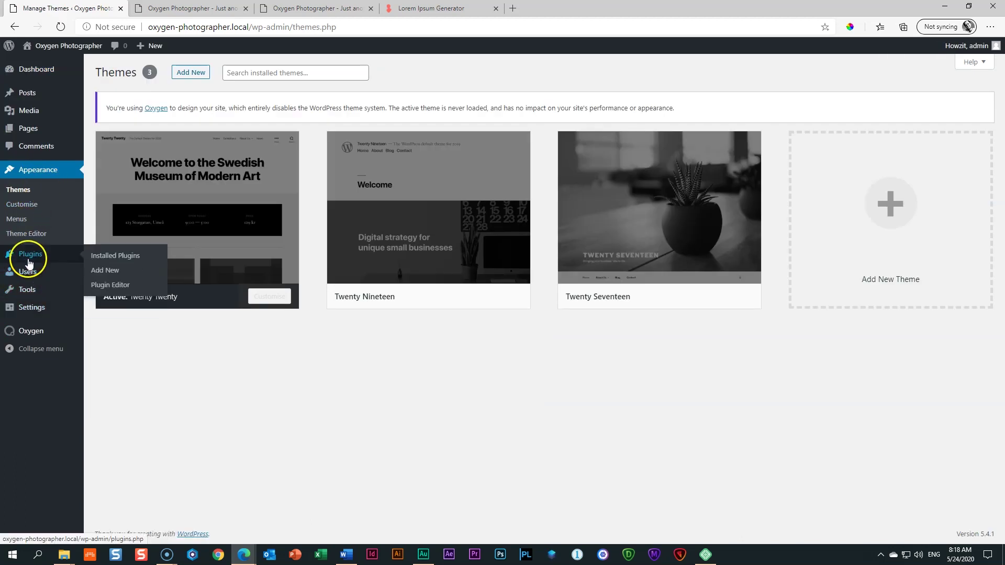
pyautogui.click(101, 272)
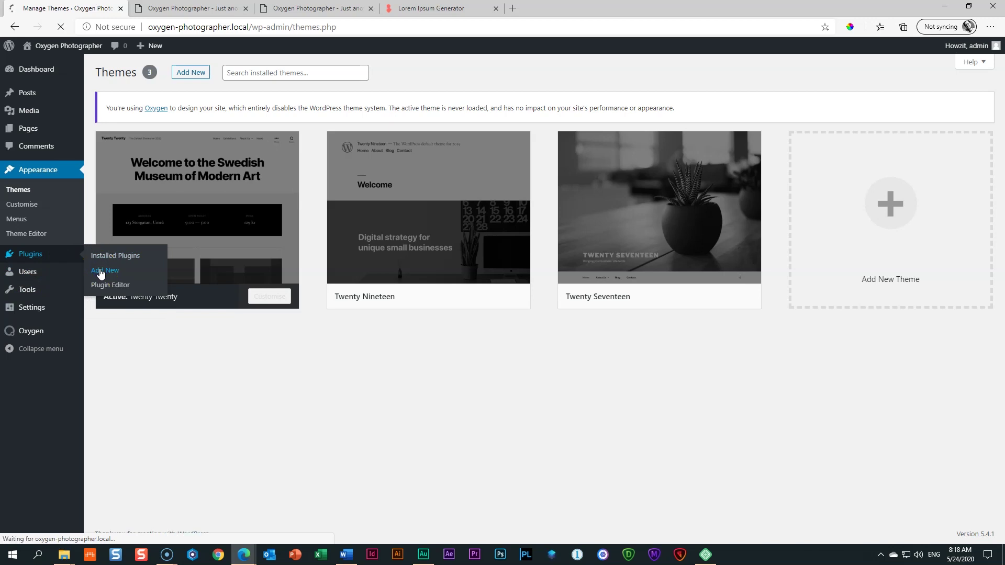
pyautogui.click(869, 104)
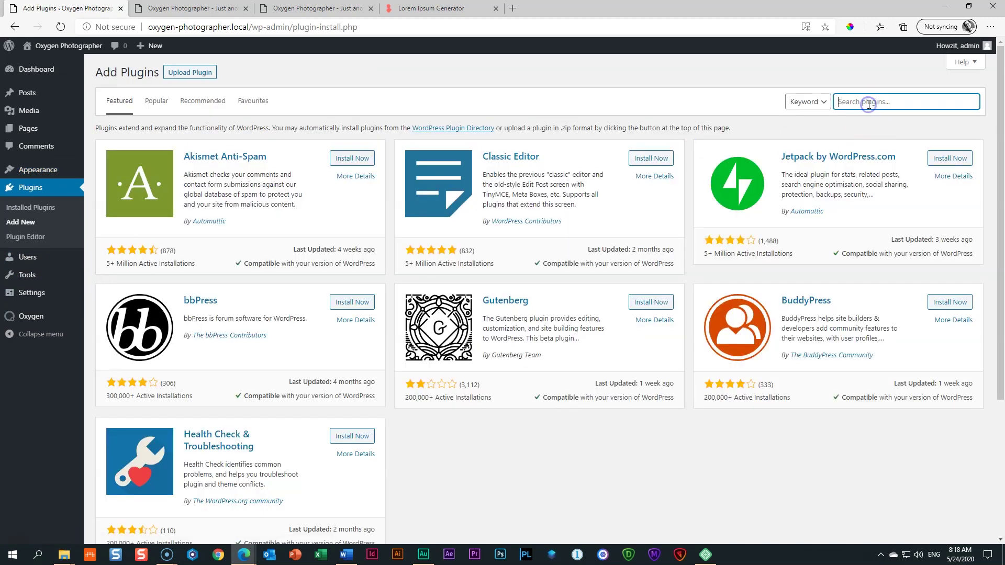
pyautogui.write('happyforms')
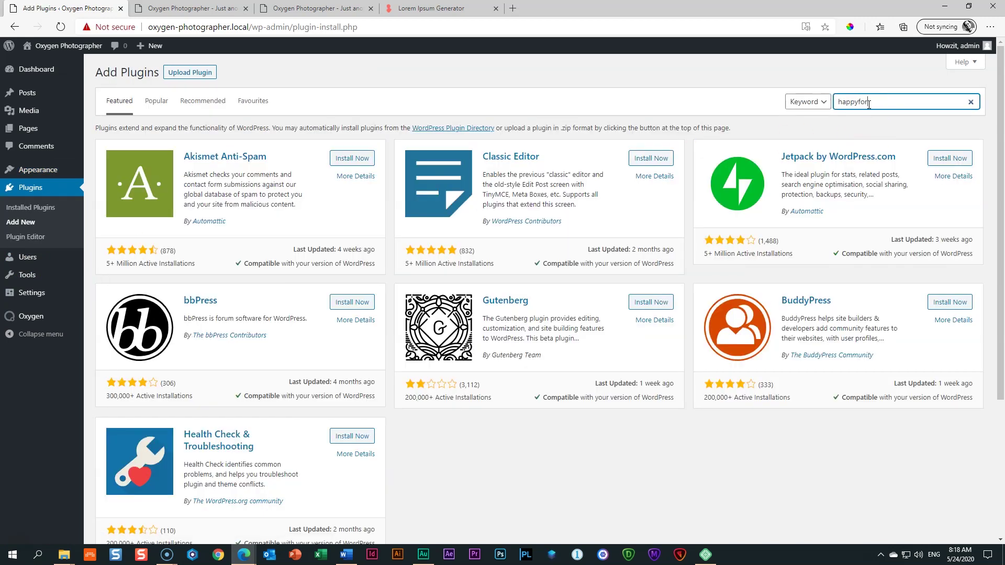
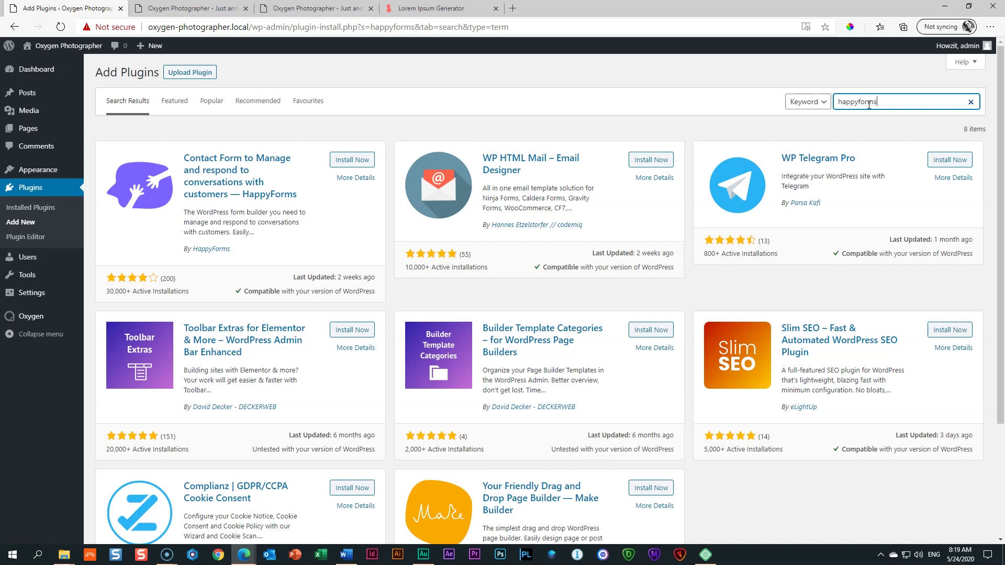
# Step: Install HappyForms from the plugin search results, activate it, and reach its welcome page
pyautogui.click(368, 165)
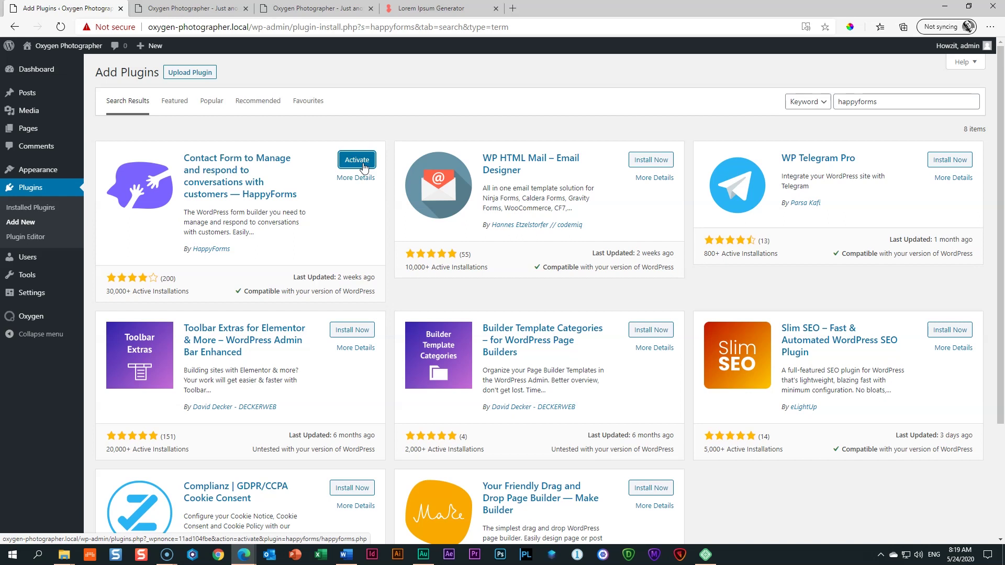
pyautogui.click(357, 160)
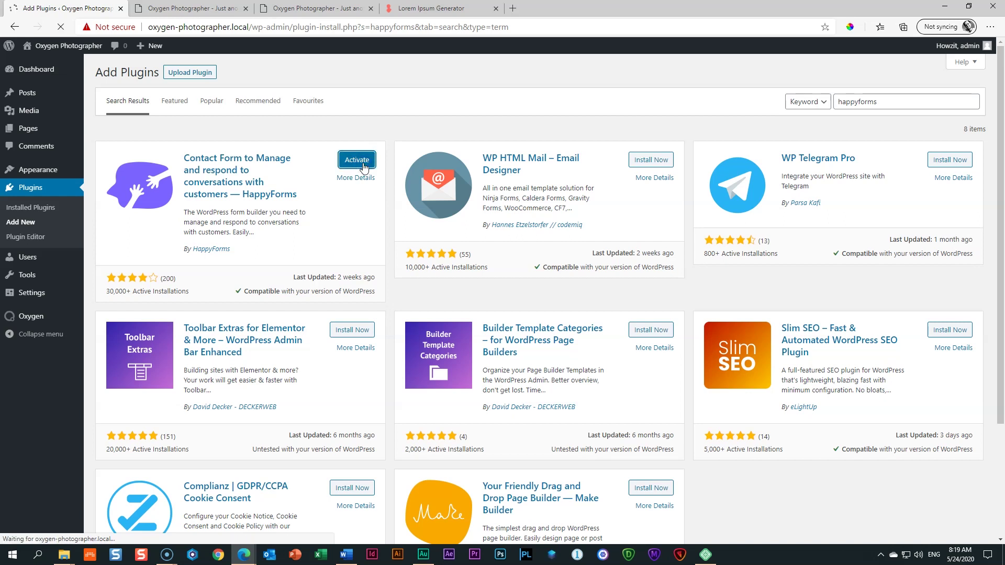
pyautogui.click(35, 293)
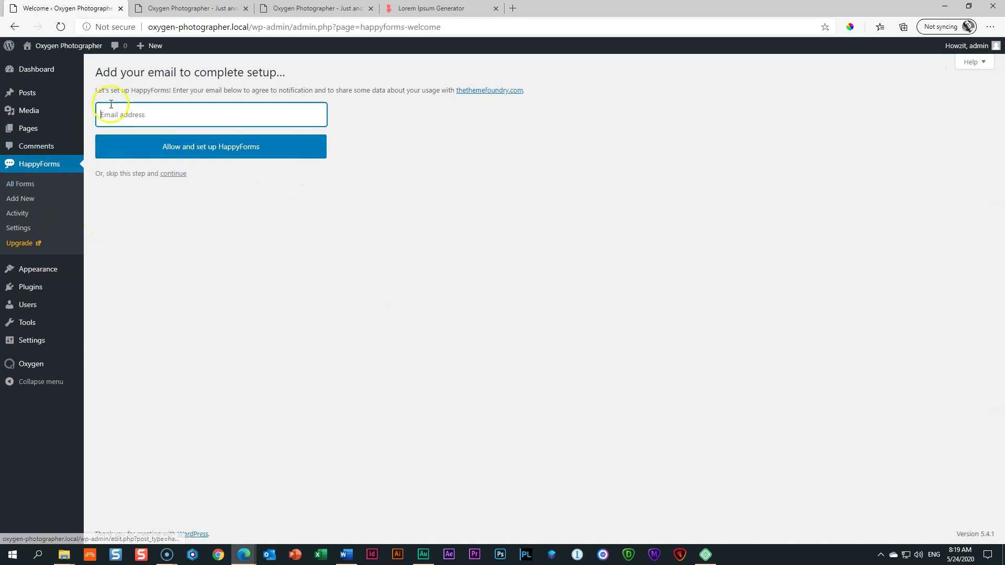
# Step: Open the HappyForms All Forms list and start a blank form with Add New
pyautogui.click(18, 189)
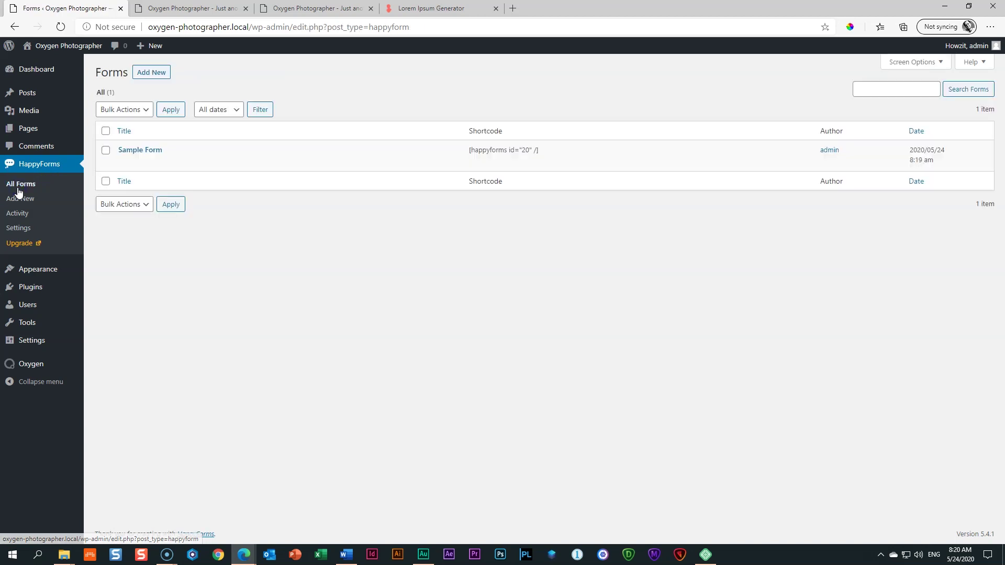
pyautogui.moveTo(103, 160)
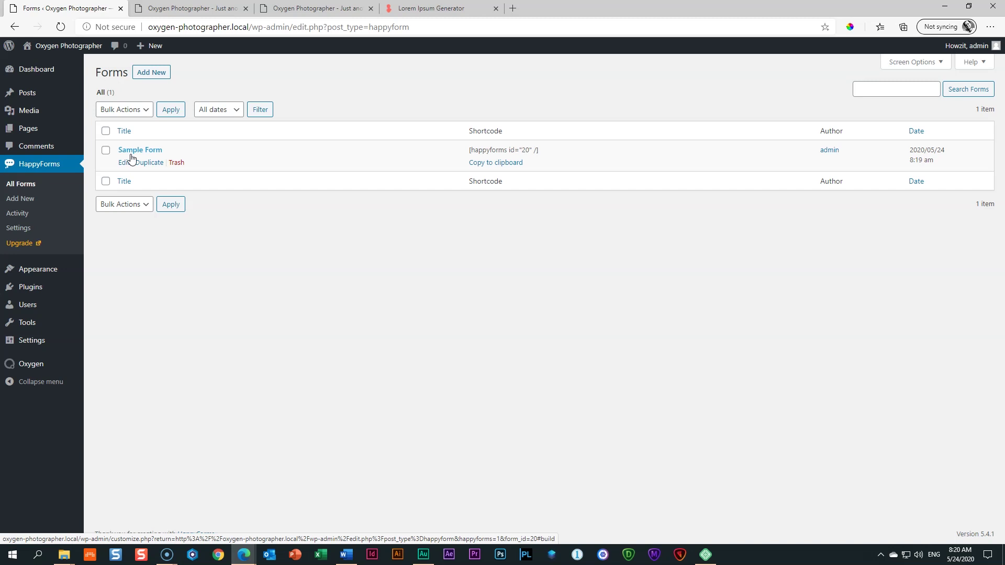
pyautogui.click(149, 73)
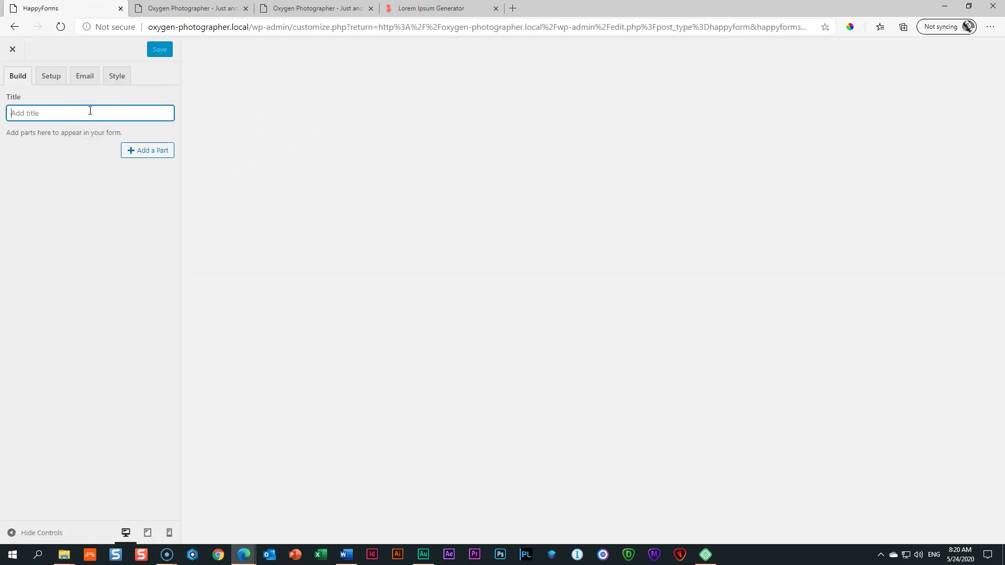
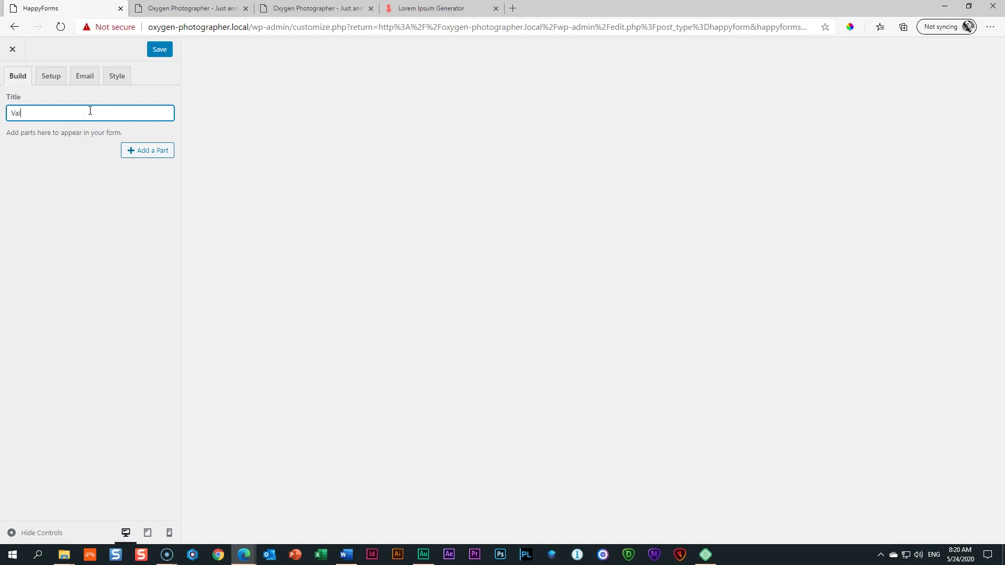
pyautogui.click(158, 55)
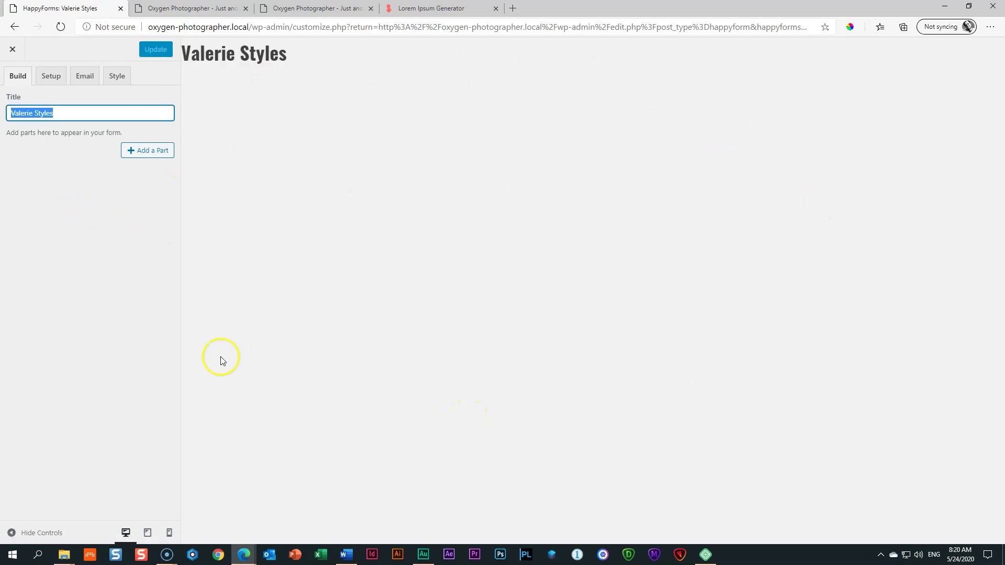
pyautogui.click(150, 151)
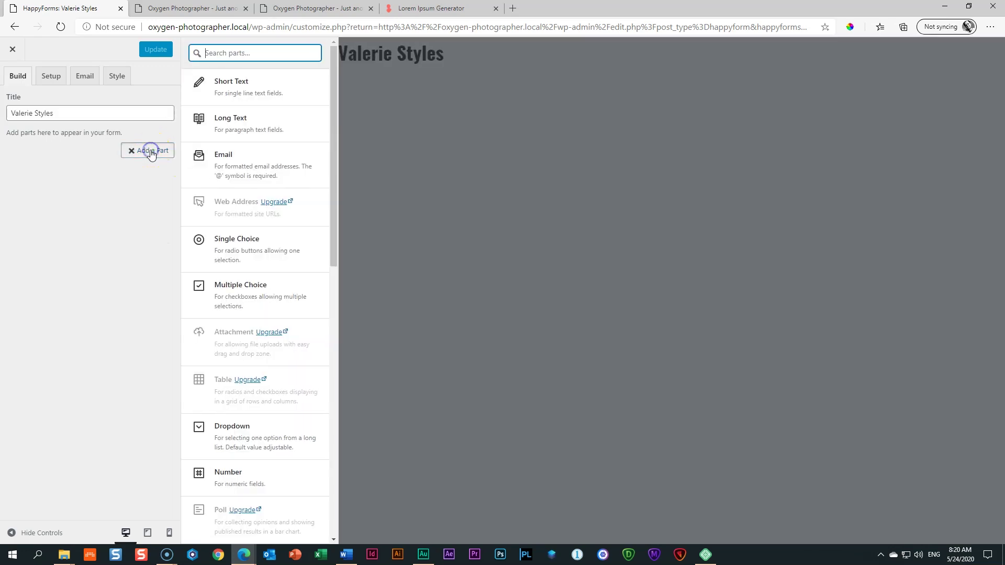
pyautogui.click(219, 160)
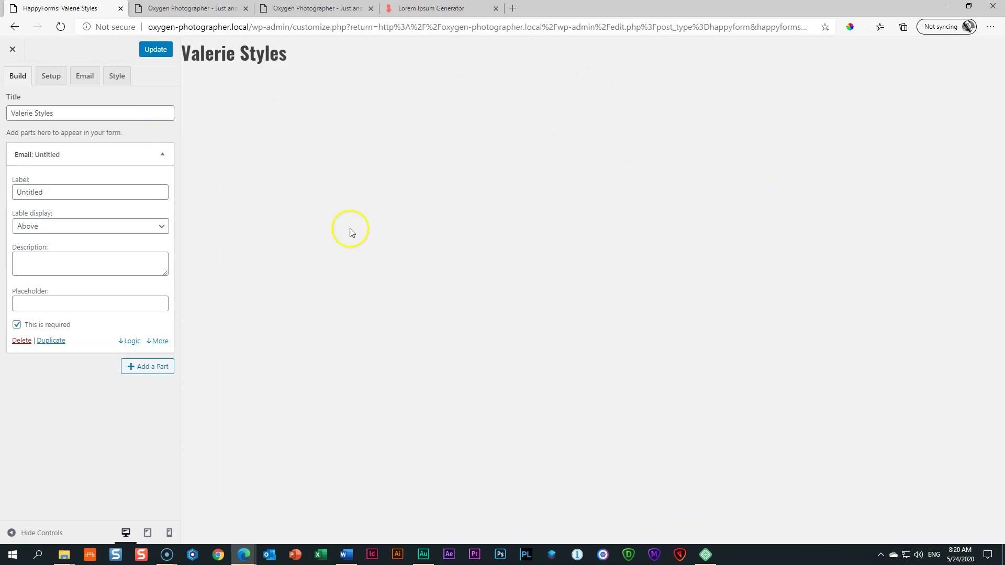
# Step: Label the new part 'Email', update the form, and close the builder
pyautogui.doubleClick(54, 192)
pyautogui.write('Email')
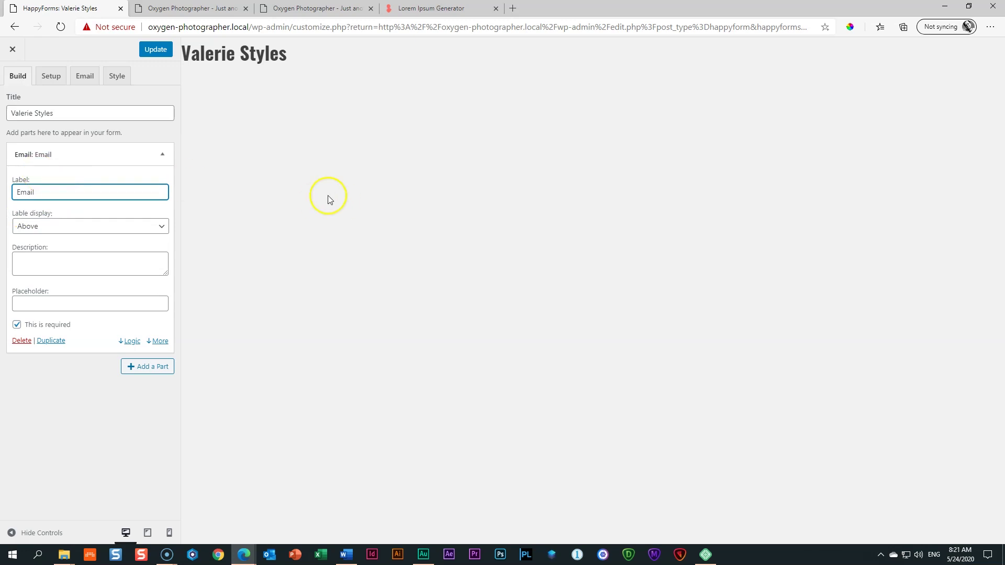
pyautogui.click(139, 52)
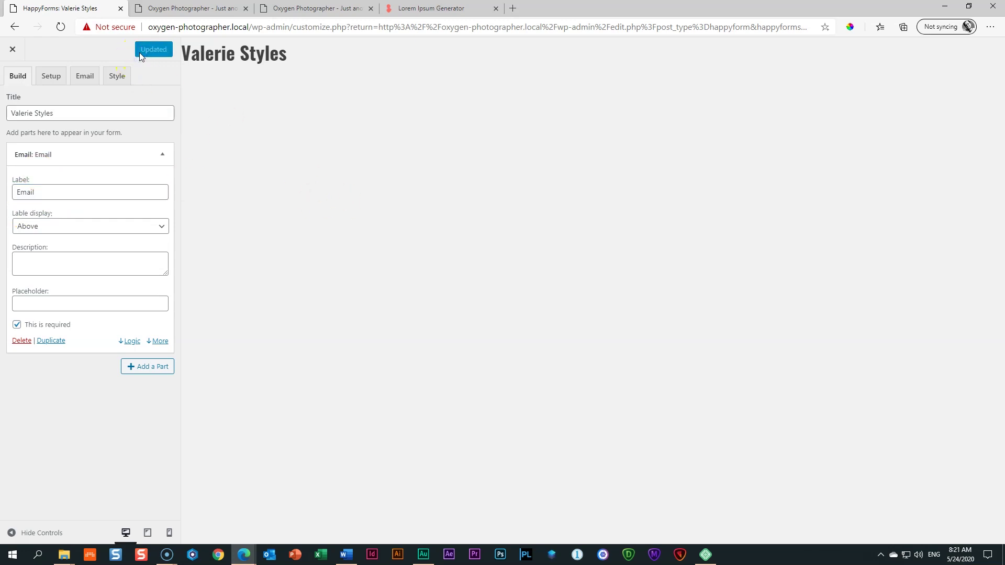
pyautogui.click(60, 27)
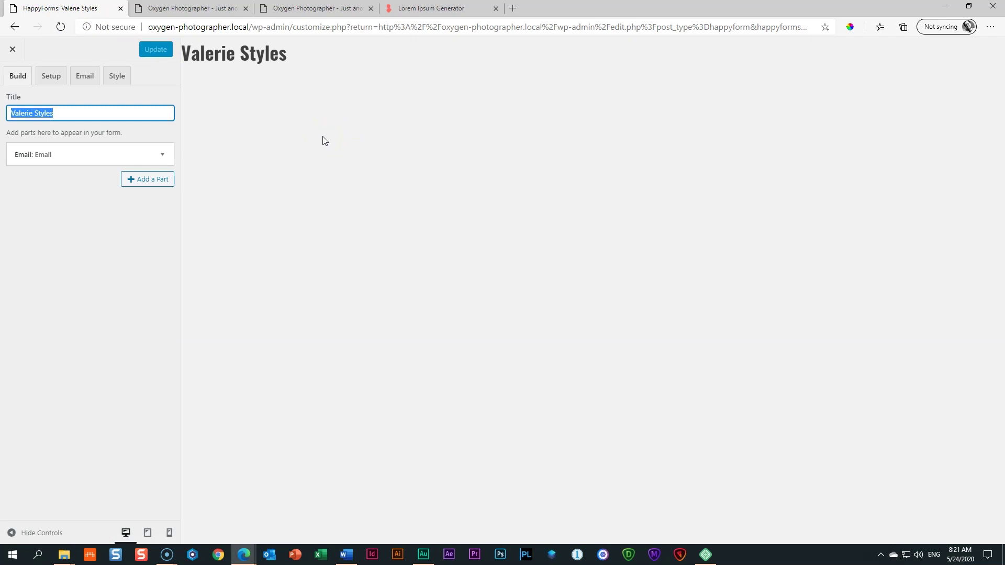
pyautogui.click(12, 51)
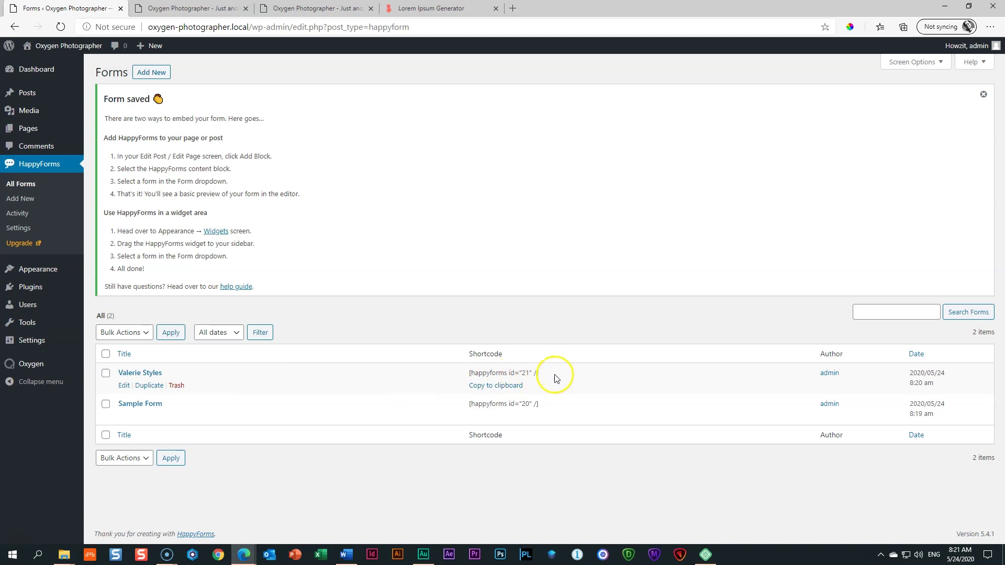
pyautogui.click(491, 390)
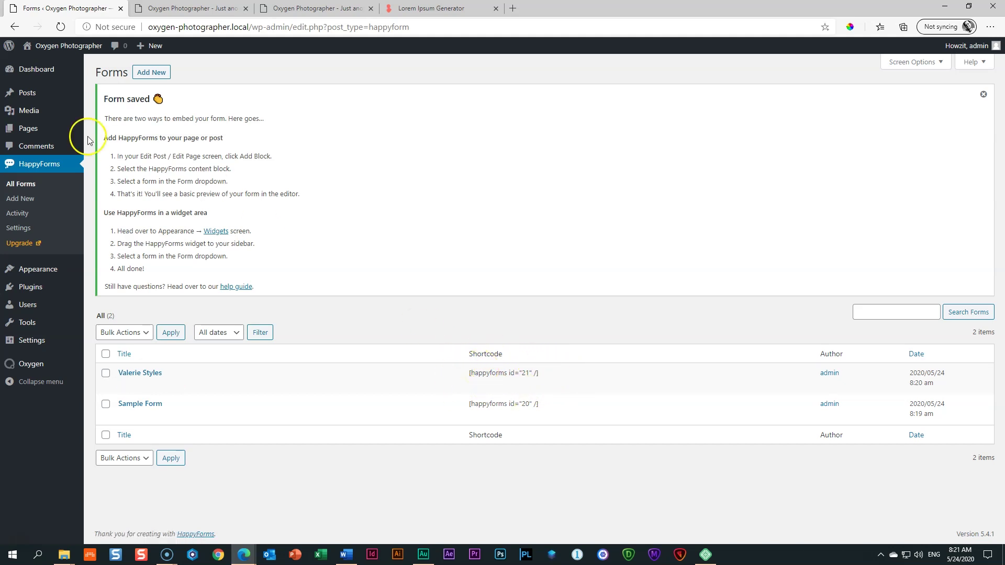
pyautogui.click(240, 10)
pyautogui.click(245, 9)
pyautogui.click(246, 9)
pyautogui.click(246, 9)
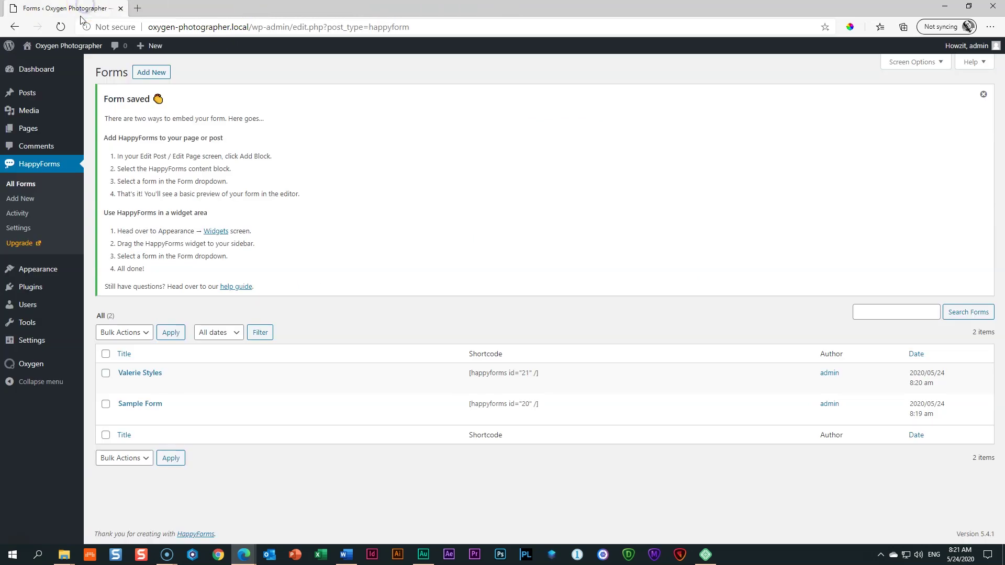
# Step: Open the Home Photographer page from the Pages list in Oxygen
pyautogui.moveTo(505, 387)
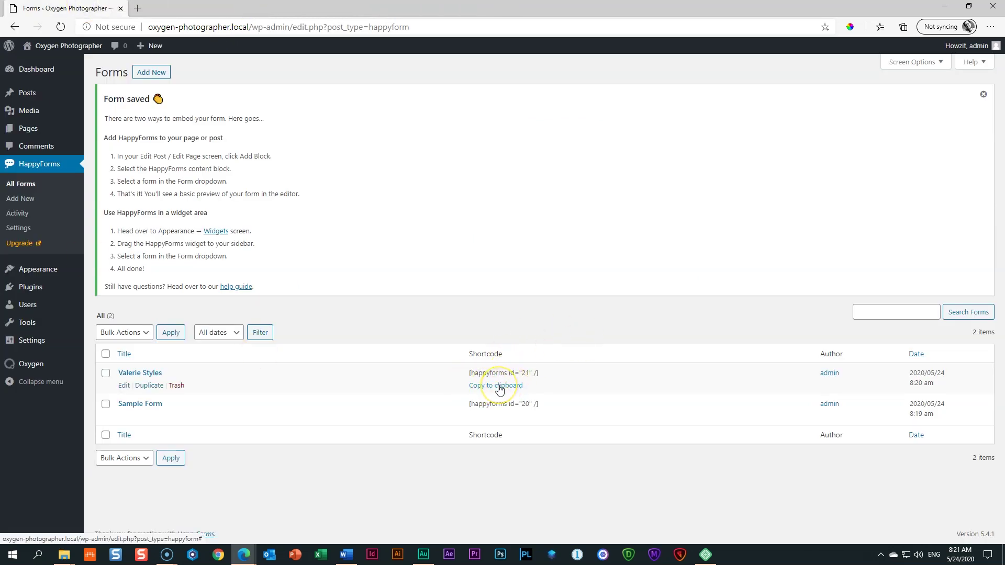
pyautogui.moveTo(23, 132)
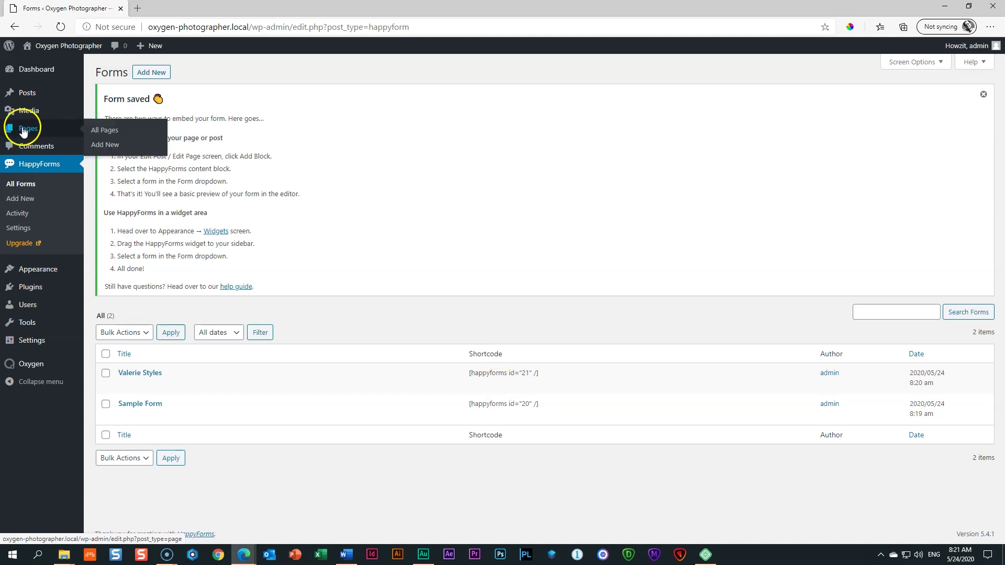
pyautogui.click(189, 7)
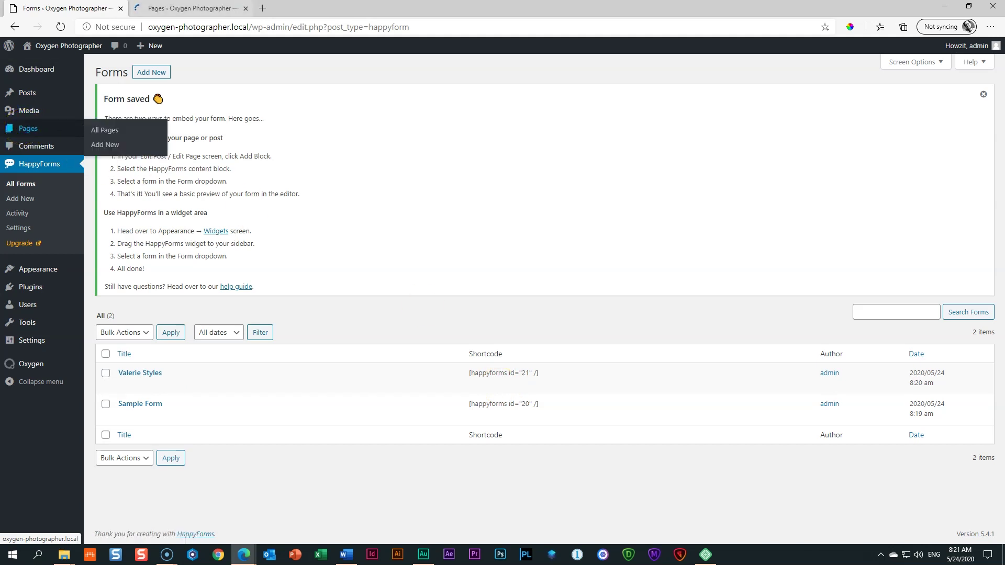
pyautogui.click(68, 8)
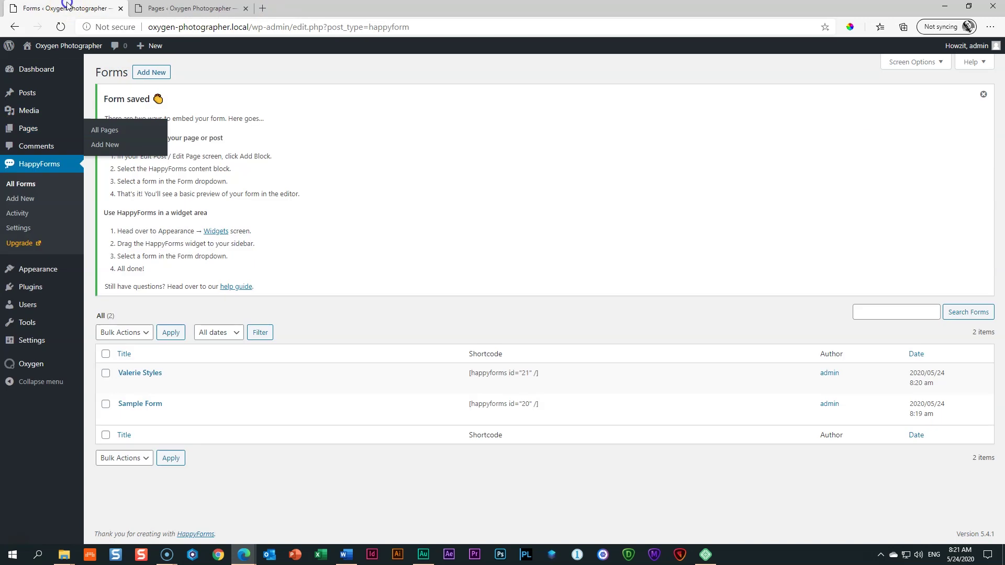
pyautogui.click(164, 7)
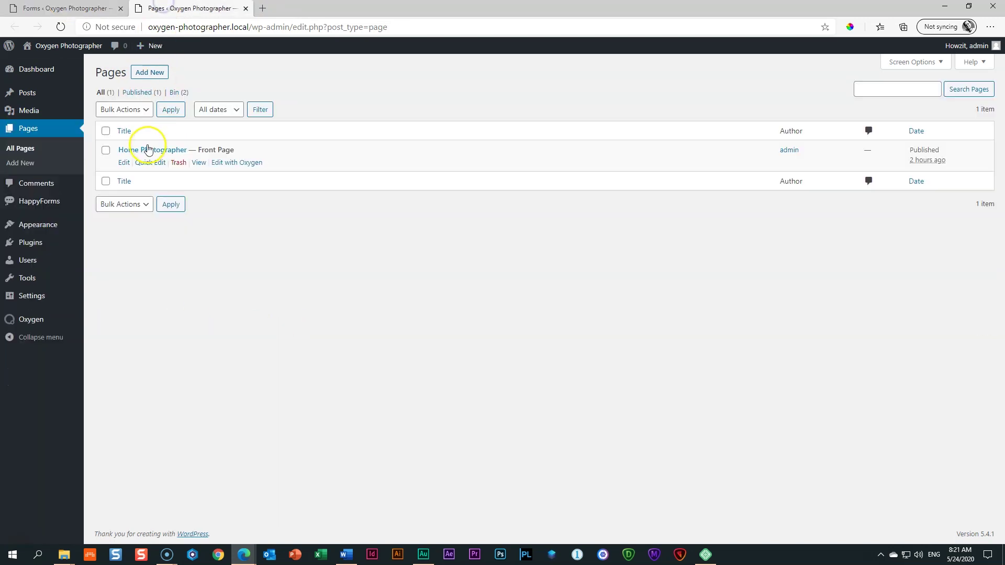
pyautogui.click(224, 165)
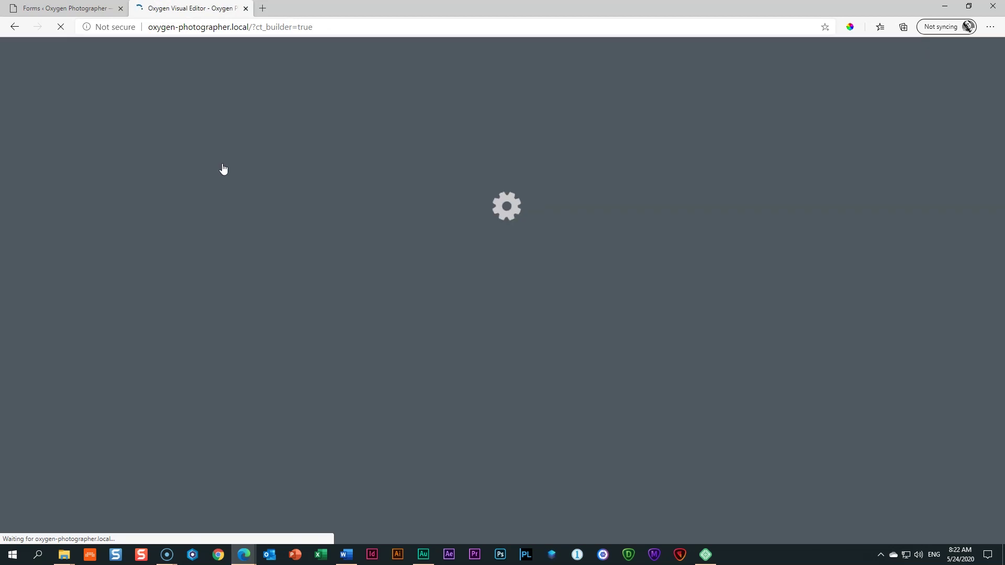
# Step: Add a Shortcode element to the empty column beside Send Me a Message
pyautogui.click(223, 156)
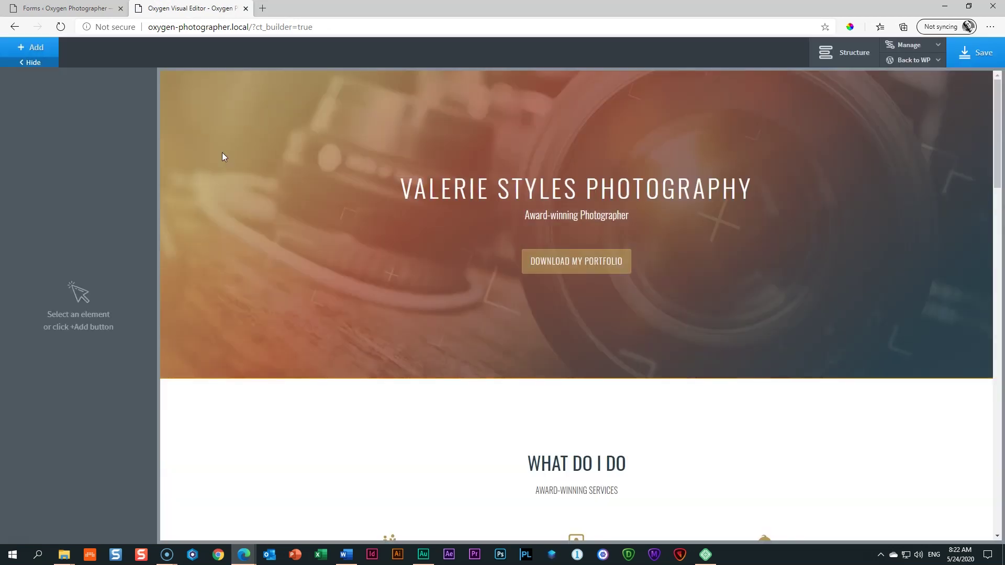
pyautogui.scroll(-9, 451, 347)
pyautogui.scroll(-15, 451, 347)
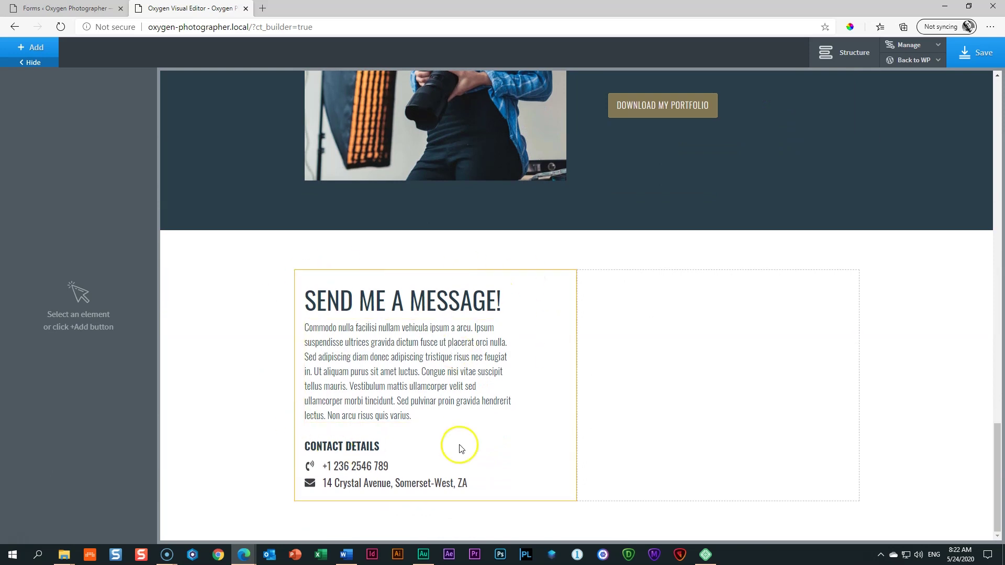
pyautogui.click(727, 362)
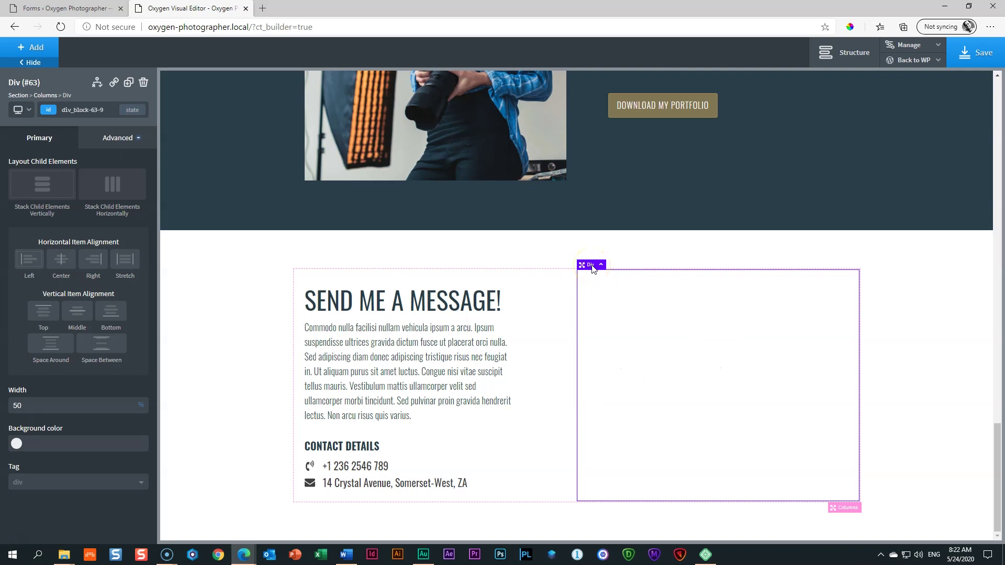
pyautogui.click(35, 48)
pyautogui.click(64, 81)
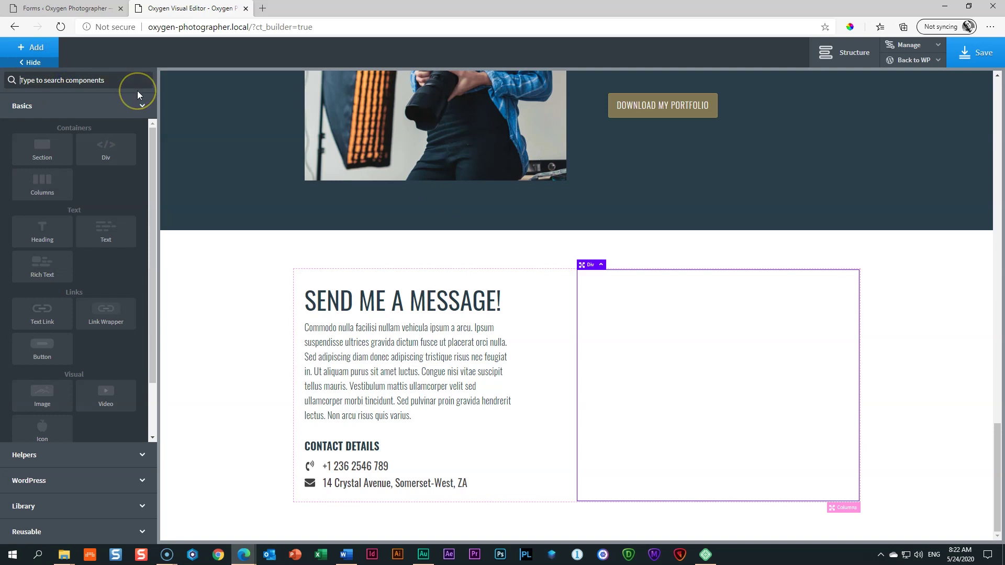
pyautogui.write('short')
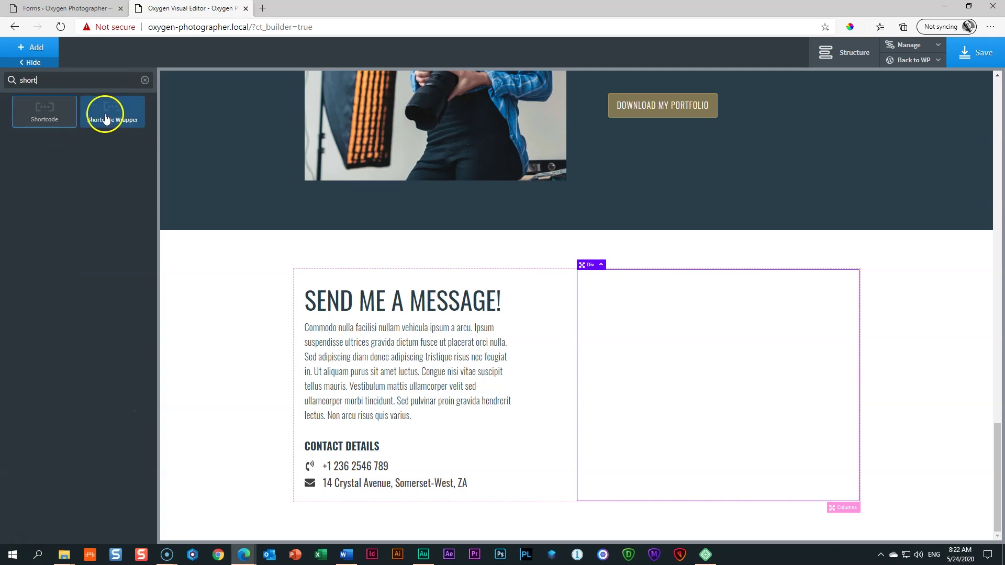
pyautogui.click(45, 122)
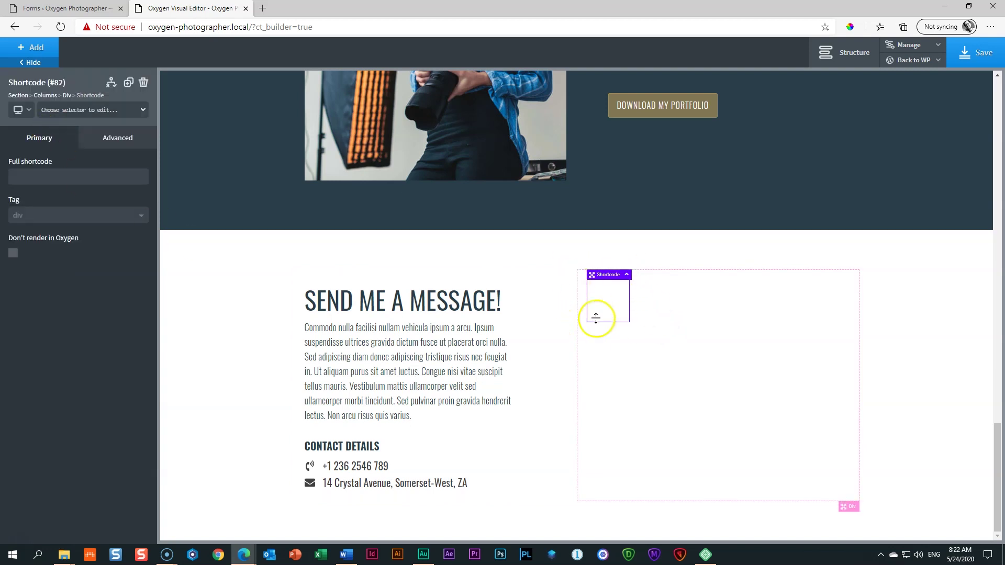
# Step: Paste [happyforms id="21" /] into Full shortcode, save, and view the live page
pyautogui.click(19, 179)
pyautogui.write('[happyforms id="21" /]')
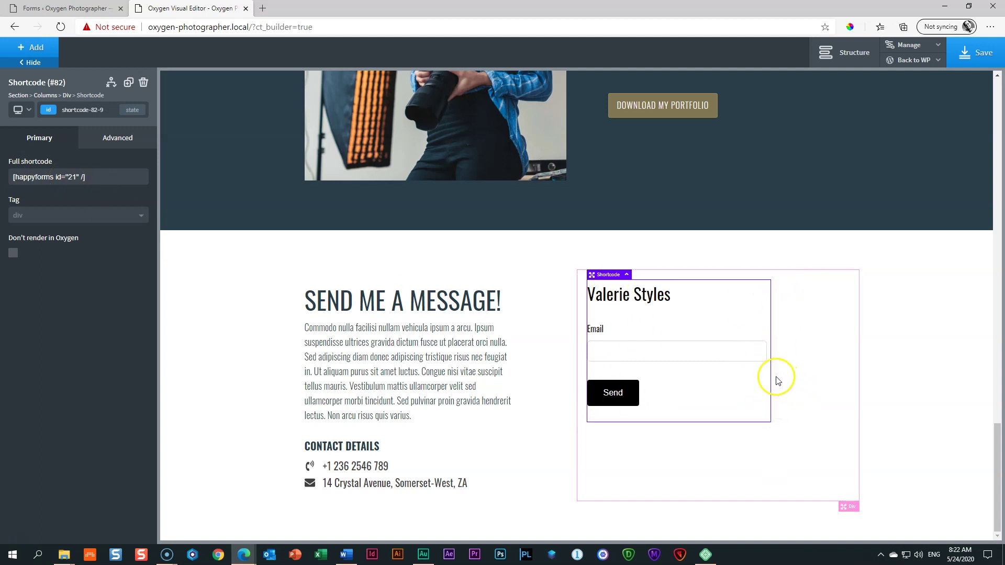
pyautogui.click(992, 57)
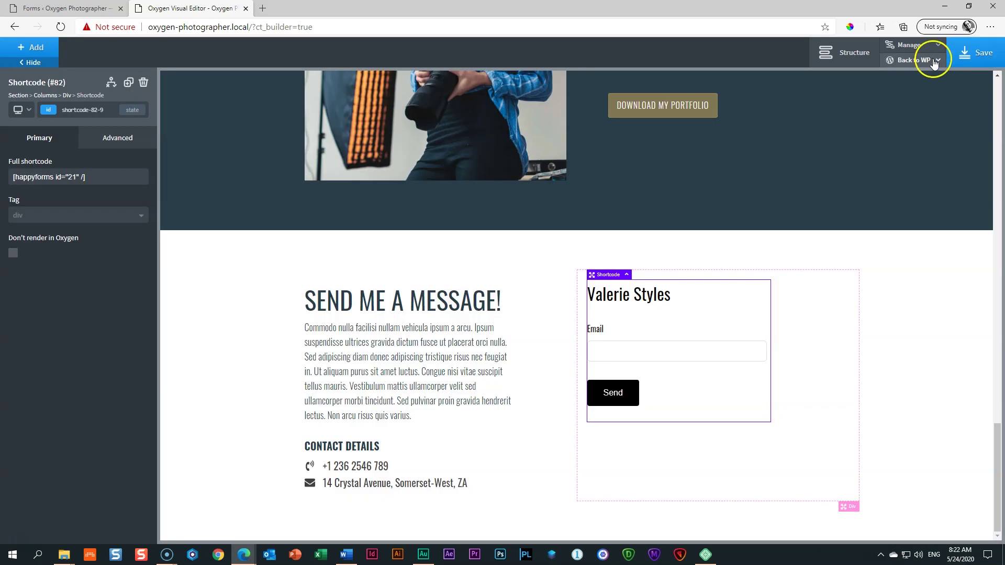
pyautogui.moveTo(935, 62)
pyautogui.click(905, 95)
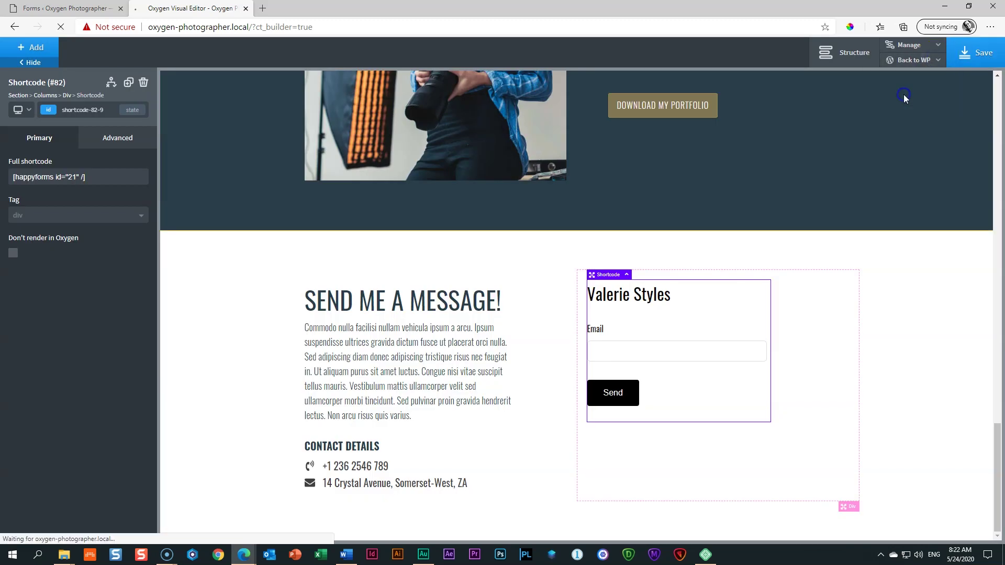
pyautogui.scroll(-20, 814, 304)
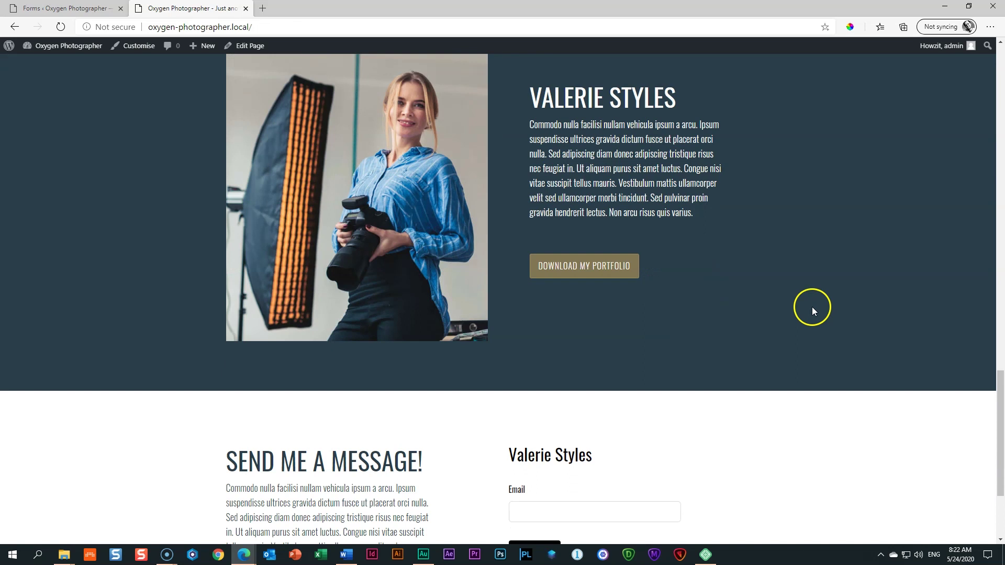
pyautogui.click(80, 7)
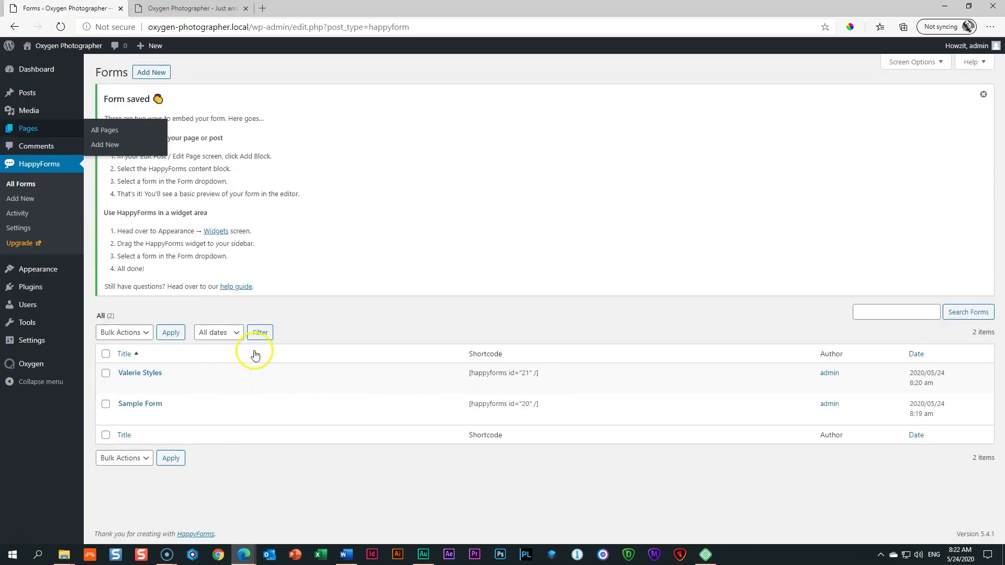
pyautogui.click(192, 8)
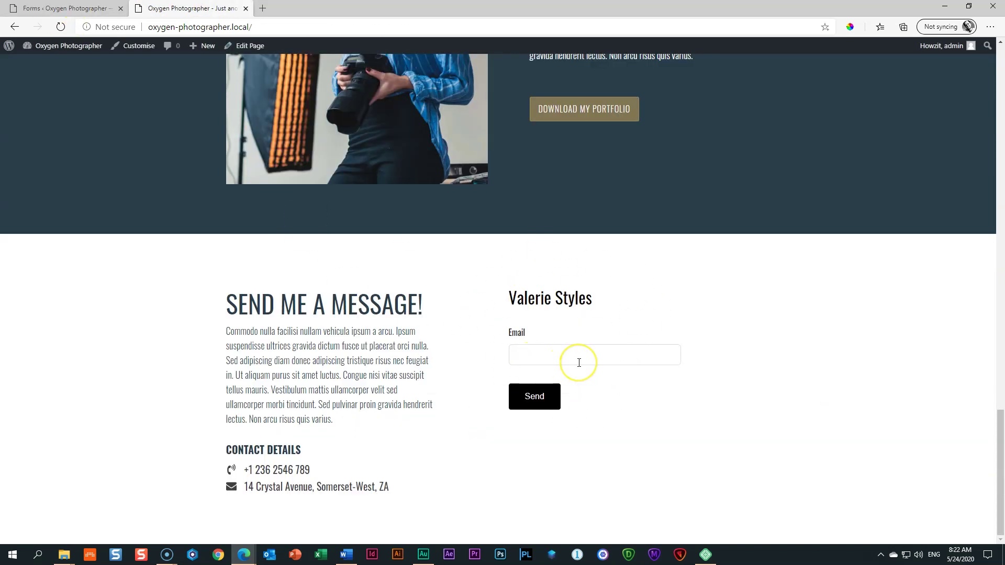
pyautogui.click(84, 9)
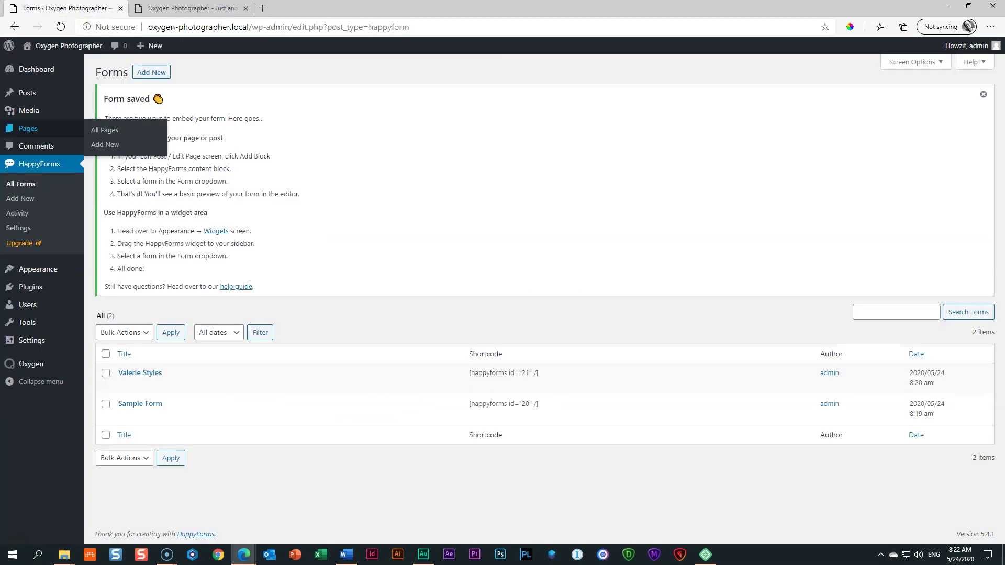
pyautogui.click(130, 374)
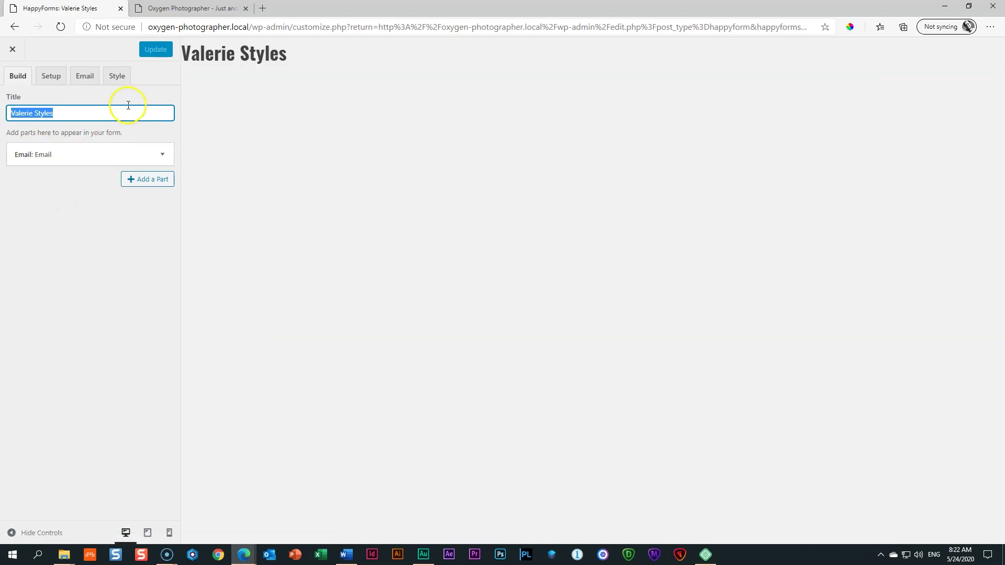
pyautogui.click(173, 8)
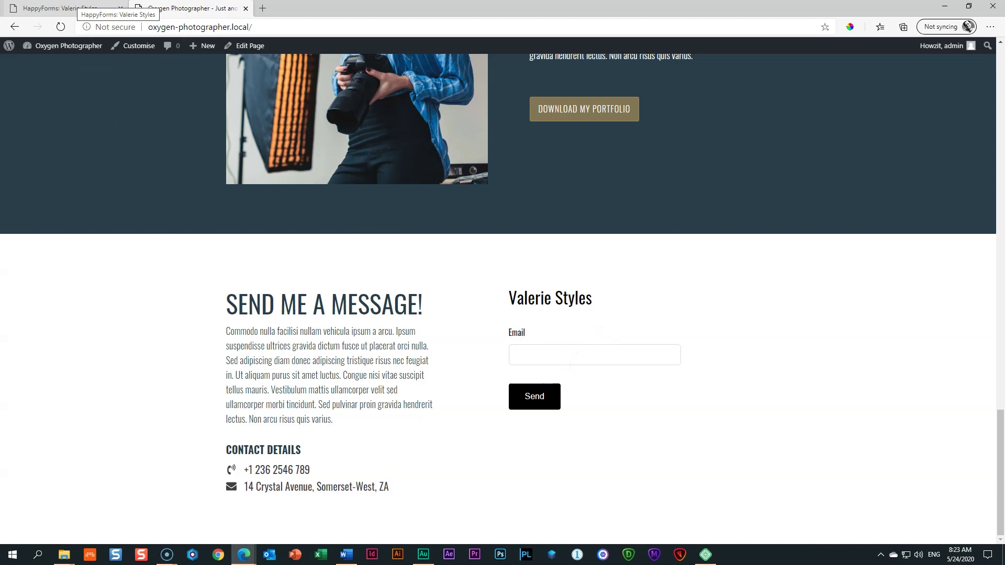
pyautogui.click(74, 7)
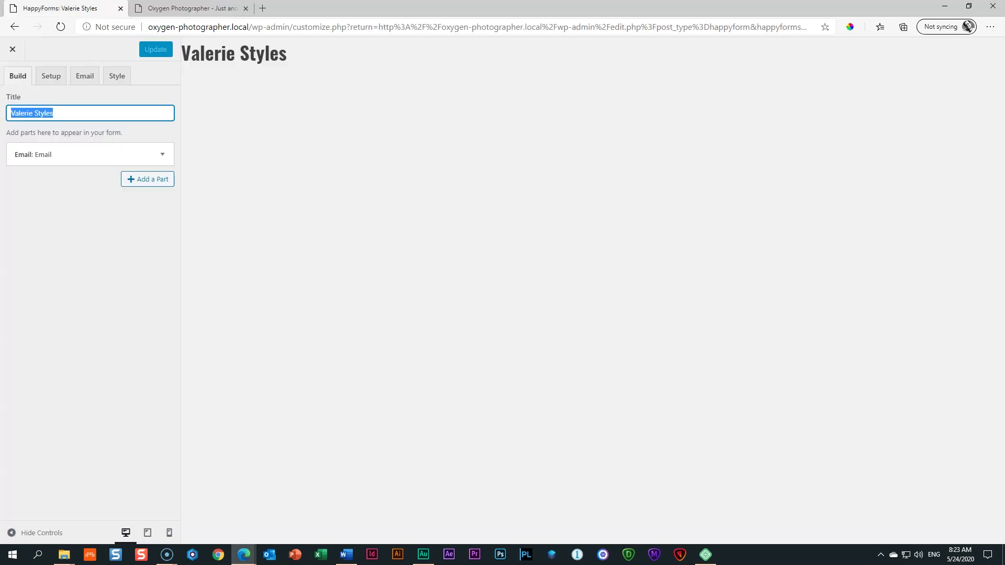
# Step: Add a half-width Short Text part labelled 'Name' below Email
pyautogui.click(140, 180)
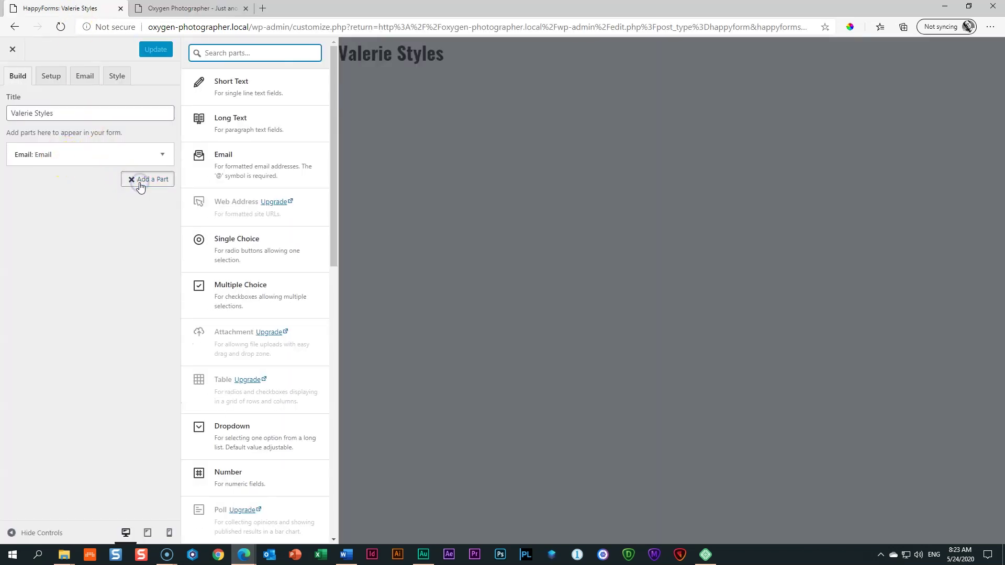
pyautogui.click(232, 83)
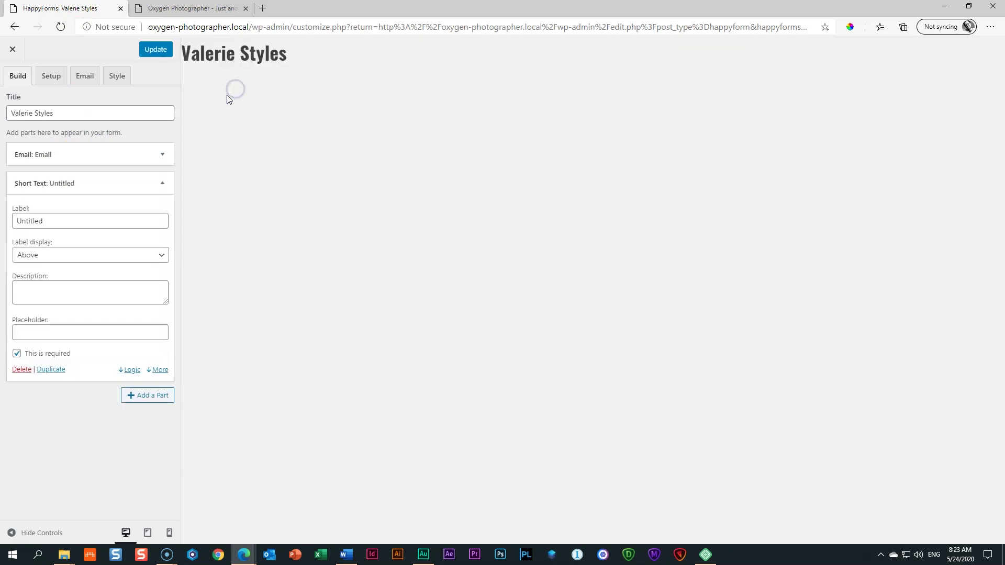
pyautogui.doubleClick(65, 220)
pyautogui.write('Name')
pyautogui.click(163, 183)
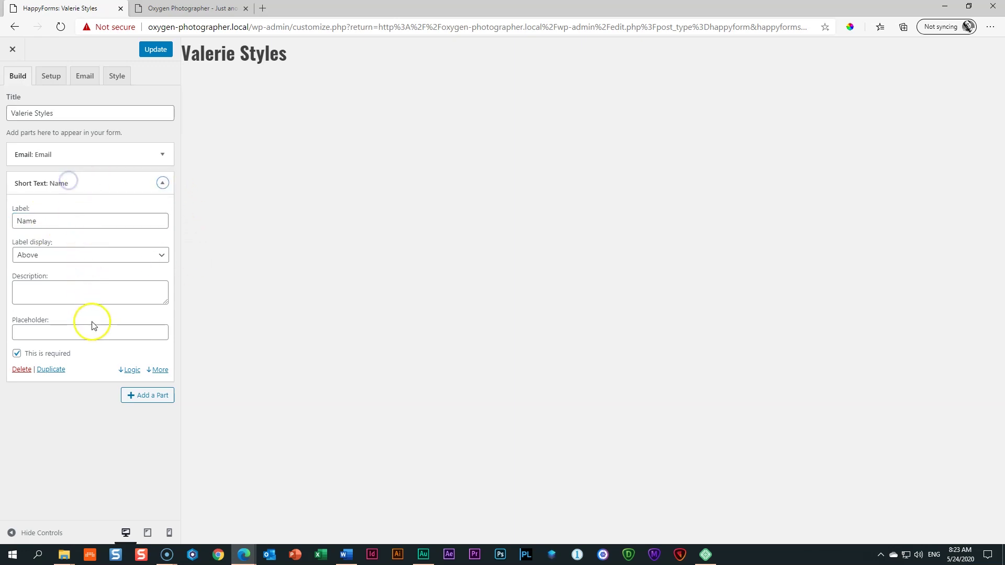
pyautogui.click(160, 370)
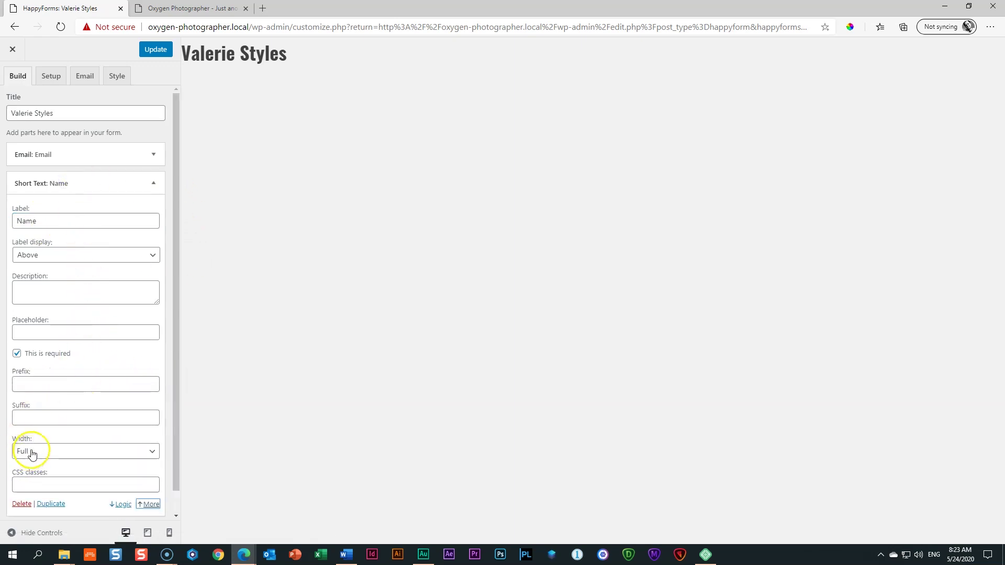
pyautogui.click(30, 451)
pyautogui.click(41, 477)
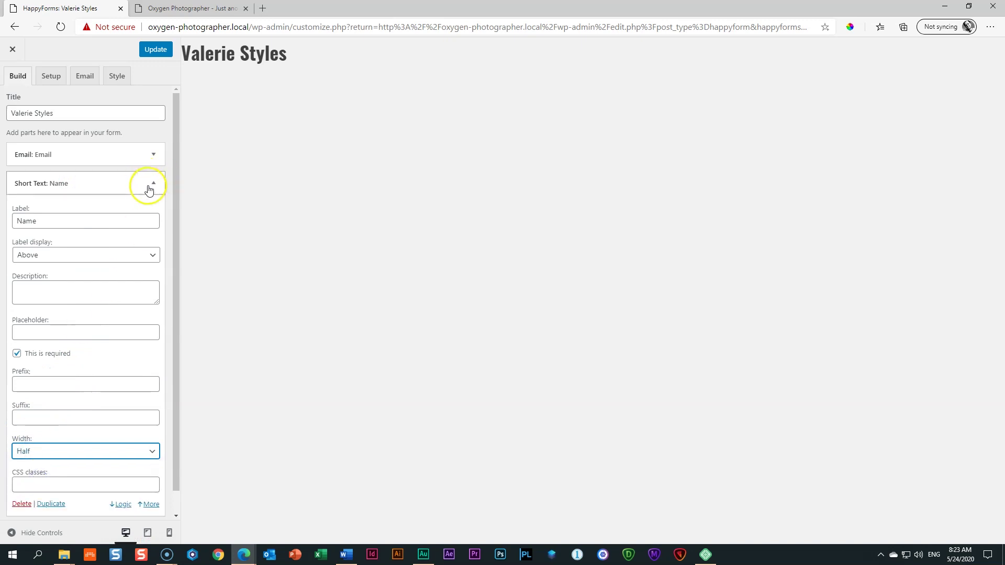
# Step: Duplicate it as a half-width 'Last Name' field, update, and check the live page
pyautogui.scroll(-1, 78, 366)
pyautogui.click(54, 485)
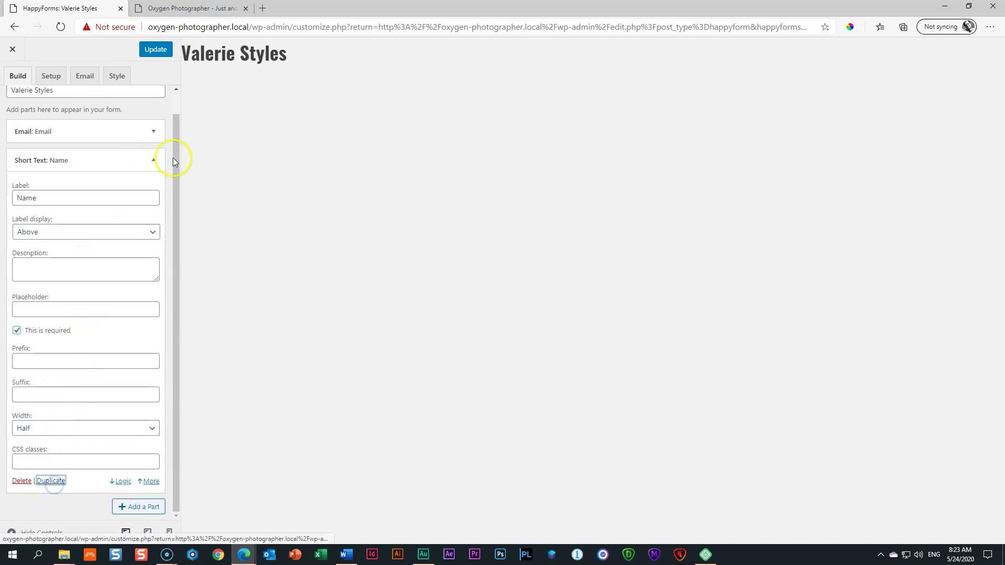
pyautogui.write('Last N')
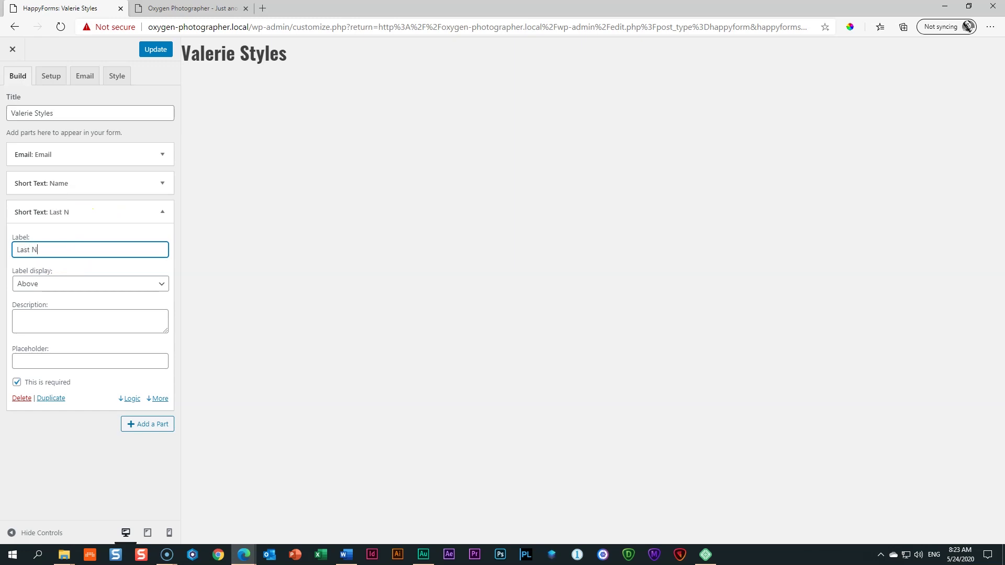
pyautogui.click(161, 212)
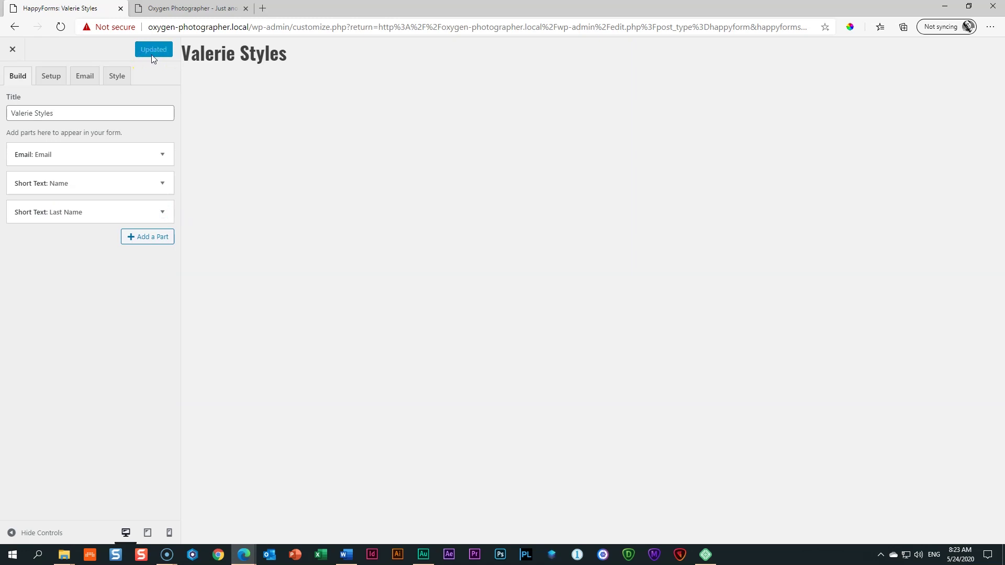
pyautogui.click(157, 9)
pyautogui.click(60, 27)
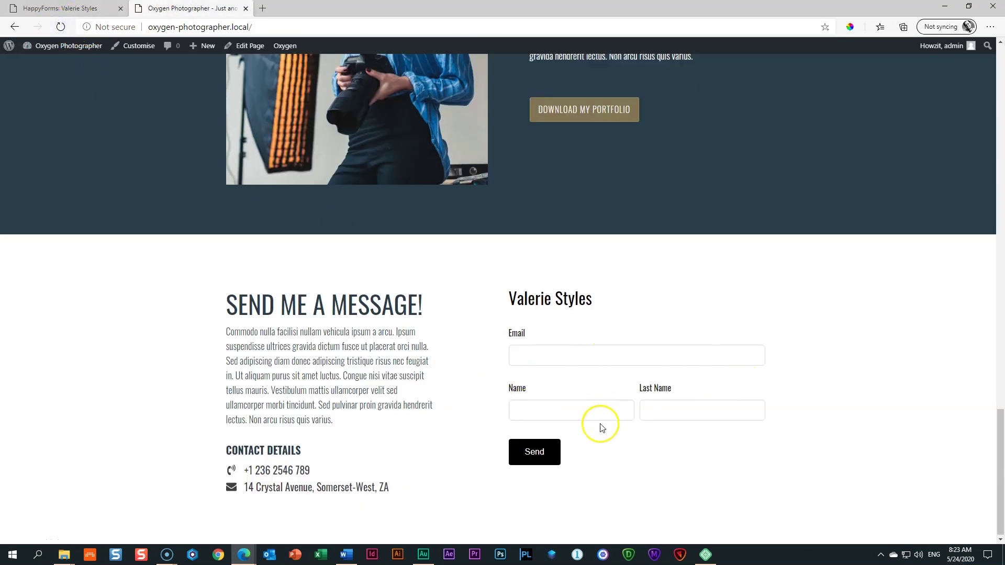
pyautogui.click(67, 9)
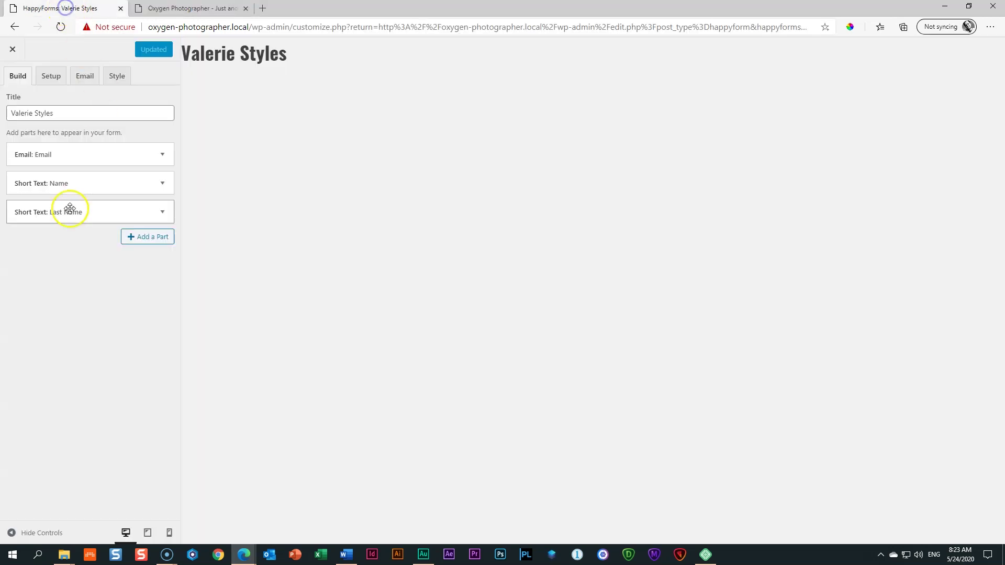
# Step: Add the single choice 'Which services do you require?' with Wedding, Portraits, Newborns, and check it live
pyautogui.click(149, 240)
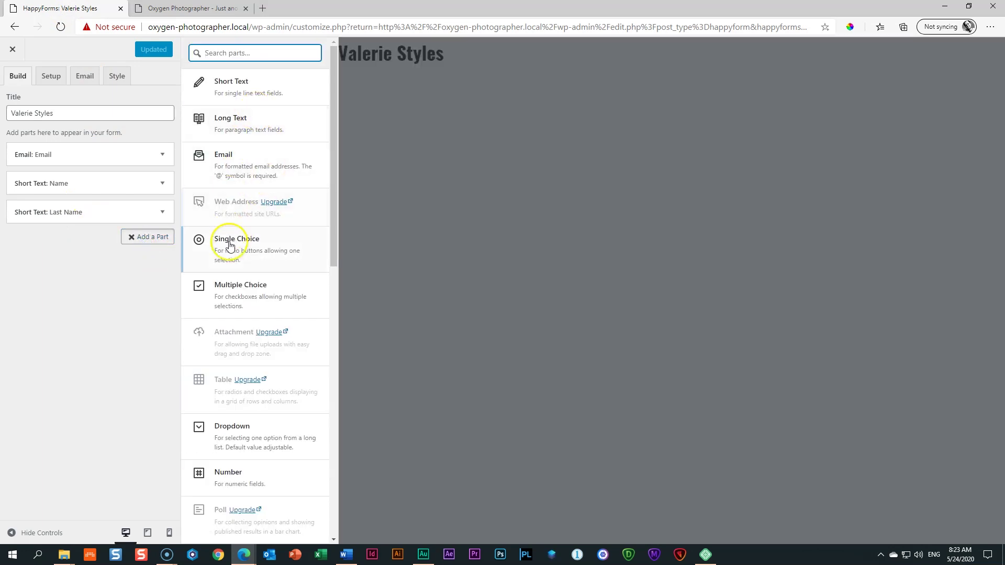
pyautogui.click(237, 258)
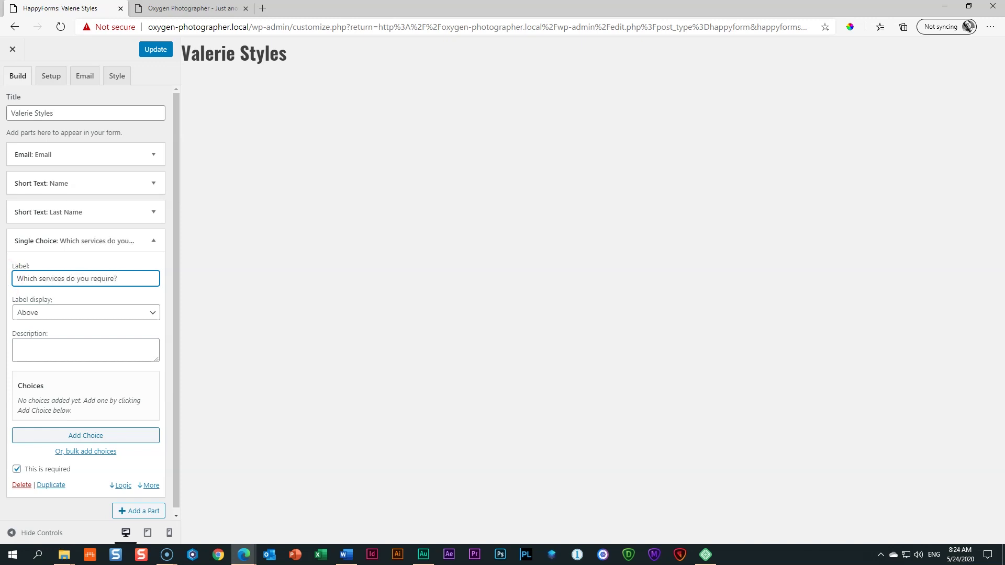
pyautogui.click(90, 438)
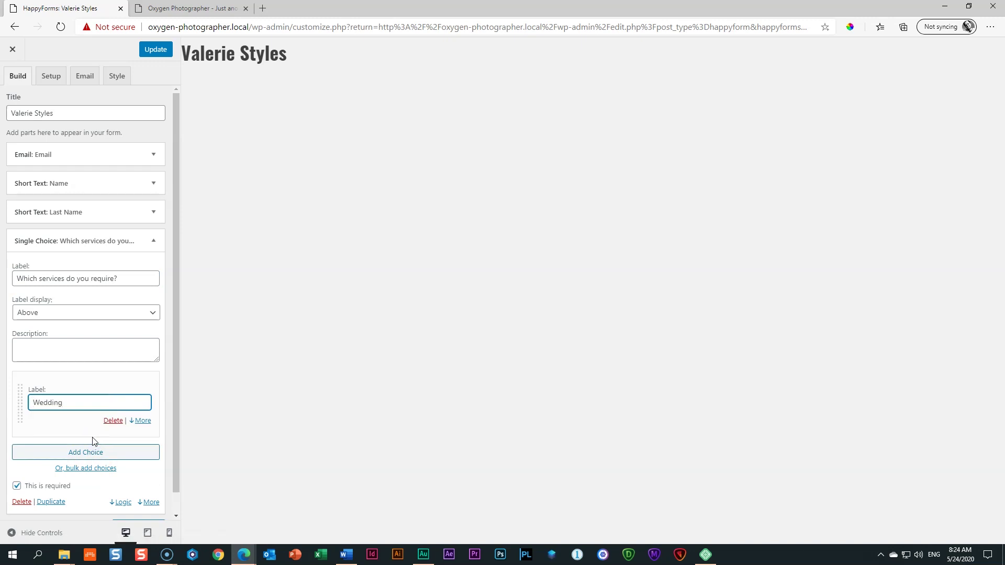
pyautogui.click(89, 452)
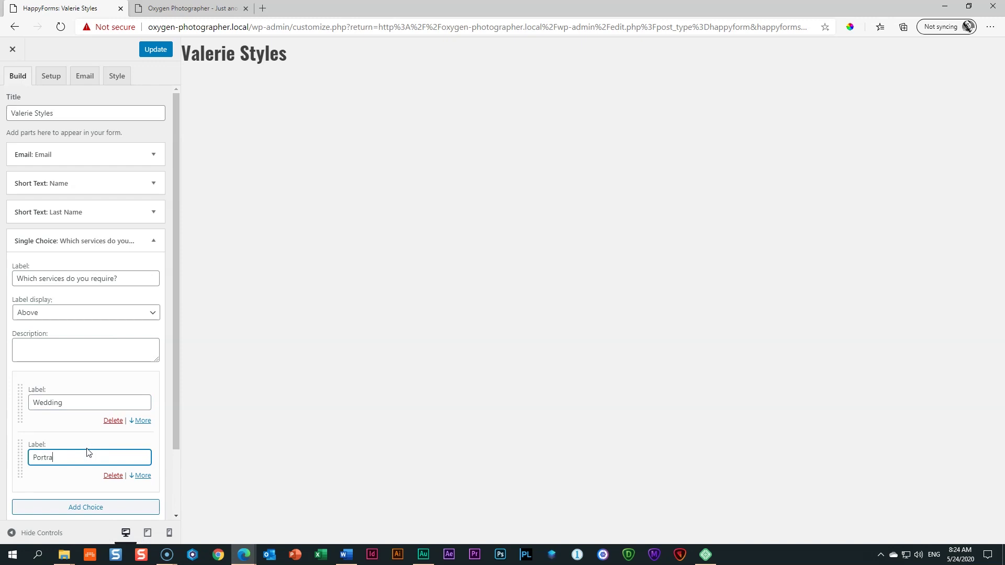
pyautogui.click(94, 508)
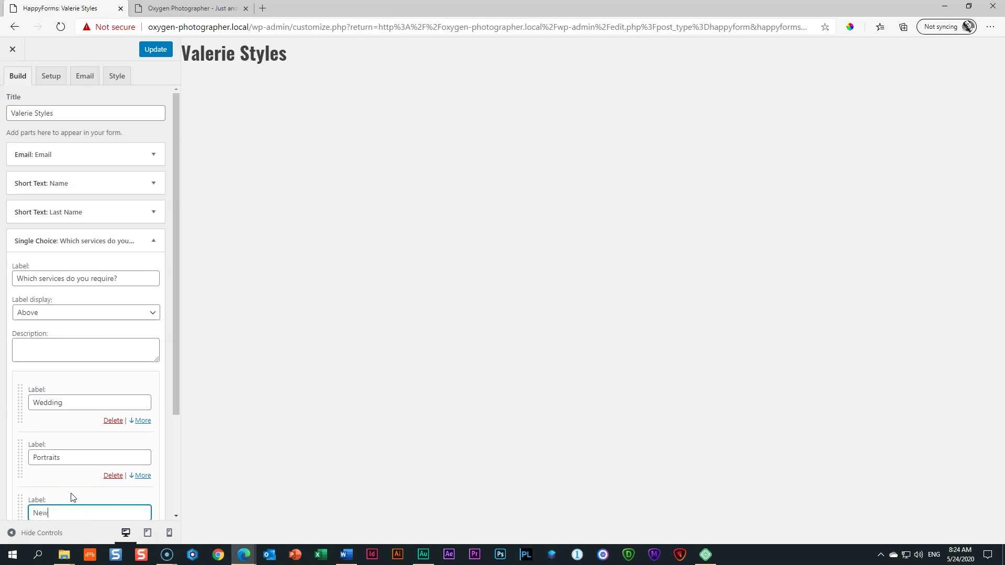
pyautogui.click(148, 55)
pyautogui.click(186, 8)
pyautogui.click(61, 23)
pyautogui.scroll(-2, 172, 290)
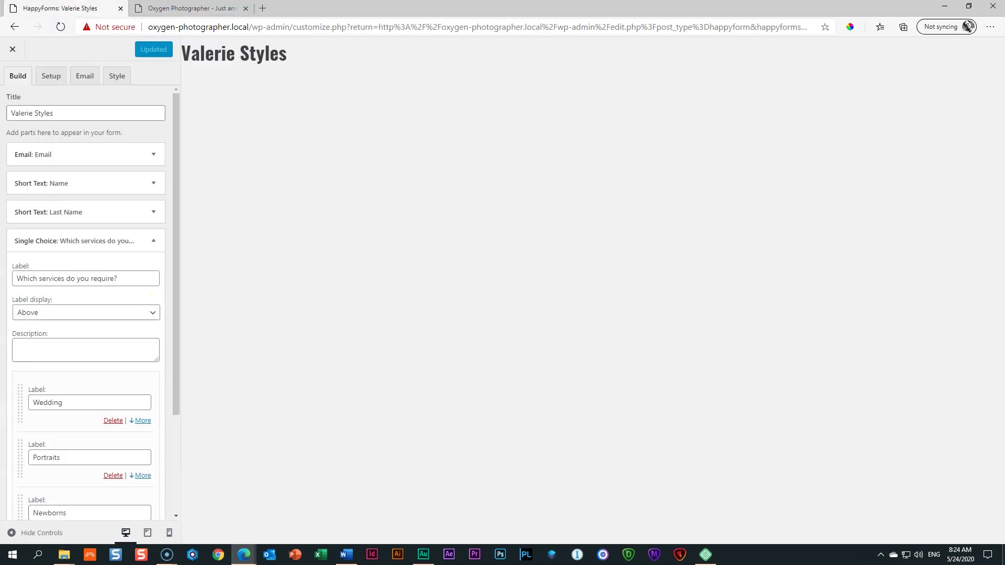
# Step: Display the service choices horizontally, save, and confirm the layout on the live page
pyautogui.click(62, 9)
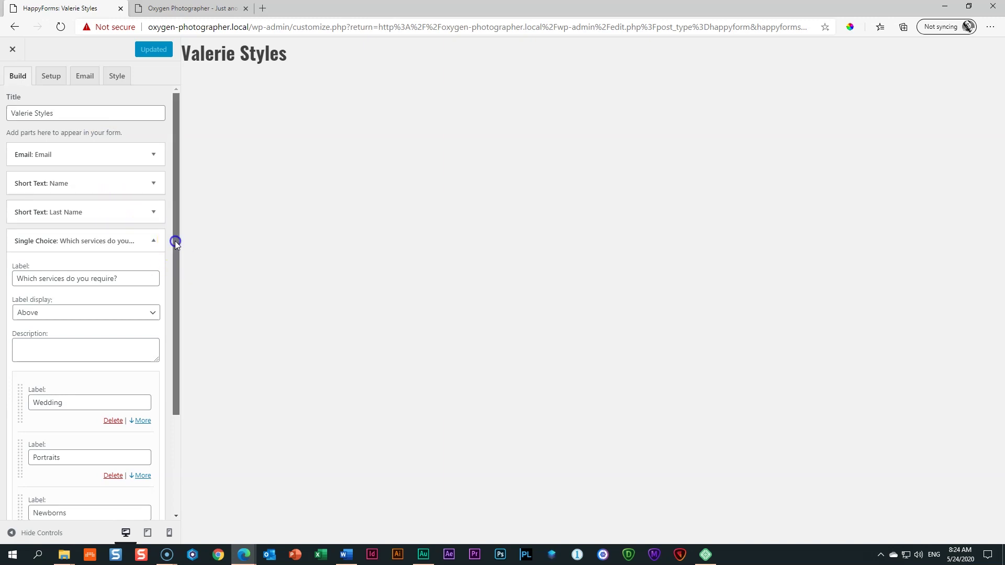
pyautogui.moveTo(175, 241); pyautogui.dragTo(174, 365)
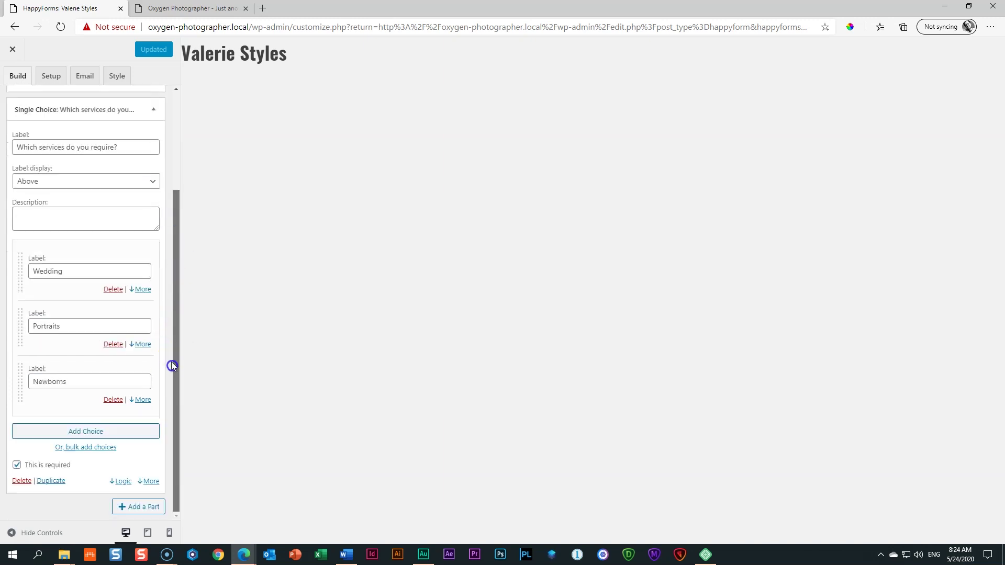
pyautogui.click(149, 482)
pyautogui.moveTo(175, 401); pyautogui.dragTo(167, 474)
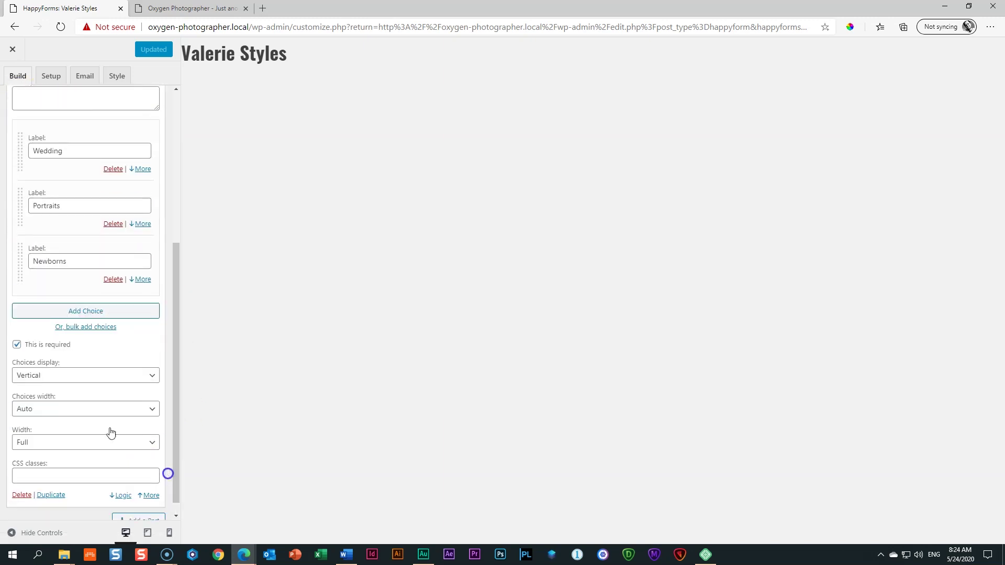
pyautogui.click(30, 379)
pyautogui.click(26, 393)
pyautogui.click(156, 48)
pyautogui.click(190, 8)
pyautogui.click(61, 26)
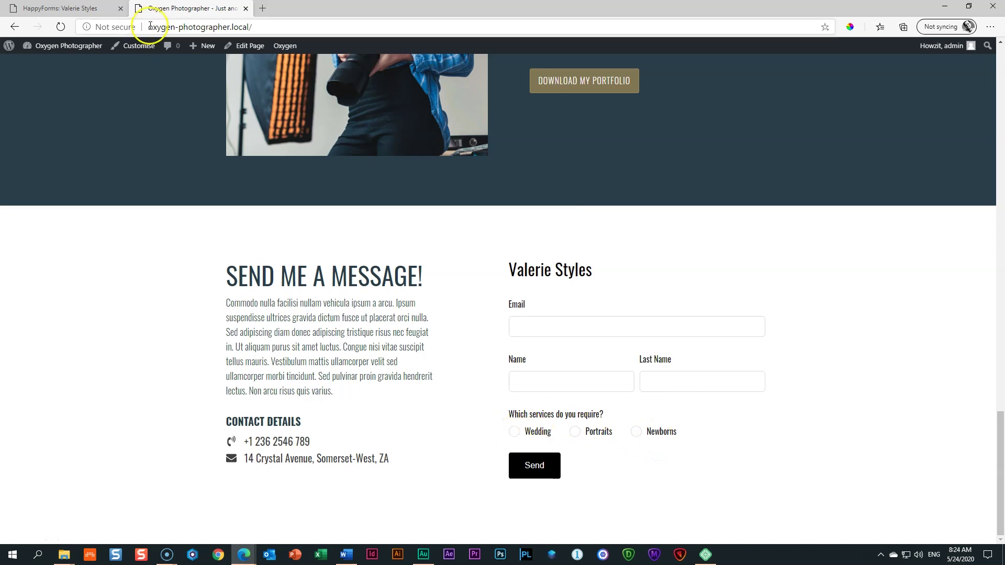
pyautogui.click(73, 9)
pyautogui.moveTo(173, 300); pyautogui.dragTo(157, 354)
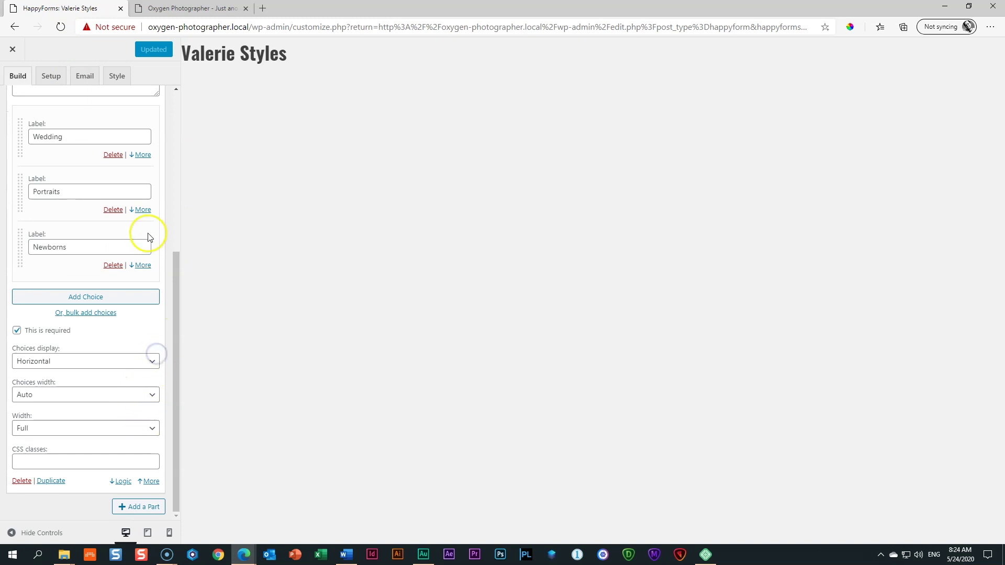
pyautogui.scroll(5, 143, 243)
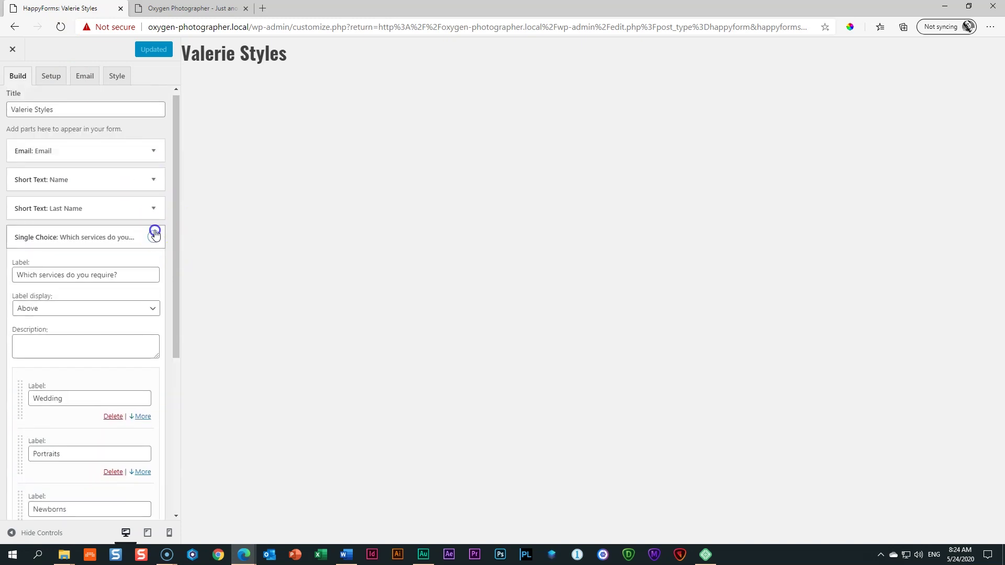
pyautogui.click(154, 235)
pyautogui.click(150, 265)
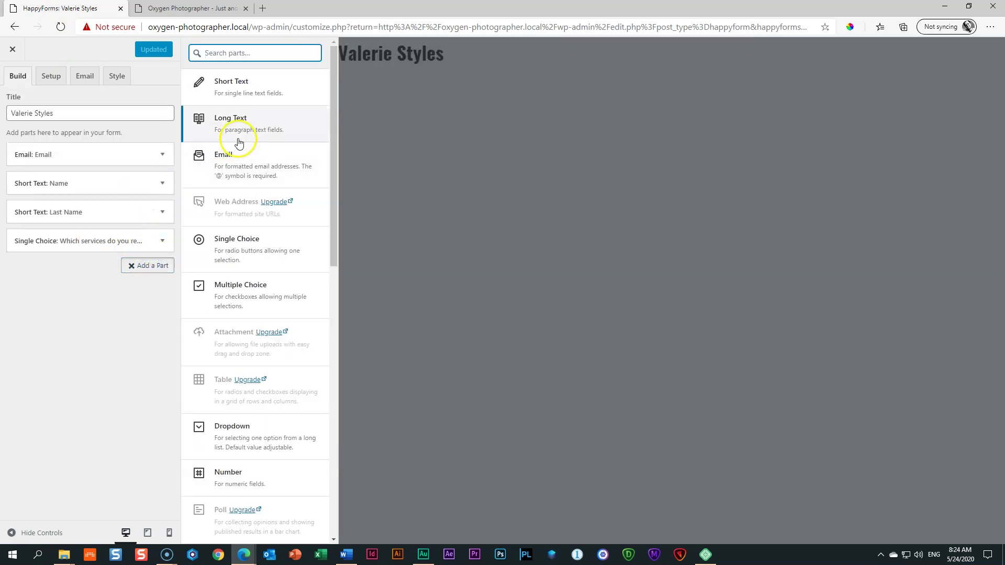
# Step: Add a Long Text 'Your Message' part, update the form, and check the live page
pyautogui.click(237, 128)
pyautogui.doubleClick(31, 308)
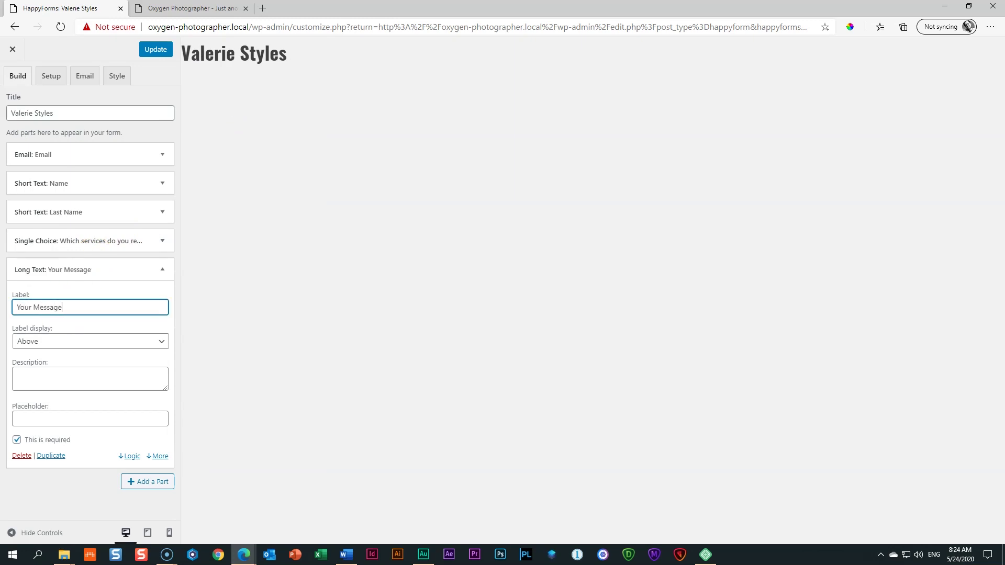
pyautogui.click(167, 49)
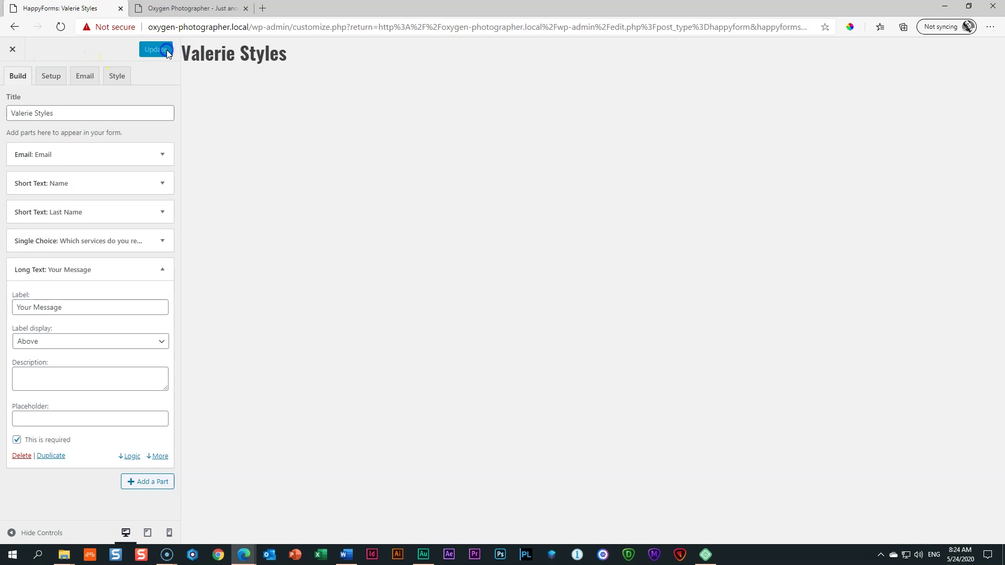
pyautogui.click(190, 8)
pyautogui.click(59, 27)
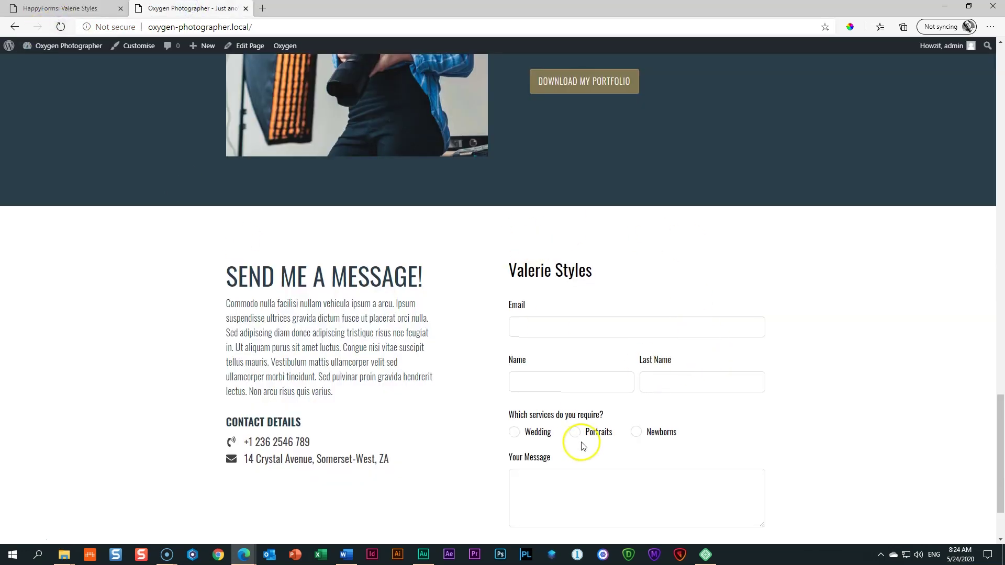
pyautogui.scroll(-2, 661, 423)
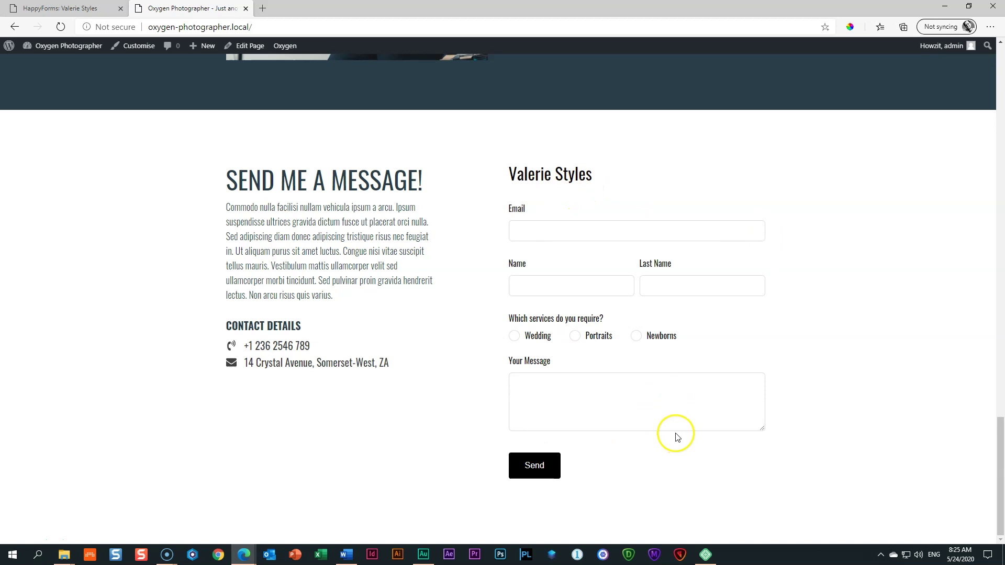
pyautogui.moveTo(9, 49)
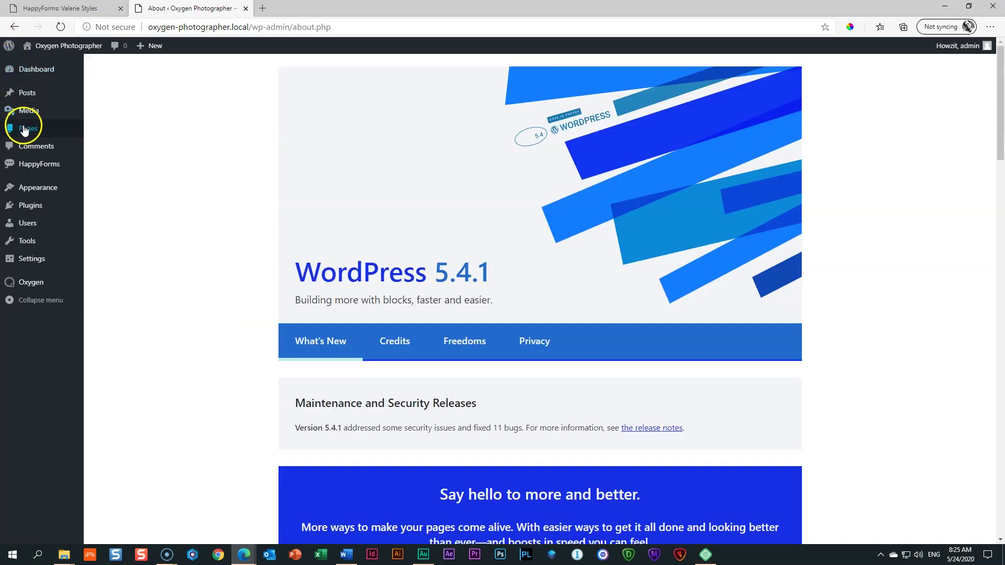
# Step: Open the home page in Oxygen and select the Div containing the contact form
pyautogui.moveTo(24, 128)
pyautogui.click(236, 163)
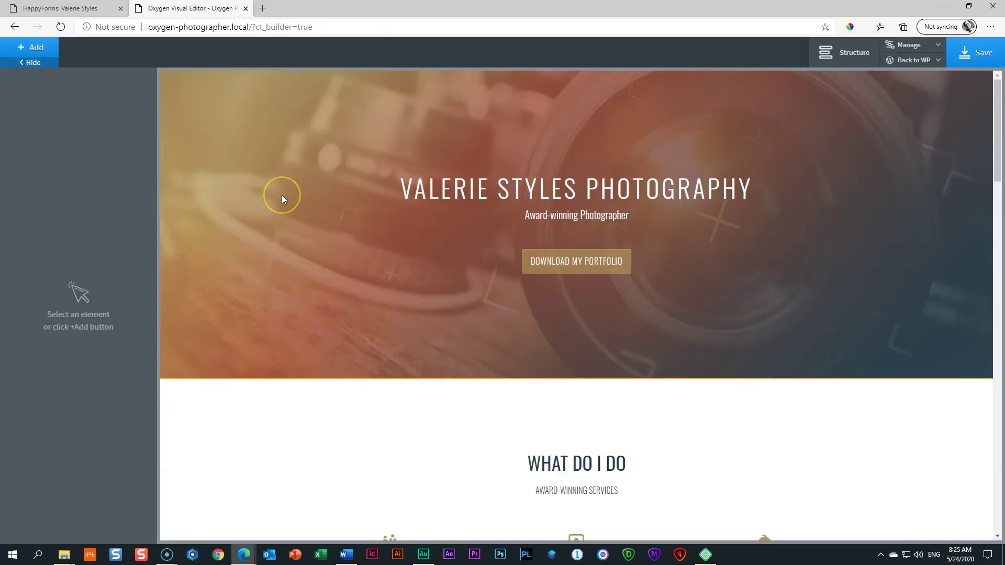
pyautogui.scroll(-20, 480, 306)
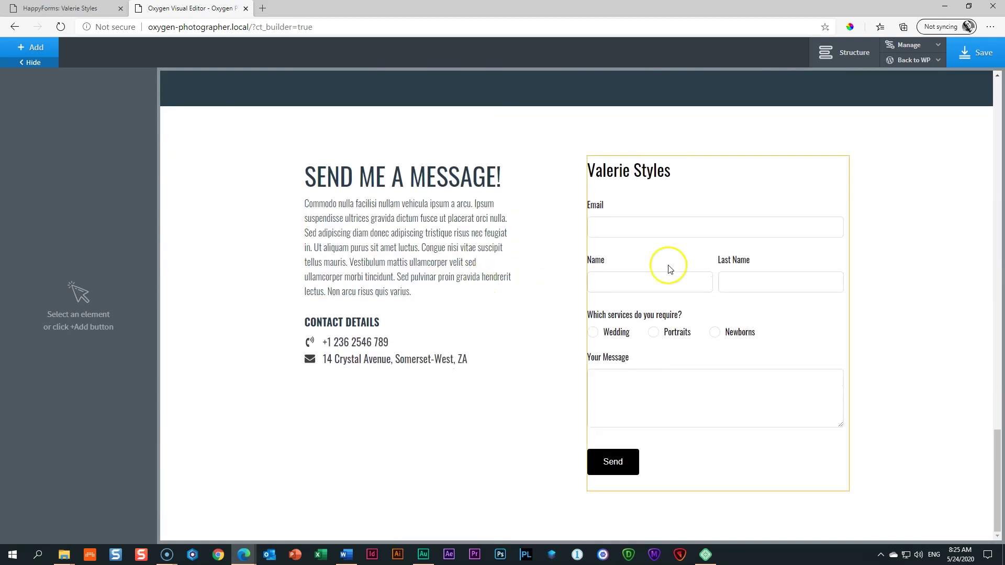
pyautogui.click(840, 168)
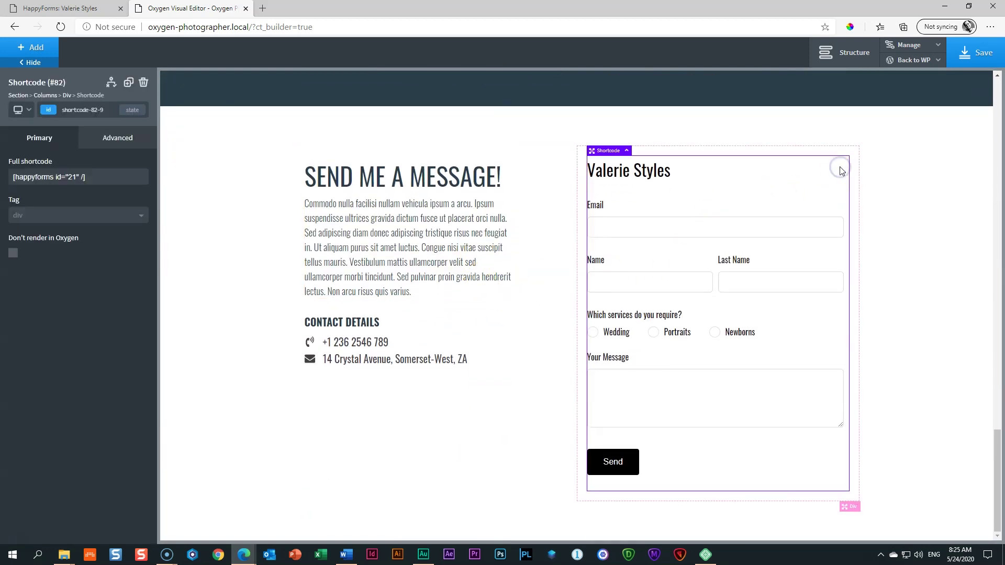
pyautogui.click(854, 508)
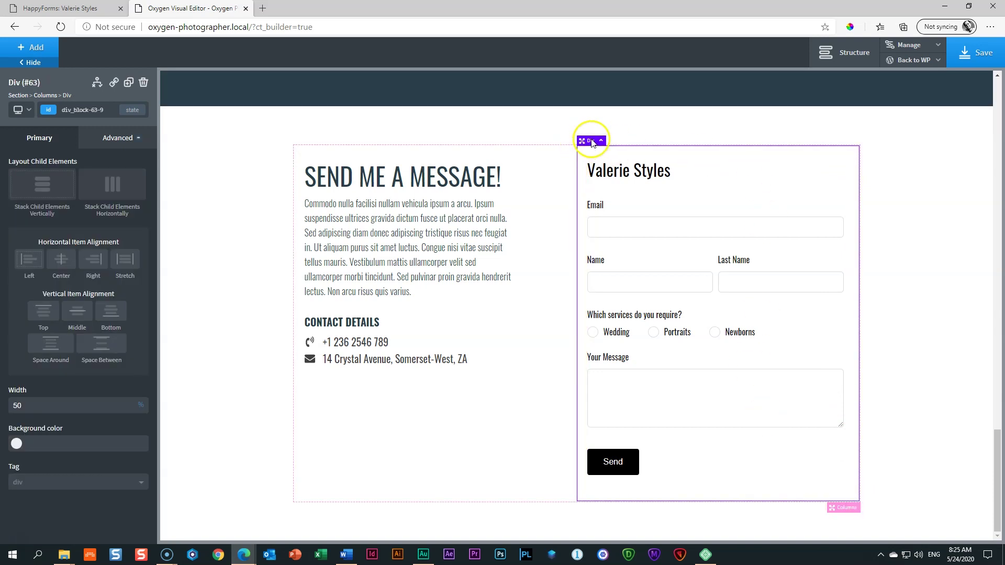
# Step: Give that Div a Dirty Teal background colour, save, and view the live home page
pyautogui.click(117, 138)
pyautogui.click(42, 166)
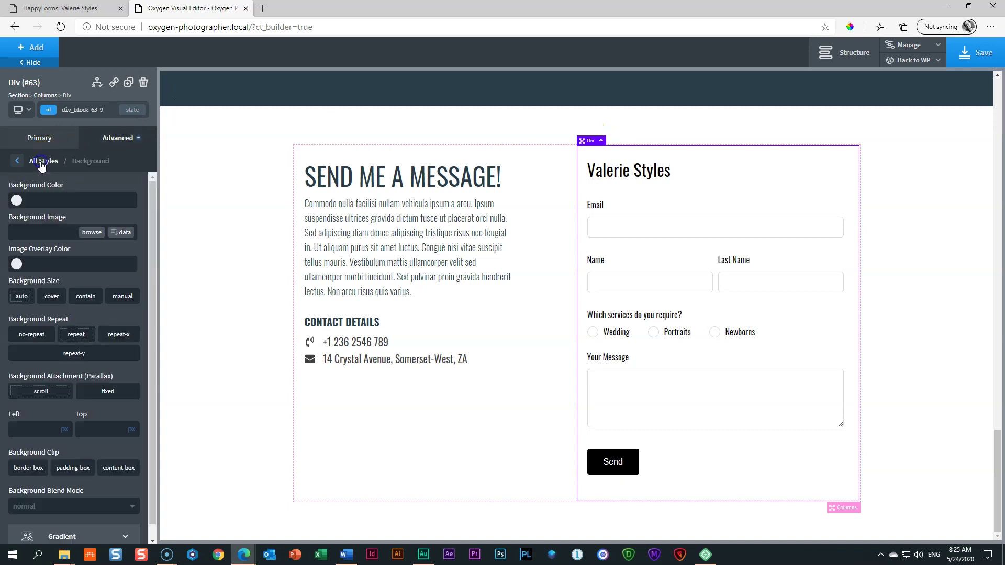
pyautogui.click(16, 200)
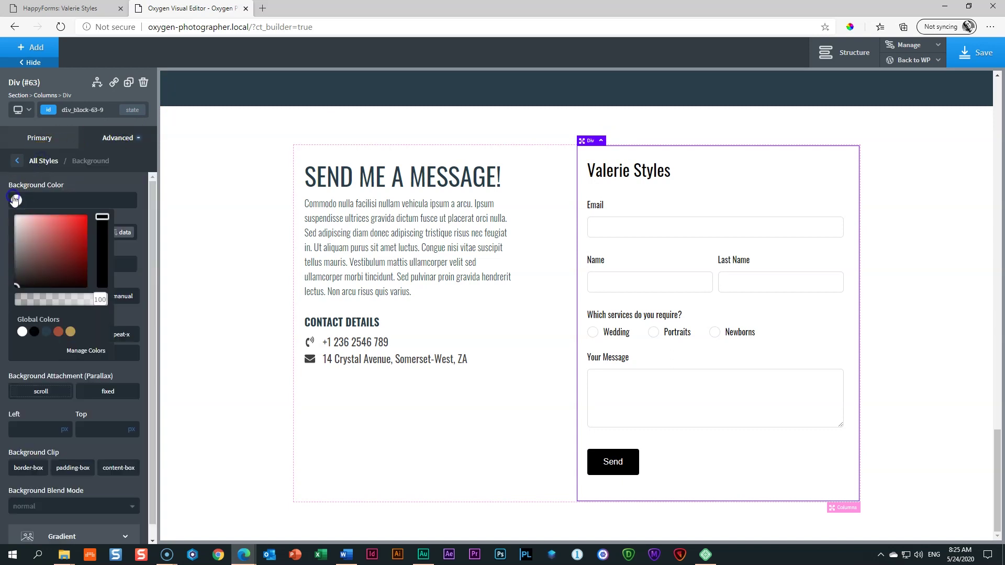
pyautogui.click(46, 332)
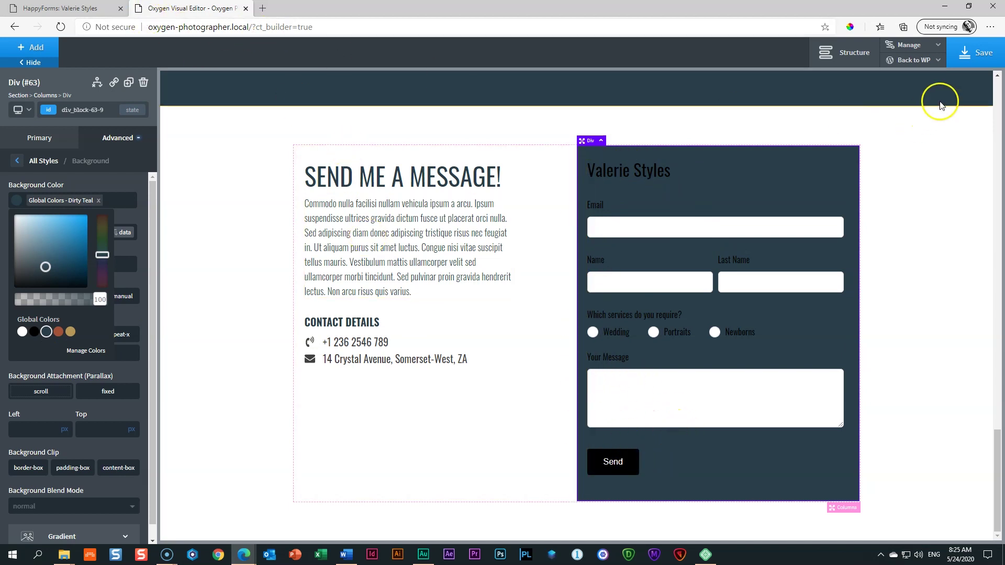
pyautogui.click(969, 60)
pyautogui.moveTo(933, 62)
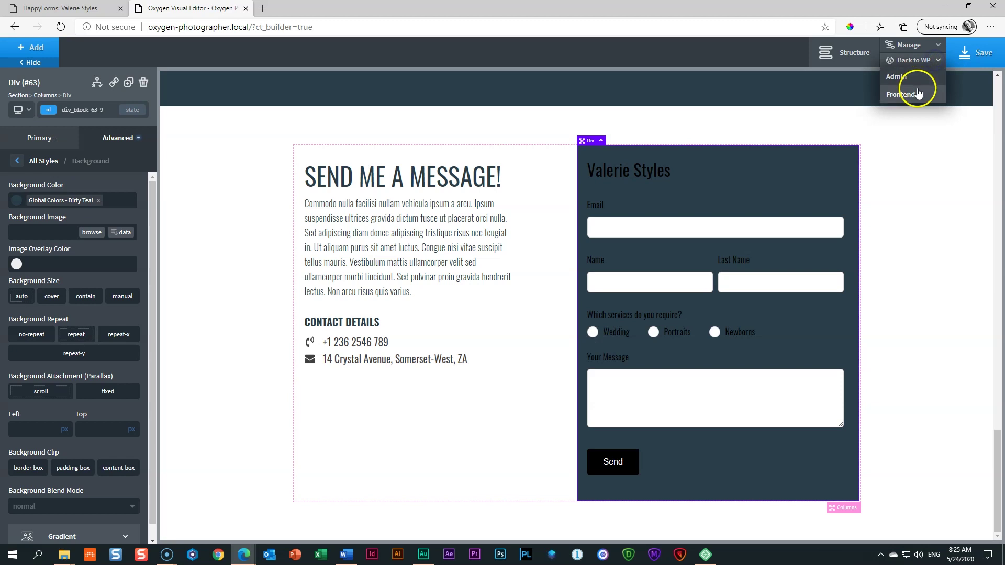
pyautogui.click(904, 97)
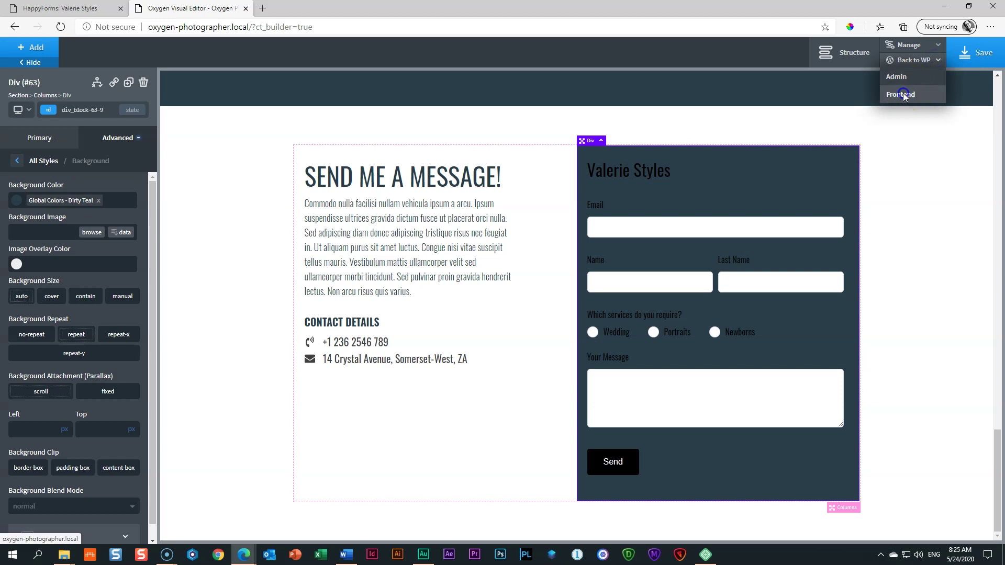
pyautogui.scroll(-15, 438, 278)
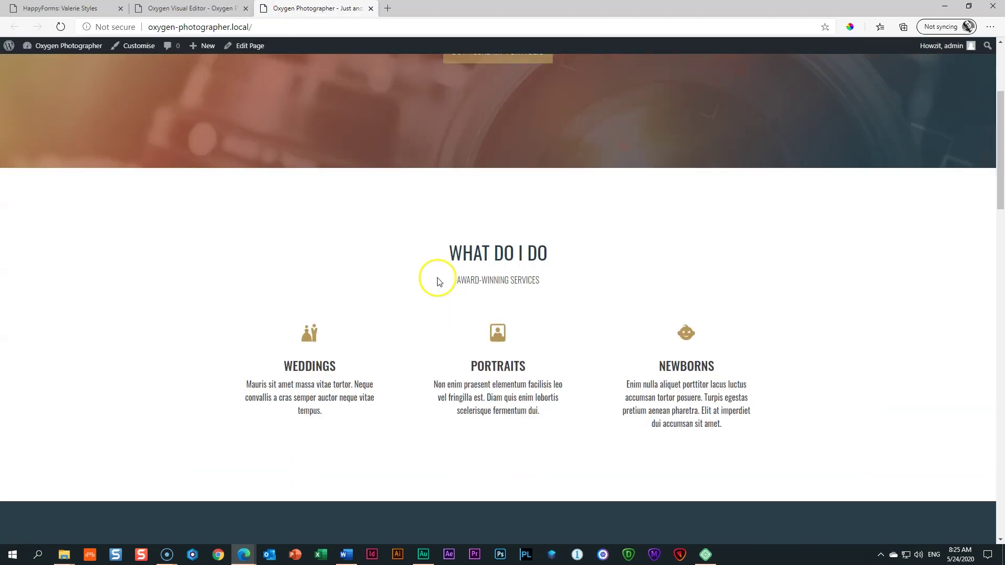
pyautogui.scroll(-2, 439, 280)
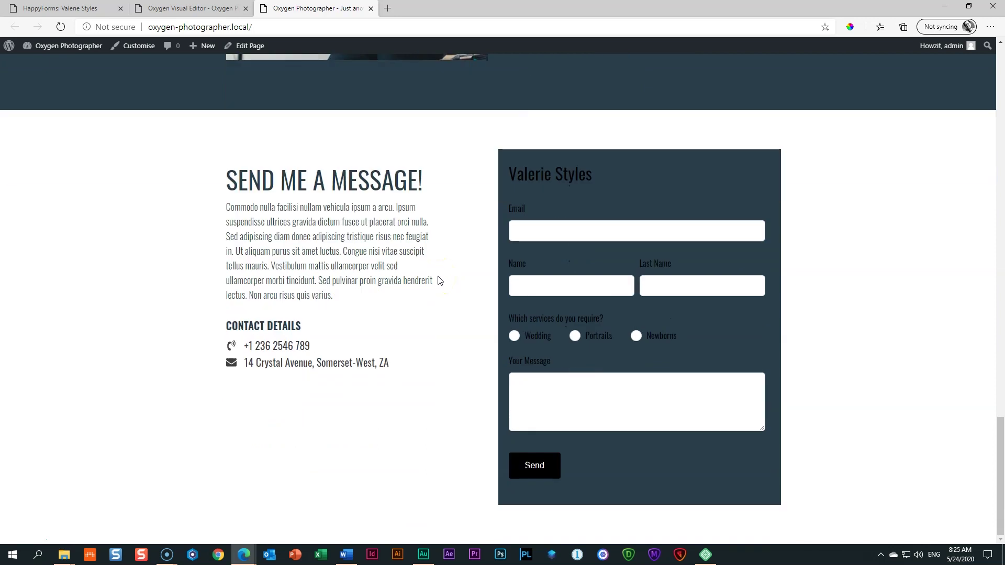
pyautogui.click(23, 6)
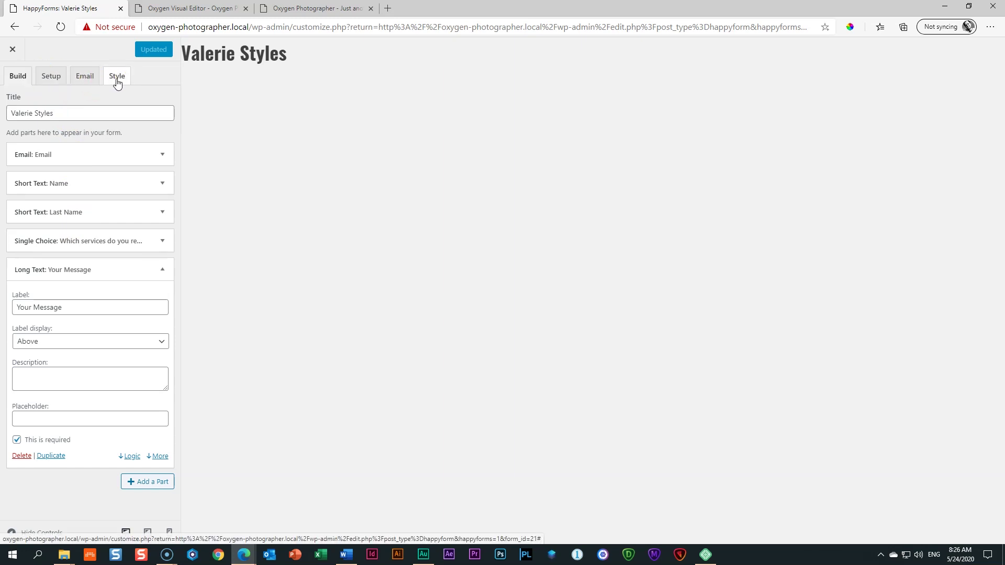
pyautogui.click(162, 271)
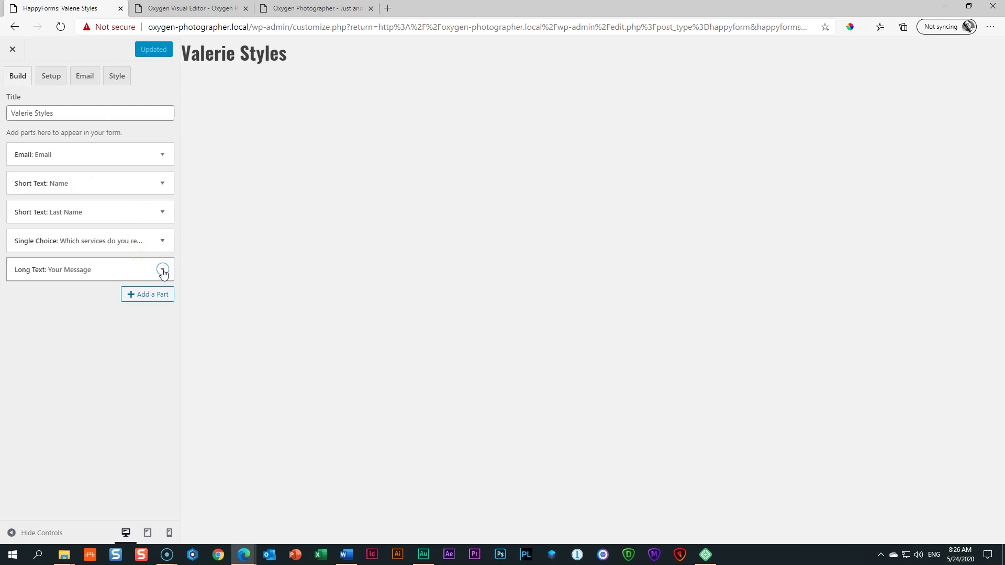
pyautogui.click(146, 296)
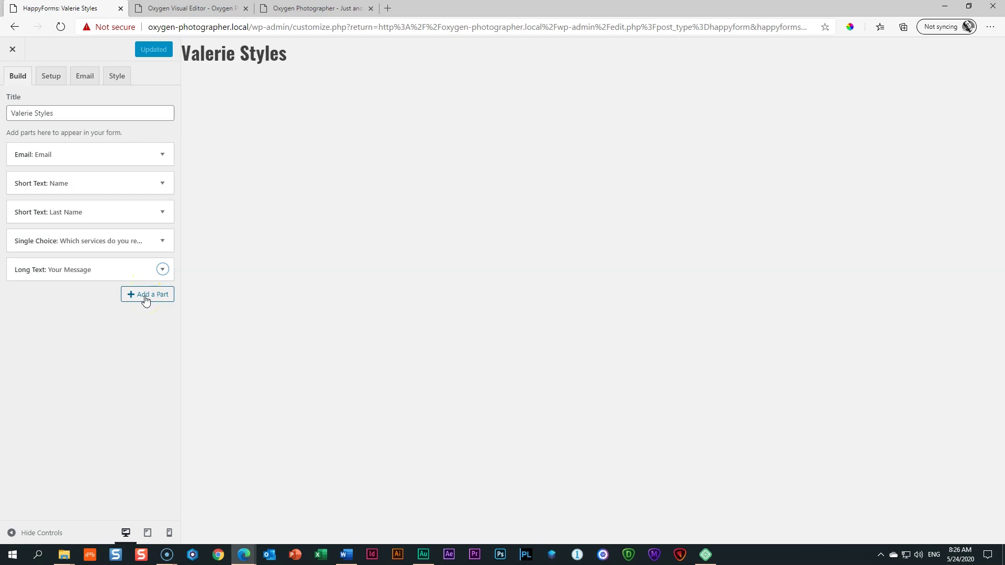
pyautogui.click(146, 298)
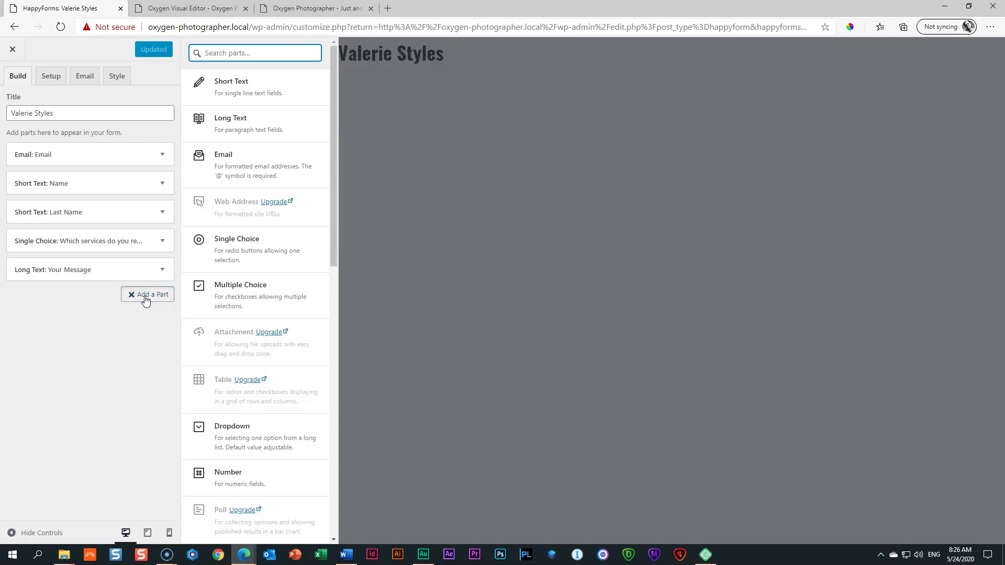
pyautogui.scroll(-7, 269, 285)
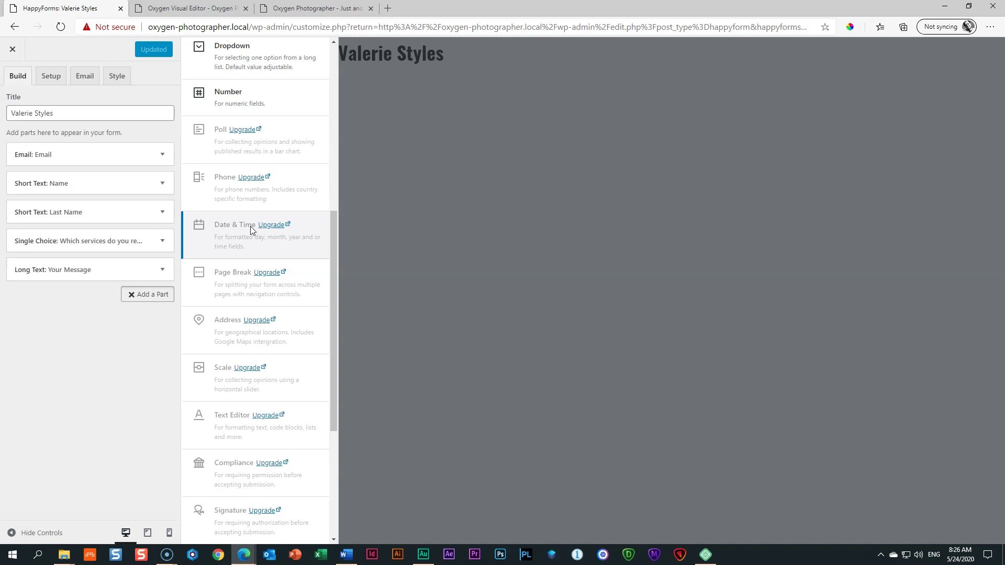
pyautogui.click(116, 79)
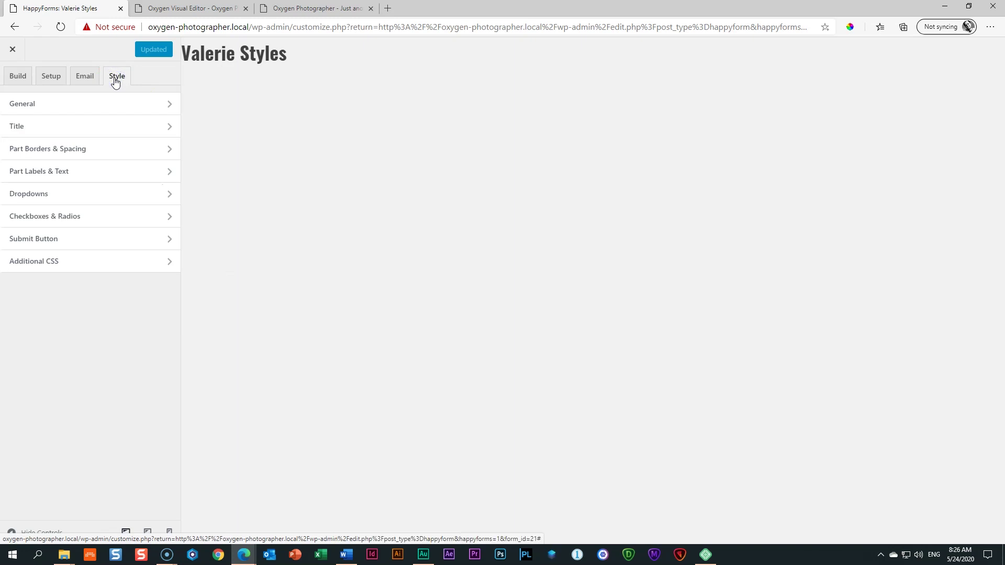
# Step: Hide the form title in the form's style settings
pyautogui.click(18, 127)
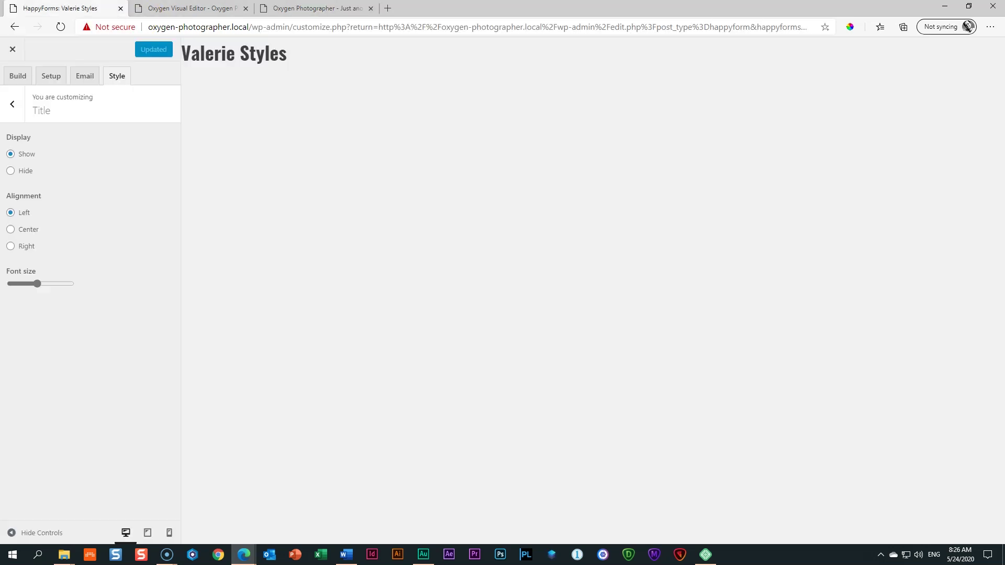
pyautogui.click(10, 171)
pyautogui.click(12, 104)
pyautogui.click(20, 131)
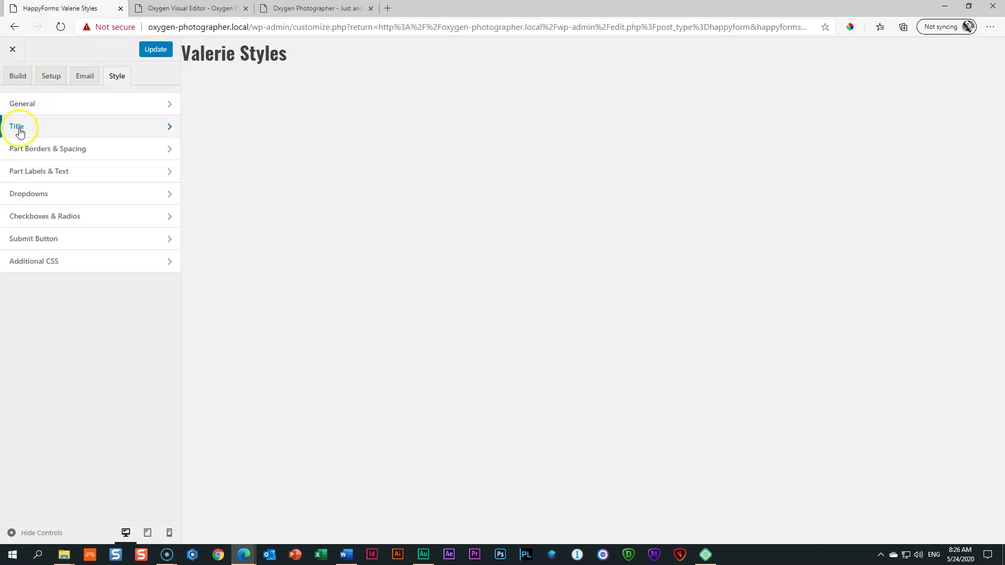
# Step: Set the form's primary colour to white
pyautogui.click(69, 109)
pyautogui.scroll(-2, 139, 255)
pyautogui.scroll(-2, 140, 255)
pyautogui.click(15, 281)
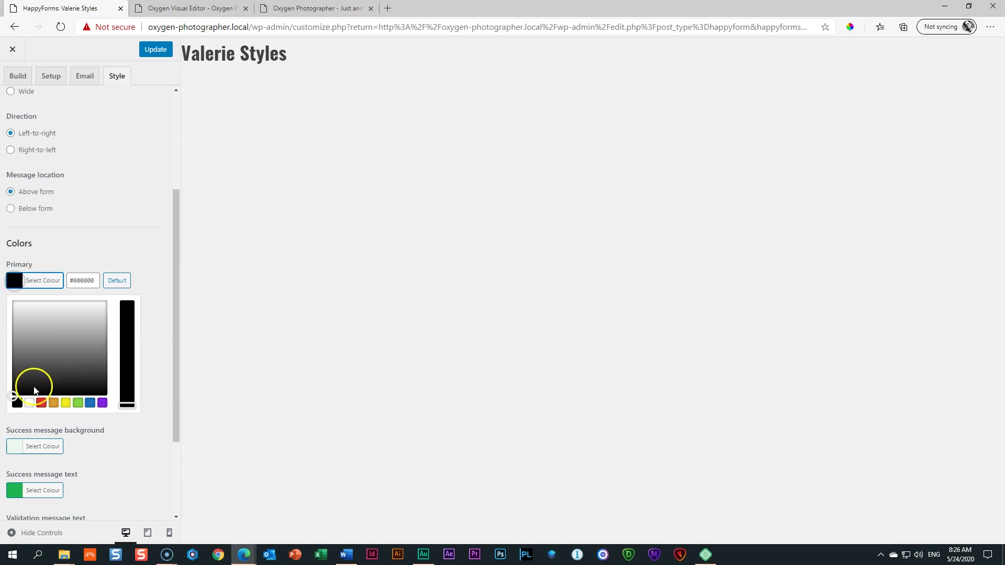
pyautogui.click(29, 403)
pyautogui.scroll(4, 146, 250)
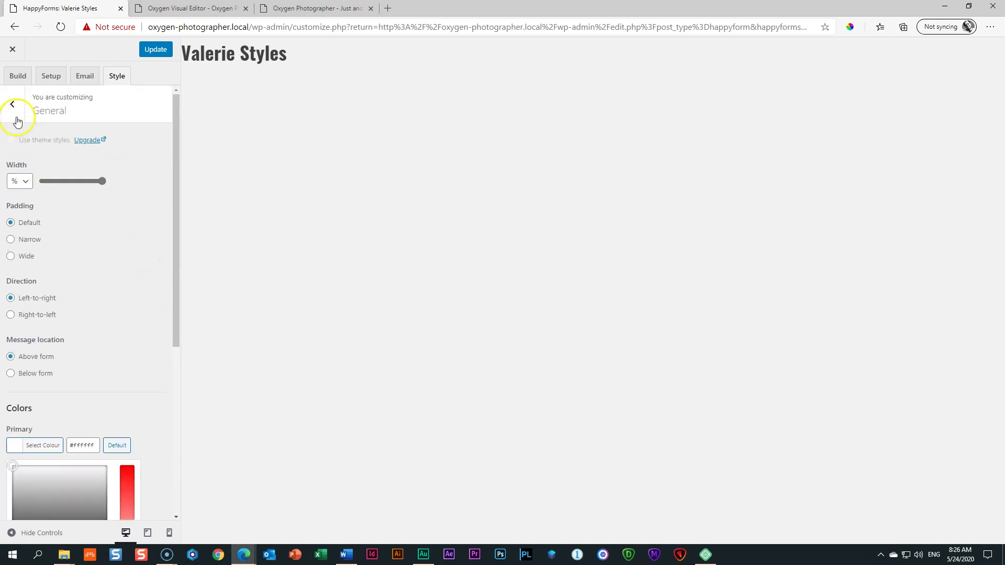
pyautogui.click(13, 110)
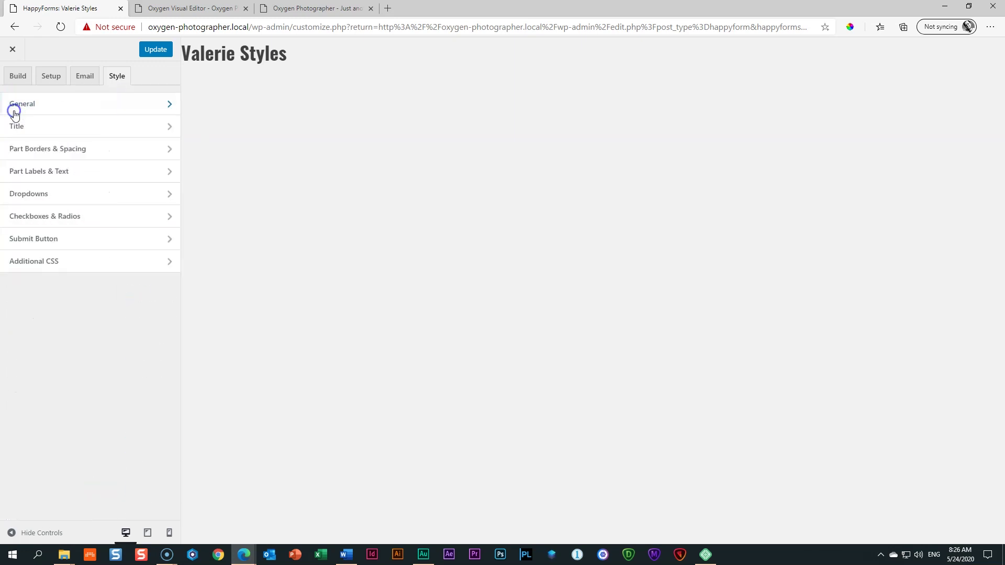
# Step: Make the part label titles and entered field values white
pyautogui.click(36, 172)
pyautogui.scroll(-4, 111, 224)
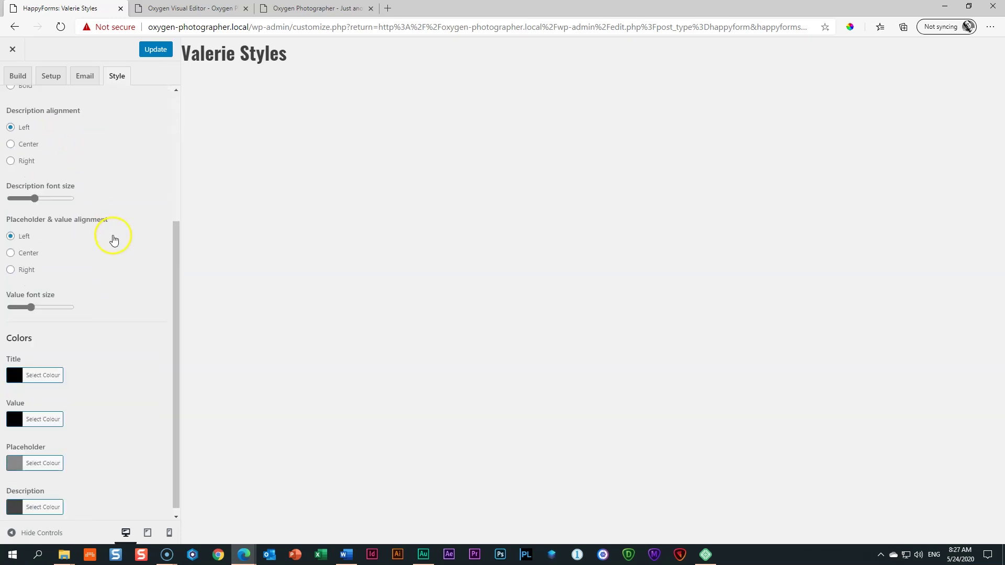
pyautogui.click(17, 368)
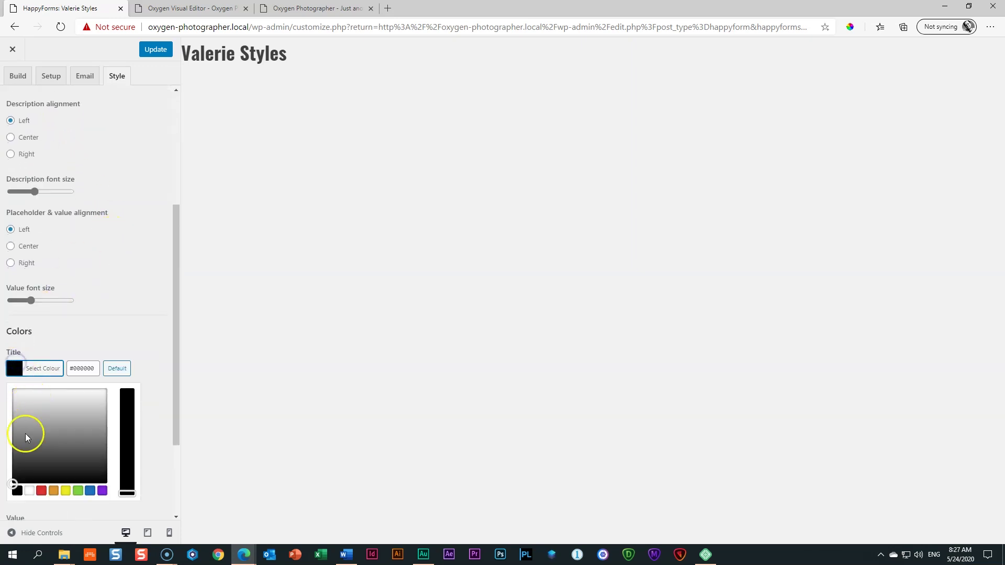
pyautogui.click(29, 490)
pyautogui.click(160, 337)
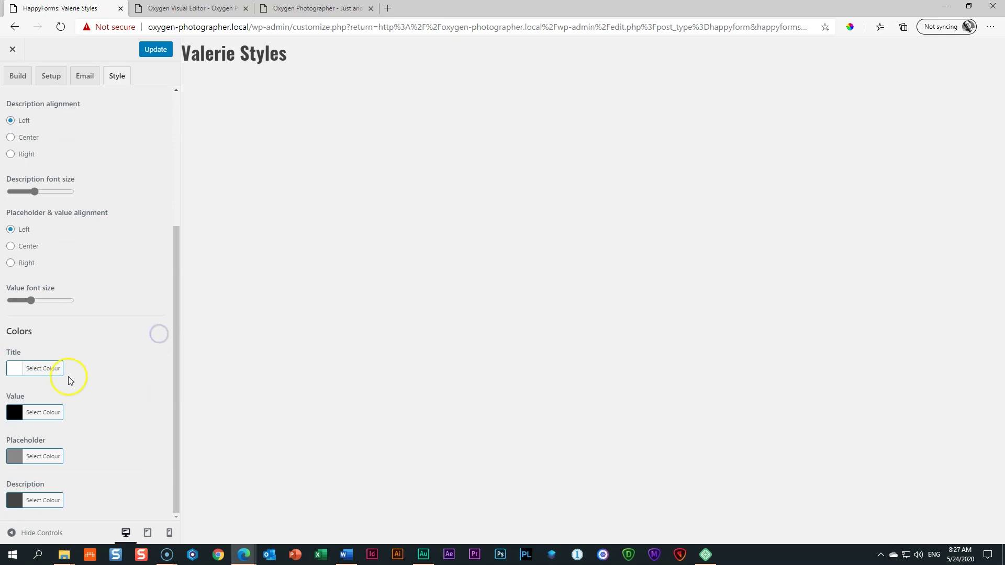
pyautogui.click(16, 413)
pyautogui.scroll(-2, 46, 444)
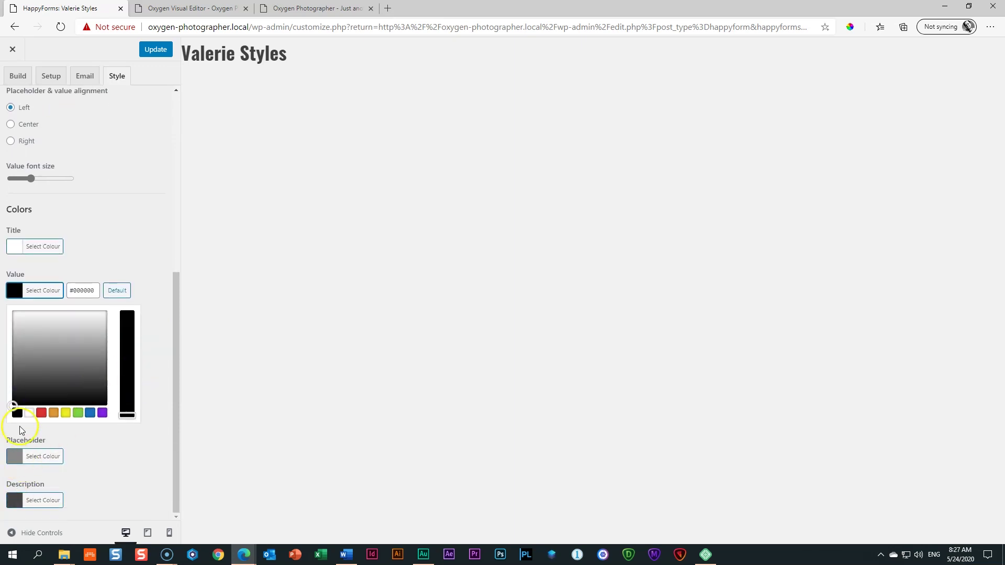
pyautogui.click(29, 413)
pyautogui.click(152, 293)
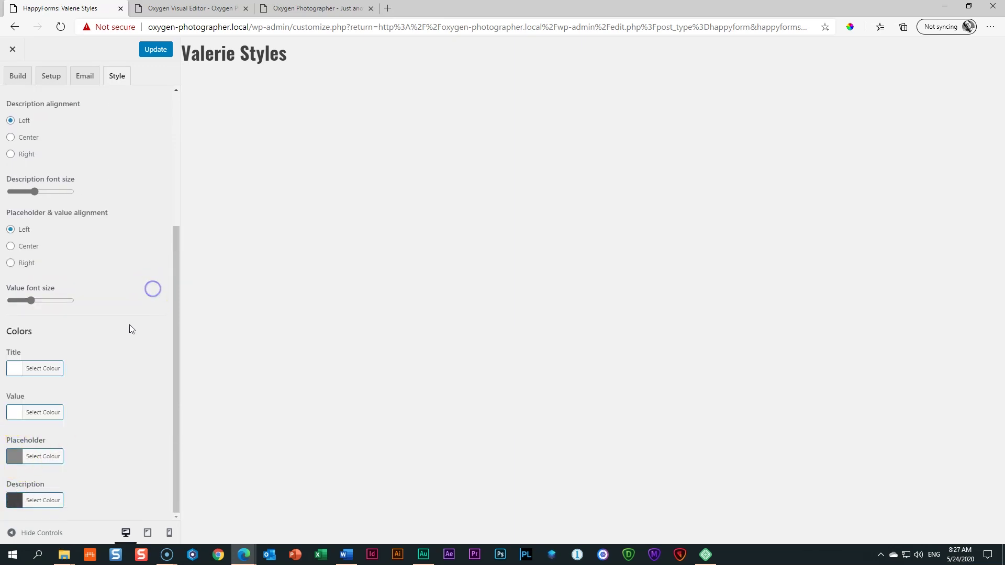
# Step: Update the form to save the style changes and go to the live site
pyautogui.scroll(5, 102, 304)
pyautogui.click(152, 52)
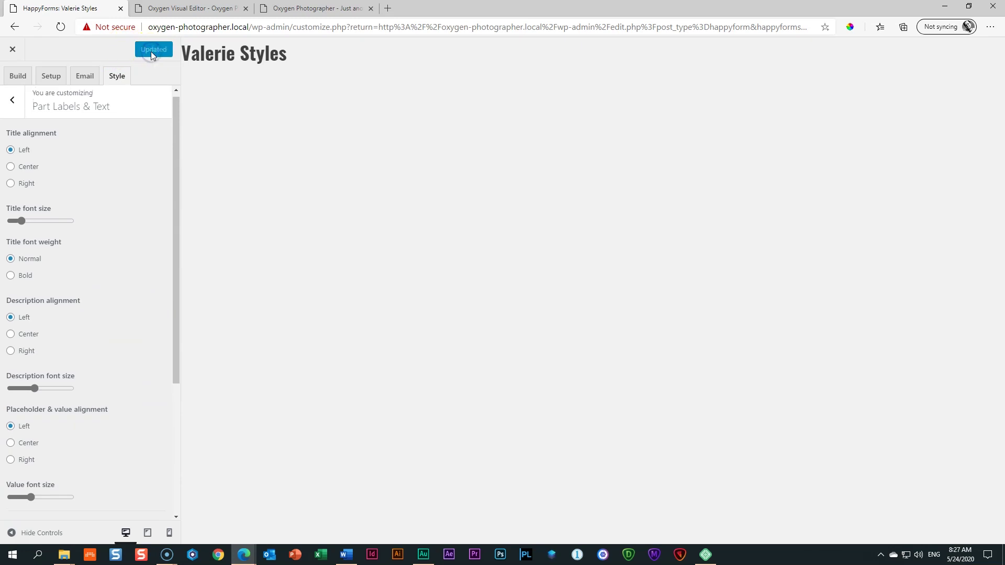
pyautogui.click(293, 9)
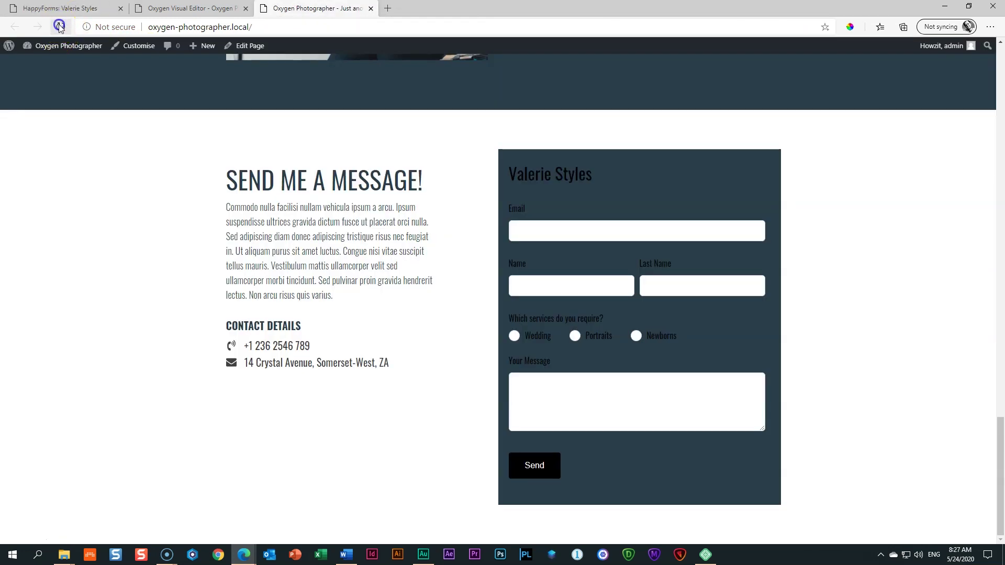
# Step: Reload the live contact form, check colour B79858 in the Word Colour Palette, and return to HappyForms
pyautogui.click(60, 27)
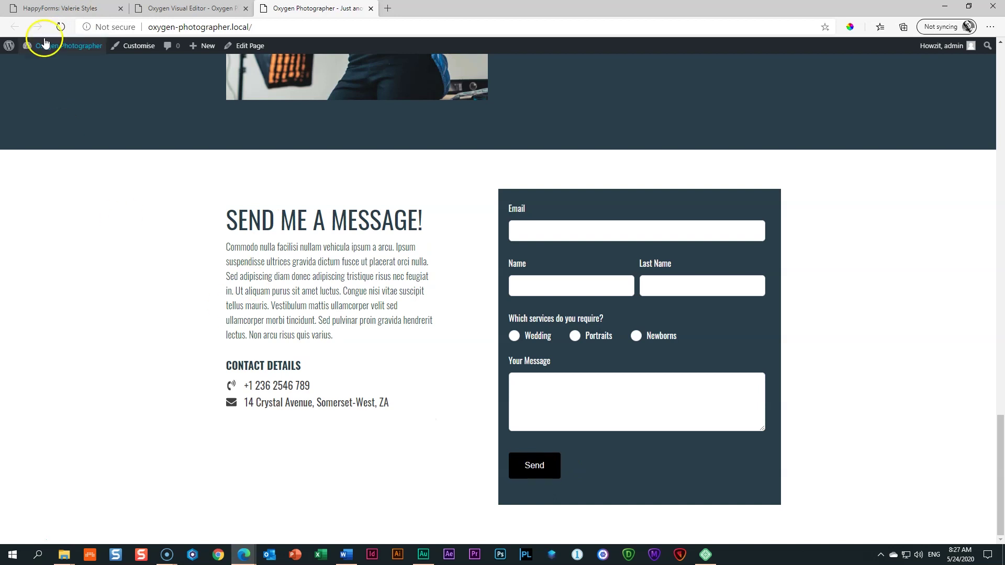
pyautogui.click(345, 554)
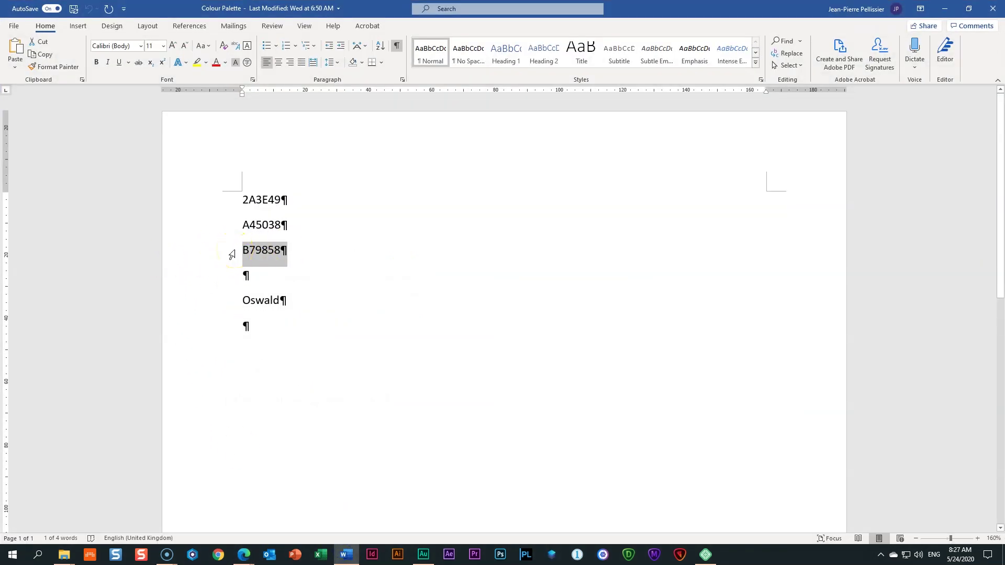
pyautogui.click(244, 555)
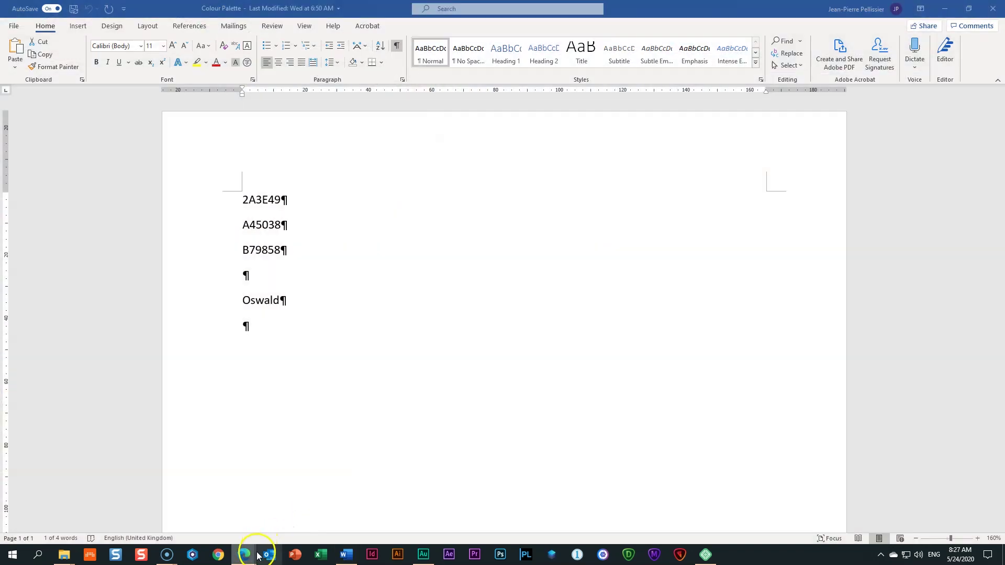
pyautogui.click(242, 554)
pyautogui.click(203, 525)
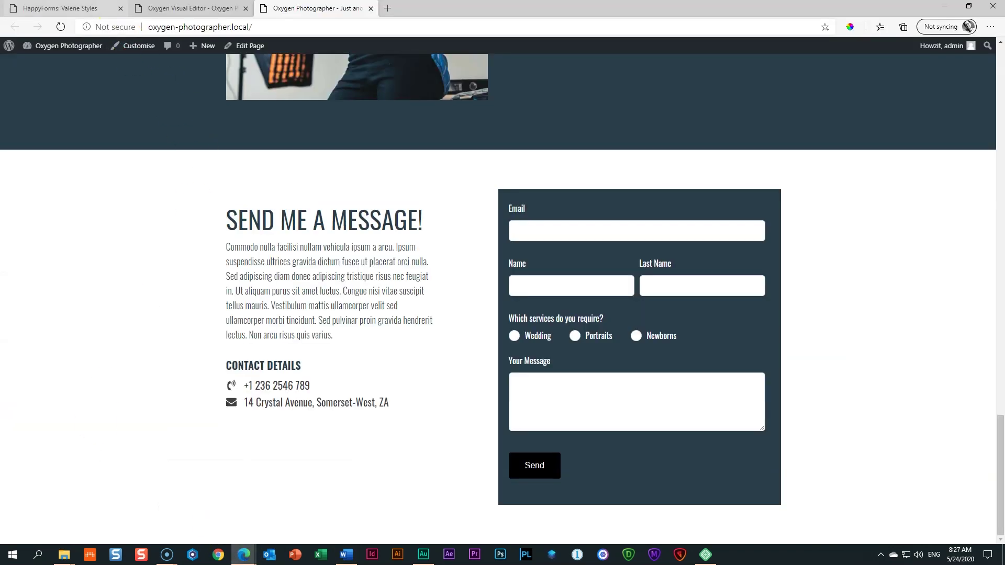
pyautogui.click(107, 8)
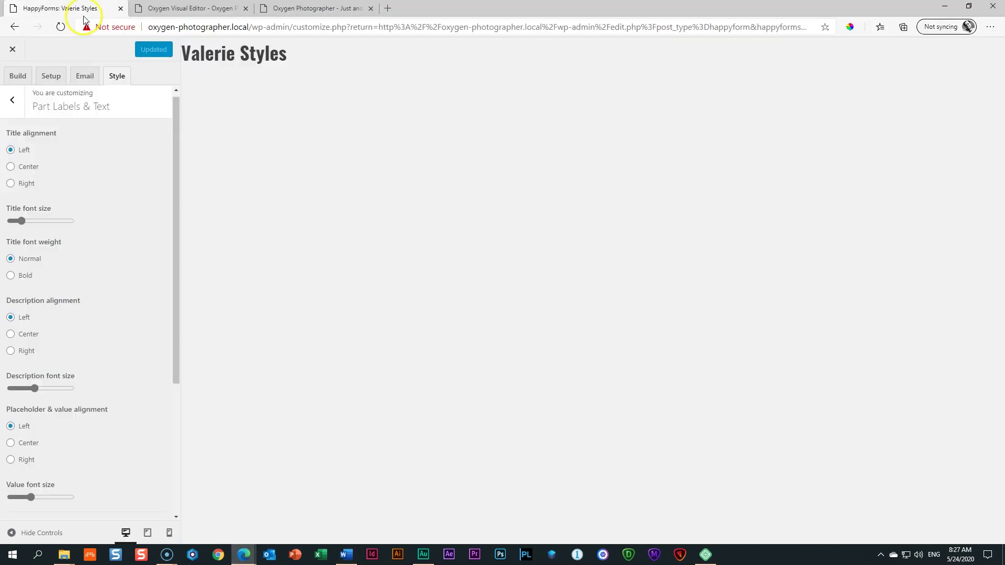
# Step: Set the Submit Button's Background and Background on focus to #b79858
pyautogui.click(13, 100)
pyautogui.click(18, 238)
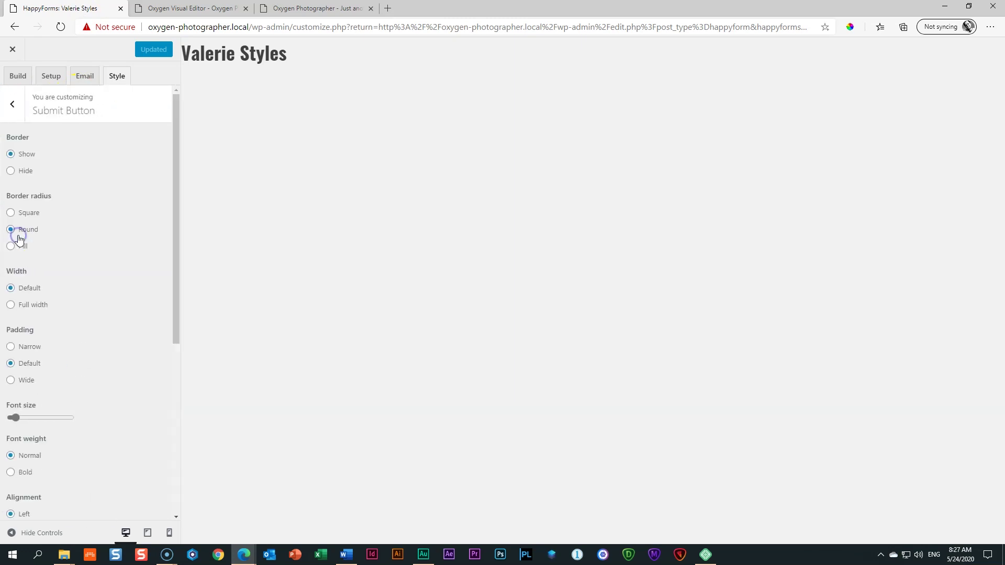
pyautogui.scroll(-5, 117, 254)
pyautogui.click(13, 327)
pyautogui.doubleClick(84, 323)
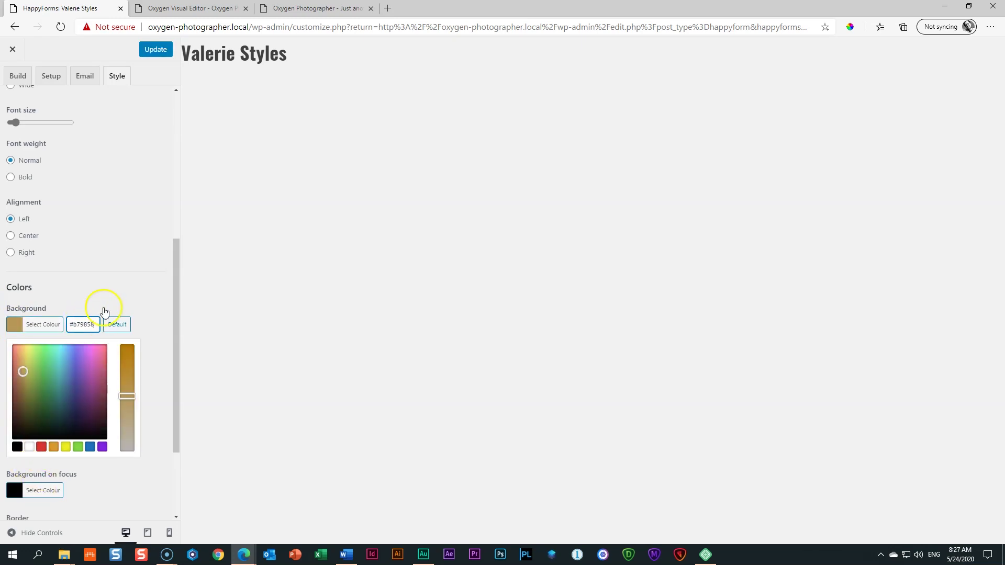
pyautogui.click(115, 290)
pyautogui.click(15, 370)
pyautogui.doubleClick(87, 369)
pyautogui.click(123, 328)
# Step: Update the form and reload the live site to see the tan button
pyautogui.click(152, 50)
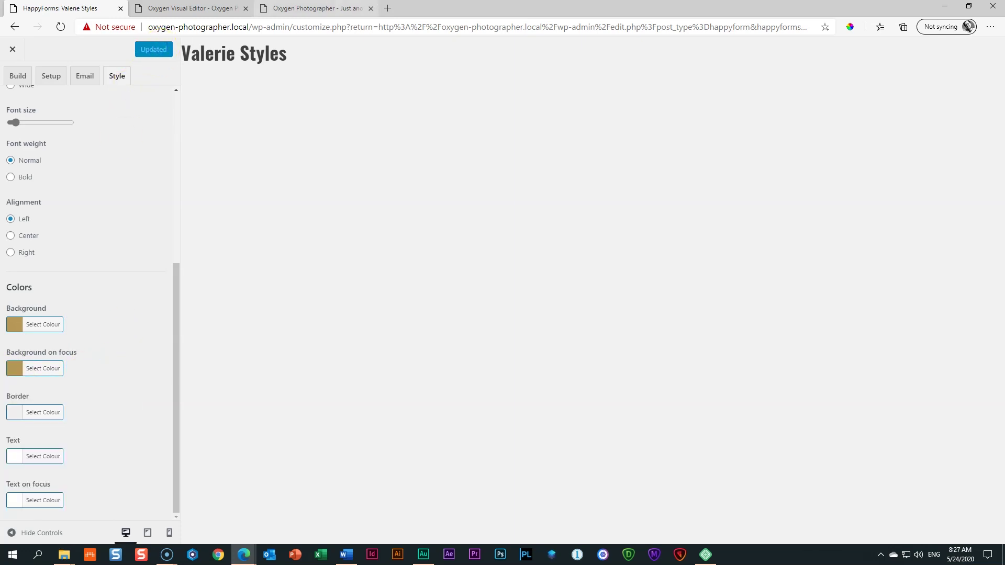
pyautogui.click(314, 9)
pyautogui.click(62, 26)
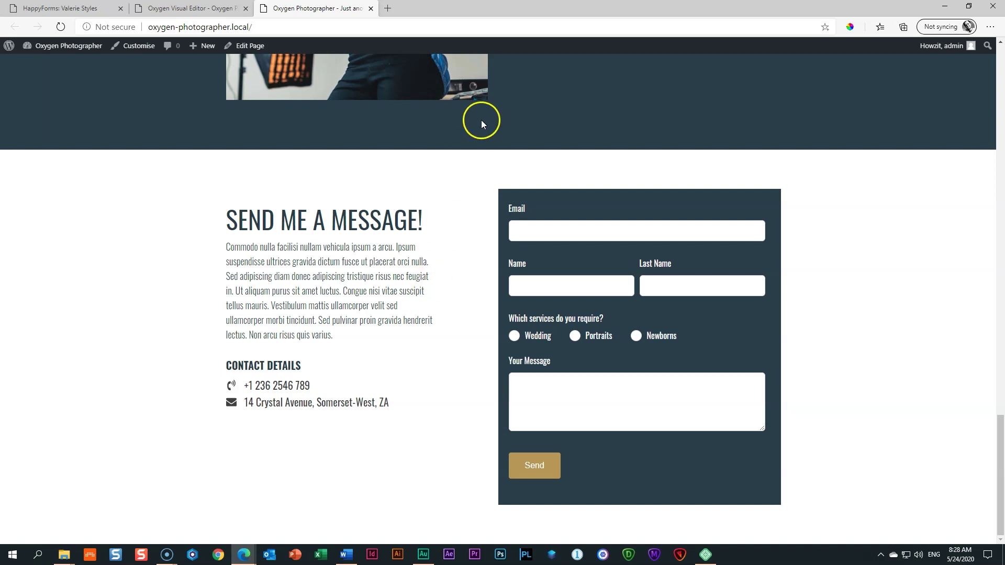
# Step: Close the live site, save the page and reload the builder
pyautogui.click(370, 8)
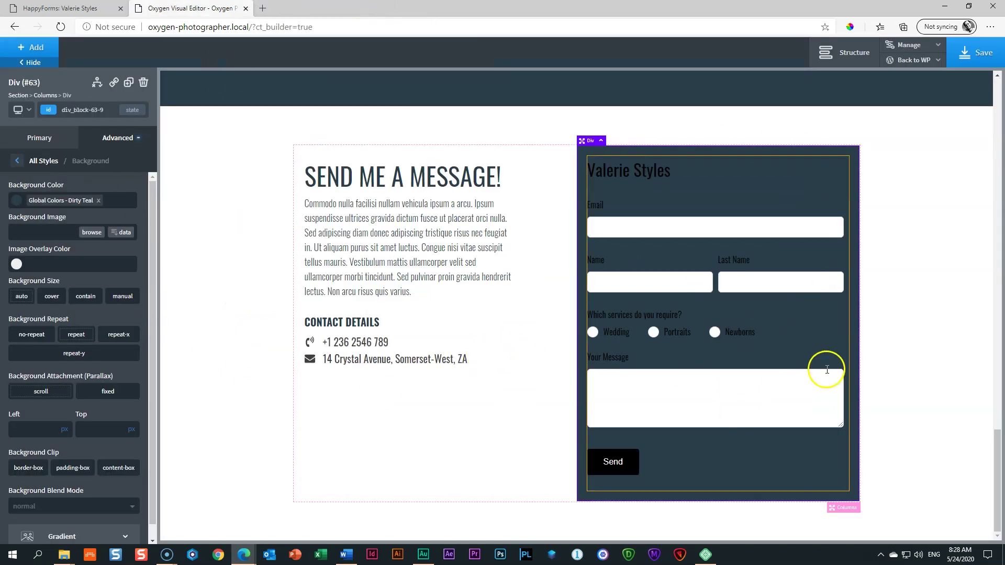
pyautogui.click(969, 62)
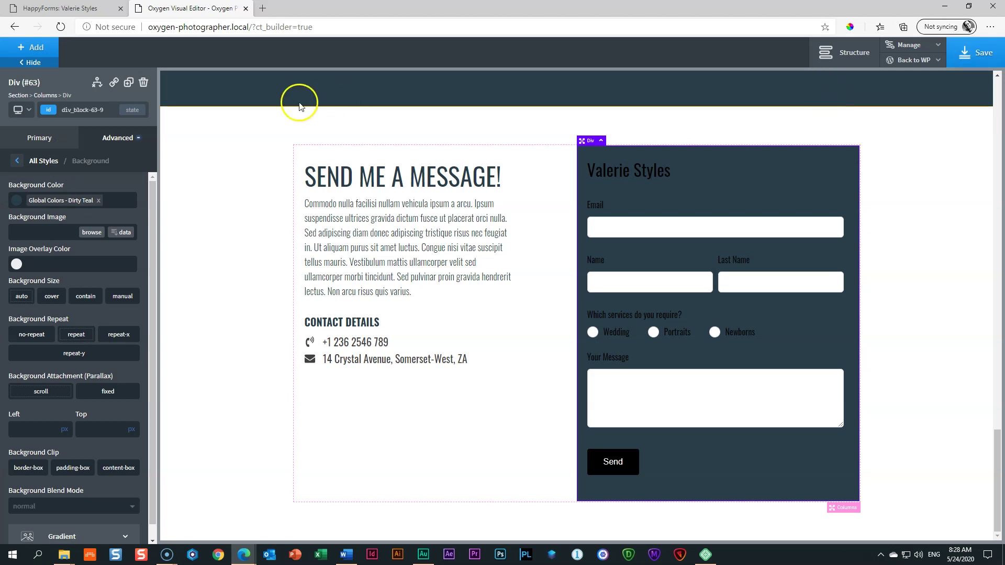
pyautogui.click(61, 26)
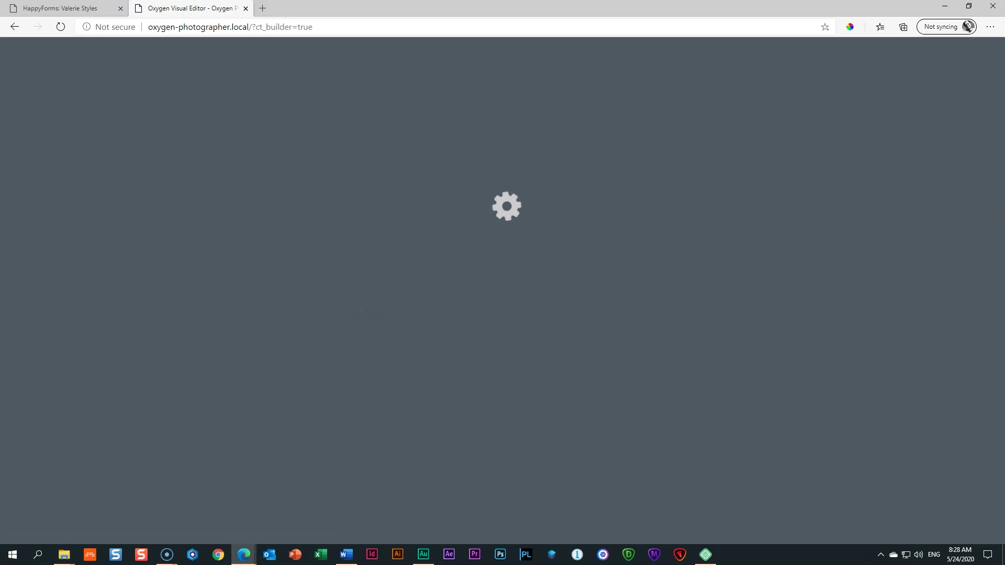
pyautogui.scroll(-20, 588, 337)
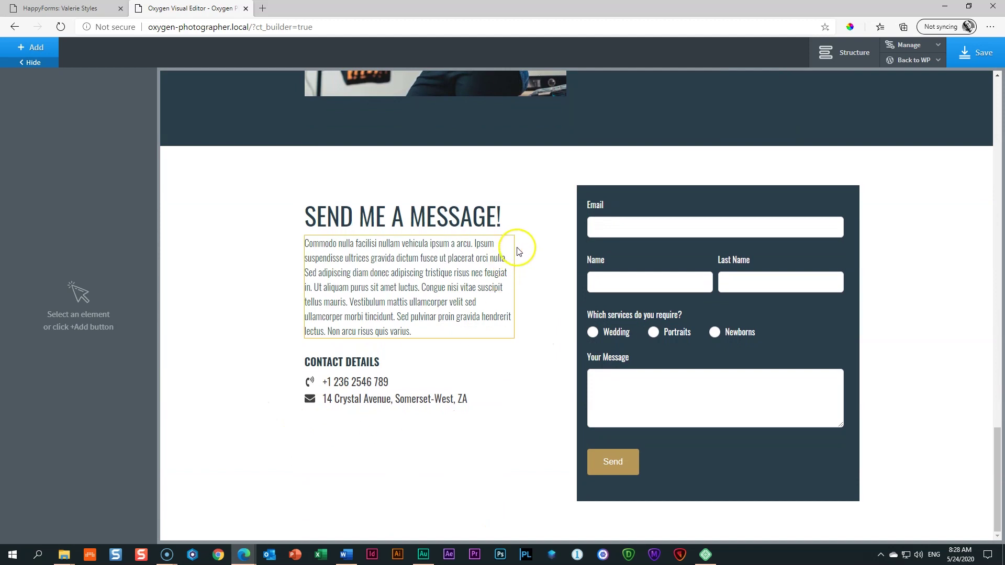
# Step: Stack the Send Me a Message column vertically with middle vertical alignment
pyautogui.click(552, 199)
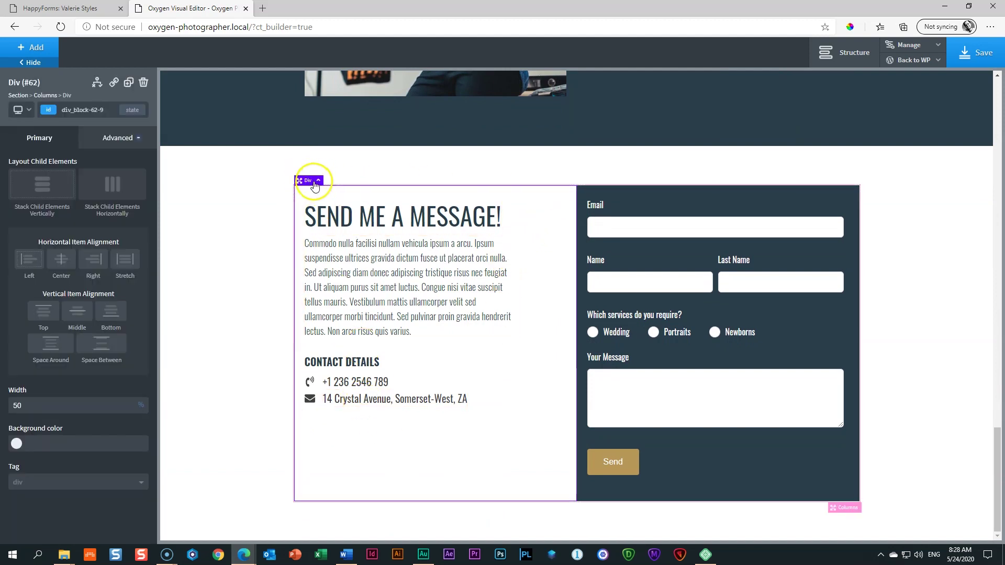
pyautogui.click(47, 184)
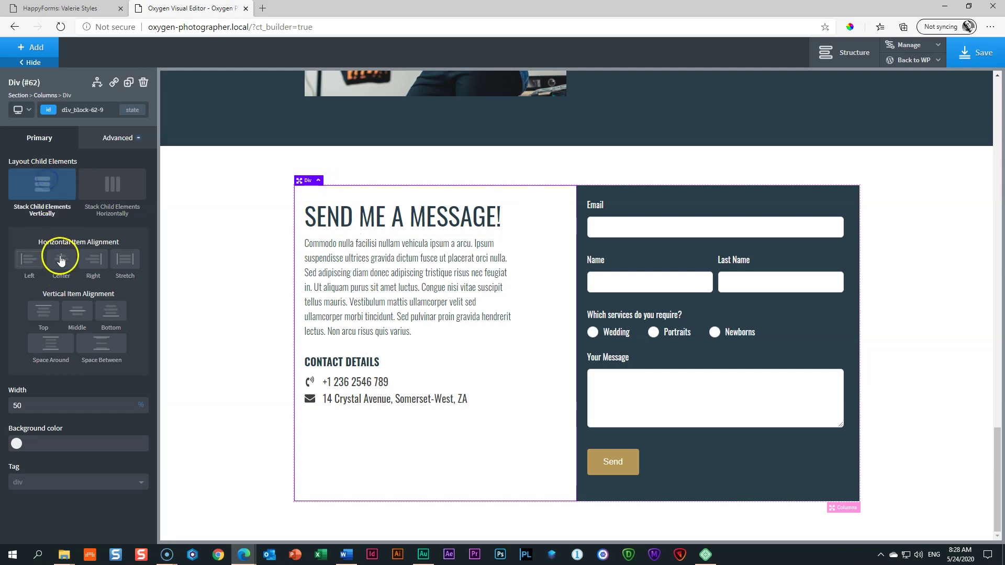
pyautogui.click(76, 313)
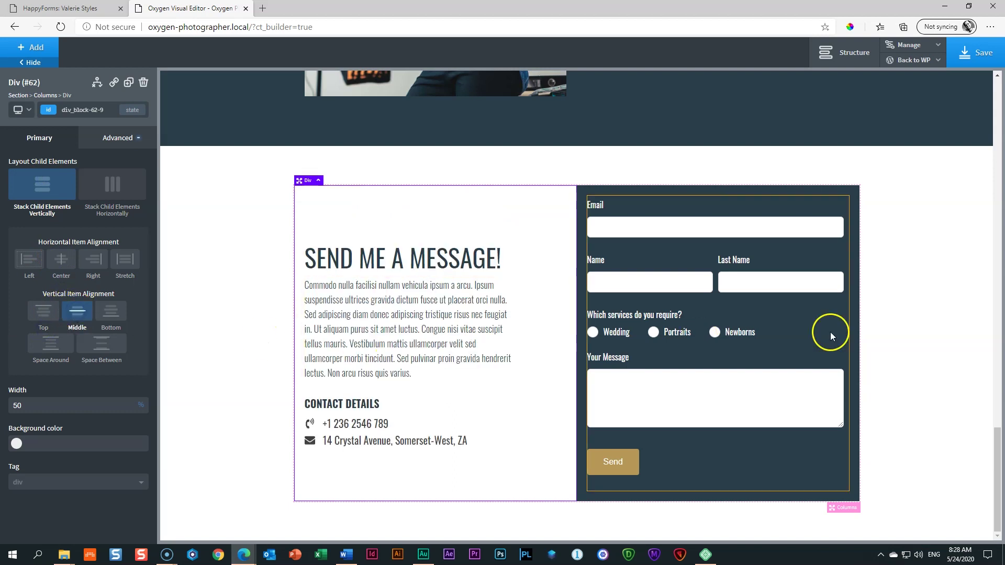
# Step: Set the contact section's top padding to 100 and save the page
pyautogui.click(930, 348)
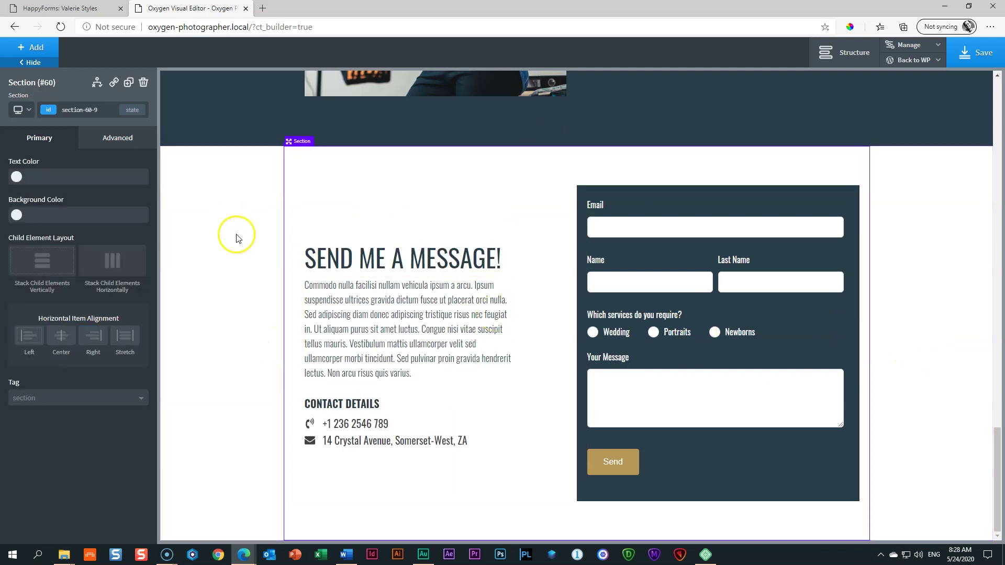
pyautogui.click(129, 145)
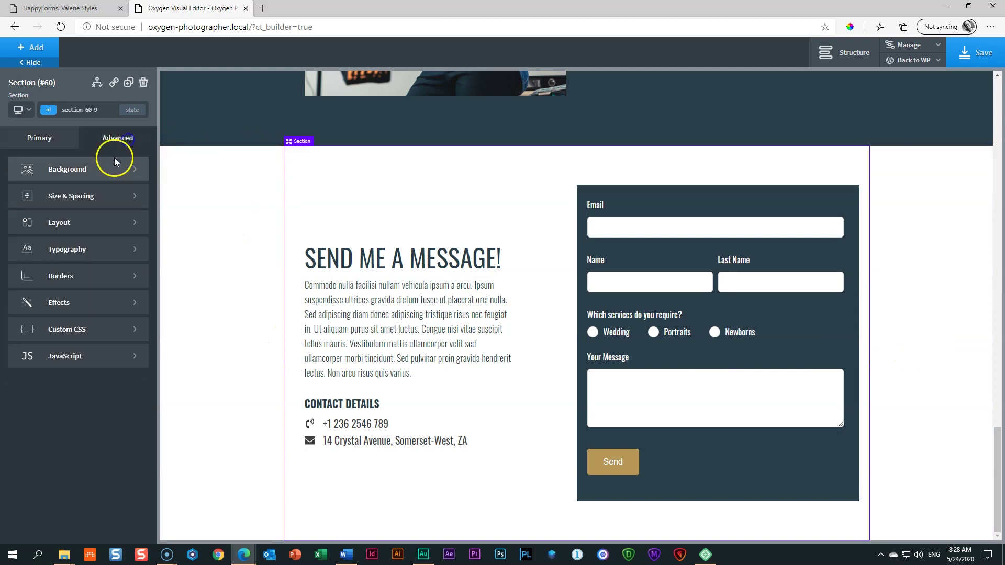
pyautogui.click(79, 195)
pyautogui.doubleClick(74, 197)
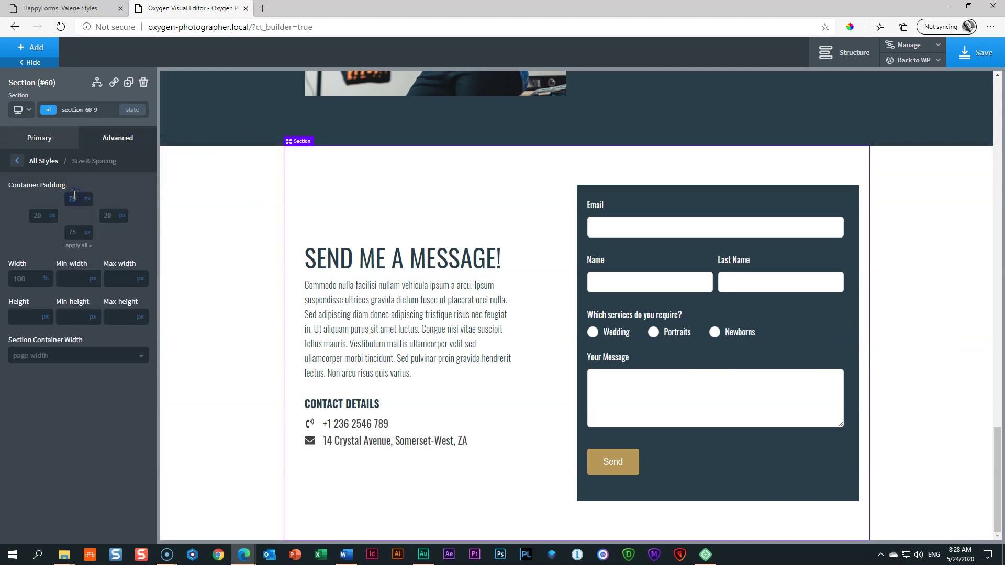
pyautogui.write('100')
pyautogui.click(198, 222)
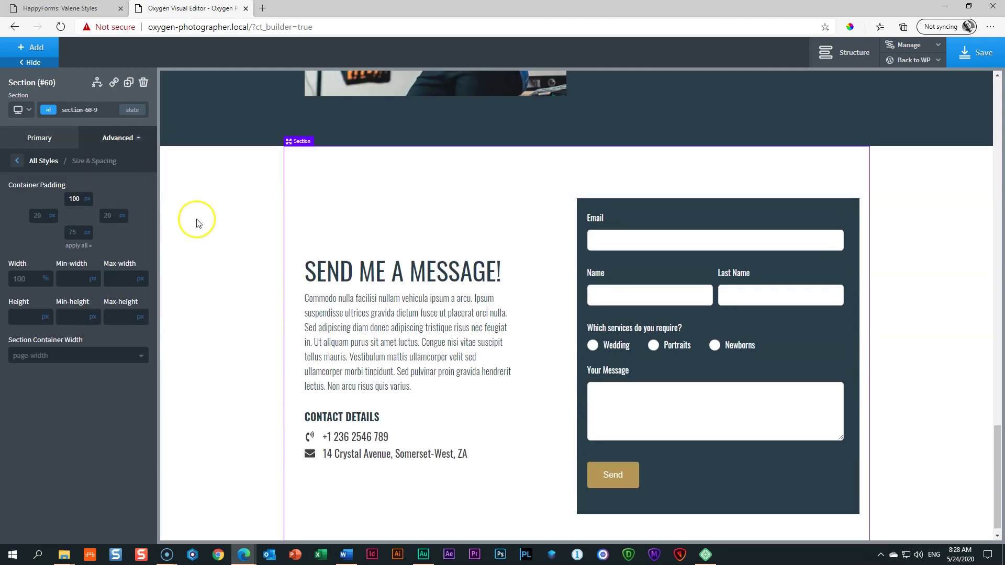
pyautogui.click(192, 224)
pyautogui.scroll(-2, 959, 338)
pyautogui.click(973, 60)
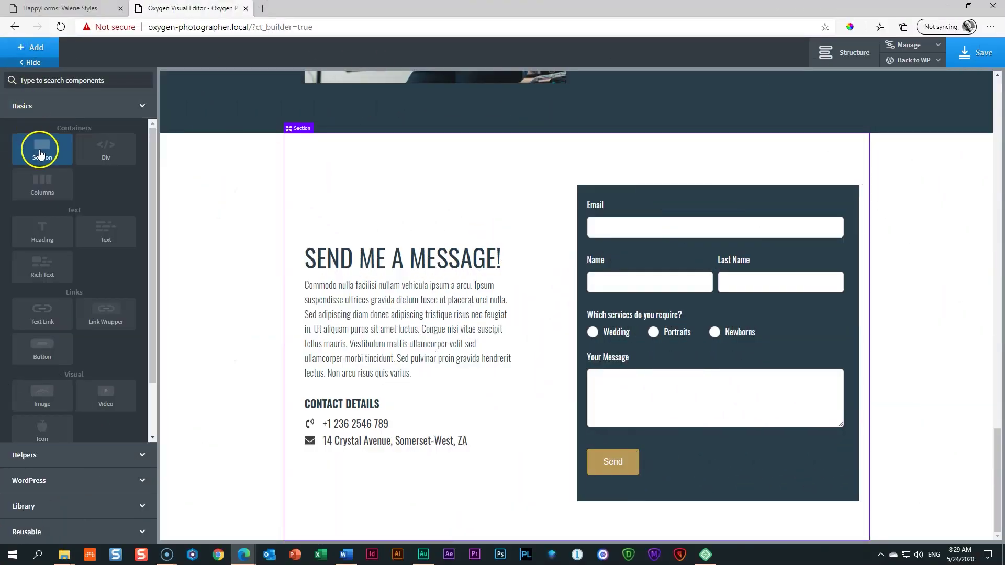
# Step: Add a new section below the contact section with the camera lens photo as background
pyautogui.click(39, 152)
pyautogui.scroll(-2, 204, 310)
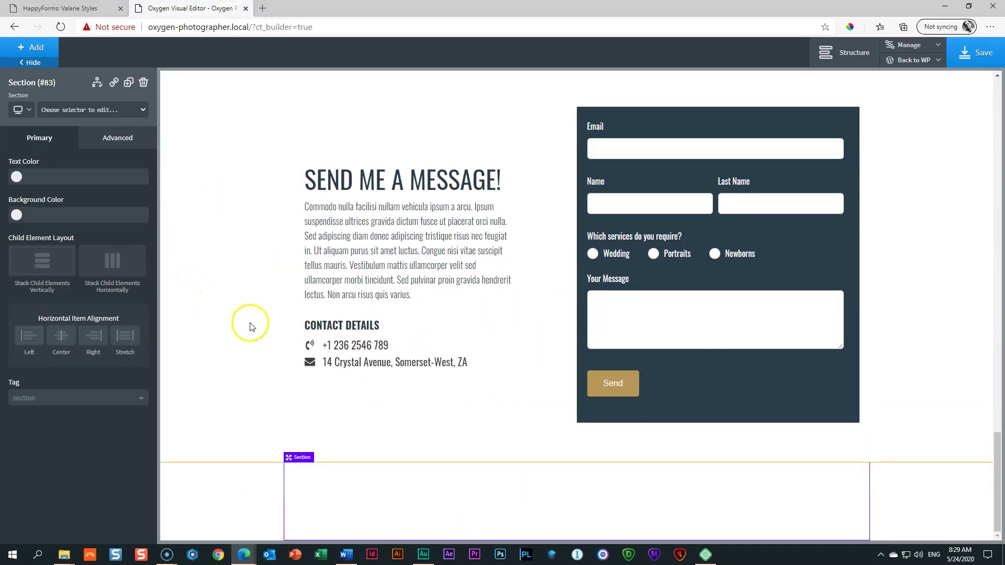
pyautogui.click(125, 143)
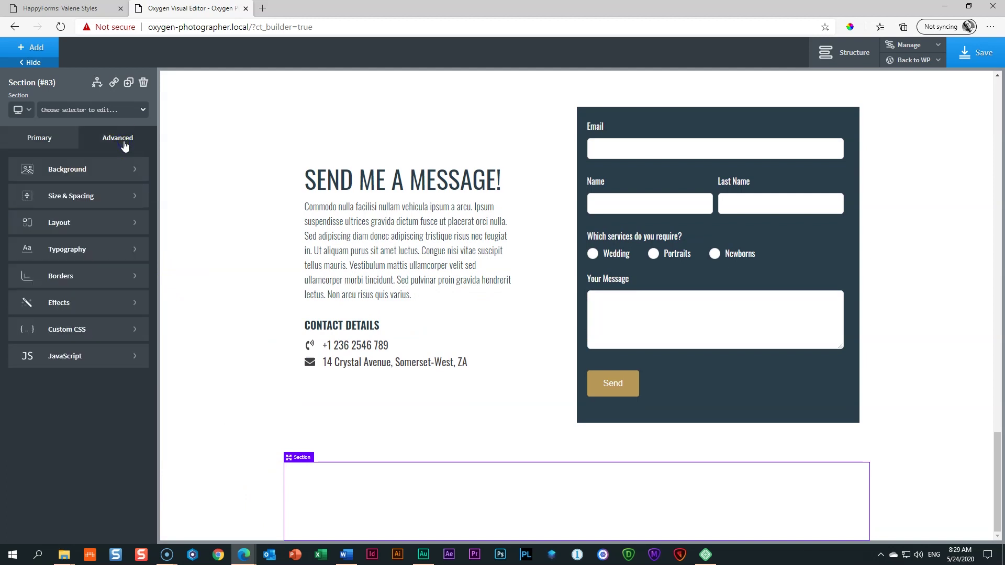
pyautogui.click(121, 139)
pyautogui.click(64, 171)
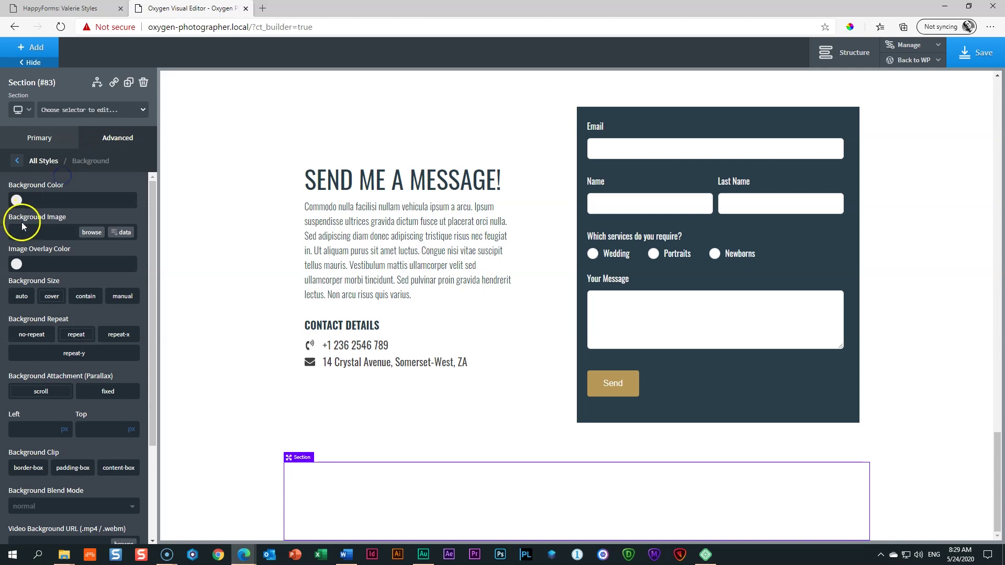
pyautogui.click(93, 233)
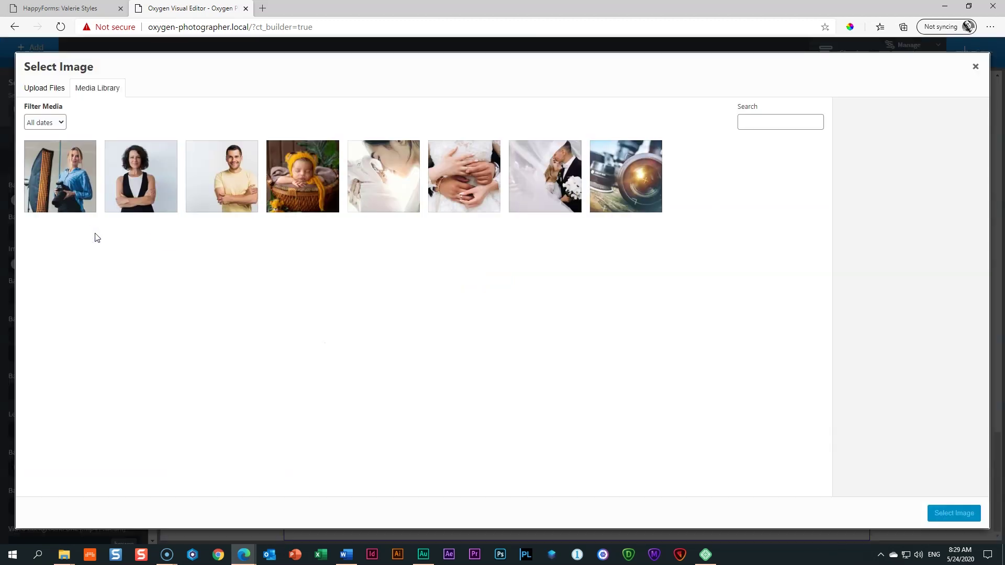
pyautogui.click(643, 167)
pyautogui.click(956, 514)
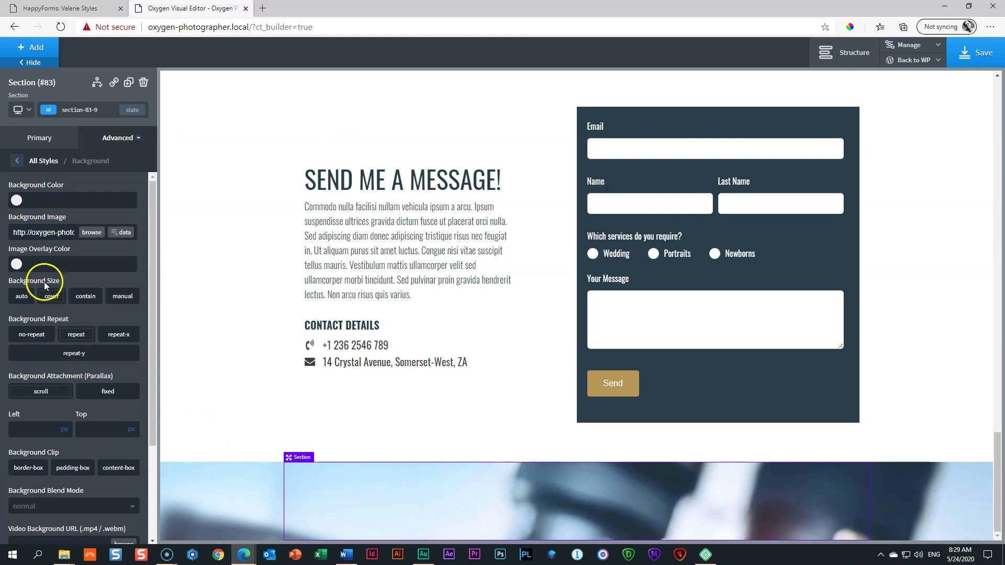
# Step: Tint the image overlay Dirty Teal at partial opacity, rgba(42,62,73,0.79)
pyautogui.click(16, 265)
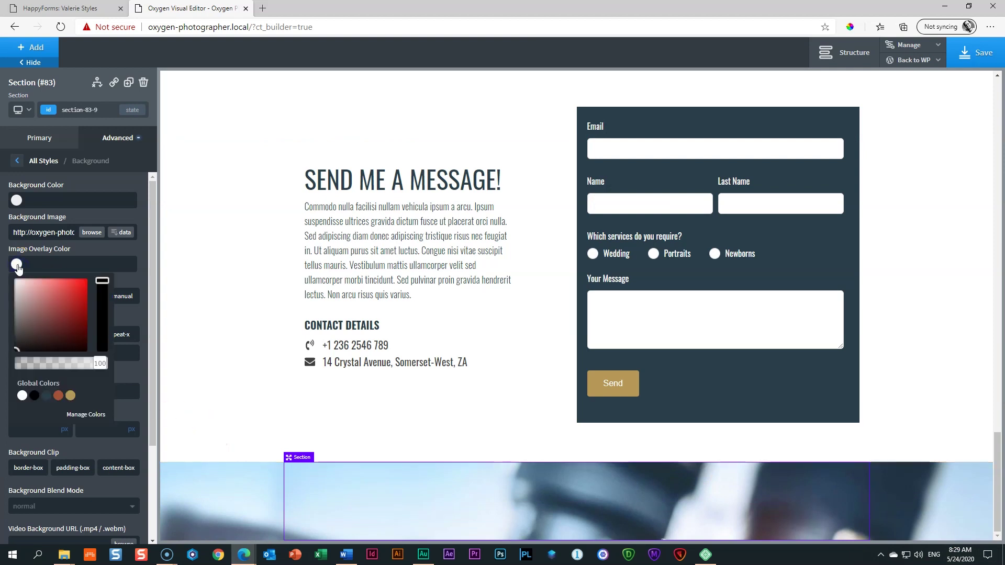
pyautogui.click(46, 395)
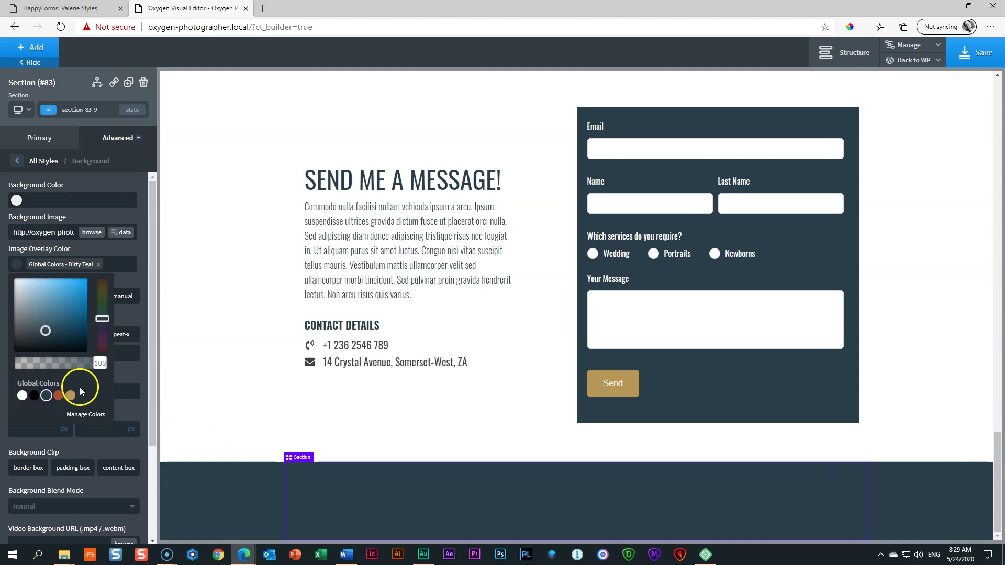
pyautogui.moveTo(94, 364); pyautogui.dragTo(78, 370)
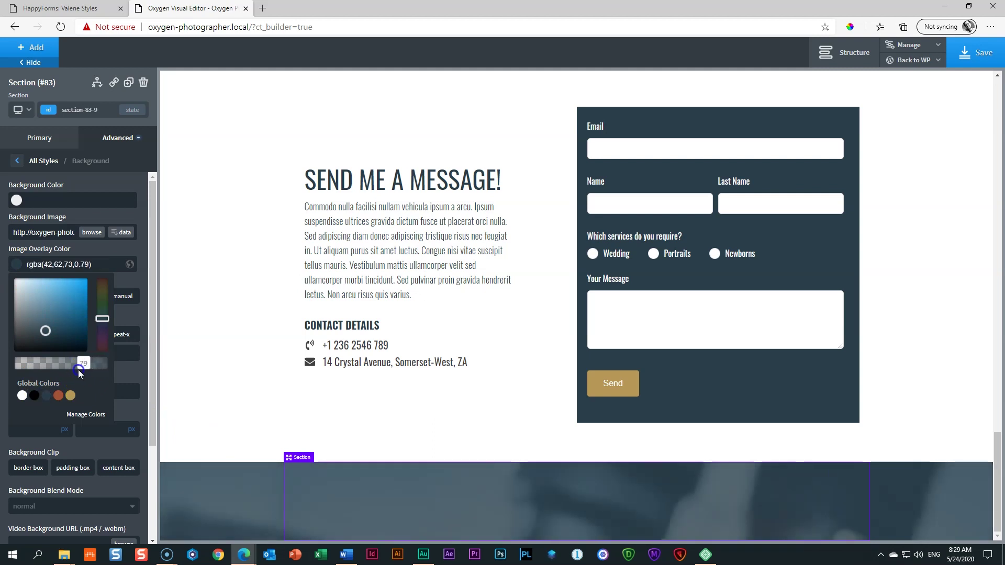
pyautogui.click(484, 514)
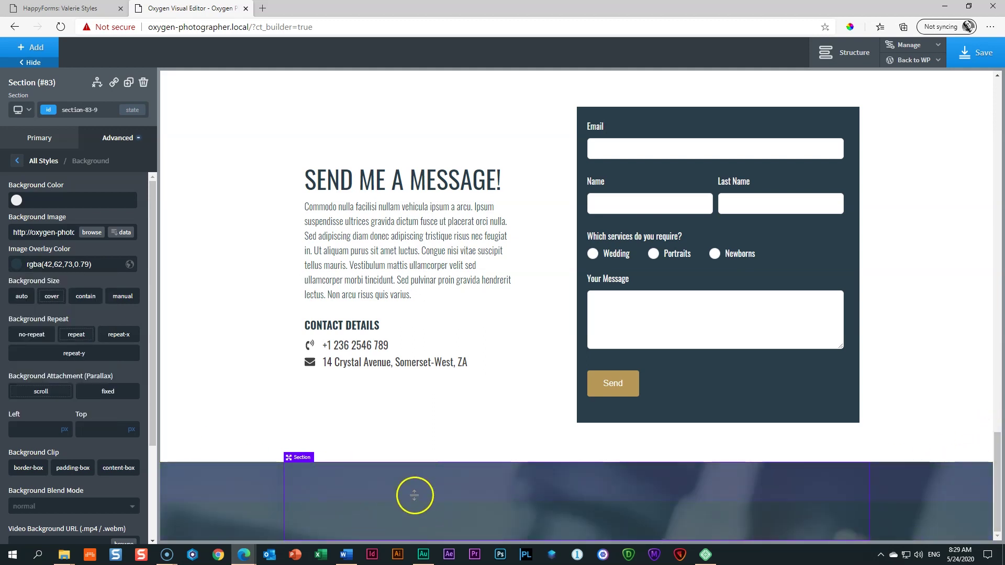
pyautogui.click(34, 50)
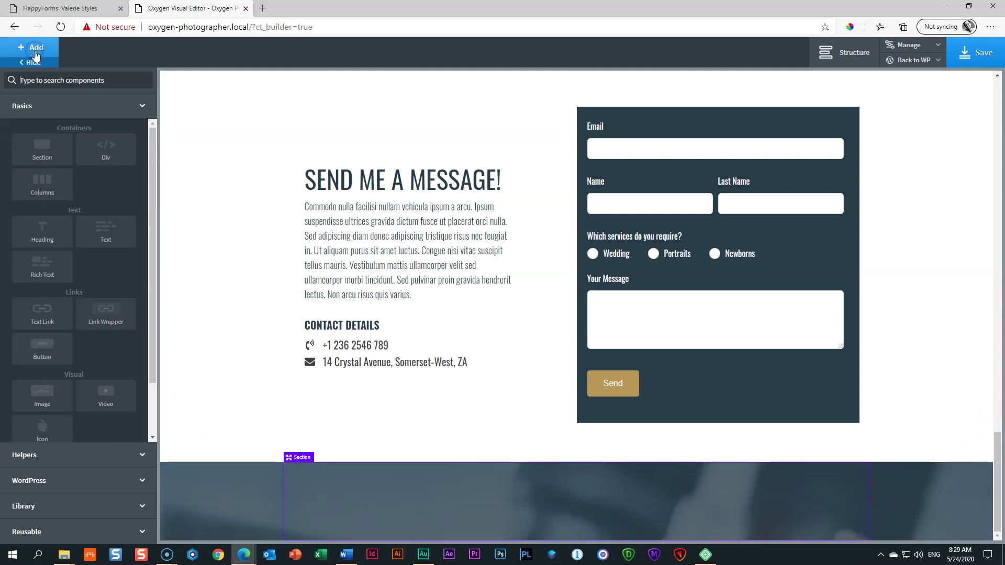
pyautogui.scroll(-1, 57, 387)
# Step: Add a Font Awesome camera-retro icon and colour it Global White
pyautogui.click(55, 371)
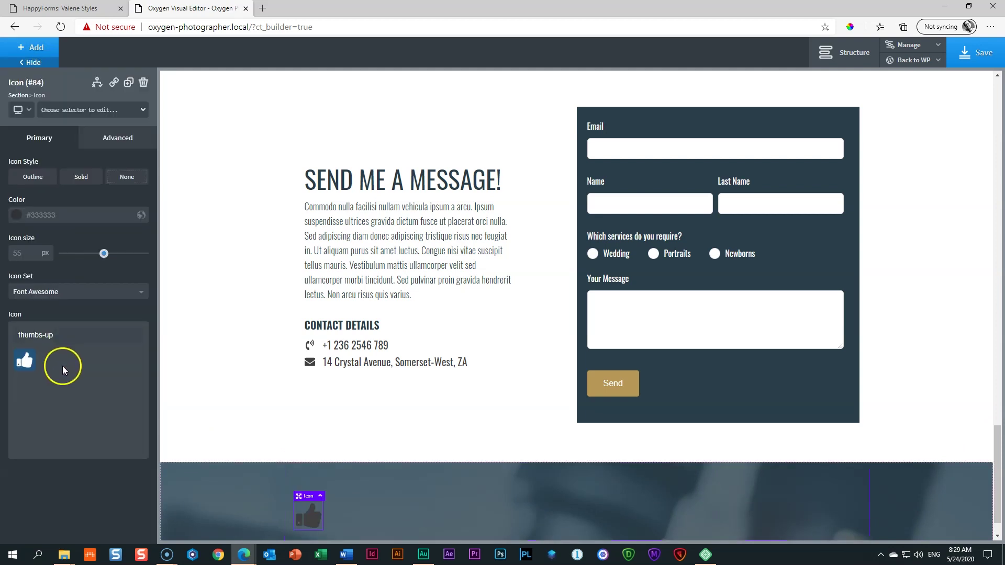
pyautogui.moveTo(67, 336); pyautogui.dragTo(14, 343)
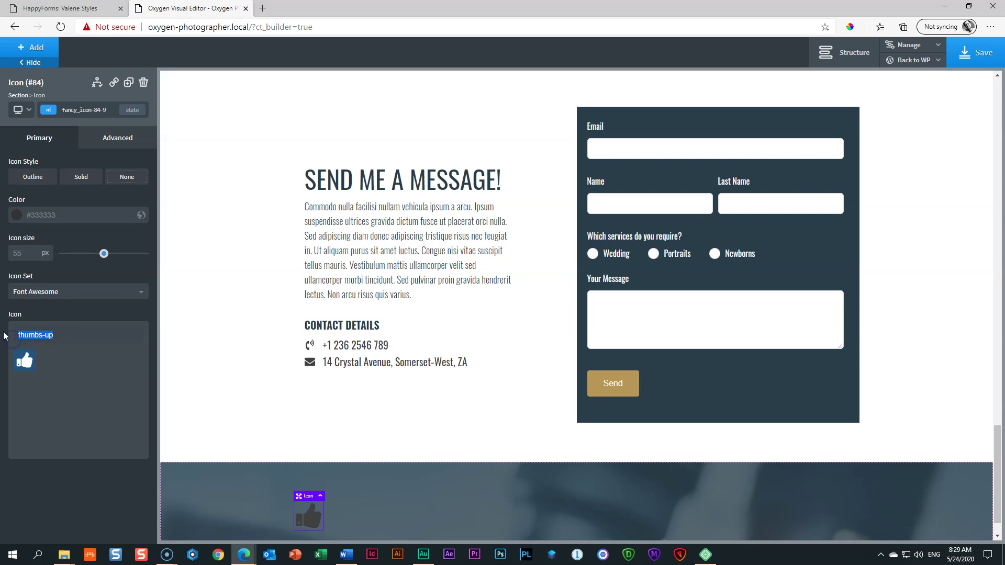
pyautogui.press('BackSpace')
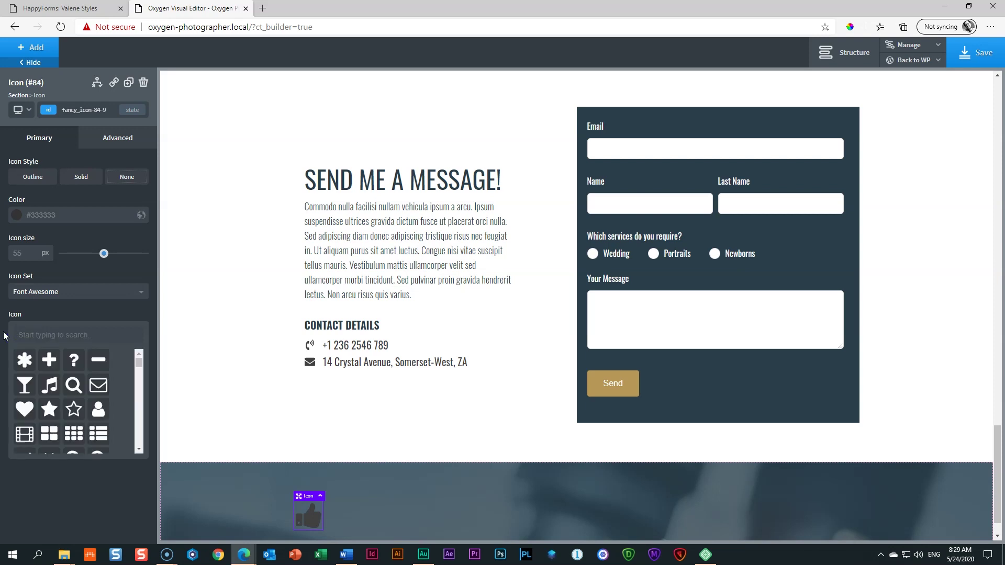
pyautogui.write('camera')
pyautogui.click(74, 360)
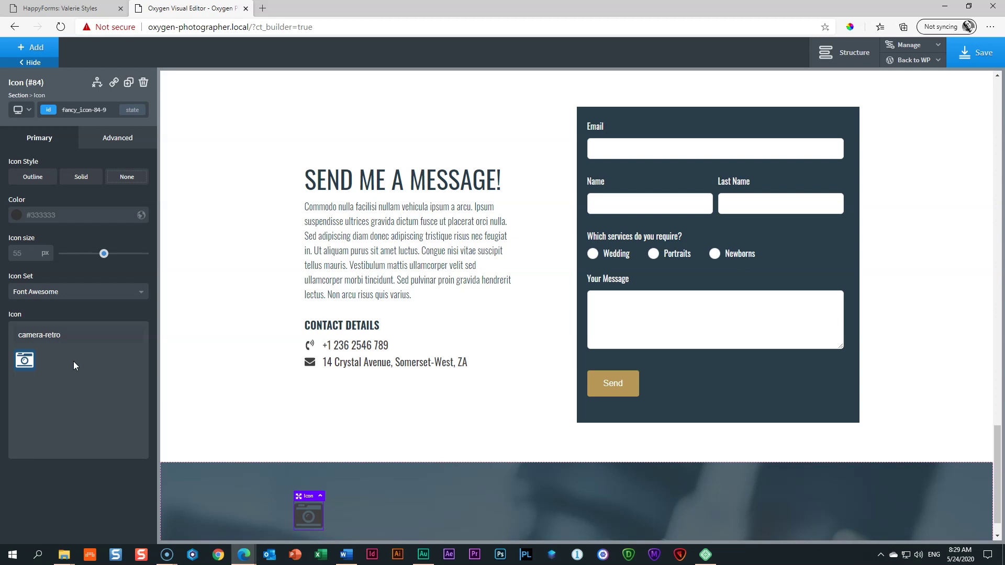
pyautogui.click(85, 375)
pyautogui.click(16, 216)
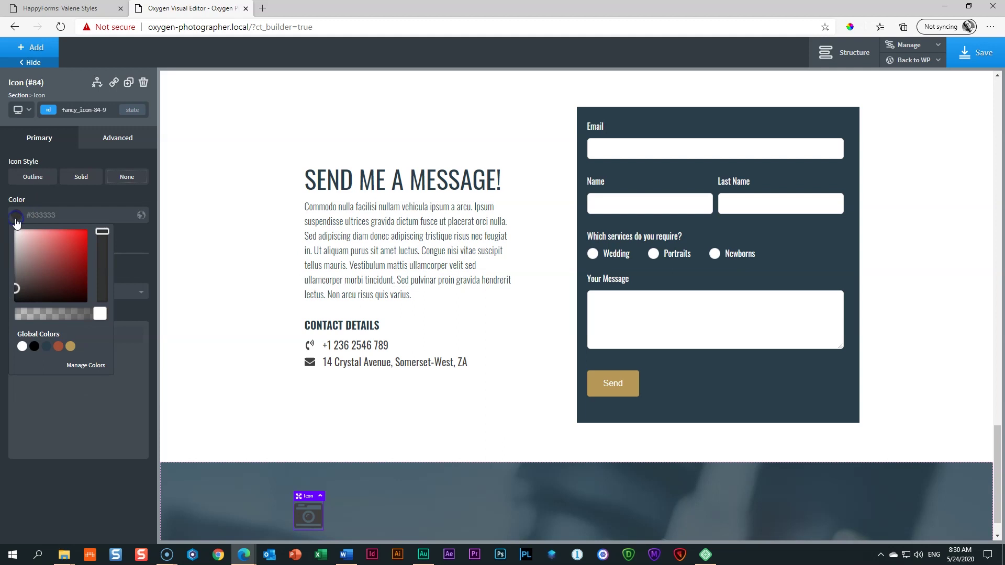
pyautogui.click(22, 348)
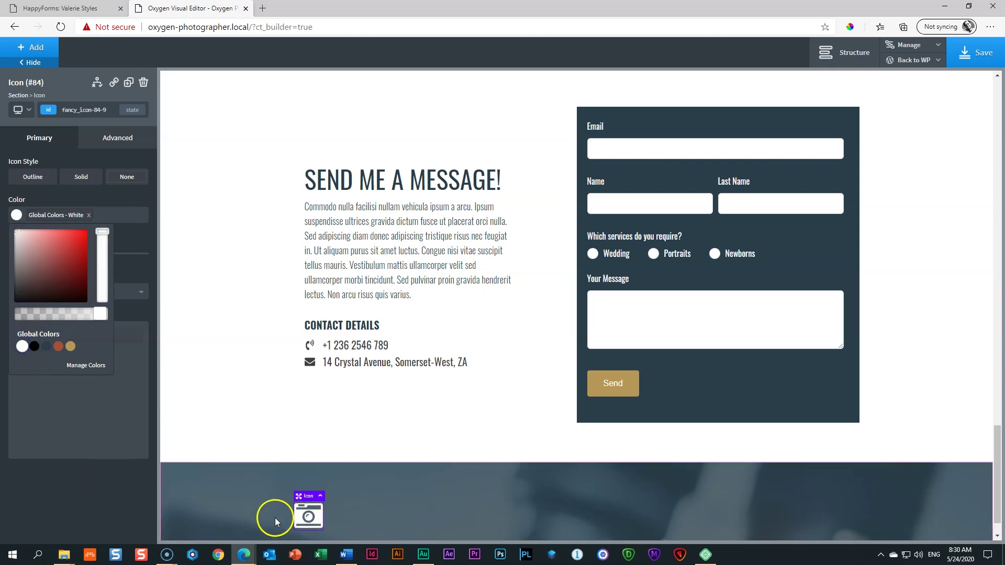
pyautogui.click(68, 453)
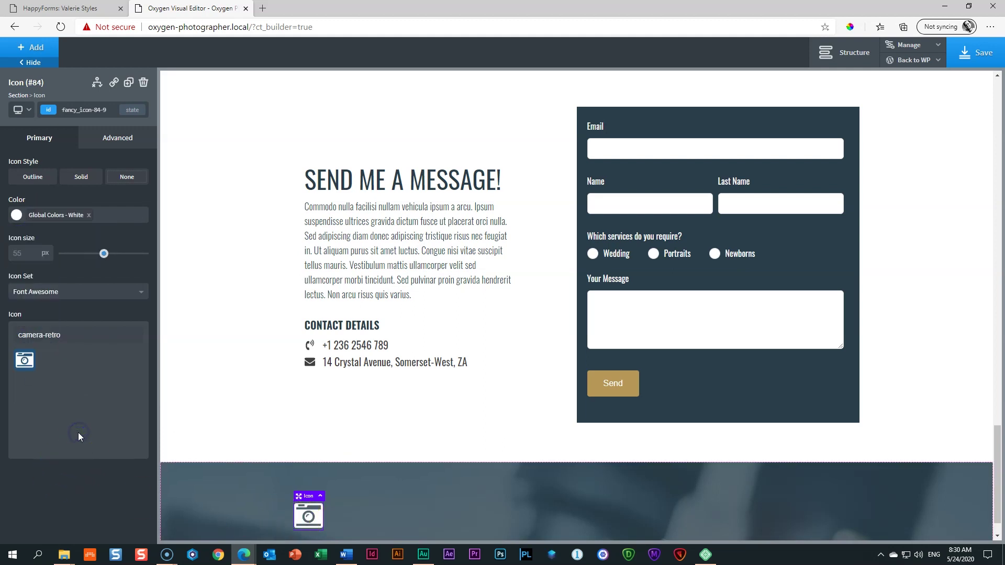
pyautogui.click(26, 249)
# Step: Set the bottom section's Horizontal Item Alignment to Center
pyautogui.click(240, 496)
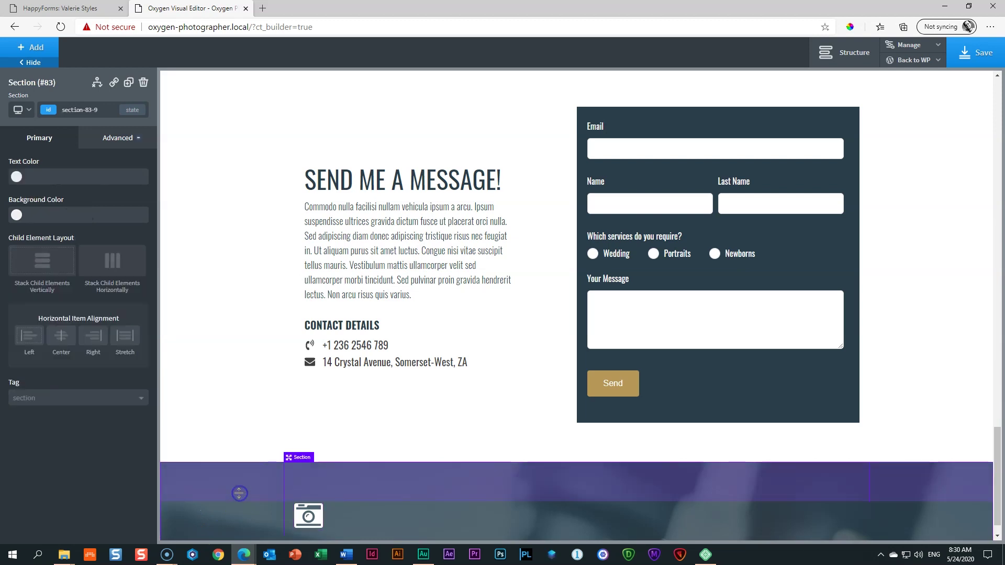
pyautogui.click(61, 338)
pyautogui.scroll(-1, 606, 512)
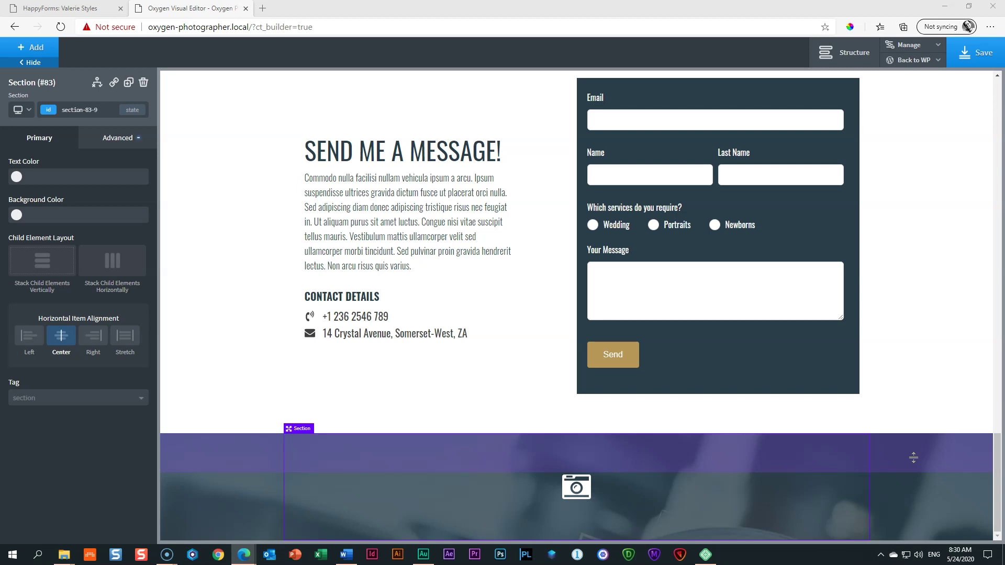
pyautogui.click(572, 496)
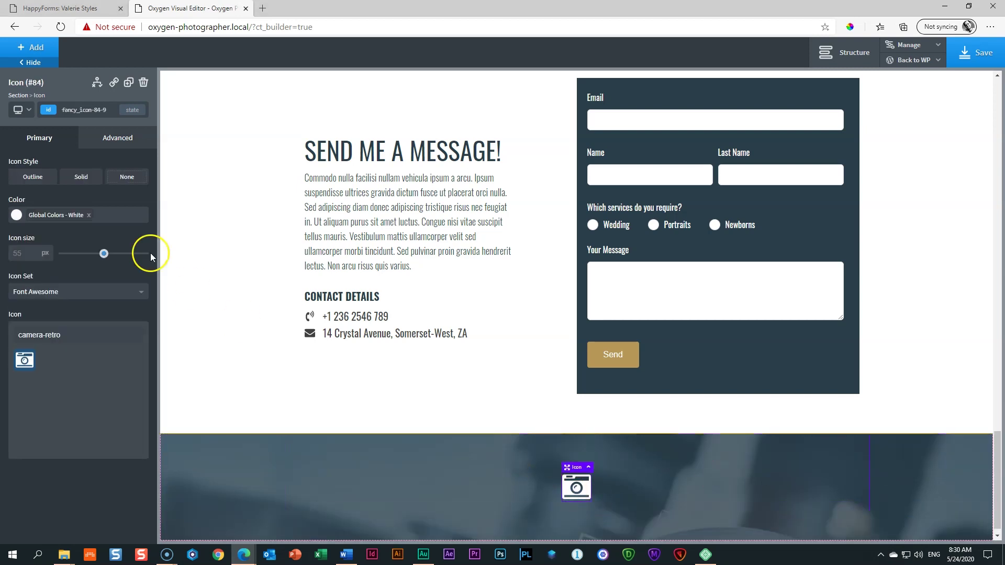
pyautogui.click(33, 49)
pyautogui.scroll(2, 111, 187)
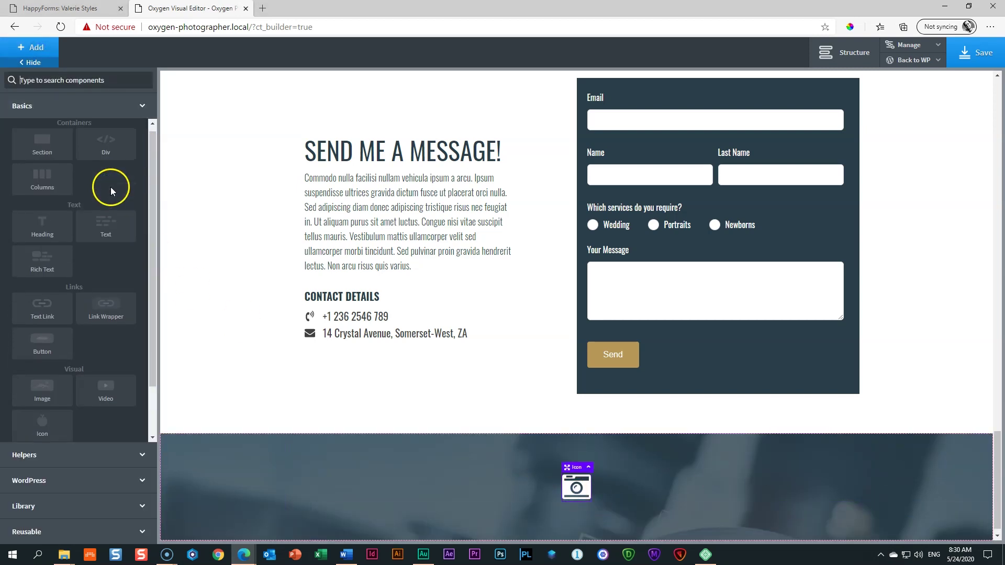
# Step: Add a Div containing two Headings below the camera icon
pyautogui.click(110, 157)
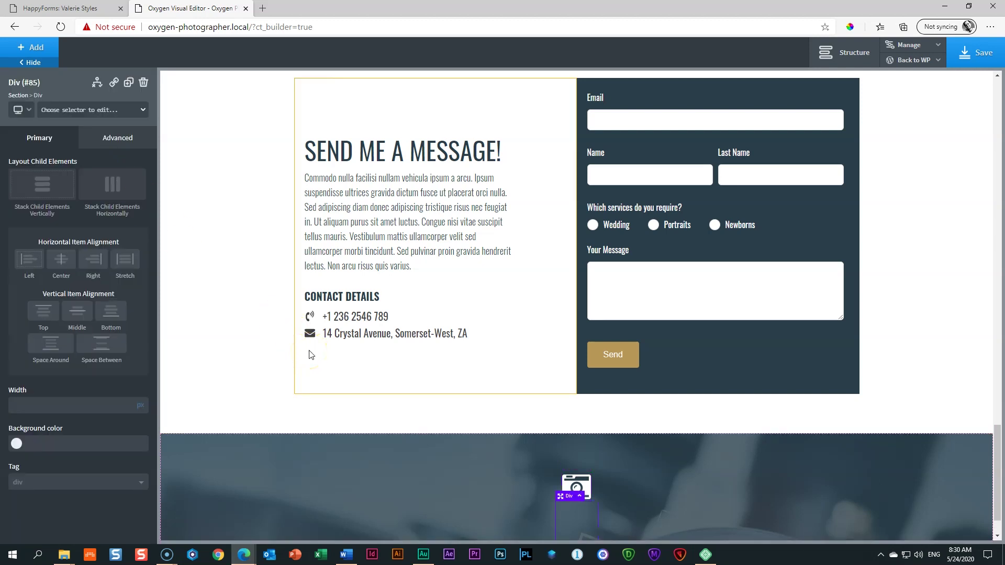
pyautogui.click(29, 48)
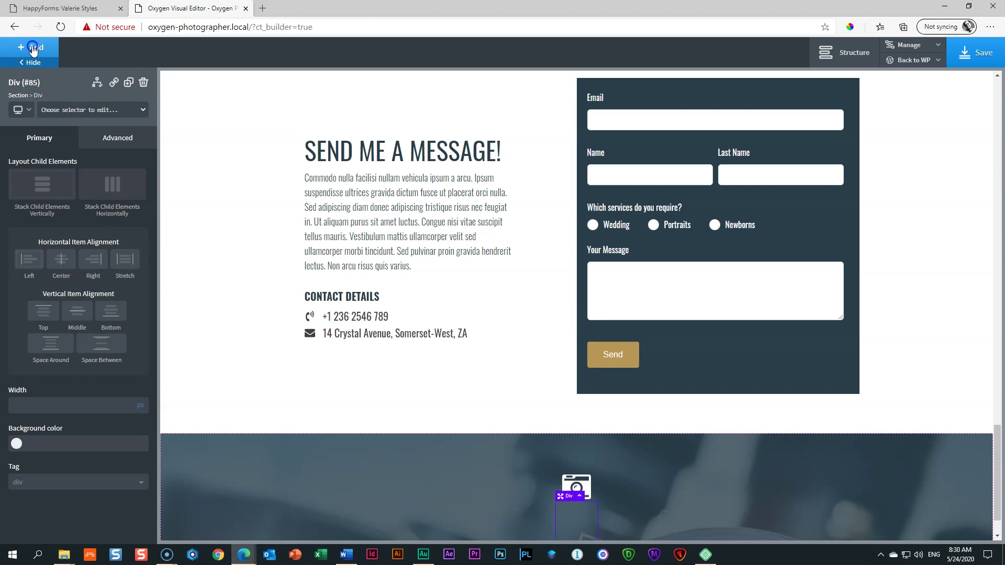
pyautogui.click(41, 230)
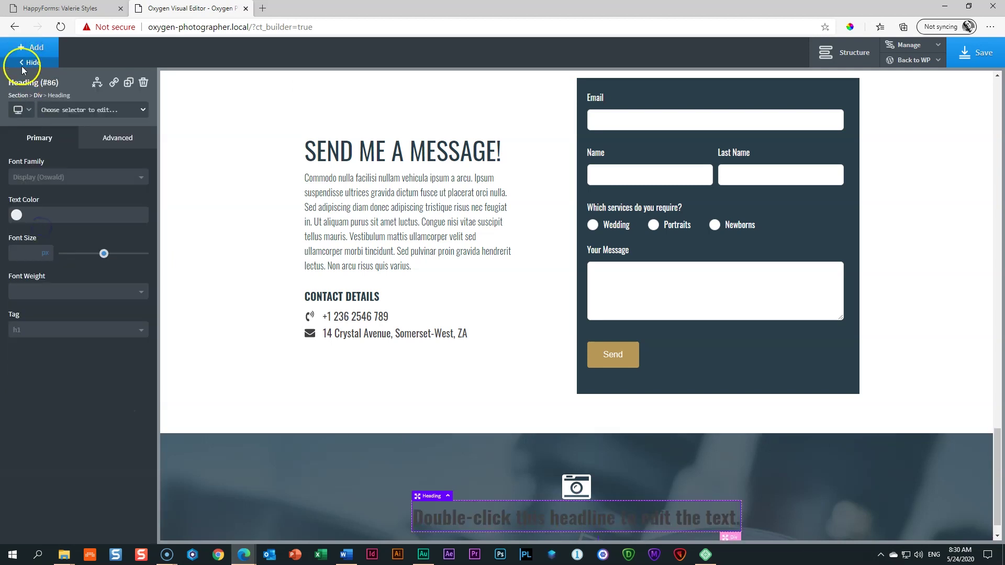
pyautogui.click(28, 50)
pyautogui.click(36, 225)
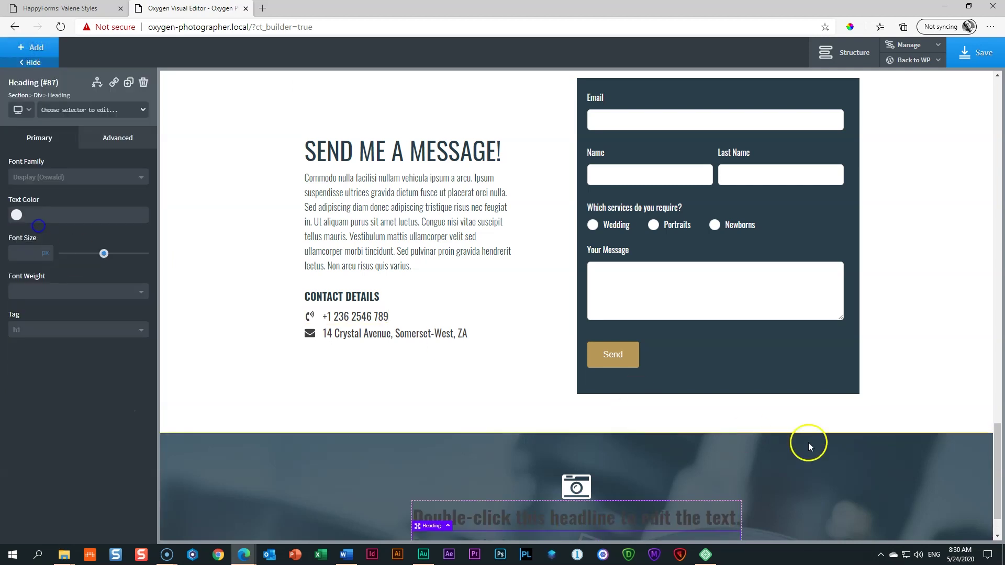
pyautogui.scroll(-1, 997, 471)
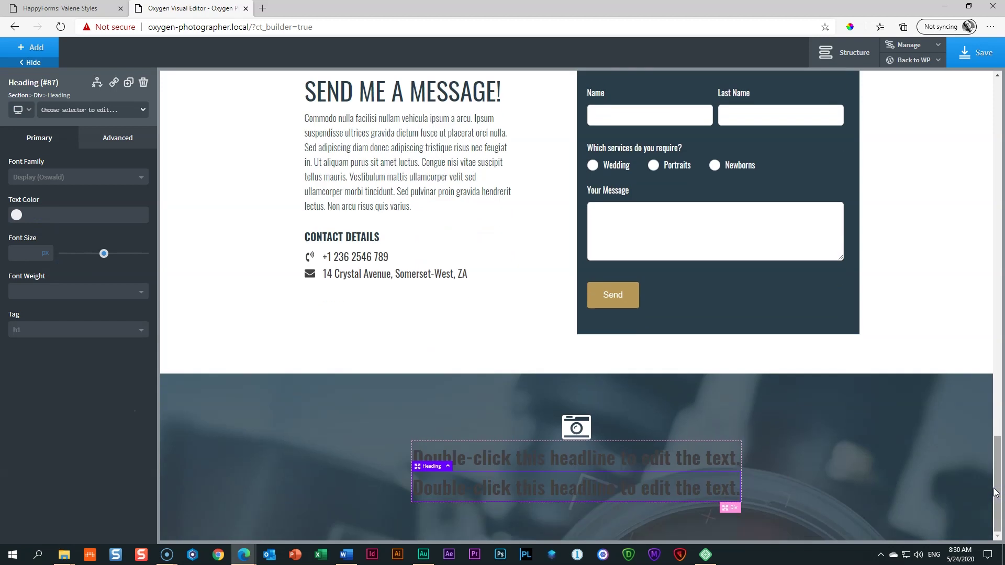
# Step: Change the first heading's text to 'Follow Me' in white
pyautogui.doubleClick(556, 461)
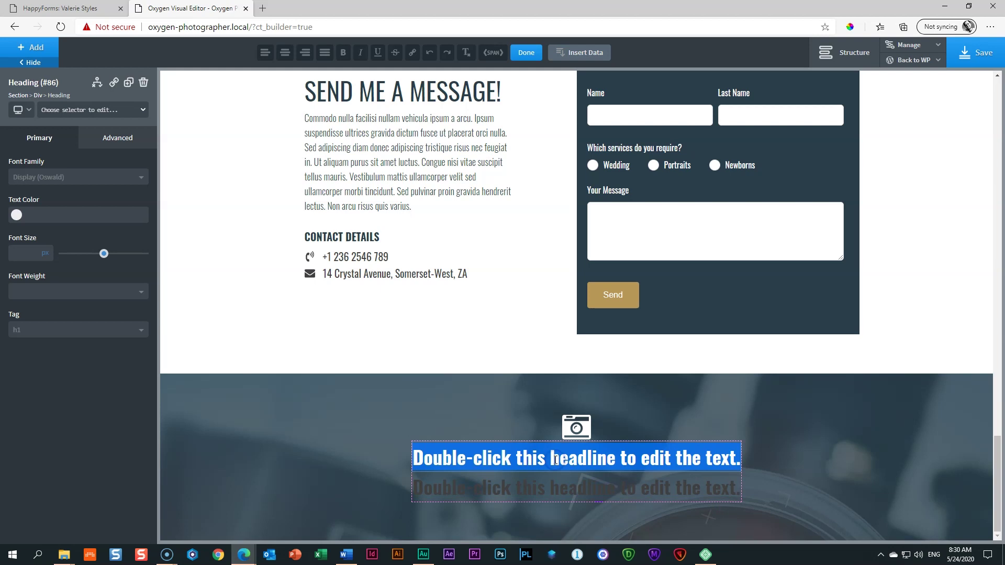
pyautogui.press('BackSpace')
pyautogui.write('Fo')
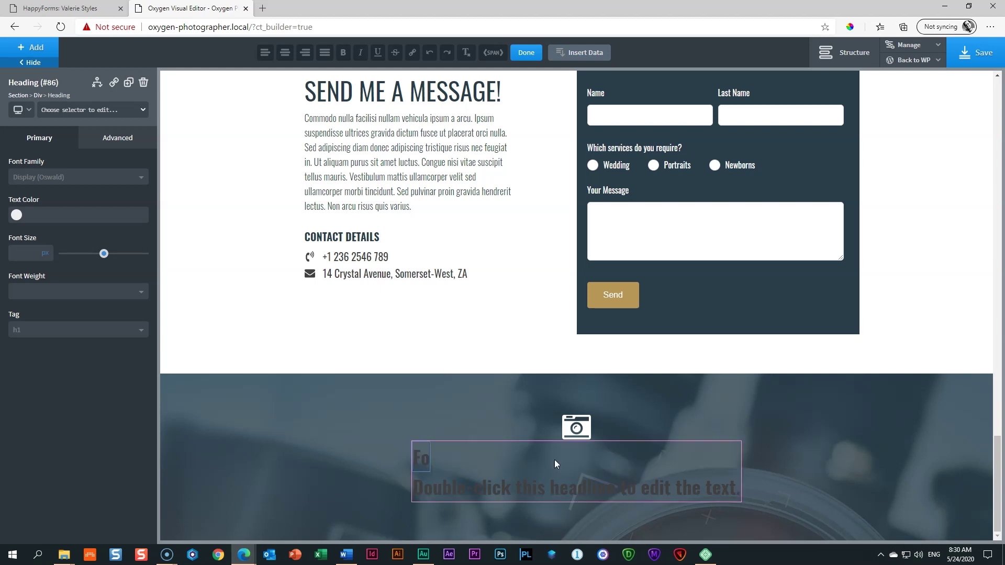
pyautogui.write('llow Me')
pyautogui.click(546, 464)
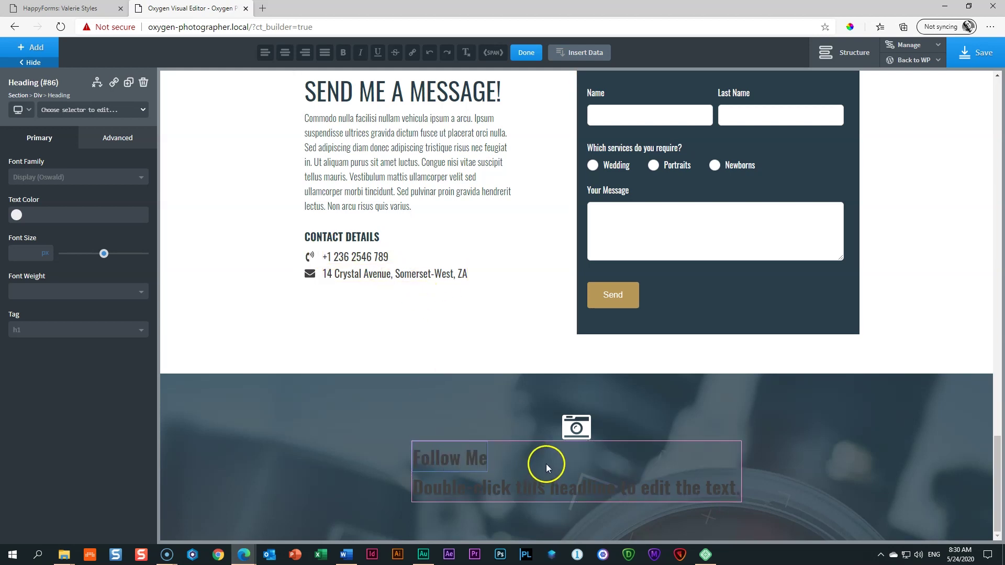
pyautogui.click(16, 215)
pyautogui.click(22, 346)
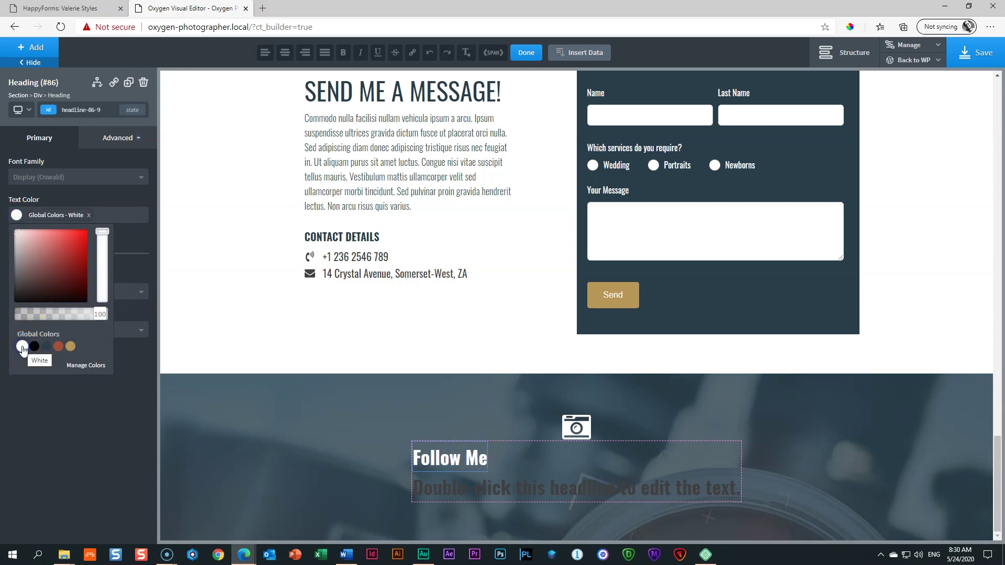
# Step: Make the heading uppercase at weight 500 and centre the Div's contents
pyautogui.click(117, 137)
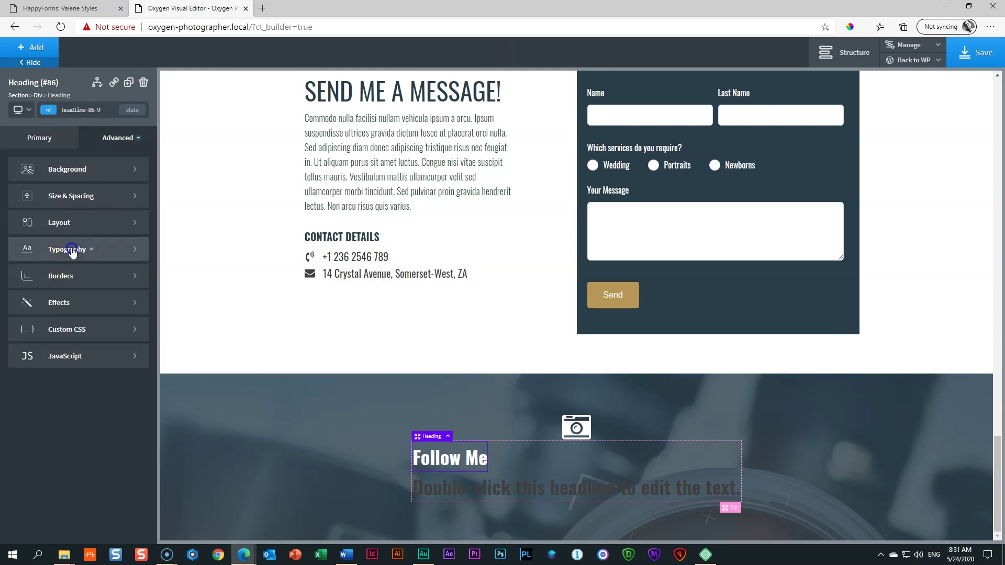
pyautogui.click(73, 251)
pyautogui.click(91, 432)
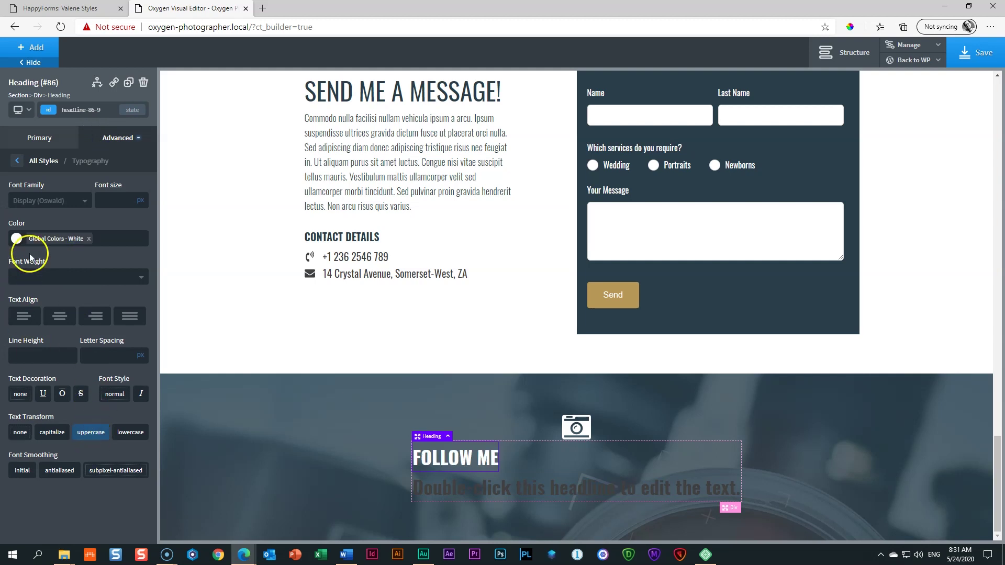
pyautogui.click(26, 277)
pyautogui.click(24, 367)
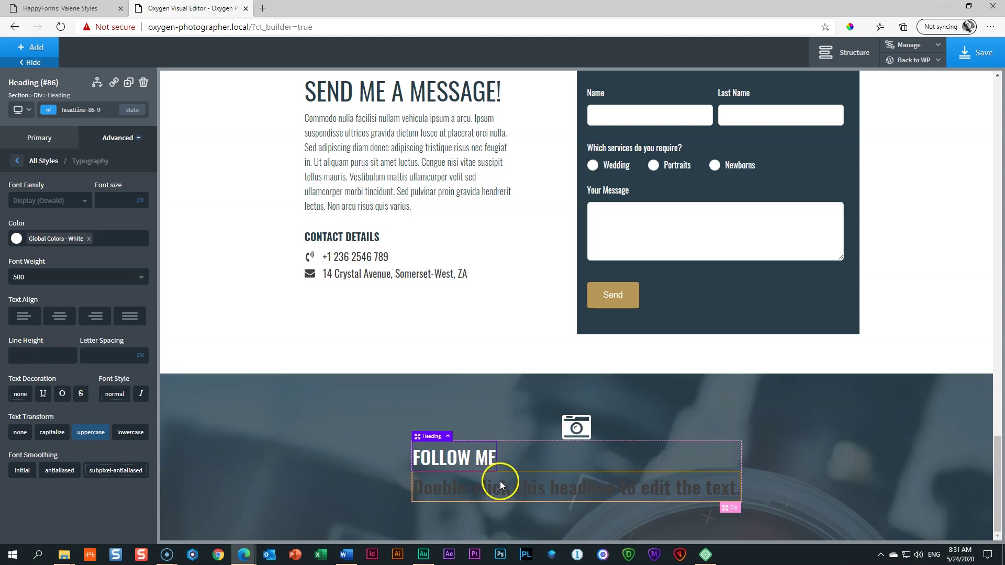
pyautogui.click(733, 509)
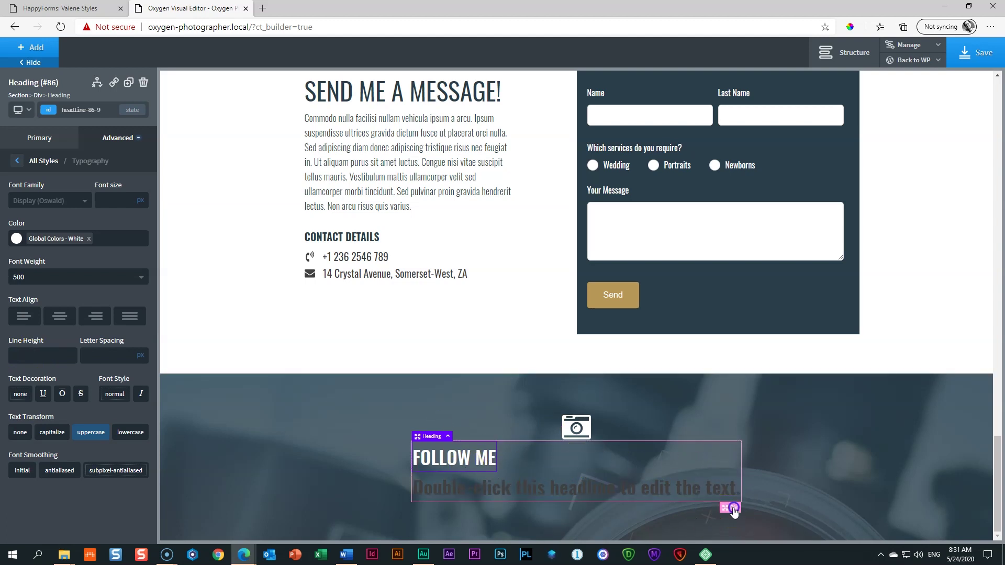
pyautogui.click(63, 269)
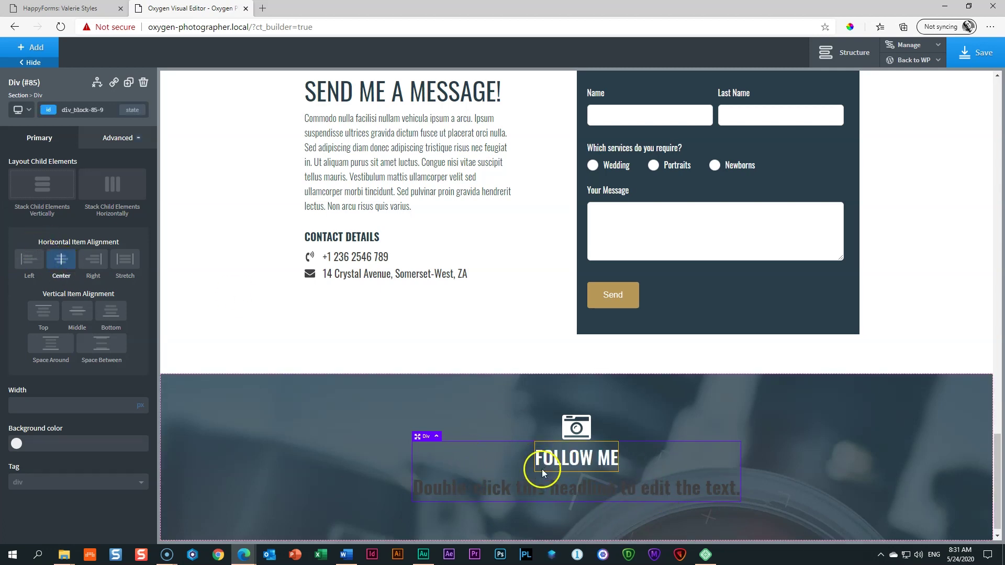
# Step: Size FOLLOW ME at 48 and make the second heading an H4 with the subheading text
pyautogui.click(578, 460)
pyautogui.click(23, 250)
pyautogui.write('48')
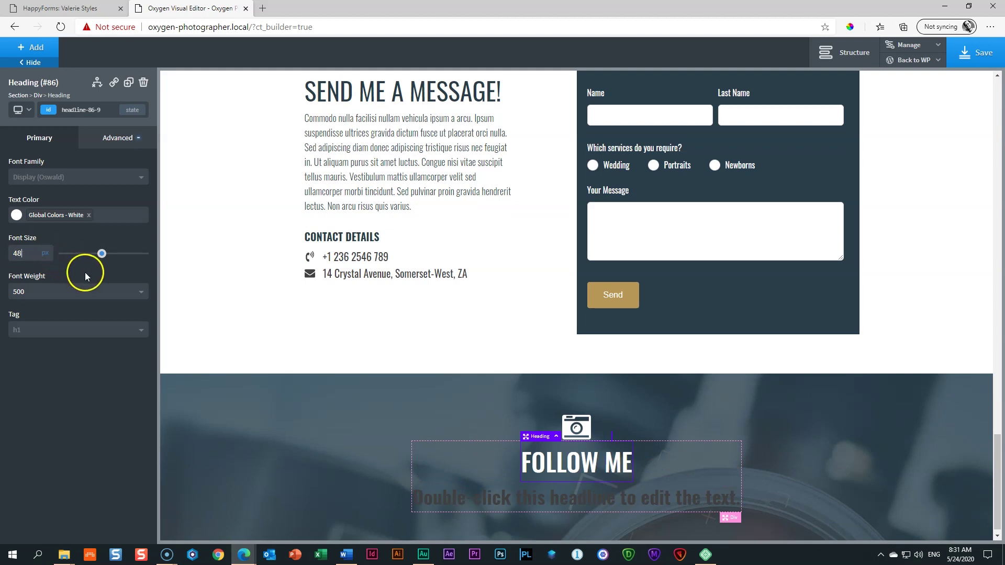
pyautogui.click(573, 492)
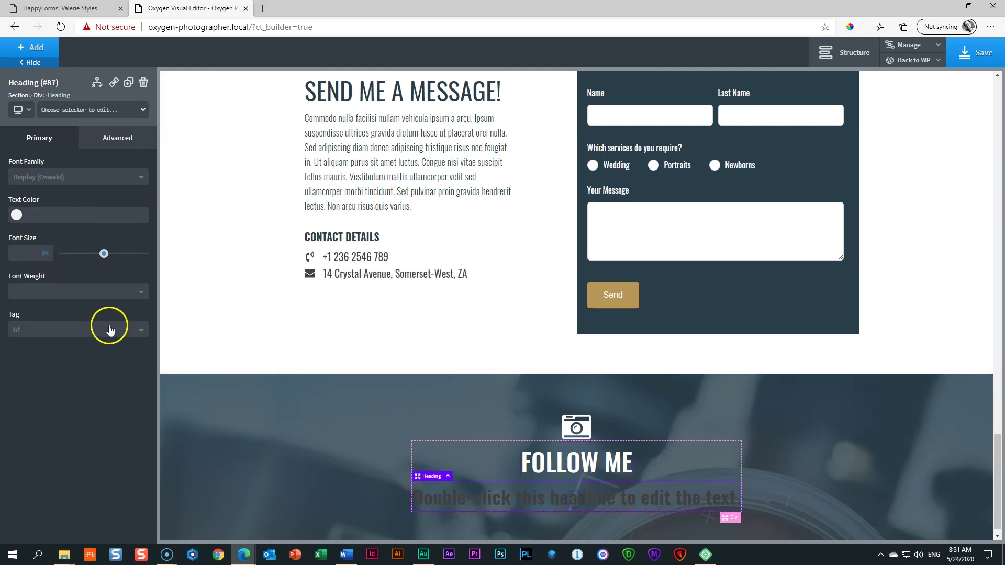
pyautogui.click(142, 330)
pyautogui.click(76, 392)
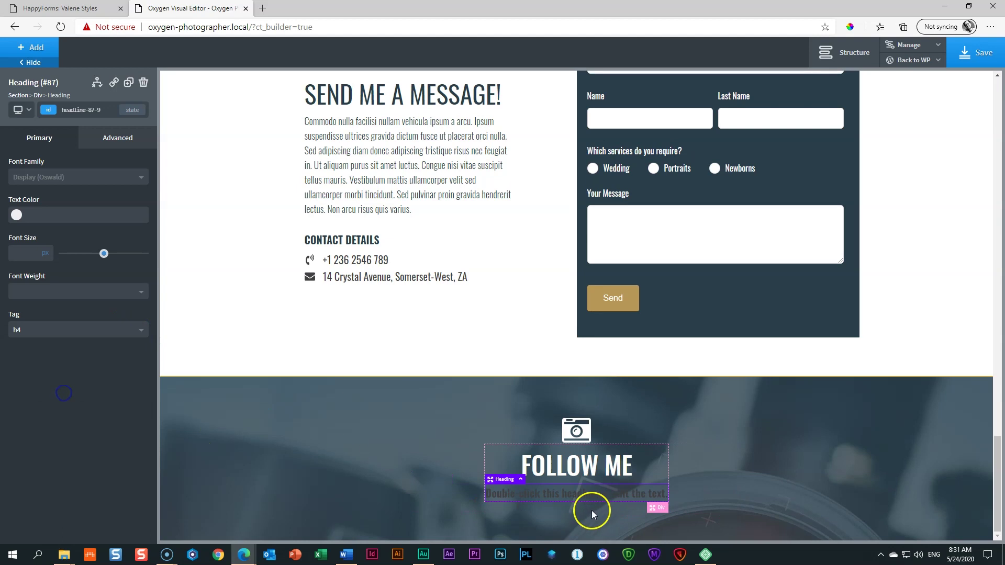
pyautogui.doubleClick(576, 495)
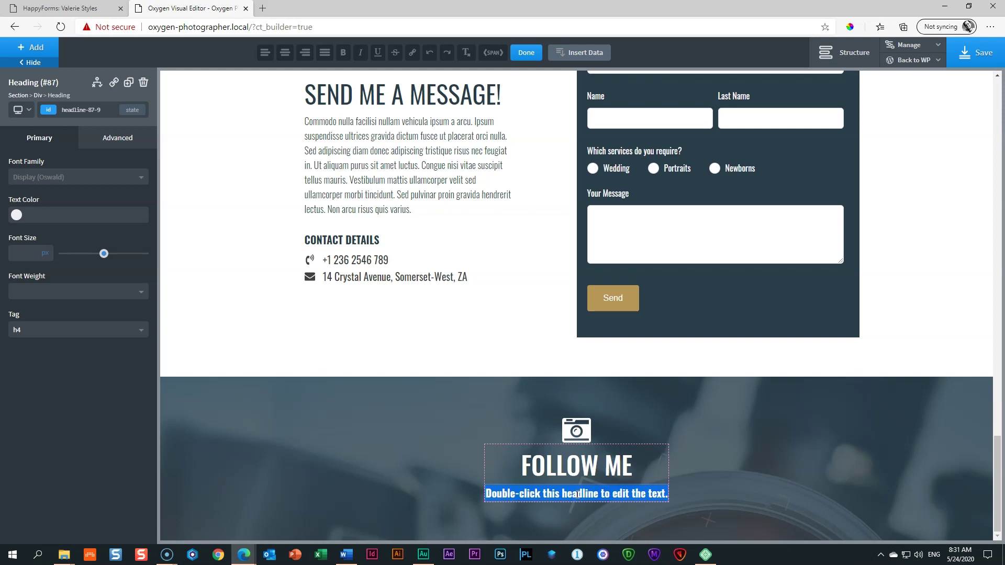
pyautogui.press('BackSpace')
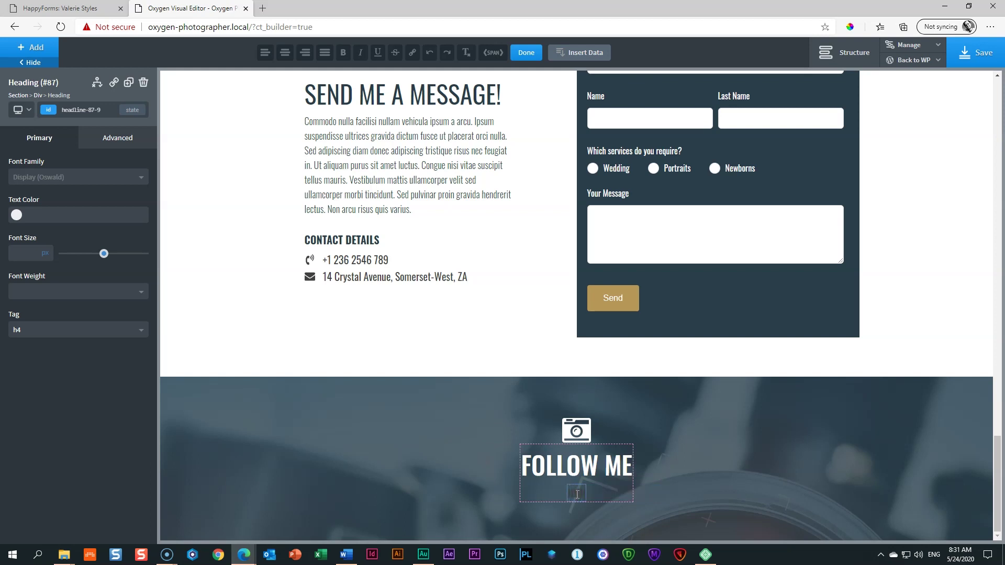
pyautogui.write('JOIN THE COMMUNITY')
pyautogui.write('ONLINE COMMUNITY')
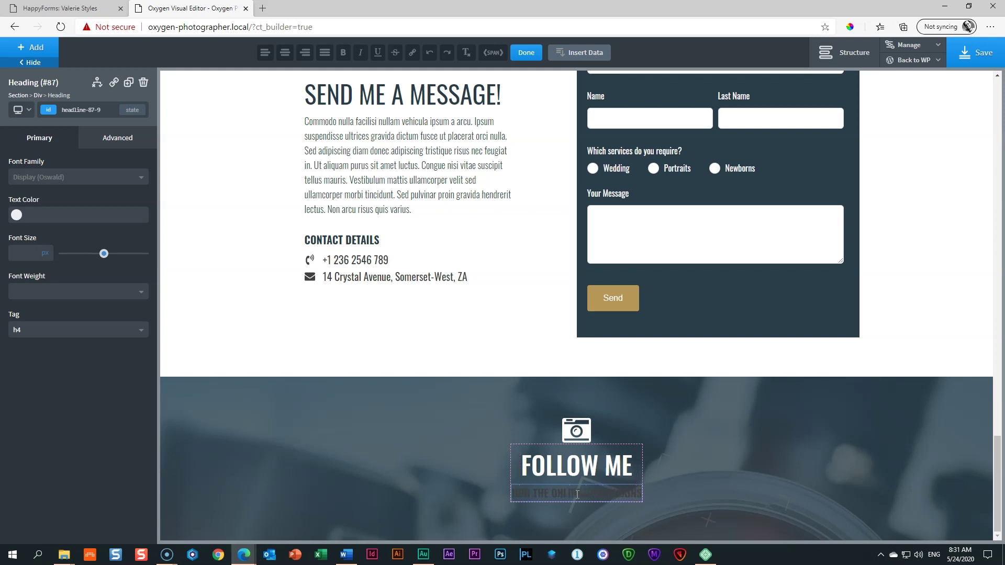
# Step: Style the subheading white, 16 px, weight 300, with about 11 px top margin
pyautogui.click(16, 215)
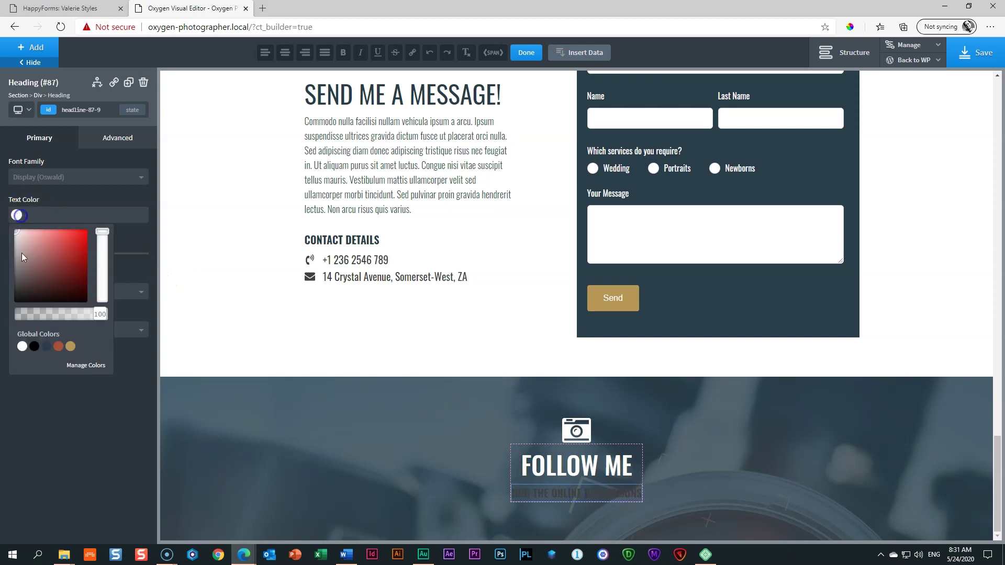
pyautogui.click(22, 346)
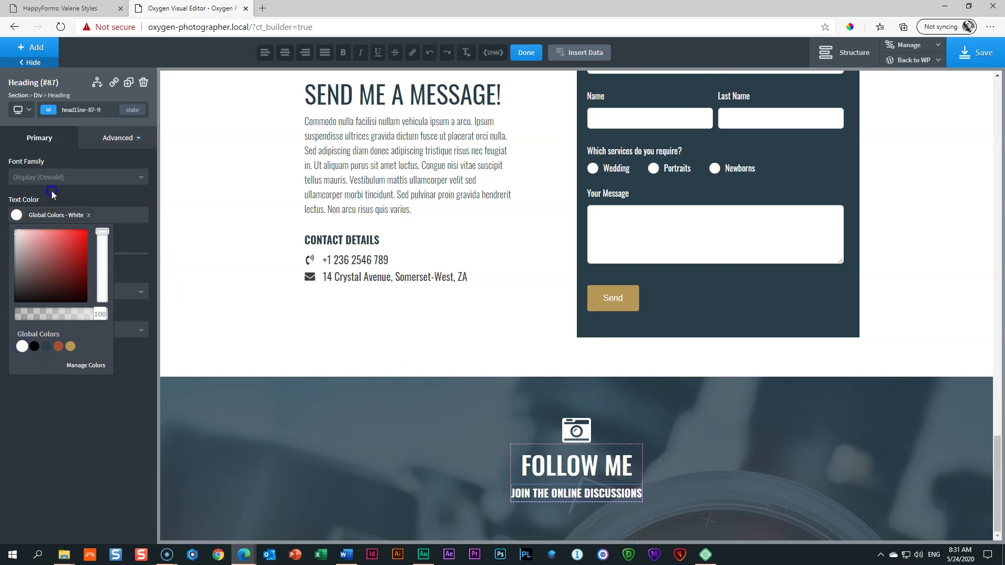
pyautogui.click(19, 253)
pyautogui.write('24')
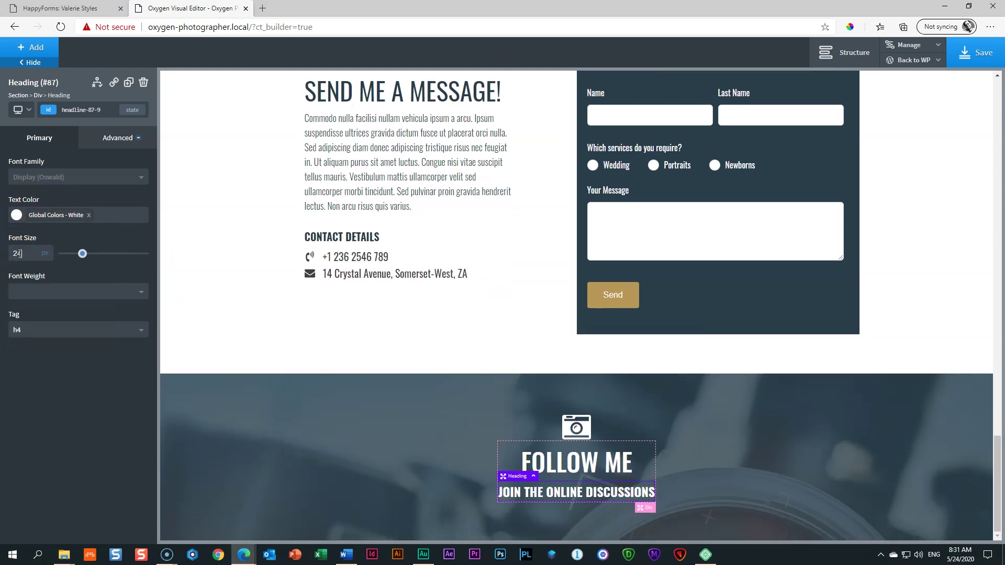
pyautogui.click(29, 287)
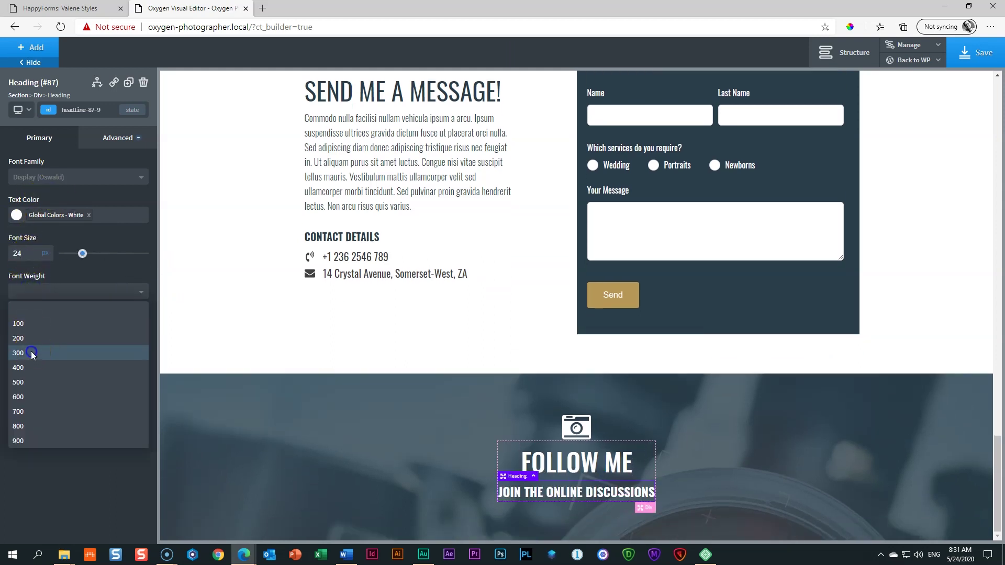
pyautogui.click(31, 353)
pyautogui.doubleClick(23, 252)
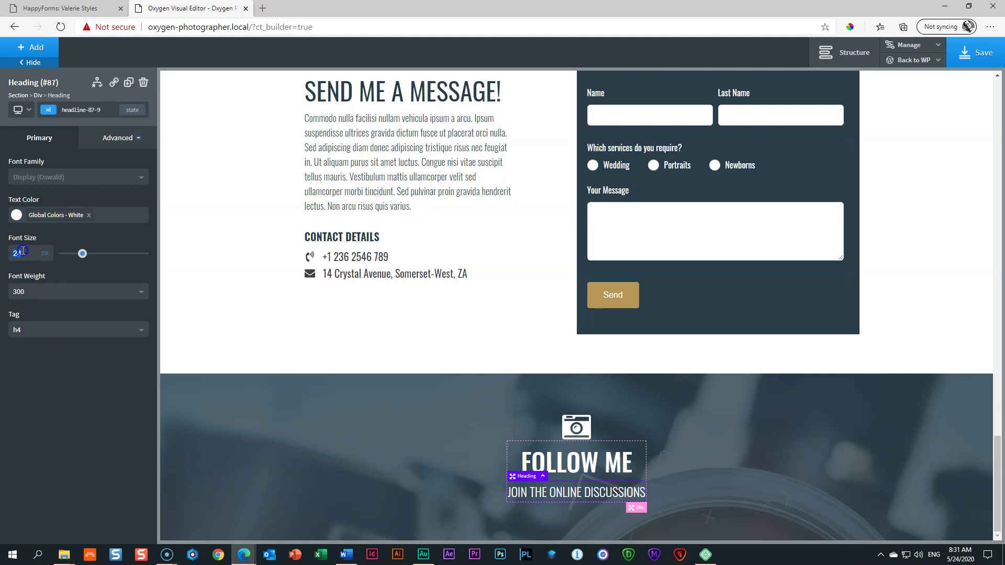
pyautogui.write('20')
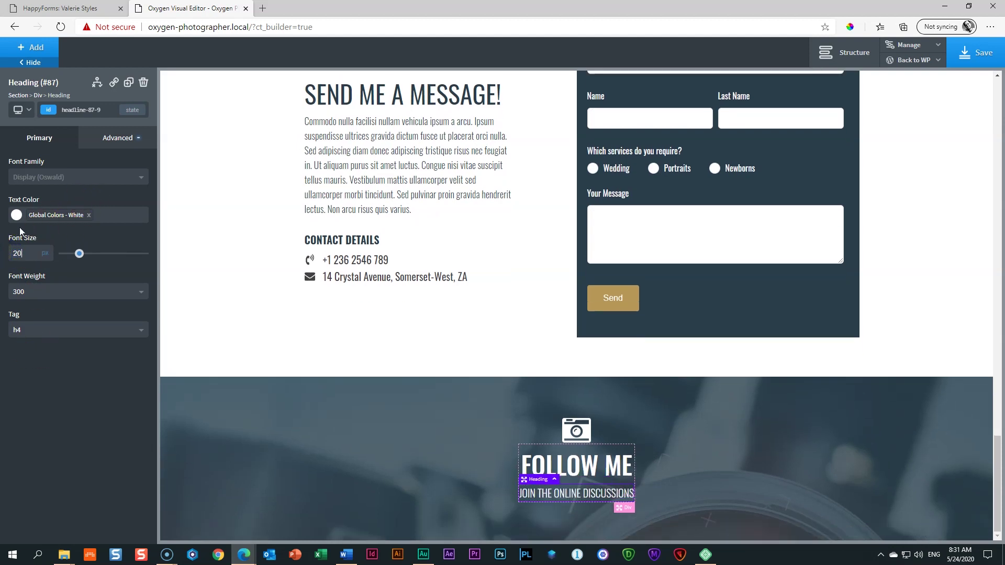
pyautogui.doubleClick(17, 252)
pyautogui.write('16')
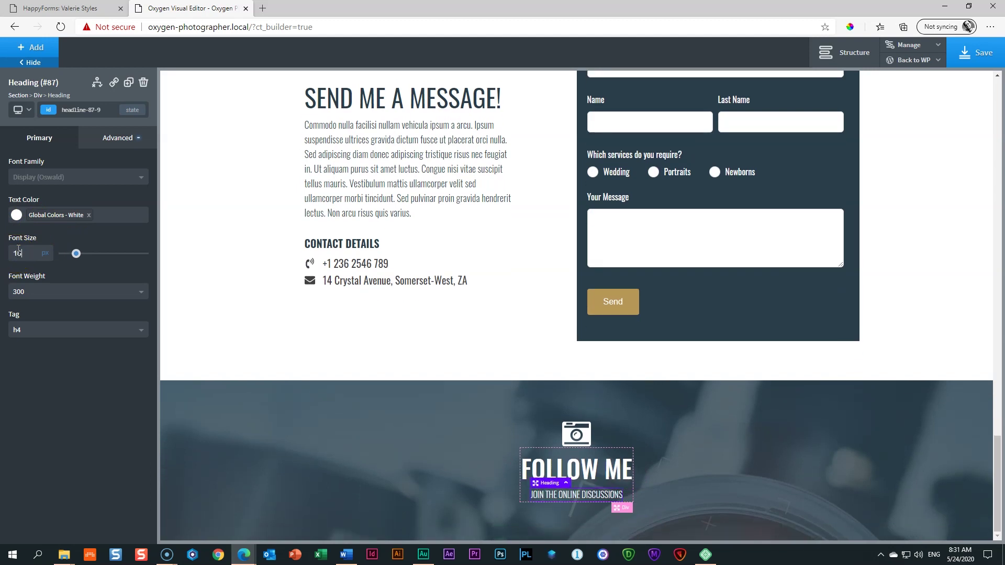
pyautogui.moveTo(605, 486); pyautogui.dragTo(604, 491)
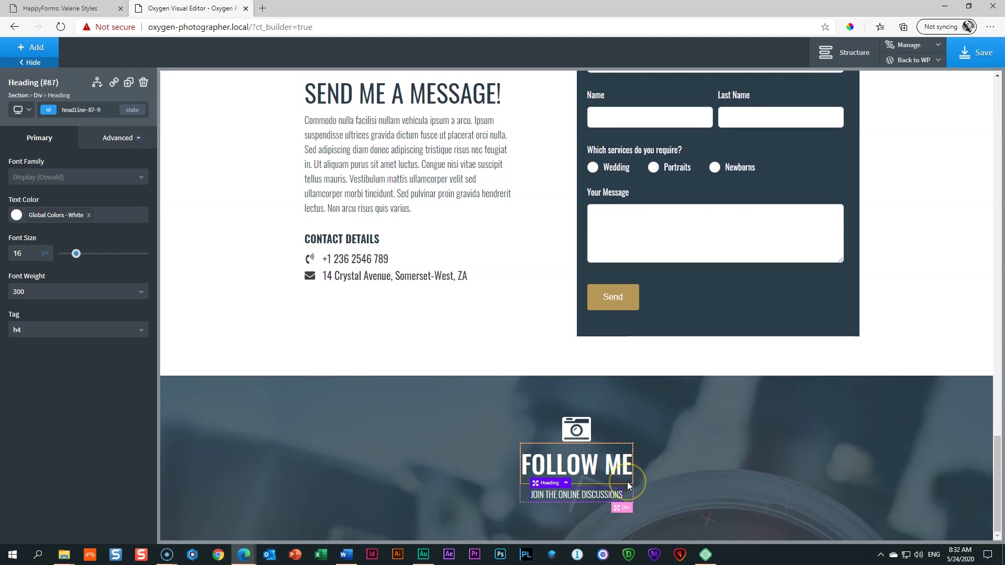
# Step: Give the Div (#85) around FOLLOW ME 50 px top and bottom padding and 100 px left and right padding
pyautogui.click(622, 508)
pyautogui.moveTo(527, 437); pyautogui.dragTo(531, 496)
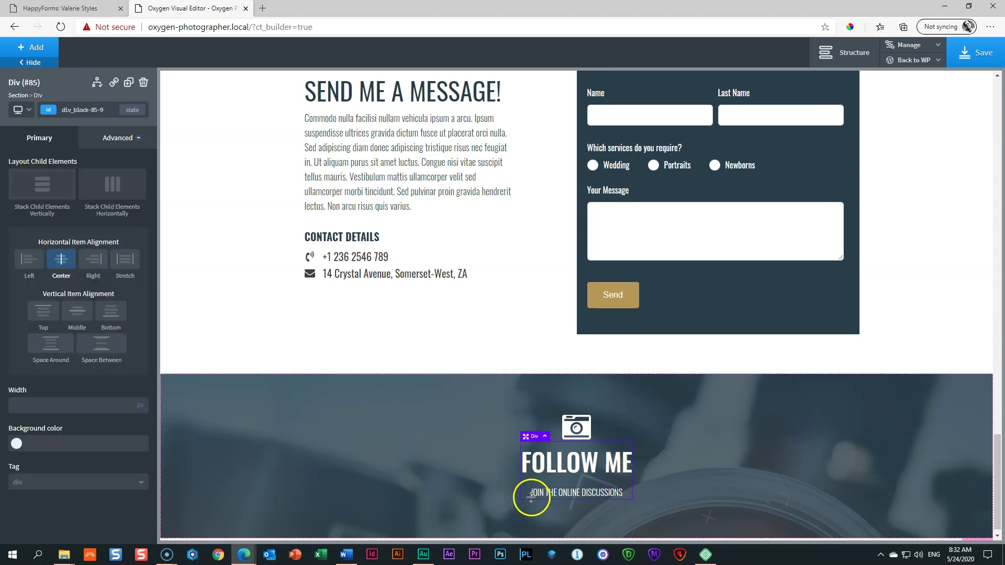
pyautogui.click(101, 141)
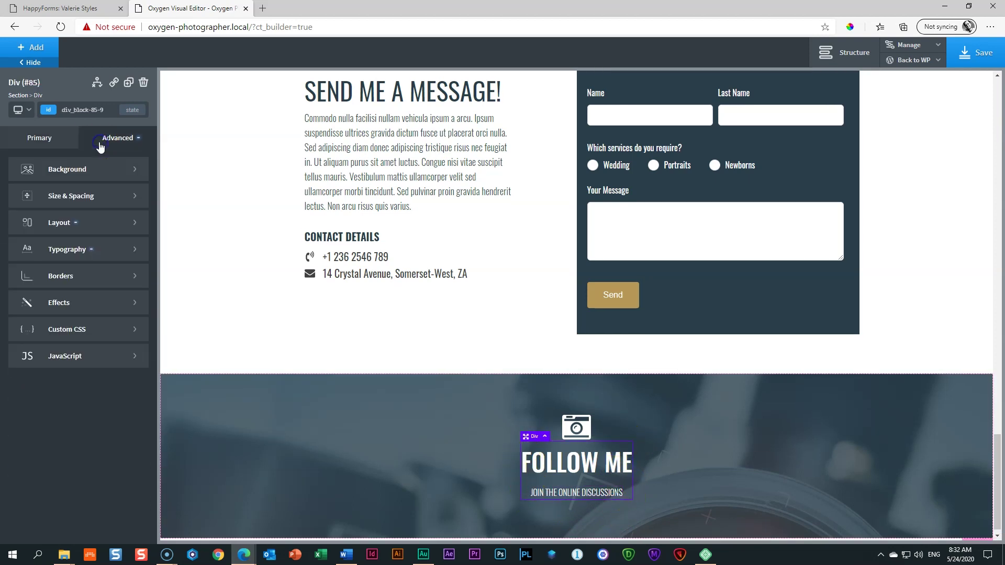
pyautogui.click(56, 199)
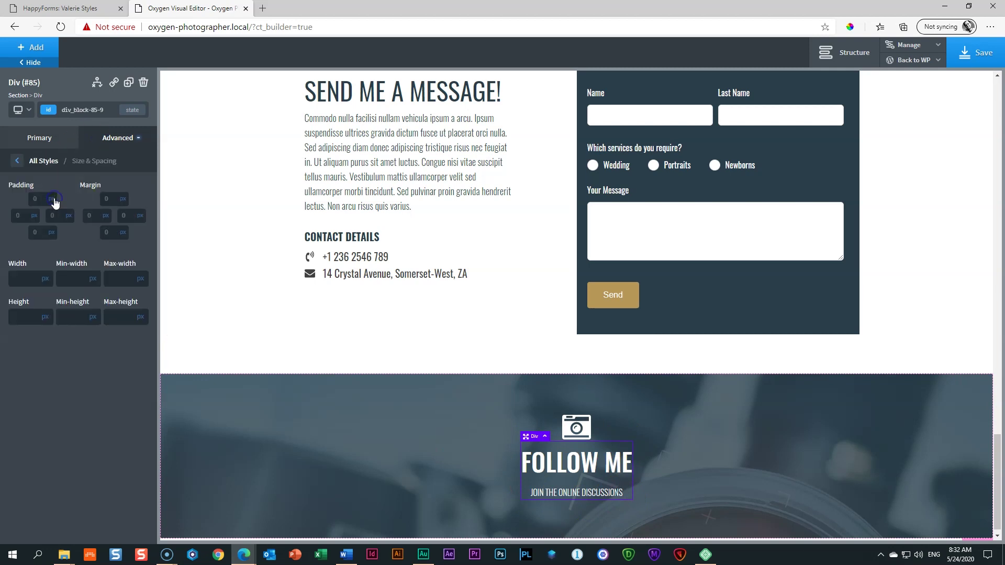
pyautogui.click(25, 199)
pyautogui.write('50')
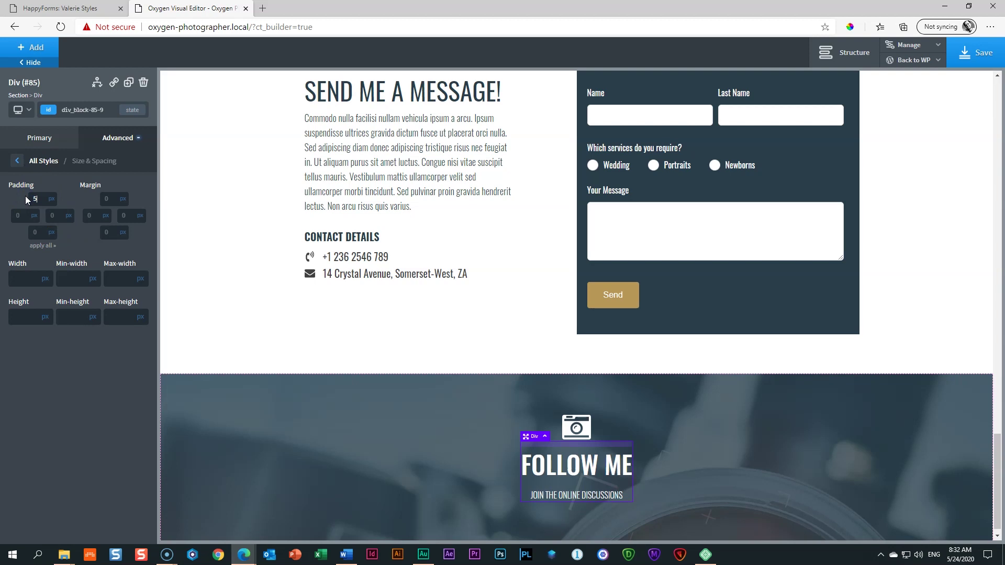
pyautogui.click(43, 200)
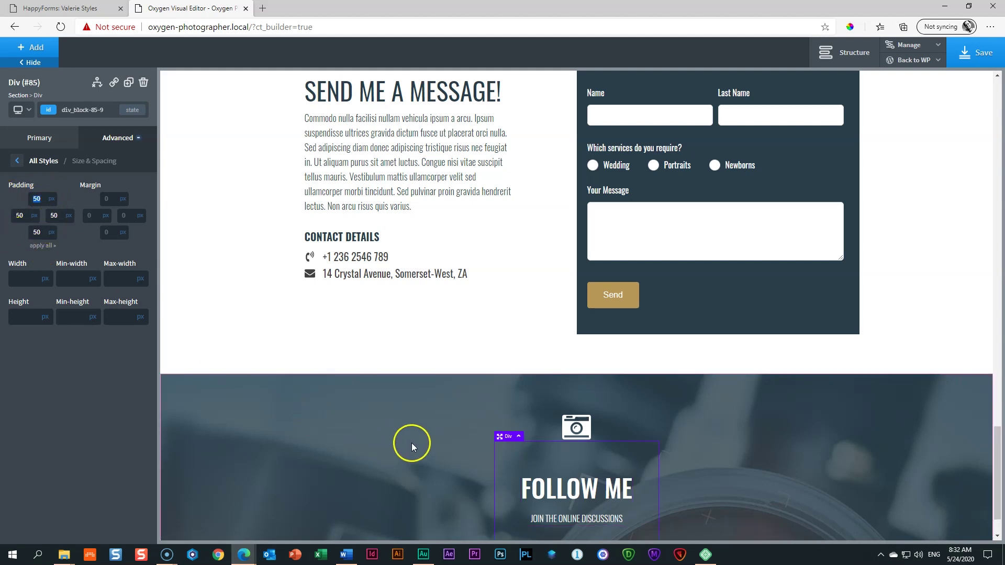
pyautogui.scroll(-1, 411, 443)
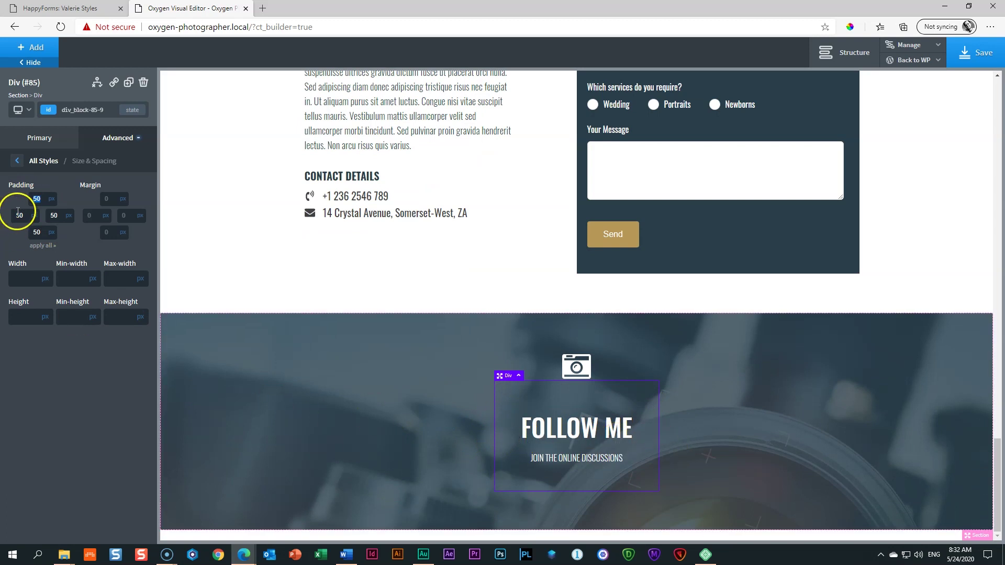
pyautogui.write('100')
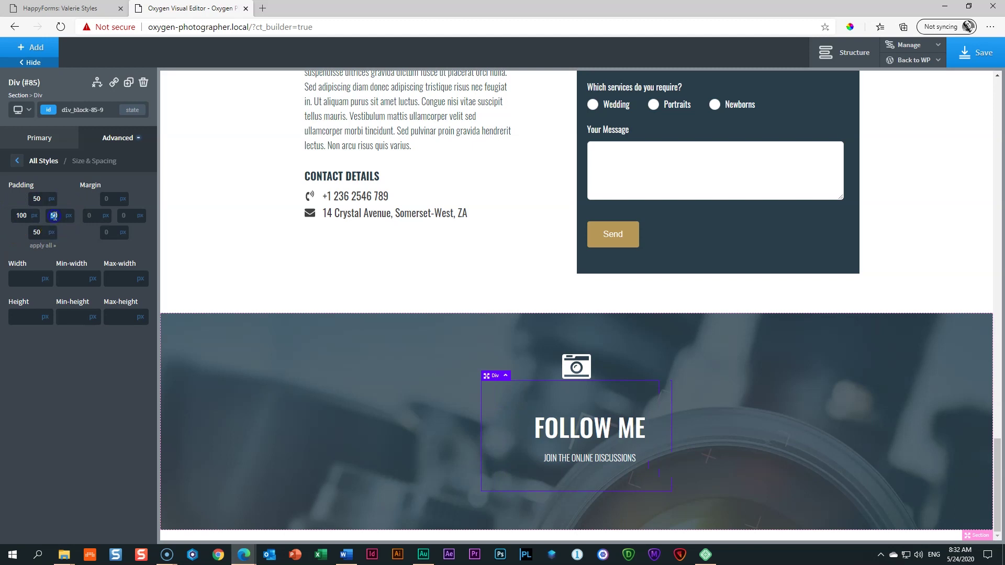
pyautogui.write('100')
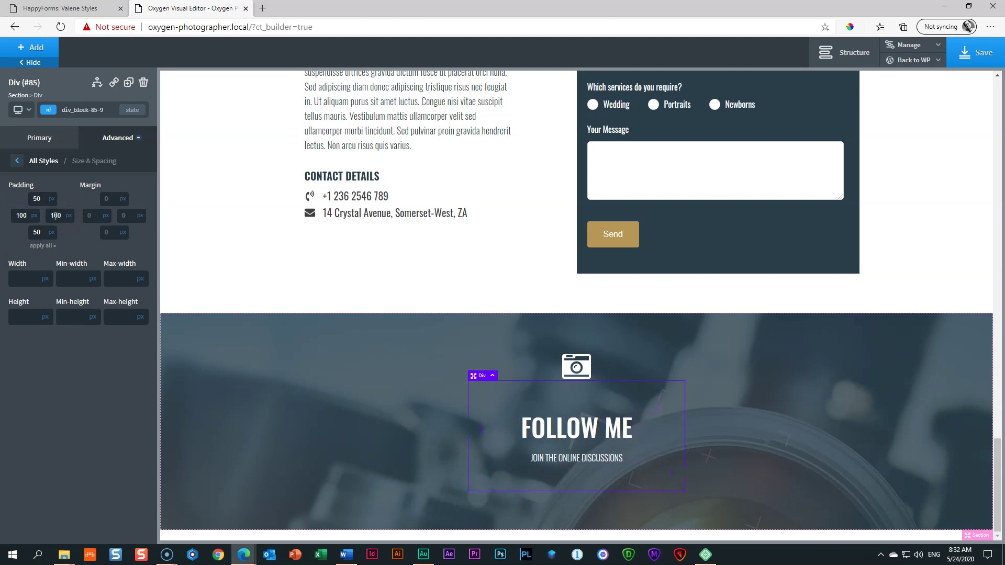
pyautogui.click(19, 161)
pyautogui.click(37, 275)
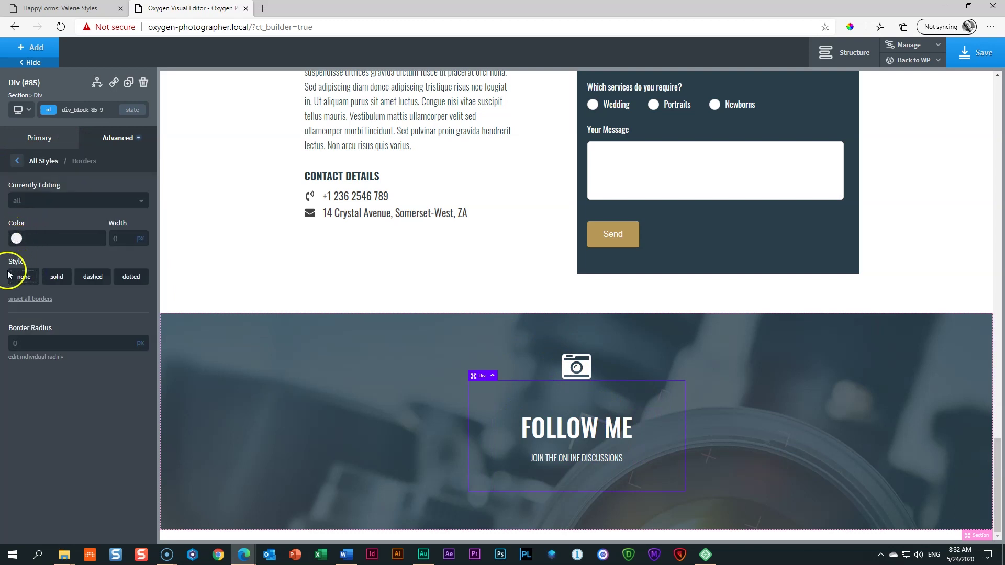
# Step: Give the FOLLOW ME box a 1 px solid border in Global White
pyautogui.click(54, 277)
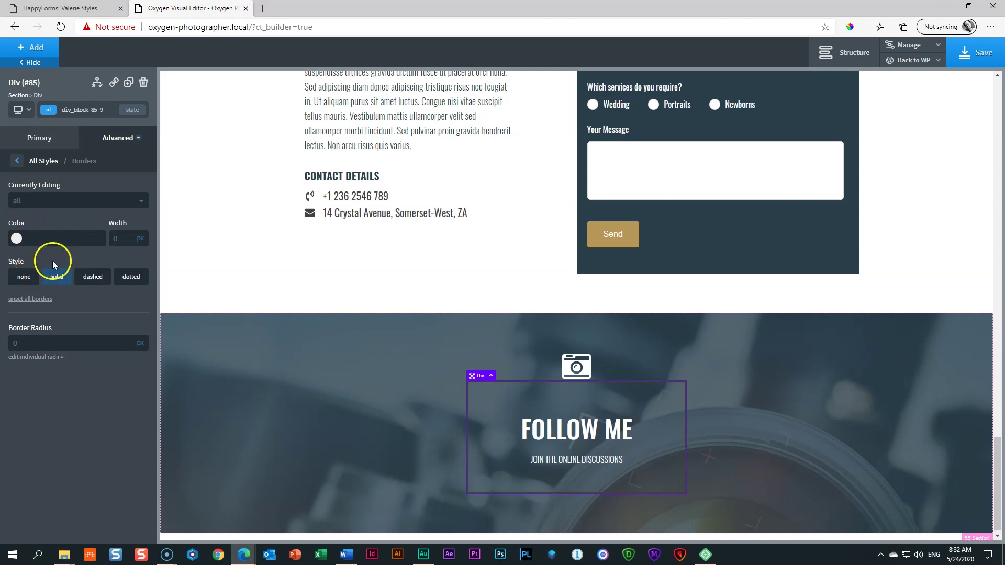
pyautogui.click(51, 275)
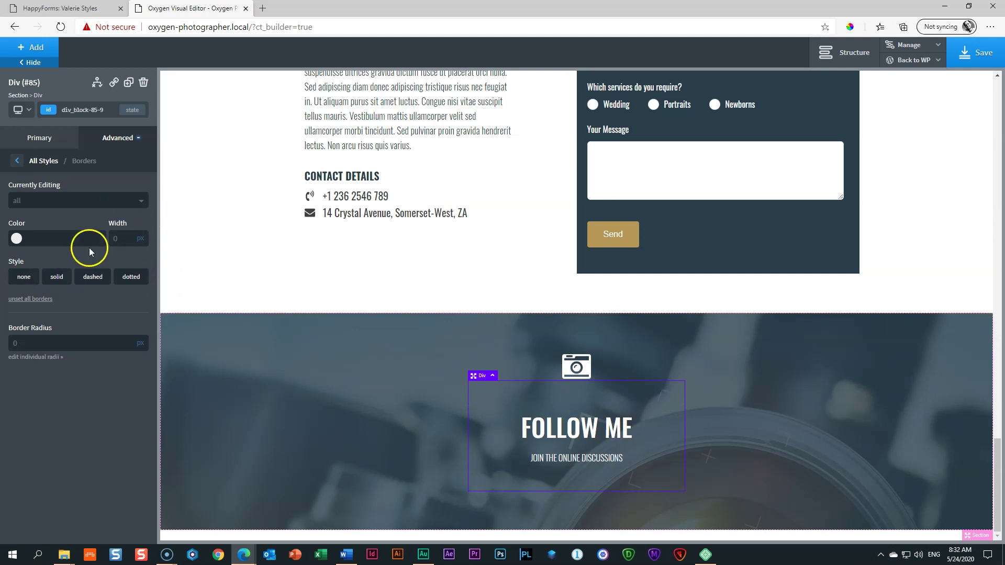
pyautogui.click(58, 280)
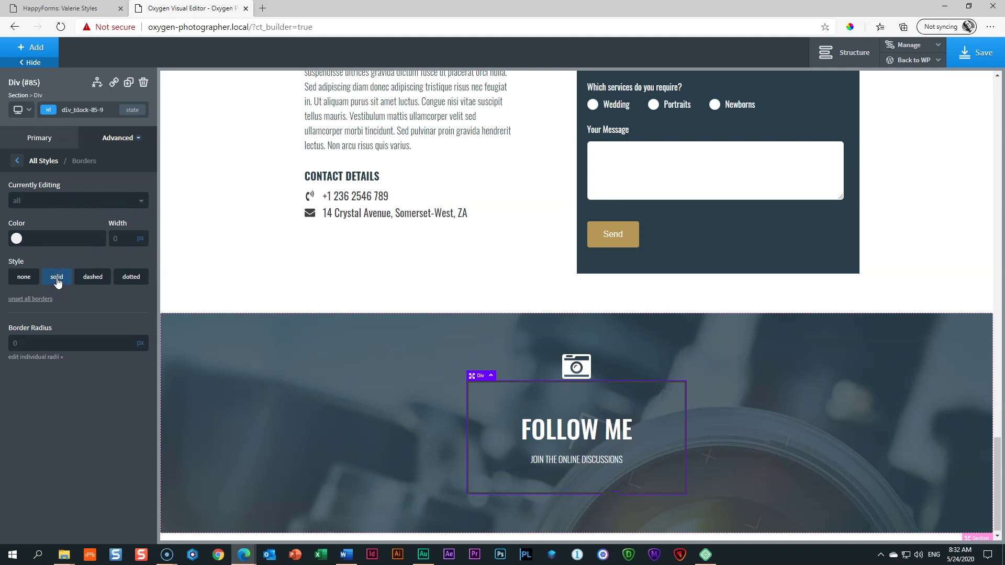
pyautogui.click(17, 240)
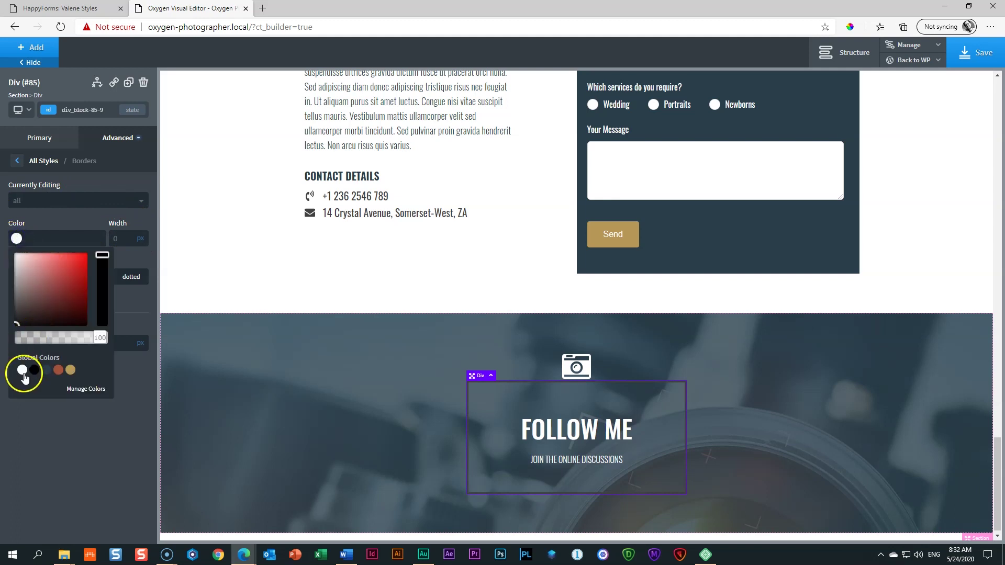
pyautogui.click(22, 370)
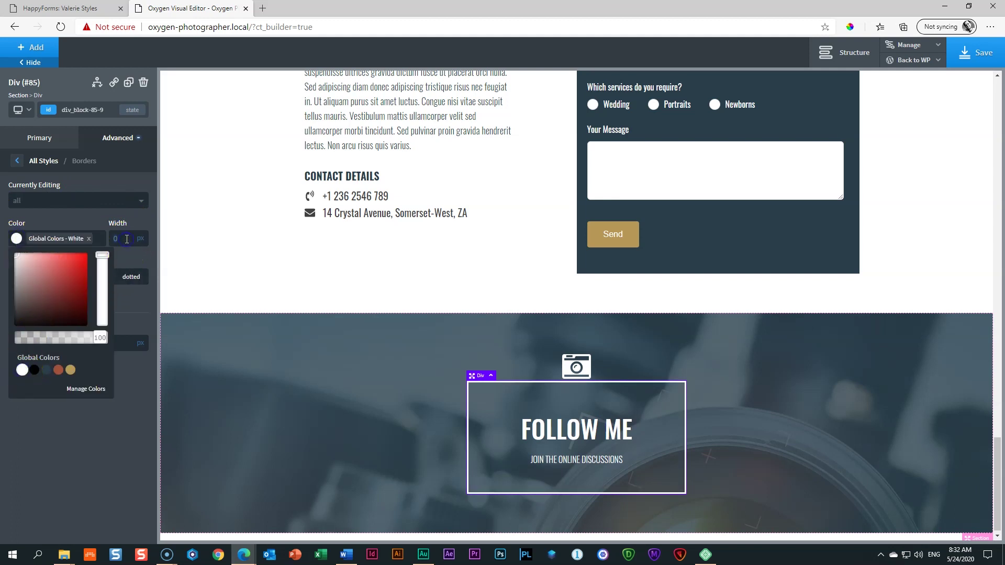
pyautogui.write('1')
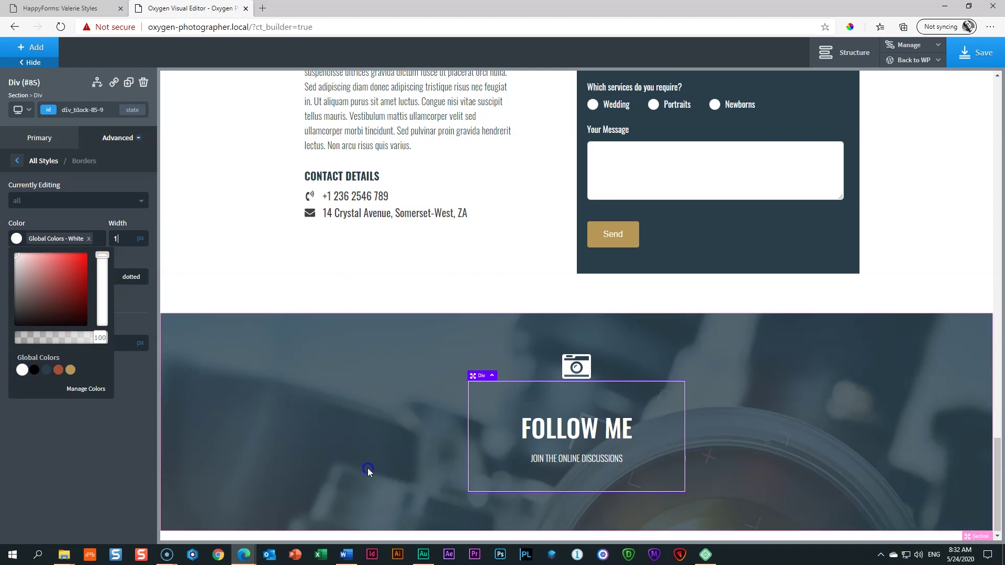
# Step: Increase the camera icon's bottom margin to about 32 px, then reselect the FOLLOW ME box
pyautogui.click(368, 469)
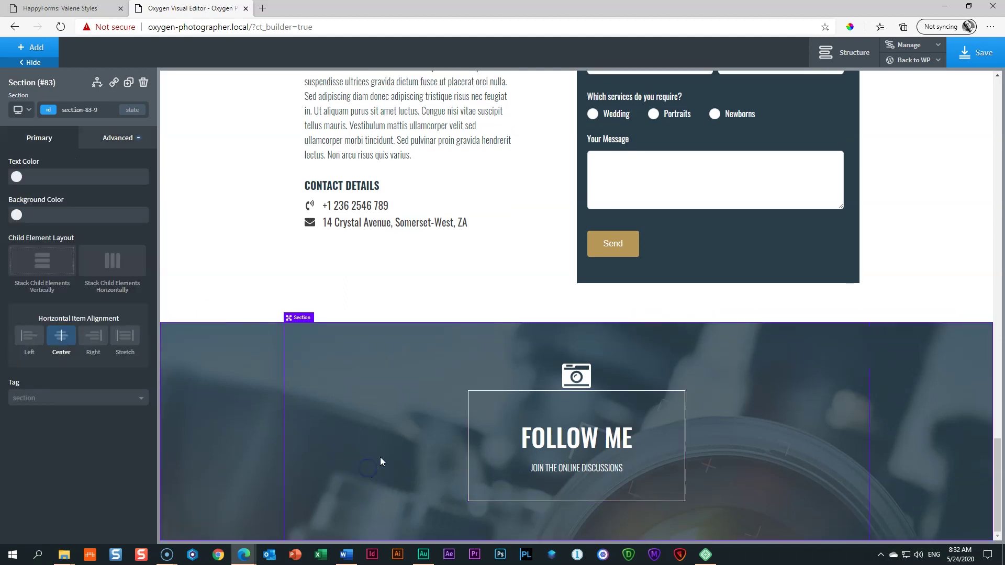
pyautogui.click(578, 378)
pyautogui.moveTo(581, 378); pyautogui.dragTo(583, 401)
pyautogui.click(922, 423)
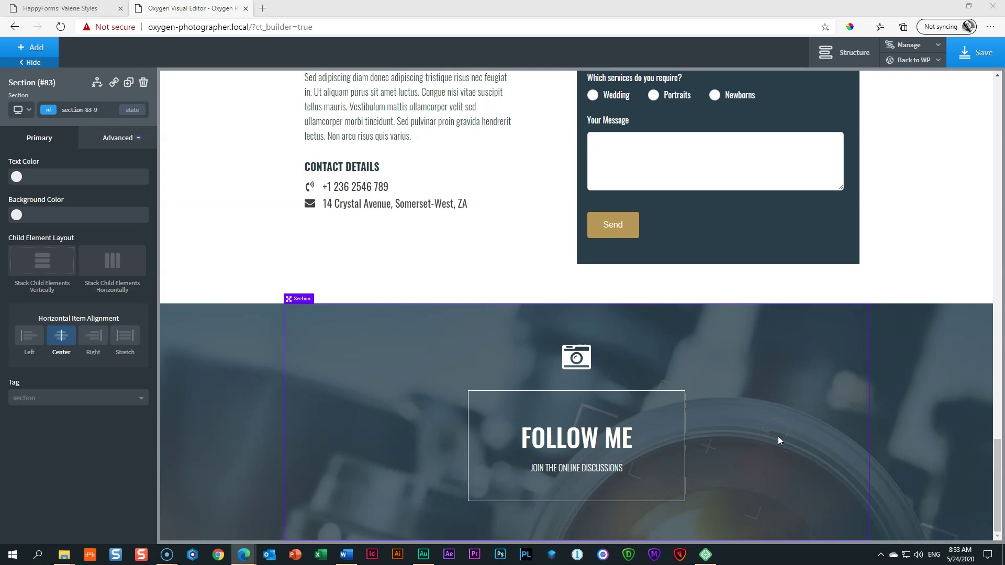
pyautogui.click(677, 419)
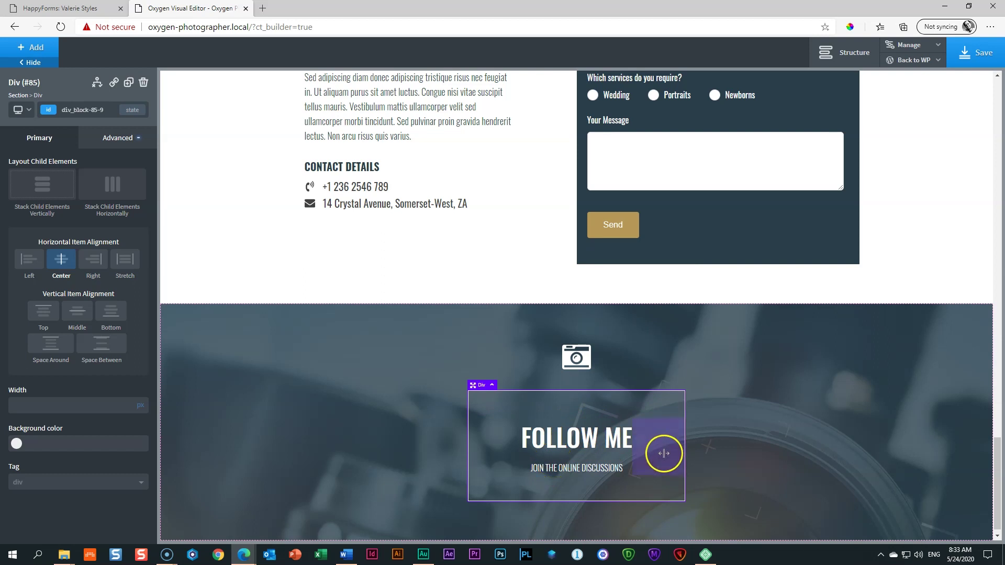
pyautogui.click(40, 52)
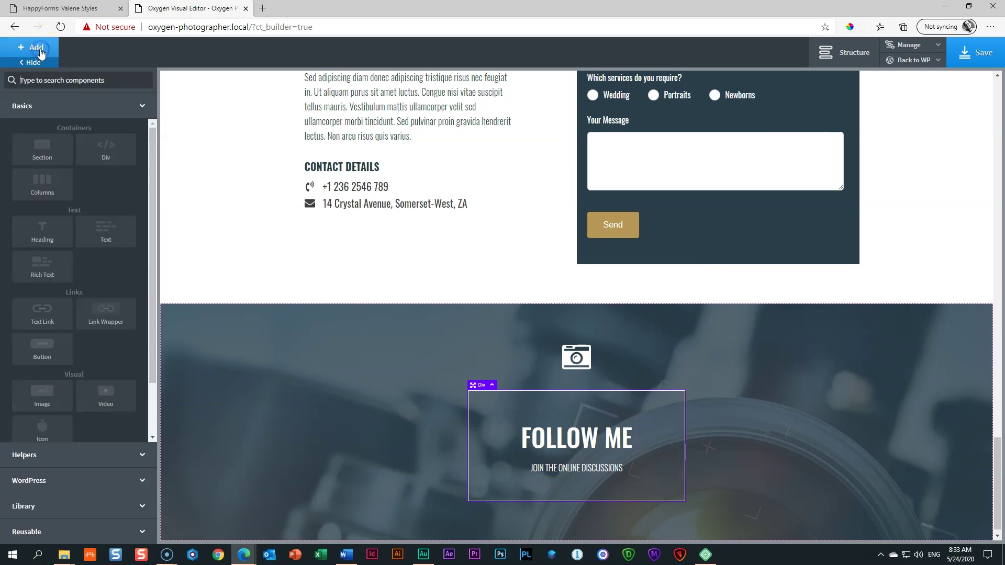
# Step: Add Social Icons, move them out beneath the FOLLOW ME box, and add space above them
pyautogui.click(79, 454)
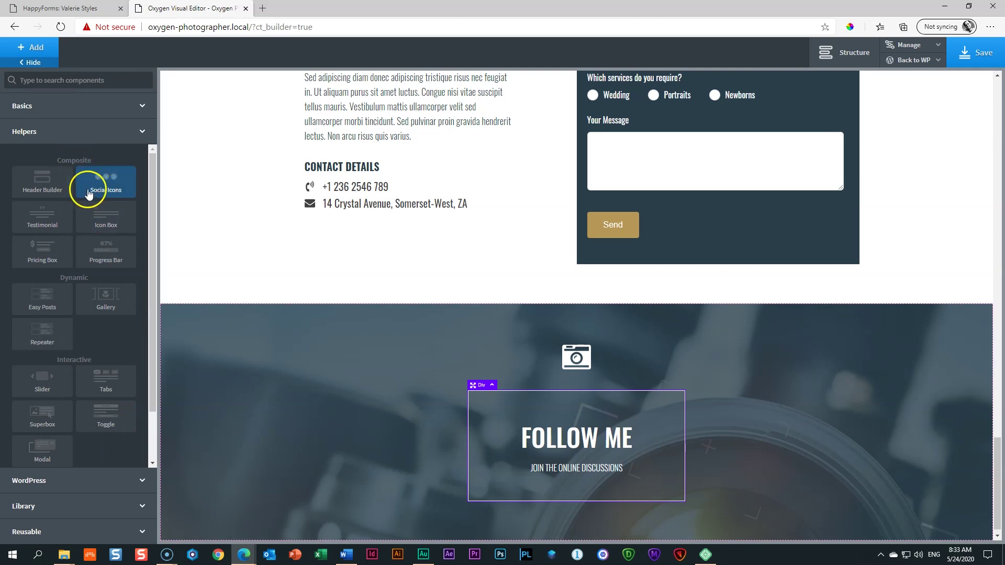
pyautogui.click(106, 191)
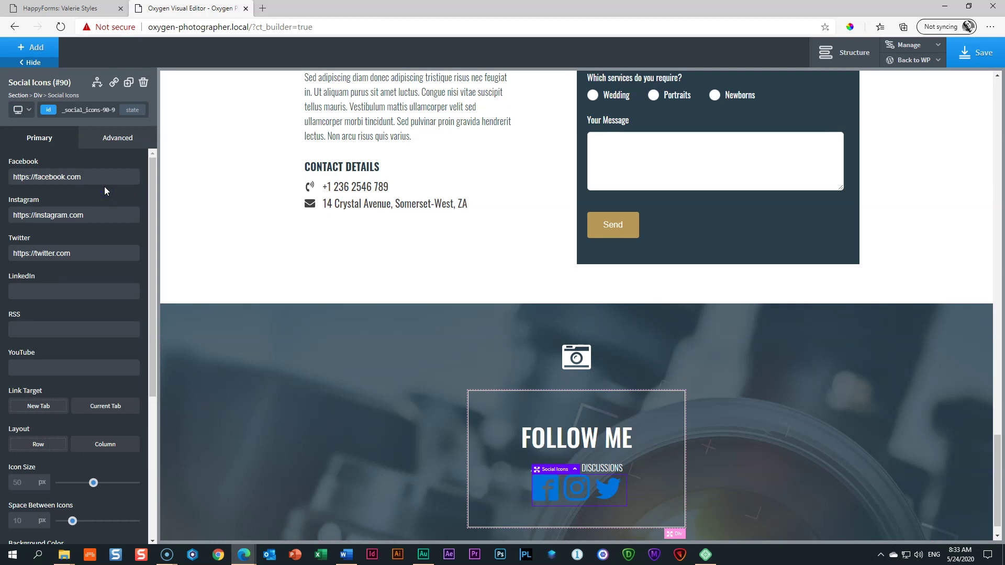
pyautogui.scroll(-1, 780, 485)
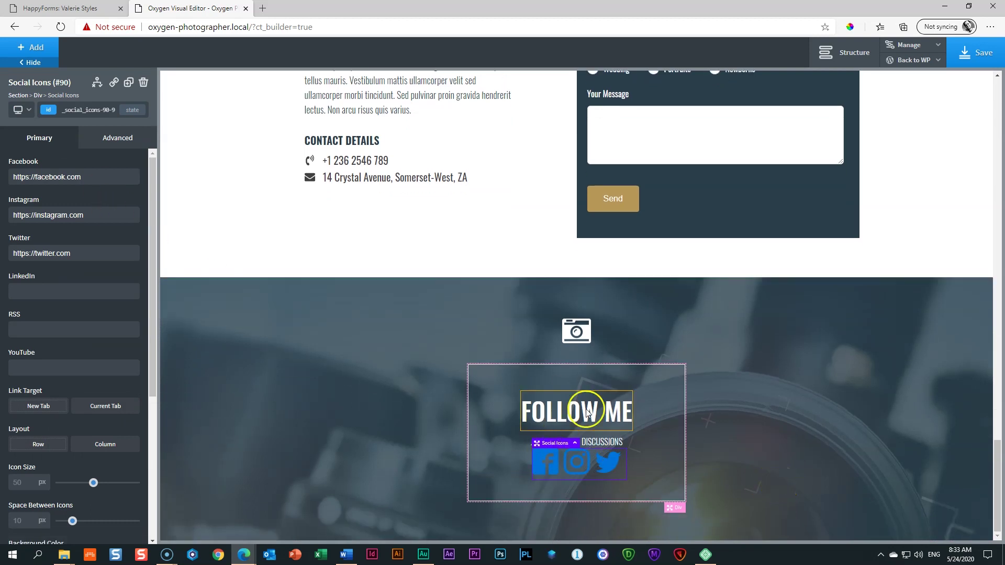
pyautogui.click(853, 54)
pyautogui.moveTo(912, 310); pyautogui.dragTo(892, 316)
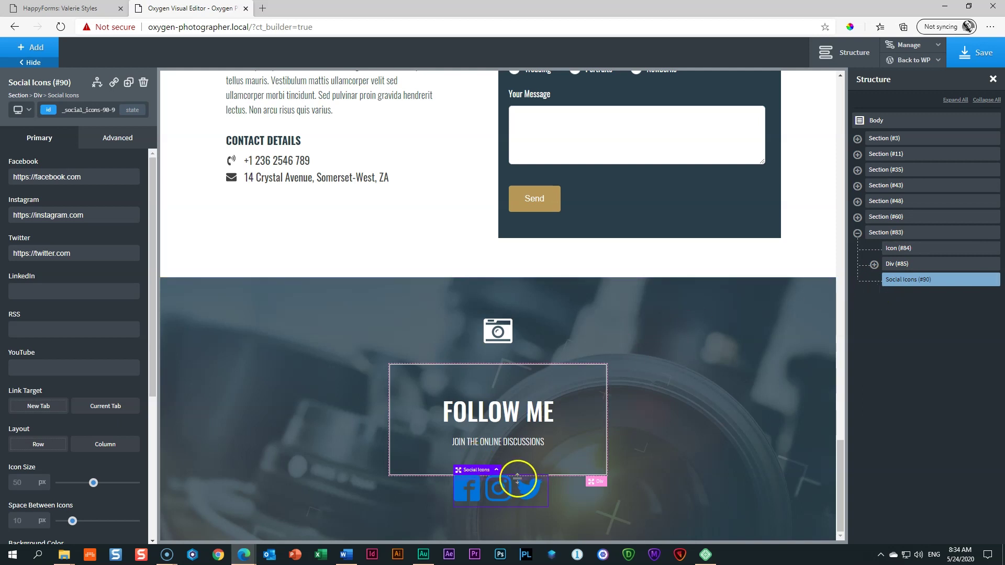
pyautogui.moveTo(519, 486); pyautogui.dragTo(520, 492)
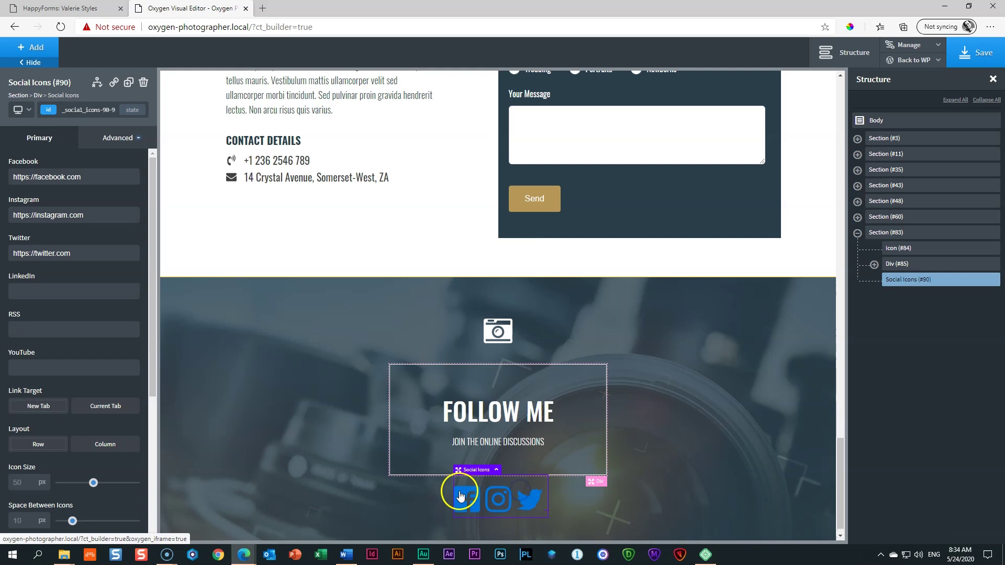
# Step: Make the social icons Global White, 24 px in size, with 20 px between them
pyautogui.scroll(-5, 67, 382)
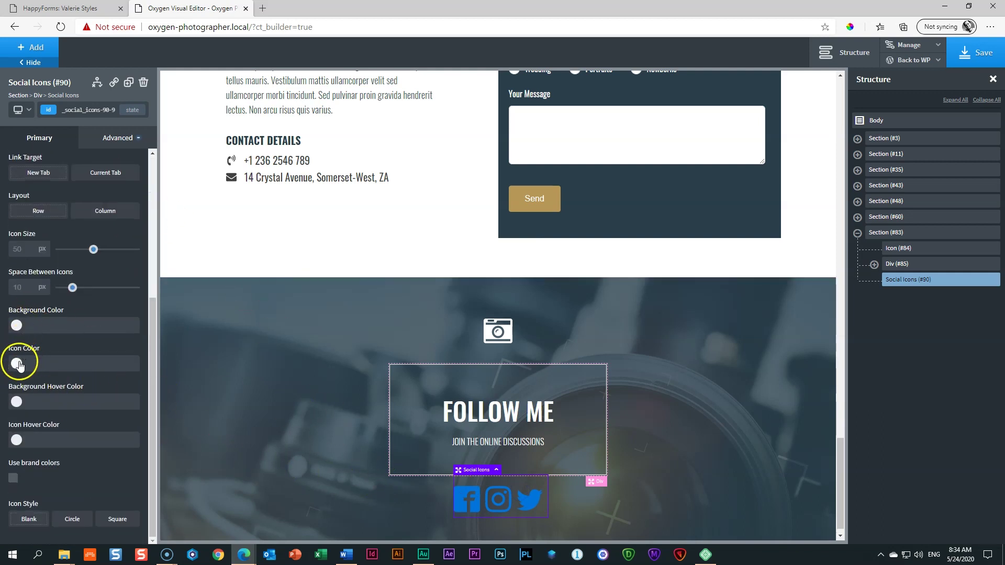
pyautogui.click(16, 363)
pyautogui.click(21, 494)
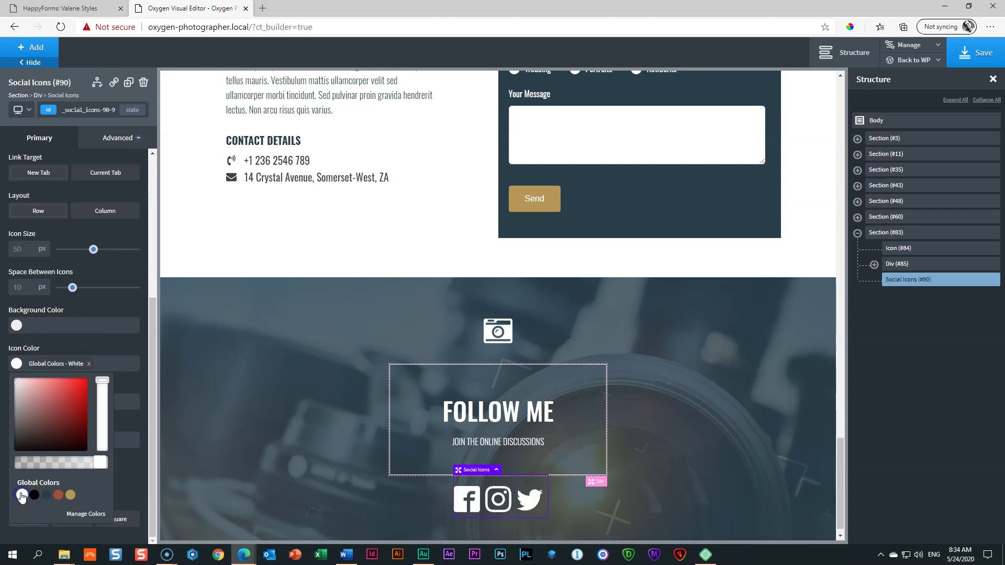
pyautogui.click(17, 364)
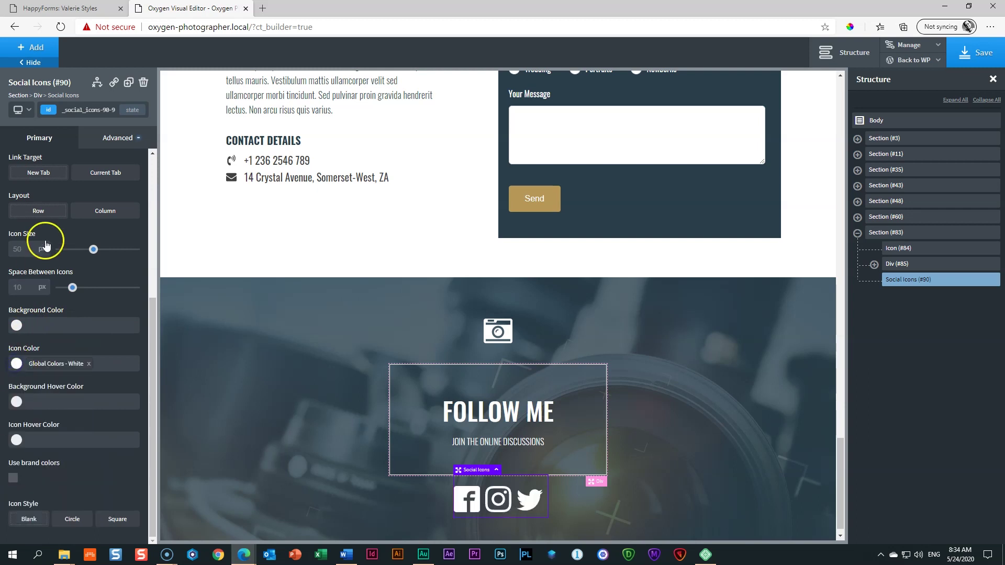
pyautogui.write('24')
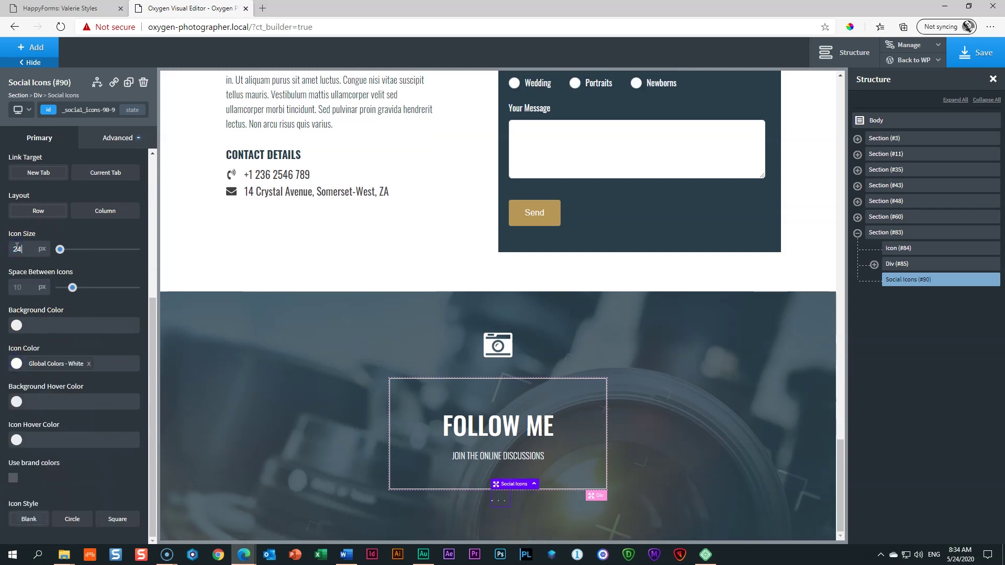
pyautogui.doubleClick(16, 286)
pyautogui.write('20')
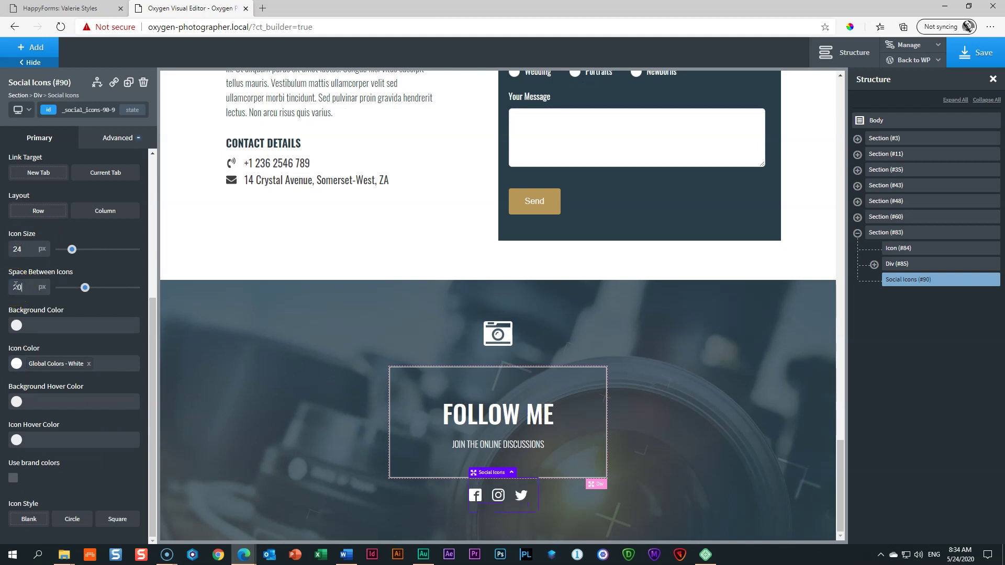
pyautogui.click(243, 438)
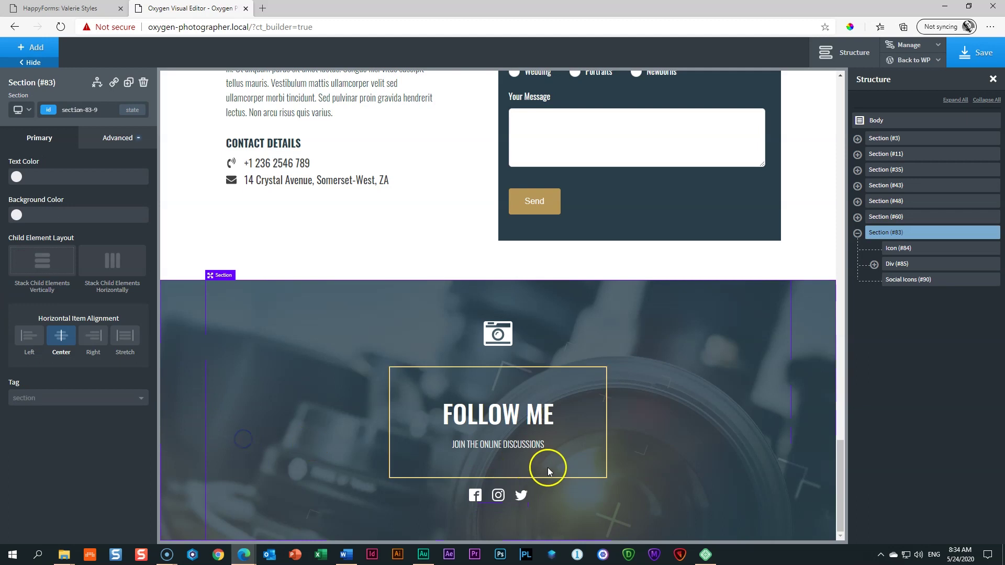
# Step: Replace the Twitter icon with LinkedIn by clearing the Twitter URL and entering # for LinkedIn
pyautogui.click(476, 496)
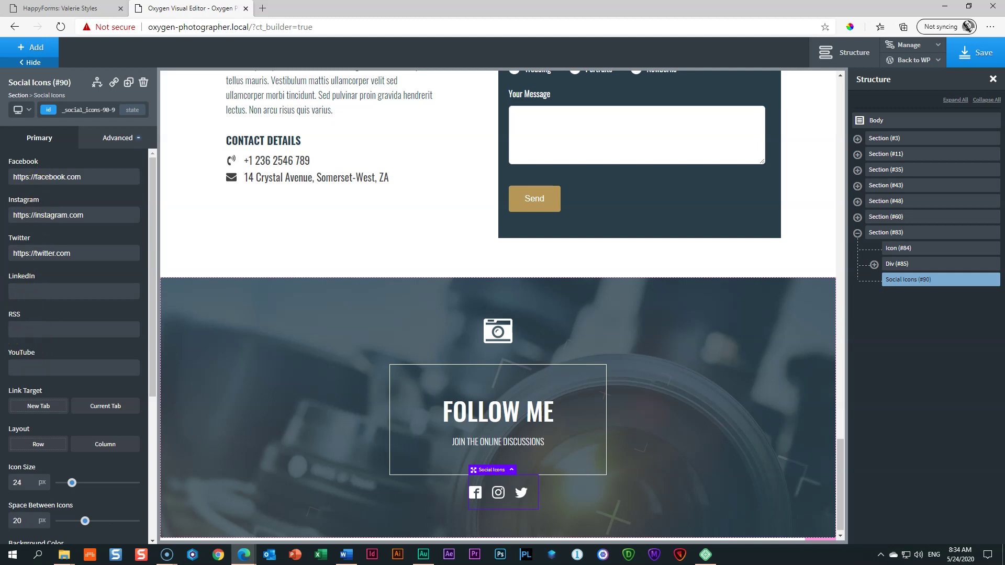
pyautogui.tripleClick(77, 253)
pyautogui.press('BackSpace')
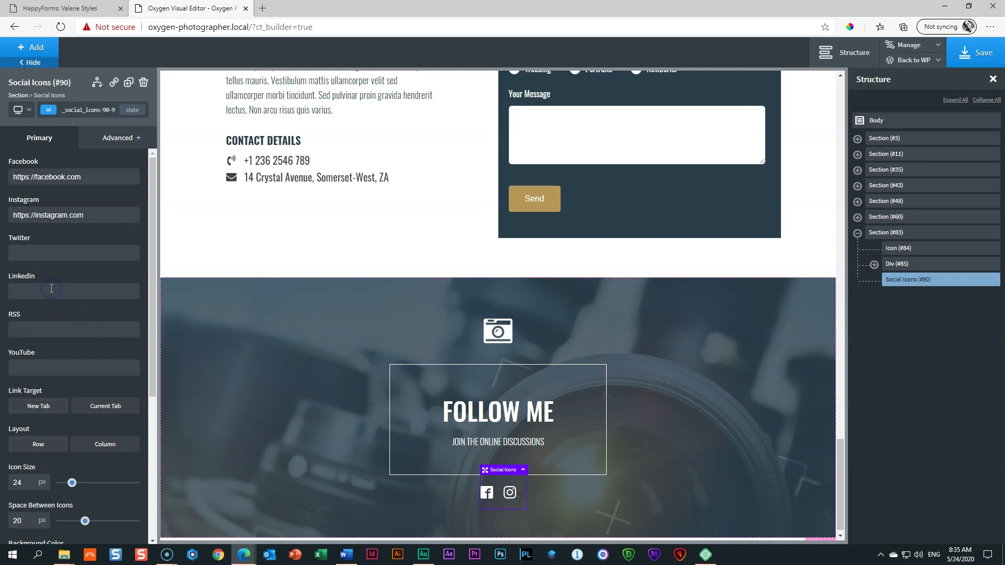
pyautogui.write('#')
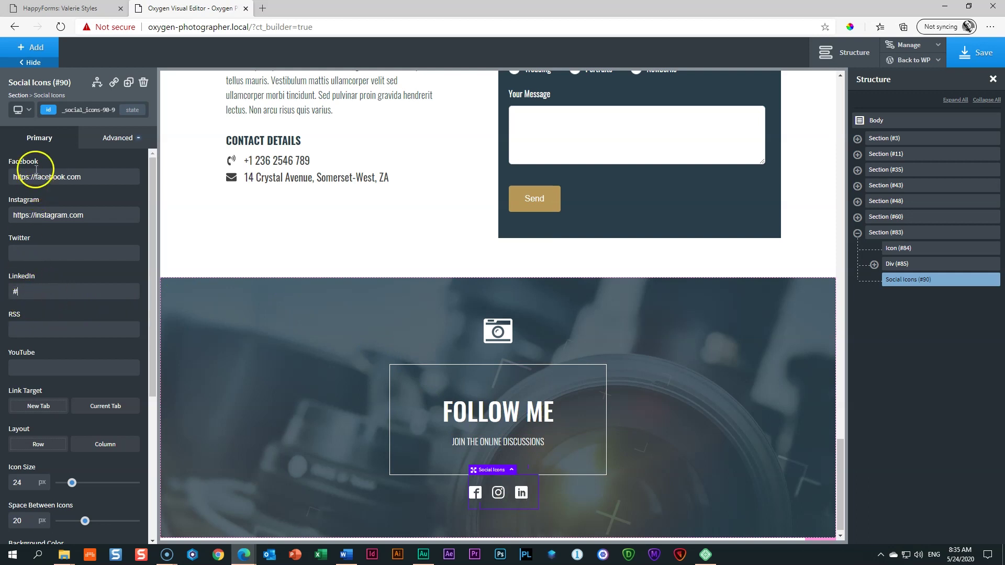
pyautogui.click(31, 288)
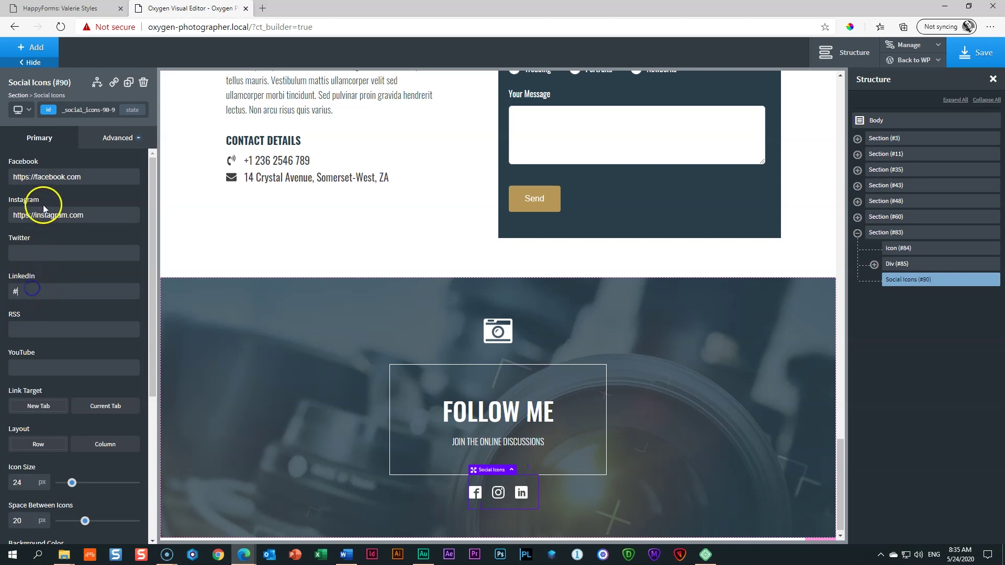
pyautogui.click(46, 175)
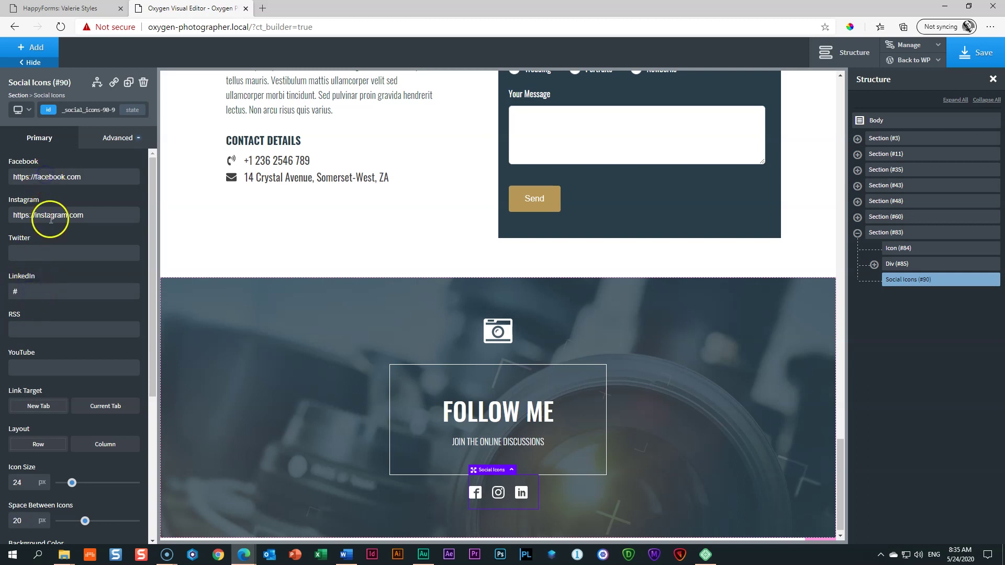
# Step: Add a little more space above the social icons and close the Structure panel
pyautogui.click(221, 364)
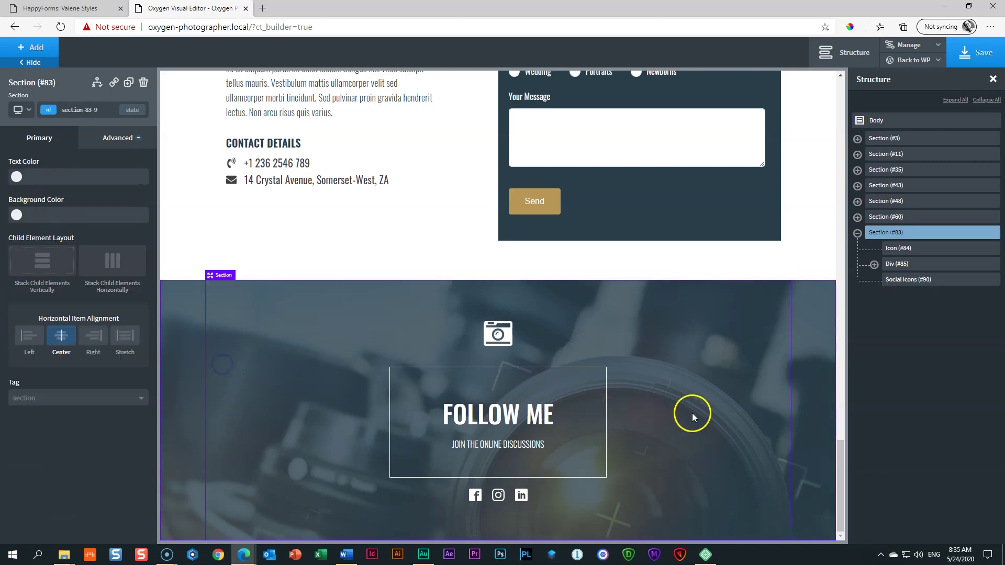
pyautogui.click(507, 491)
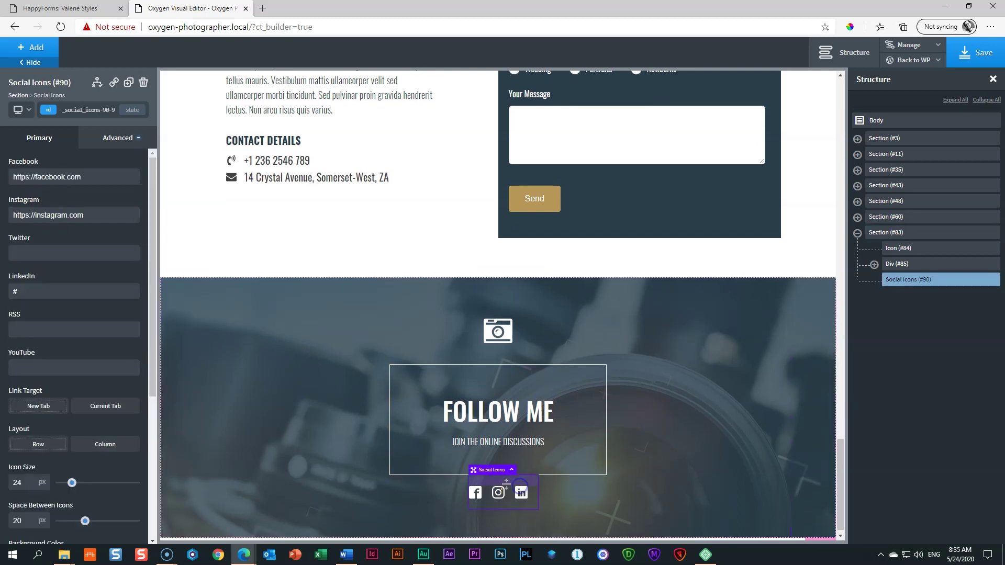
pyautogui.moveTo(505, 489); pyautogui.dragTo(505, 490)
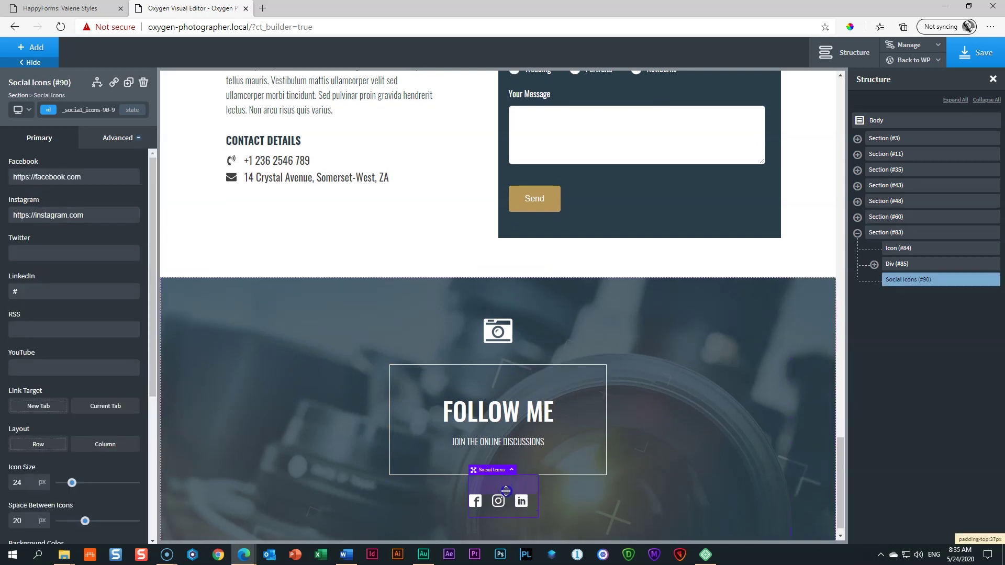
pyautogui.click(726, 410)
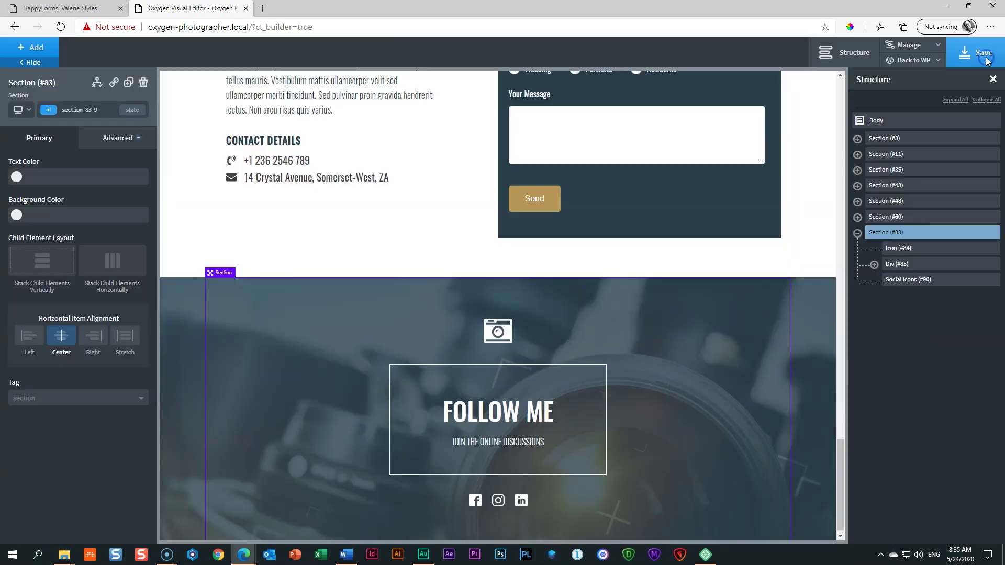
pyautogui.click(993, 80)
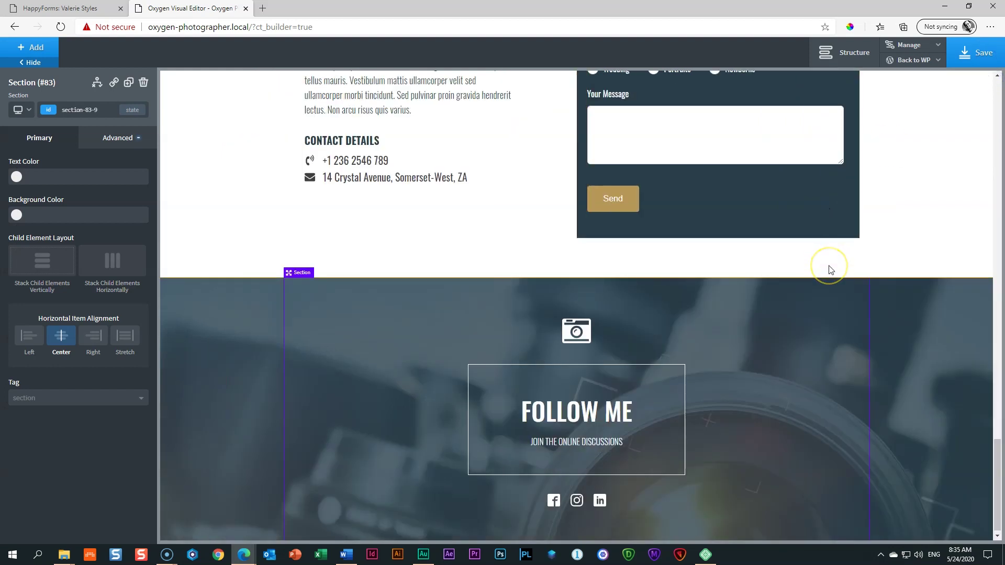
pyautogui.scroll(5, 831, 270)
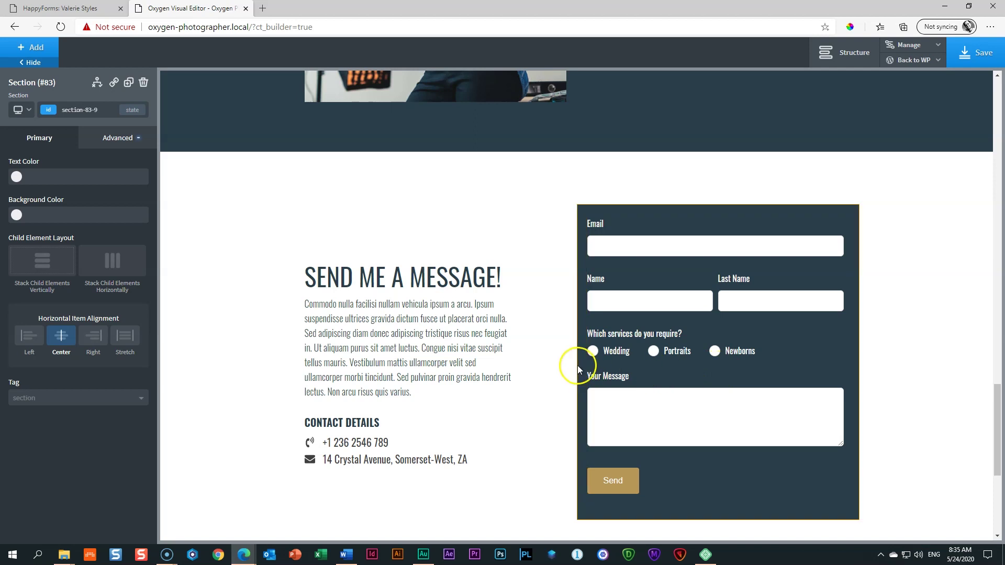
# Step: Preview the page at the 1120 px and tablet breakpoints
pyautogui.scroll(-1, 577, 366)
pyautogui.scroll(1, 578, 370)
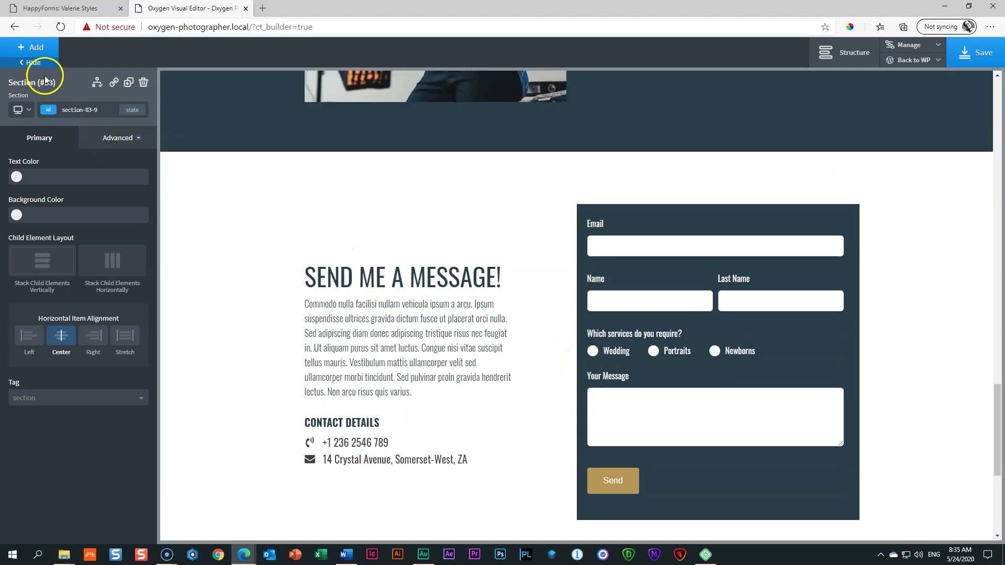
pyautogui.click(19, 109)
pyautogui.click(27, 142)
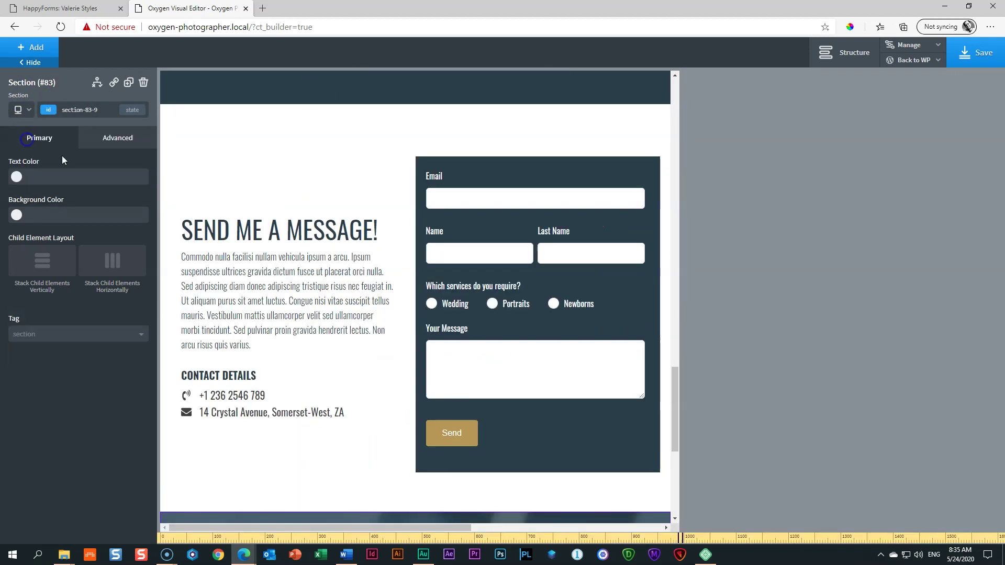
pyautogui.scroll(-5, 383, 278)
pyautogui.scroll(5, 383, 281)
pyautogui.scroll(-5, 382, 281)
pyautogui.scroll(3, 382, 281)
pyautogui.scroll(3, 384, 285)
pyautogui.click(48, 95)
pyautogui.click(18, 110)
pyautogui.click(23, 153)
pyautogui.scroll(-8, 287, 310)
pyautogui.scroll(7, 287, 308)
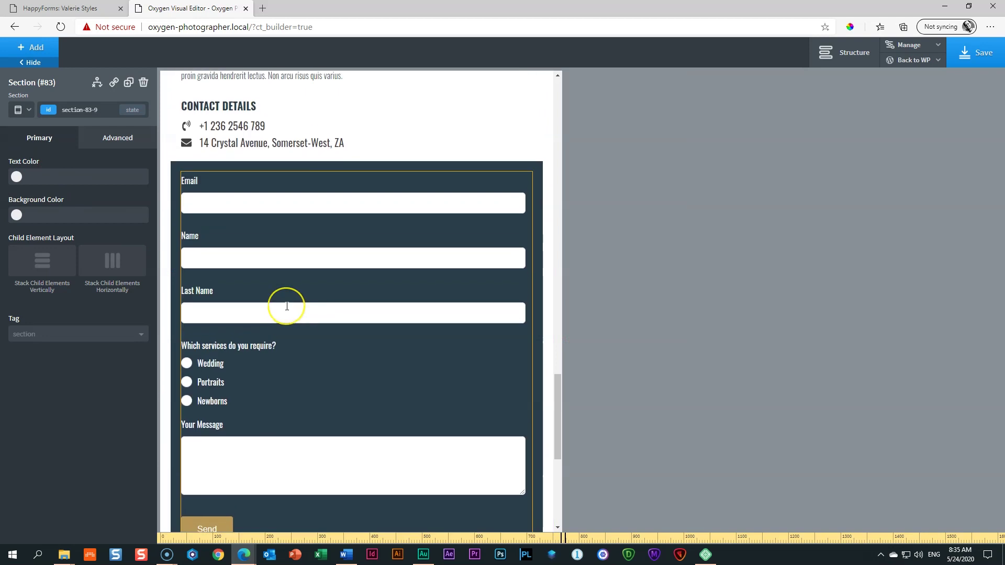
pyautogui.scroll(5, 287, 307)
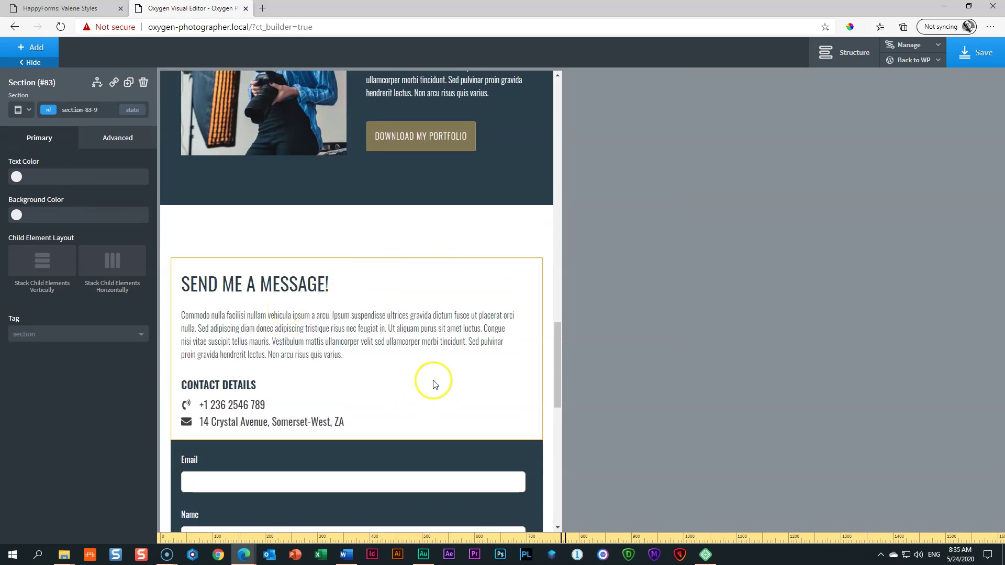
pyautogui.scroll(-10, 432, 381)
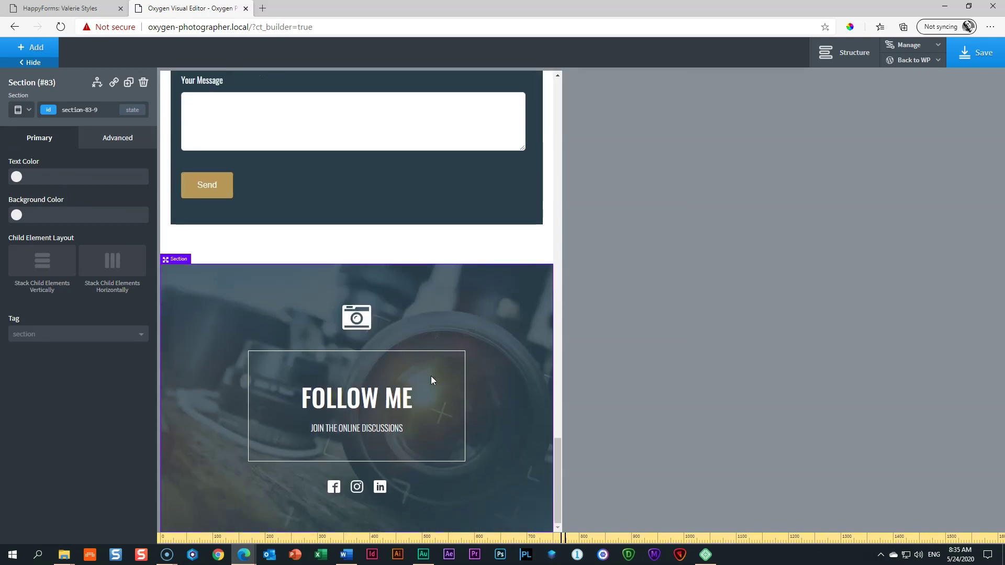
pyautogui.scroll(8, 424, 361)
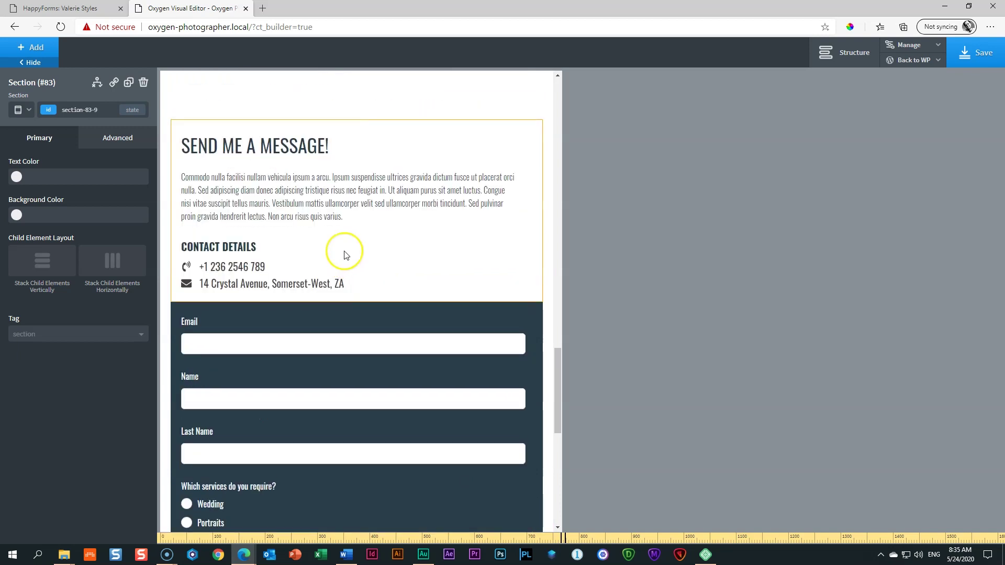
pyautogui.scroll(4, 321, 341)
# Step: Reduce the contact section's top padding at tablet width, then preview at narrow mobile width
pyautogui.click(264, 311)
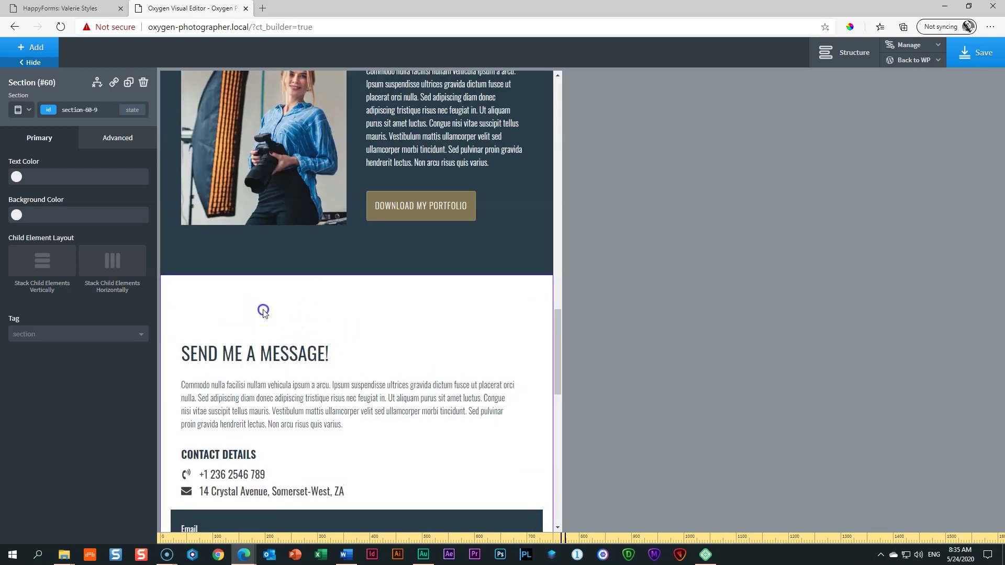
pyautogui.moveTo(263, 308); pyautogui.dragTo(267, 287)
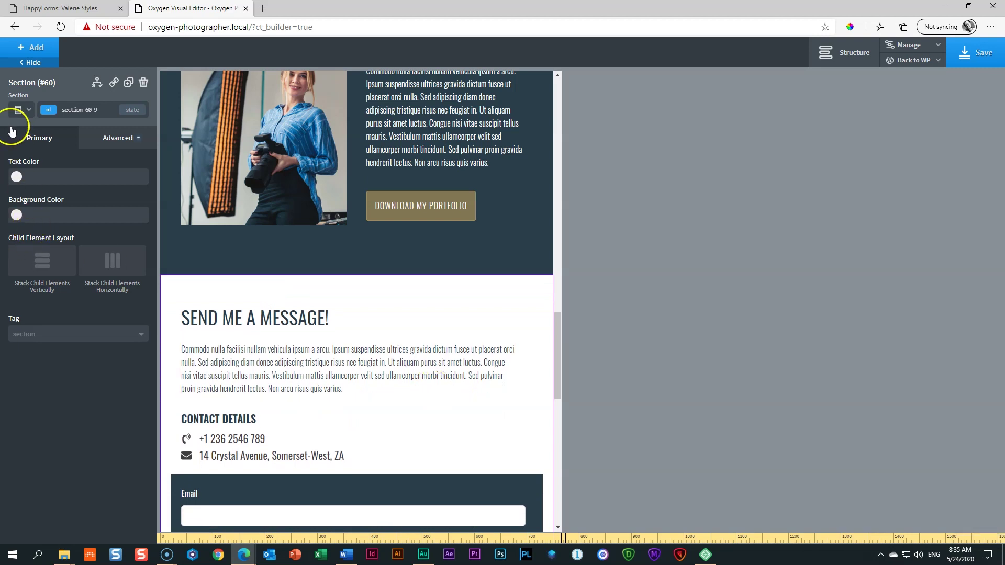
pyautogui.click(12, 126)
pyautogui.click(19, 163)
pyautogui.scroll(-8, 304, 309)
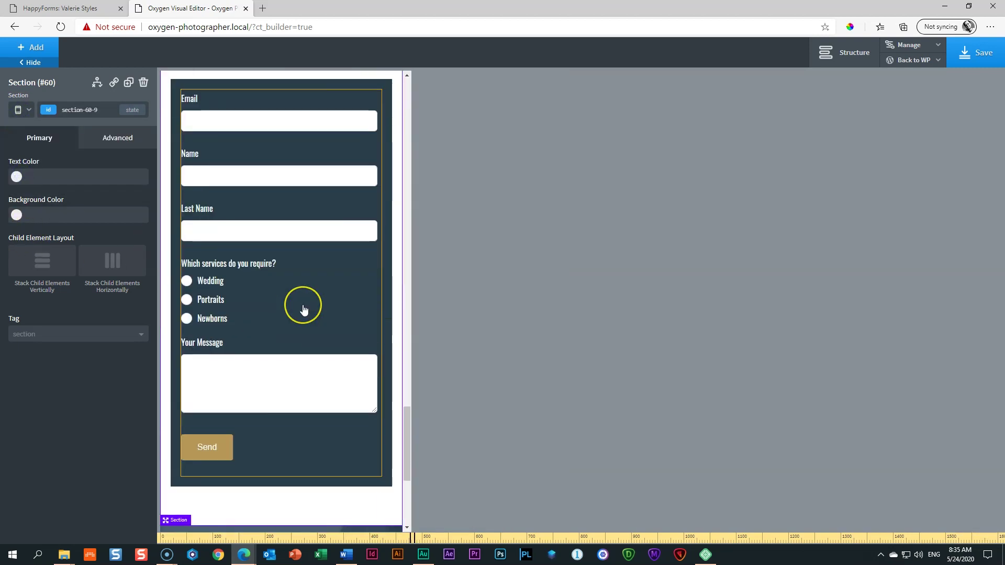
pyautogui.scroll(7, 304, 309)
pyautogui.scroll(-12, 304, 309)
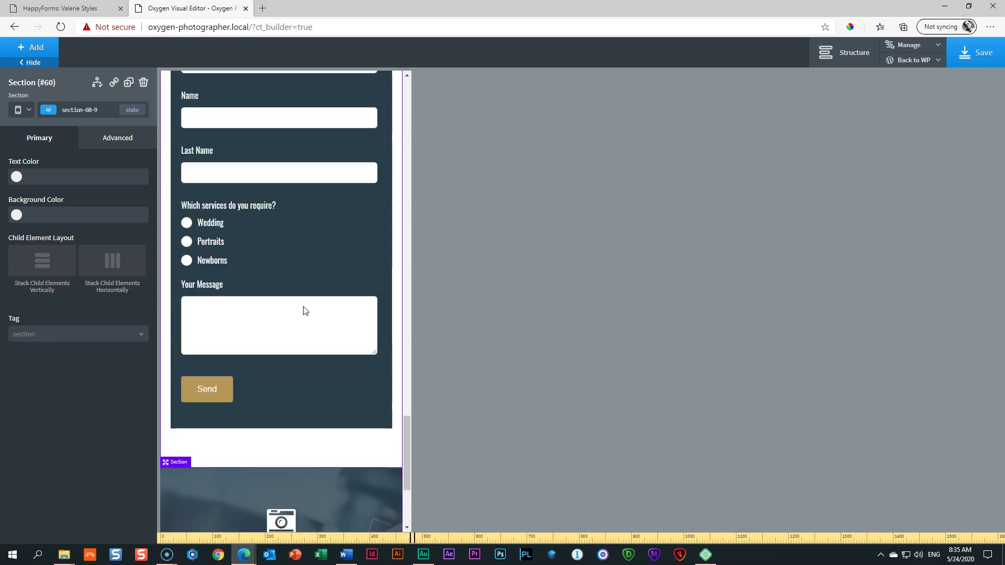
# Step: Switch to the phone-width preview and select the FOLLOW ME heading
pyautogui.click(19, 109)
pyautogui.click(21, 184)
pyautogui.scroll(2, 241, 333)
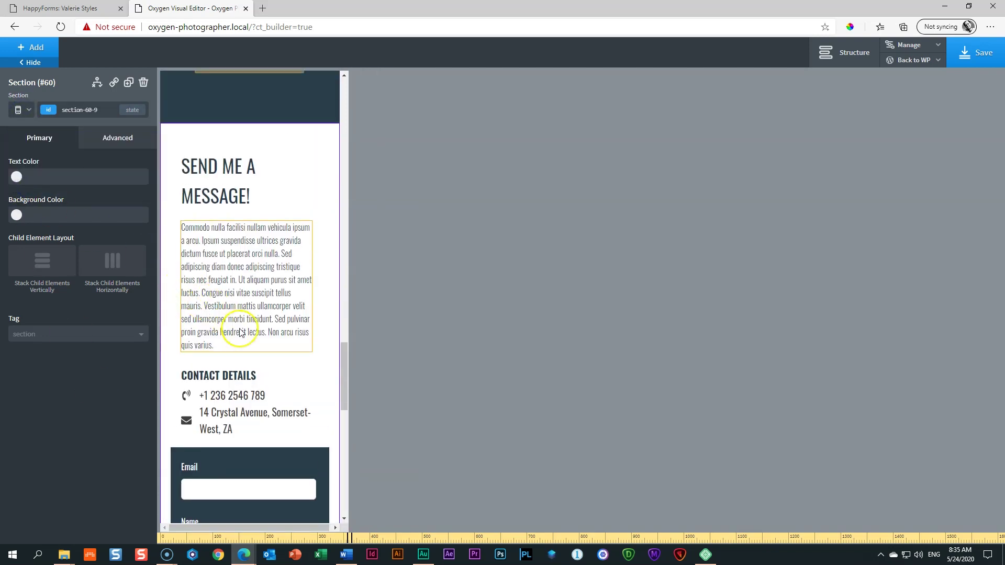
pyautogui.scroll(-9, 240, 332)
pyautogui.scroll(-8, 250, 291)
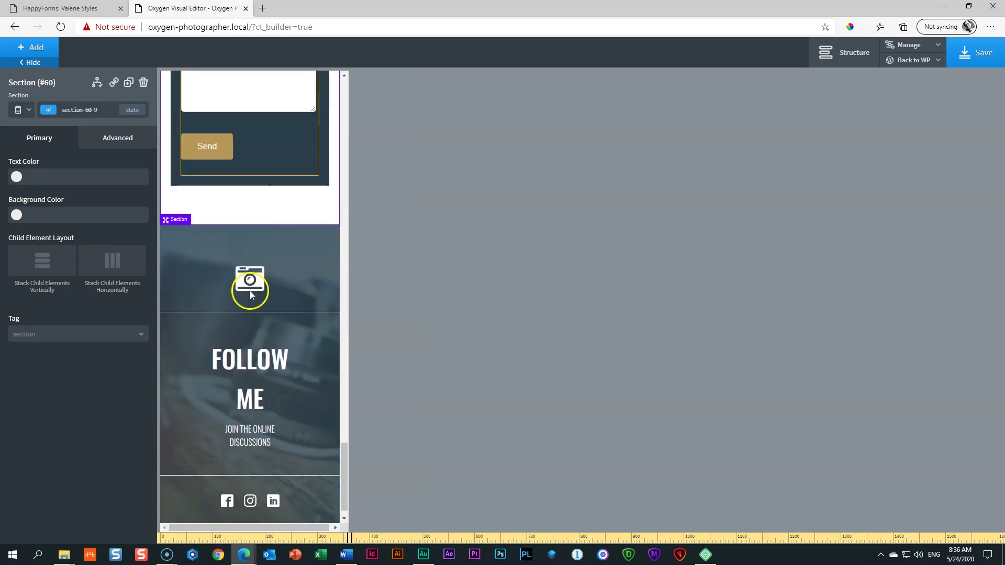
pyautogui.click(241, 350)
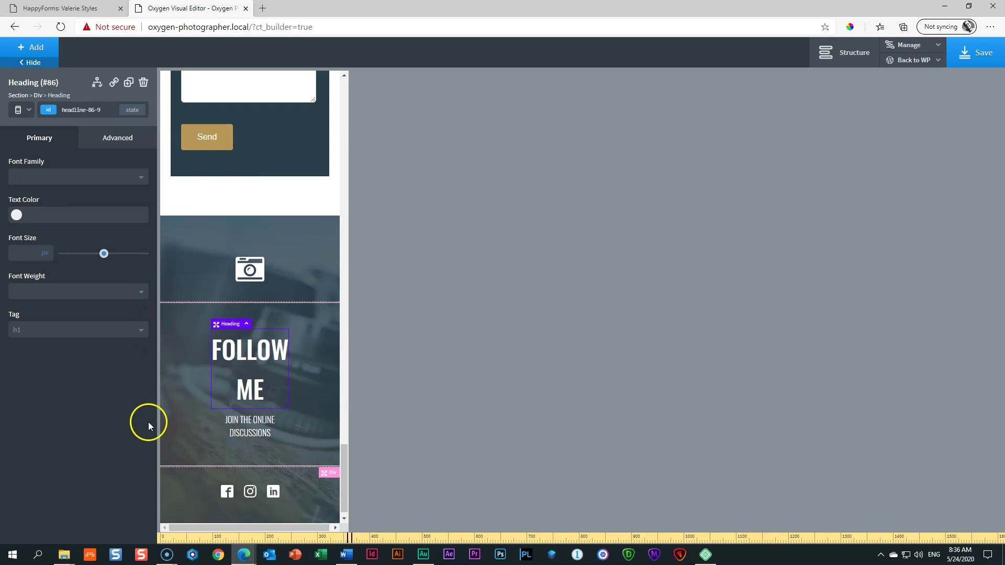
# Step: At the less-than-480px breakpoint, set the FOLLOW ME heading's font size to 36
pyautogui.click(17, 111)
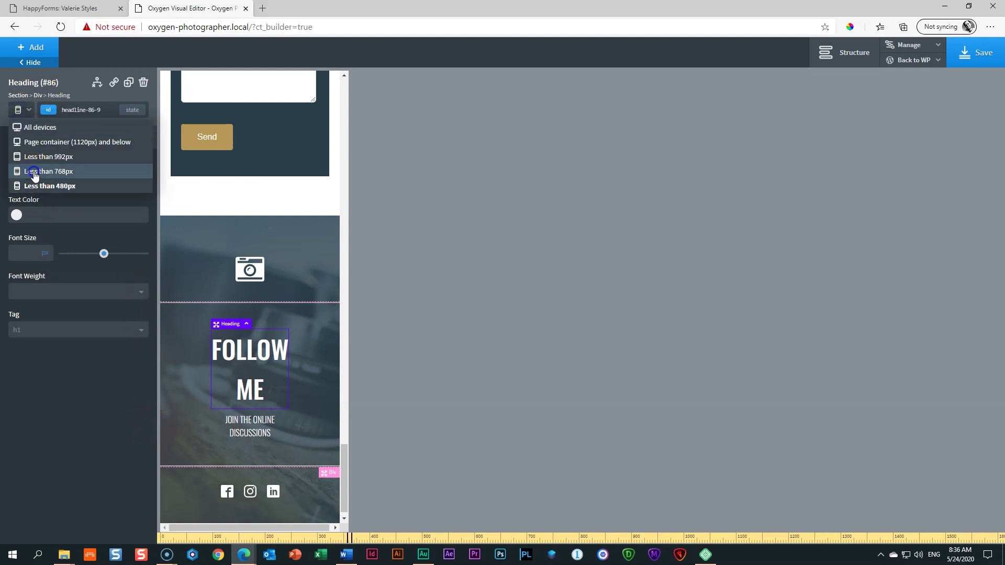
pyautogui.click(37, 170)
pyautogui.click(20, 109)
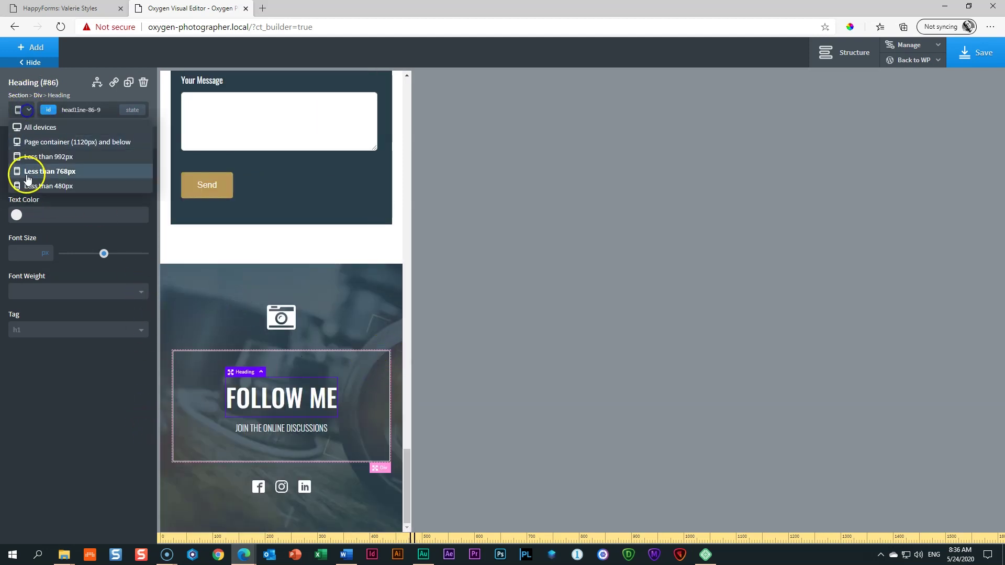
pyautogui.click(26, 183)
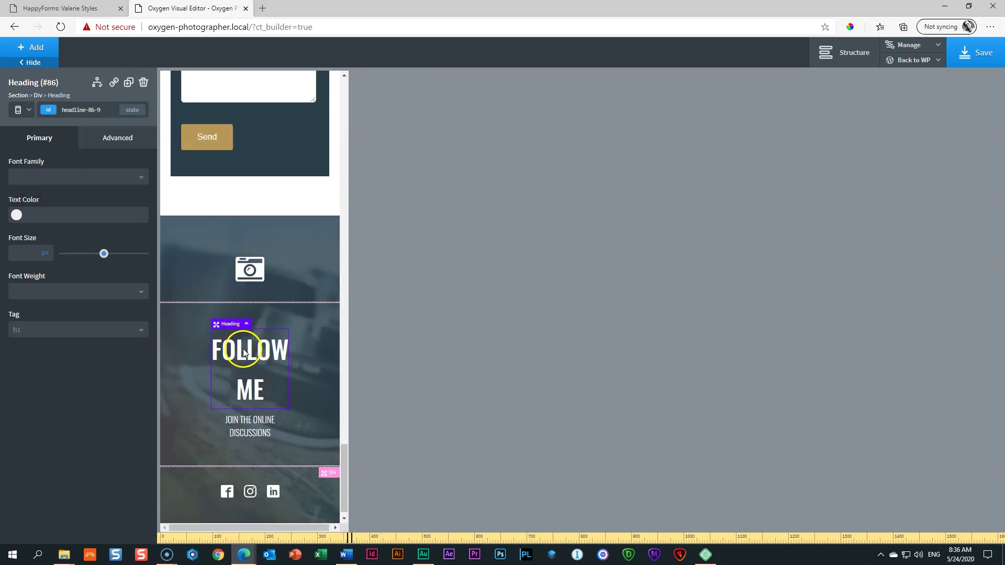
pyautogui.click(15, 252)
pyautogui.write('36')
pyautogui.doubleClick(19, 253)
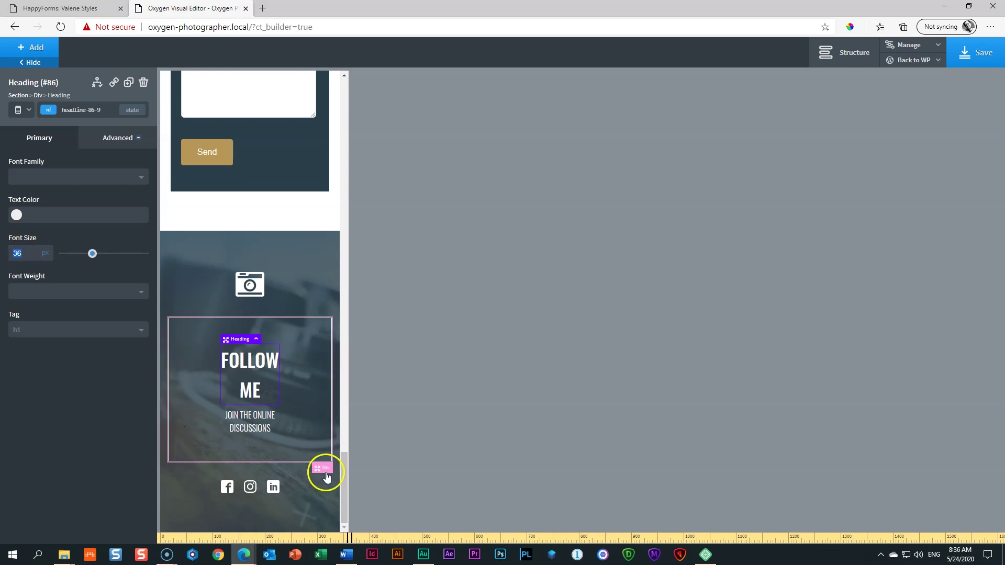
# Step: Give the box around FOLLOW ME 50 px padding on all sides at this width
pyautogui.click(326, 475)
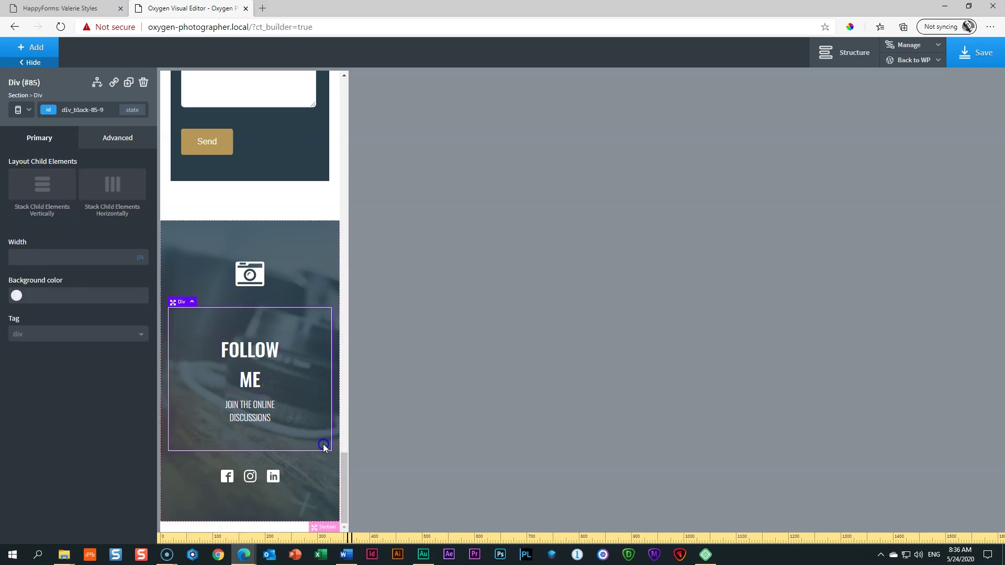
pyautogui.click(111, 142)
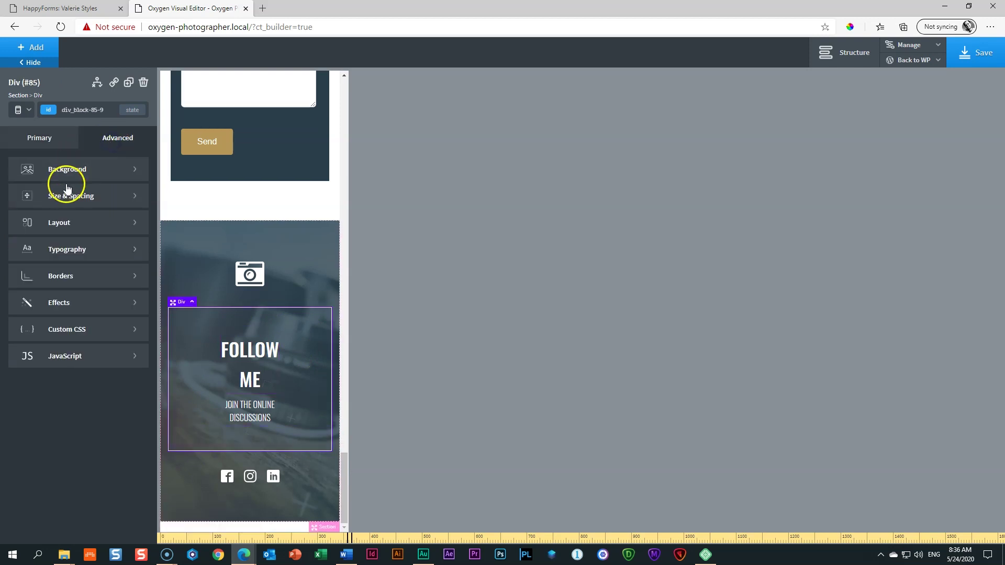
pyautogui.click(66, 196)
pyautogui.click(38, 198)
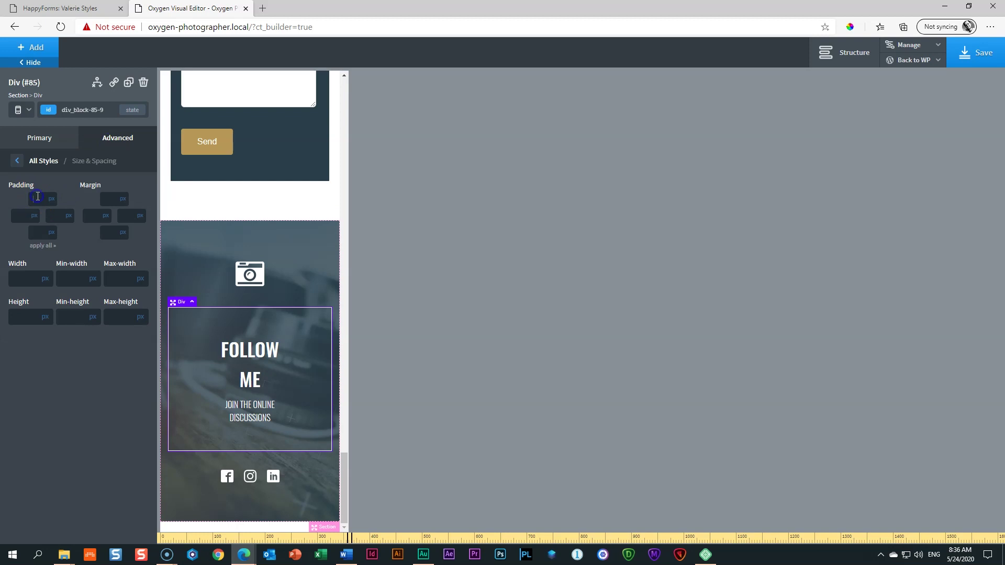
pyautogui.write('50')
pyautogui.click(41, 246)
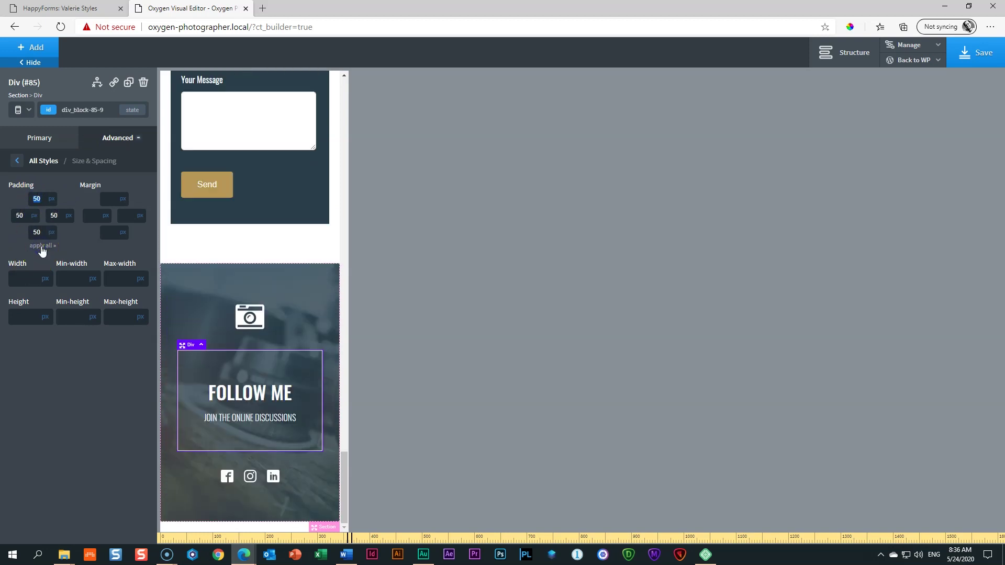
pyautogui.click(294, 500)
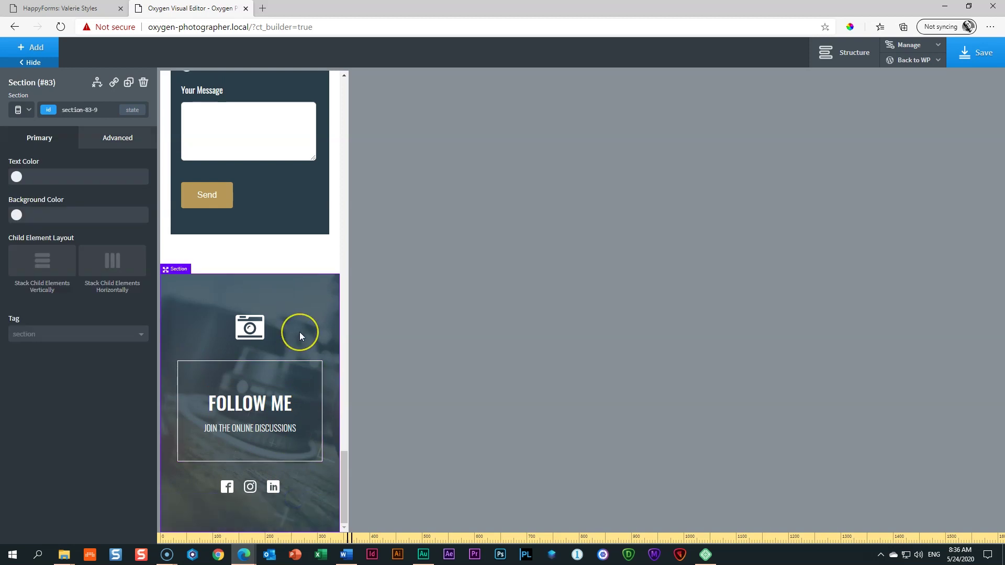
# Step: Save the page, then switch the preview back to All devices and scroll through it
pyautogui.click(978, 52)
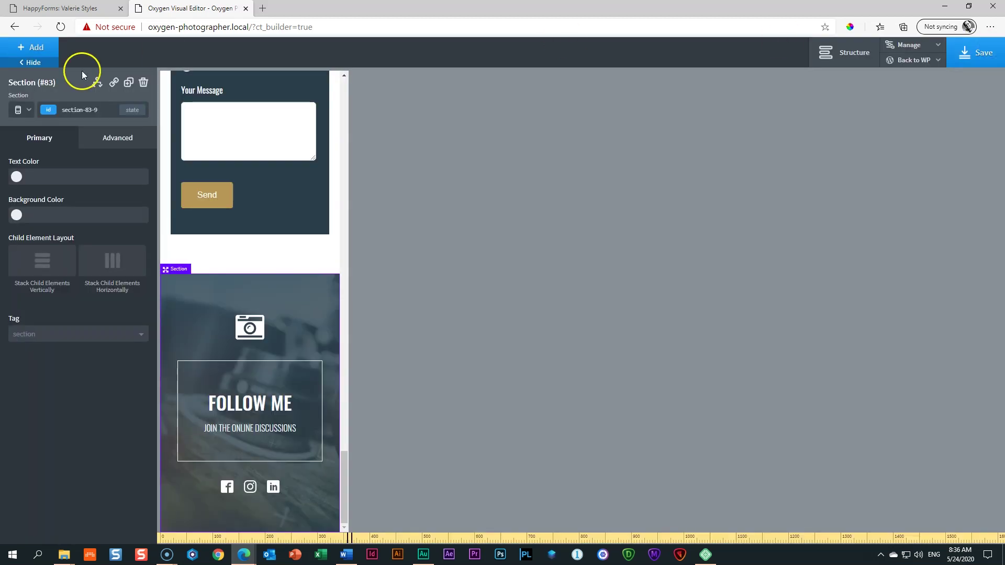
pyautogui.click(21, 111)
pyautogui.click(22, 124)
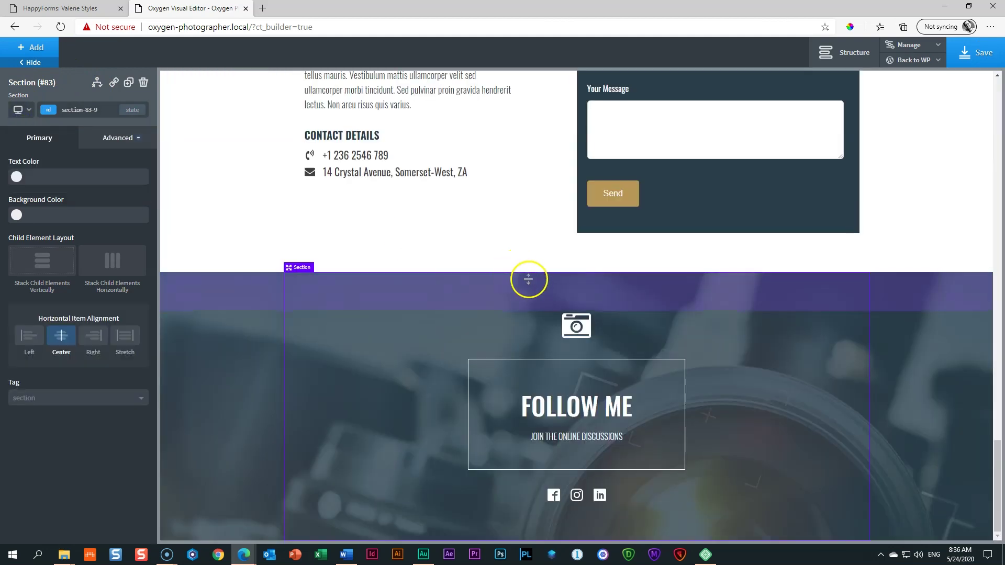
pyautogui.scroll(10, 545, 278)
pyautogui.scroll(15, 547, 277)
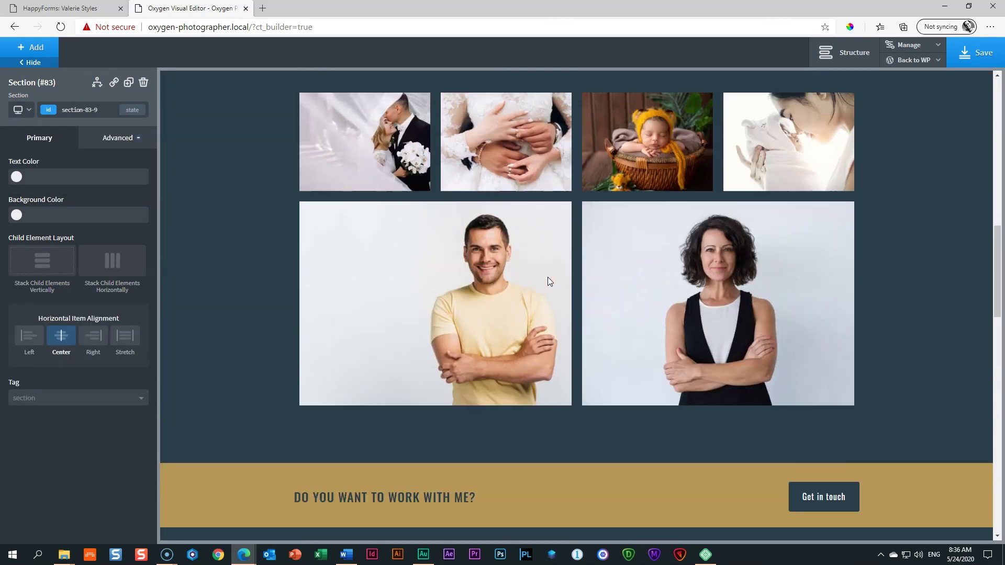
pyautogui.scroll(-20, 548, 282)
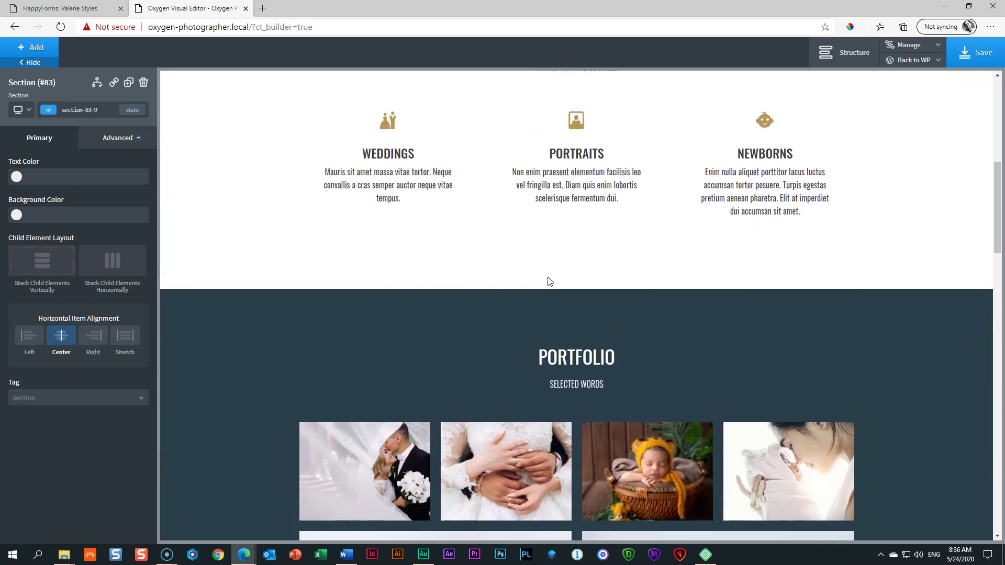
pyautogui.scroll(-12, 548, 283)
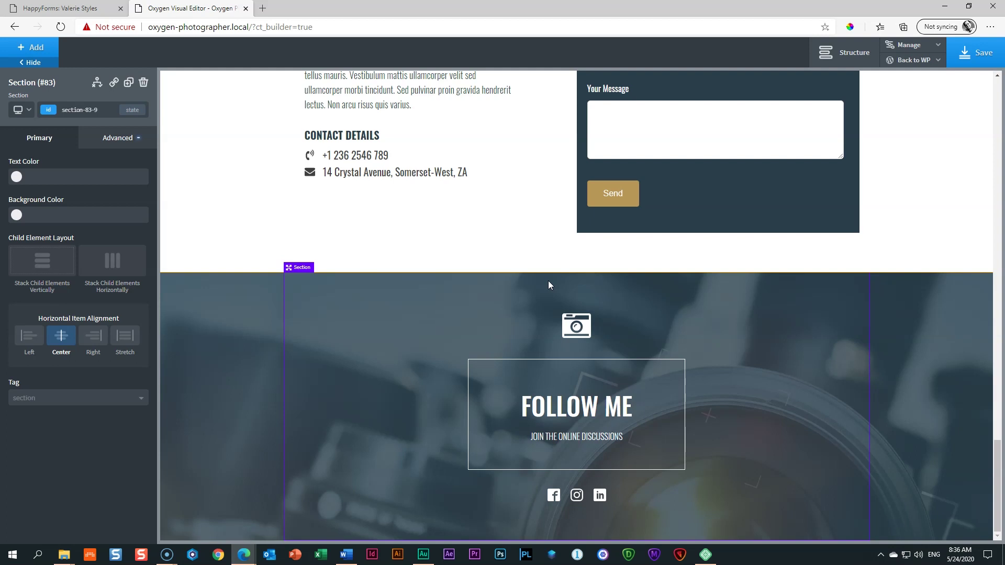
pyautogui.scroll(15, 549, 283)
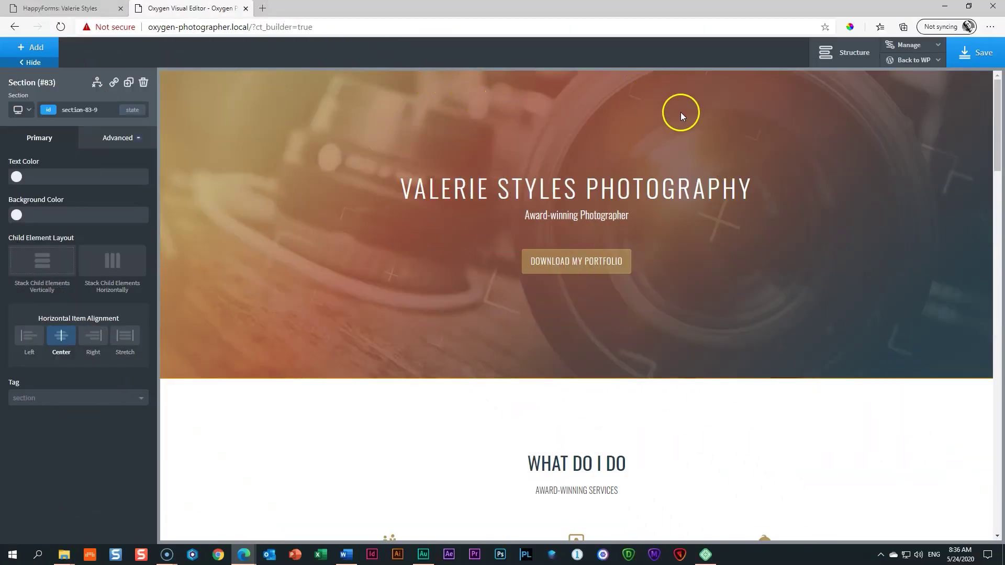
# Step: Scroll down through the page to review the finished sections
pyautogui.scroll(-5, 681, 112)
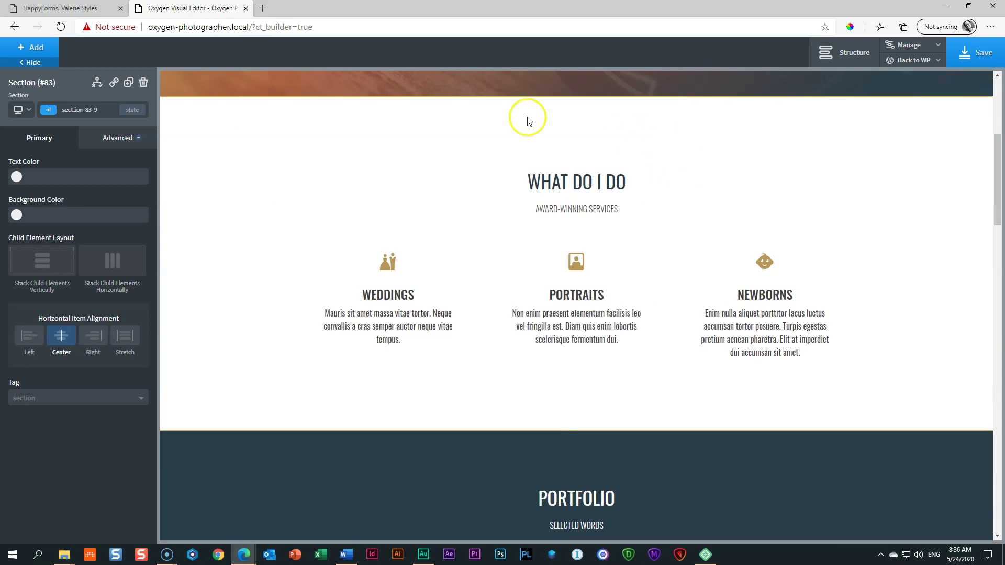
pyautogui.scroll(-2, 583, 312)
pyautogui.scroll(-4, 583, 312)
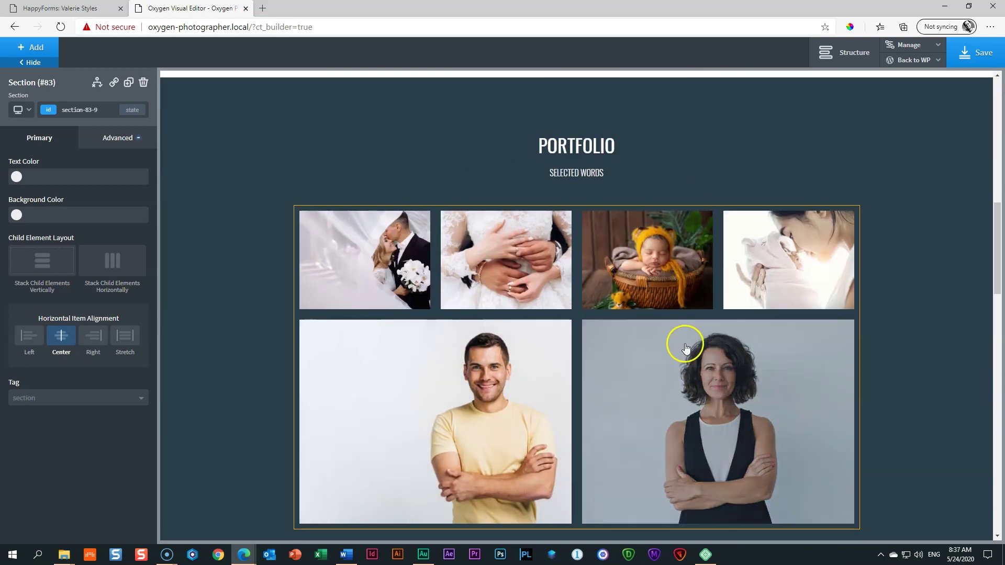
pyautogui.scroll(-10, 685, 344)
pyautogui.scroll(-4, 686, 349)
pyautogui.scroll(7, 689, 308)
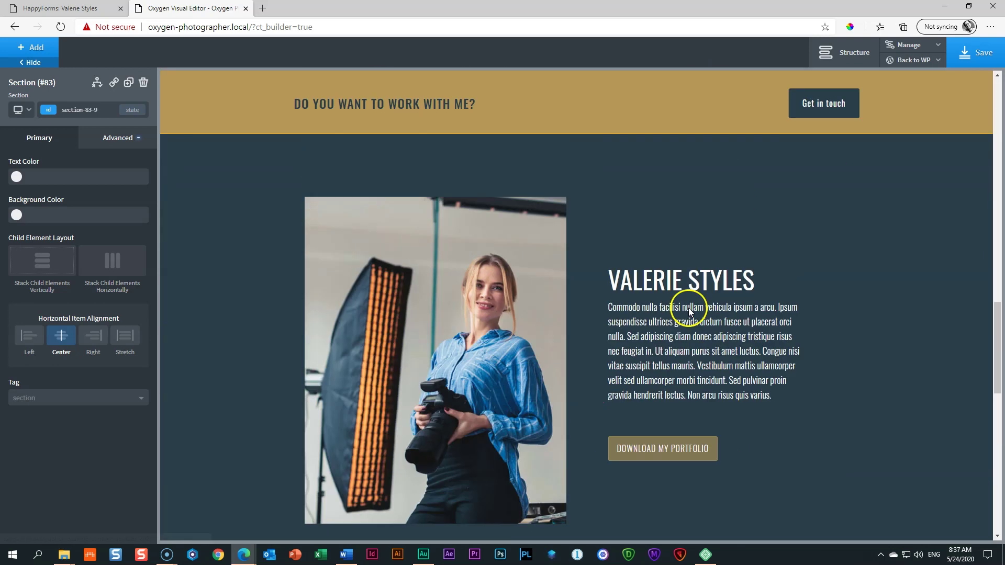
pyautogui.scroll(-8, 780, 432)
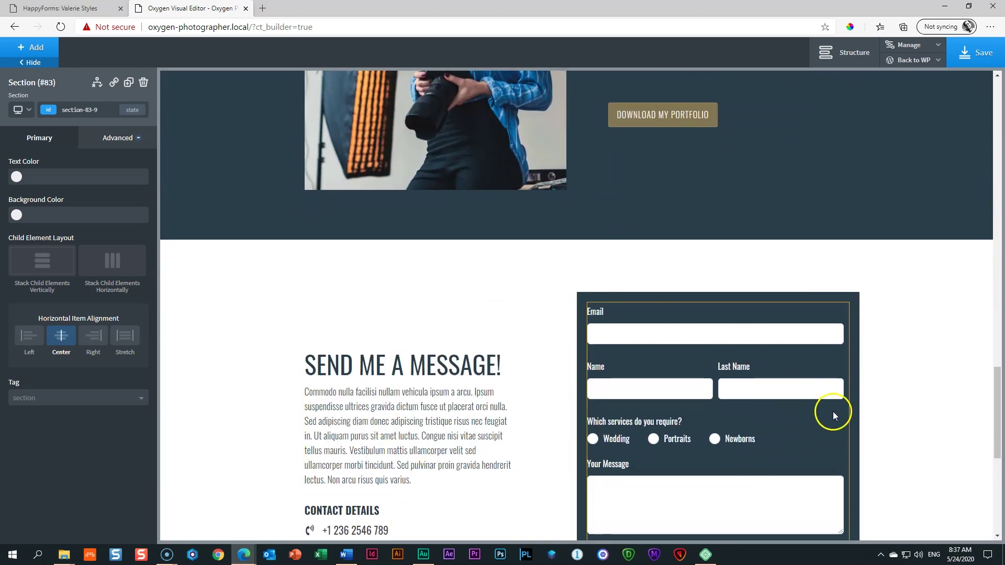
pyautogui.moveTo(997, 418); pyautogui.dragTo(1001, 117)
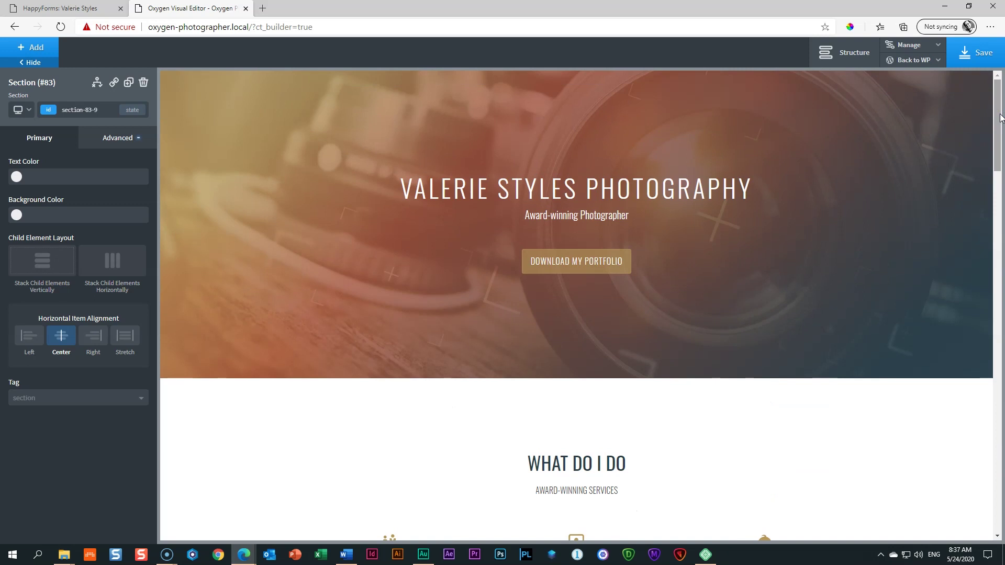
# Step: Open the Structure outline, collapse Section #83, and select Section #11 (WHAT DO I DO)
pyautogui.click(831, 62)
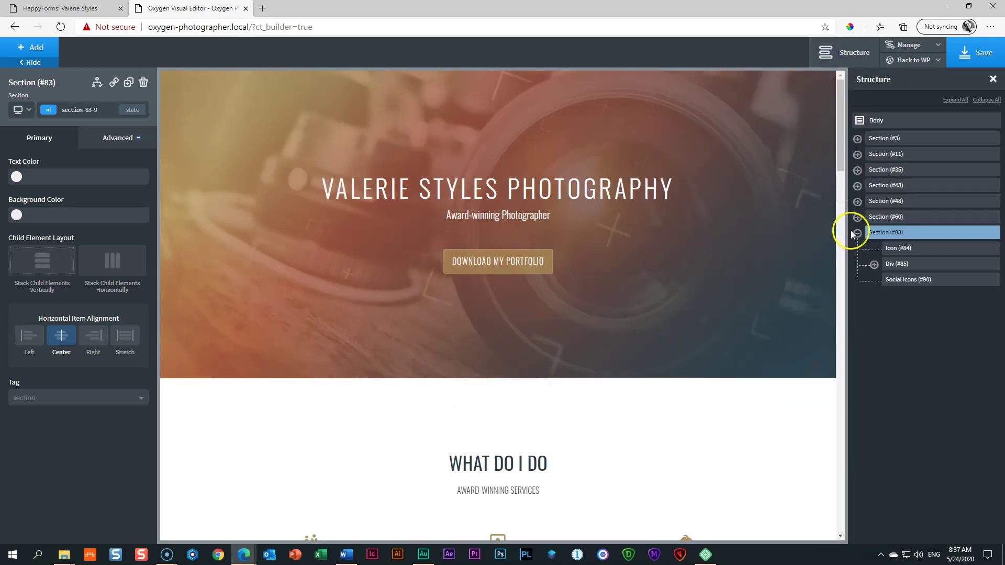
pyautogui.click(858, 233)
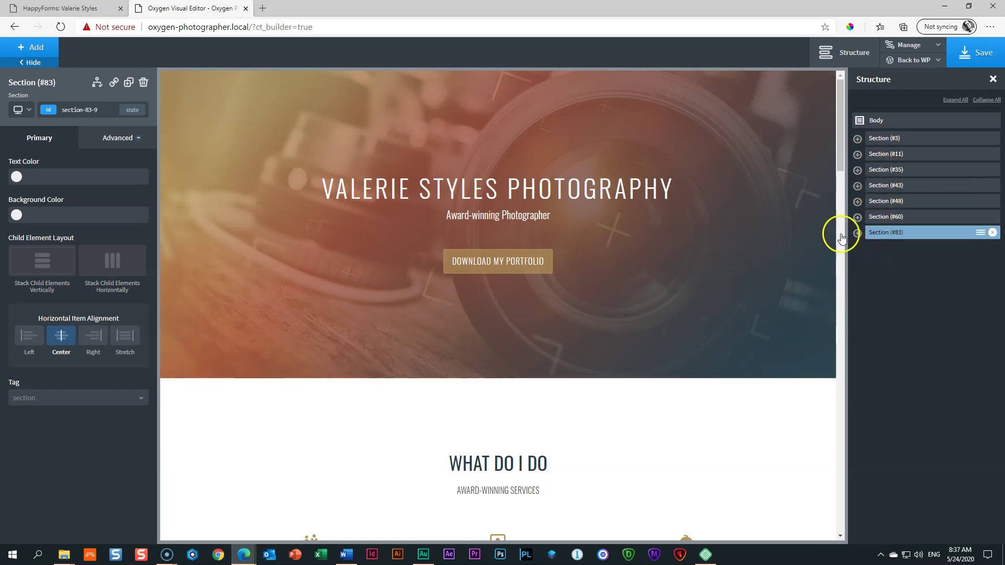
pyautogui.click(895, 152)
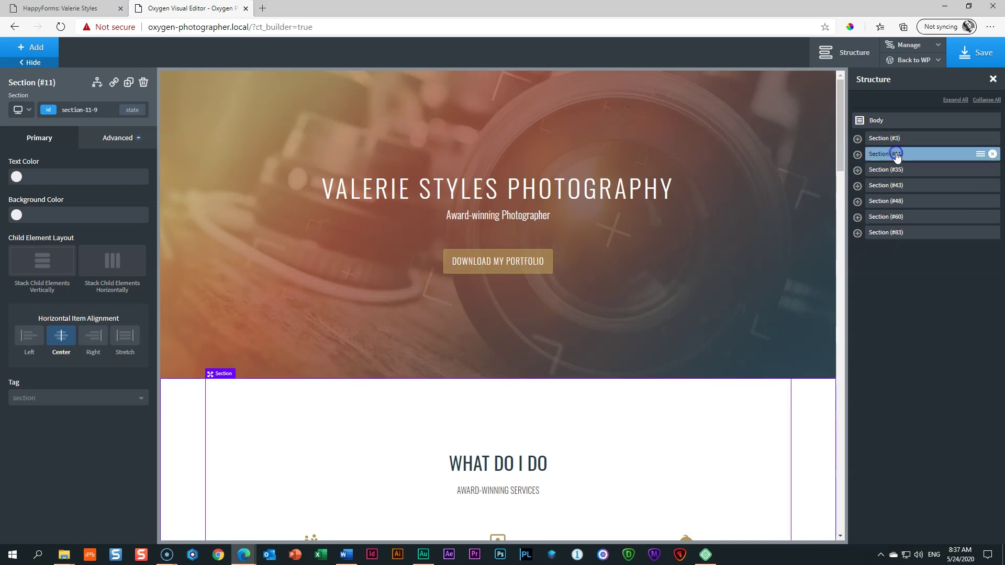
pyautogui.scroll(-4, 586, 231)
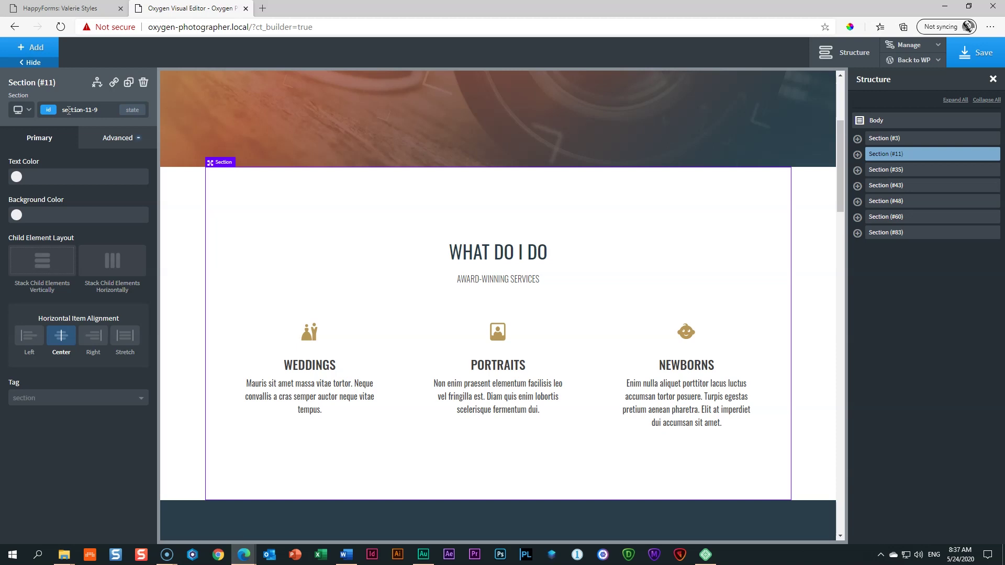
# Step: Change the services and portfolio sections' IDs from section-11-9 and 35-9 to services and portfolio
pyautogui.click(103, 109)
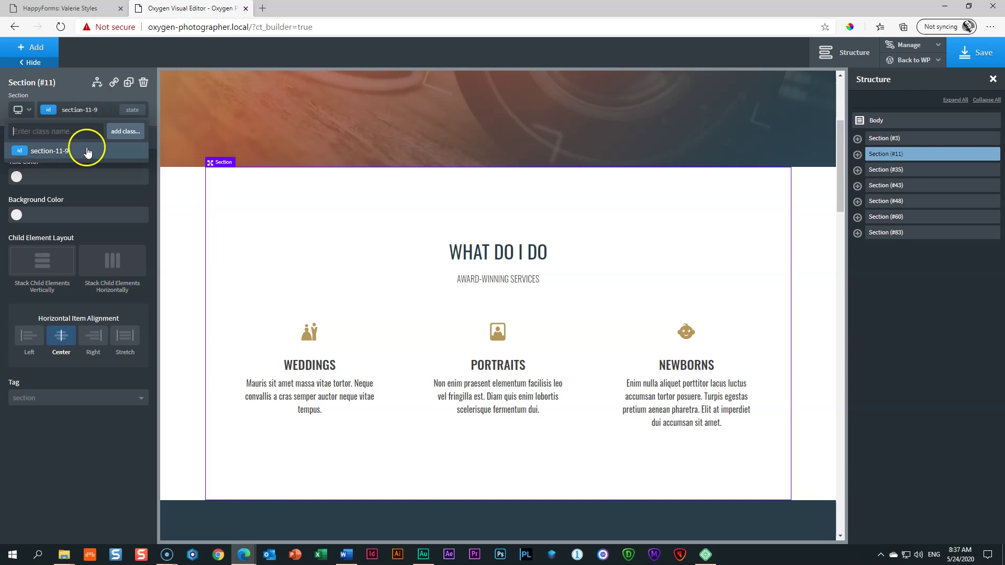
pyautogui.tripleClick(62, 108)
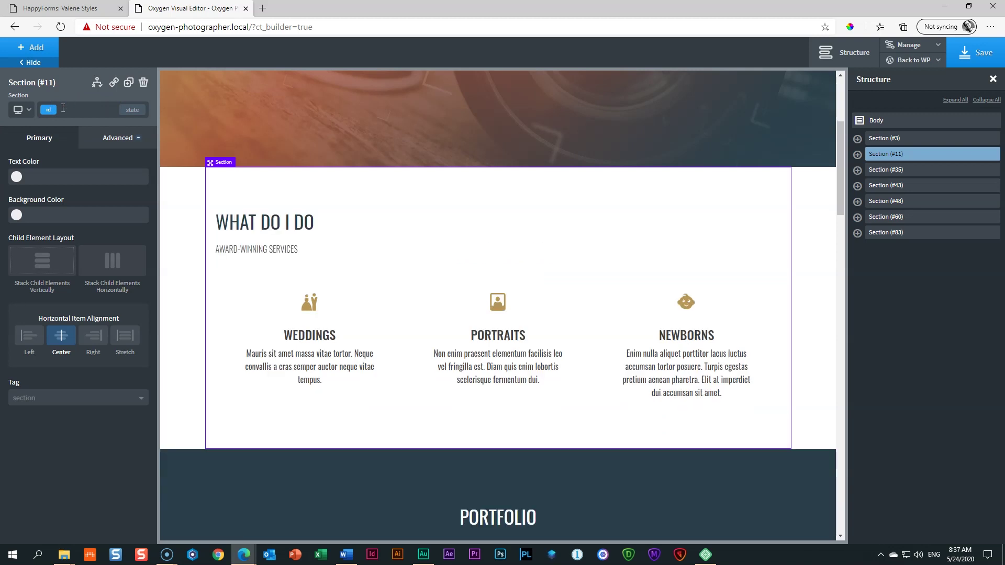
pyautogui.write('services')
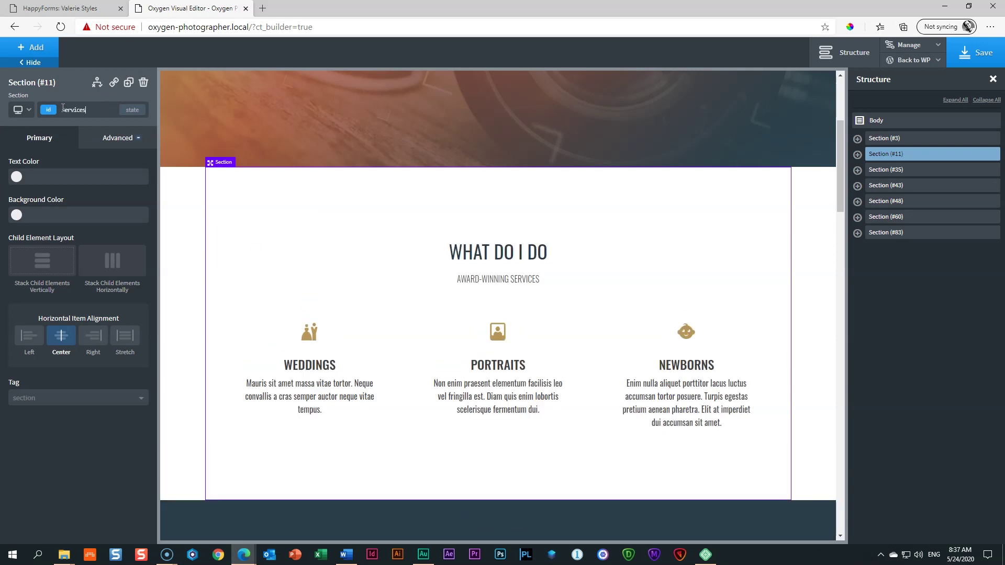
pyautogui.click(112, 125)
pyautogui.scroll(-8, 332, 231)
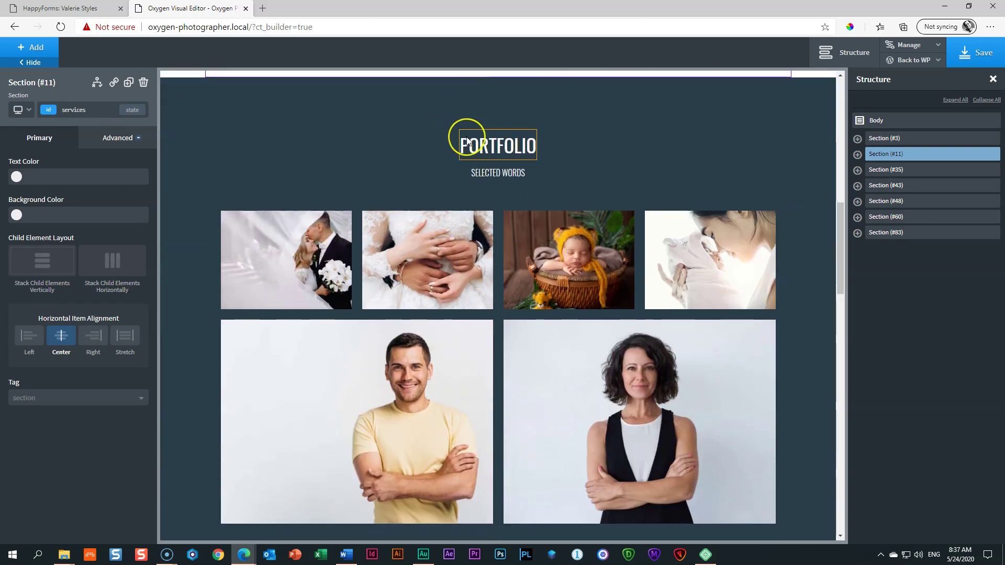
pyautogui.click(210, 105)
pyautogui.click(101, 110)
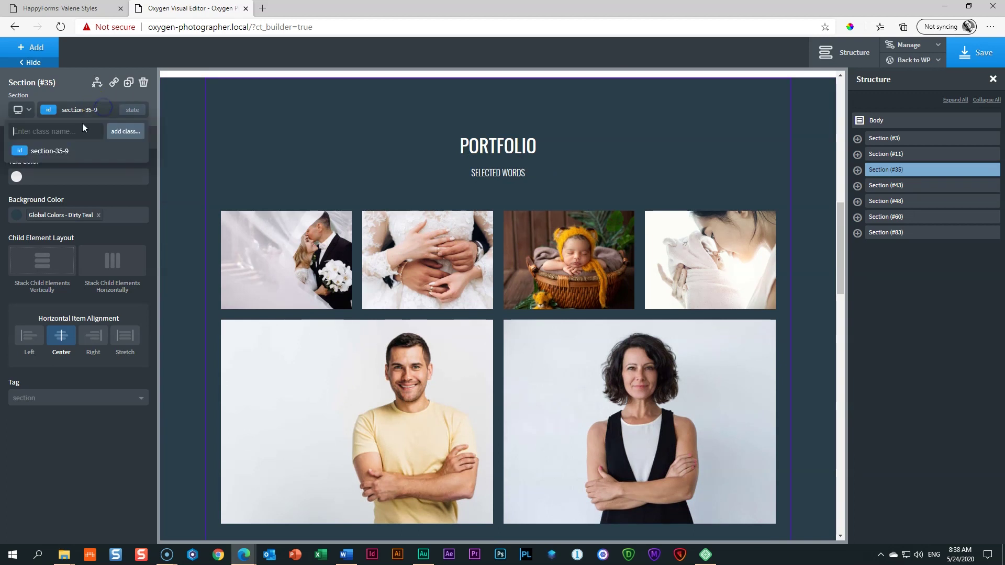
pyautogui.click(55, 111)
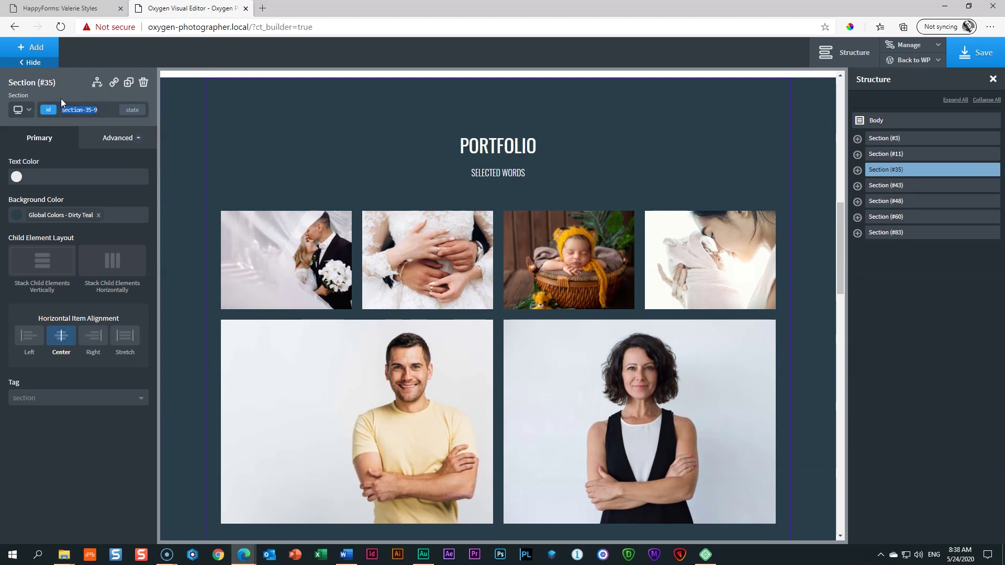
pyautogui.write('portfolio')
pyautogui.scroll(-10, 184, 135)
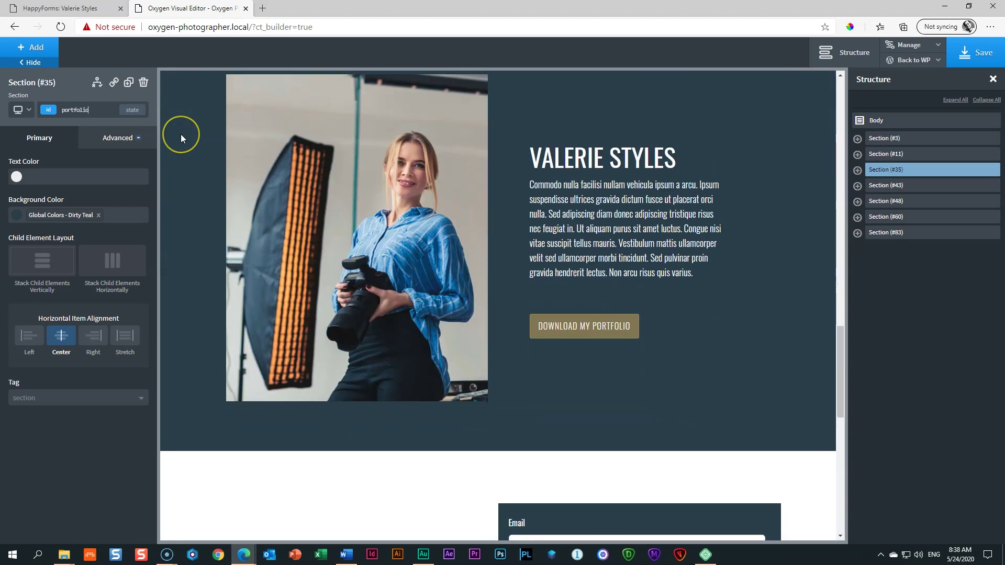
pyautogui.scroll(1, 181, 134)
# Step: Change the about and contact-form sections' IDs to about-me and contact
pyautogui.click(180, 134)
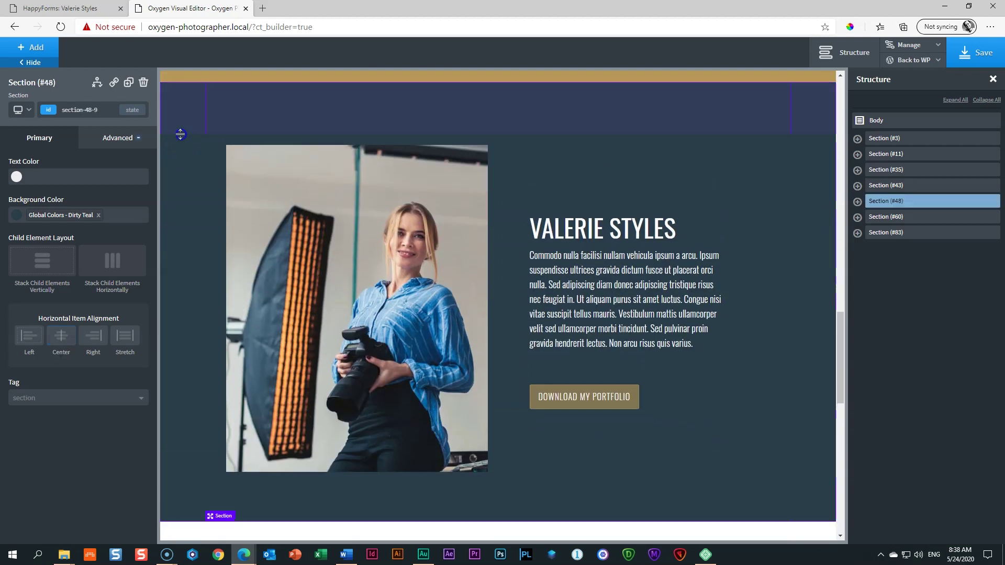
pyautogui.click(110, 111)
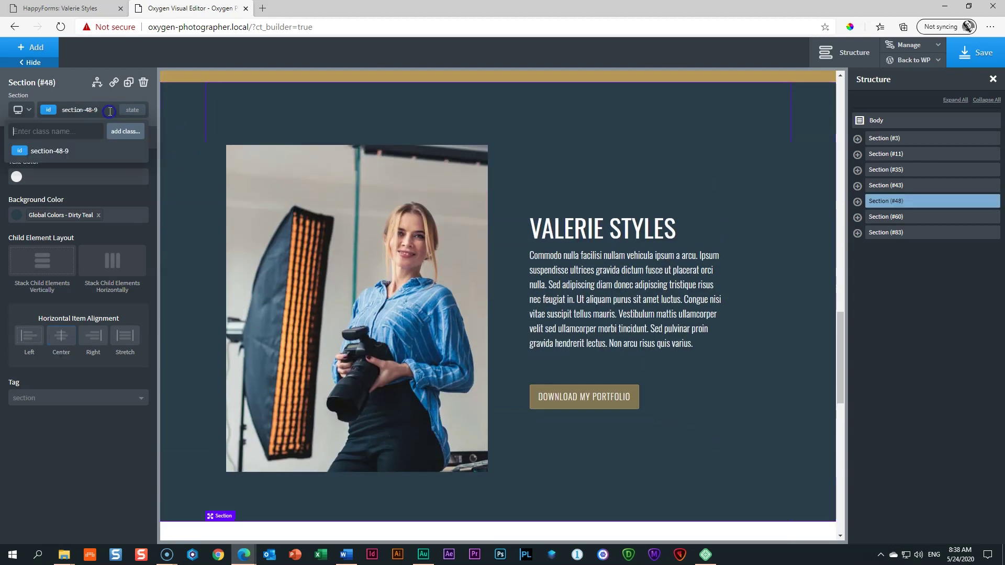
pyautogui.moveTo(105, 110); pyautogui.dragTo(59, 112)
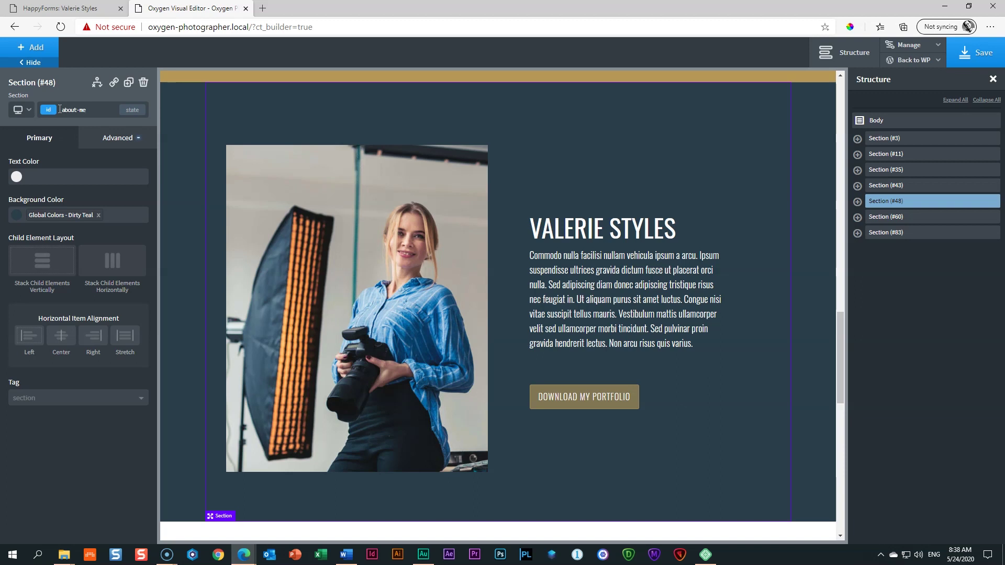
pyautogui.scroll(-6, 188, 166)
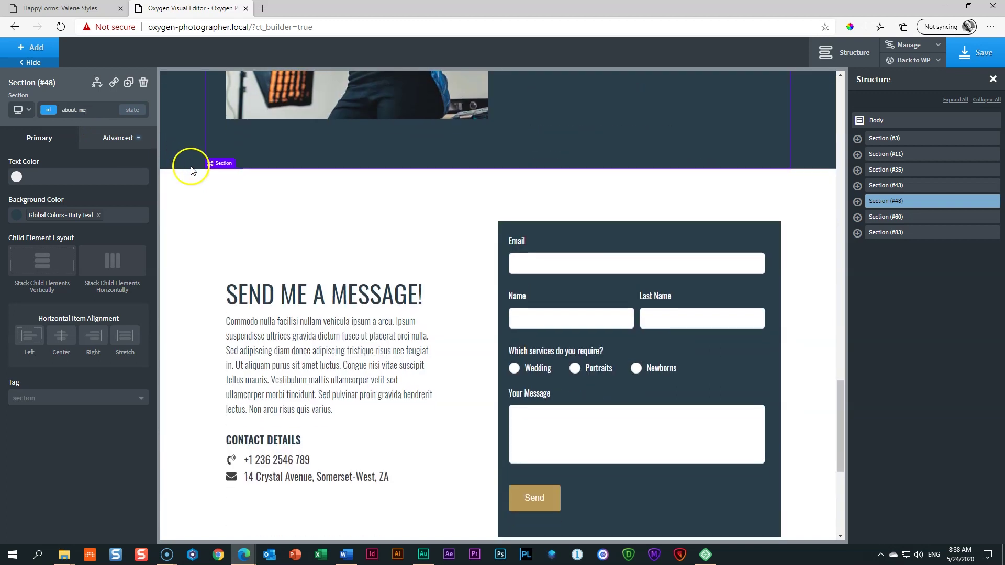
pyautogui.scroll(-5, 190, 165)
pyautogui.scroll(2, 214, 321)
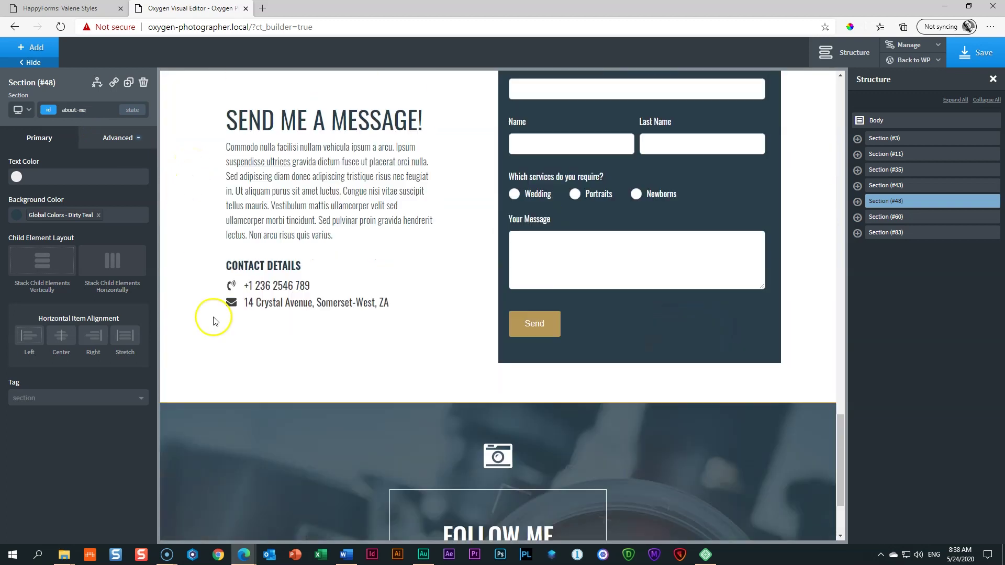
pyautogui.scroll(3, 193, 202)
pyautogui.click(193, 186)
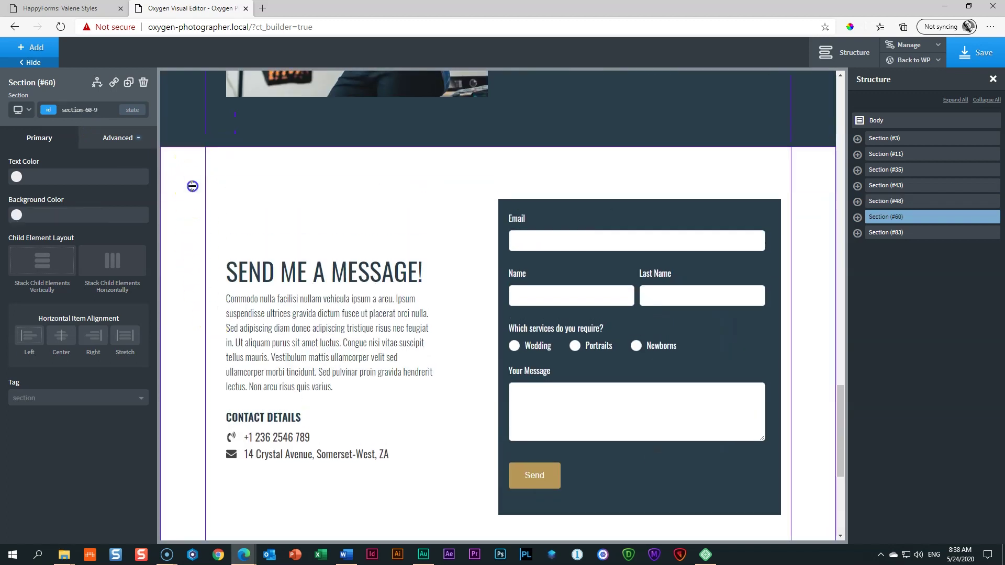
pyautogui.click(102, 109)
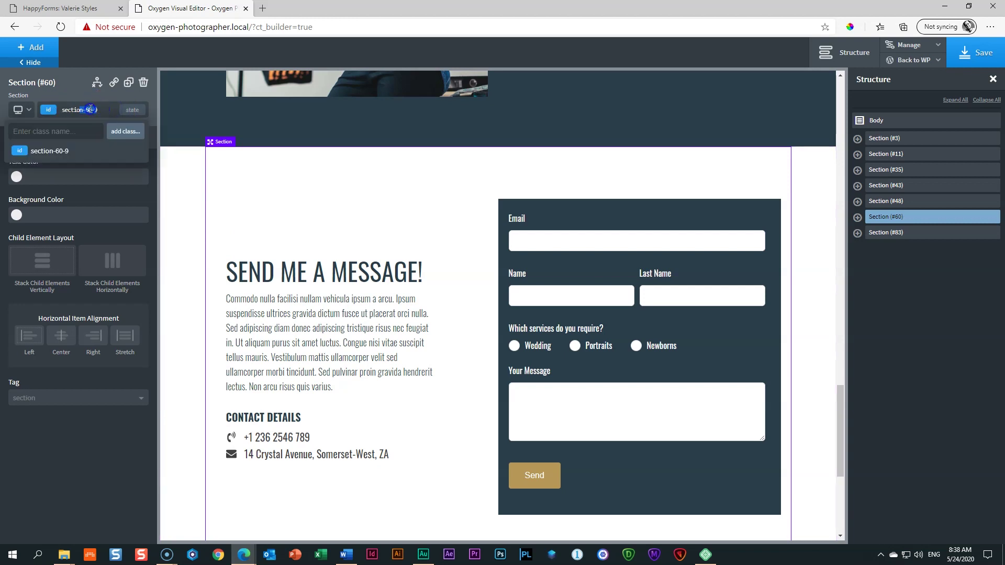
pyautogui.moveTo(91, 109); pyautogui.dragTo(61, 109)
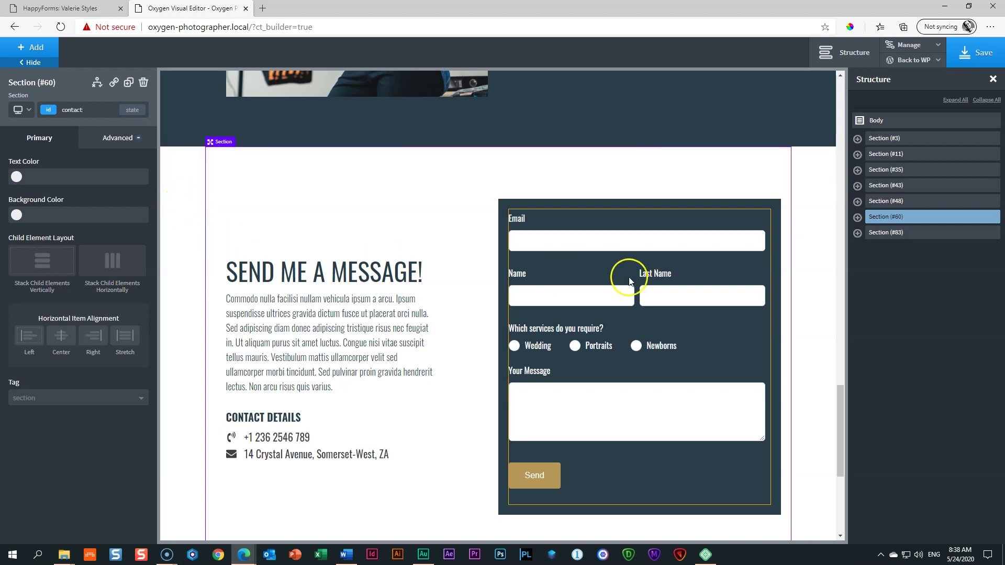
pyautogui.scroll(10, 631, 276)
pyautogui.scroll(10, 635, 278)
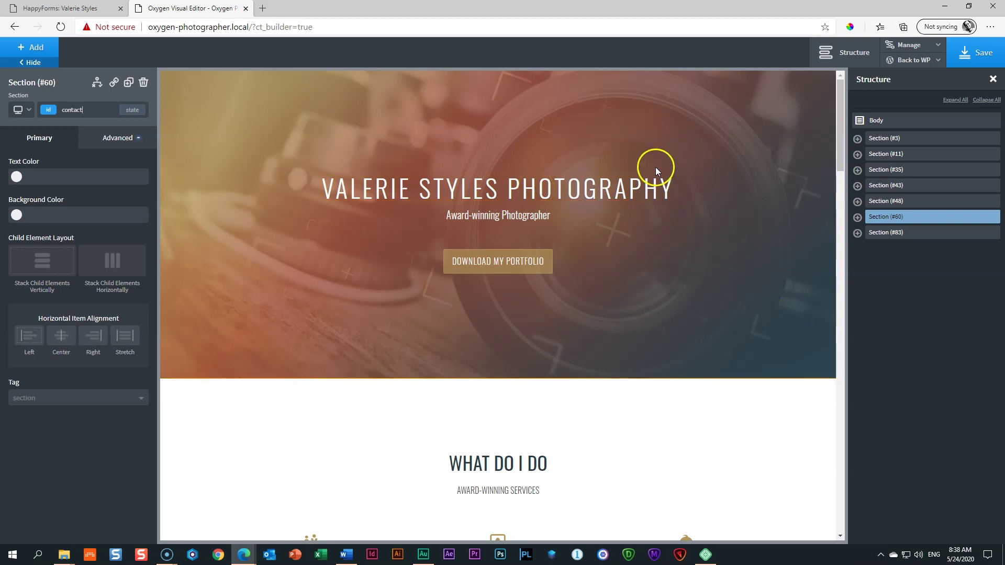
pyautogui.click(643, 191)
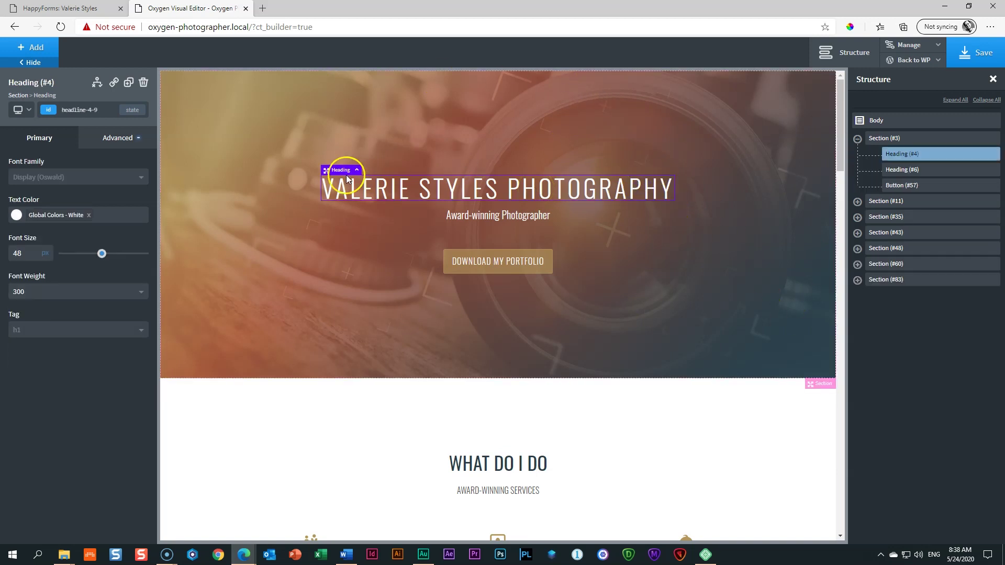
pyautogui.click(33, 47)
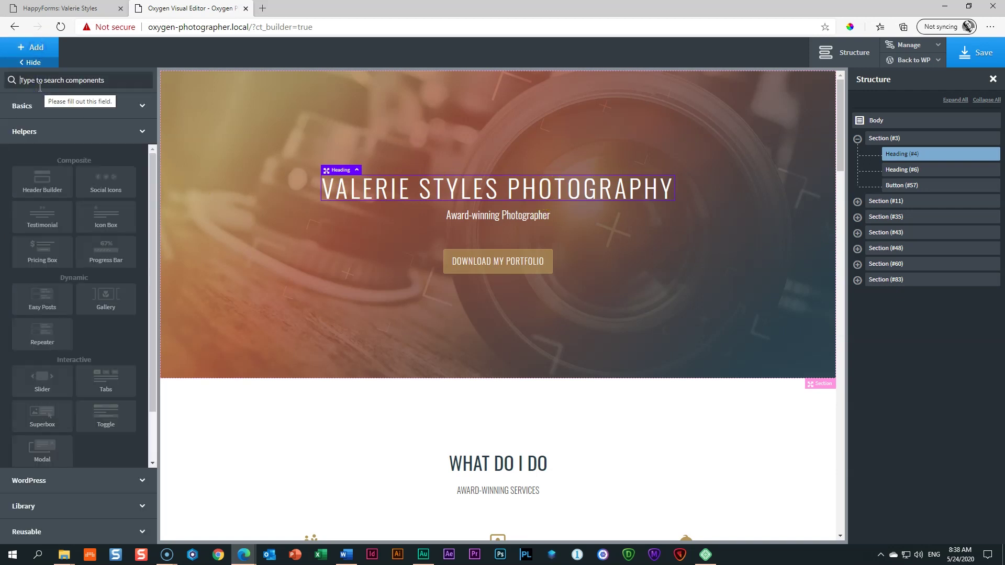
pyautogui.write('menu')
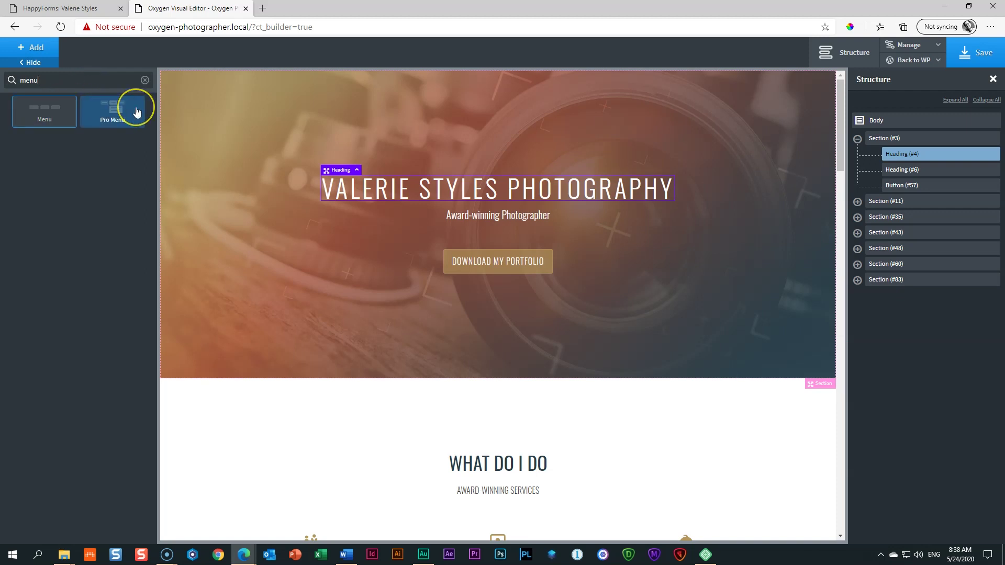
pyautogui.click(117, 112)
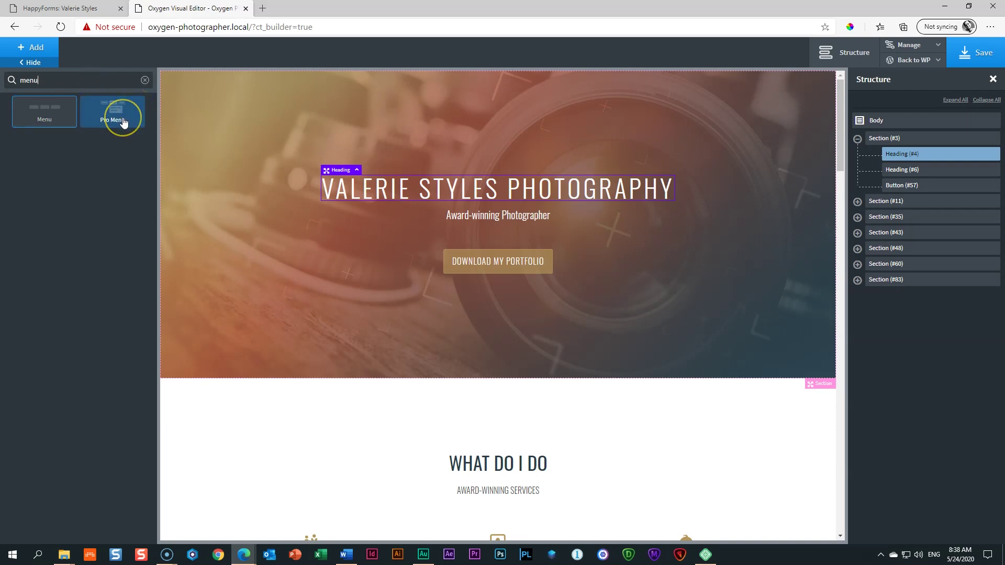
pyautogui.click(32, 126)
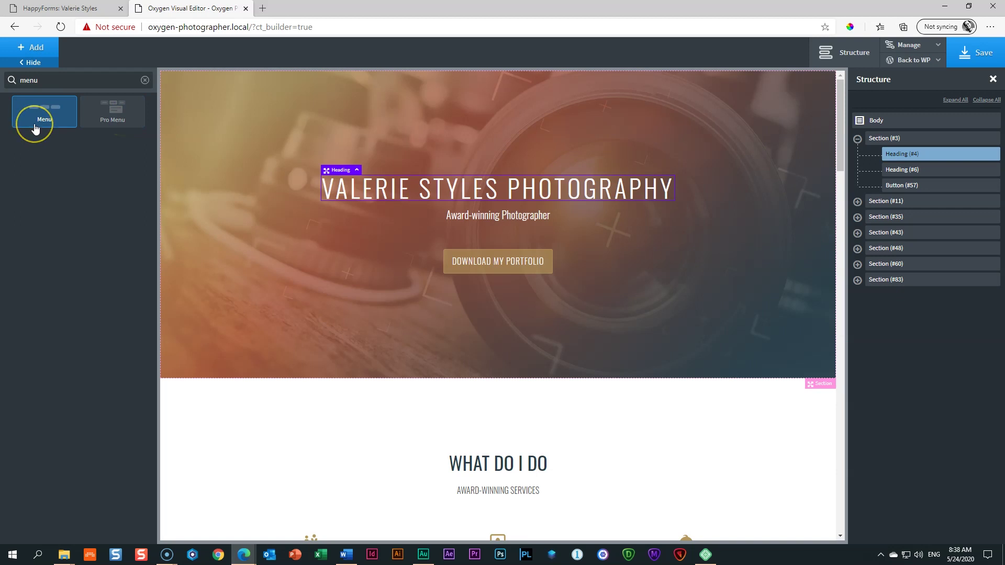
pyautogui.click(54, 117)
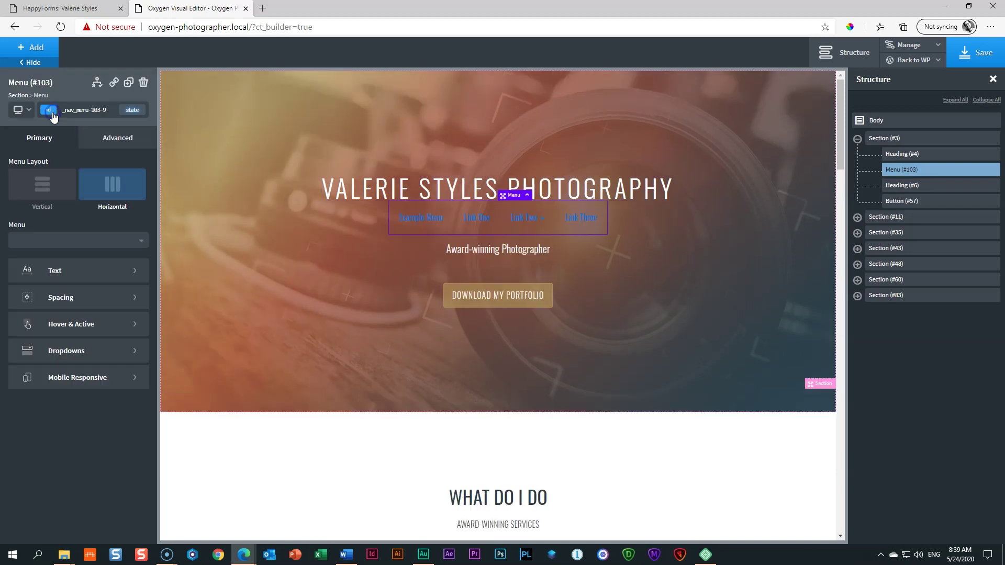
pyautogui.click(519, 220)
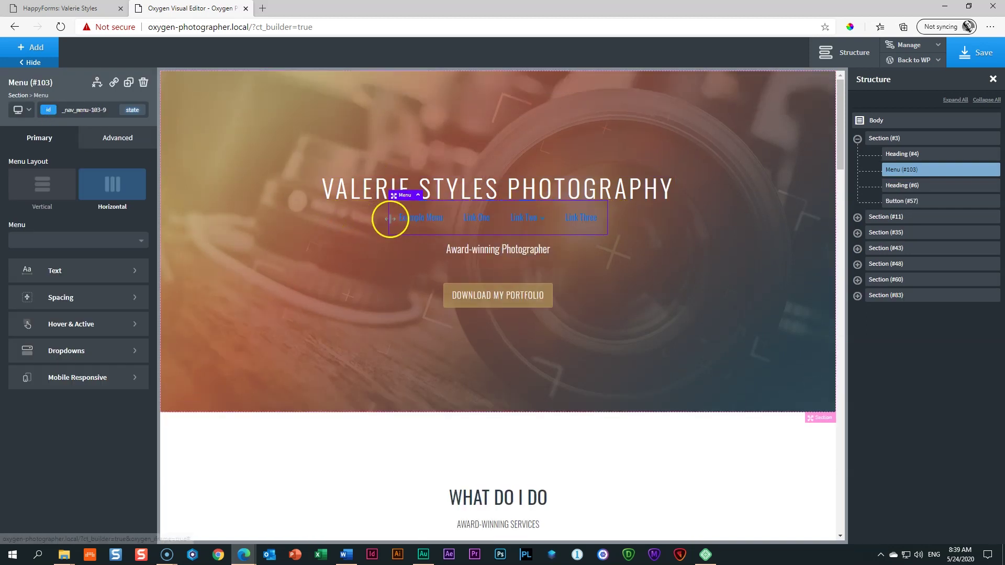
pyautogui.moveTo(395, 196); pyautogui.dragTo(400, 187)
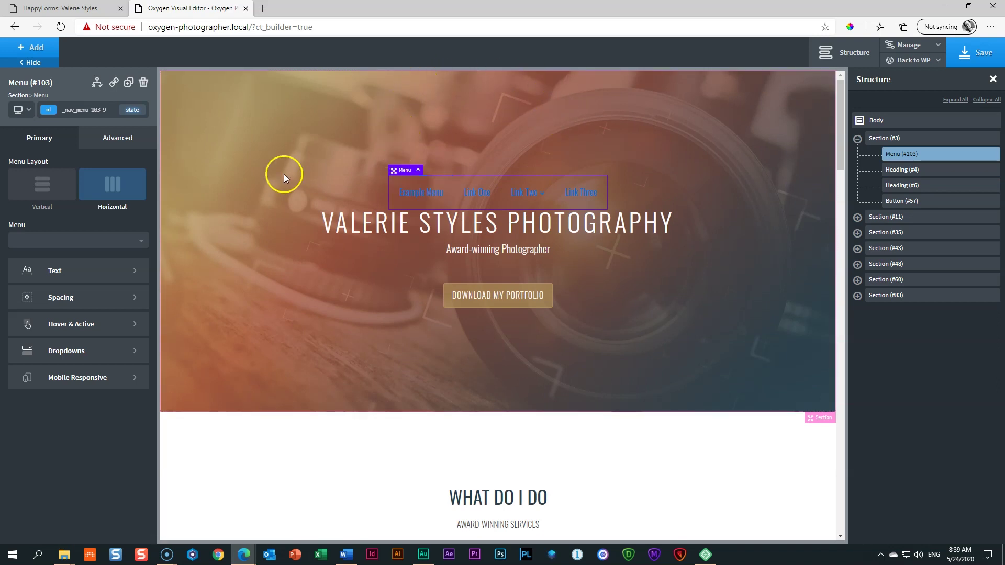
# Step: Reduce the hero section's top padding and enlarge the heading's top margin so the menu sits above it
pyautogui.click(220, 180)
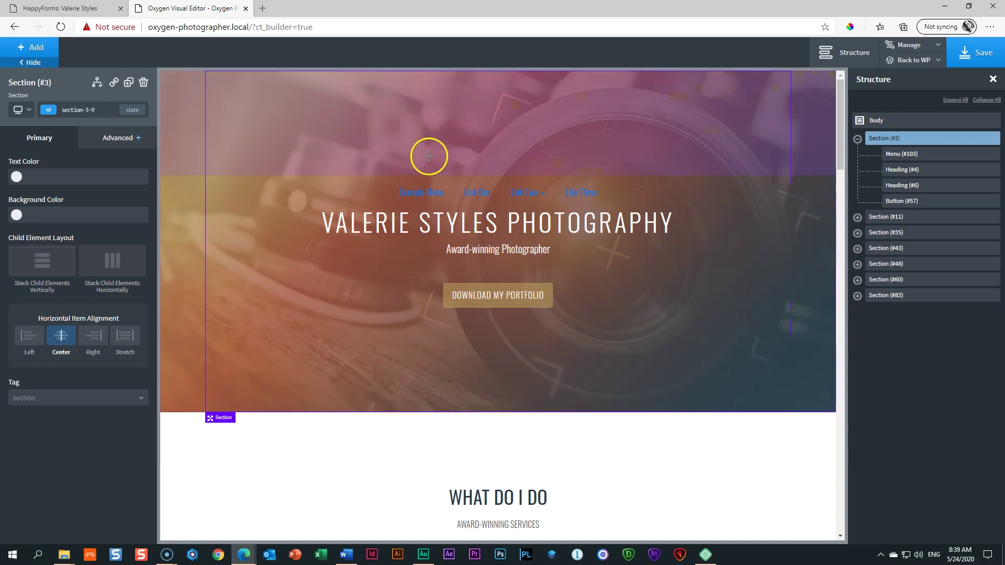
pyautogui.moveTo(429, 157); pyautogui.dragTo(411, 68)
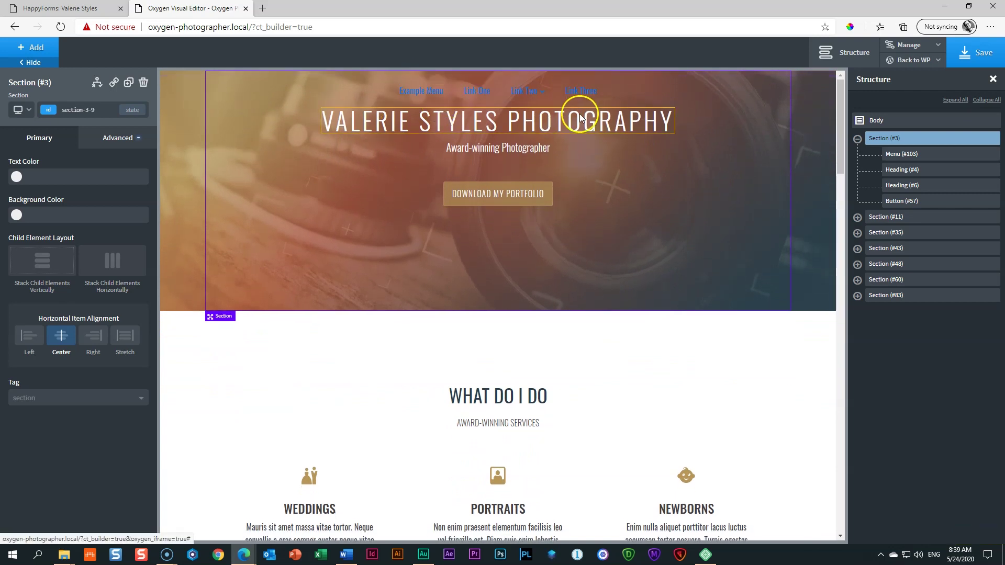
pyautogui.click(531, 127)
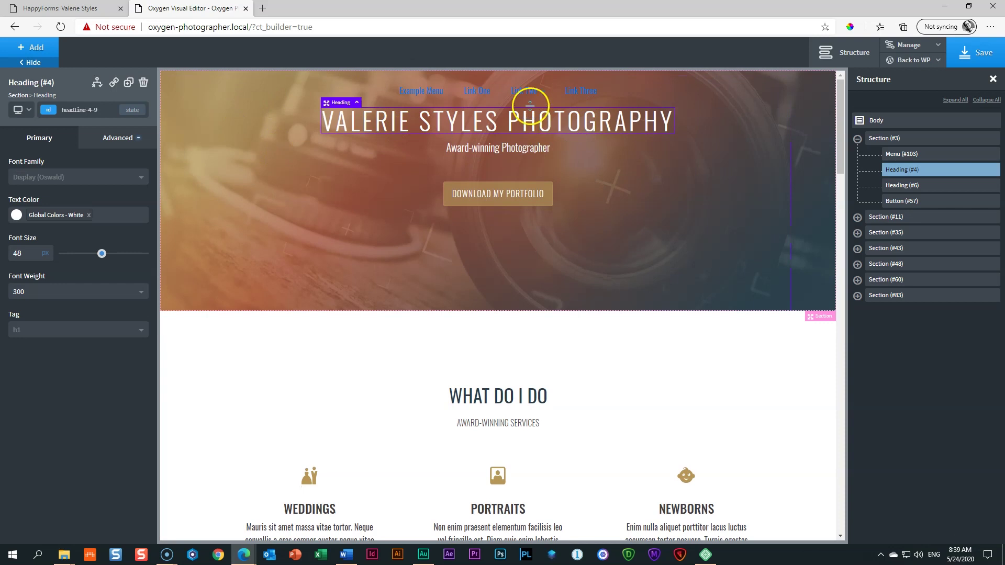
pyautogui.moveTo(638, 103); pyautogui.dragTo(636, 190)
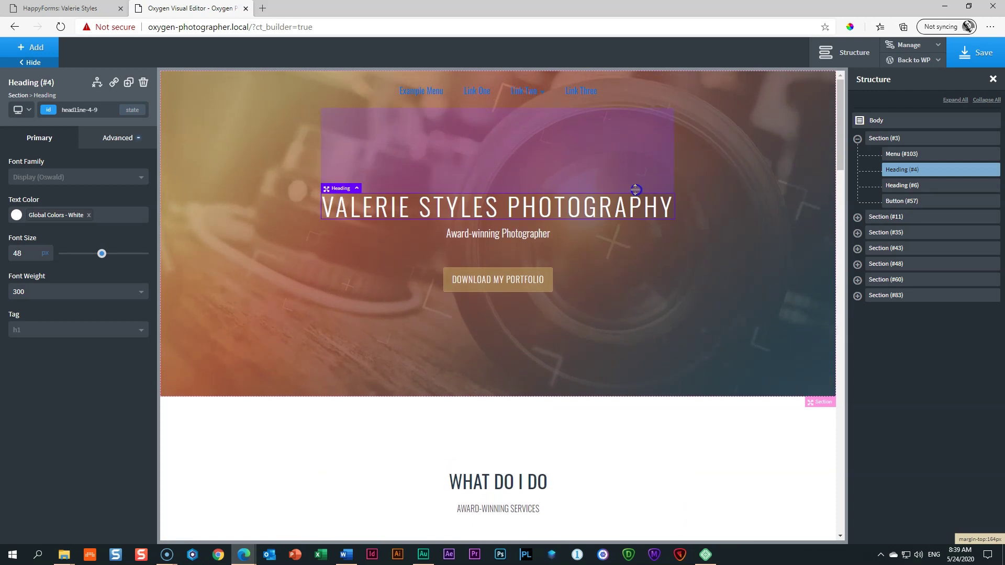
pyautogui.click(723, 181)
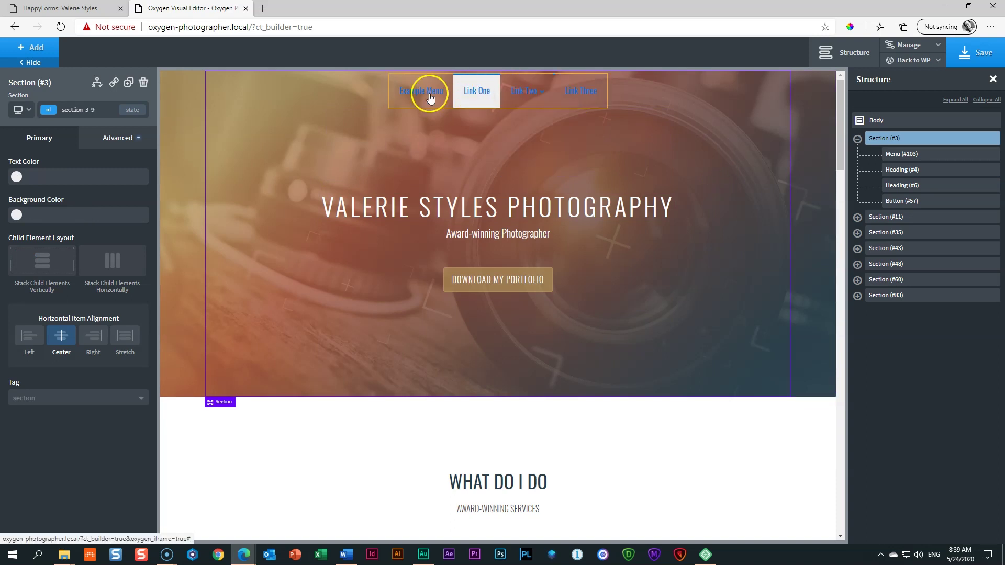
pyautogui.click(404, 94)
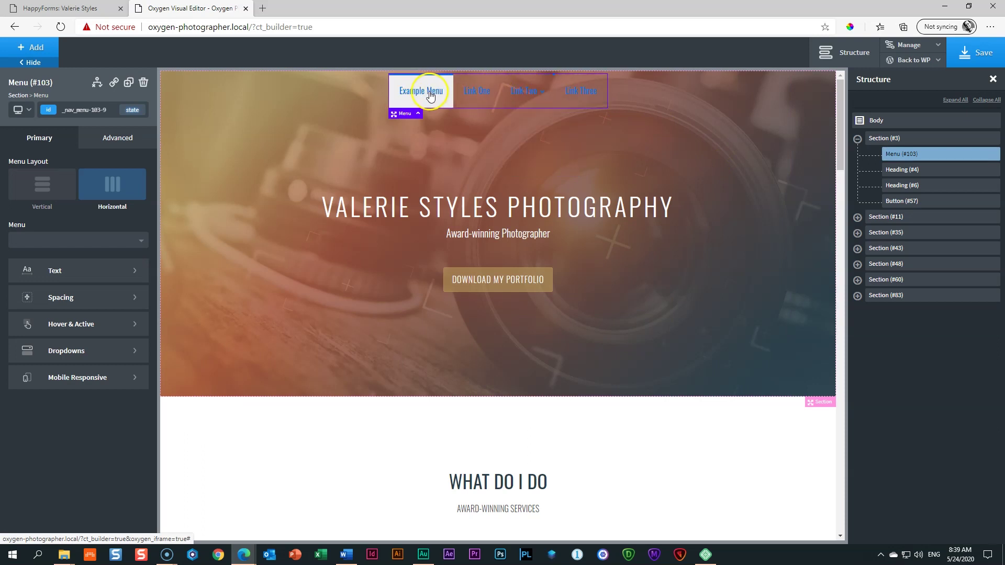
pyautogui.moveTo(523, 97)
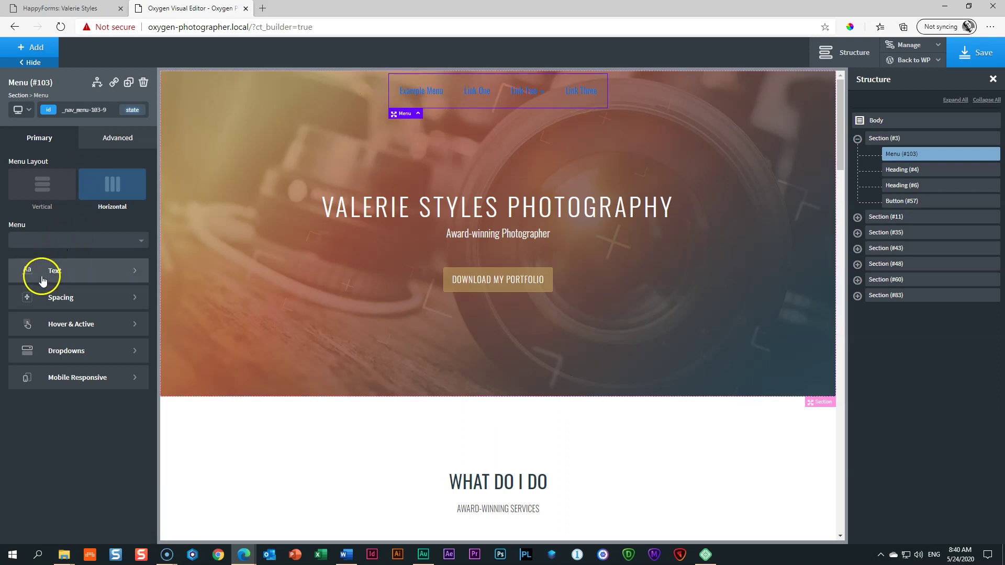
# Step: Style the menu link text Global White, font weight 400, letter spacing 1
pyautogui.click(43, 278)
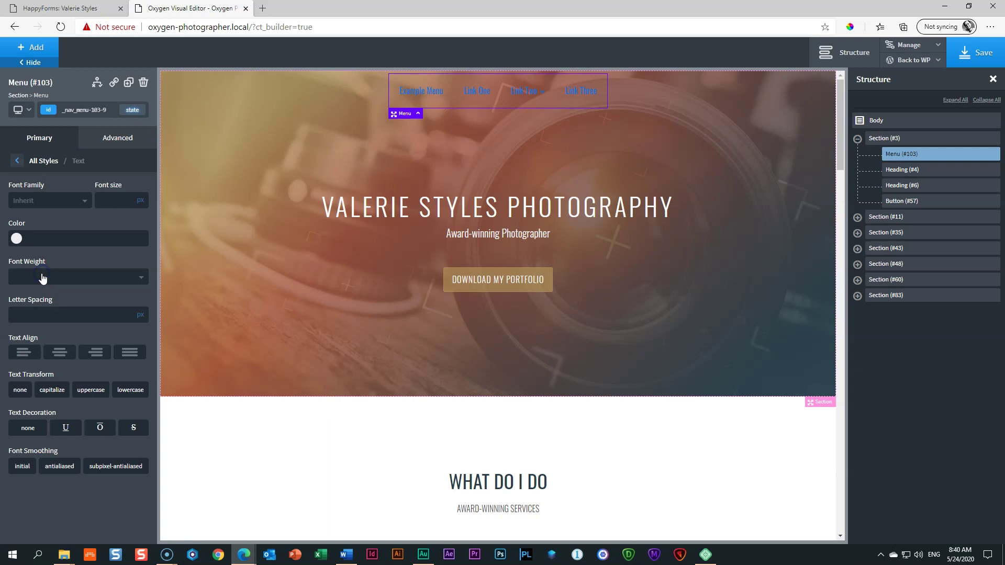
pyautogui.click(17, 237)
pyautogui.click(21, 370)
pyautogui.click(18, 239)
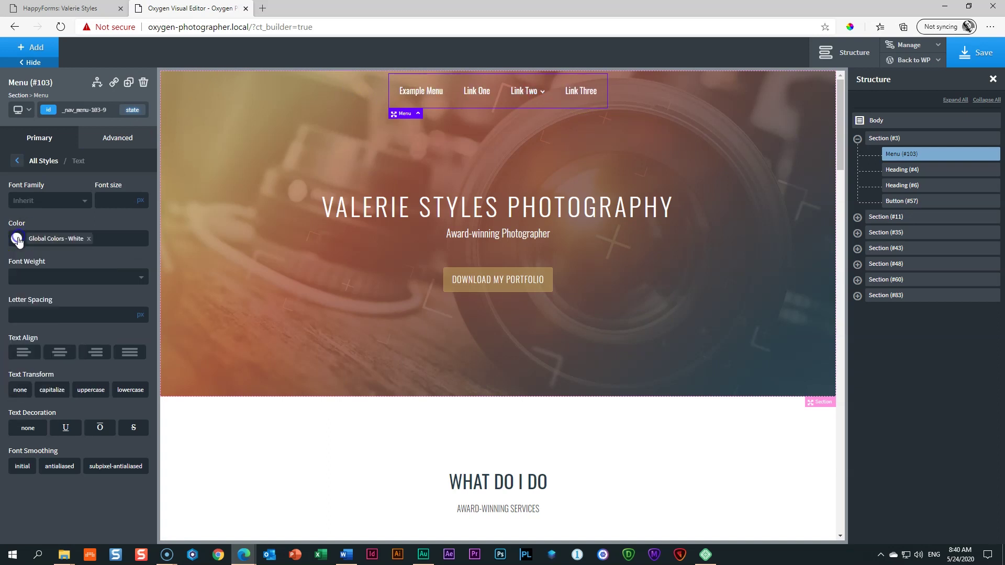
pyautogui.click(24, 279)
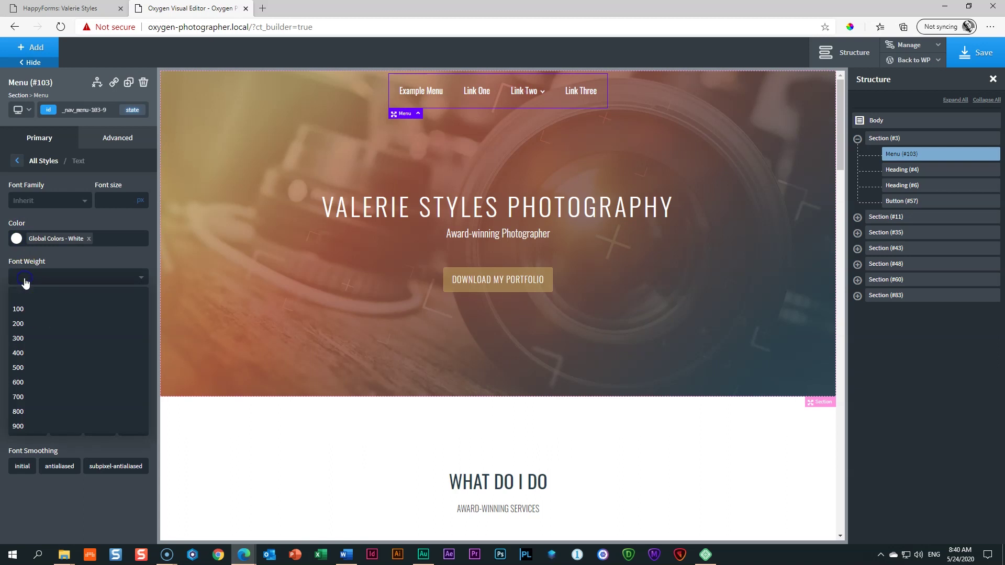
pyautogui.click(18, 353)
pyautogui.click(29, 317)
pyautogui.click(29, 317)
pyautogui.write('1')
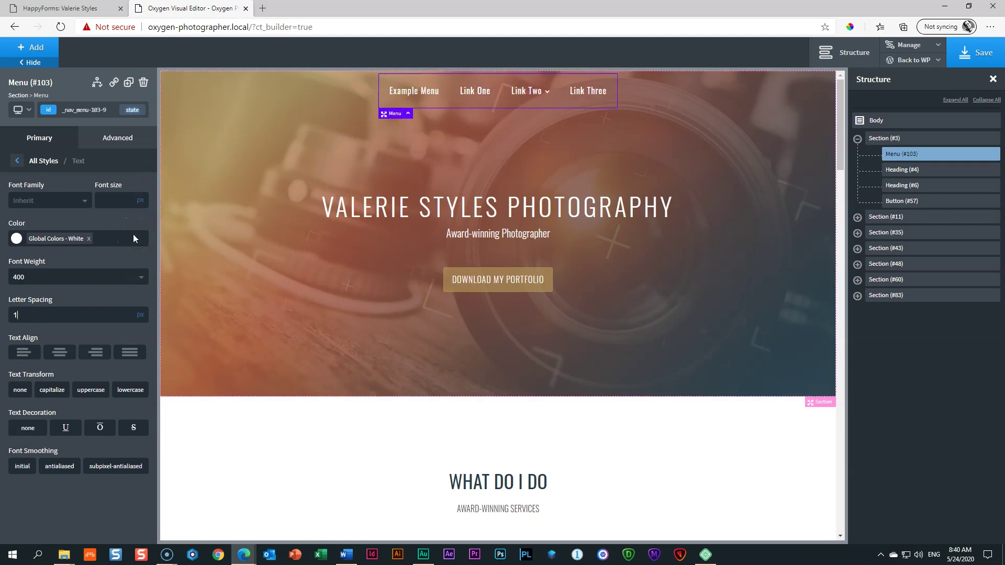
# Step: Lower the menu's hover background alpha to a translucent grey, rgba(238,238,238,0.19)
pyautogui.click(20, 161)
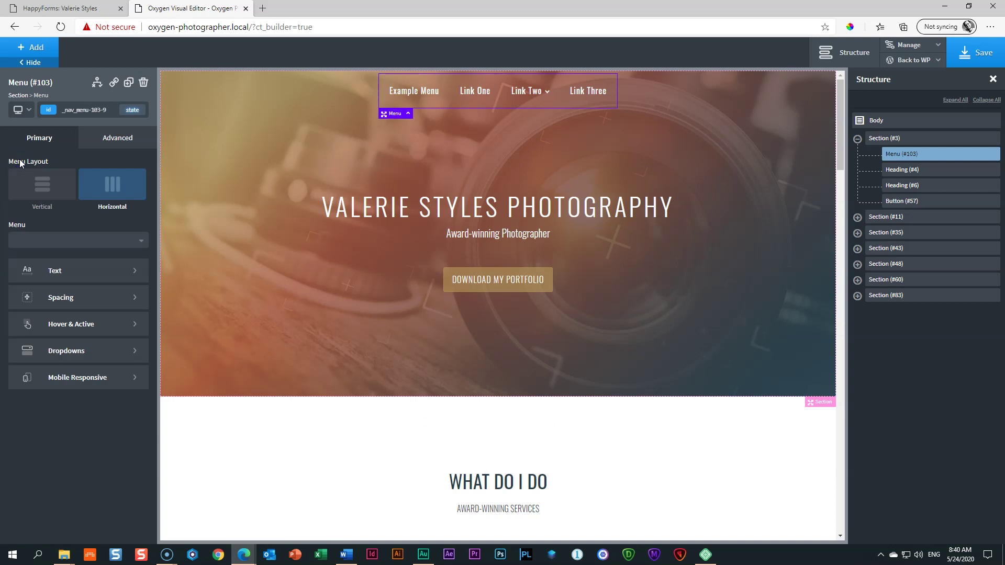
pyautogui.click(61, 325)
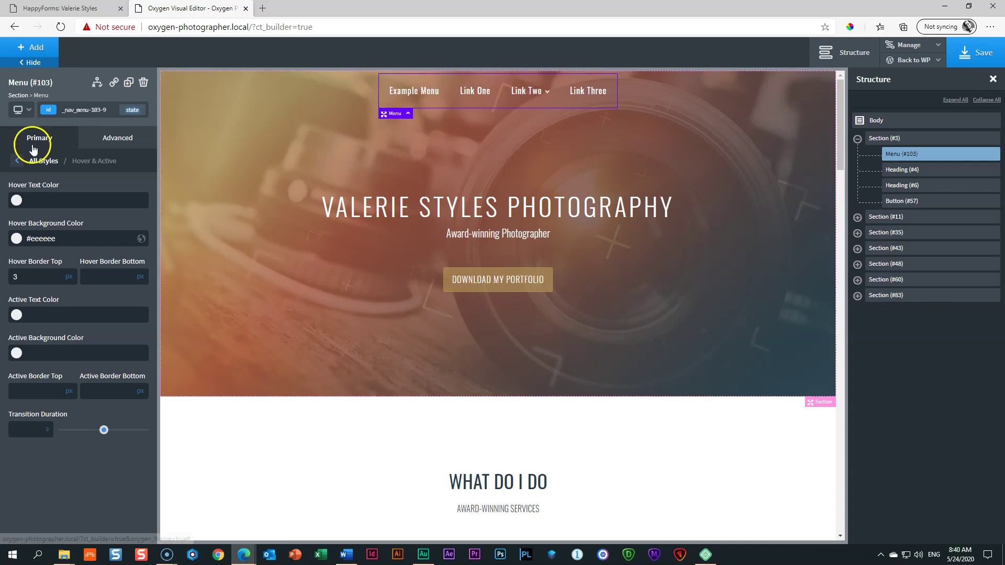
pyautogui.click(16, 239)
pyautogui.moveTo(96, 336); pyautogui.dragTo(36, 341)
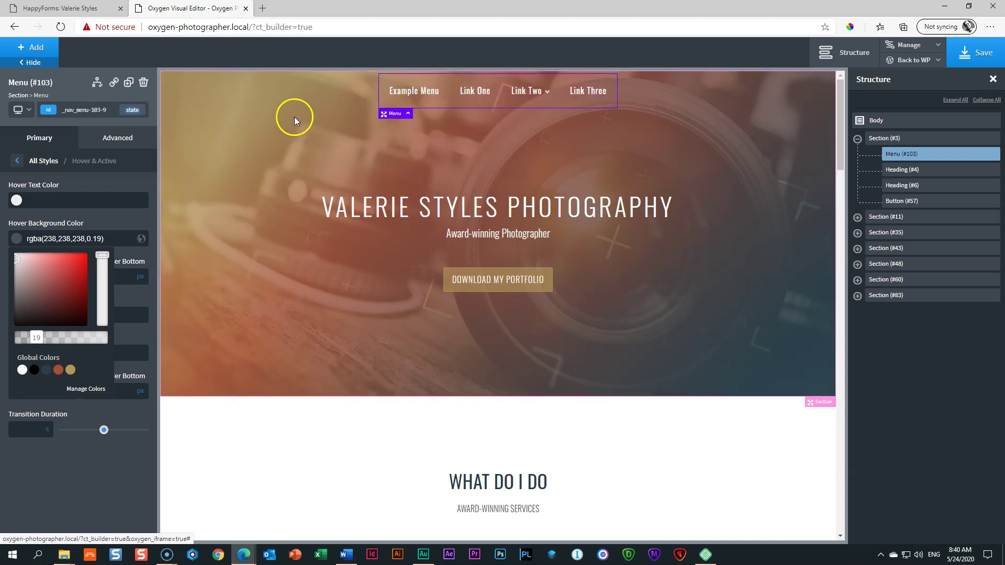
pyautogui.click(262, 142)
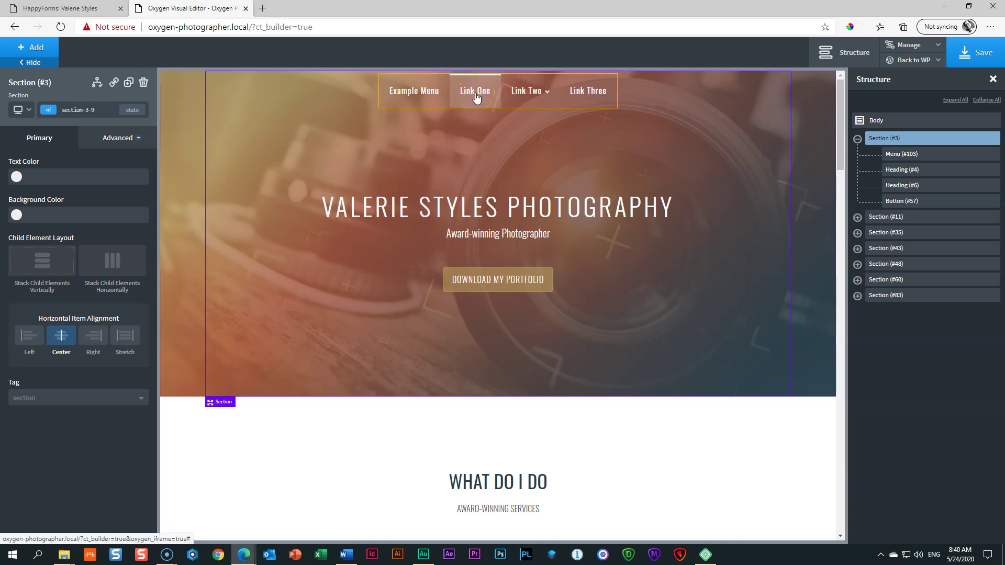
# Step: Preview at 'Page container (1120px) and below' and open the collapsed hamburger menu
pyautogui.scroll(-10, 477, 97)
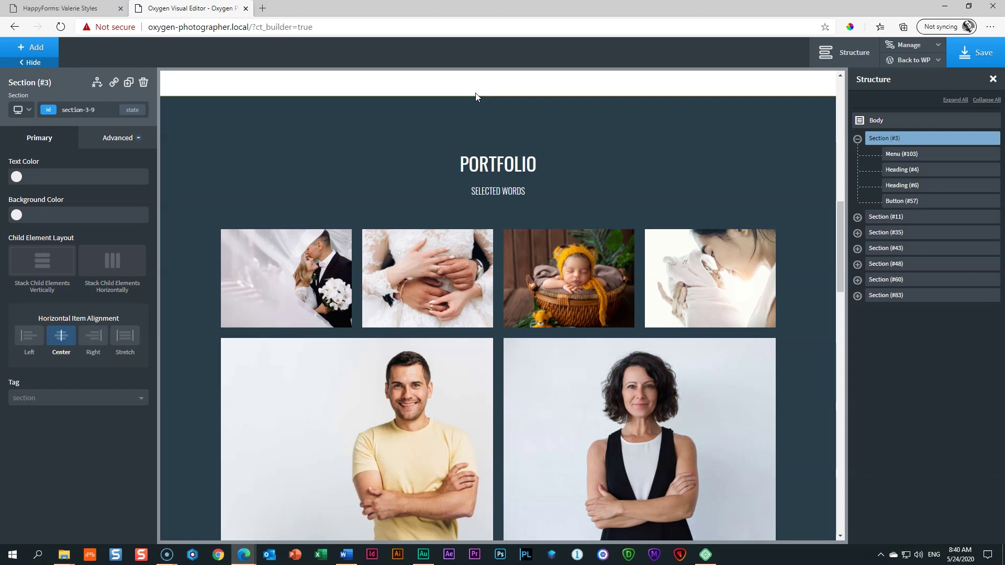
pyautogui.scroll(10, 477, 97)
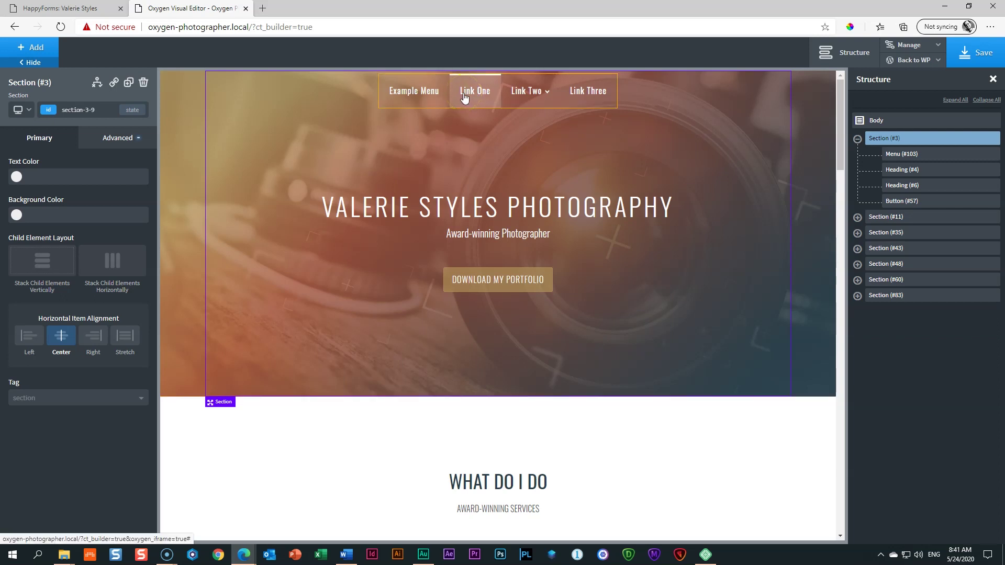
pyautogui.click(22, 110)
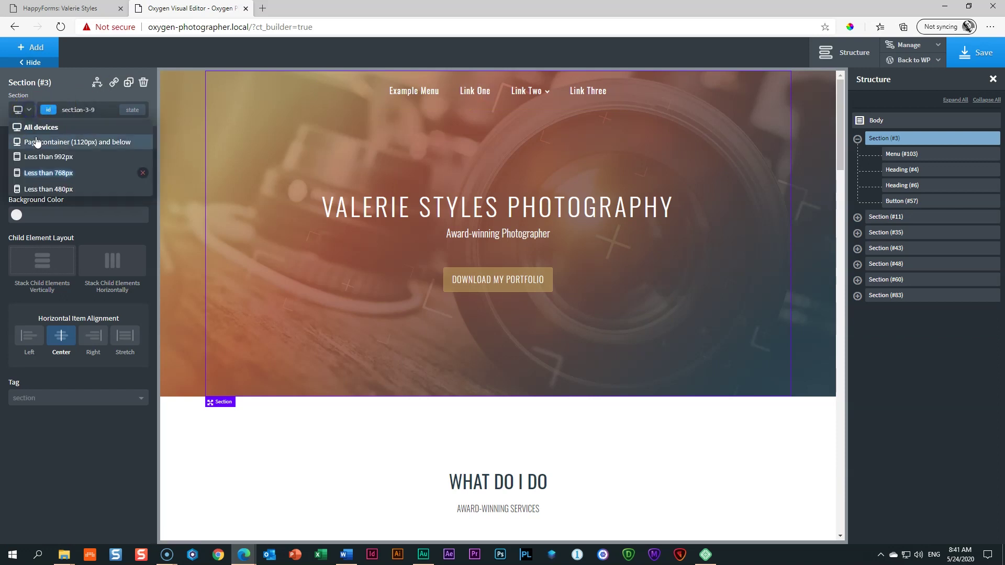
pyautogui.click(36, 142)
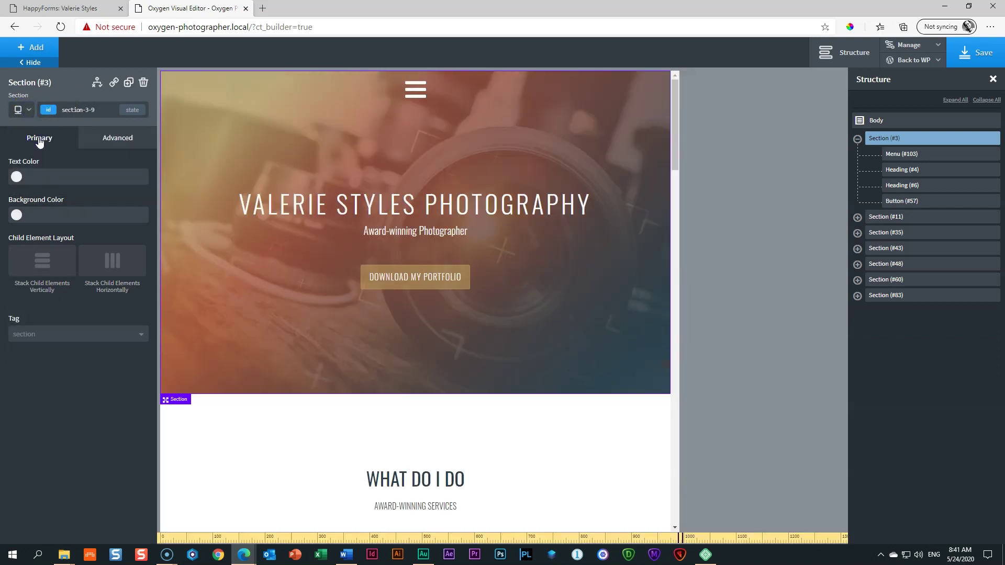
pyautogui.click(417, 92)
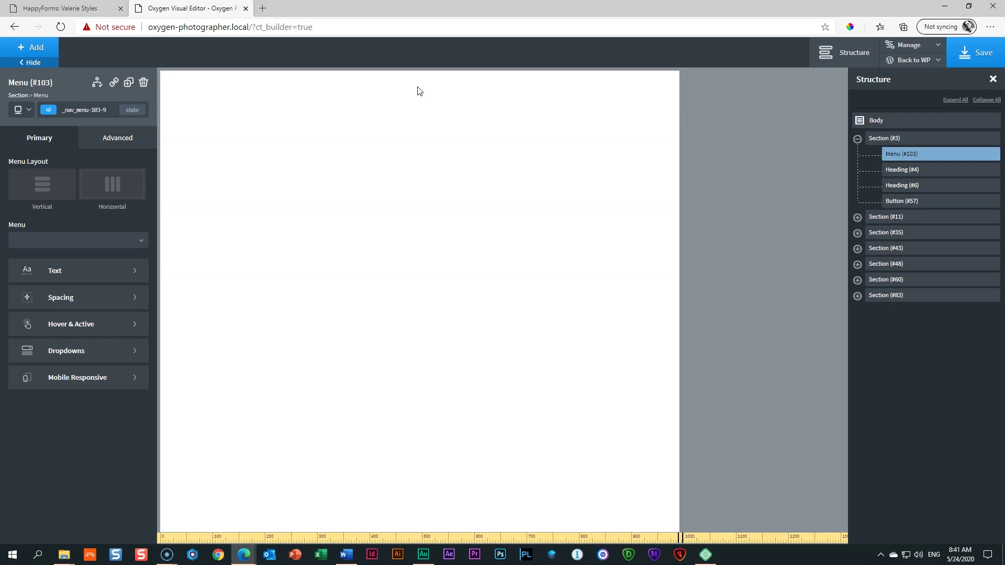
# Step: Set the menu's Mobile Responsive Toggle Below option to 'Less than 768px'
pyautogui.click(81, 382)
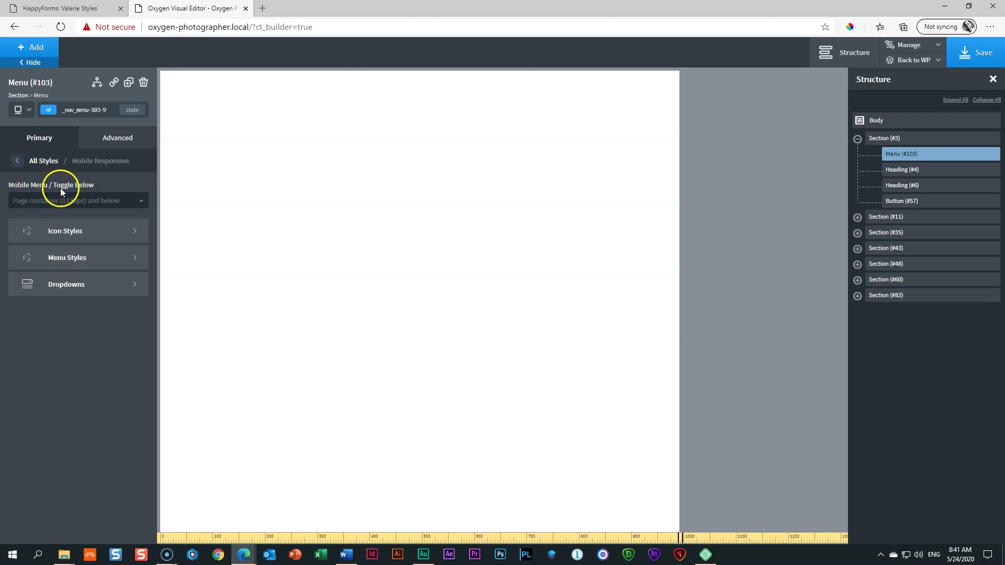
pyautogui.click(72, 201)
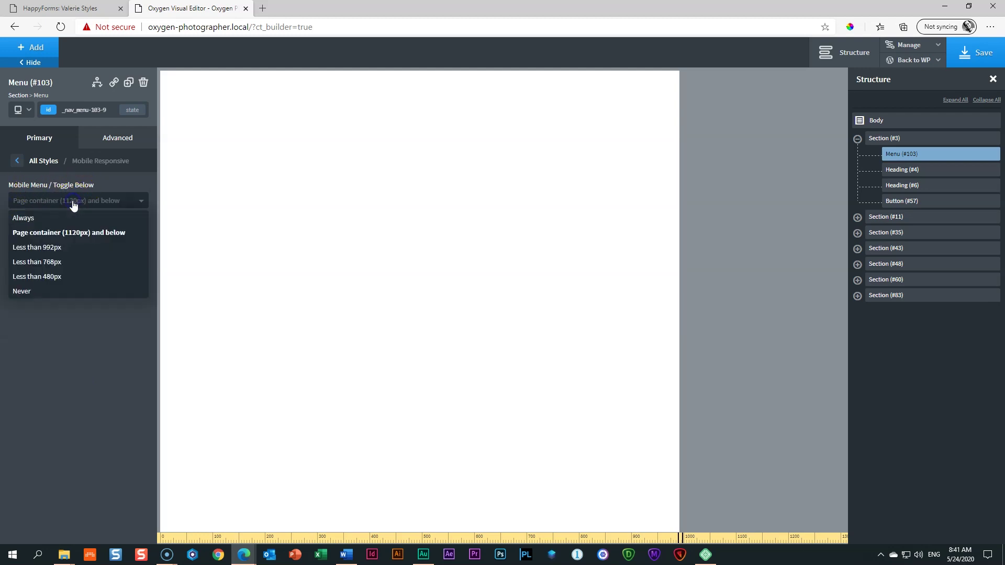
pyautogui.click(45, 262)
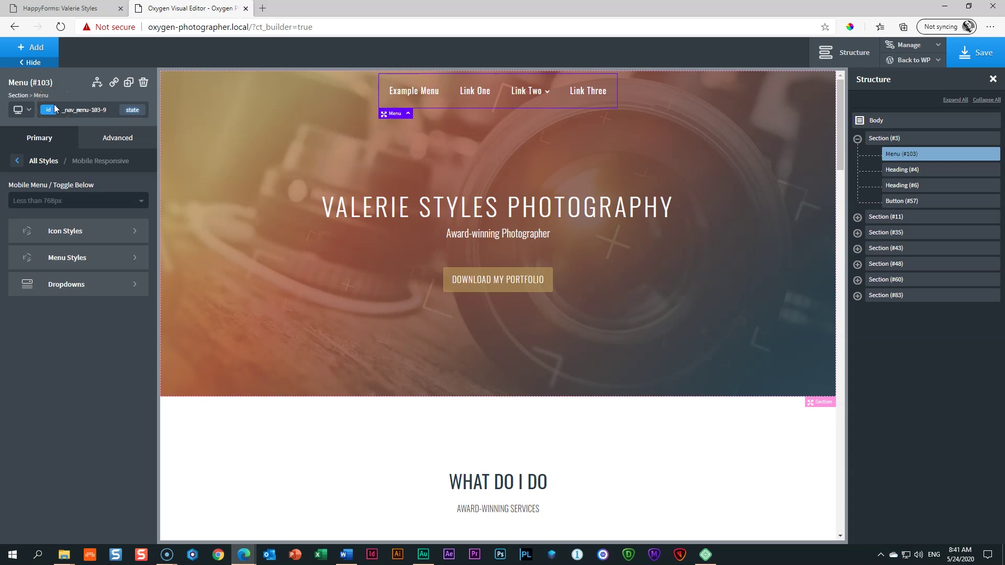
# Step: Check the menu at full width, below 992px and below 768px, opening the mobile hamburger
pyautogui.click(21, 109)
pyautogui.click(27, 146)
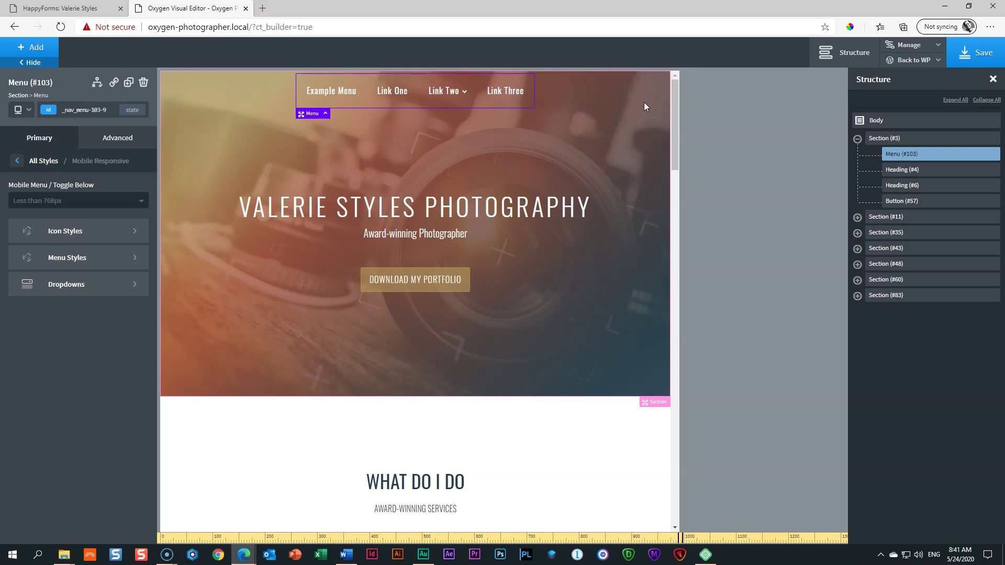
pyautogui.click(22, 107)
pyautogui.click(28, 157)
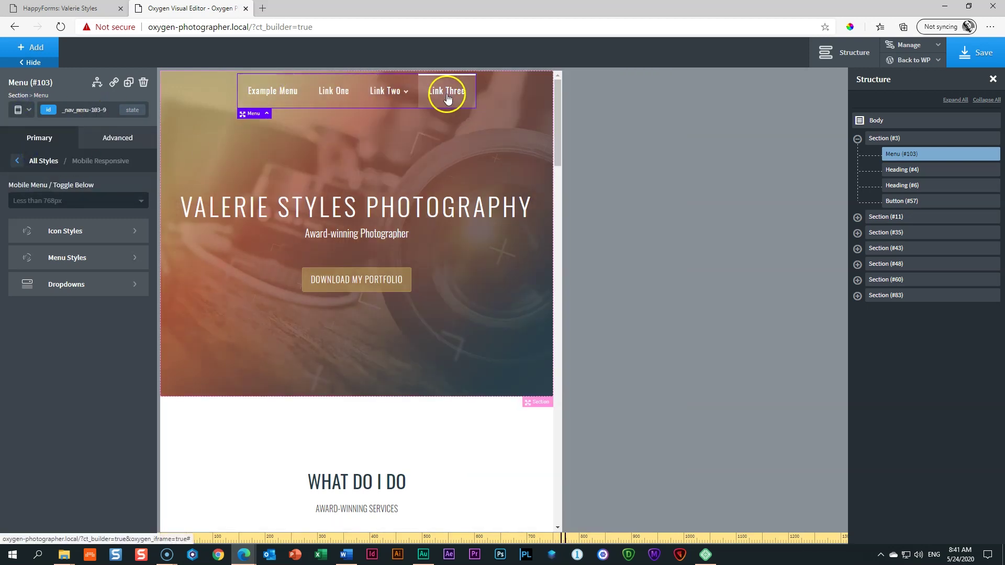
pyautogui.click(19, 109)
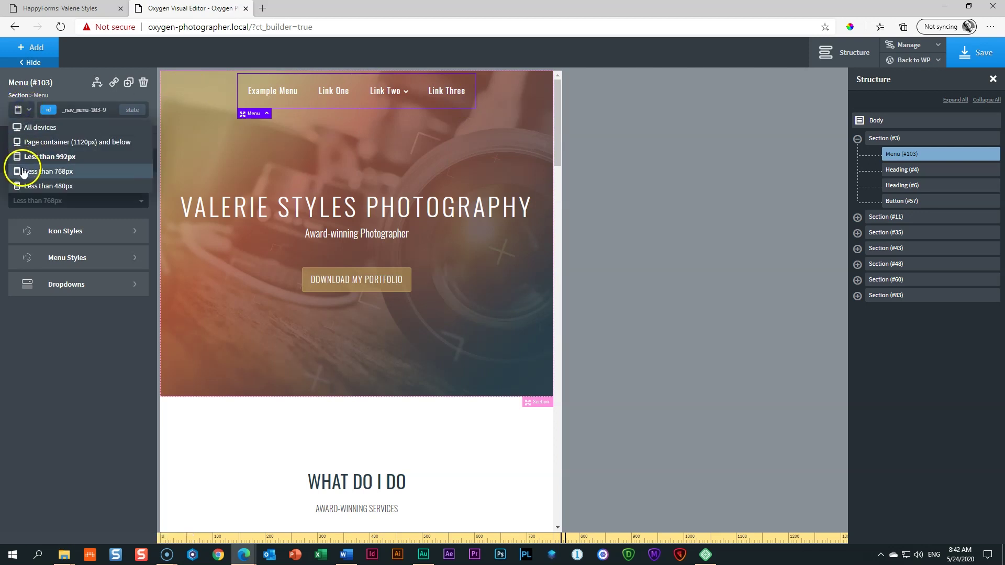
pyautogui.click(22, 172)
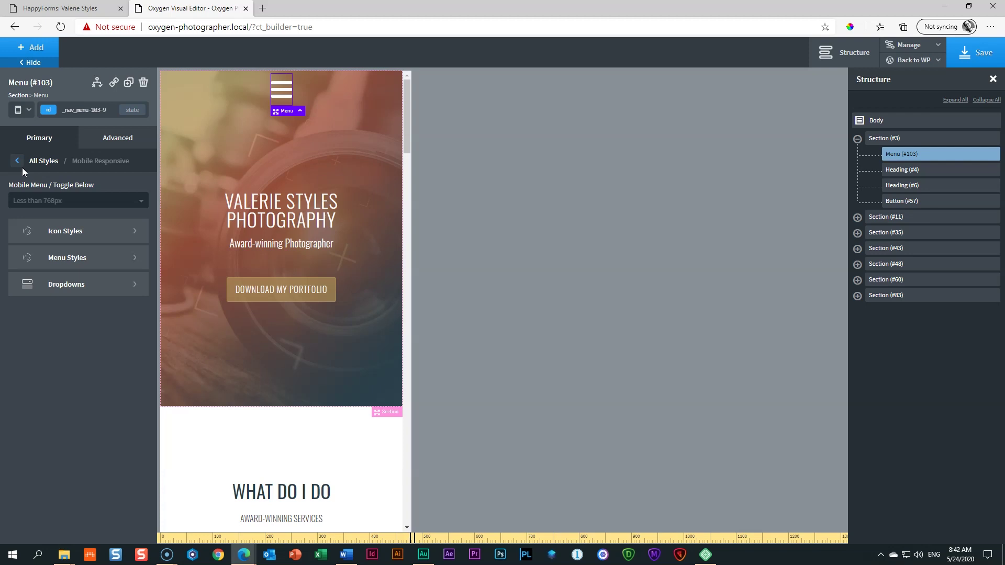
pyautogui.click(274, 94)
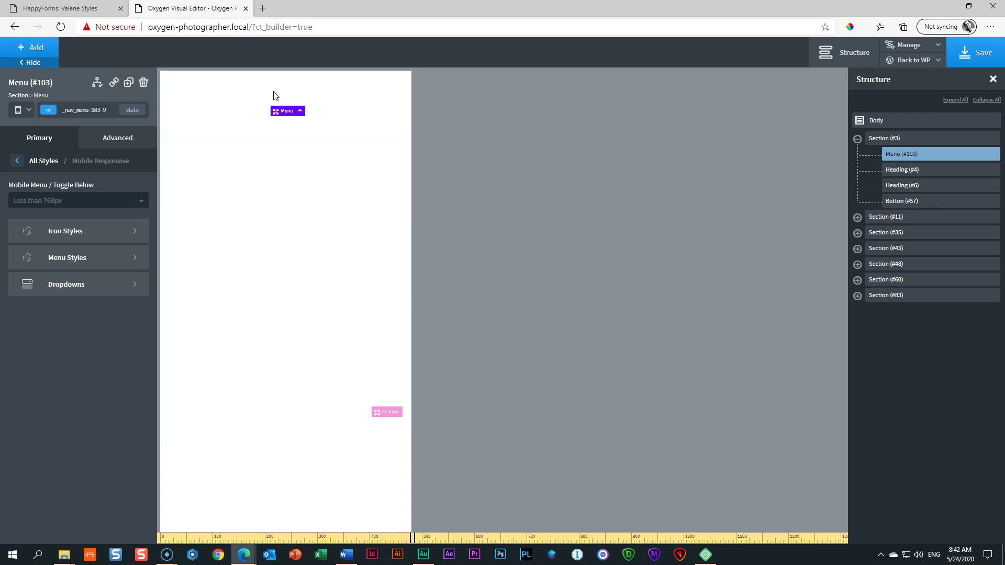
# Step: Give the mobile menu overlay a Dirty Teal background at 0.89 alpha
pyautogui.click(17, 160)
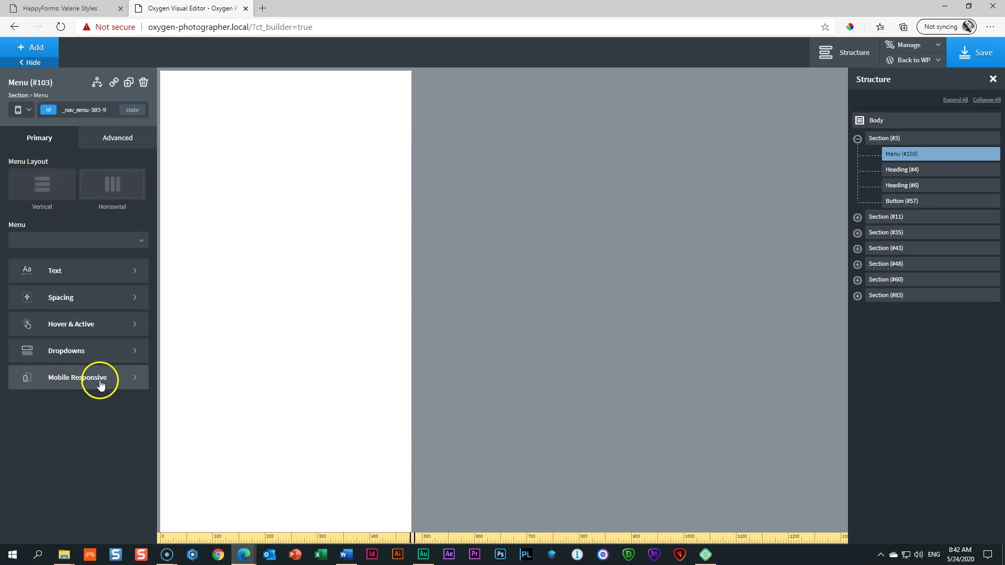
pyautogui.click(71, 379)
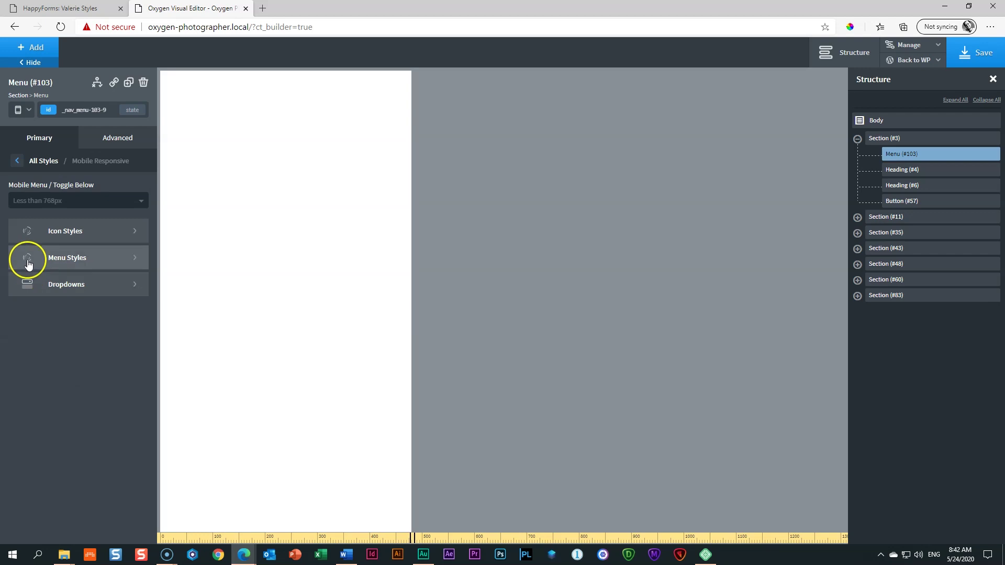
pyautogui.click(67, 259)
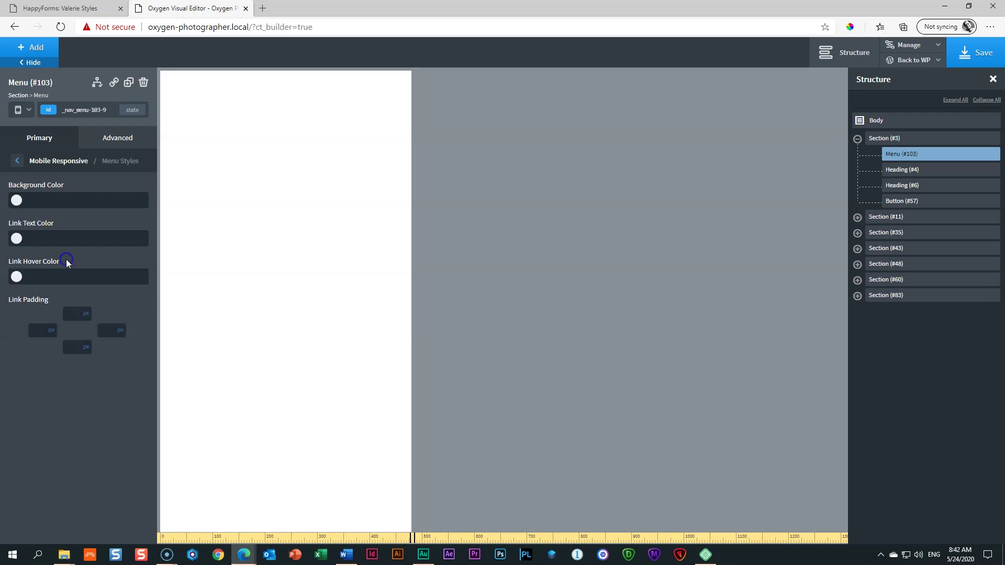
pyautogui.click(17, 201)
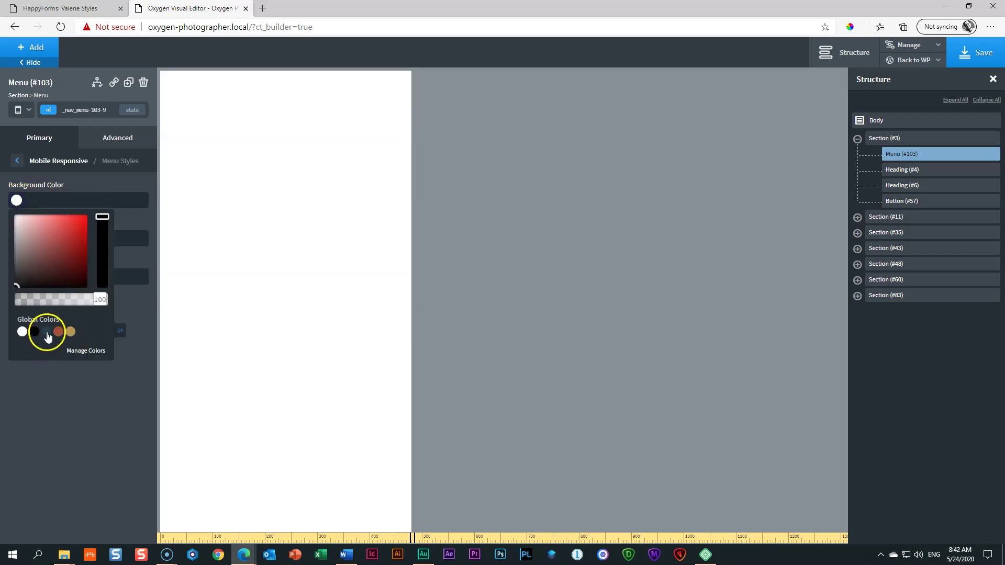
pyautogui.click(47, 333)
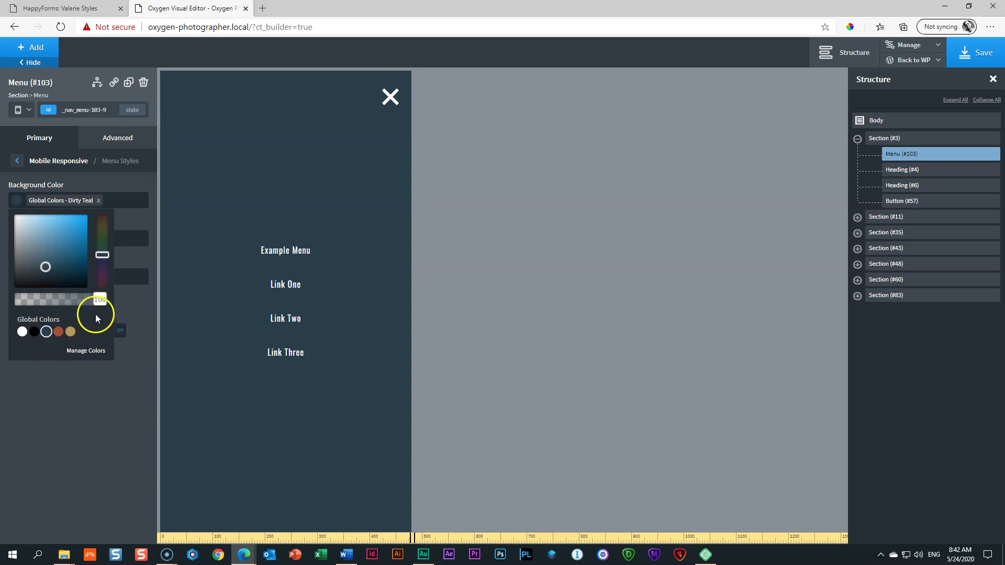
pyautogui.moveTo(99, 299); pyautogui.dragTo(88, 300)
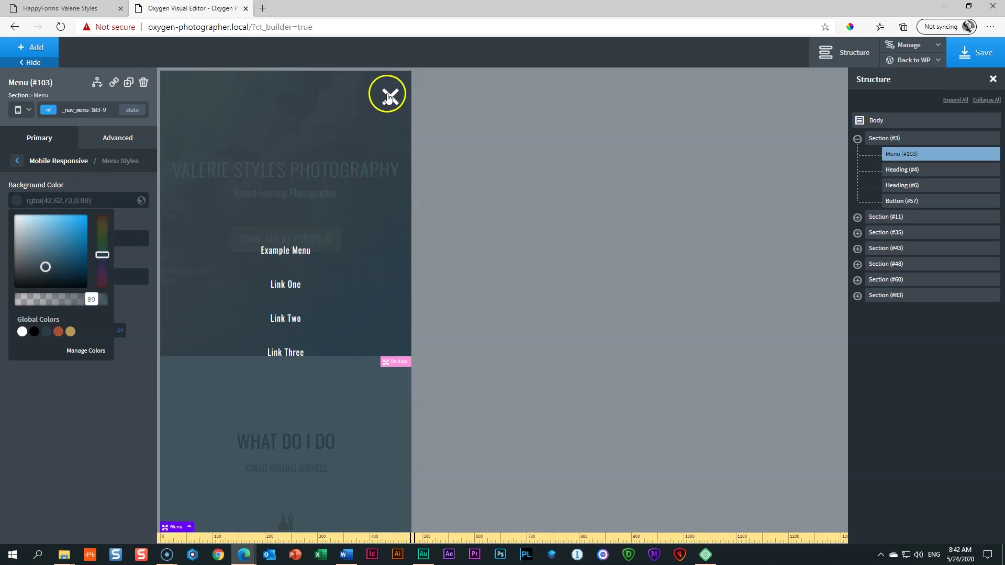
# Step: Preview the menu at phone width below 480px, return to All devices, and save the page
pyautogui.click(16, 163)
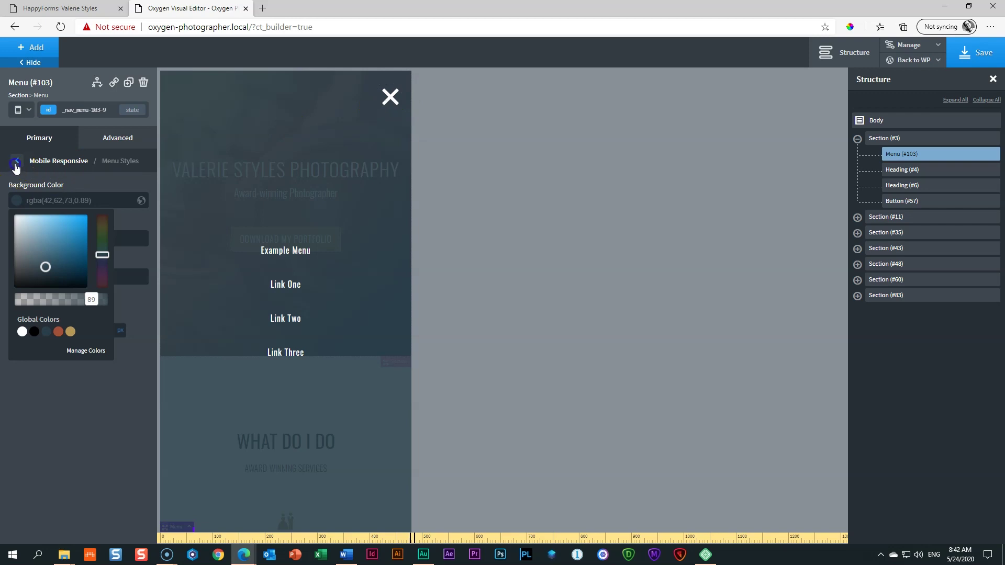
pyautogui.click(16, 163)
pyautogui.click(22, 103)
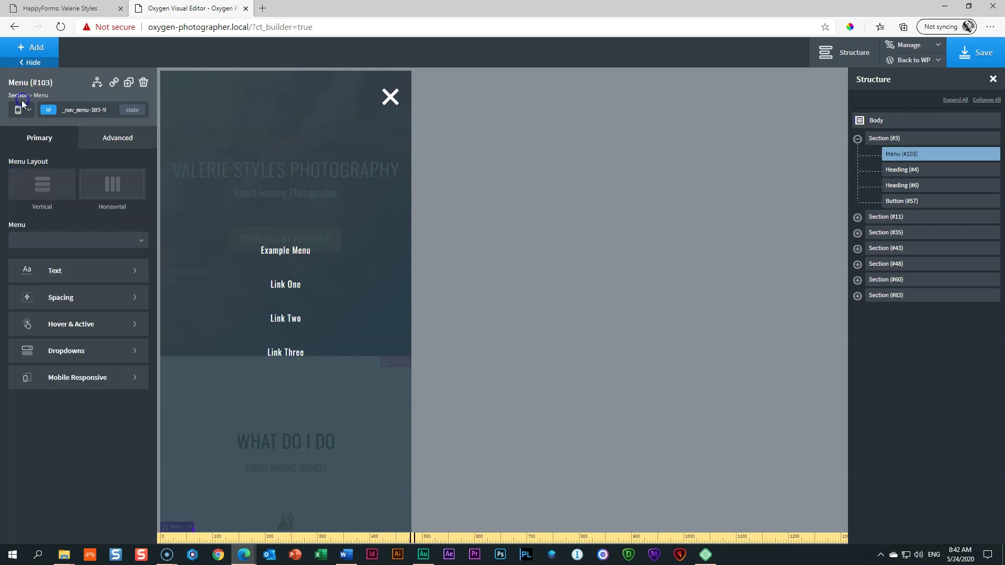
pyautogui.click(26, 186)
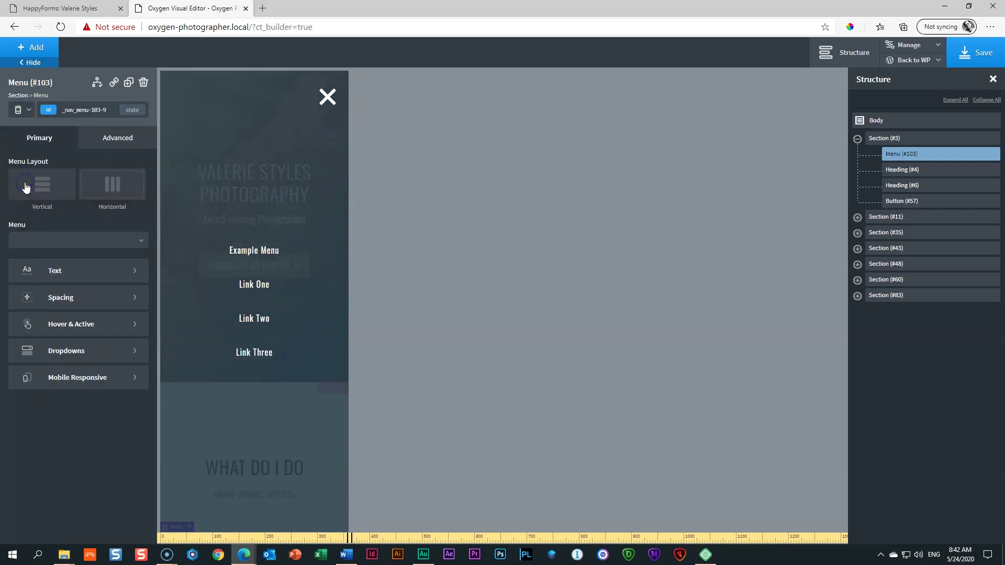
pyautogui.click(328, 100)
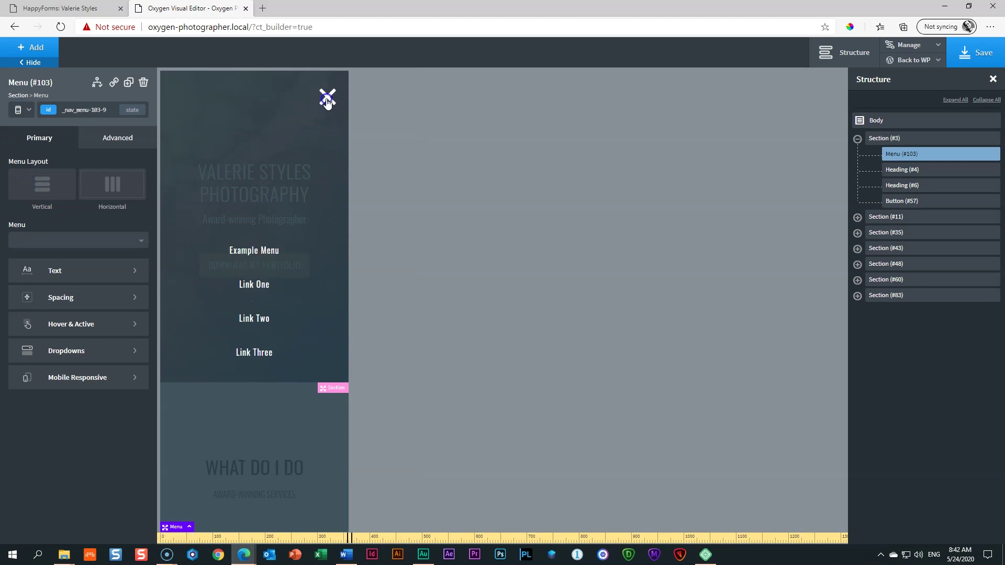
pyautogui.click(24, 109)
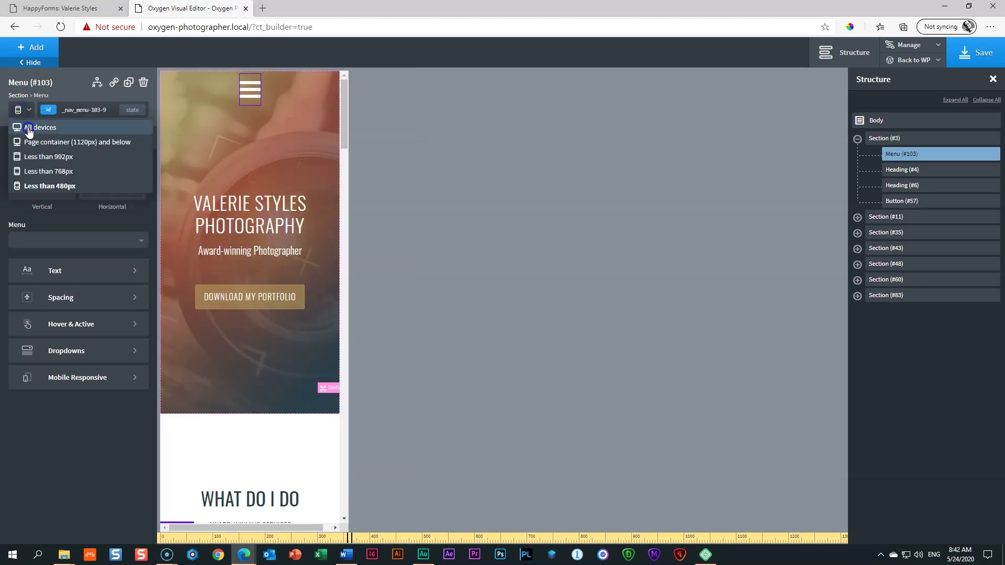
pyautogui.click(28, 129)
pyautogui.click(966, 56)
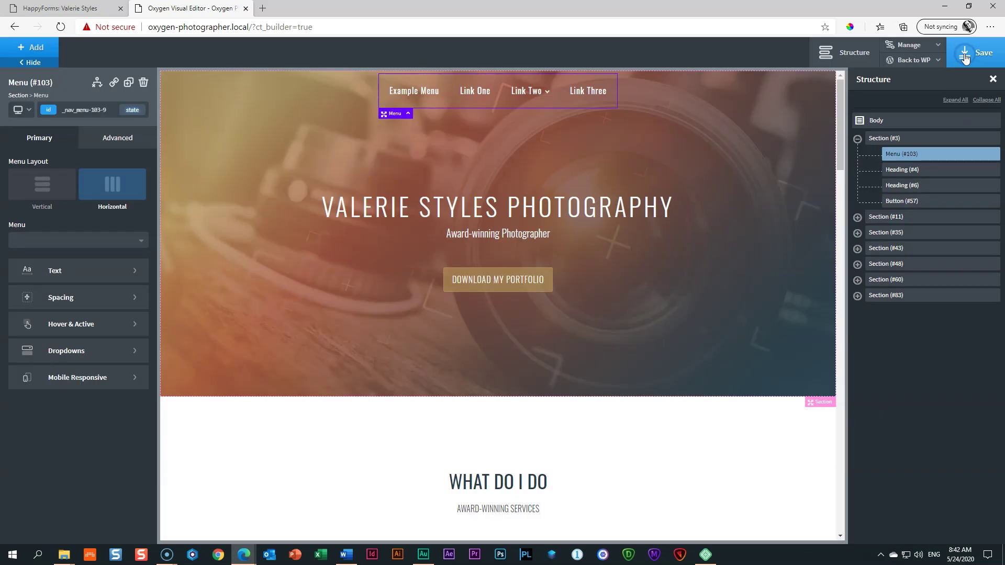
# Step: Leave the builder for WordPress Admin and go to Appearance > Menus
pyautogui.click(924, 60)
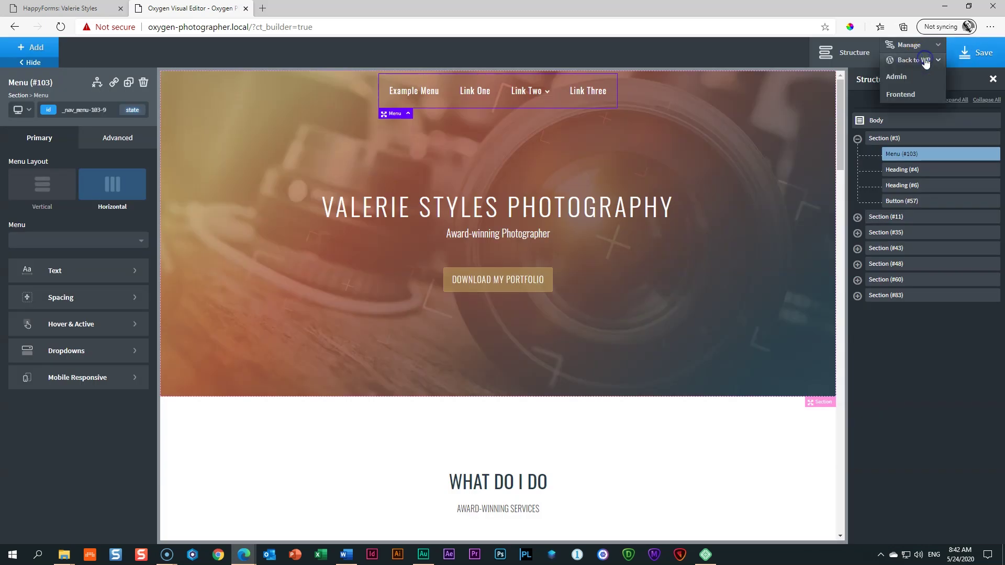
pyautogui.click(911, 76)
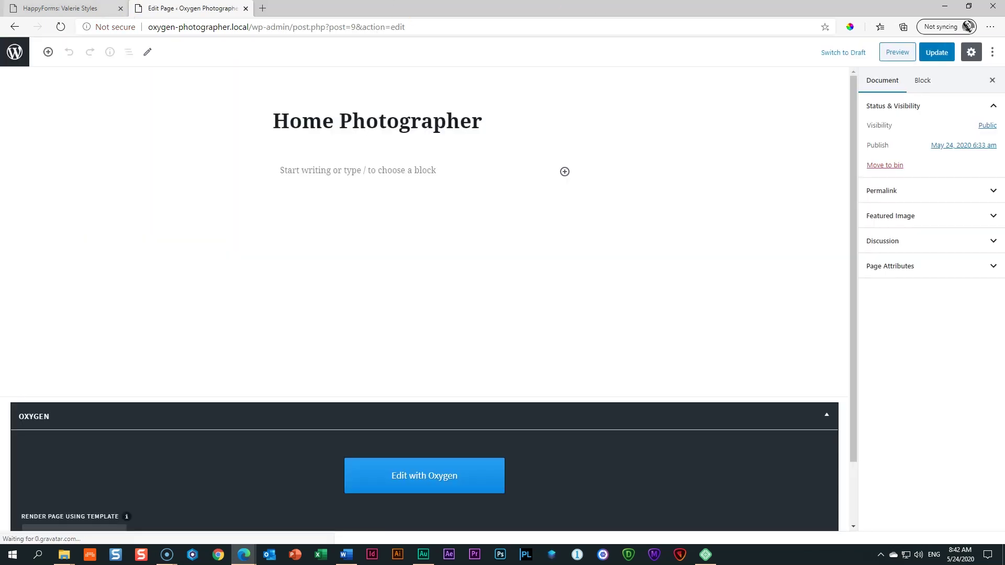
pyautogui.click(94, 7)
pyautogui.click(121, 8)
pyautogui.click(16, 54)
pyautogui.moveTo(30, 225)
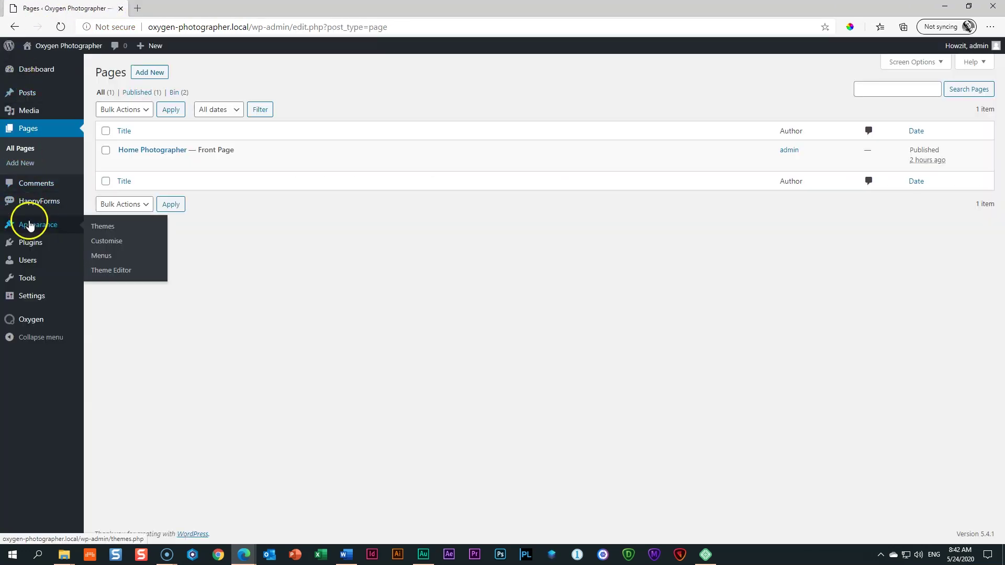
pyautogui.click(101, 257)
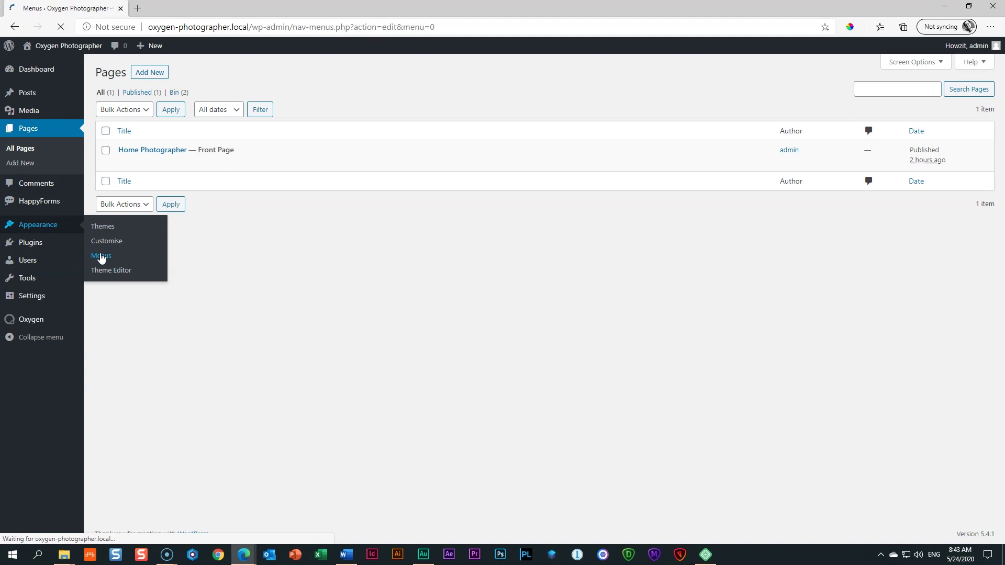
# Step: Create a new navigation menu named 'Main Menu'
pyautogui.click(324, 192)
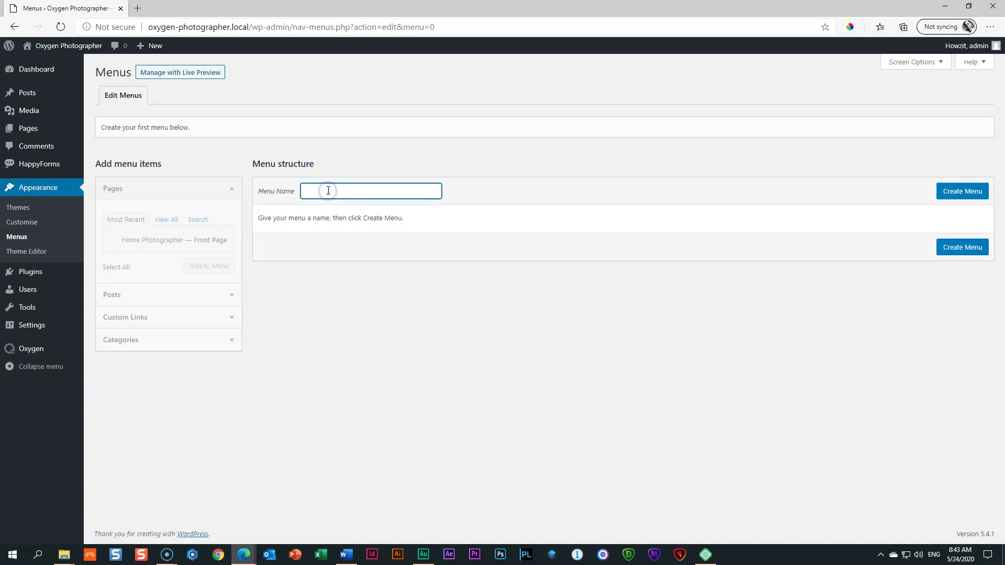
pyautogui.write('MainMenu')
pyautogui.write('enu')
pyautogui.click(956, 194)
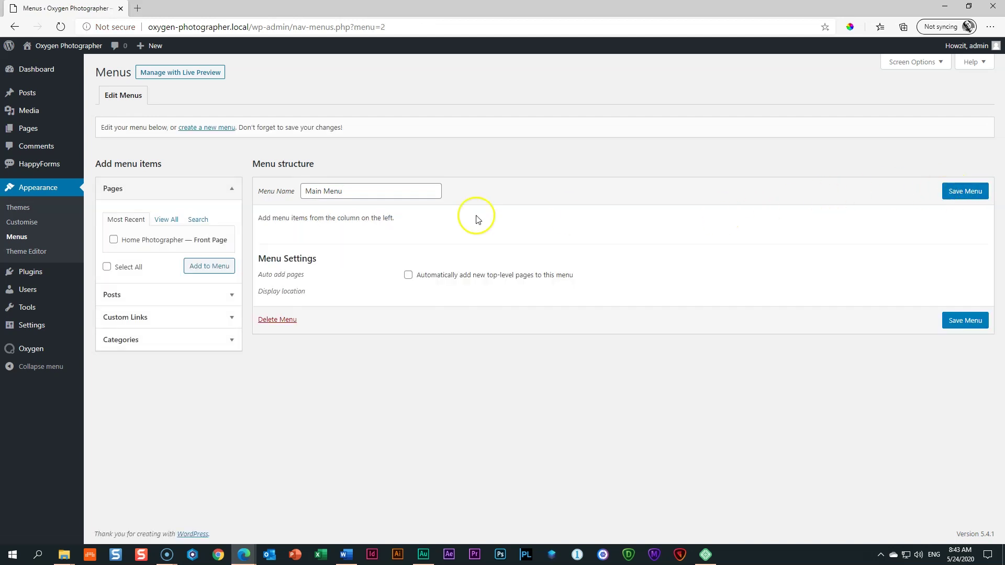
pyautogui.click(142, 320)
# Step: Add My Services and My Works custom links pointing to the services and portfolio sections
pyautogui.click(165, 268)
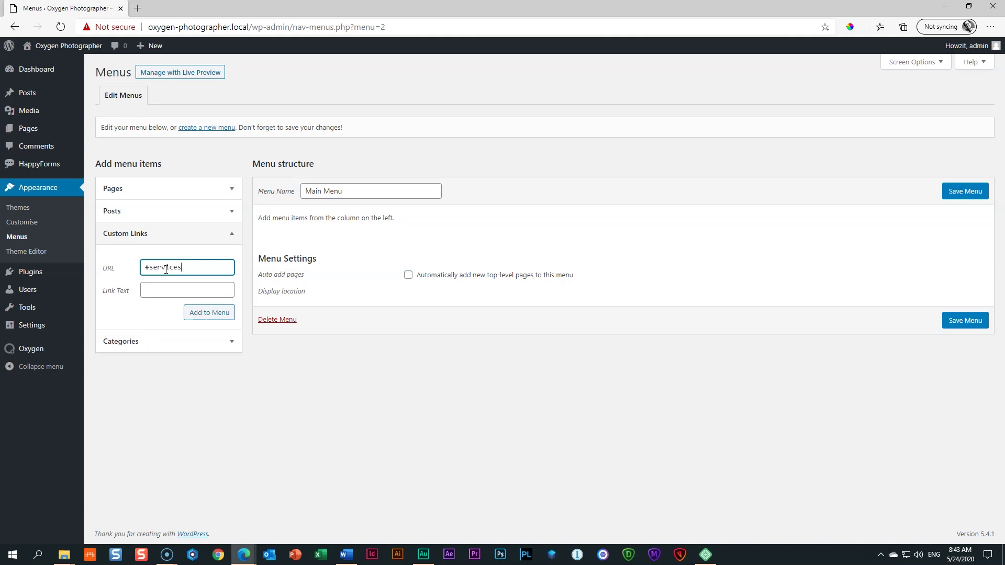
pyautogui.press('Tab')
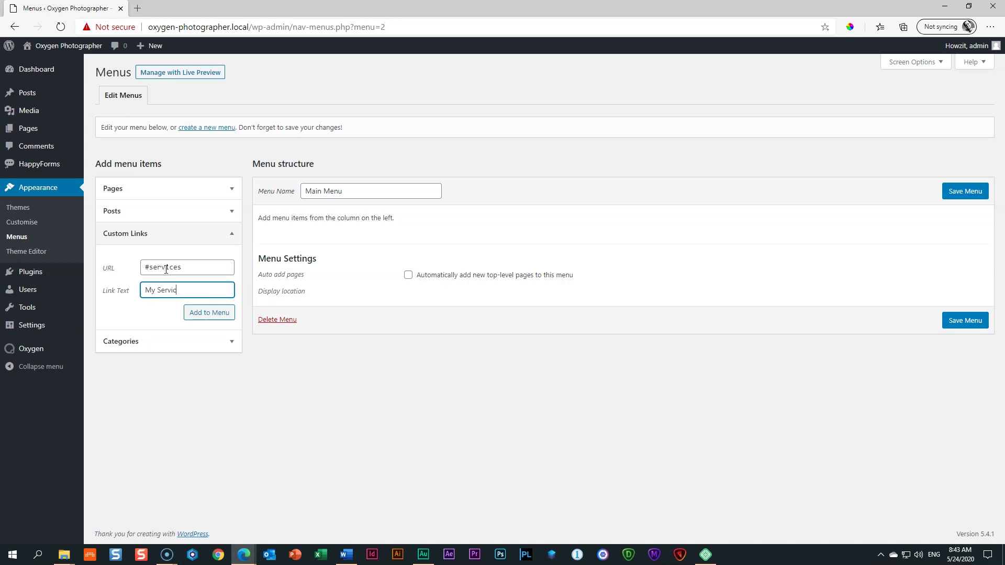
pyautogui.write('My Services')
pyautogui.click(208, 312)
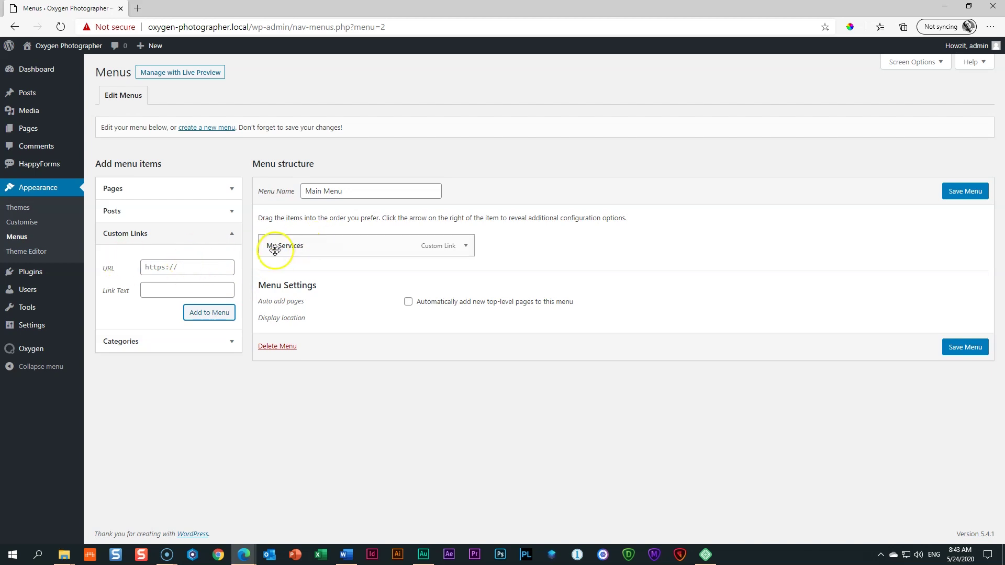
pyautogui.click(201, 266)
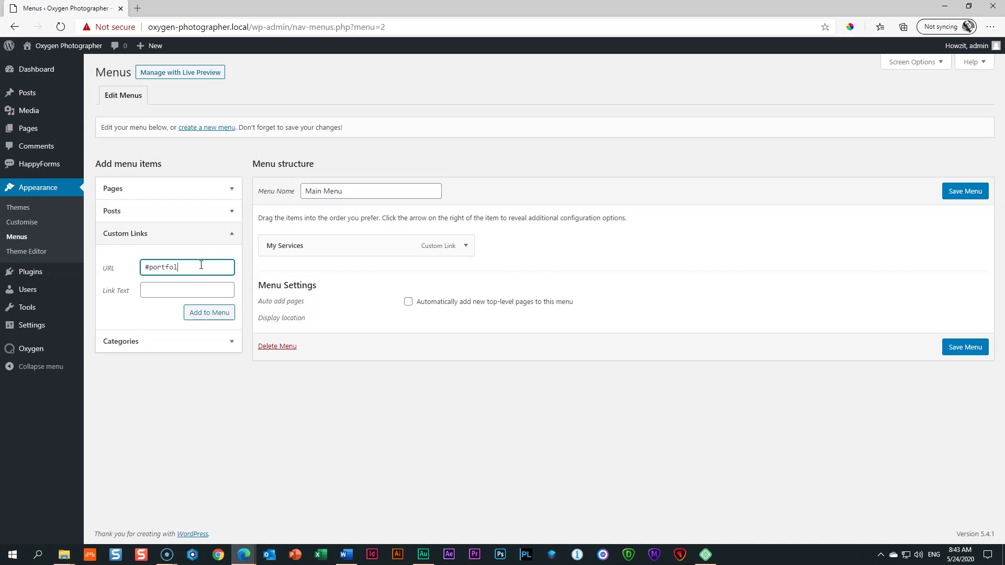
pyautogui.press('Tab')
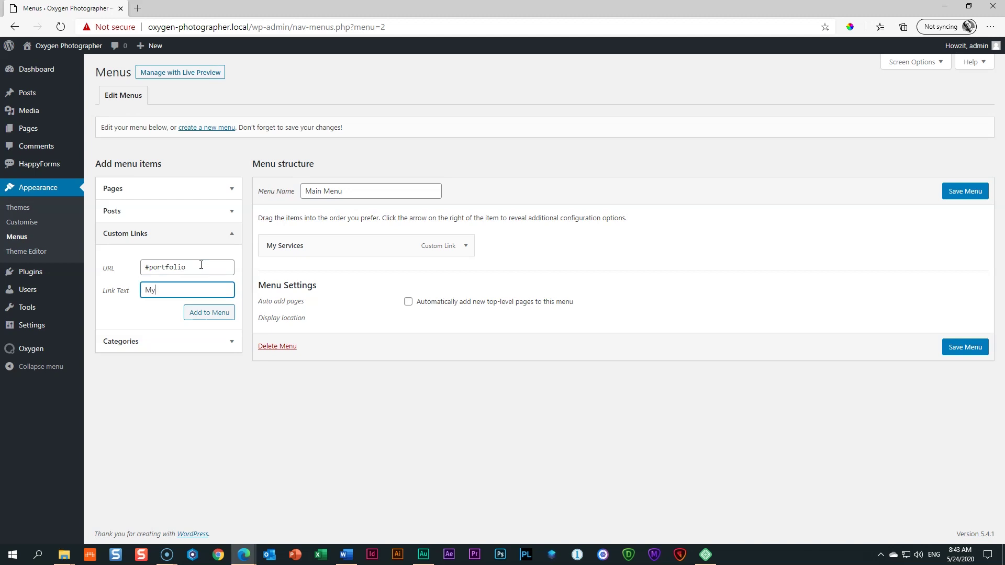
pyautogui.click(220, 315)
pyautogui.click(187, 269)
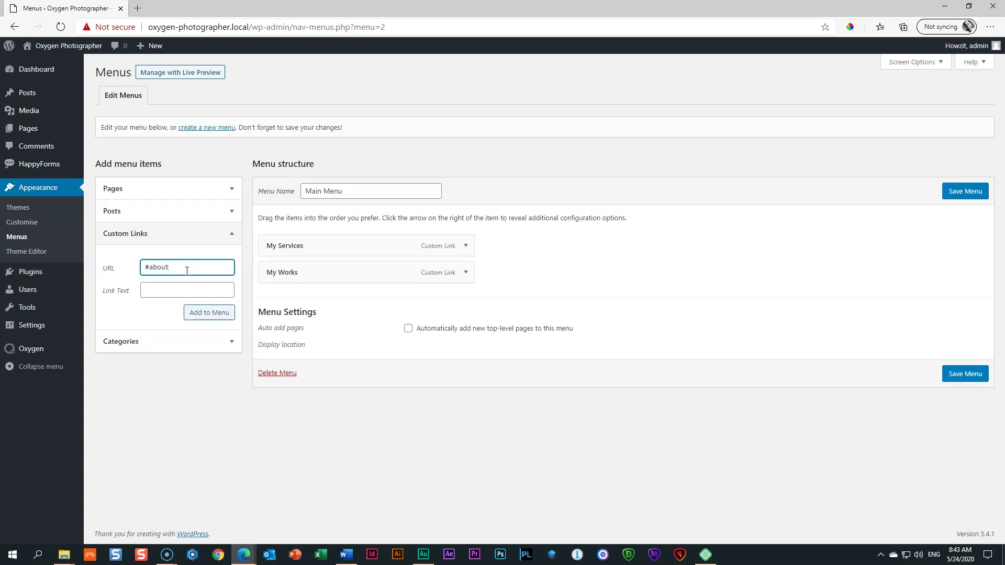
pyautogui.press('Tab')
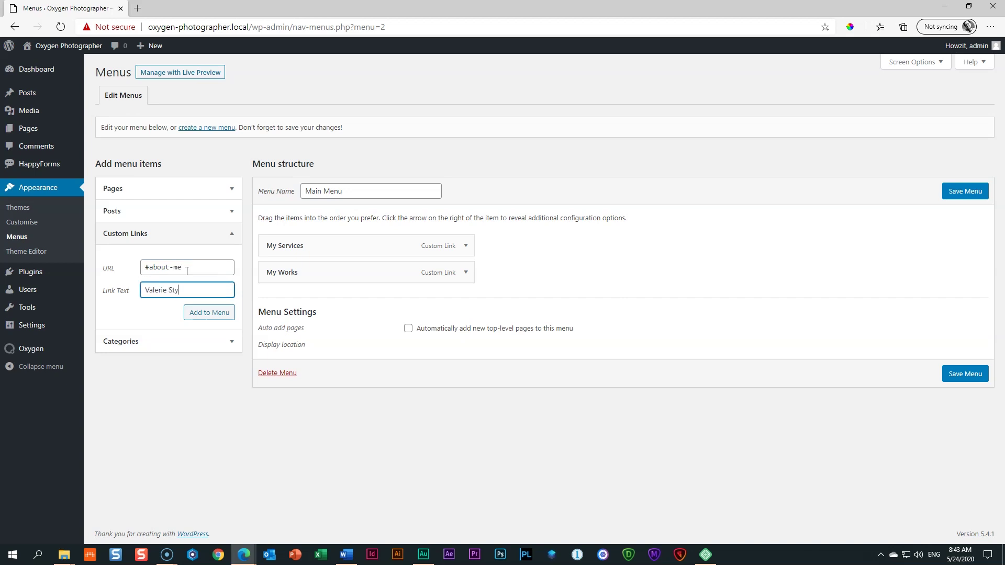
pyautogui.click(199, 313)
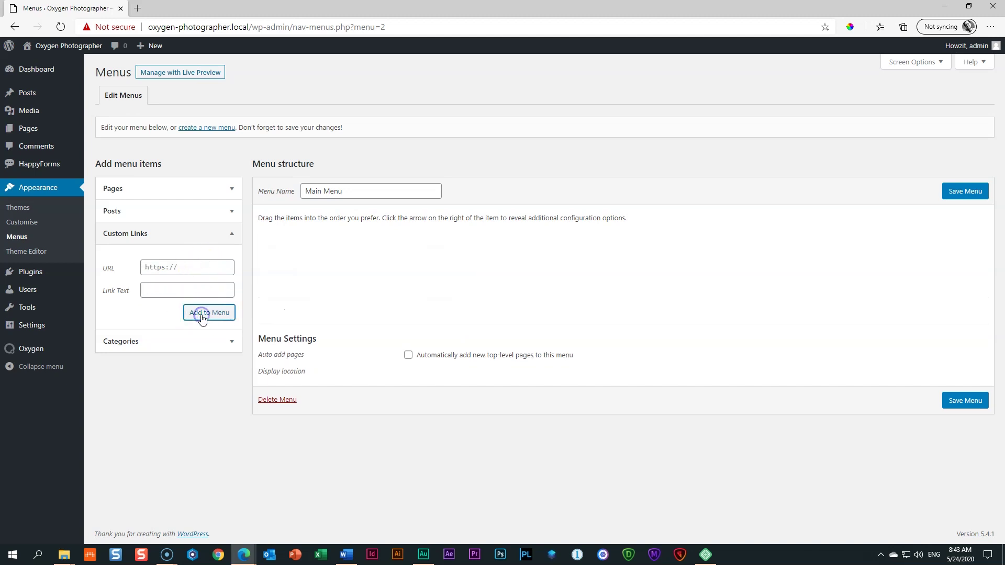
pyautogui.click(172, 268)
pyautogui.write('#contact')
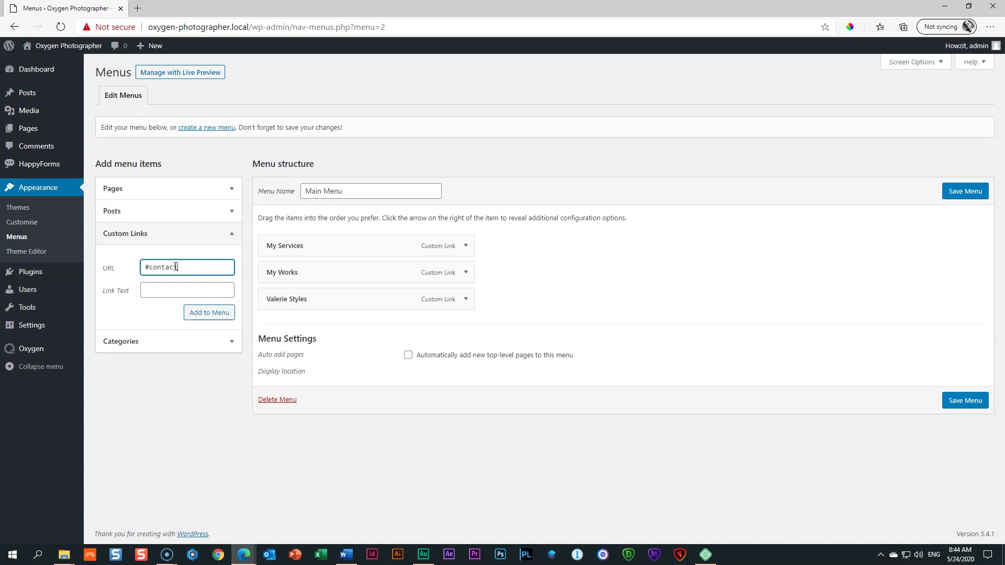
pyautogui.press('Tab')
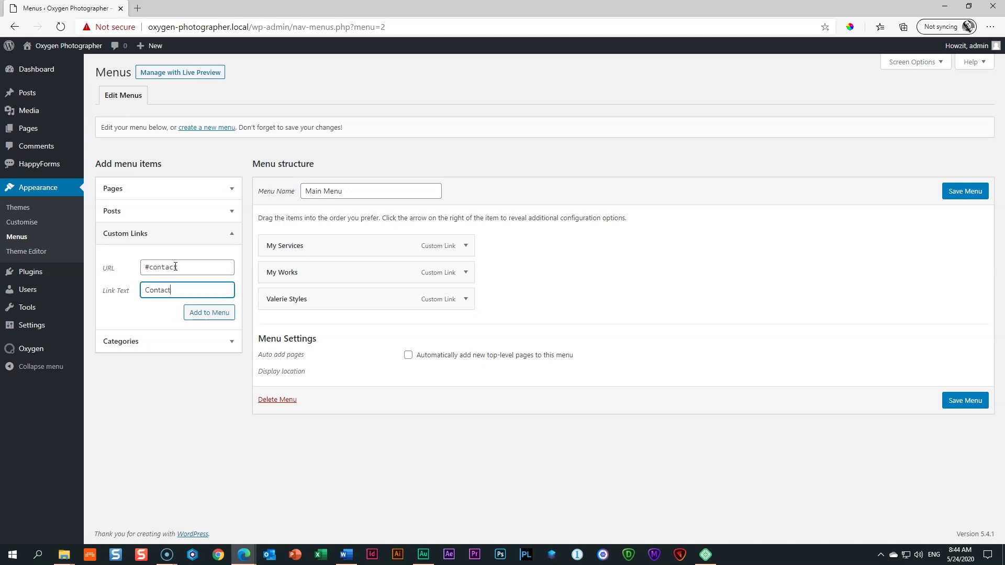
pyautogui.click(210, 312)
pyautogui.click(951, 436)
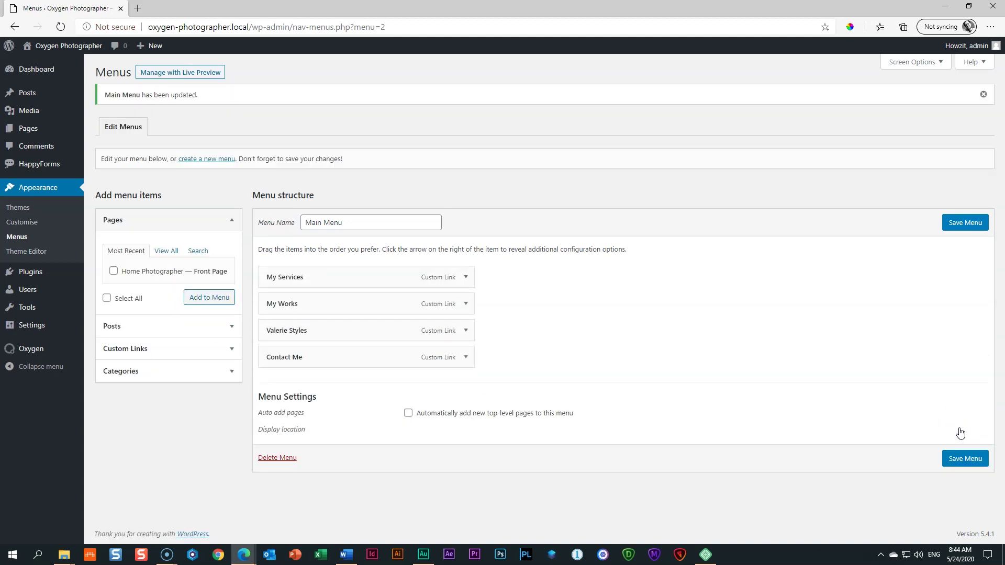
pyautogui.moveTo(61, 51)
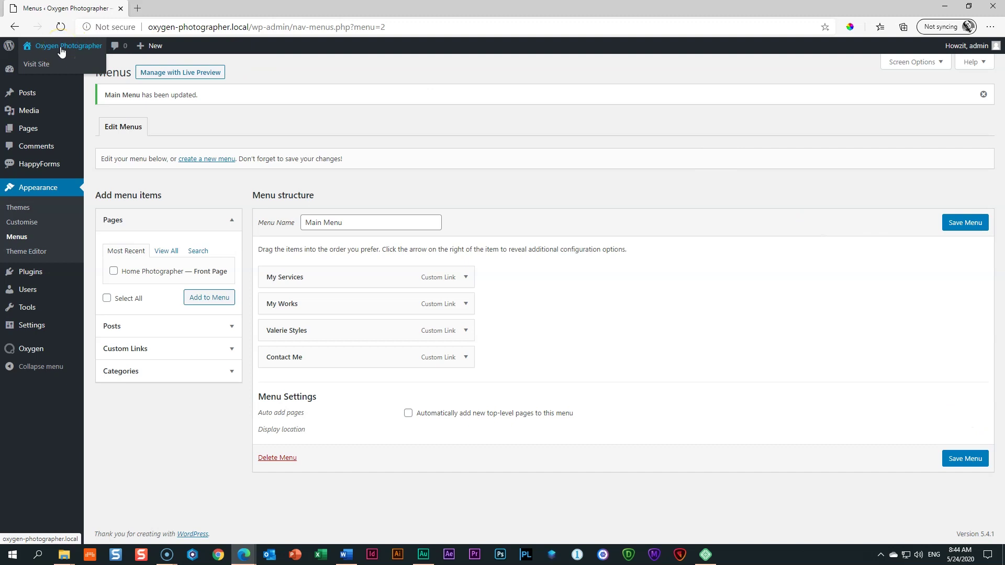
pyautogui.click(61, 51)
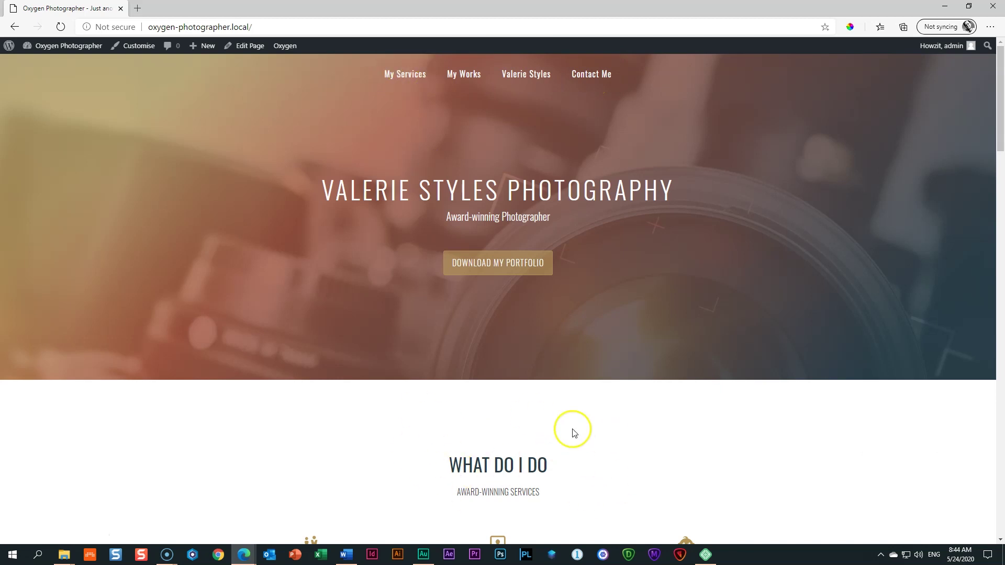
pyautogui.click(390, 74)
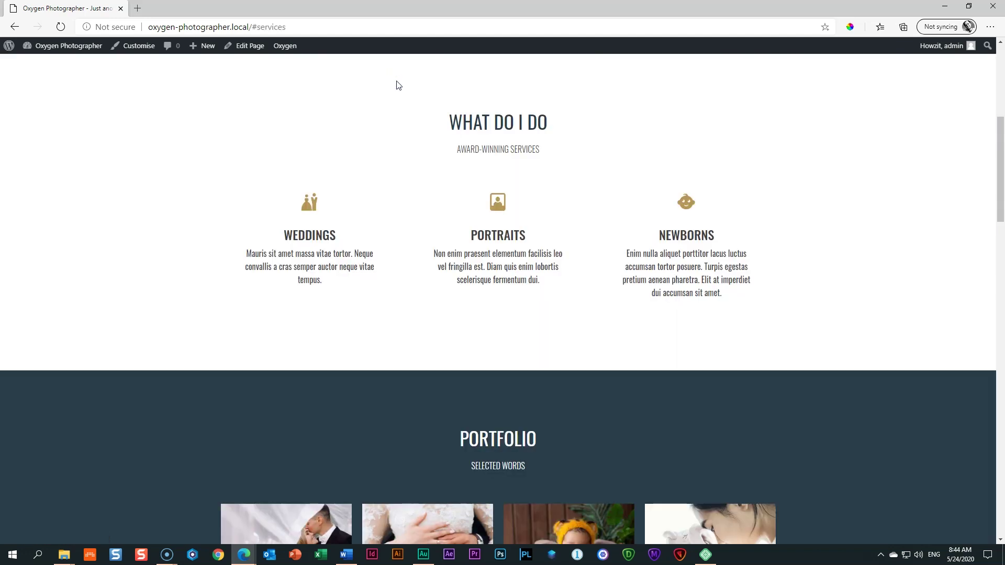
pyautogui.scroll(5, 435, 234)
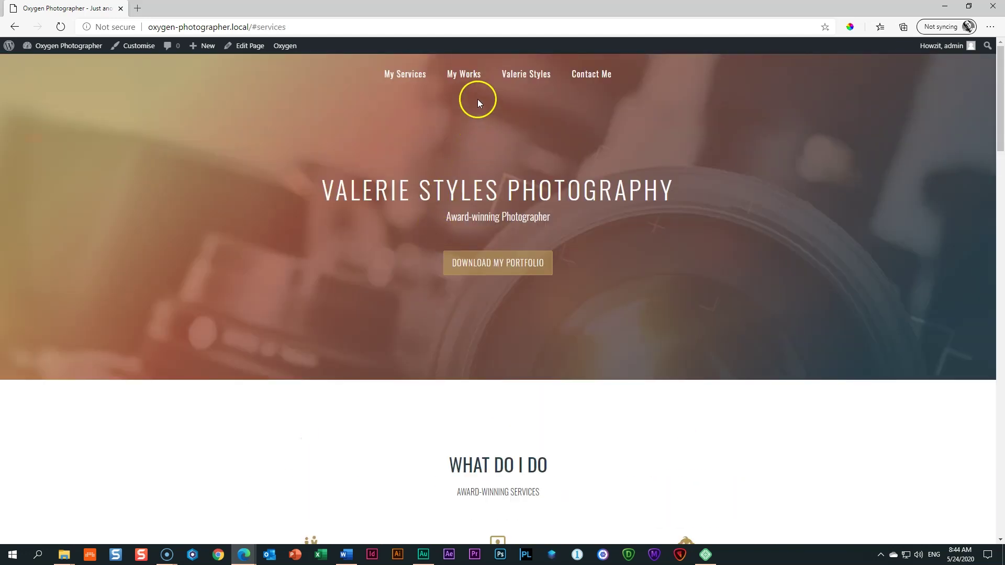
pyautogui.click(470, 84)
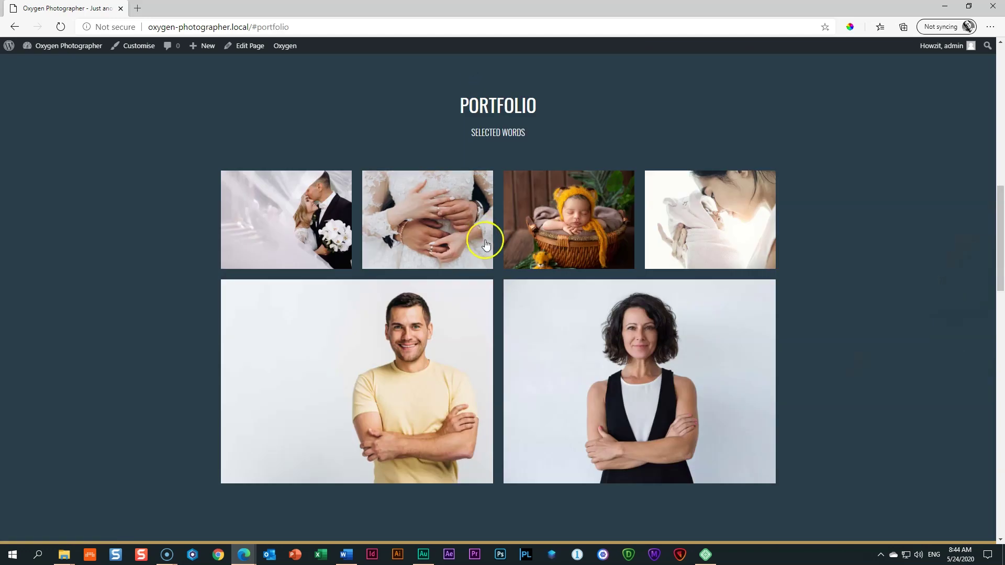
pyautogui.scroll(5, 478, 236)
pyautogui.click(519, 81)
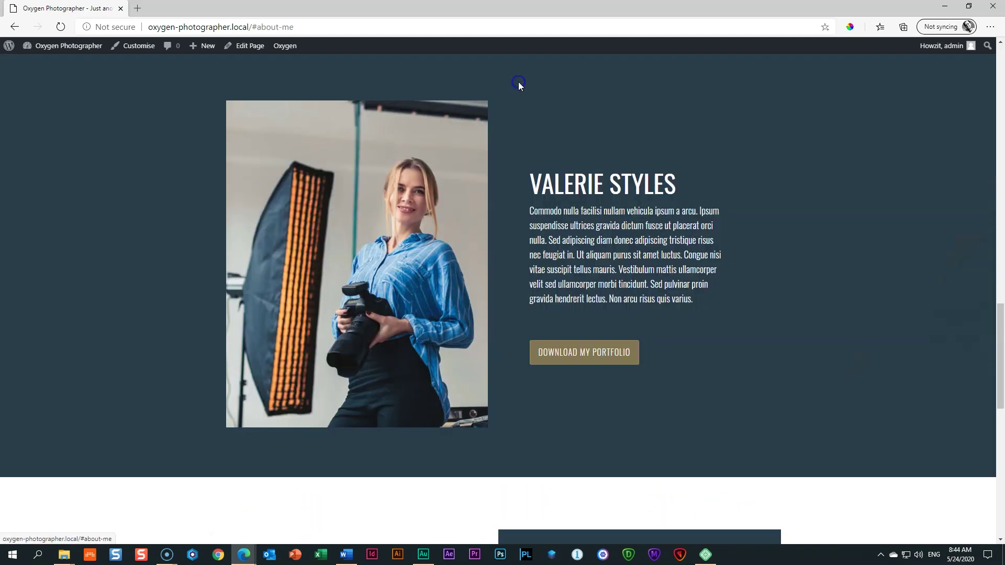
pyautogui.scroll(-5, 561, 292)
pyautogui.scroll(5, 563, 292)
pyautogui.click(575, 71)
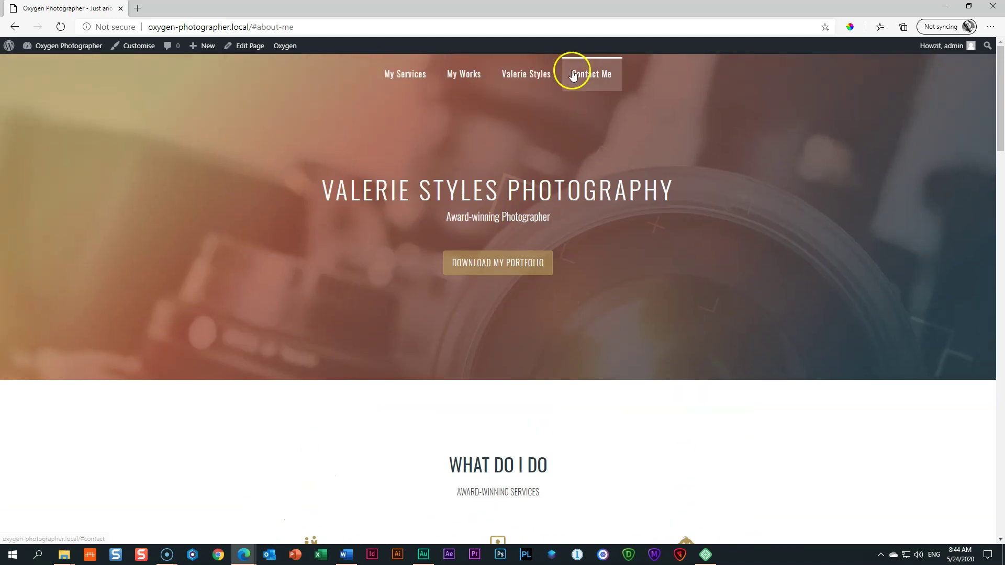
pyautogui.scroll(10, 488, 319)
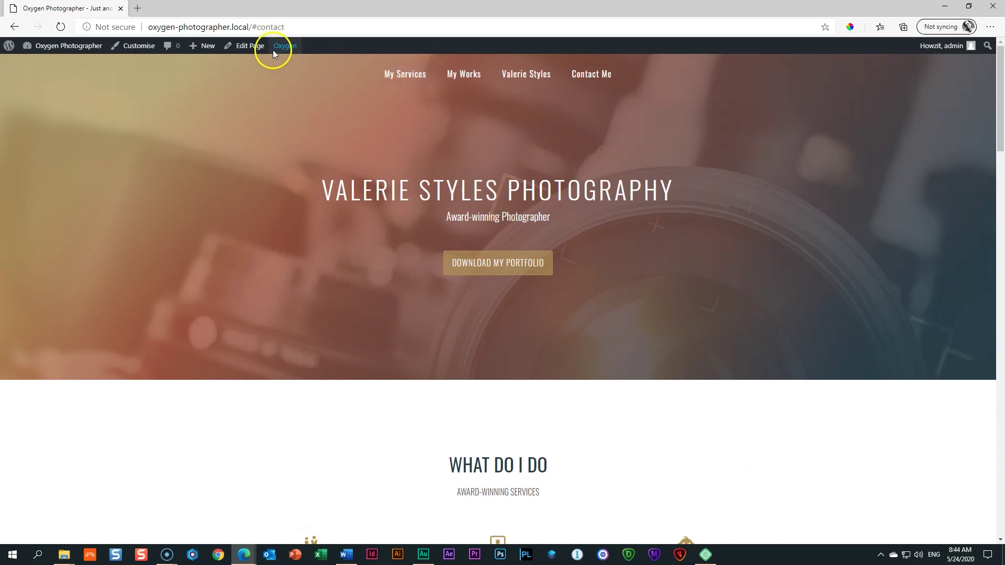
# Step: Open the home page in the Oxygen visual editor
pyautogui.moveTo(285, 47)
pyautogui.click(285, 68)
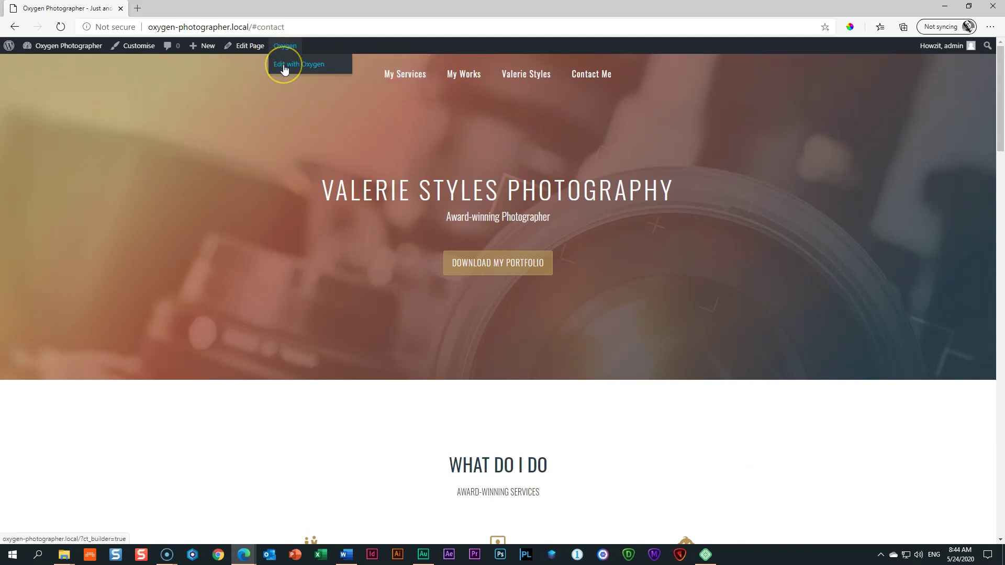
pyautogui.click(284, 65)
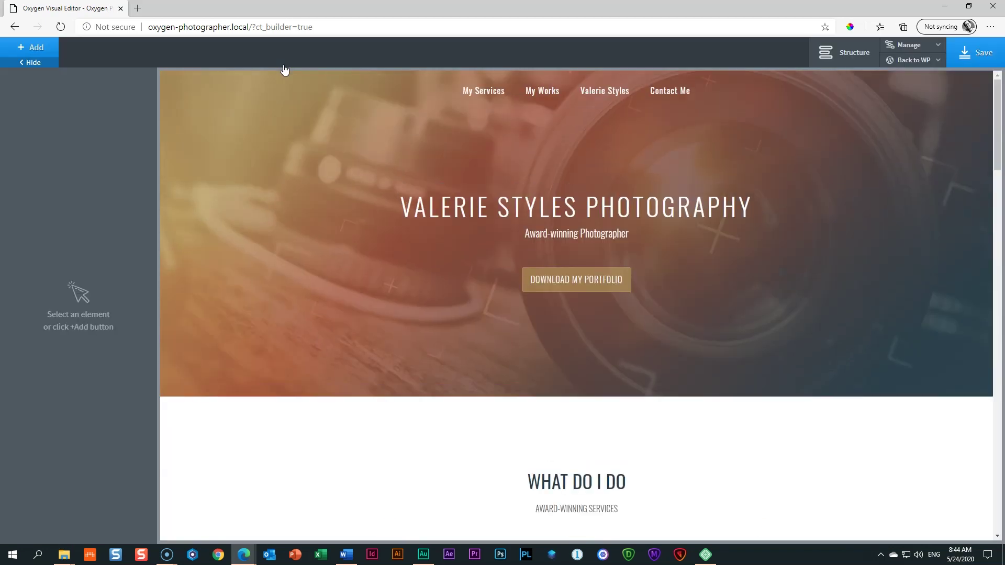
# Step: Enable Smooth Scroll to Hash Links in the page's Scripts settings, save, and return to the front page
pyautogui.click(906, 50)
pyautogui.click(904, 59)
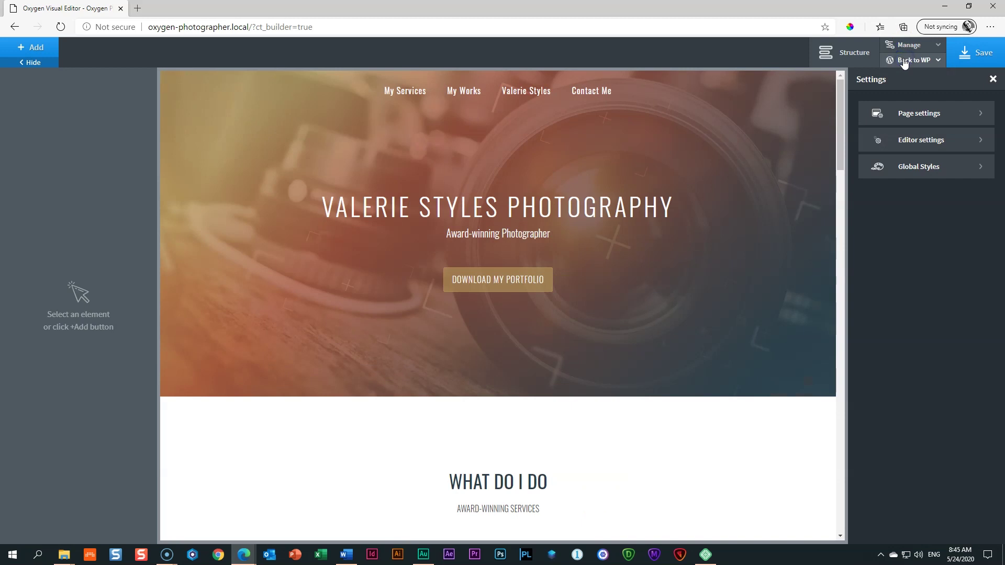
pyautogui.click(904, 112)
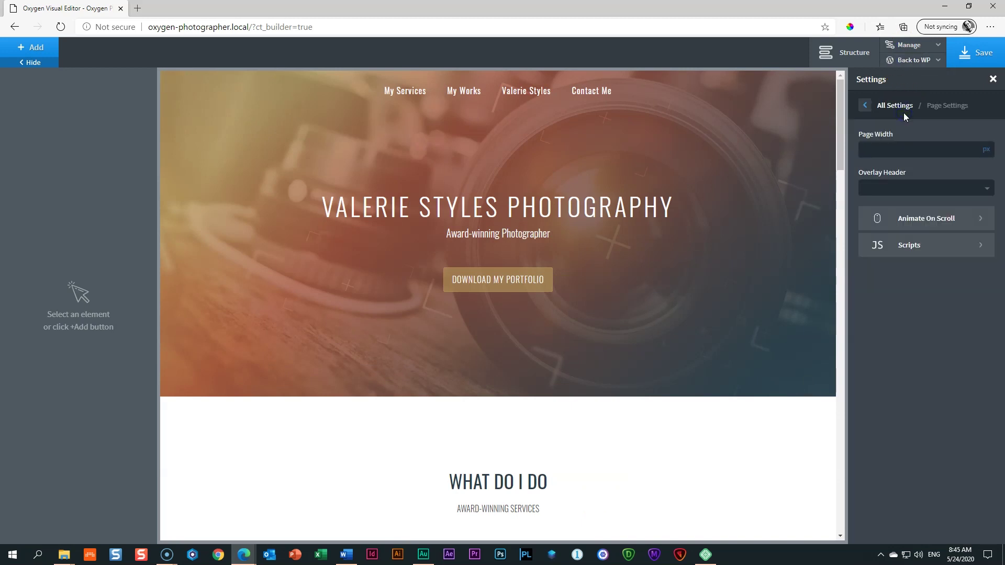
pyautogui.click(877, 250)
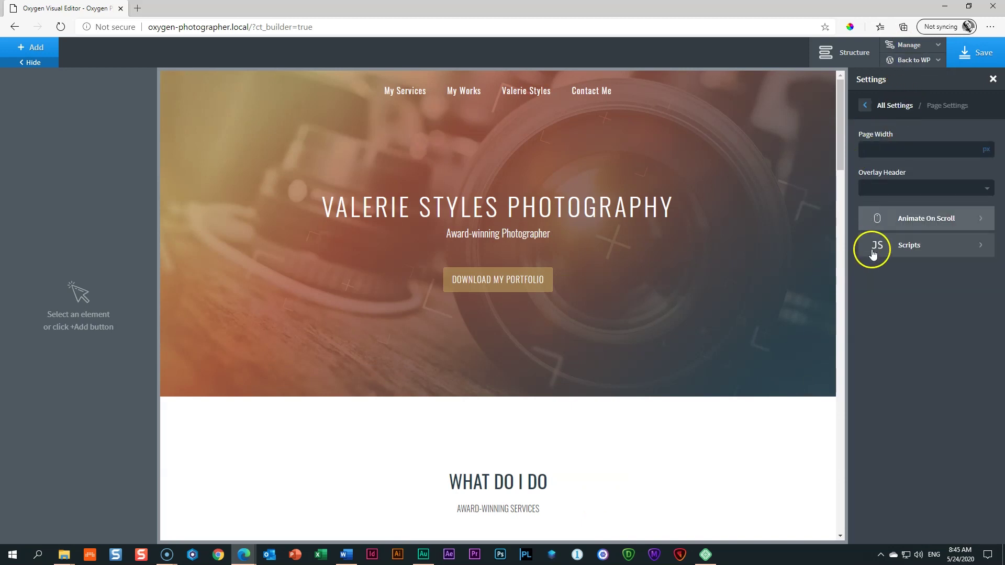
pyautogui.click(915, 251)
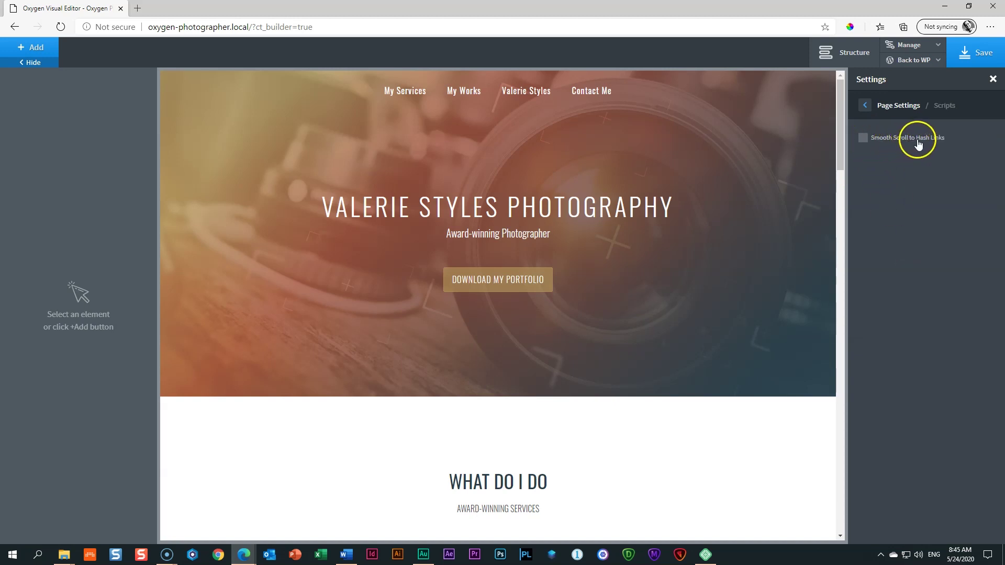
pyautogui.click(863, 137)
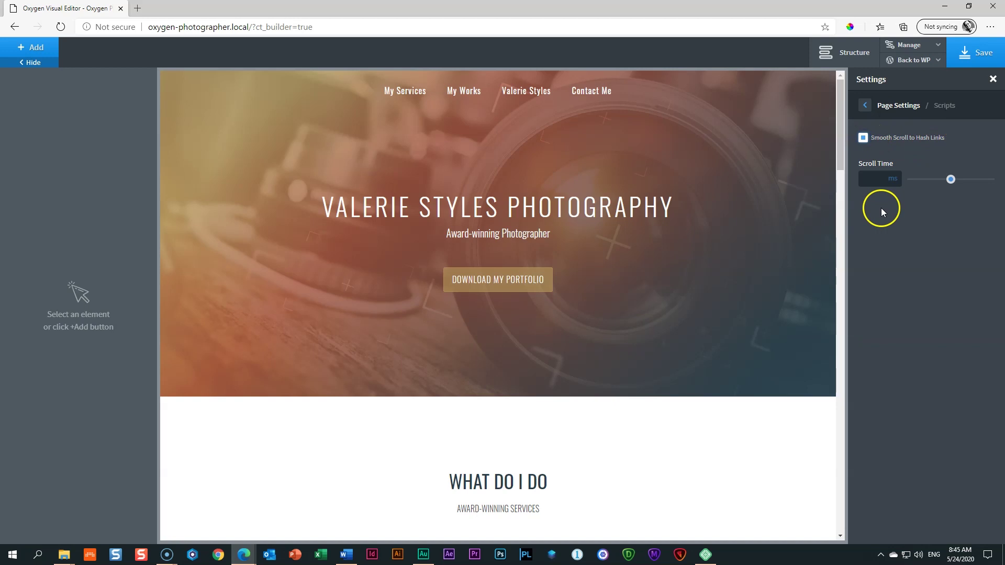
pyautogui.click(968, 55)
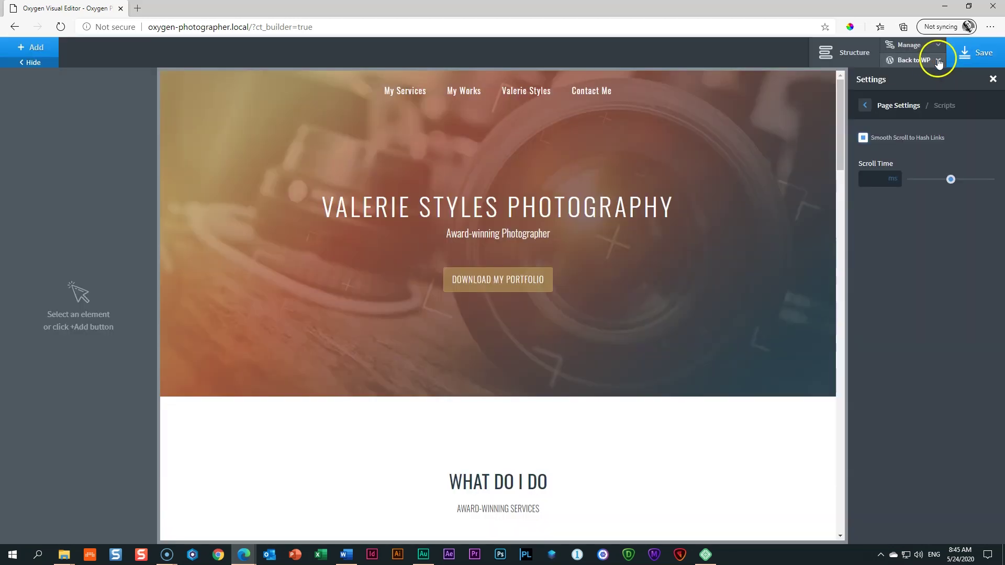
pyautogui.click(931, 62)
pyautogui.click(897, 98)
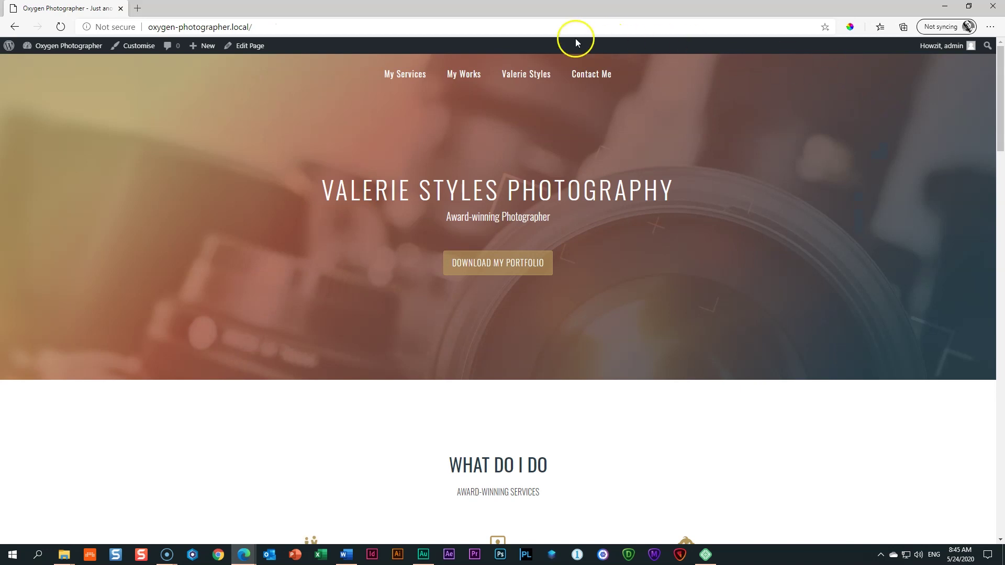
# Step: Check that the Contact Me link glides down to the contact form
pyautogui.click(591, 76)
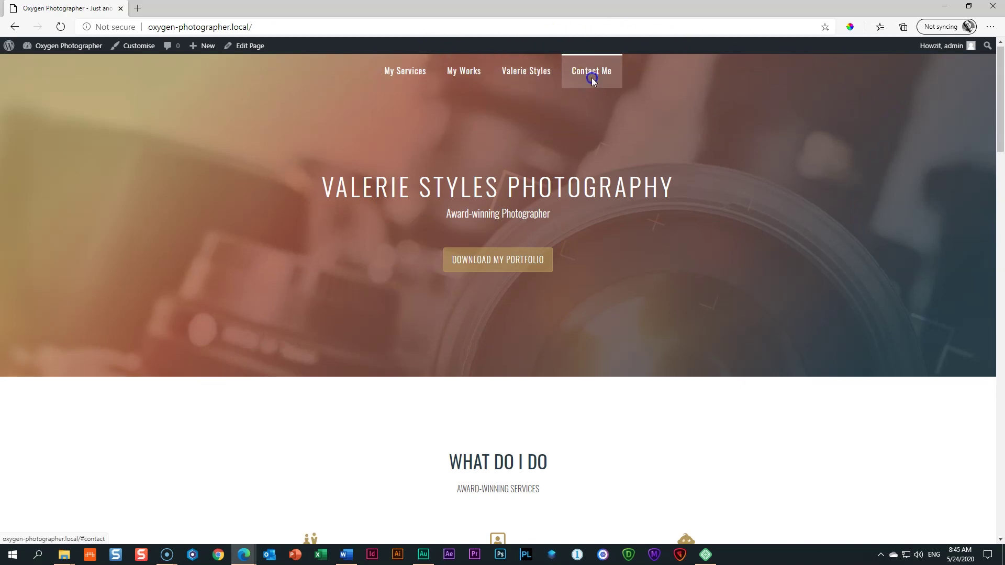
pyautogui.scroll(10, 641, 251)
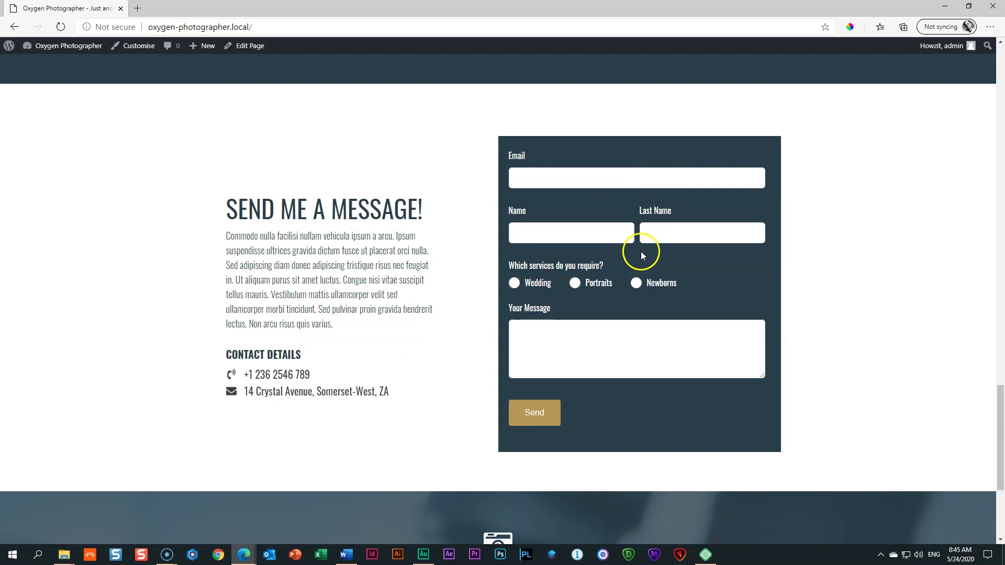
pyautogui.scroll(10, 641, 252)
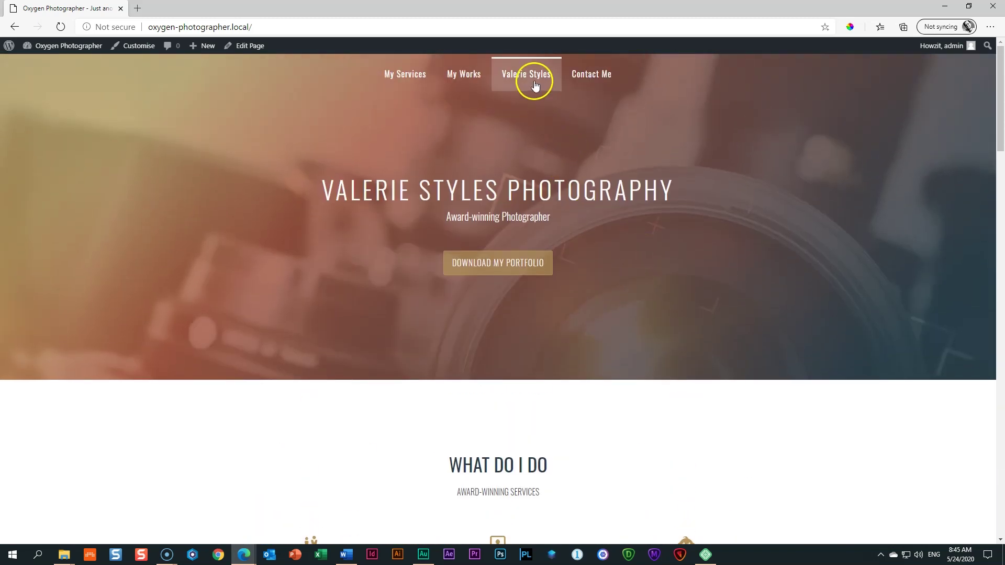
pyautogui.click(535, 81)
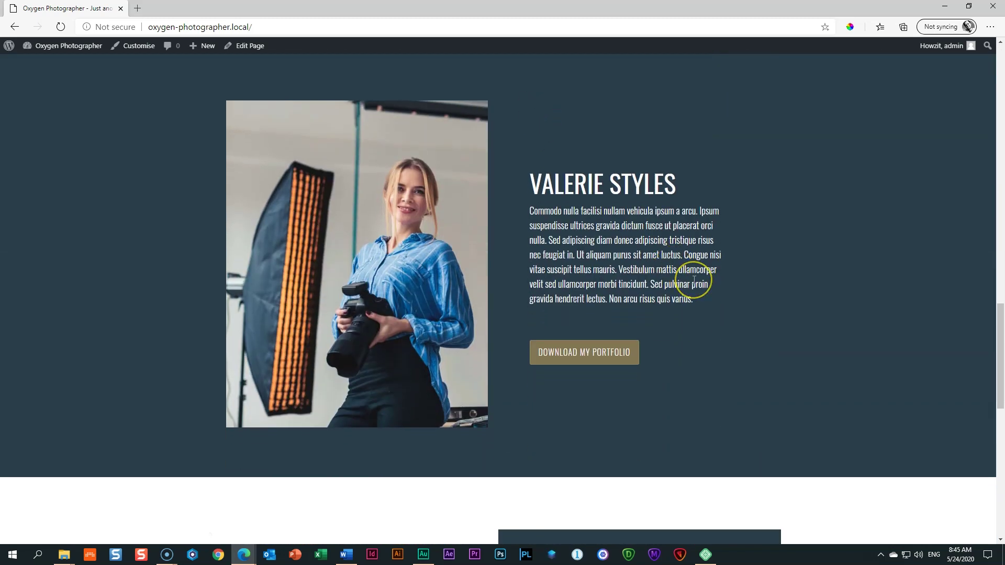
pyautogui.scroll(12, 696, 280)
pyautogui.scroll(10, 694, 280)
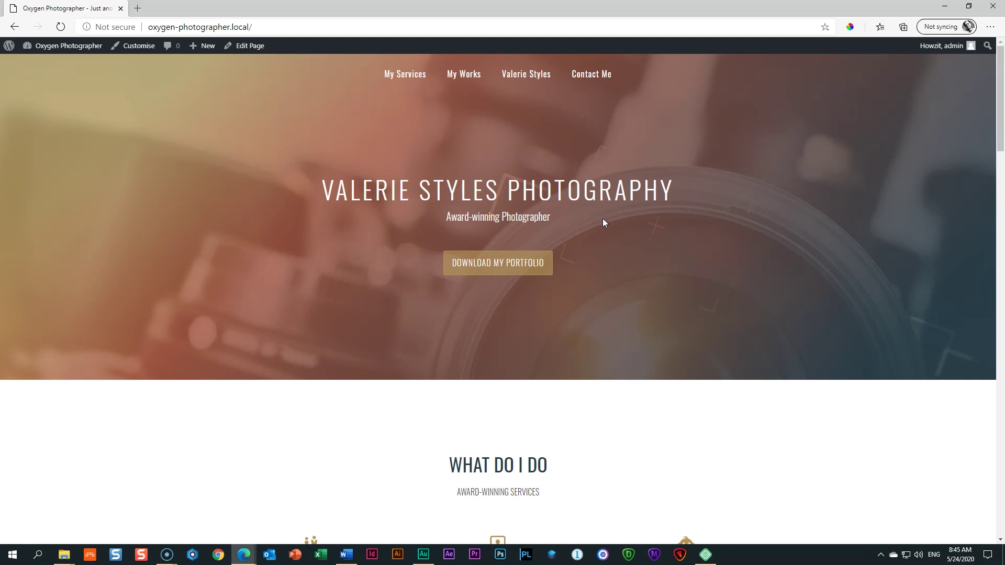
pyautogui.press('F12')
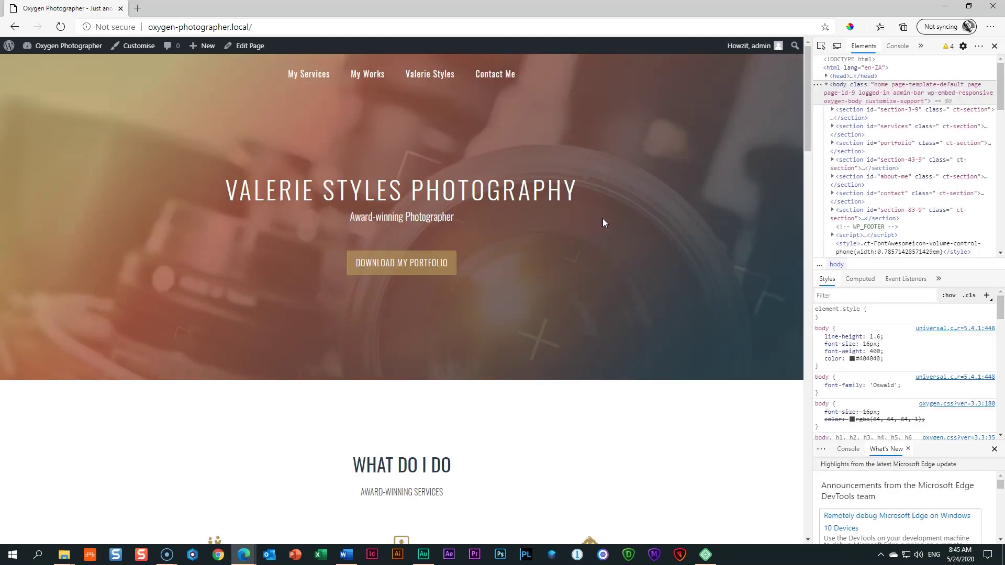
# Step: Preview the page as an iPad and test the My Services link
pyautogui.click(836, 47)
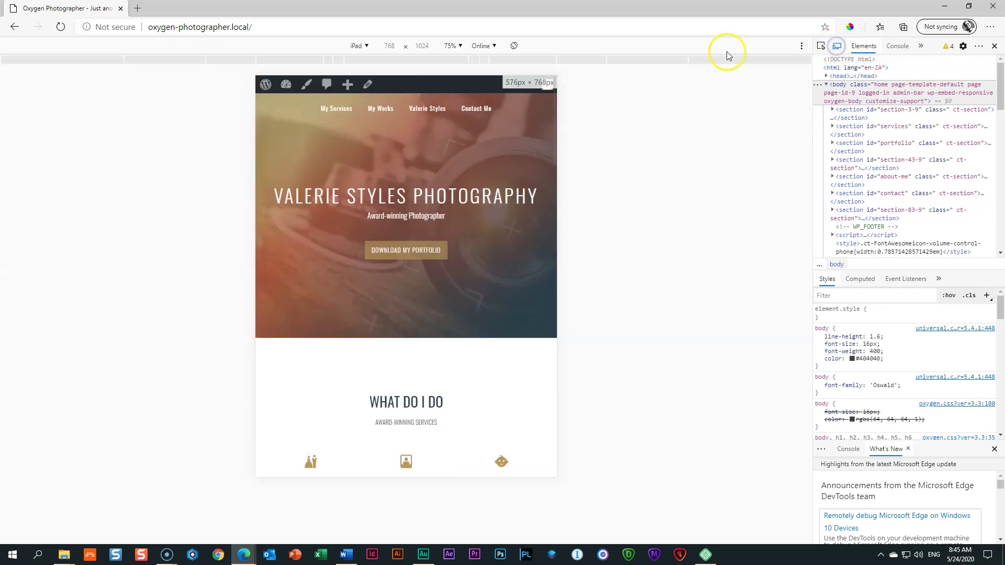
pyautogui.click(356, 46)
pyautogui.click(365, 217)
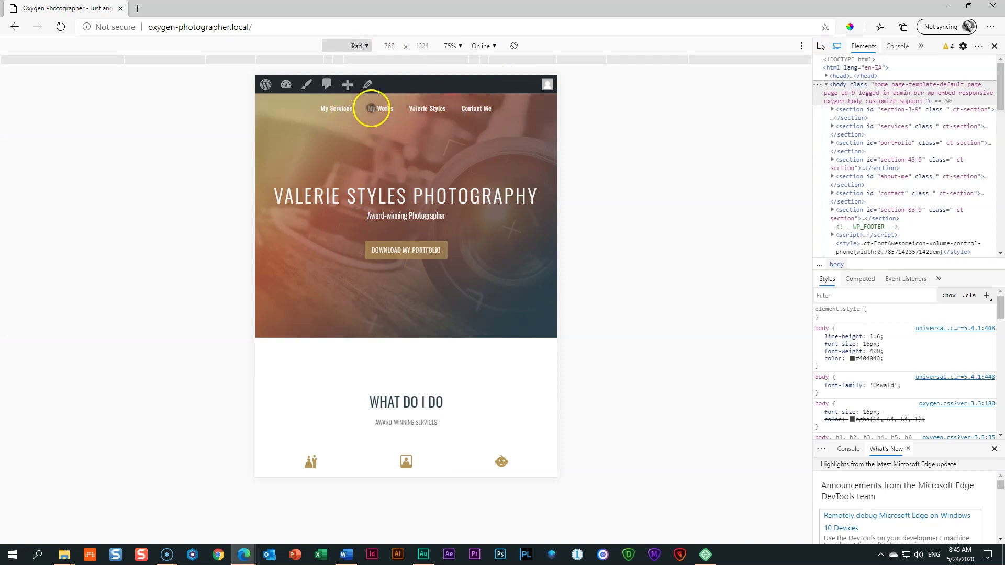
pyautogui.click(345, 108)
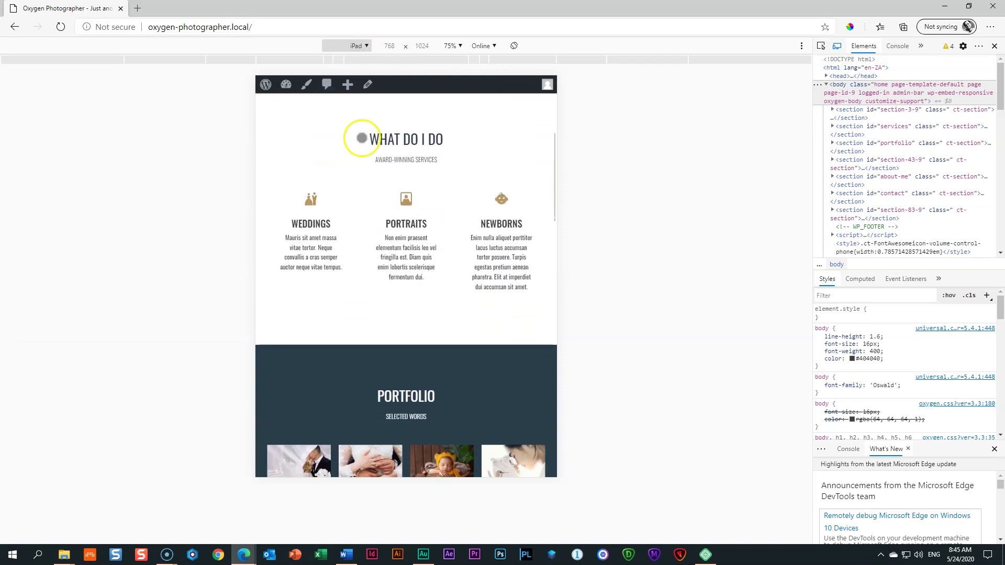
pyautogui.scroll(5, 361, 139)
pyautogui.click(358, 45)
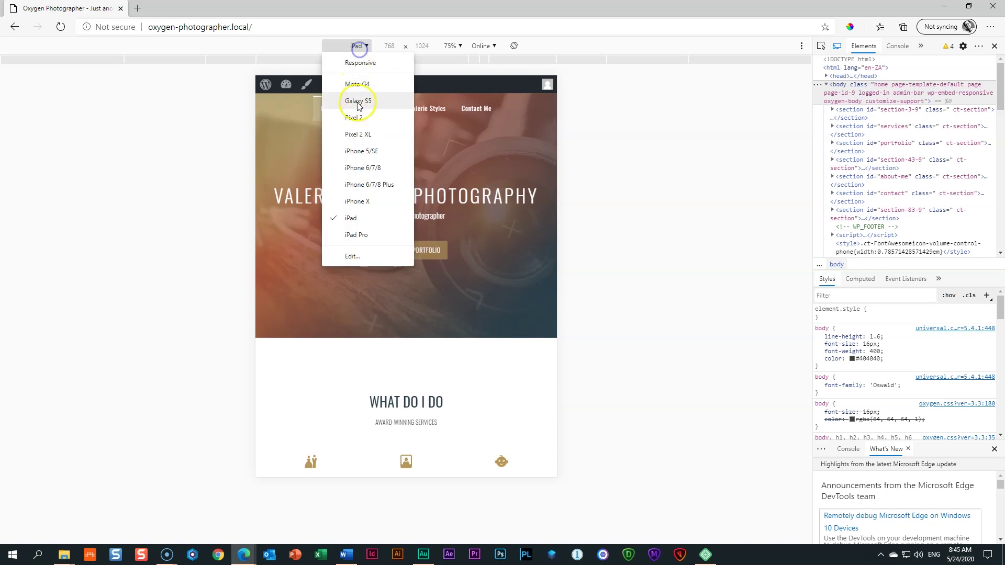
pyautogui.click(346, 200)
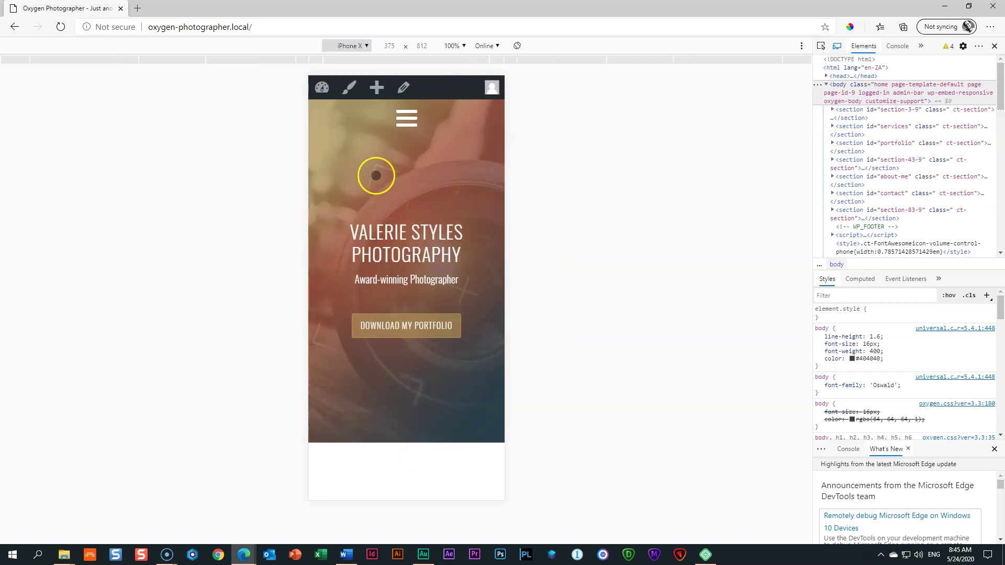
pyautogui.click(408, 122)
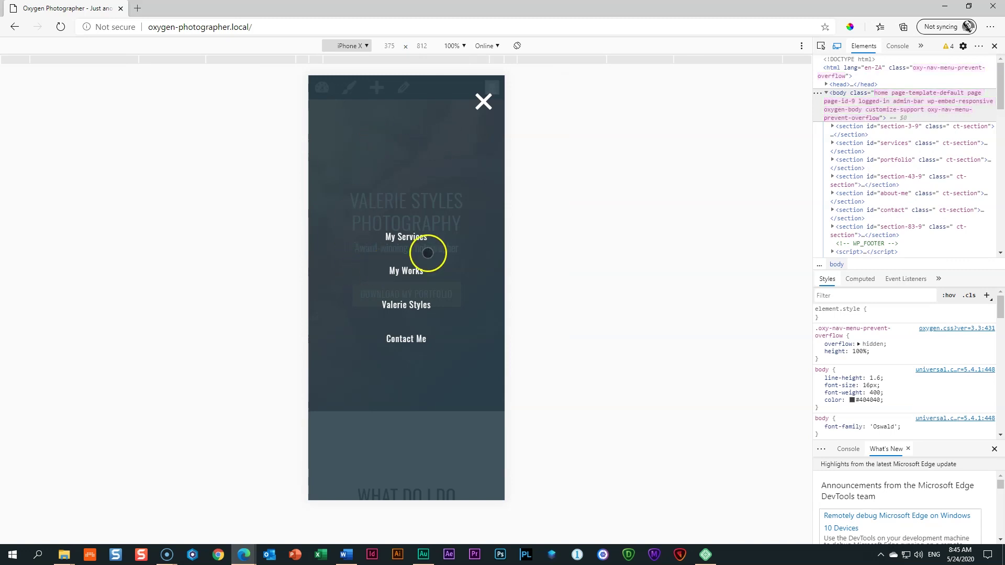
pyautogui.click(401, 307)
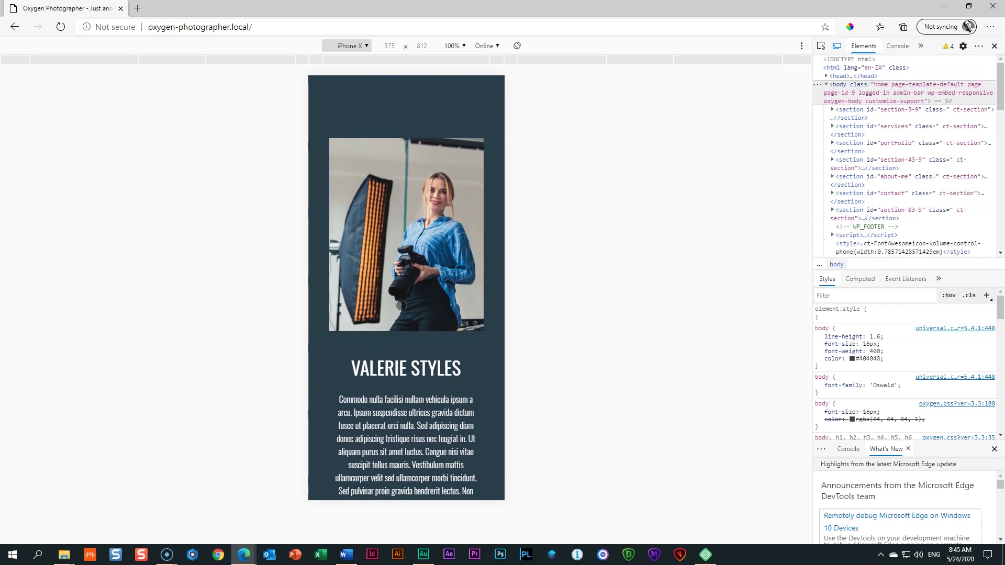
# Step: Close the developer tools and scroll through the page at full desktop width
pyautogui.press('F12')
pyautogui.scroll(-7, 532, 337)
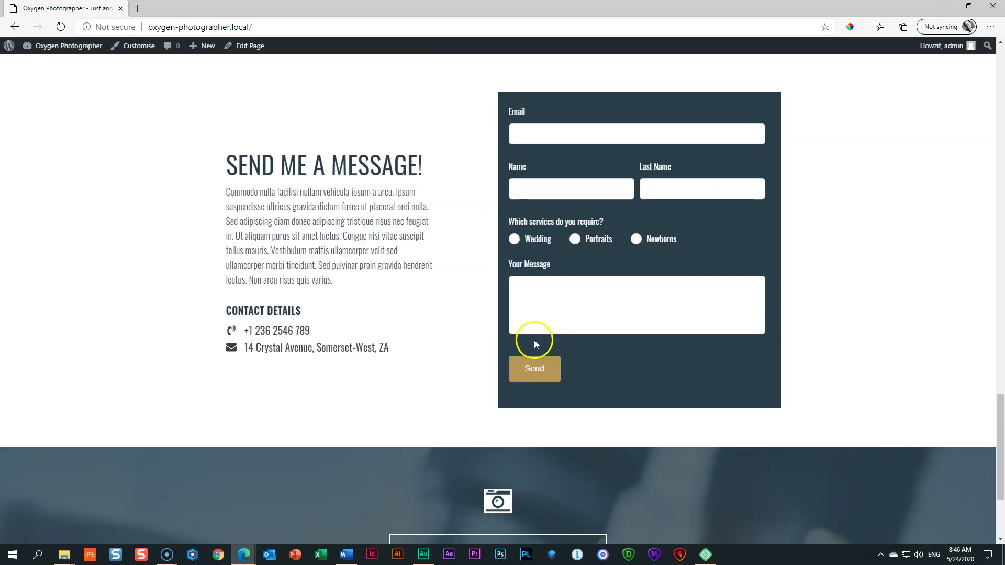
pyautogui.scroll(-3, 534, 343)
pyautogui.scroll(15, 535, 347)
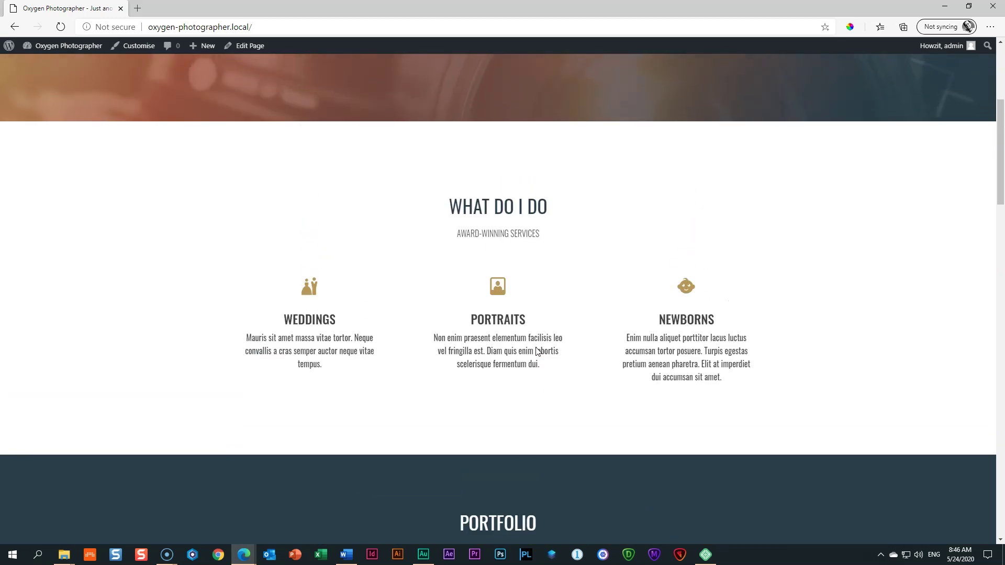
pyautogui.scroll(5, 537, 349)
pyautogui.scroll(-20, 537, 348)
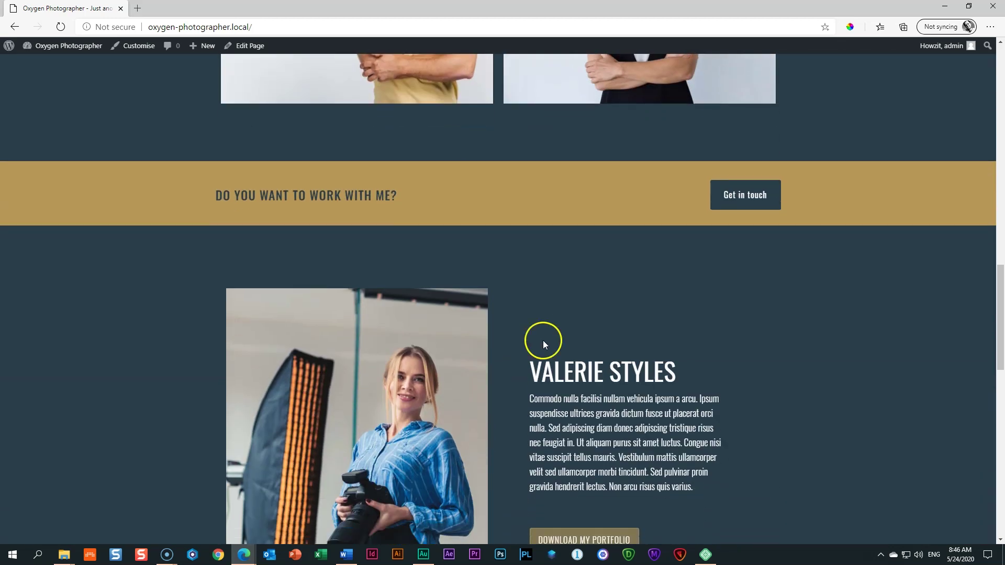
pyautogui.scroll(-15, 733, 307)
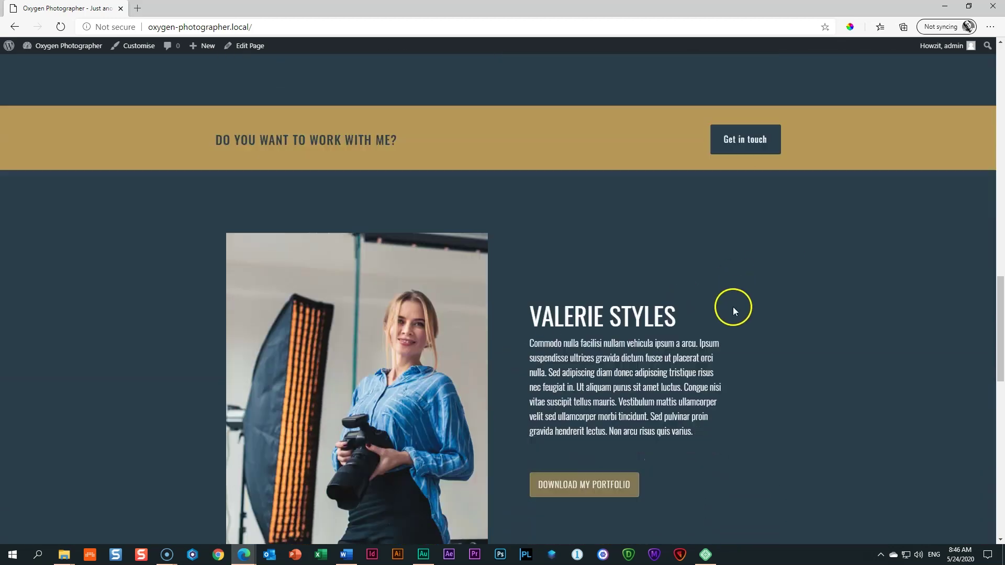
pyautogui.scroll(5, 733, 307)
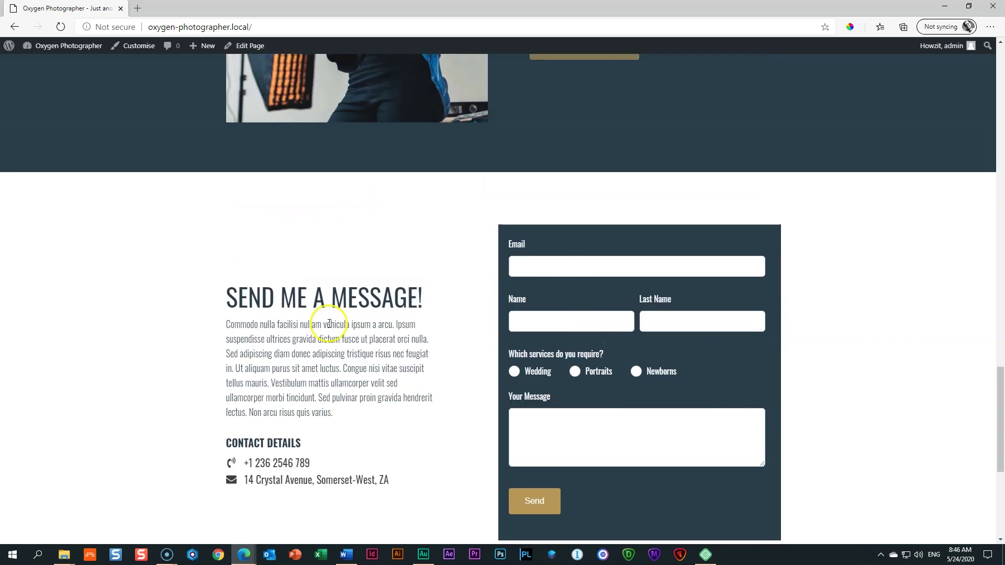
pyautogui.scroll(20, 215, 124)
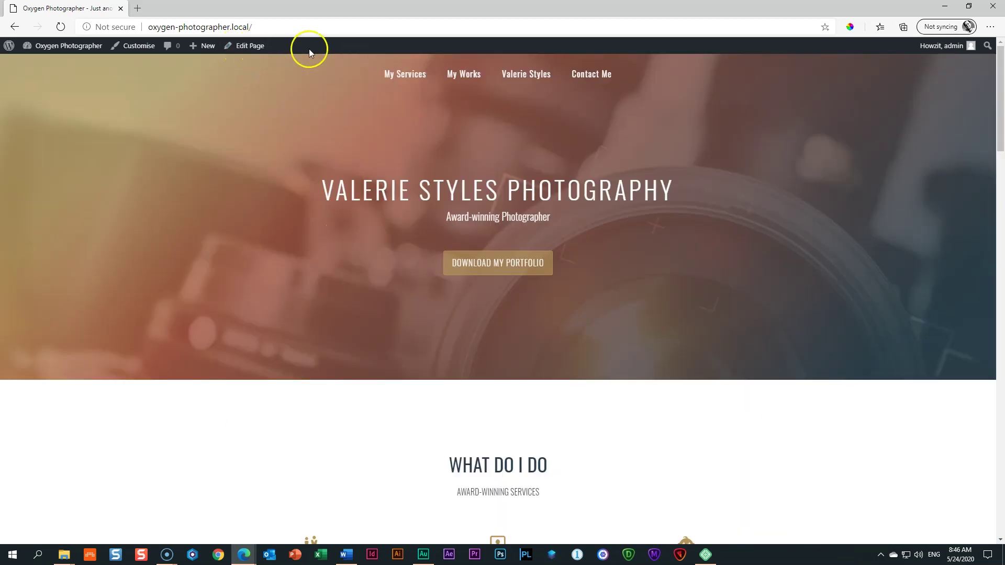
# Step: Go from the dashboard to All Pages and choose Edit with Oxygen on the home page
pyautogui.click(53, 48)
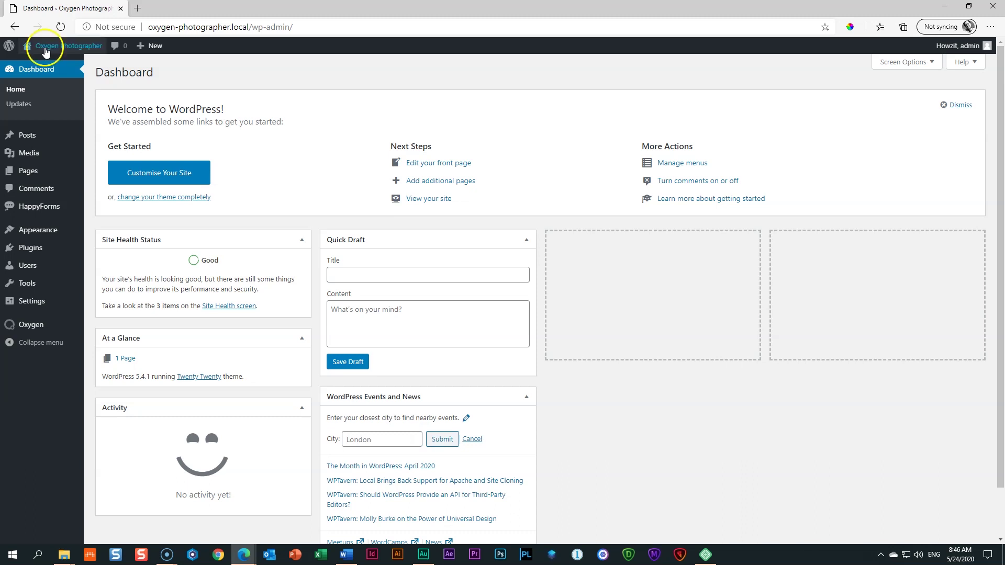
pyautogui.moveTo(22, 176)
pyautogui.click(100, 173)
pyautogui.click(235, 163)
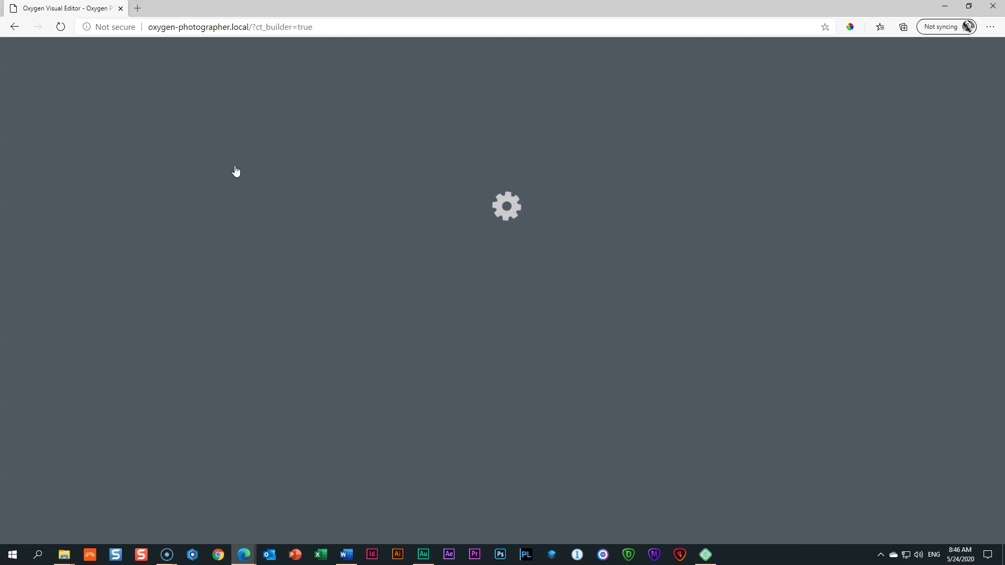
pyautogui.scroll(-2, 638, 303)
# Step: Set the Get in touch button's URL to #contact
pyautogui.scroll(-14, 636, 302)
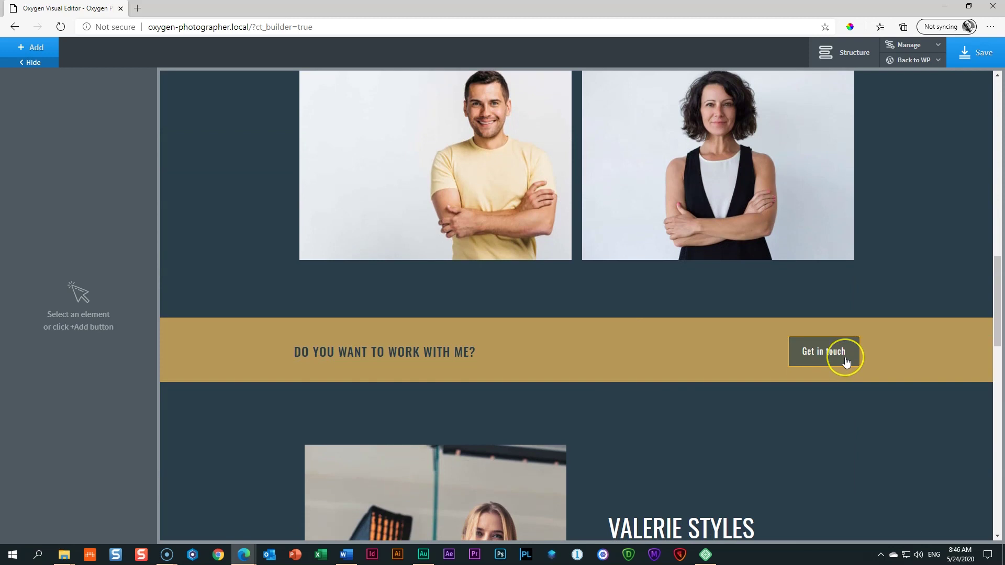
pyautogui.click(846, 360)
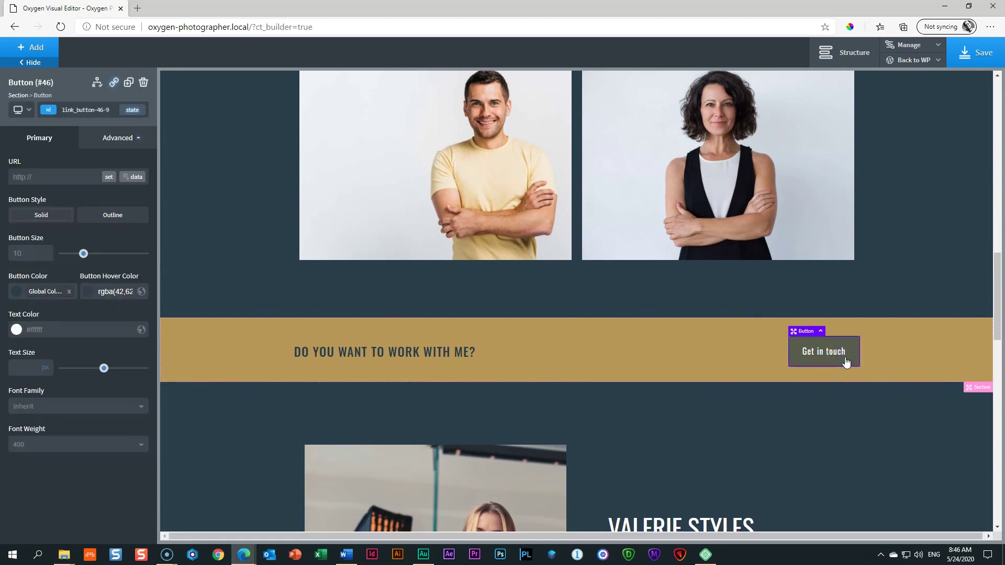
pyautogui.scroll(-12, 846, 361)
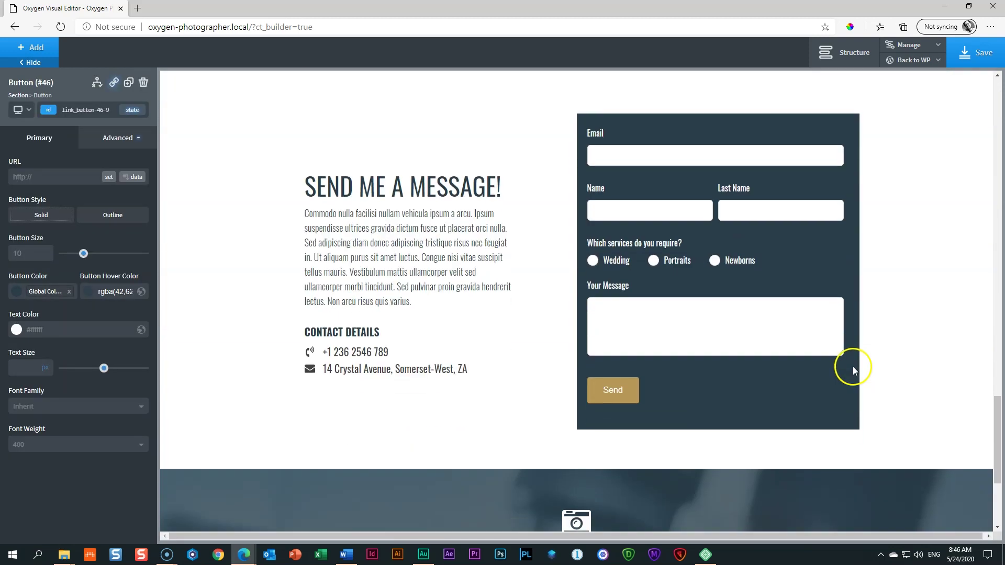
pyautogui.scroll(10, 796, 340)
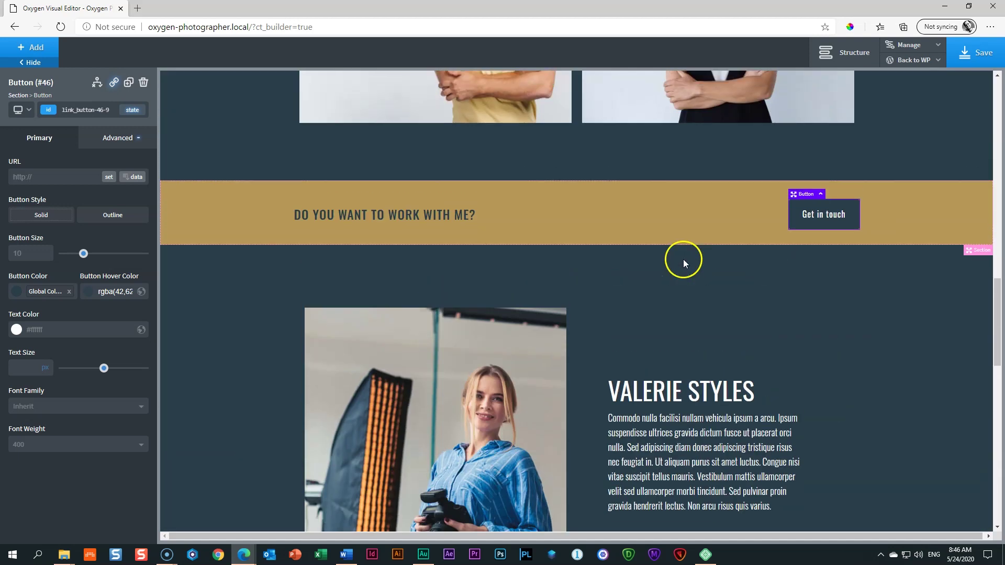
pyautogui.scroll(3, 683, 259)
pyautogui.click(37, 179)
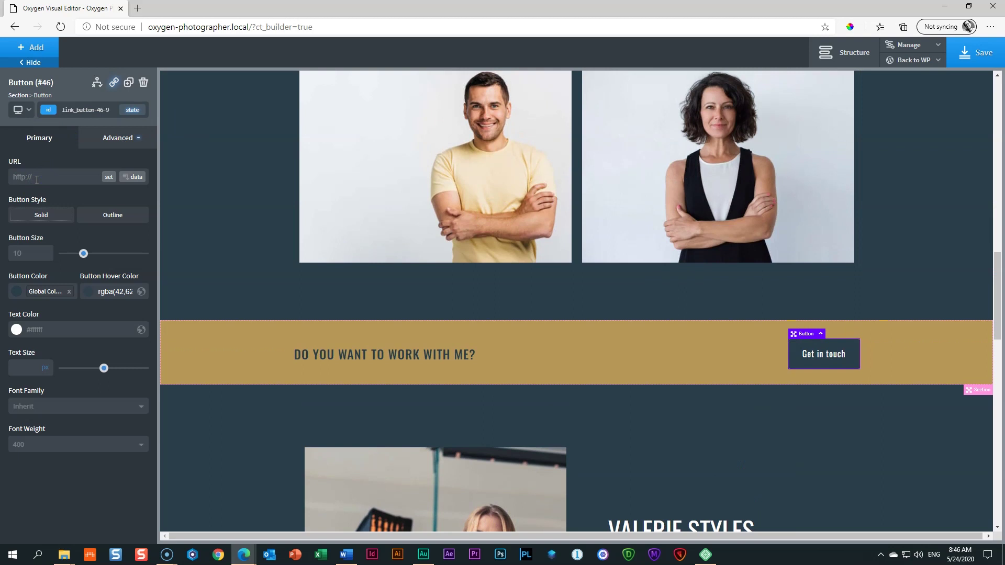
pyautogui.write('#')
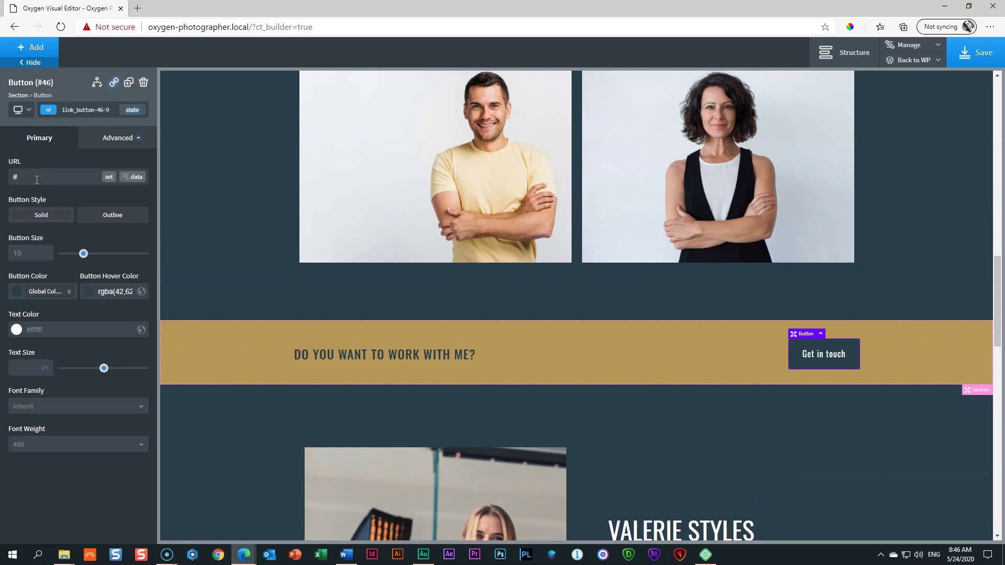
pyautogui.write('contact')
# Step: Save the page and open the live frontend in a new tab
pyautogui.click(985, 54)
pyautogui.click(939, 61)
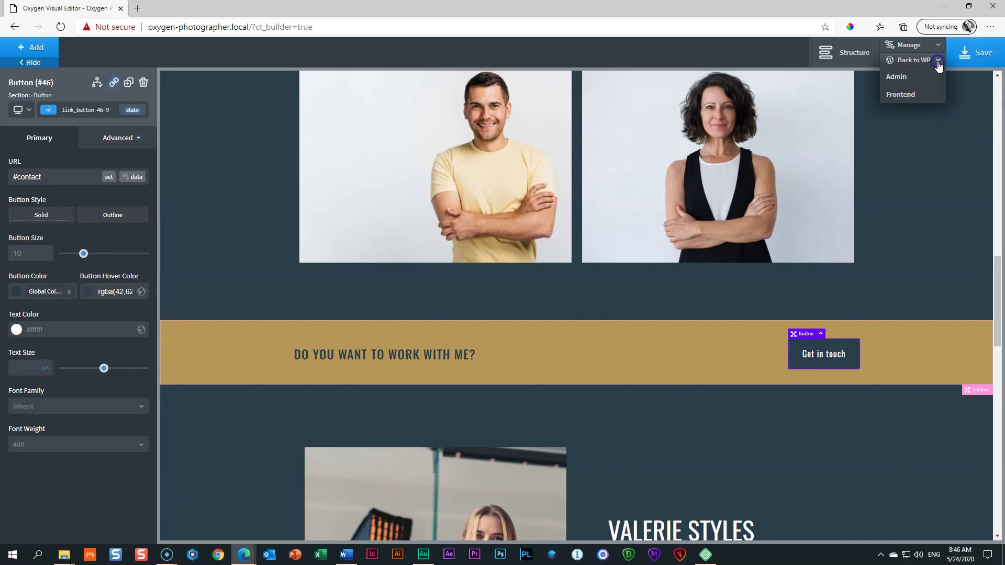
pyautogui.click(912, 94)
# Step: Confirm Get in touch scrolls down to the contact form, then go back to the top
pyautogui.scroll(-3, 397, 154)
pyautogui.scroll(-15, 397, 153)
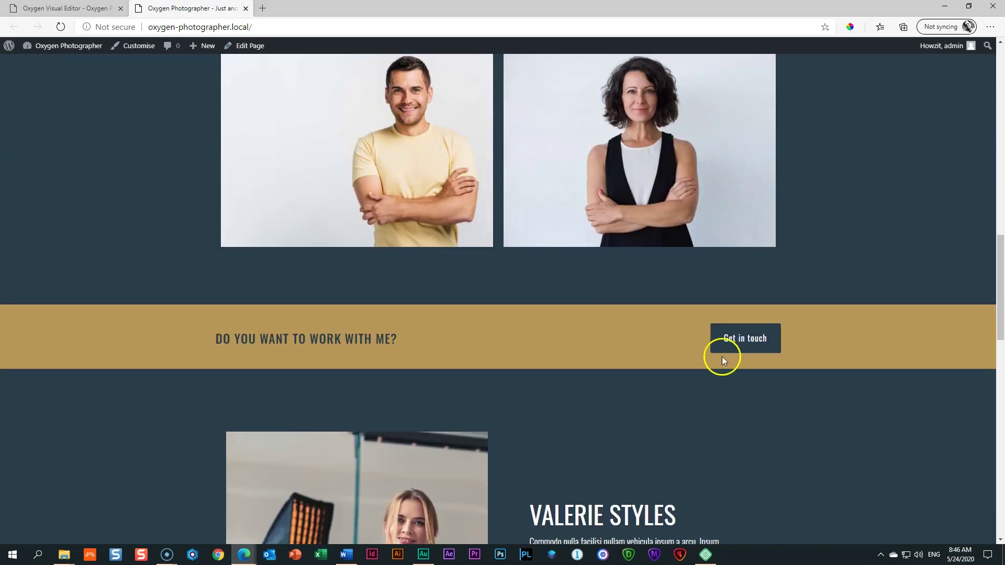
pyautogui.click(744, 341)
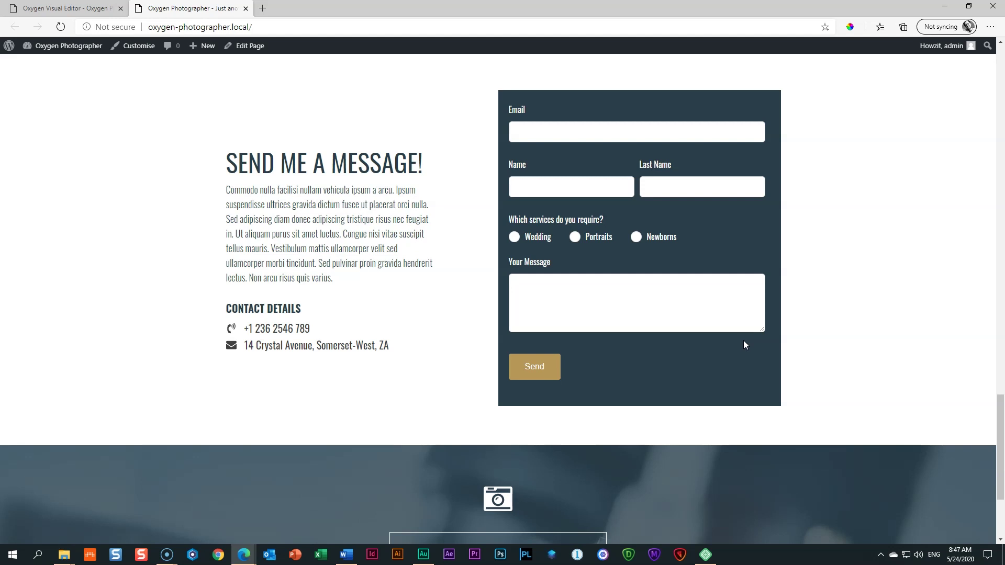
pyautogui.press('Home')
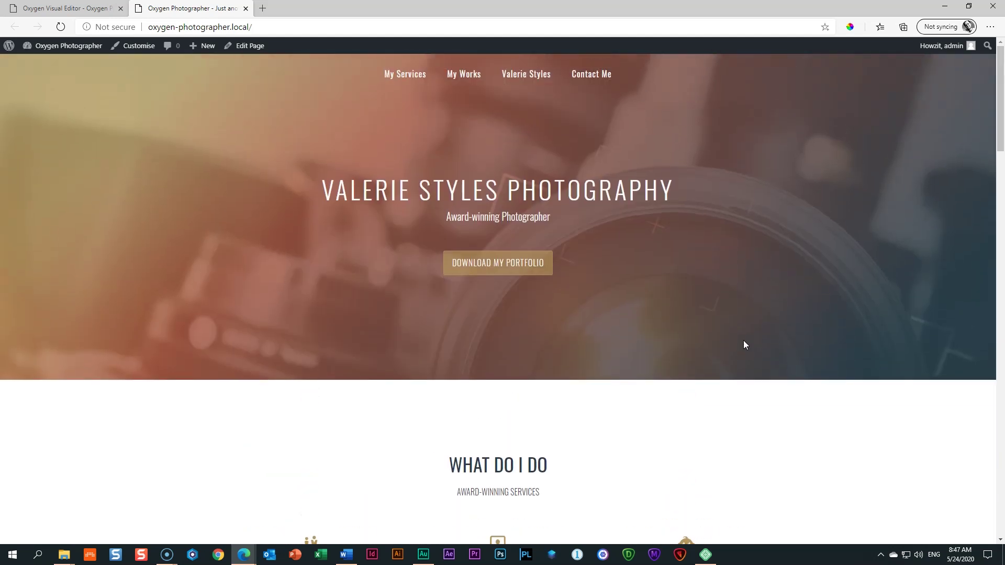
pyautogui.click(211, 410)
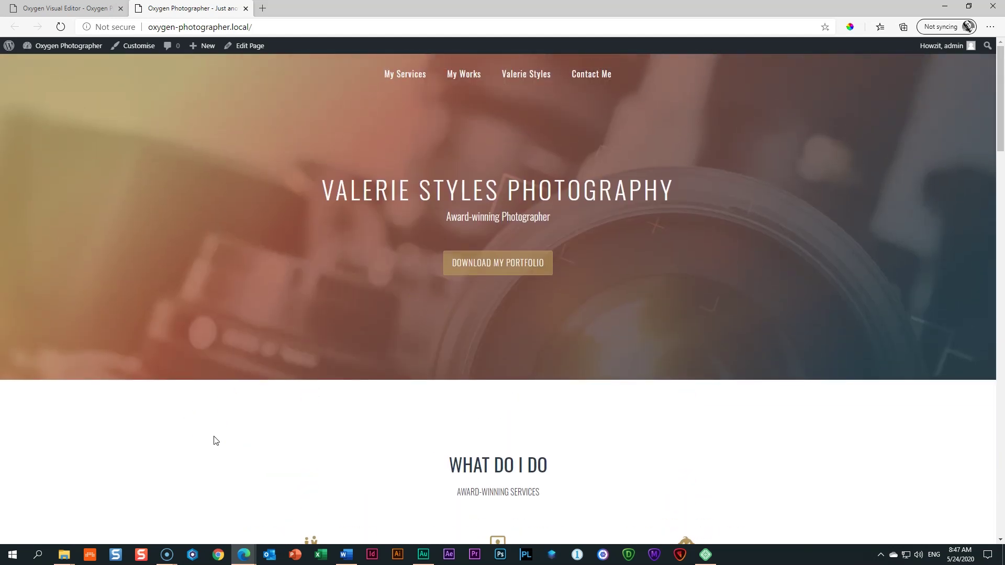